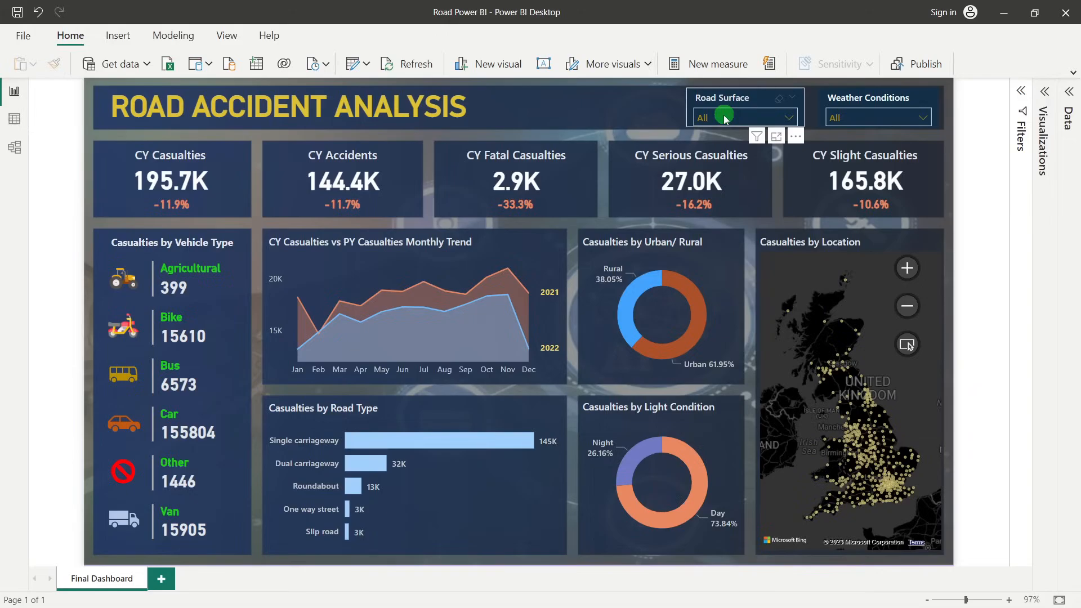
# Filter the dashboard by Road Surface Dry, switch the filter to Snow/ Ice, and reset the slicer to All
pyautogui.click(725, 117)
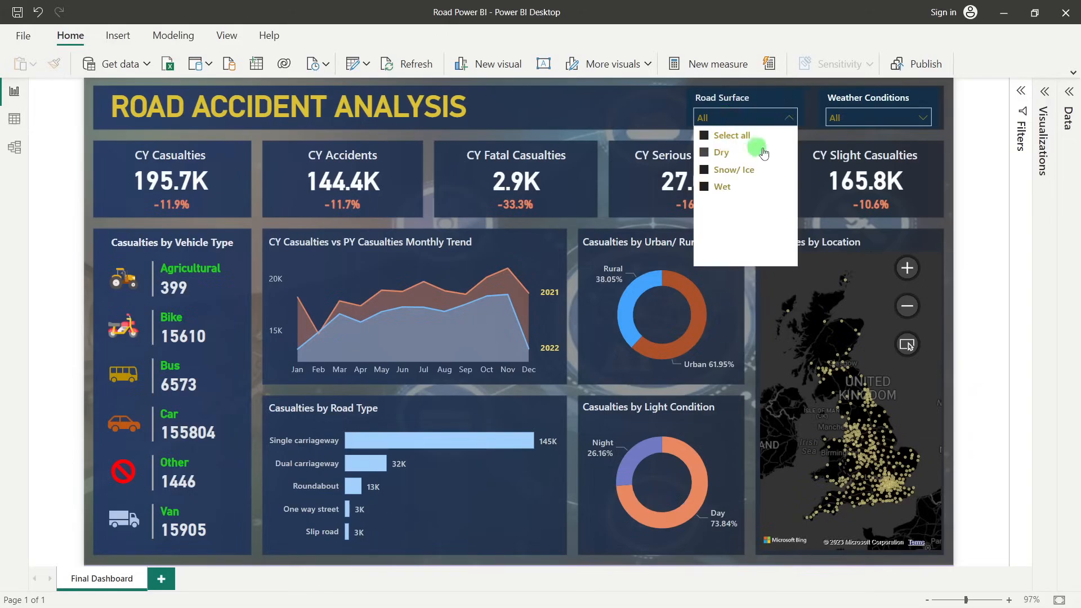
pyautogui.click(704, 153)
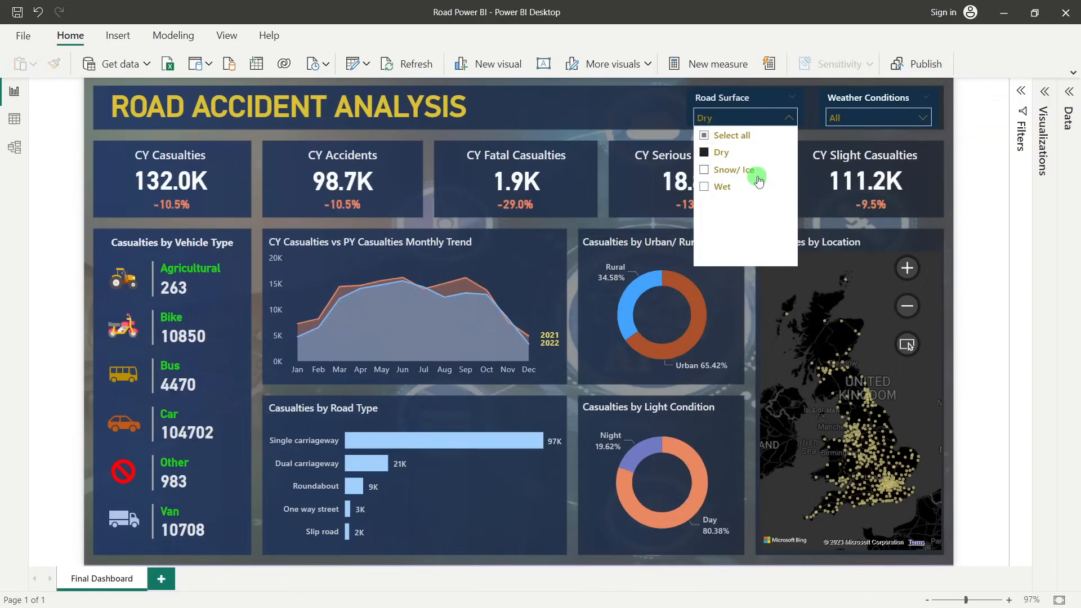
pyautogui.click(706, 153)
pyautogui.click(705, 171)
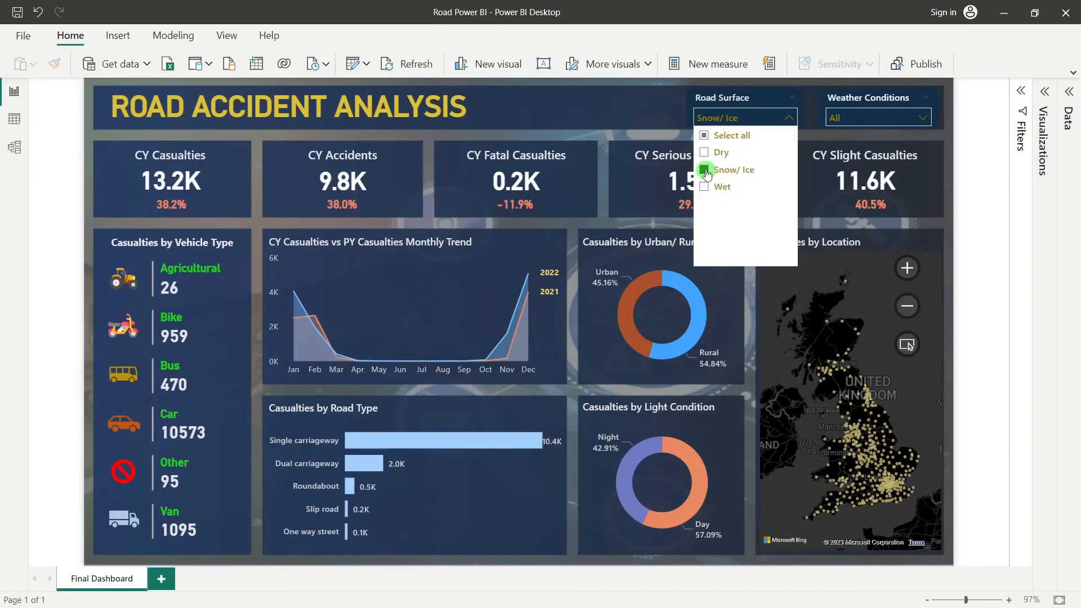
pyautogui.click(705, 170)
# Filter the dashboard by Weather Conditions Fine, switch the filter to Rain, and reset the slicer to All
pyautogui.click(863, 117)
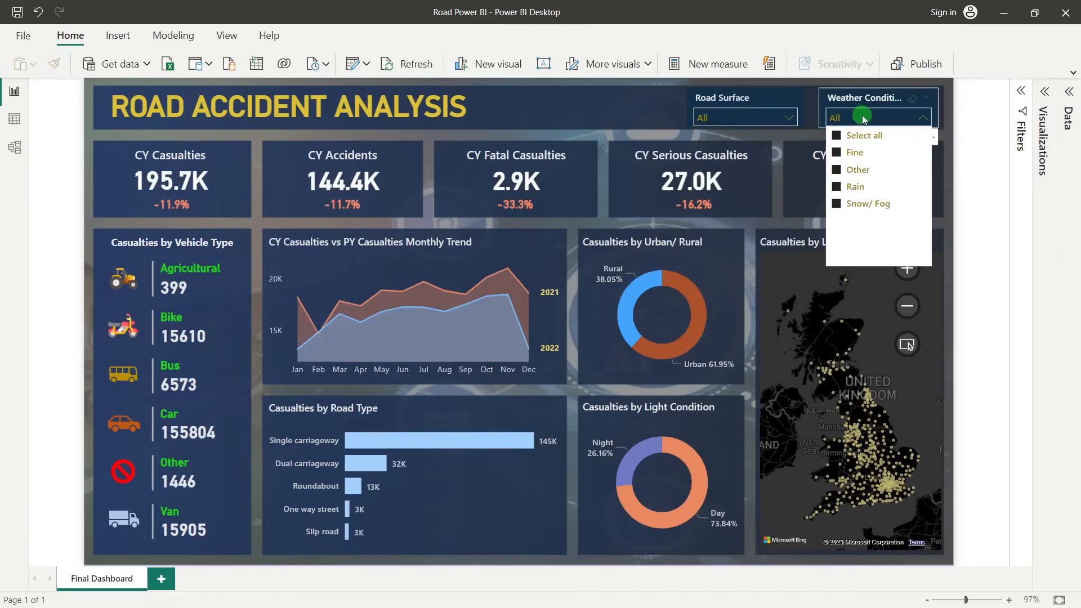
pyautogui.click(837, 136)
pyautogui.click(837, 153)
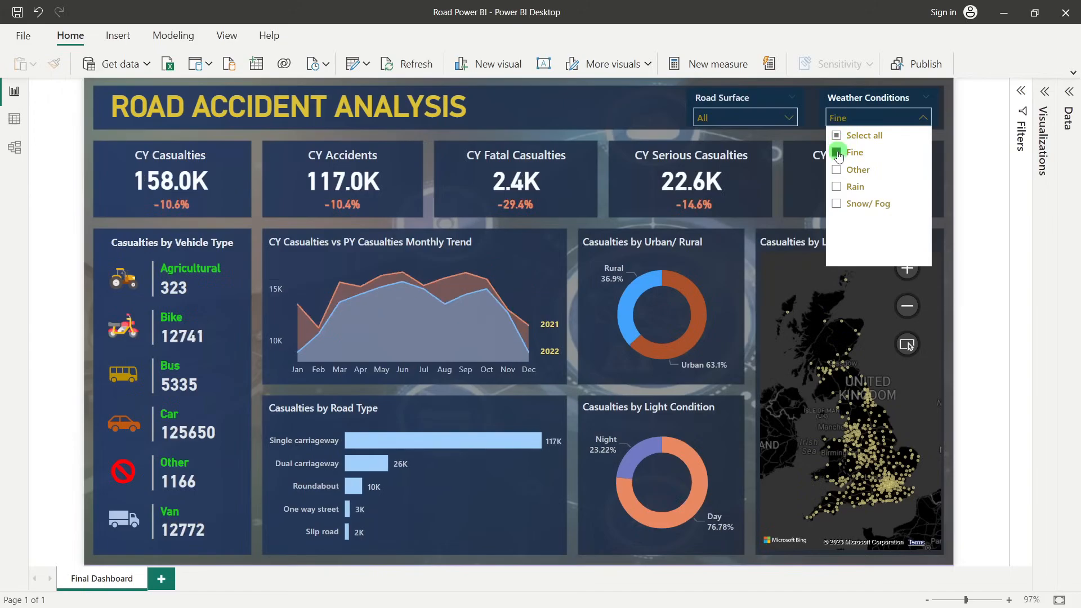
pyautogui.click(837, 188)
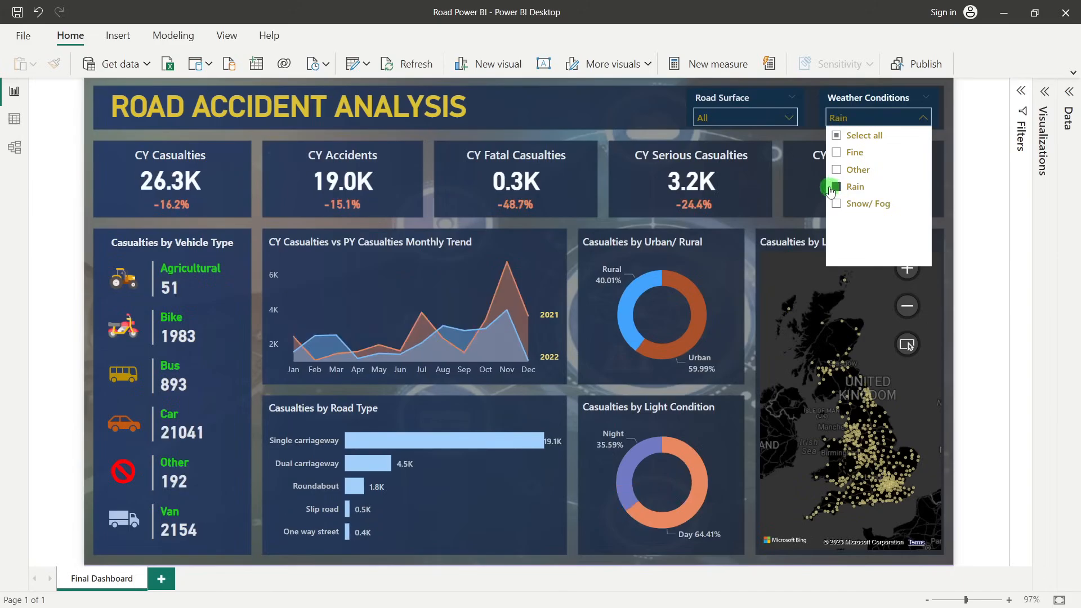
pyautogui.click(838, 135)
pyautogui.click(658, 116)
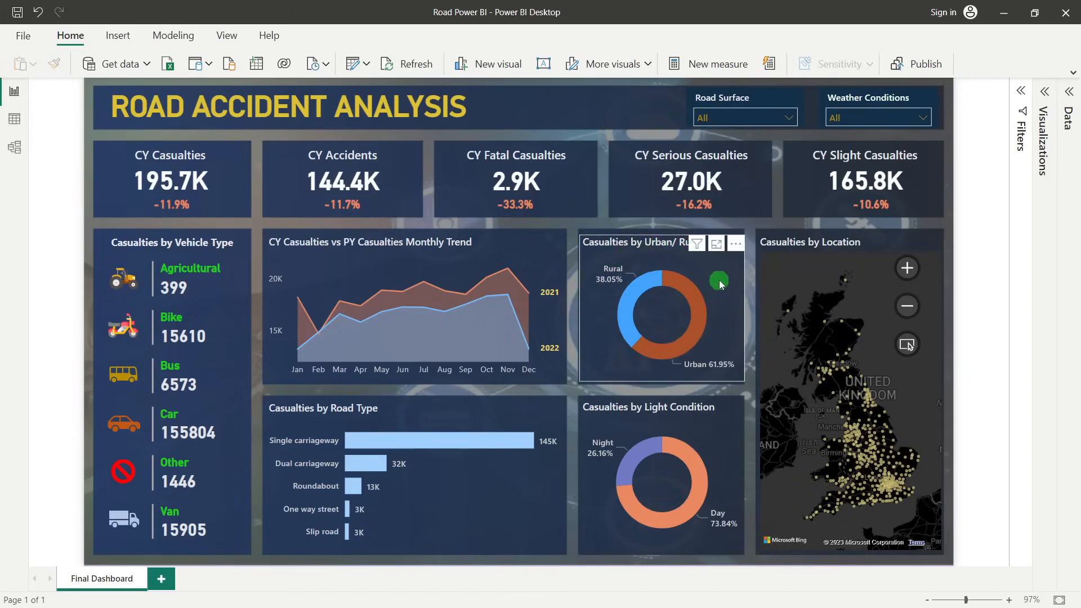
# Cross-filter the dashboard by Urban and by Rural from the Casualties by Urban/ Rural chart, and clear the selection
pyautogui.click(698, 333)
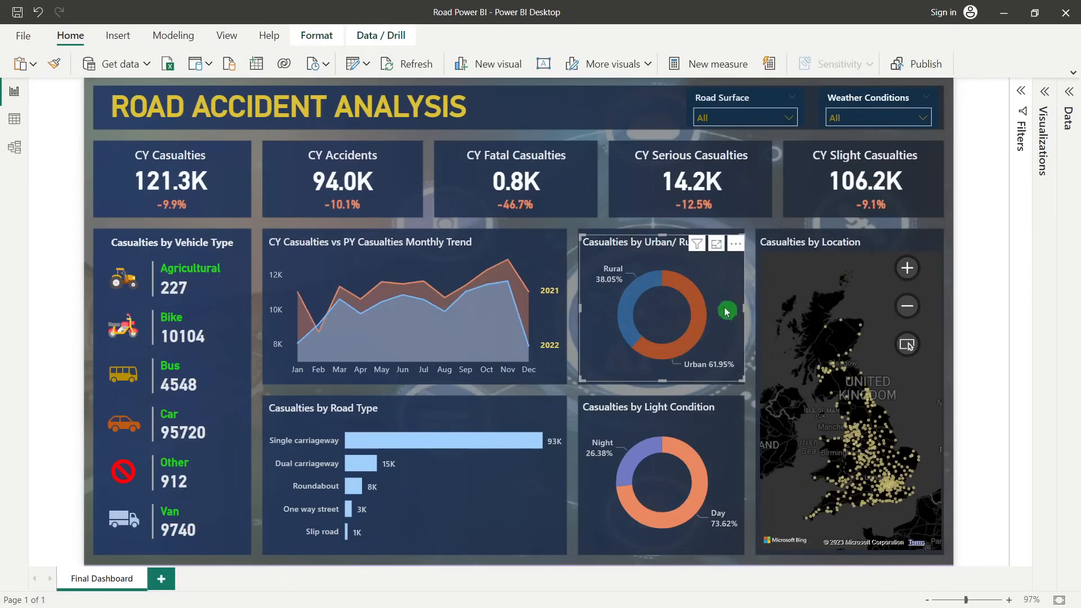
pyautogui.click(629, 293)
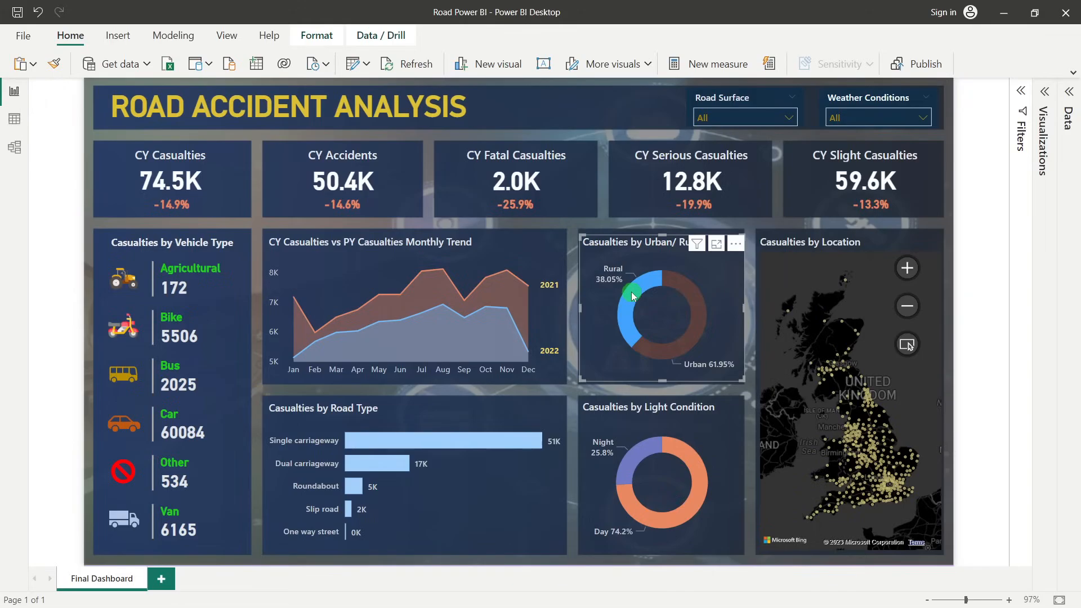
pyautogui.click(631, 291)
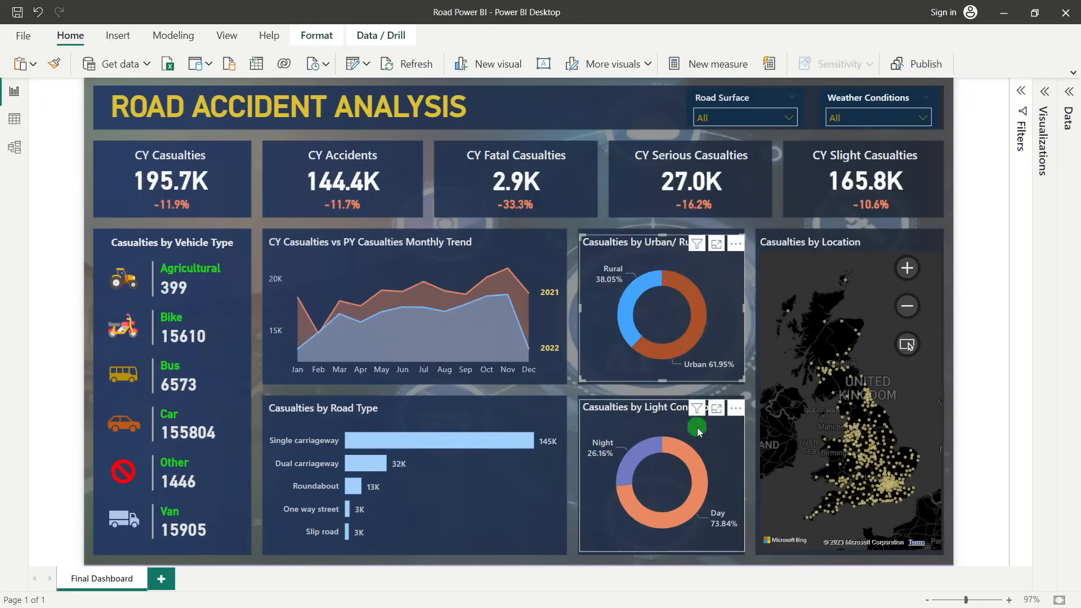
# Cross-filter the dashboard by Day from the Casualties by Light Condition chart, and clear the selection
pyautogui.click(698, 465)
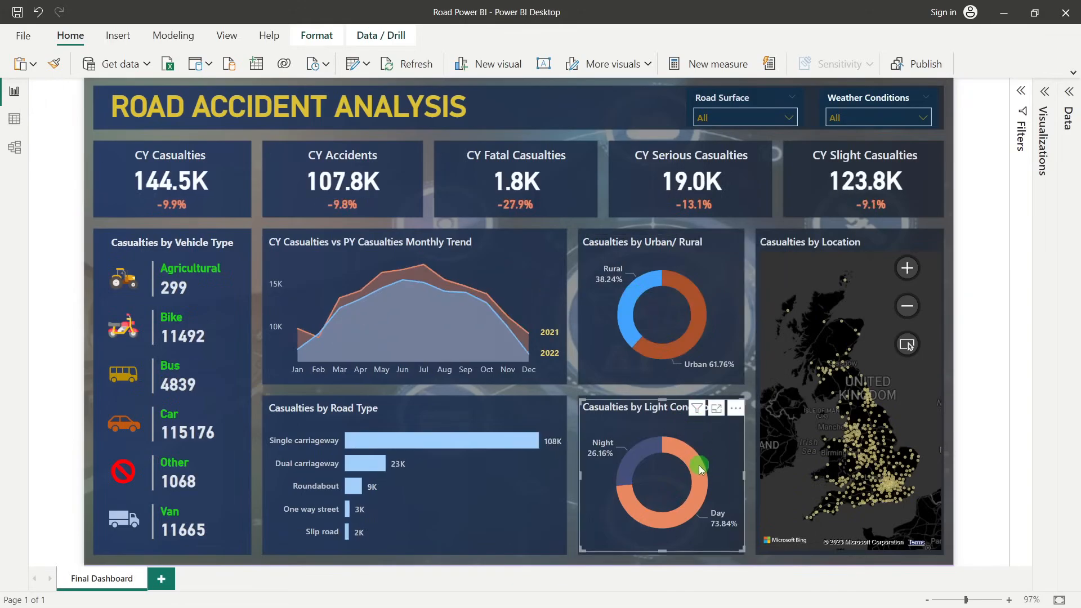
pyautogui.click(698, 465)
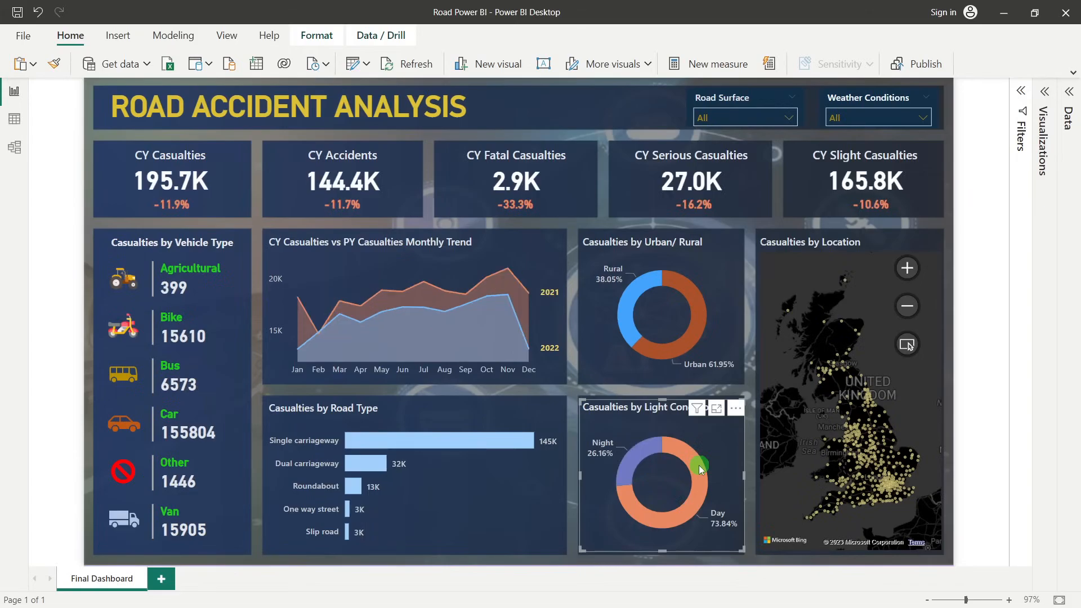
pyautogui.click(492, 490)
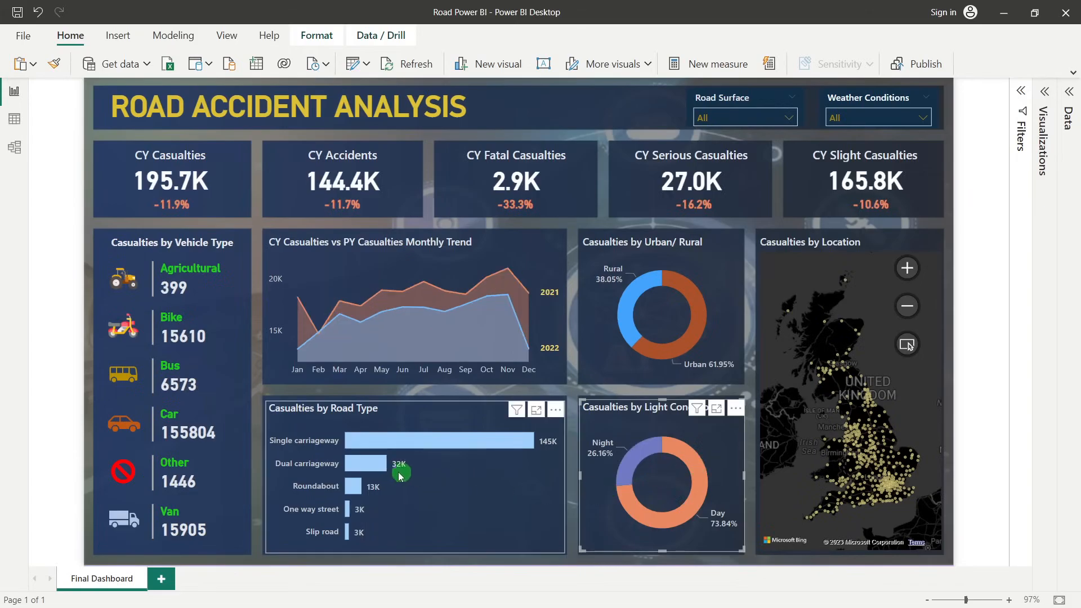
# Cross-filter the dashboard by Dual carriageway and by Single carriageway in Casualties by Road Type, clear the filter and deselect all visuals
pyautogui.click(380, 469)
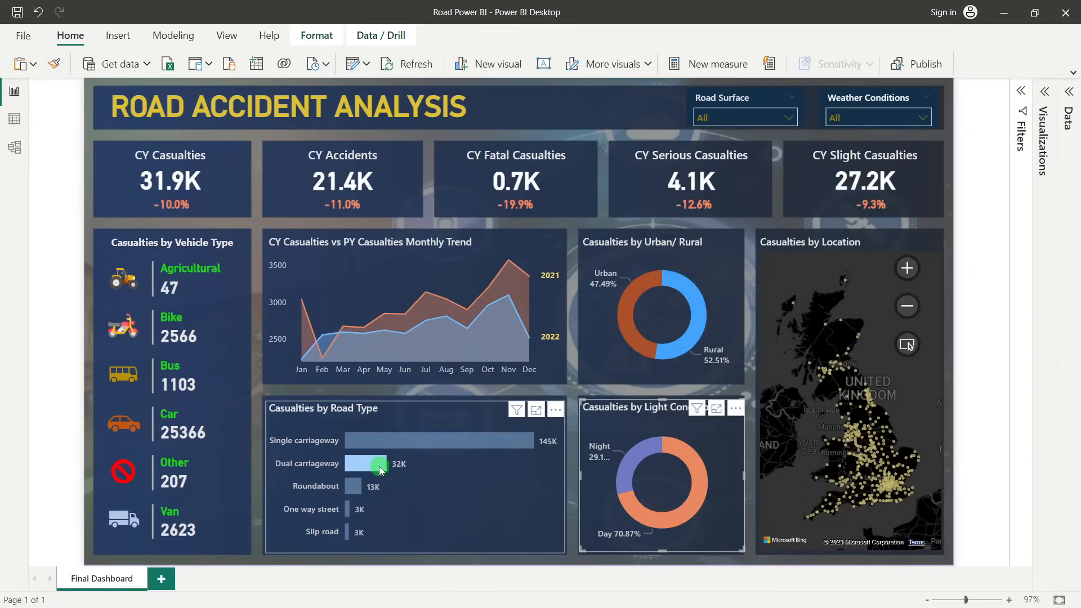
pyautogui.moveTo(361, 471)
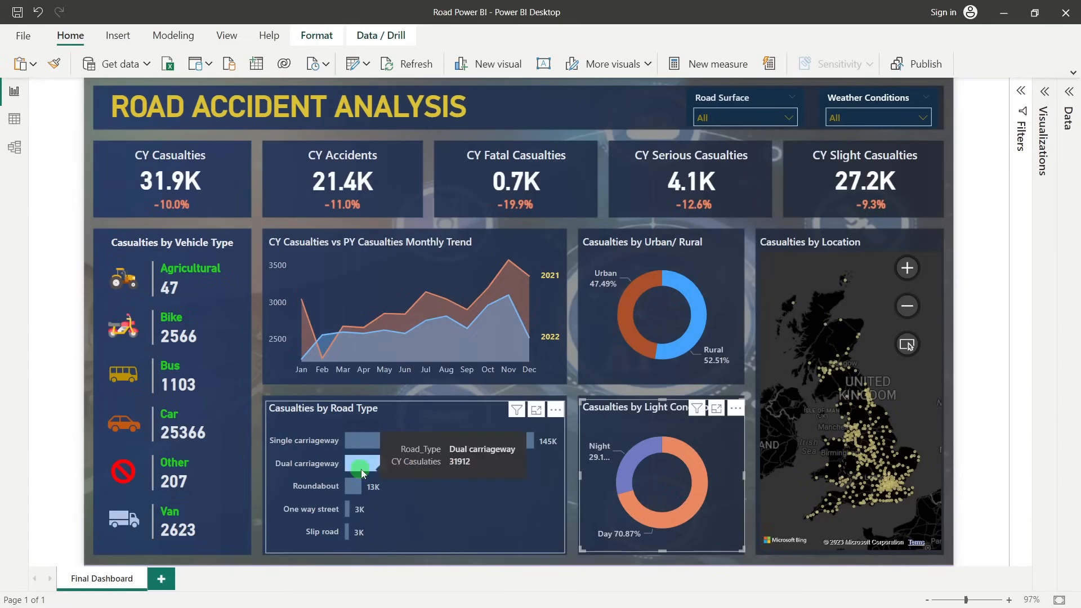
pyautogui.click(360, 469)
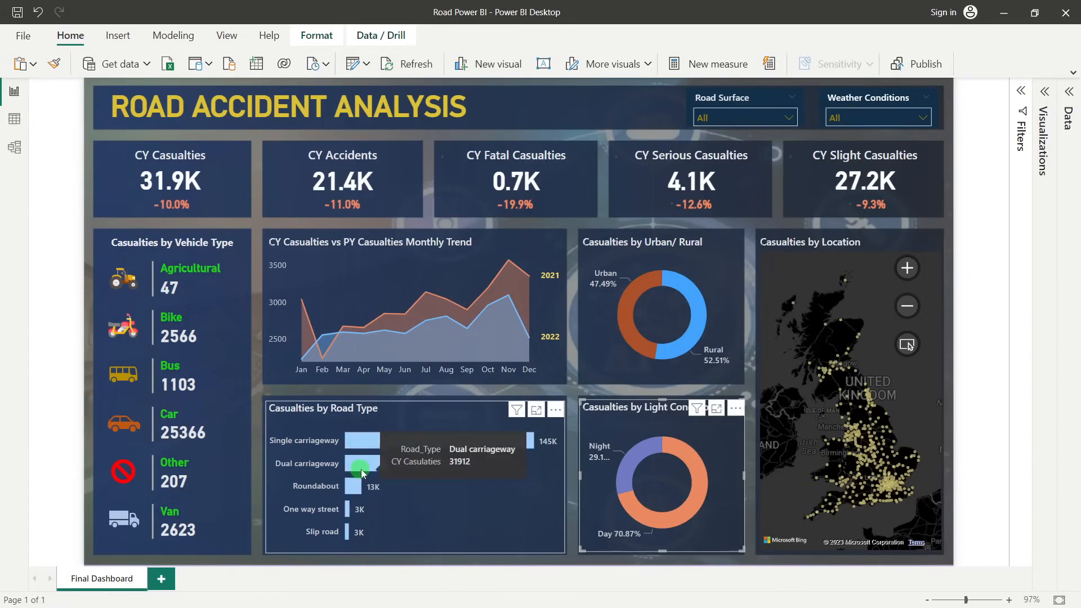
pyautogui.click(370, 445)
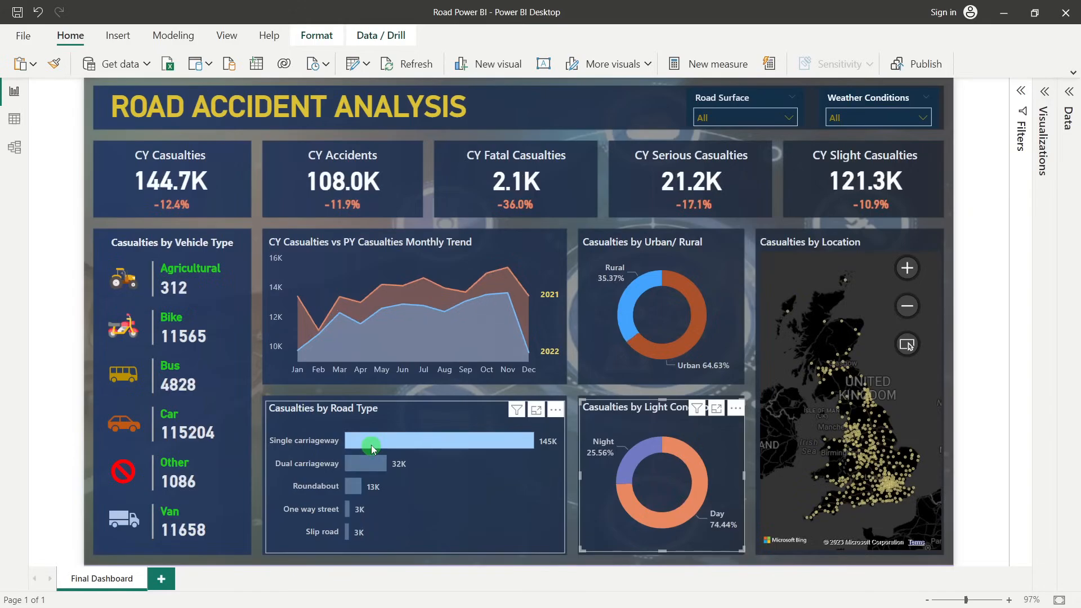
pyautogui.click(372, 448)
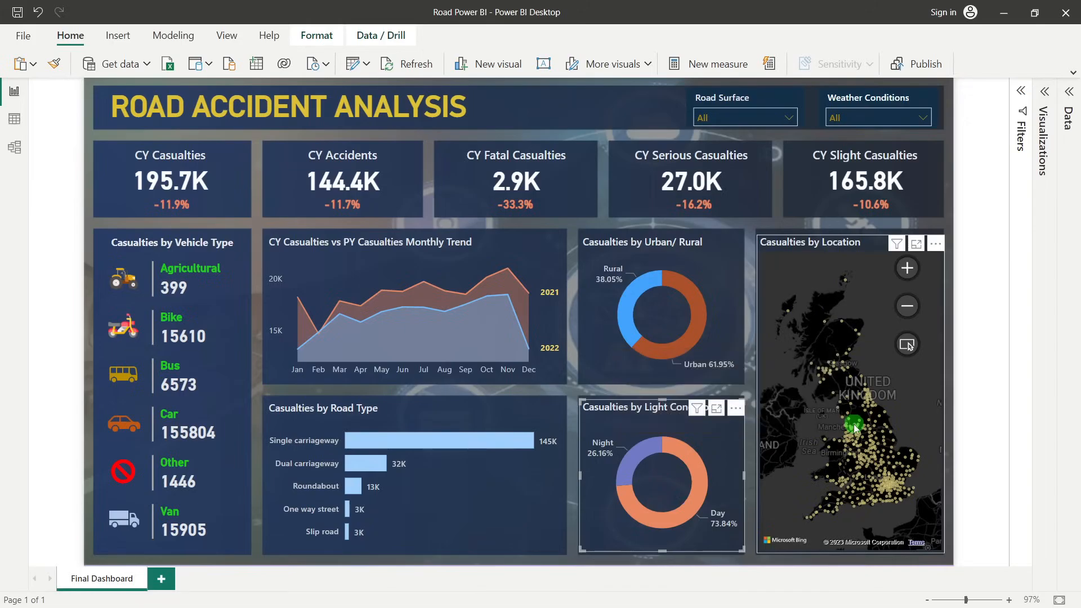
pyautogui.moveTo(856, 428)
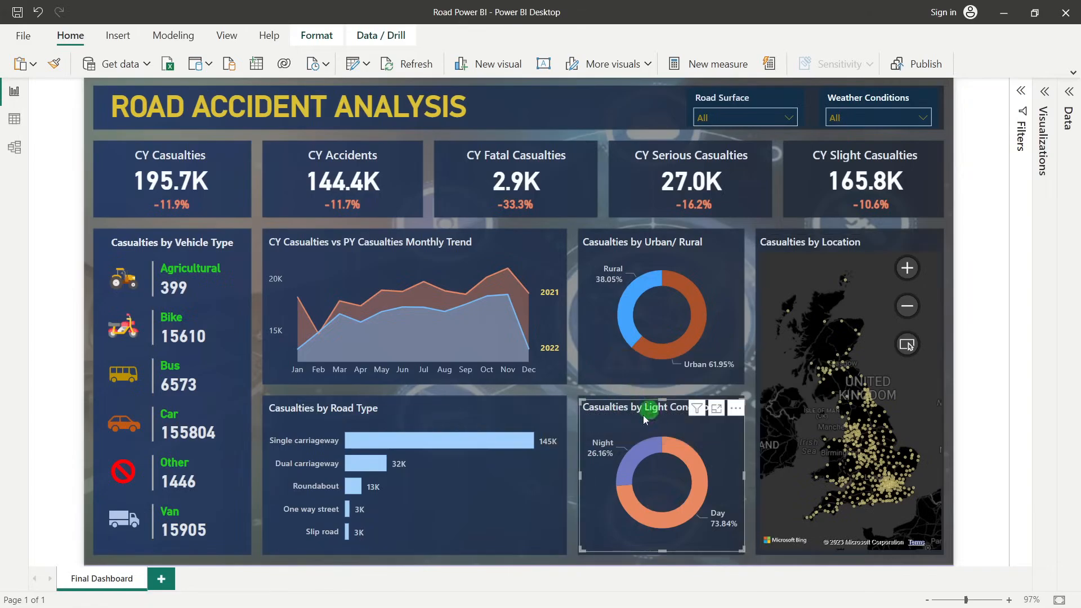
pyautogui.click(751, 328)
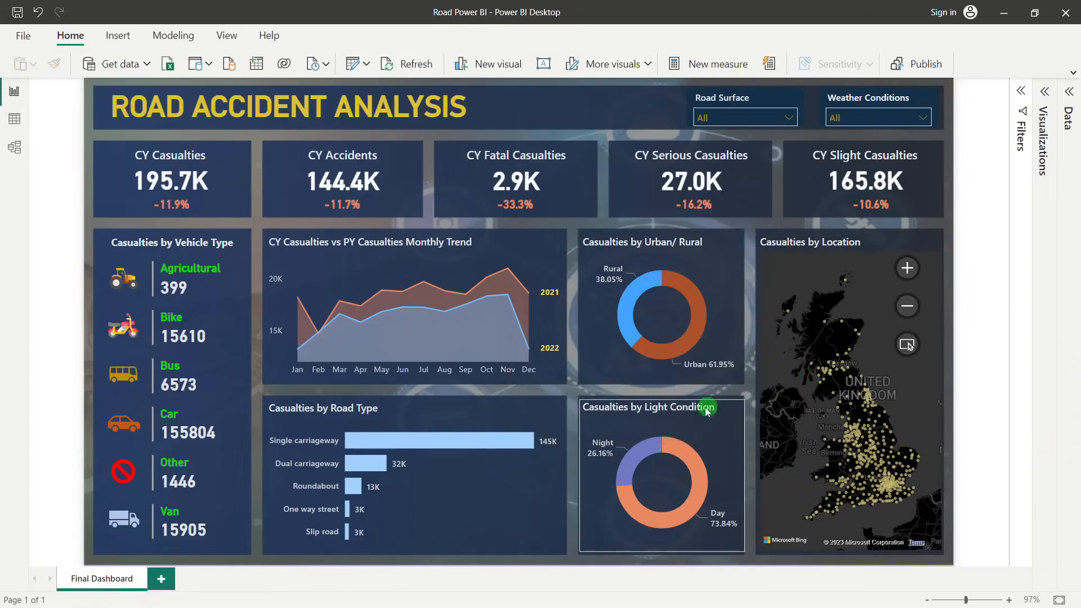
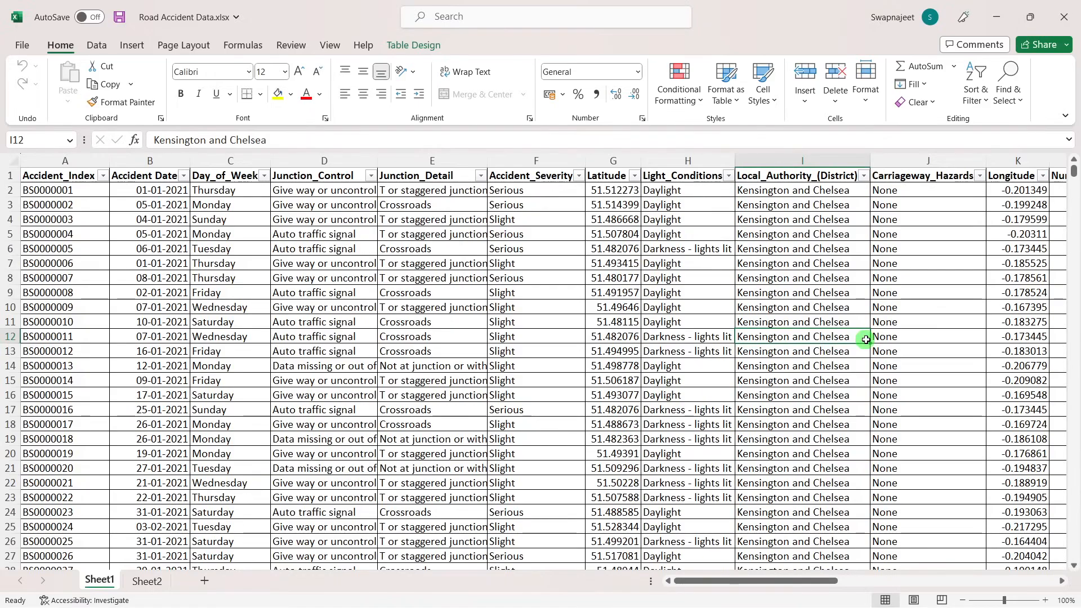
# Select the whole Accident_Index column on Sheet1 to check the number of records in the workbook
pyautogui.click(404, 274)
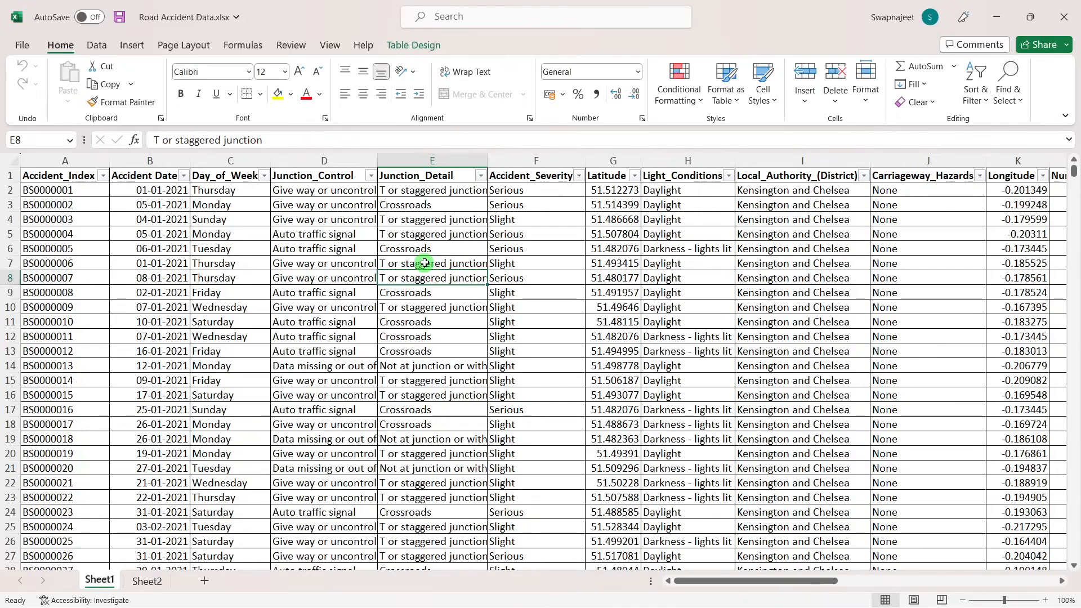
pyautogui.click(359, 259)
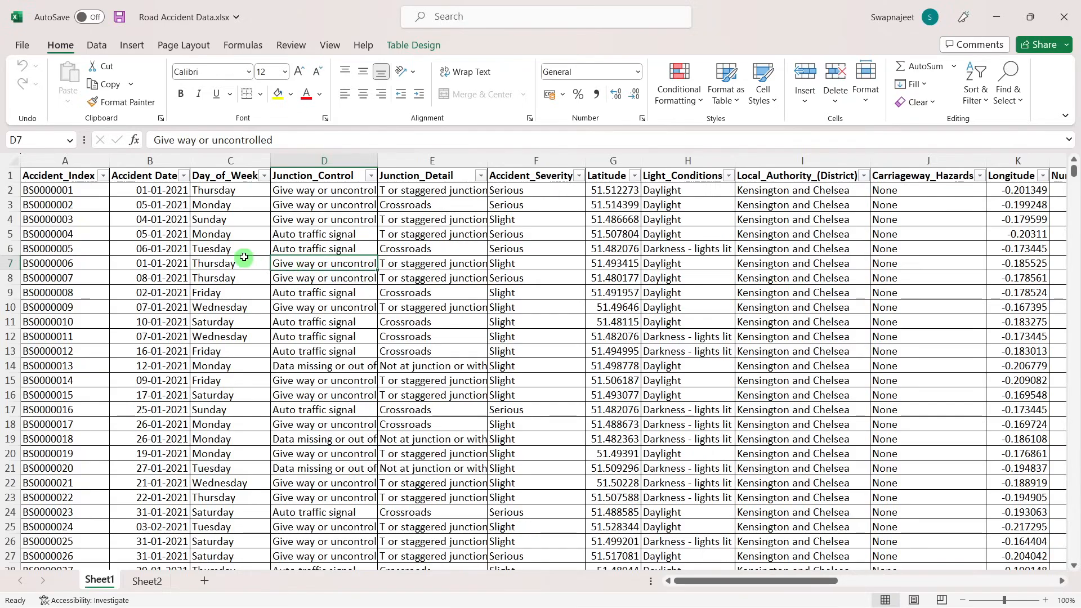
pyautogui.click(65, 161)
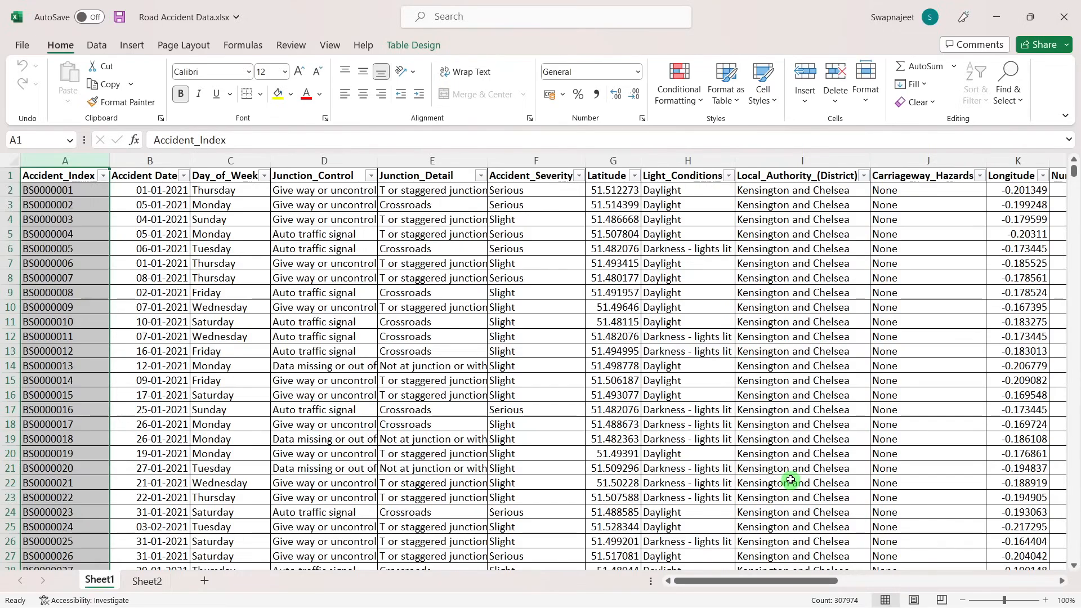
pyautogui.moveTo(851, 607)
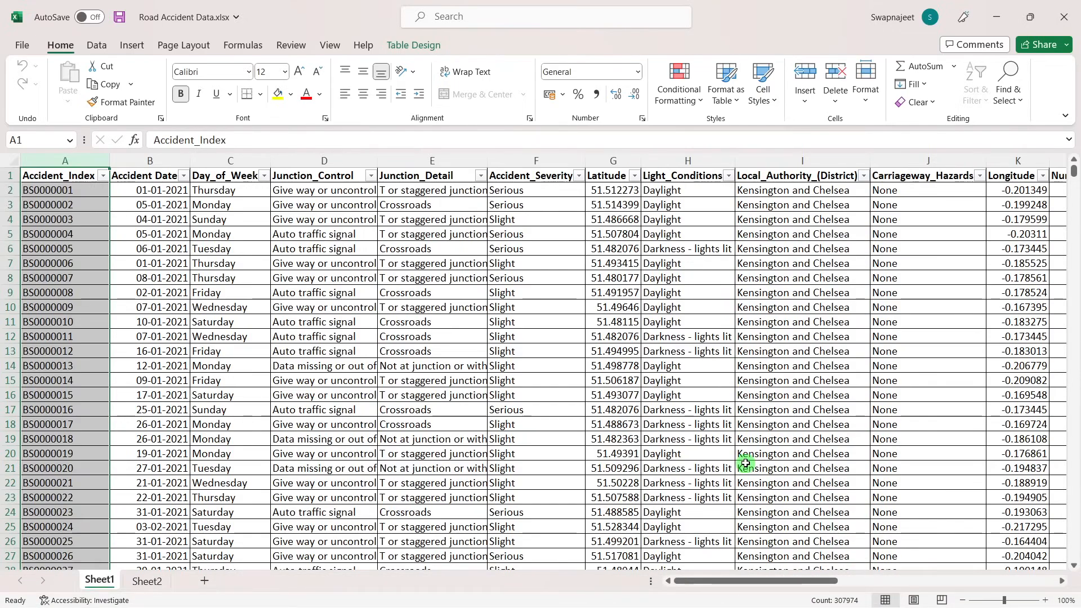
pyautogui.click(446, 334)
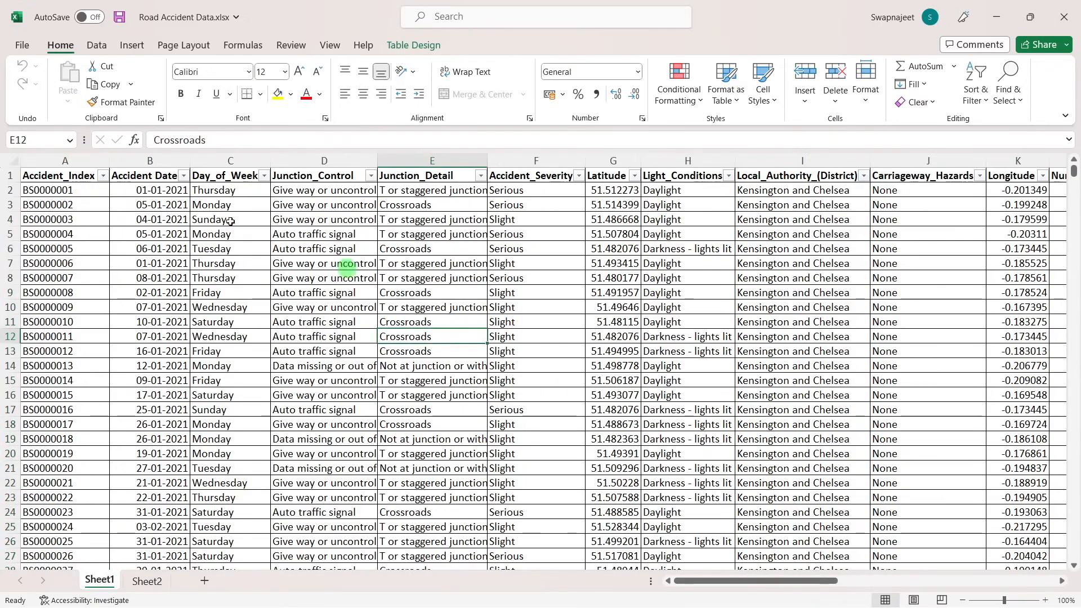
# Select the header row on Sheet1 to check the number of fields, and look through the first accident records
pyautogui.click(10, 176)
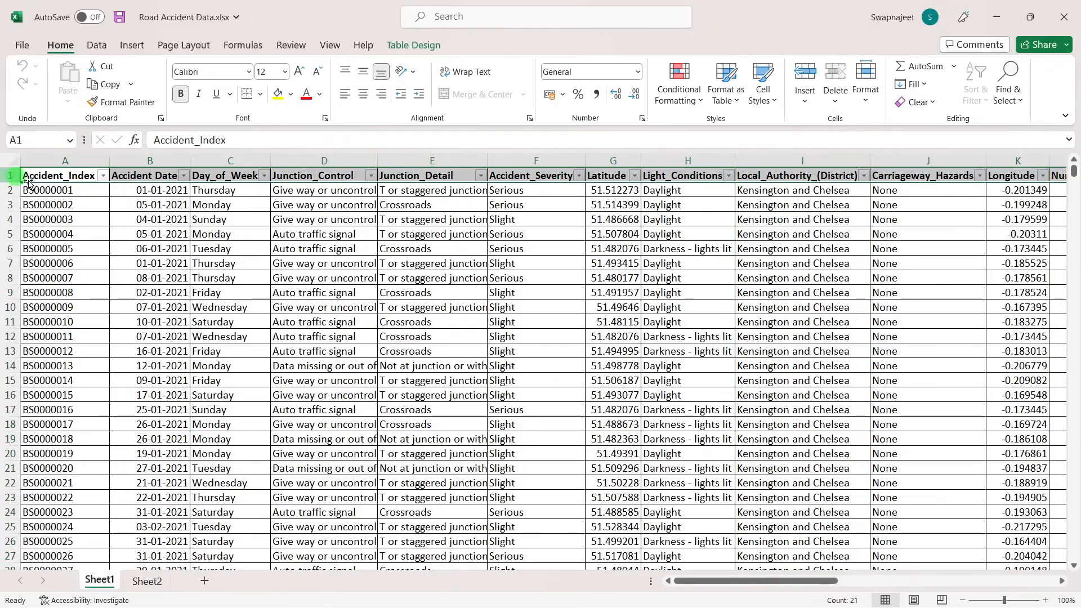
pyautogui.click(542, 261)
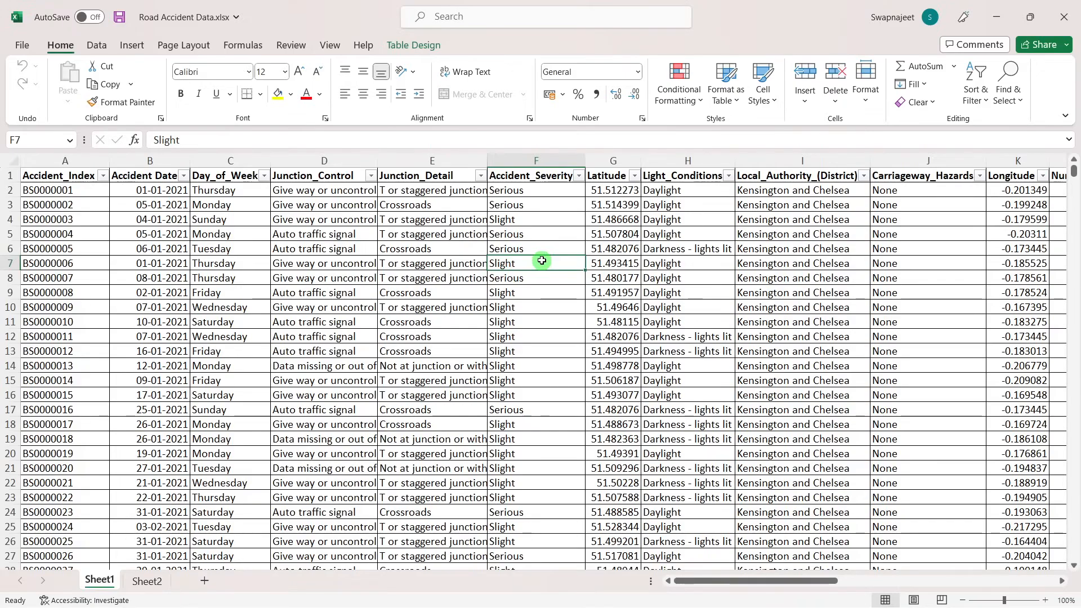
pyautogui.click(404, 317)
pyautogui.scroll(-2, 405, 317)
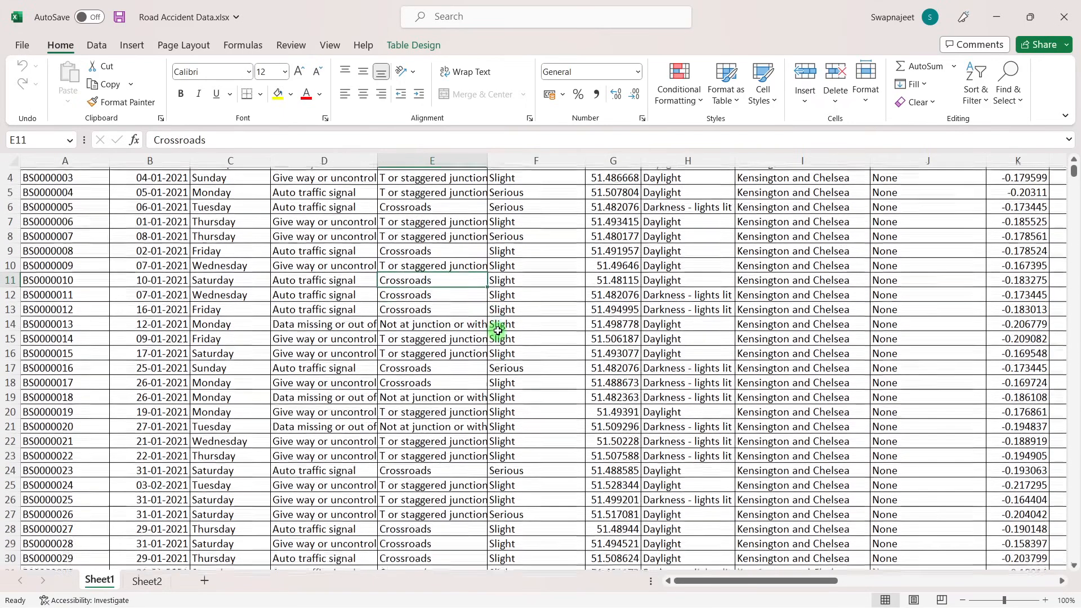
pyautogui.scroll(2, 501, 330)
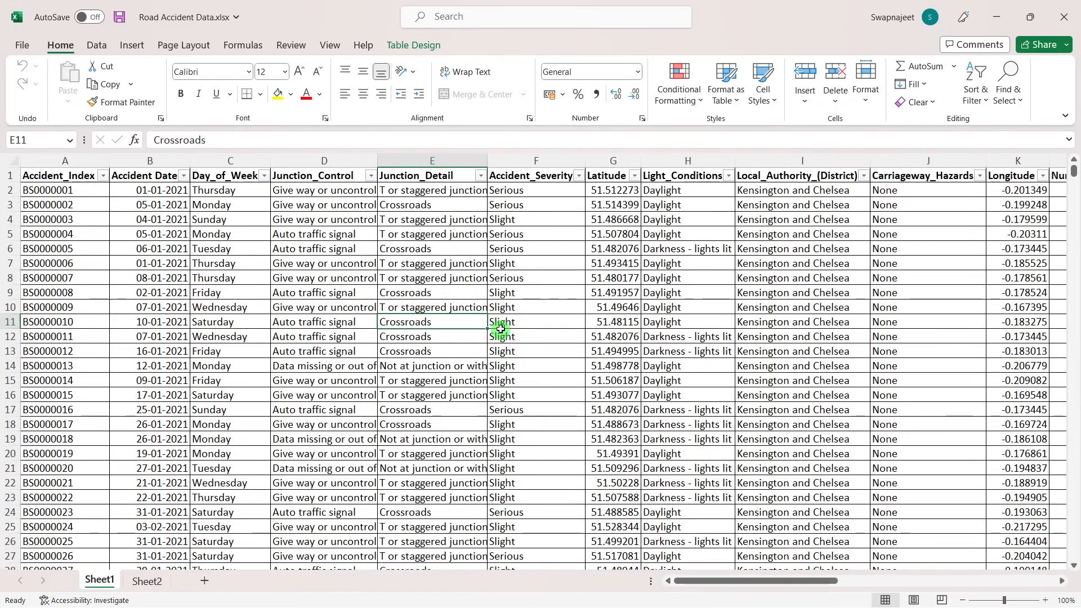
# Switch to Power BI Desktop and browse the File, Database, Azure and Online Services data sources in Get Data
pyautogui.moveTo(541, 591)
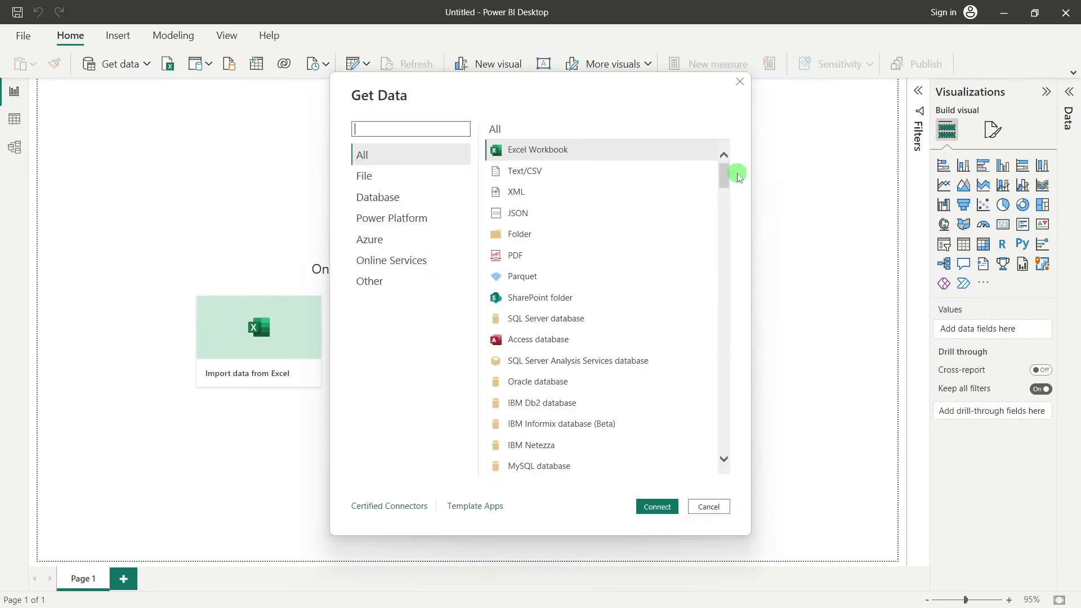
pyautogui.click(372, 177)
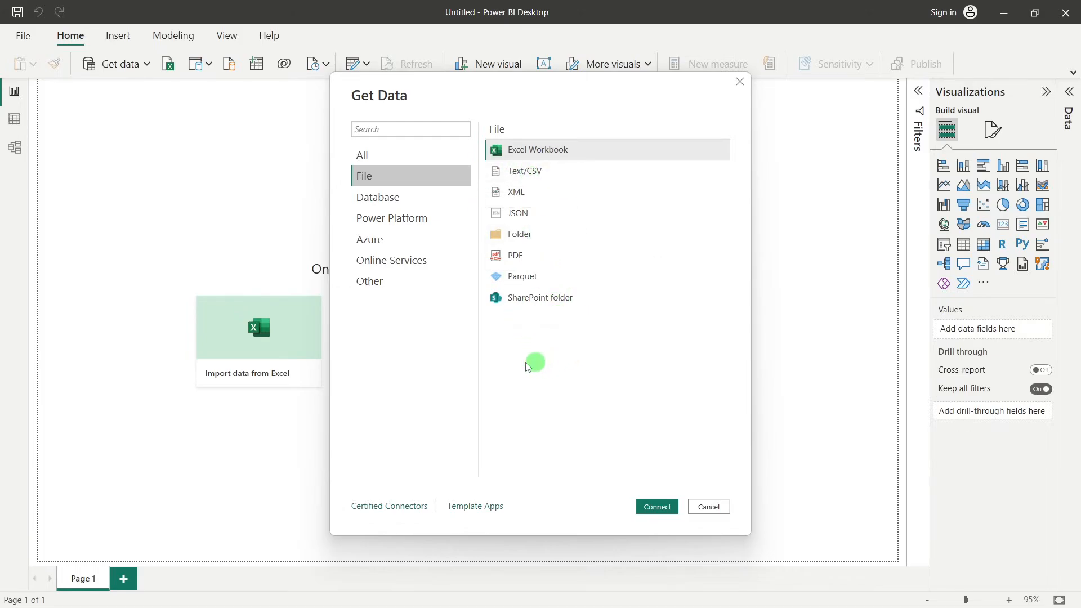
pyautogui.click(382, 205)
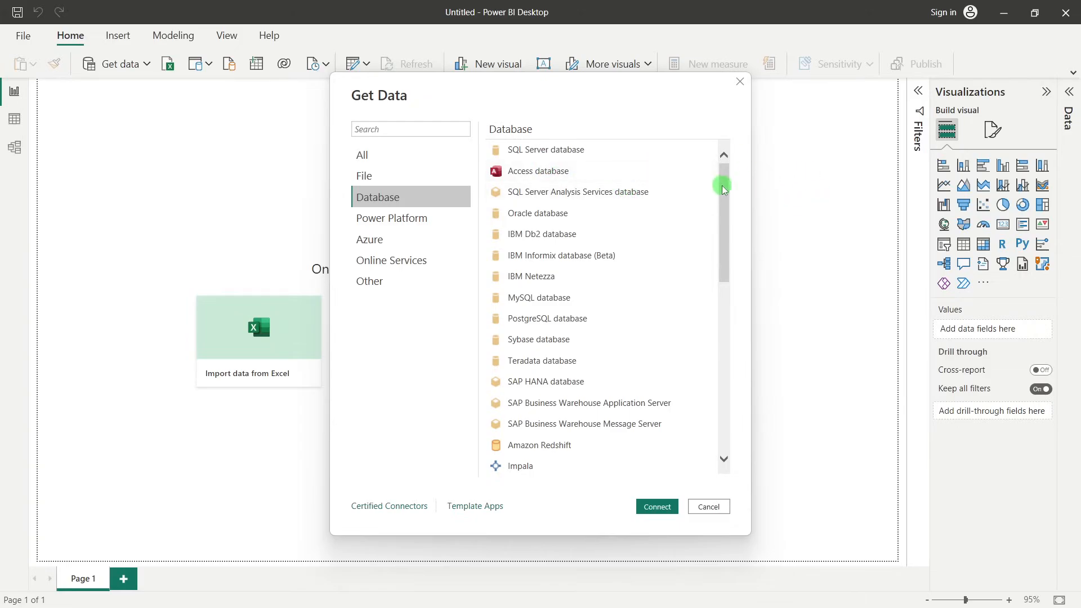
pyautogui.moveTo(723, 180); pyautogui.dragTo(727, 191)
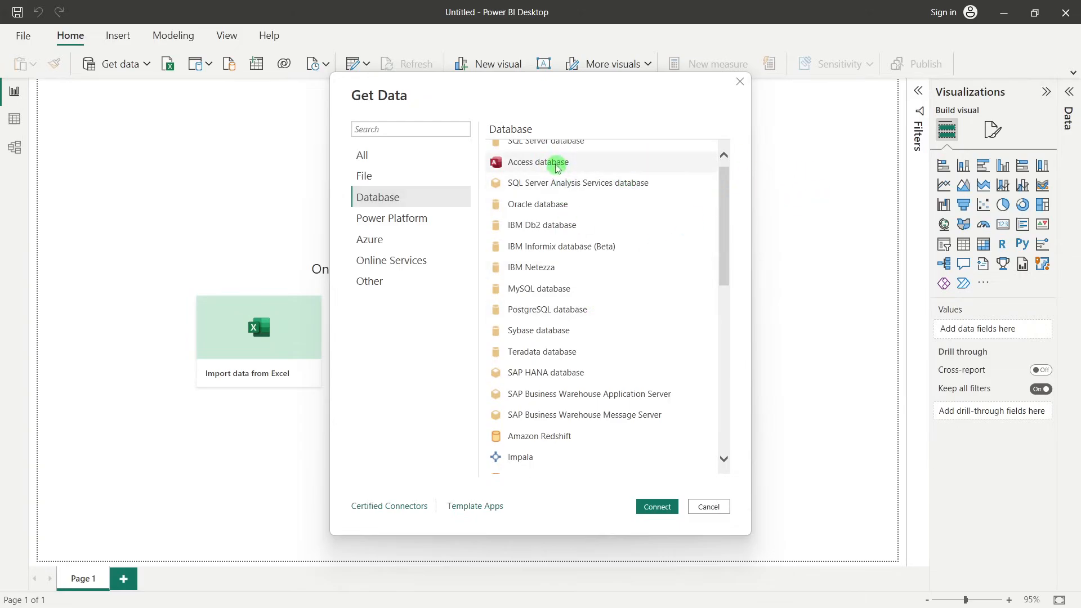
pyautogui.moveTo(723, 228); pyautogui.dragTo(744, 399)
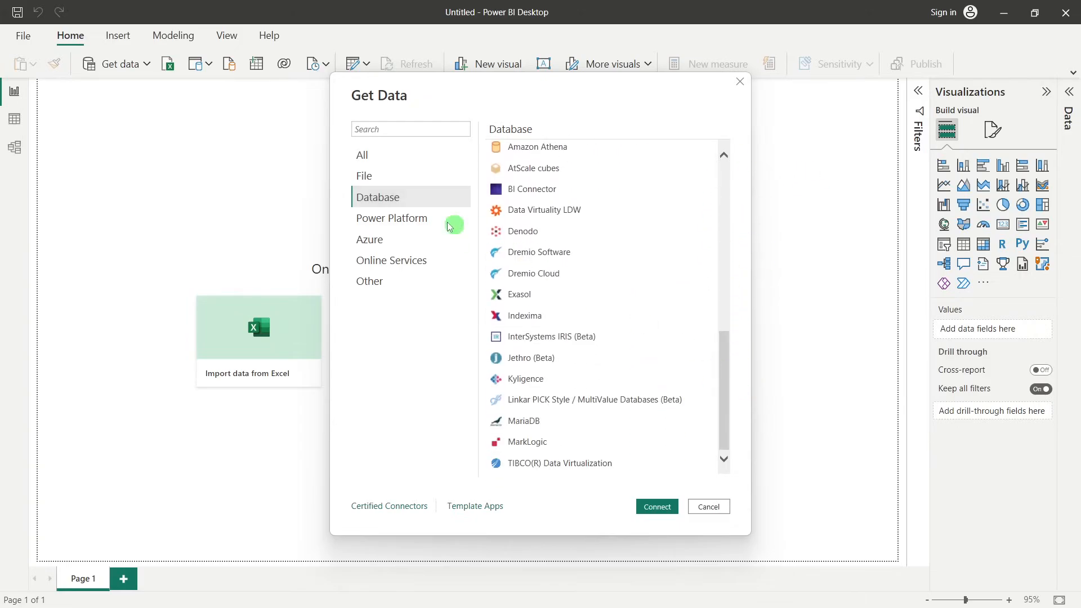
pyautogui.click(378, 240)
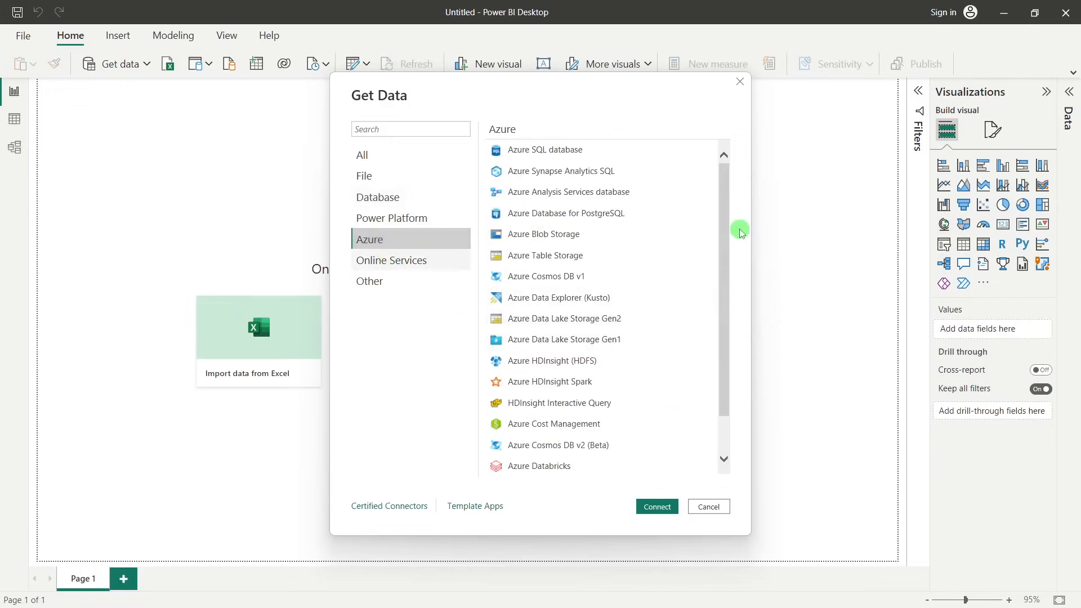
pyautogui.moveTo(722, 202); pyautogui.dragTo(745, 169)
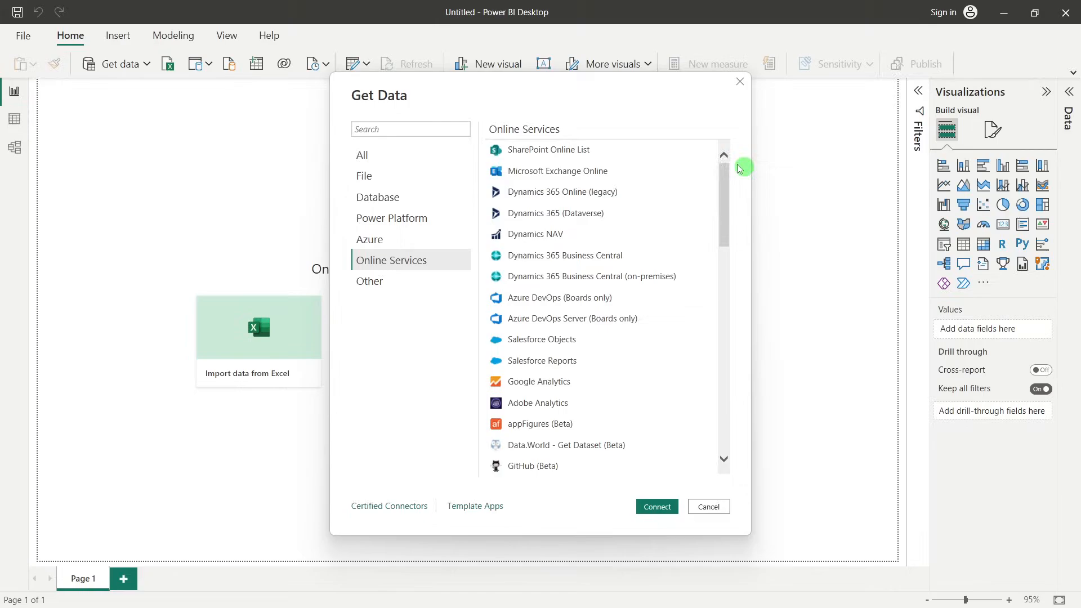
# Connect to an Excel Workbook source and open Road Accident Data.xlsx from the Power Bi folder
pyautogui.click(395, 181)
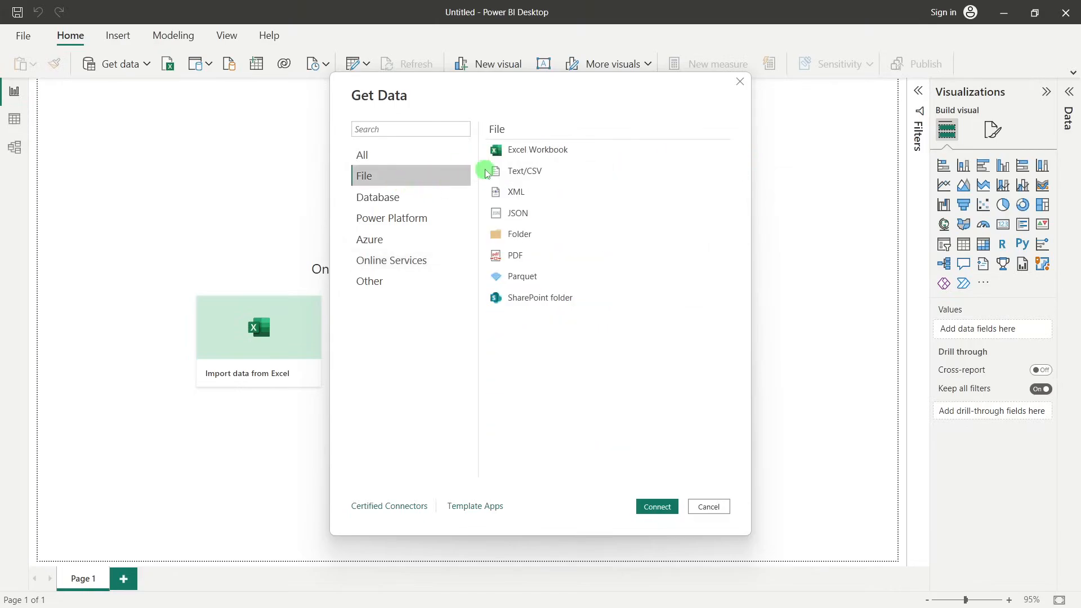
pyautogui.click(523, 159)
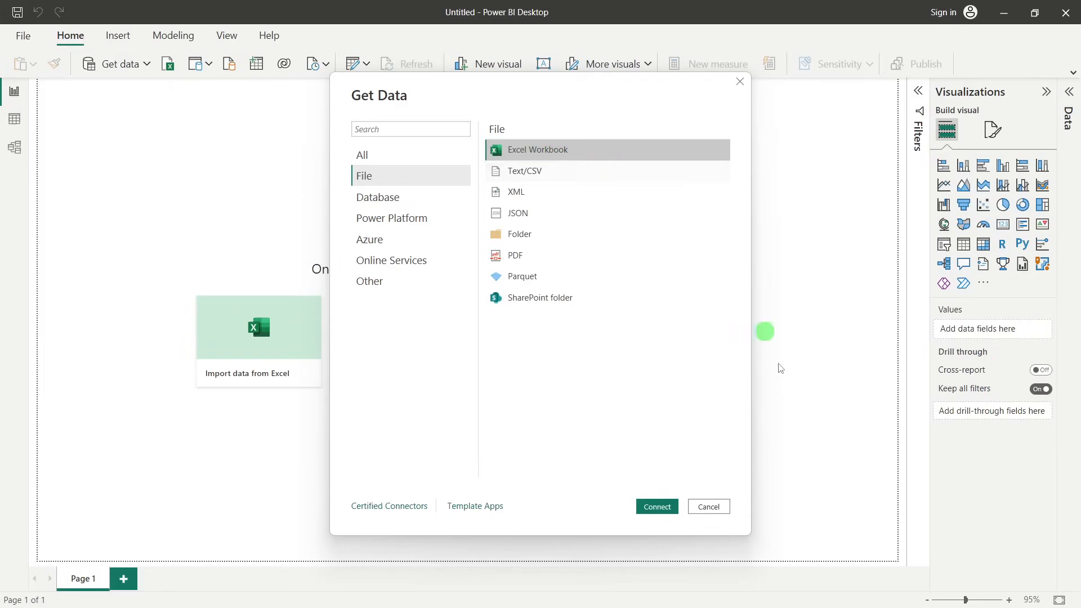
pyautogui.click(654, 508)
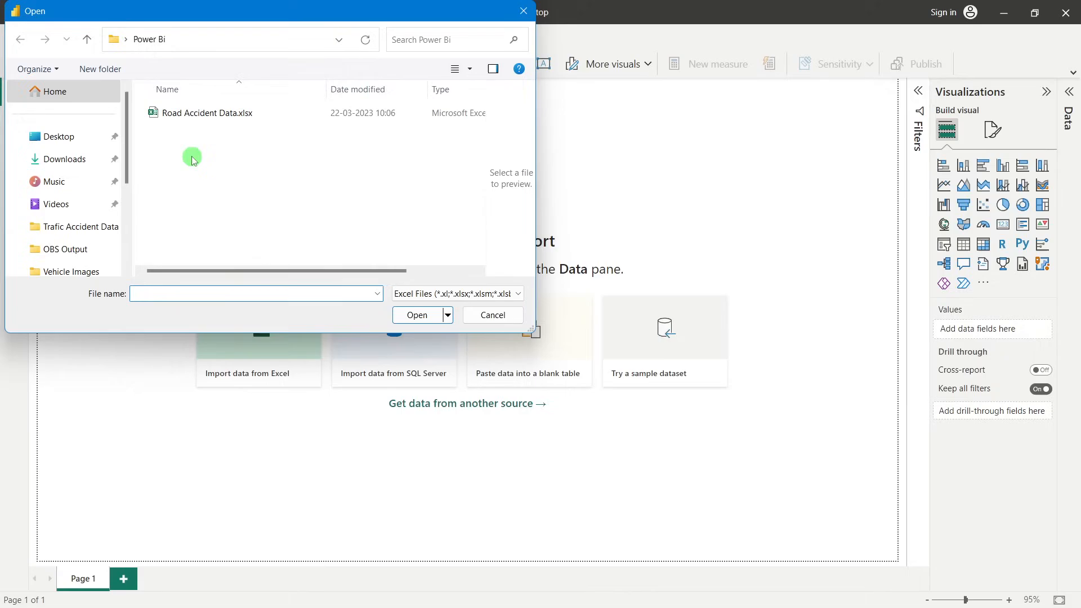
pyautogui.scroll(-1, 126, 232)
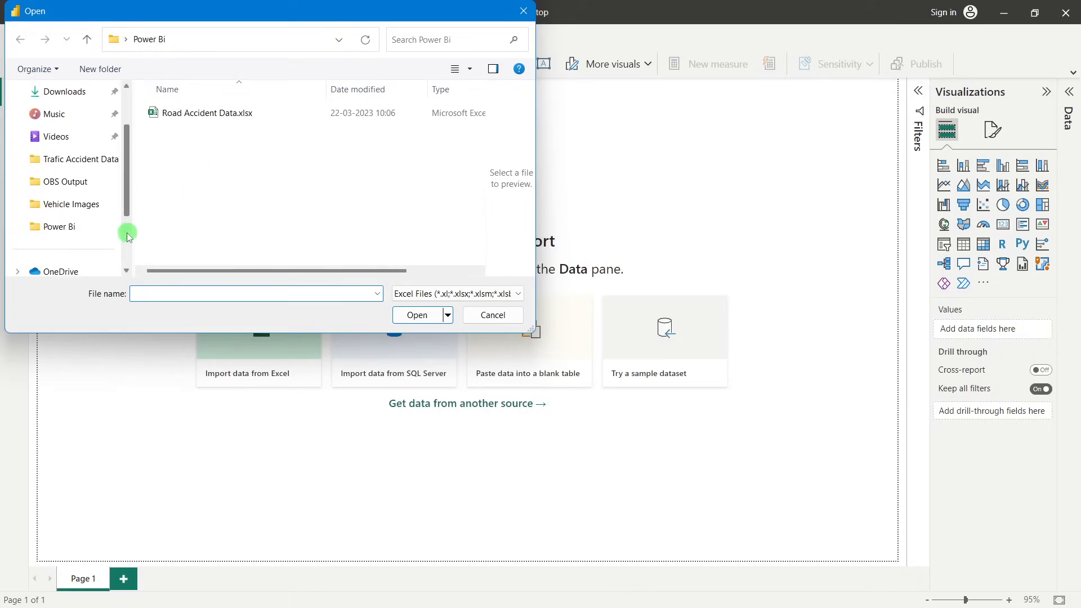
pyautogui.click(58, 232)
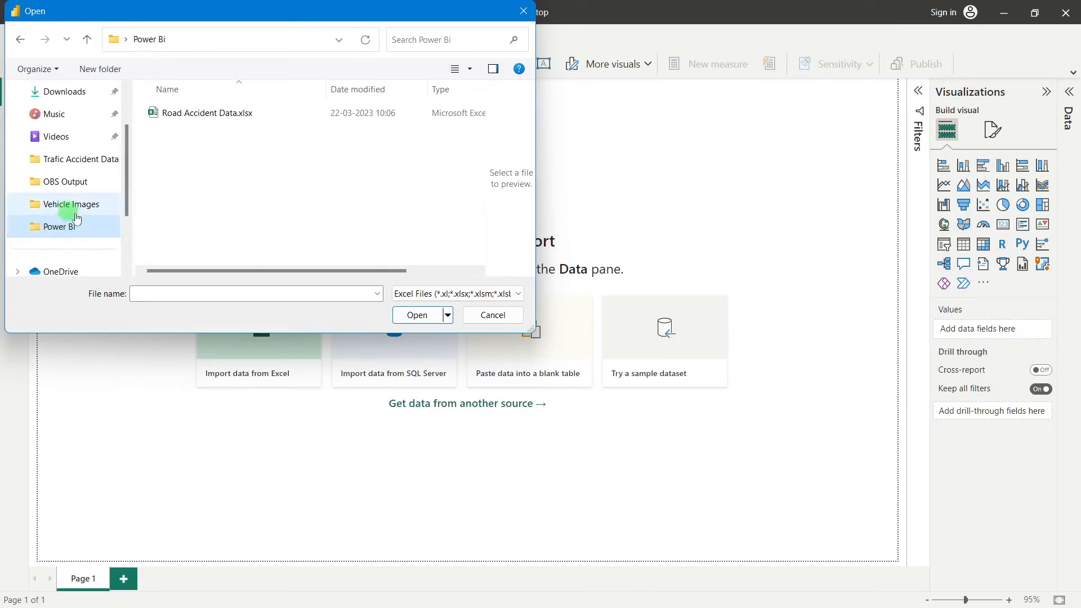
pyautogui.click(210, 113)
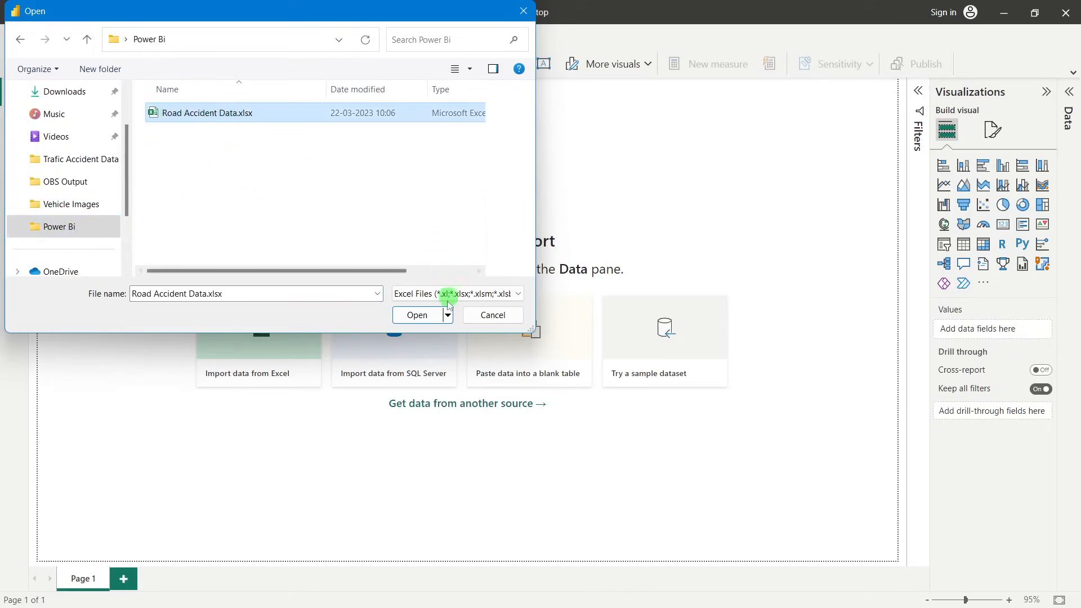
pyautogui.click(419, 315)
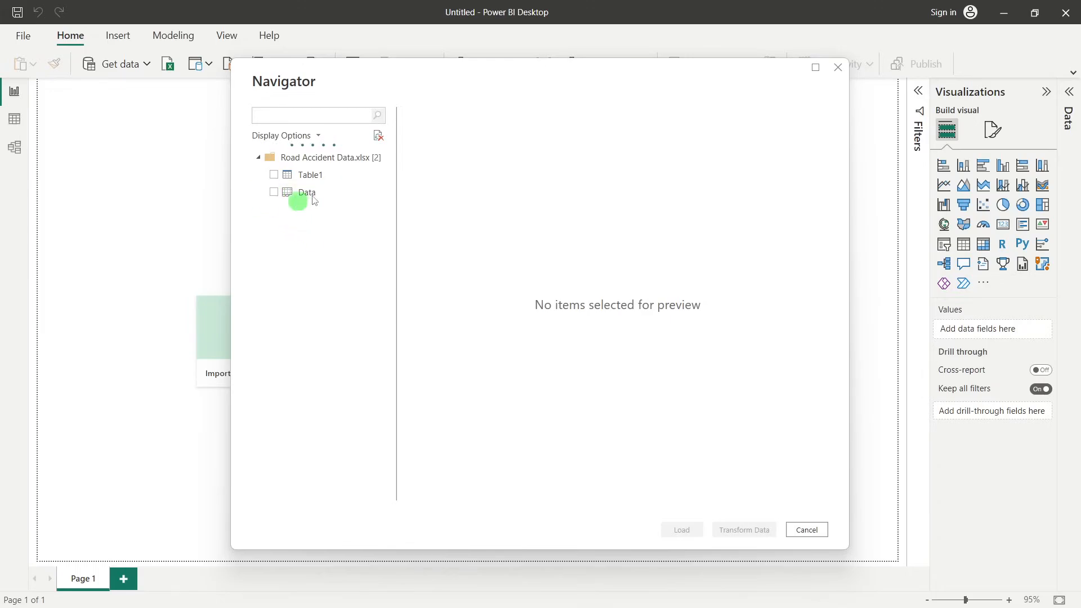
# Select the Data sheet in the Navigator, preview its columns and load it into the report
pyautogui.click(275, 192)
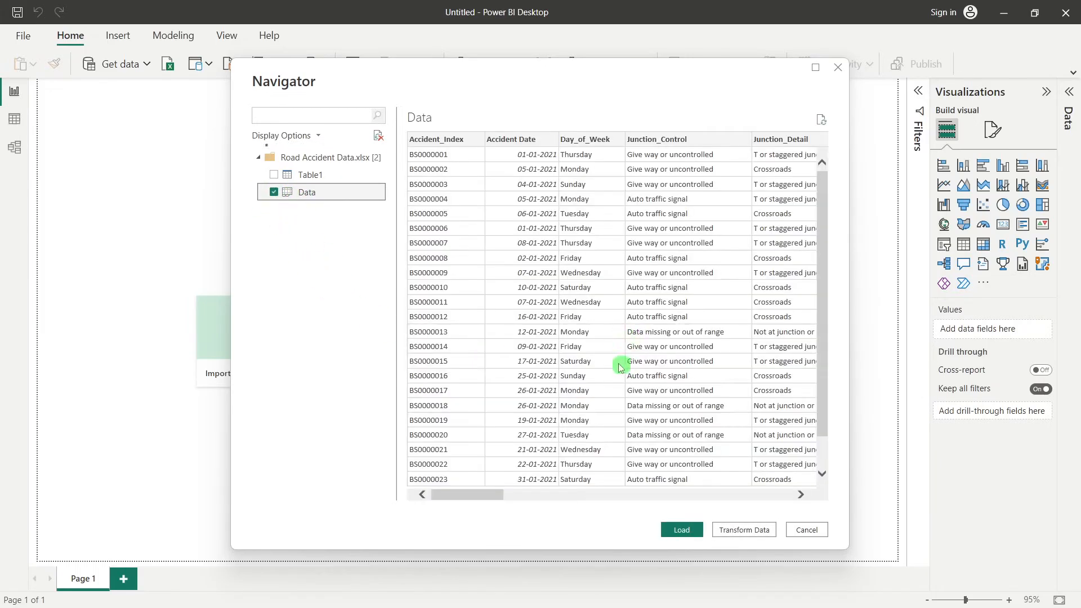
pyautogui.moveTo(490, 495); pyautogui.dragTo(442, 468)
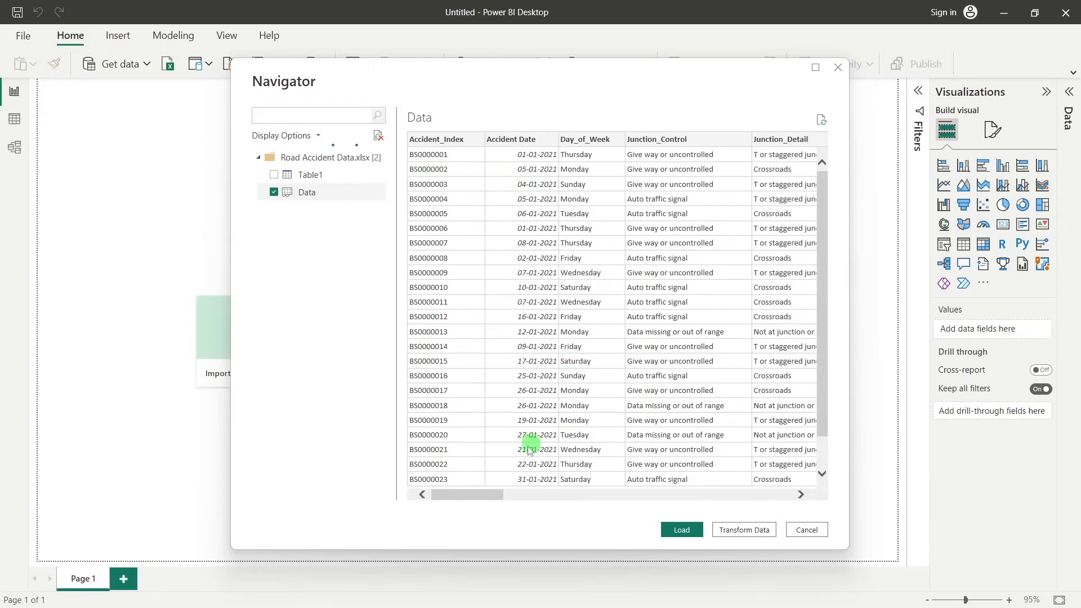
pyautogui.moveTo(492, 493); pyautogui.dragTo(447, 493)
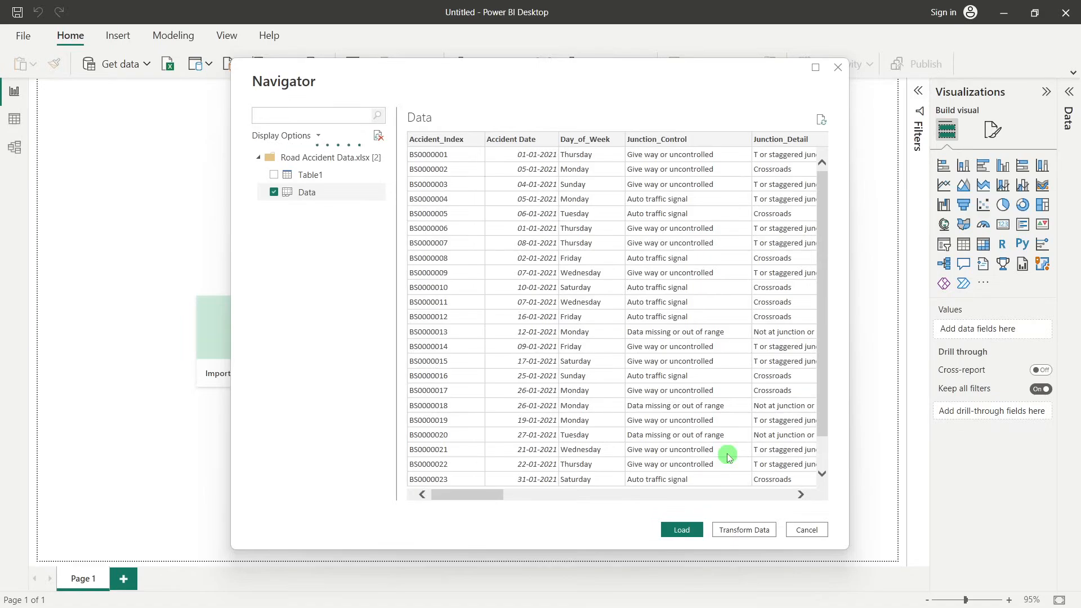
pyautogui.click(682, 530)
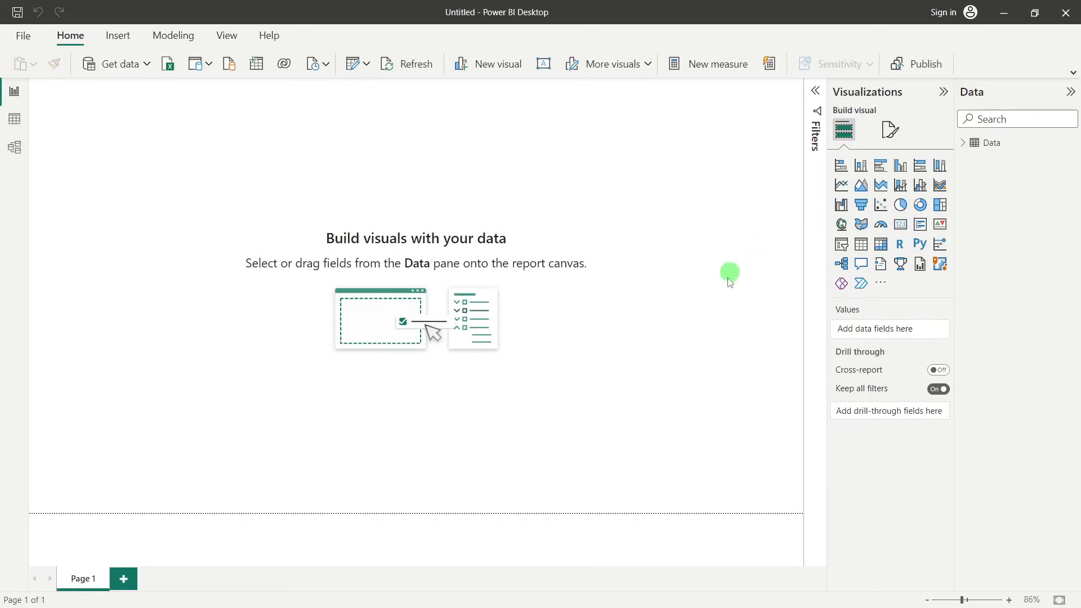
# Look through all columns of the loaded Data table and view the table in the data model
pyautogui.click(20, 123)
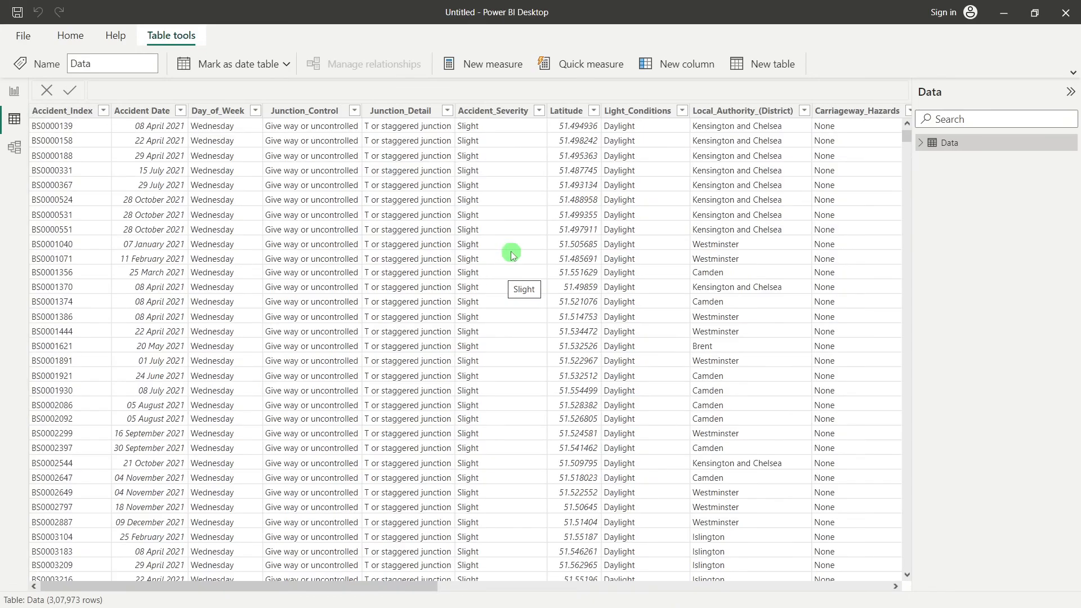
pyautogui.moveTo(251, 583); pyautogui.dragTo(729, 548)
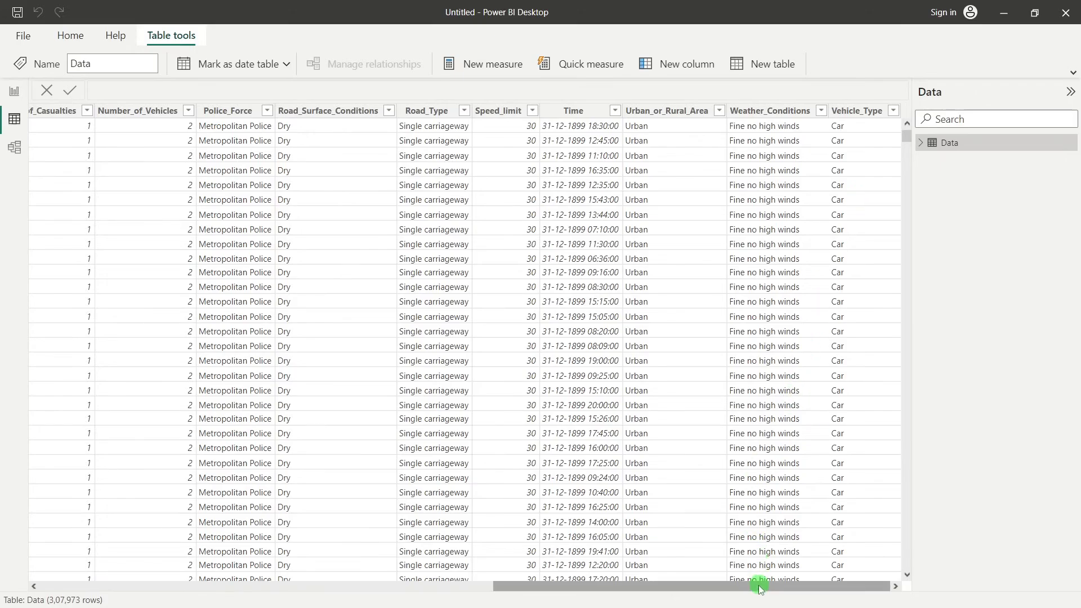
pyautogui.moveTo(761, 585); pyautogui.dragTo(244, 590)
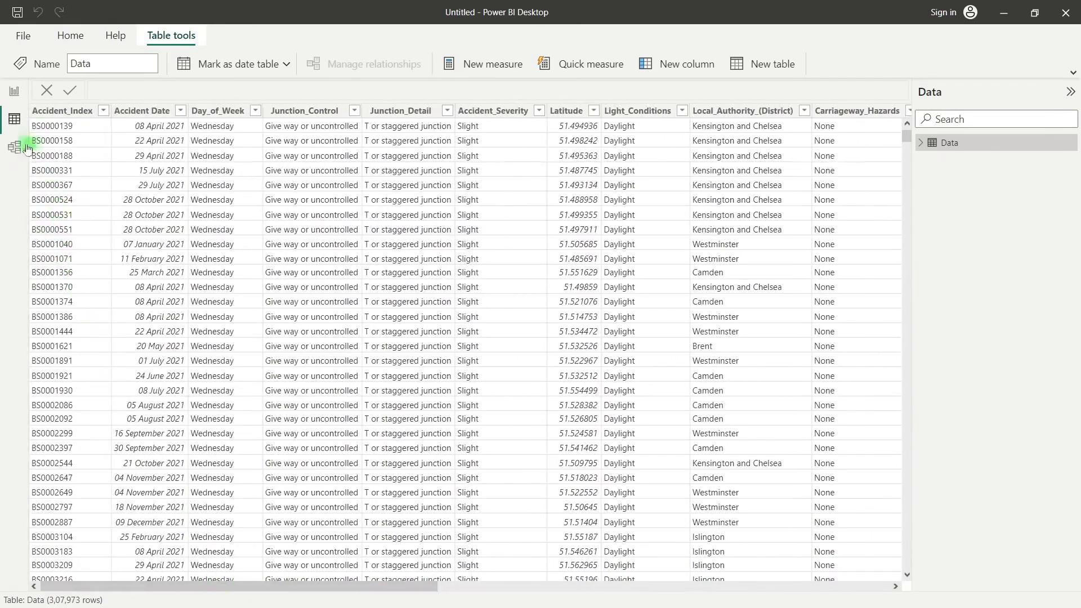
pyautogui.click(15, 147)
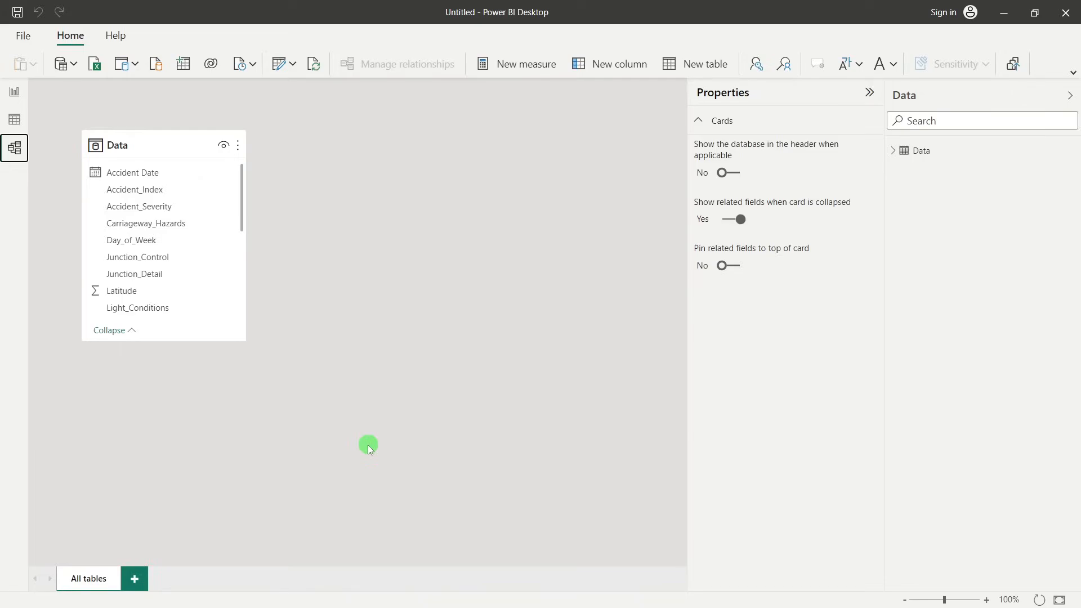
# Return to the table's data rows and examine the Accident_Index filter values, keeping all of them selected
pyautogui.click(15, 119)
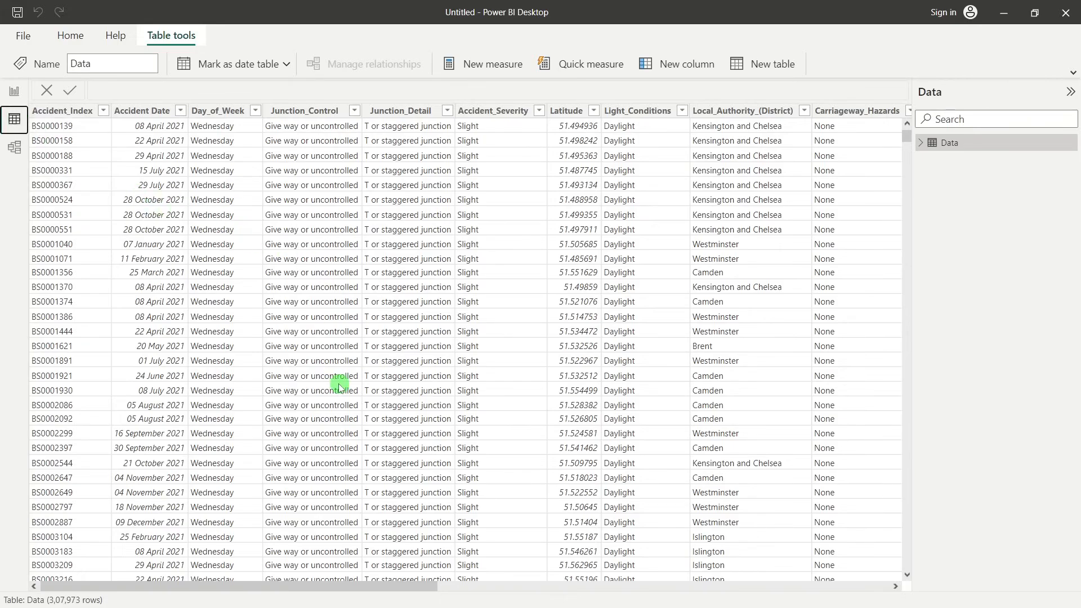
pyautogui.click(104, 111)
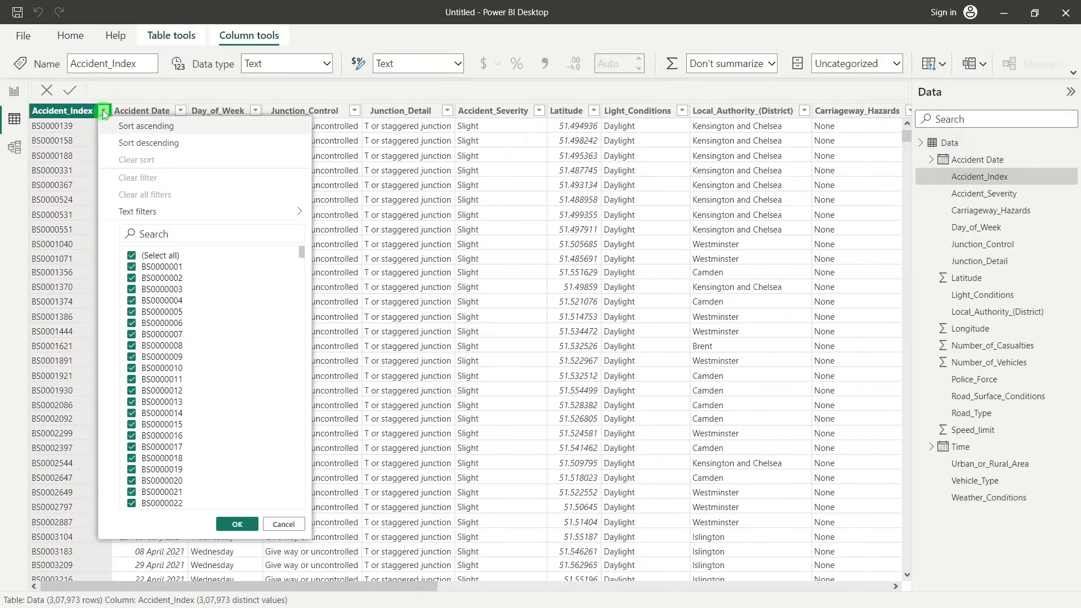
pyautogui.moveTo(301, 248); pyautogui.dragTo(316, 526)
pyautogui.click(237, 525)
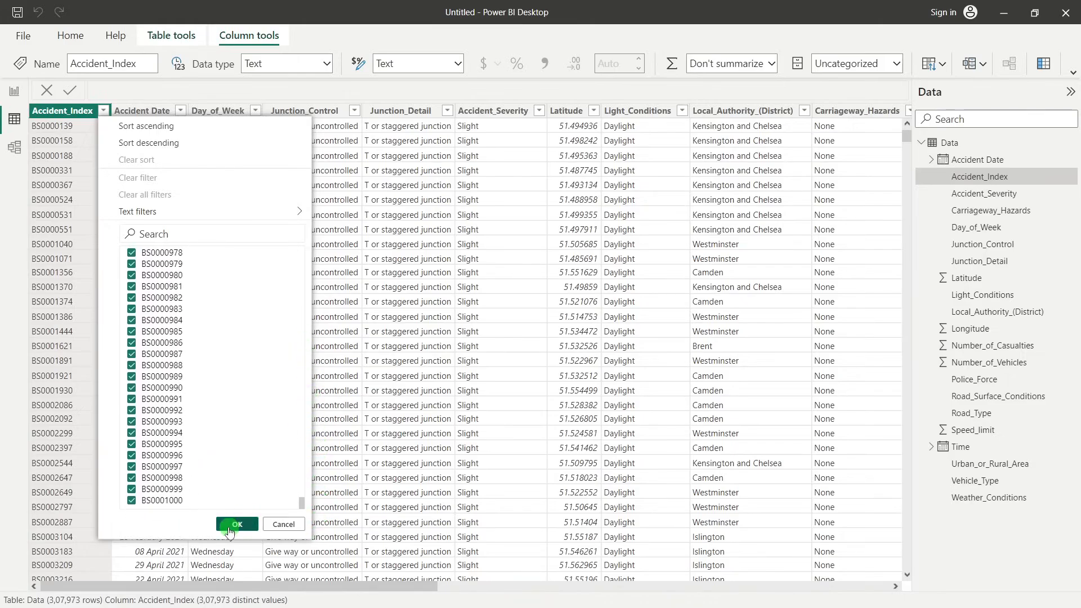
pyautogui.click(258, 348)
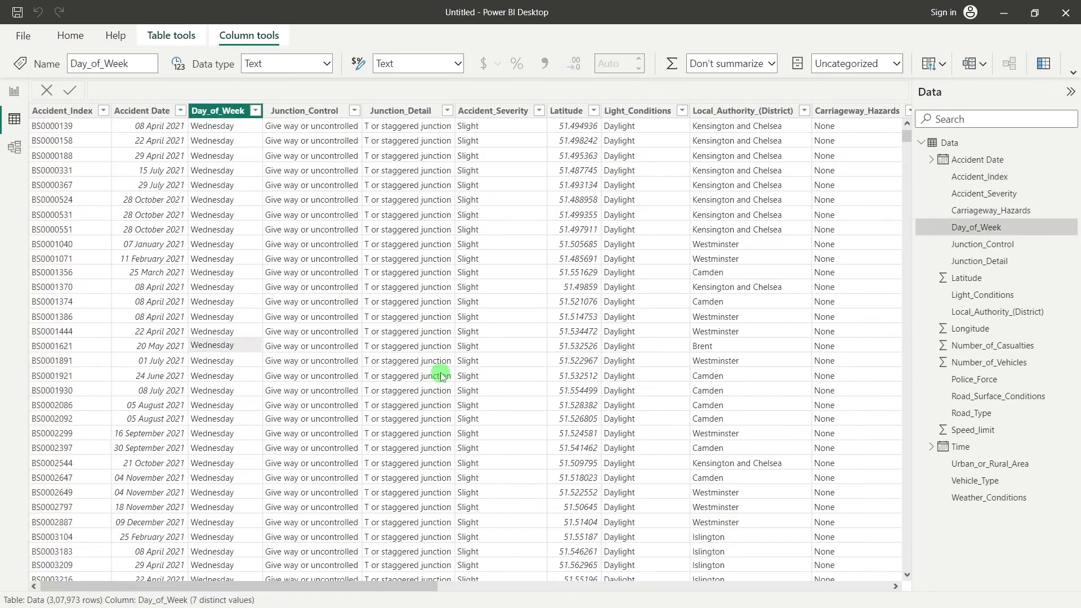
# Examine the filter values of the Accident Date, Day_of_Week and Junction_Detail columns without changing any filter
pyautogui.moveTo(411, 587); pyautogui.dragTo(387, 587)
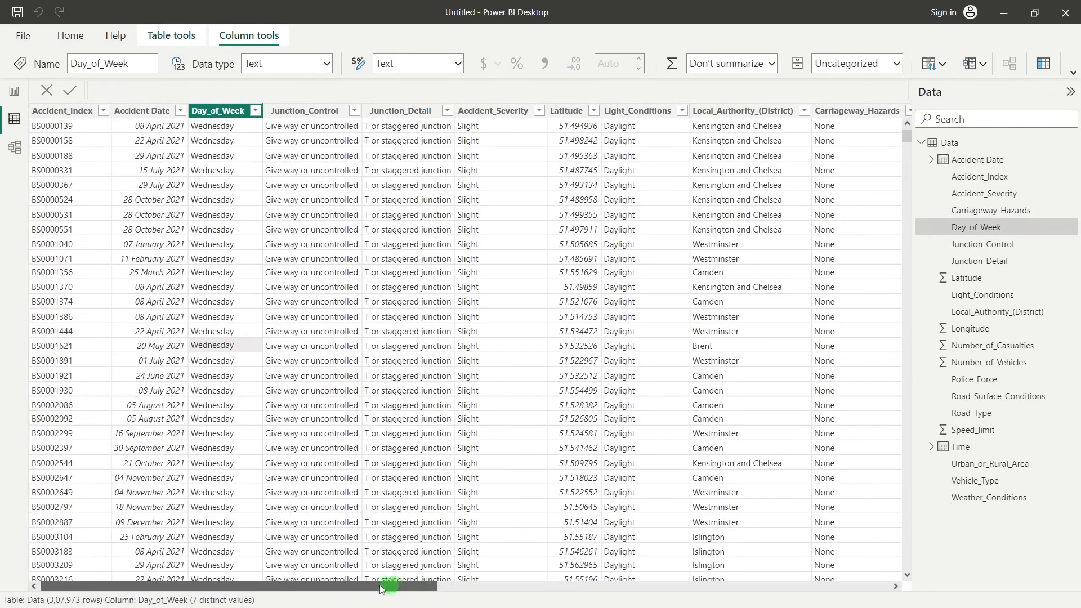
pyautogui.click(180, 115)
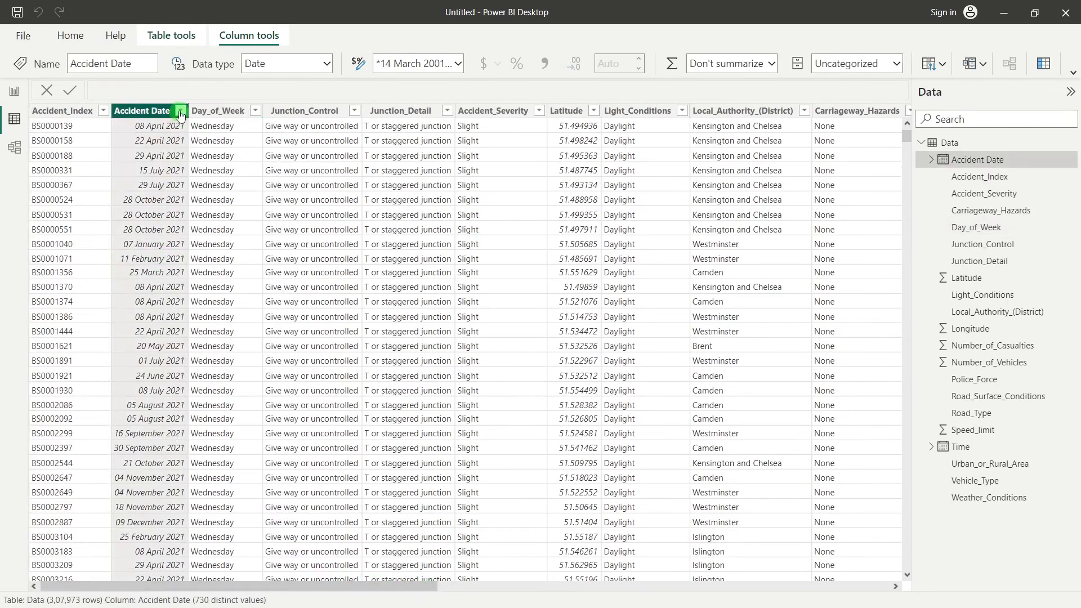
pyautogui.click(180, 112)
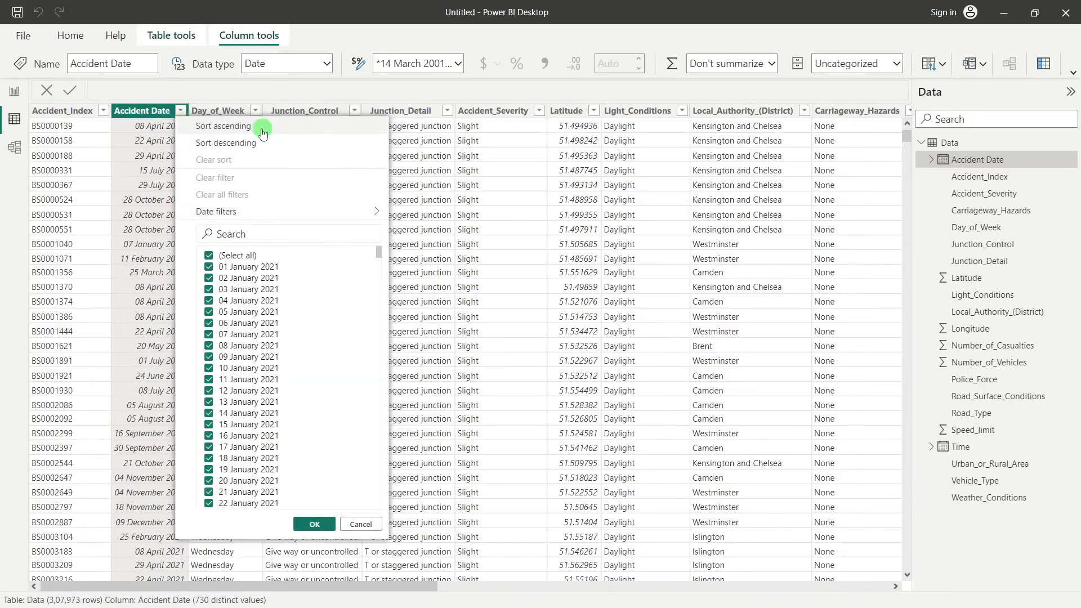
pyautogui.click(256, 111)
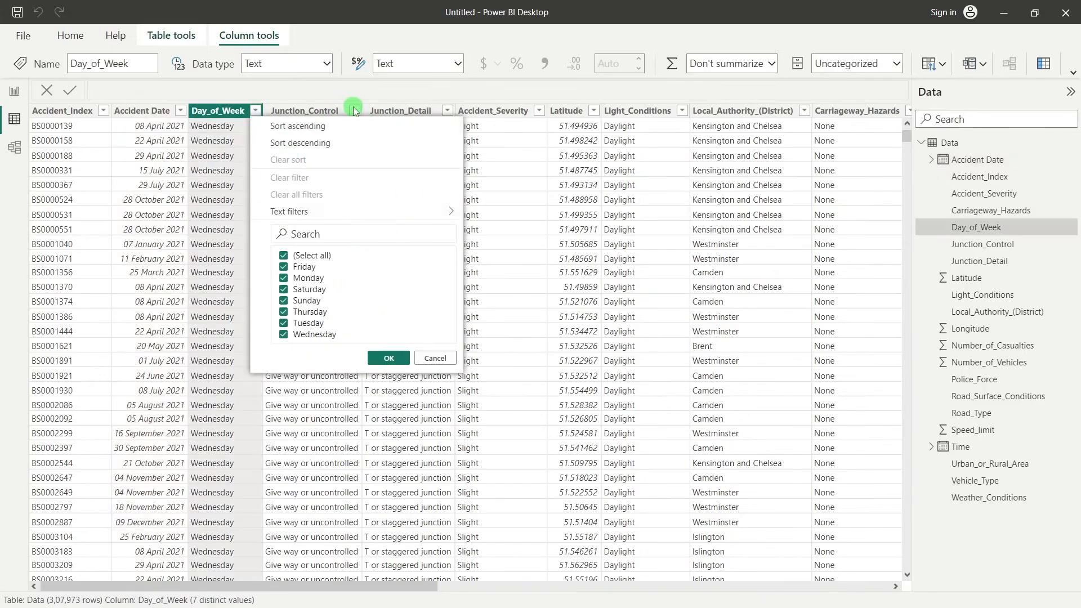
pyautogui.click(425, 80)
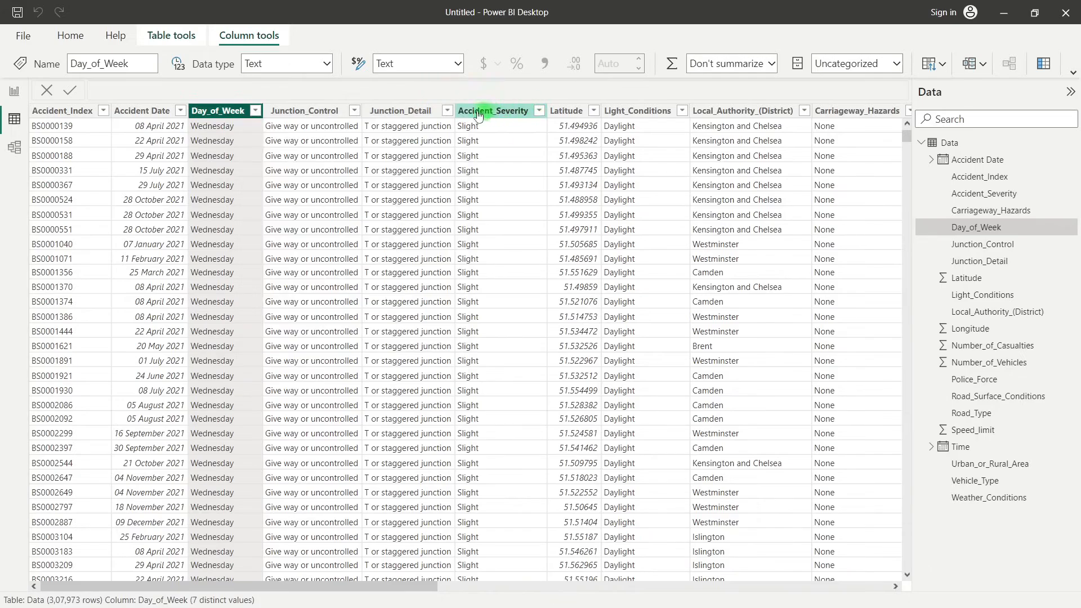
pyautogui.click(448, 111)
pyautogui.click(447, 111)
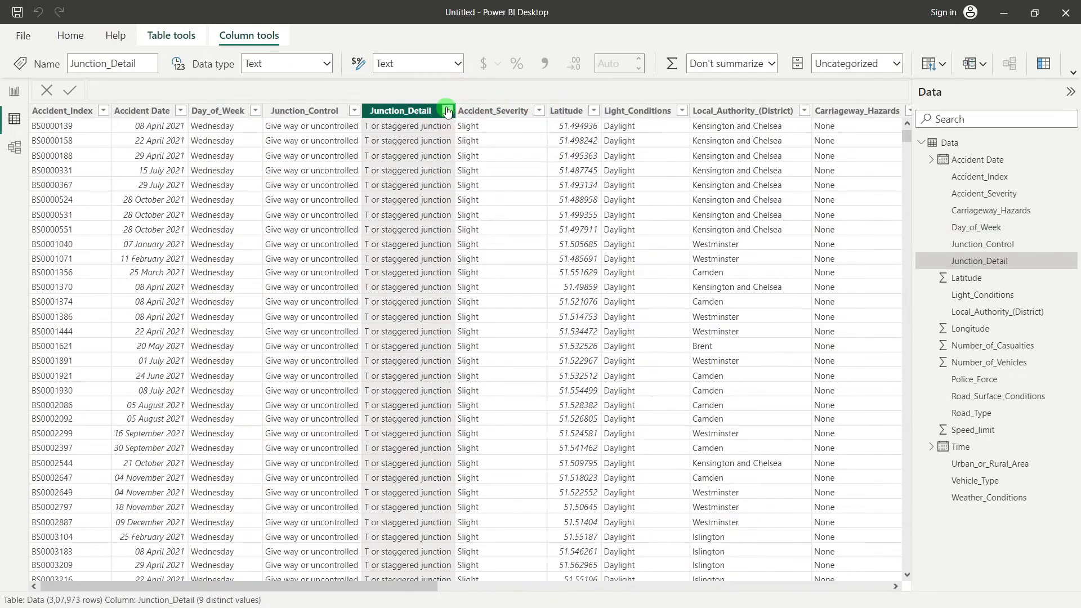
pyautogui.click(447, 112)
pyautogui.click(397, 218)
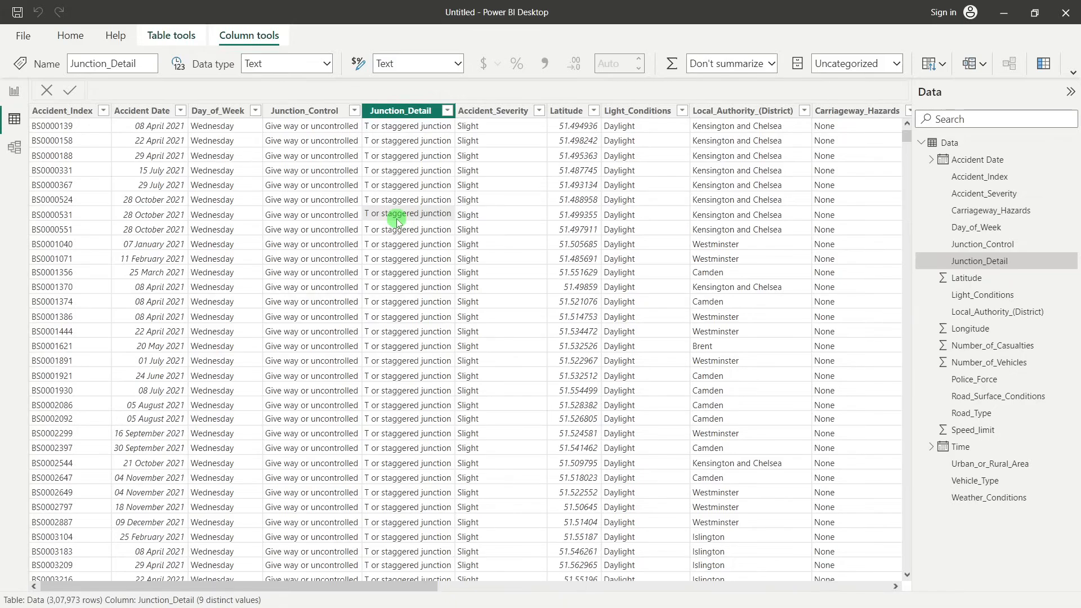
# Examine the Accident_Severity column's filter values, keeping all of them selected
pyautogui.click(540, 112)
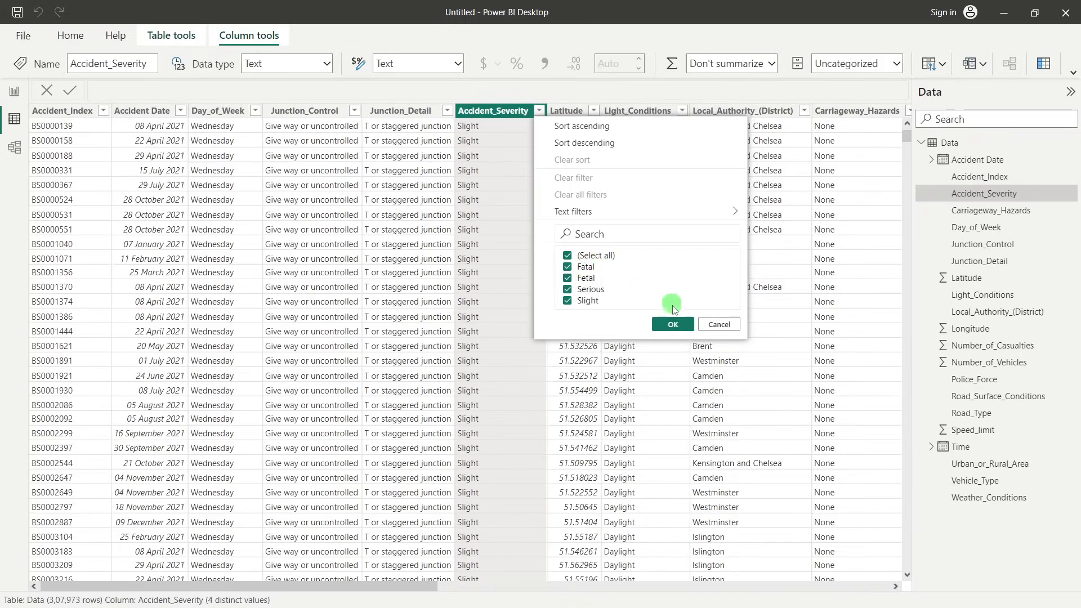
pyautogui.click(673, 325)
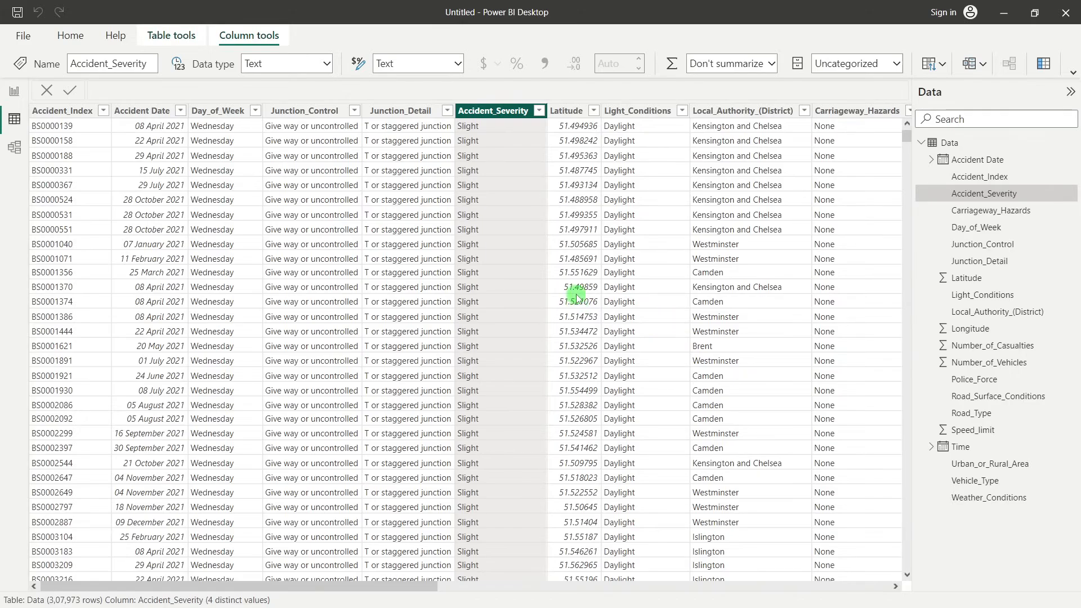
pyautogui.click(529, 263)
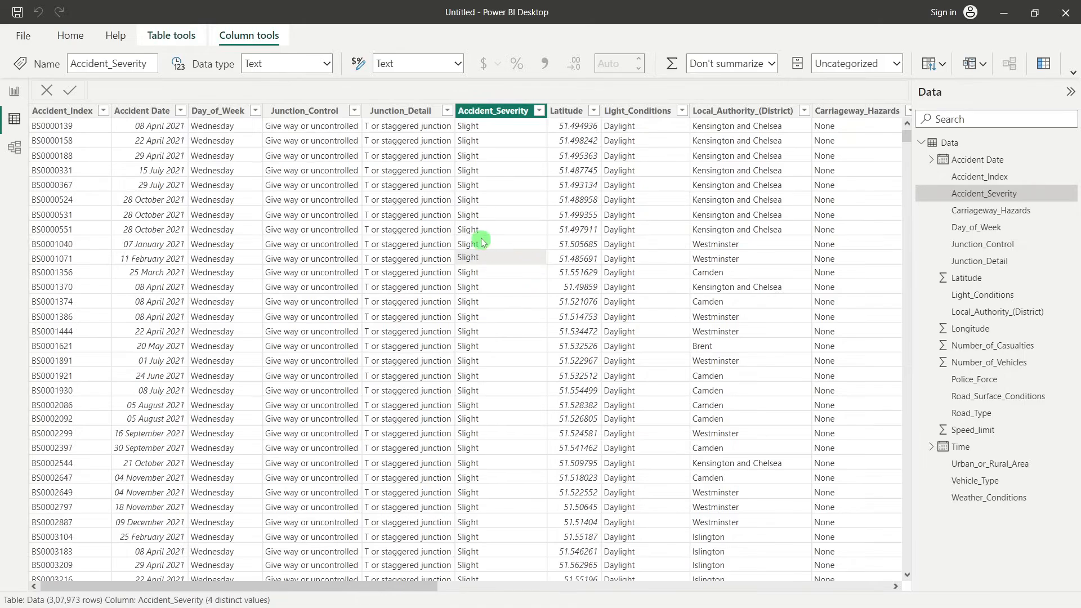
# From the report view, open the Data query in the Power Query Editor and check the Accident_Severity column's filter values
pyautogui.click(14, 96)
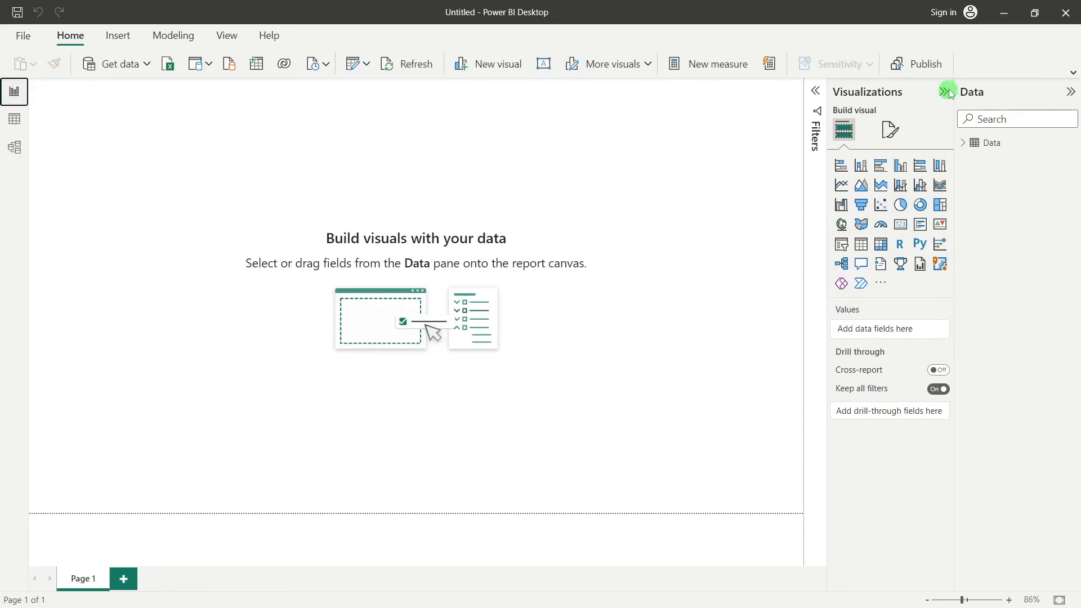
pyautogui.click(1073, 74)
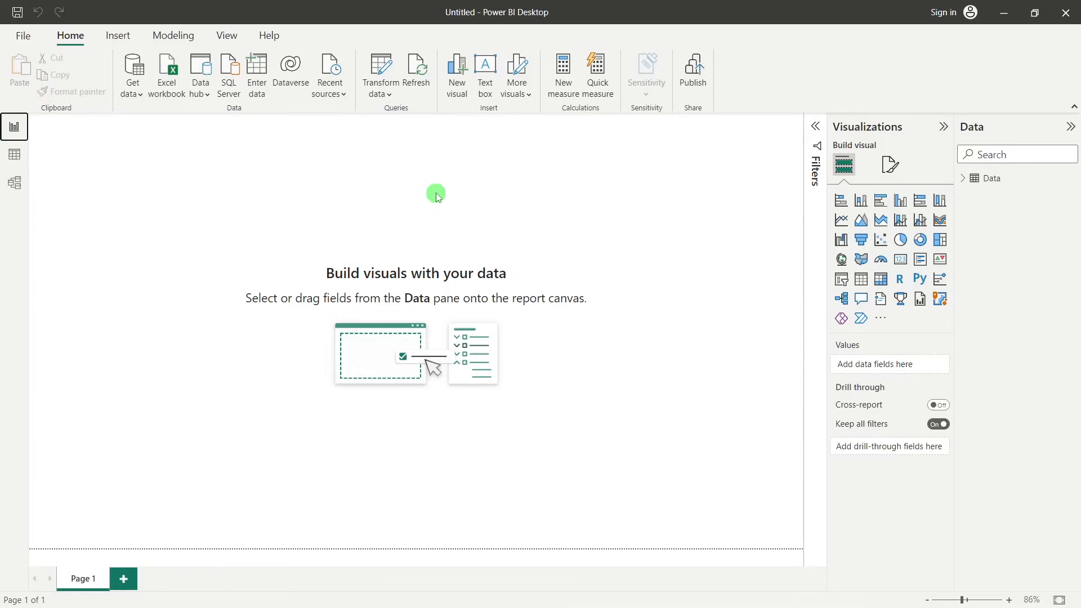
pyautogui.click(392, 68)
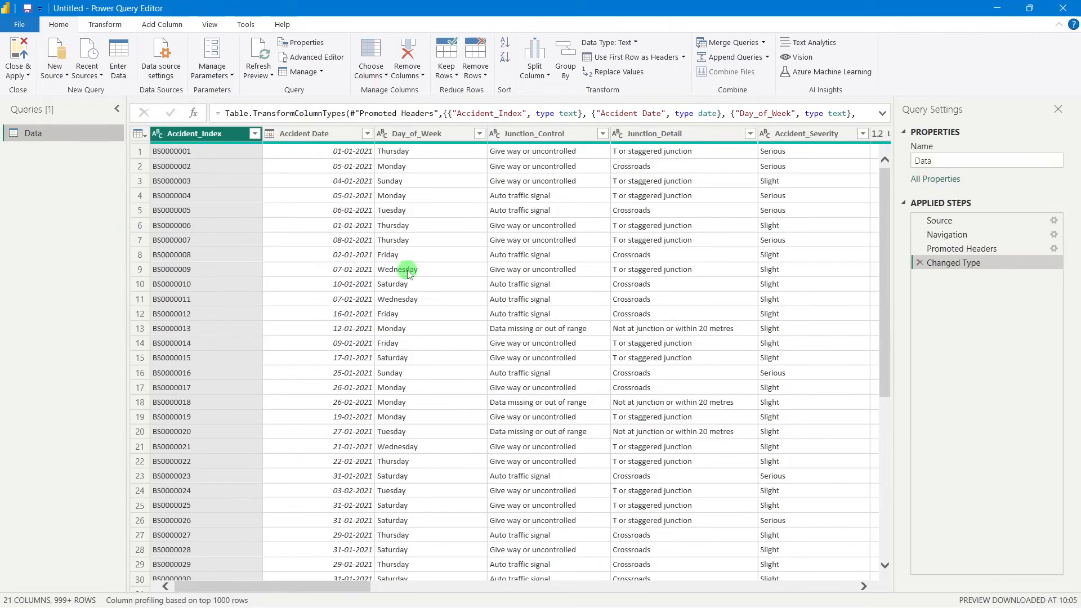
pyautogui.moveTo(349, 586); pyautogui.dragTo(420, 586)
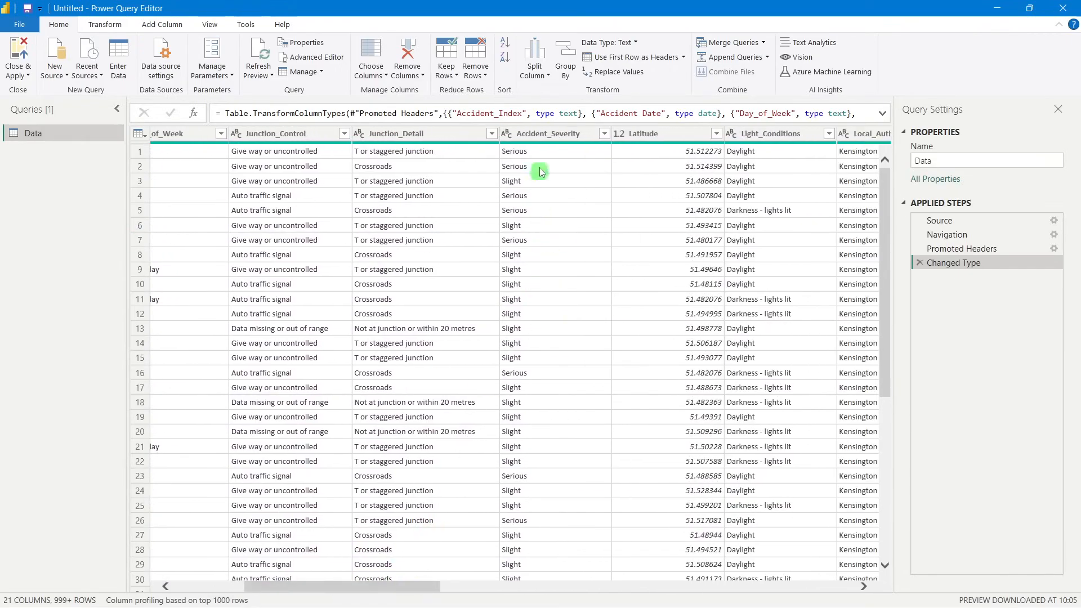
pyautogui.click(604, 134)
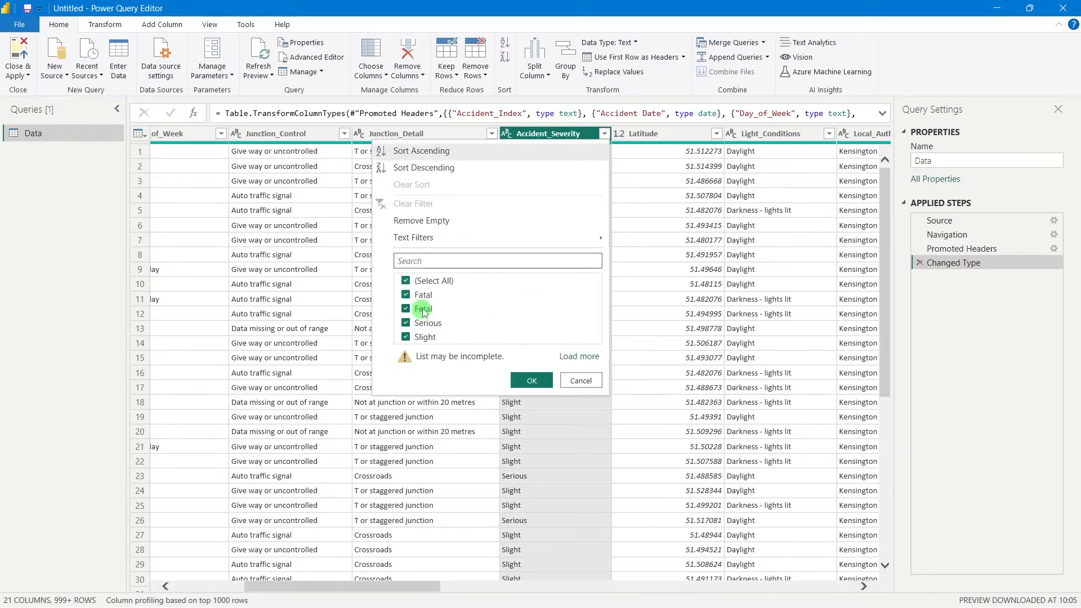
pyautogui.click(646, 155)
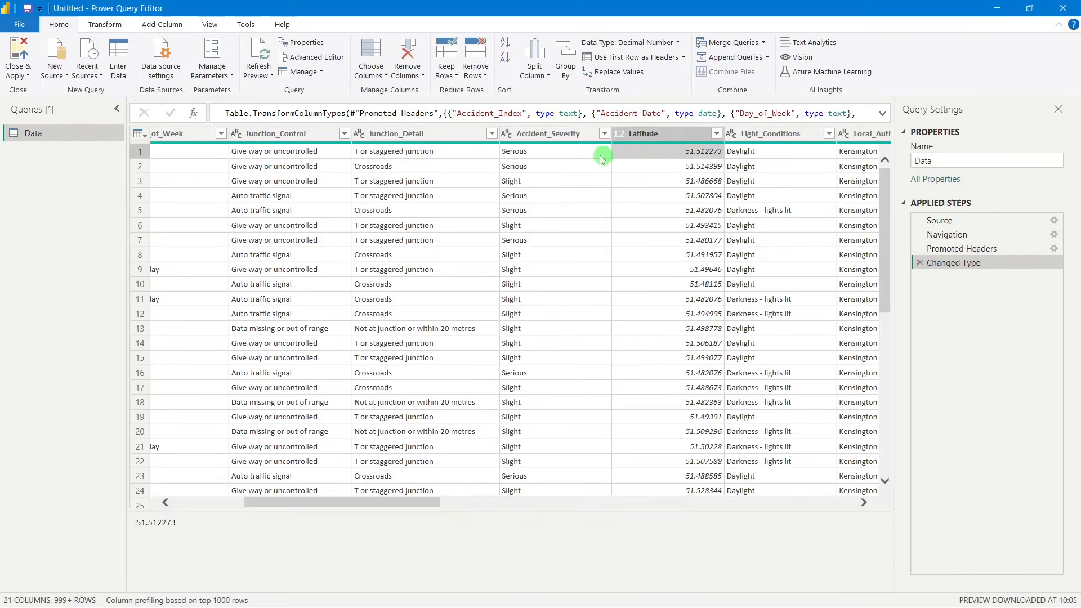
# Replace the misspelled value Fetal with Fatal in the Accident_Severity column
pyautogui.click(563, 134)
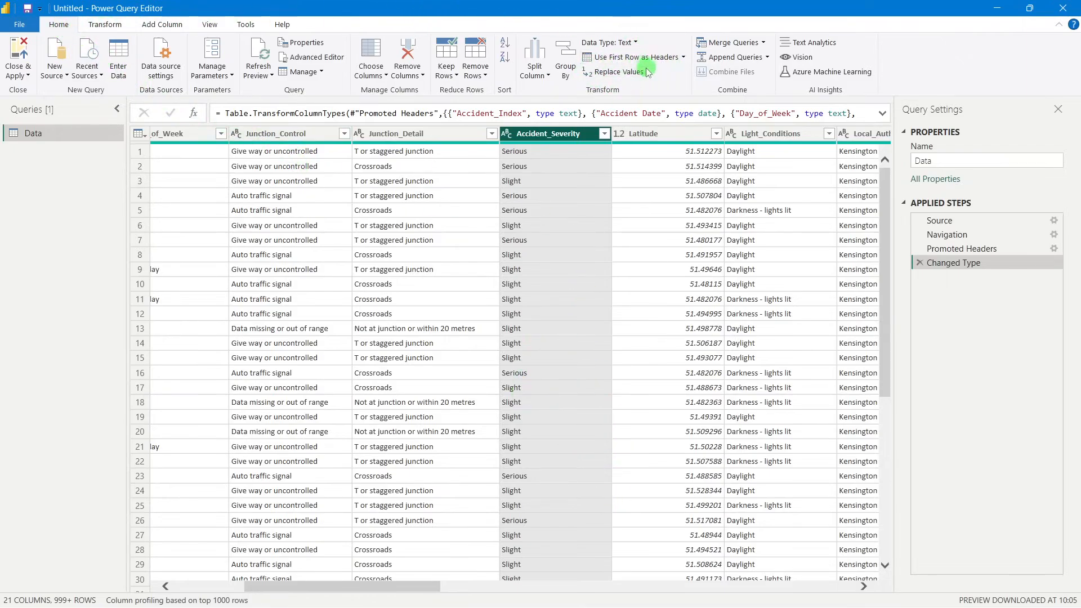
pyautogui.click(615, 72)
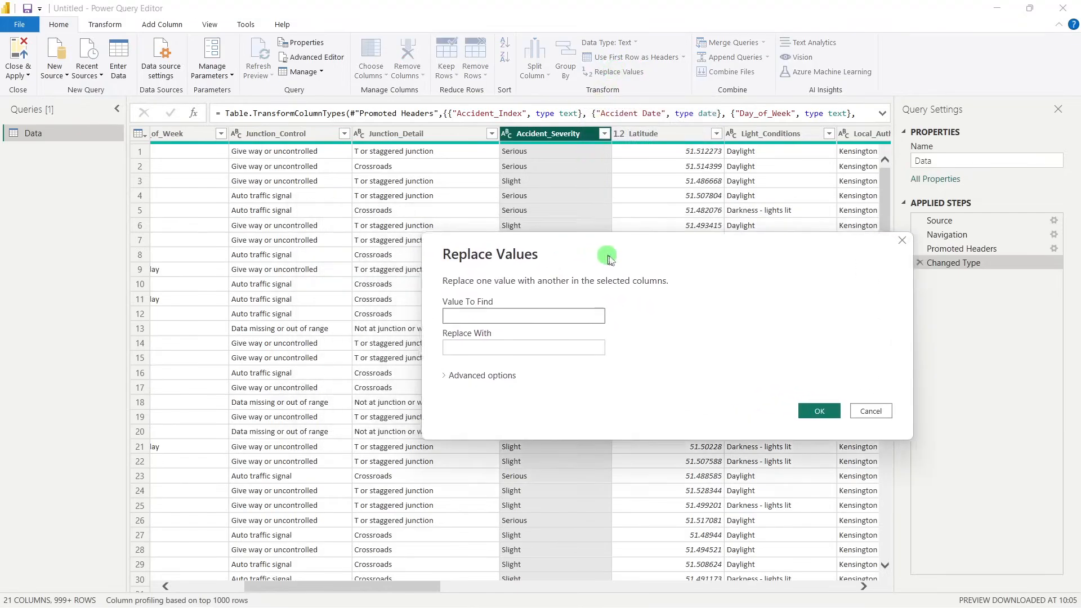
pyautogui.click(472, 333)
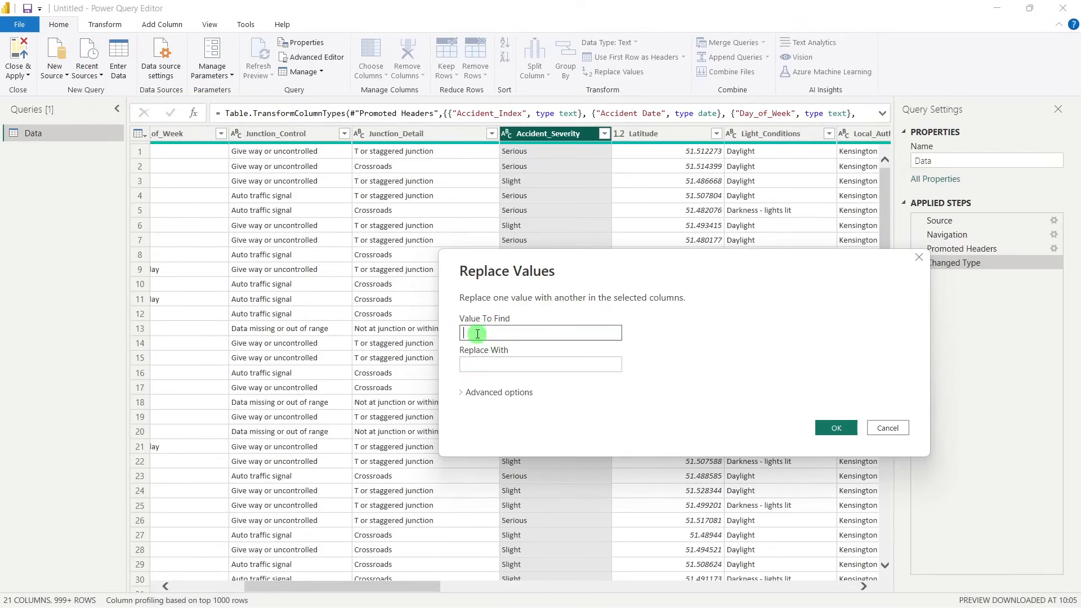
pyautogui.write('Fatal')
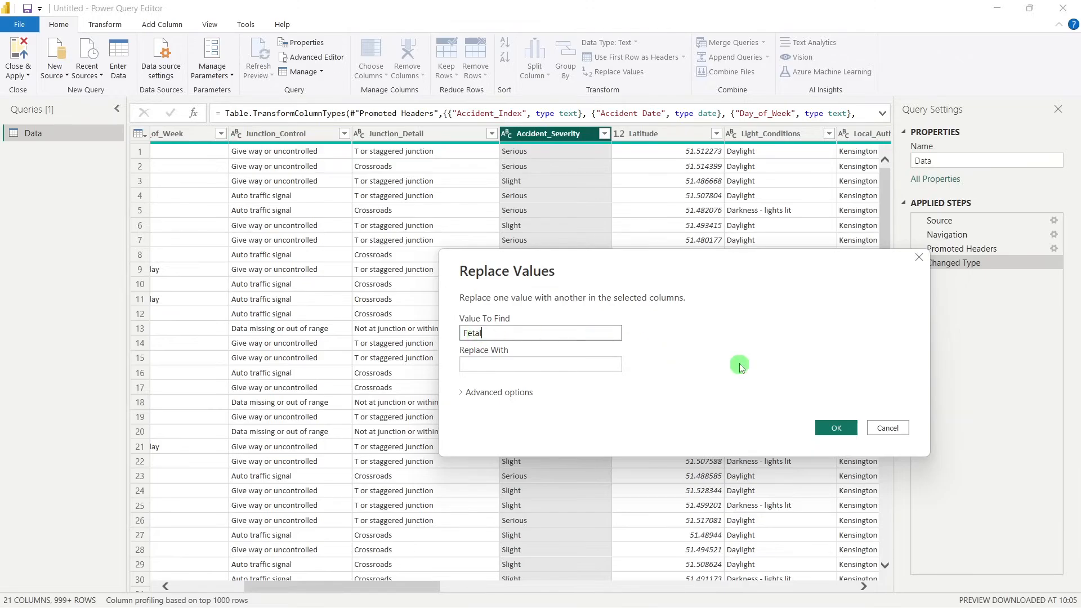
pyautogui.click(474, 363)
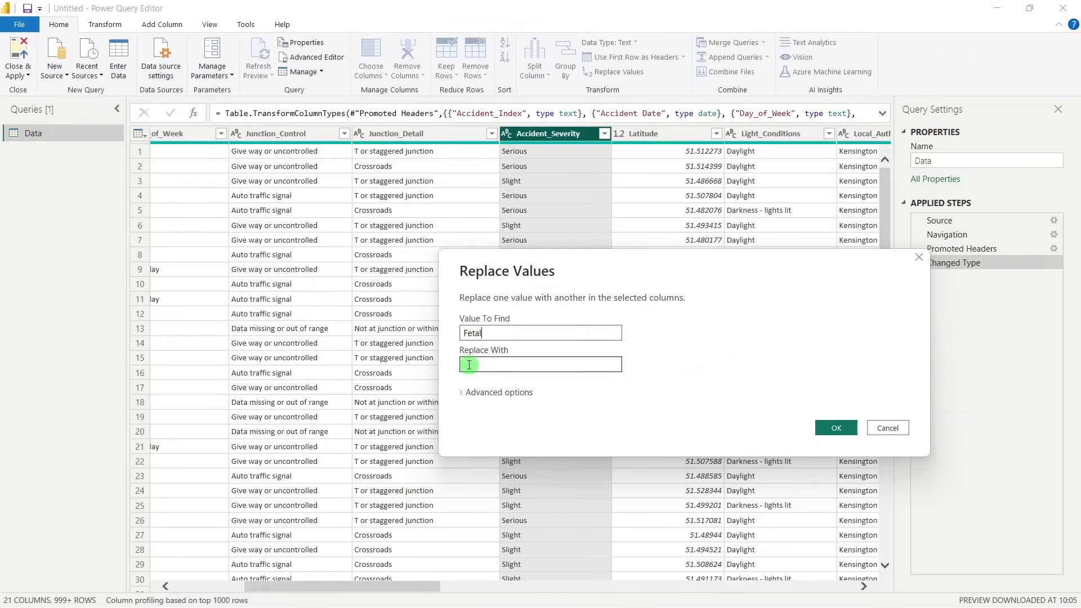
pyautogui.write('Fatal')
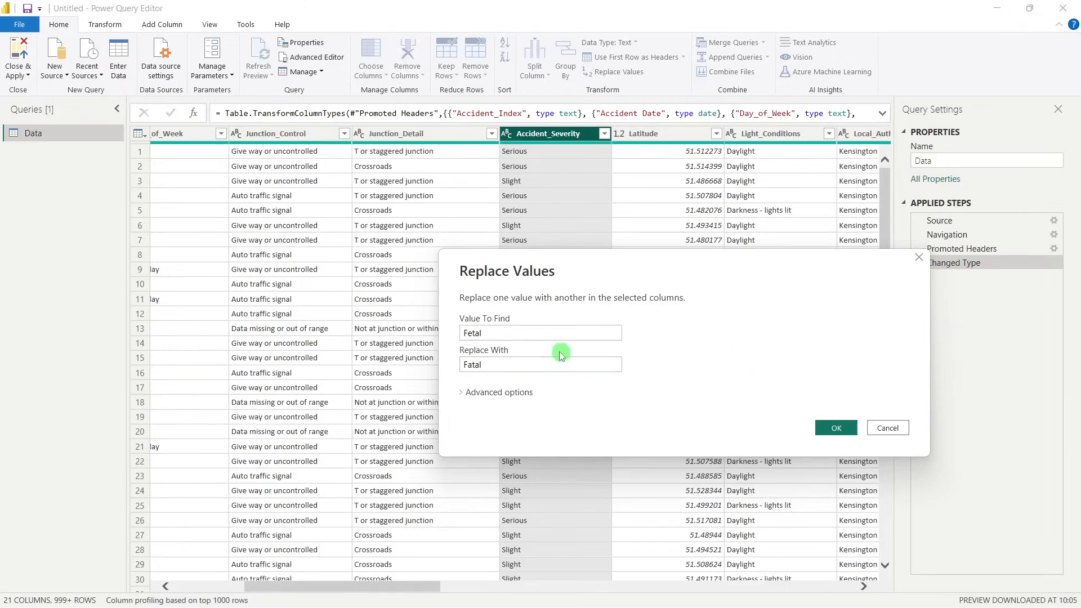
pyautogui.moveTo(484, 333); pyautogui.dragTo(455, 369)
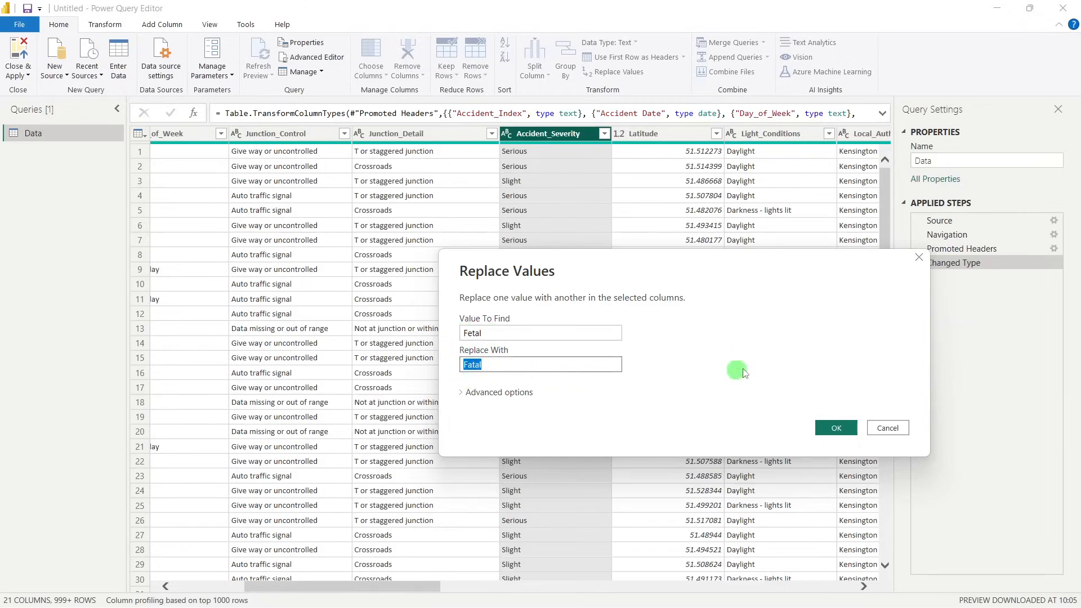
pyautogui.click(842, 432)
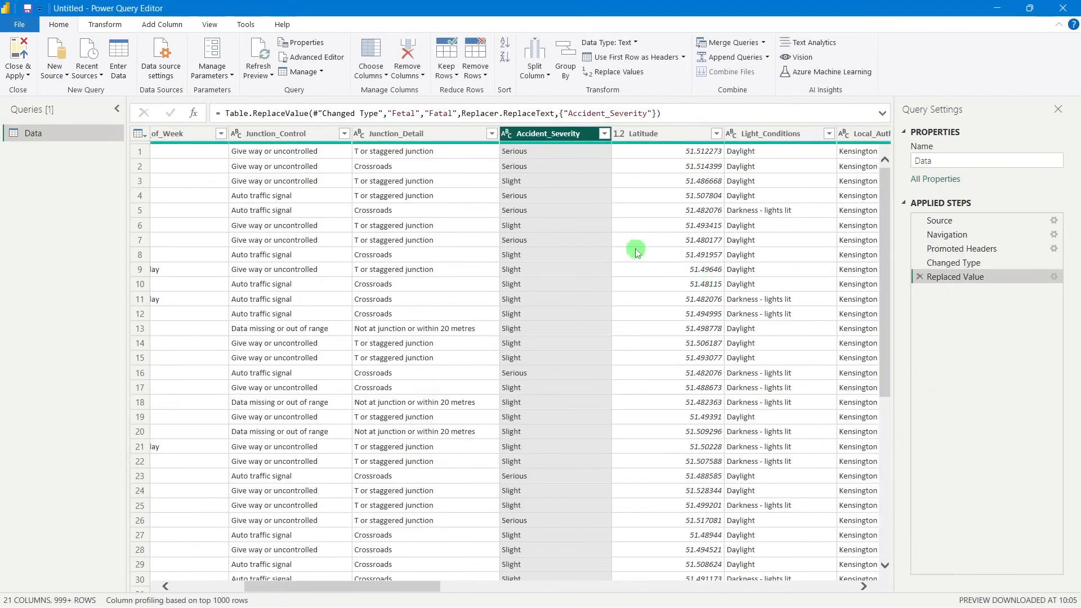
# Check the corrected Accident_Severity column's filter values and apply the filter with all values selected
pyautogui.click(570, 213)
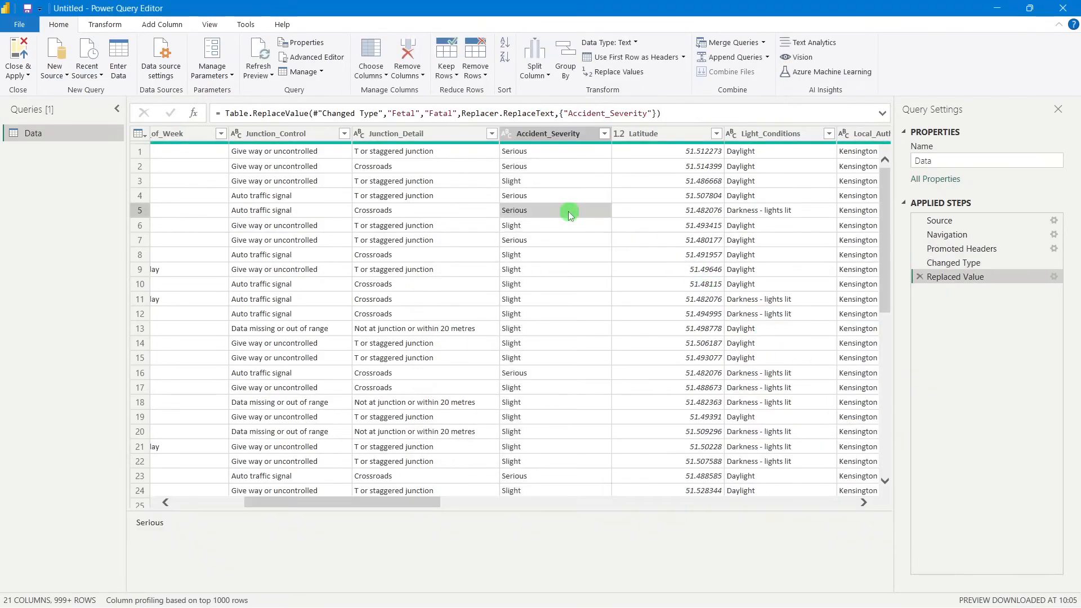
pyautogui.click(604, 134)
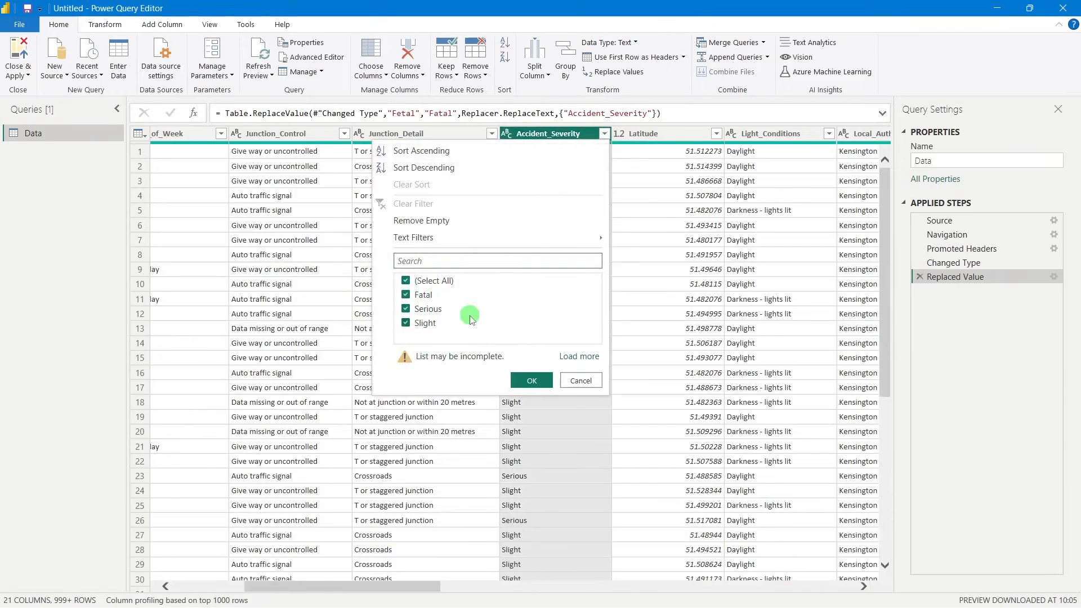
pyautogui.click(532, 388)
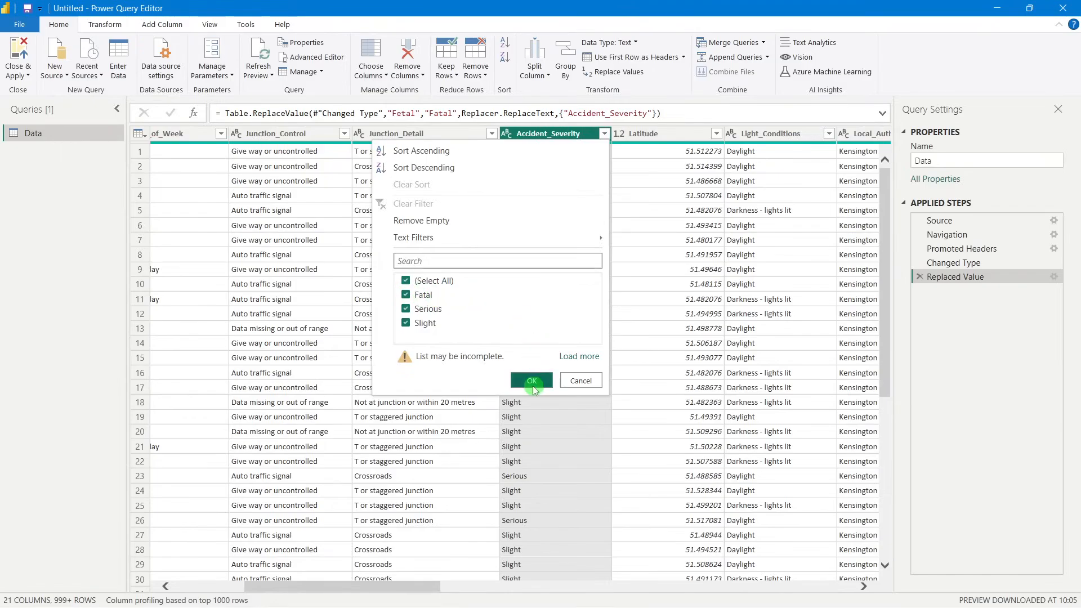
pyautogui.click(704, 255)
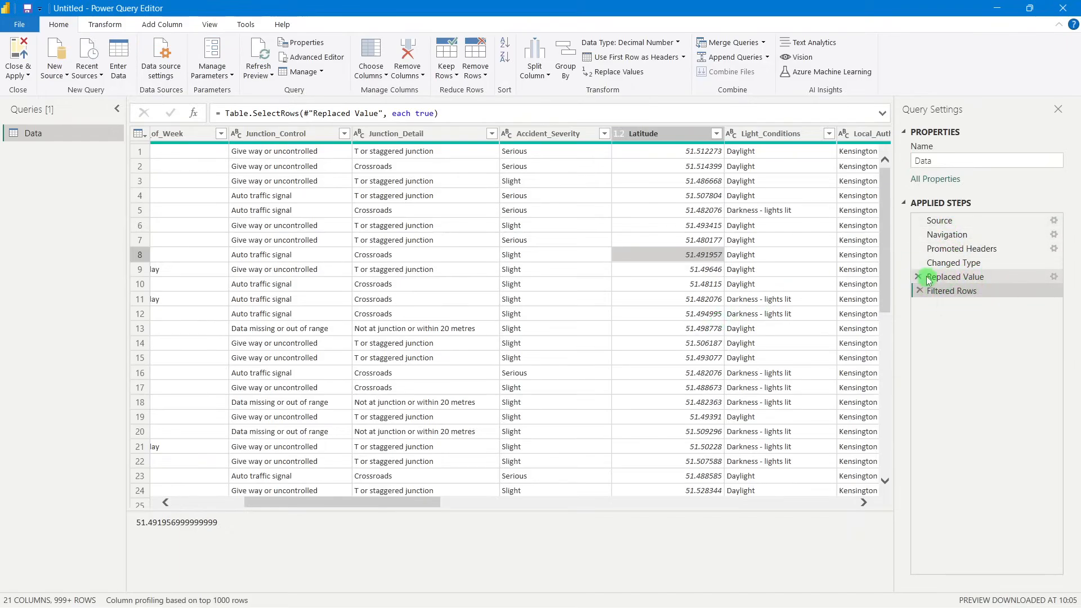
# Reopen the settings of the Replaced Value applied step, review its find and replace values, and accept them as they are
pyautogui.click(954, 276)
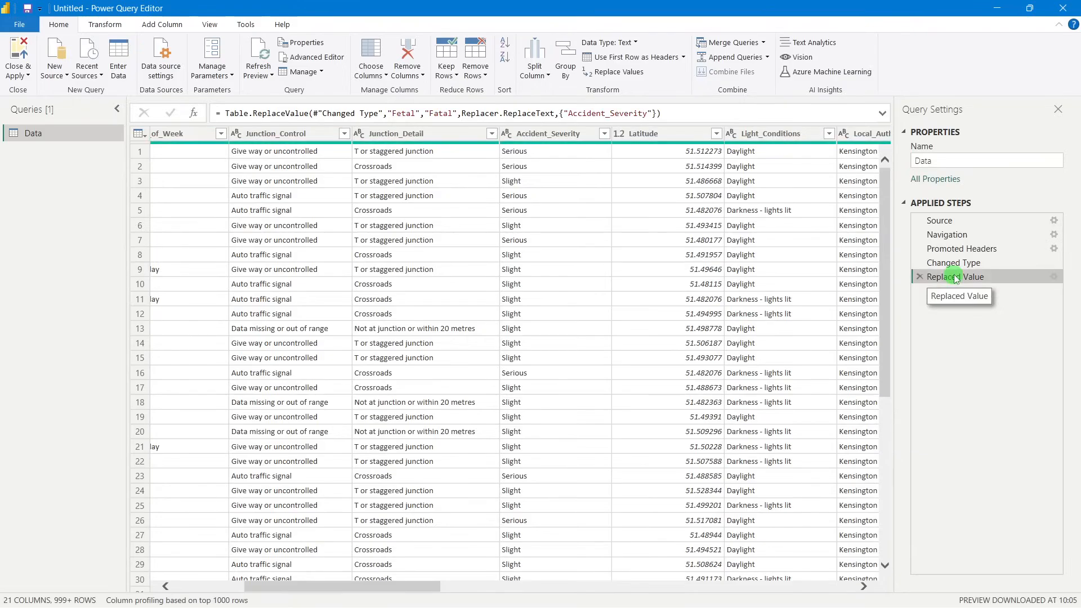
pyautogui.click(1054, 277)
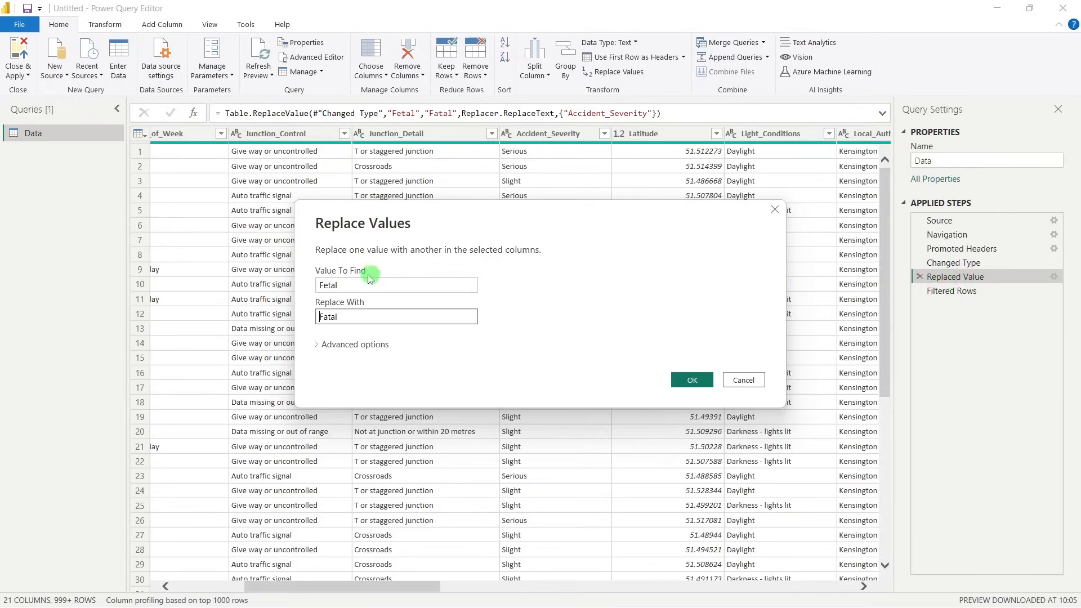
pyautogui.click(354, 284)
pyautogui.doubleClick(346, 284)
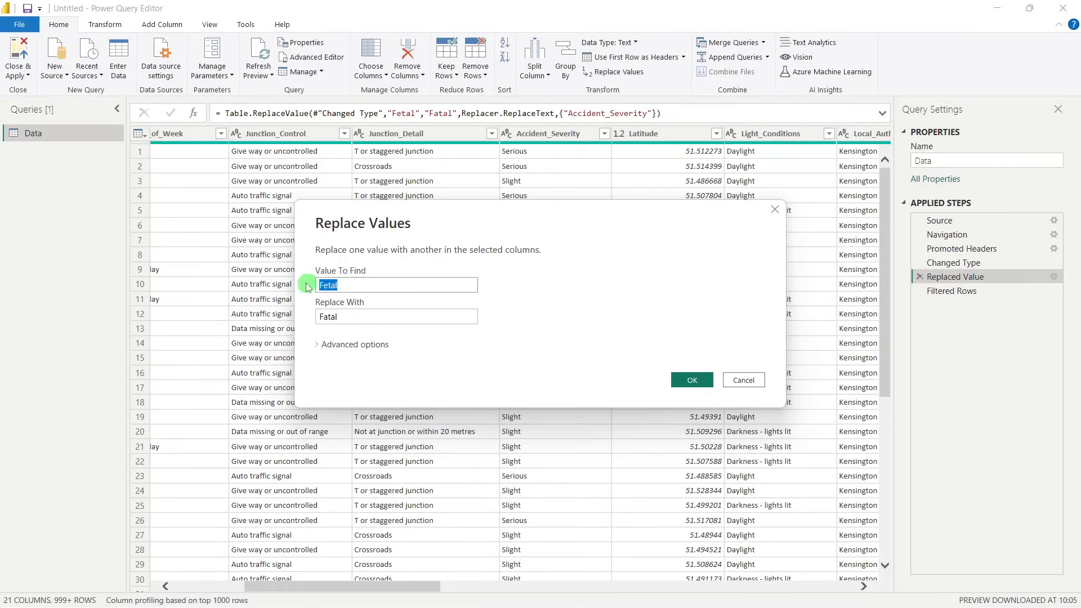
pyautogui.moveTo(345, 316); pyautogui.dragTo(314, 321)
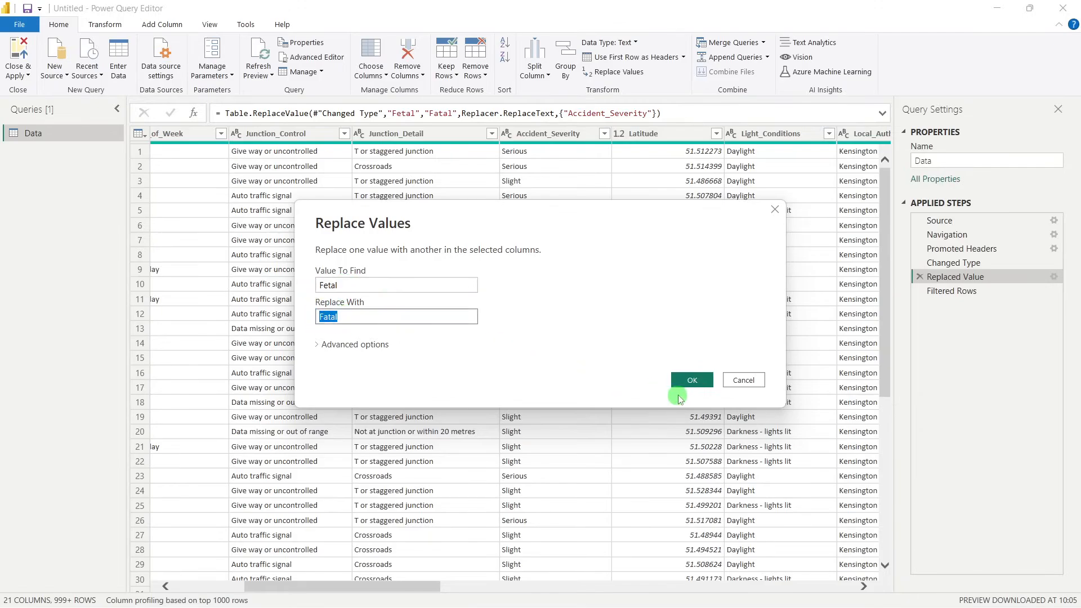
pyautogui.click(692, 380)
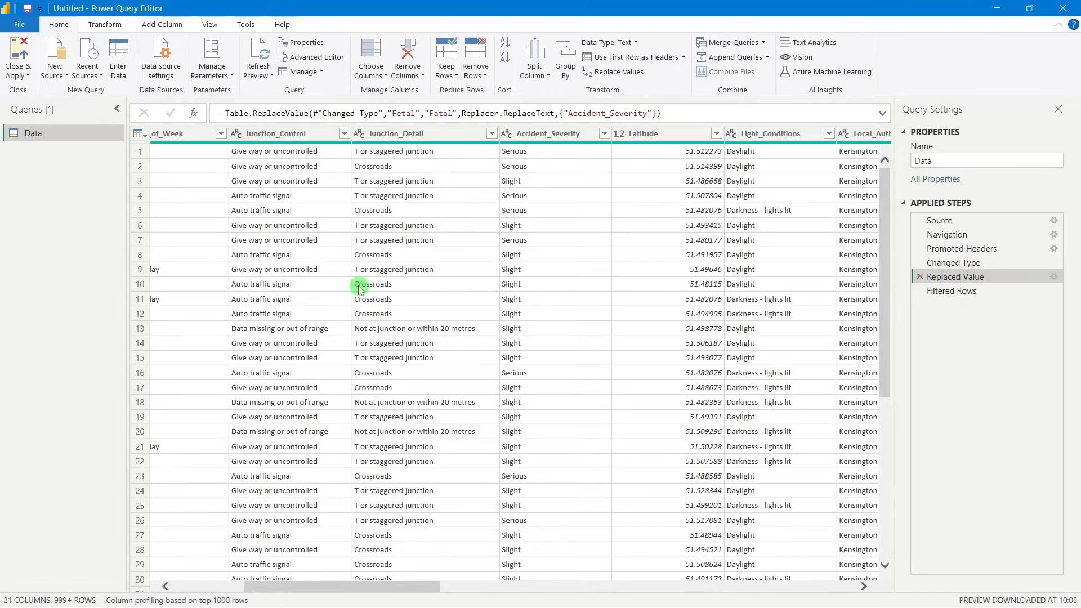
# Close the Power Query Editor with the changes applied and return to the Data table's rows
pyautogui.click(24, 58)
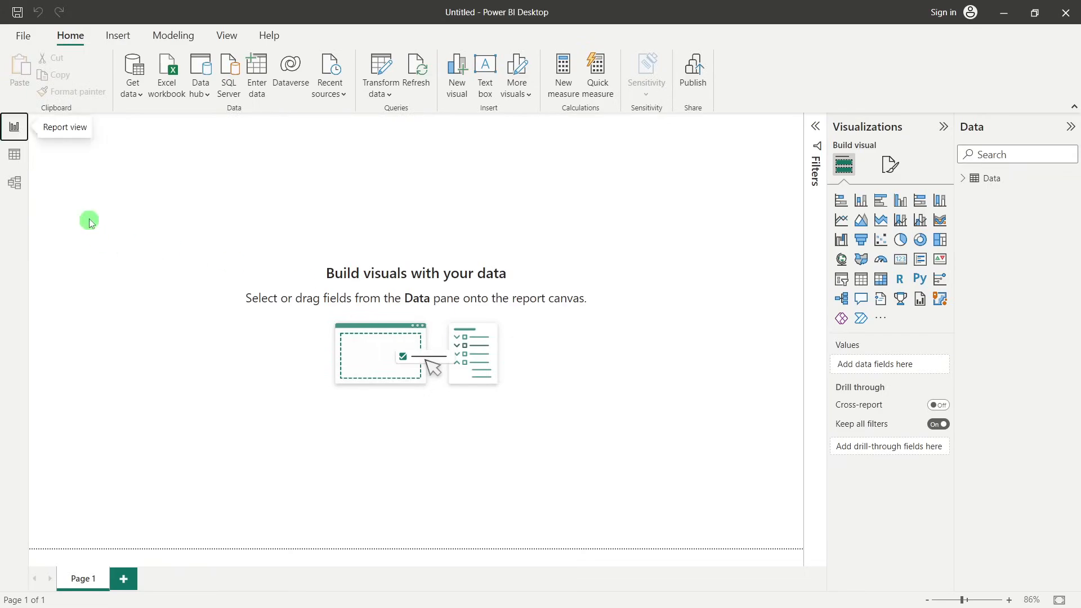
pyautogui.click(22, 162)
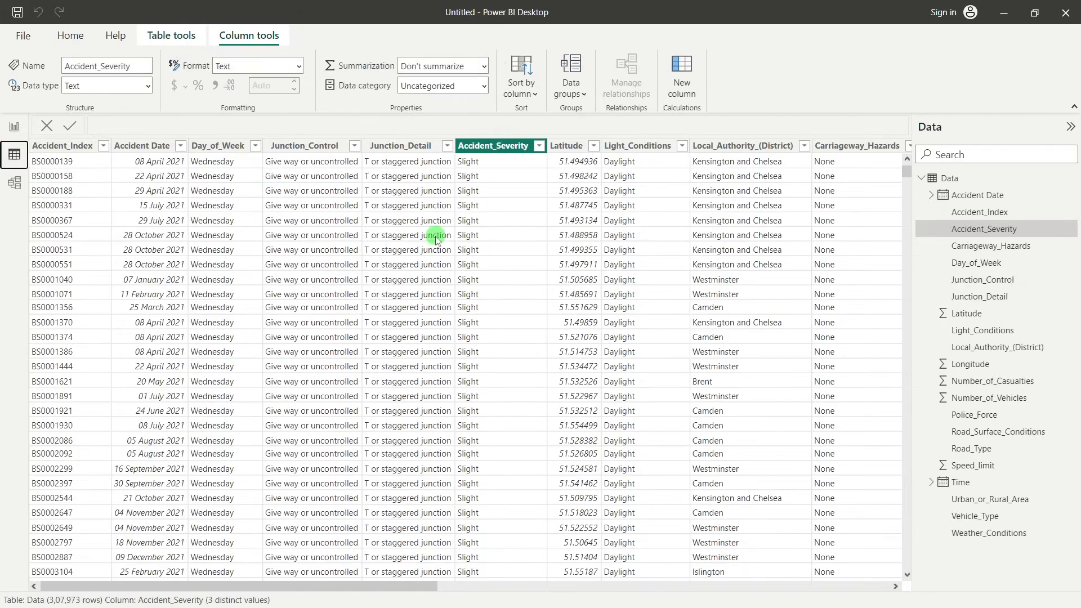
# Review the filter values of the Accident_Severity column in the Data table and keep them all selected
pyautogui.click(765, 269)
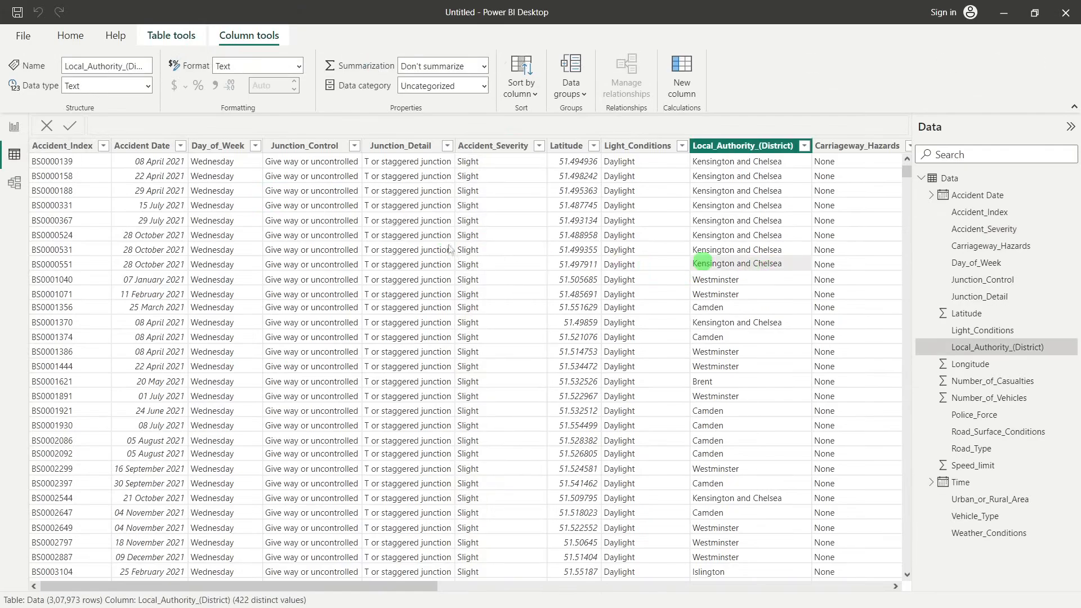
pyautogui.click(392, 249)
pyautogui.click(503, 148)
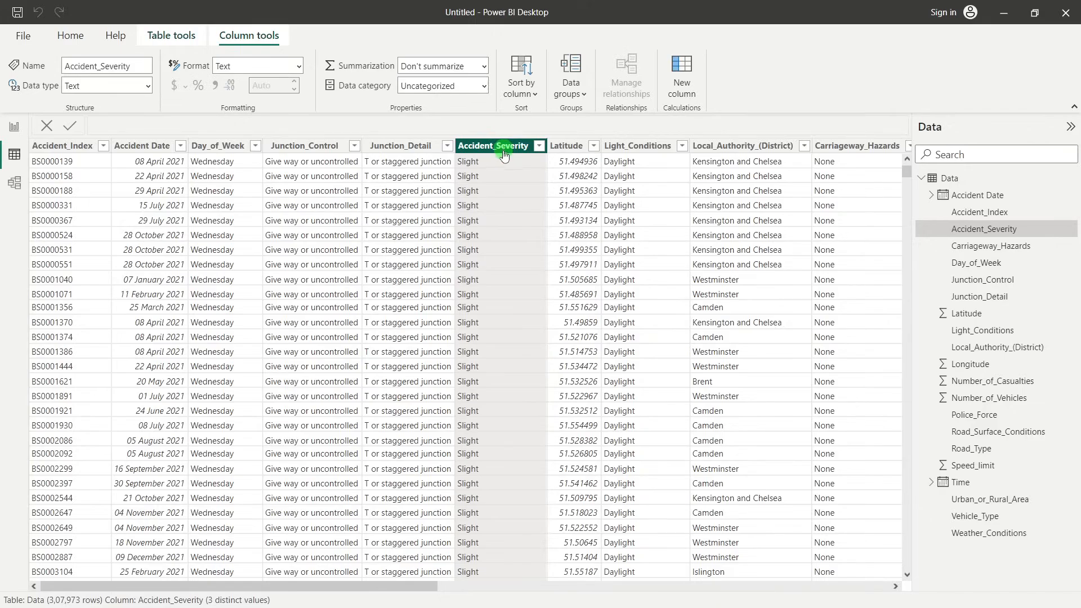
pyautogui.click(540, 147)
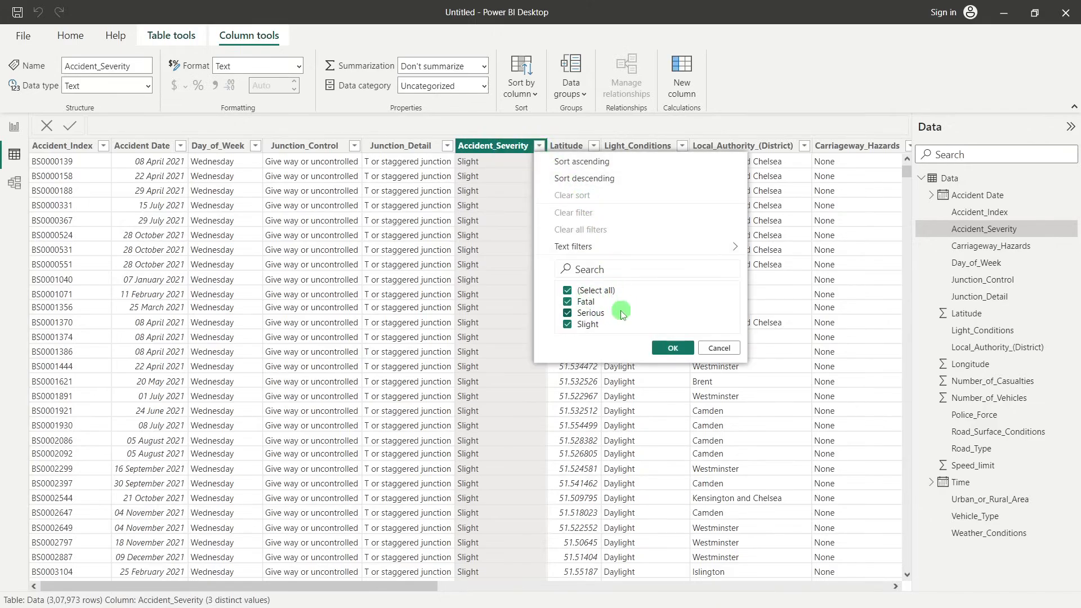
pyautogui.click(671, 347)
pyautogui.click(622, 309)
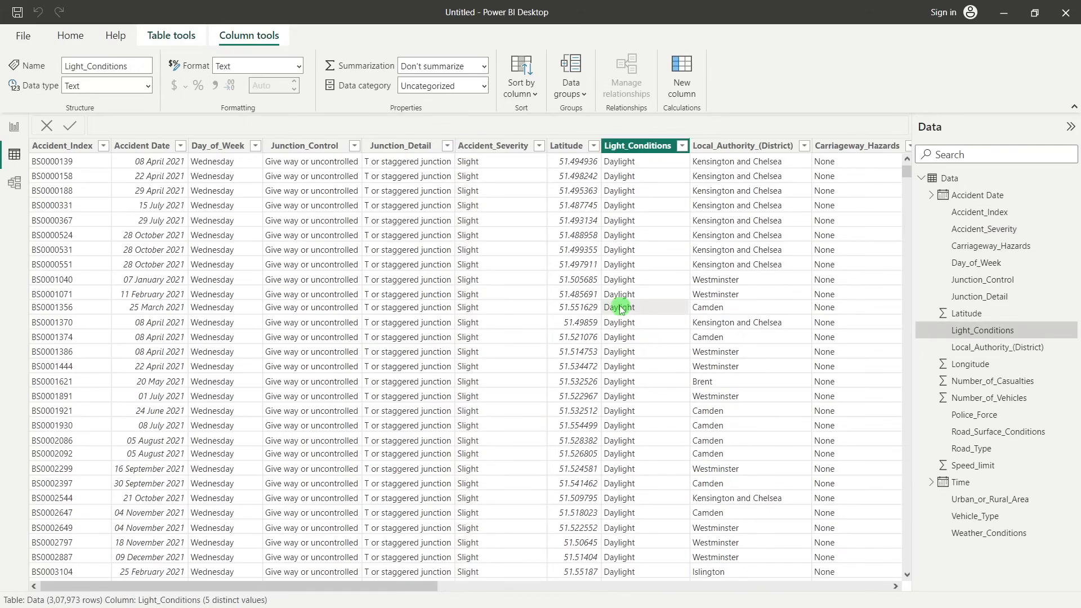
pyautogui.moveTo(415, 584); pyautogui.dragTo(877, 524)
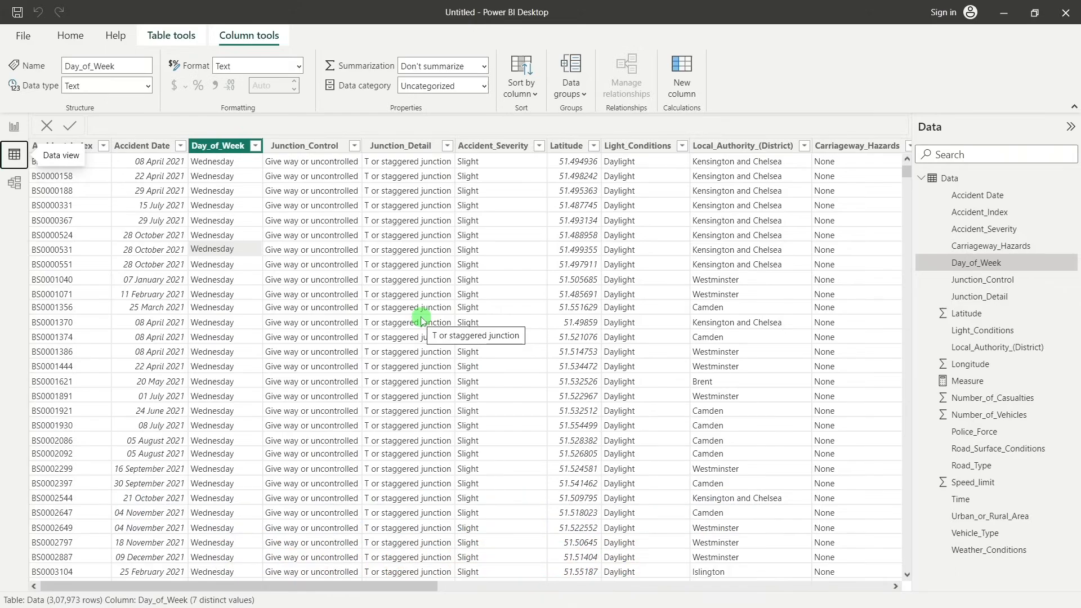
# Enable Auto date/time under Time intelligence in the current file's Data Load options
pyautogui.click(14, 127)
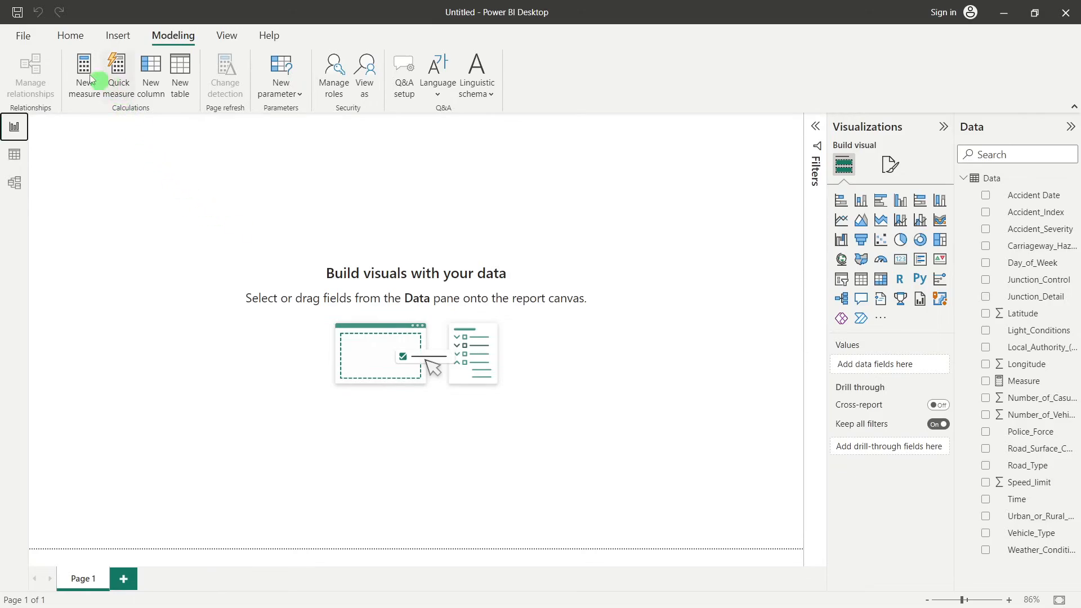
pyautogui.click(25, 40)
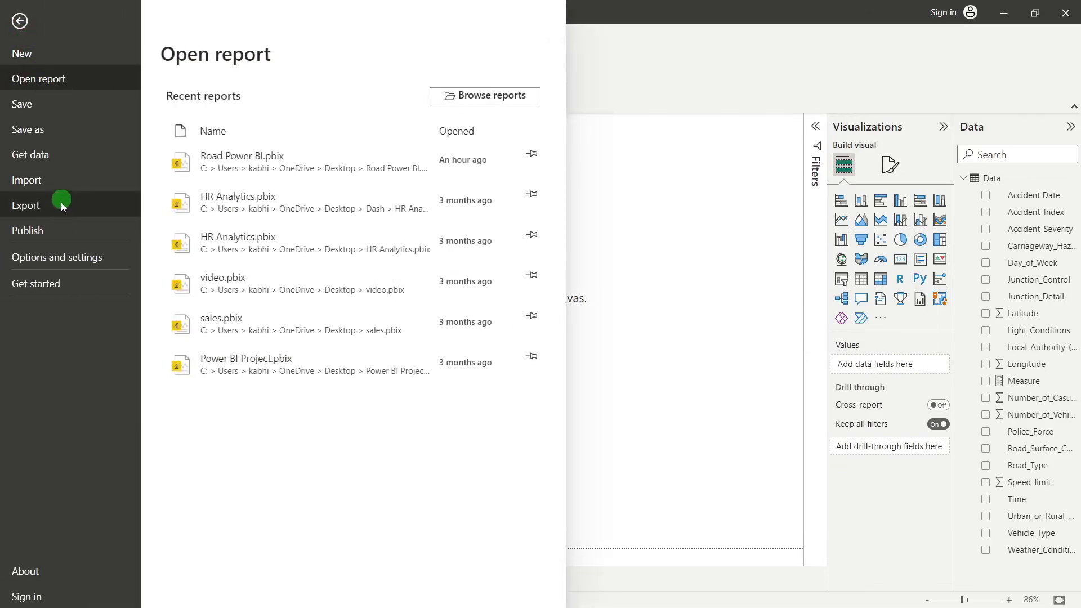
pyautogui.click(55, 264)
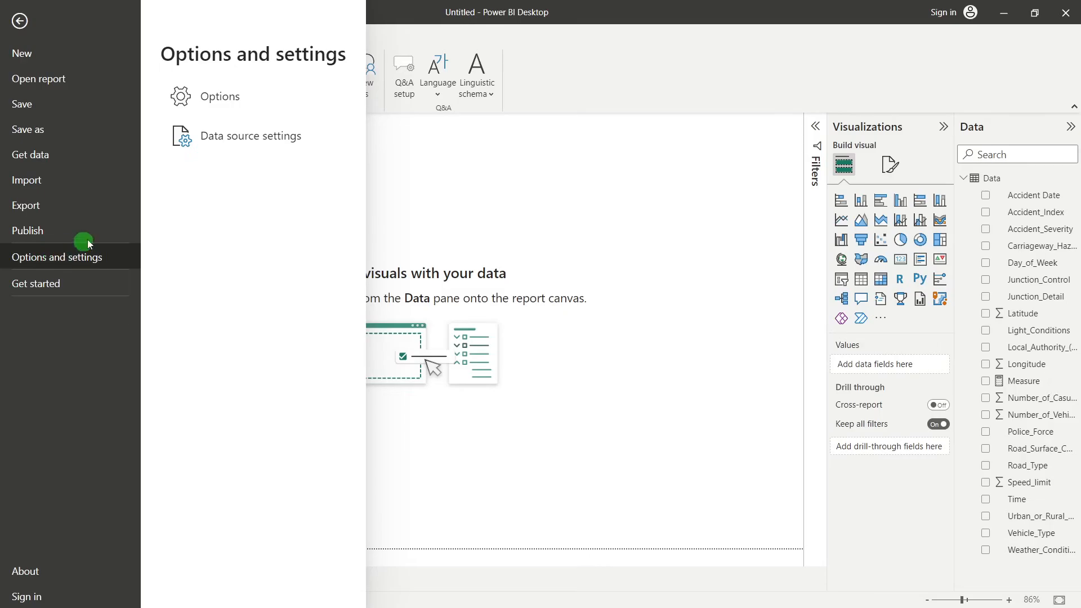
pyautogui.click(238, 111)
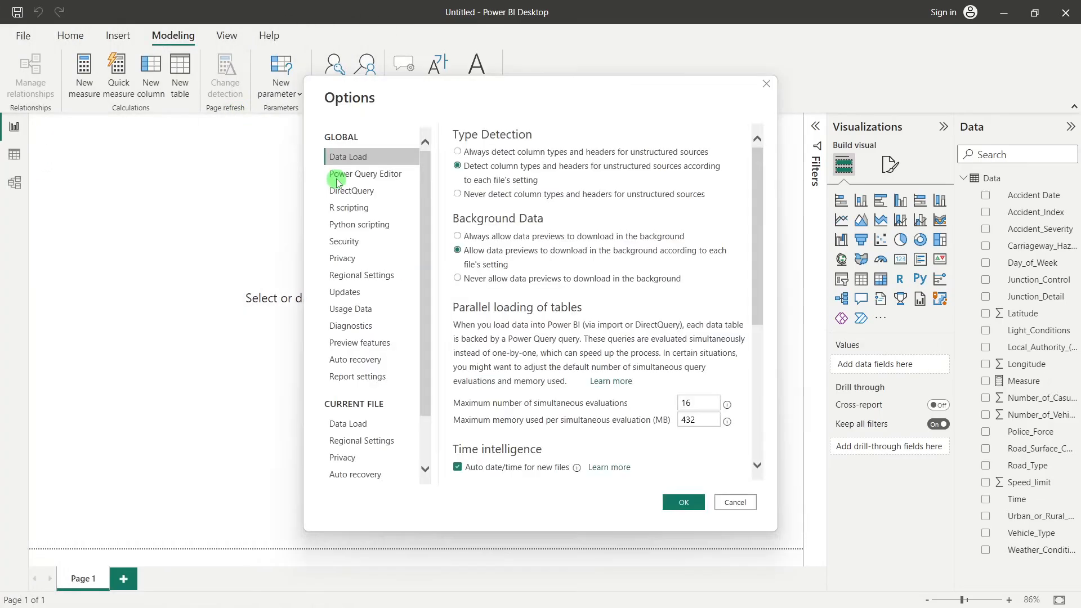
pyautogui.click(352, 425)
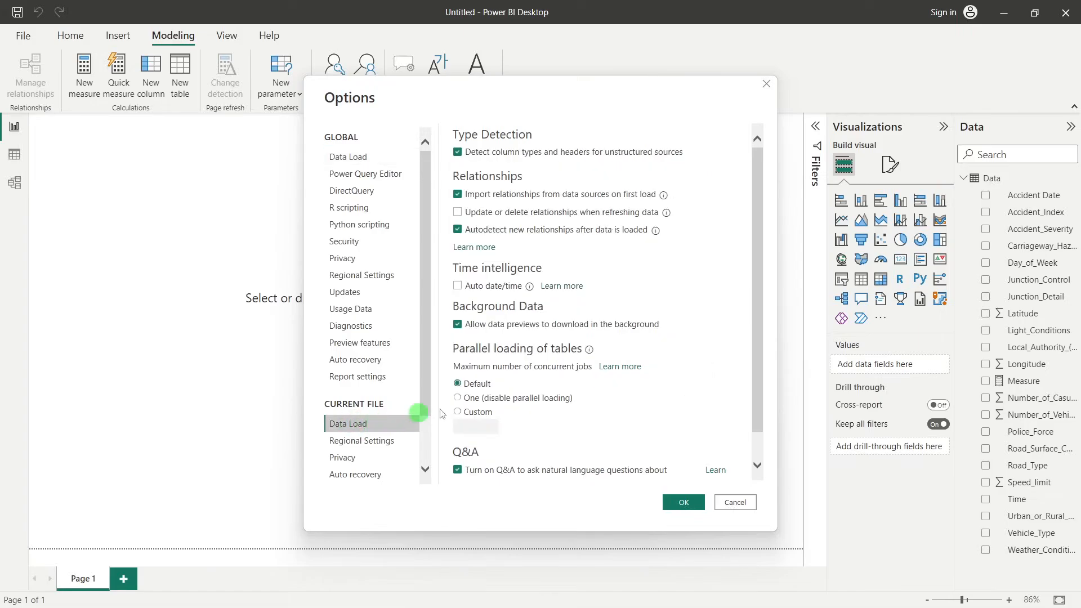
pyautogui.scroll(-2, 611, 414)
pyautogui.scroll(2, 611, 417)
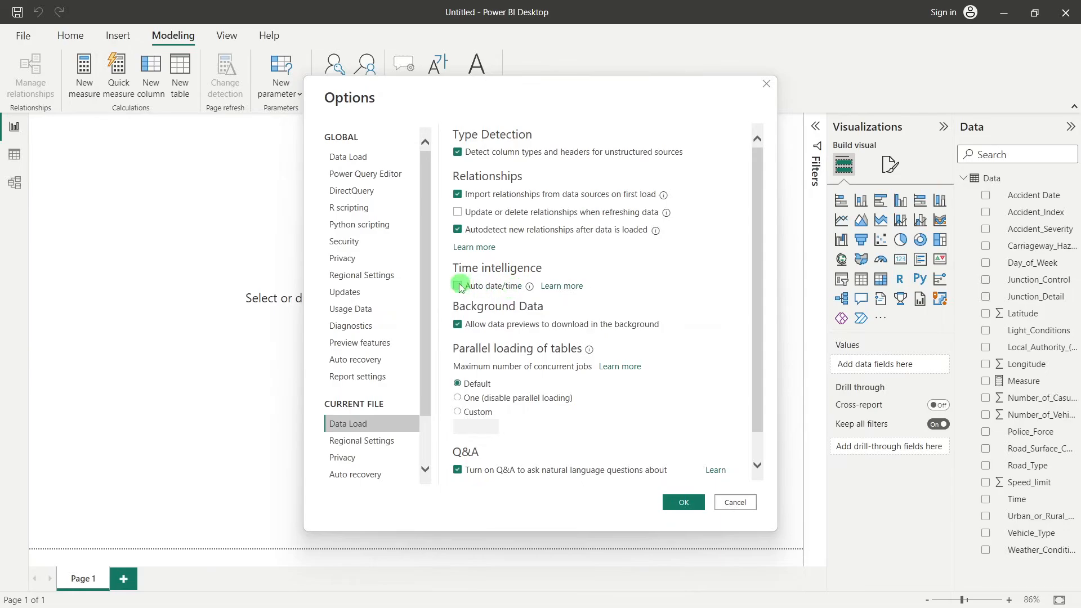
pyautogui.click(482, 287)
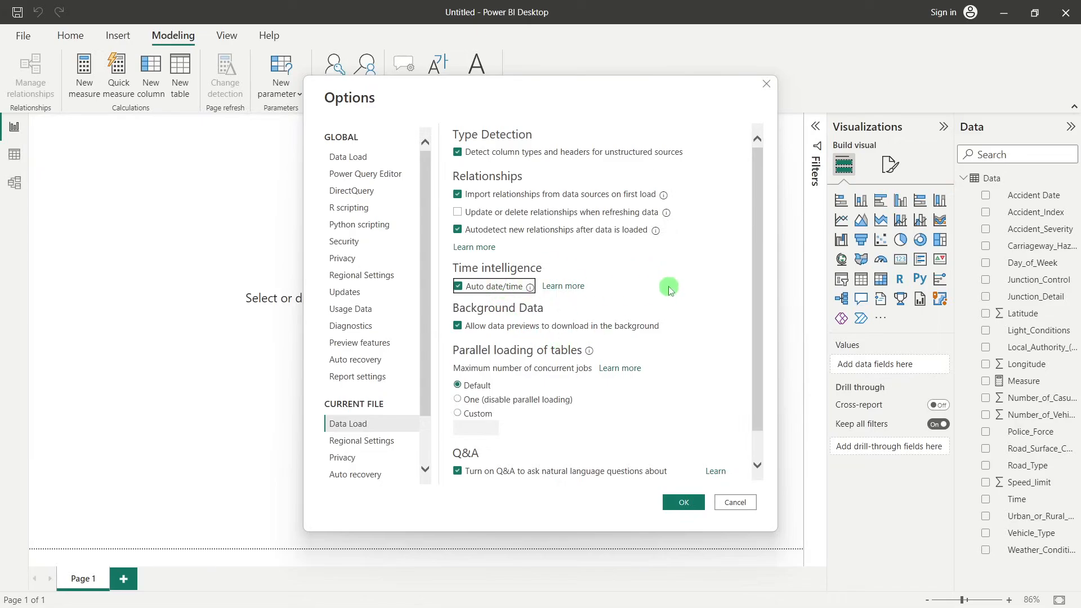
pyautogui.click(687, 502)
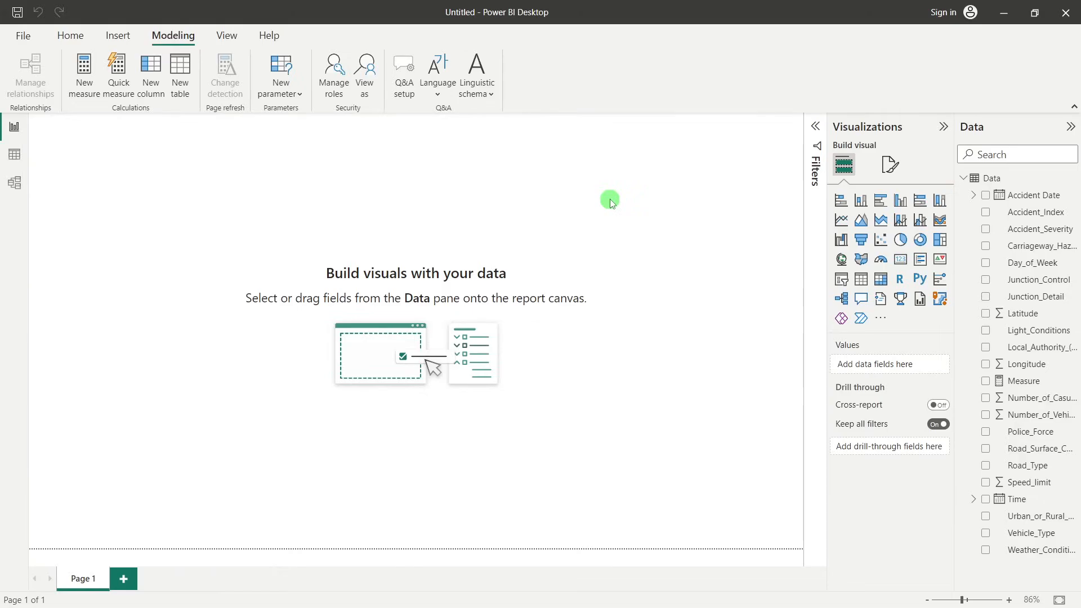
# Start a new calculated table and name it Calendar in its formula
pyautogui.click(66, 43)
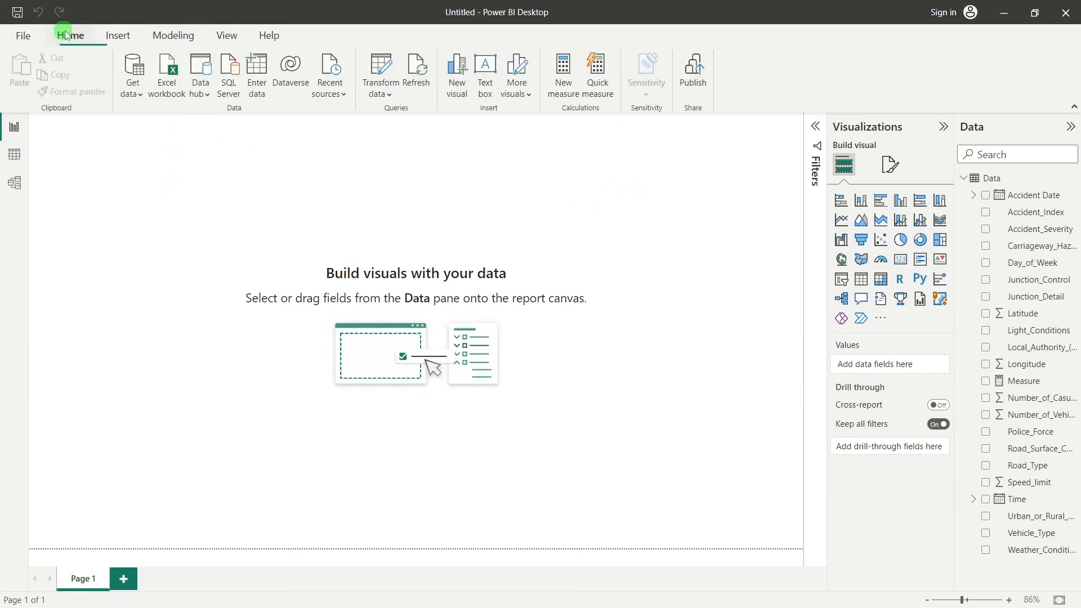
pyautogui.click(172, 39)
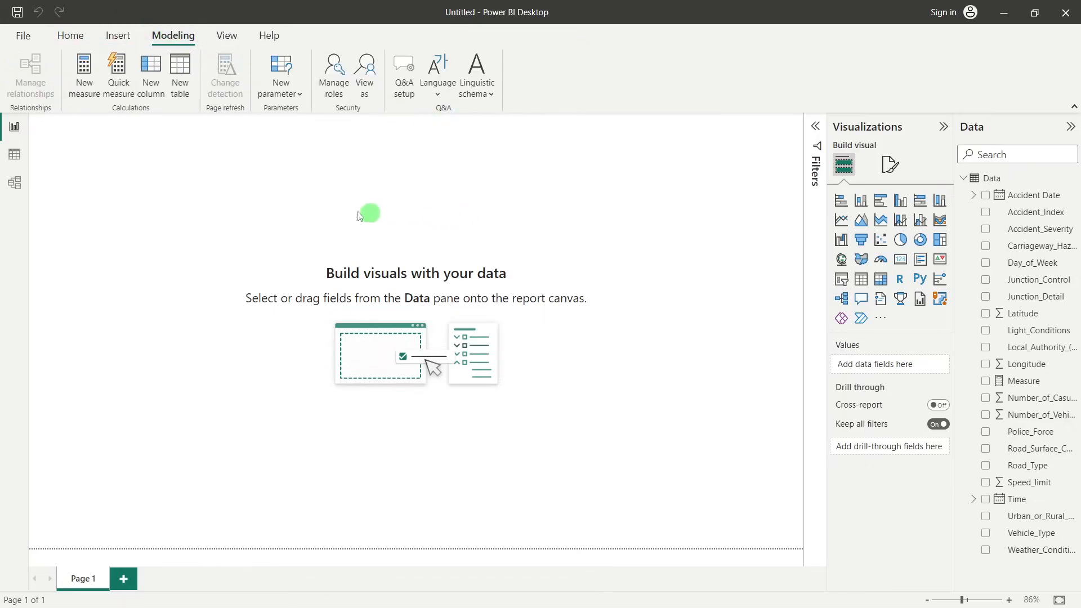
pyautogui.click(181, 87)
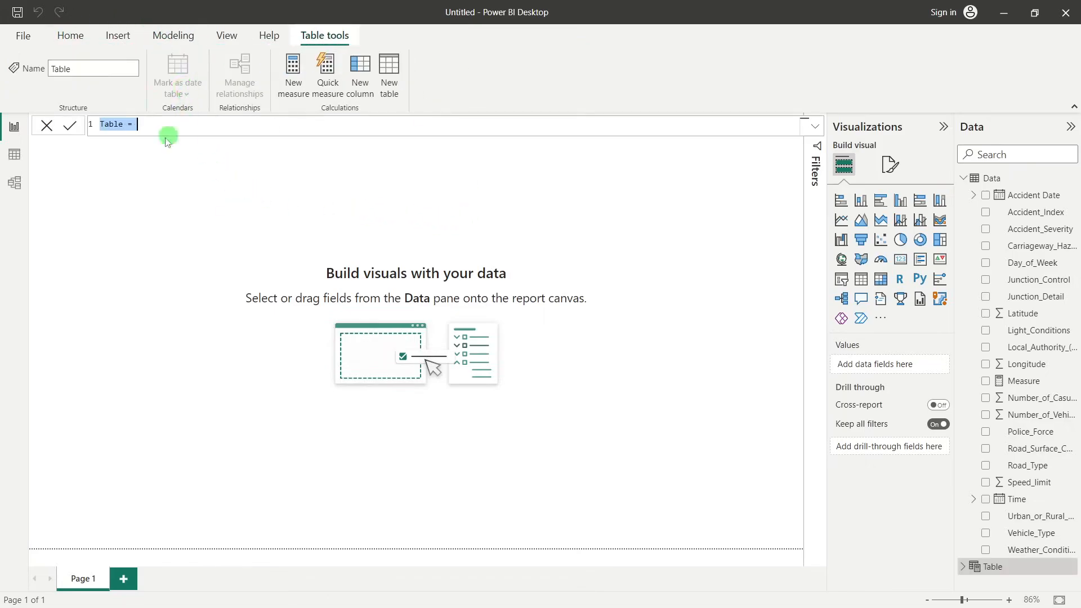
pyautogui.click(114, 128)
pyautogui.doubleClick(113, 128)
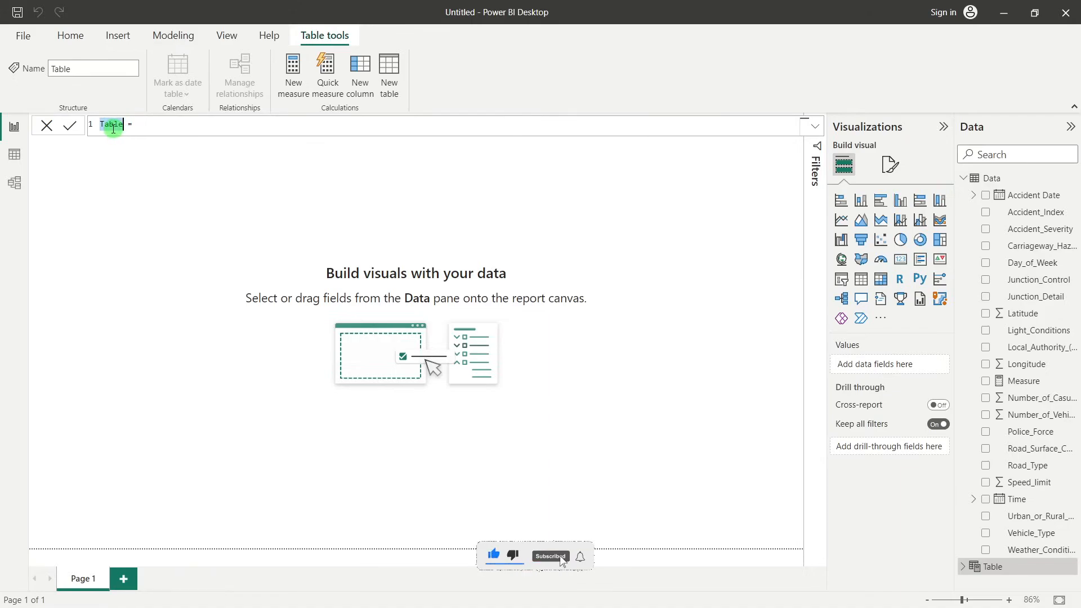
pyautogui.write('Cale')
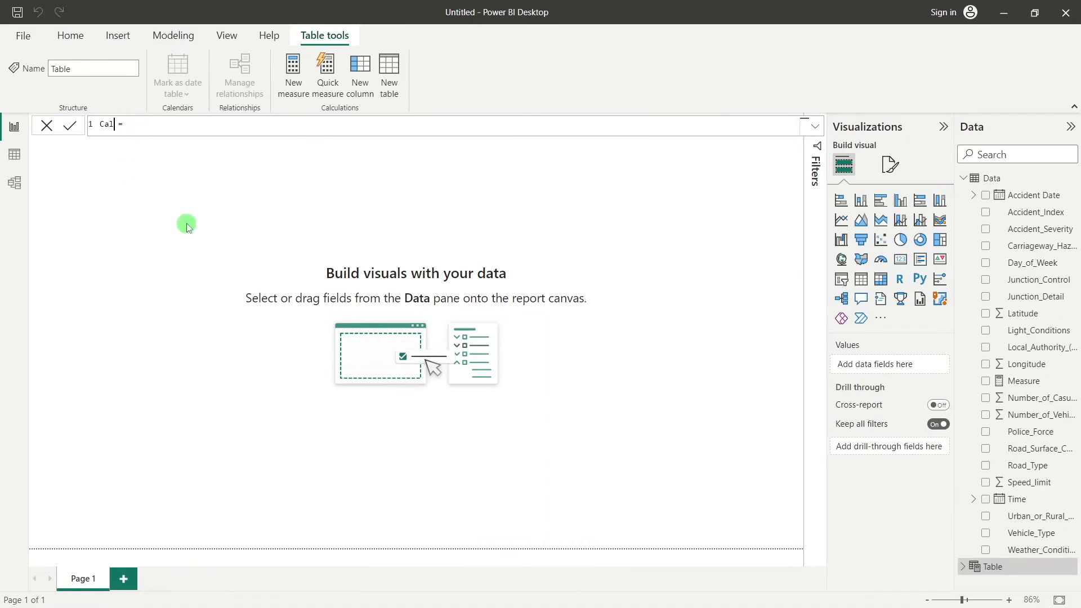
pyautogui.write('ndar')
# Define the Calendar table with the formula CALENDARAUTO() without a fiscal year-end month and commit it
pyautogui.click(214, 128)
pyautogui.write('calen')
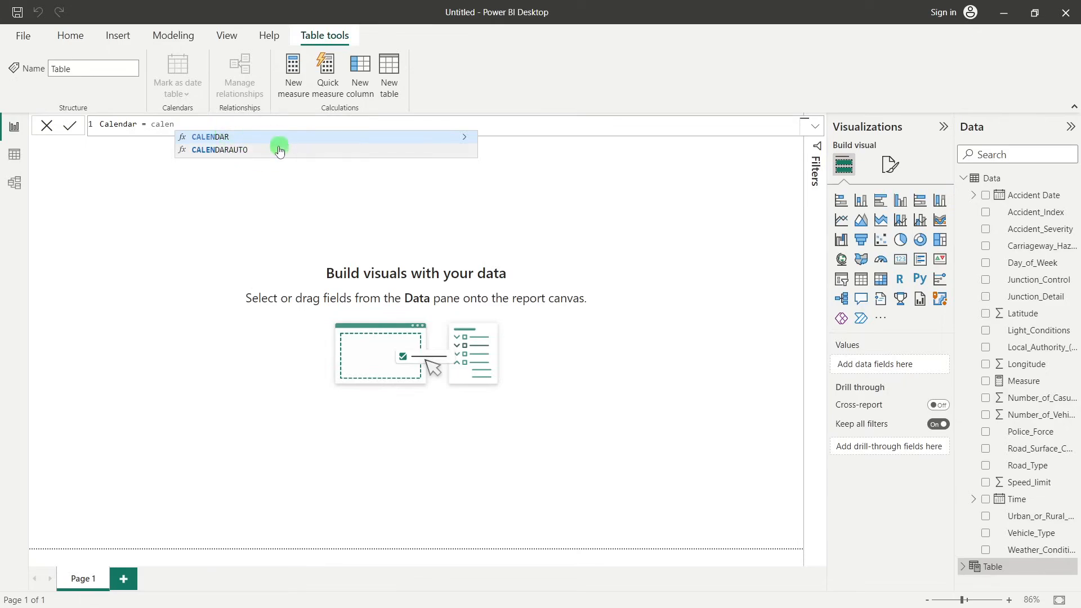
pyautogui.click(222, 154)
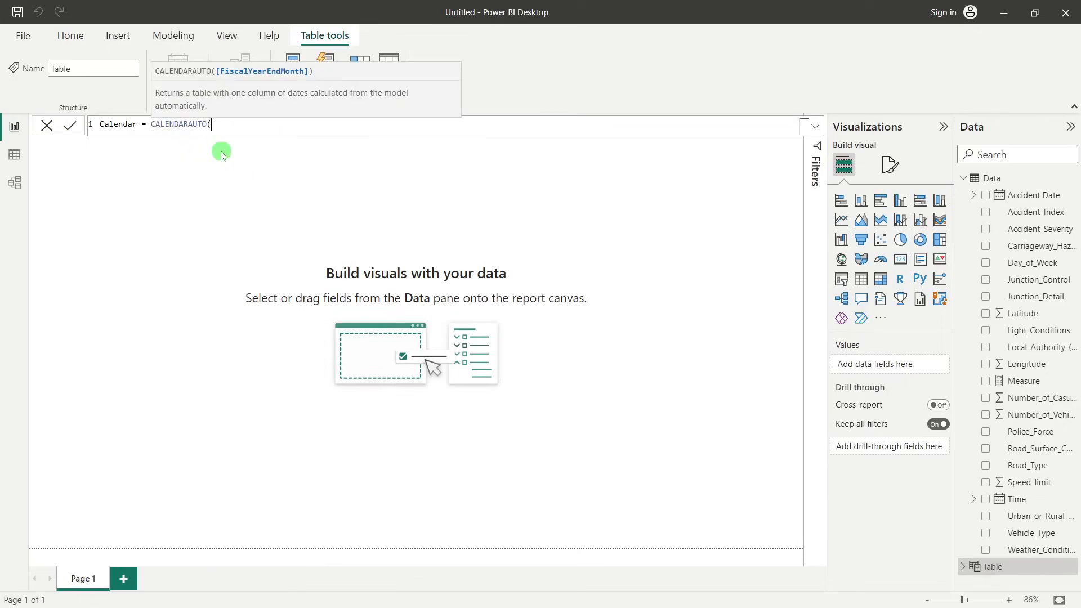
pyautogui.write(')')
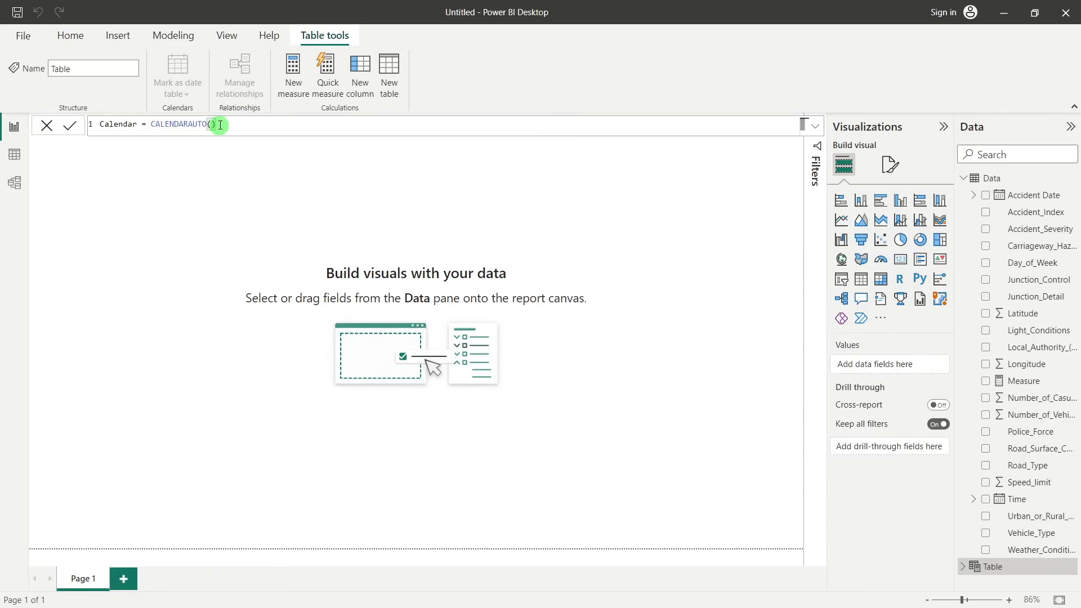
pyautogui.press('BackSpace')
pyautogui.press('BackSpace')
pyautogui.write('(')
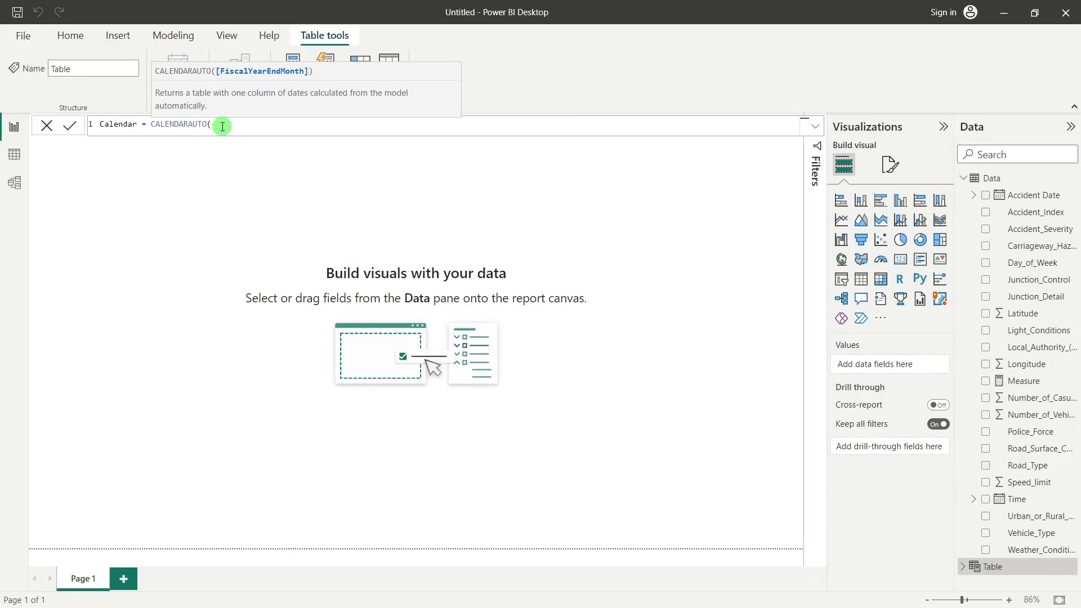
pyautogui.write(')')
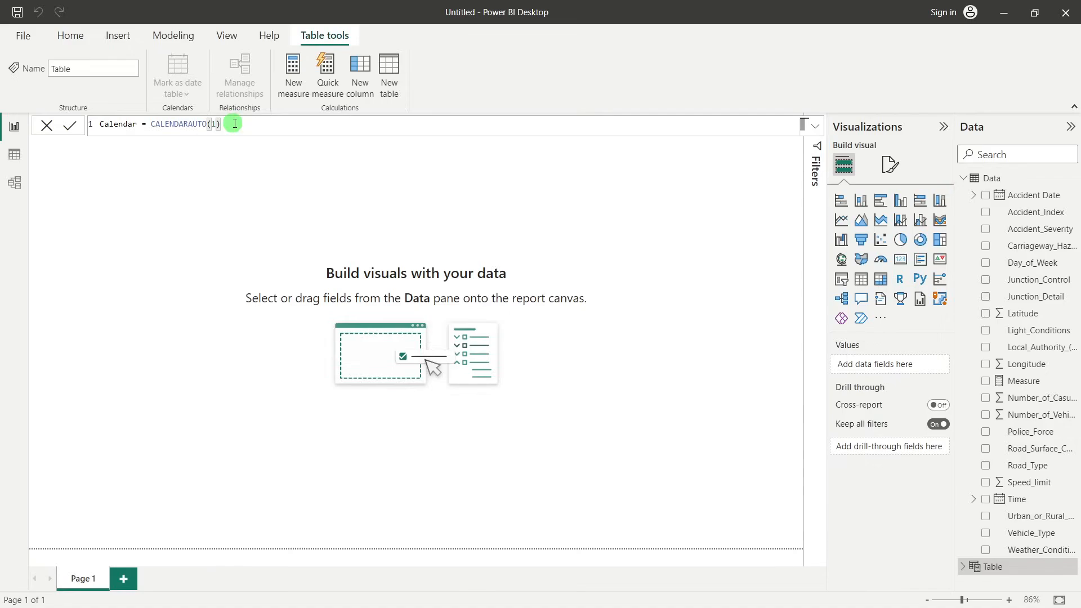
pyautogui.press('BackSpace')
pyautogui.press('Return')
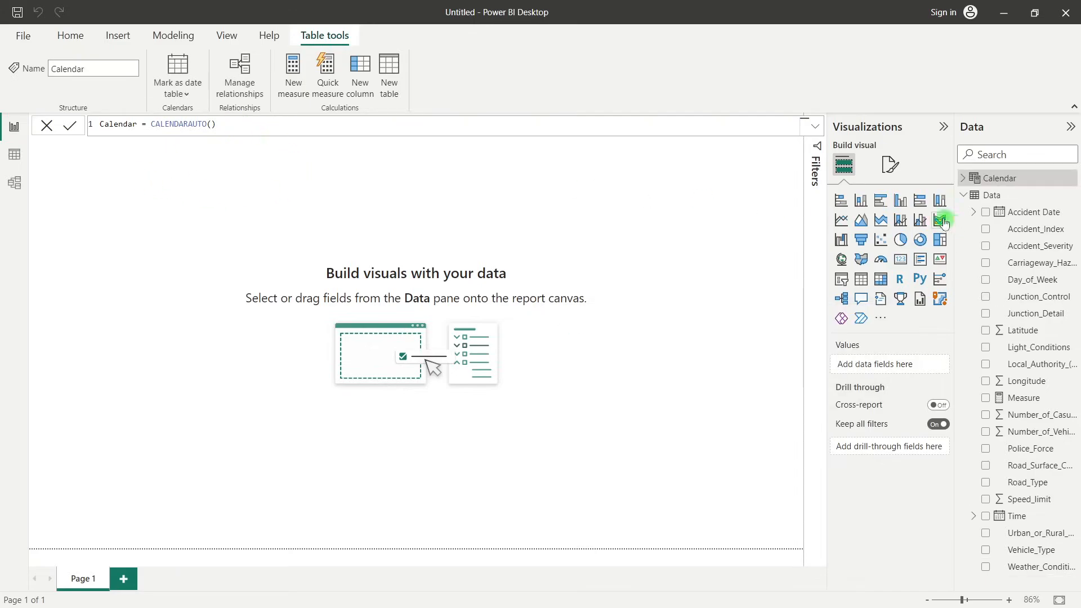
# Examine the Calendar table's Date column from its first to its last row, with a look at the Data table's rows
pyautogui.click(963, 178)
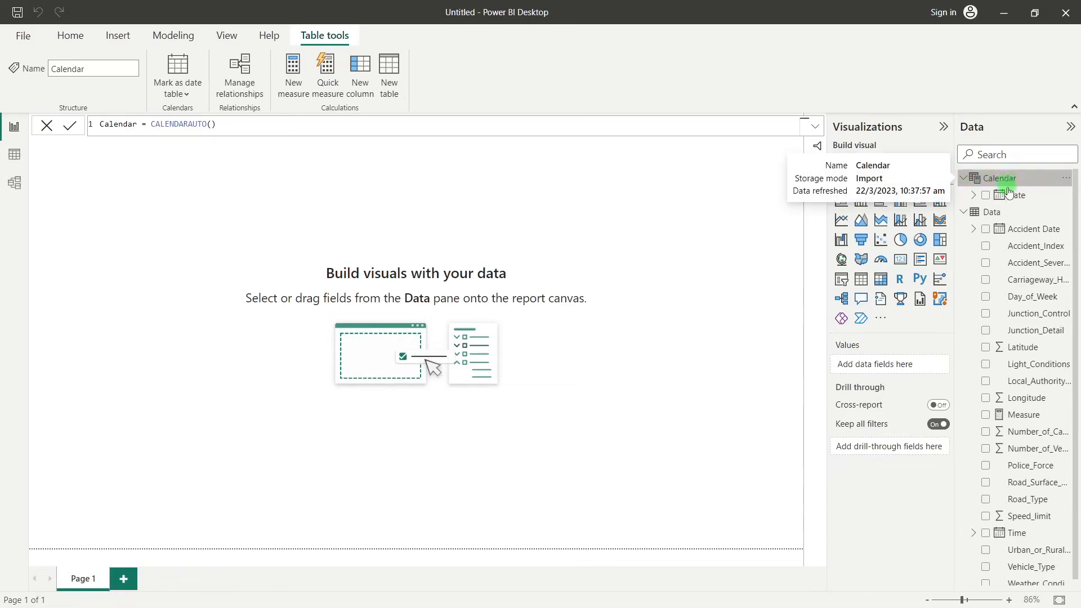
pyautogui.click(177, 197)
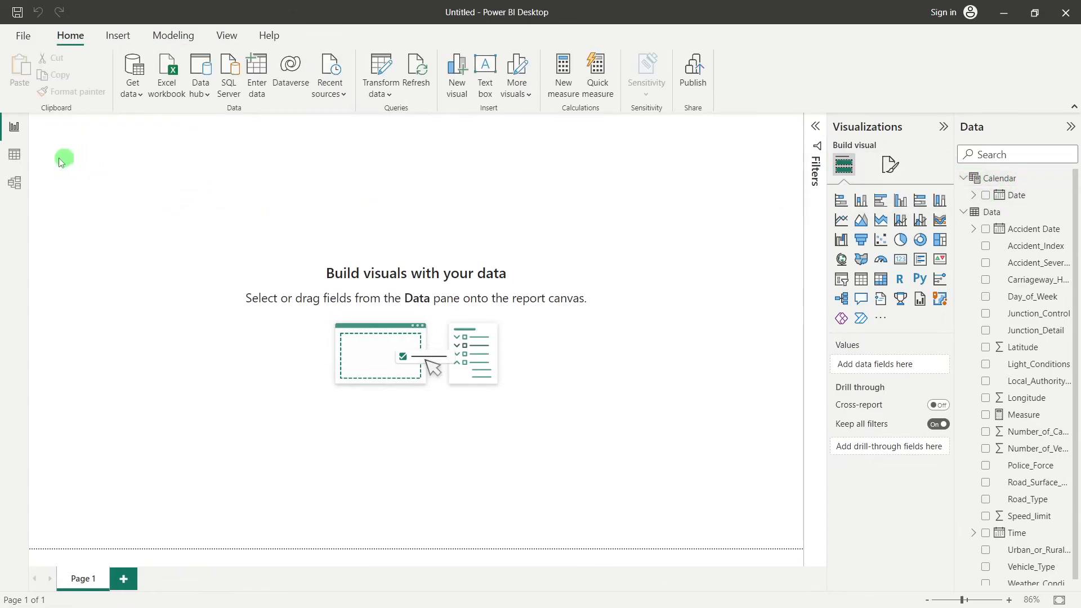
pyautogui.click(16, 160)
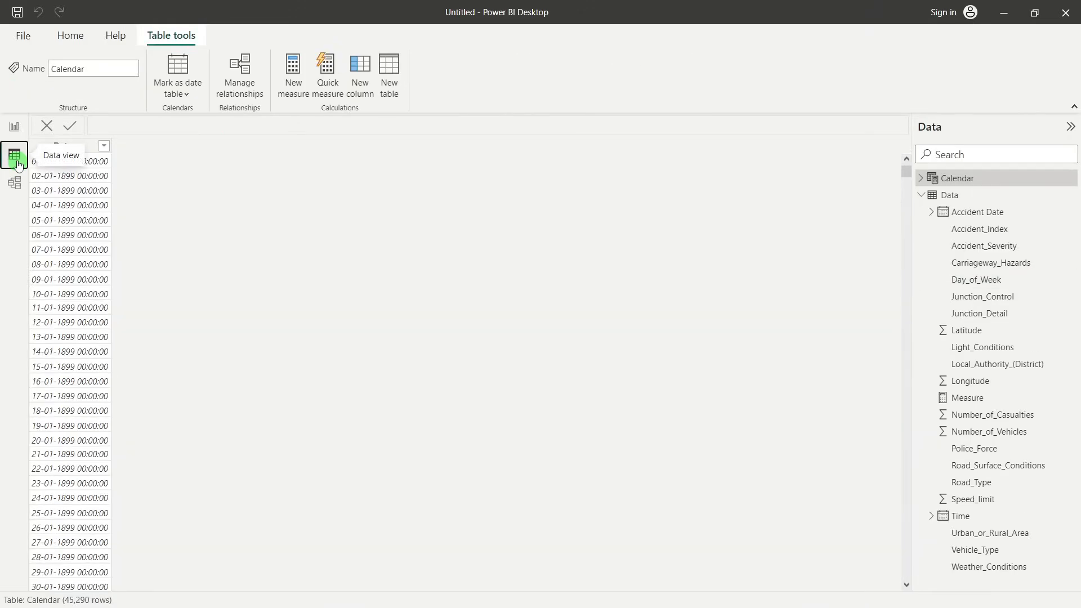
pyautogui.click(944, 202)
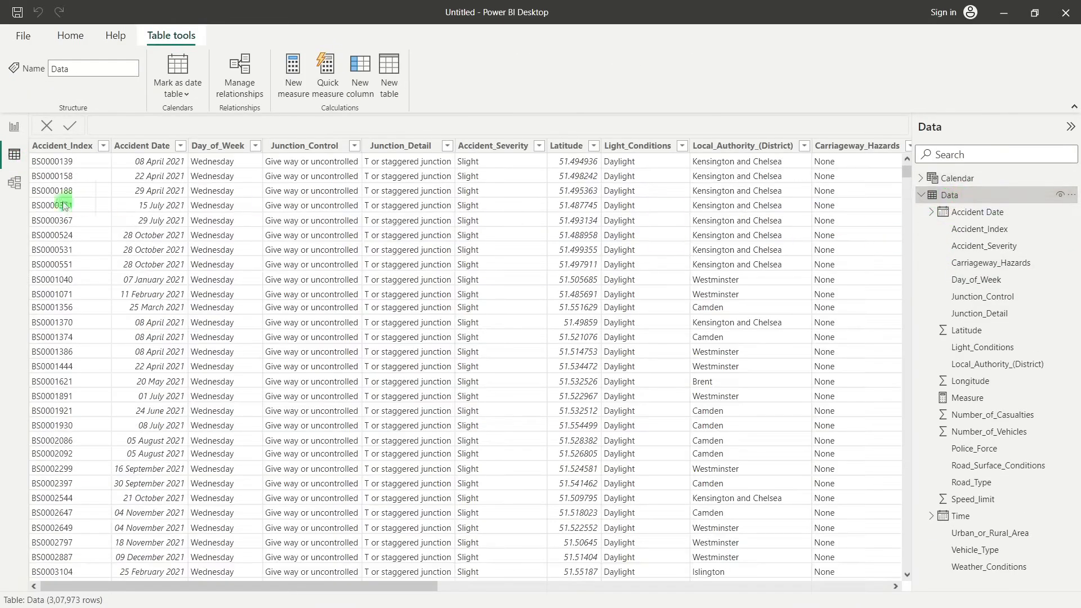
pyautogui.click(969, 185)
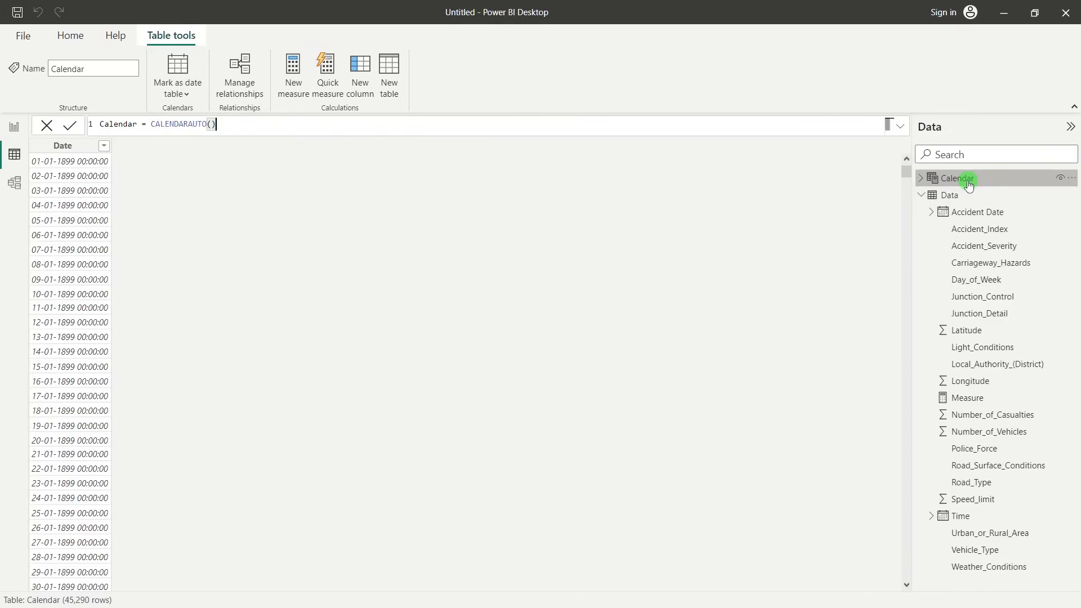
pyautogui.scroll(-5, 125, 383)
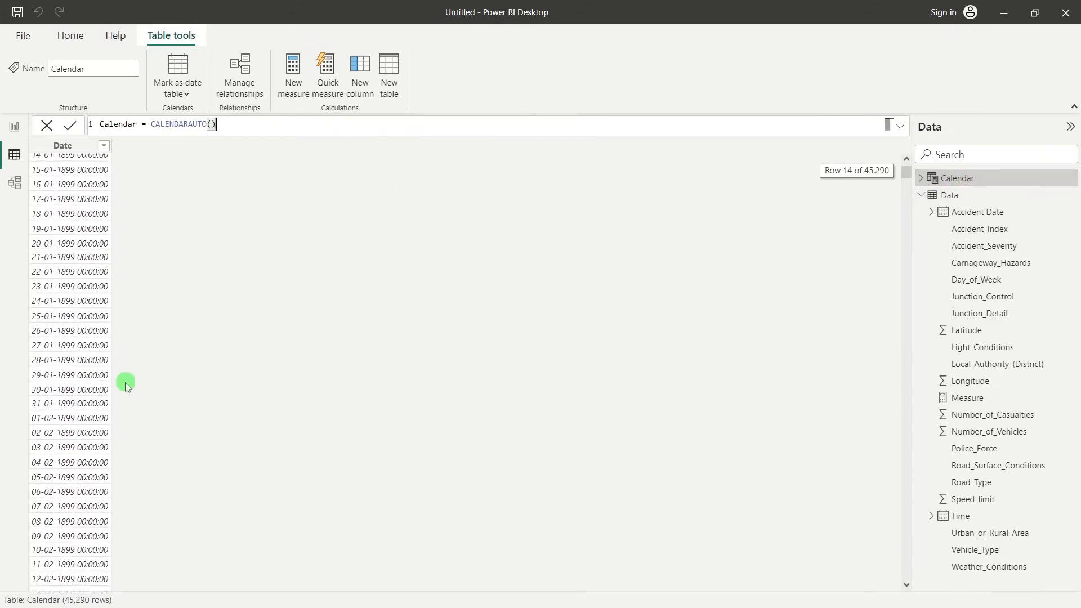
pyautogui.scroll(5, 125, 383)
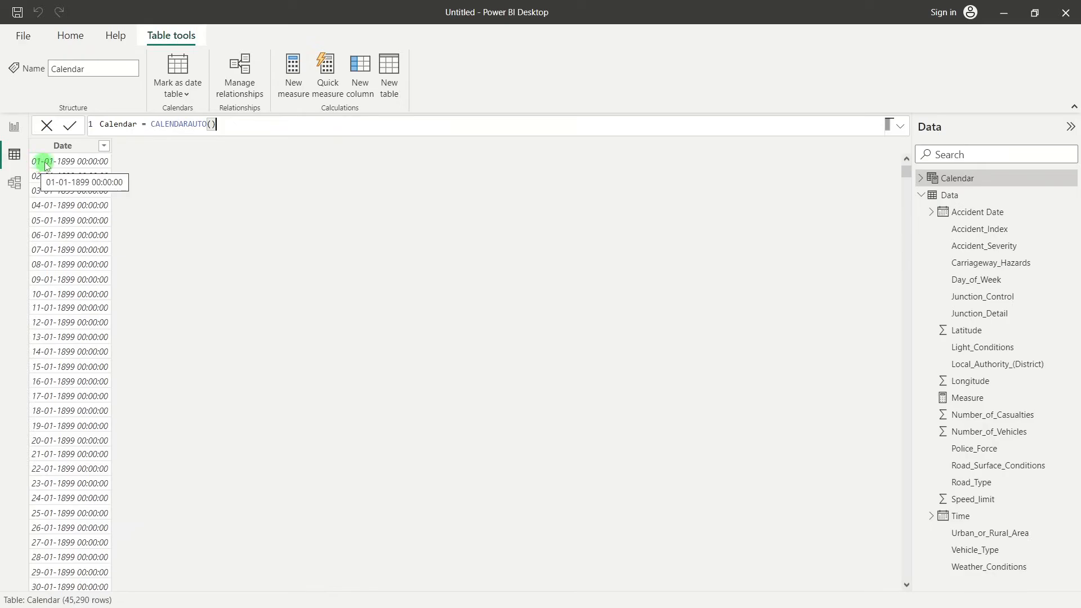
pyautogui.moveTo(905, 178); pyautogui.dragTo(113, 599)
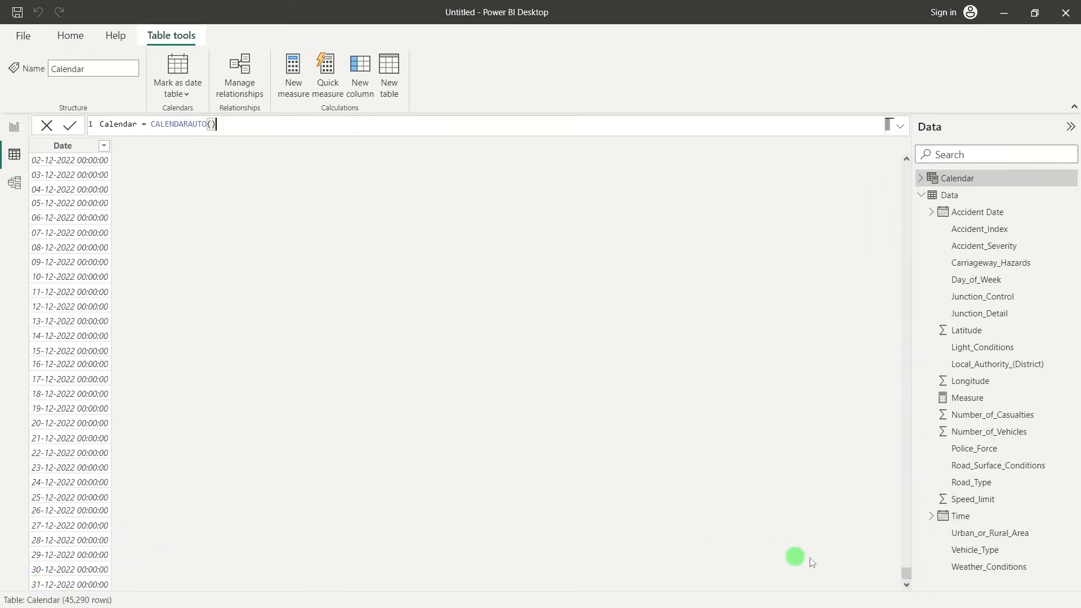
pyautogui.moveTo(908, 572); pyautogui.dragTo(388, 255)
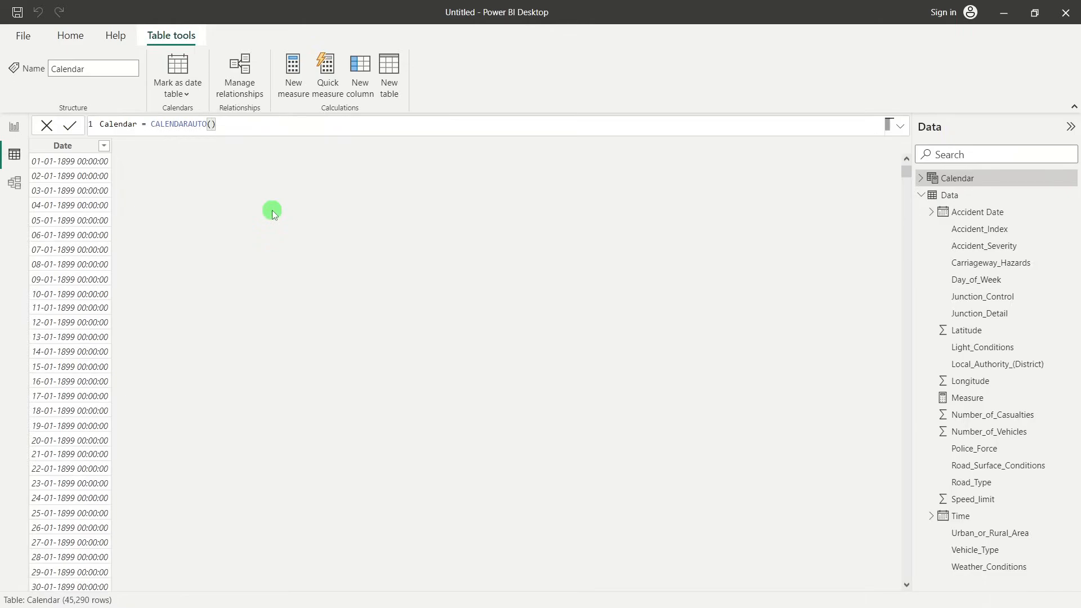
# Try fiscal year-end months 3 and 1 in the Calendar table's CALENDARAUTO formula and restore its empty argument
pyautogui.write('3')
pyautogui.press('Return')
pyautogui.press('BackSpace')
pyautogui.write('1')
pyautogui.press('Return')
pyautogui.press('BackSpace')
pyautogui.press('Right')
pyautogui.press('Return')
# Replace CALENDARAUTO() in the Calendar table's formula with the CALENDAR function
pyautogui.moveTo(210, 124); pyautogui.dragTo(156, 129)
pyautogui.write('cal')
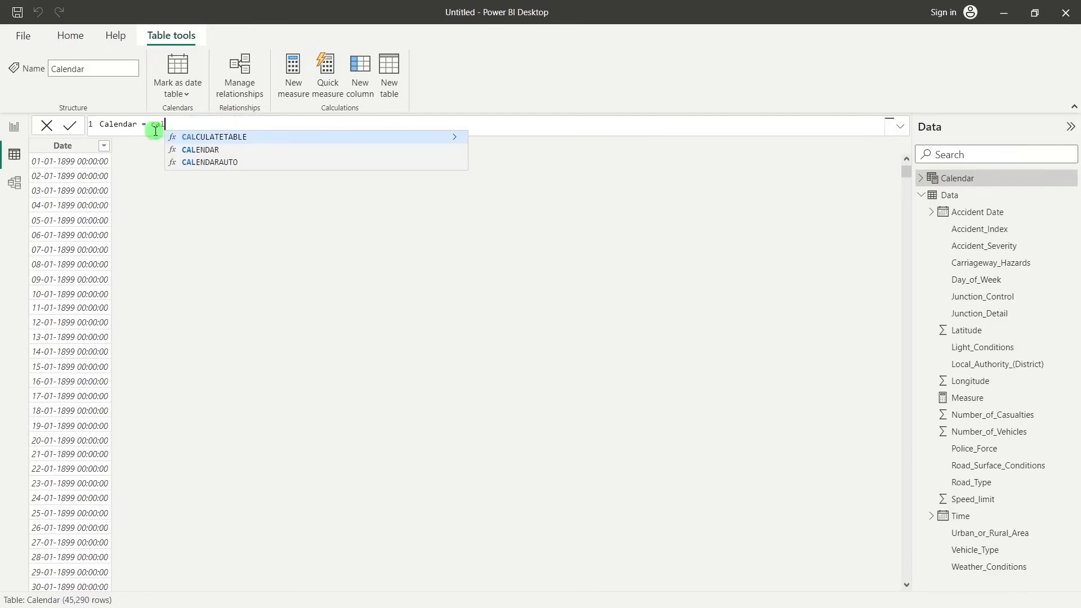
pyautogui.click(201, 149)
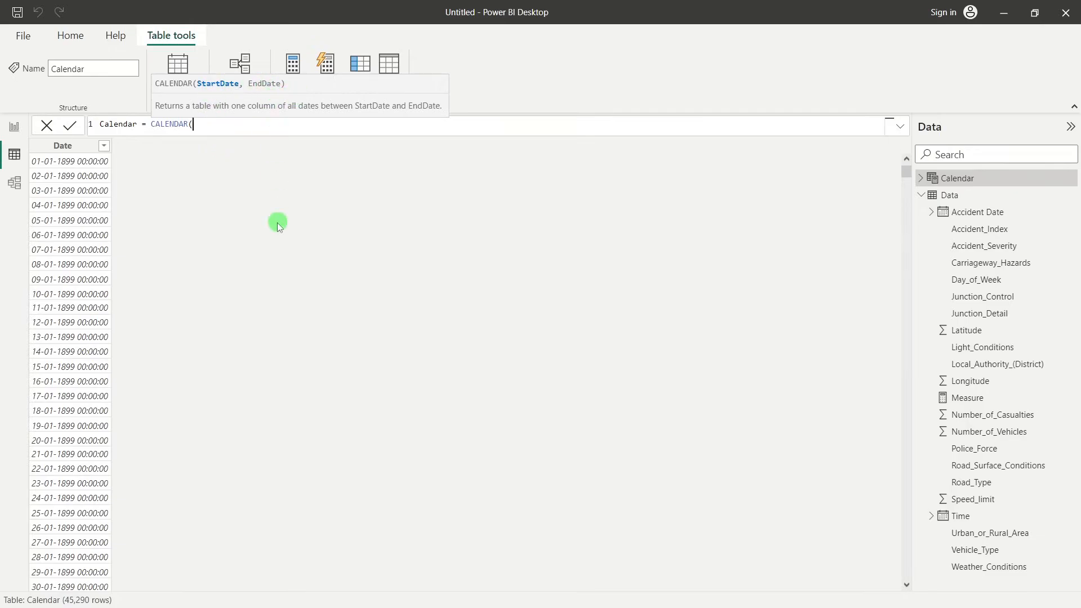
pyautogui.write('"01/01/2021')
pyautogui.write(',')
pyautogui.press('BackSpace')
pyautogui.press('BackSpace')
pyautogui.press('BackSpace')
pyautogui.press('BackSpace')
pyautogui.press('BackSpace')
pyautogui.press('BackSpace')
pyautogui.press('BackSpace')
pyautogui.press('BackSpace')
pyautogui.press('BackSpace')
pyautogui.press('BackSpace')
pyautogui.press('BackSpace')
pyautogui.press('BackSpace')
pyautogui.press('BackSpace')
# Set the CALENDAR function's start date to MIN(Data[Accident Date])
pyautogui.write('MIN(')
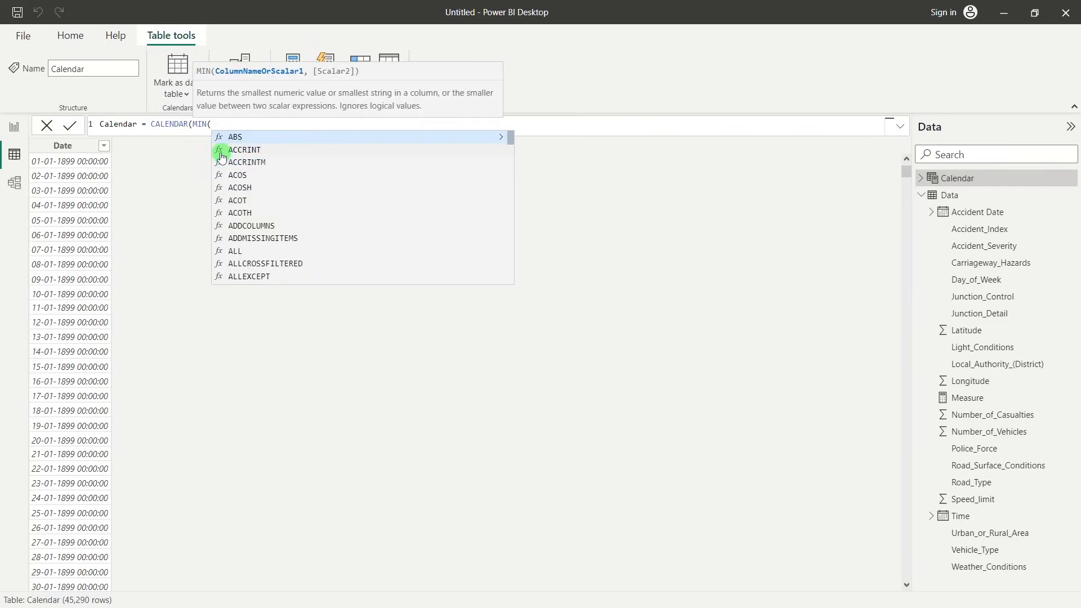
pyautogui.write('acce')
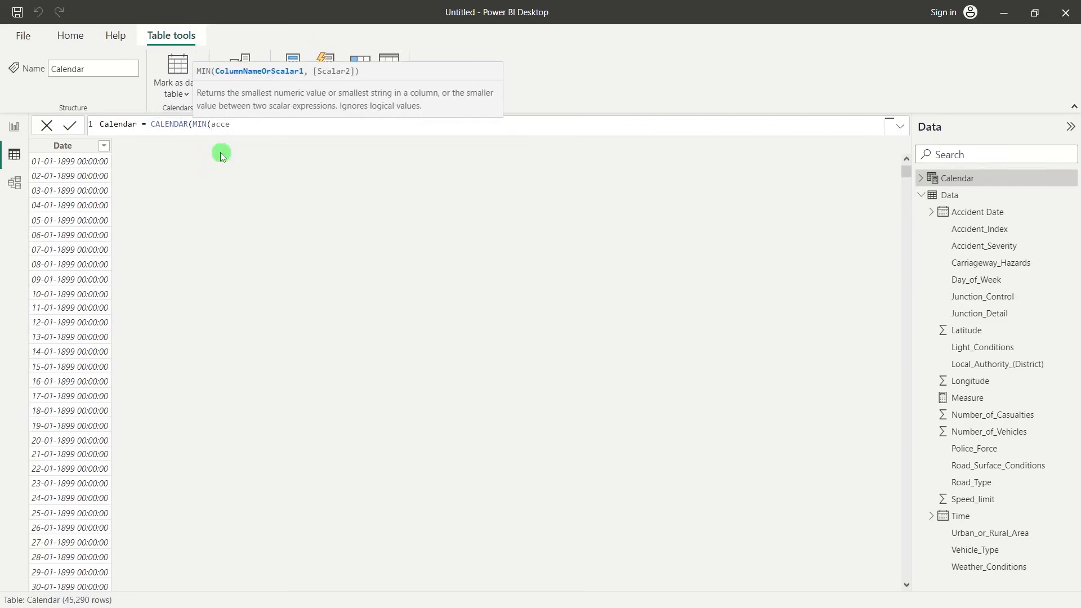
pyautogui.press('BackSpace')
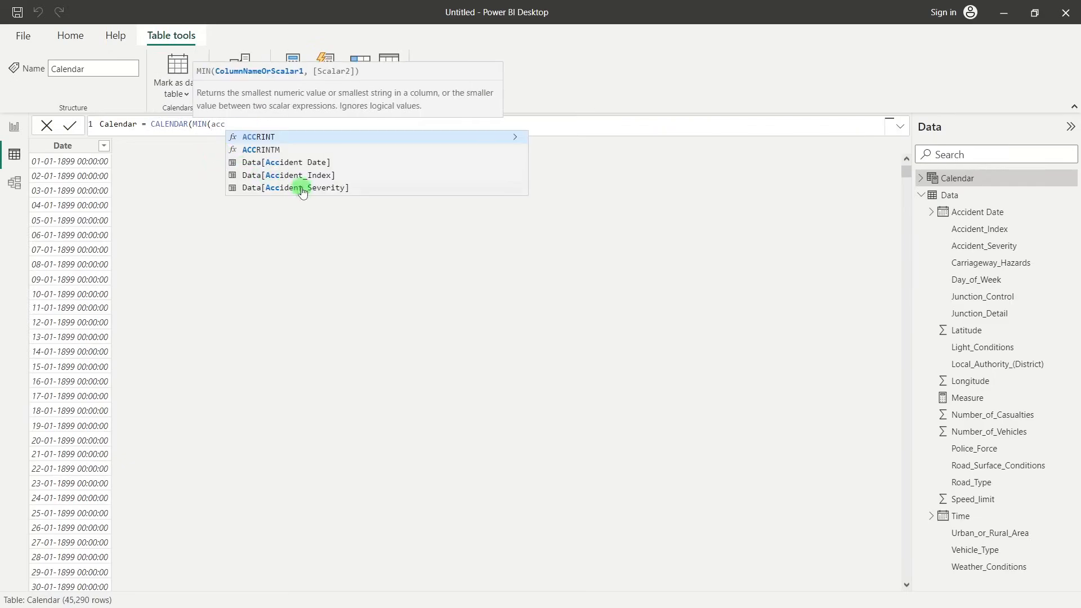
pyautogui.click(256, 163)
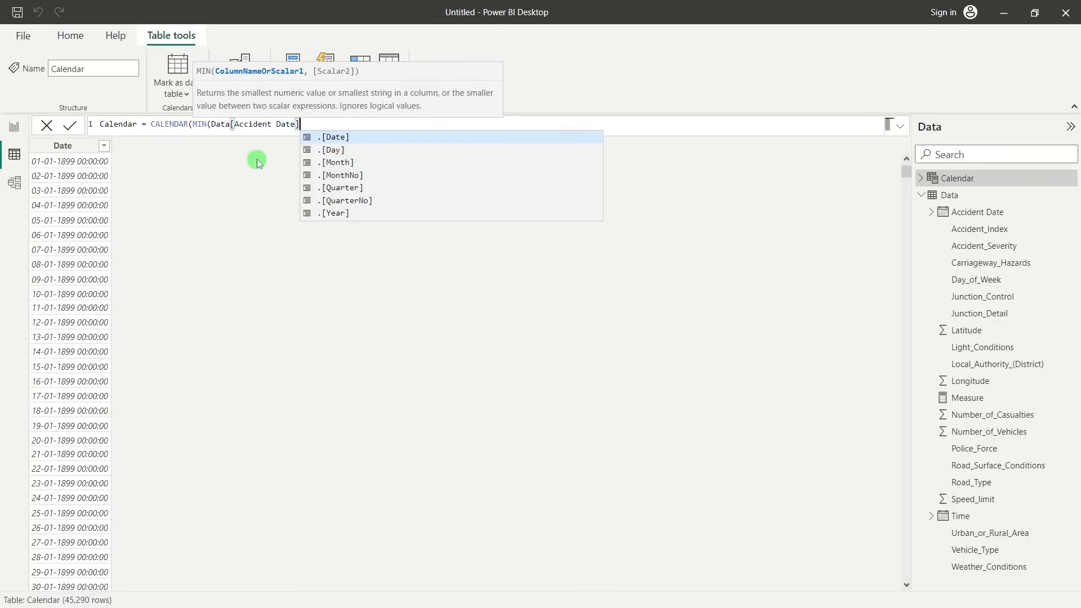
pyautogui.write('),')
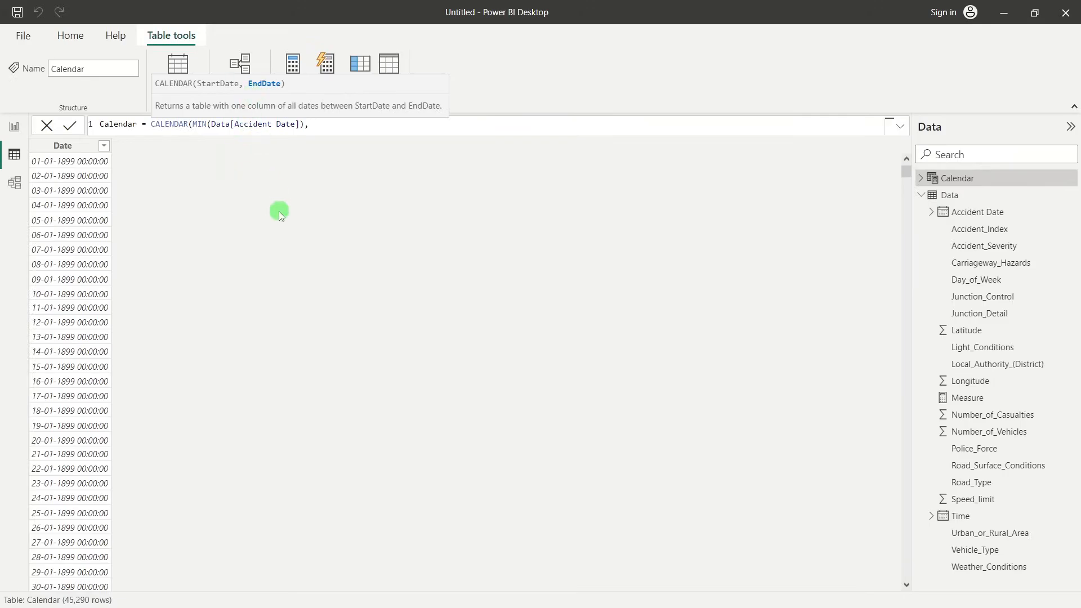
# Set the CALENDAR function's end date to MAX(Data[Accident Date]), commit the formula and check the resulting dates
pyautogui.write('max')
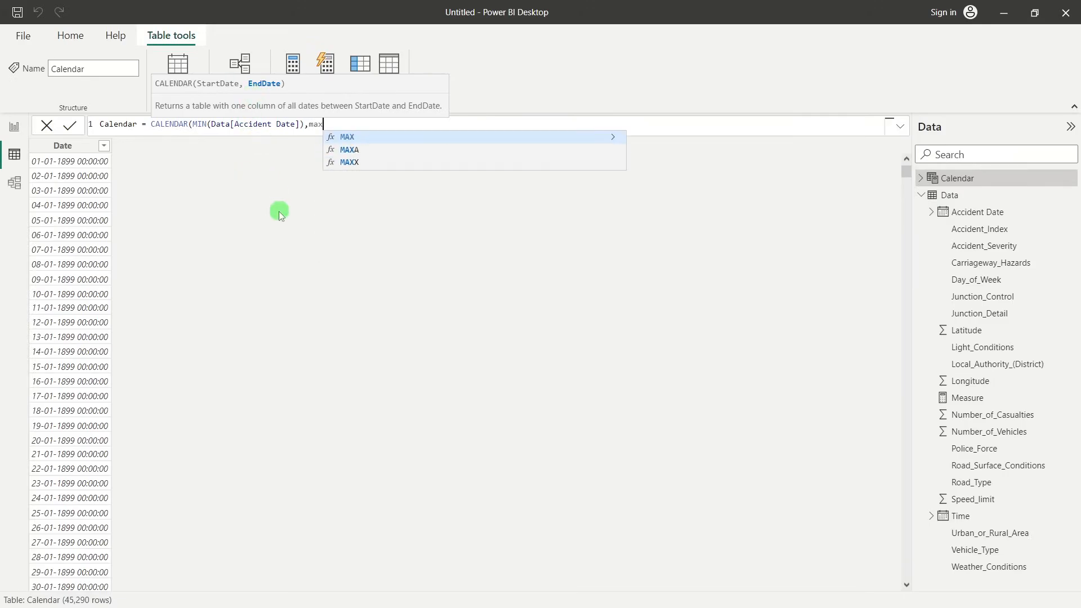
pyautogui.press('Tab')
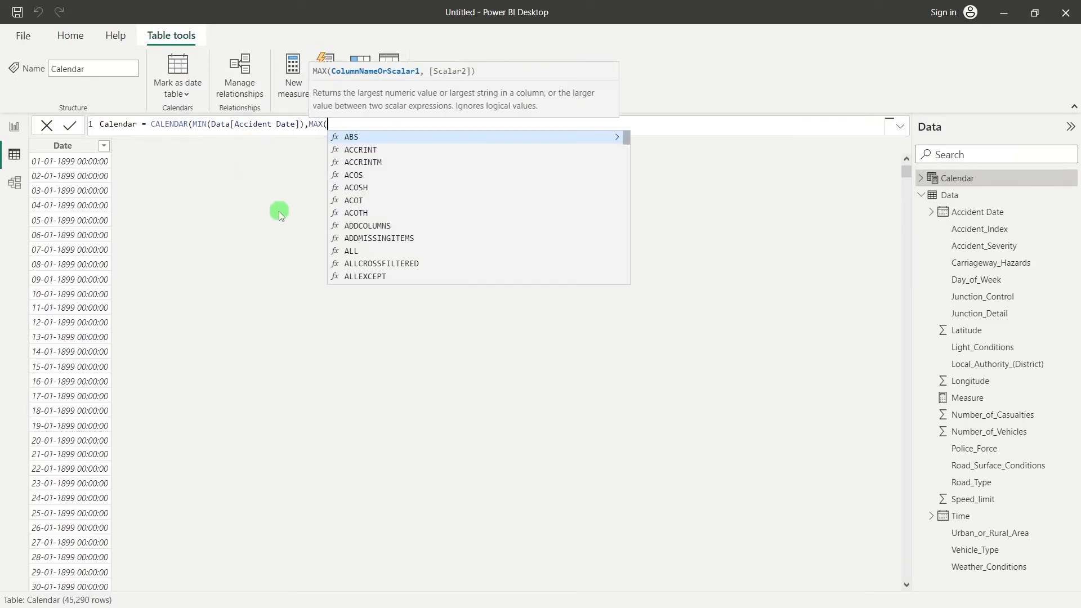
pyautogui.write('acc')
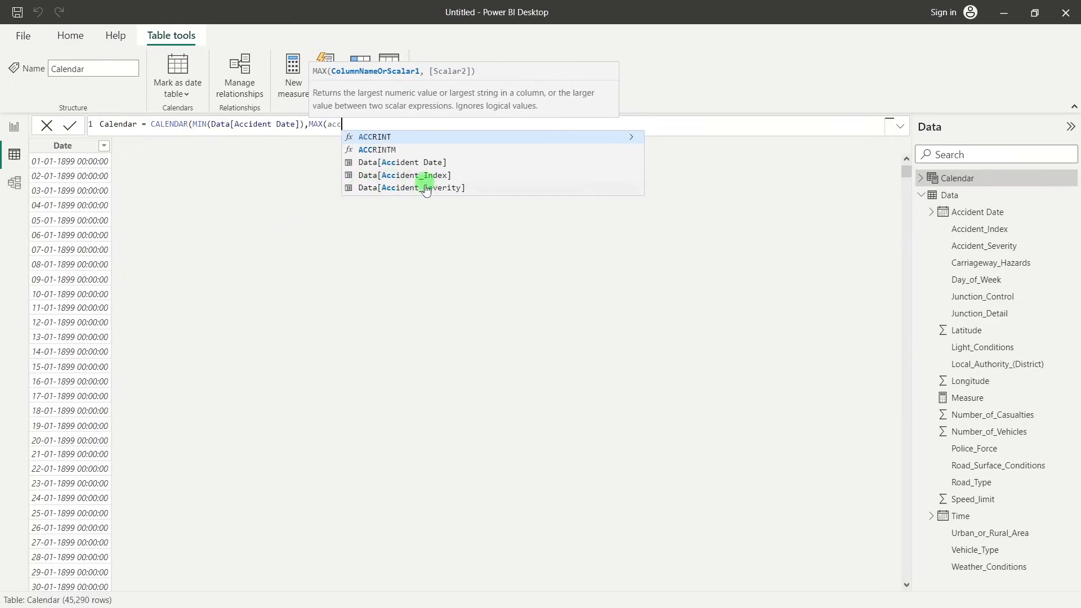
pyautogui.click(416, 166)
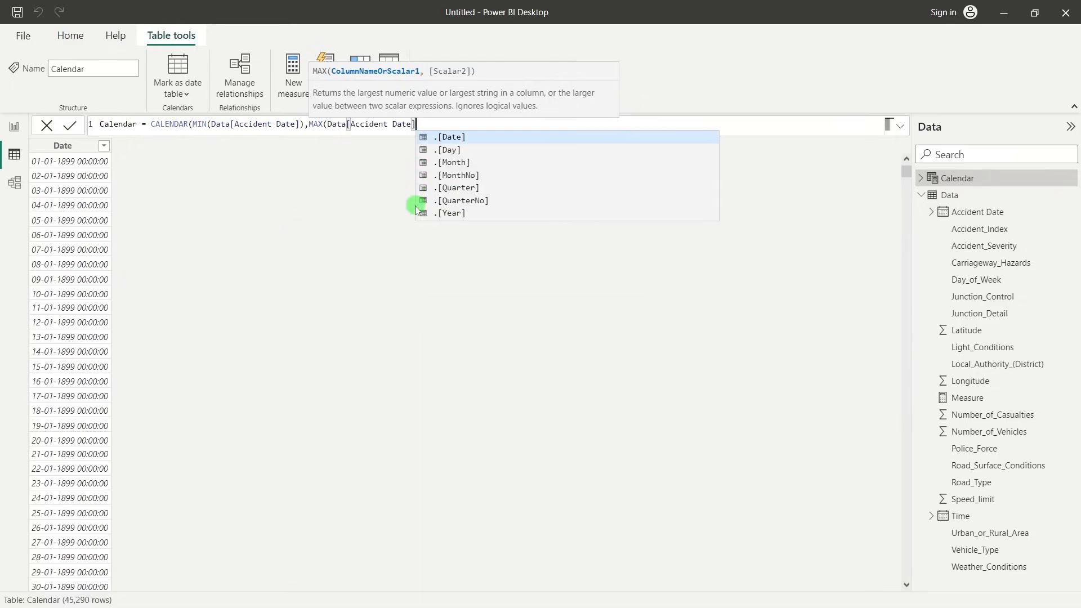
pyautogui.write(')')
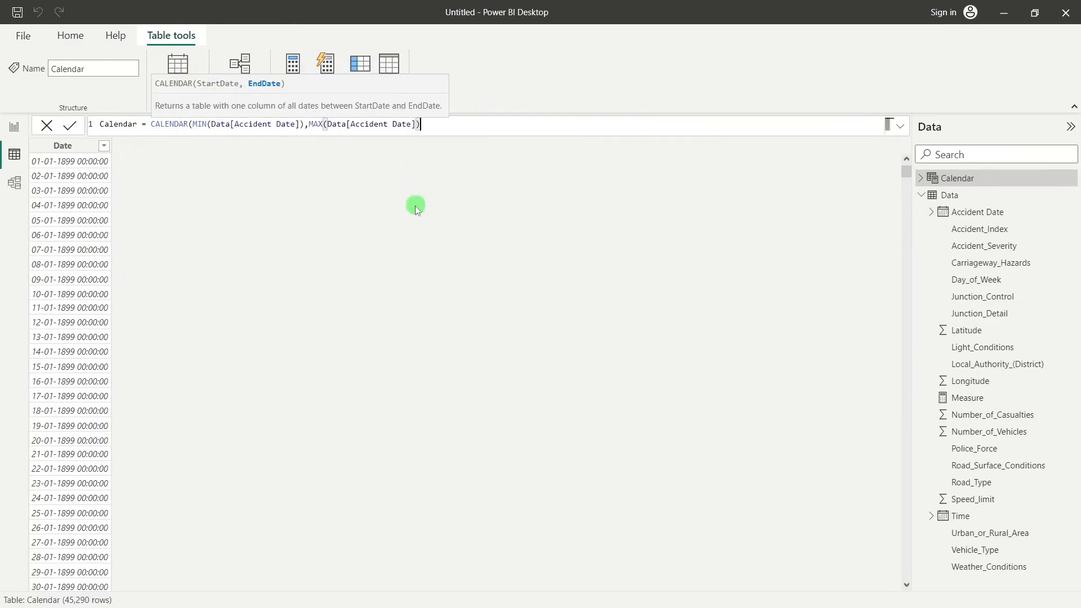
pyautogui.write(')')
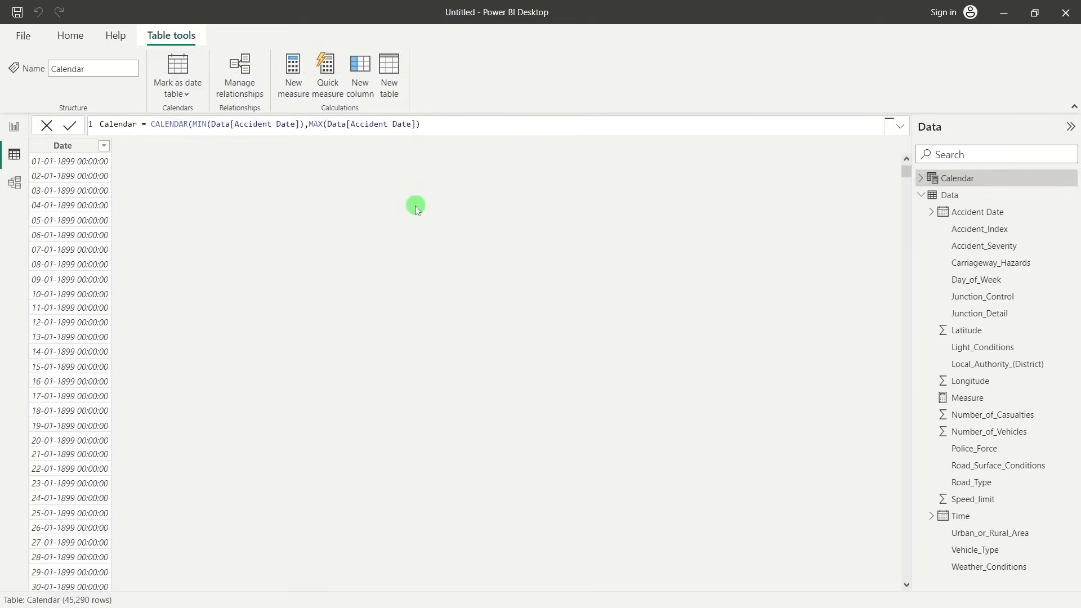
pyautogui.press('Return')
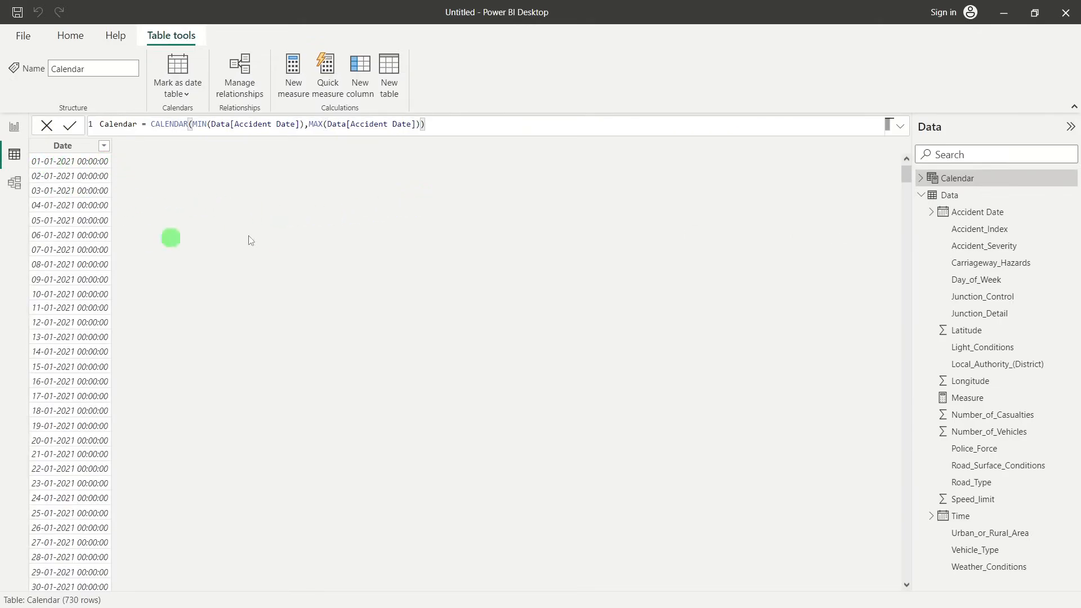
pyautogui.moveTo(907, 175); pyautogui.dragTo(260, 252)
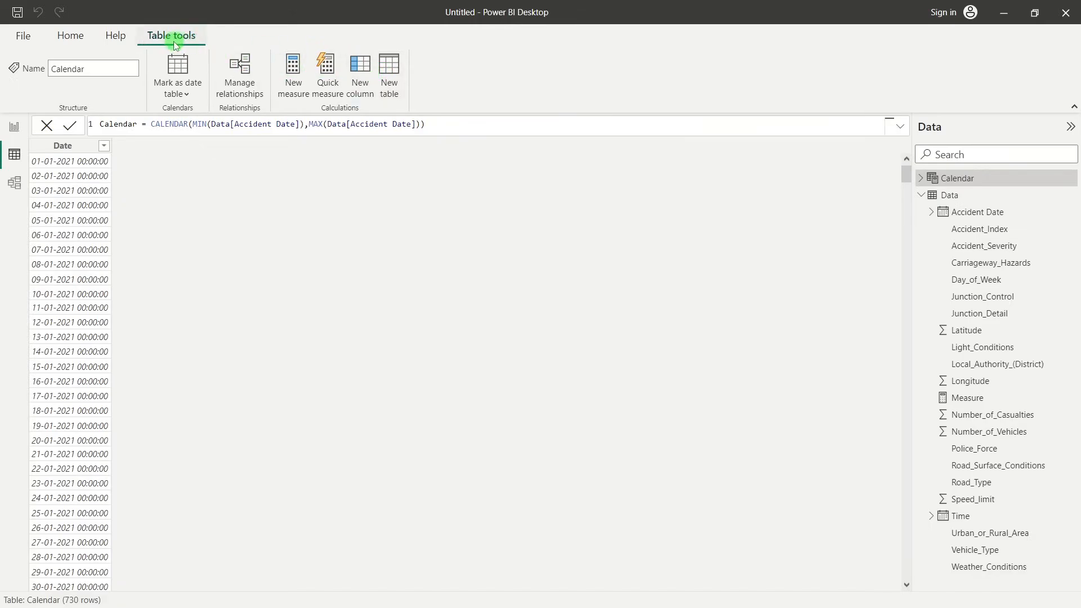
# Add a calculated column to the Calendar table with the formula Year = YEAR('Calendar'[Date])
pyautogui.click(361, 79)
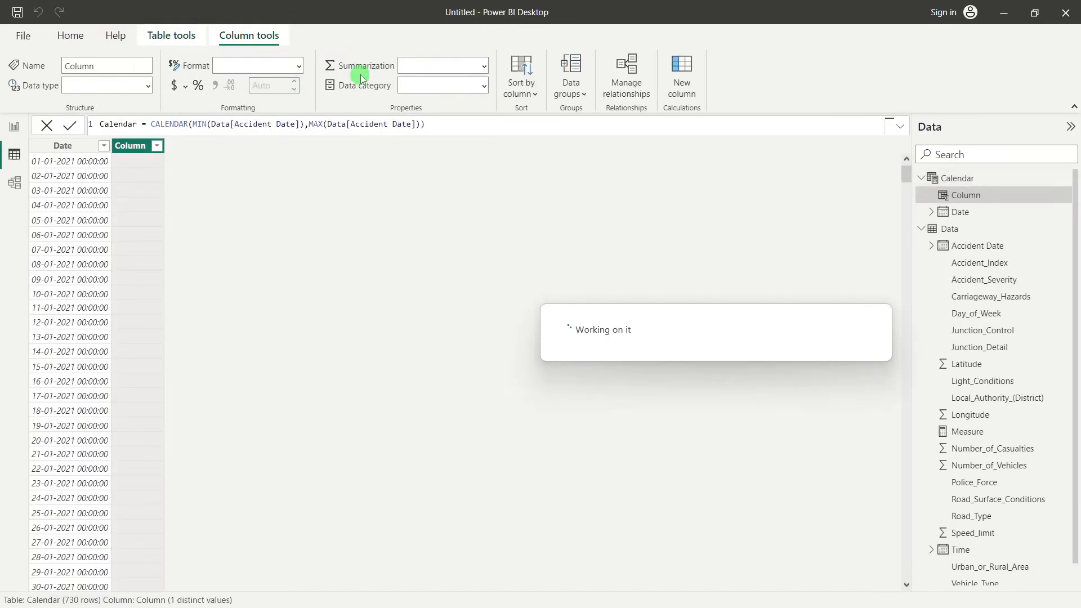
pyautogui.click(132, 135)
pyautogui.doubleClick(113, 124)
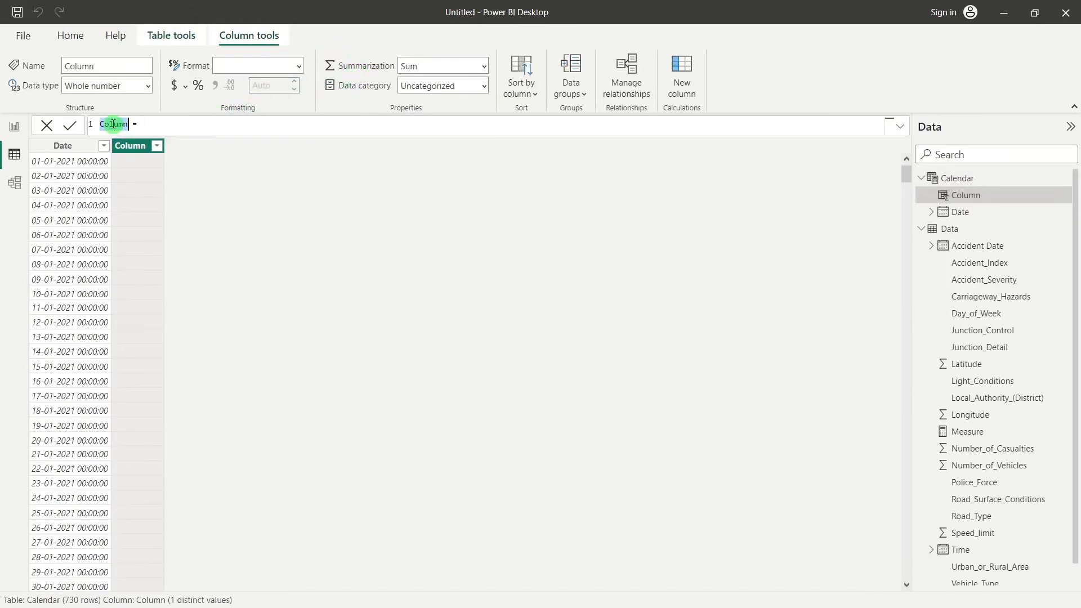
pyautogui.write('Year')
pyautogui.click(163, 129)
pyautogui.write('yea')
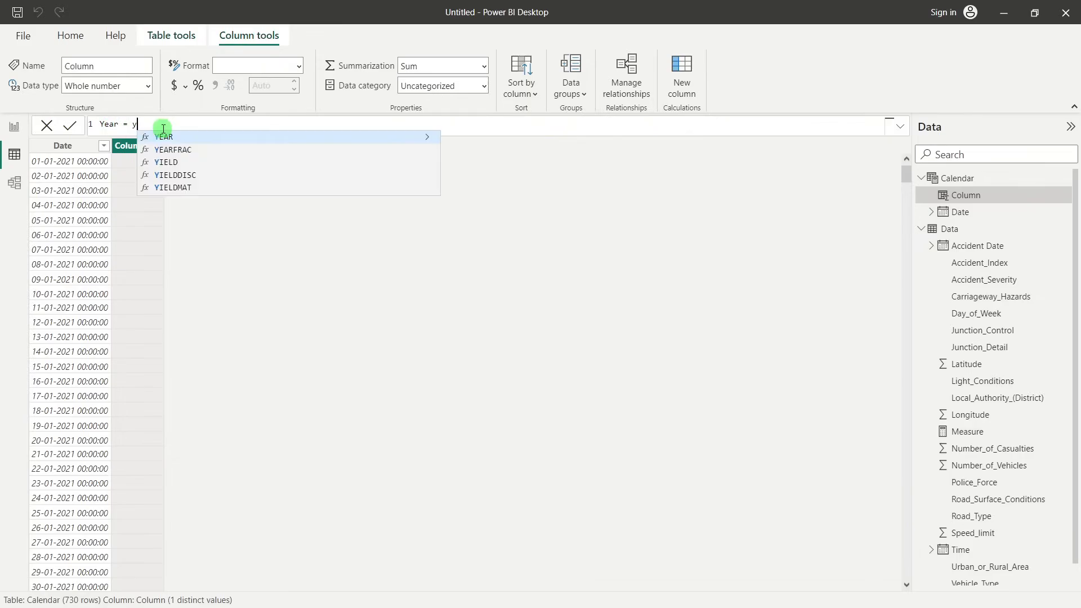
pyautogui.press('Tab')
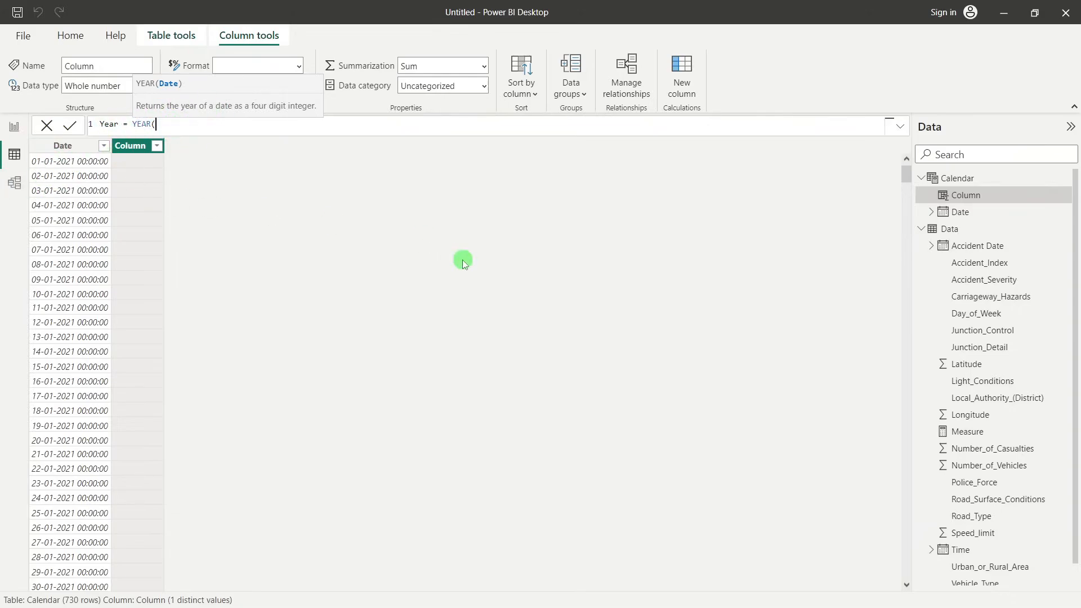
pyautogui.write('cal')
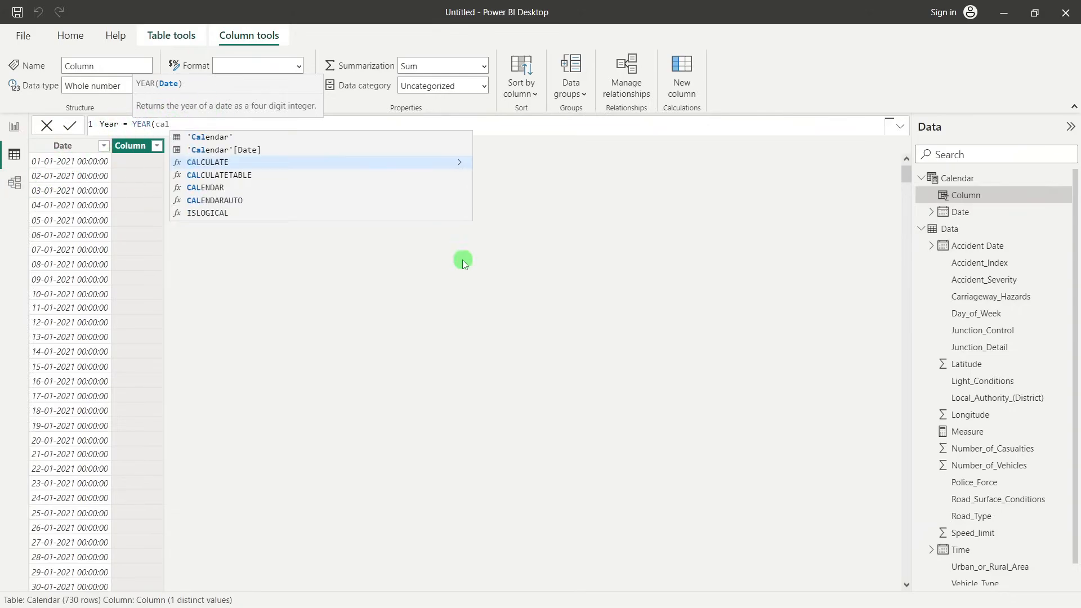
pyautogui.click(227, 150)
pyautogui.write(')')
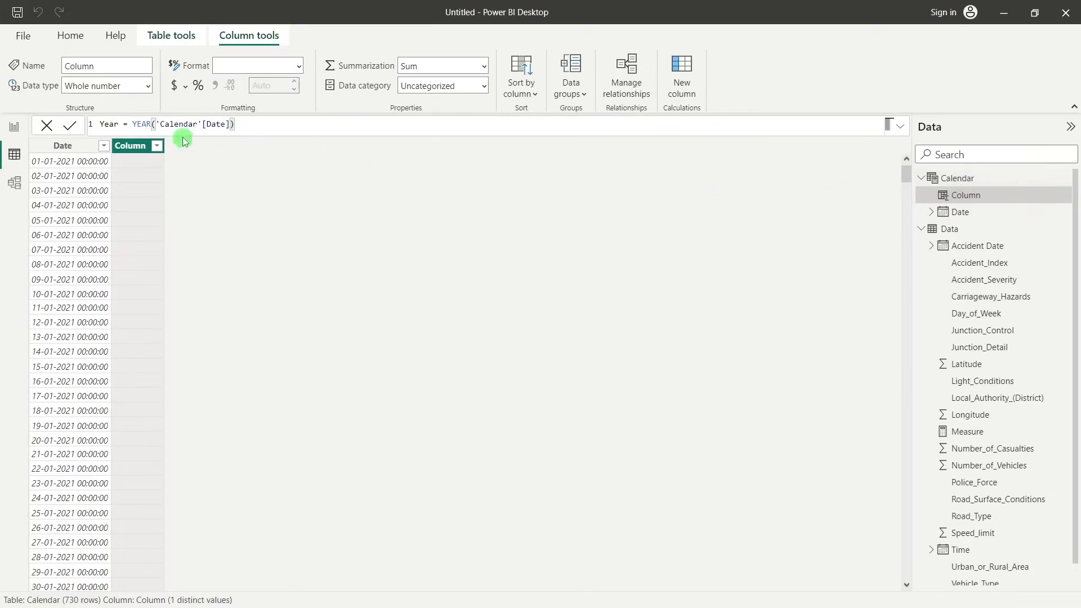
pyautogui.press('Return')
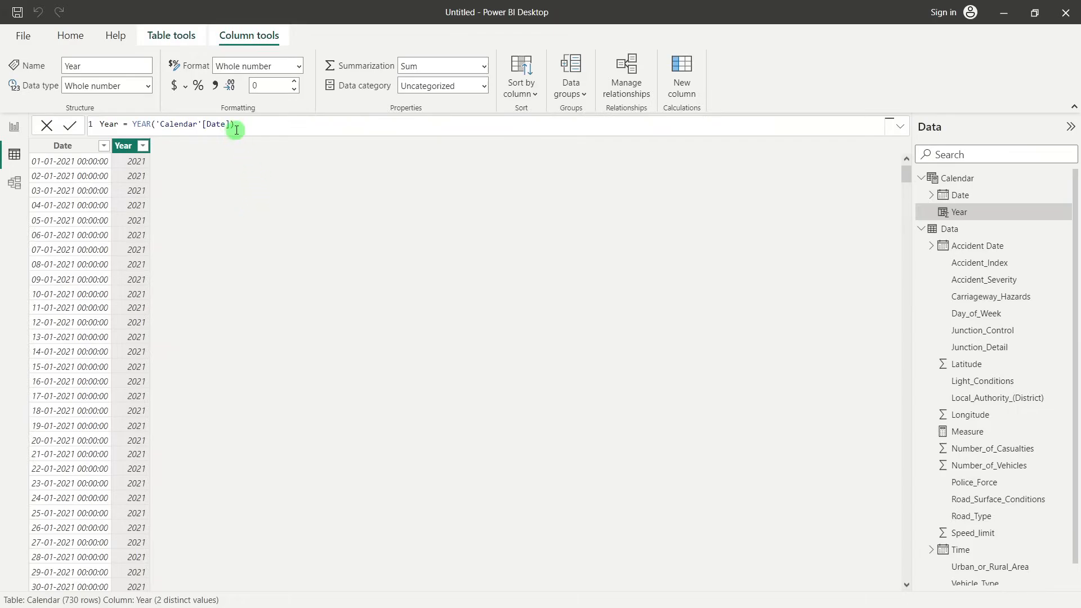
# Start another calculated column in the Calendar table, name it Month and begin its formula with the FORMAT function
pyautogui.click(166, 36)
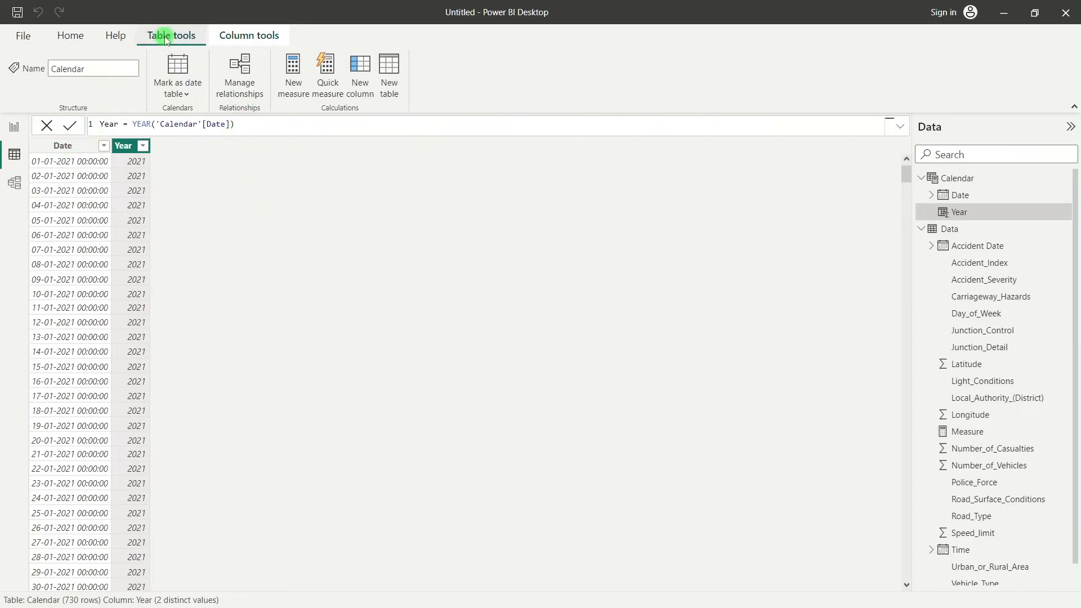
pyautogui.click(358, 66)
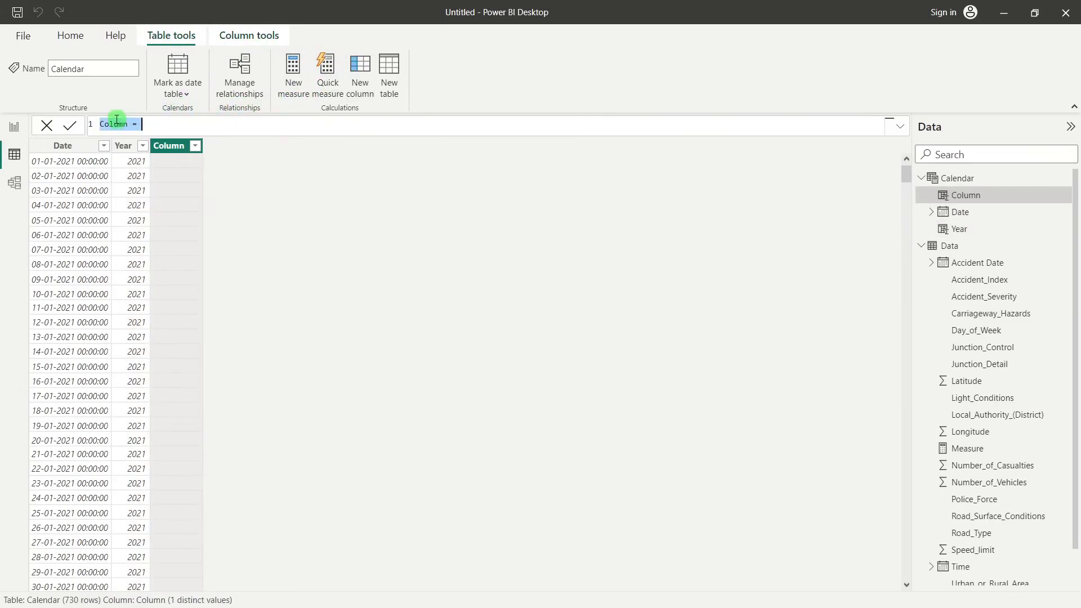
pyautogui.write('Month')
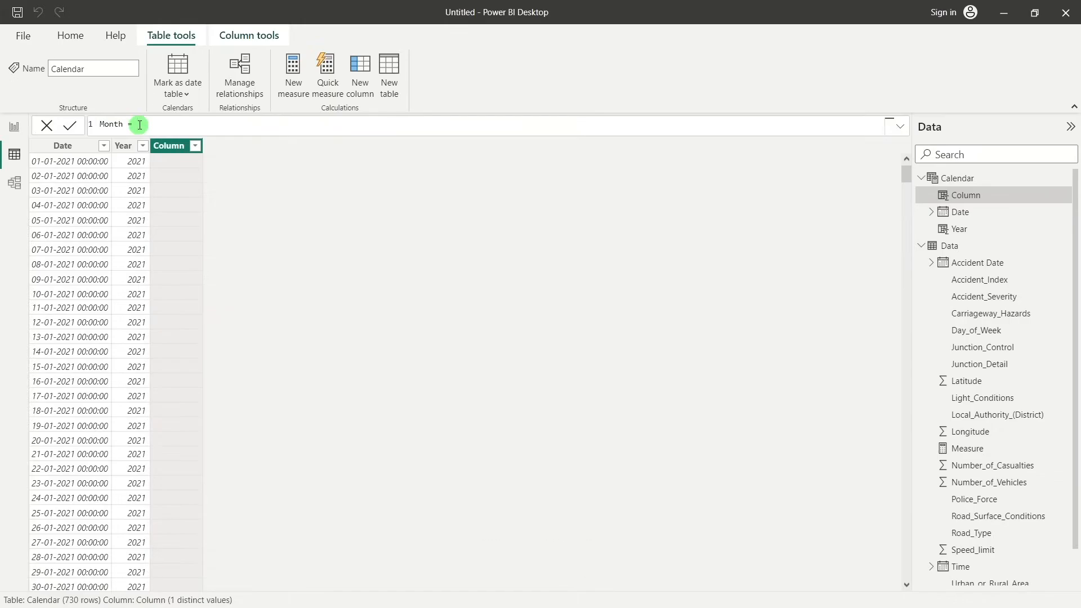
pyautogui.write('form')
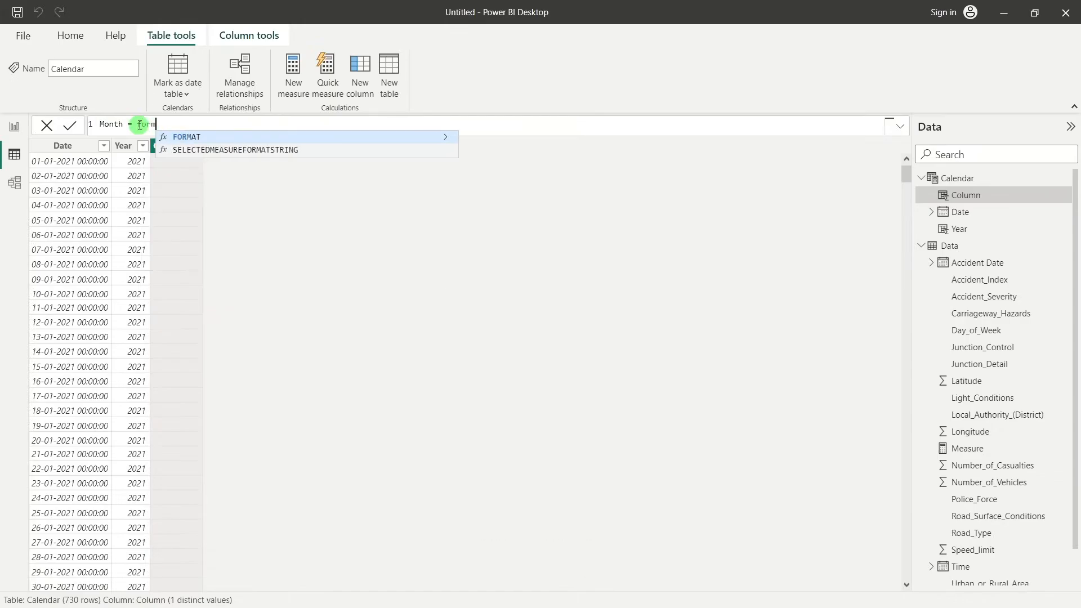
pyautogui.press('Tab')
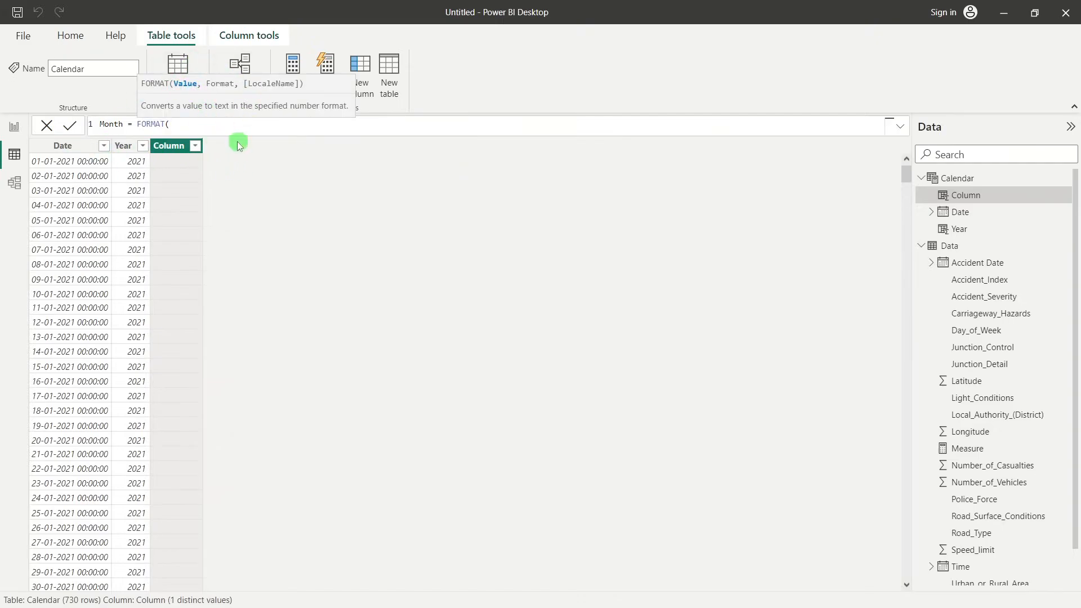
# Complete the Month formula as FORMAT('Calendar'[Date],"mmmm"), commit it, and shorten the format to "mmm"
pyautogui.write('cale')
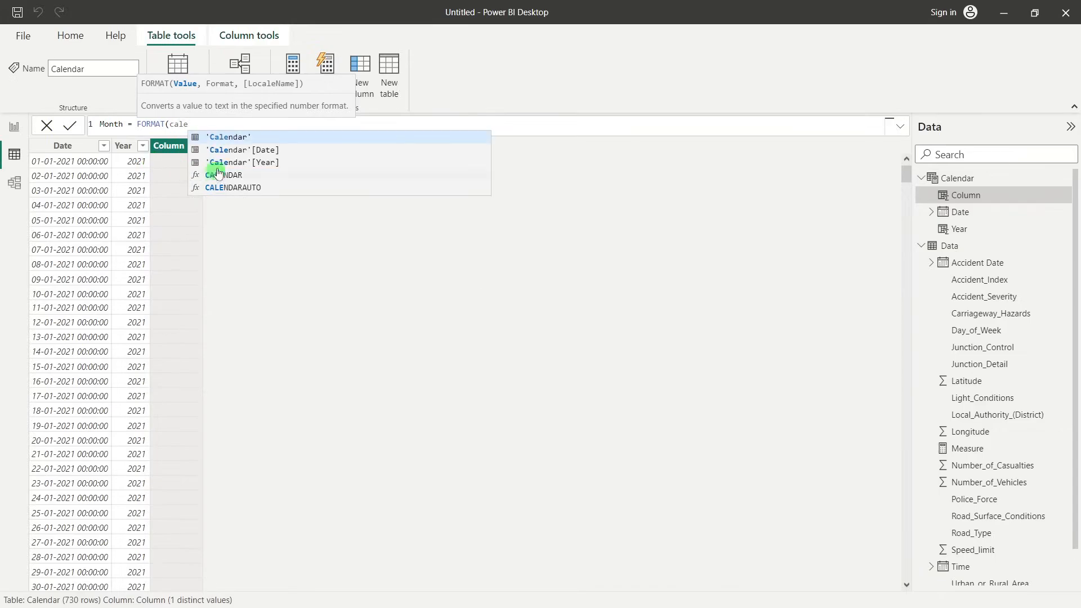
pyautogui.click(242, 150)
pyautogui.write(',')
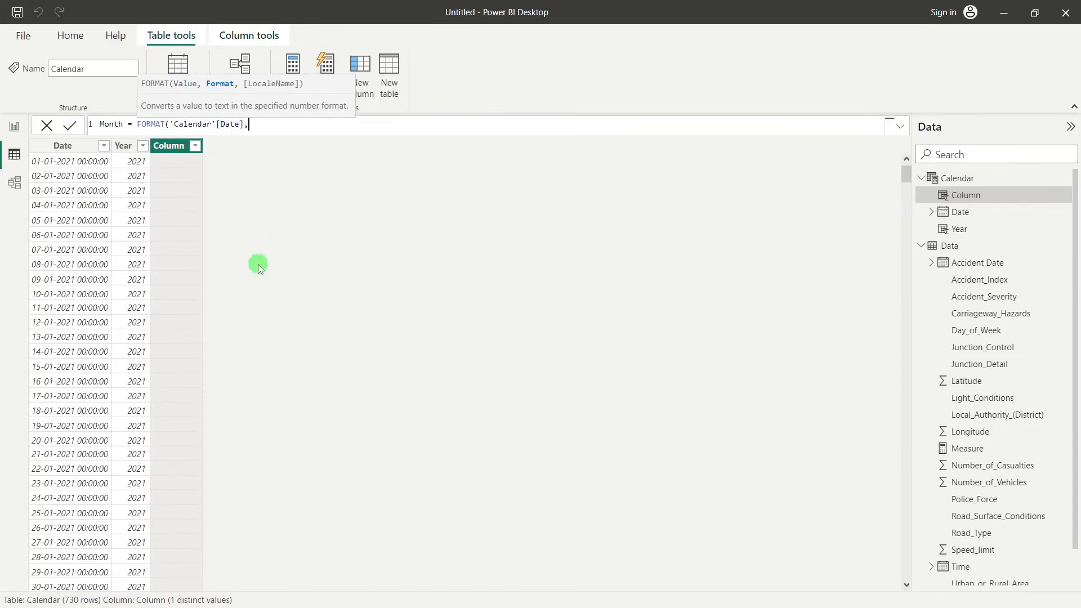
pyautogui.write('"mmmm")')
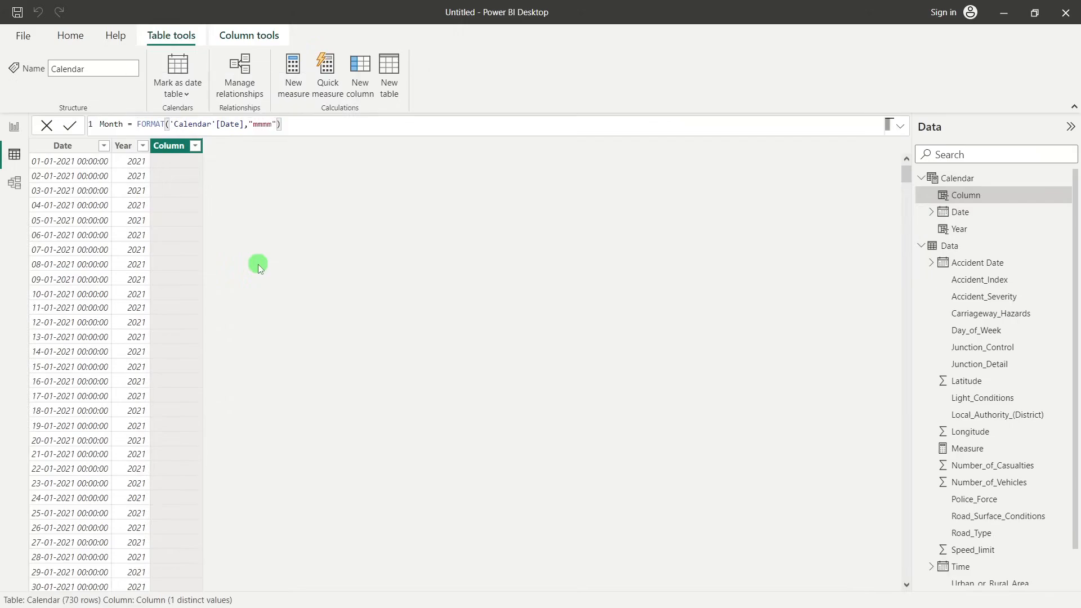
pyautogui.press('Return')
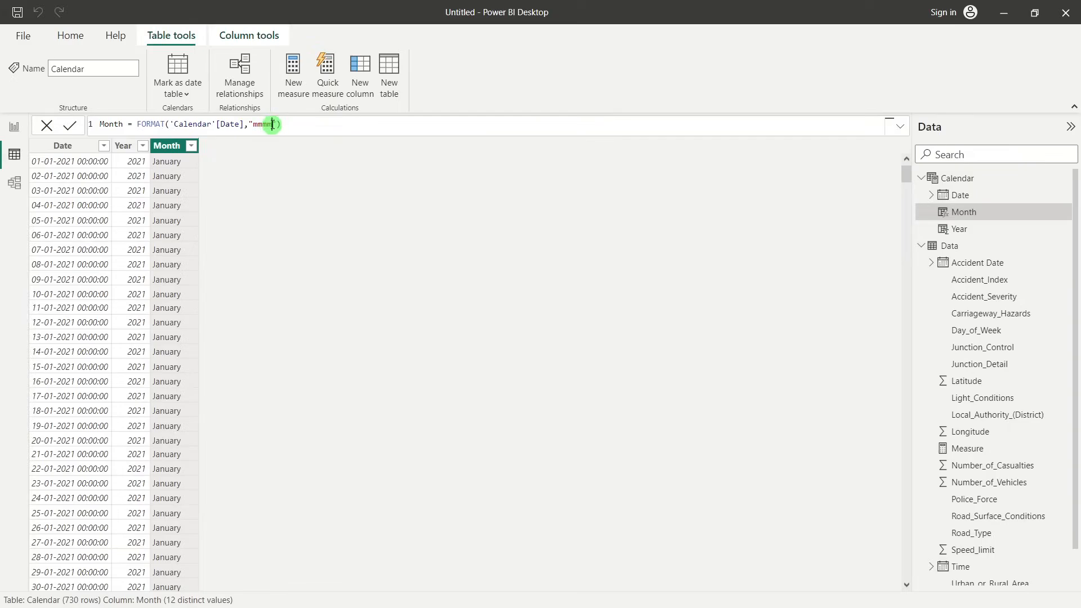
pyautogui.press('BackSpace')
pyautogui.press('Return')
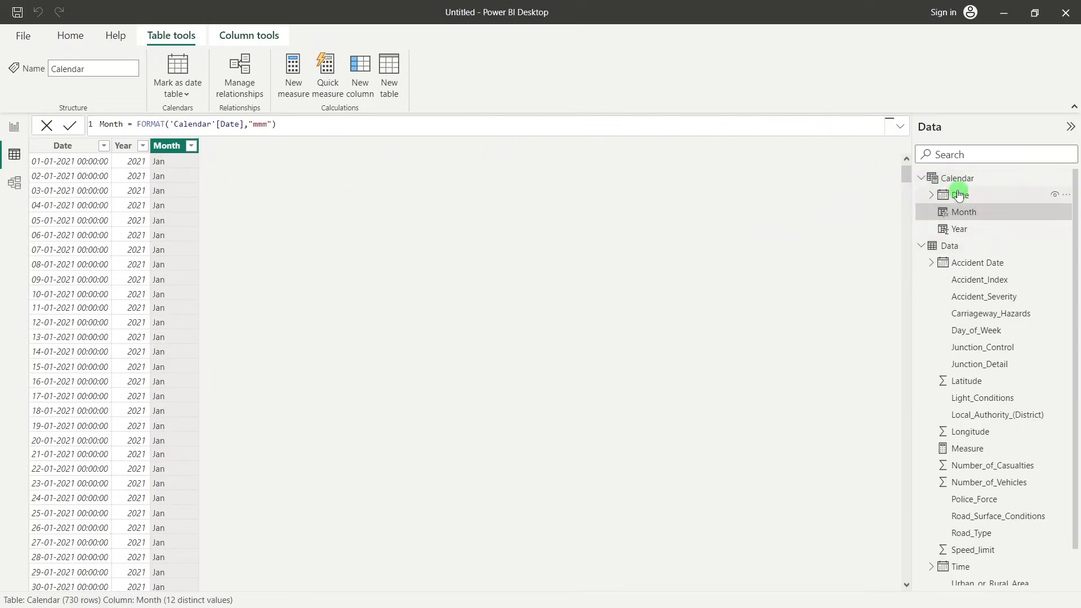
# Compare the Data table's Accident Date column with the Calendar table's date columns
pyautogui.click(949, 246)
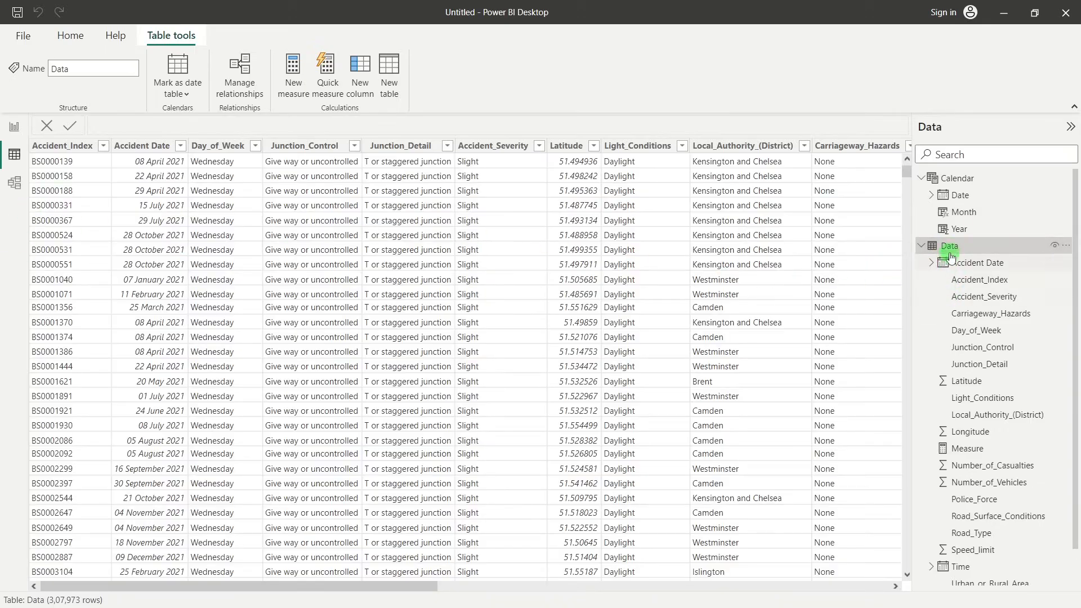
pyautogui.click(973, 179)
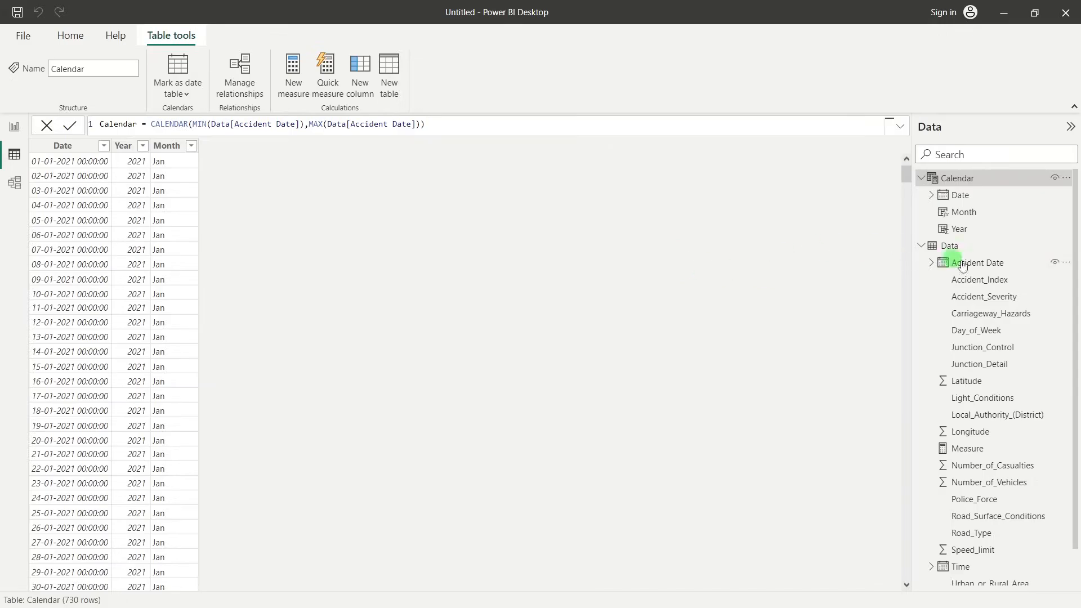
pyautogui.click(982, 269)
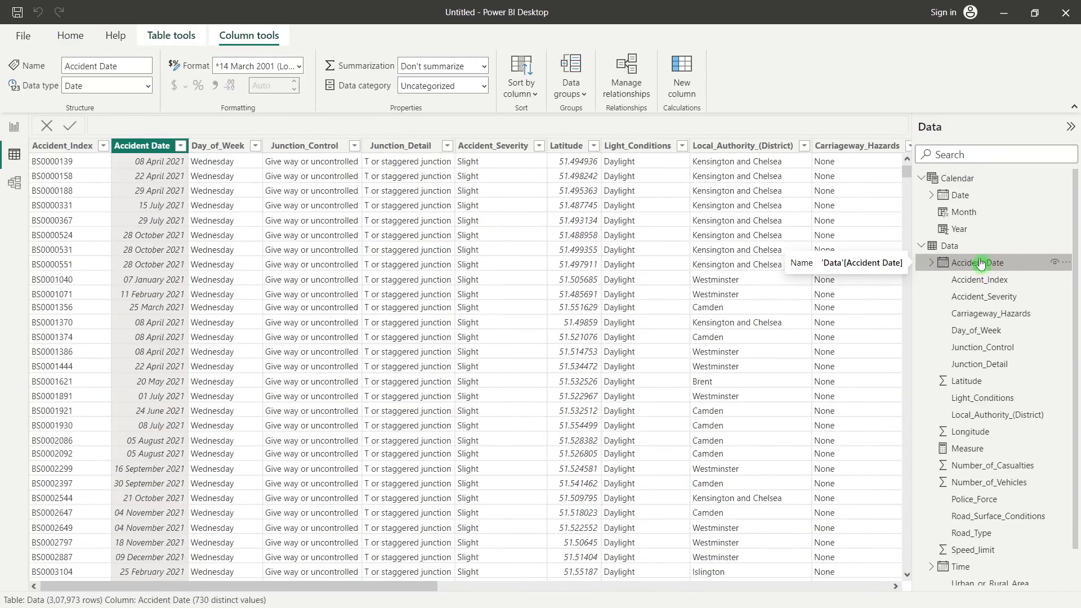
pyautogui.click(967, 180)
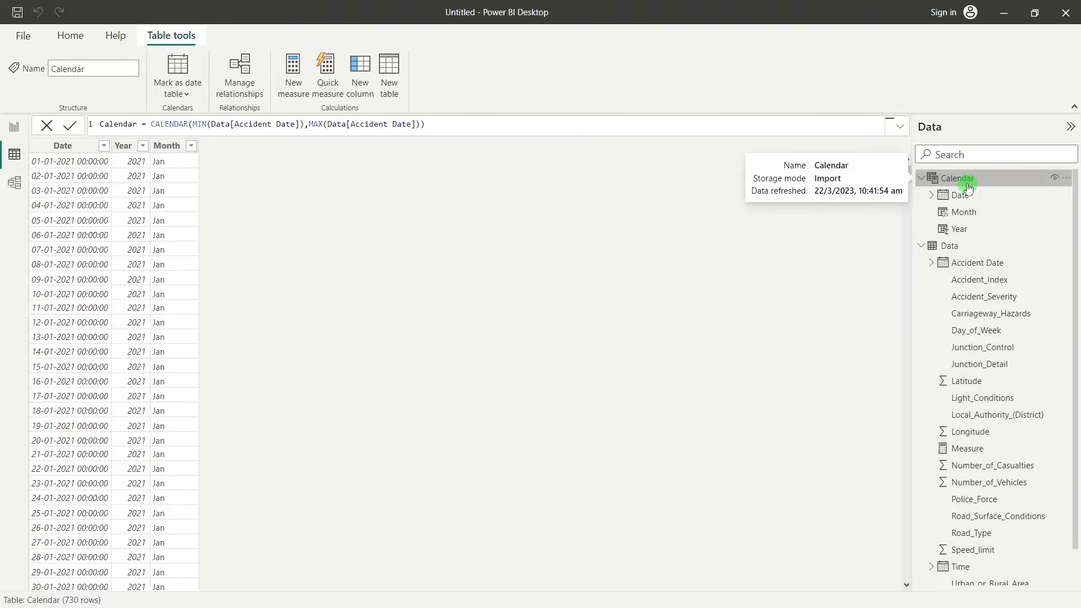
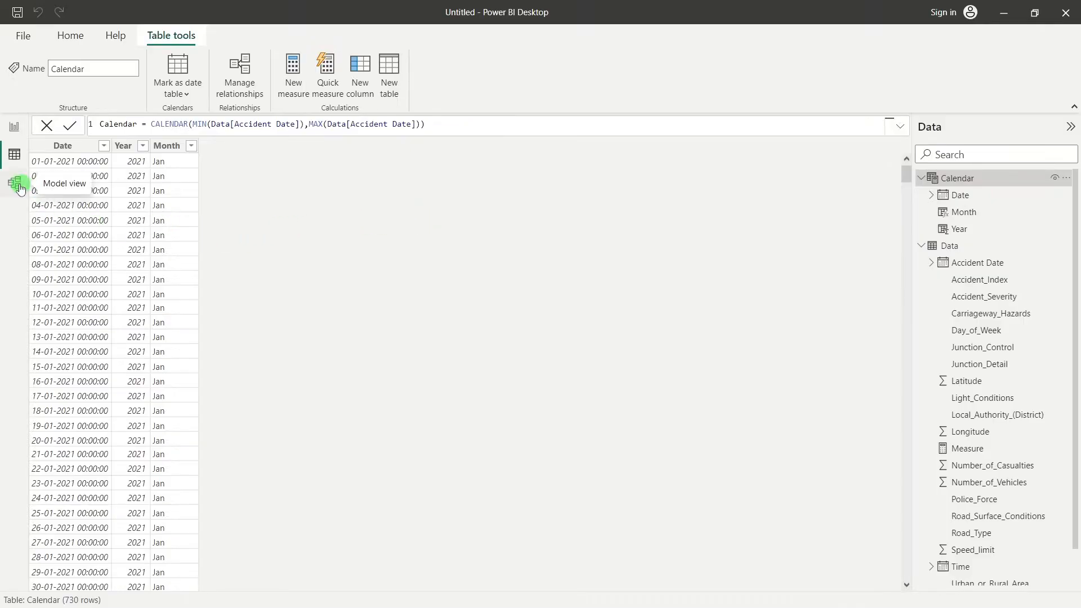
# Create a model relationship from the Data table's Accident Date to the Calendar table's Date
pyautogui.click(16, 184)
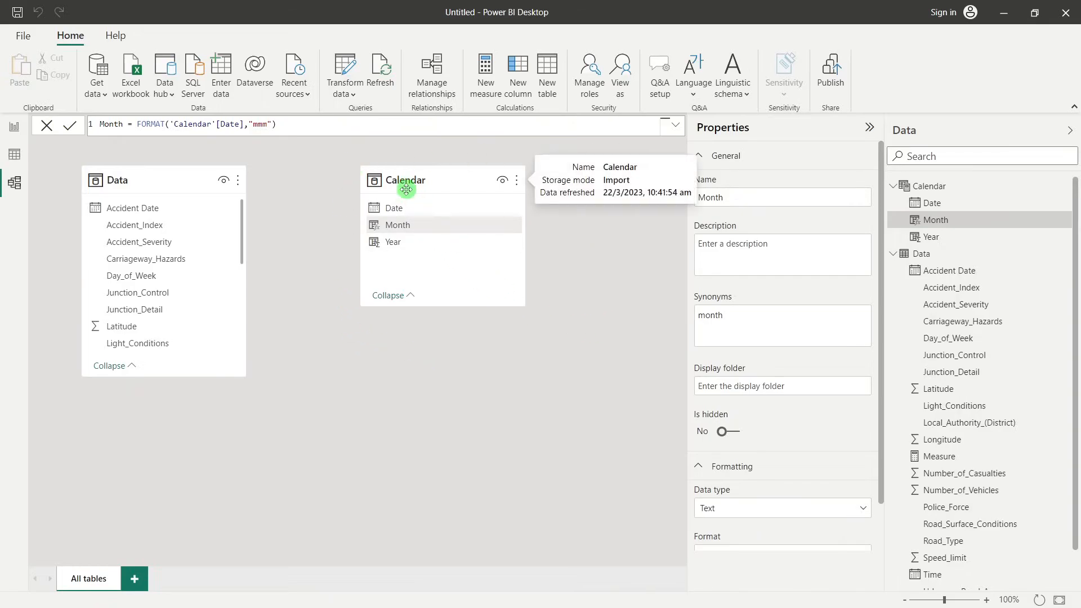
pyautogui.moveTo(406, 189); pyautogui.dragTo(426, 221)
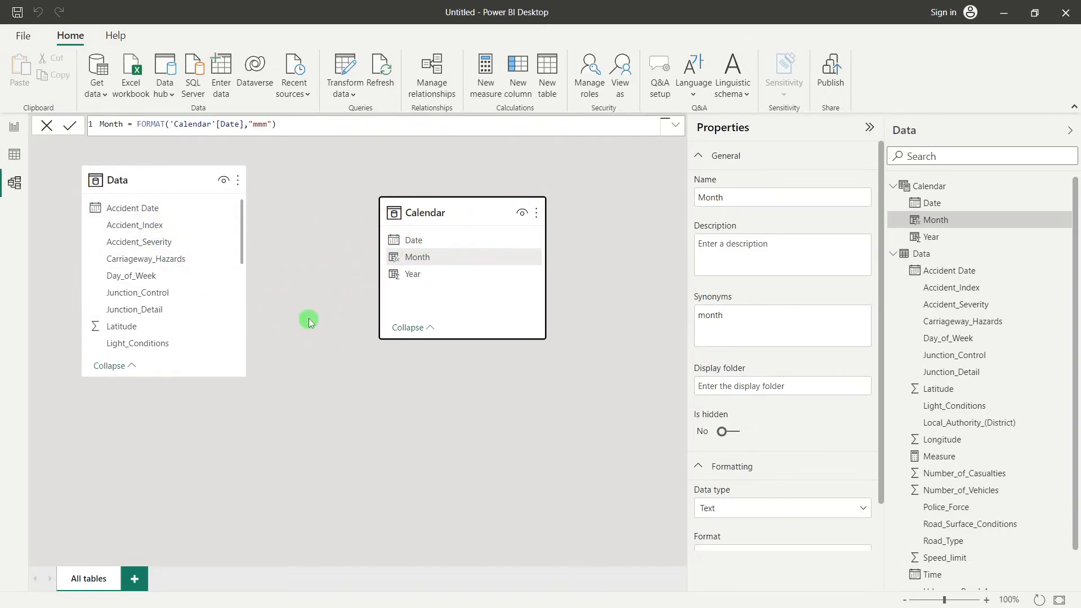
pyautogui.click(139, 209)
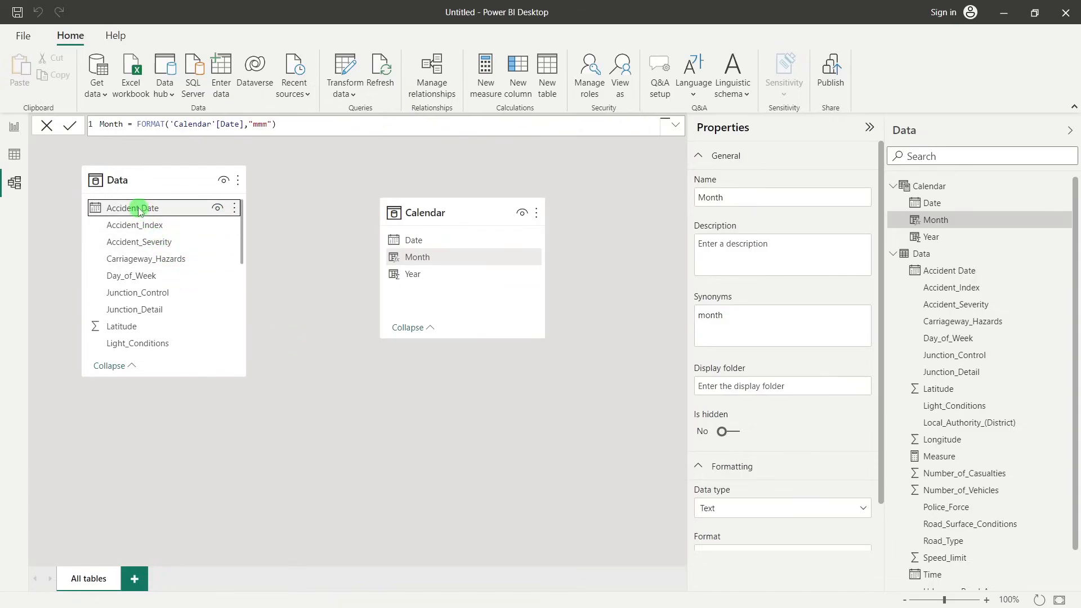
pyautogui.moveTo(139, 210); pyautogui.dragTo(434, 240)
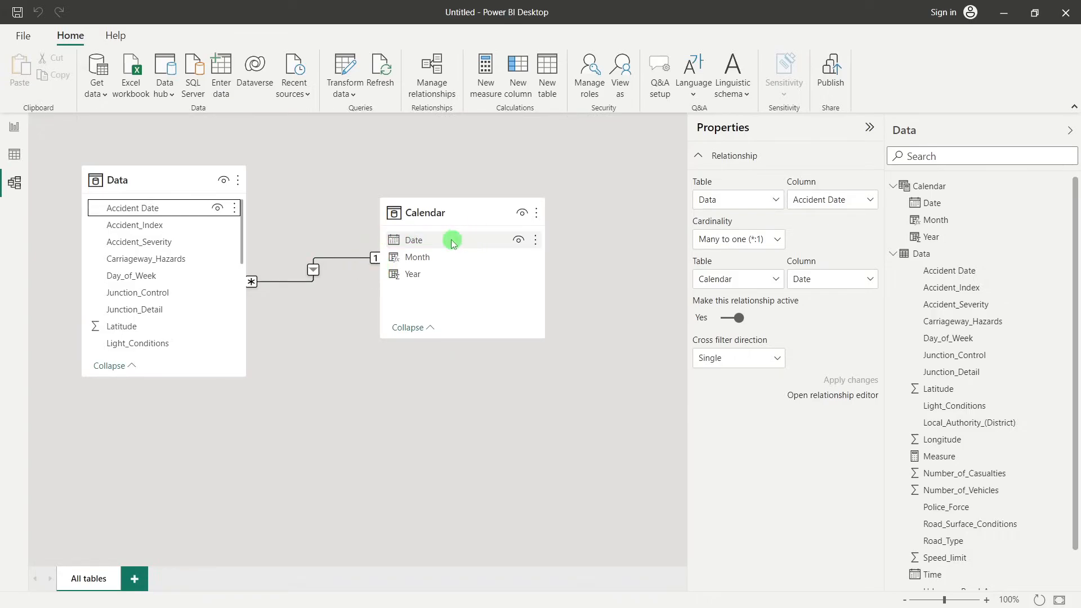
# Examine the values in the Calendar table's Date column and the Data table's Accident Date column
pyautogui.click(14, 154)
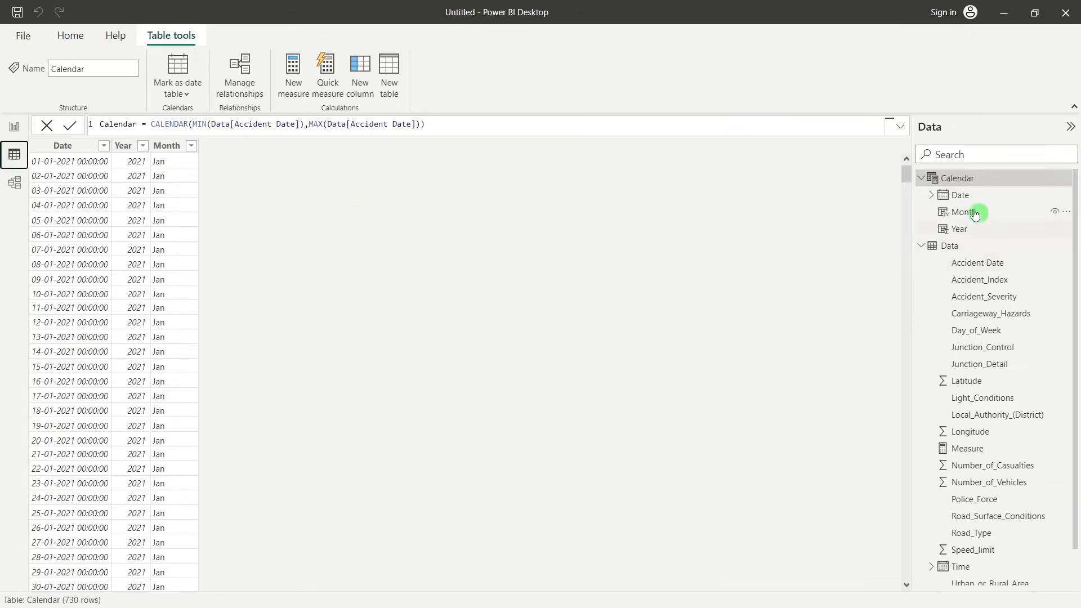
pyautogui.click(960, 196)
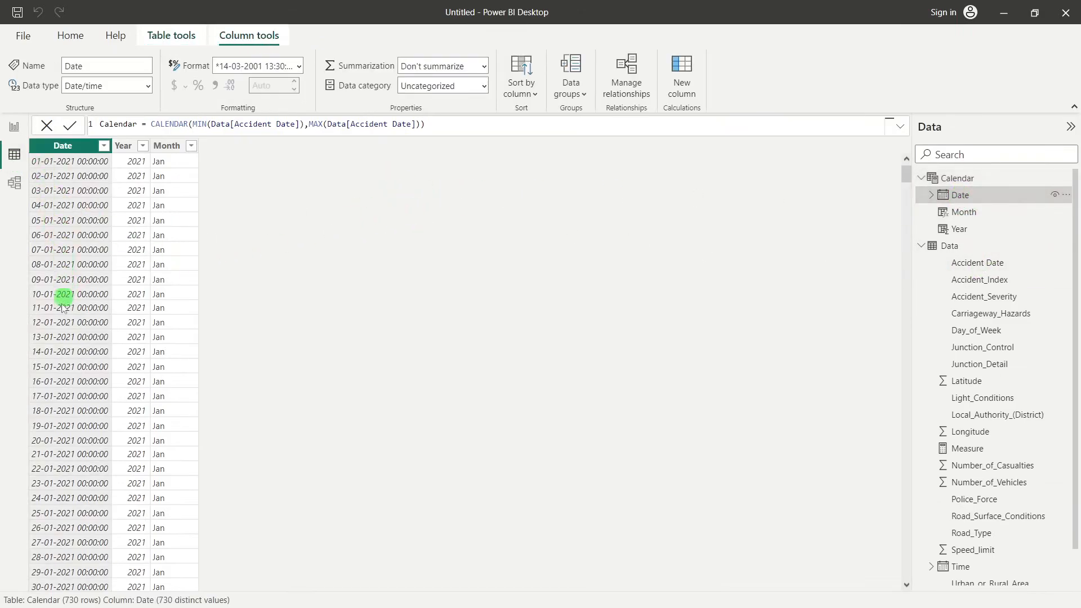
pyautogui.scroll(-5, 54, 389)
pyautogui.scroll(5, 56, 394)
pyautogui.click(965, 264)
pyautogui.scroll(-4, 169, 247)
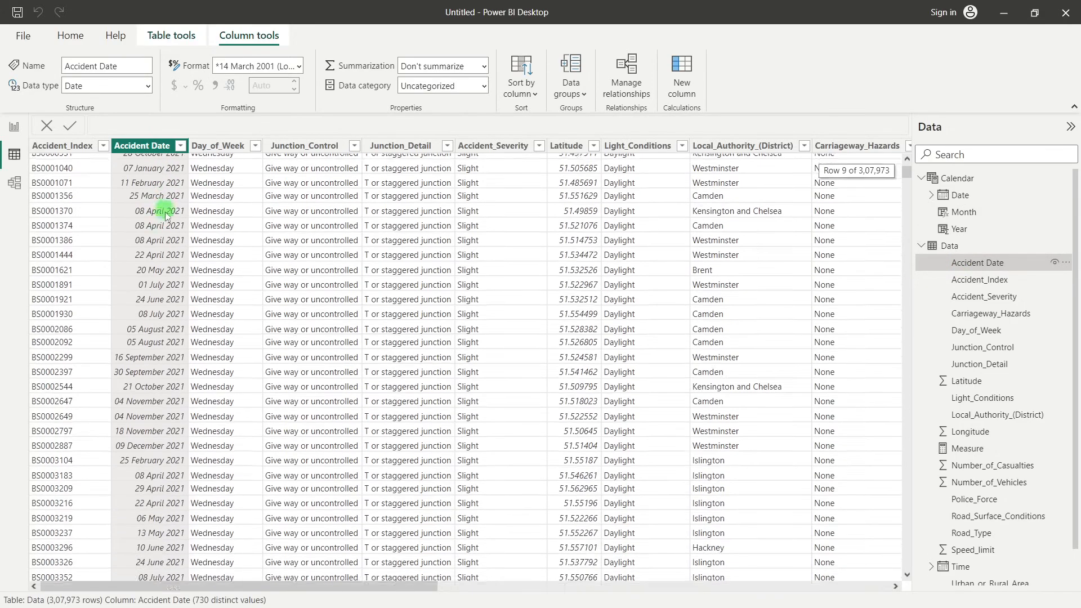
pyautogui.scroll(4, 172, 256)
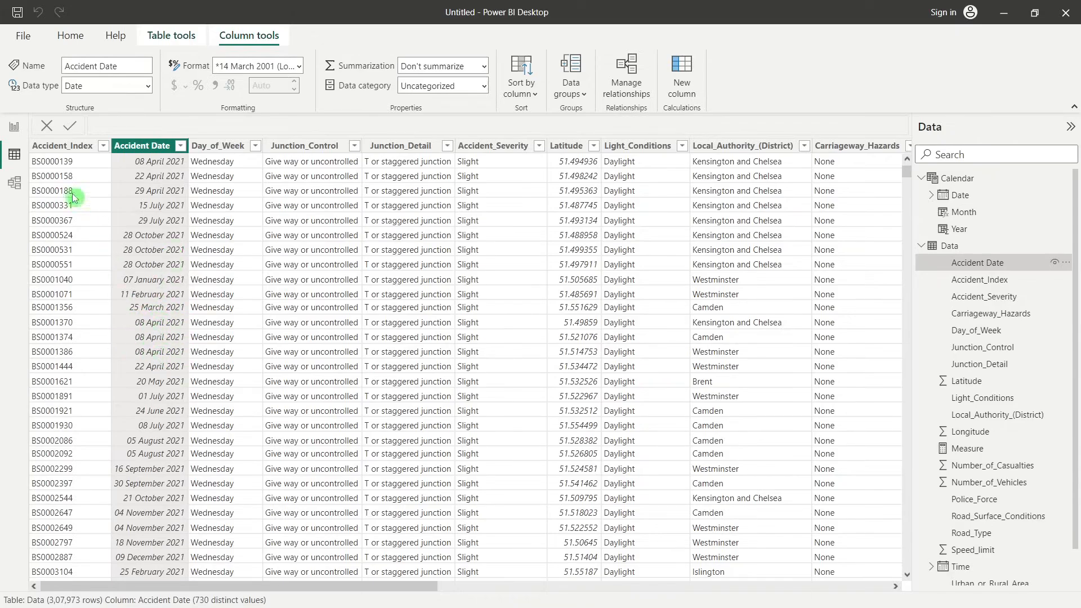
# Review the relationship between the Data and Calendar tables in the model diagram
pyautogui.click(15, 129)
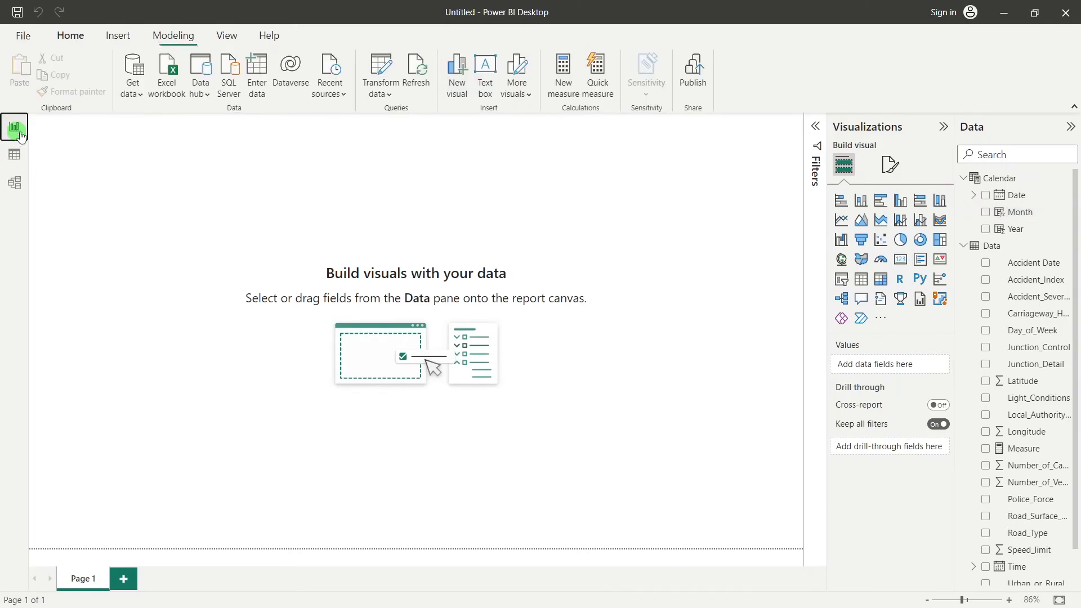
pyautogui.click(15, 183)
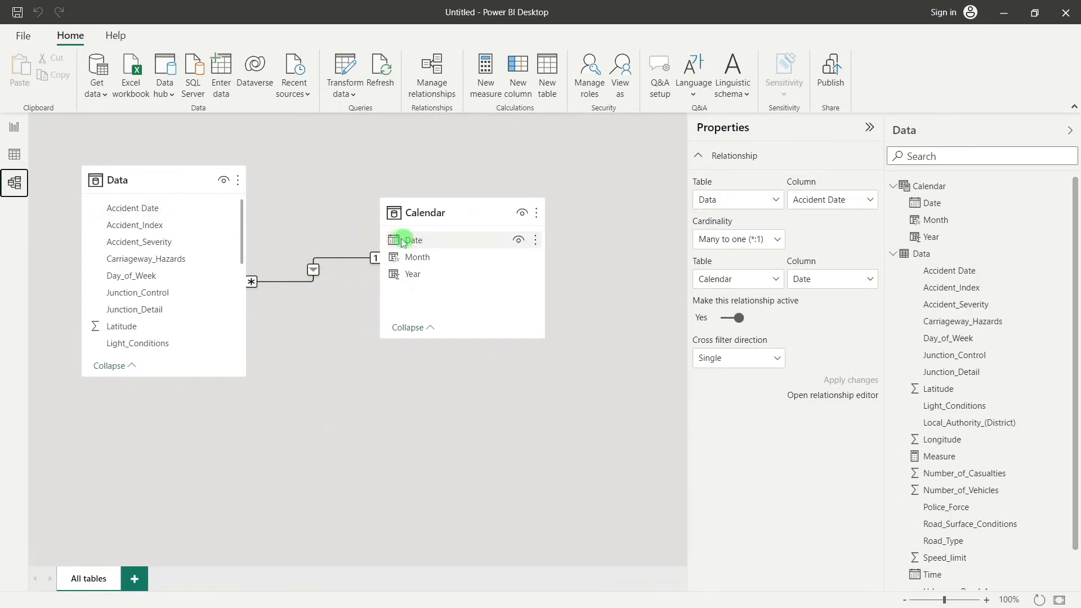
pyautogui.click(419, 246)
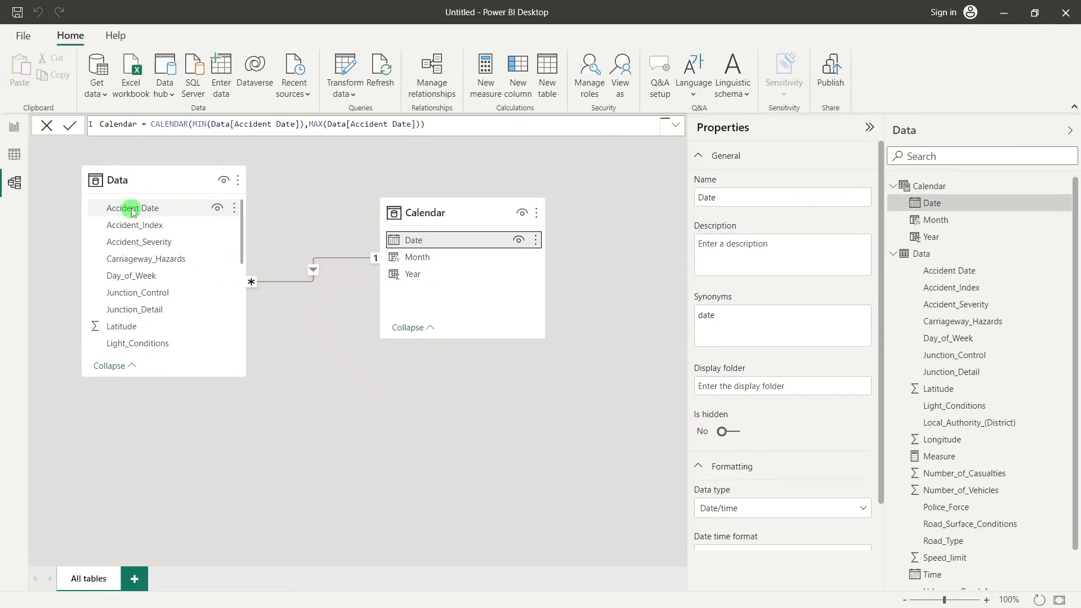
pyautogui.click(386, 400)
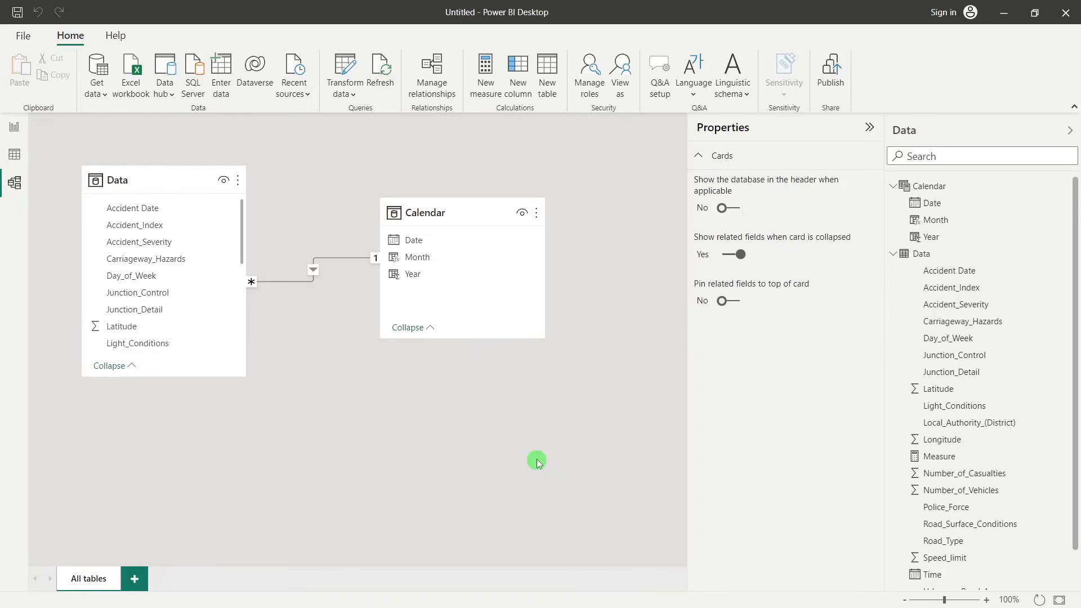
# Check the KPI requirements on the presentation's REQUIREMENT slide, then return to the blank report page in Power BI Desktop
pyautogui.click(16, 128)
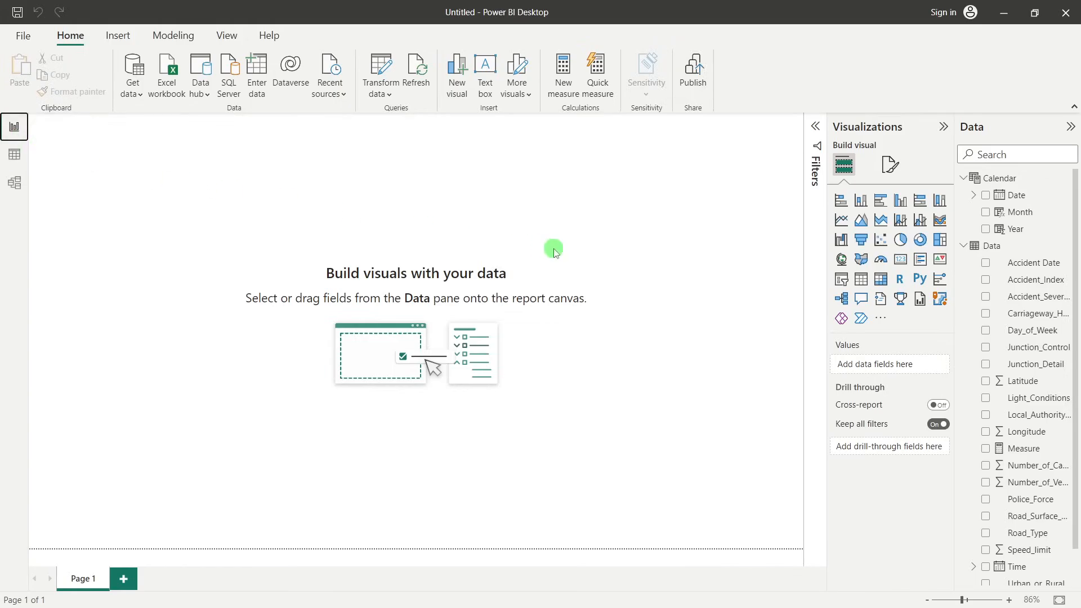
pyautogui.hotkey('alt', 'Tab')
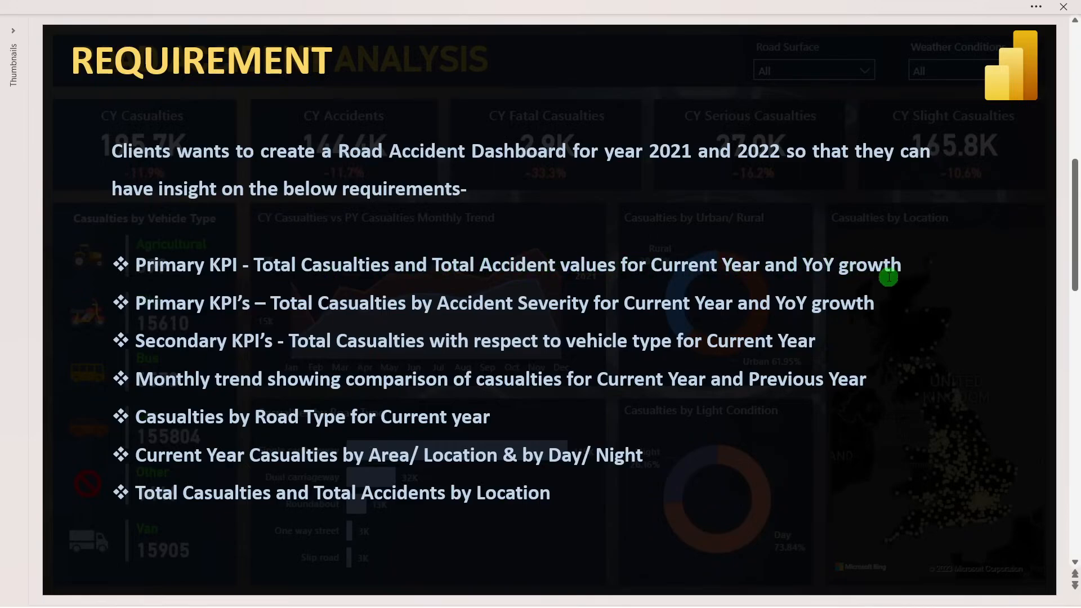
pyautogui.hotkey('alt', 'Tab')
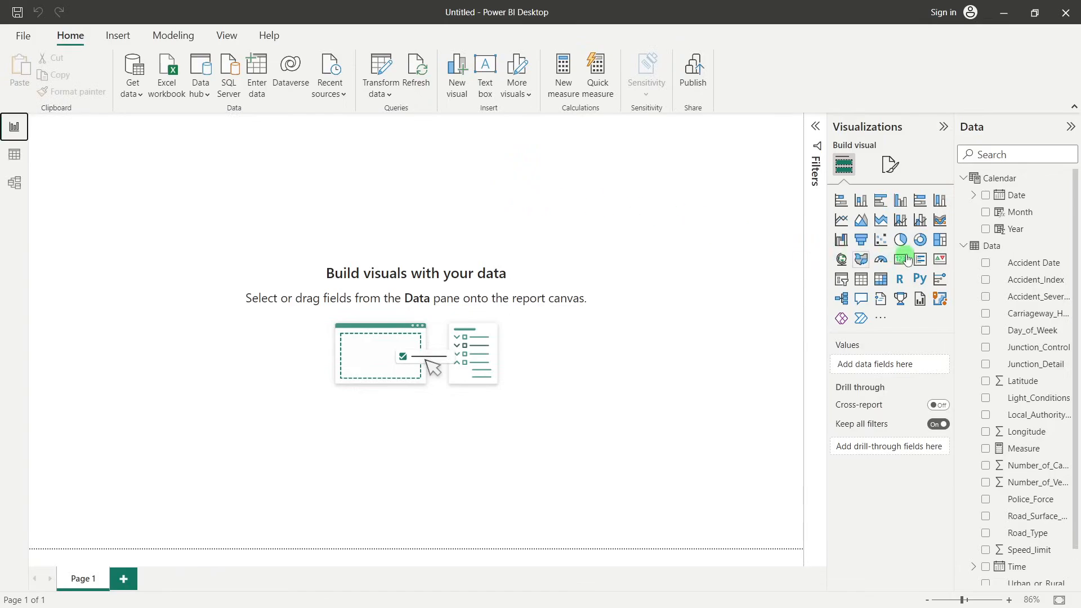
# Start a new measure in the Data table and name it CY Casualties
pyautogui.rightClick(993, 246)
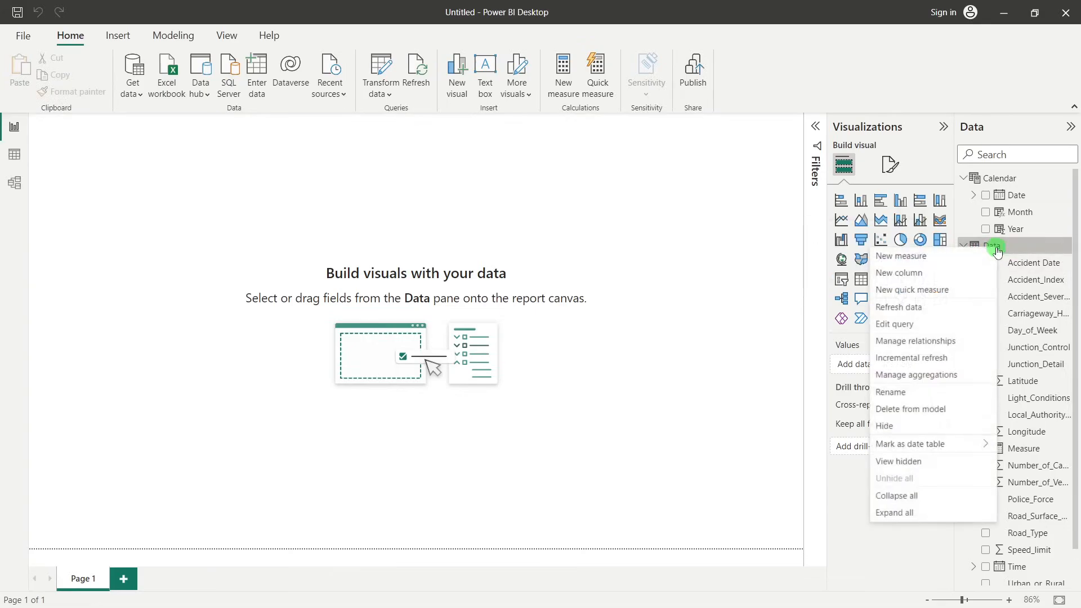
pyautogui.click(905, 257)
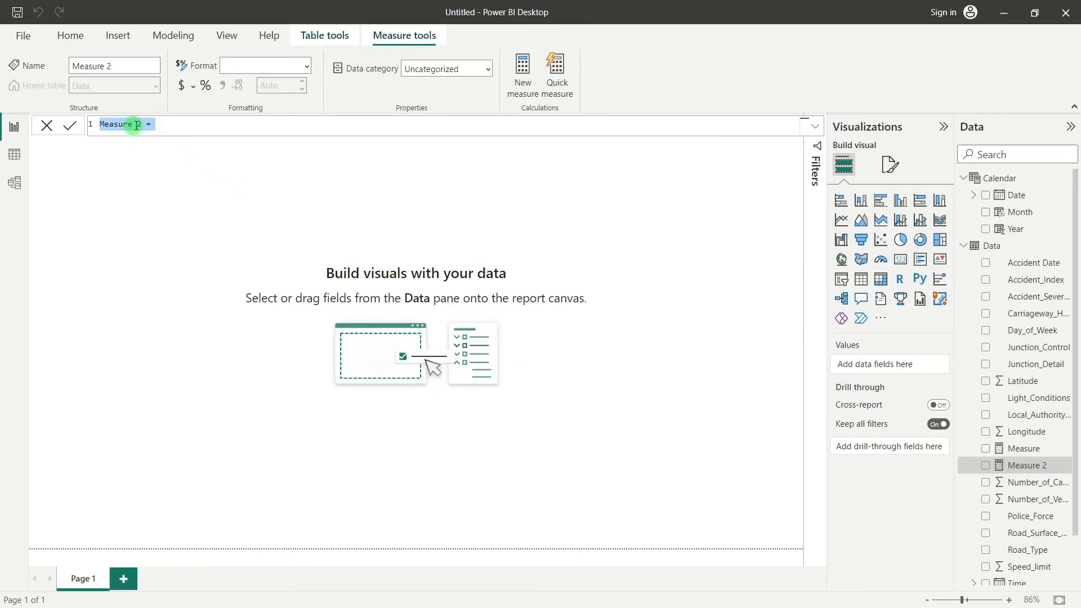
pyautogui.moveTo(144, 123); pyautogui.dragTo(100, 124)
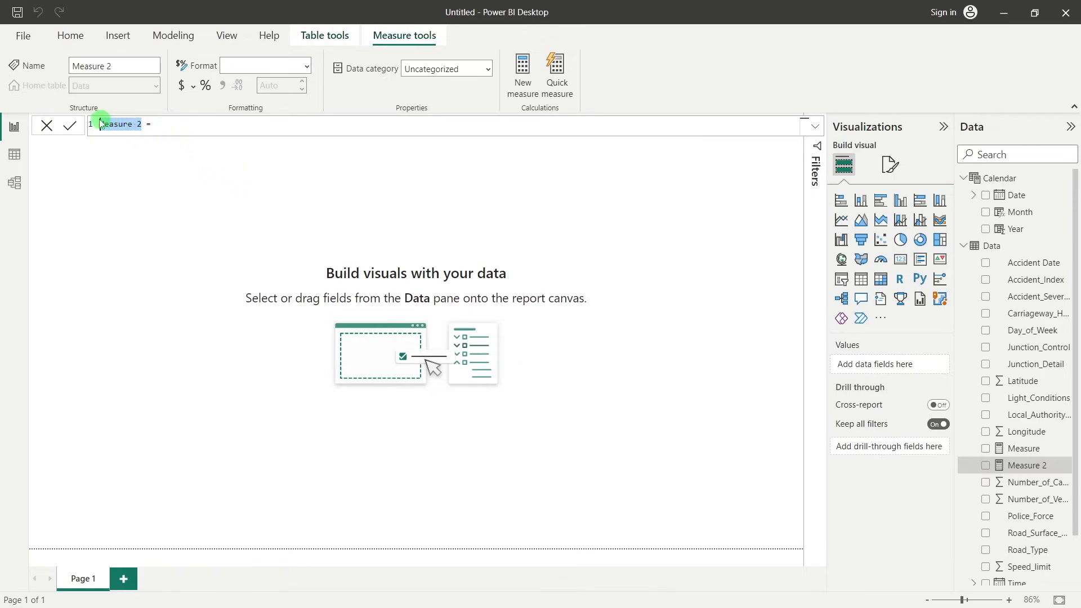
pyautogui.write('CY Casualties')
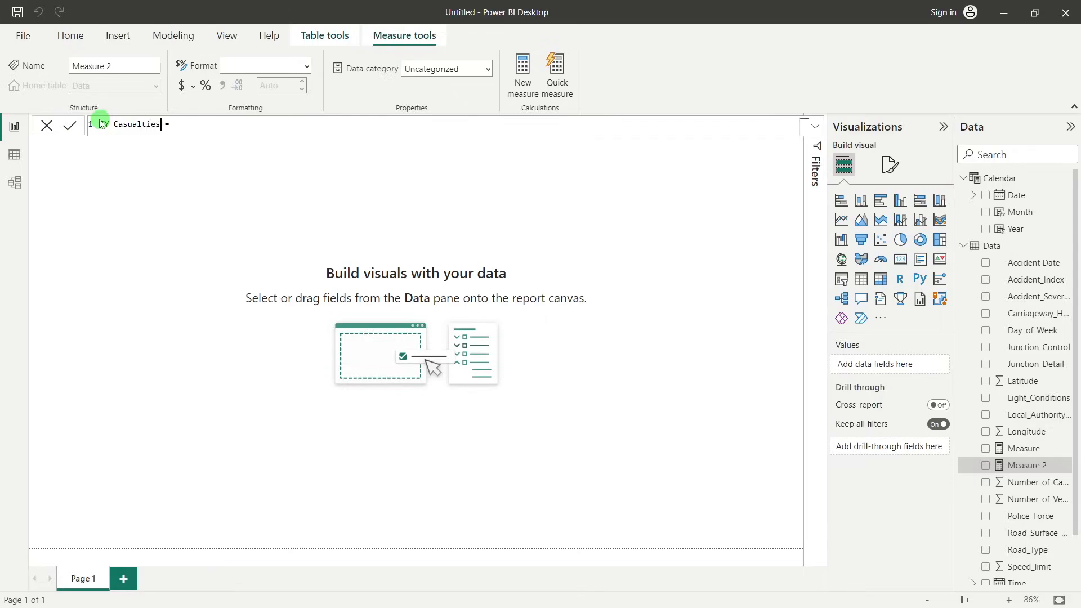
# Define the CY Casualties measure as TOTALYTD(SUM(Data[Number_of_Casualties]),'Calendar'[Date]) and commit it
pyautogui.click(187, 124)
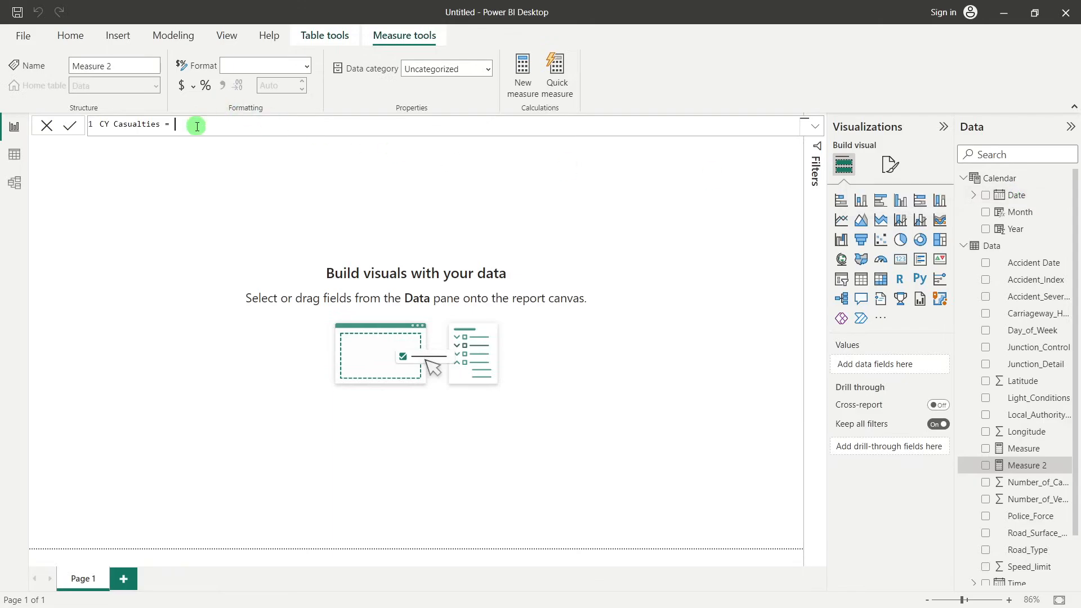
pyautogui.write('tot')
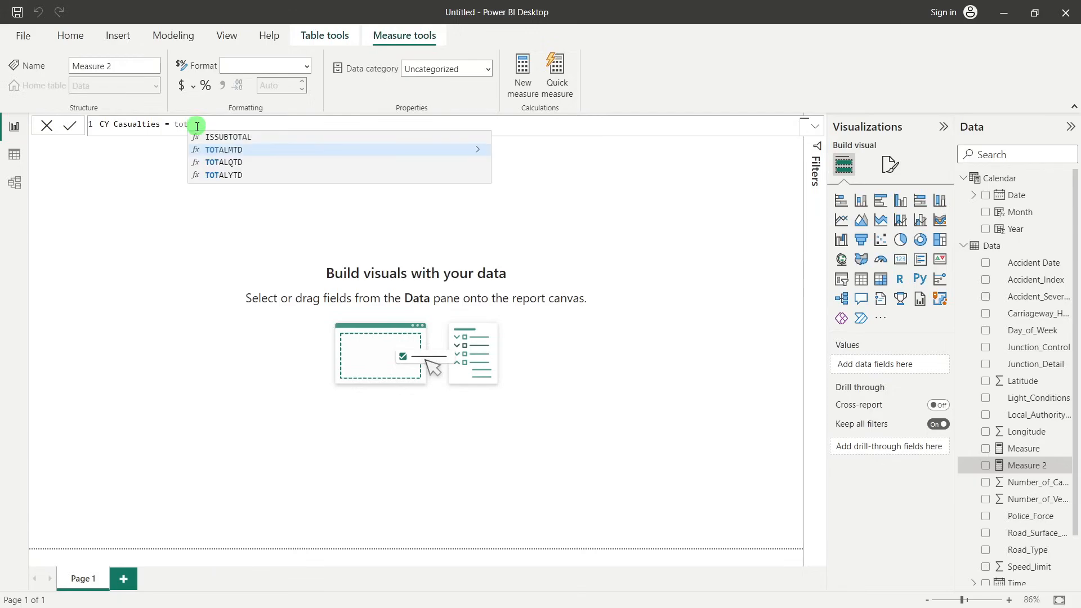
pyautogui.click(246, 176)
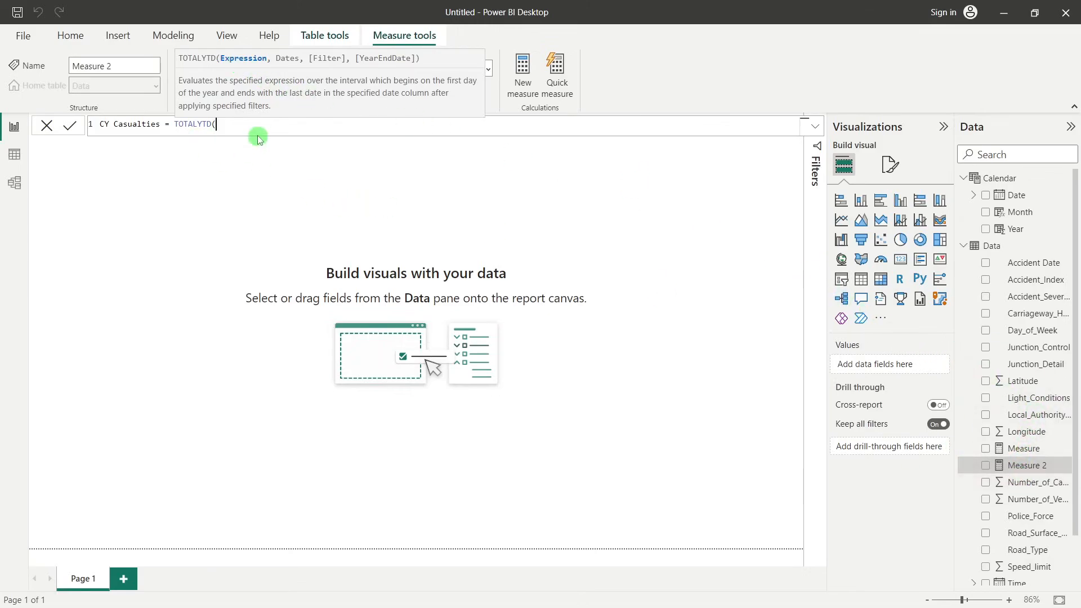
pyautogui.write('SUM(')
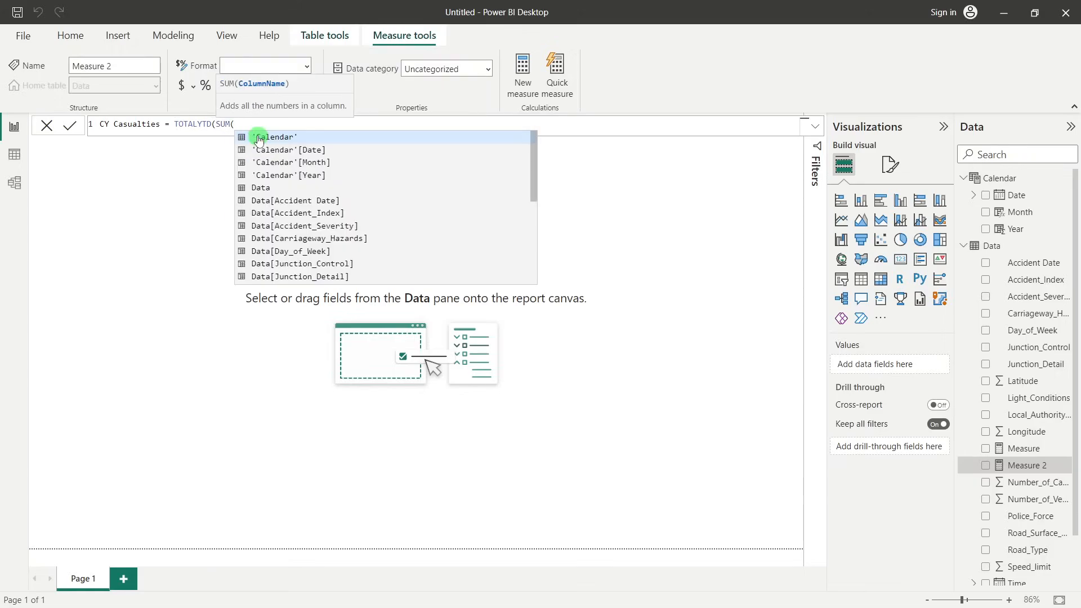
pyautogui.write('nu')
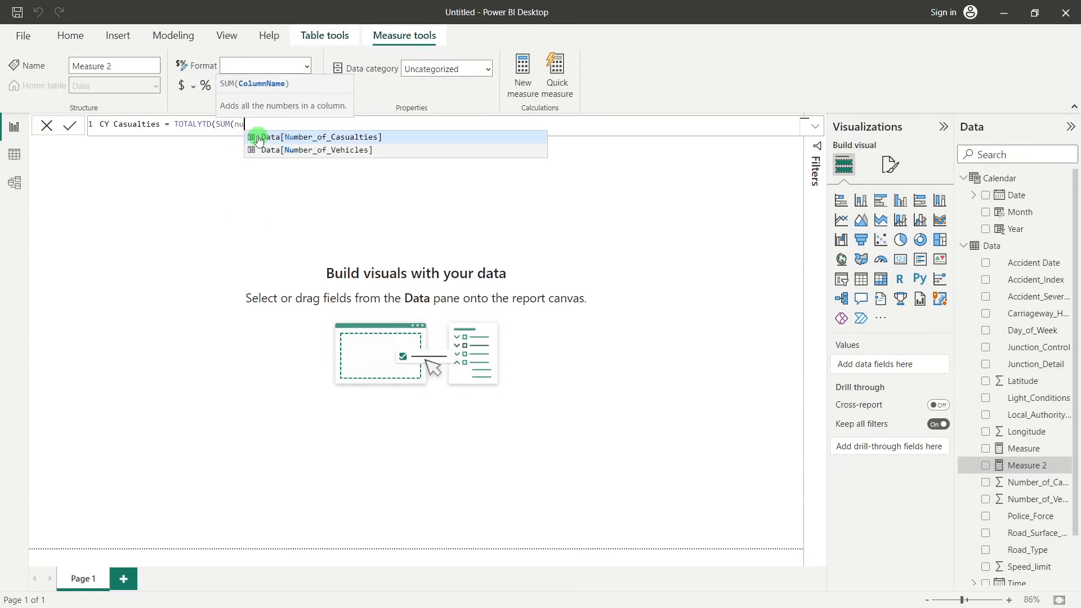
pyautogui.click(362, 138)
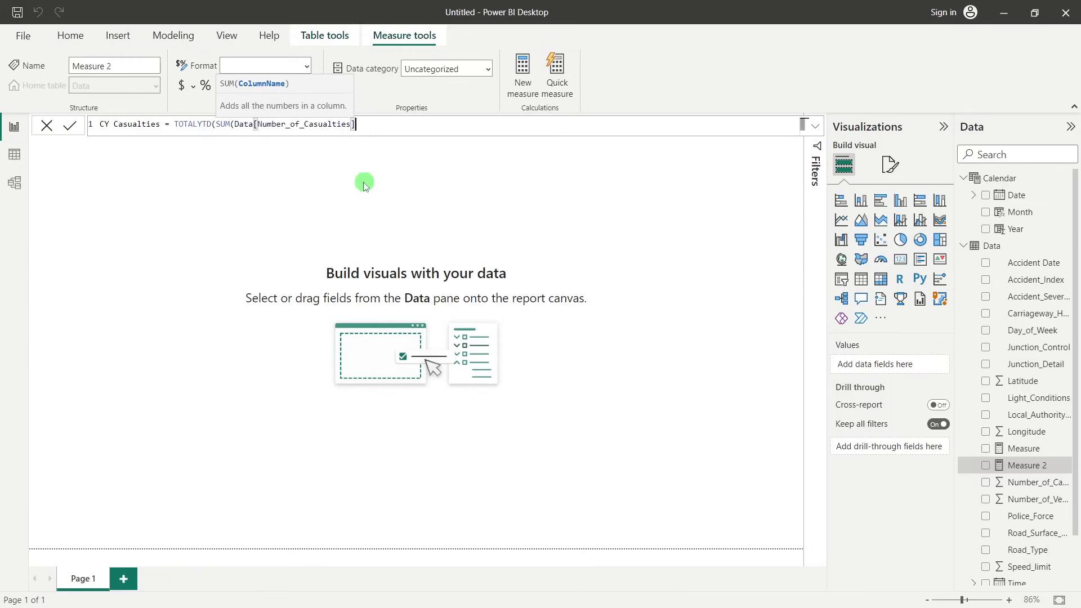
pyautogui.write('),')
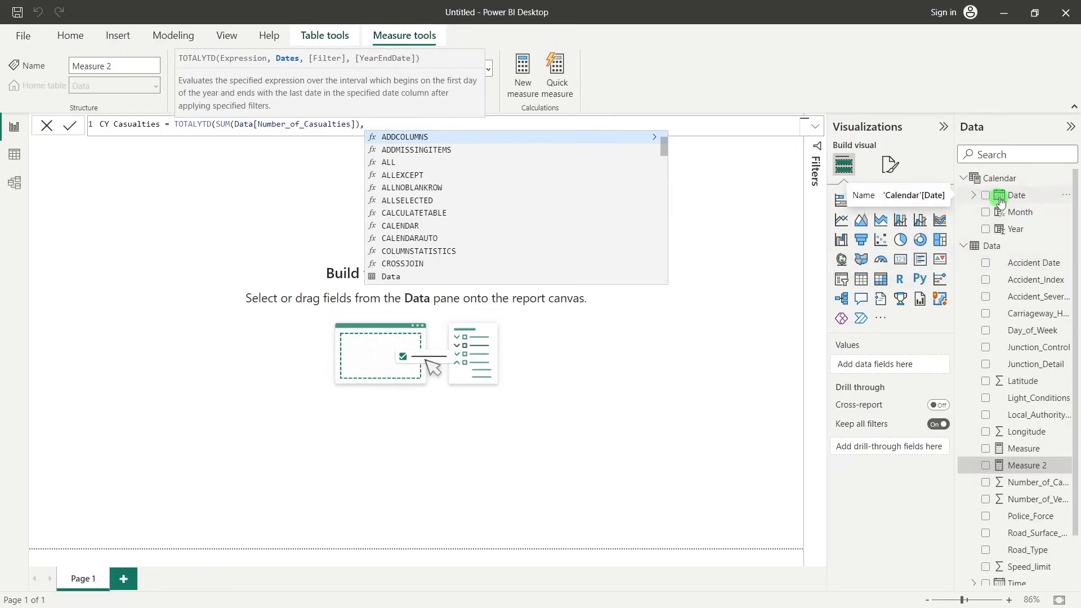
pyautogui.write('cale')
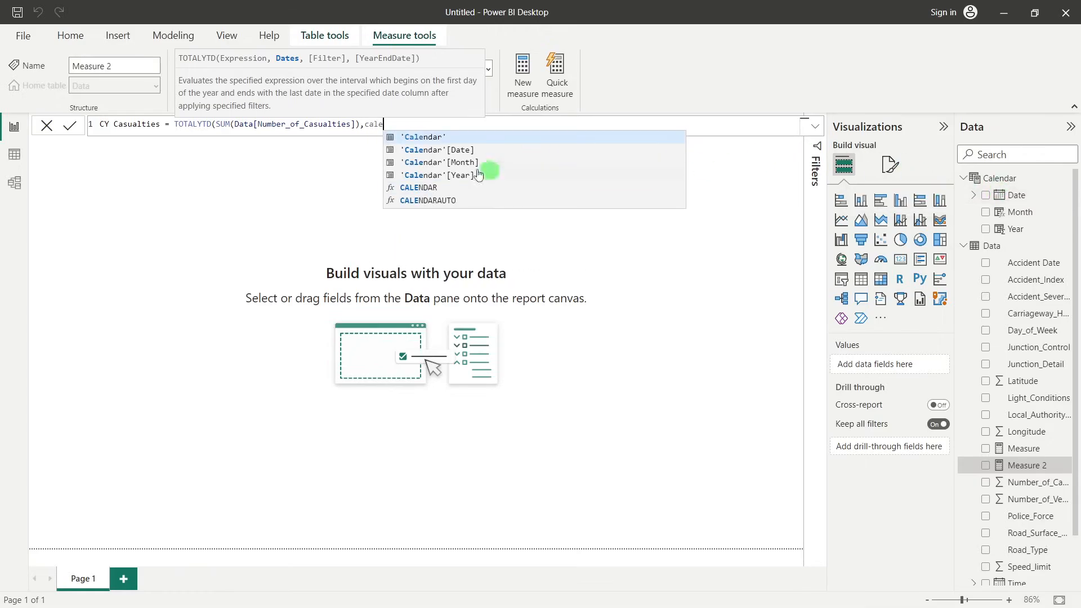
pyautogui.click(429, 150)
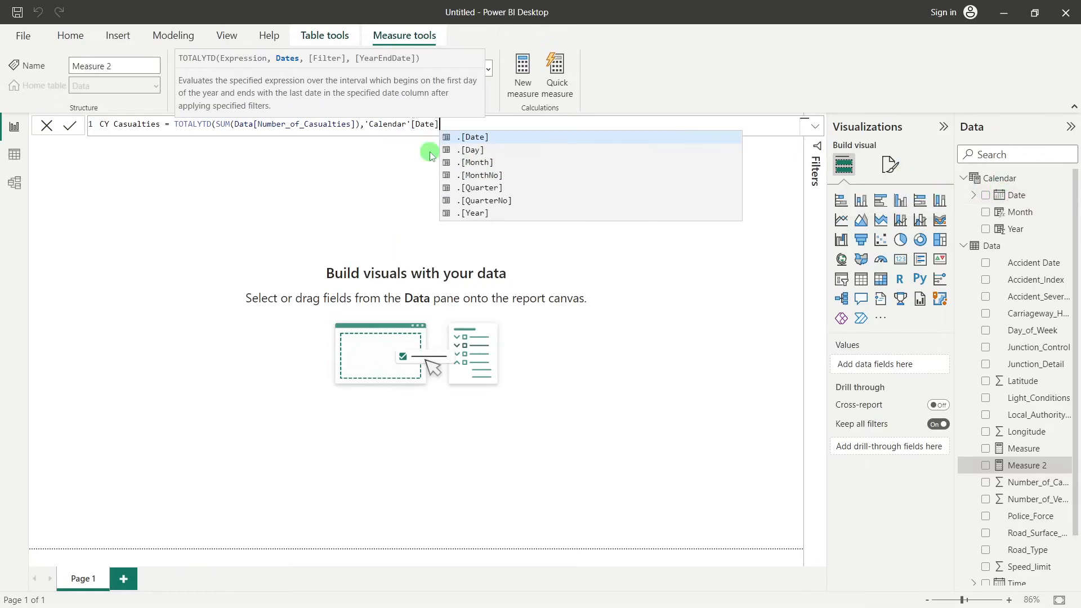
pyautogui.write(')')
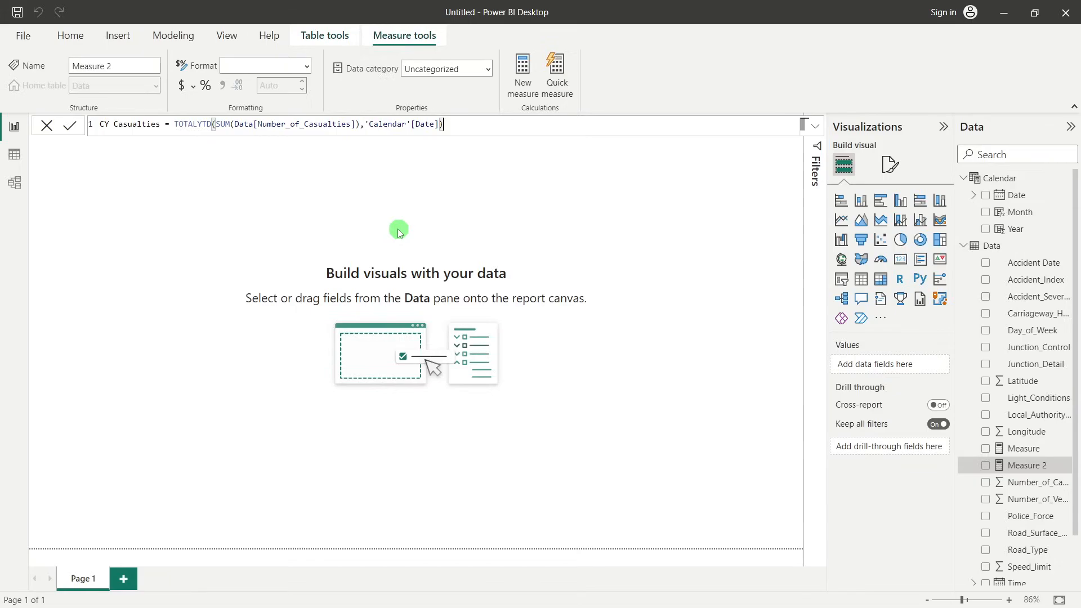
pyautogui.press('Return')
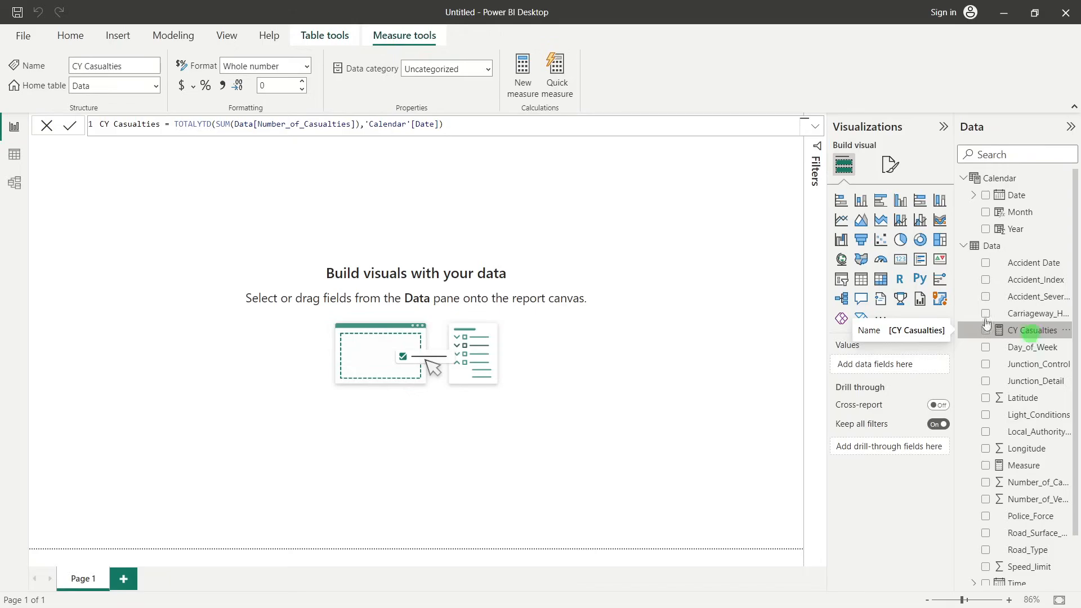
# Add an empty Card visual to Page 1 and move it toward the middle of the canvas
pyautogui.click(770, 214)
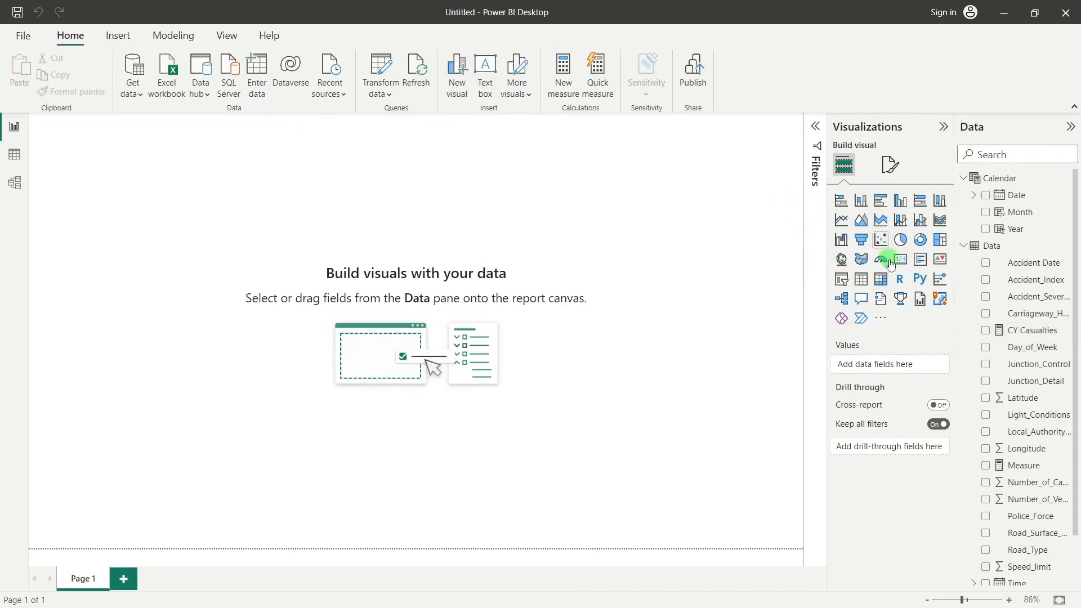
pyautogui.click(945, 127)
pyautogui.click(946, 131)
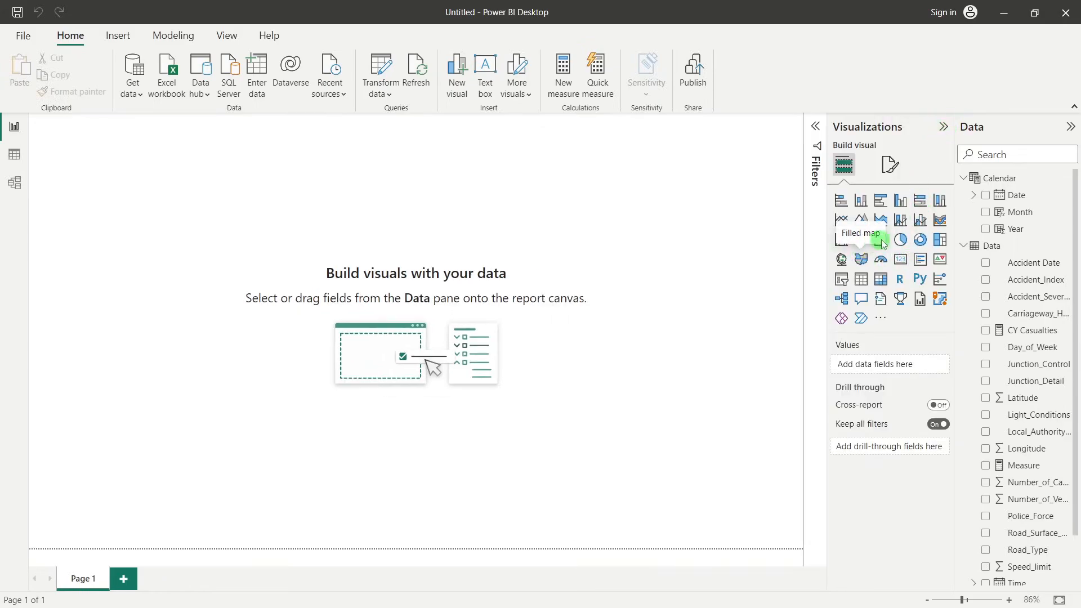
pyautogui.click(901, 260)
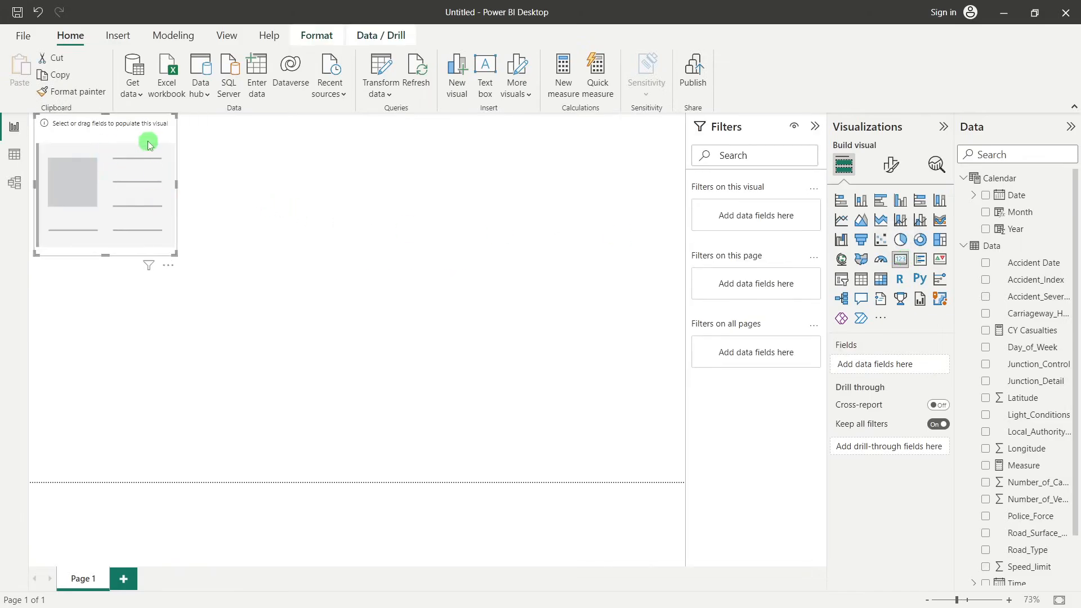
pyautogui.moveTo(150, 143); pyautogui.dragTo(369, 231)
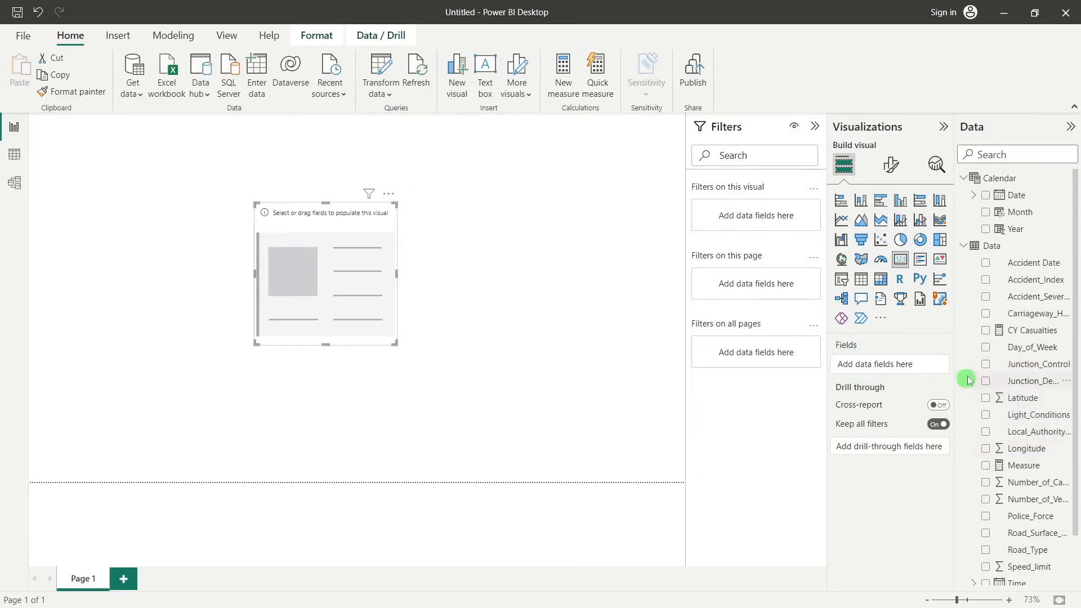
# Fill the empty Card visual with the CY Casualties measure from the Data table
pyautogui.scroll(-1, 1038, 408)
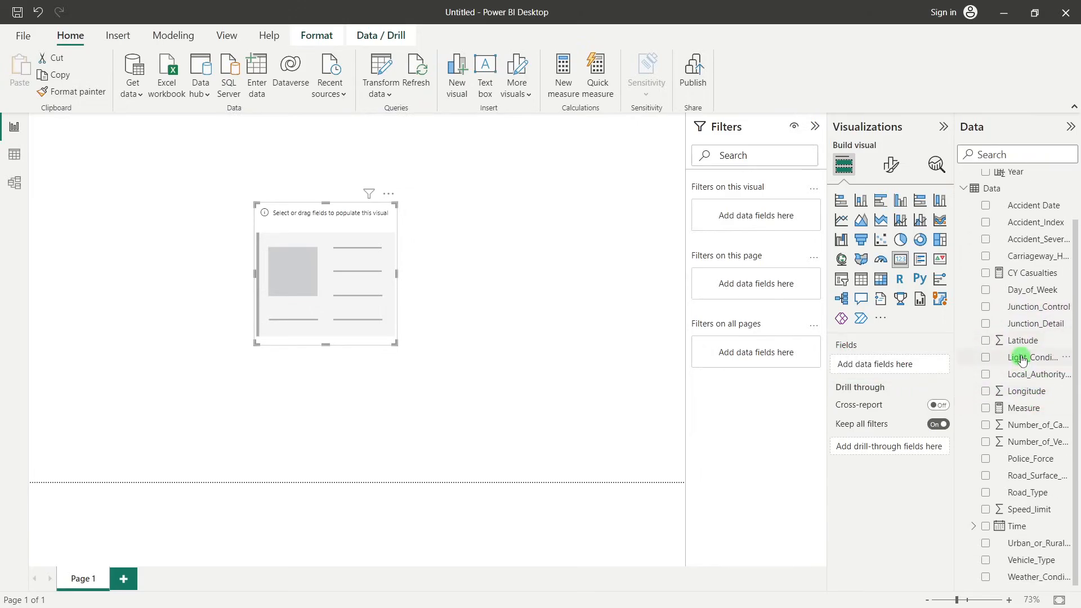
pyautogui.scroll(1, 1009, 349)
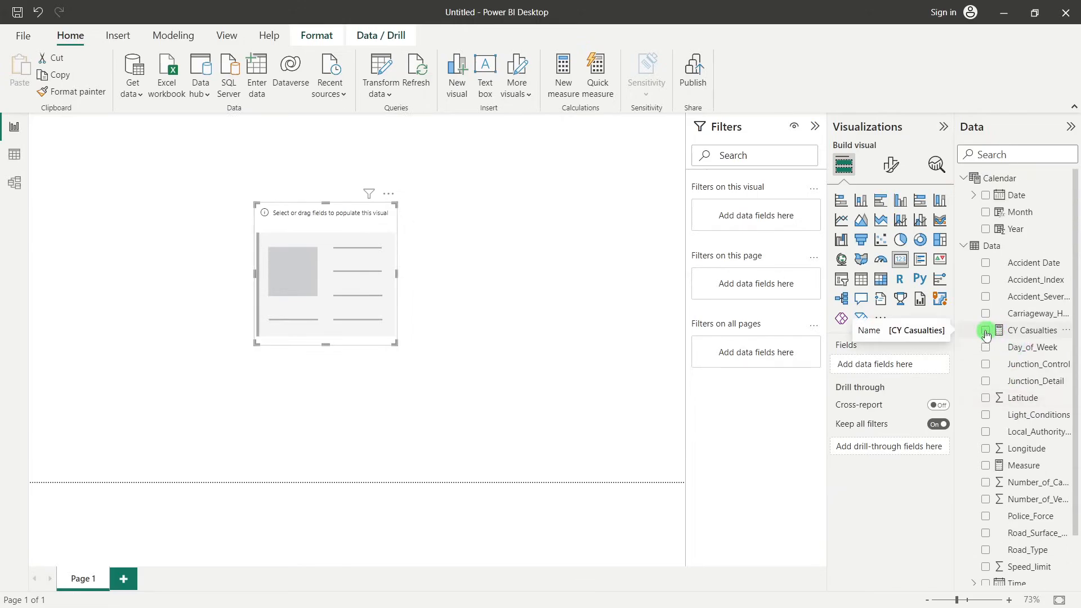
pyautogui.click(986, 331)
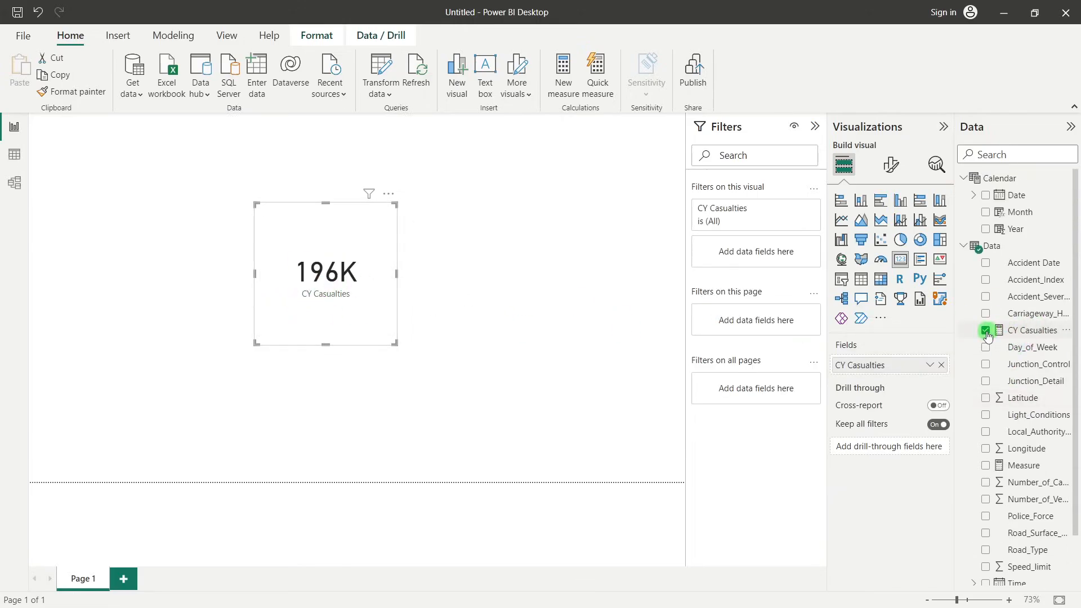
pyautogui.click(1031, 332)
pyautogui.moveTo(1033, 334); pyautogui.dragTo(898, 366)
pyautogui.moveTo(896, 367); pyautogui.dragTo(895, 366)
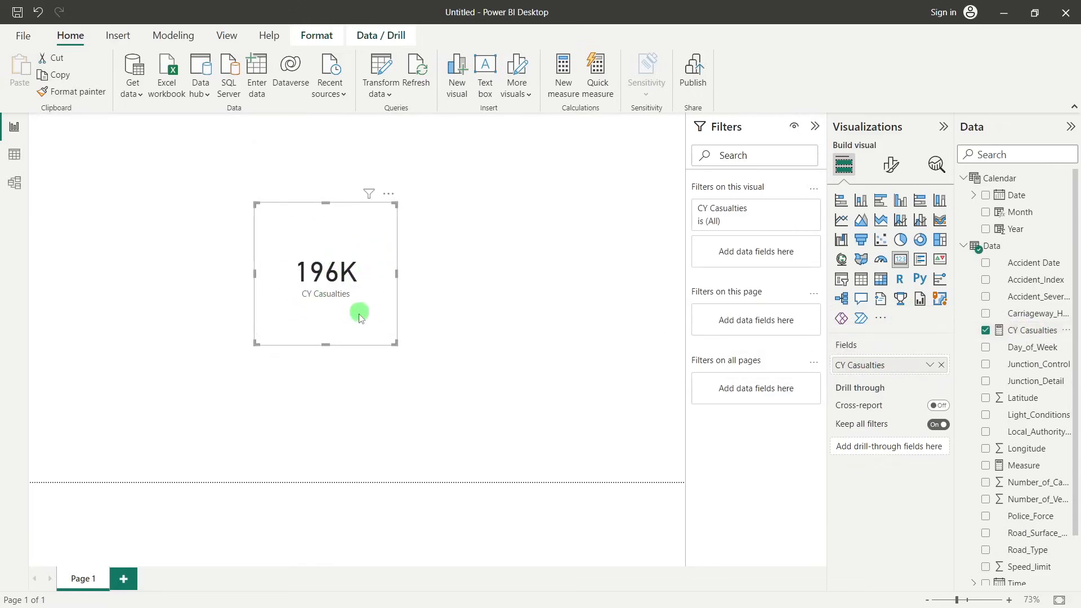
# Reduce the height of the CY Casualties card to less than half, keeping its upper edge in place, and deselect it
pyautogui.click(327, 351)
pyautogui.click(338, 283)
pyautogui.moveTo(322, 342); pyautogui.dragTo(337, 263)
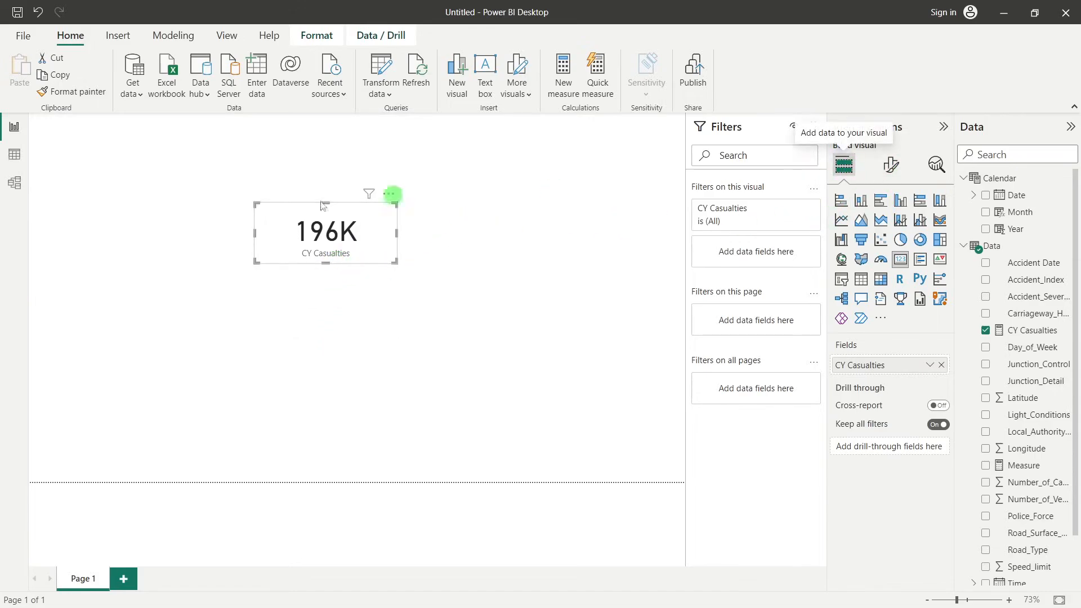
pyautogui.click(604, 376)
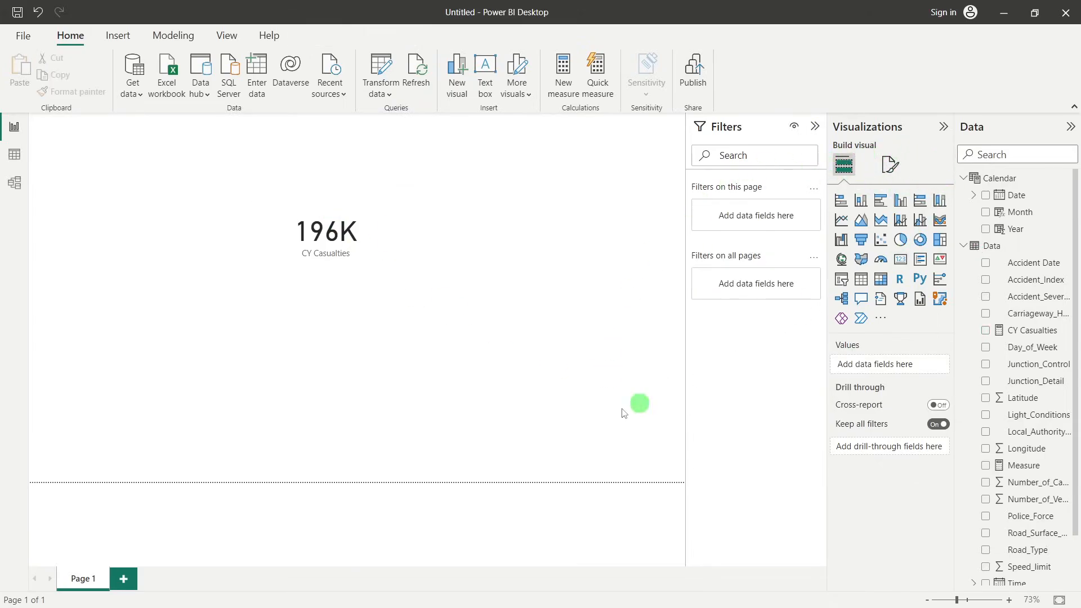
# Format the CY Casualties card's callout value with Auto display units and 1 decimal place
pyautogui.click(321, 227)
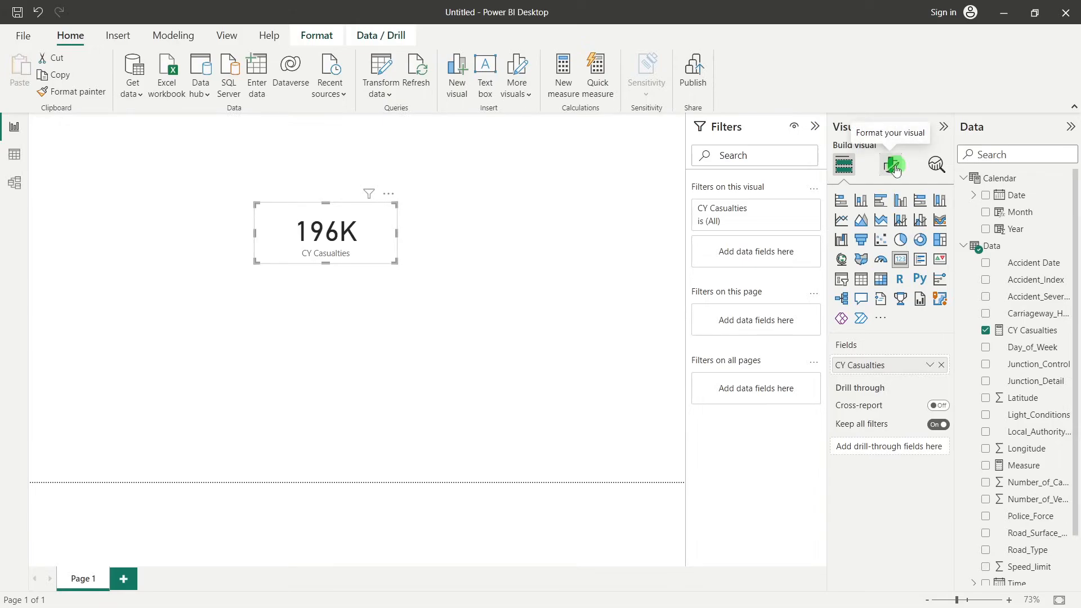
pyautogui.click(894, 166)
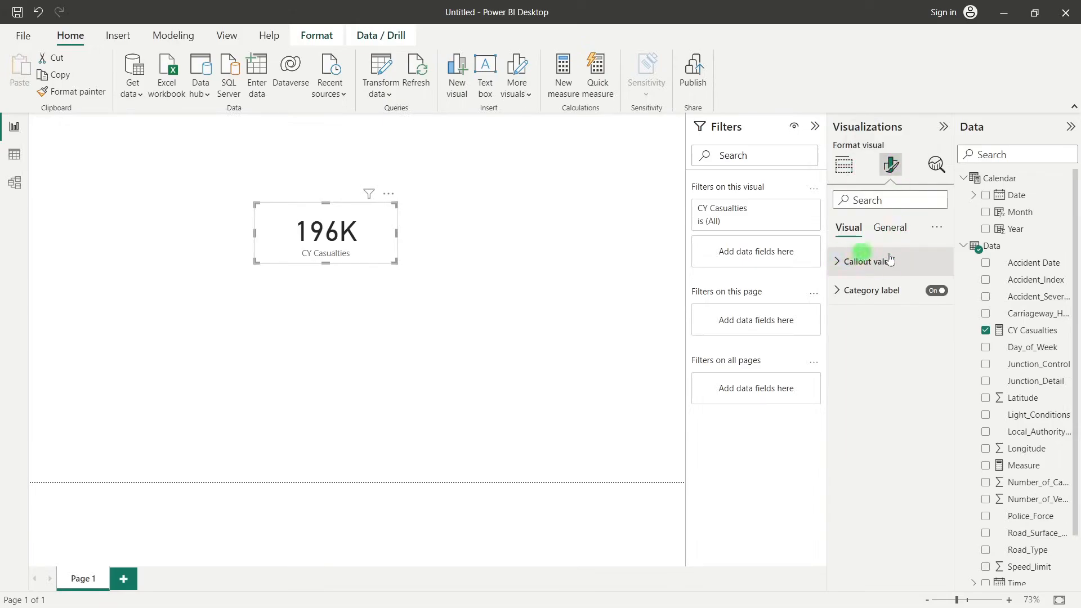
pyautogui.click(872, 271)
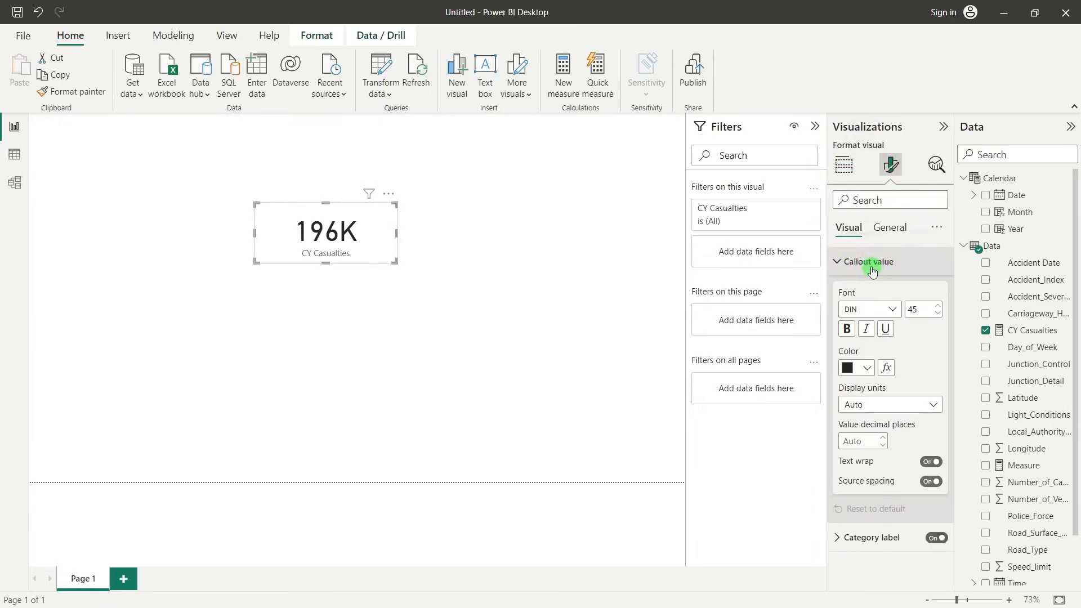
pyautogui.click(877, 404)
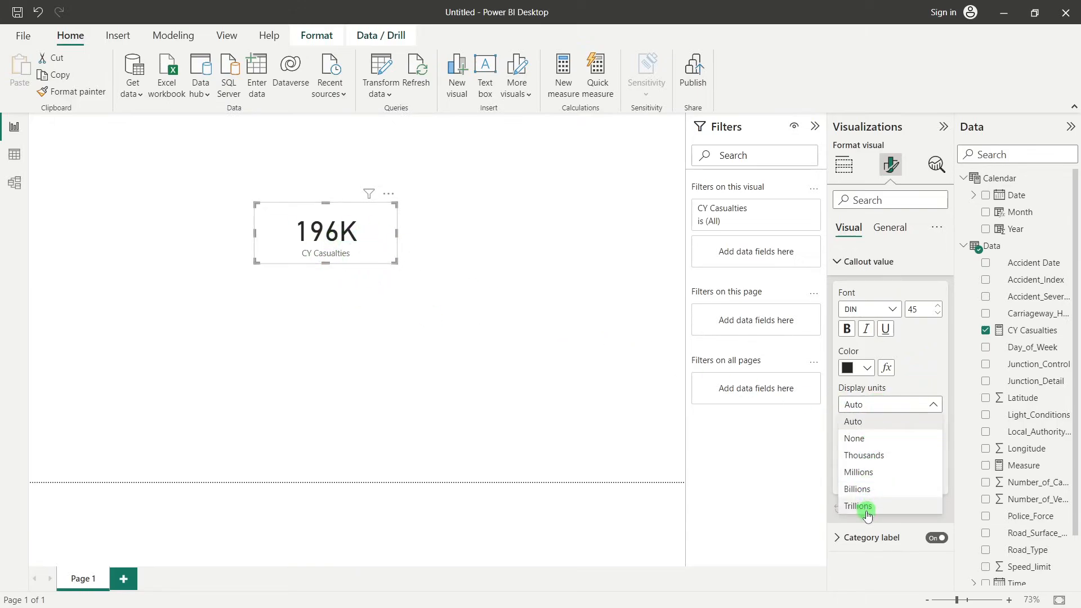
pyautogui.click(869, 406)
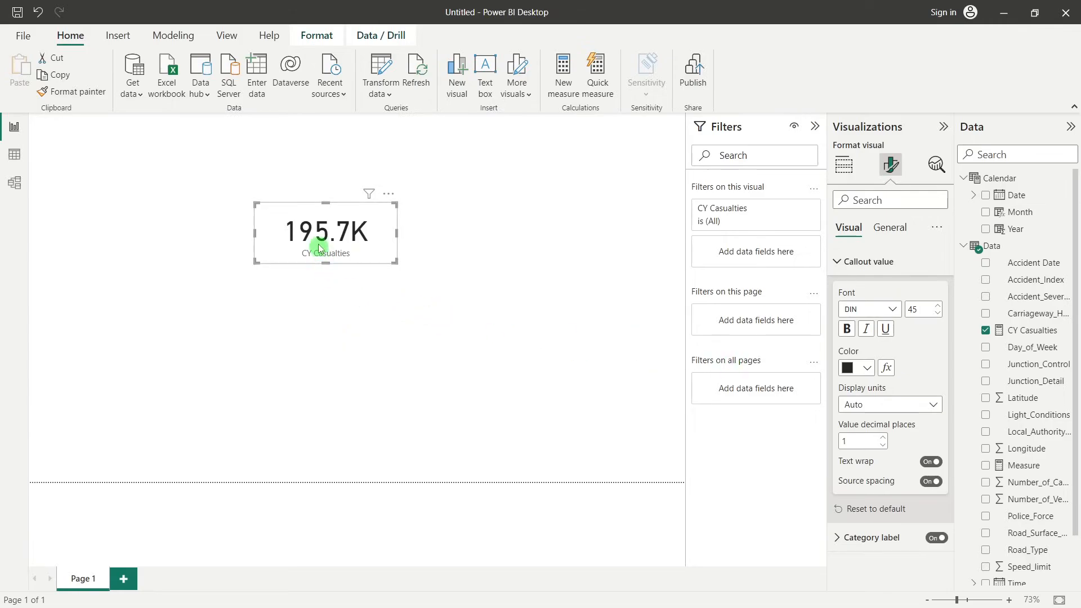
# Check the sum of Number_of_Casualties in a temporary second Card visual below the first, and delete that card
pyautogui.click(368, 317)
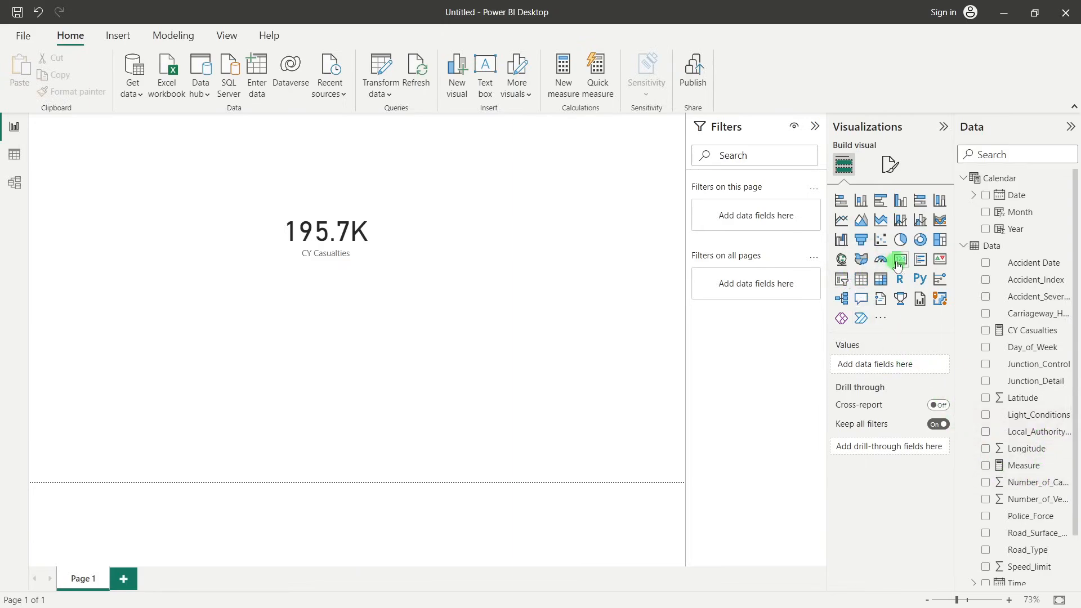
pyautogui.moveTo(899, 258); pyautogui.dragTo(545, 321)
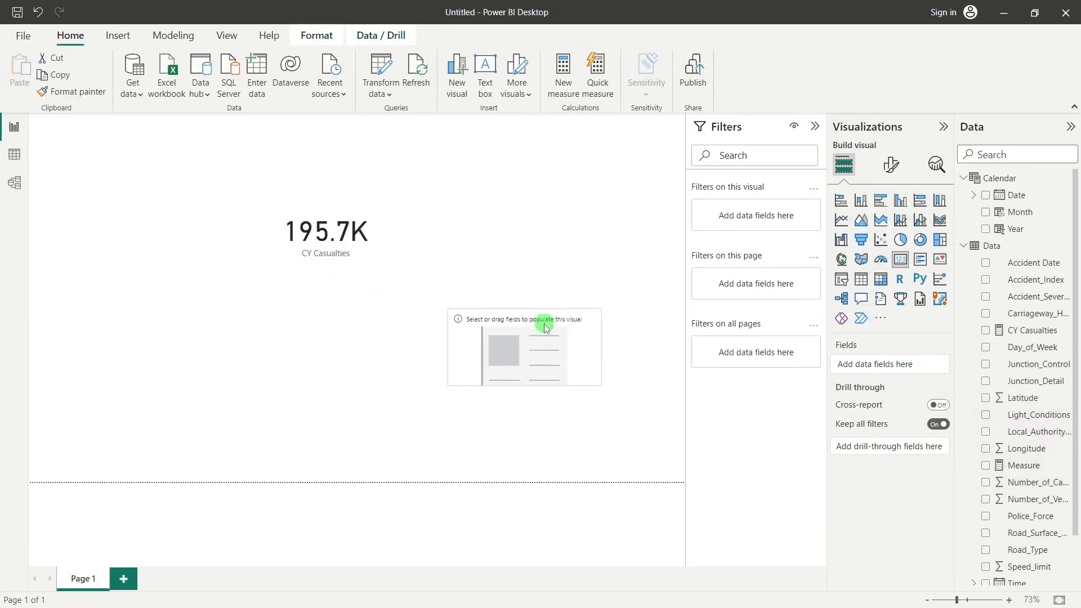
pyautogui.moveTo(1040, 486); pyautogui.dragTo(895, 369)
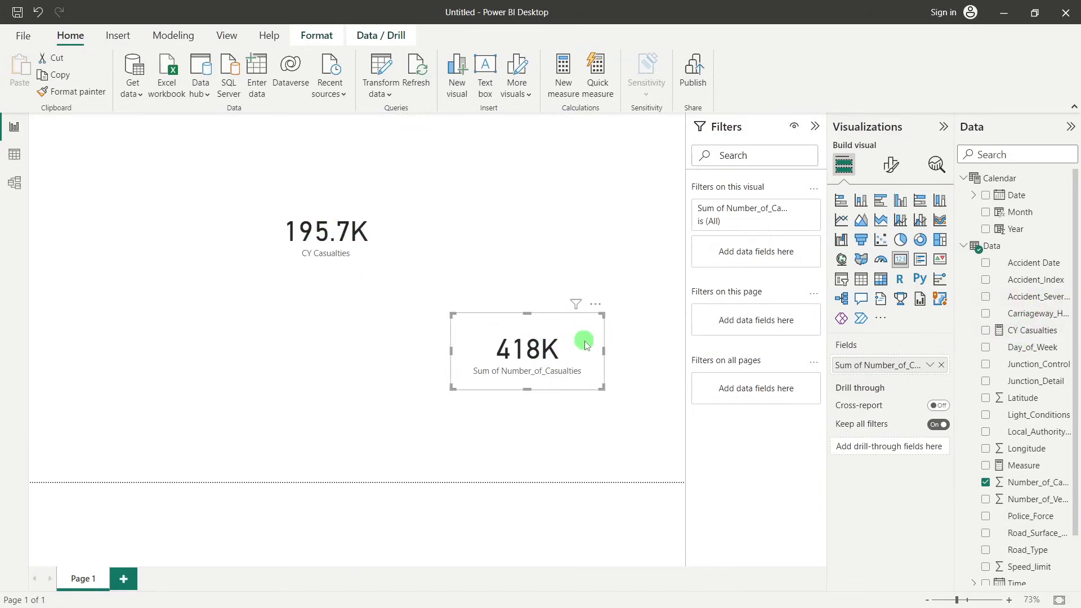
pyautogui.press('Delete')
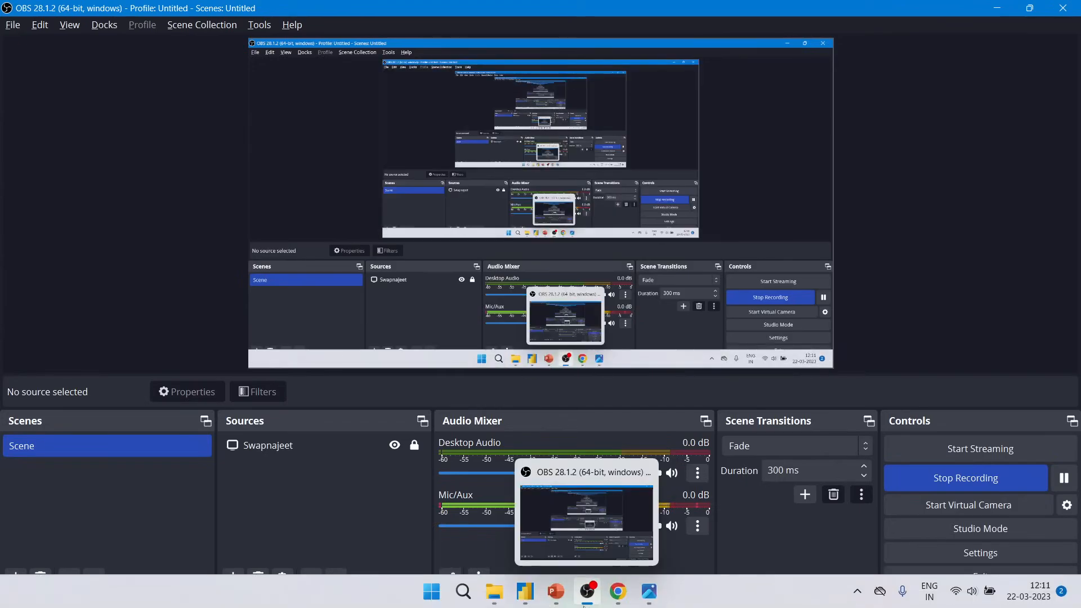
# Switch to the finished Road Power BI report and enlarge its Final Dashboard view to examine the KPI card layout
pyautogui.moveTo(556, 592)
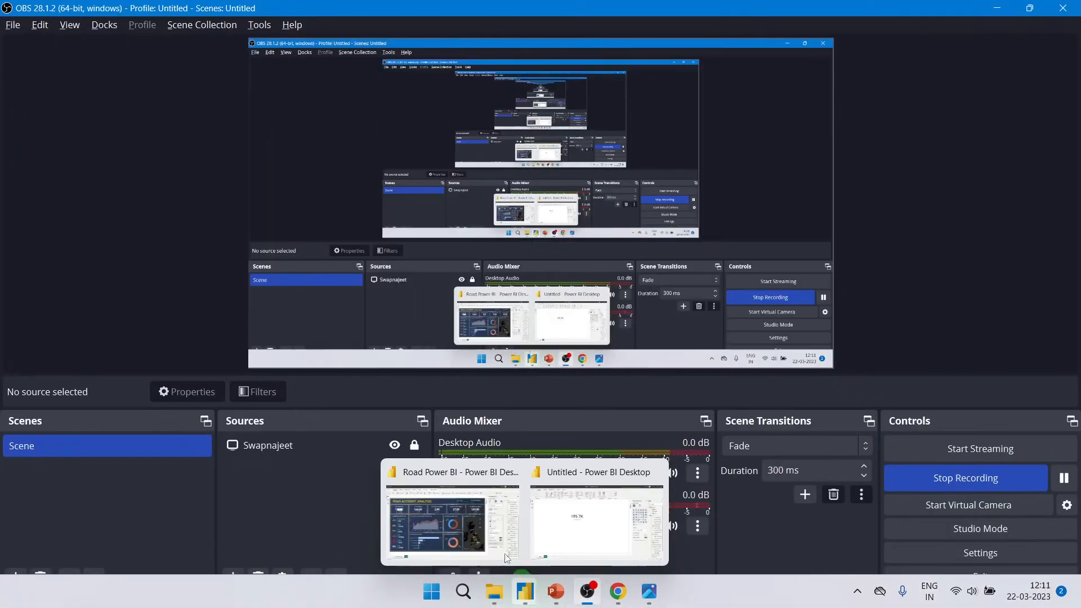
pyautogui.click(506, 557)
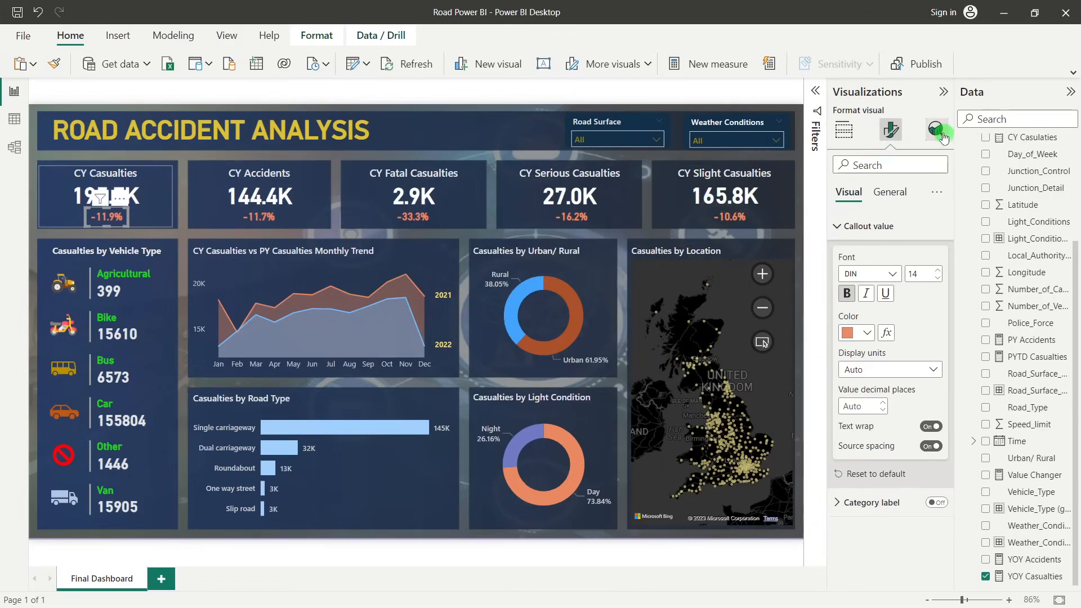
pyautogui.click(947, 96)
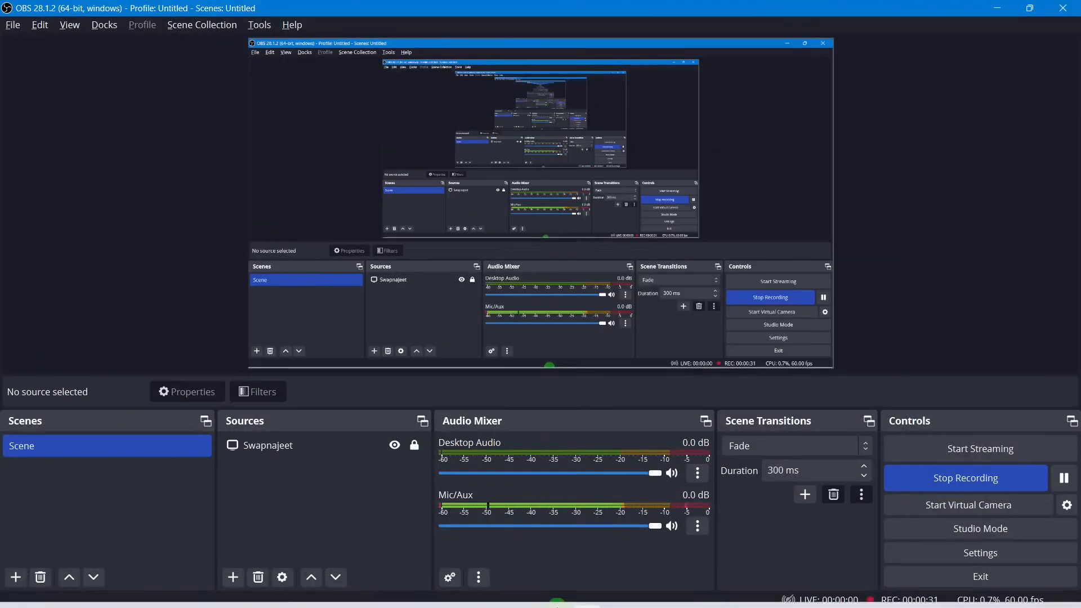
pyautogui.moveTo(556, 592)
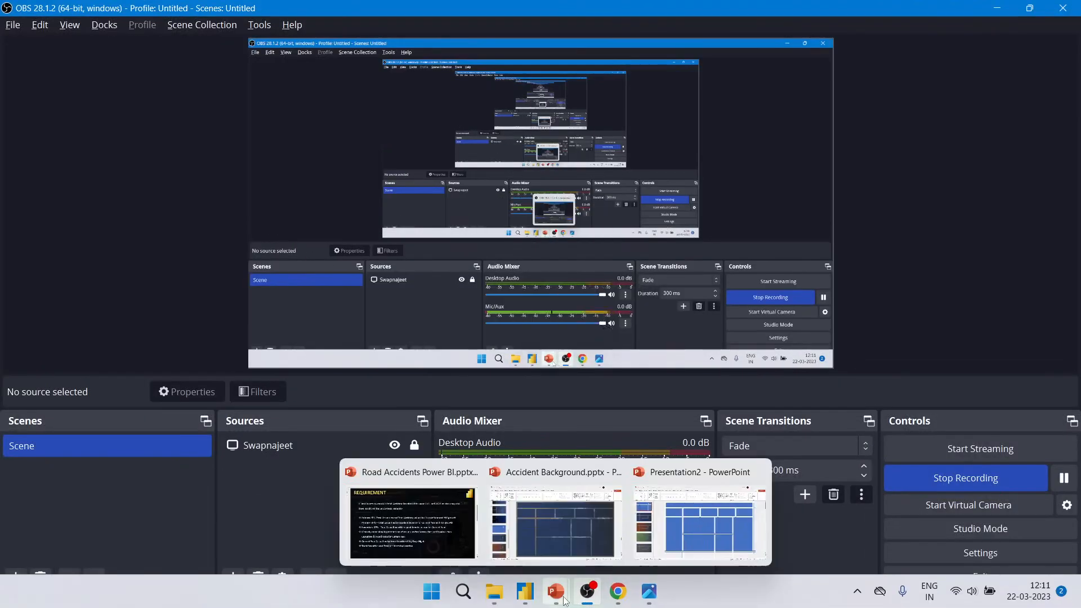
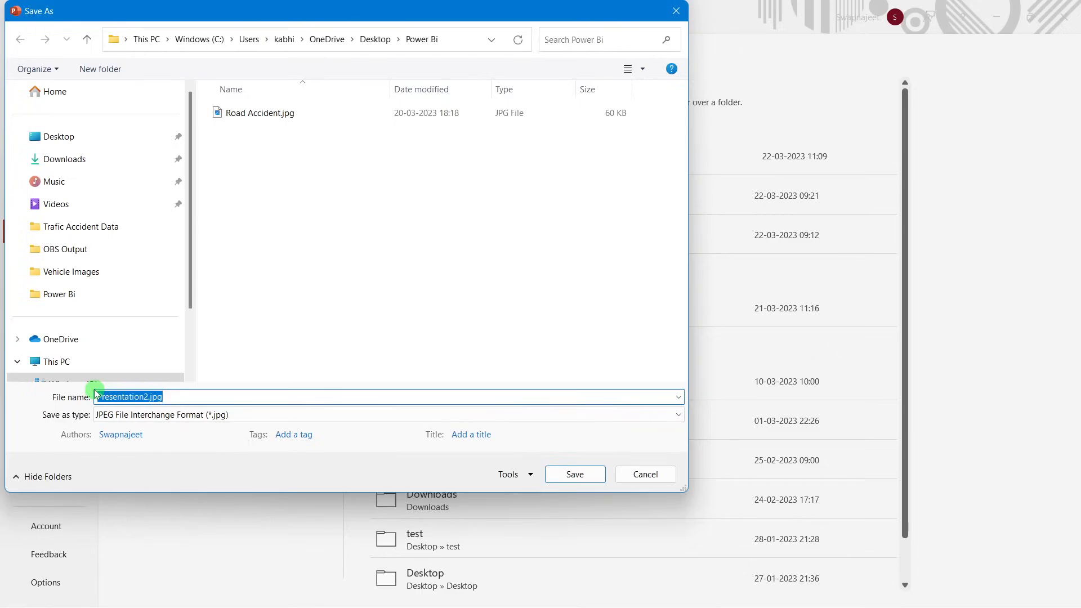
# Export only the current blue layout slide to the Power Bi folder as a JPEG image named Background for RA
pyautogui.write('Background for RA')
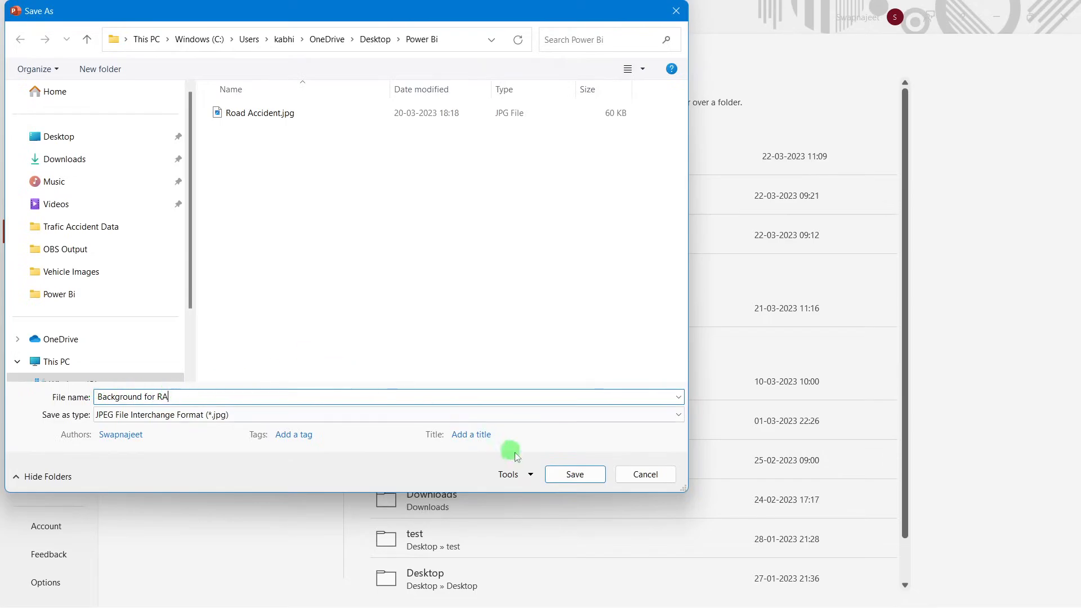
pyautogui.click(564, 480)
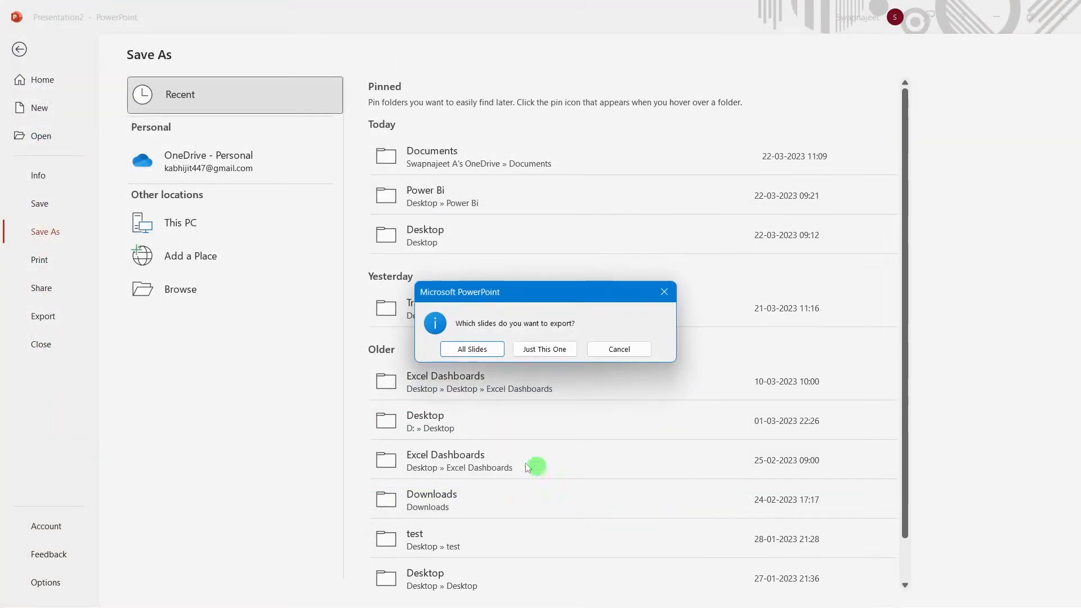
pyautogui.click(545, 349)
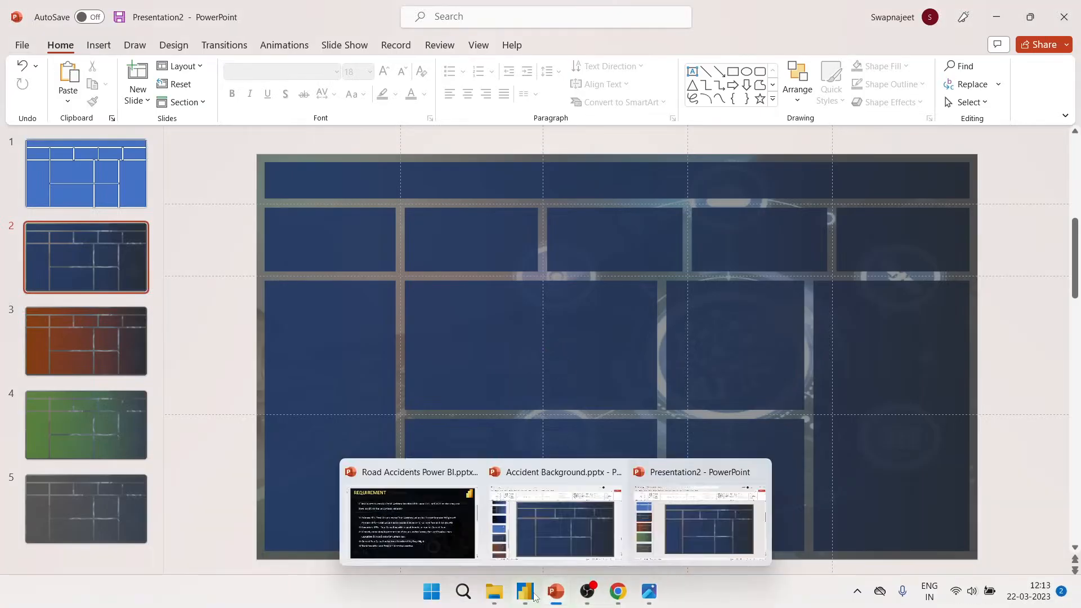
# Switch to the untitled report in Power BI Desktop and open the page's canvas background settings
pyautogui.click(568, 540)
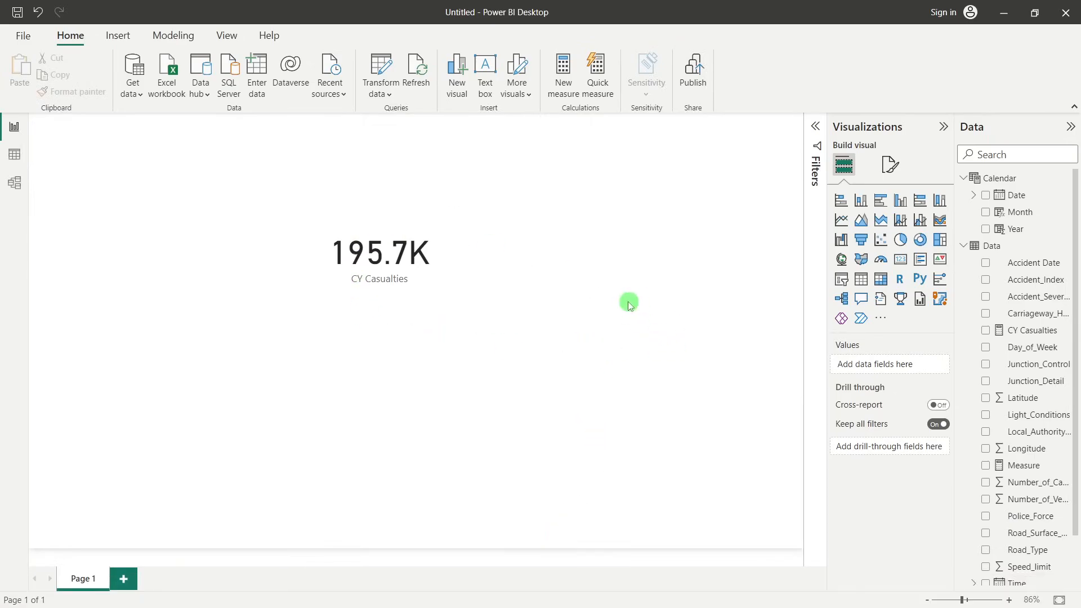
pyautogui.click(890, 169)
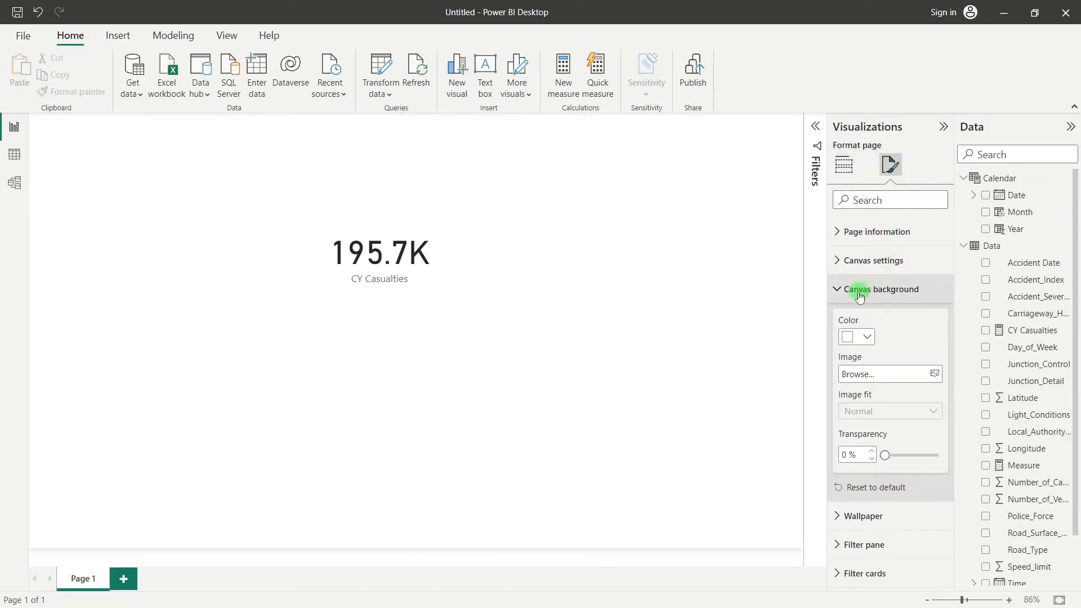
pyautogui.click(859, 295)
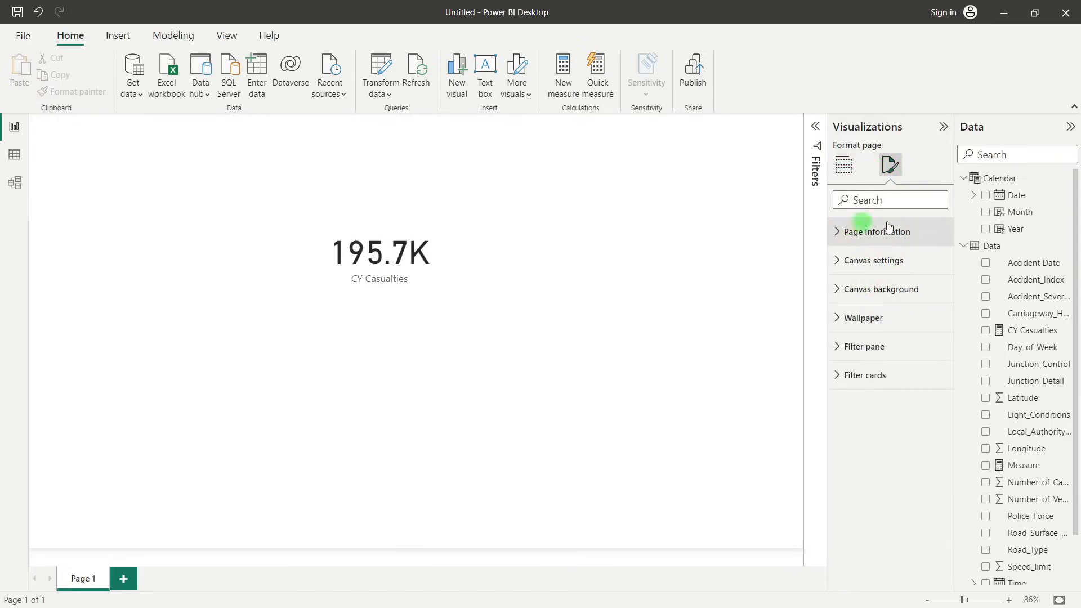
pyautogui.click(863, 295)
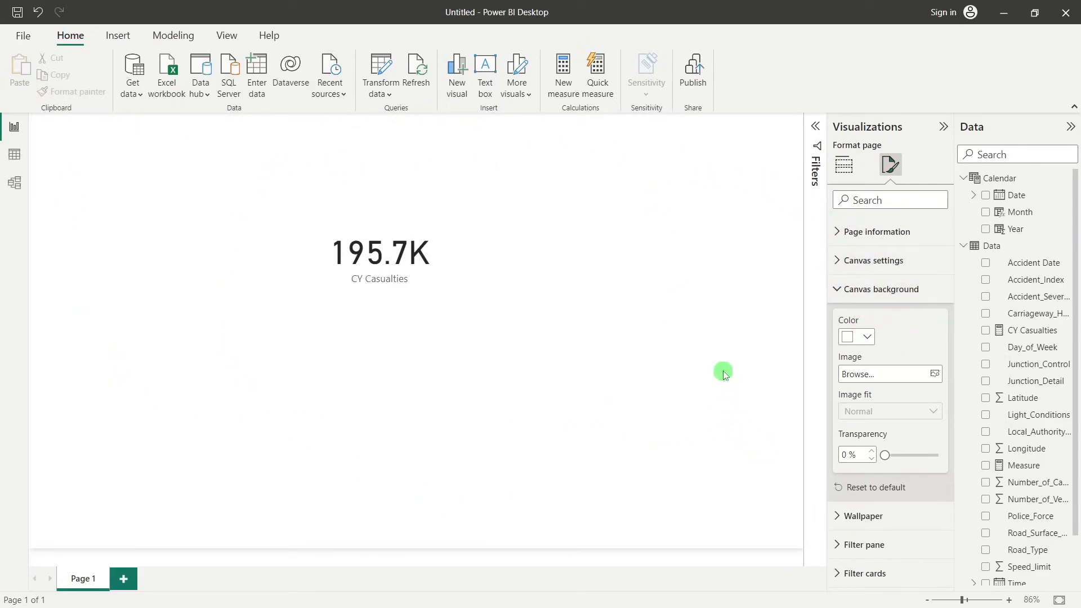
# Try black as the canvas background color and restore it to white
pyautogui.click(867, 336)
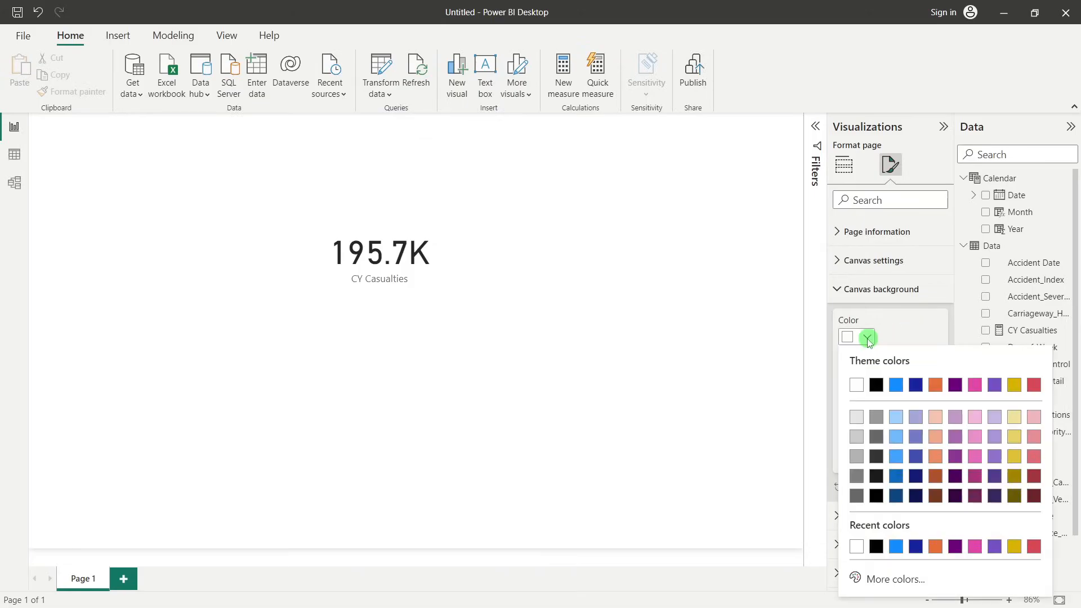
pyautogui.click(877, 386)
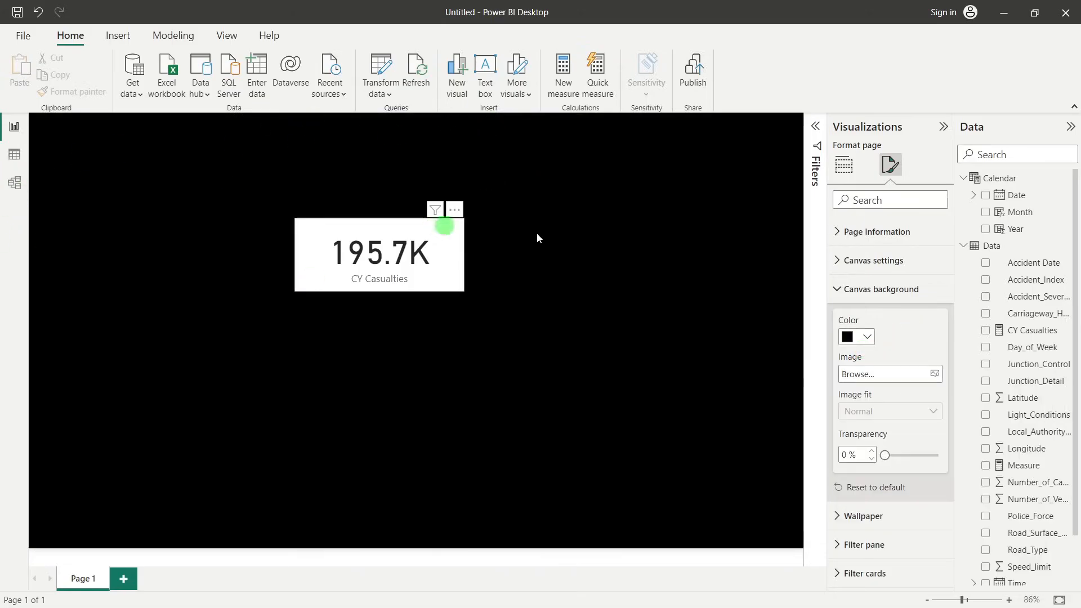
pyautogui.click(867, 337)
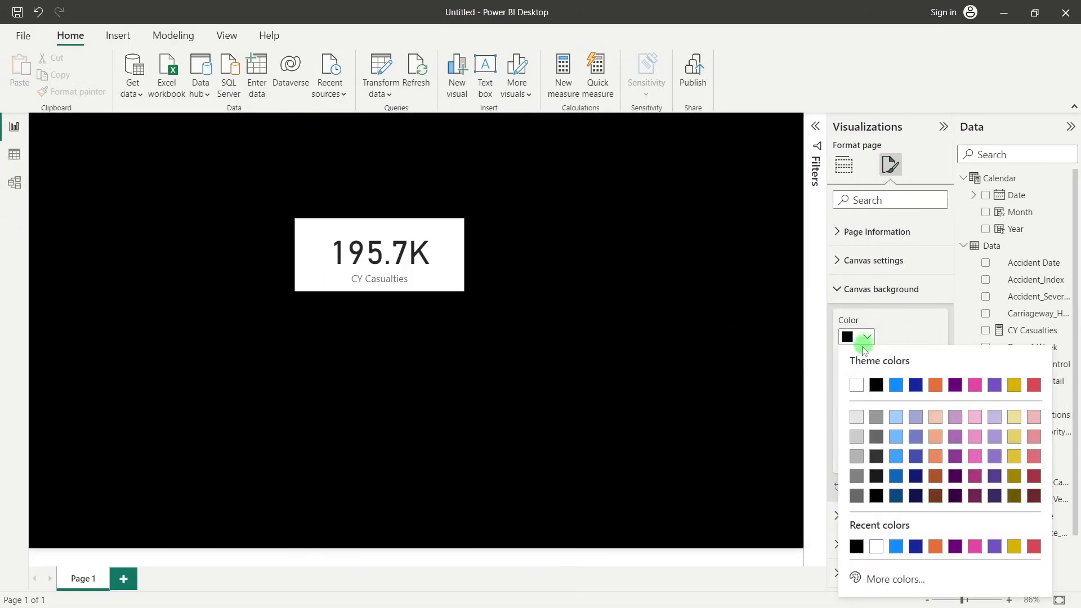
pyautogui.click(856, 385)
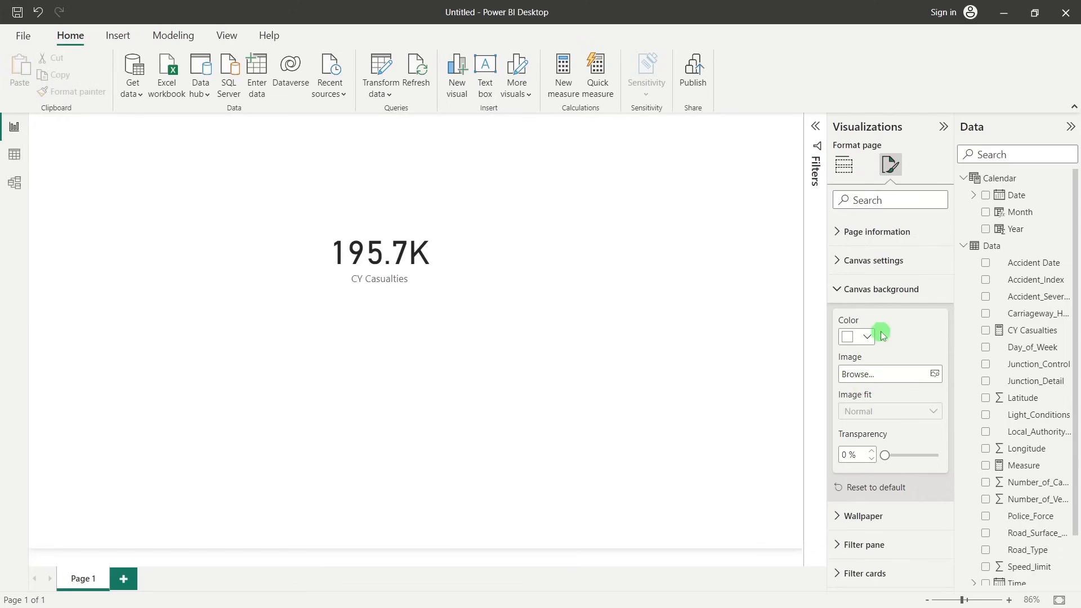
# Set Background for RA.jpg from the Power Bi folder as the canvas background image
pyautogui.click(934, 375)
pyautogui.scroll(-1, 238, 205)
pyautogui.scroll(1, 238, 204)
pyautogui.scroll(-1, 186, 236)
pyautogui.scroll(1, 201, 240)
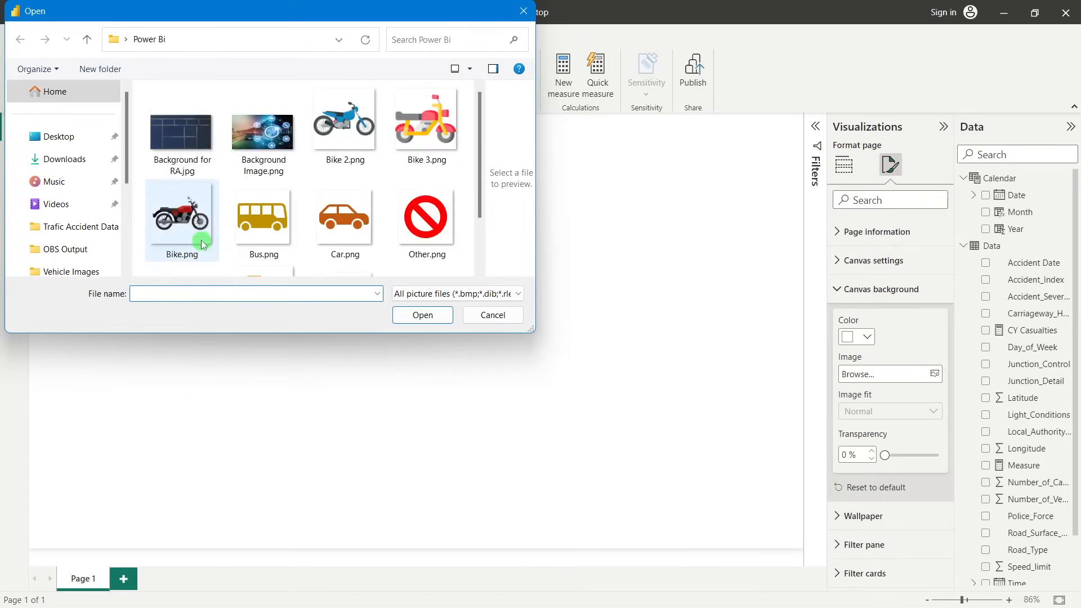
pyautogui.click(181, 159)
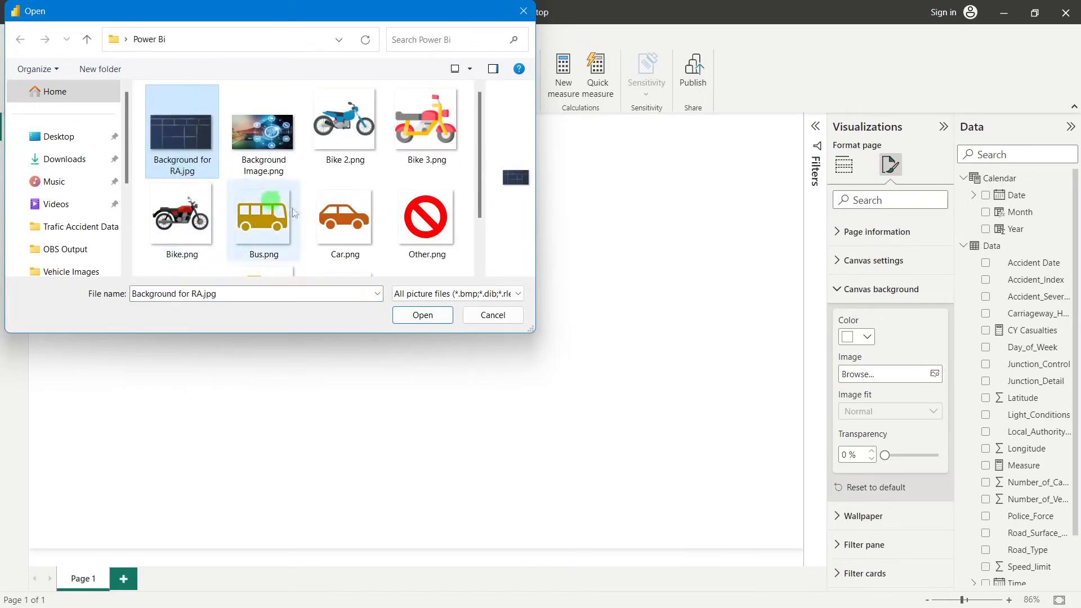
pyautogui.click(423, 315)
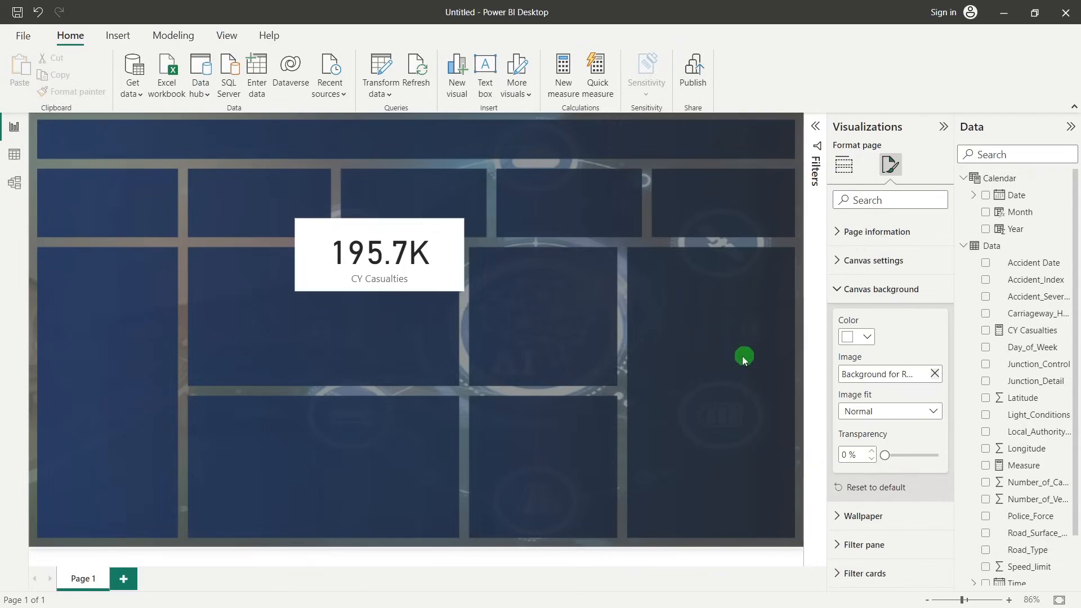
# Try 100% transparency on the canvas background image and return it to 0%
pyautogui.moveTo(886, 454); pyautogui.dragTo(965, 453)
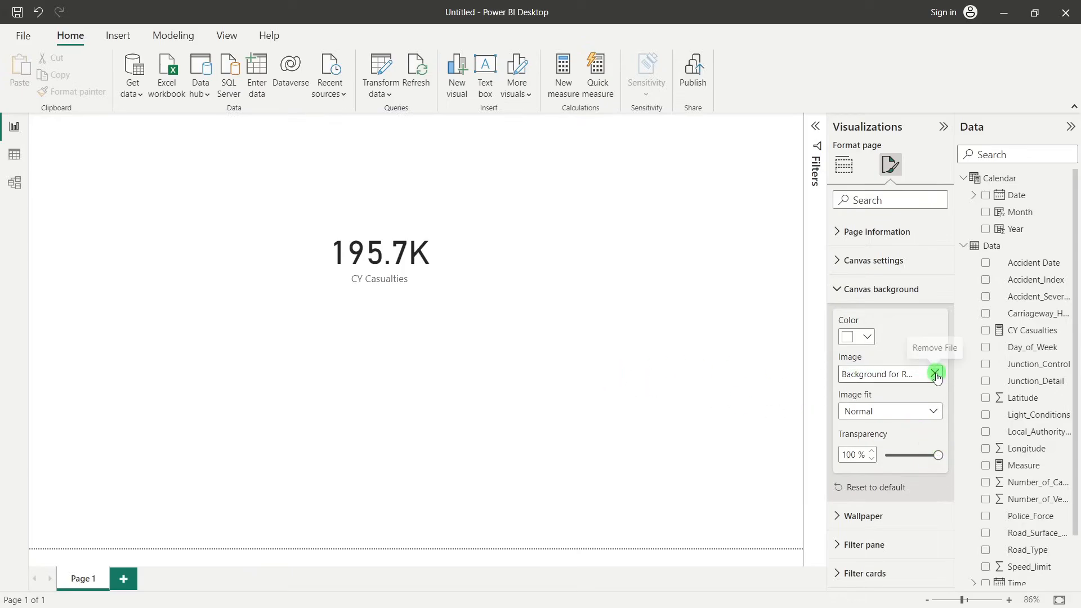
pyautogui.click(938, 457)
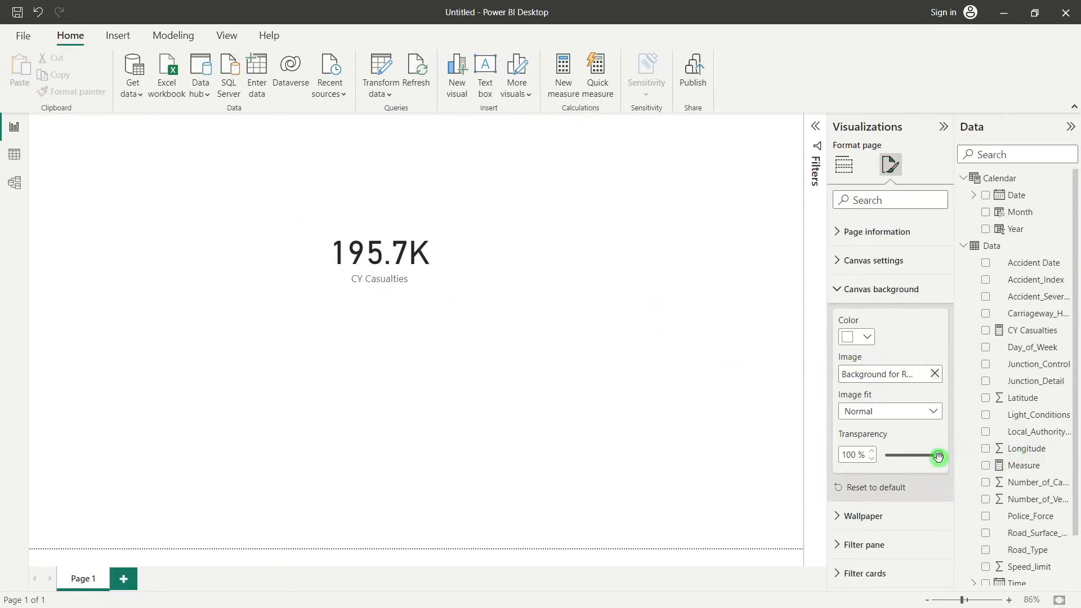
pyautogui.moveTo(937, 452); pyautogui.dragTo(848, 459)
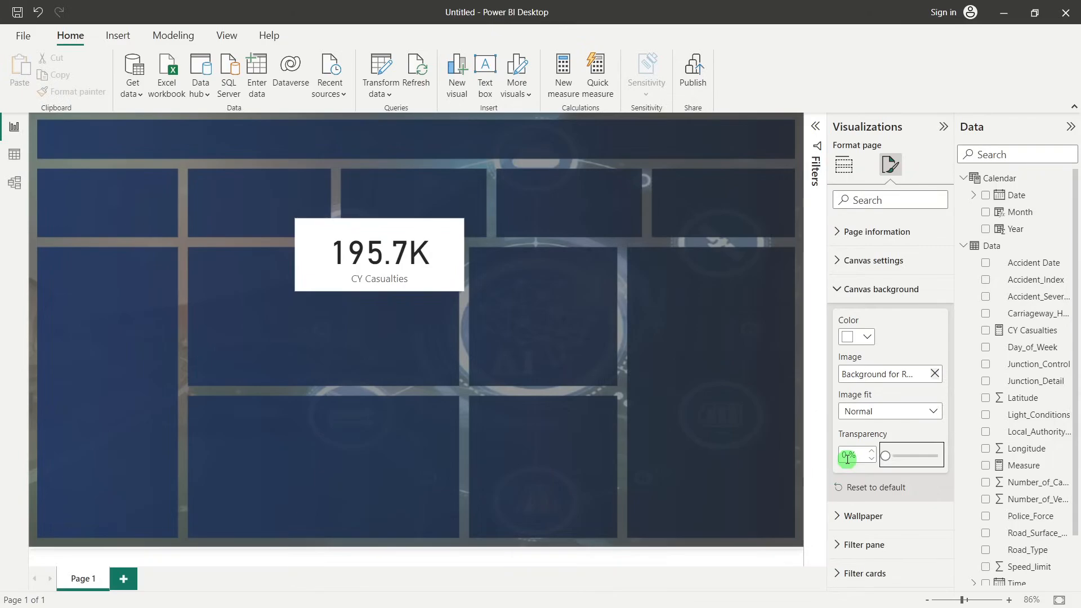
pyautogui.click(408, 327)
pyautogui.click(807, 313)
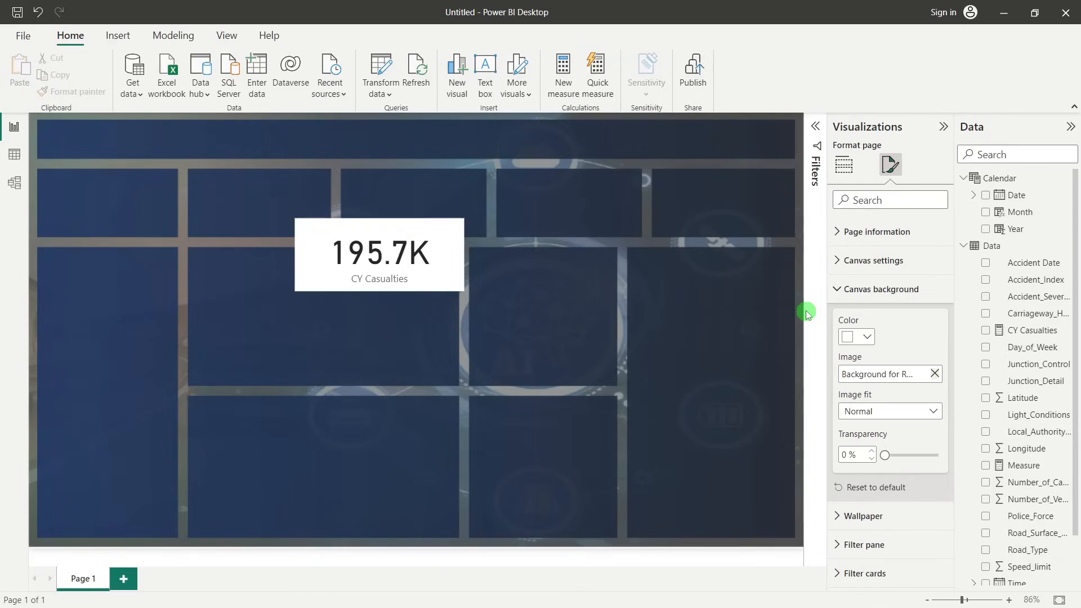
# Set the vertical alignment of the page canvas to Middle
pyautogui.click(841, 289)
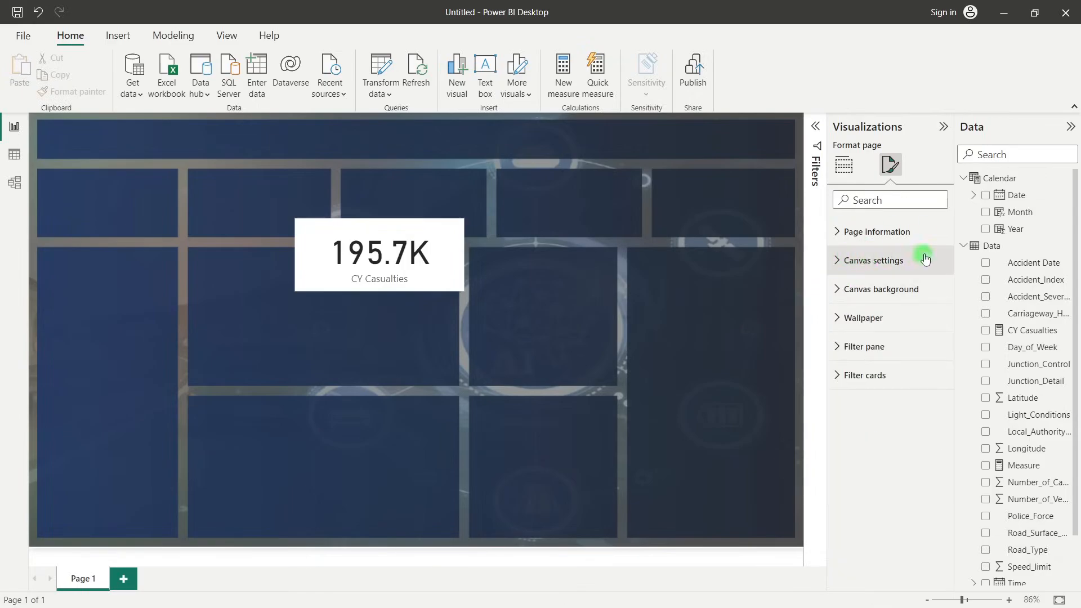
pyautogui.click(842, 263)
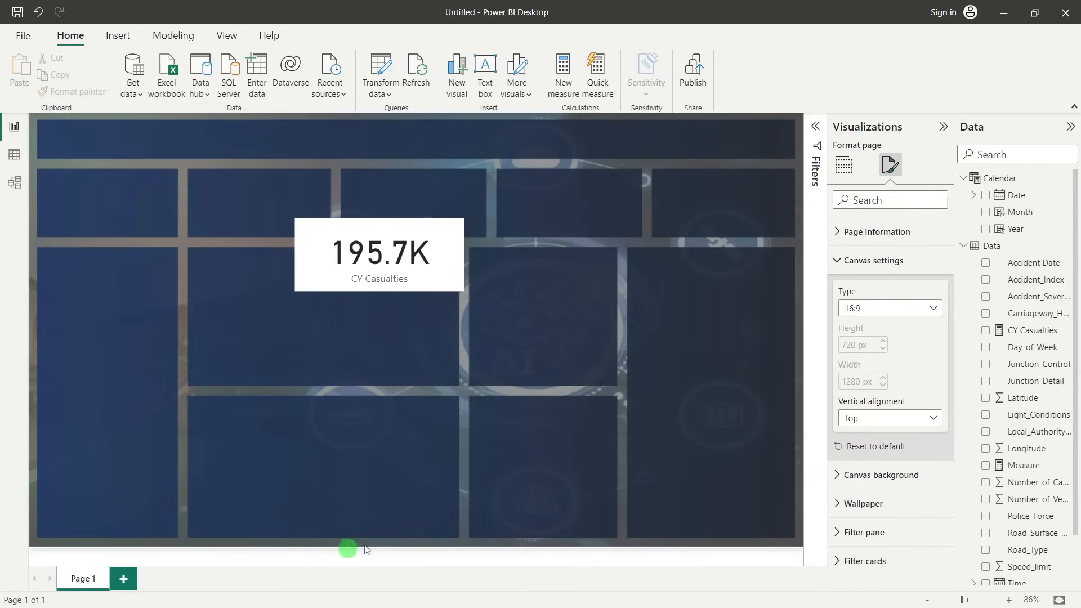
pyautogui.click(847, 421)
pyautogui.click(859, 451)
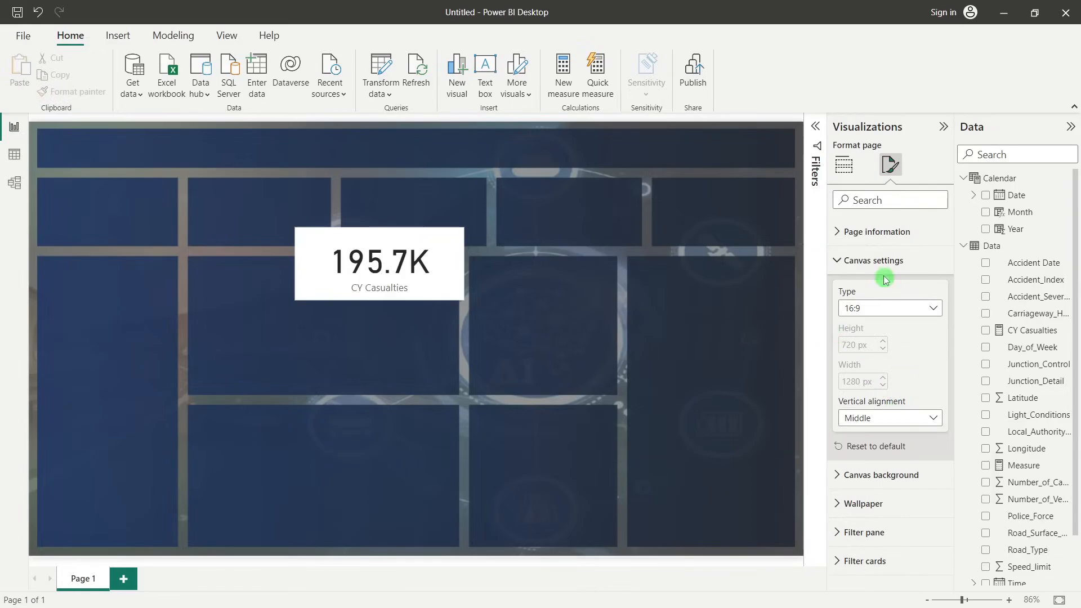
pyautogui.click(904, 265)
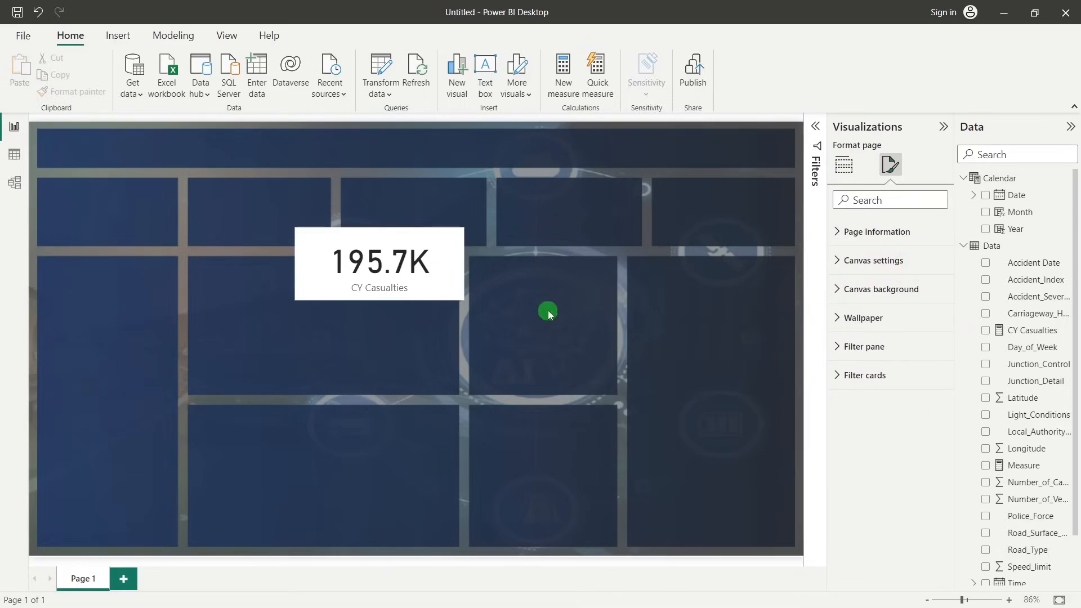
# Move the CY Casualties card into the first KPI box below the header band and shrink it to fit inside
pyautogui.moveTo(430, 242)
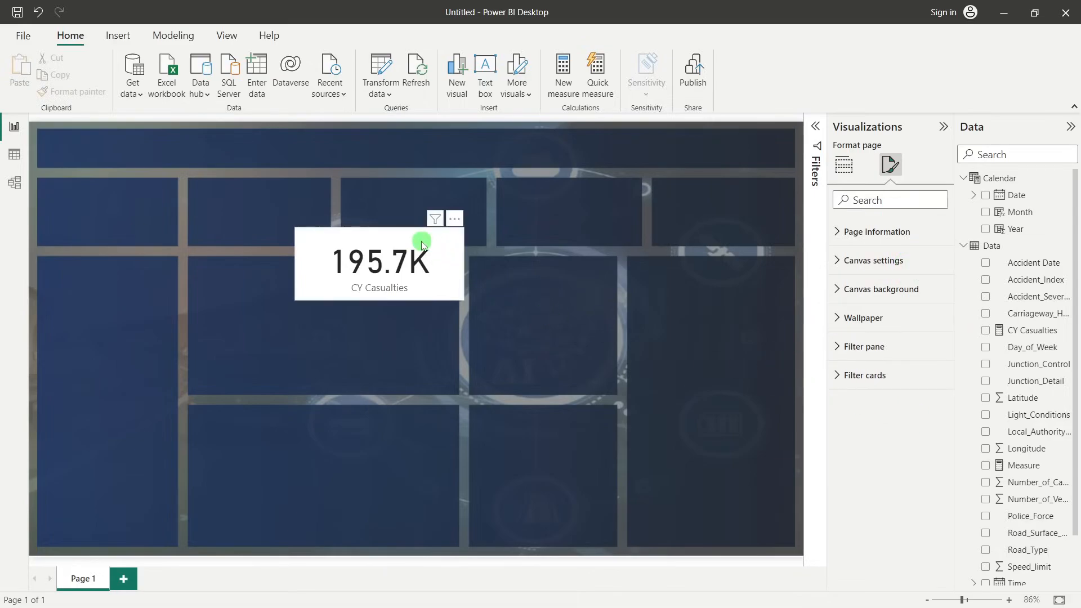
pyautogui.click(379, 233)
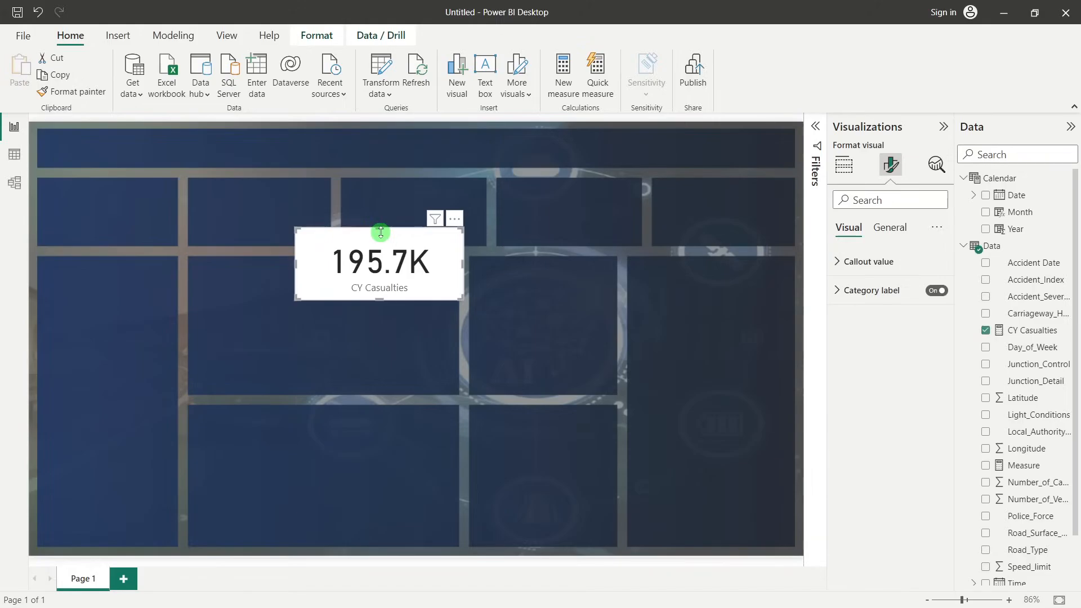
pyautogui.moveTo(379, 233); pyautogui.dragTo(135, 190)
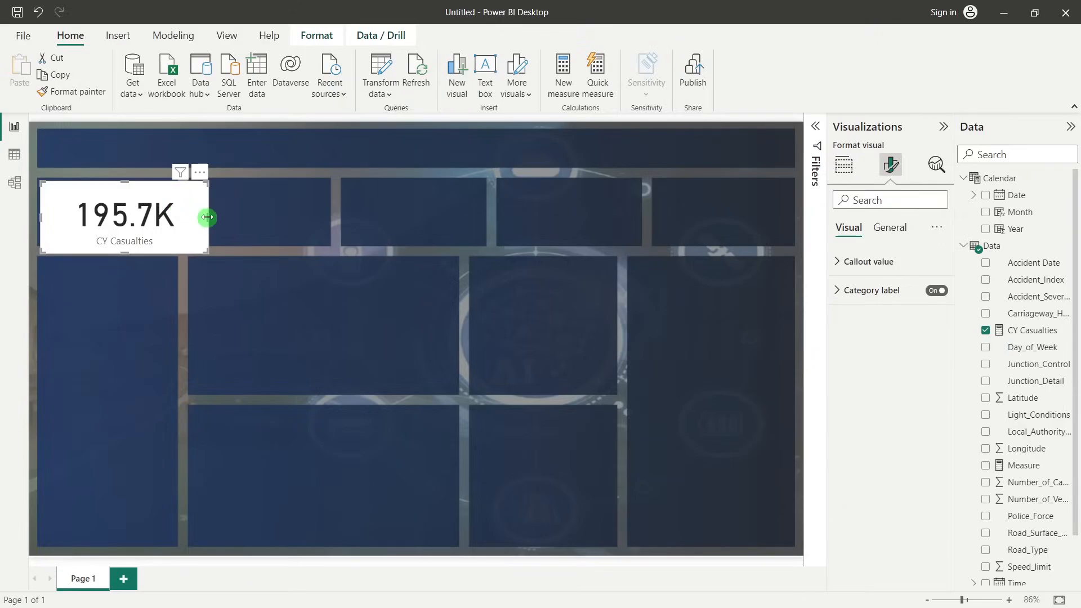
pyautogui.moveTo(207, 217); pyautogui.dragTo(177, 216)
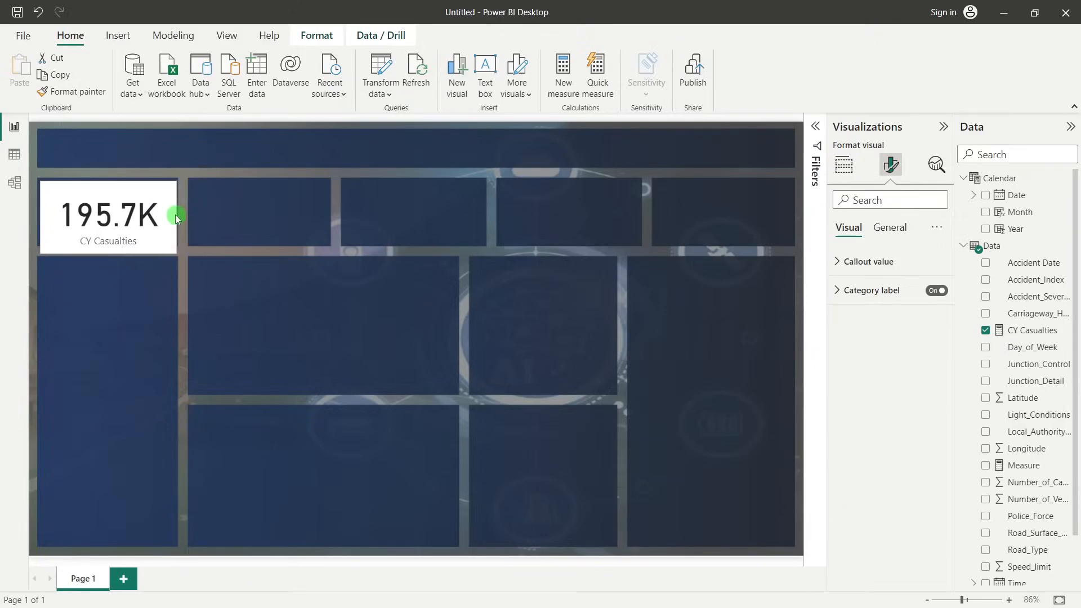
pyautogui.moveTo(111, 253); pyautogui.dragTo(115, 235)
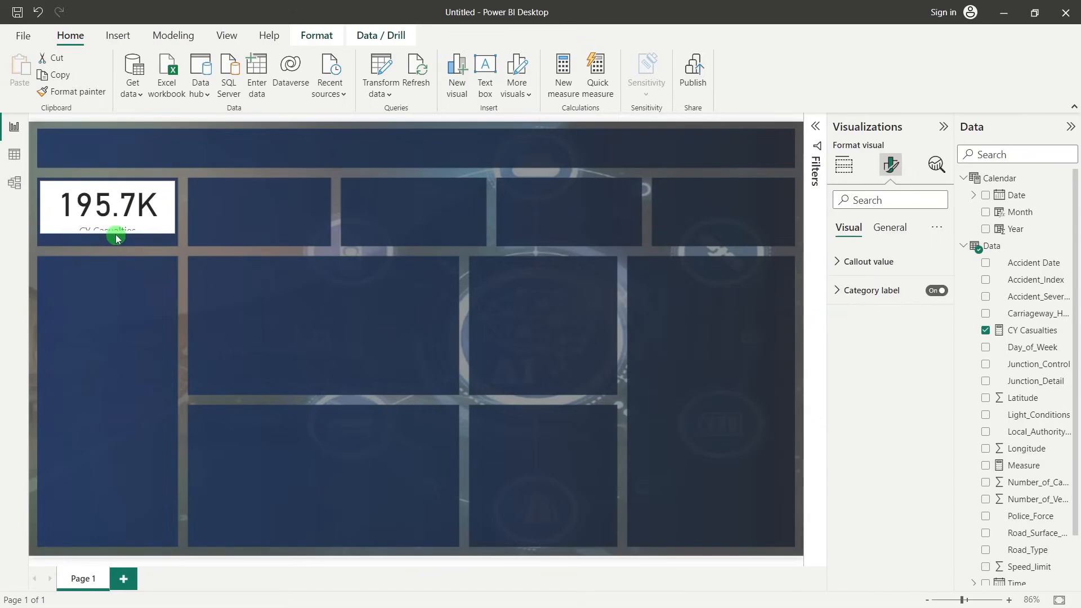
# Set the CY Casualties card's callout value to font size 40 and color it white
pyautogui.click(135, 211)
pyautogui.click(145, 206)
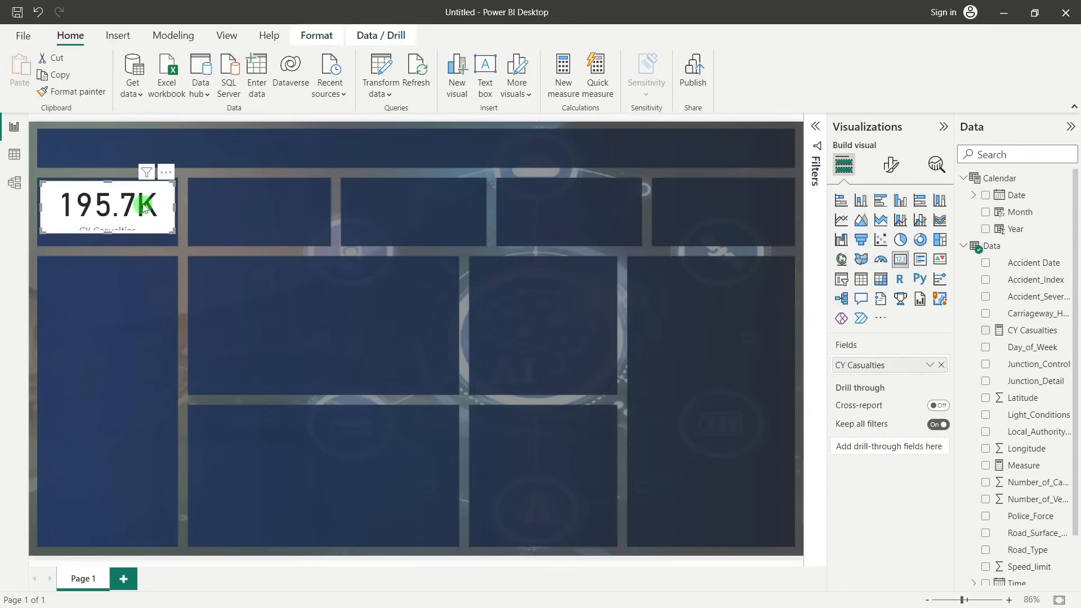
pyautogui.click(893, 177)
pyautogui.click(882, 262)
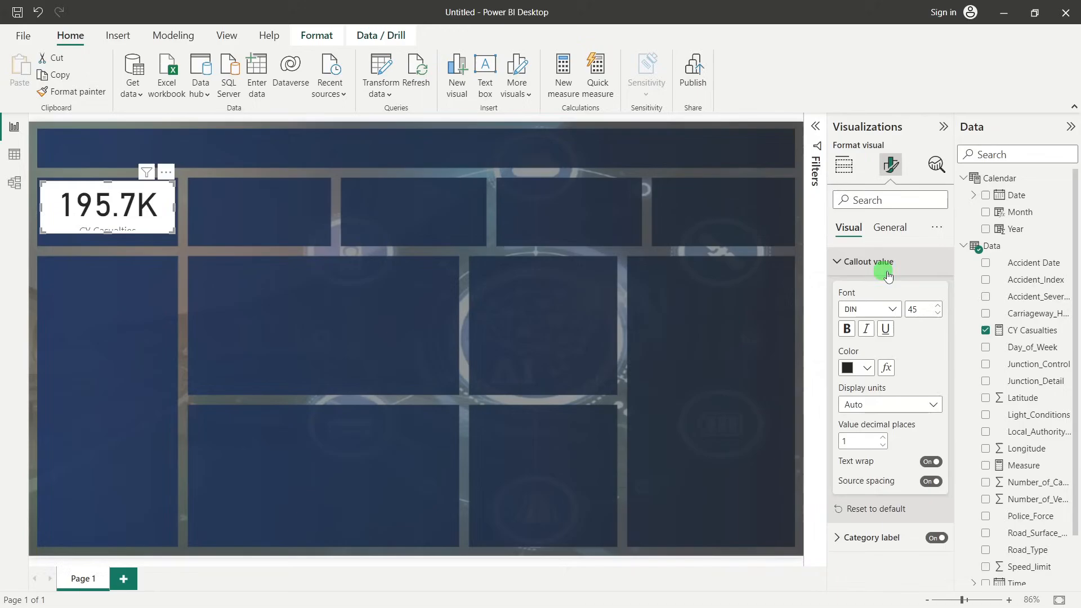
pyautogui.doubleClick(923, 307)
pyautogui.write('40')
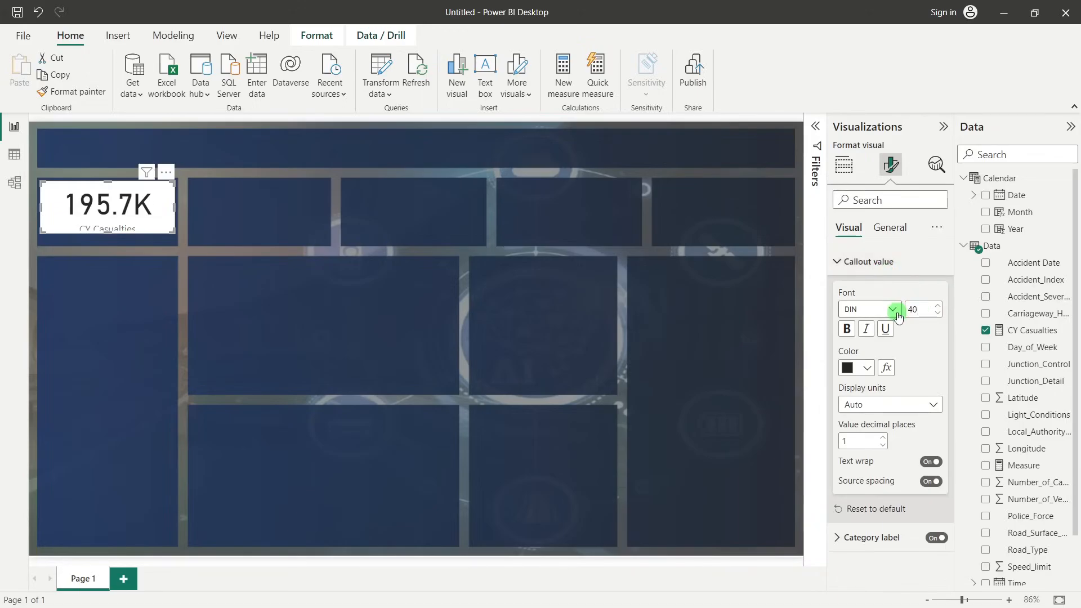
pyautogui.click(867, 368)
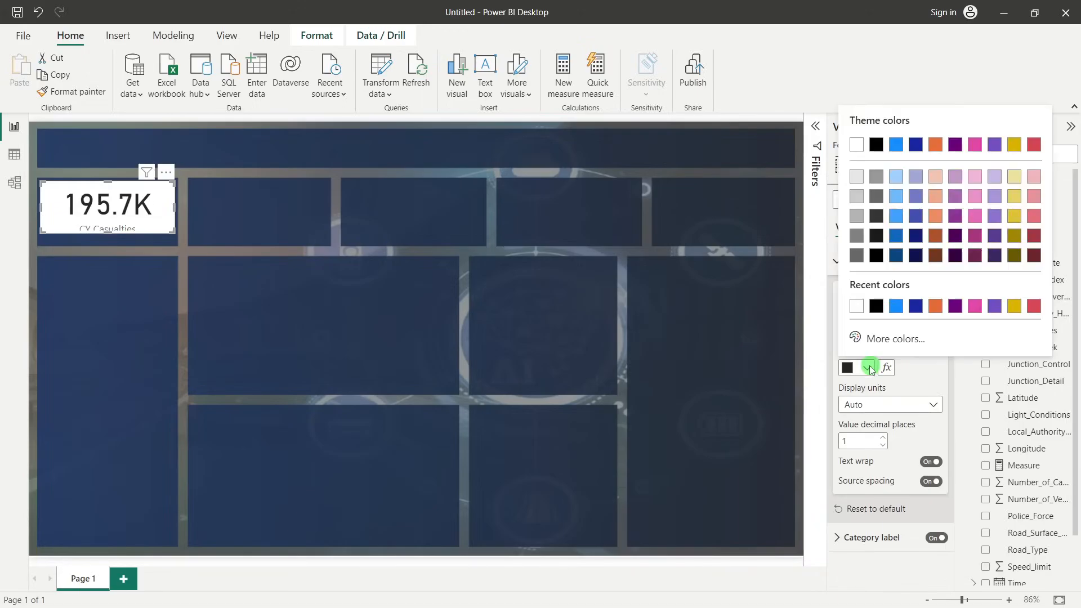
pyautogui.click(859, 148)
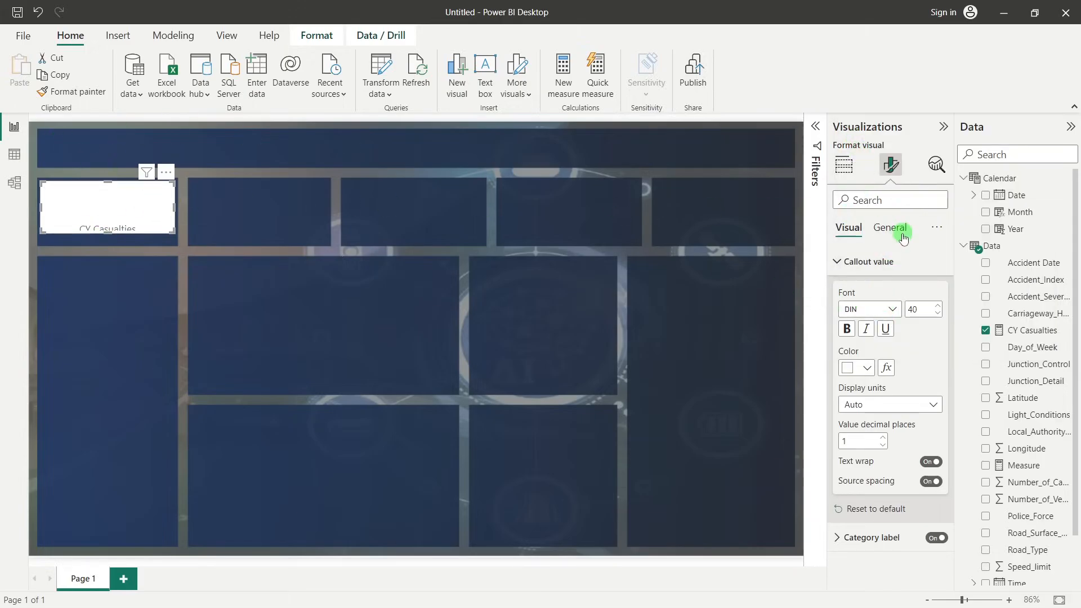
# Turn off the background of the CY Casualties card
pyautogui.click(884, 228)
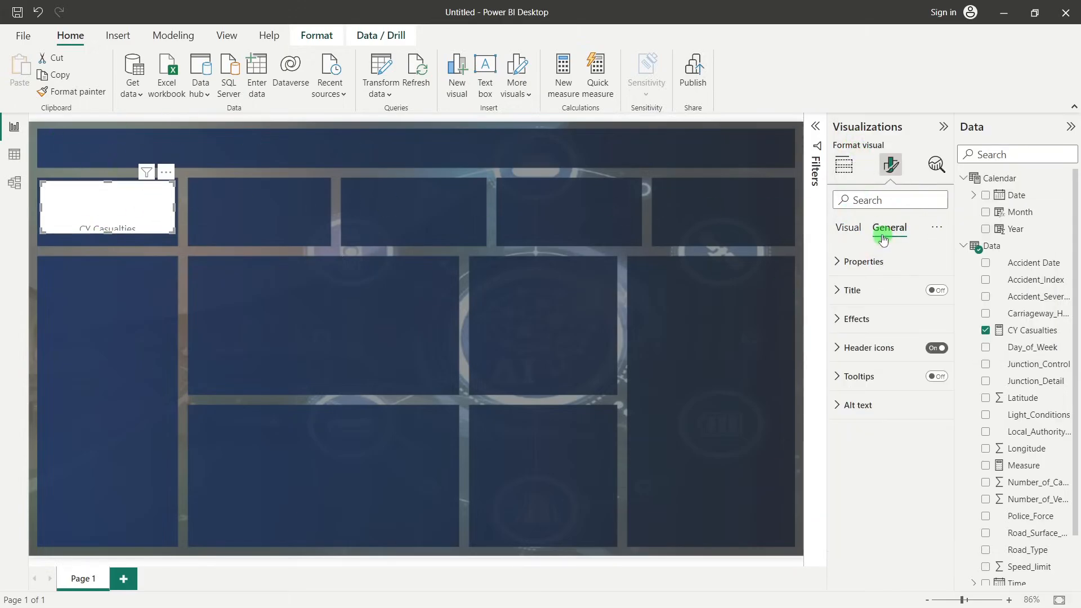
pyautogui.click(858, 233)
pyautogui.click(894, 232)
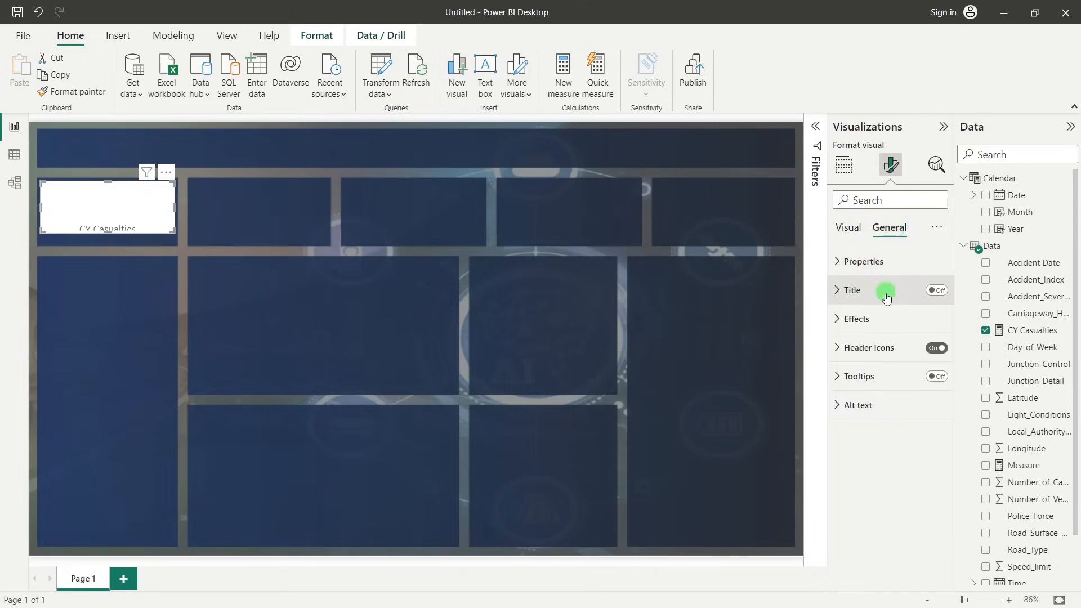
pyautogui.click(871, 320)
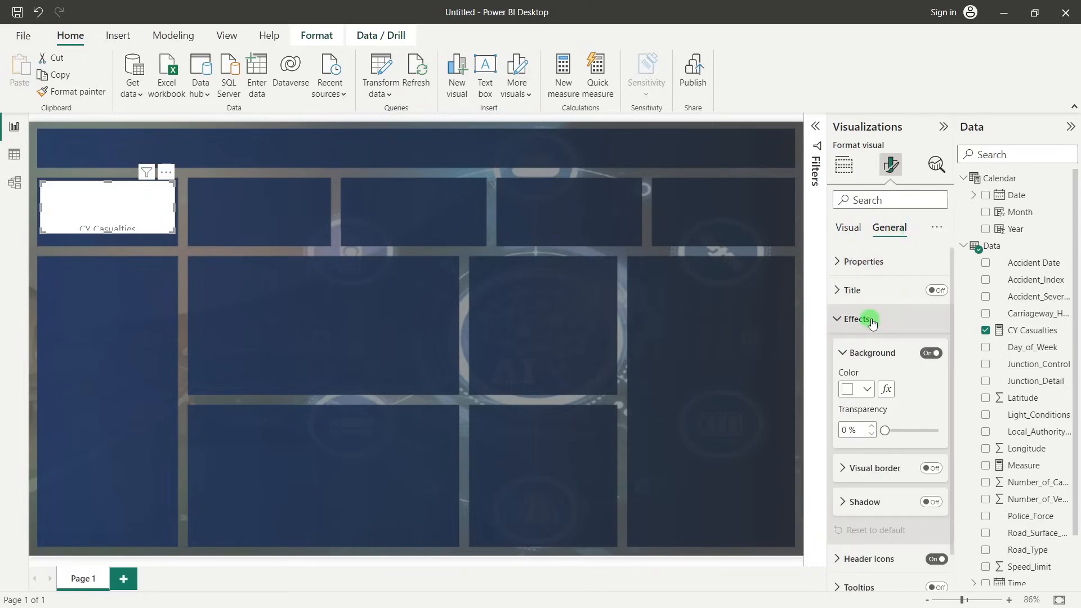
pyautogui.click(927, 354)
pyautogui.click(928, 354)
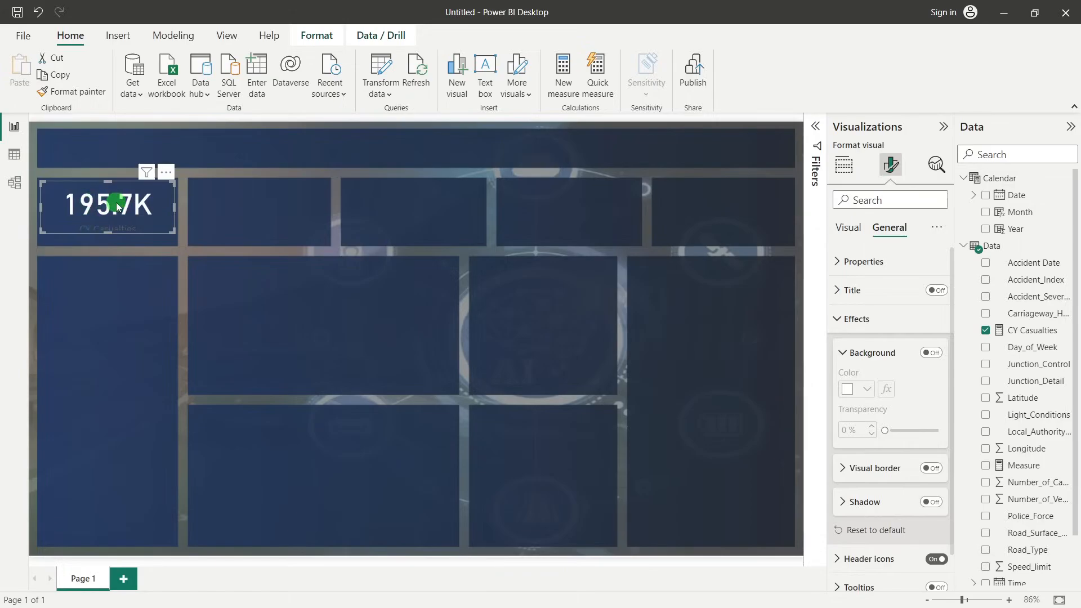
# Turn off the category label on the CY Casualties card
pyautogui.click(870, 321)
pyautogui.click(854, 228)
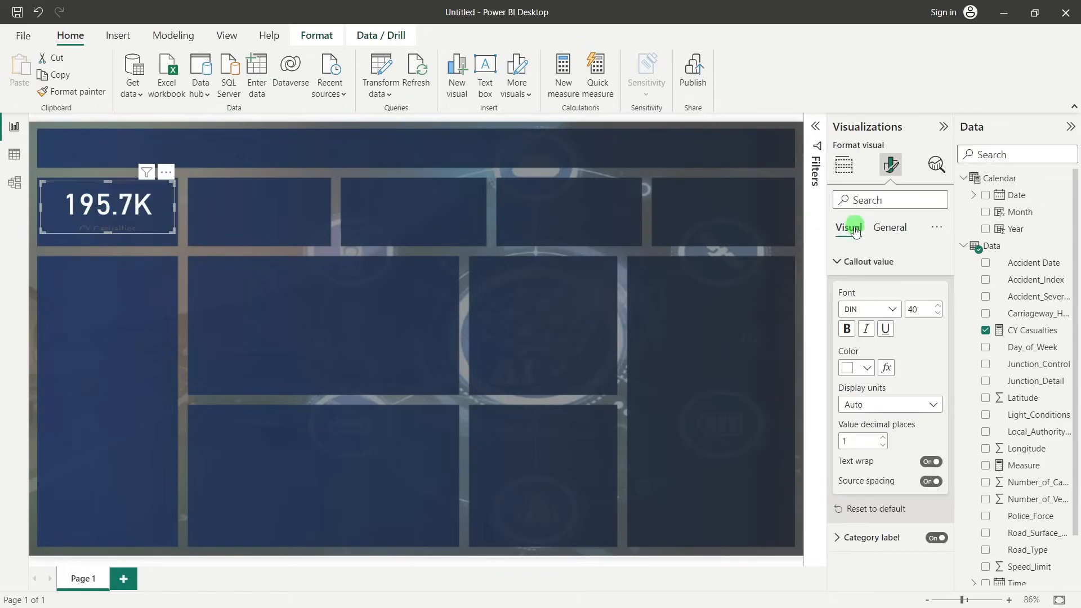
pyautogui.click(862, 268)
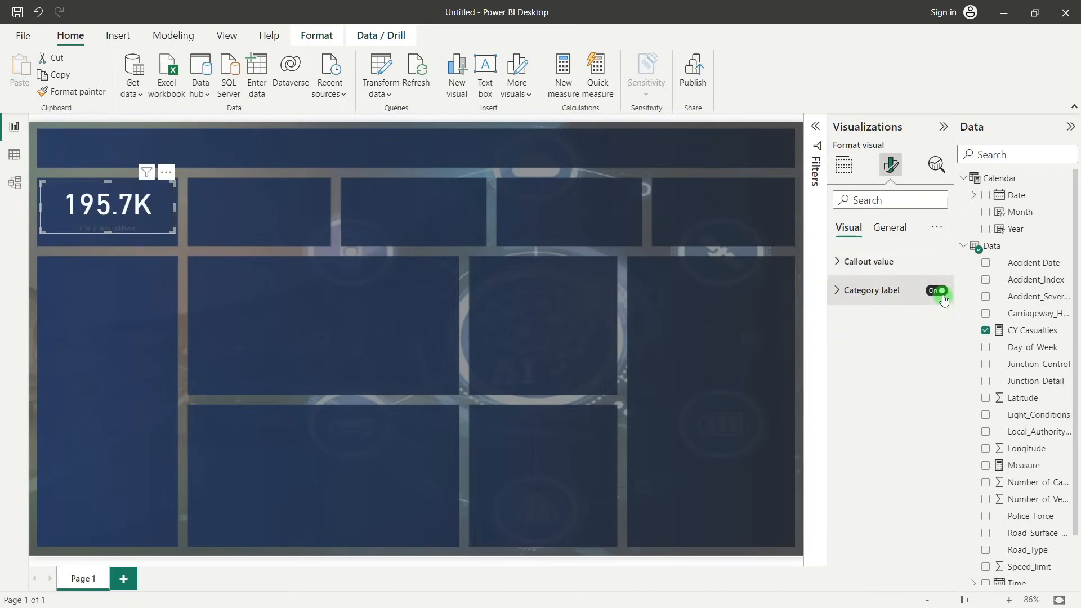
# Turn on the CY Casualties card's title and set its text to "Total CY Casualties"
pyautogui.click(895, 230)
pyautogui.click(880, 319)
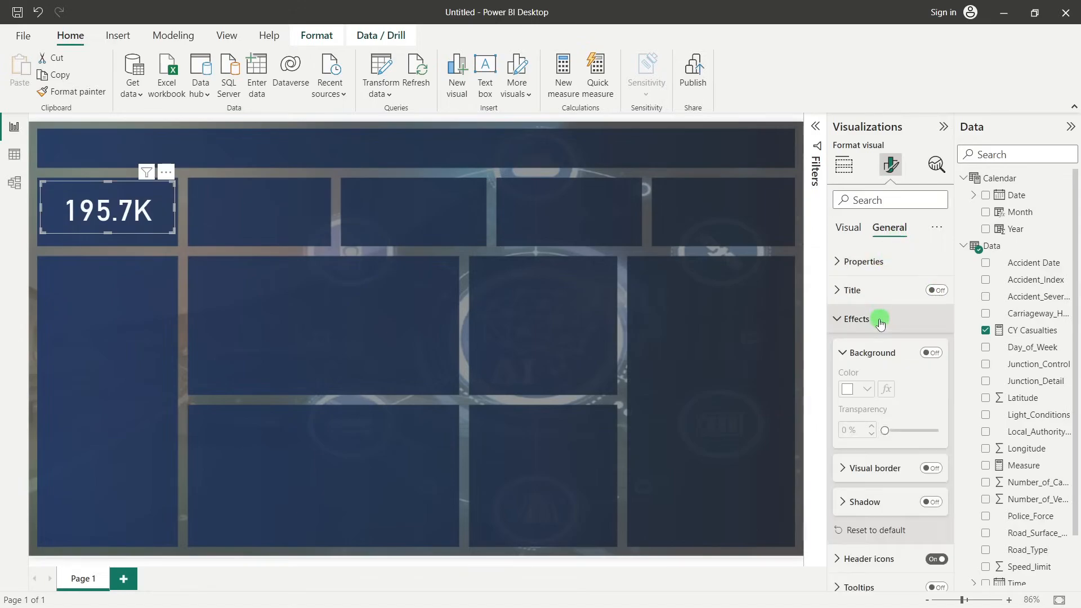
pyautogui.click(870, 319)
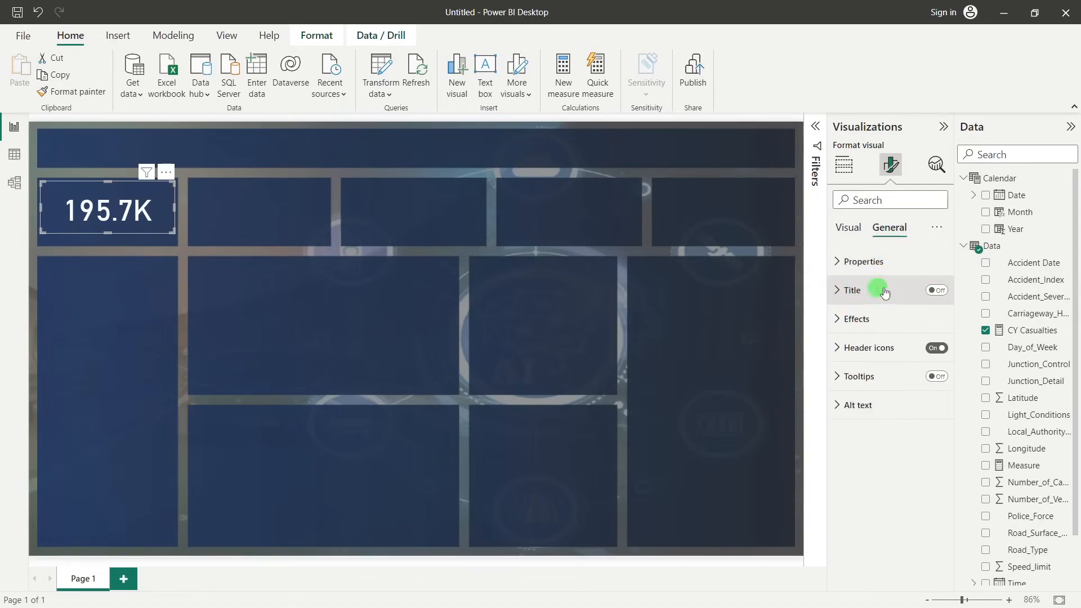
pyautogui.click(871, 290)
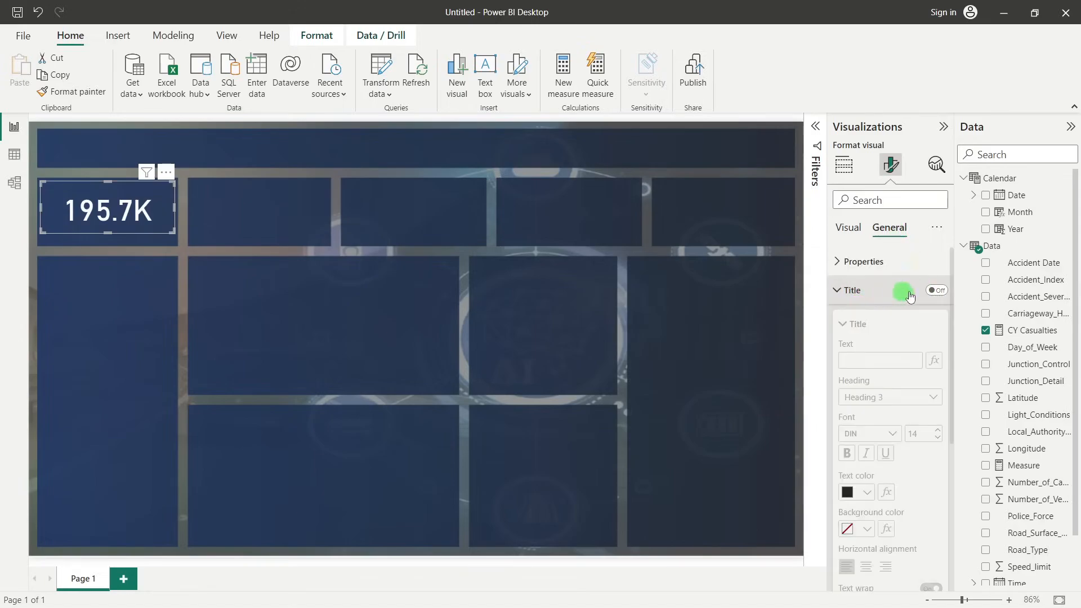
pyautogui.click(939, 291)
pyautogui.click(850, 361)
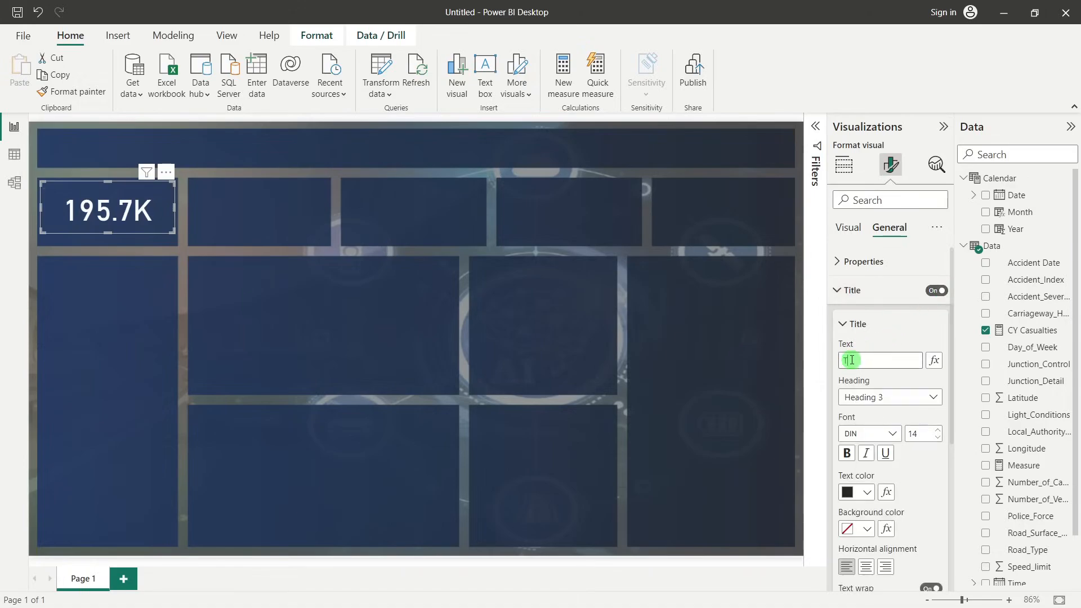
pyautogui.write('Total CY Casualties')
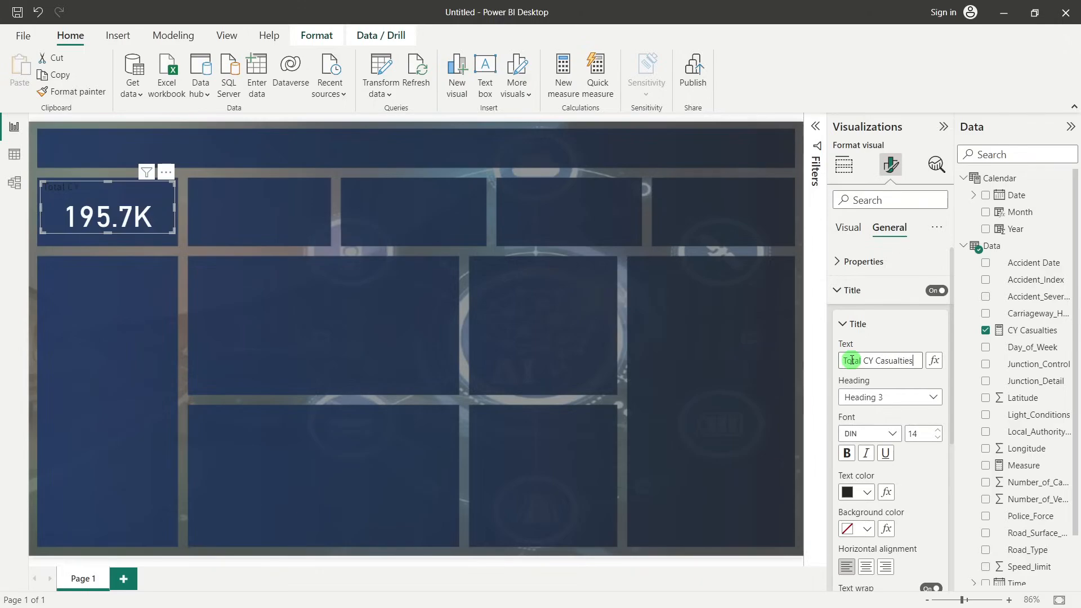
# Format the card title in Segoe UI Semibold, size 13, centered, with the text color White, 10% darker
pyautogui.scroll(-1, 889, 389)
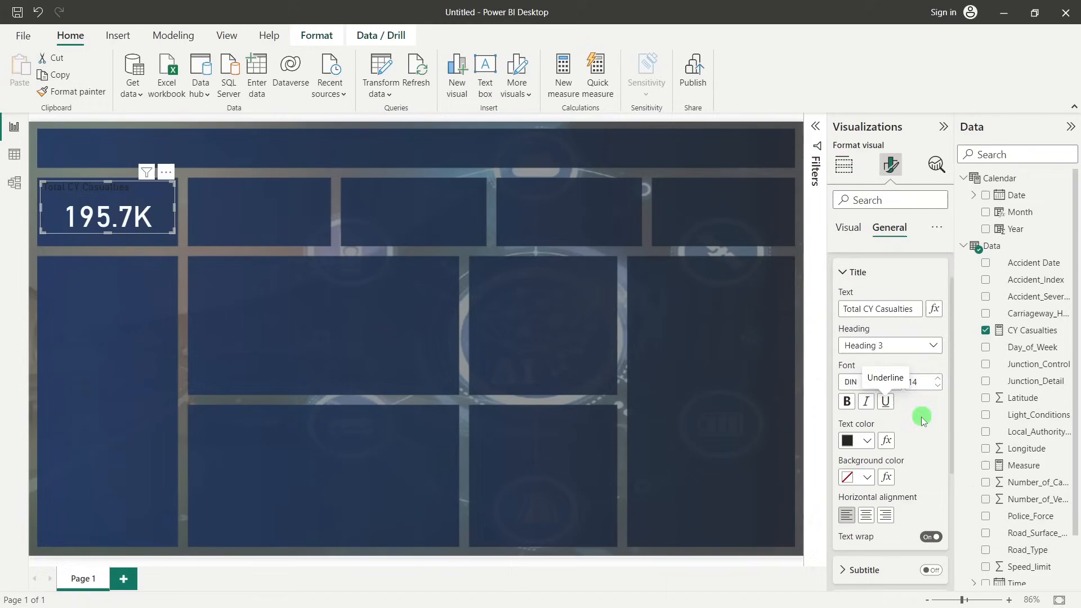
pyautogui.click(893, 383)
pyautogui.scroll(-3, 883, 288)
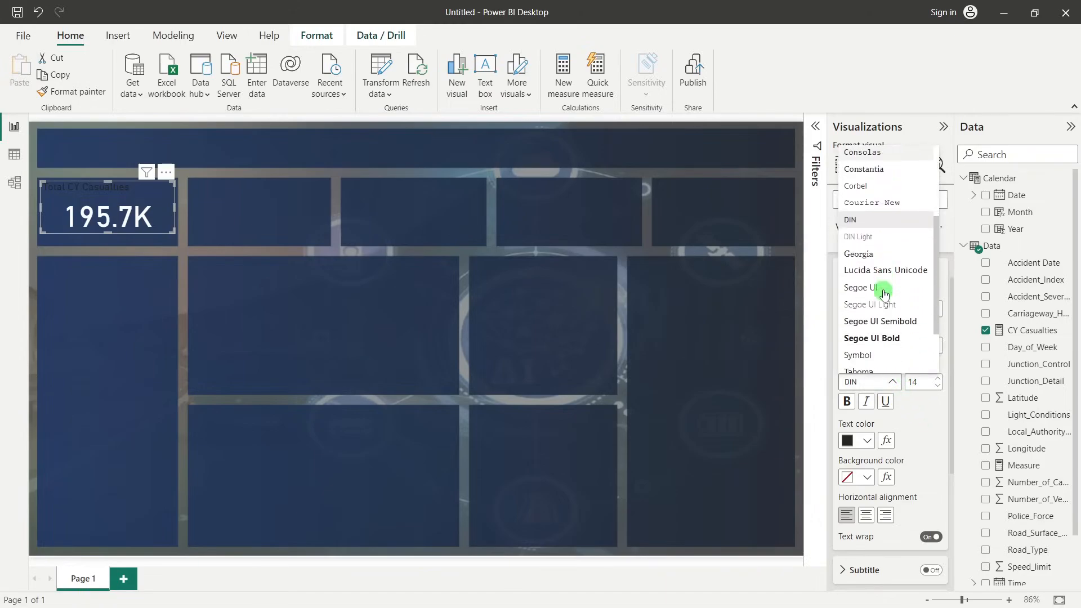
pyautogui.click(878, 324)
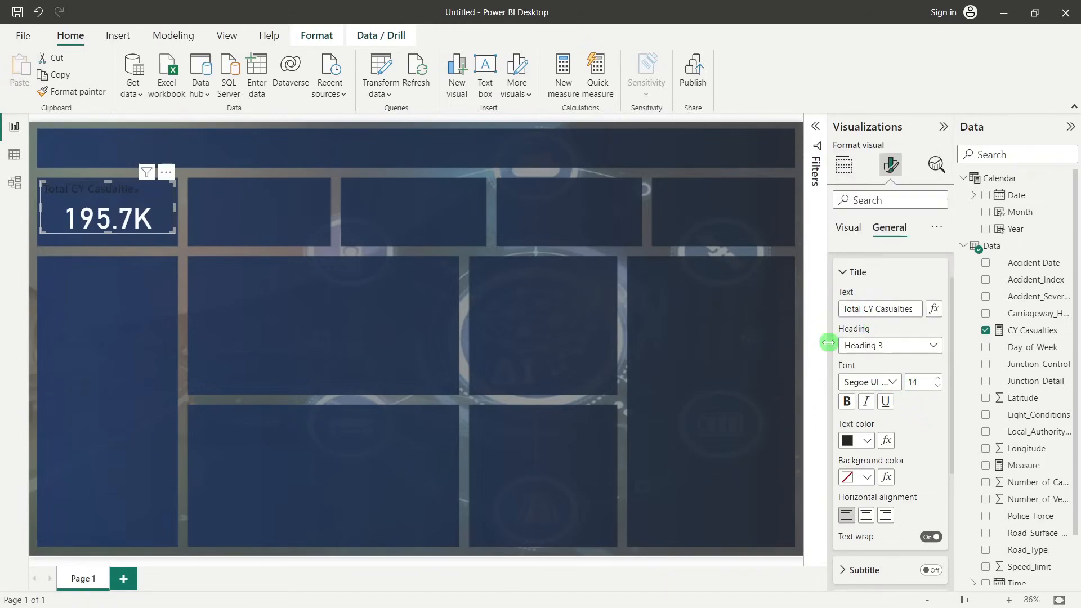
pyautogui.click(938, 387)
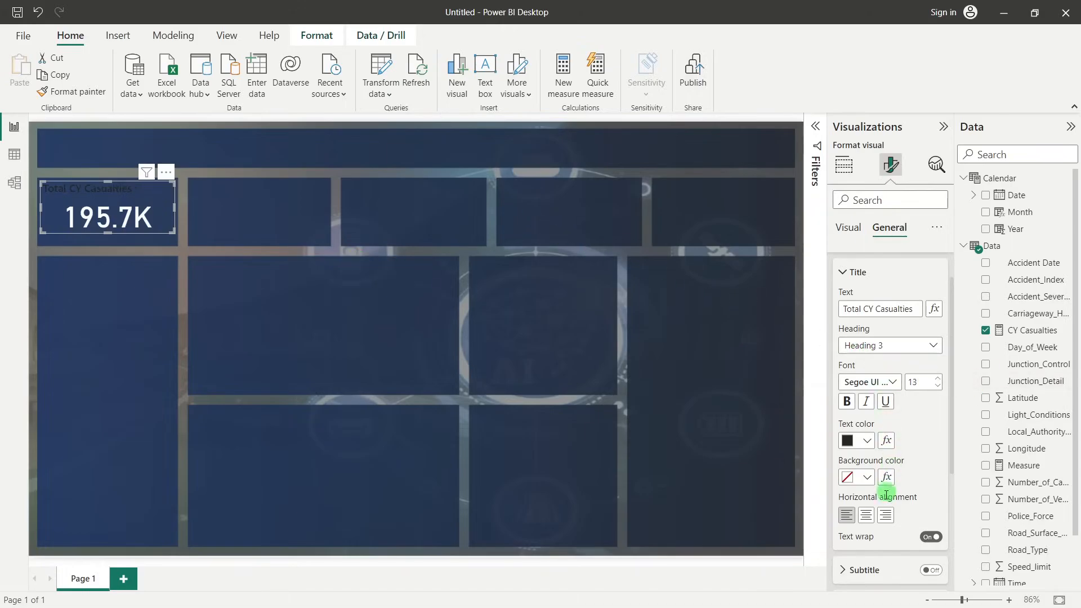
pyautogui.click(866, 515)
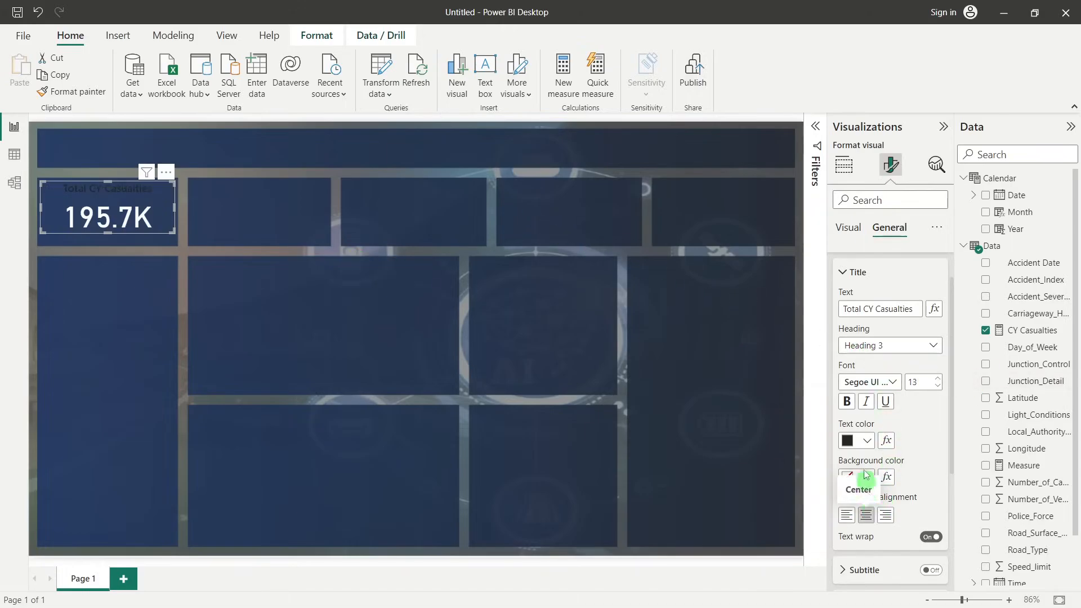
pyautogui.click(865, 440)
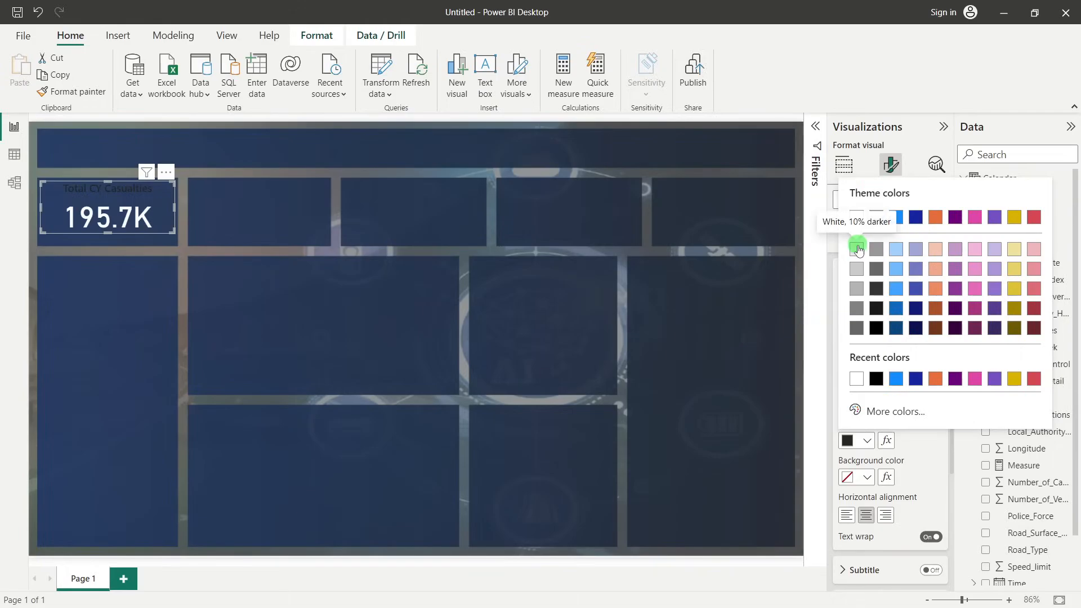
pyautogui.click(857, 249)
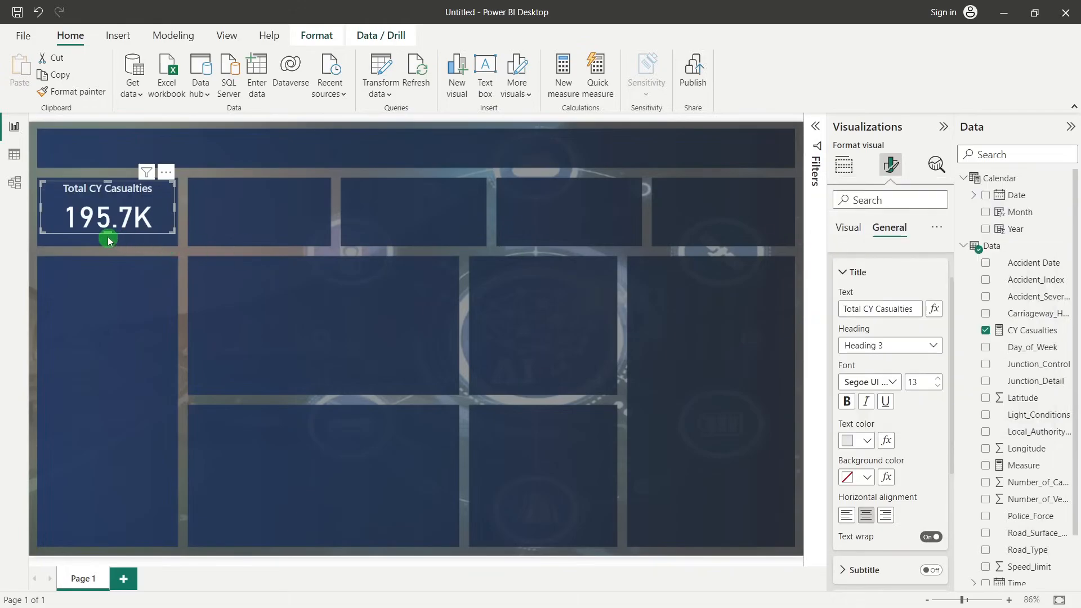
# Reduce the height of the Total CY Casualties card slightly from its lower edge and deselect it
pyautogui.moveTo(108, 235); pyautogui.dragTo(108, 229)
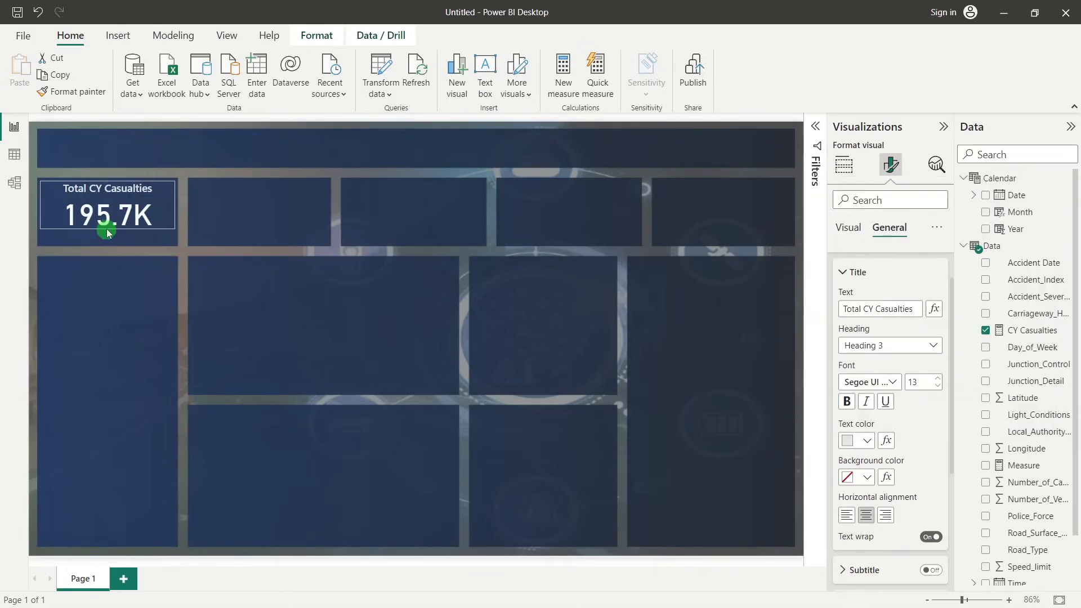
pyautogui.click(226, 218)
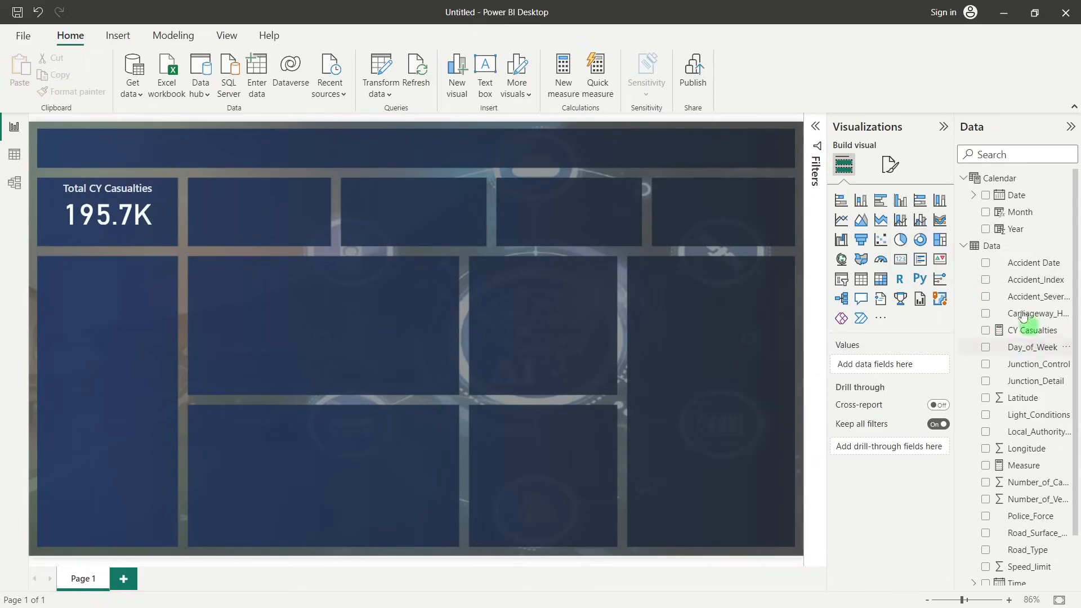
# Create a new measure in the Data table and name it PY Casualties
pyautogui.rightClick(1003, 252)
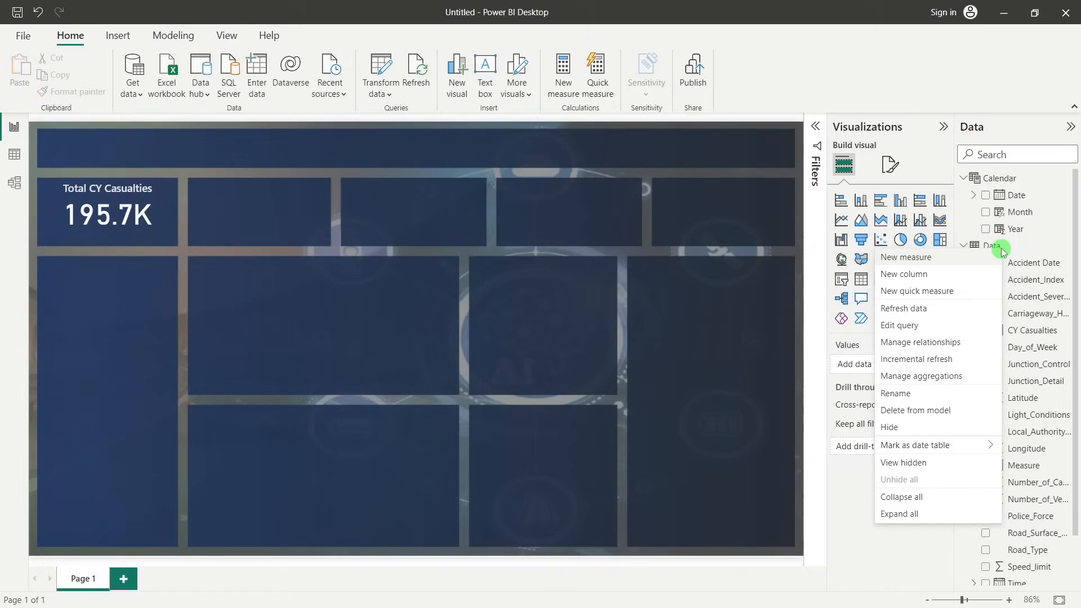
pyautogui.click(914, 261)
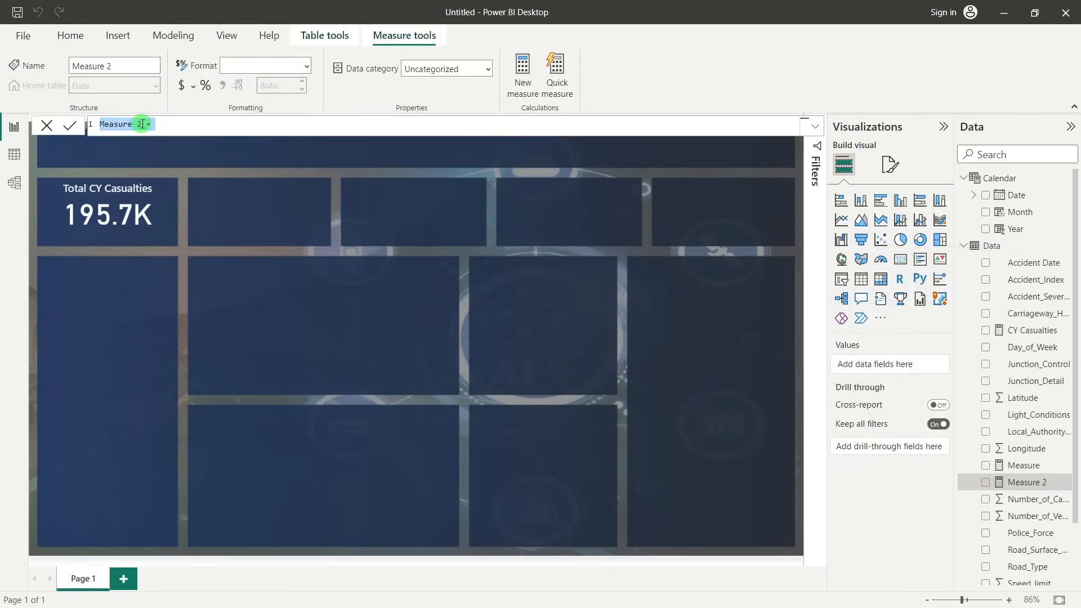
pyautogui.moveTo(143, 124); pyautogui.dragTo(96, 123)
pyautogui.write('PY Casualties')
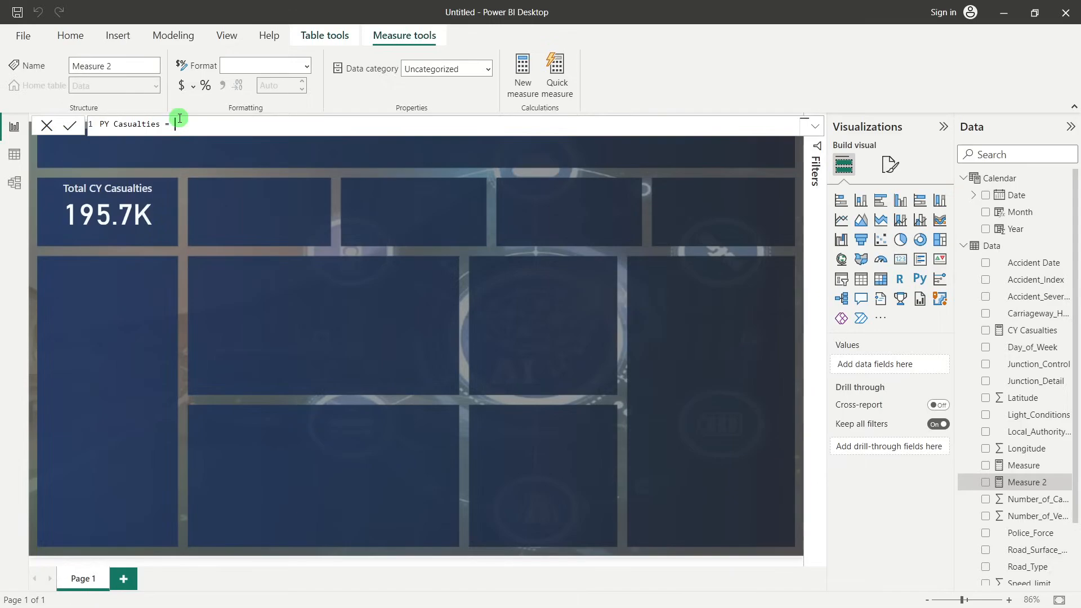
# Begin the PY Casualties formula with CALCULATE(SUM(Data[Number_of_Casualties]) as the expression to evaluate
pyautogui.write('calc')
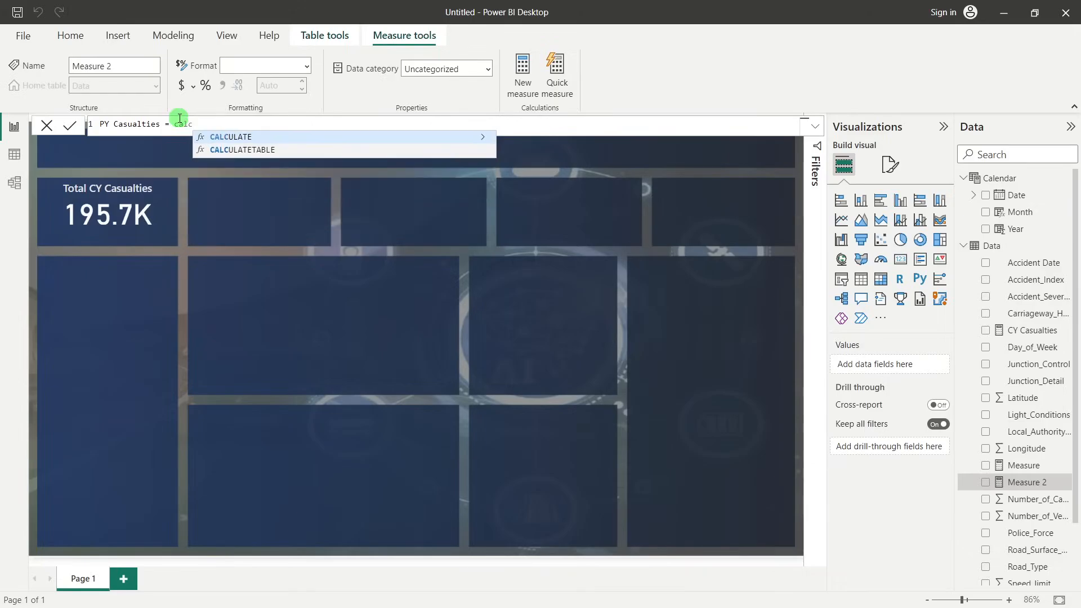
pyautogui.click(234, 136)
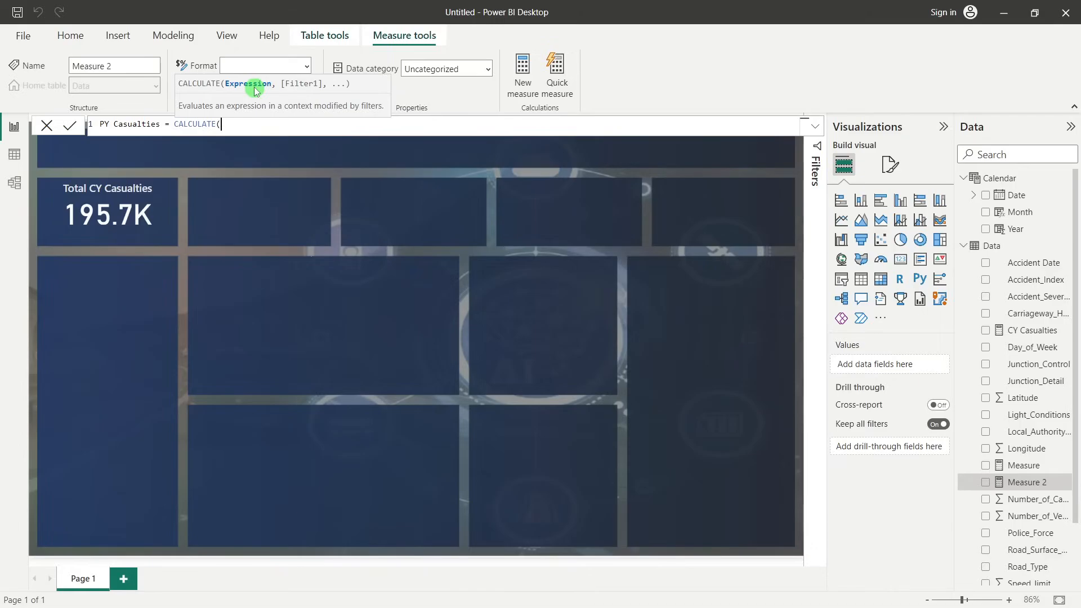
pyautogui.write('sum')
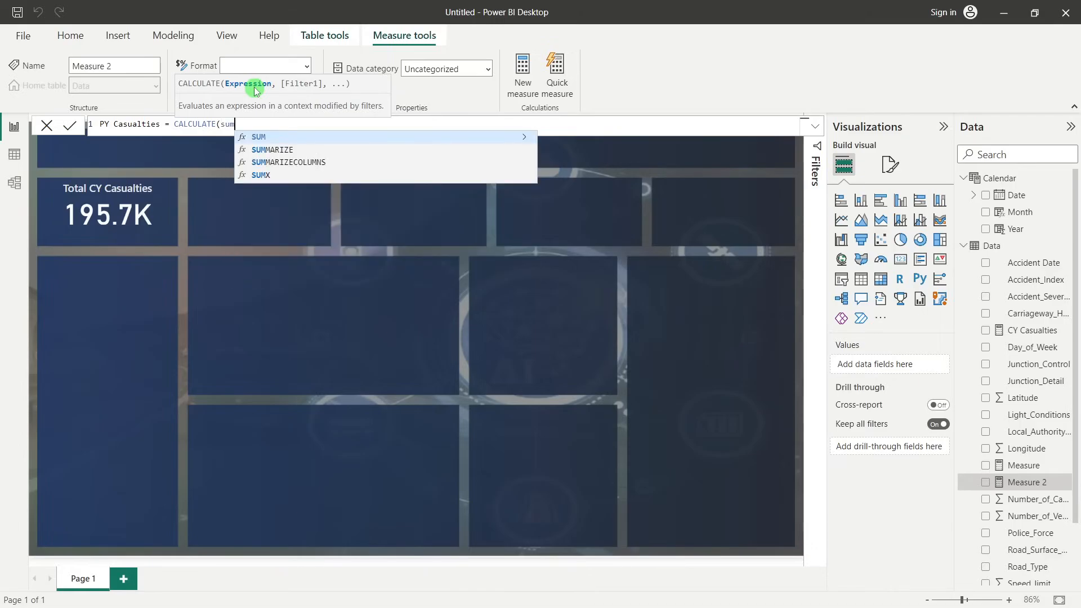
pyautogui.press('Tab')
pyautogui.write('num')
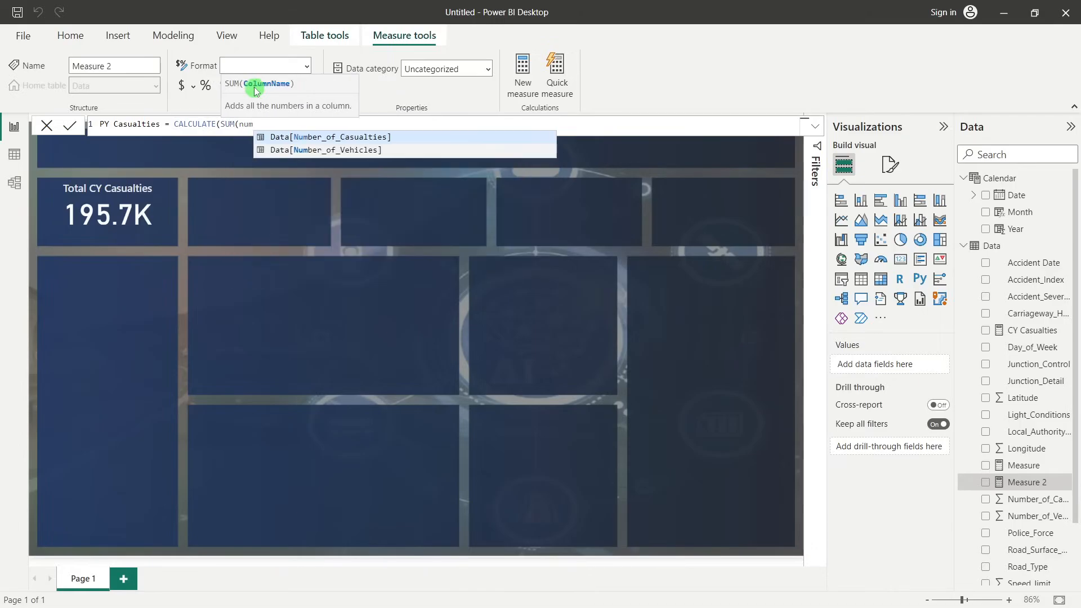
pyautogui.click(344, 137)
pyautogui.write(')')
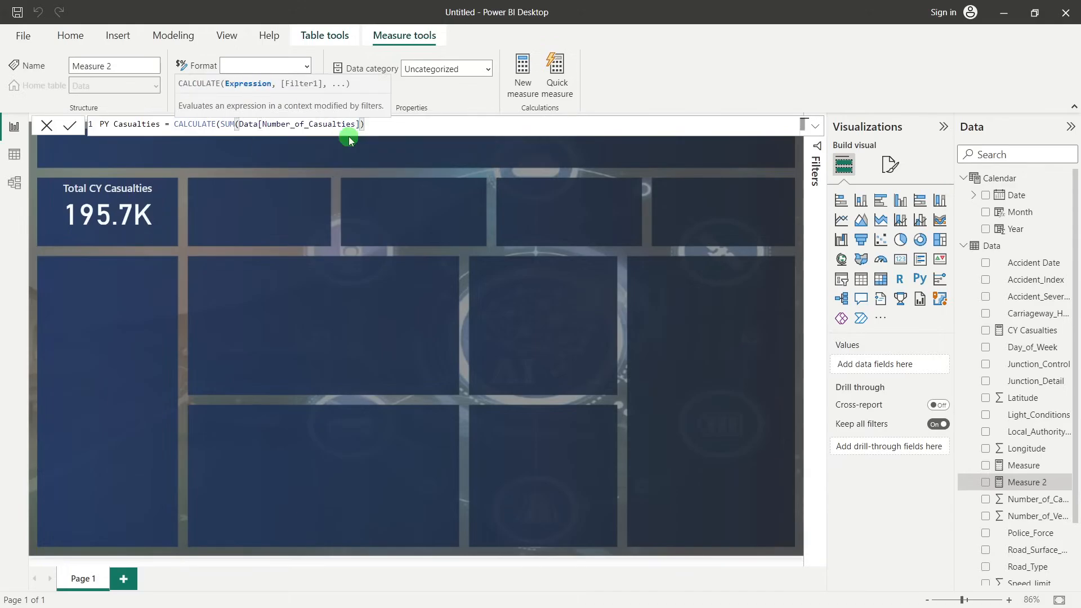
pyautogui.write(',')
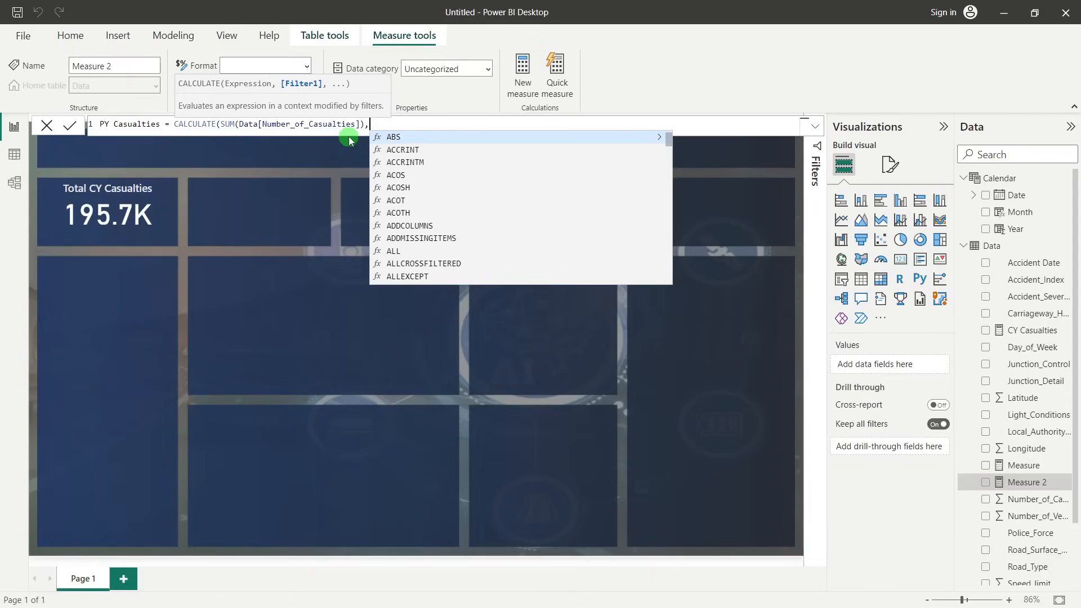
# Add SAMEPERIODLASTYEAR('Calendar'[Date]) as the filter argument of the PY Casualties formula and close the parentheses
pyautogui.write('same')
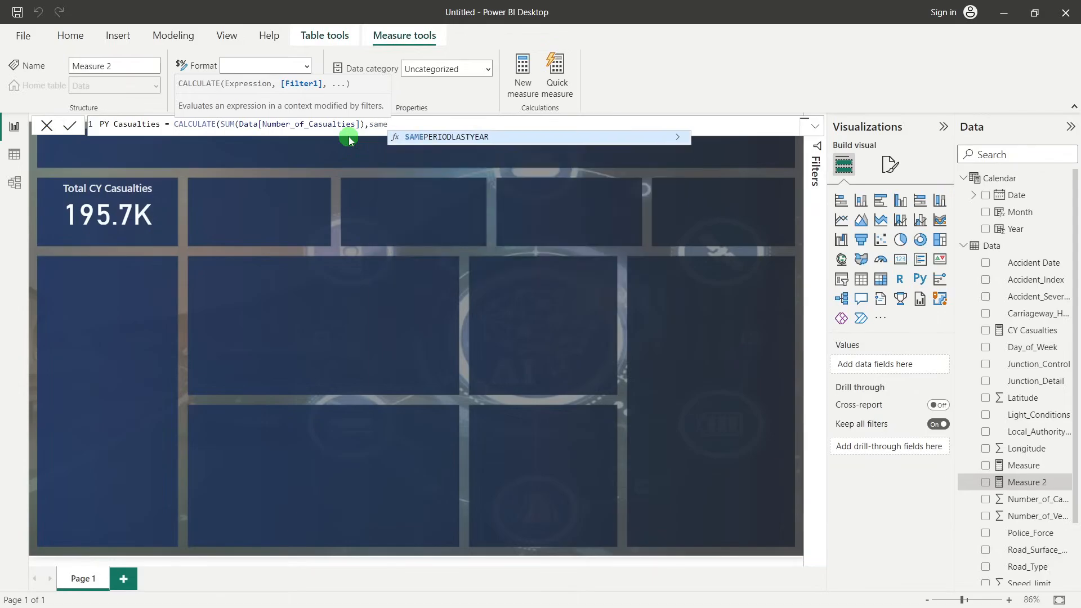
pyautogui.click(430, 137)
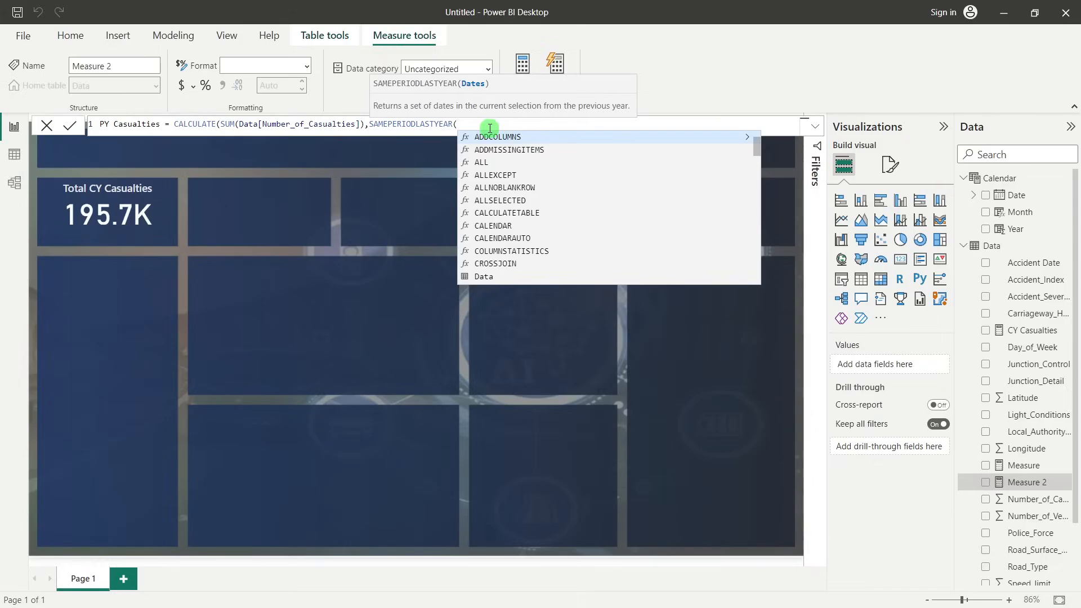
pyautogui.write('calen')
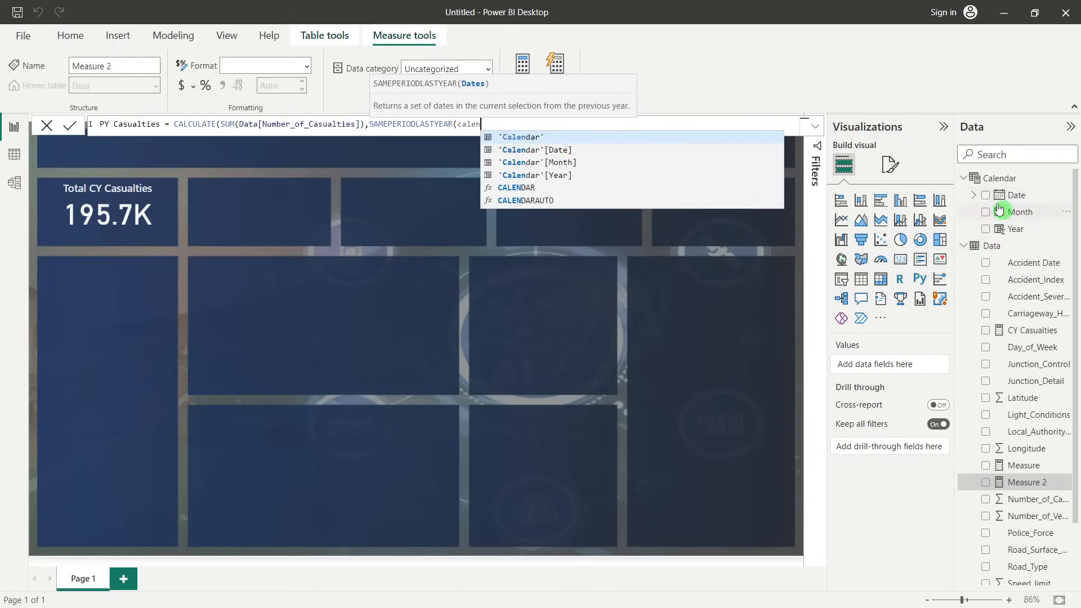
pyautogui.click(559, 137)
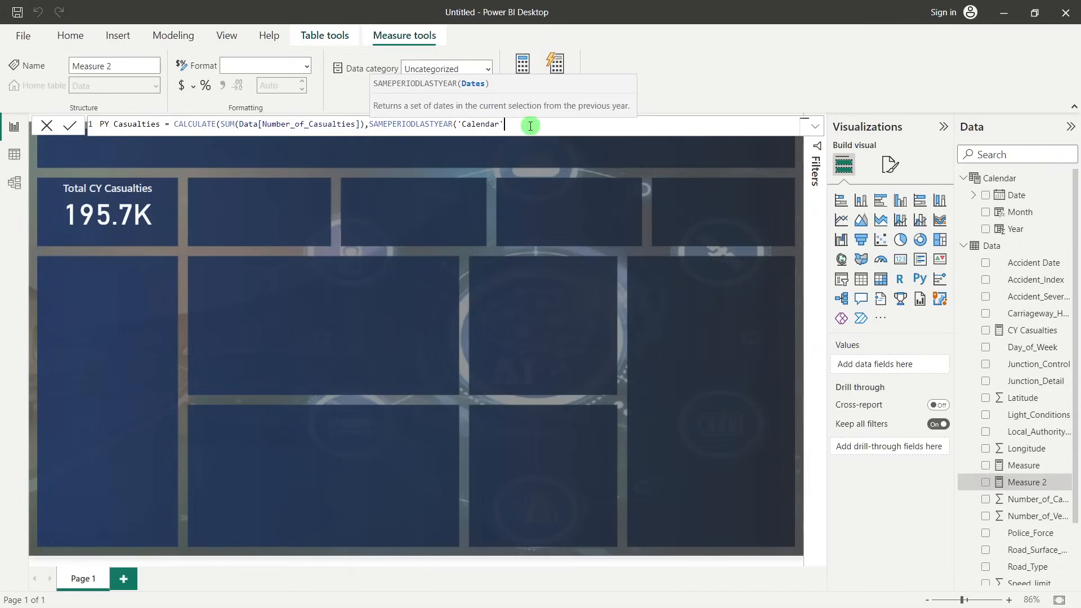
pyautogui.click(565, 150)
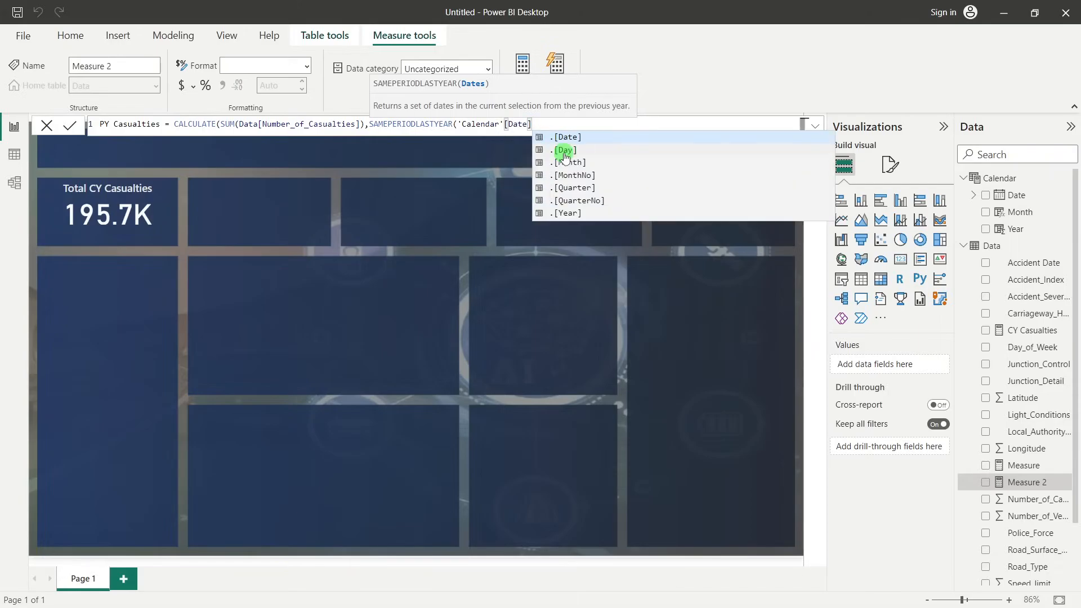
pyautogui.write('))')
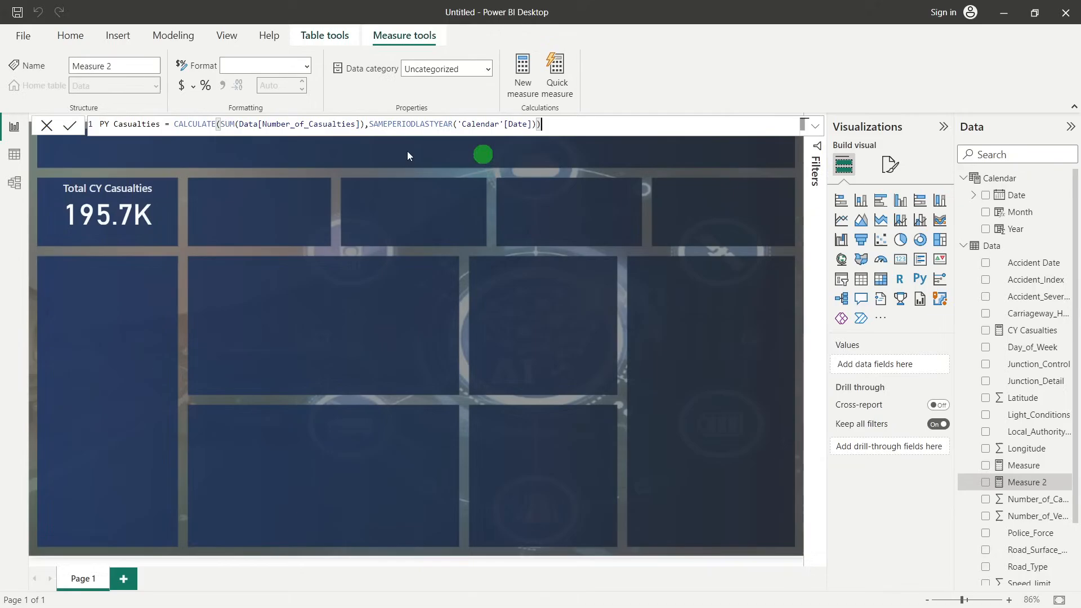
# Commit the PY Casualties measure formula
pyautogui.press('Return')
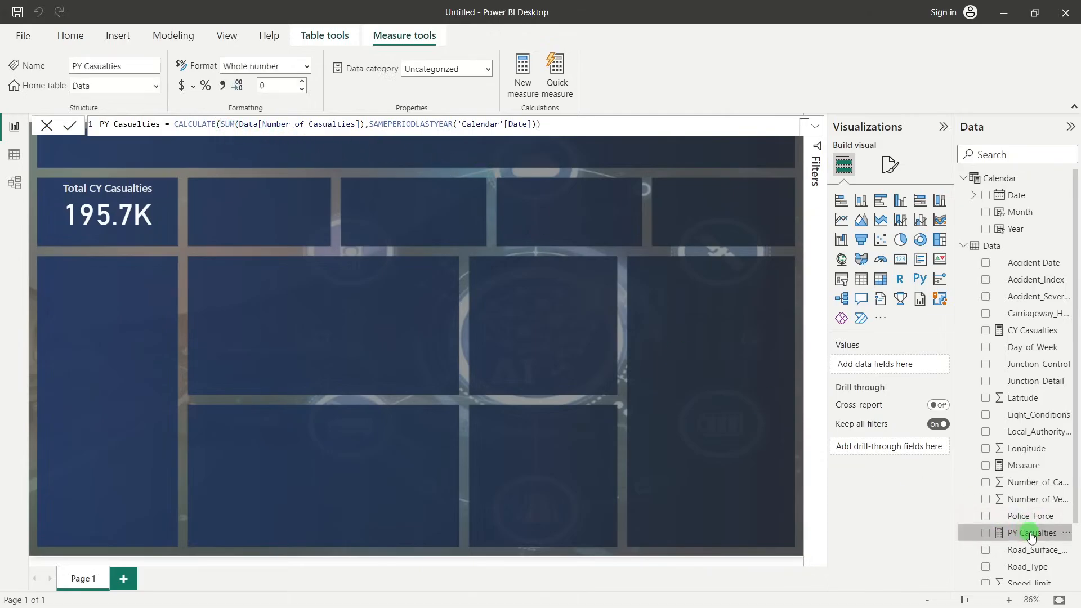
# Show PY Casualties in a temporary card to check its value, and delete the card
pyautogui.click(988, 534)
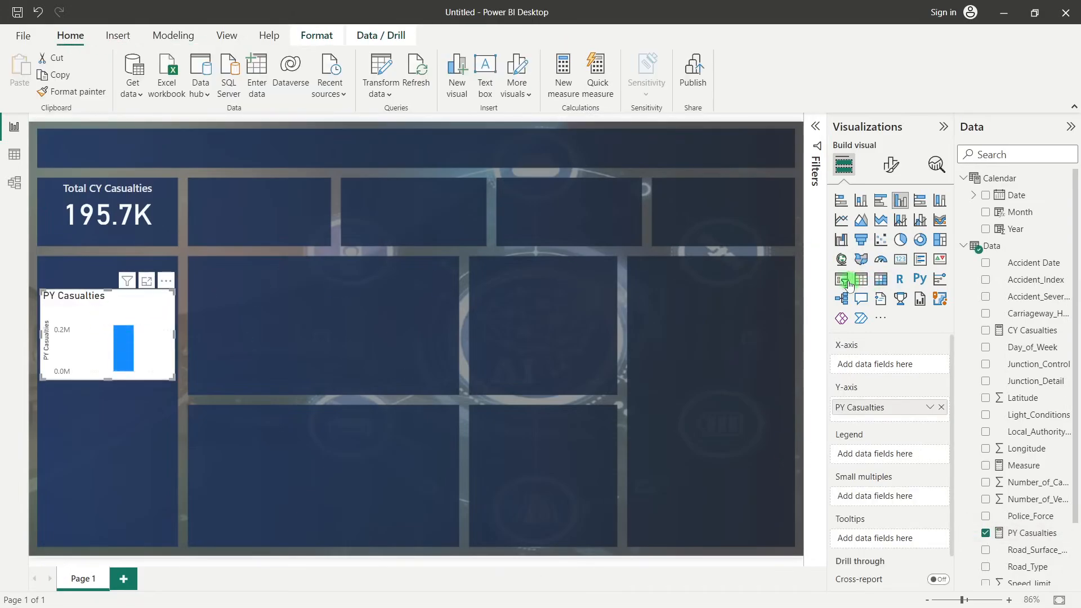
pyautogui.click(900, 260)
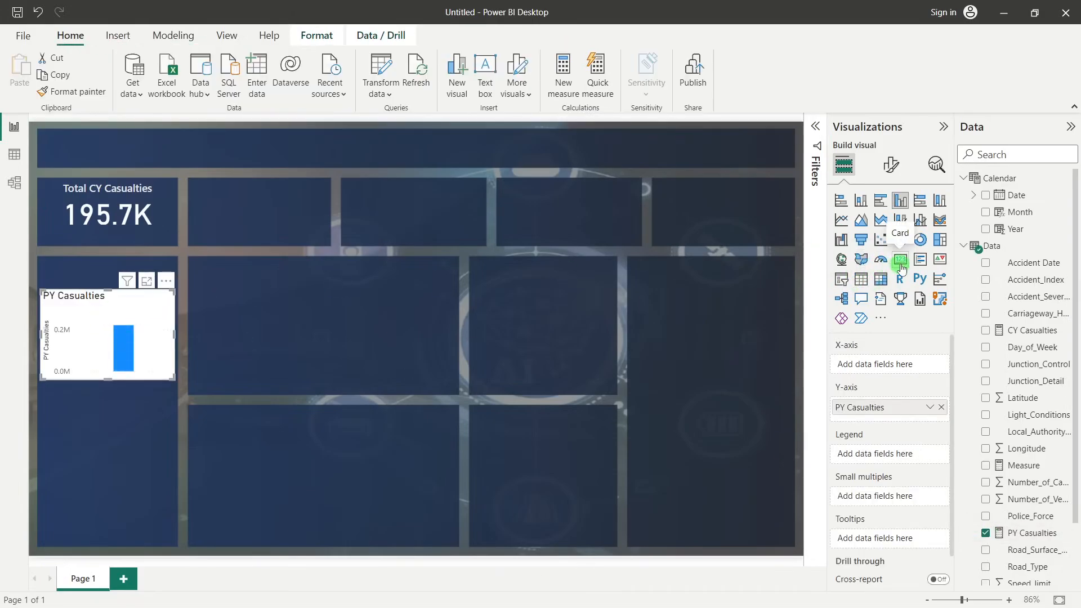
pyautogui.click(67, 340)
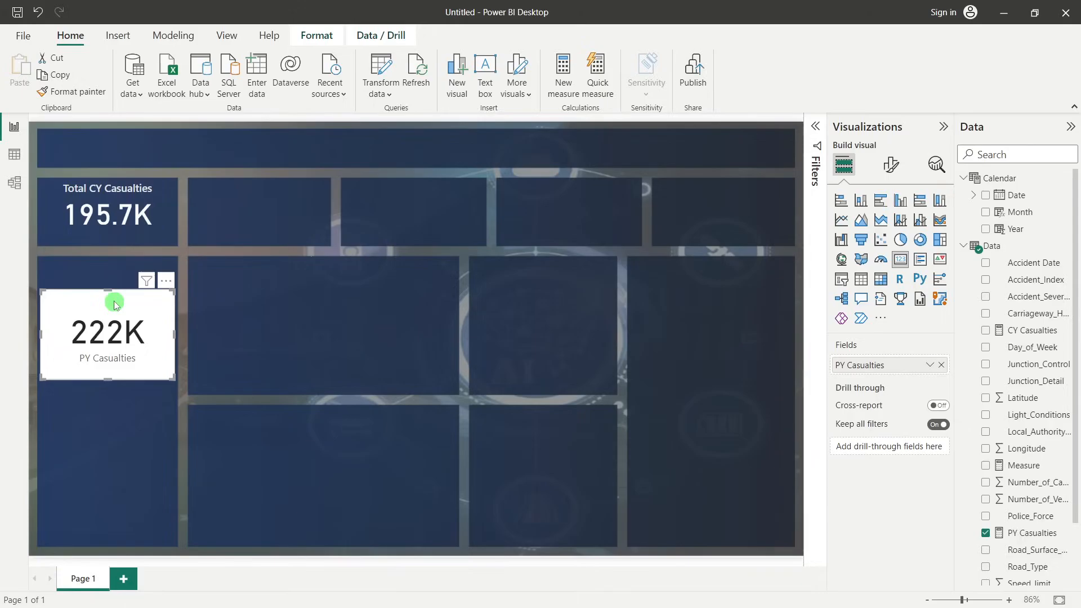
pyautogui.press('Delete')
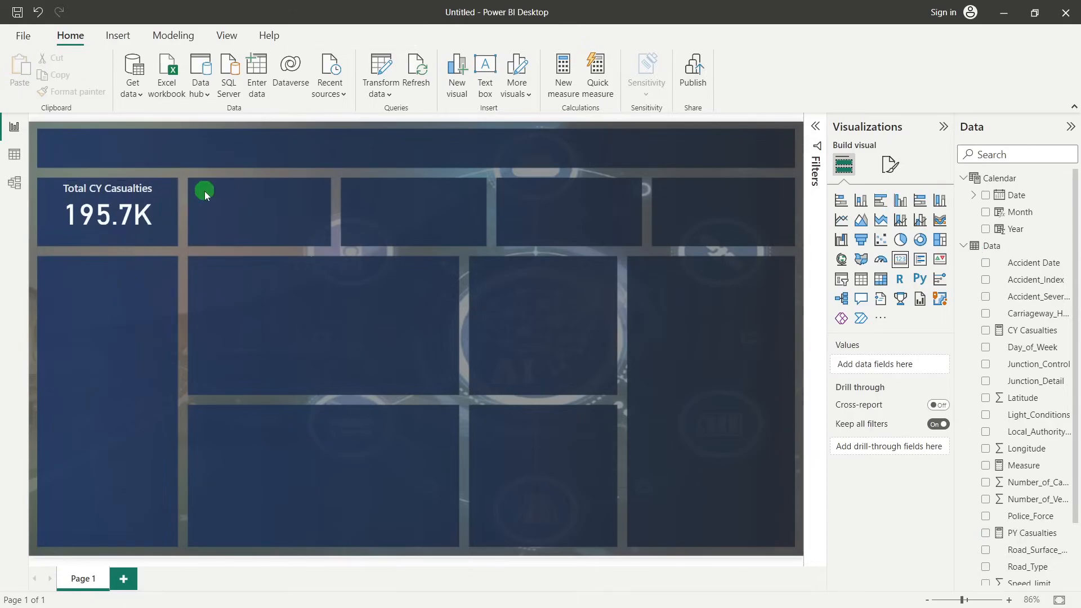
# Create a new measure in the Data table and name it YoY Casualties
pyautogui.rightClick(980, 246)
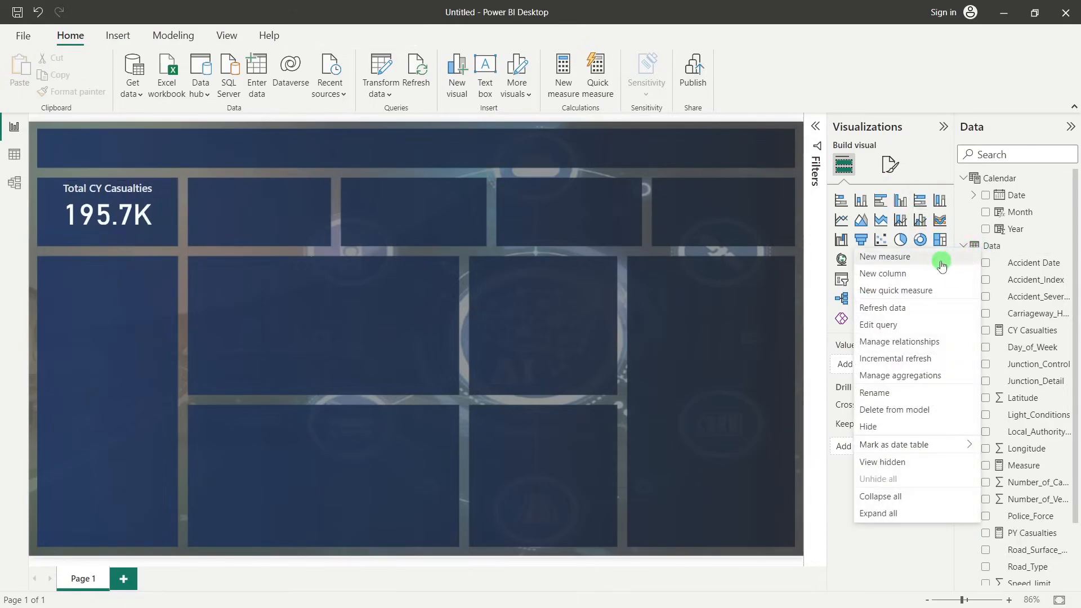
pyautogui.click(941, 260)
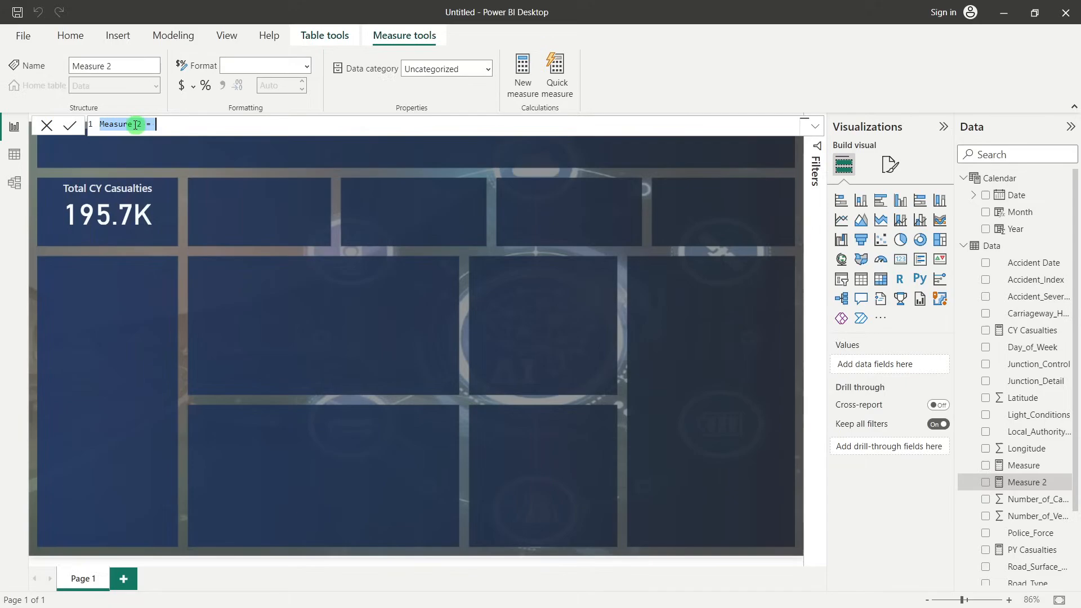
pyautogui.moveTo(146, 124); pyautogui.dragTo(93, 127)
pyautogui.write('YO=')
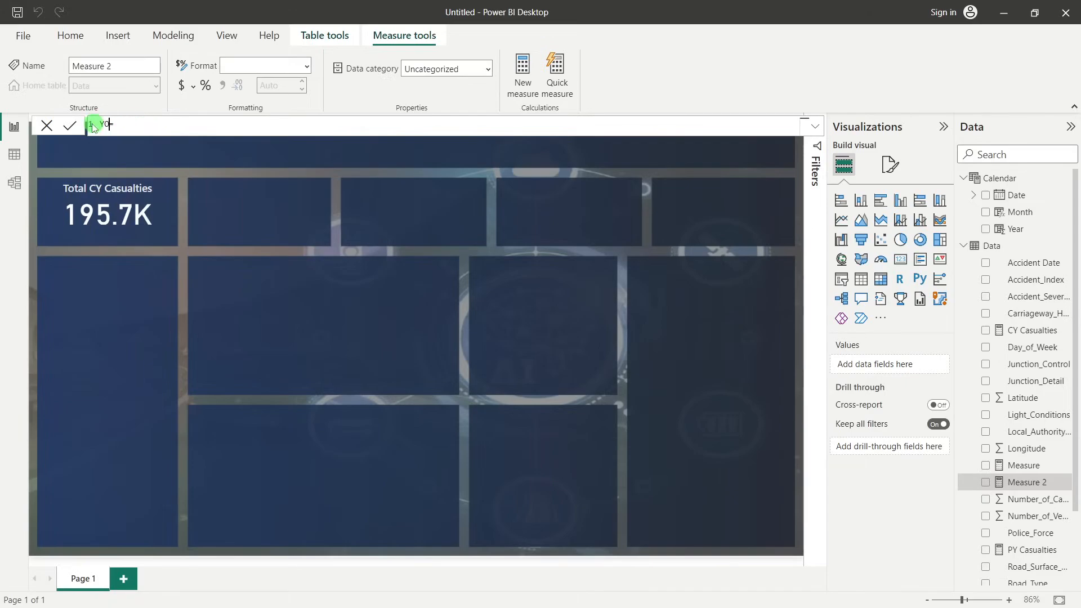
pyautogui.press('BackSpace')
pyautogui.write('oY Casualties= (su')
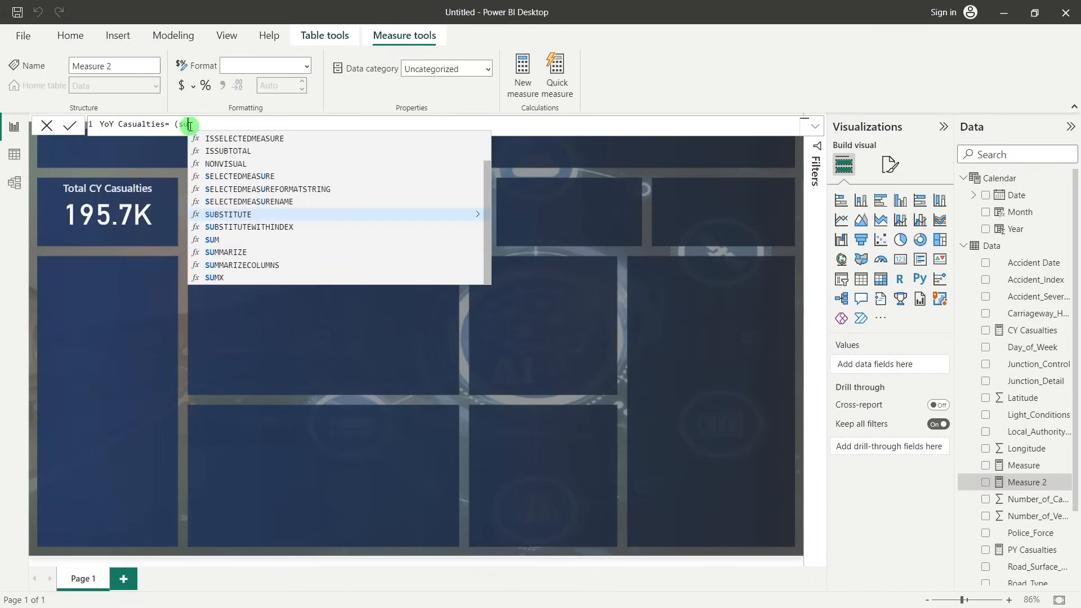
# Enter the bracketed difference ([CY Casualties]-[PY Casualties]) as the first part of the YoY Casualties formula
pyautogui.press('BackSpace')
pyautogui.press('BackSpace')
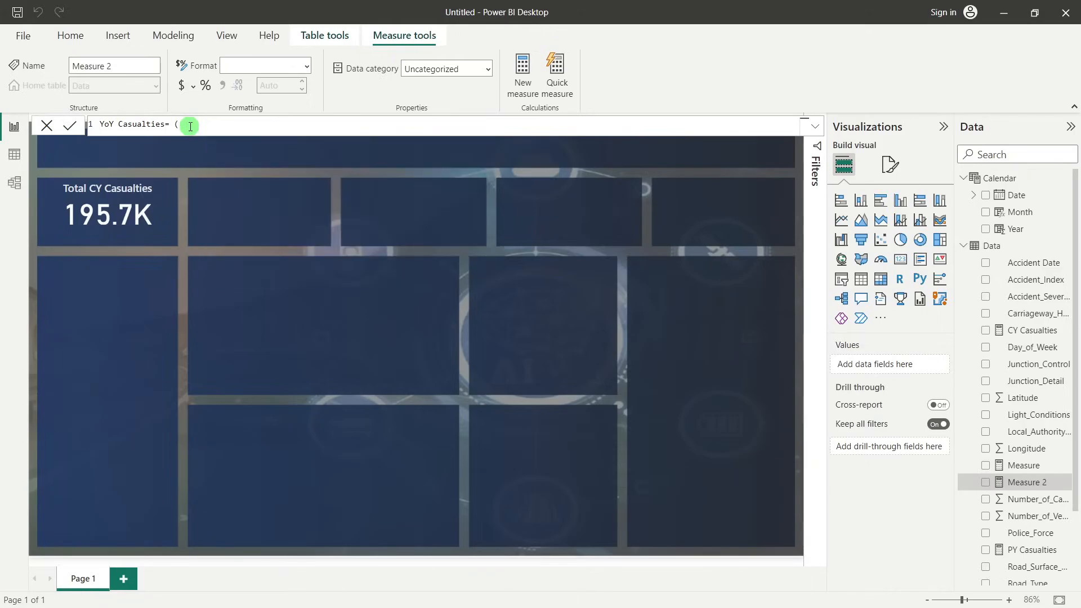
pyautogui.write('t')
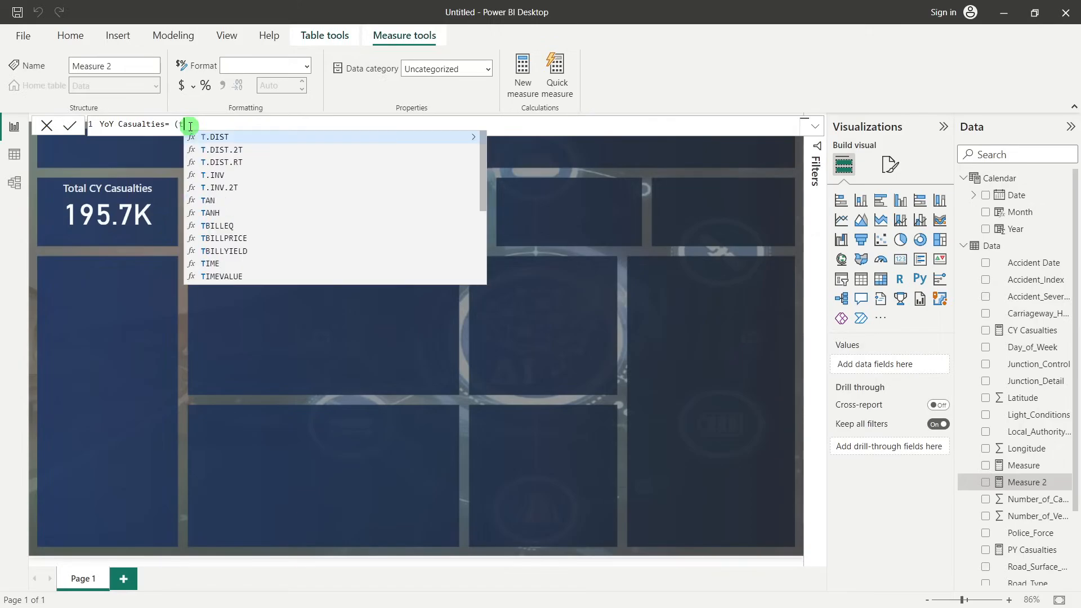
pyautogui.press('BackSpace')
pyautogui.write('cy')
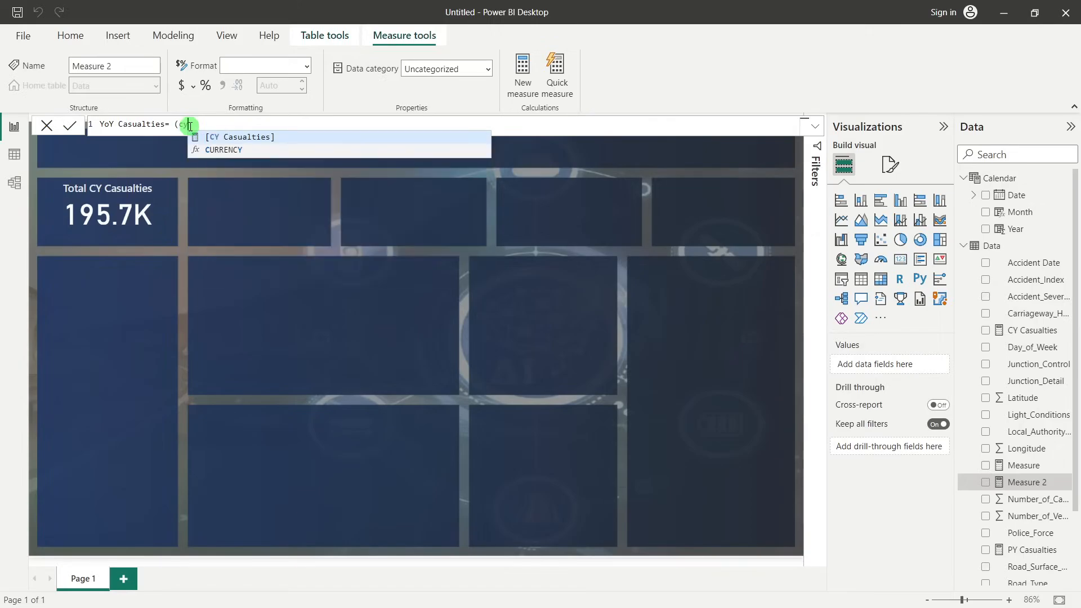
pyautogui.press('Tab')
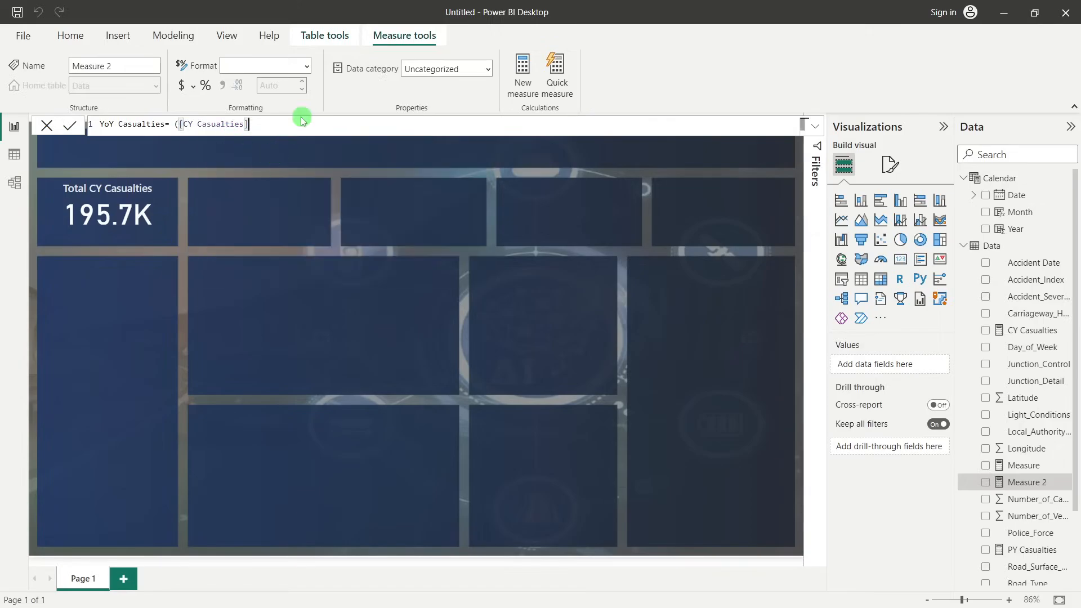
pyautogui.write('-py')
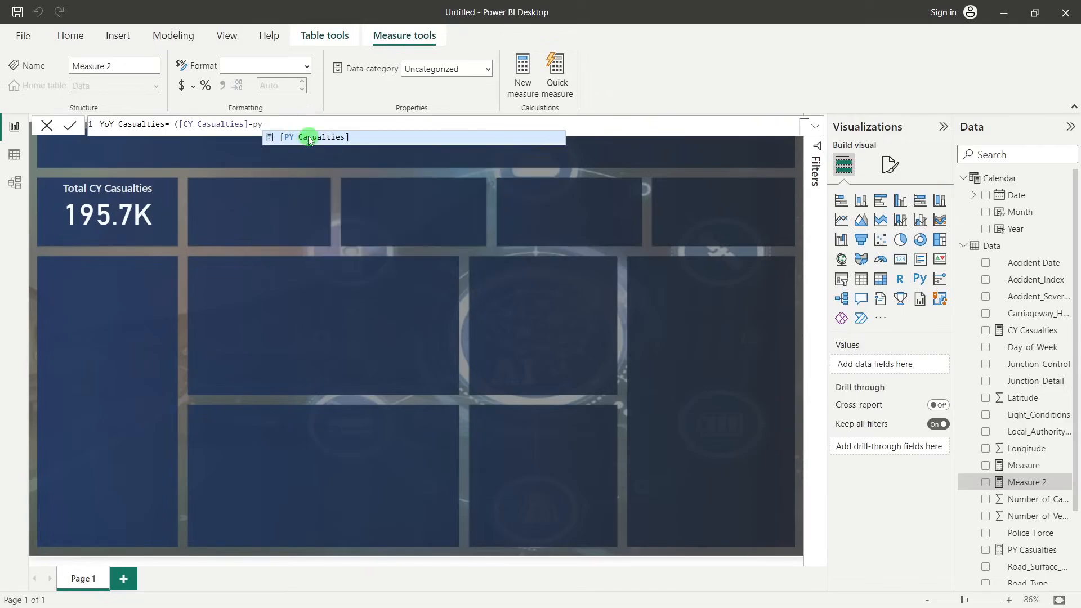
pyautogui.click(309, 138)
pyautogui.write(')')
pyautogui.write('/[')
pyautogui.write('PY')
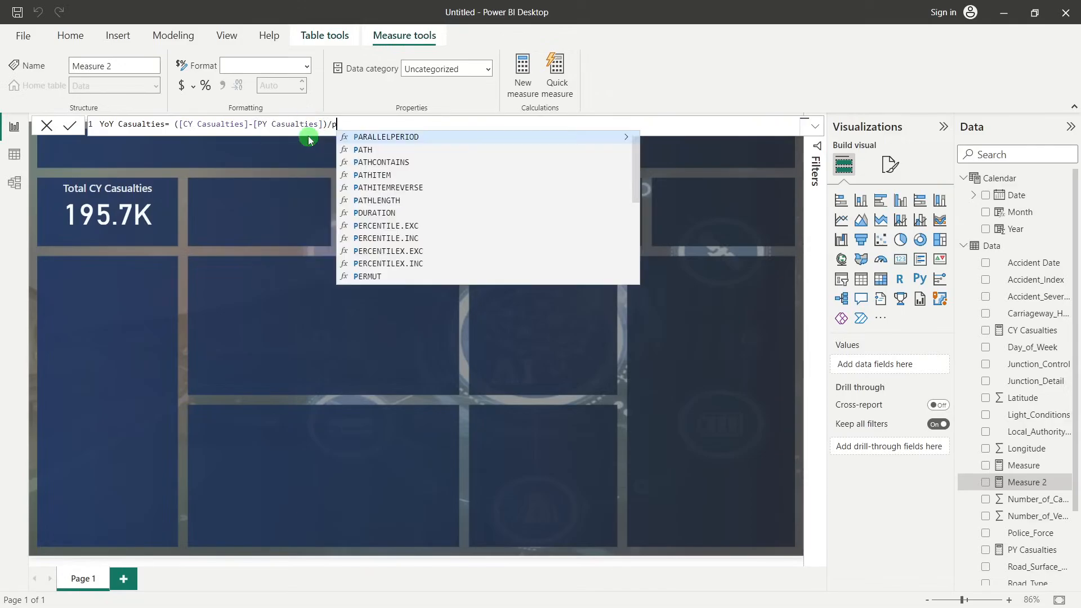
# Divide the difference by [PY Casualties] and commit the YoY Casualties measure
pyautogui.click(358, 138)
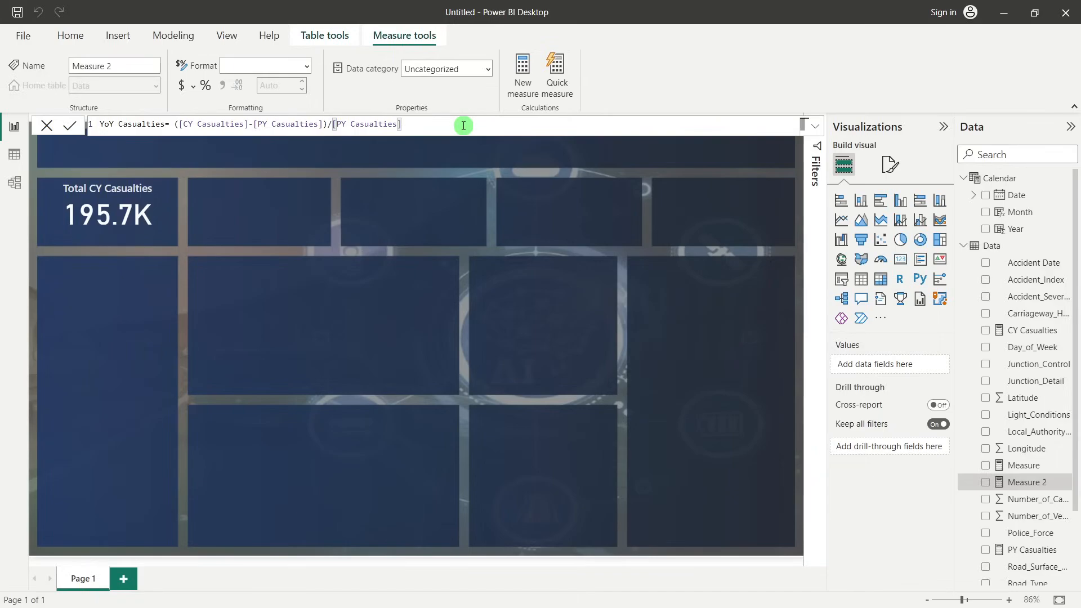
pyautogui.press('Return')
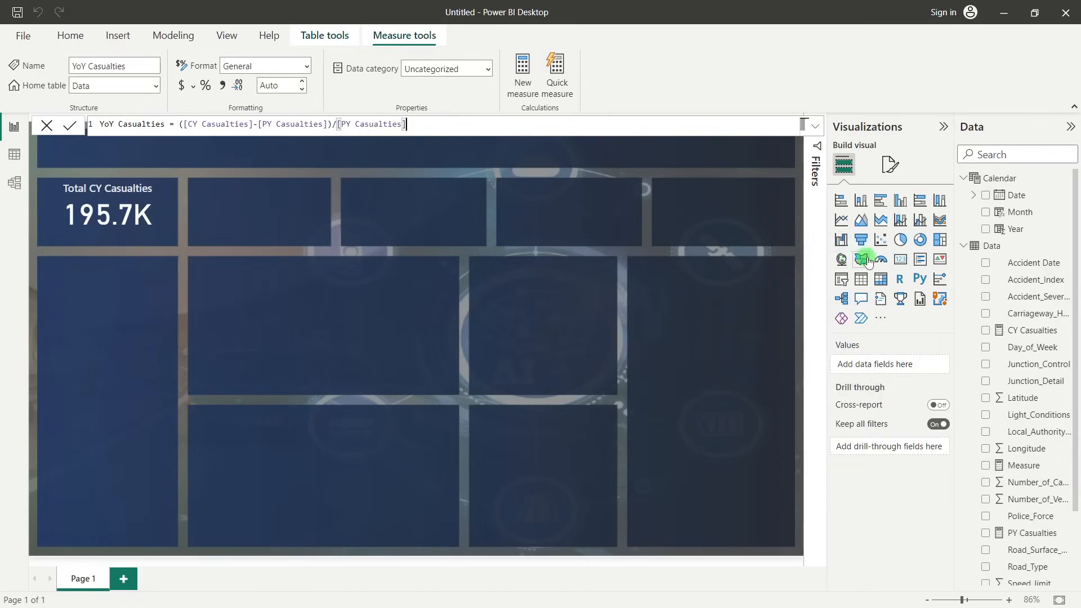
# Add a card visual showing the YoY Casualties measure and place it in an open area below the KPI row
pyautogui.click(899, 260)
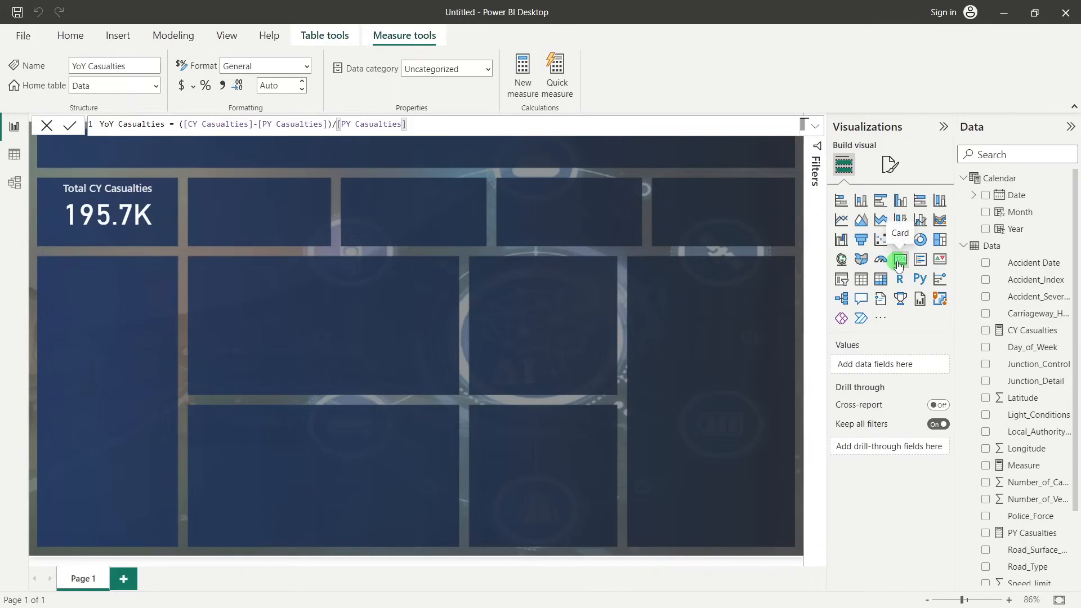
pyautogui.moveTo(109, 284); pyautogui.dragTo(327, 267)
pyautogui.scroll(-3, 1021, 349)
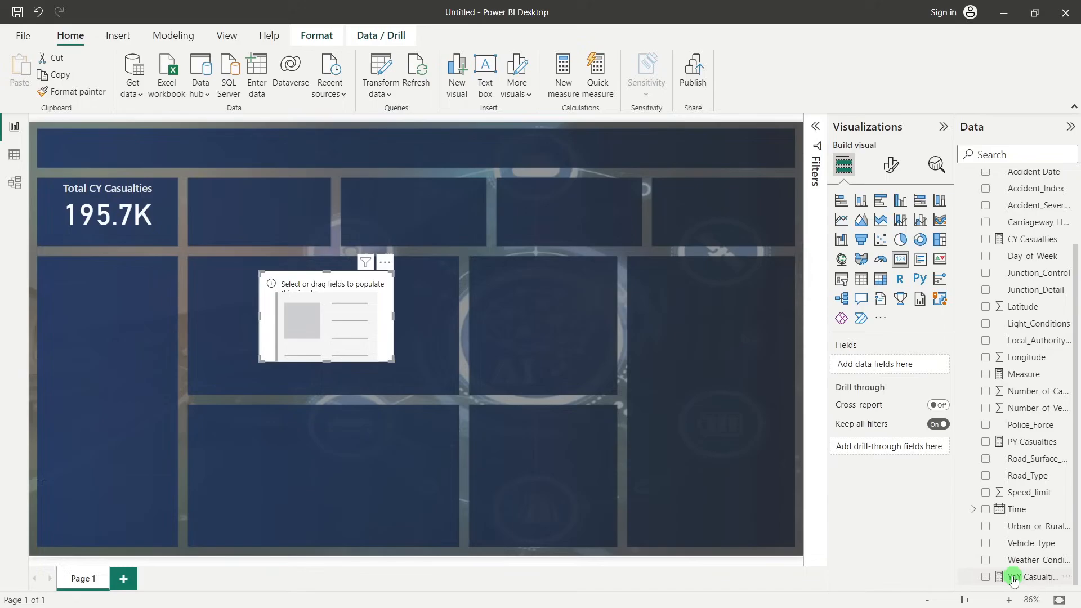
pyautogui.moveTo(1027, 578); pyautogui.dragTo(893, 364)
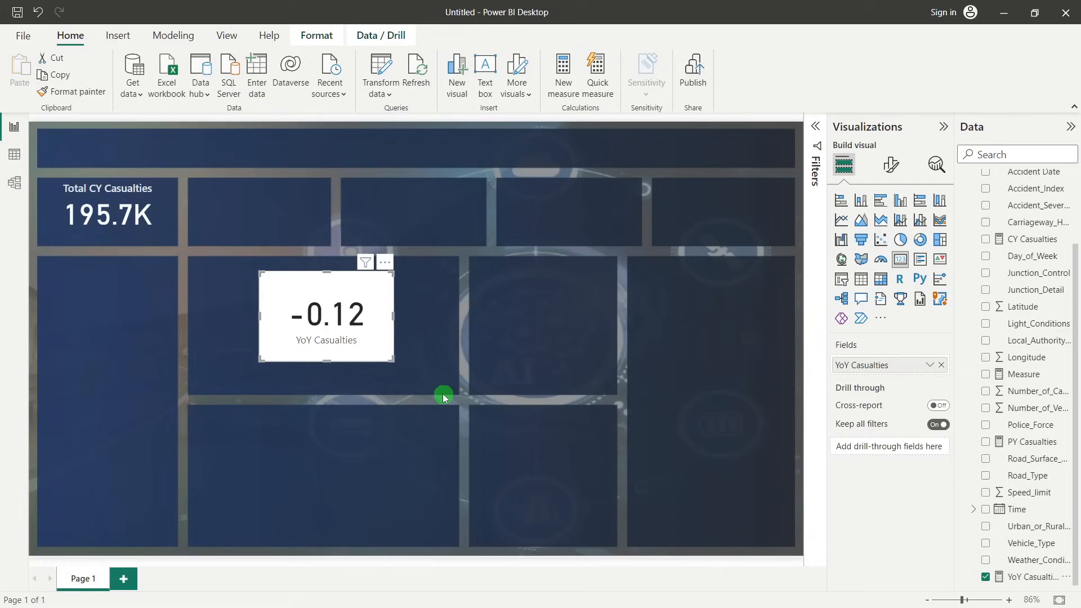
# Format the YoY Casualties measure as a percentage with 1 decimal place
pyautogui.click(1031, 578)
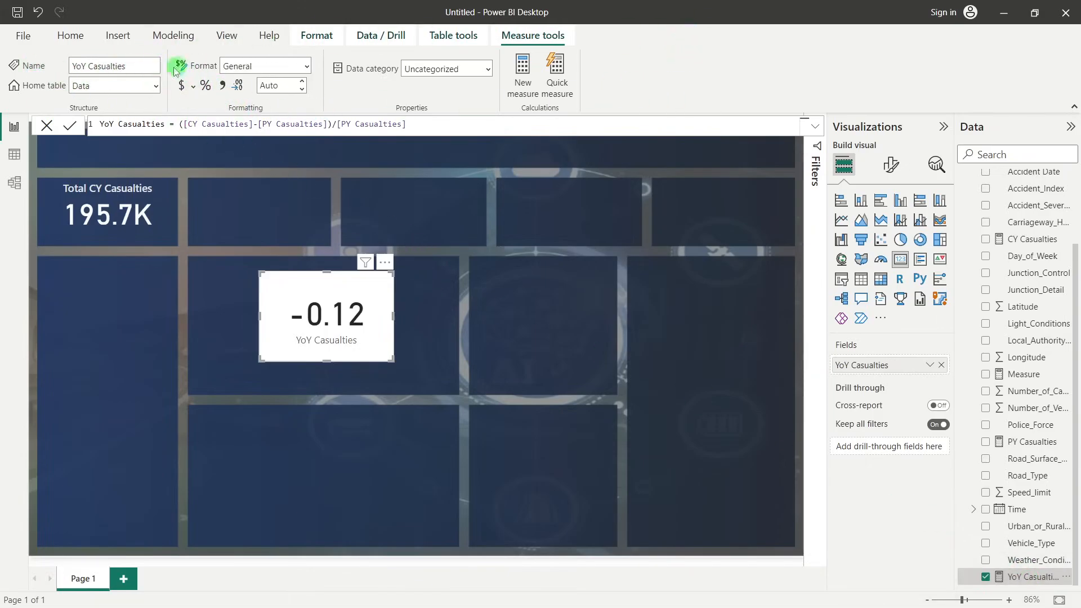
pyautogui.click(315, 35)
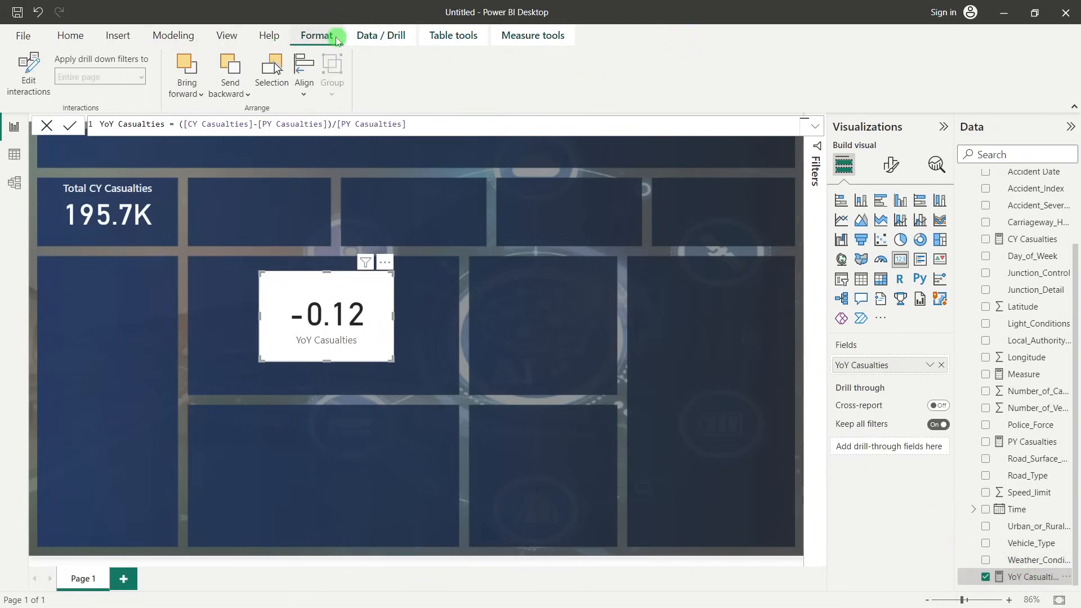
pyautogui.click(382, 38)
pyautogui.click(451, 35)
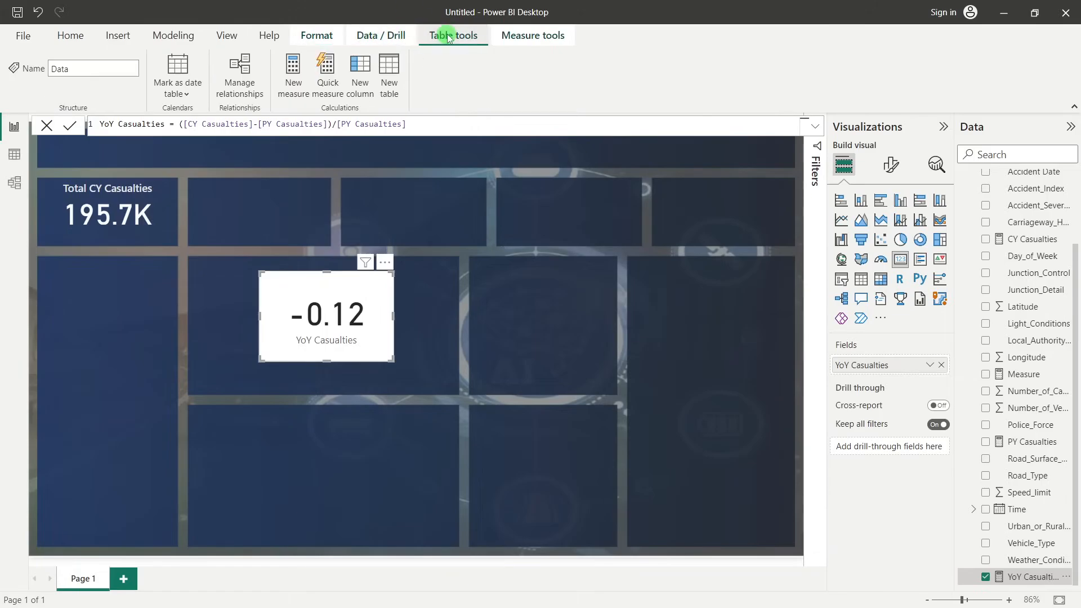
pyautogui.click(534, 37)
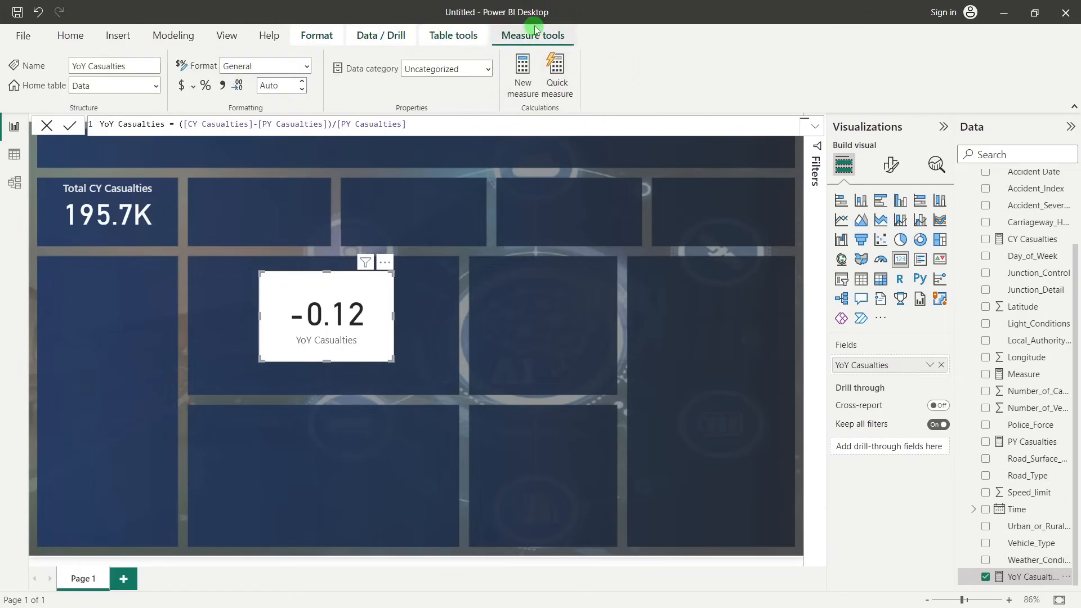
pyautogui.click(206, 88)
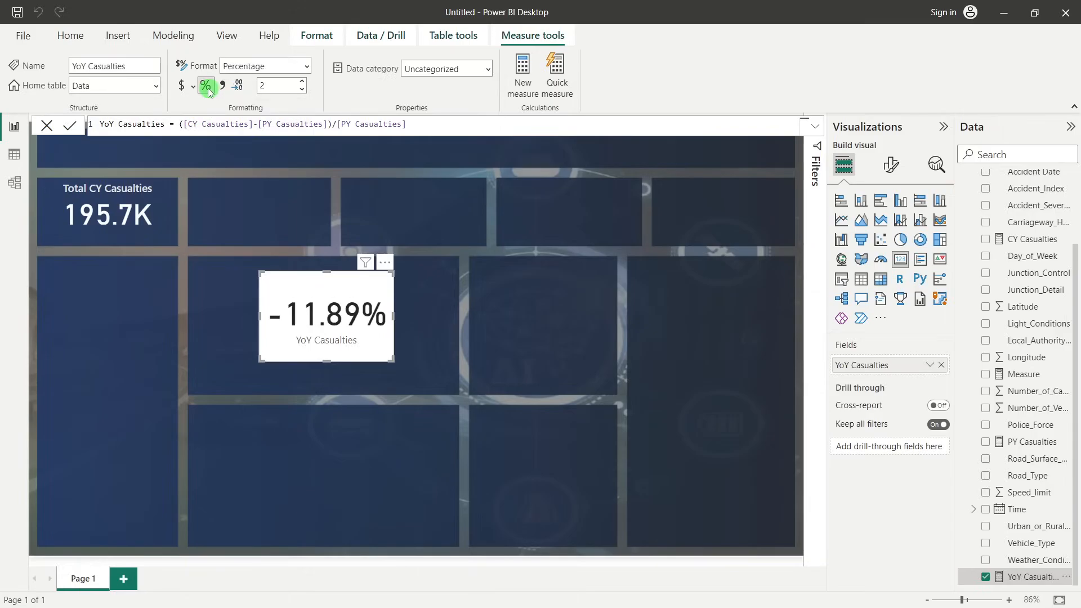
pyautogui.click(303, 90)
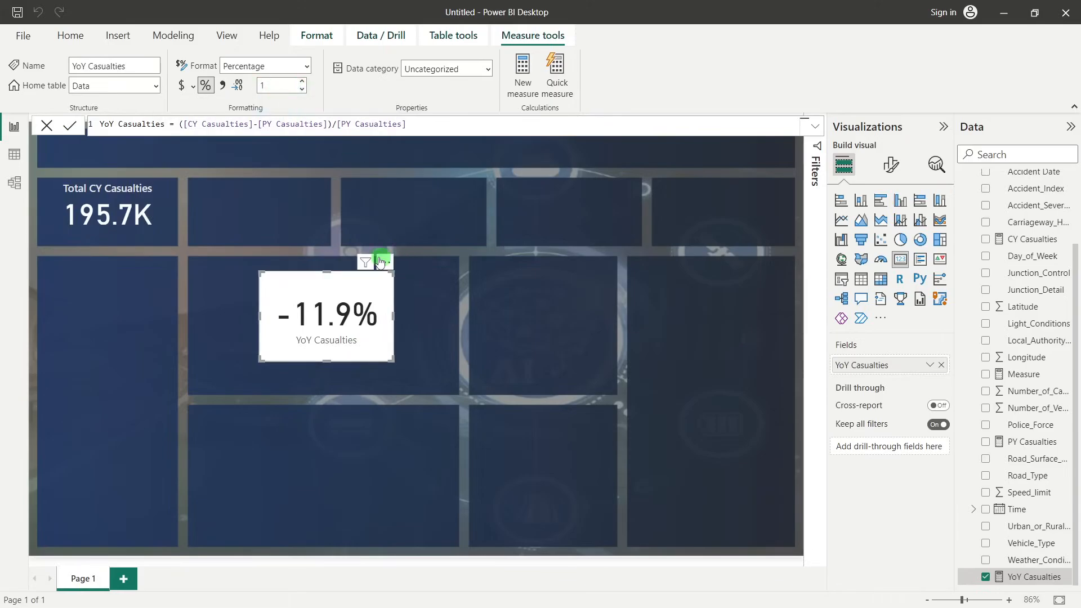
# Move the YoY Casualties card beneath the Total CY Casualties card and set its callout value font size to 14
pyautogui.moveTo(287, 280); pyautogui.dragTo(117, 287)
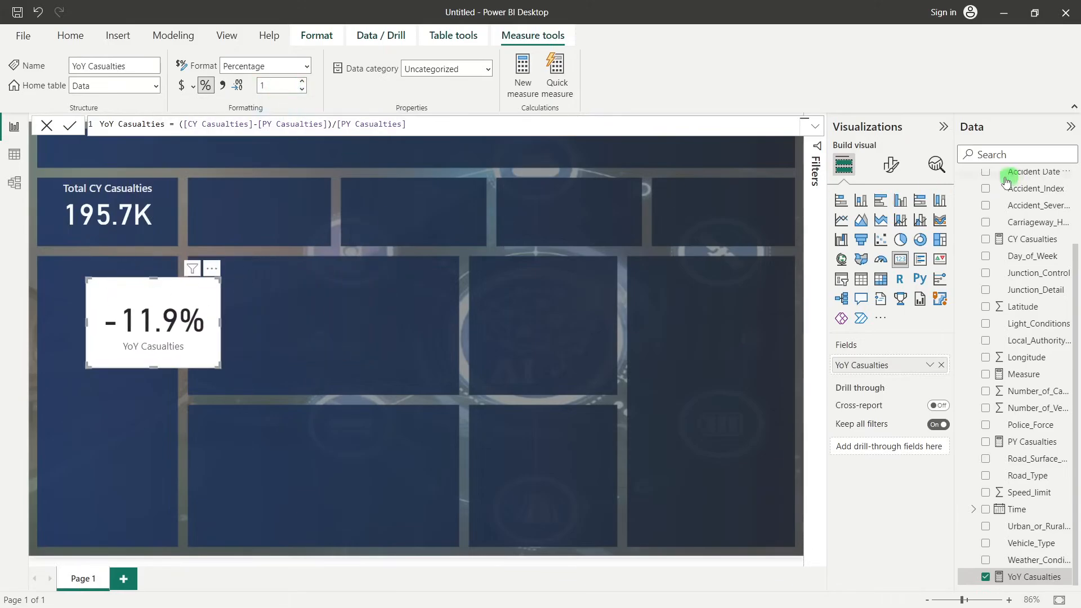
pyautogui.click(881, 176)
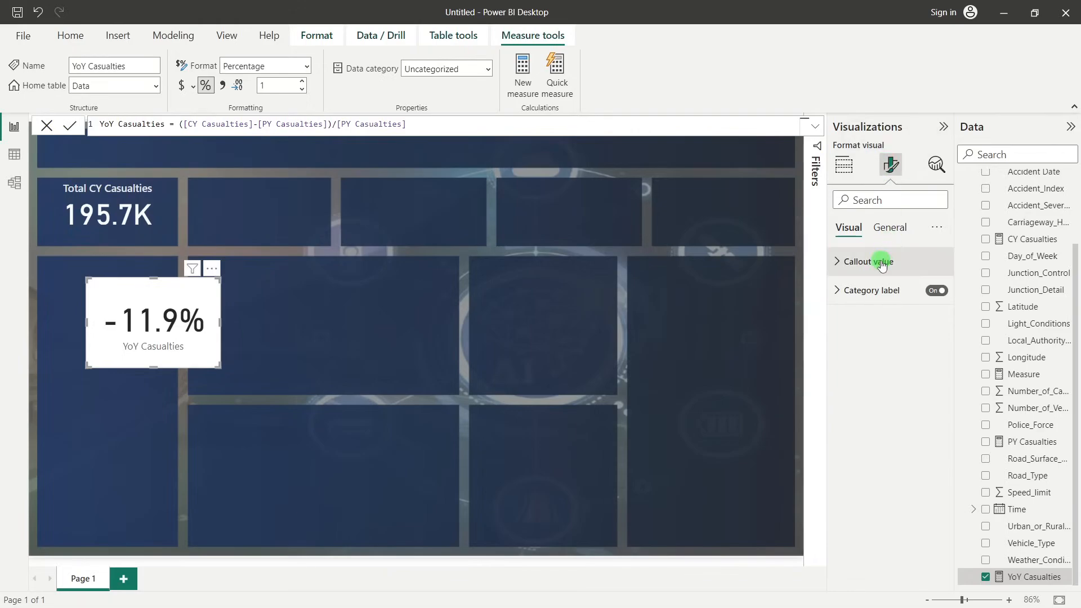
pyautogui.click(882, 262)
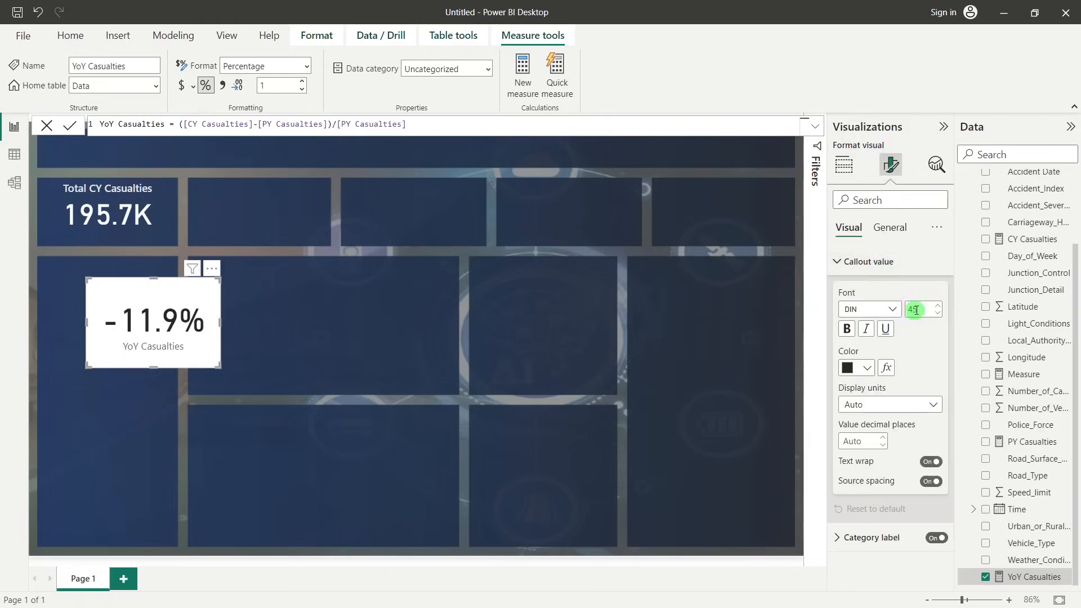
pyautogui.moveTo(917, 309); pyautogui.dragTo(905, 313)
pyautogui.write('14')
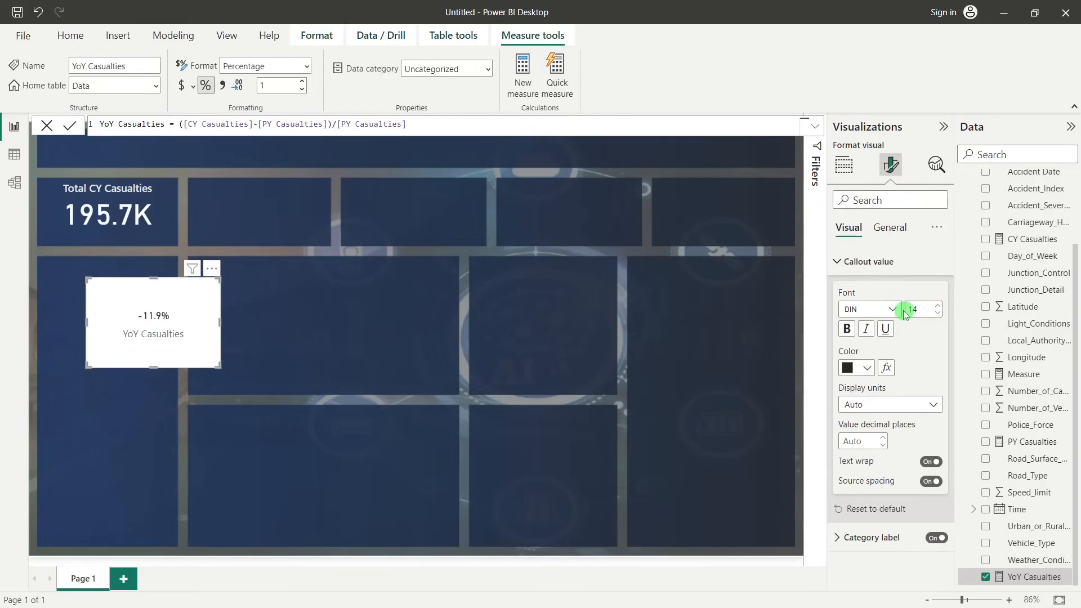
# Turn off the category label and the background of the YoY Casualties card
pyautogui.click(880, 275)
pyautogui.click(936, 291)
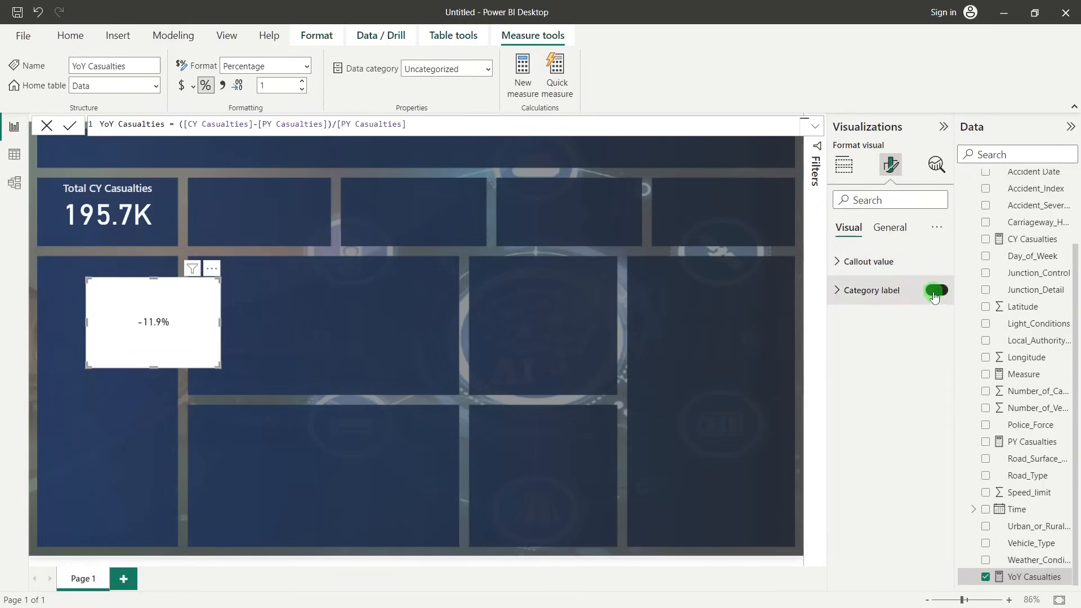
pyautogui.click(891, 230)
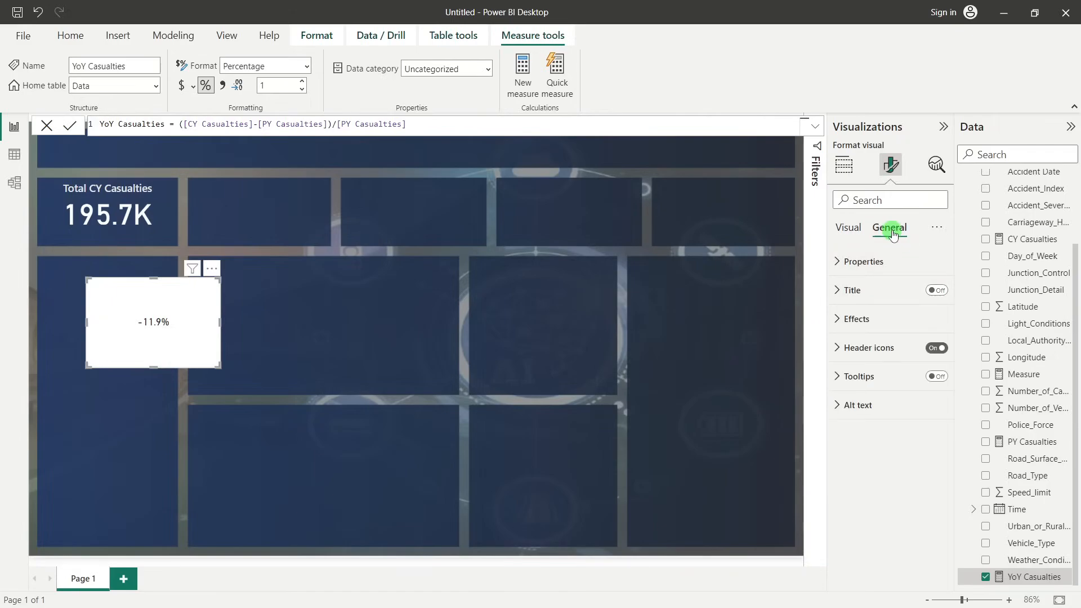
pyautogui.click(892, 318)
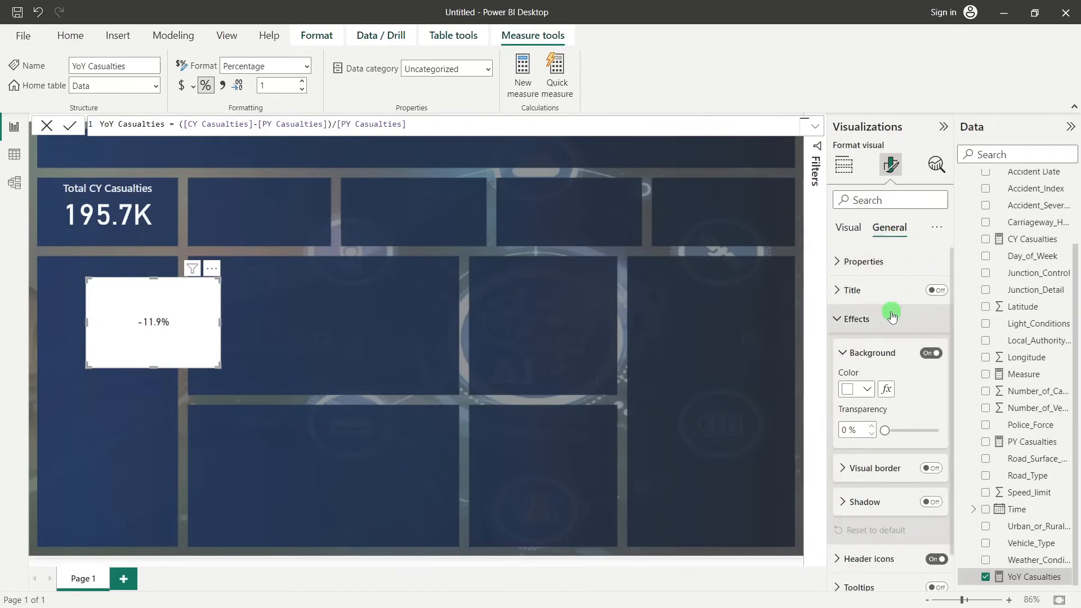
pyautogui.click(931, 354)
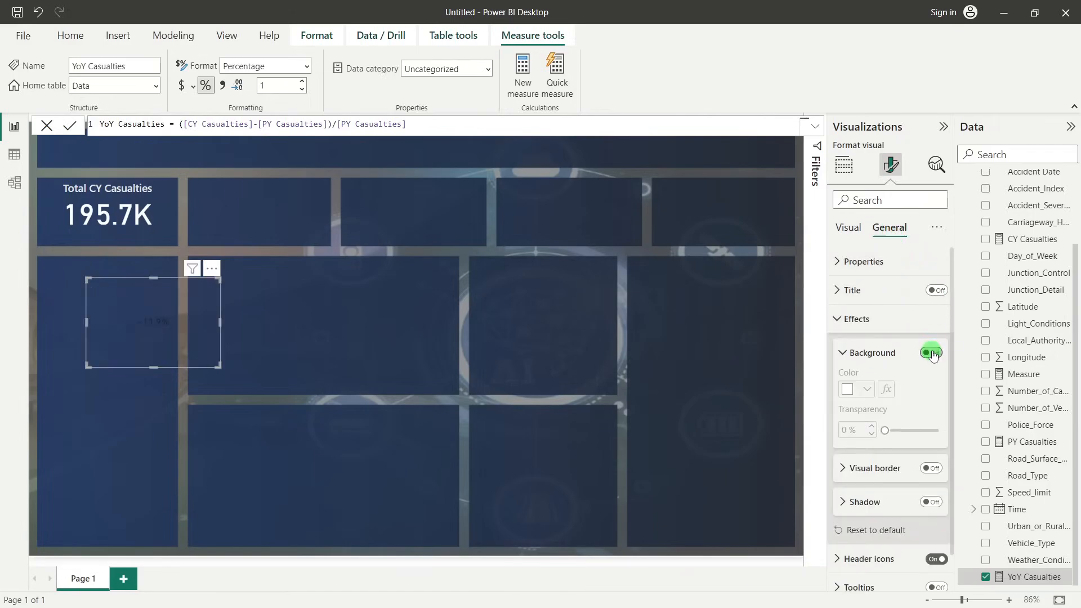
pyautogui.click(888, 329)
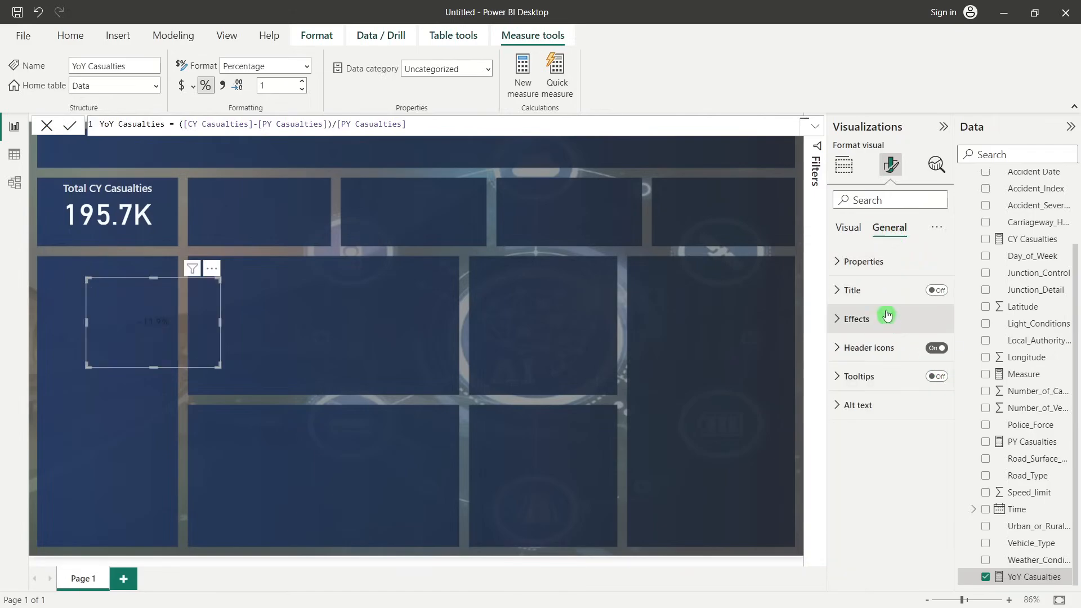
# Make the YoY Casualties card's callout value bold and colour it orange
pyautogui.click(856, 236)
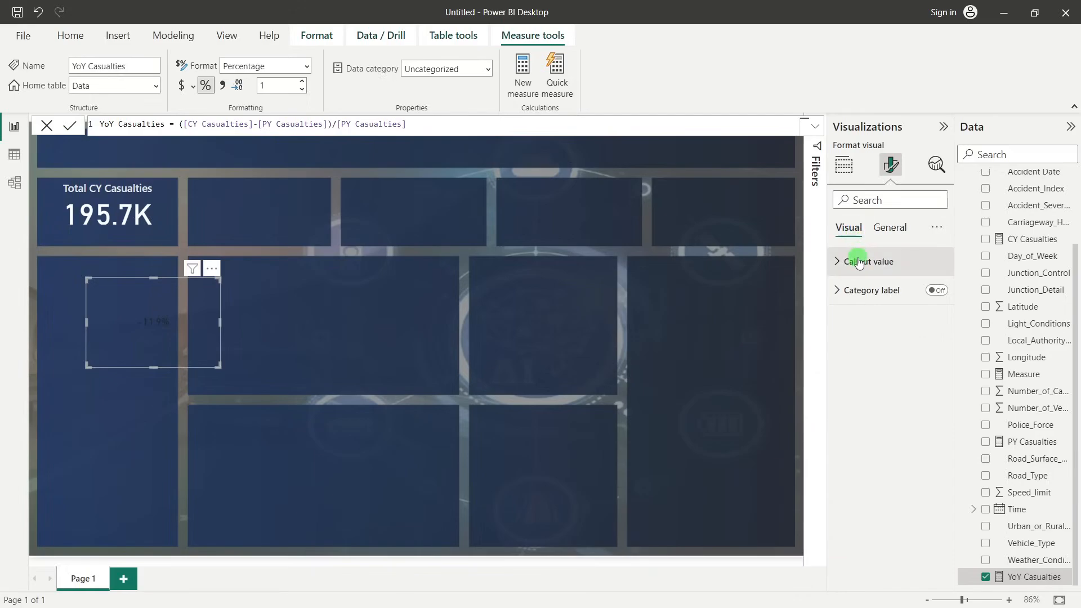
pyautogui.click(859, 262)
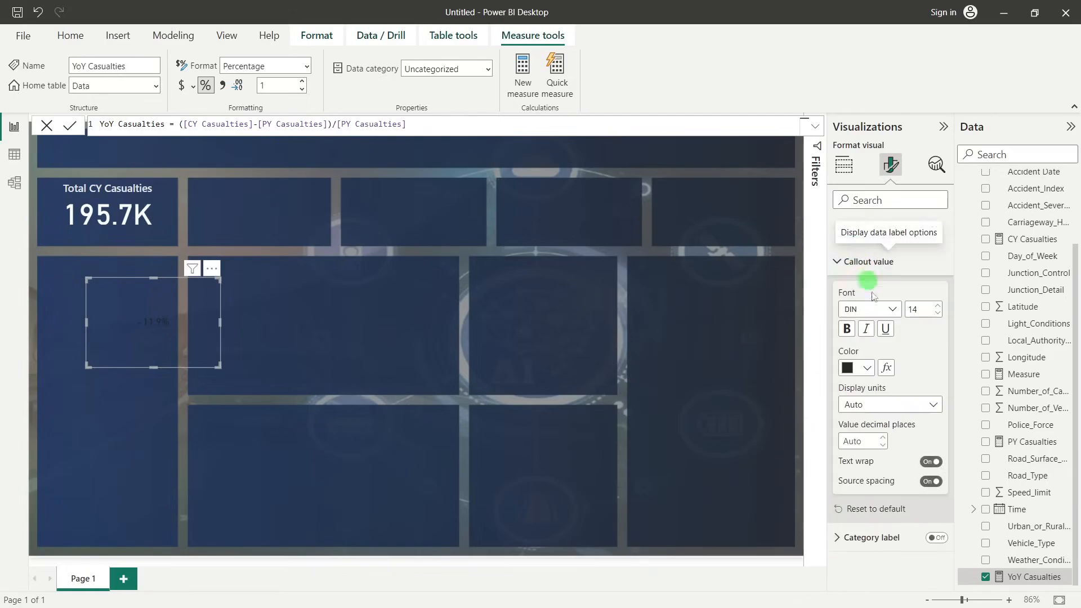
pyautogui.click(868, 369)
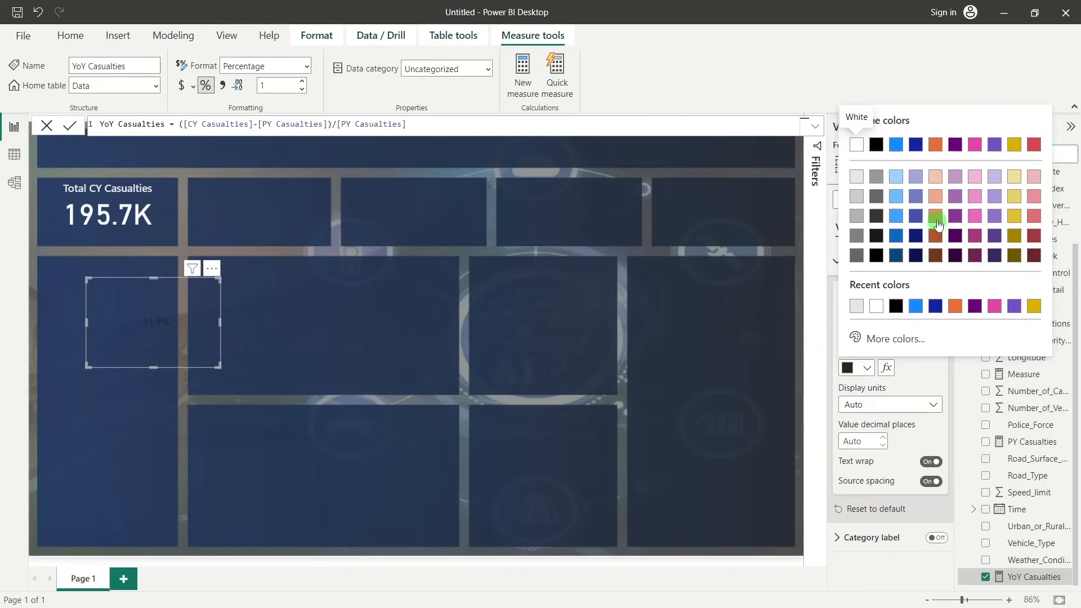
pyautogui.click(937, 224)
pyautogui.click(847, 329)
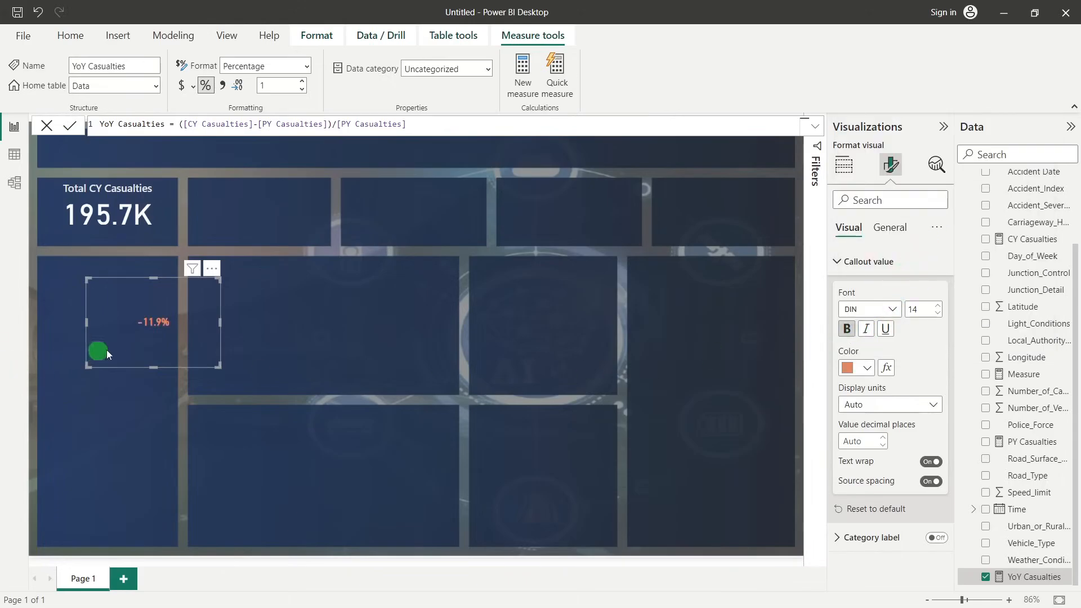
# Shrink the YoY Casualties card to fit its value and place it directly beneath the Total CY Casualties figure in the first KPI box
pyautogui.click(84, 323)
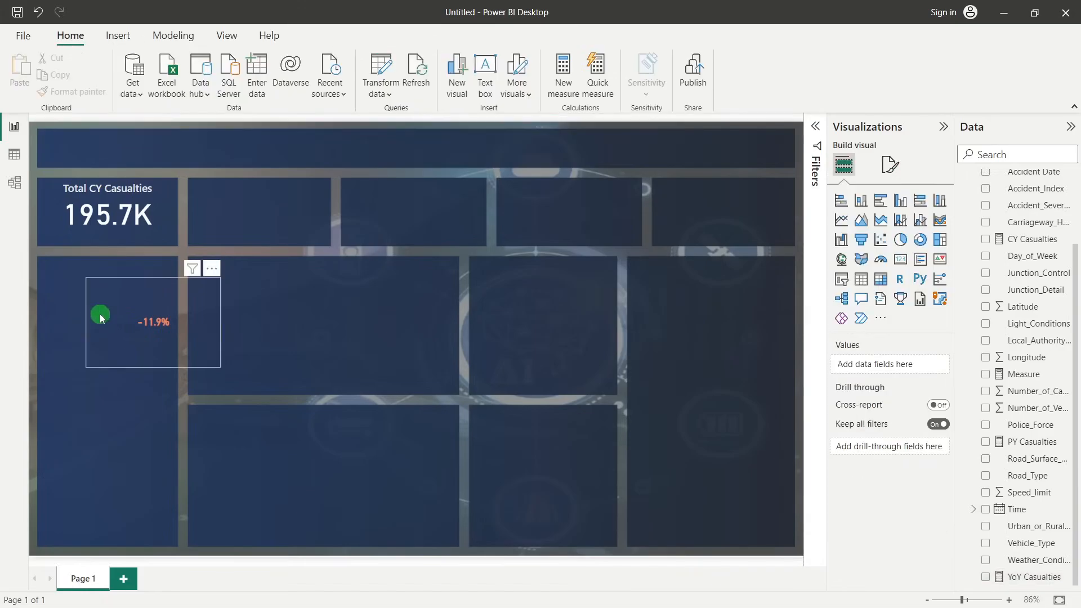
pyautogui.click(101, 314)
pyautogui.moveTo(86, 322); pyautogui.dragTo(158, 317)
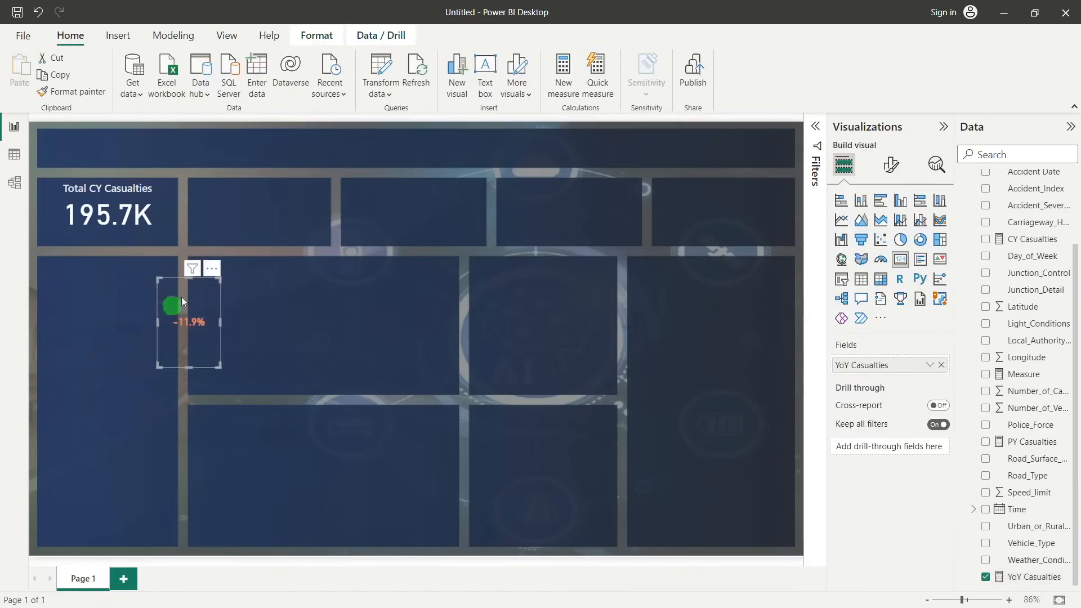
pyautogui.moveTo(189, 280); pyautogui.dragTo(106, 237)
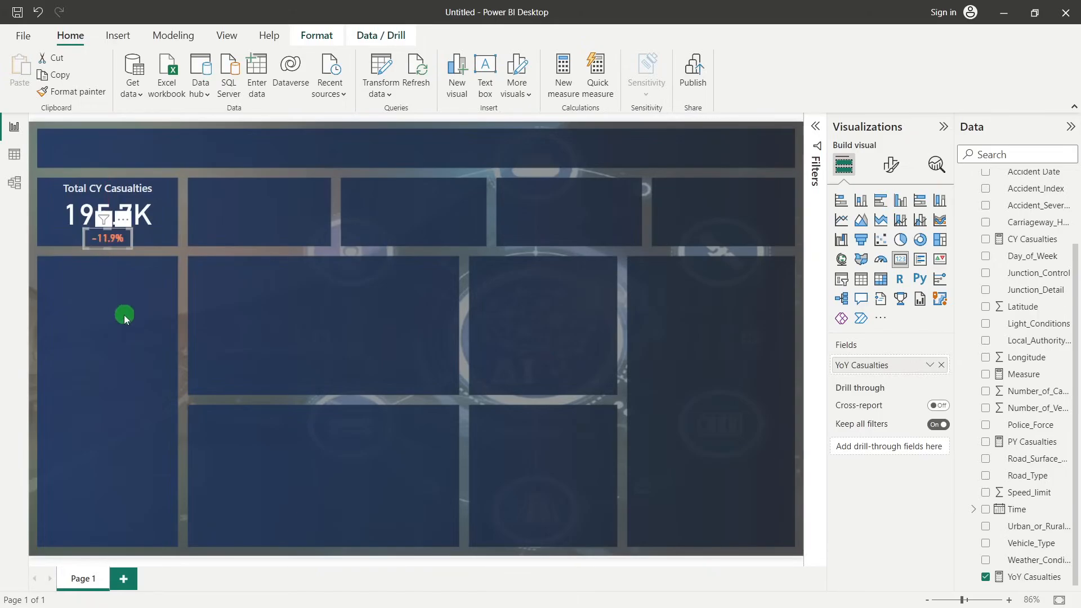
pyautogui.click(124, 314)
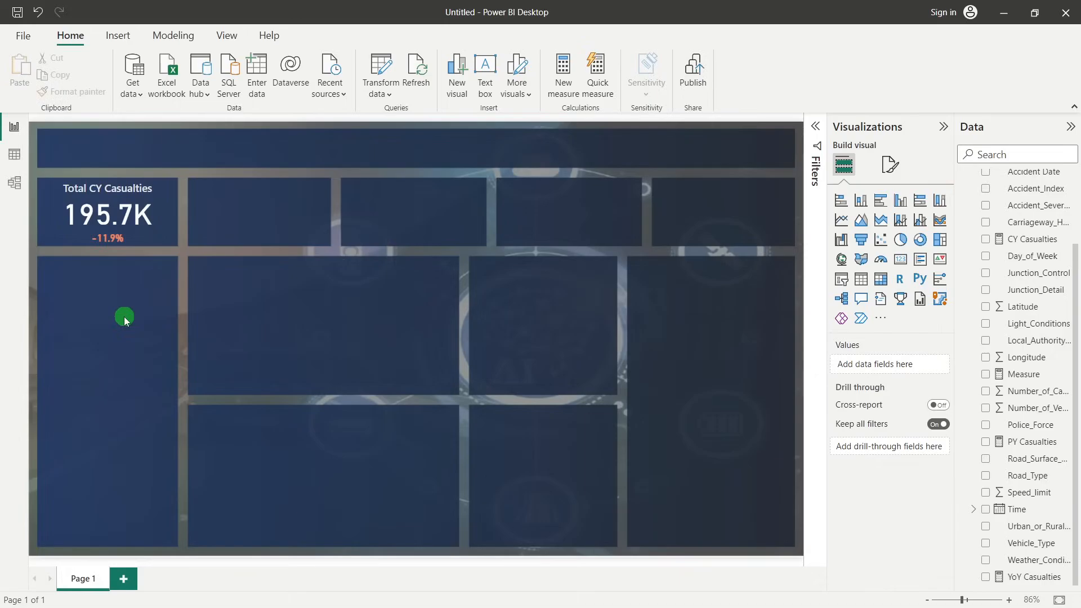
pyautogui.click(112, 237)
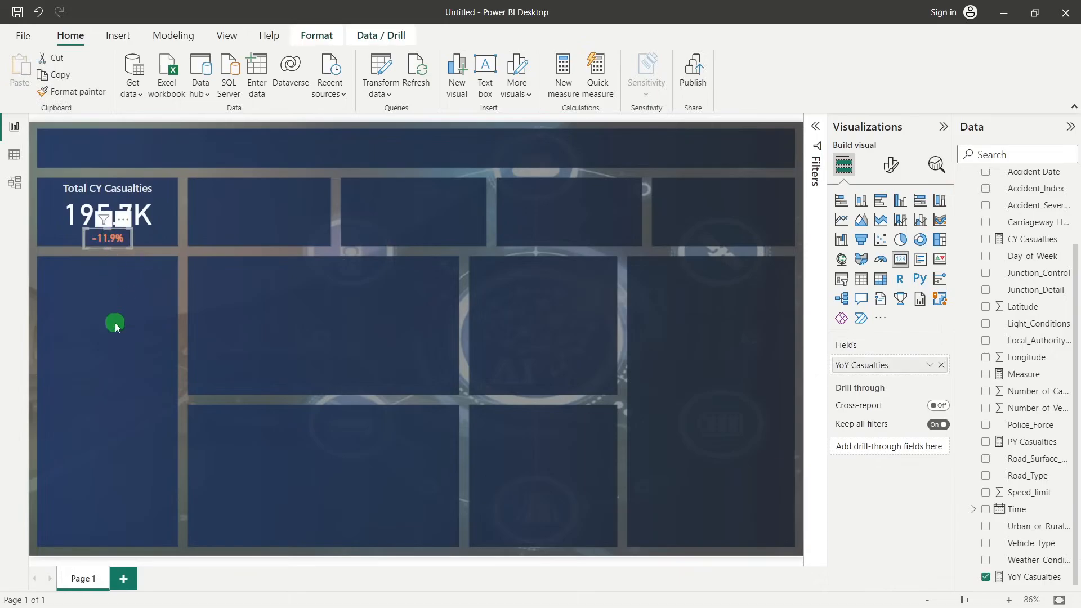
pyautogui.click(114, 323)
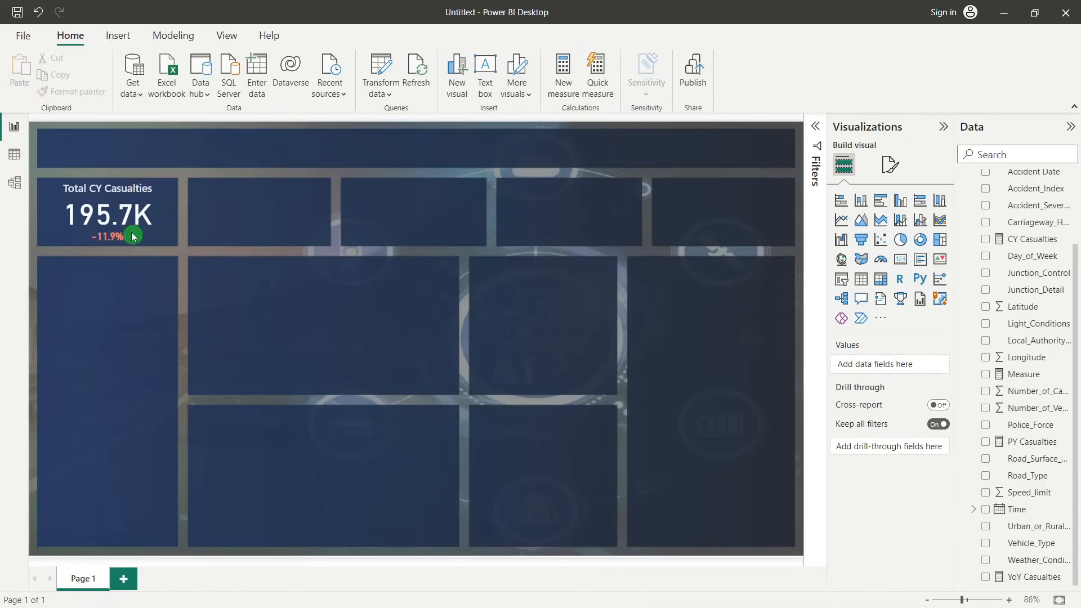
# Group the Total CY Casualties card and the YoY Casualties card together
pyautogui.moveTo(90, 212)
pyautogui.click(107, 206)
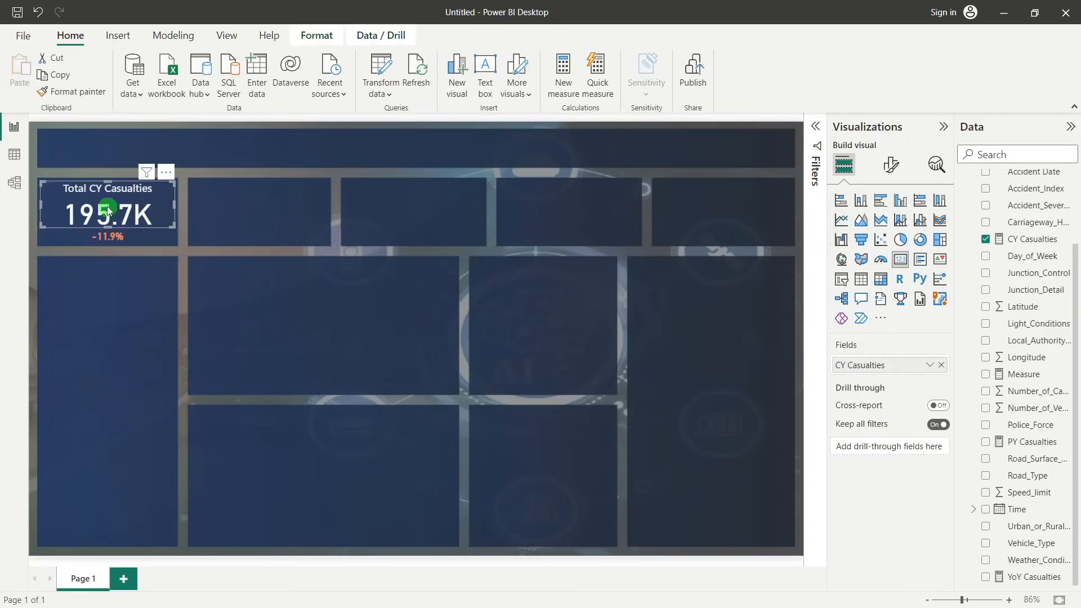
pyautogui.click(105, 237)
pyautogui.rightClick(154, 207)
pyautogui.moveTo(174, 214)
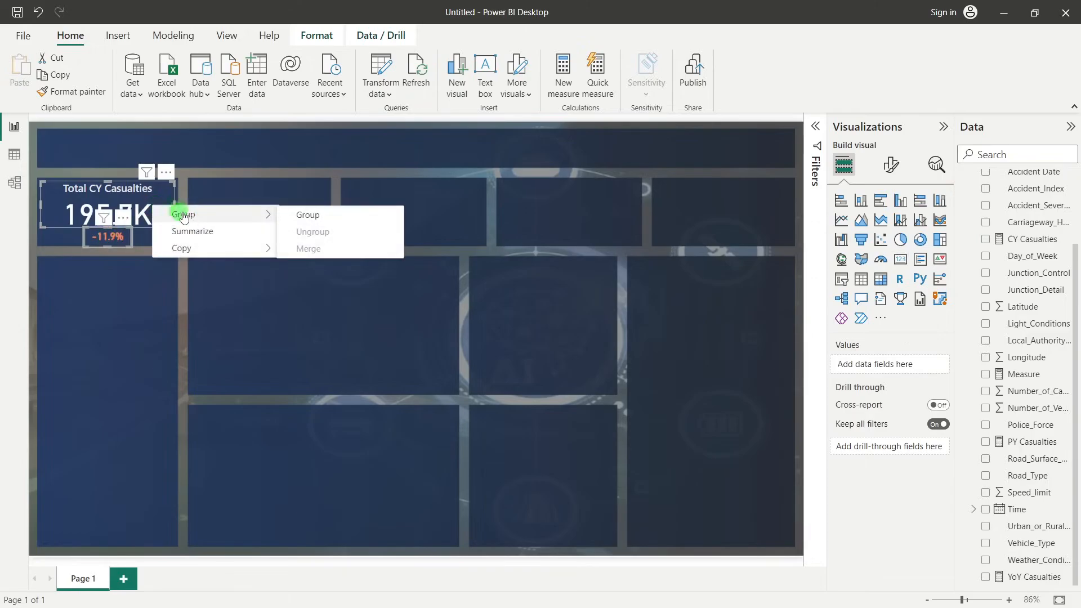
pyautogui.click(297, 218)
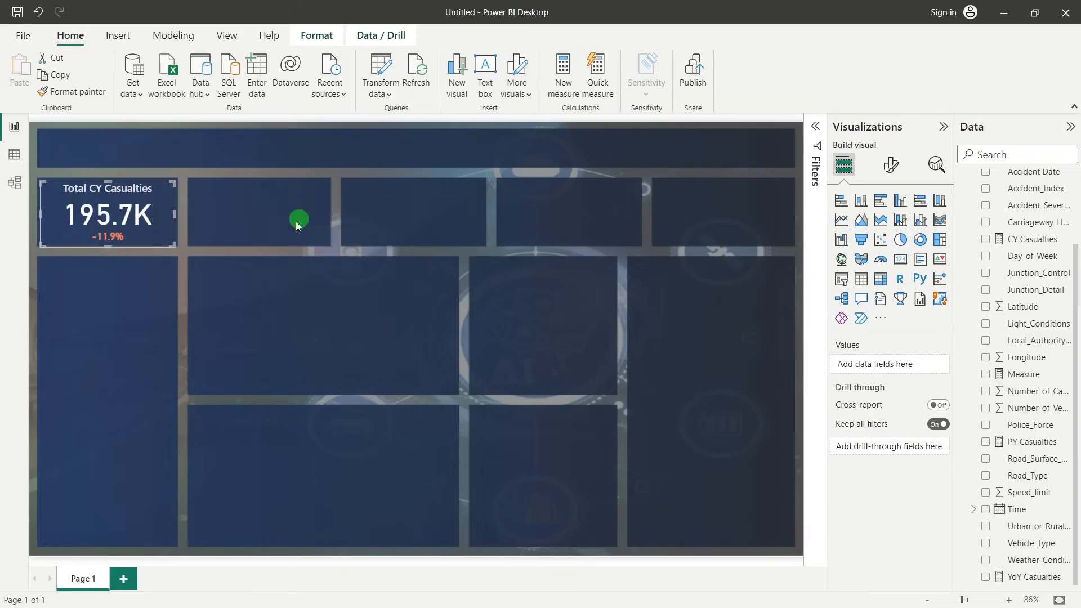
pyautogui.click(147, 331)
# Duplicate the grouped casualties cards and place the copy in the second KPI box, aligned with the original
pyautogui.click(151, 224)
pyautogui.hotkey('ctrl', 'c')
pyautogui.hotkey('ctrl', 'v')
pyautogui.moveTo(175, 204); pyautogui.dragTo(320, 194)
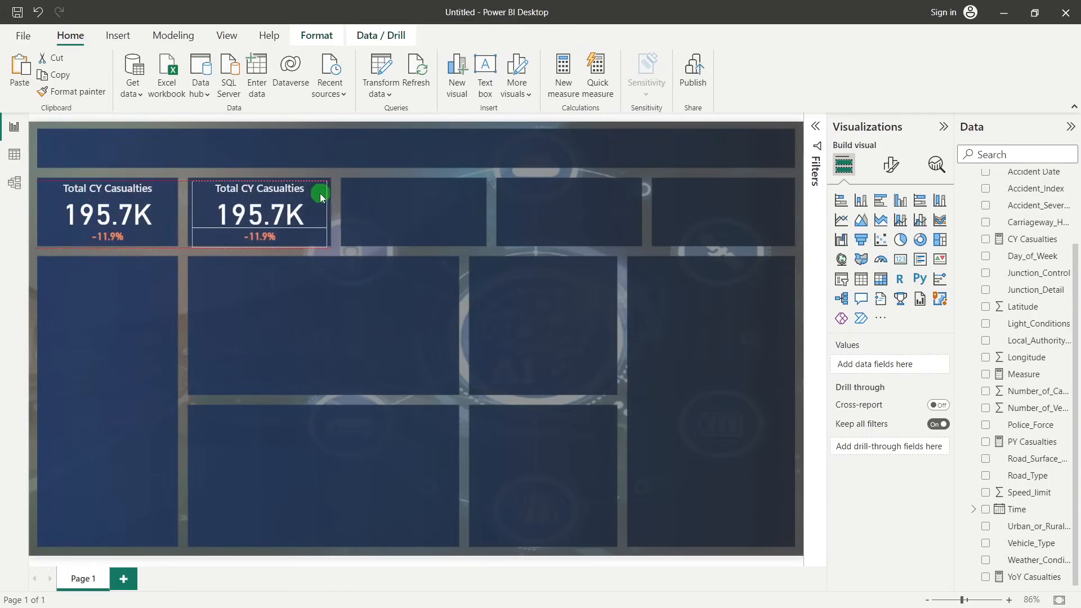
pyautogui.click(350, 343)
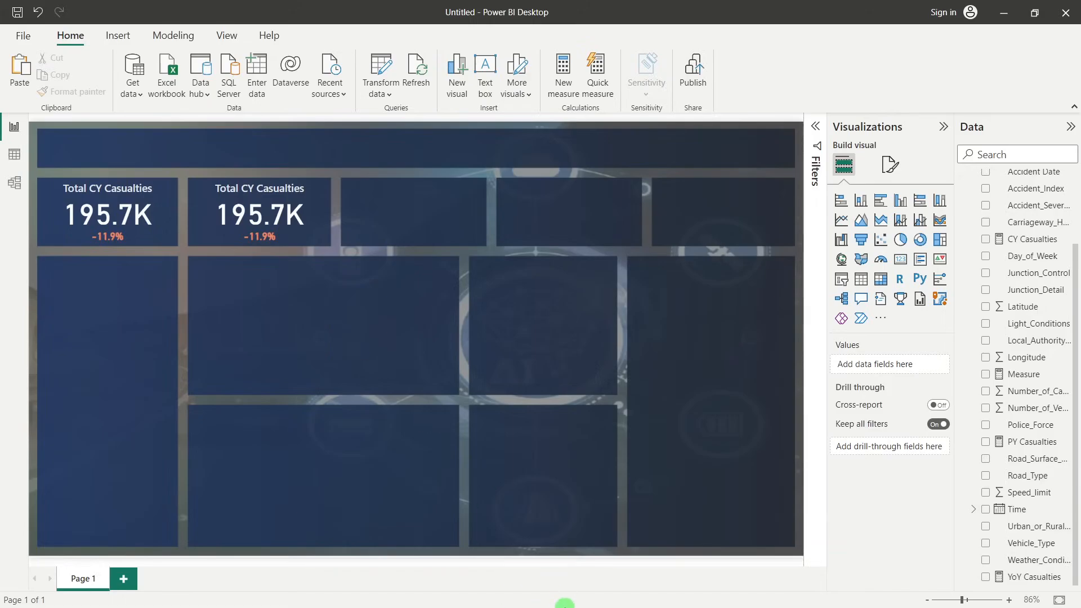
# Switch to the Road Accidents PowerPoint presentation, review the primary KPI requirements on the Requirement slide, and return to Power BI Desktop
pyautogui.click(564, 546)
pyautogui.moveTo(556, 591)
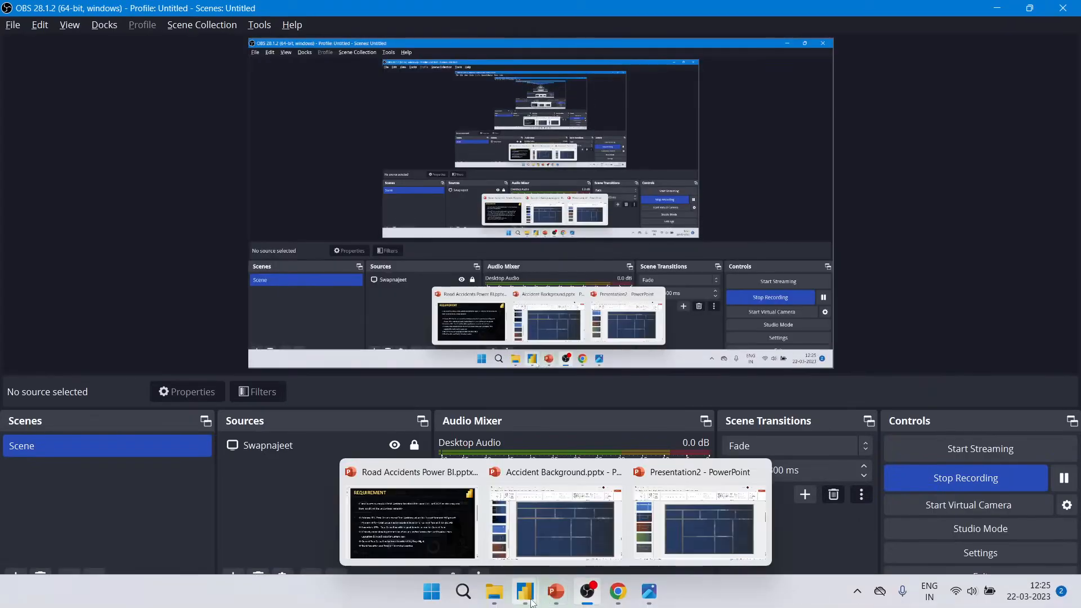
pyautogui.click(379, 536)
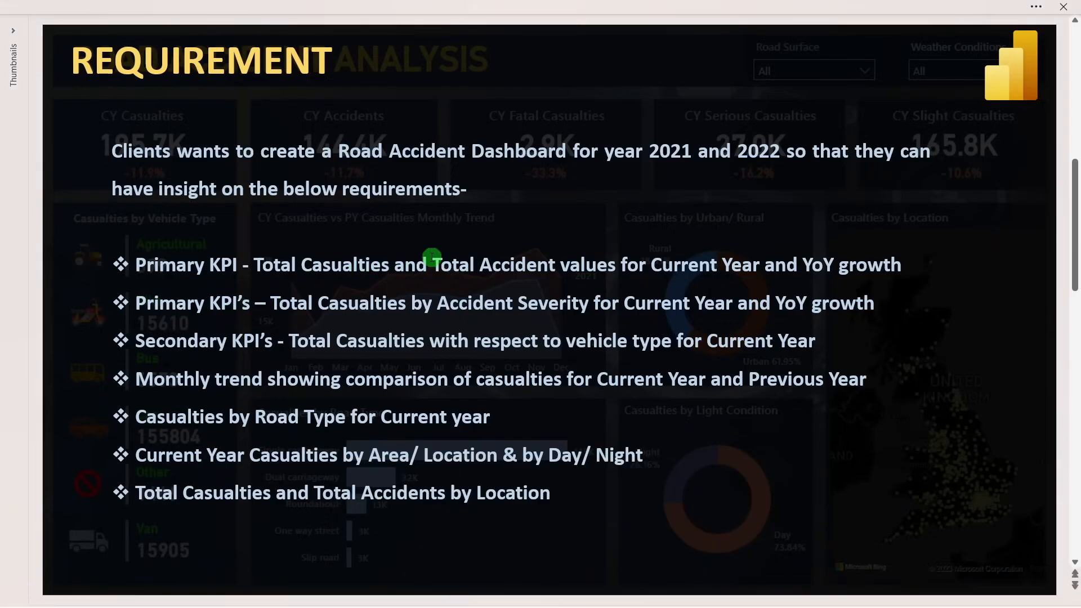
pyautogui.moveTo(430, 257); pyautogui.dragTo(560, 263)
pyautogui.click(561, 315)
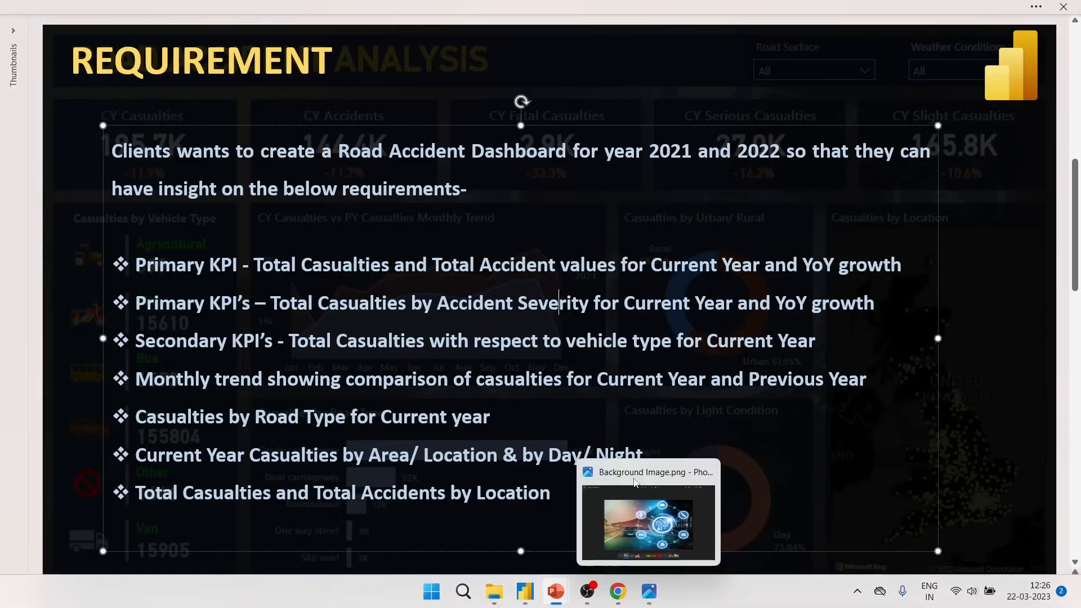
pyautogui.click(552, 555)
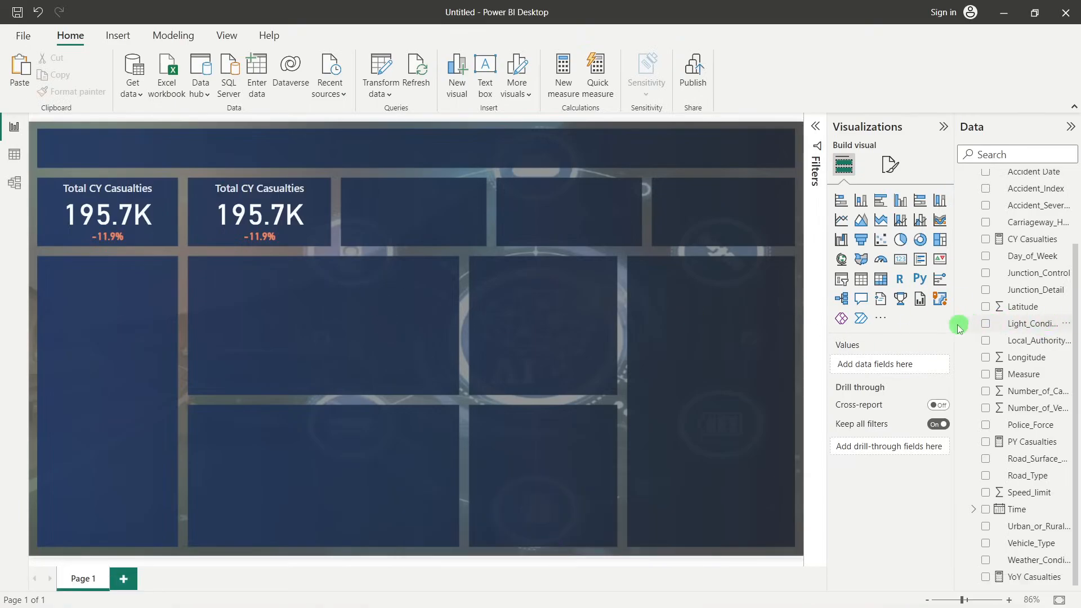
# Widen the field list to show full field names and examine the formula of the CY Casualties measure
pyautogui.moveTo(955, 326); pyautogui.dragTo(918, 326)
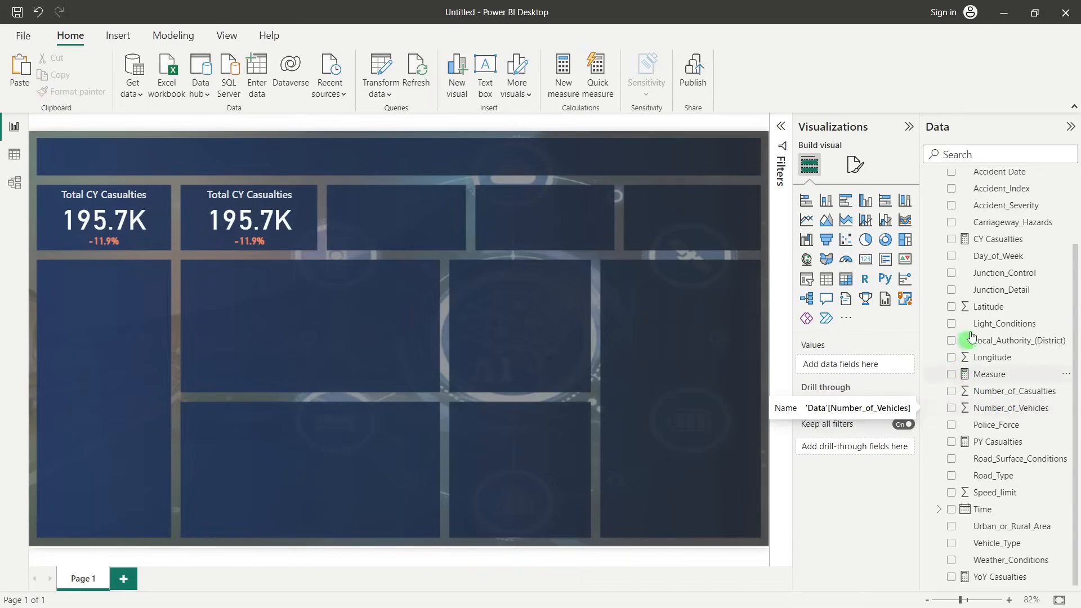
pyautogui.click(996, 241)
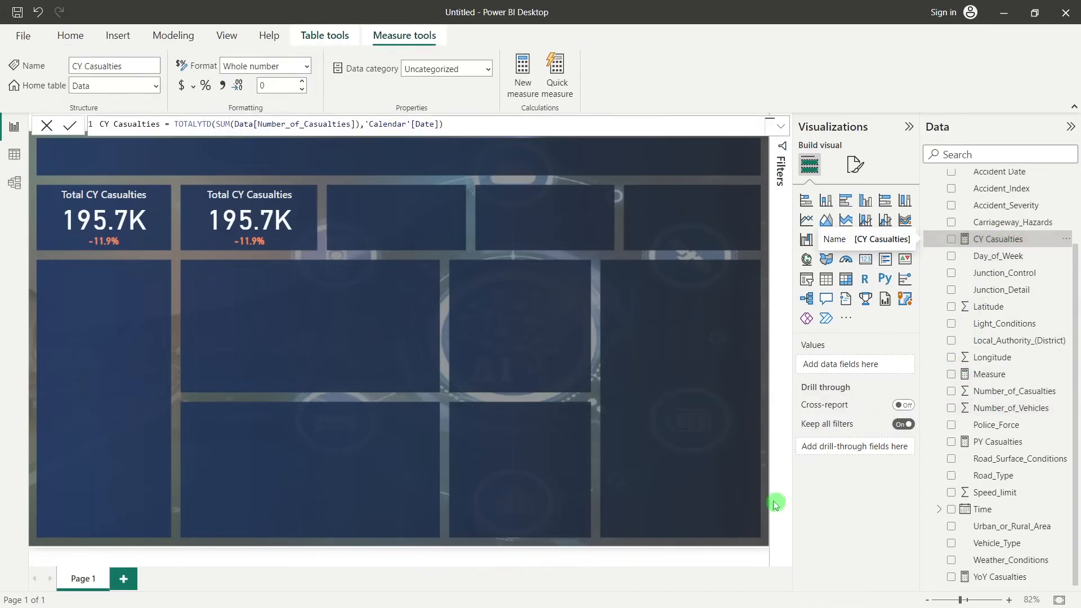
pyautogui.click(722, 427)
# Create a measure named CY Accidents in the Data table, beginning its formula with the TOTALYTD function
pyautogui.scroll(2, 997, 209)
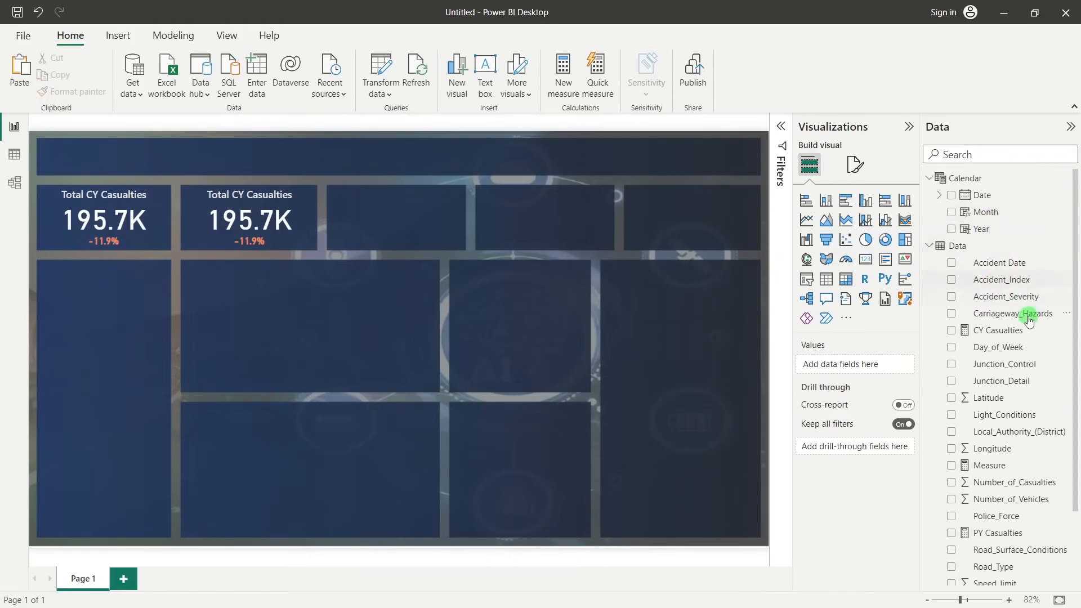
pyautogui.rightClick(995, 302)
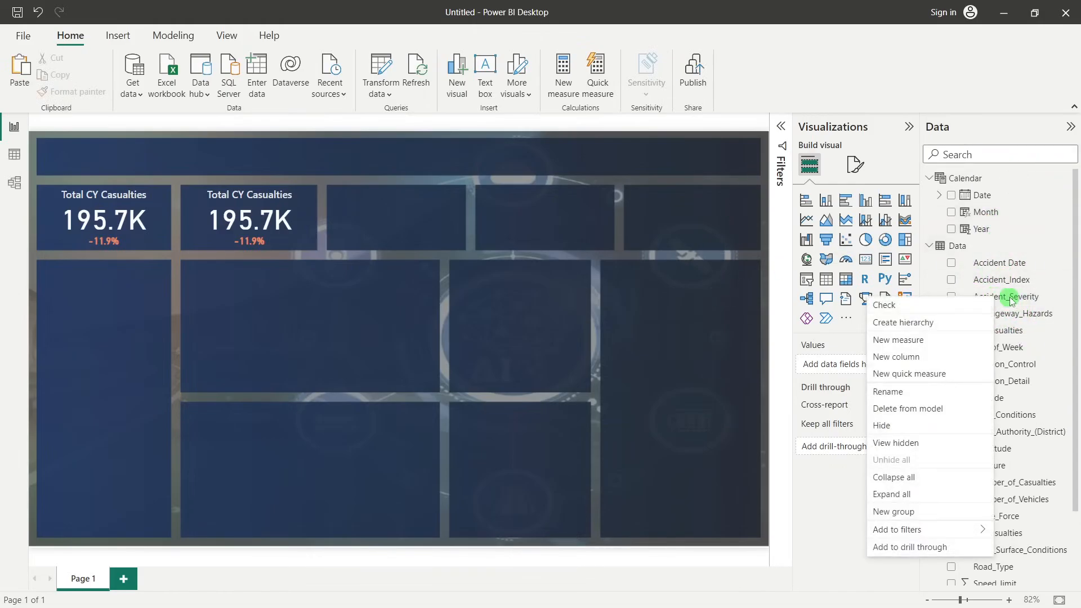
pyautogui.click(908, 343)
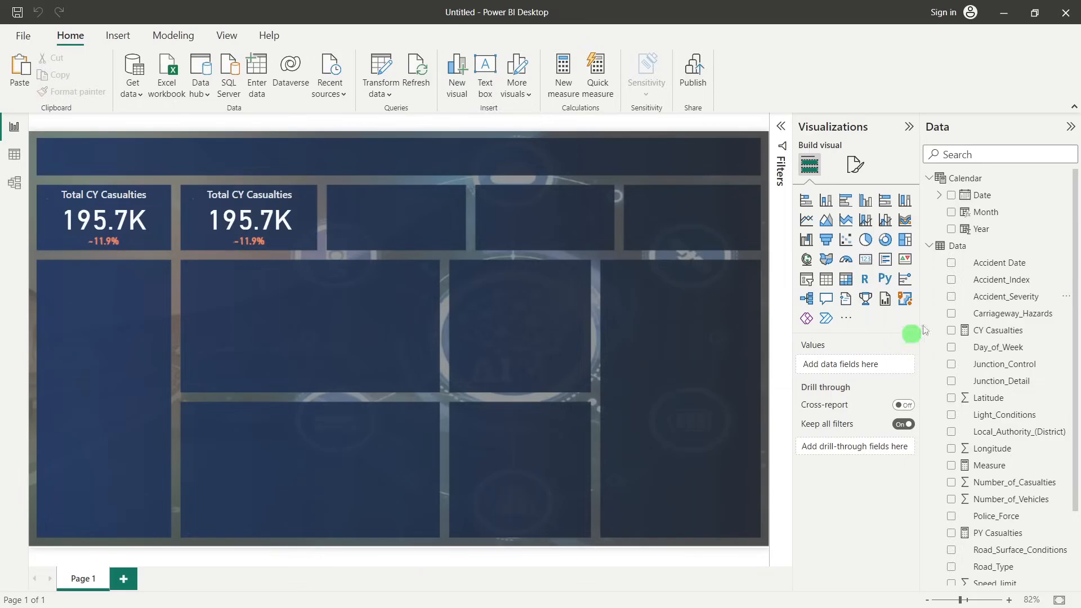
pyautogui.click(142, 124)
pyautogui.moveTo(140, 124); pyautogui.dragTo(106, 125)
pyautogui.press('BackSpace')
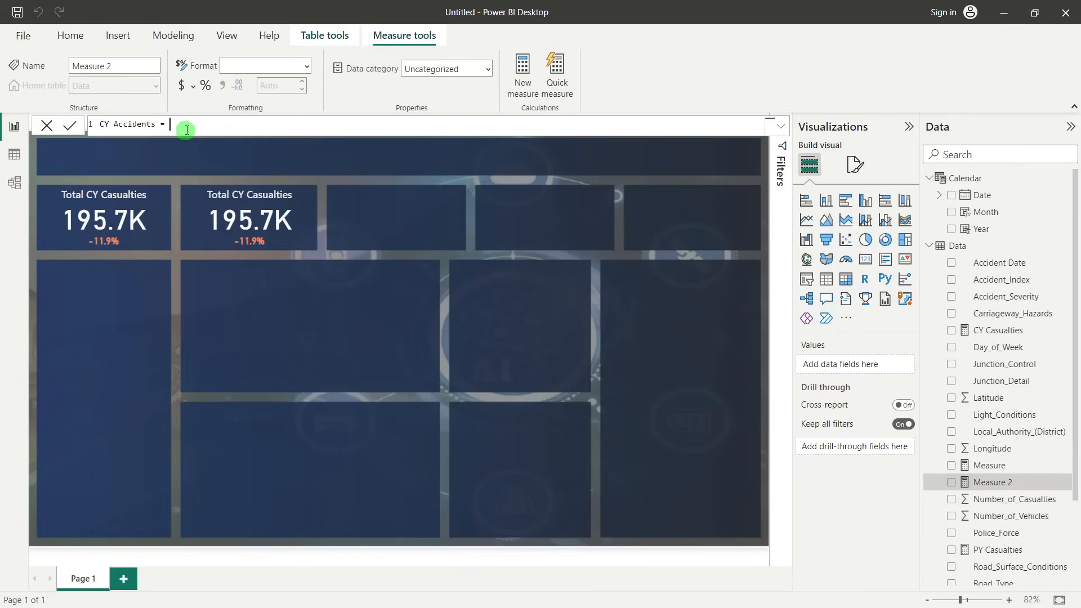
pyautogui.write('tot')
pyautogui.click(228, 175)
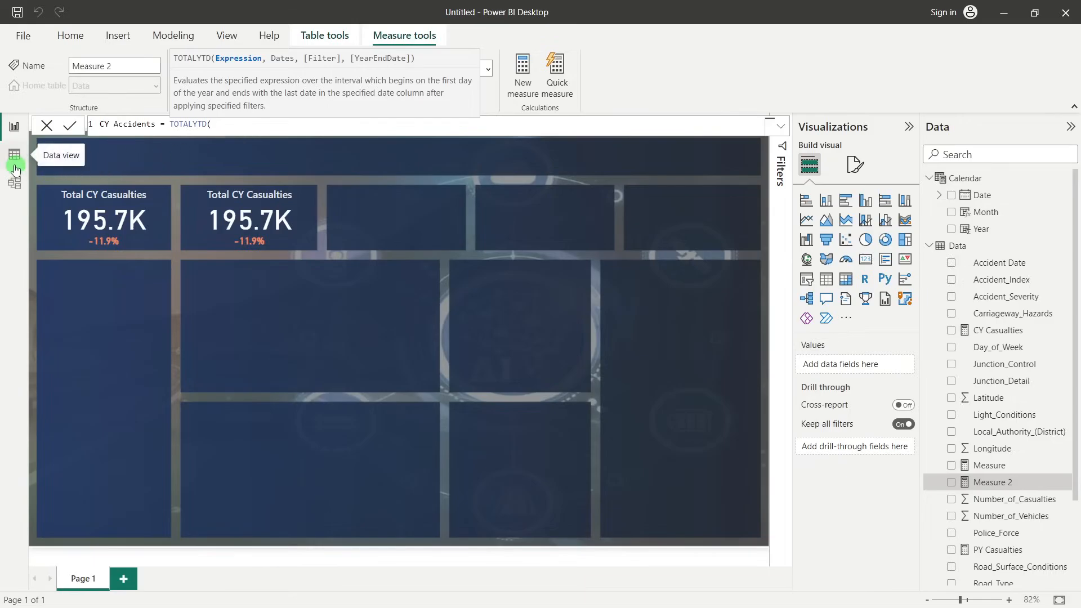
pyautogui.press('Return')
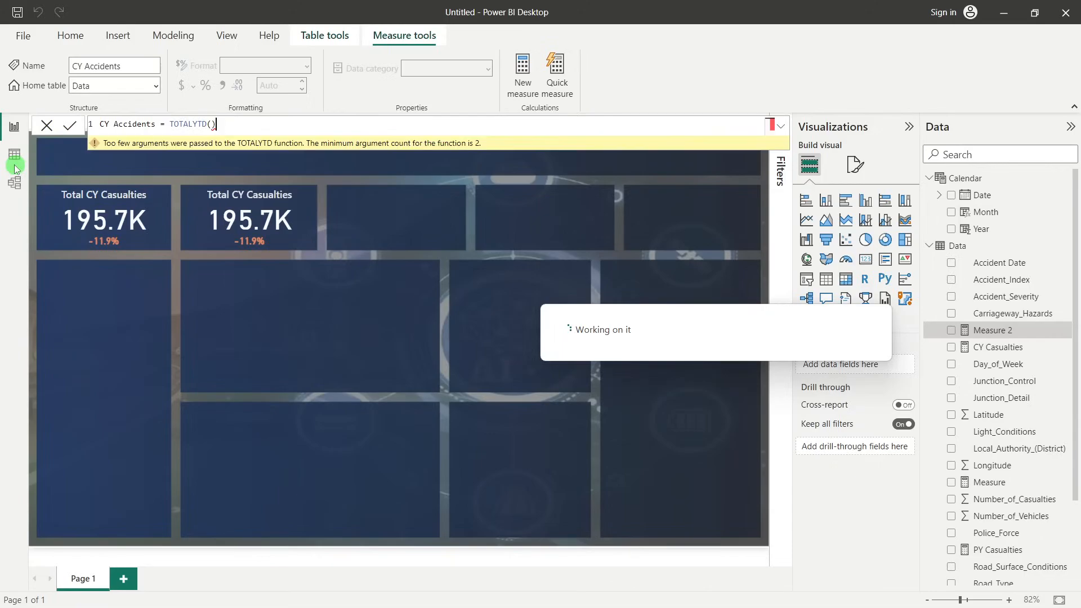
pyautogui.click(47, 125)
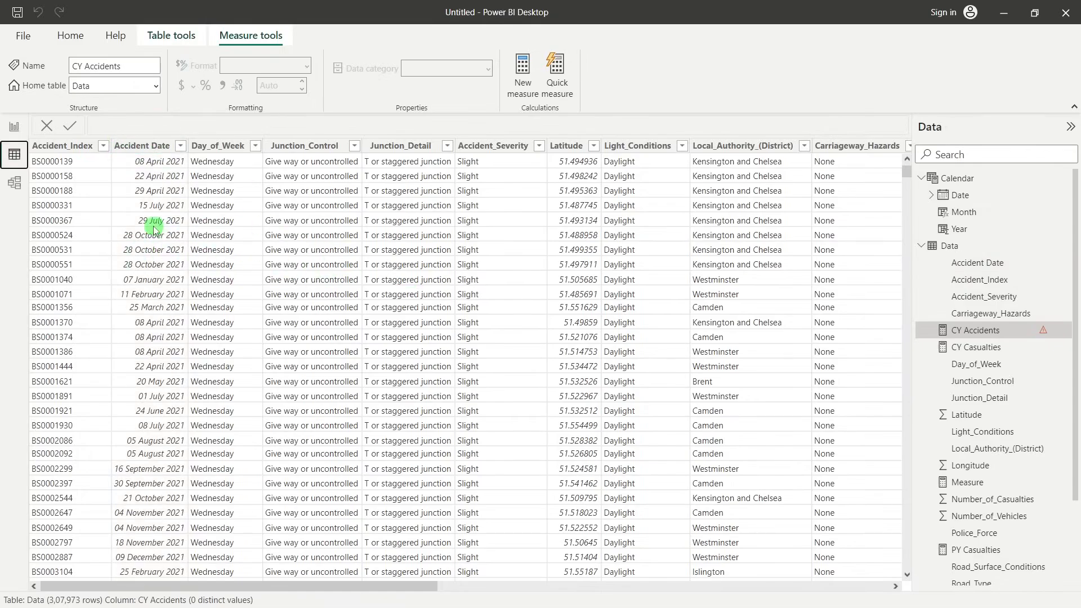
# Examine the Accident_Index column in the Data table's rows
pyautogui.scroll(-3, 89, 234)
pyautogui.scroll(3, 89, 235)
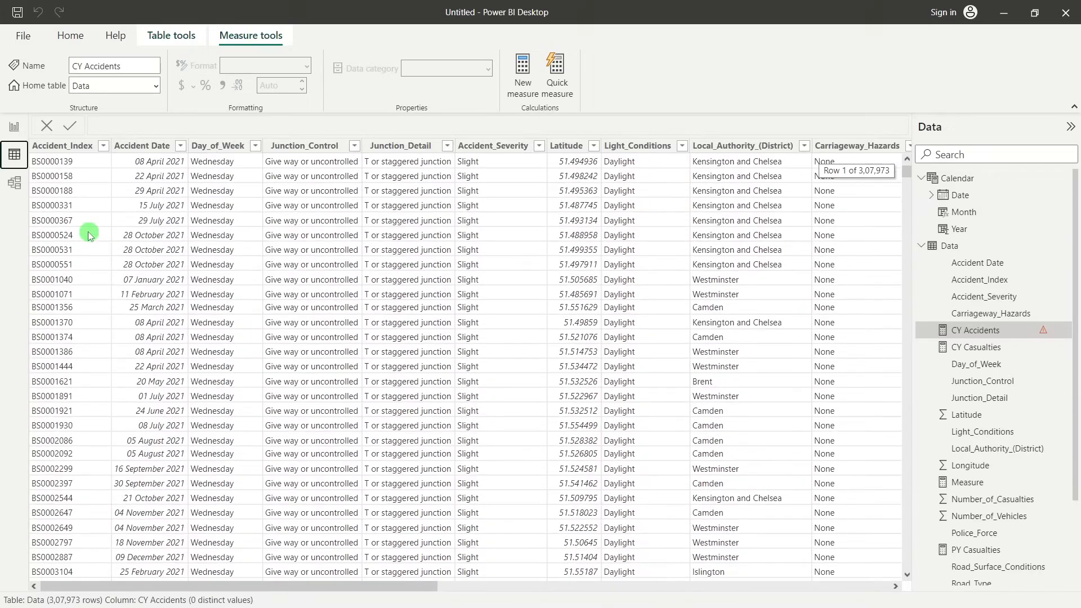
pyautogui.click(79, 147)
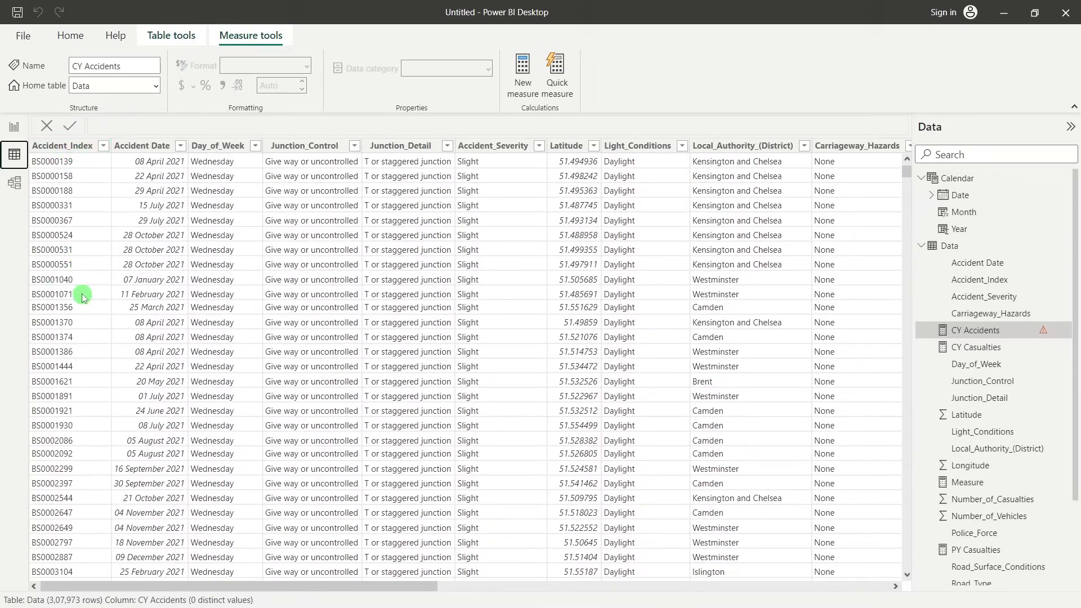
pyautogui.scroll(-2, 83, 295)
pyautogui.scroll(2, 83, 295)
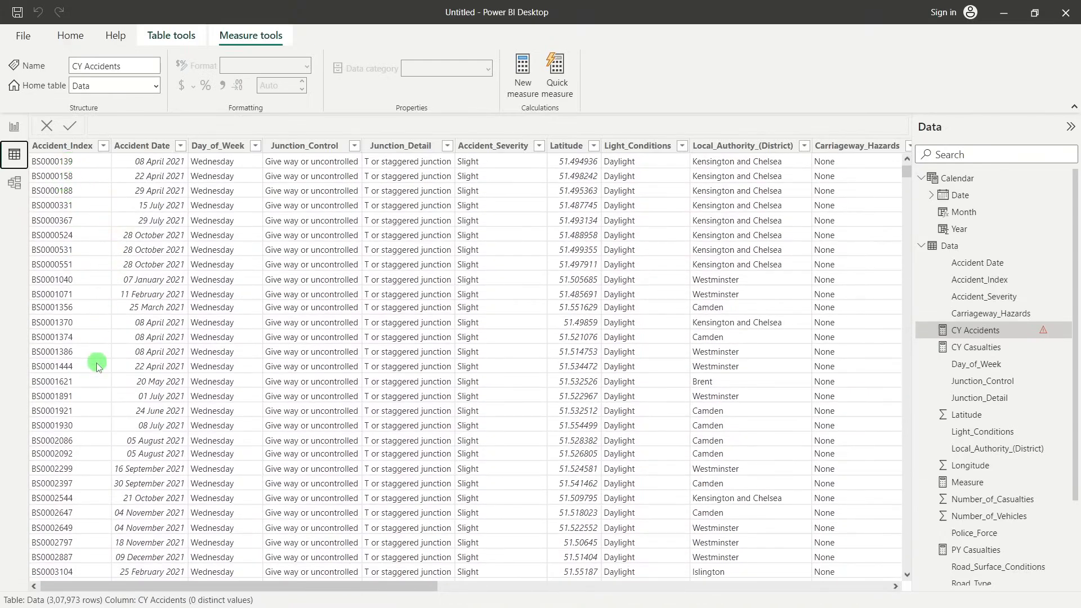
pyautogui.scroll(-7, 96, 363)
pyautogui.scroll(7, 97, 366)
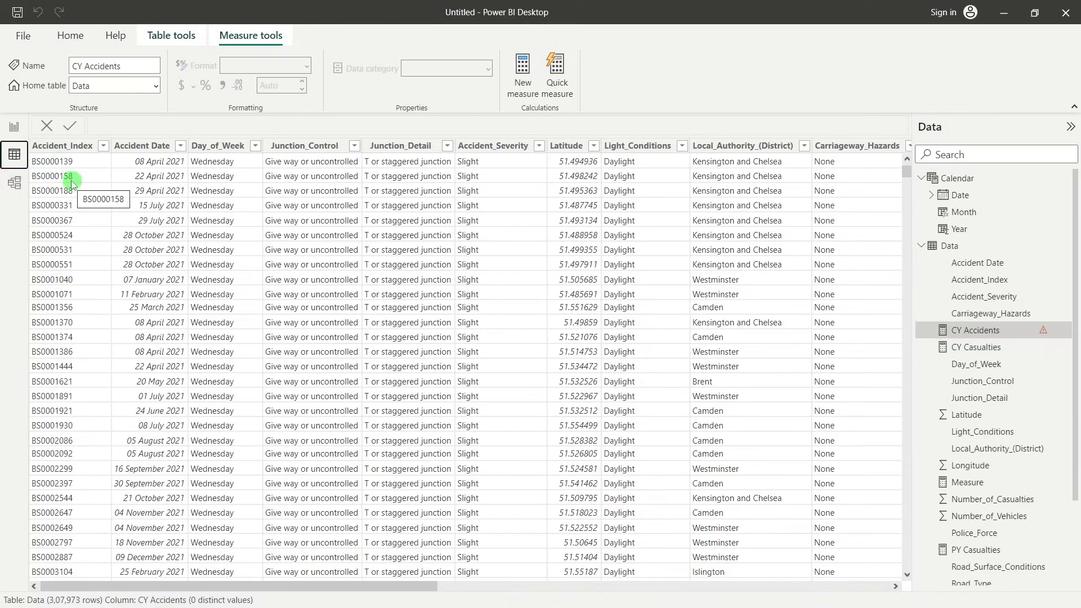
# Return to the report canvas and start another new measure in the Data table, naming it CY Accidents
pyautogui.click(14, 126)
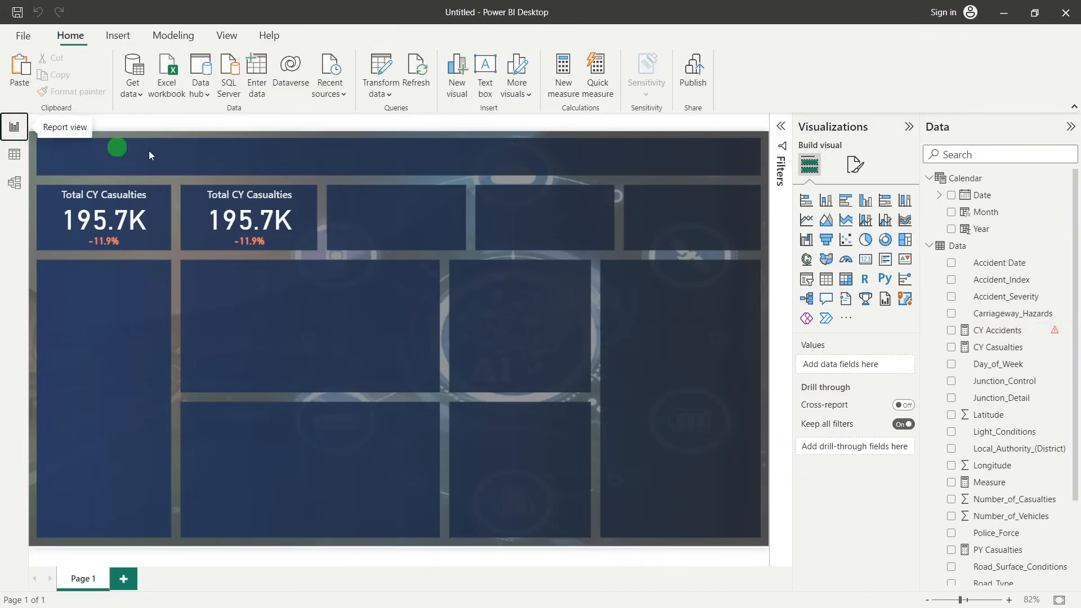
pyautogui.rightClick(989, 245)
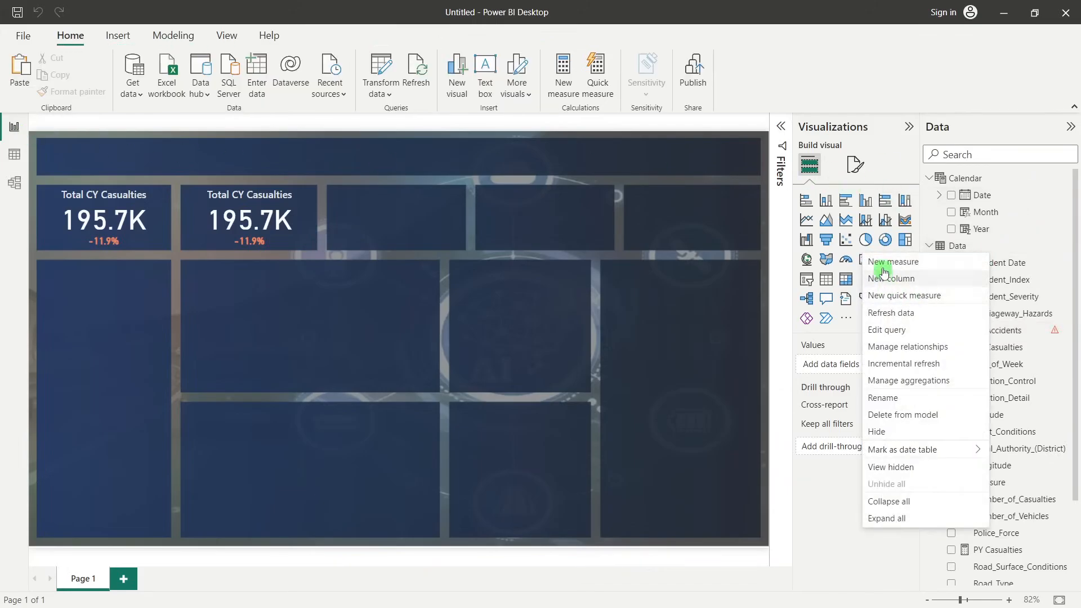
pyautogui.click(494, 221)
pyautogui.click(142, 125)
pyautogui.moveTo(143, 124); pyautogui.dragTo(93, 125)
pyautogui.write('C')
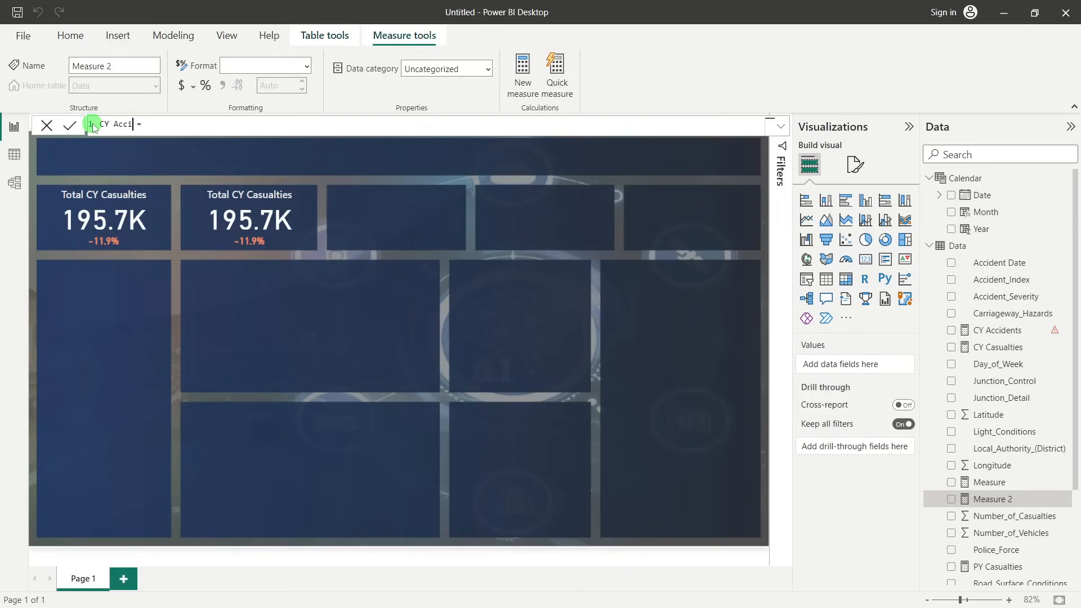
pyautogui.write('Y Accidents')
pyautogui.click(201, 124)
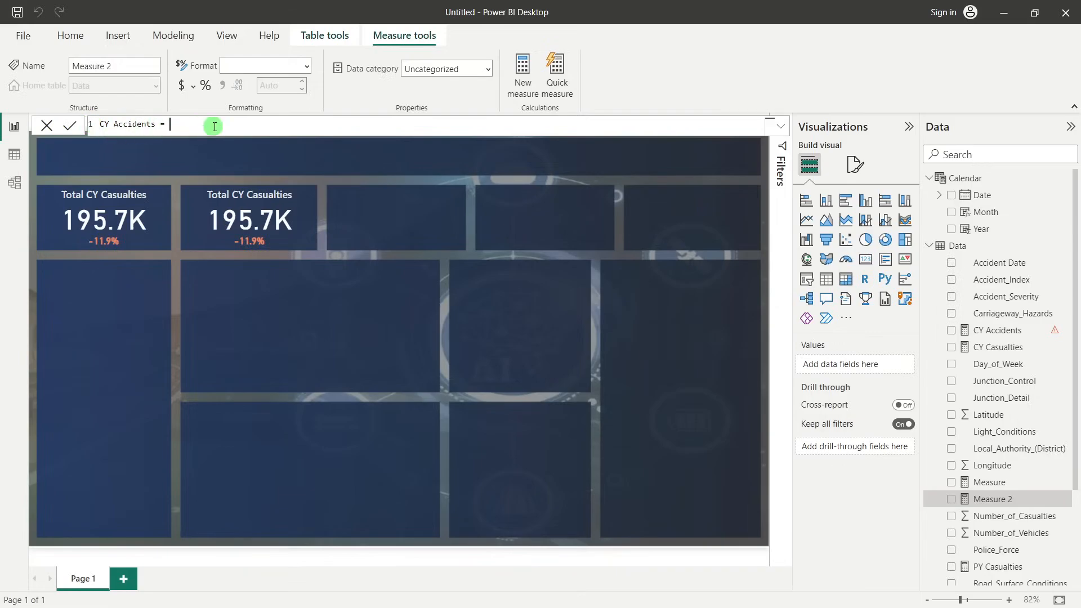
# Begin the measure's formula with TOTALYTD, using COUNT(Data[Accident_Index]) as its expression
pyautogui.write('tot')
pyautogui.click(223, 175)
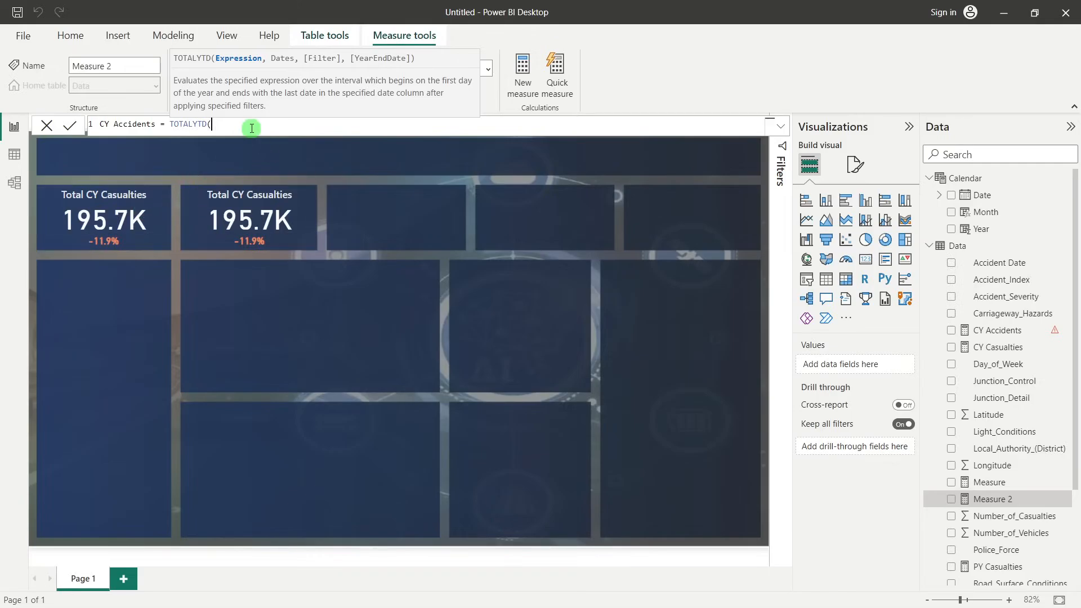
pyautogui.write('count')
pyautogui.click(277, 149)
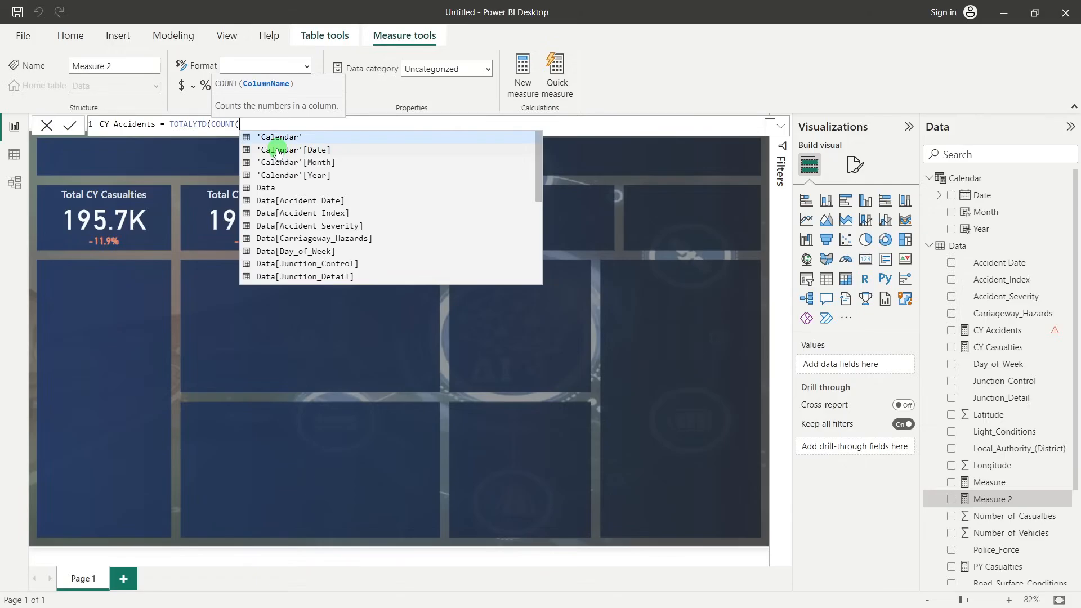
pyautogui.write('acc')
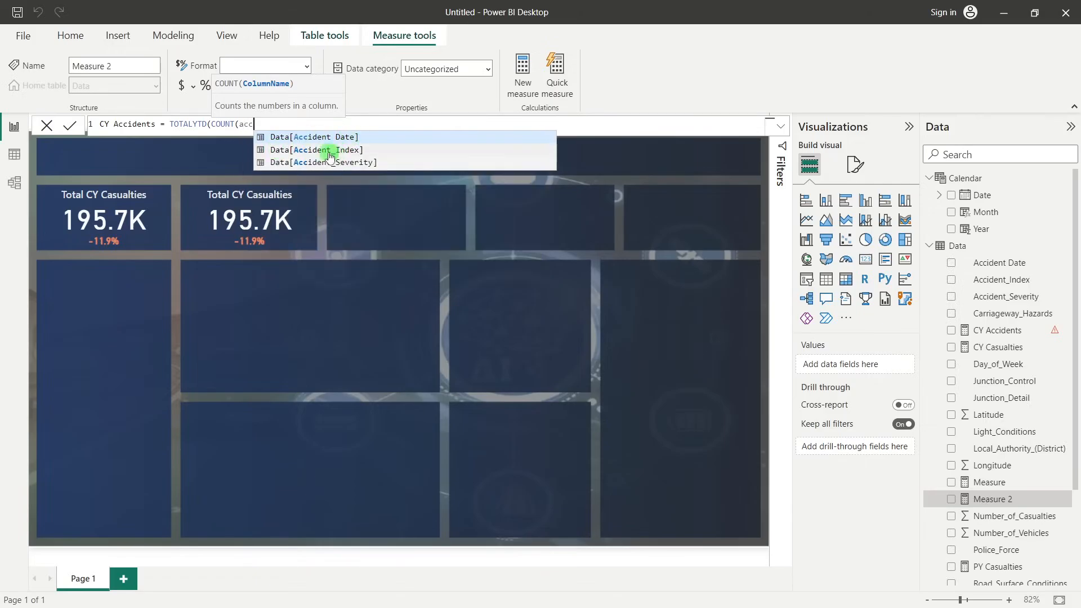
pyautogui.click(329, 152)
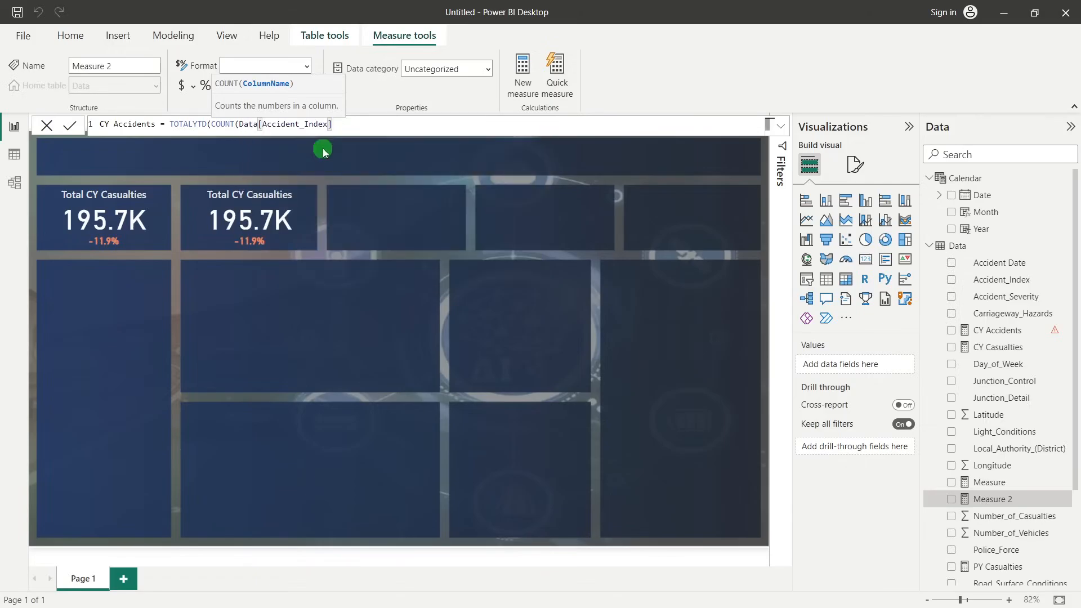
pyautogui.write(')')
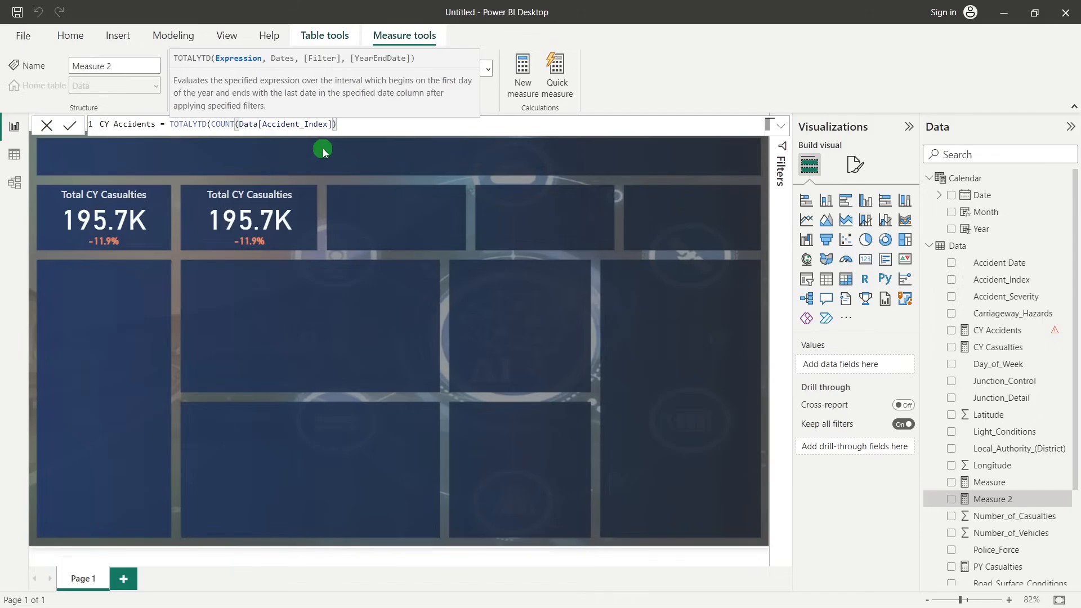
pyautogui.write(',')
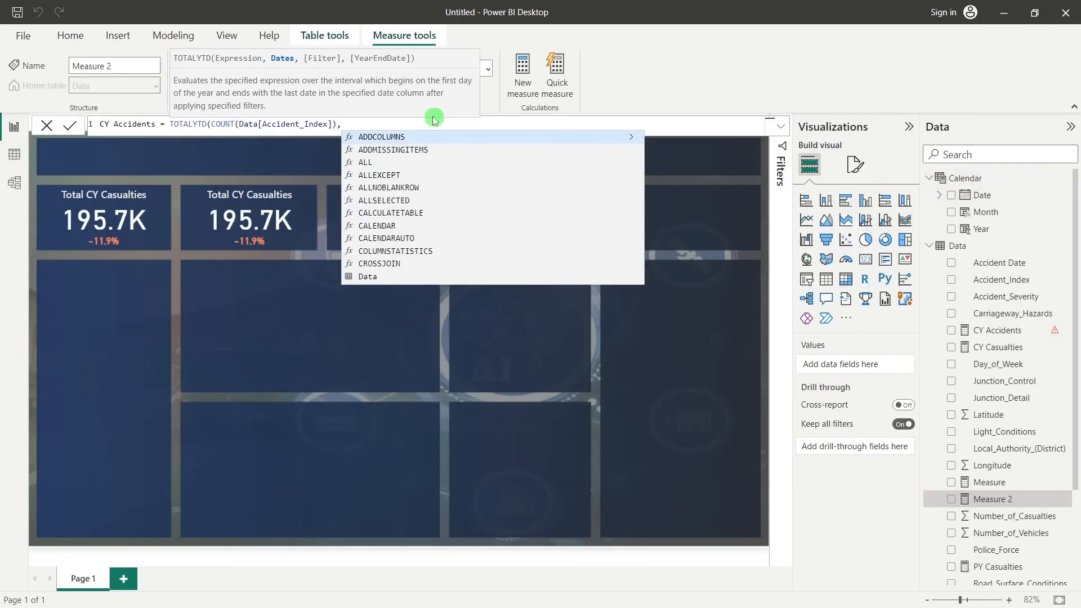
# Add 'Calendar'[Date] as the TOTALYTD dates argument, close the formula and try to commit the measure
pyautogui.write('Cale')
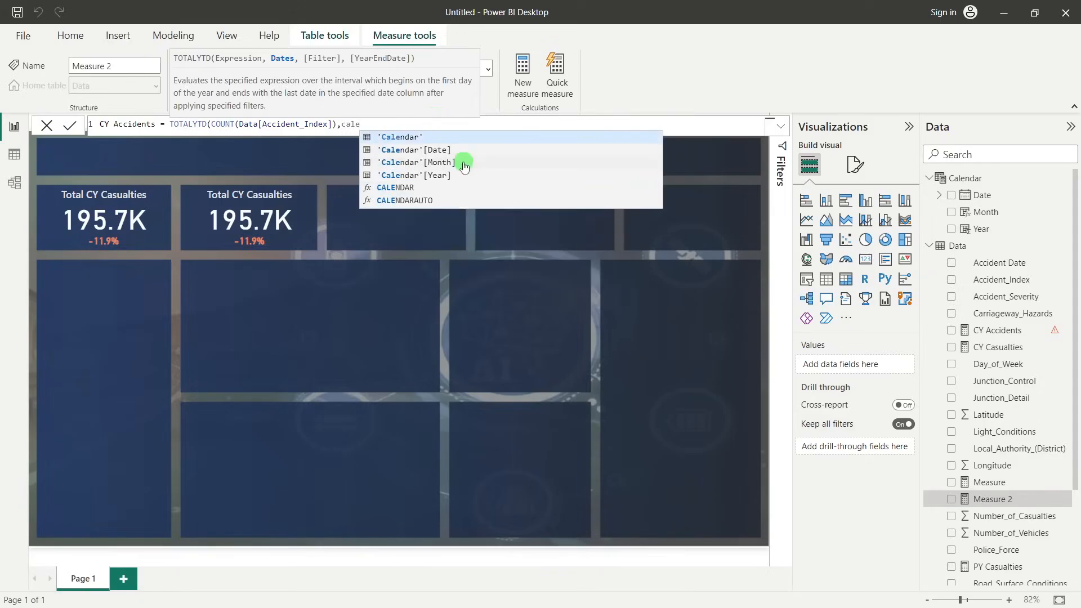
pyautogui.click(455, 150)
pyautogui.press('Escape')
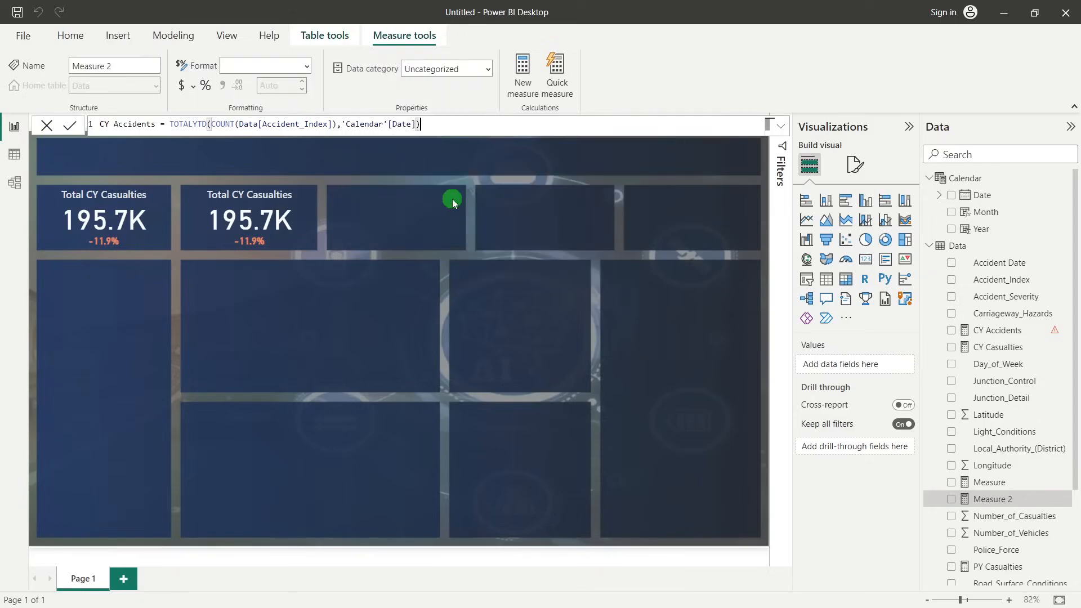
pyautogui.write(')')
pyautogui.press('Return')
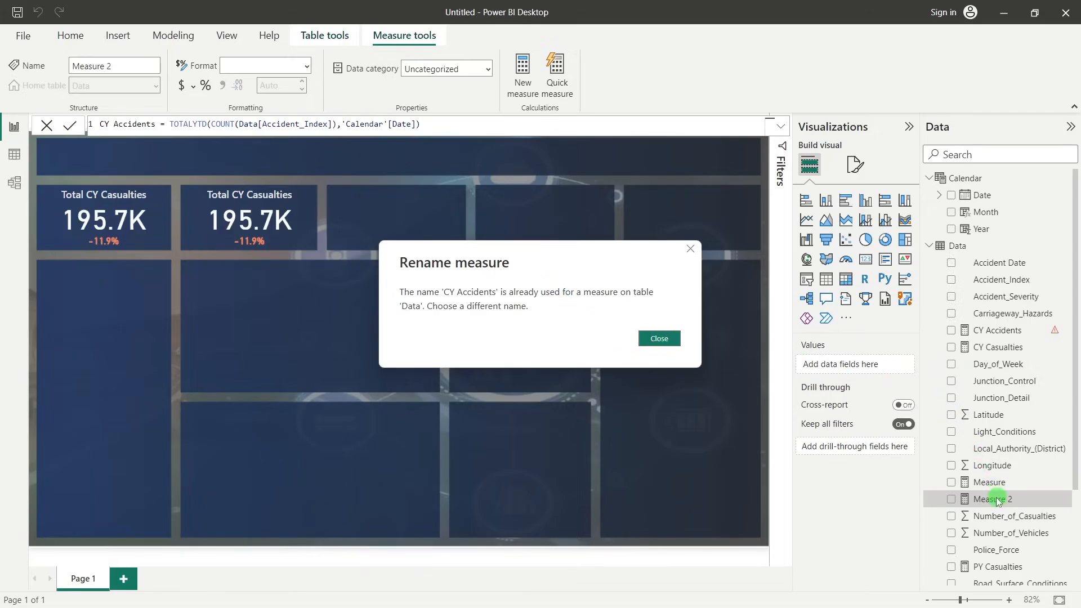
# Rename the new measure CY Accidents Count in its formula and commit it
pyautogui.click(659, 338)
pyautogui.doubleClick(155, 124)
pyautogui.click(156, 125)
pyautogui.write('Count')
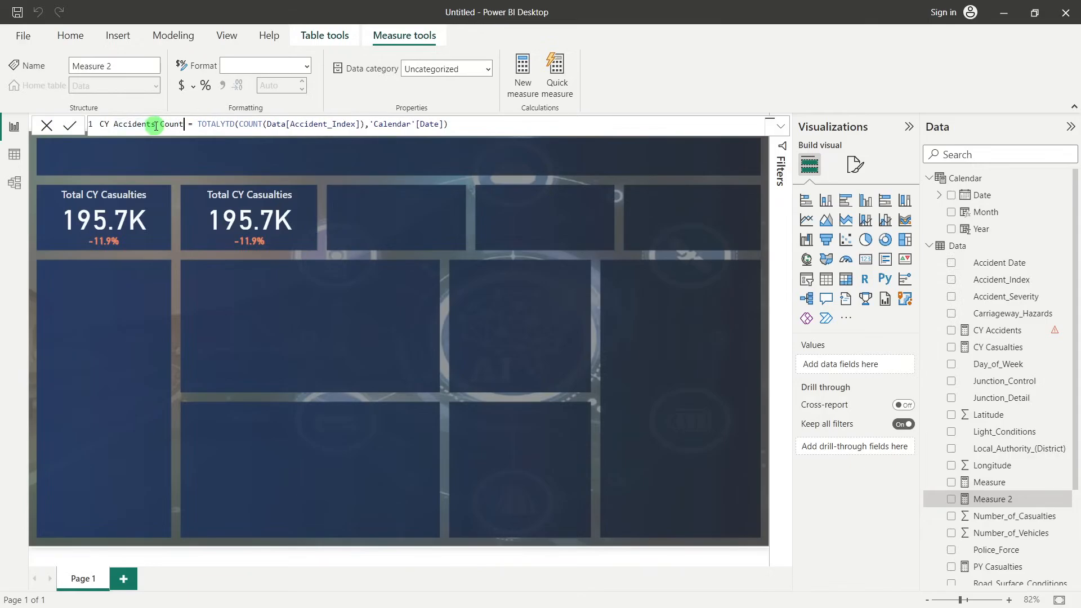
pyautogui.press('Return')
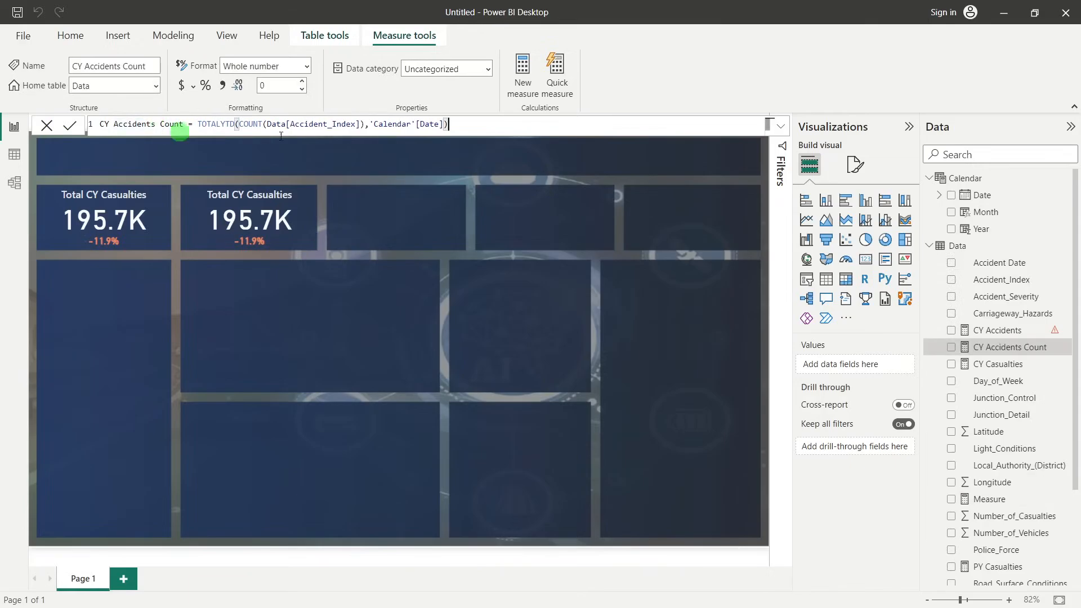
# Delete the incomplete CY Accidents measure from the Data table
pyautogui.scroll(-3, 991, 388)
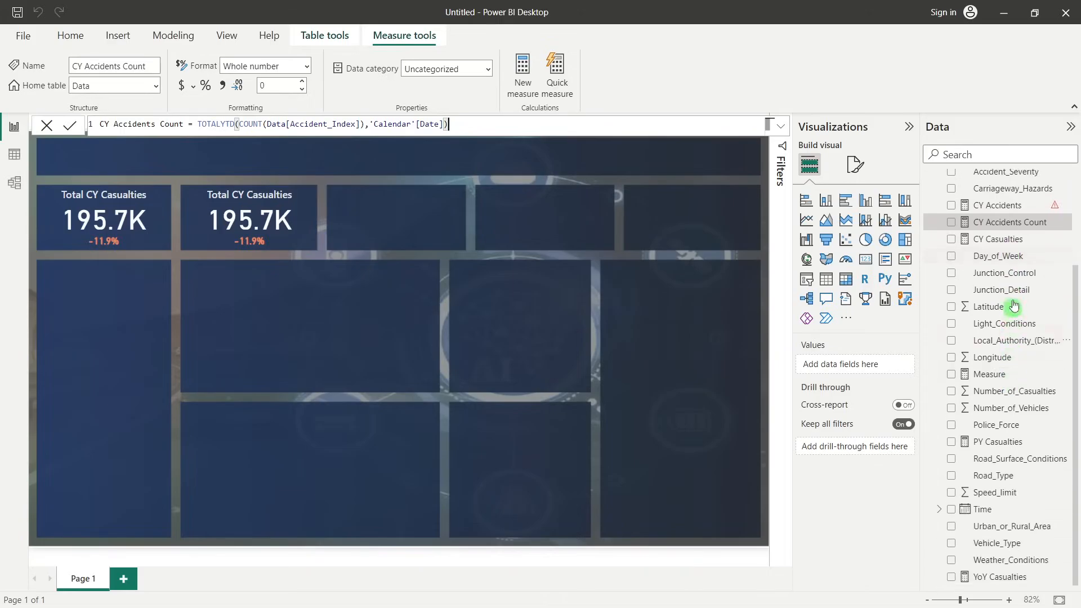
pyautogui.scroll(1, 997, 278)
pyautogui.click(1018, 270)
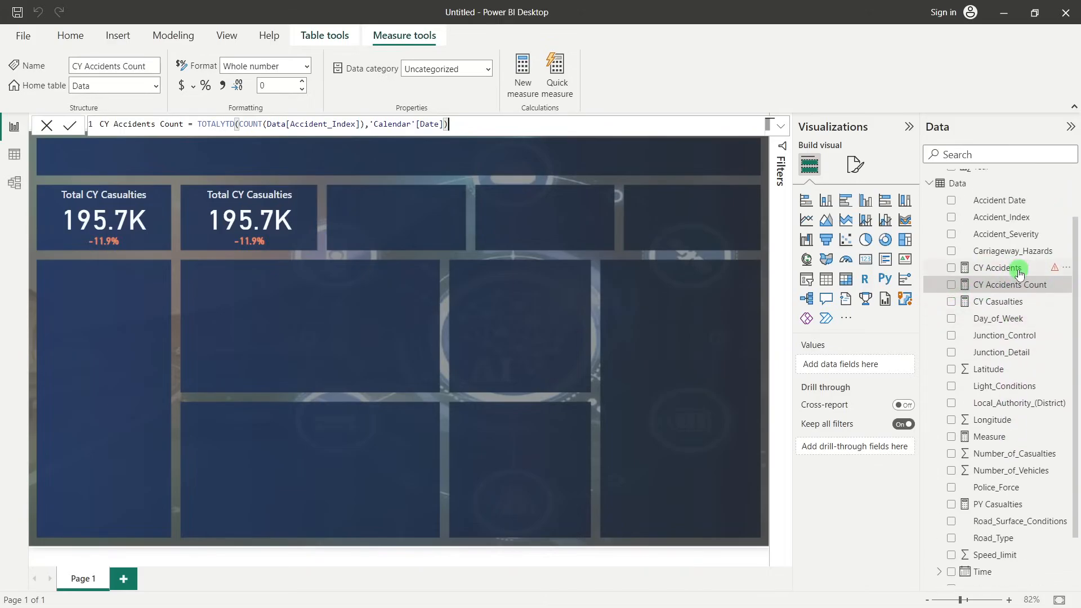
pyautogui.rightClick(937, 269)
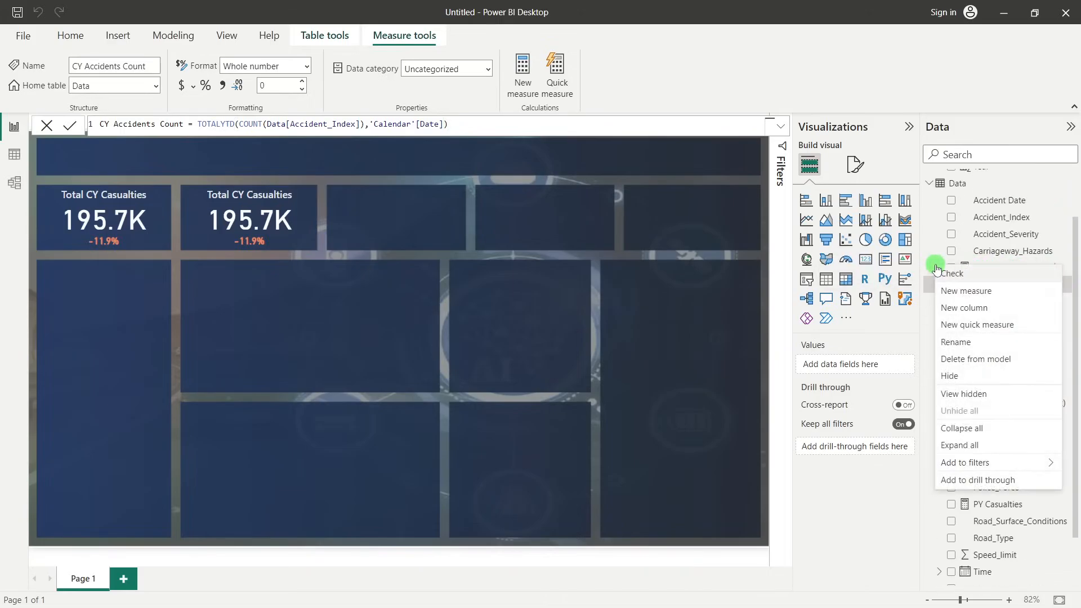
pyautogui.click(1051, 263)
pyautogui.rightClick(1021, 269)
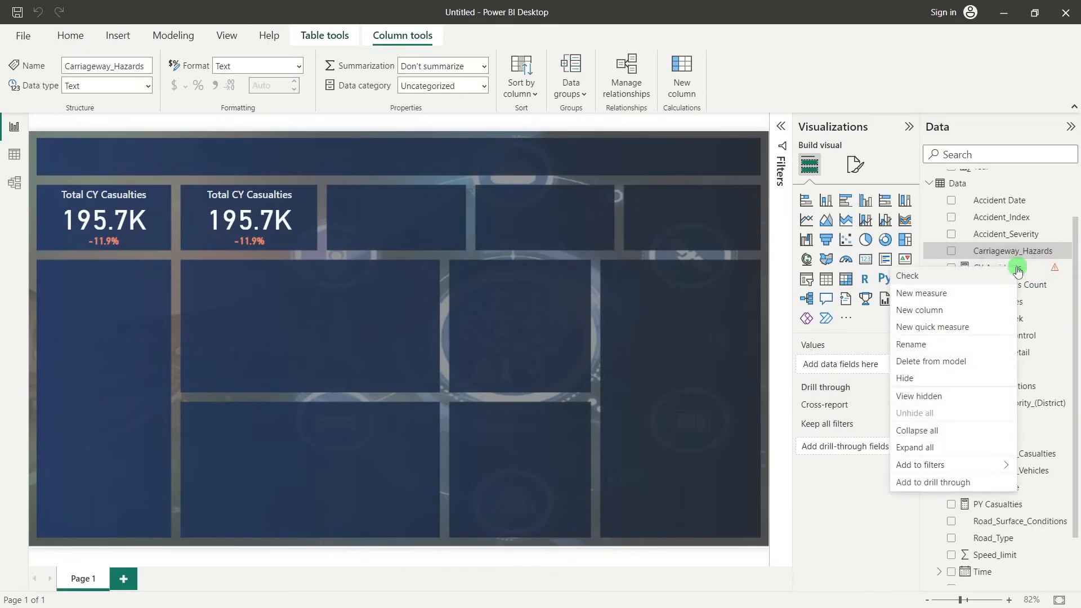
pyautogui.rightClick(1070, 271)
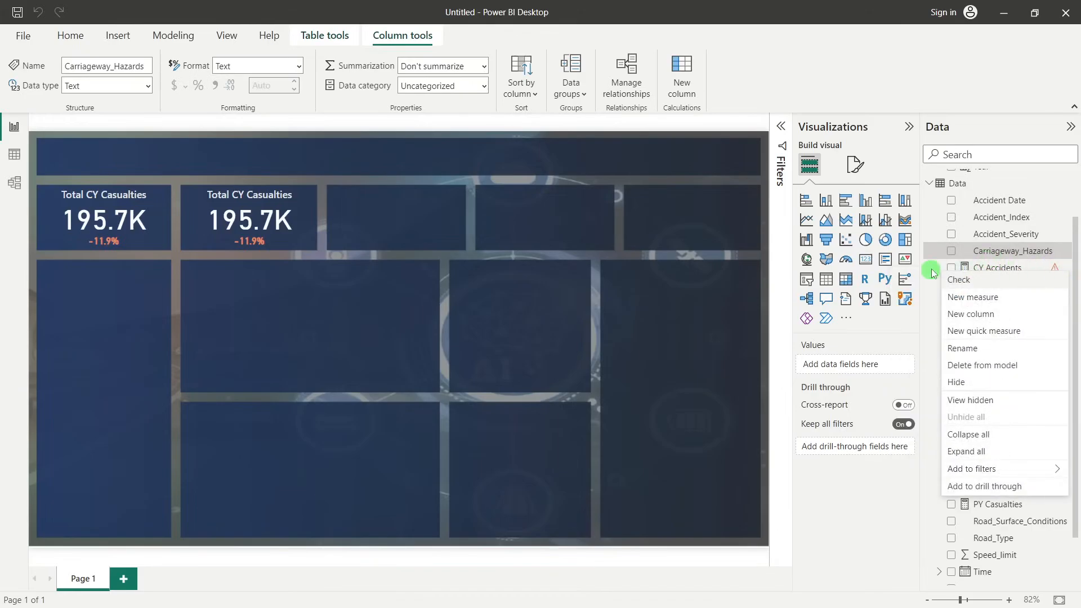
pyautogui.click(972, 265)
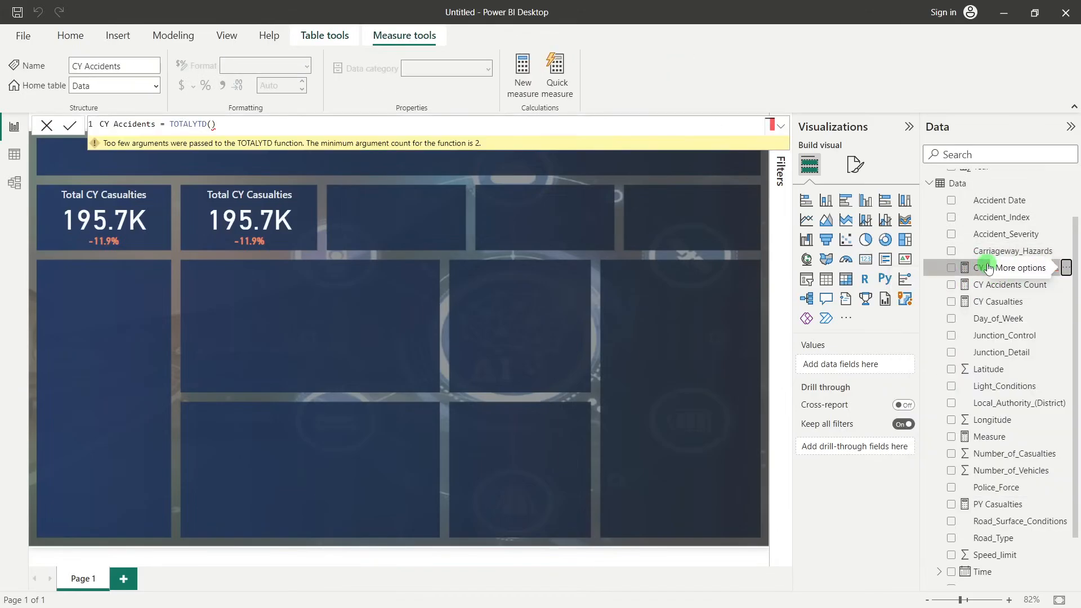
pyautogui.click(1067, 269)
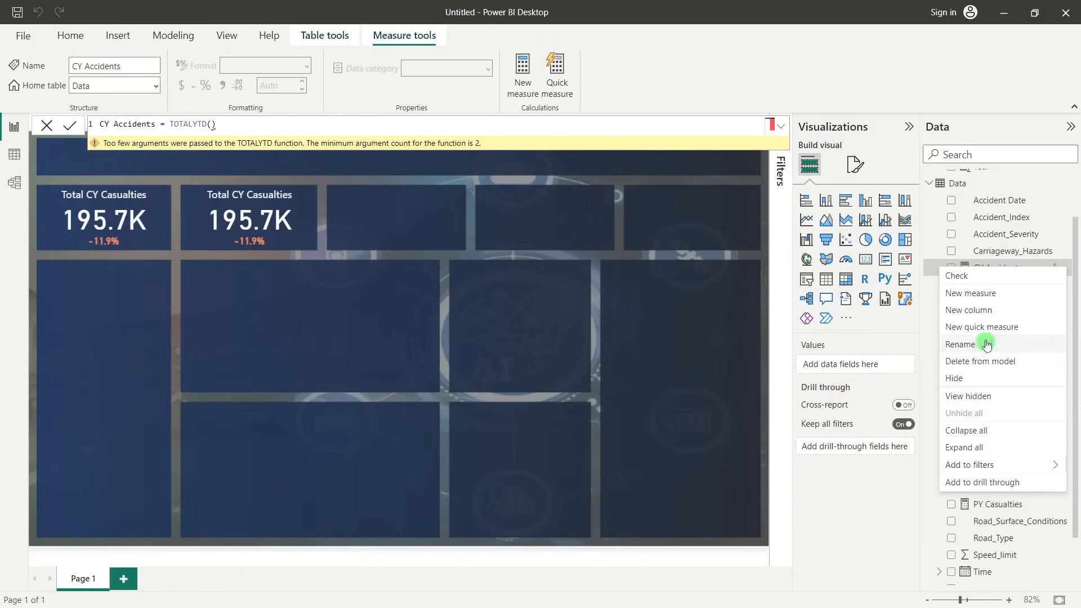
pyautogui.click(968, 361)
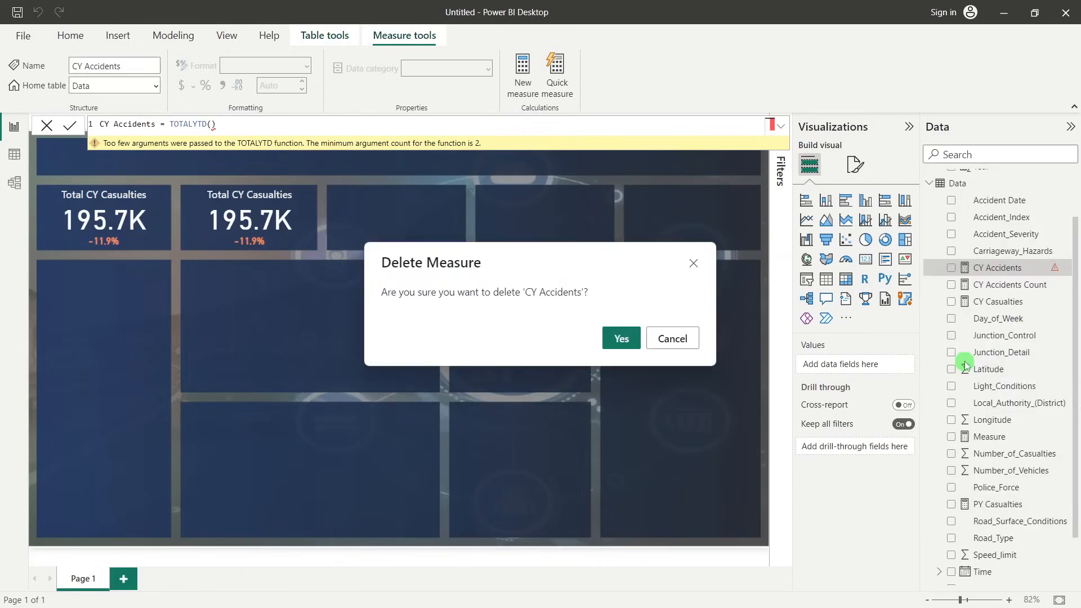
pyautogui.click(633, 337)
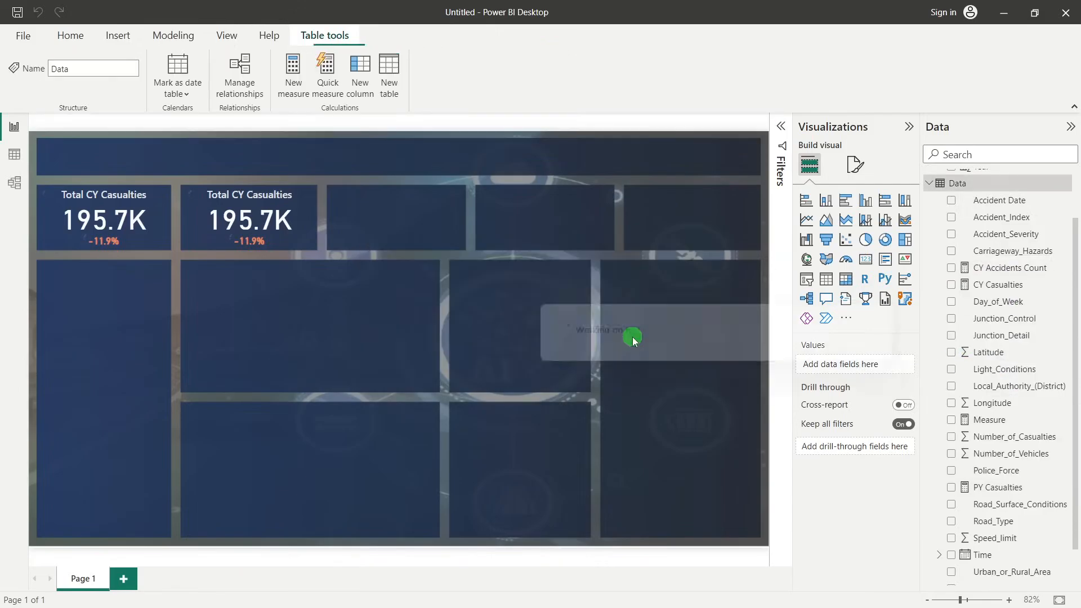
pyautogui.click(1022, 270)
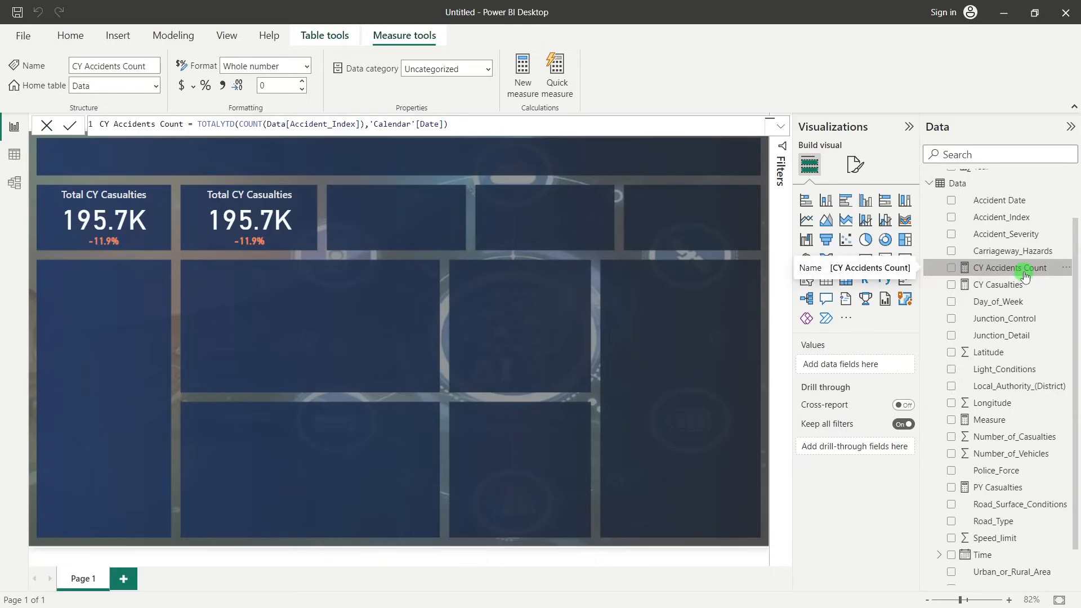
pyautogui.click(382, 388)
pyautogui.click(280, 223)
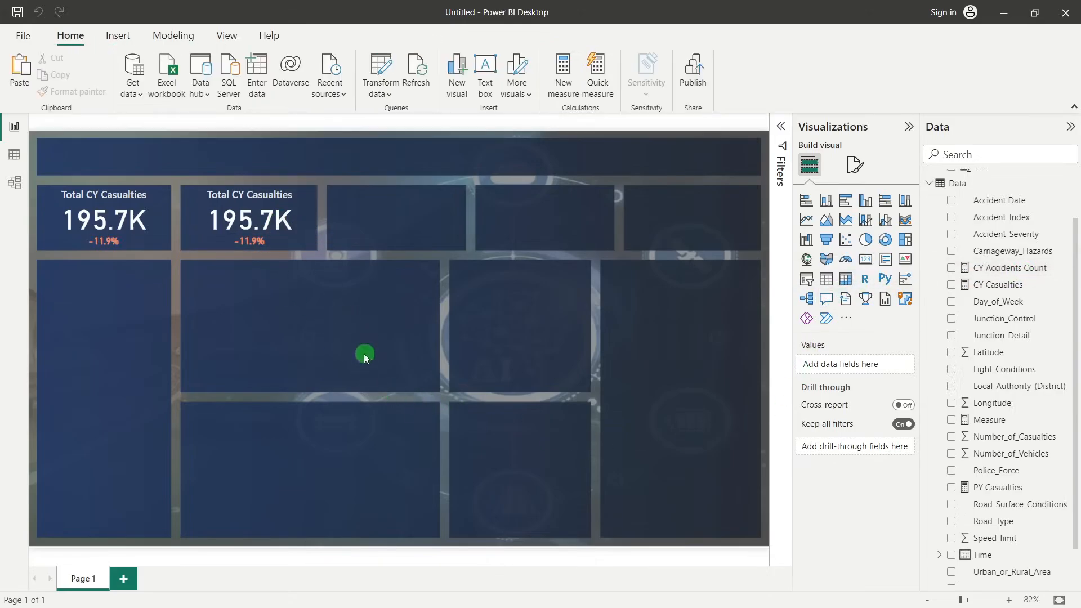
pyautogui.click(248, 217)
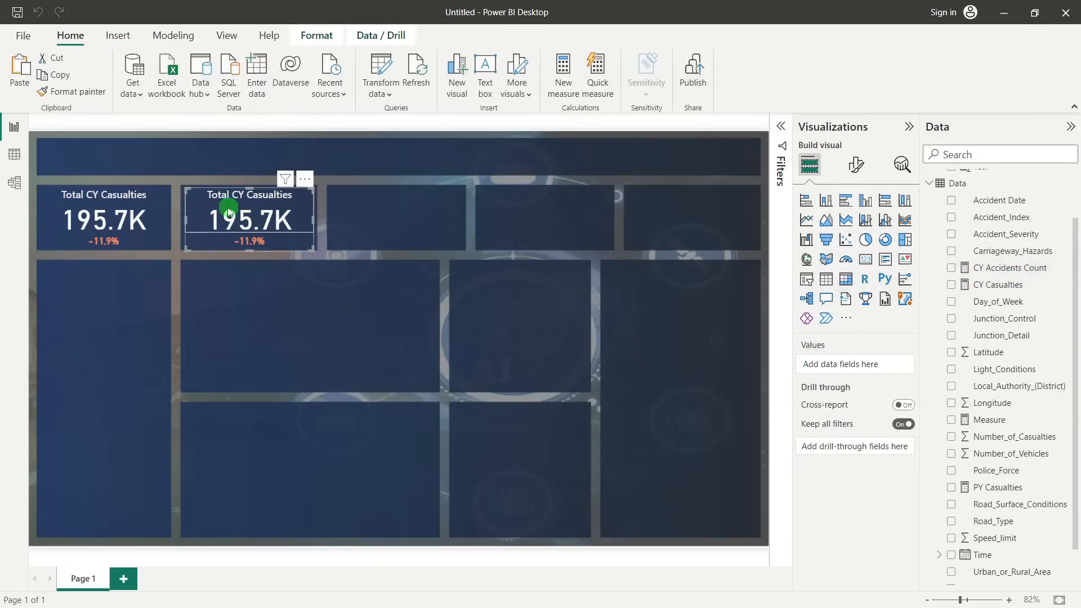
pyautogui.click(273, 401)
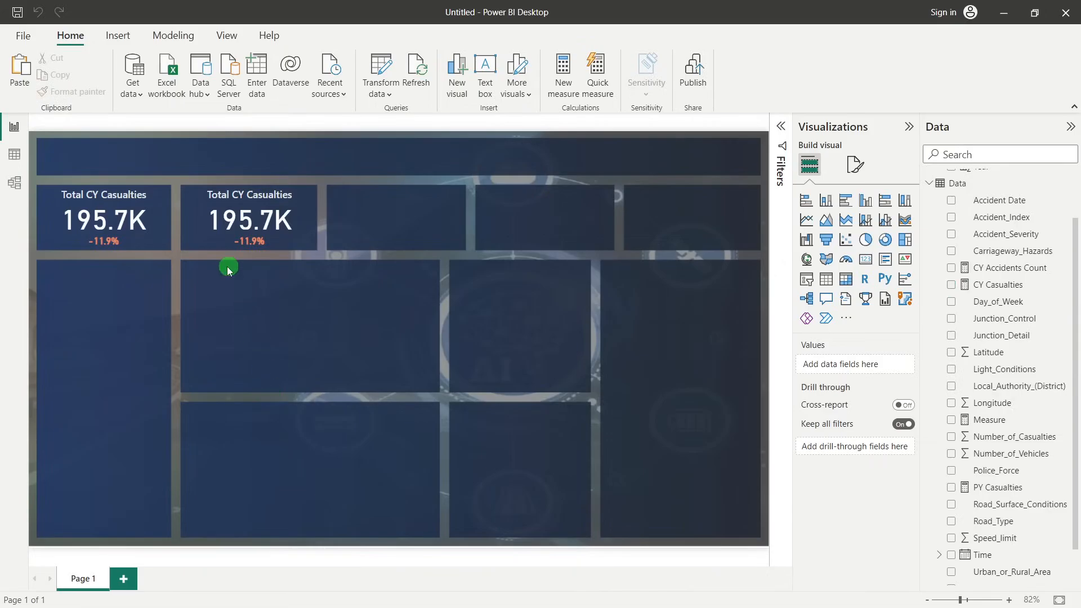
# Replace the CY Casualties field in the second KPI card with the CY Accidents Count measure
pyautogui.click(212, 205)
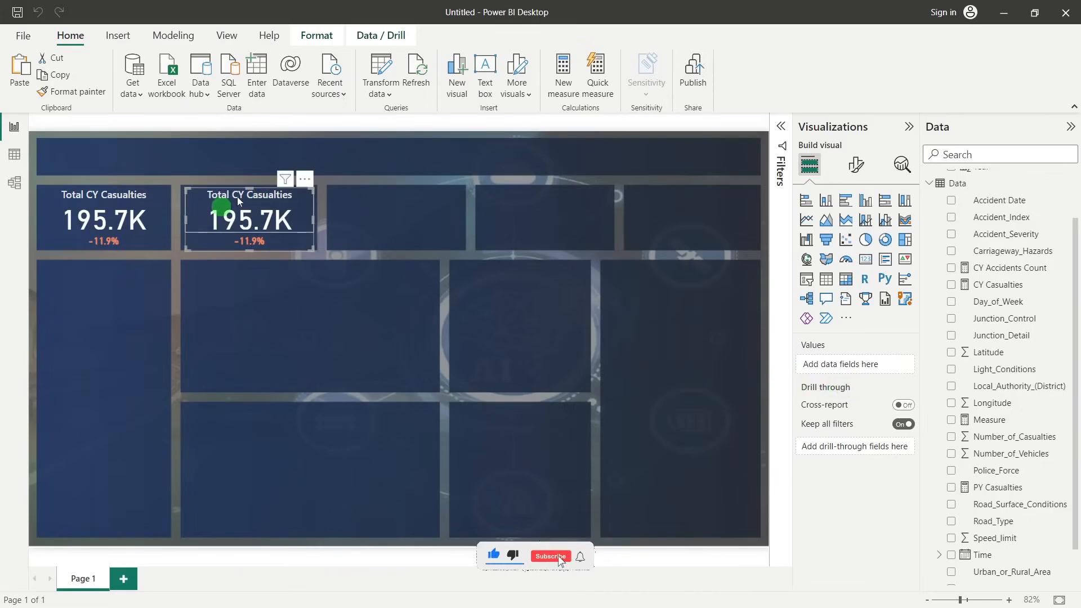
pyautogui.click(248, 211)
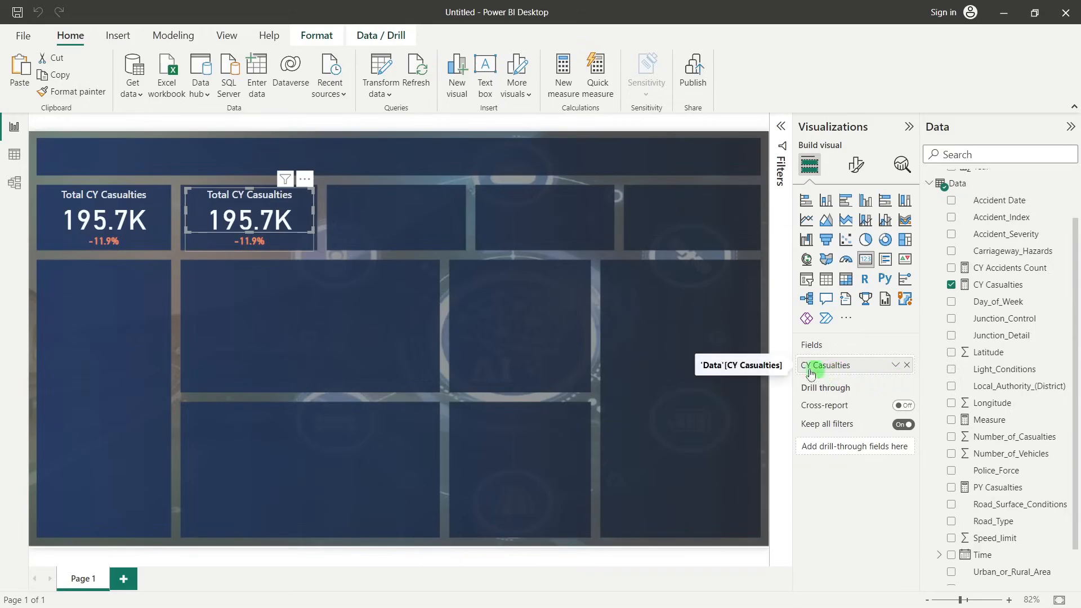
pyautogui.moveTo(823, 374); pyautogui.dragTo(261, 219)
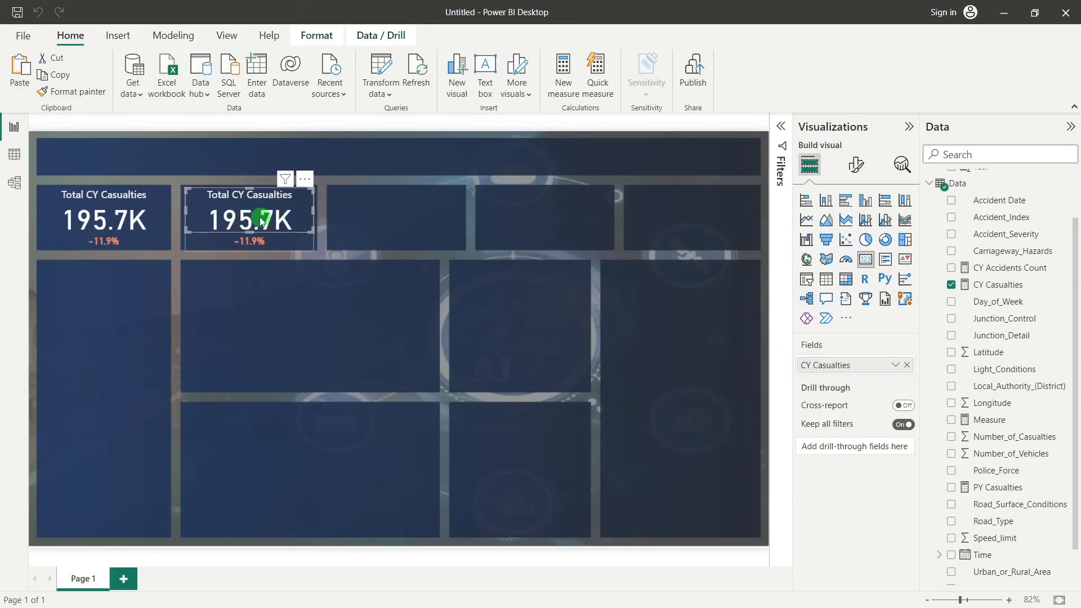
pyautogui.click(907, 365)
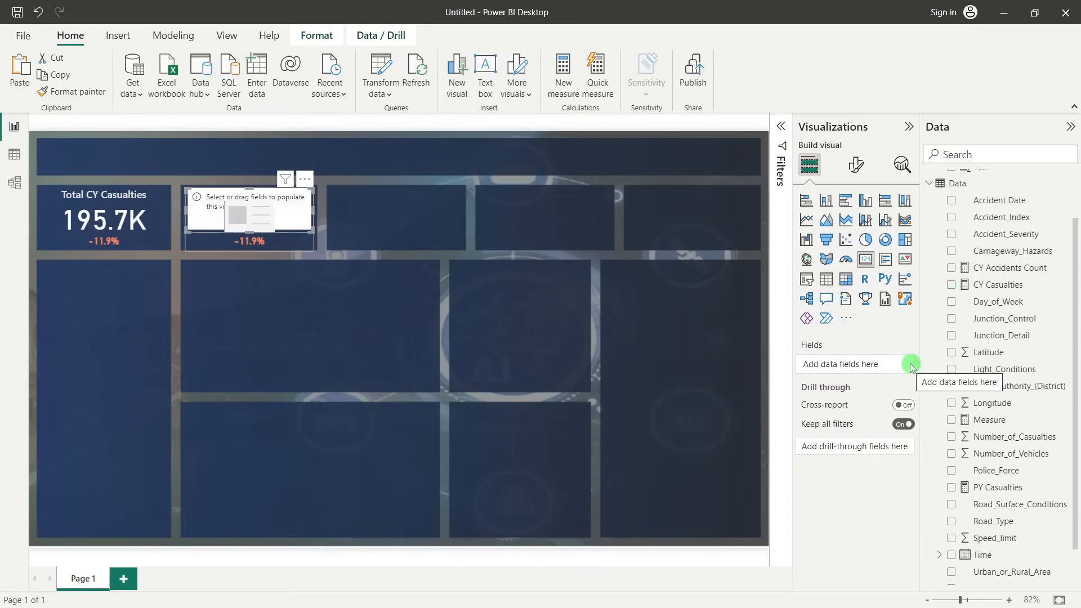
pyautogui.moveTo(1013, 268); pyautogui.dragTo(868, 367)
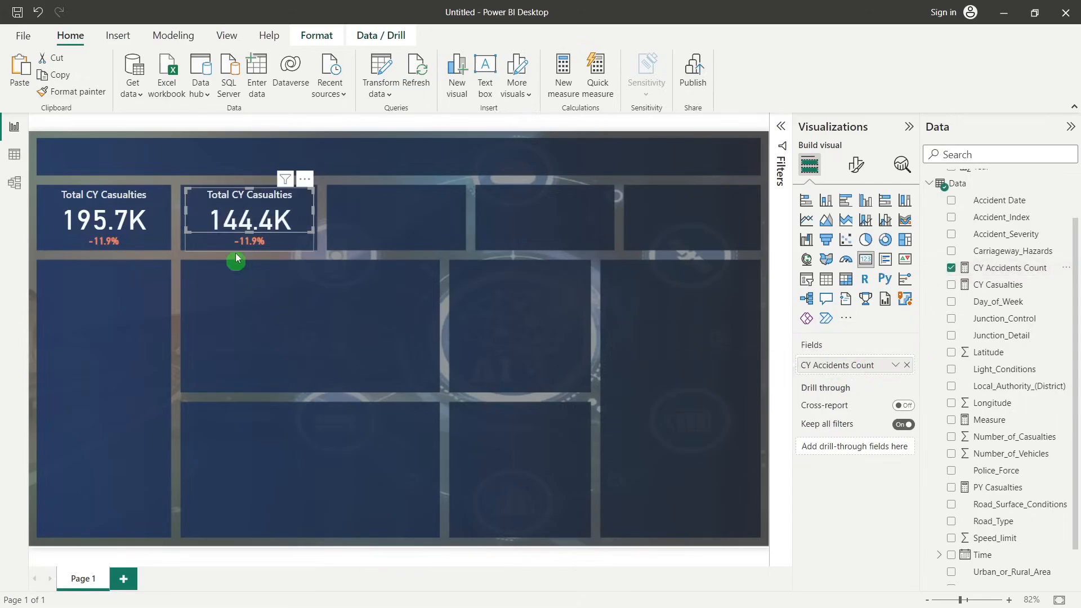
pyautogui.click(263, 300)
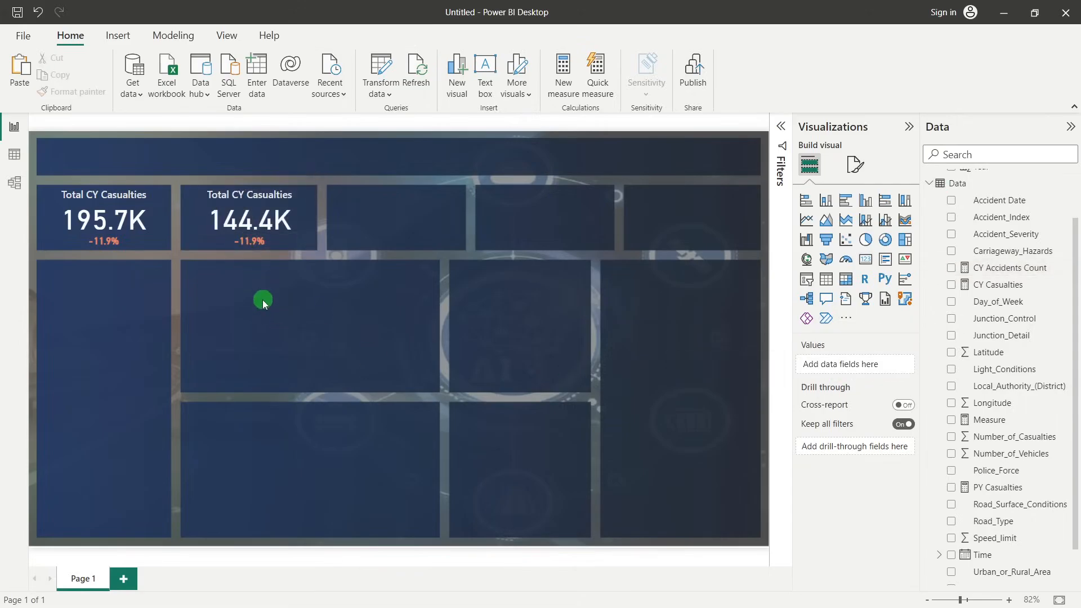
# Add a new measure to the Data table and name it PY Accidents in its formula
pyautogui.click(1036, 335)
pyautogui.rightClick(1016, 199)
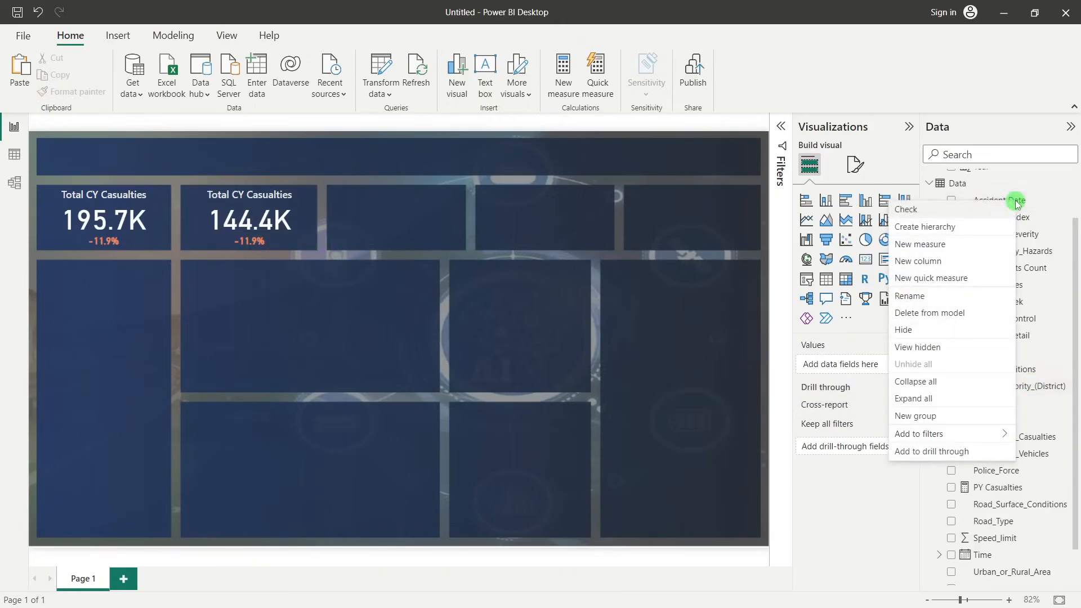
pyautogui.click(921, 244)
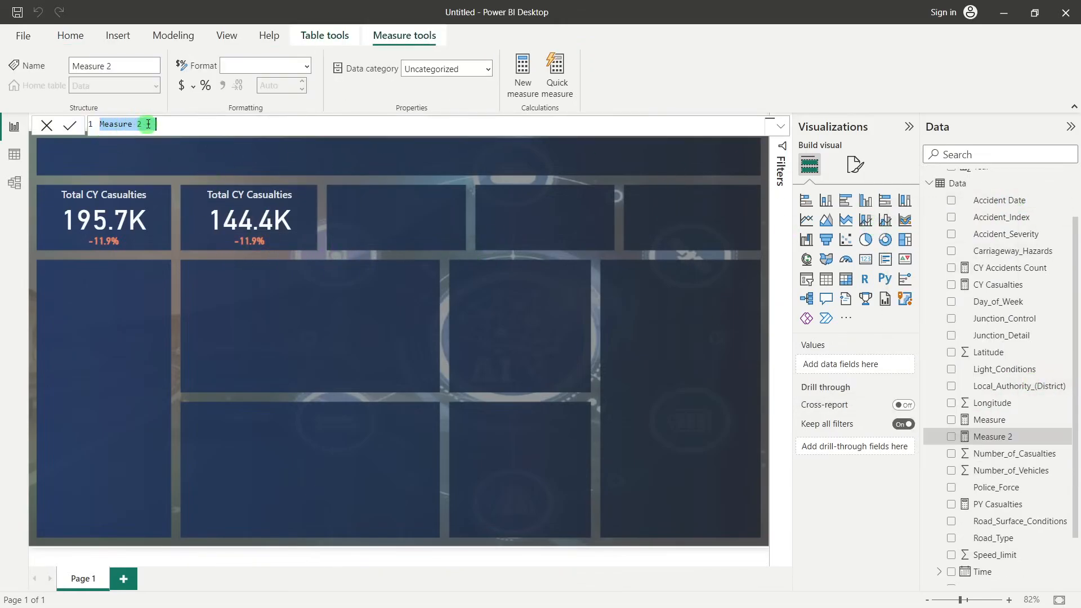
pyautogui.click(143, 124)
pyautogui.moveTo(143, 124); pyautogui.dragTo(100, 124)
pyautogui.write('PY Accidents')
pyautogui.click(214, 126)
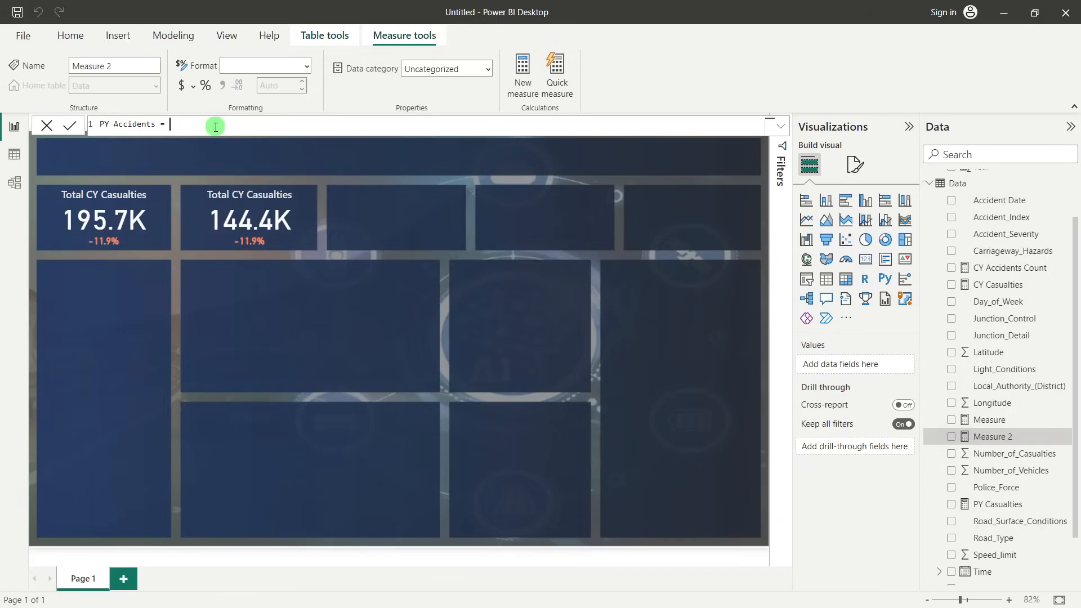
# Start the PY Accidents formula with CALCULATE and the expression COUNT(Data[Accident_Index])
pyautogui.write('cal')
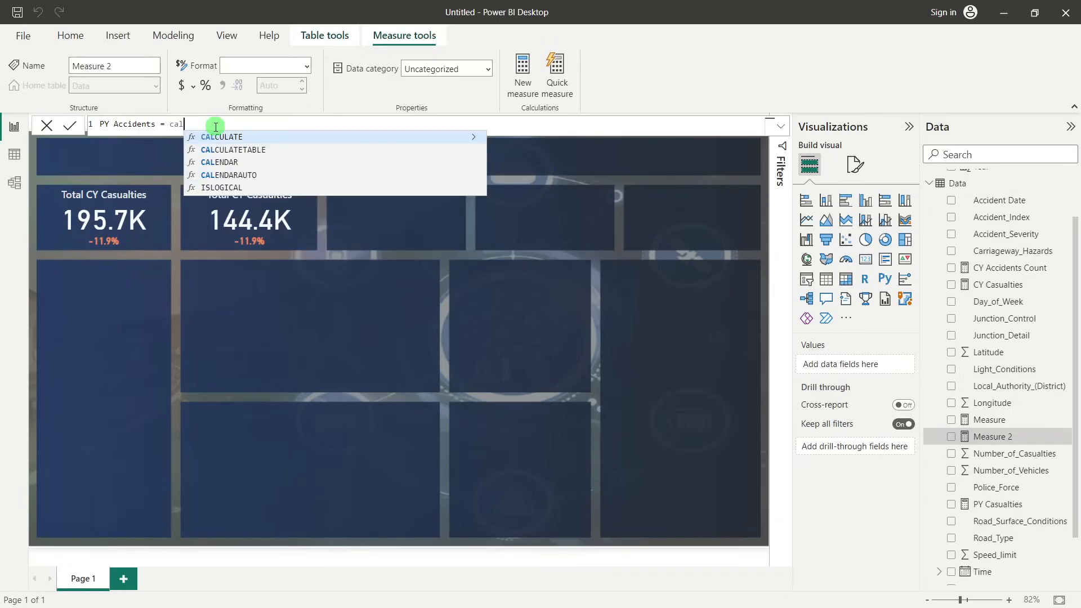
pyautogui.press('Tab')
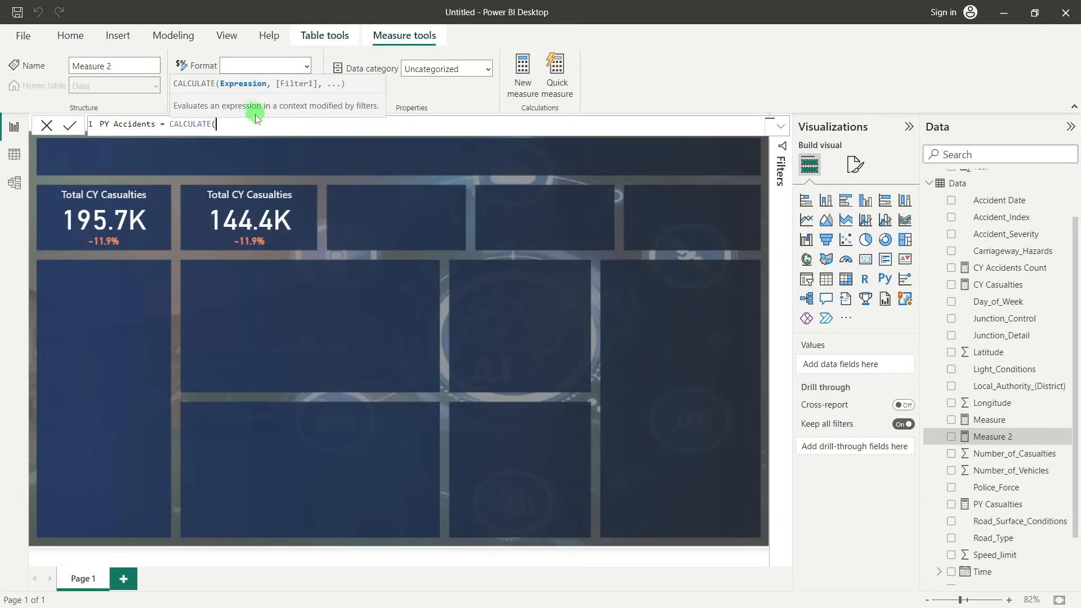
pyautogui.write('count')
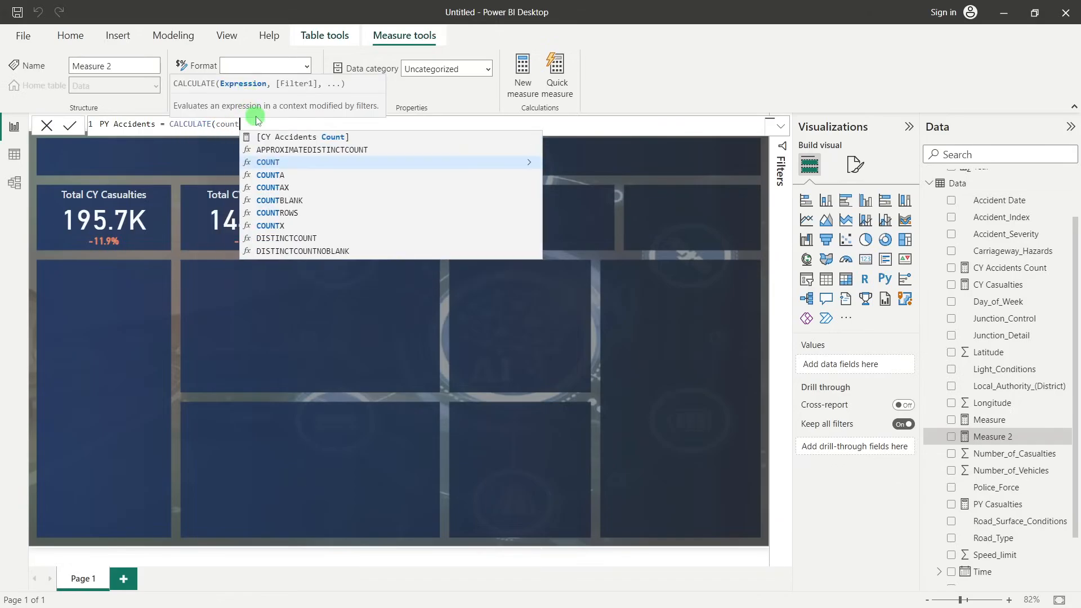
pyautogui.press('Tab')
pyautogui.write('acc')
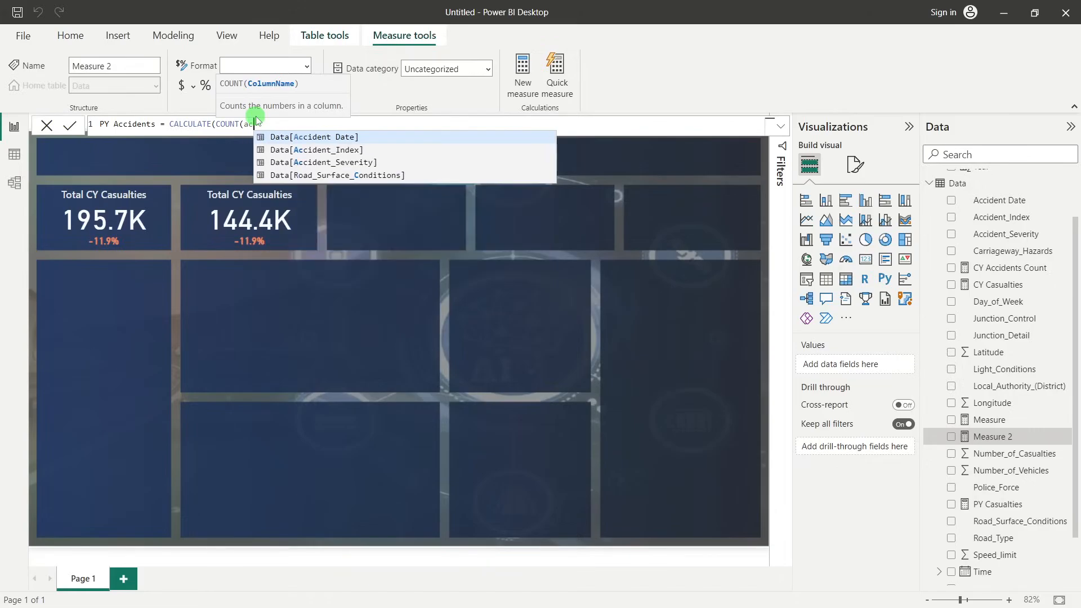
pyautogui.click(333, 150)
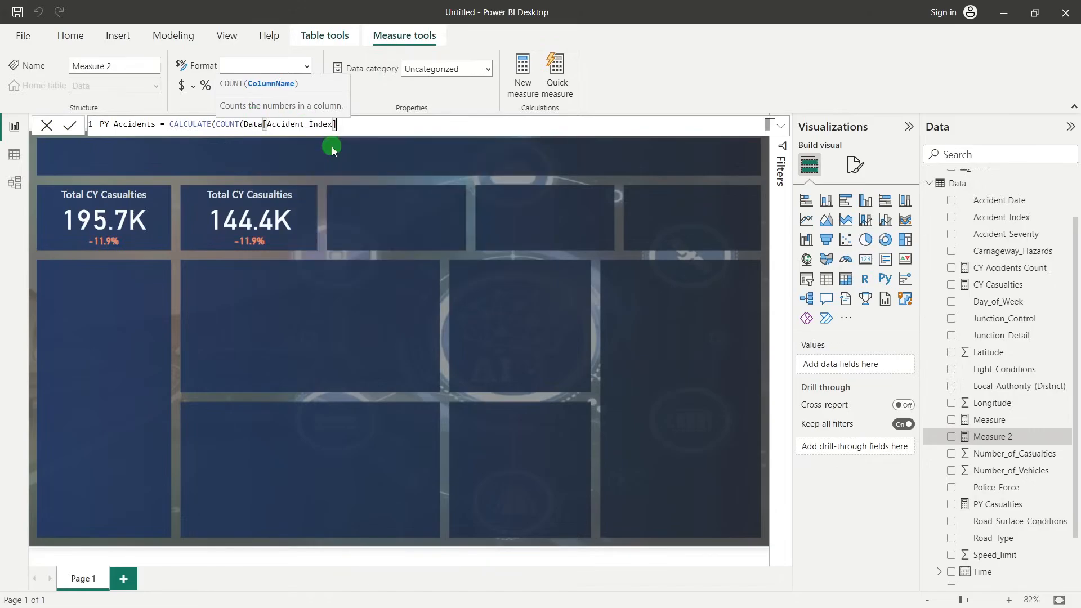
pyautogui.write(')')
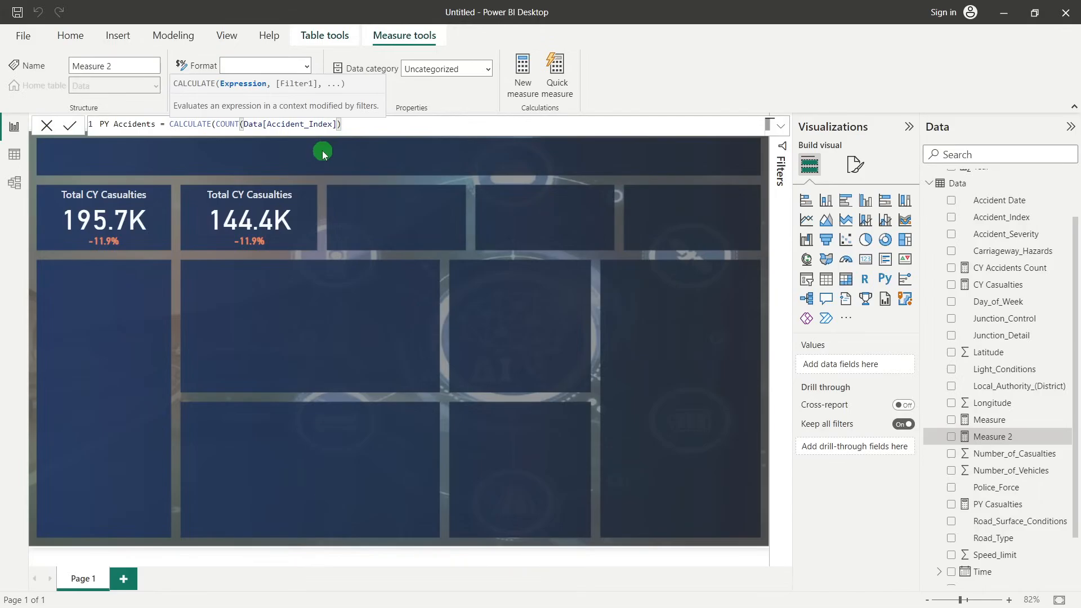
pyautogui.write(',')
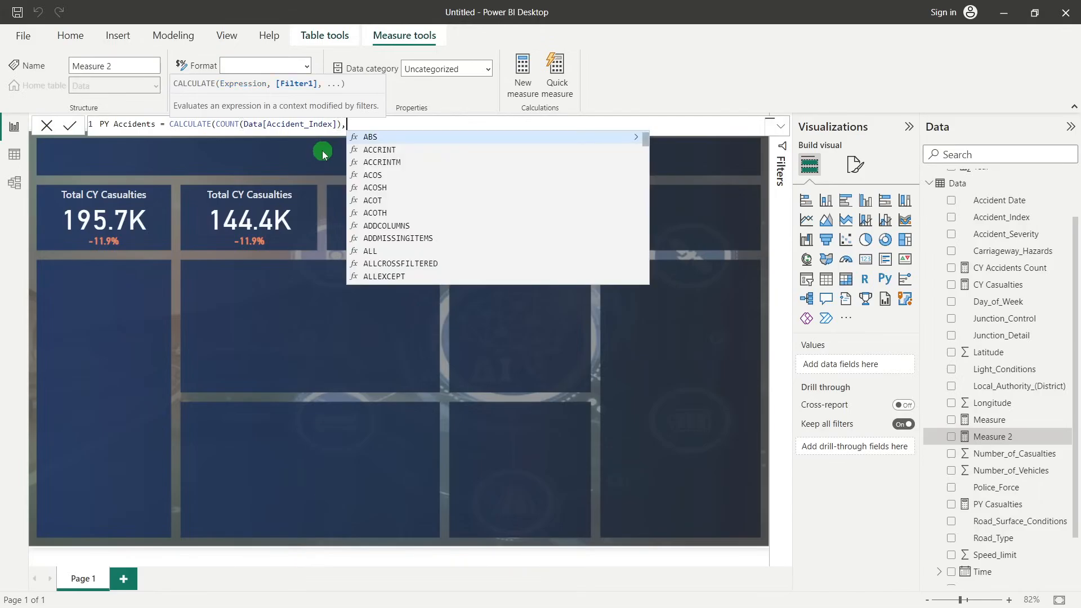
pyautogui.write('SAMEPERIODLASTYEAR(')
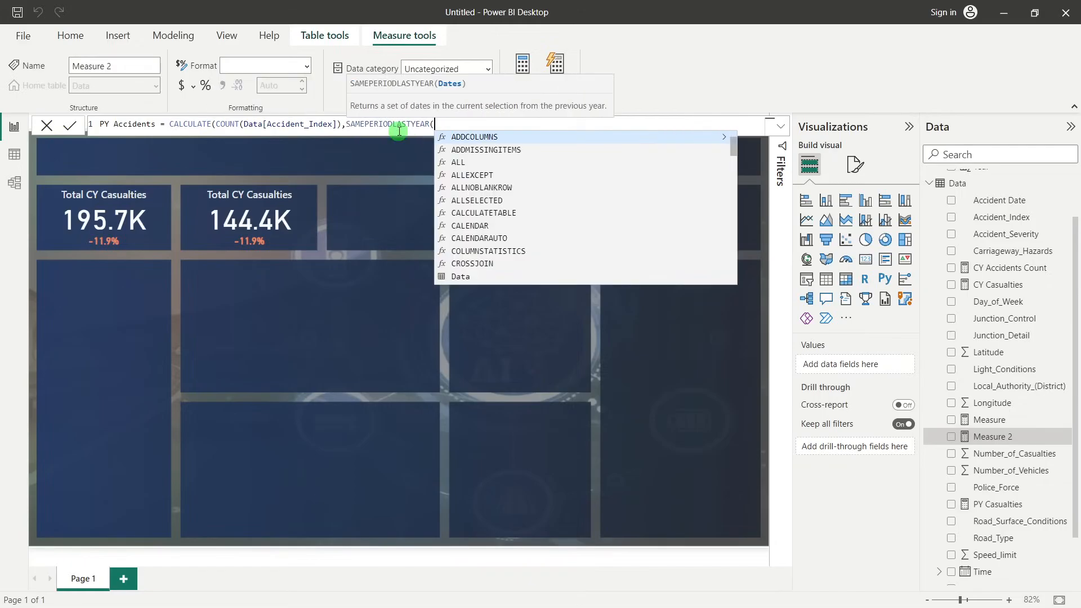
pyautogui.write('cal')
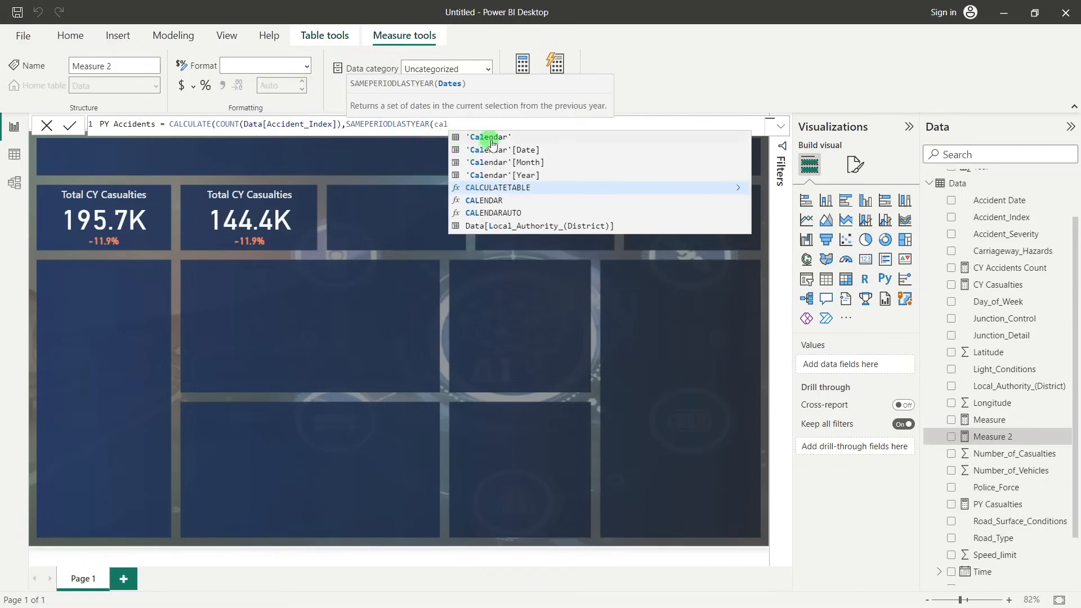
# Add SAMEPERIODLASTYEAR('Calendar'[Date]) as the CALCULATE filter, close the formula and commit the measure
pyautogui.click(522, 153)
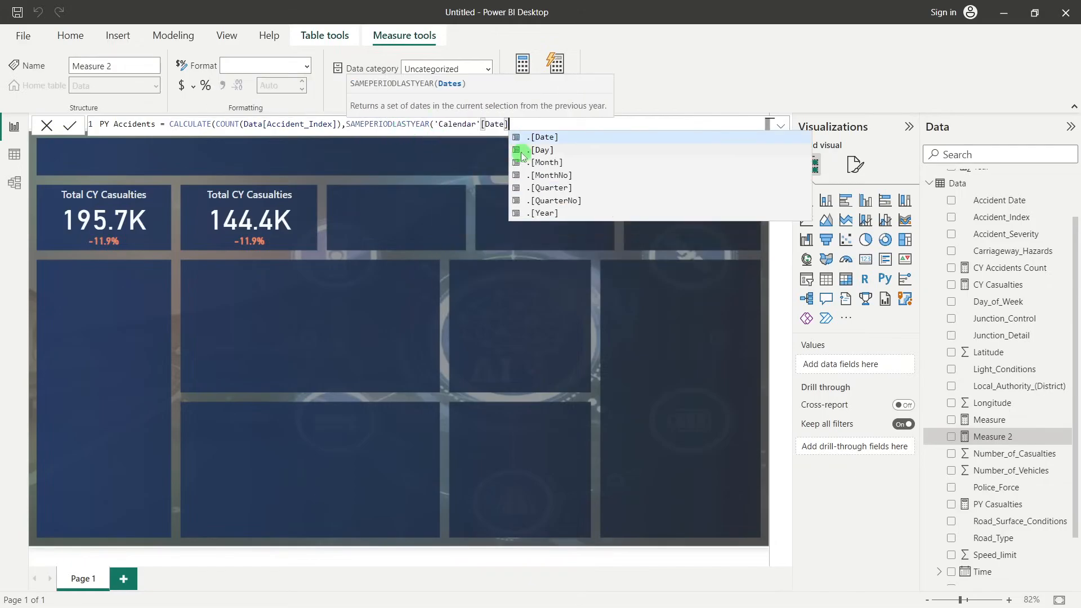
pyautogui.write('))')
pyautogui.press('Return')
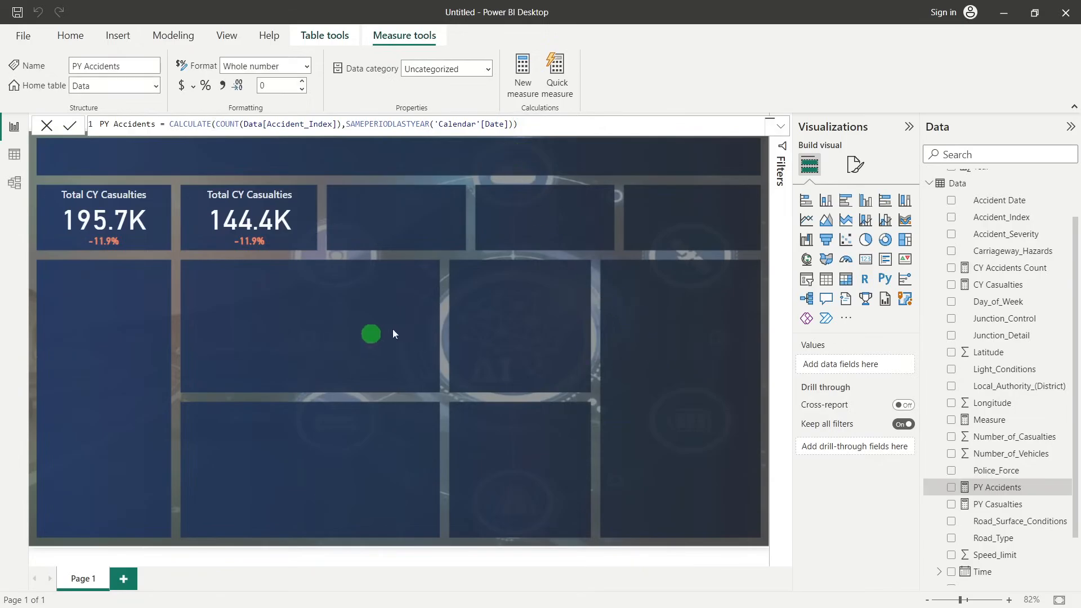
# Add another new measure to the Data table and name it YoY Accidents in its formula
pyautogui.scroll(-2, 986, 523)
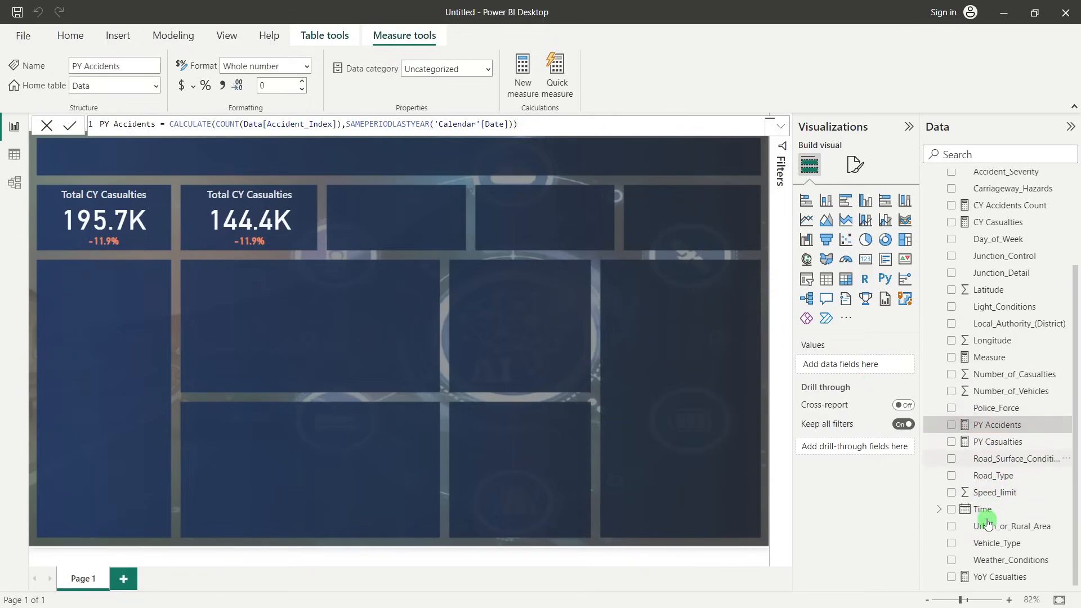
pyautogui.rightClick(1007, 294)
pyautogui.click(203, 186)
pyautogui.moveTo(142, 125); pyautogui.dragTo(88, 123)
pyautogui.write('Y')
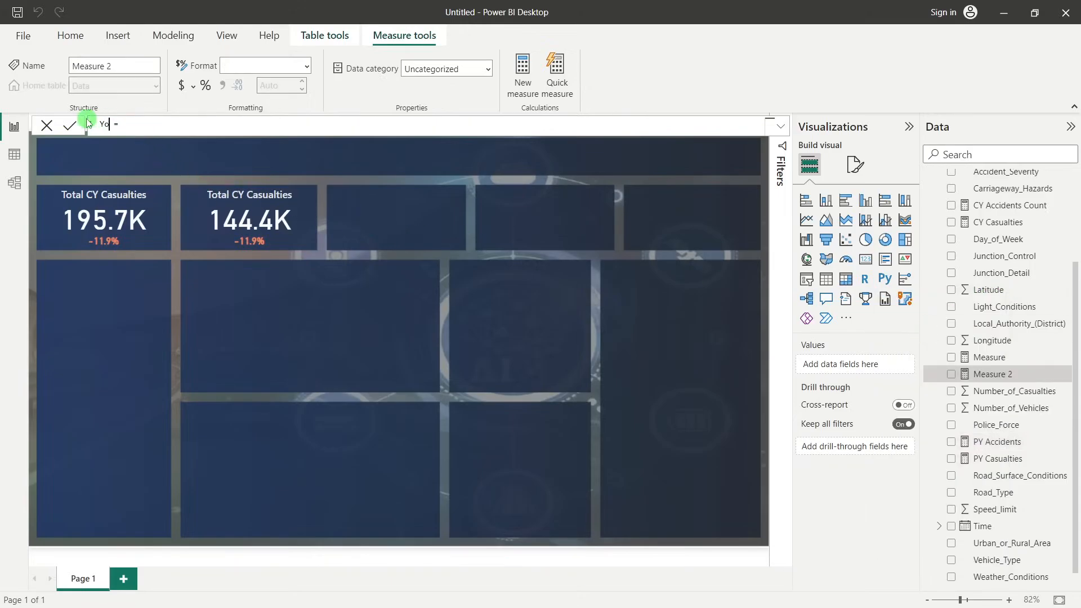
pyautogui.write('oY Acci')
# Define YoY Accidents as ([CY Accidents Count]-[PY Accidents])/[PY Accidents] and commit the measure
pyautogui.click(184, 125)
pyautogui.write('(cy')
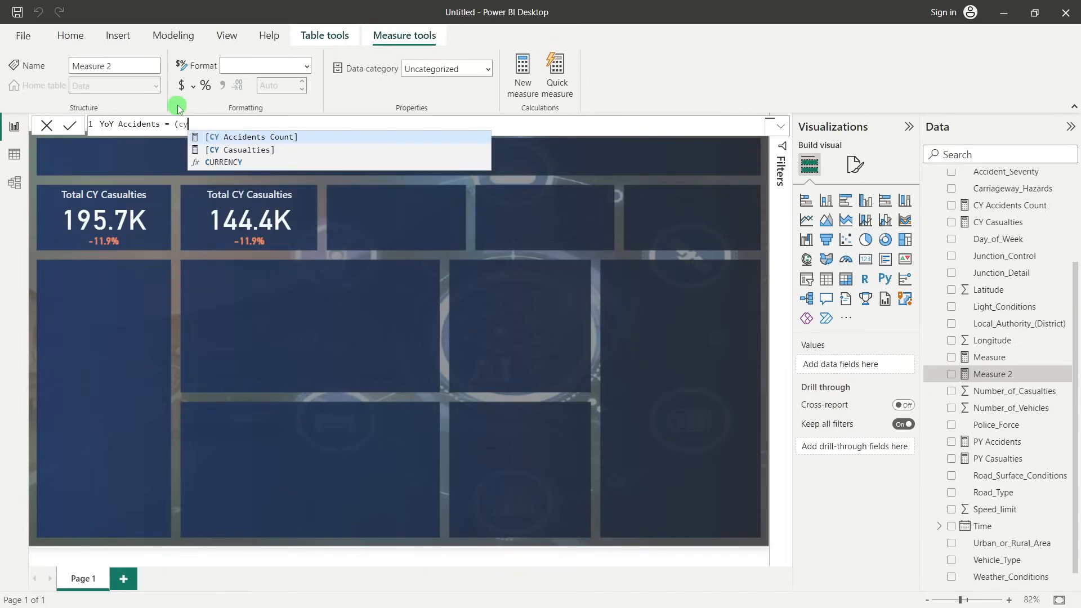
pyautogui.click(275, 137)
pyautogui.write('-py')
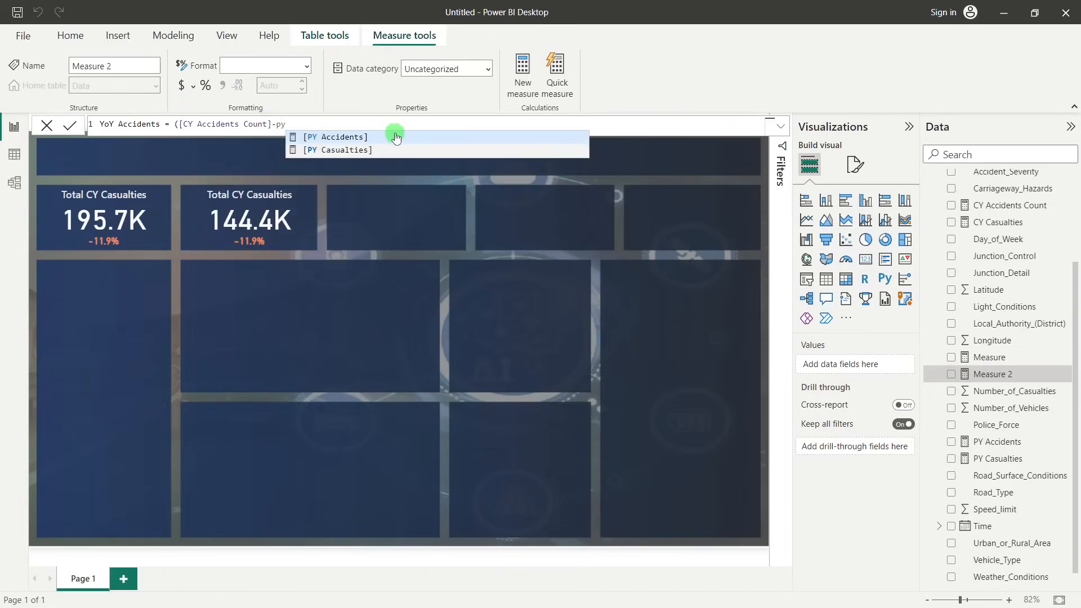
pyautogui.click(396, 137)
pyautogui.write(')/')
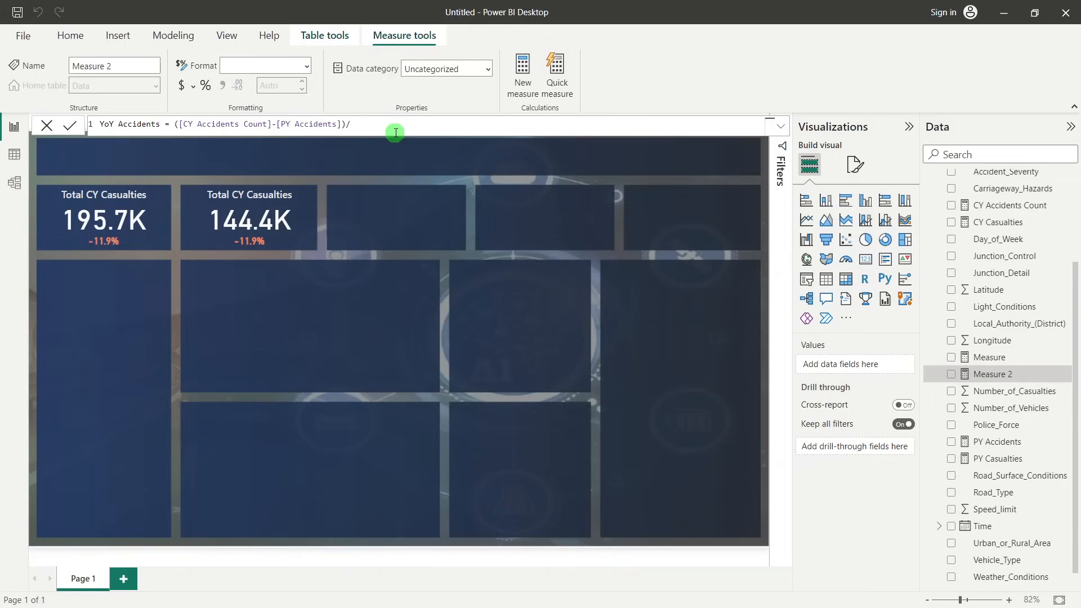
pyautogui.write('[py')
pyautogui.click(396, 136)
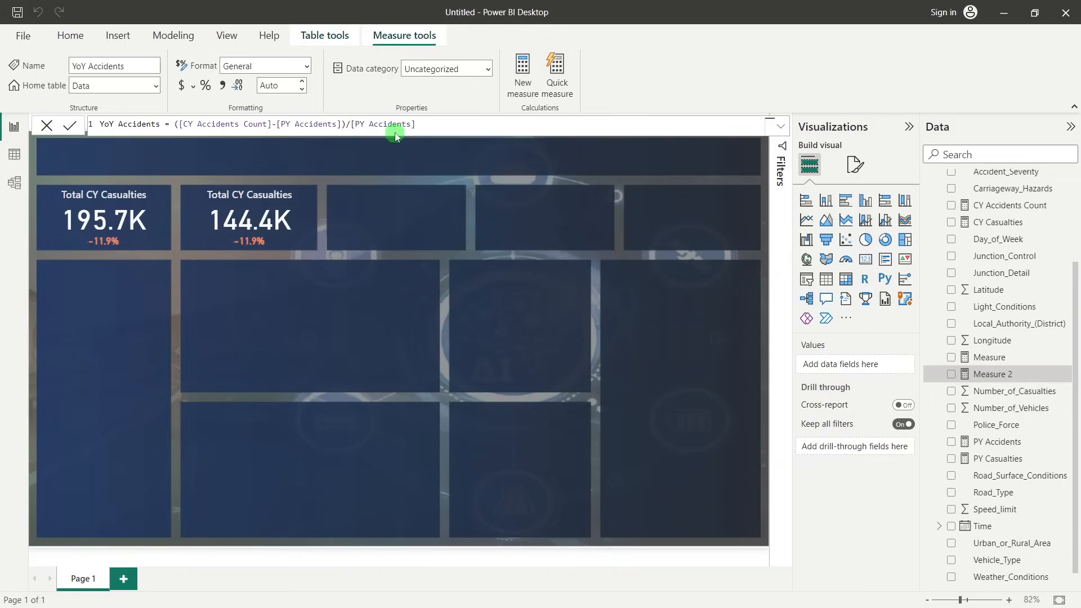
pyautogui.press('Return')
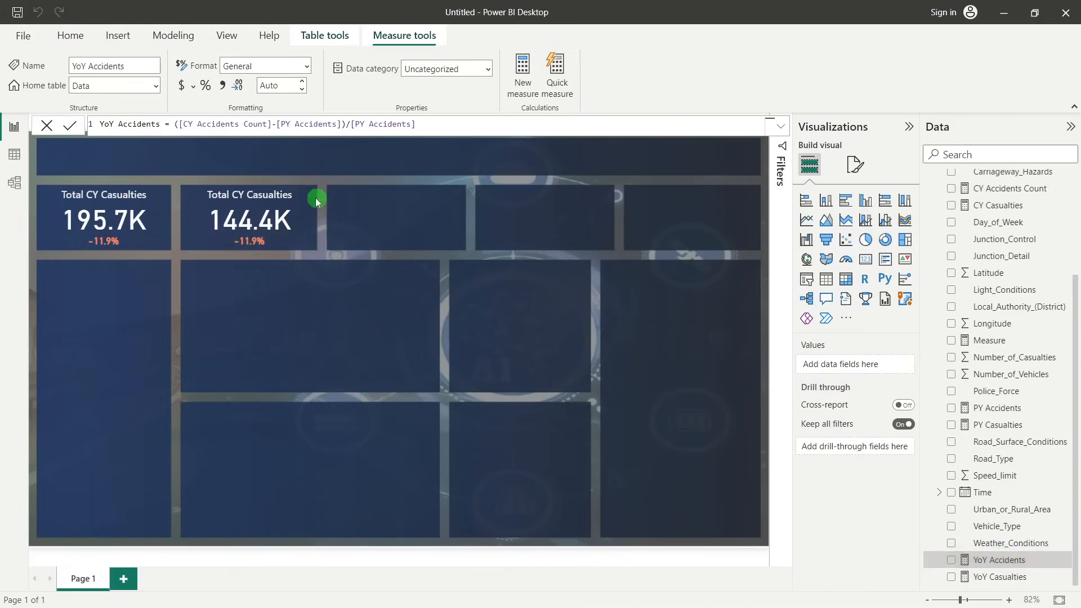
# Replace the YoY Casualties field in the second KPI's growth card with the YoY Accidents measure
pyautogui.click(248, 241)
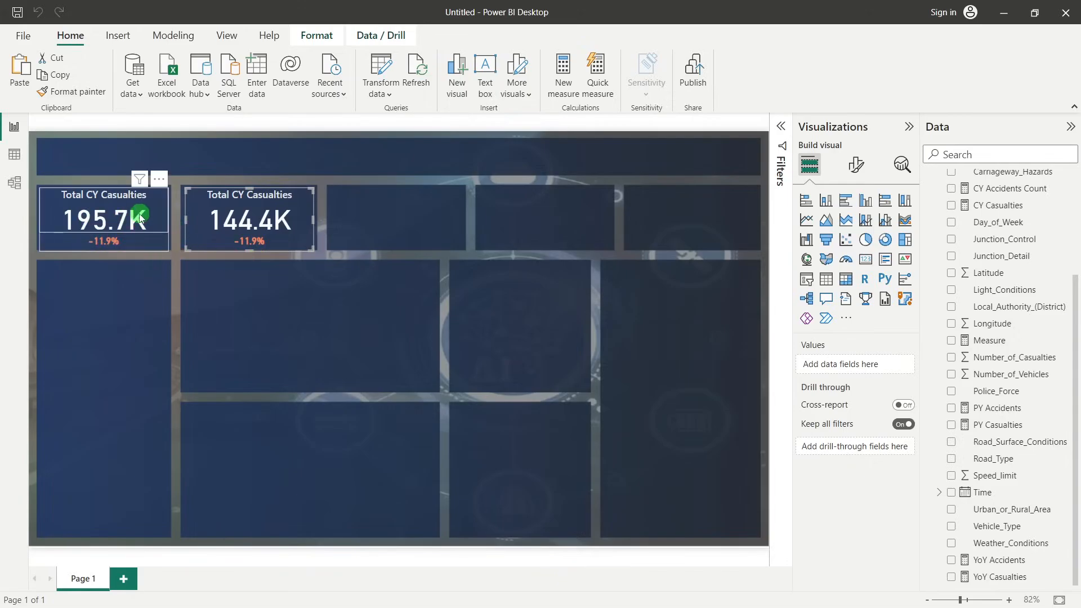
pyautogui.click(251, 242)
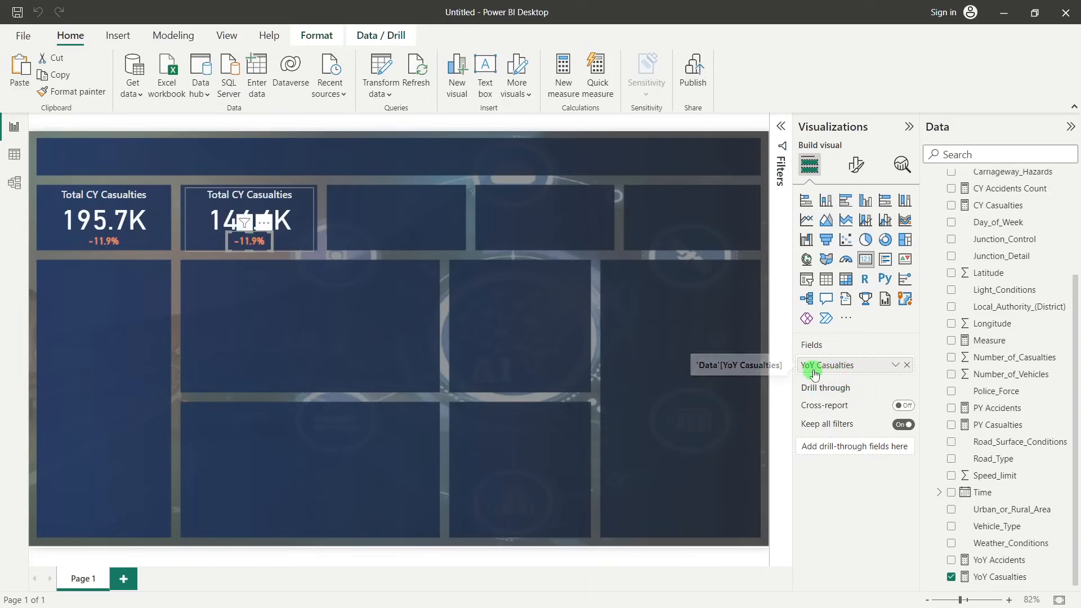
pyautogui.click(907, 365)
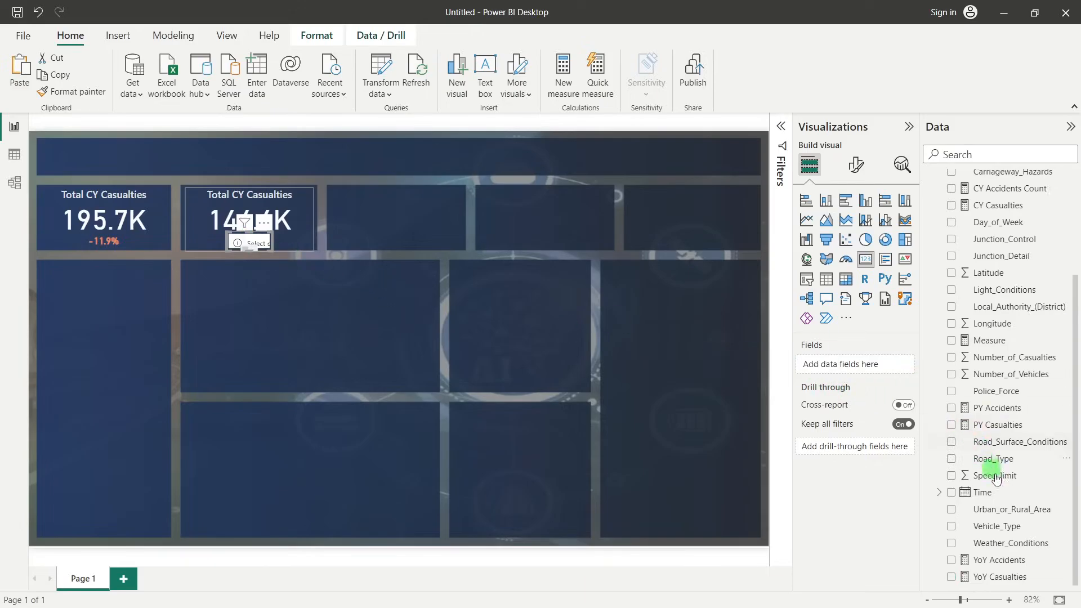
pyautogui.moveTo(1005, 561); pyautogui.dragTo(879, 366)
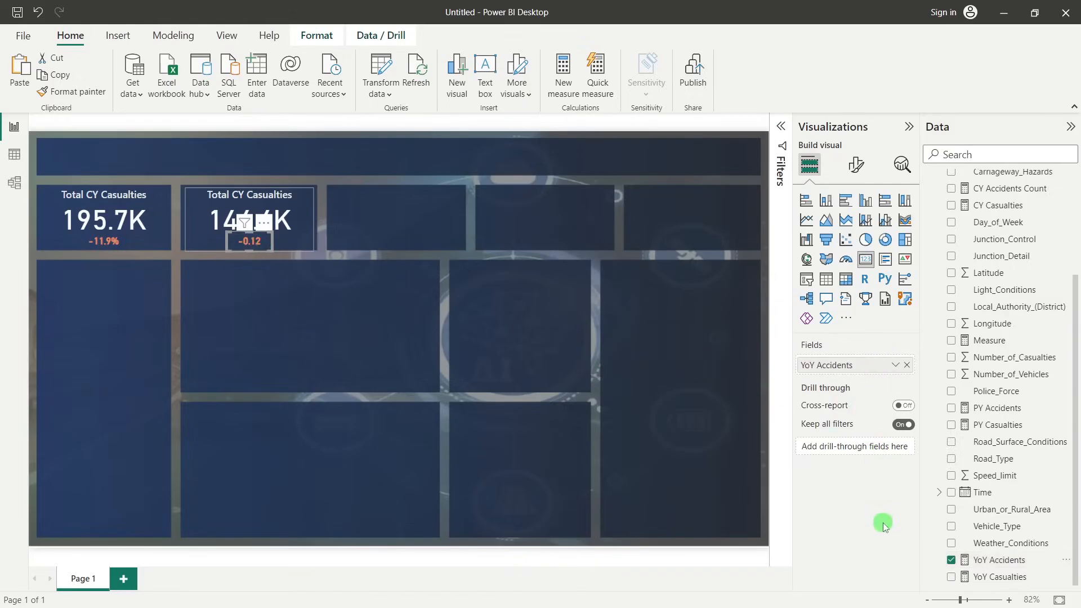
pyautogui.click(232, 347)
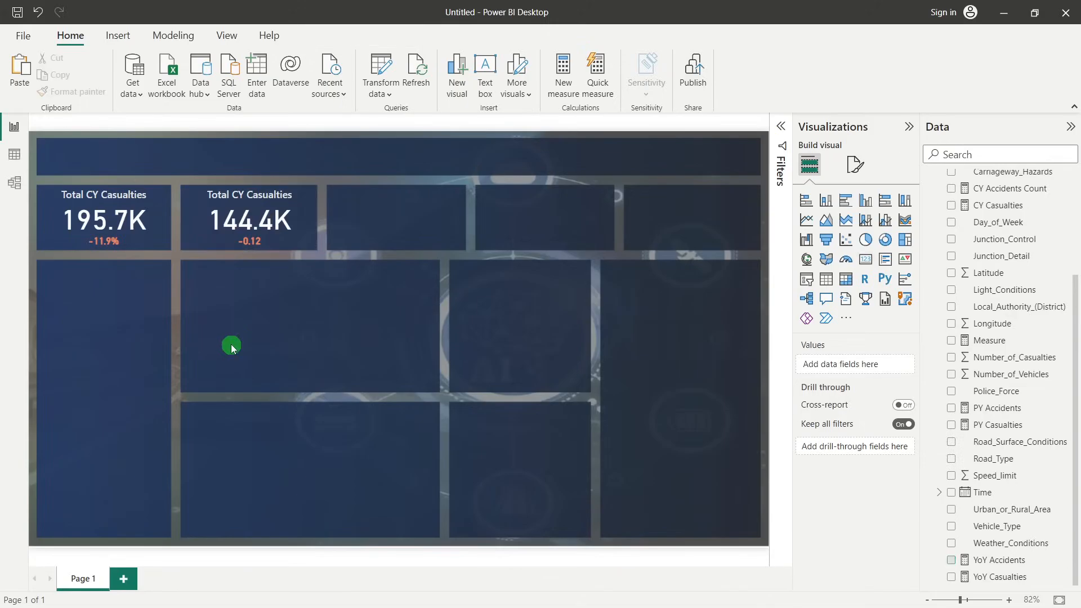
# Format the YoY Accidents measure as a percentage with 1 decimal place
pyautogui.click(1018, 562)
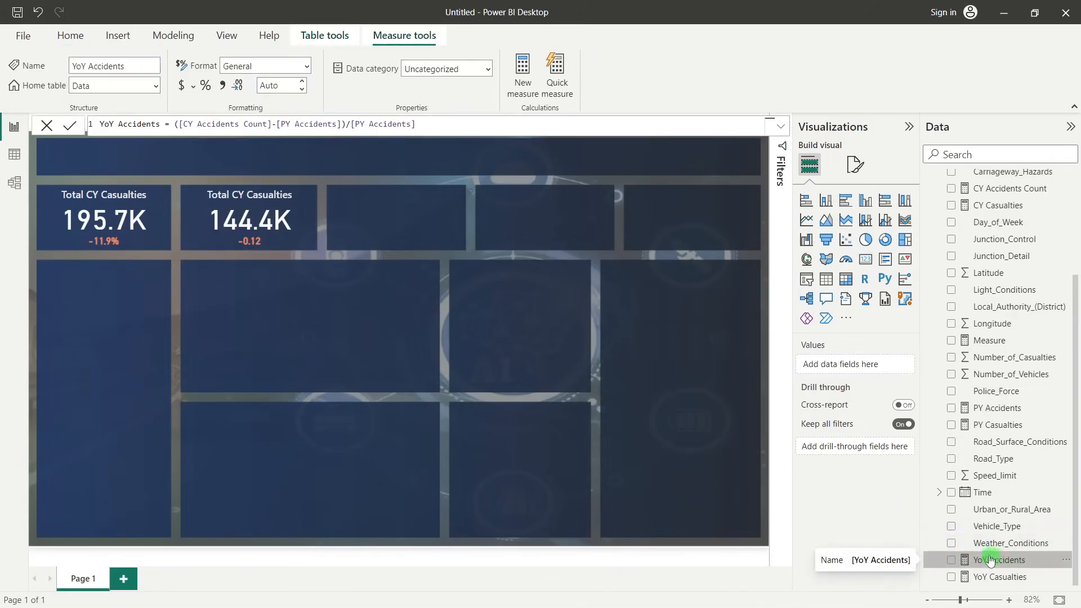
pyautogui.click(204, 88)
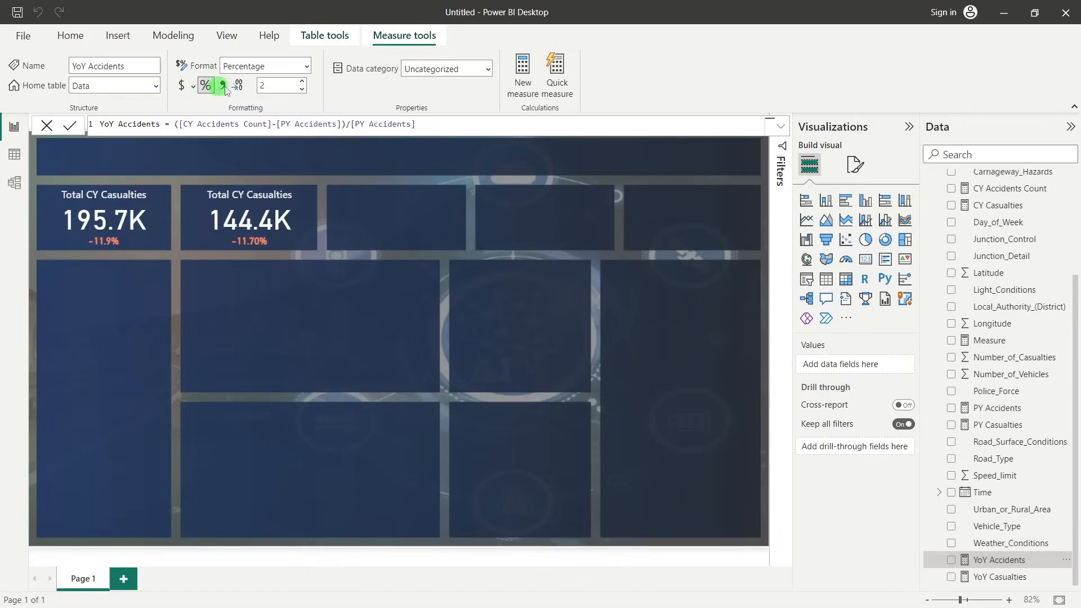
pyautogui.click(303, 89)
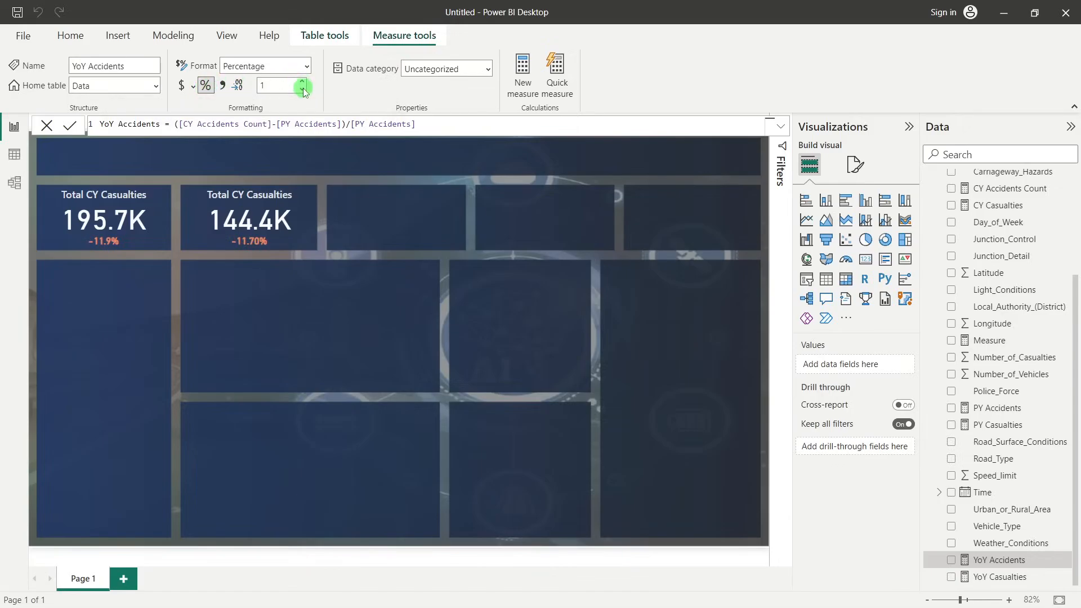
pyautogui.click(399, 306)
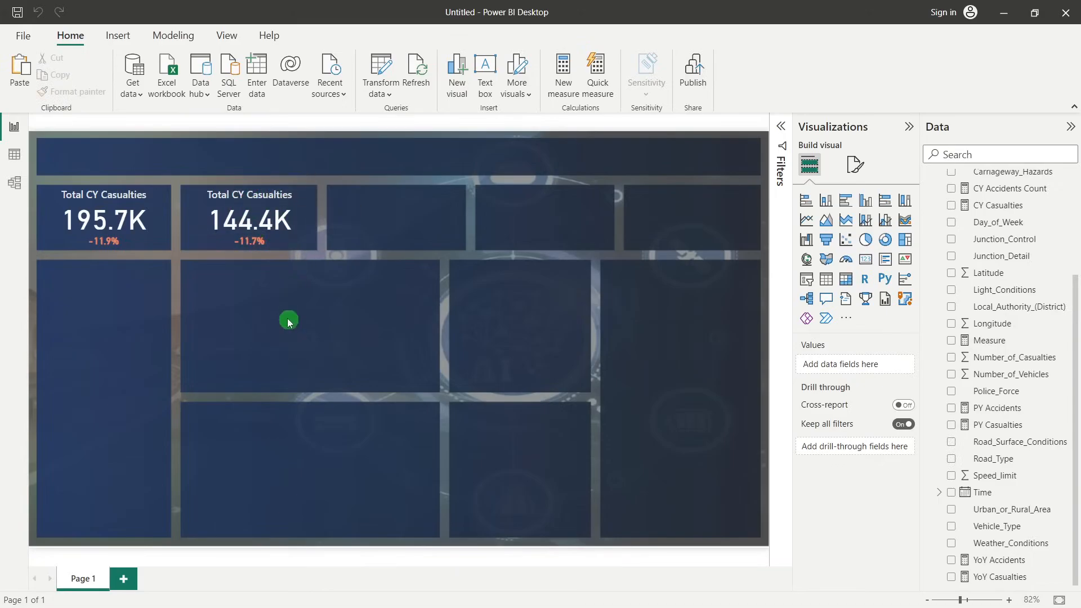
# Change the title of the second KPI card, which shows CY Accidents Count, to "Total CY Accidents"
pyautogui.click(268, 204)
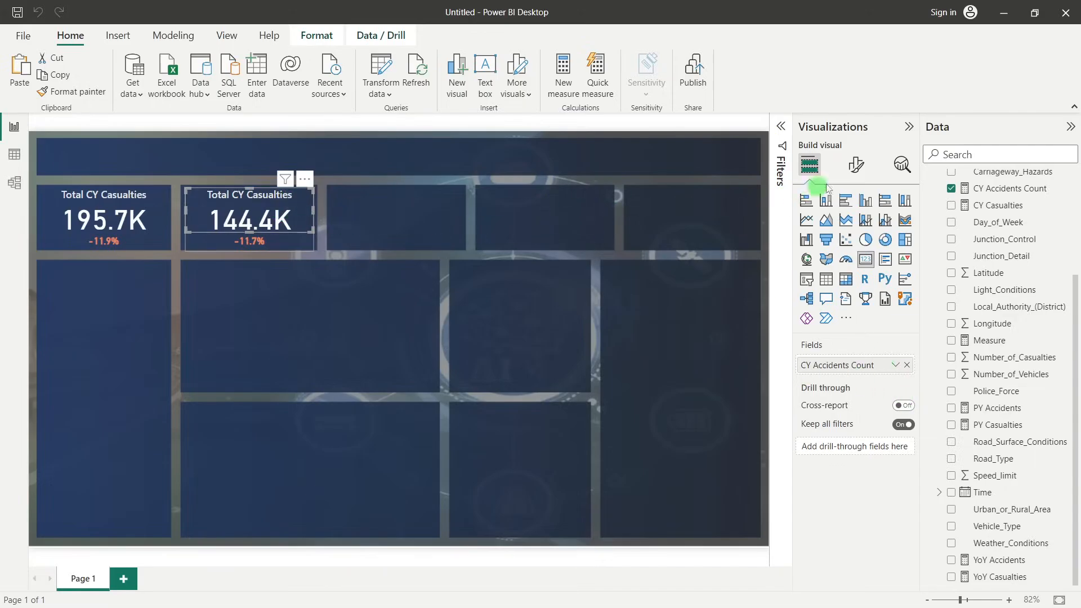
pyautogui.click(854, 171)
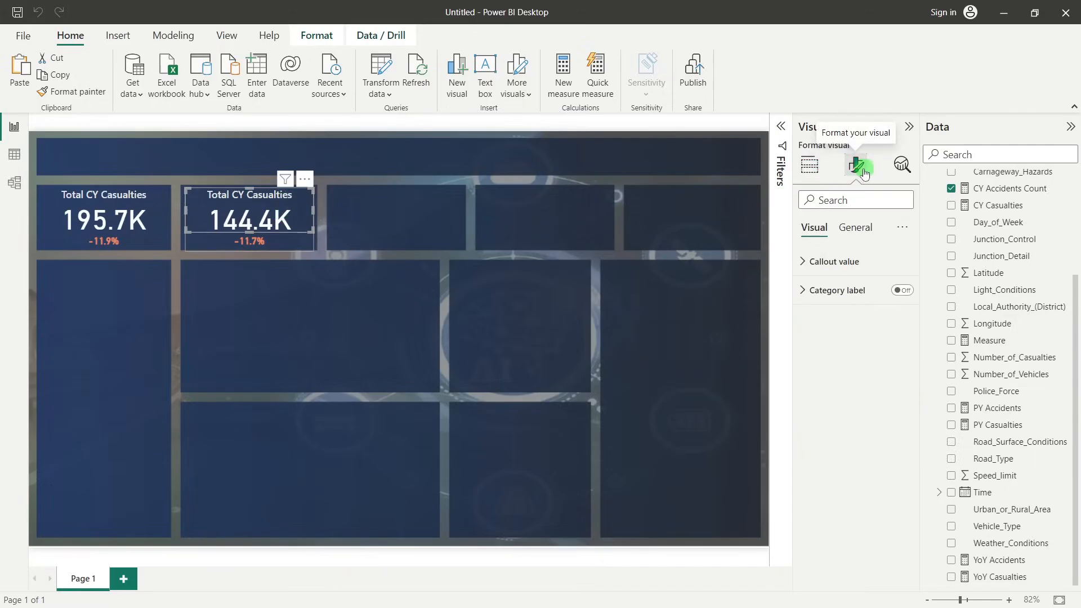
pyautogui.click(855, 228)
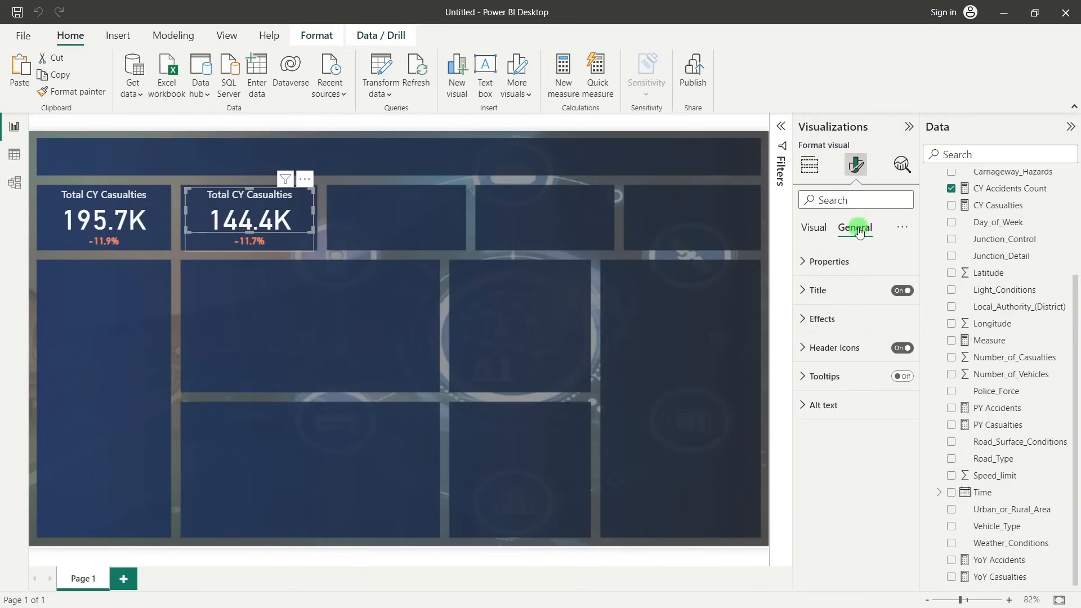
pyautogui.click(850, 287)
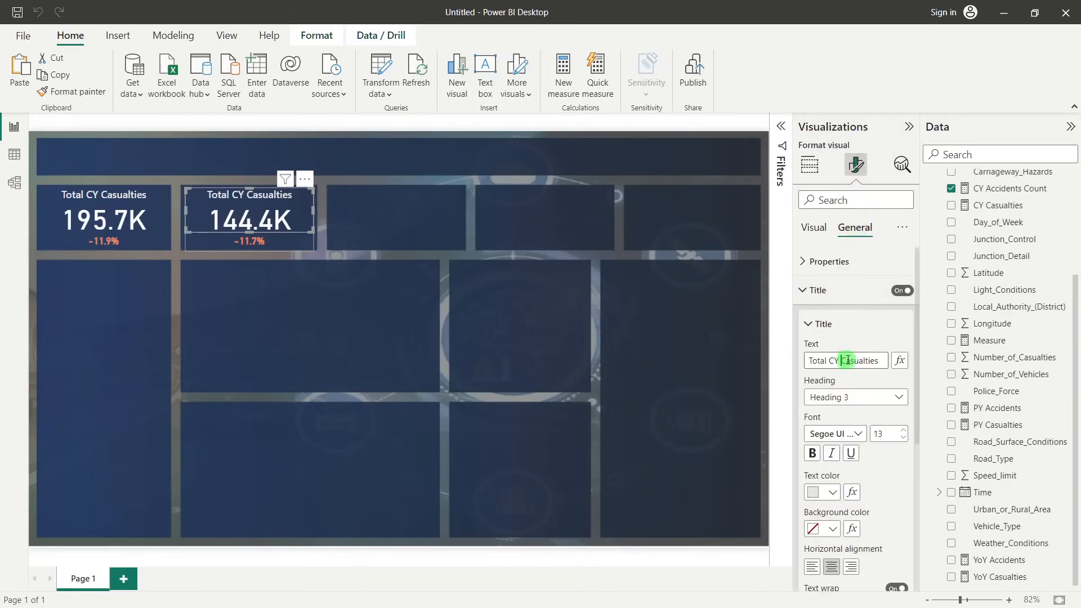
pyautogui.moveTo(846, 360); pyautogui.dragTo(884, 360)
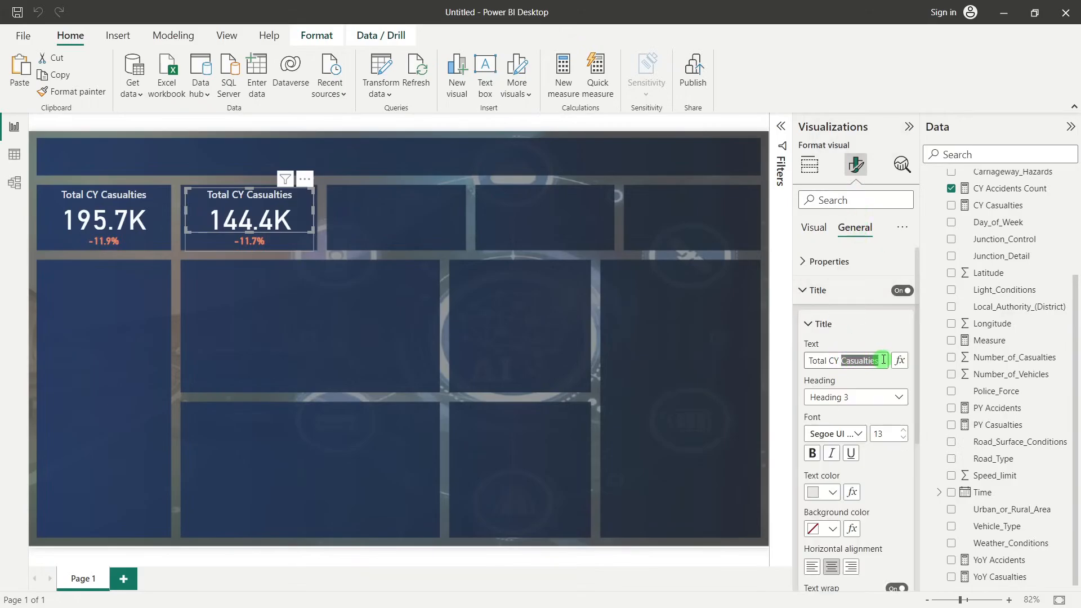
pyautogui.press('BackSpace')
pyautogui.write('Ac')
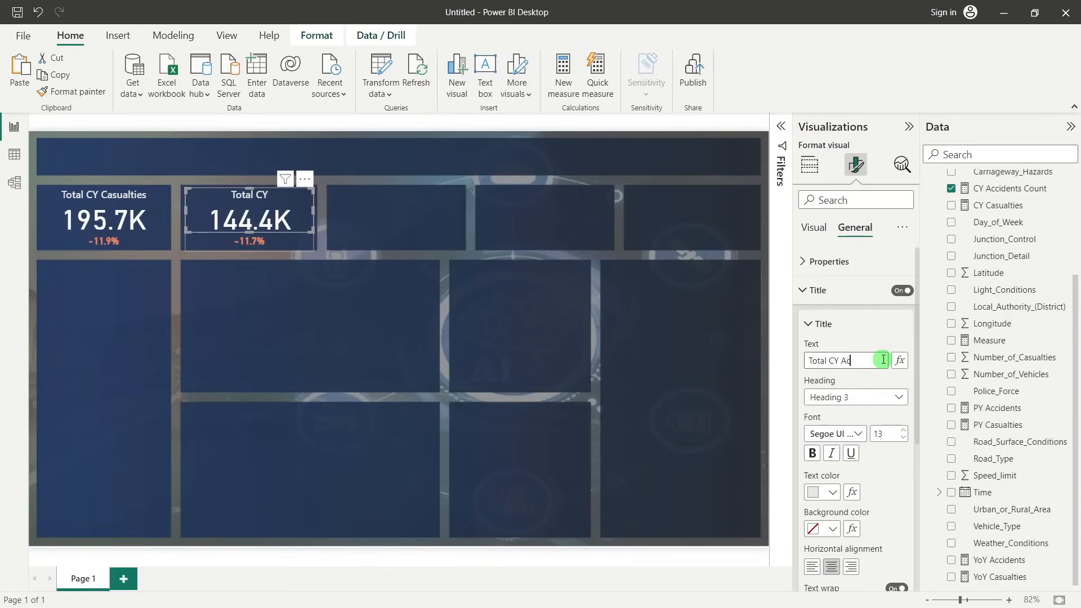
pyautogui.write('cidents')
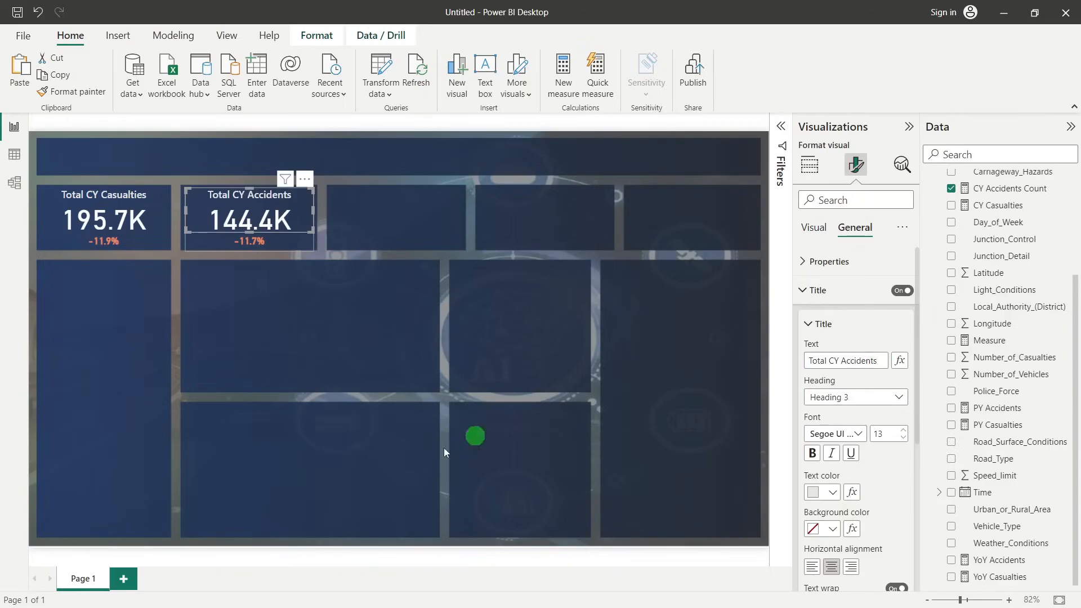
pyautogui.click(409, 347)
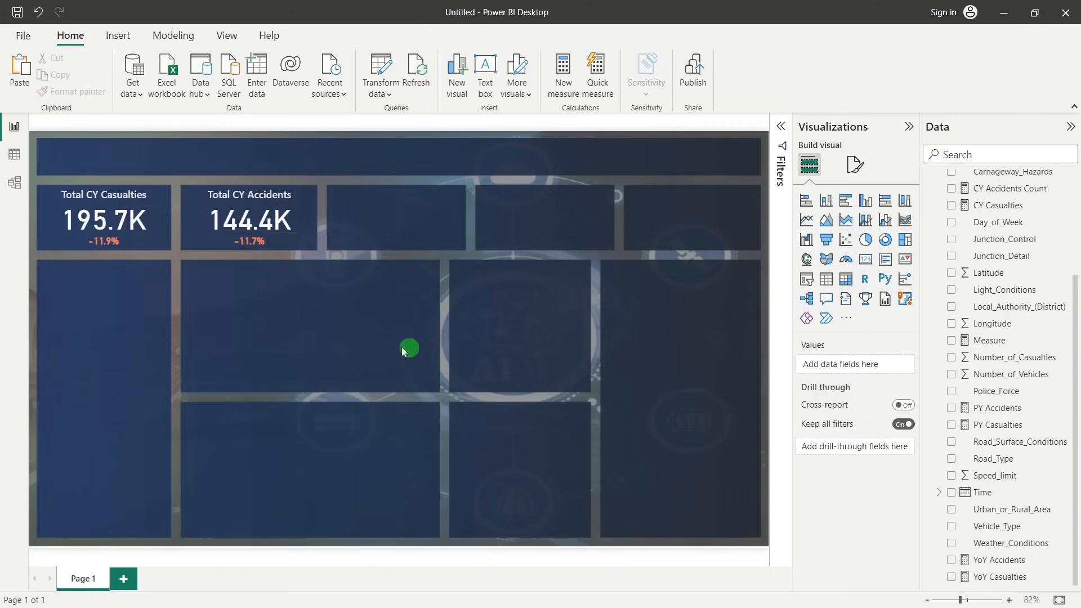
# Duplicate the Total CY Casualties card together with its growth card and place the copy in the third KPI tile
pyautogui.click(120, 213)
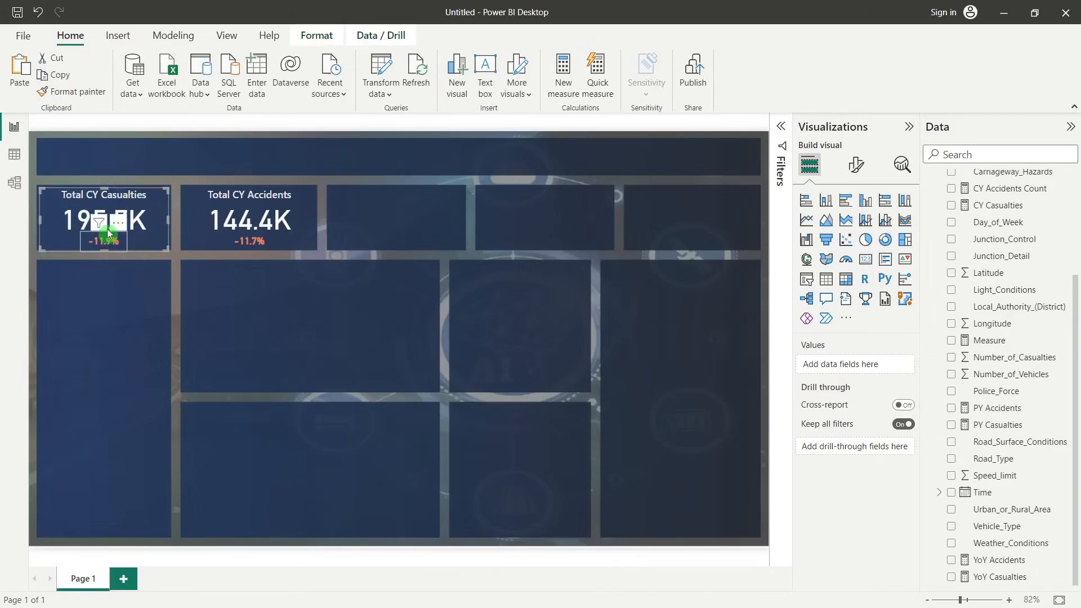
pyautogui.click(110, 205)
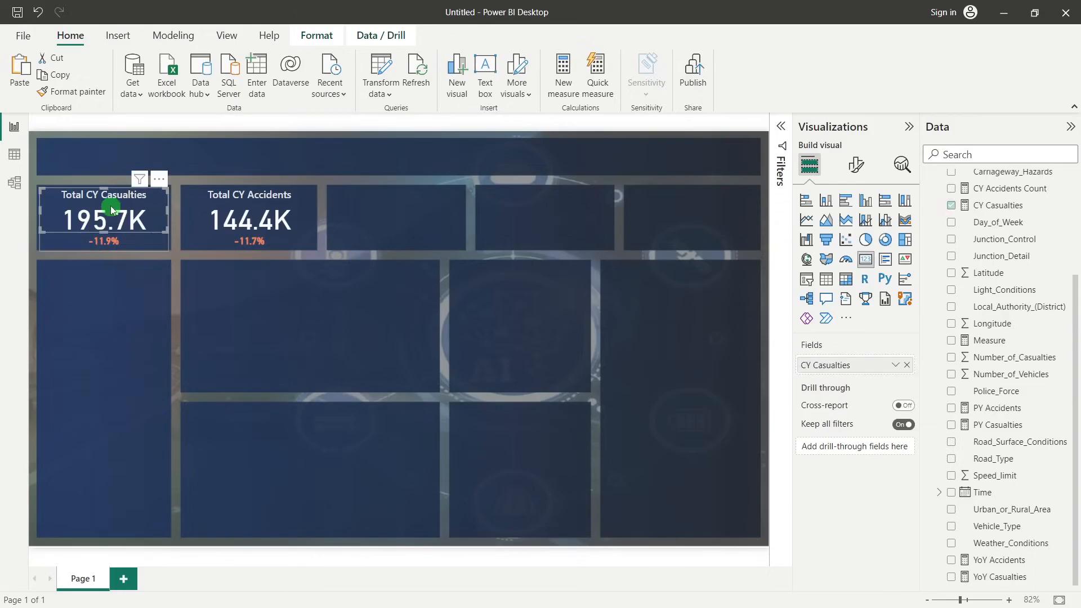
pyautogui.click(117, 239)
pyautogui.click(158, 365)
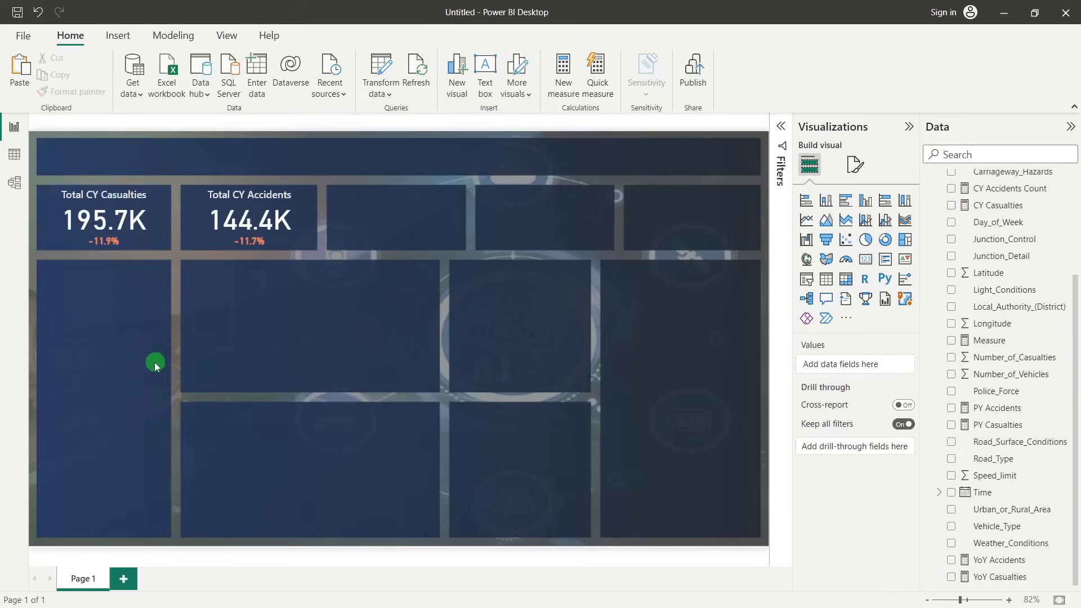
pyautogui.moveTo(137, 219)
pyautogui.mouseDown()
pyautogui.moveTo(167, 198)
pyautogui.moveTo(136, 213)
pyautogui.mouseUp()
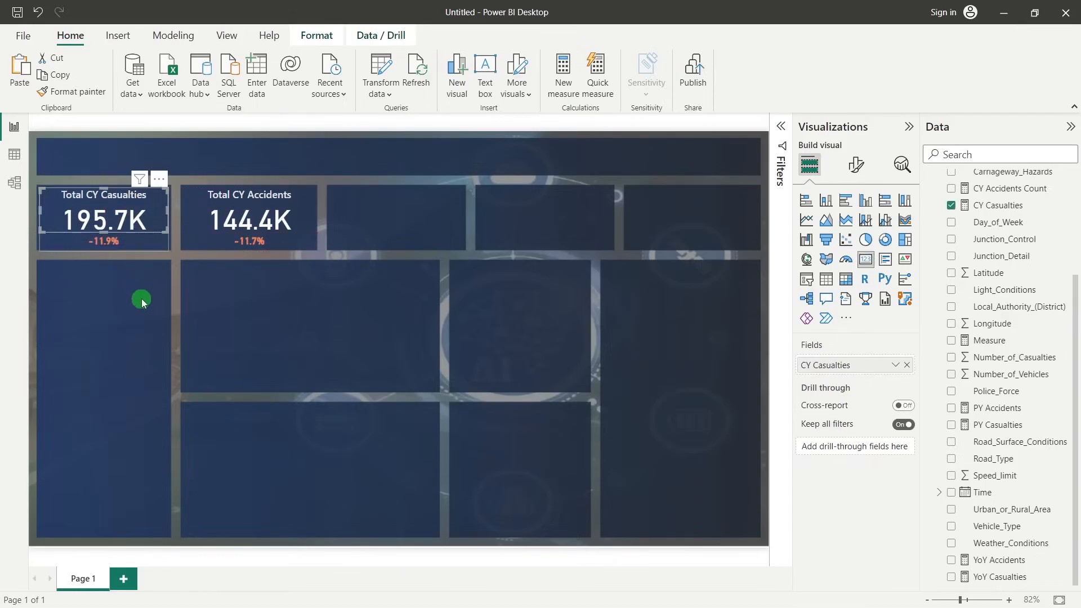
pyautogui.click(152, 336)
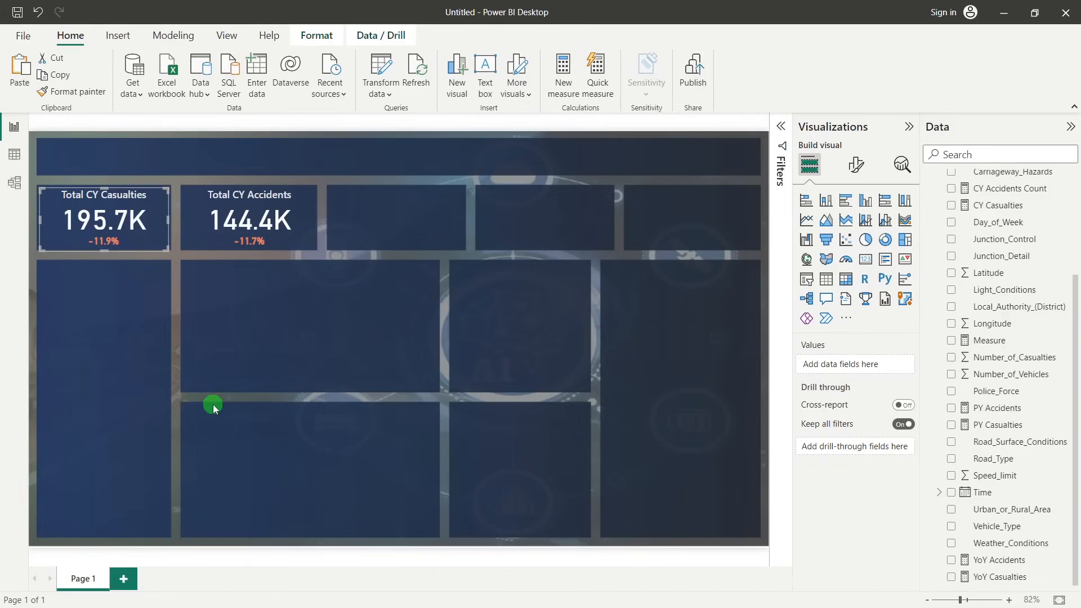
pyautogui.hotkey('ctrl', 'v')
pyautogui.moveTo(164, 209); pyautogui.dragTo(440, 205)
pyautogui.press('Right')
pyautogui.press('Right')
pyautogui.press('Right')
pyautogui.press('Right')
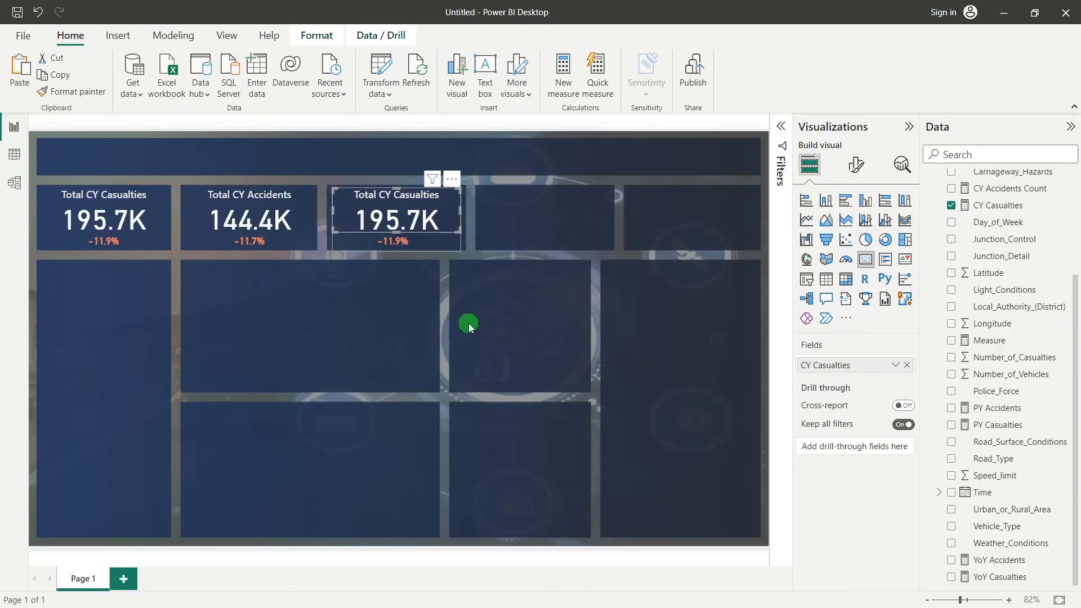
# Nudge the copied pair of cards slightly left to centre it within the third KPI tile
pyautogui.click(469, 323)
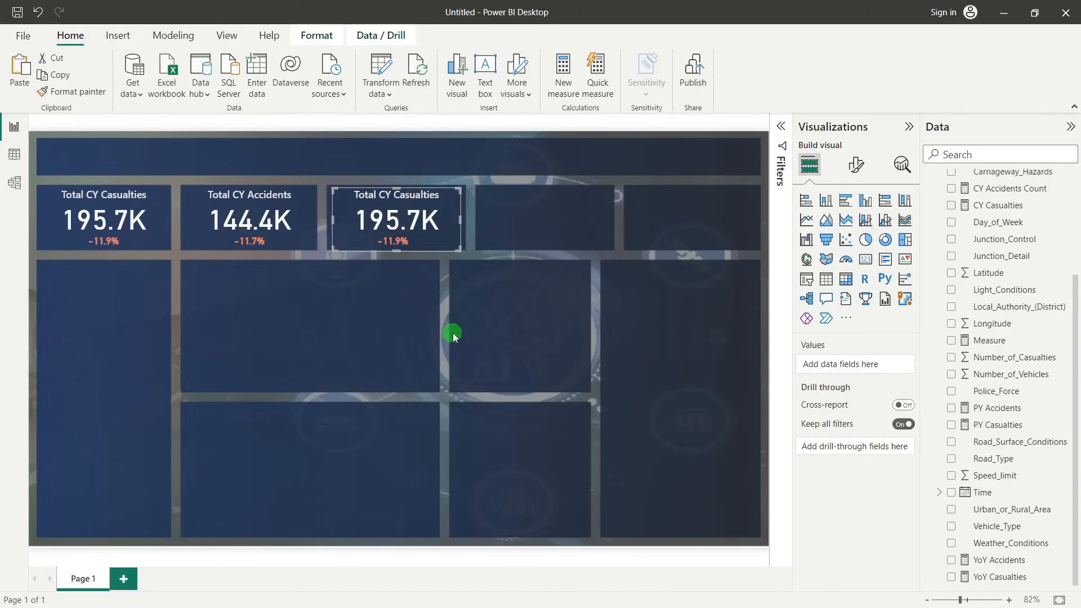
pyautogui.press('Left')
pyautogui.press('Left')
pyautogui.press('Left')
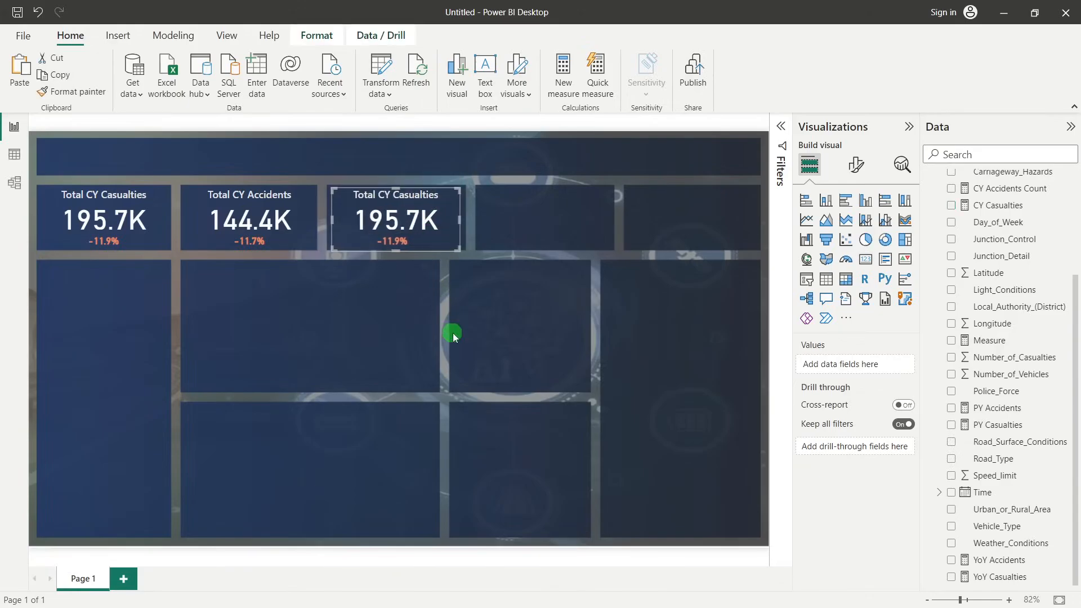
pyautogui.click(453, 333)
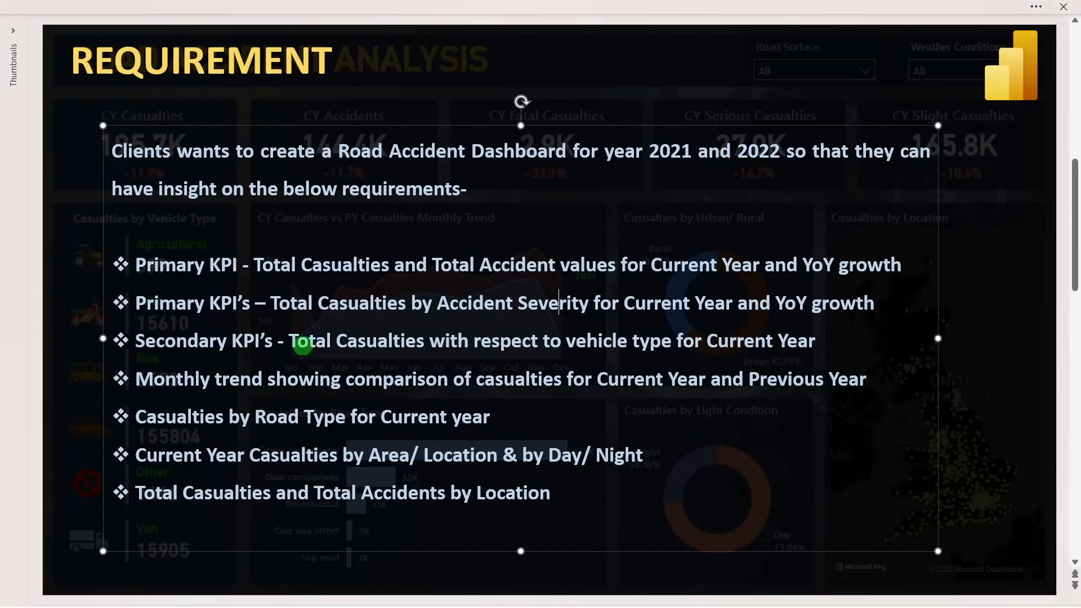
# Check the accident severity KPI on the requirement slide and filter the third tile's CY Casualties card to Accident_Severity Fatal
pyautogui.moveTo(272, 304); pyautogui.dragTo(733, 297)
pyautogui.click(789, 304)
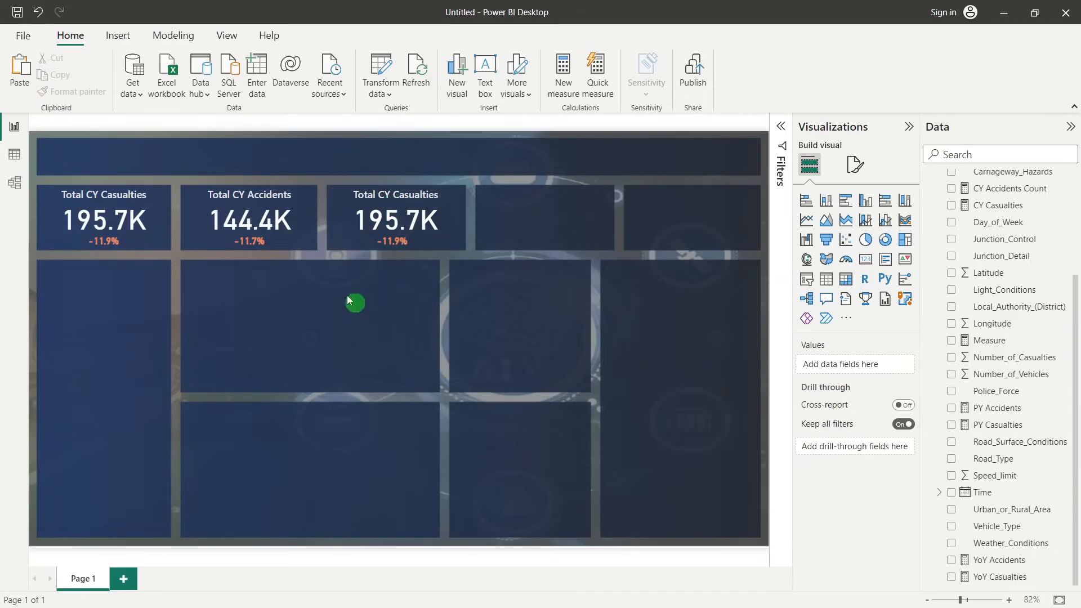
pyautogui.click(397, 208)
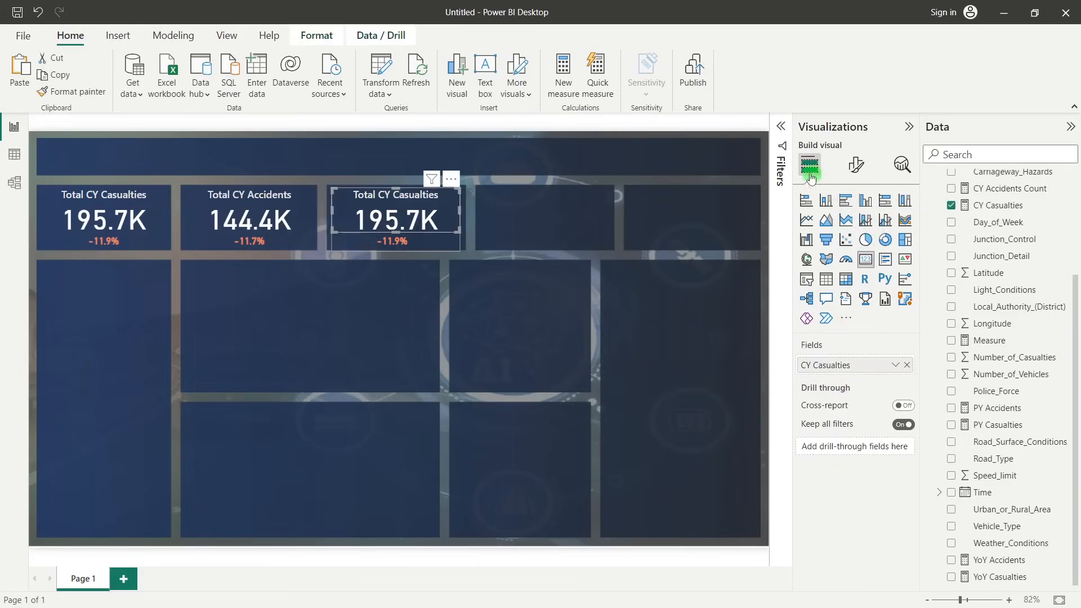
pyautogui.click(782, 123)
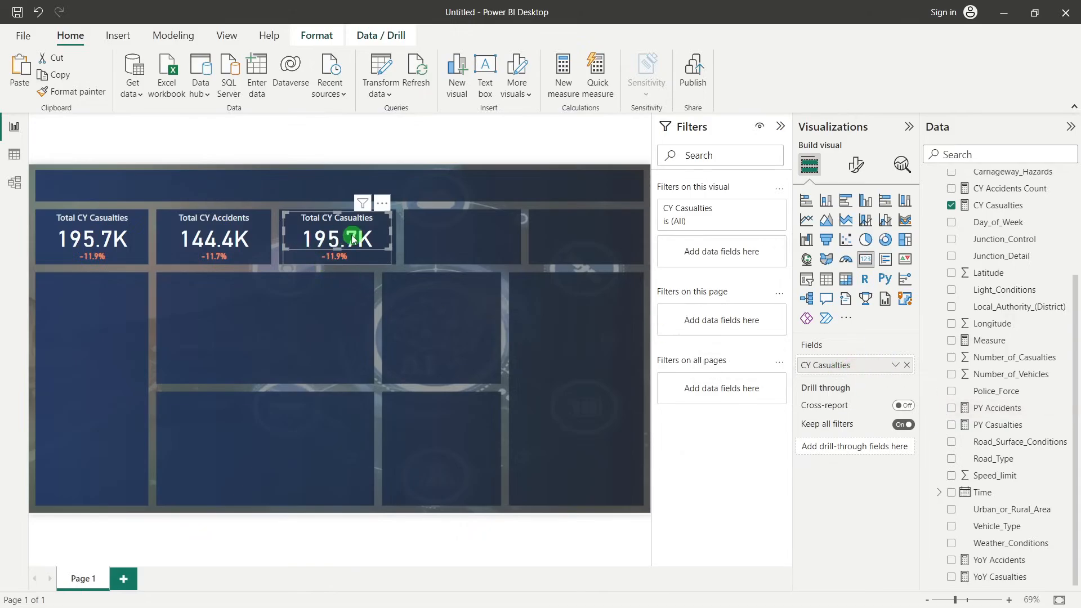
pyautogui.scroll(5, 991, 248)
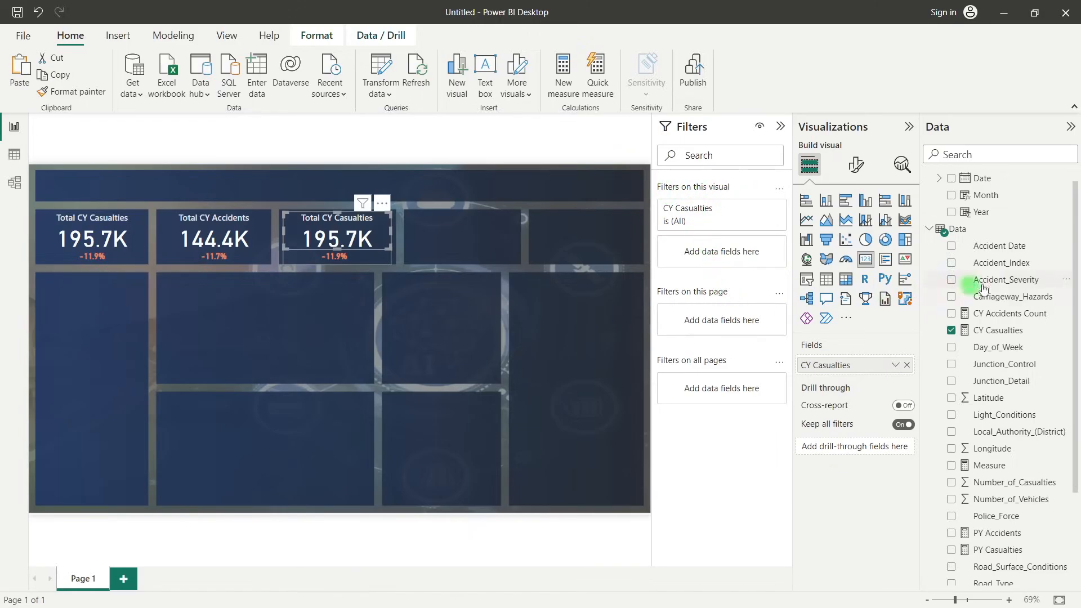
pyautogui.moveTo(1013, 279); pyautogui.dragTo(733, 257)
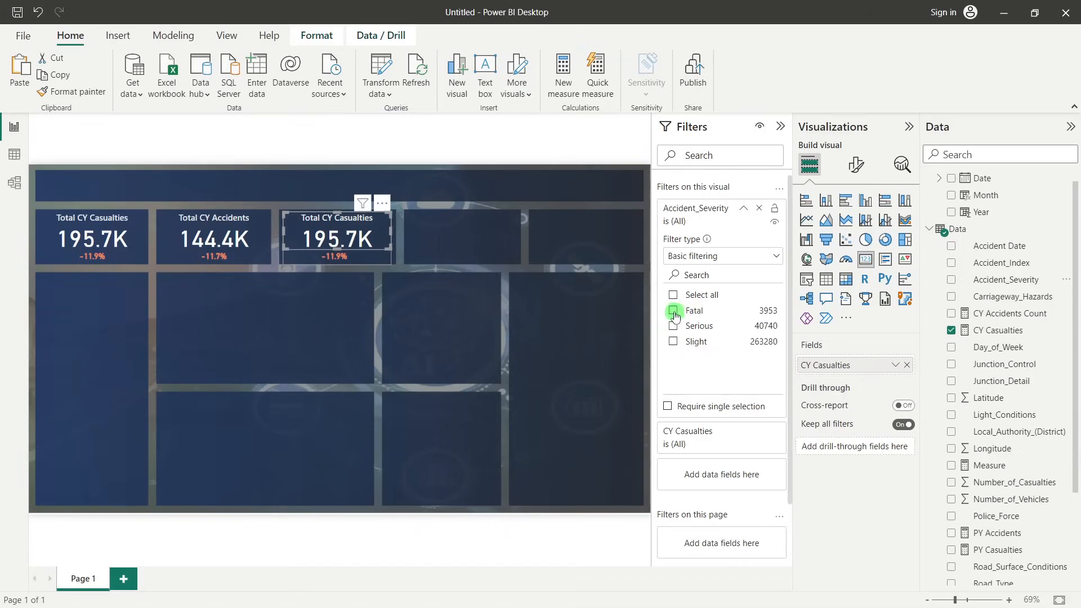
pyautogui.click(674, 312)
pyautogui.click(367, 237)
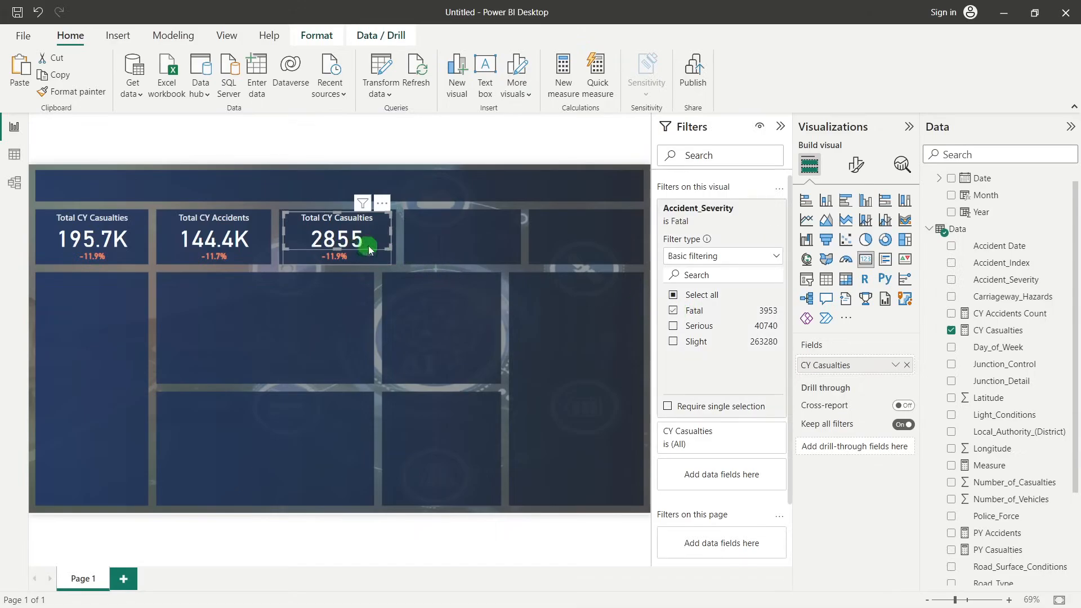
# Filter the YoY Casualties growth card in the third KPI tile by Accident_Severity, keeping only Fatal
pyautogui.click(336, 257)
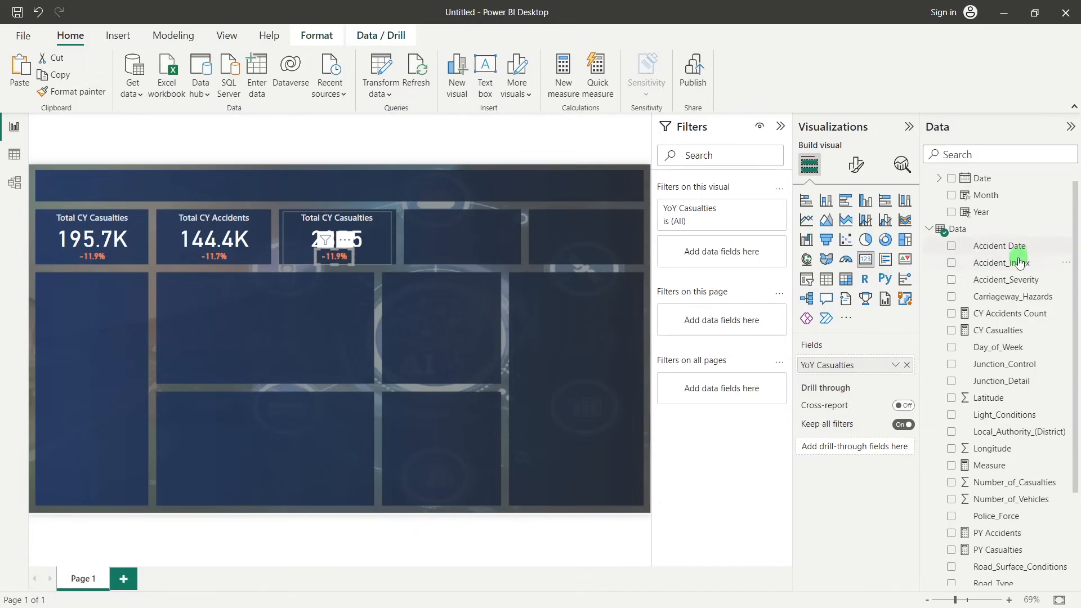
pyautogui.moveTo(1006, 280); pyautogui.dragTo(732, 248)
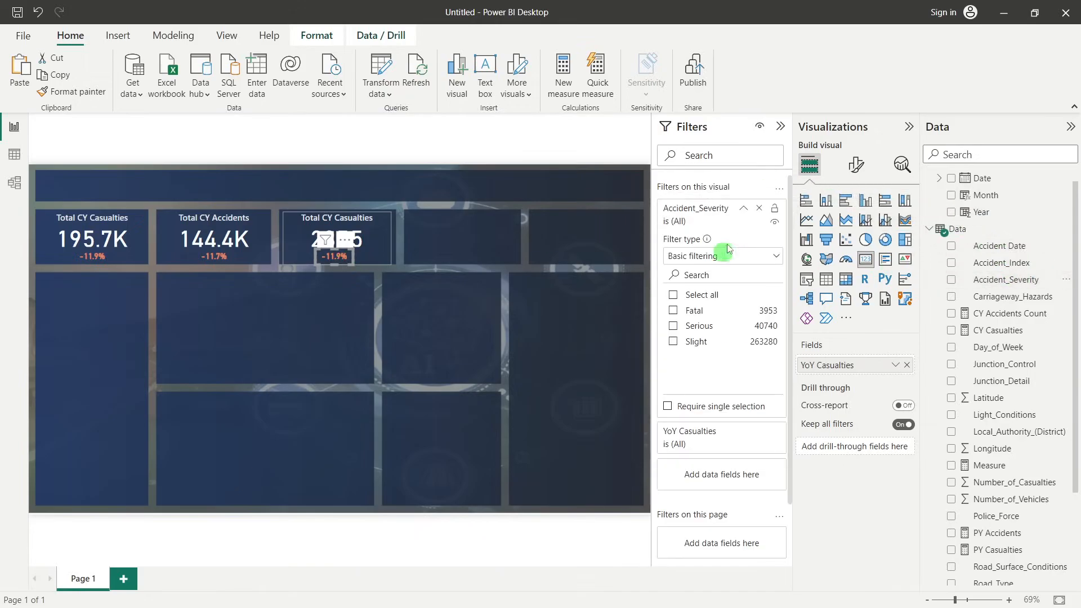
pyautogui.click(673, 311)
pyautogui.click(358, 331)
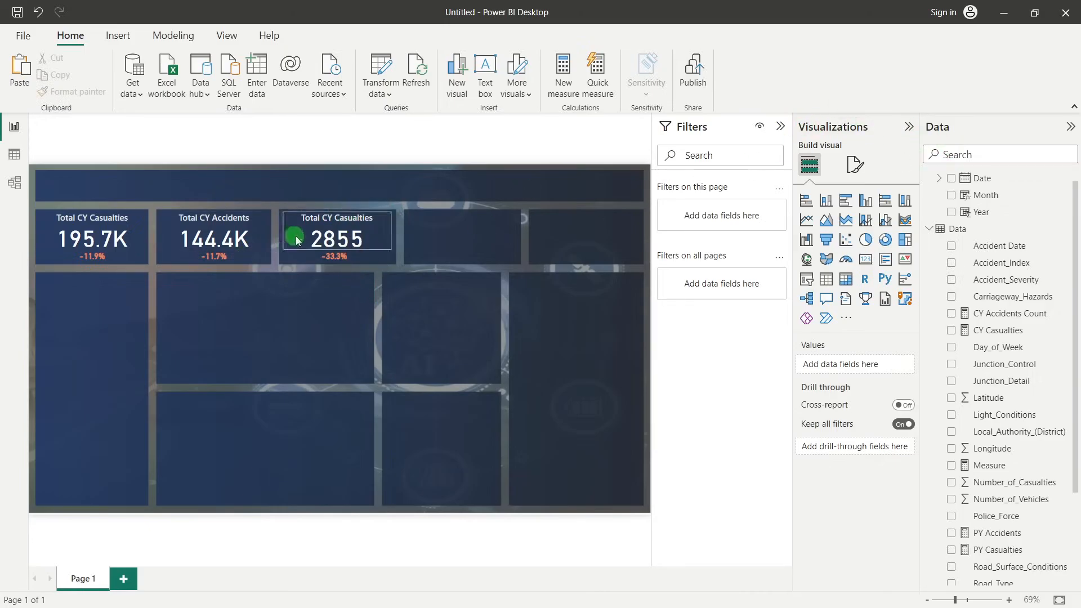
# Change the title of the third KPI tile's casualties card to "CY Fatal Casualties"
pyautogui.click(318, 240)
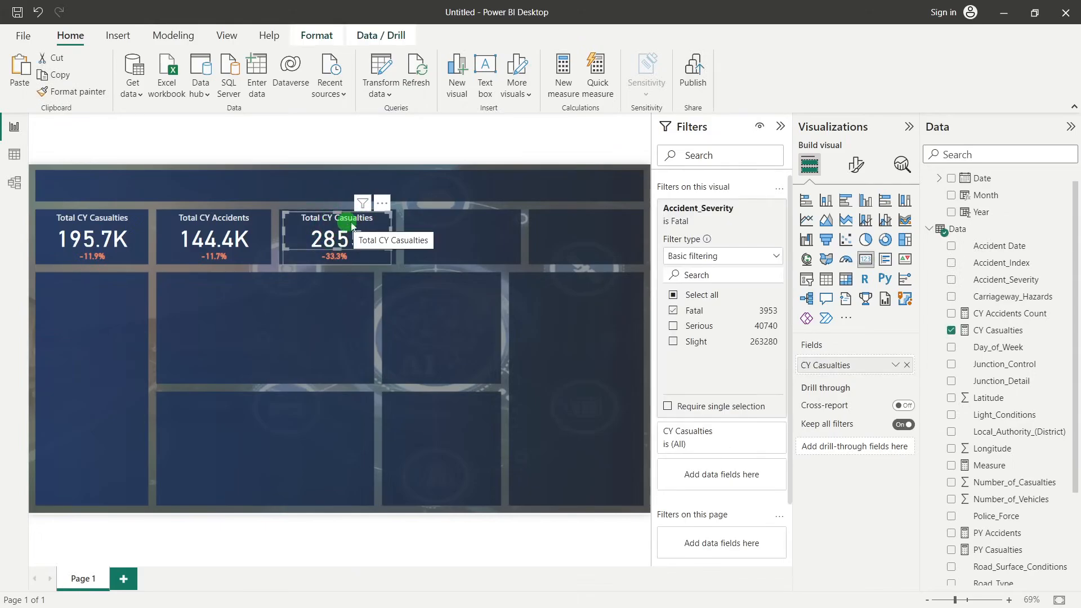
pyautogui.click(857, 169)
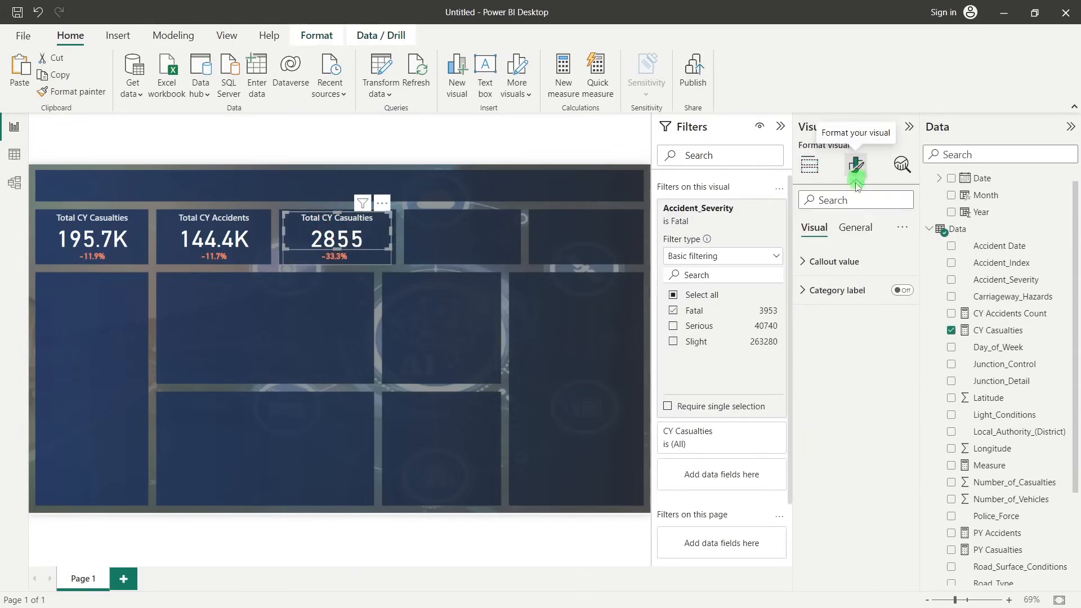
pyautogui.click(852, 229)
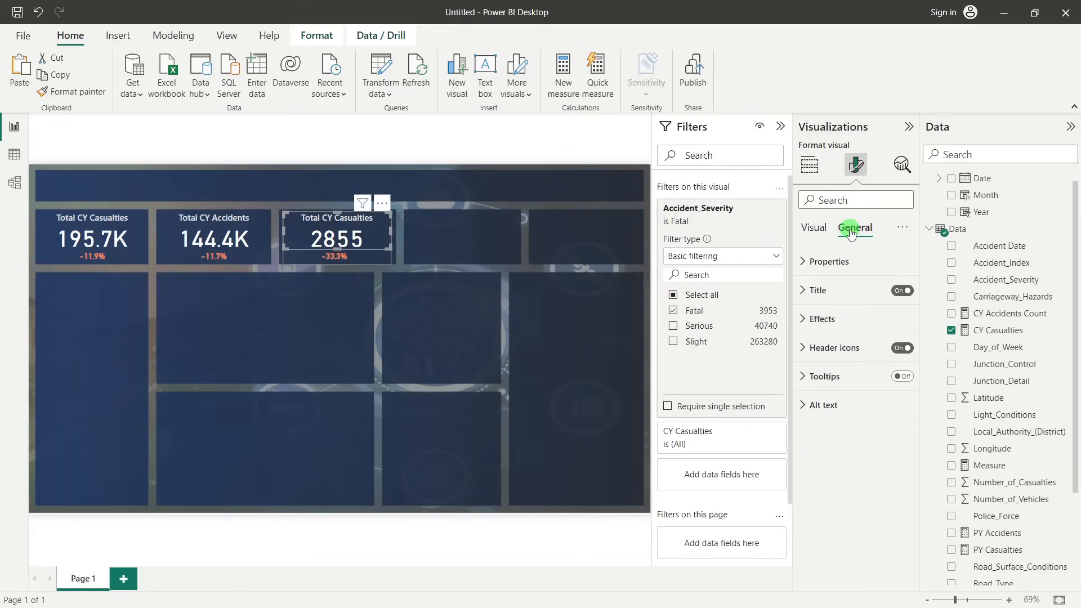
pyautogui.click(848, 288)
pyautogui.moveTo(831, 361); pyautogui.dragTo(792, 369)
pyautogui.press('BackSpace')
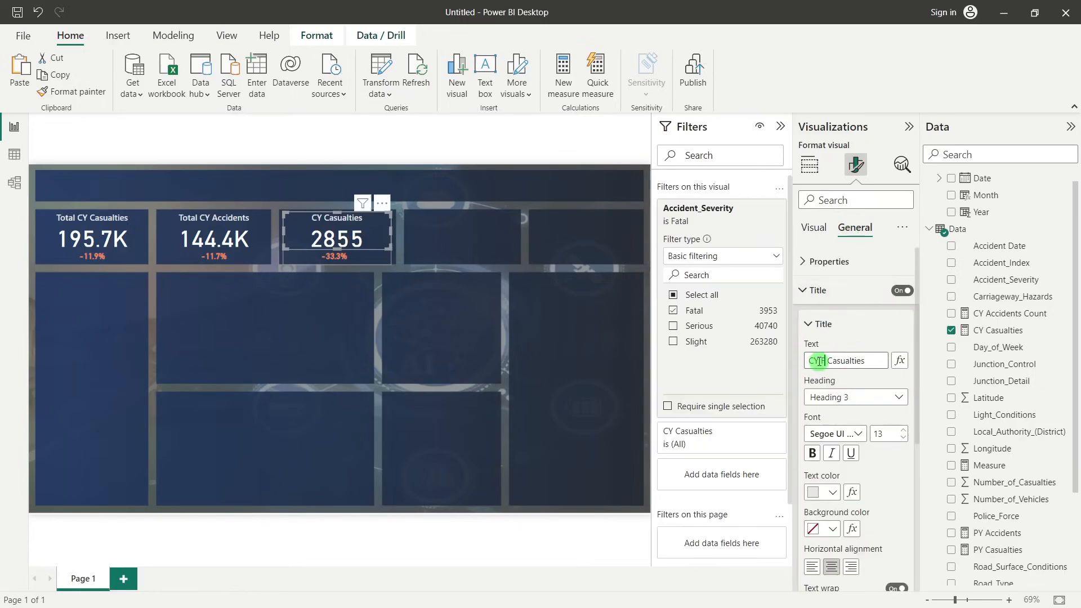
pyautogui.write('atak')
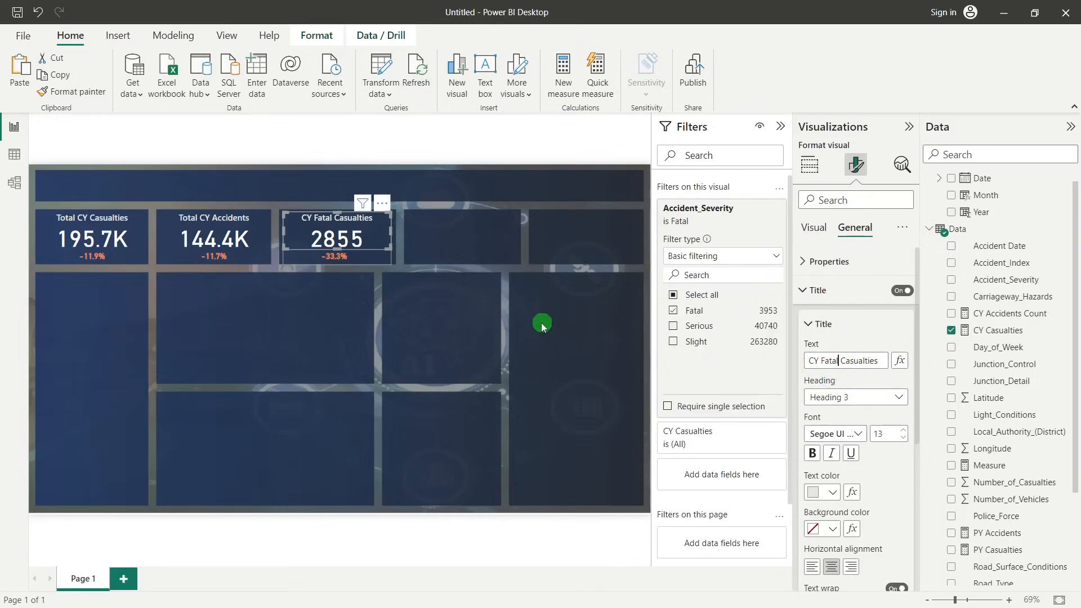
pyautogui.click(477, 321)
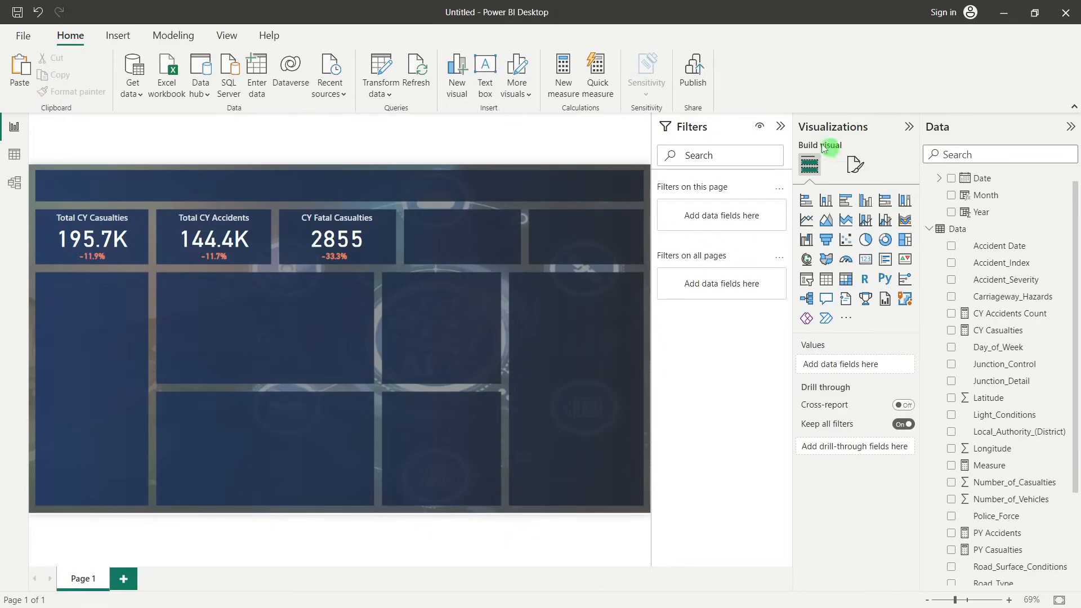
# Duplicate the CY Fatal Casualties card and its growth card from the third KPI tile and place the copies in the fourth tile
pyautogui.click(782, 127)
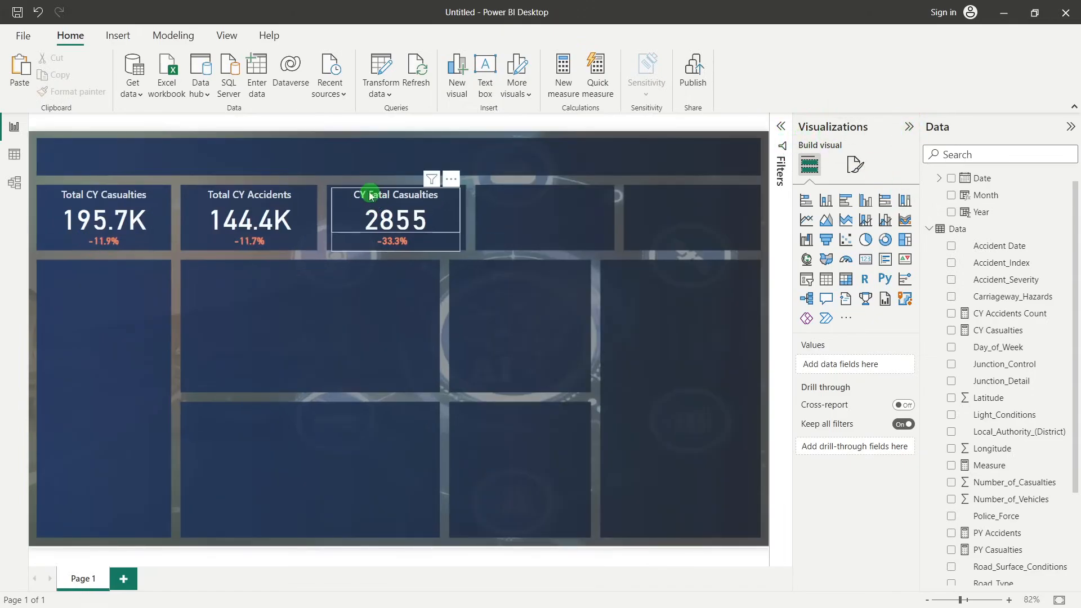
pyautogui.click(344, 194)
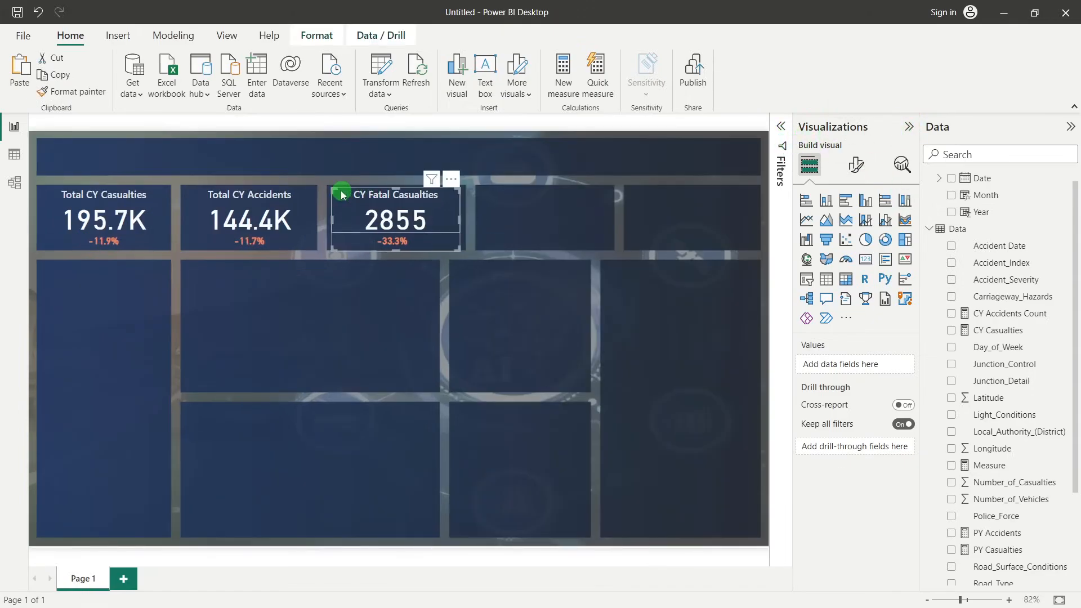
pyautogui.click(369, 291)
pyautogui.click(341, 194)
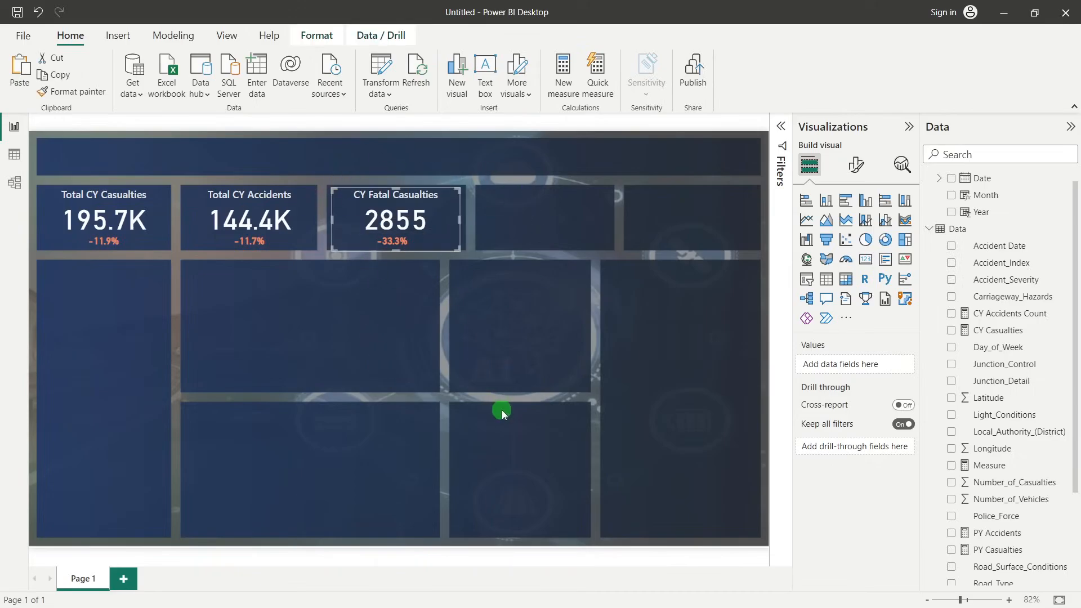
pyautogui.hotkey('ctrl', 'v')
pyautogui.moveTo(445, 202); pyautogui.dragTo(583, 196)
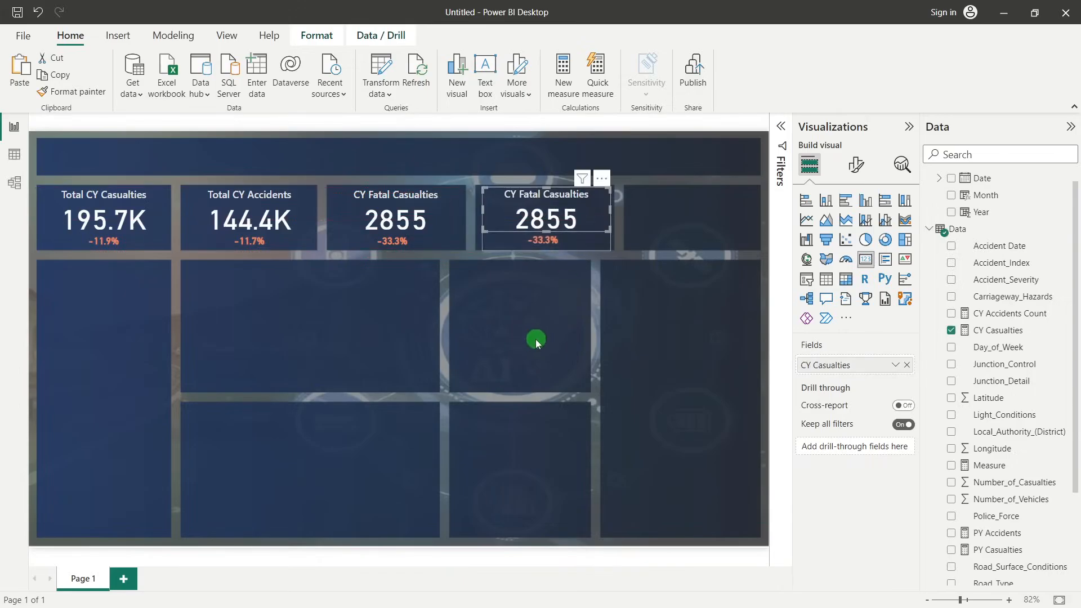
pyautogui.click(536, 339)
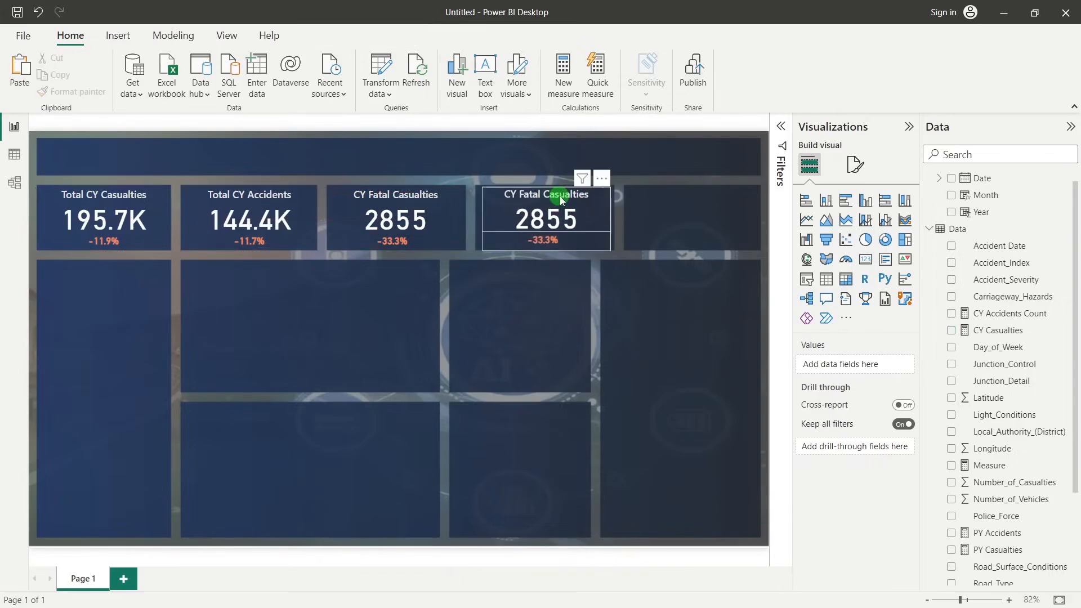
# Change the Accident_Severity filter of the fourth KPI tile's CY Casualties card from Fatal to Serious
pyautogui.click(510, 201)
pyautogui.click(782, 126)
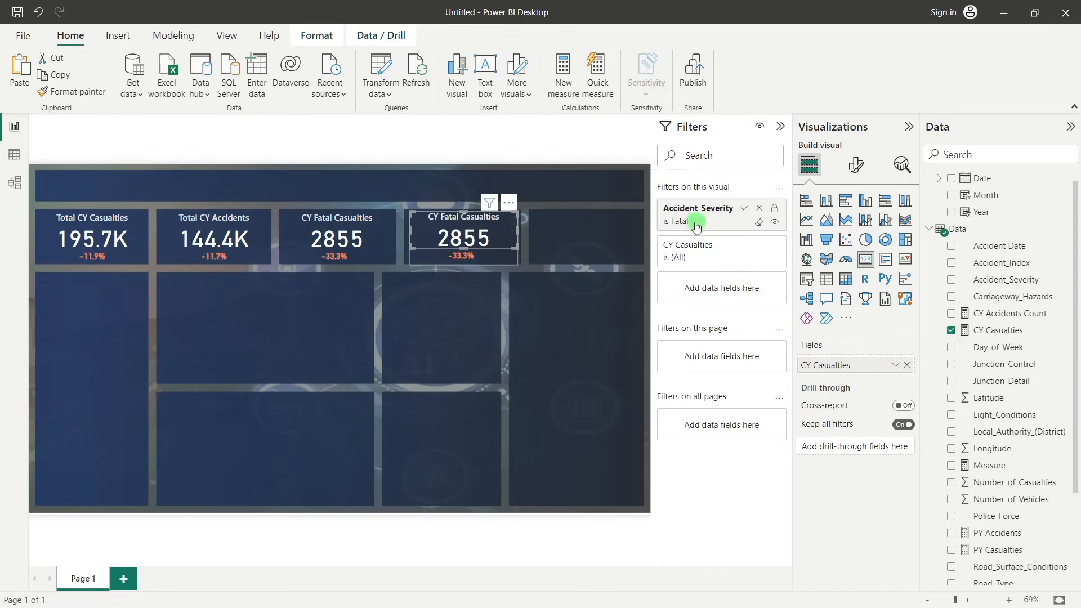
pyautogui.click(741, 223)
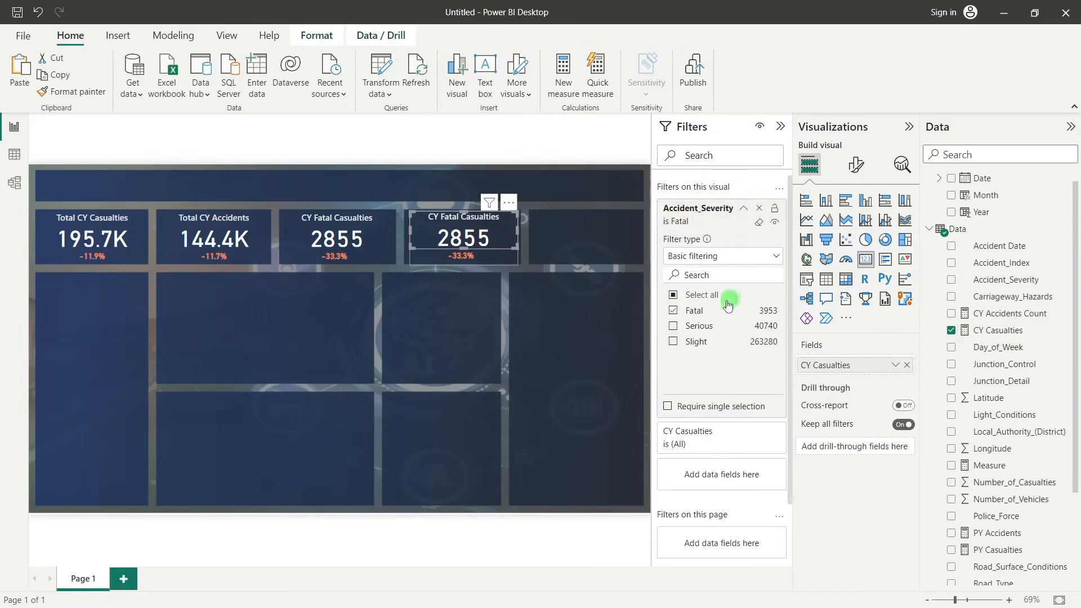
pyautogui.click(673, 311)
pyautogui.click(674, 326)
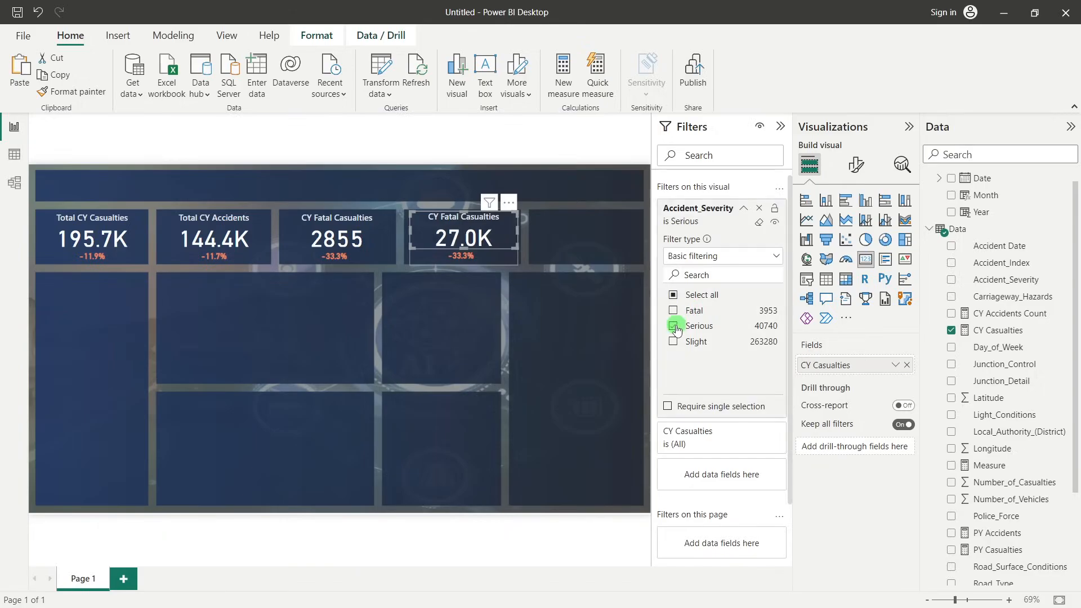
# Filter the YoY Casualties growth card in the fourth KPI tile by Accident_Severity, keeping only Serious
pyautogui.click(465, 261)
pyautogui.click(667, 225)
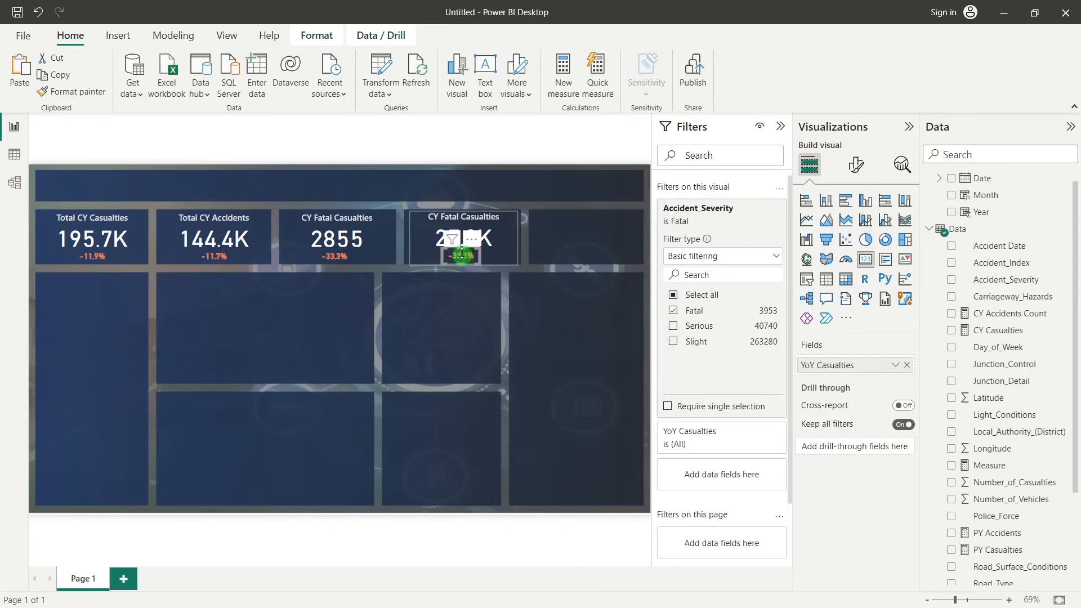
pyautogui.click(673, 326)
pyautogui.click(451, 326)
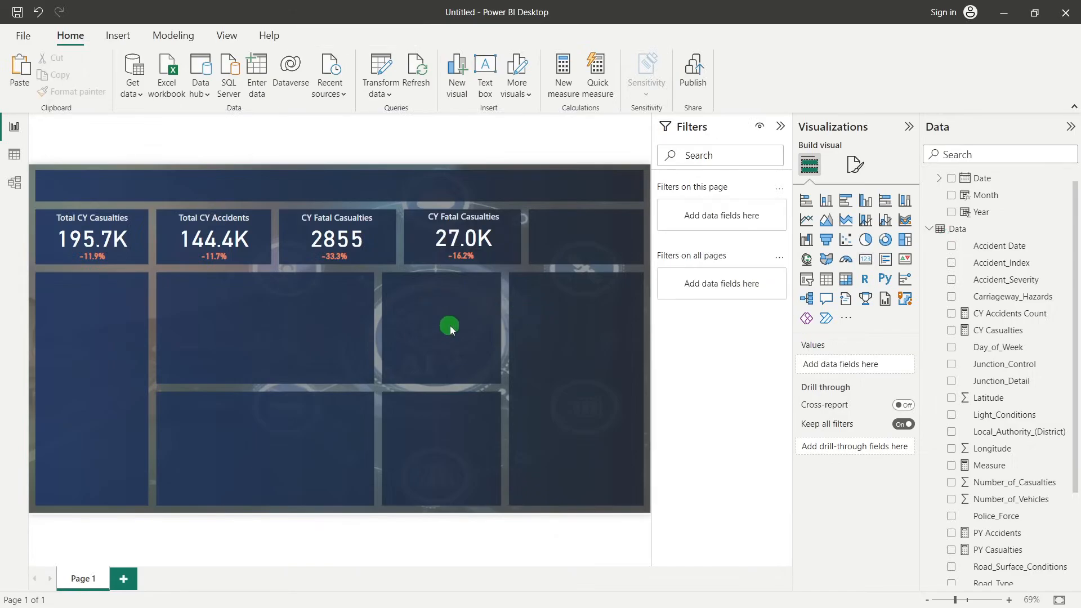
# Copy the casualties card and its growth card from the fourth KPI tile into the empty fifth tile
pyautogui.click(462, 218)
pyautogui.hotkey('ctrl', 'c')
pyautogui.hotkey('ctrl', 'v')
pyautogui.moveTo(460, 235); pyautogui.dragTo(579, 234)
pyautogui.click(581, 326)
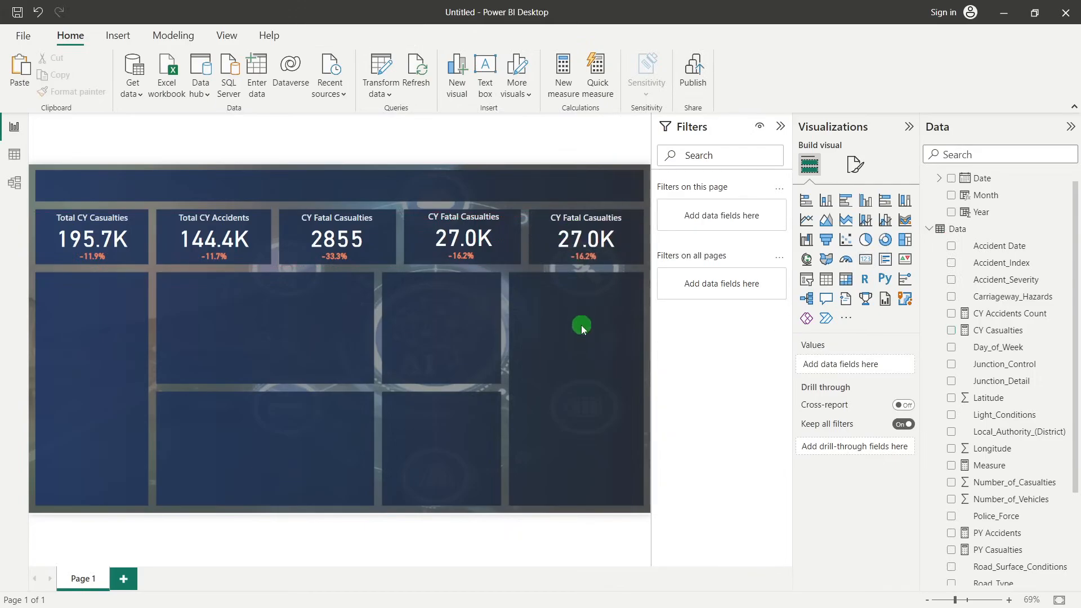
# Set the Accident_Severity filter of the fifth KPI tile's CY Casualties card to Slight only
pyautogui.click(577, 232)
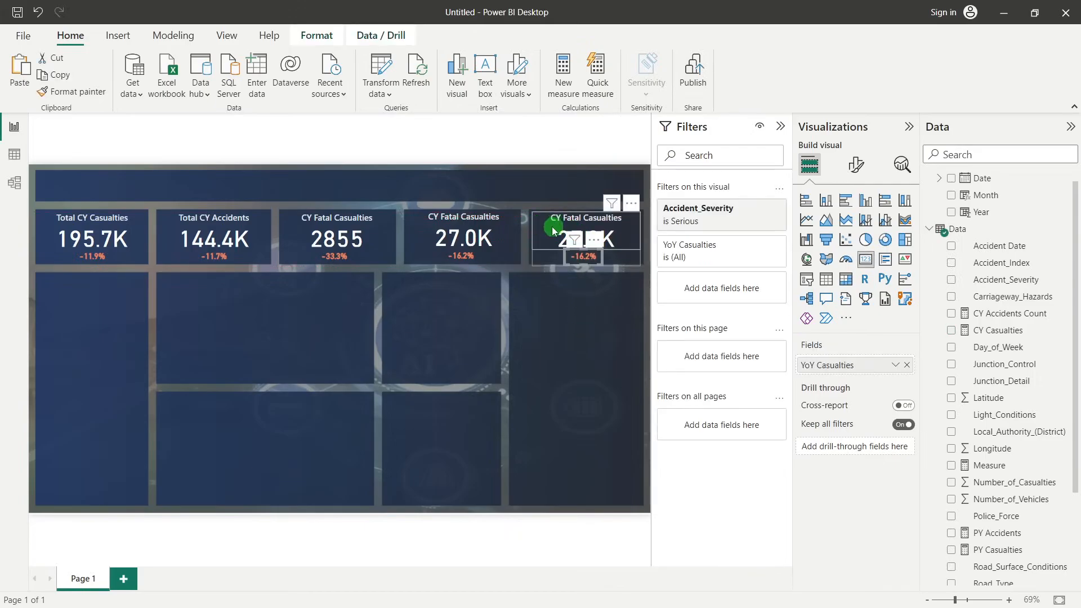
pyautogui.click(553, 230)
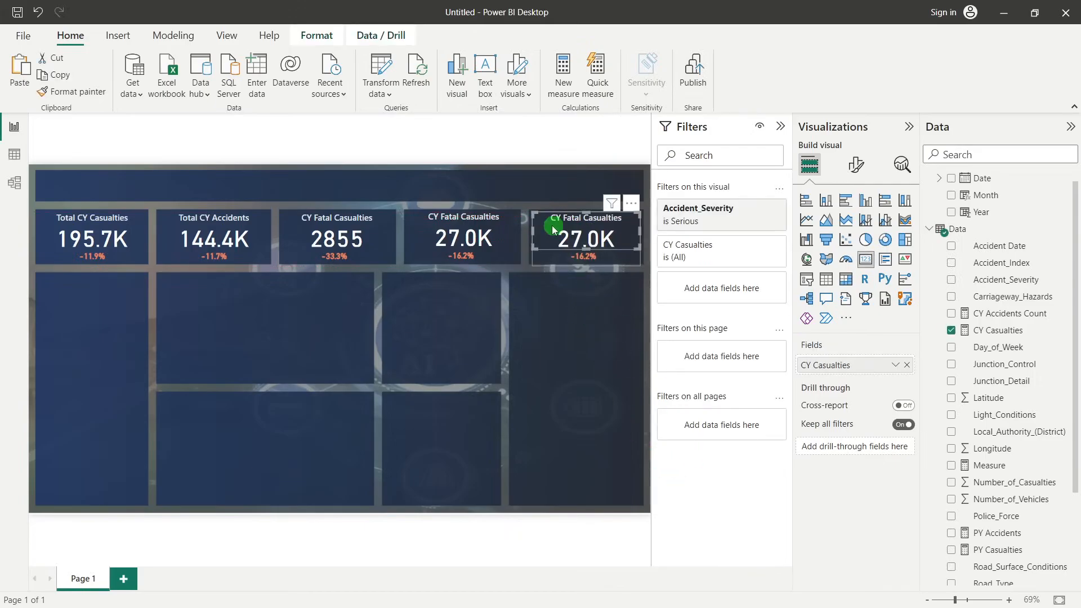
pyautogui.click(714, 213)
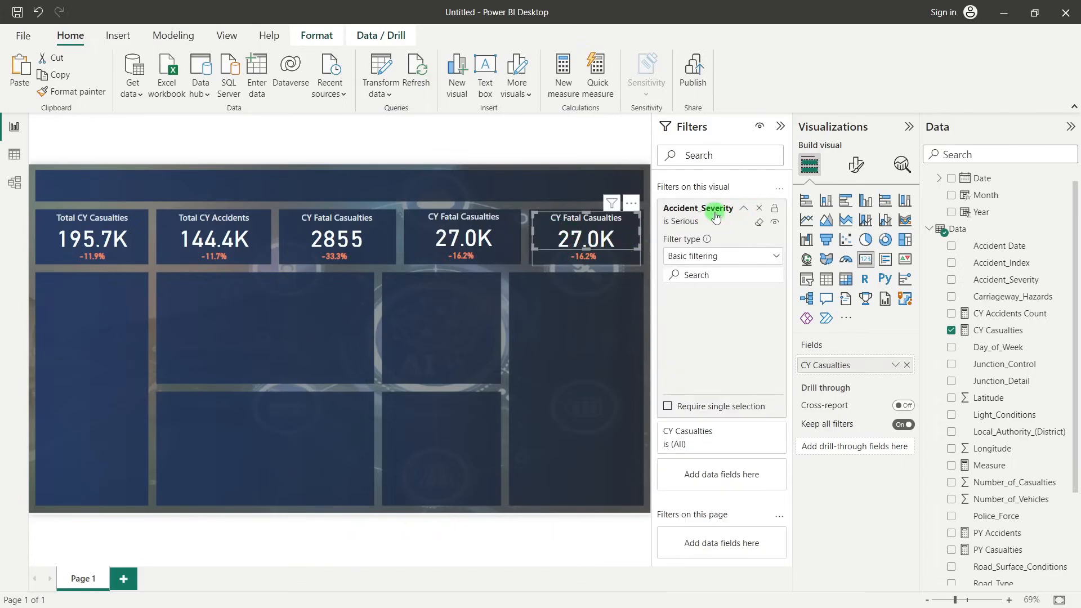
pyautogui.click(674, 326)
pyautogui.click(673, 342)
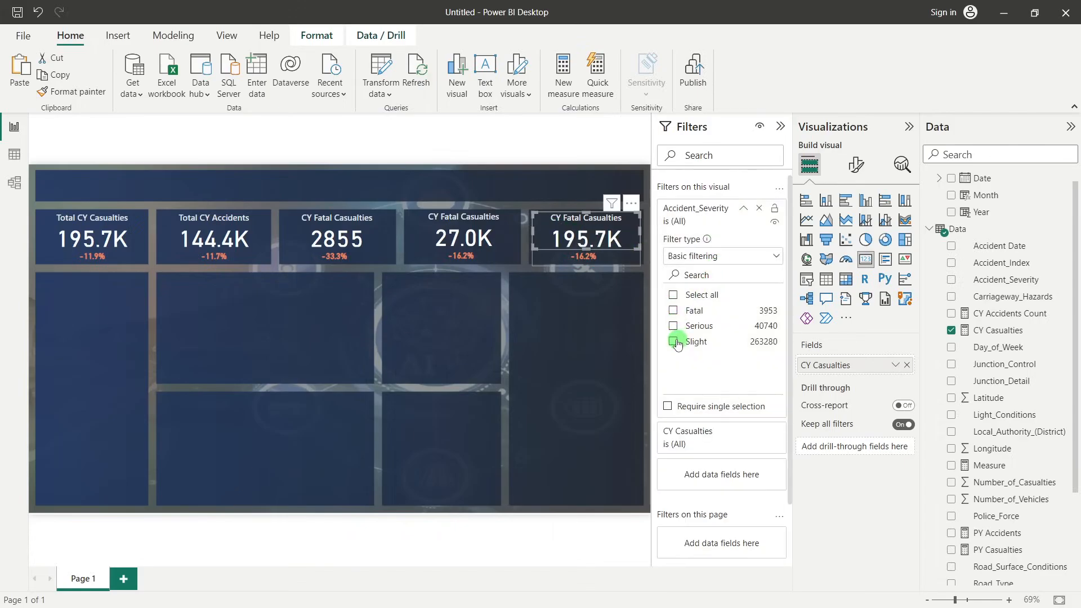
# Filter the YoY Casualties growth card in the fifth KPI tile by Accident_Severity, keeping only Slight
pyautogui.click(582, 260)
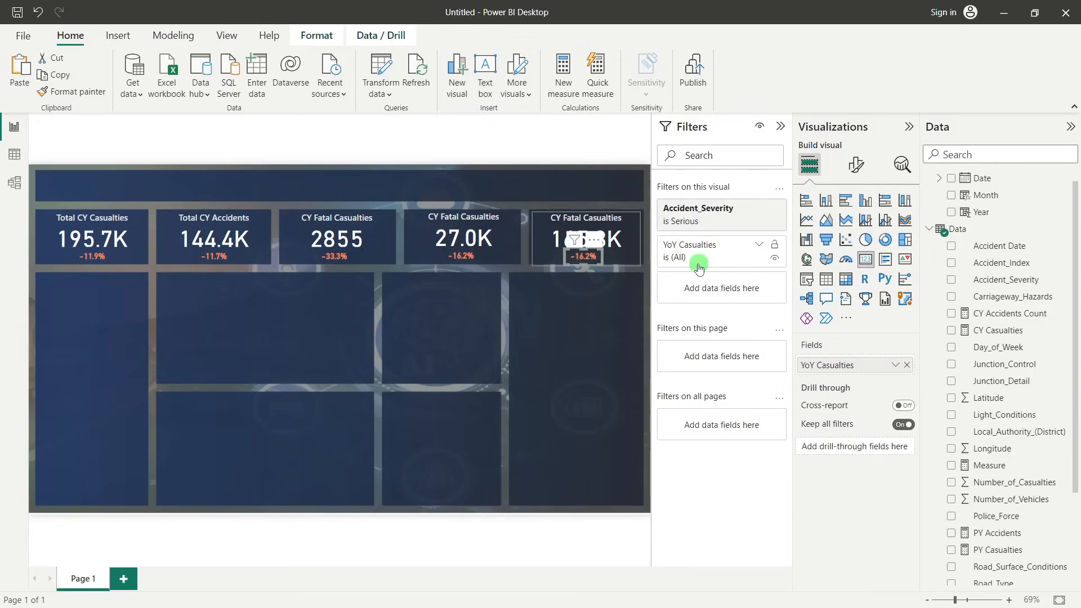
pyautogui.click(694, 225)
pyautogui.click(674, 326)
pyautogui.click(675, 342)
pyautogui.click(583, 346)
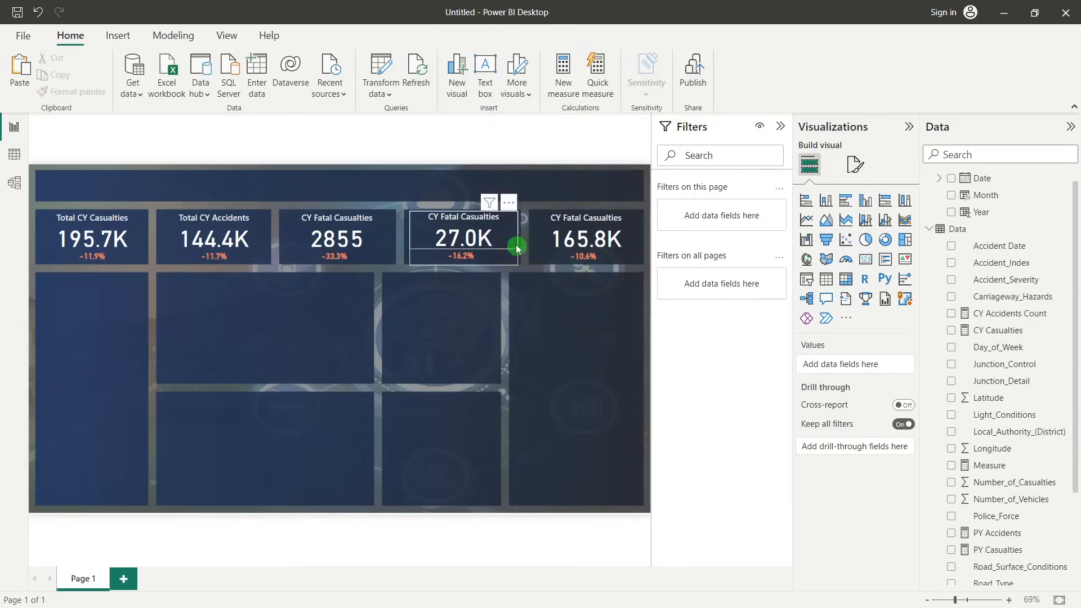
# Change the title of the fourth KPI tile's casualties card to "CY Serious Casualties"
pyautogui.click(455, 219)
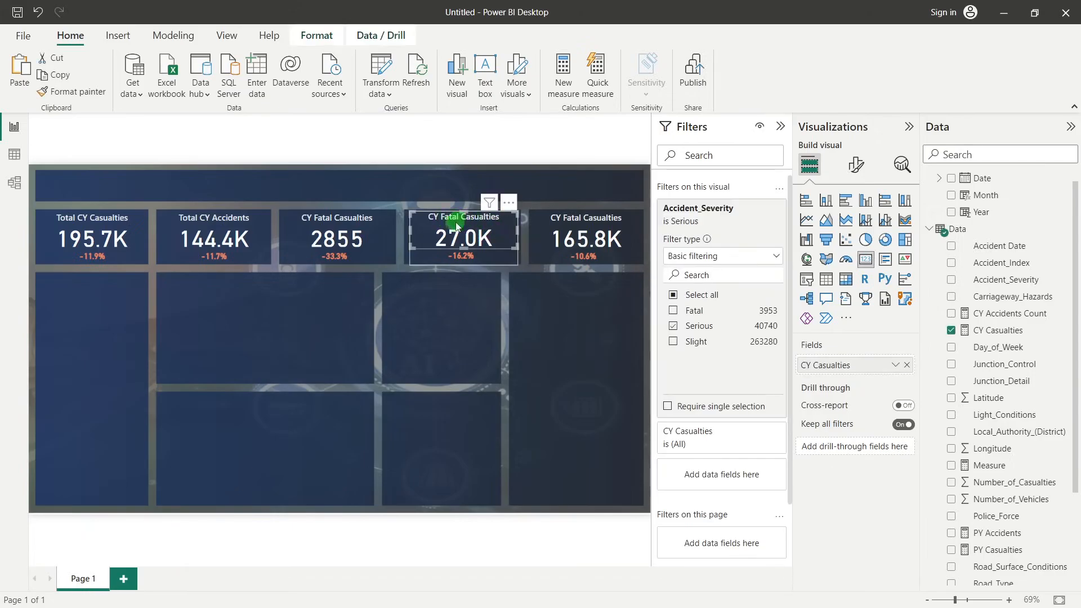
pyautogui.click(856, 165)
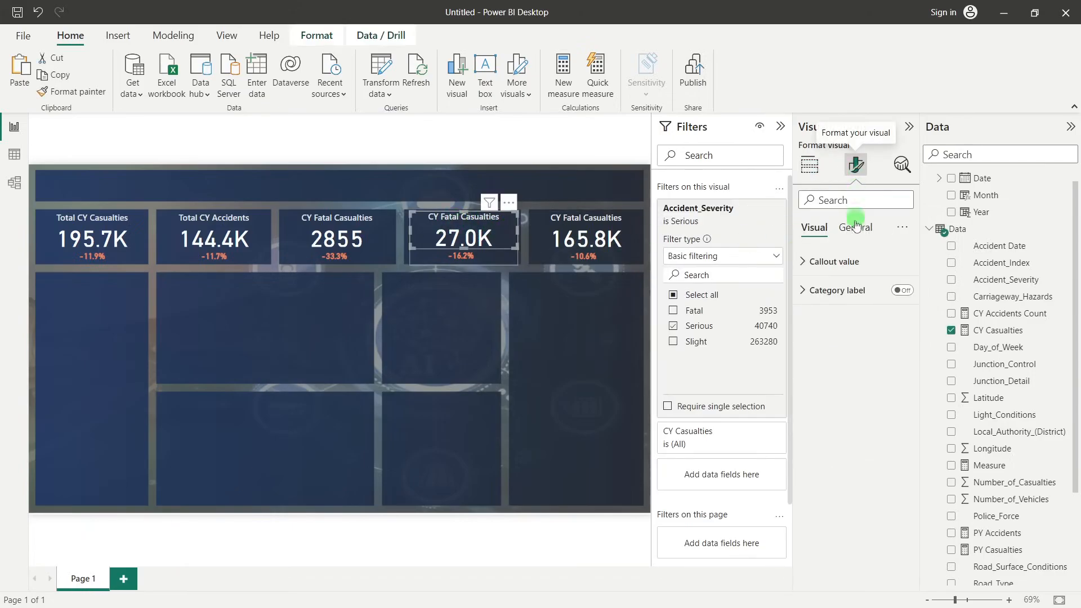
pyautogui.click(856, 225)
pyautogui.click(845, 290)
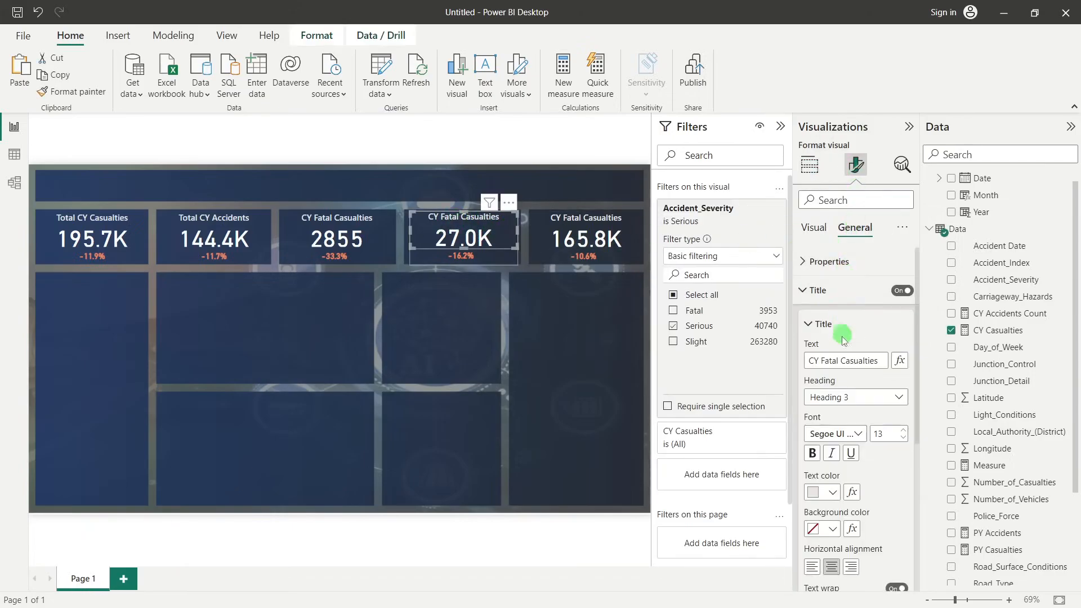
pyautogui.doubleClick(829, 360)
pyautogui.write('S')
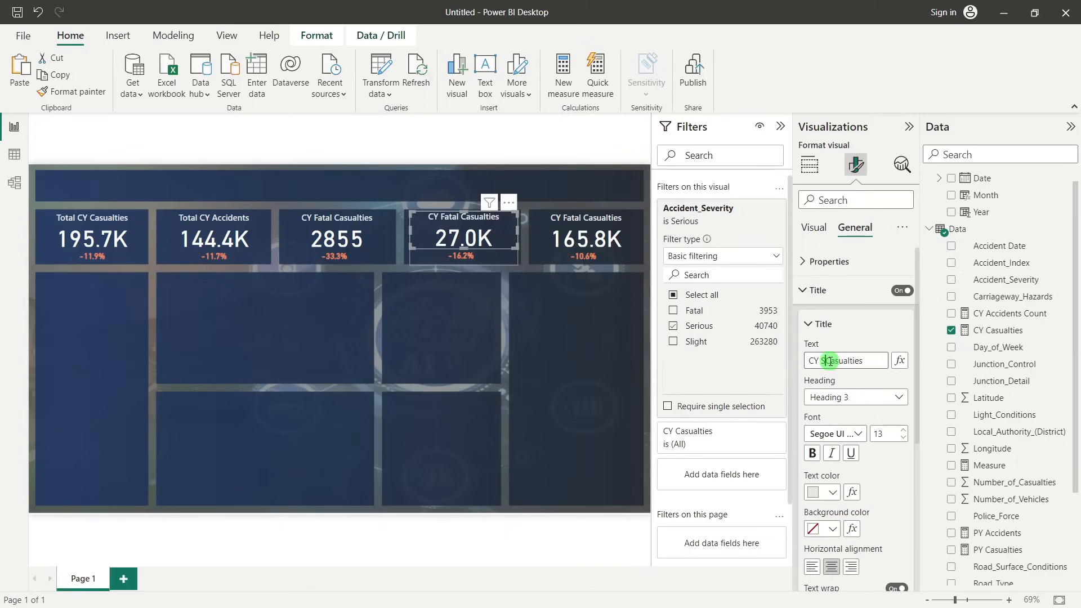
pyautogui.write('erious')
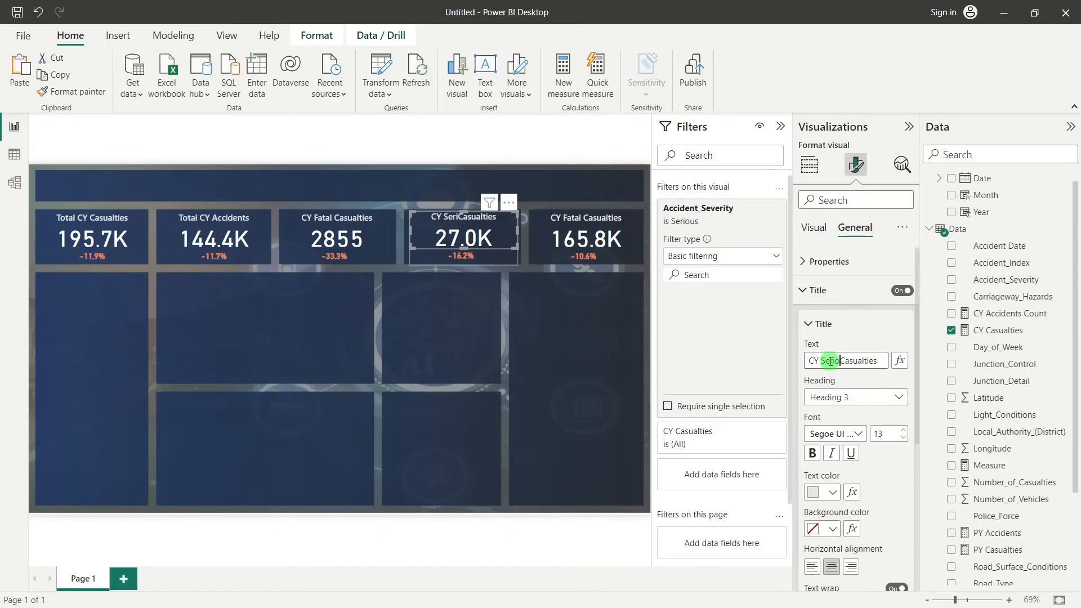
# Change the title of the fifth KPI tile's casualties card to "CY Slight Casualties" and collapse the Filters pane
pyautogui.click(588, 221)
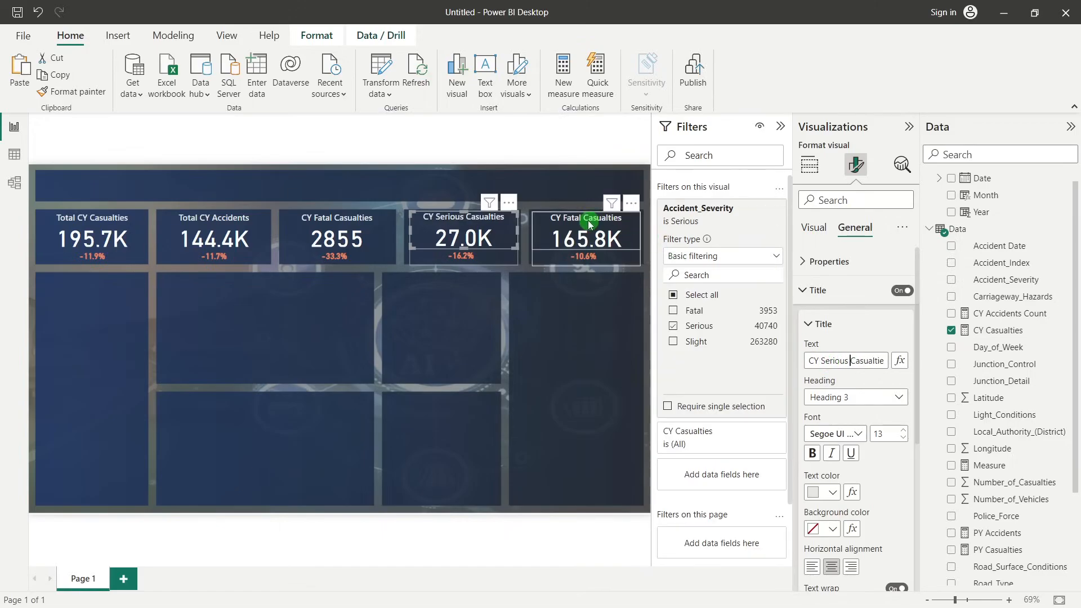
pyautogui.click(852, 166)
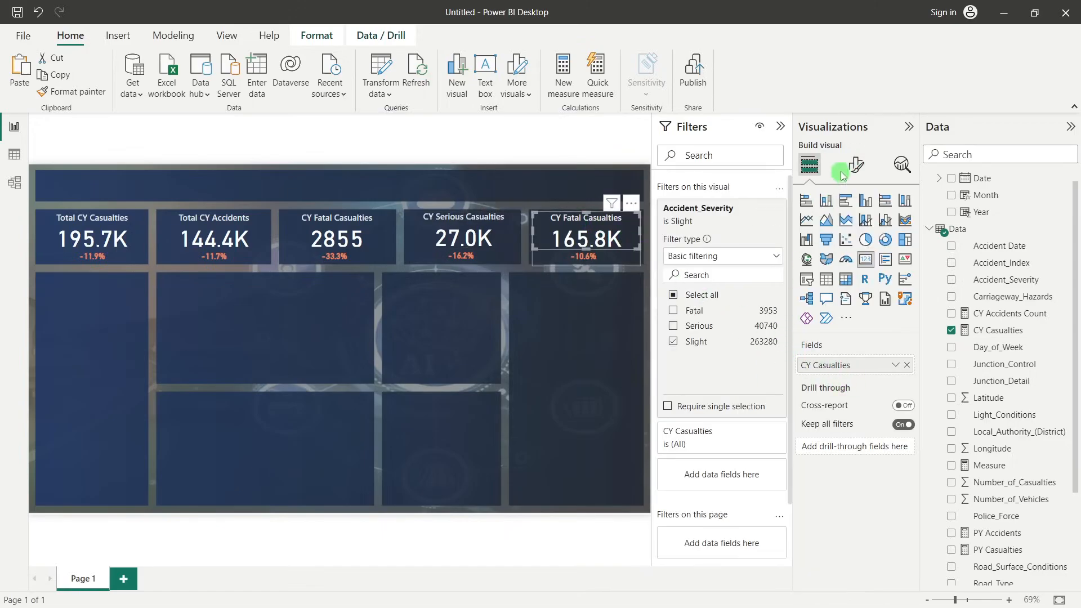
pyautogui.click(856, 227)
pyautogui.click(831, 290)
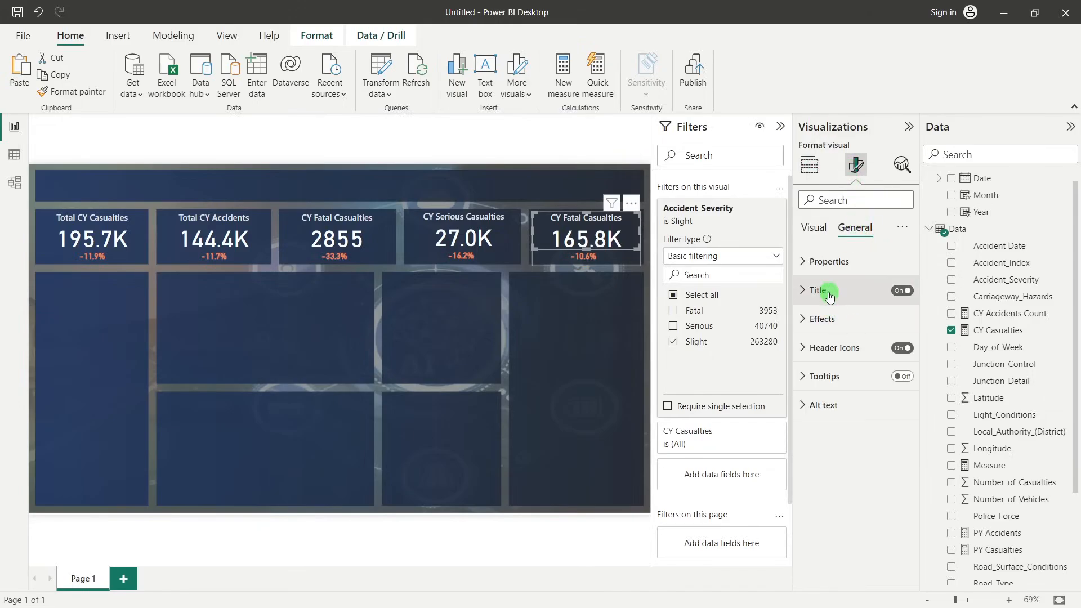
pyautogui.doubleClick(832, 362)
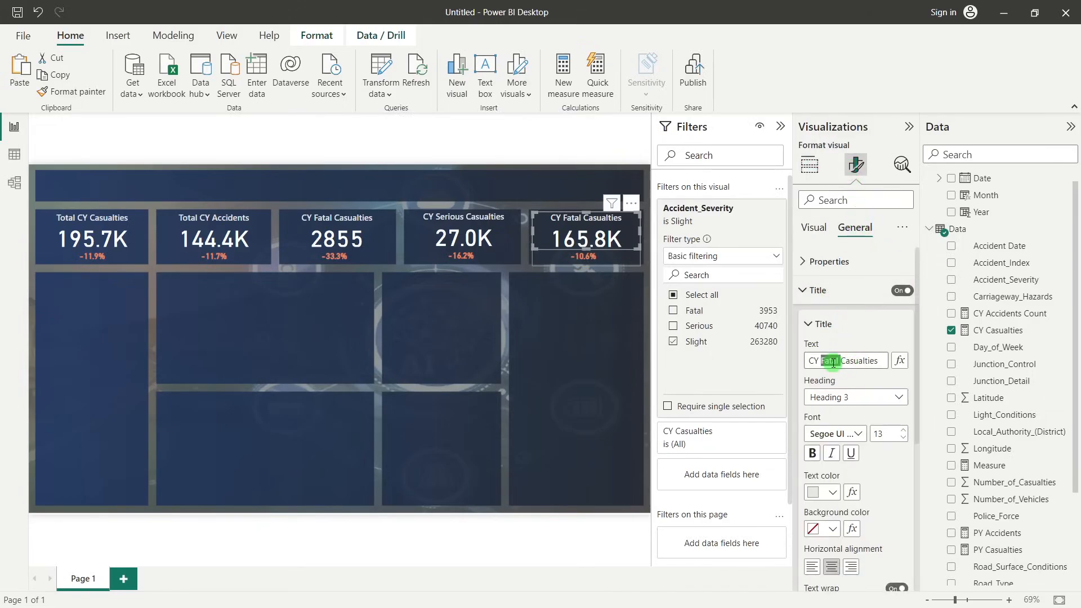
pyautogui.write('Slight')
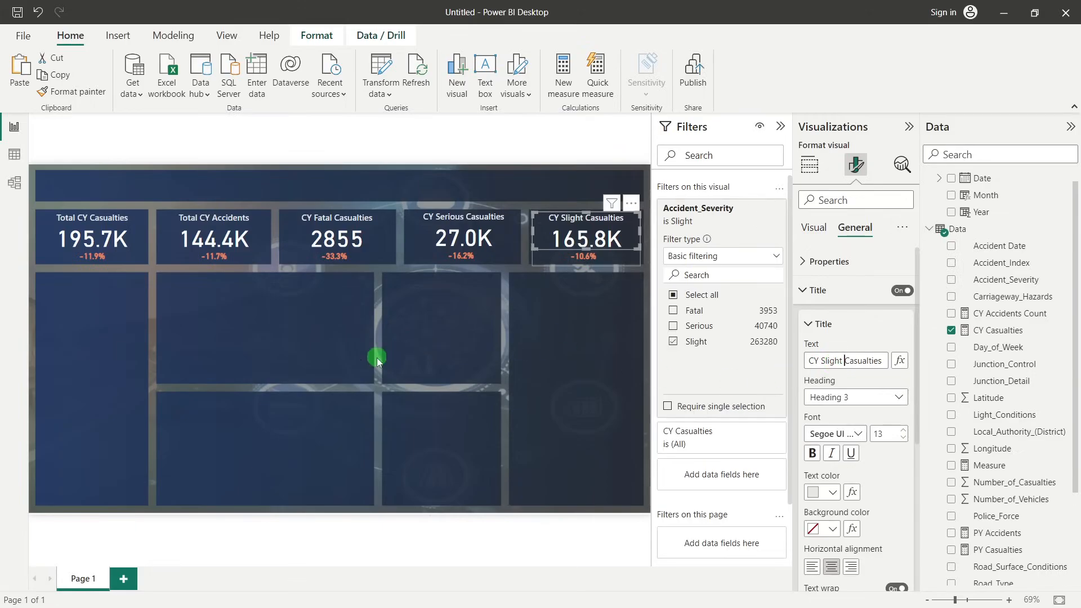
pyautogui.click(781, 127)
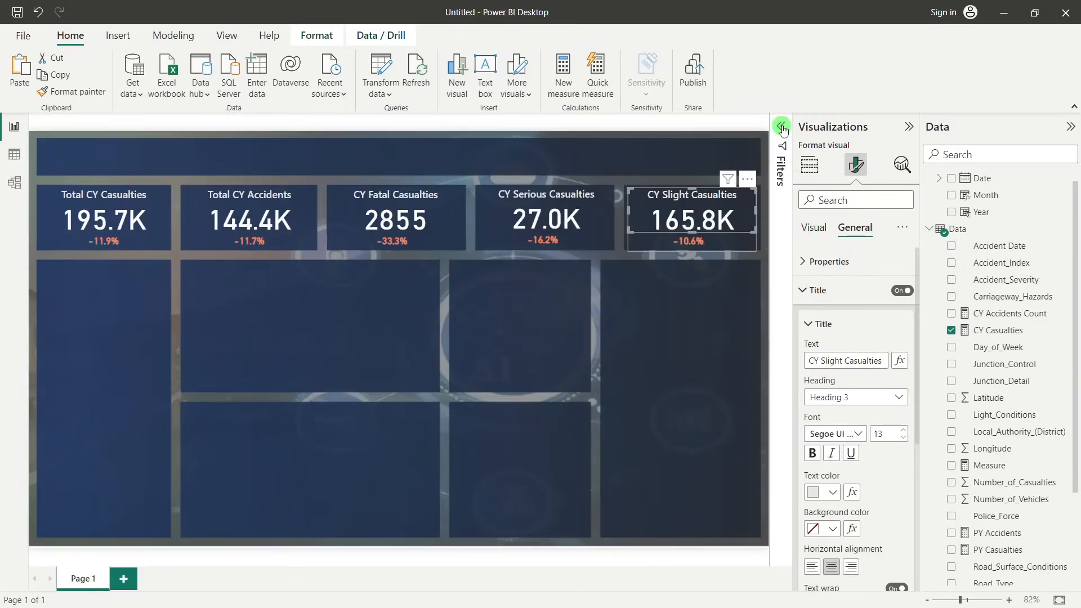
pyautogui.click(568, 378)
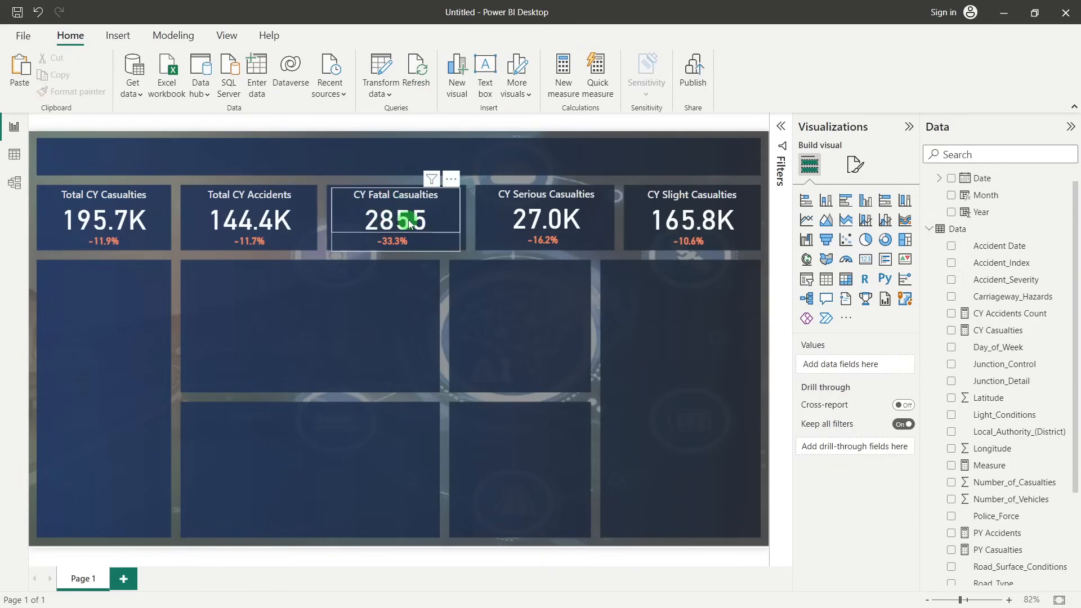
# Set the callout value's display units to Thousands on the CY Fatal Casualties card
pyautogui.click(356, 215)
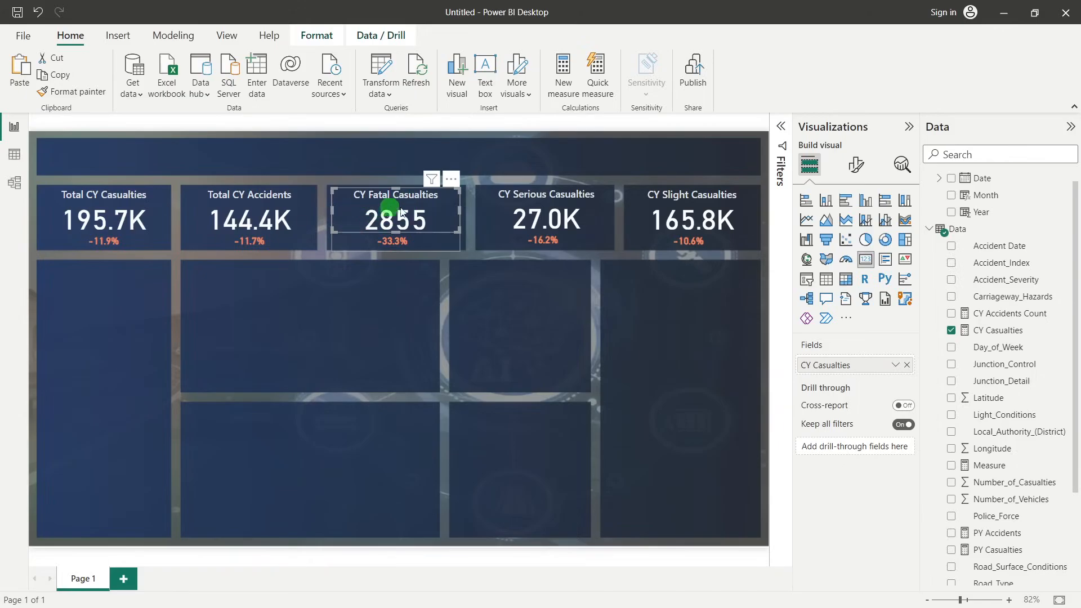
pyautogui.click(860, 164)
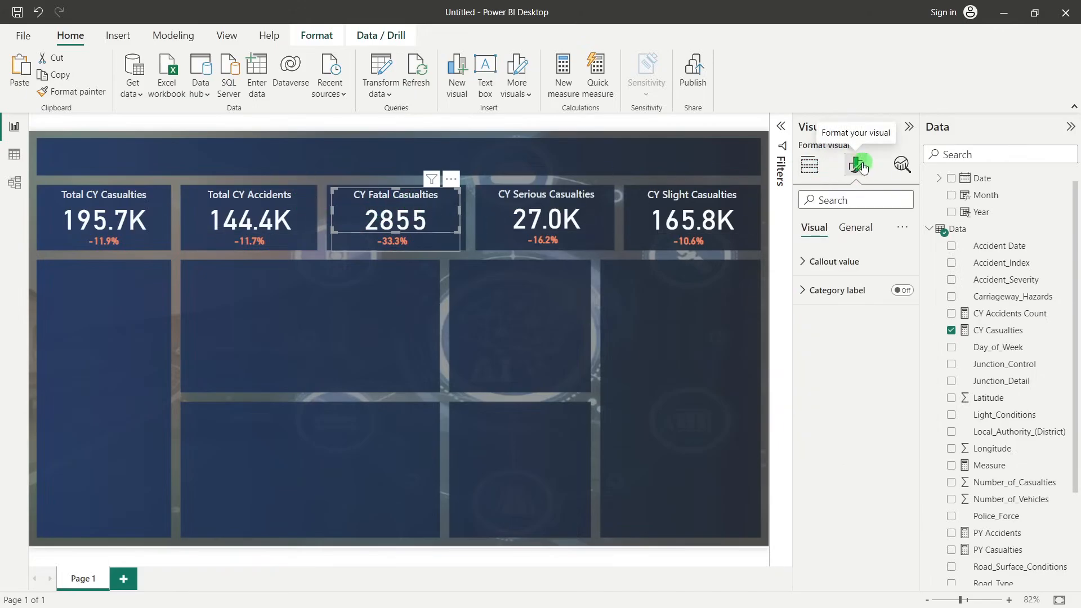
pyautogui.click(823, 261)
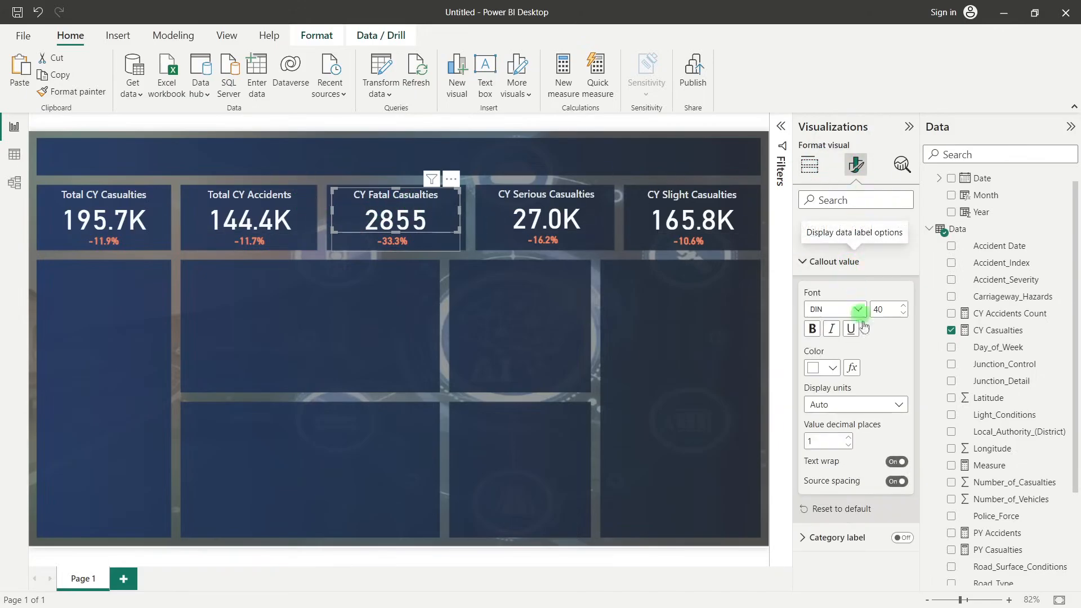
pyautogui.click(832, 404)
pyautogui.click(833, 456)
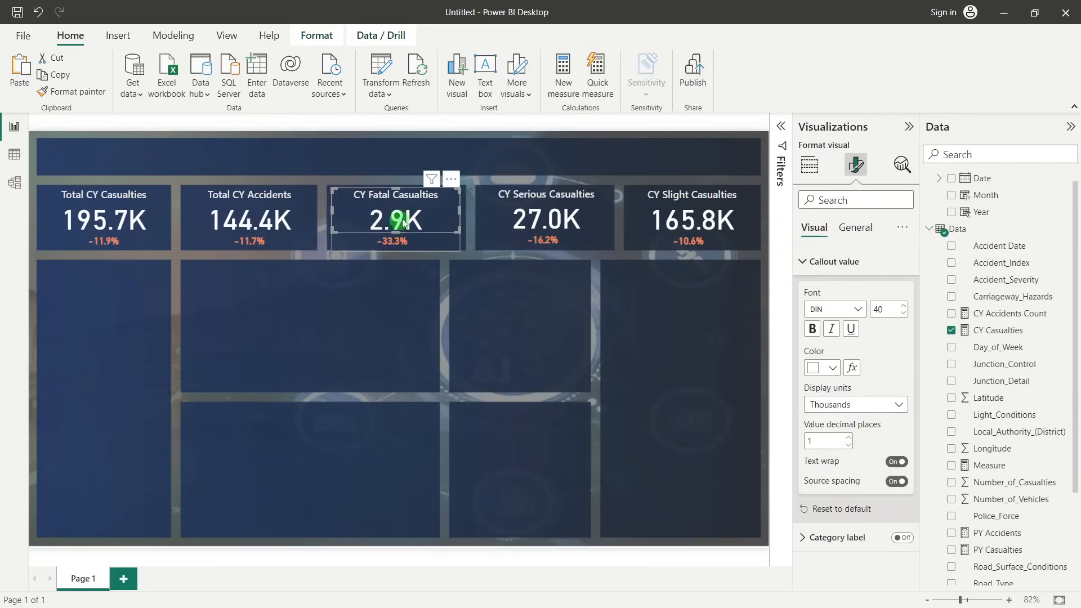
pyautogui.click(488, 341)
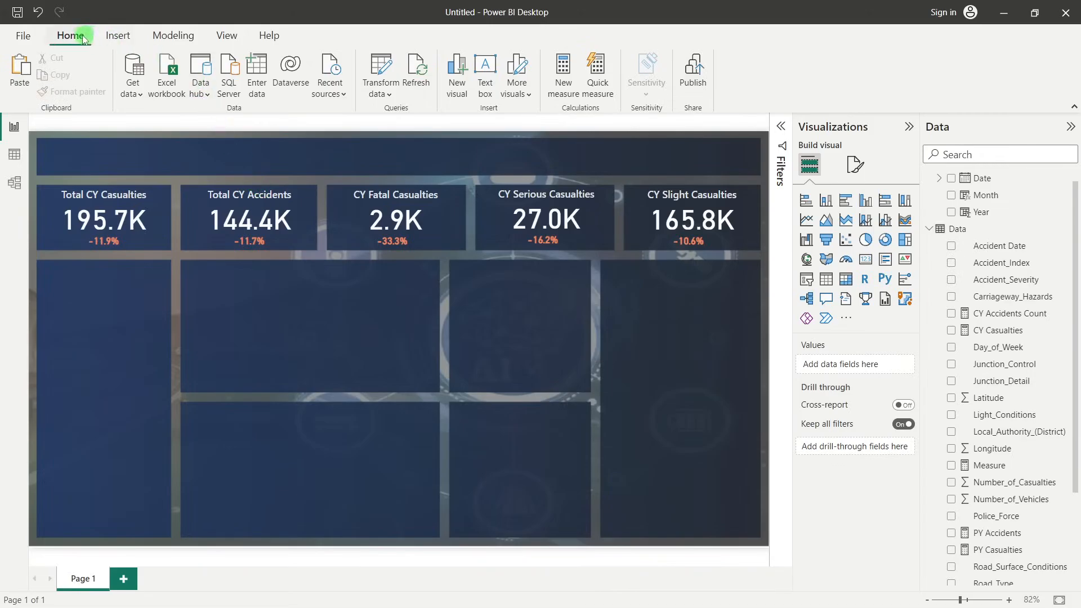
# Insert a text box on the report page and enter the title "ROAD ACCIDENT ANALYSIS"
pyautogui.click(485, 68)
pyautogui.click(83, 305)
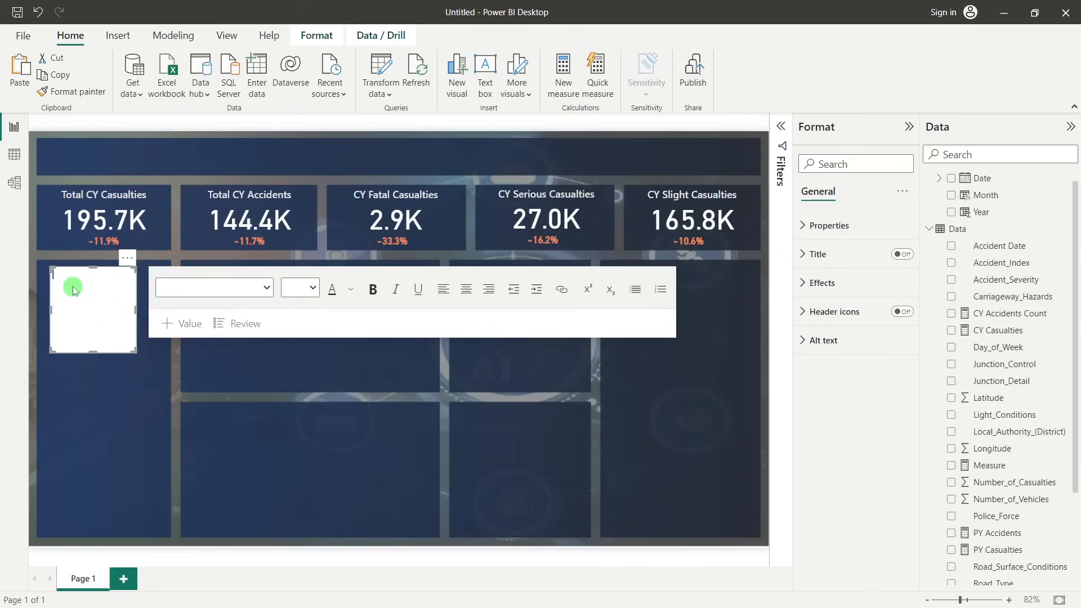
pyautogui.click(74, 289)
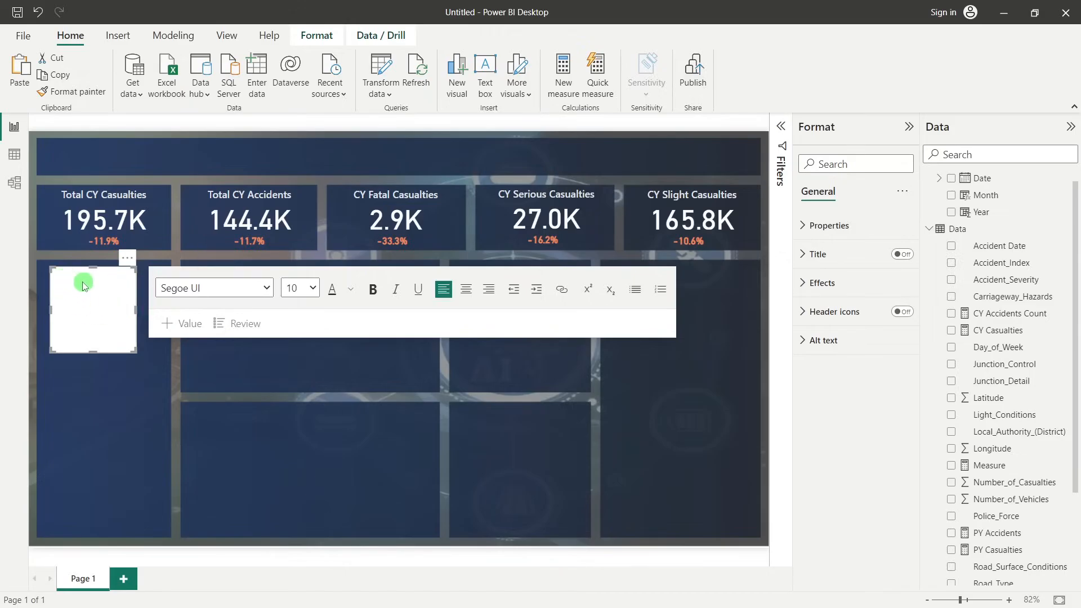
pyautogui.write('ROAD ACCIDENT ANALYSIS')
# Format the title text in bold DIN font at size 36
pyautogui.moveTo(92, 286); pyautogui.dragTo(49, 273)
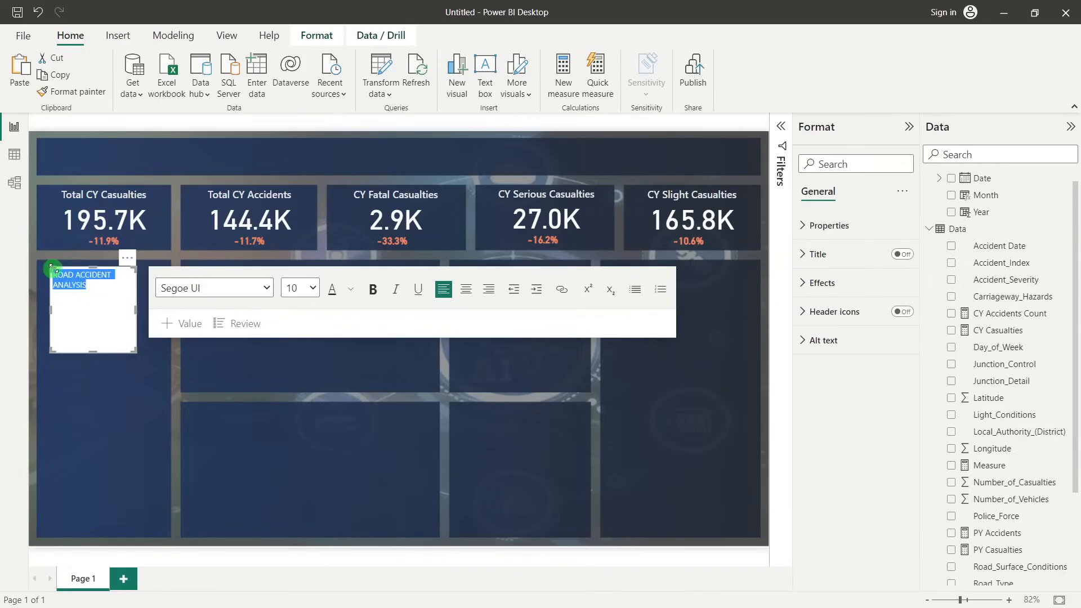
pyautogui.click(266, 290)
pyautogui.click(198, 547)
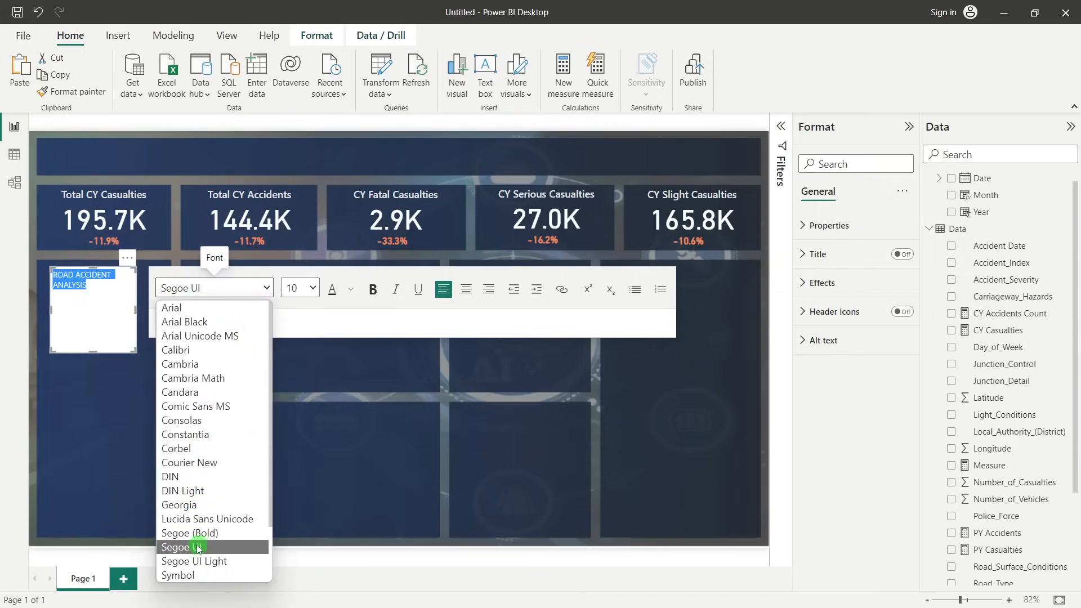
pyautogui.click(268, 289)
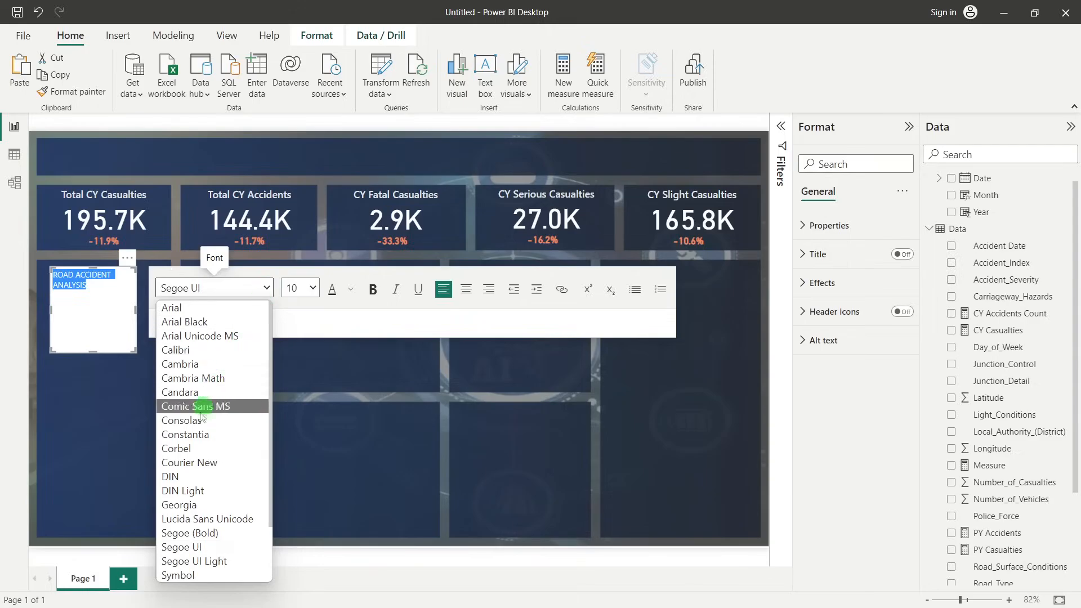
pyautogui.click(176, 477)
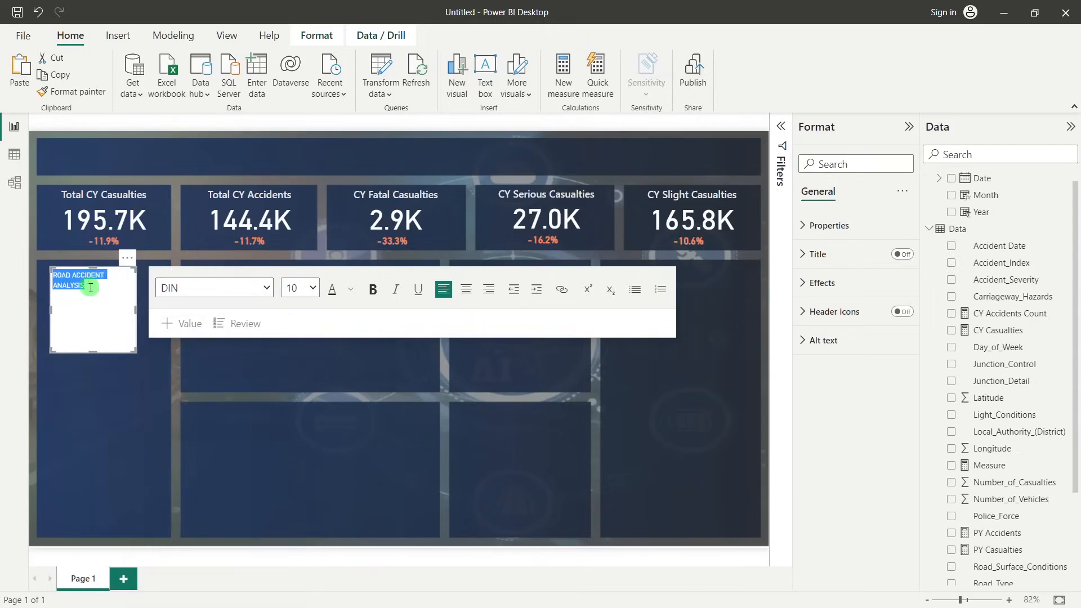
pyautogui.click(312, 289)
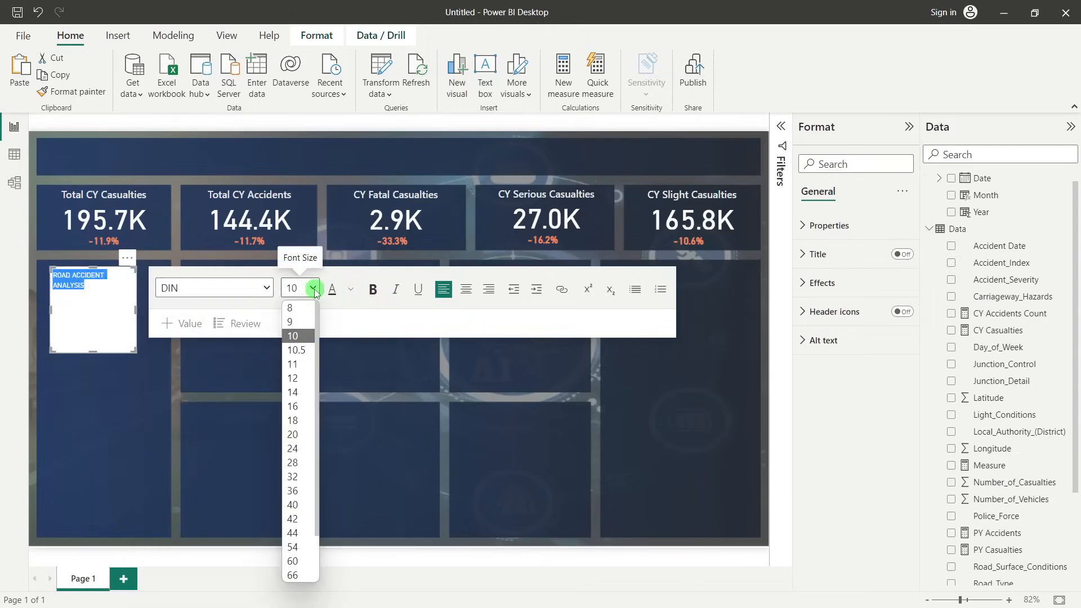
pyautogui.click(291, 490)
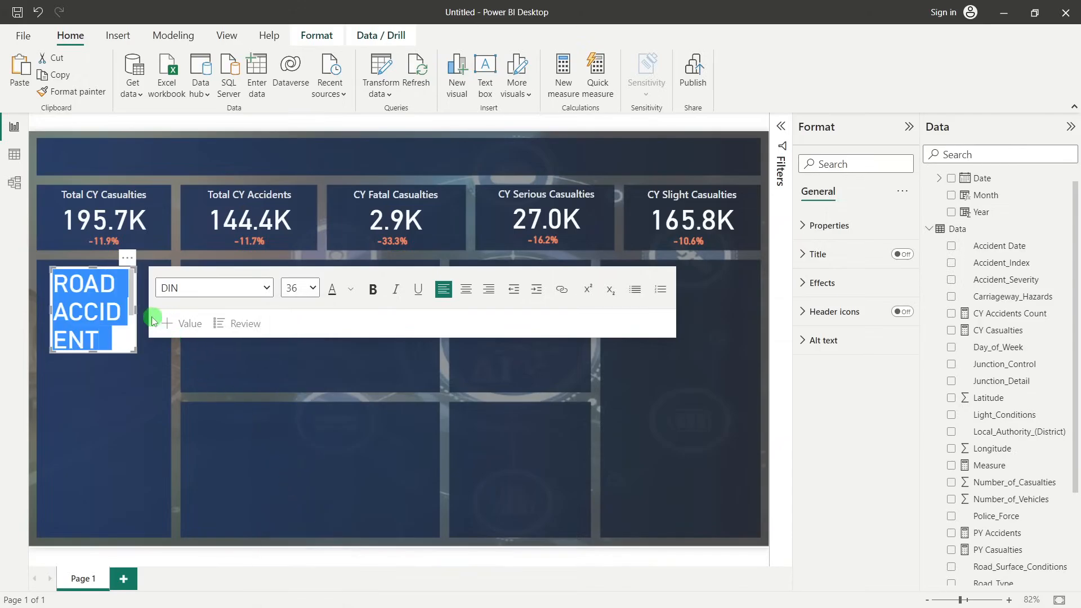
pyautogui.click(369, 297)
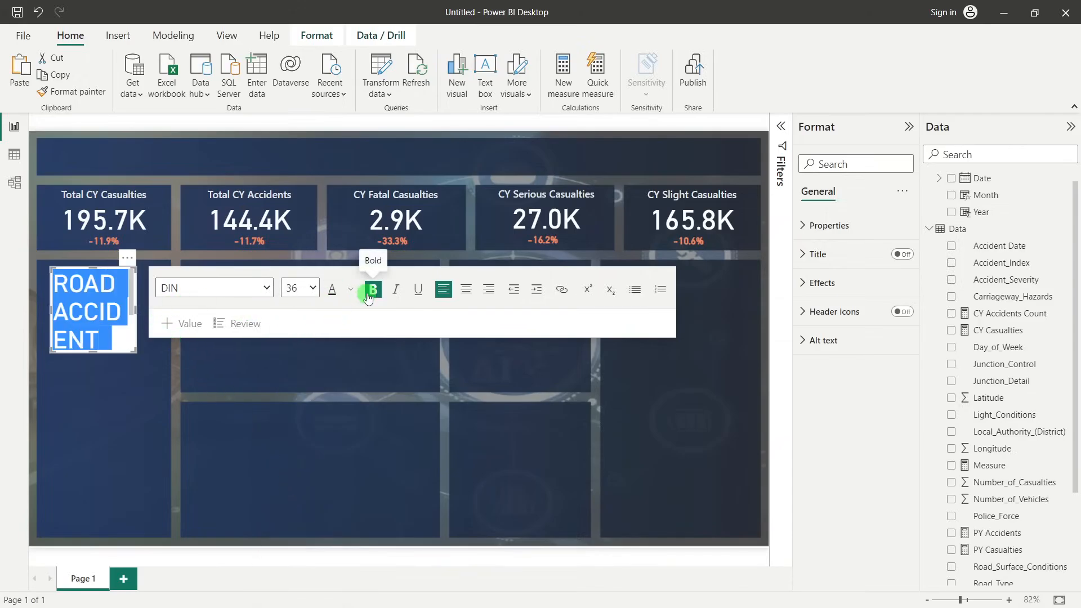
# Resize the title text box to fit its text on one line and place it in the empty header band above the KPI tiles
pyautogui.click(265, 309)
pyautogui.moveTo(265, 309); pyautogui.dragTo(415, 303)
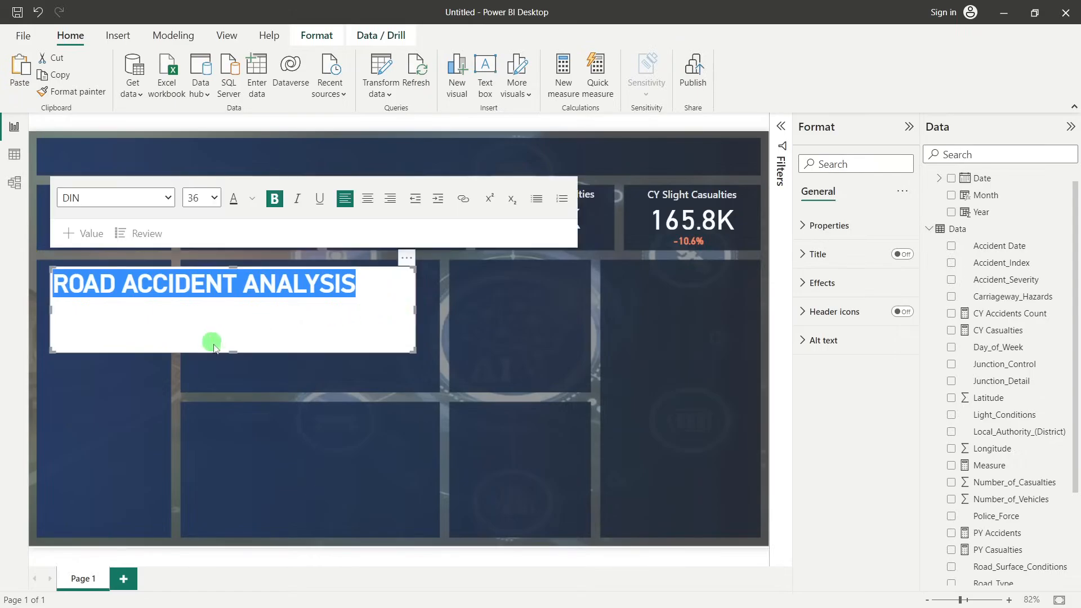
pyautogui.moveTo(236, 350); pyautogui.dragTo(246, 300)
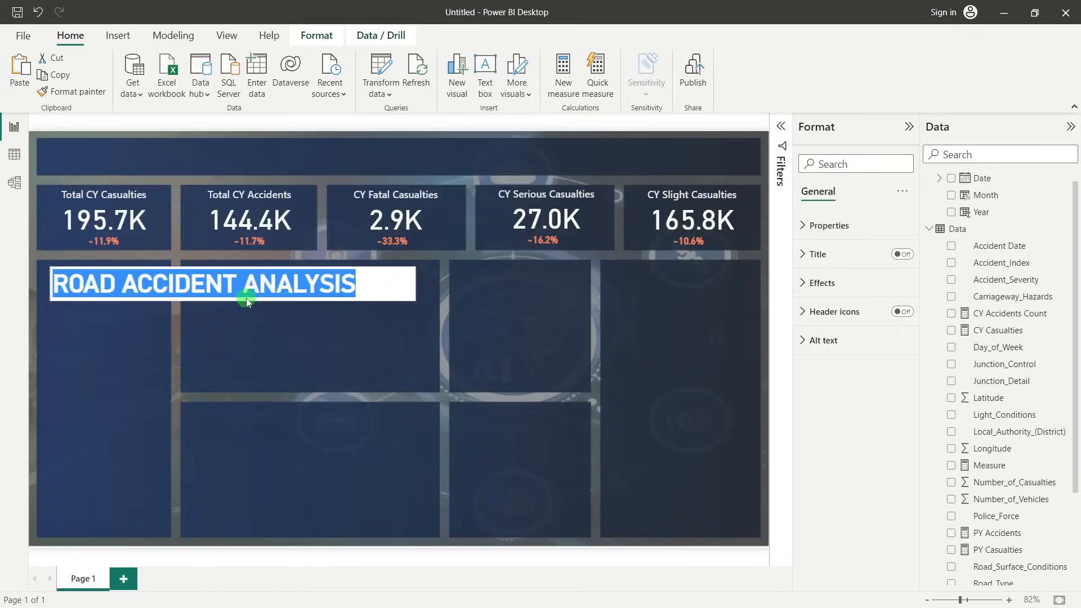
pyautogui.moveTo(415, 281); pyautogui.dragTo(362, 247)
pyautogui.moveTo(312, 273); pyautogui.dragTo(300, 145)
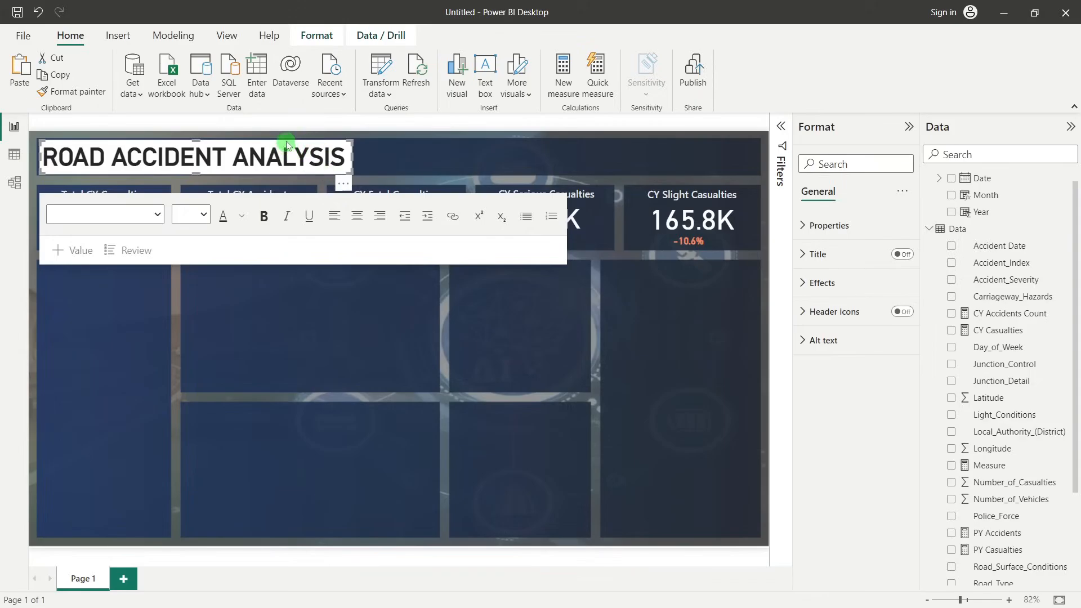
# Turn off the title text box's background and widen the box slightly so the whole title fits on one line
pyautogui.click(289, 141)
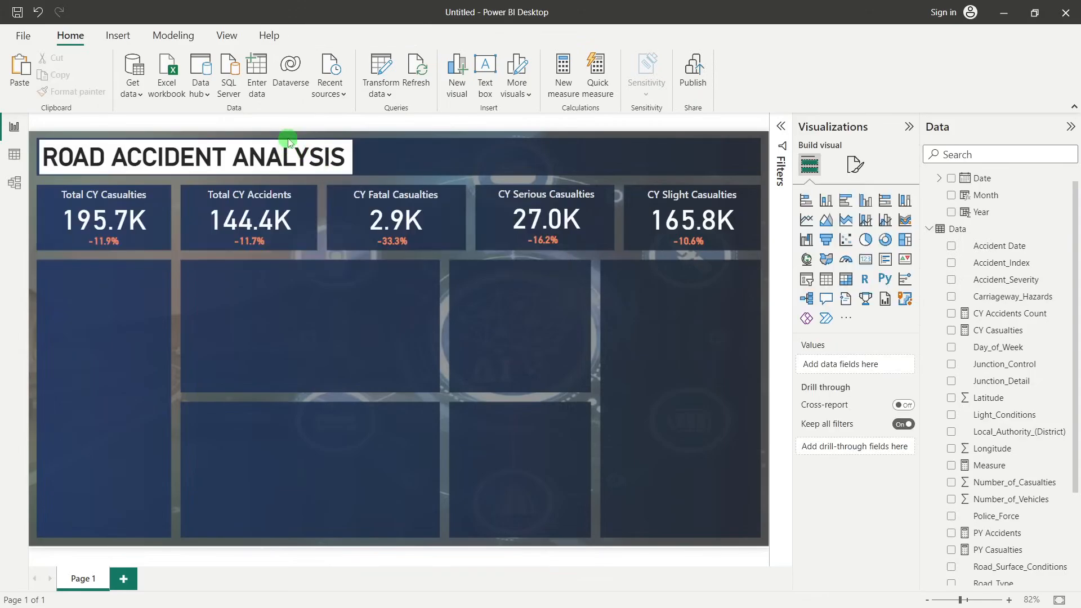
pyautogui.click(293, 145)
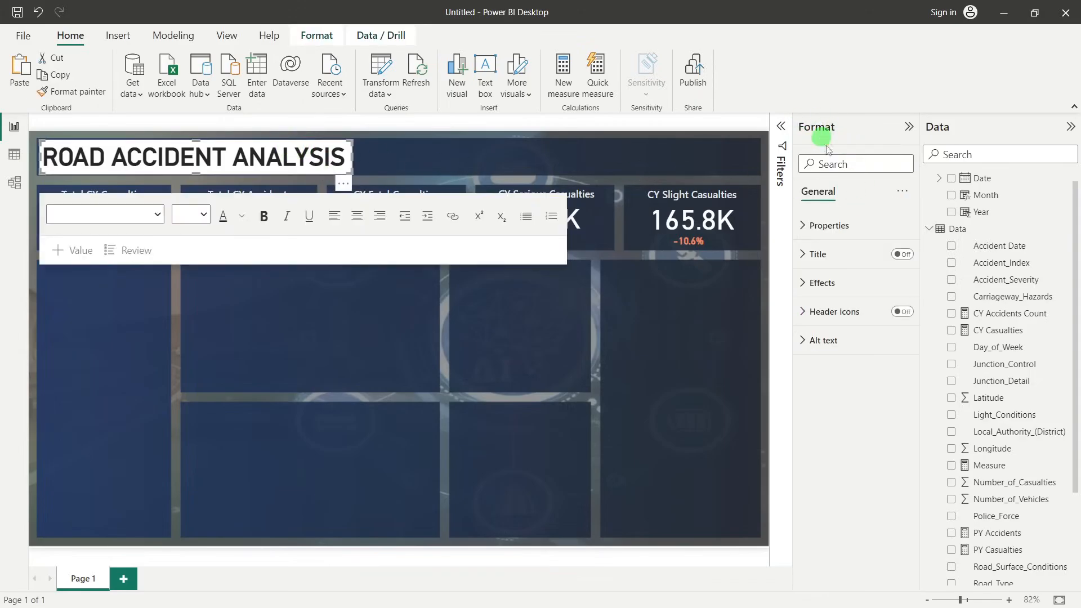
pyautogui.click(857, 286)
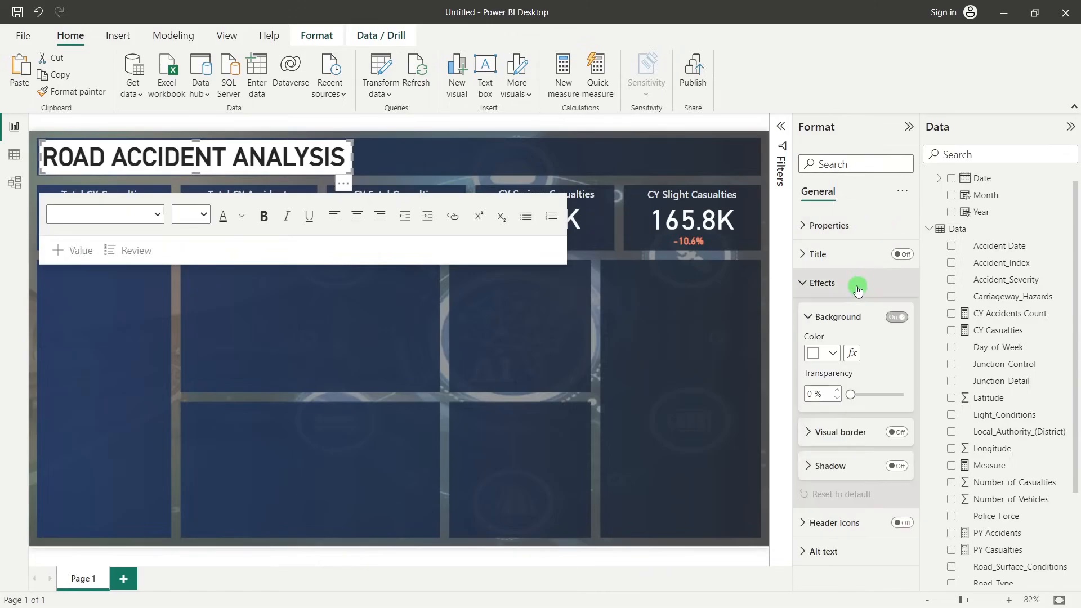
pyautogui.click(898, 317)
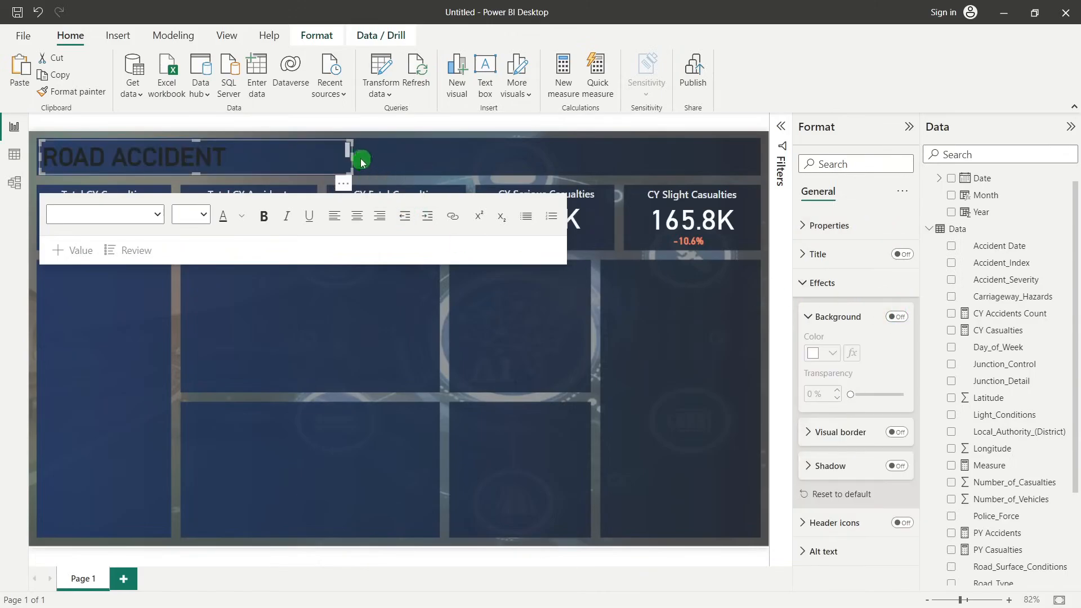
pyautogui.moveTo(351, 157); pyautogui.dragTo(359, 157)
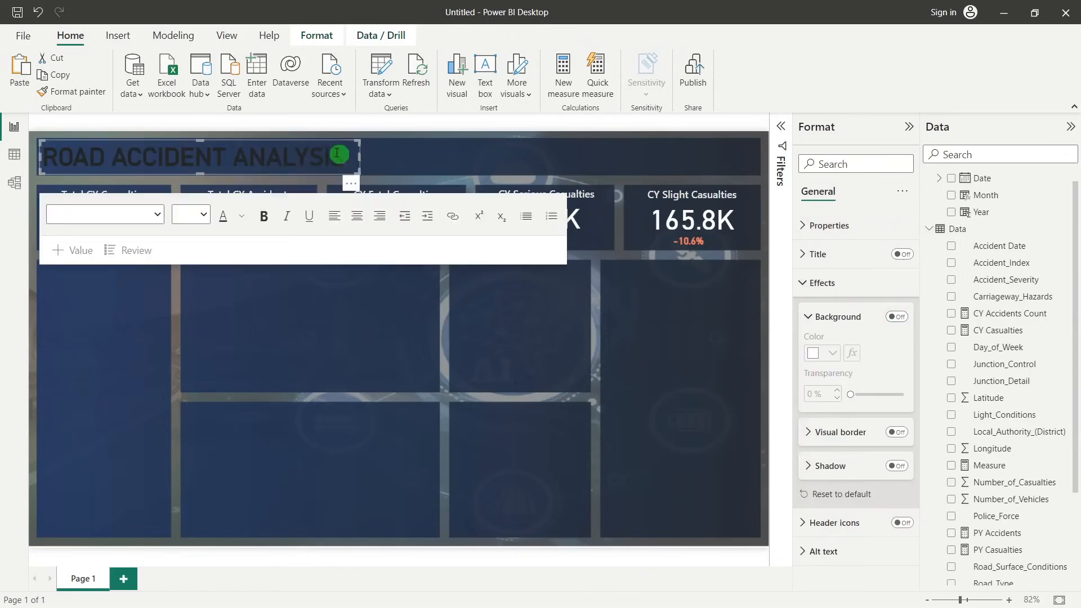
# Change the font color of the "ROAD ACCIDENT ANALYSIS" title to yellow and deselect the text box
pyautogui.tripleClick(278, 154)
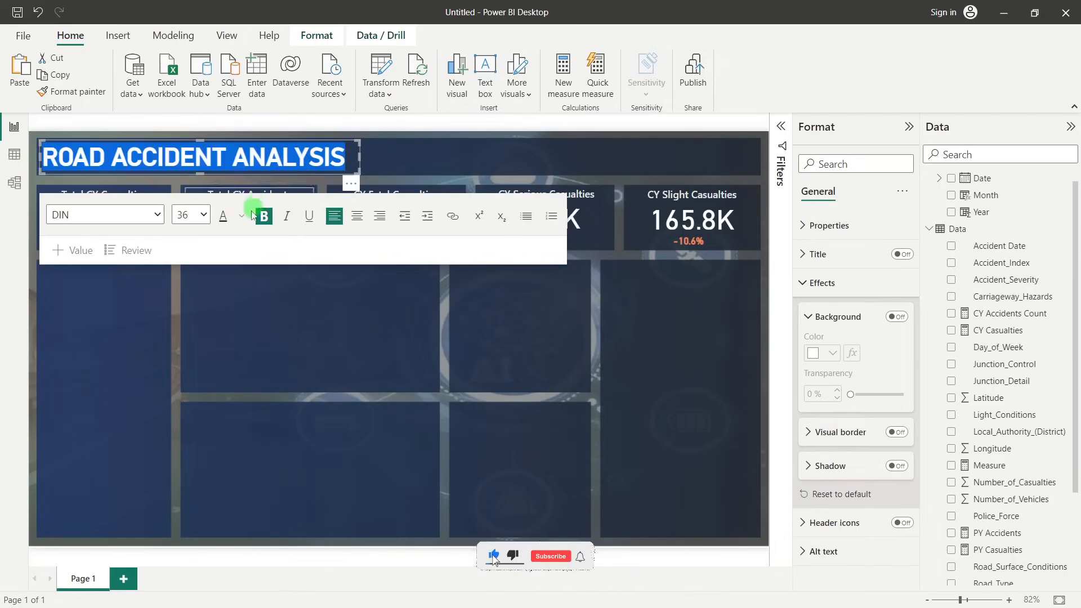
pyautogui.click(241, 217)
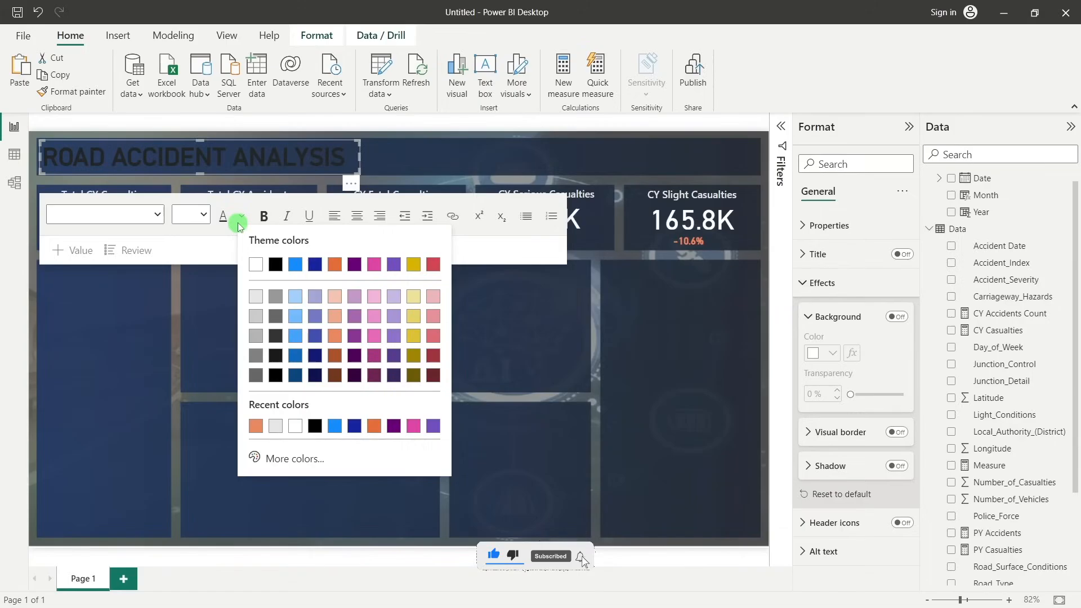
pyautogui.click(414, 337)
pyautogui.click(401, 322)
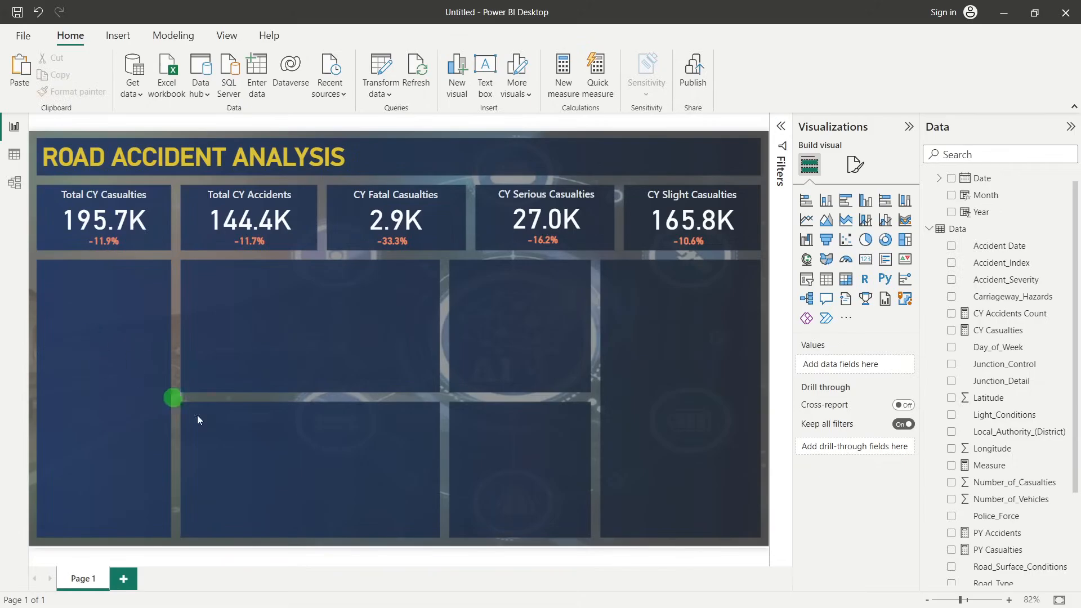
# Switch to the Road Accidents Power BI presentation in PowerPoint and review the secondary KPI requirement on the Requirement slide
pyautogui.click(587, 592)
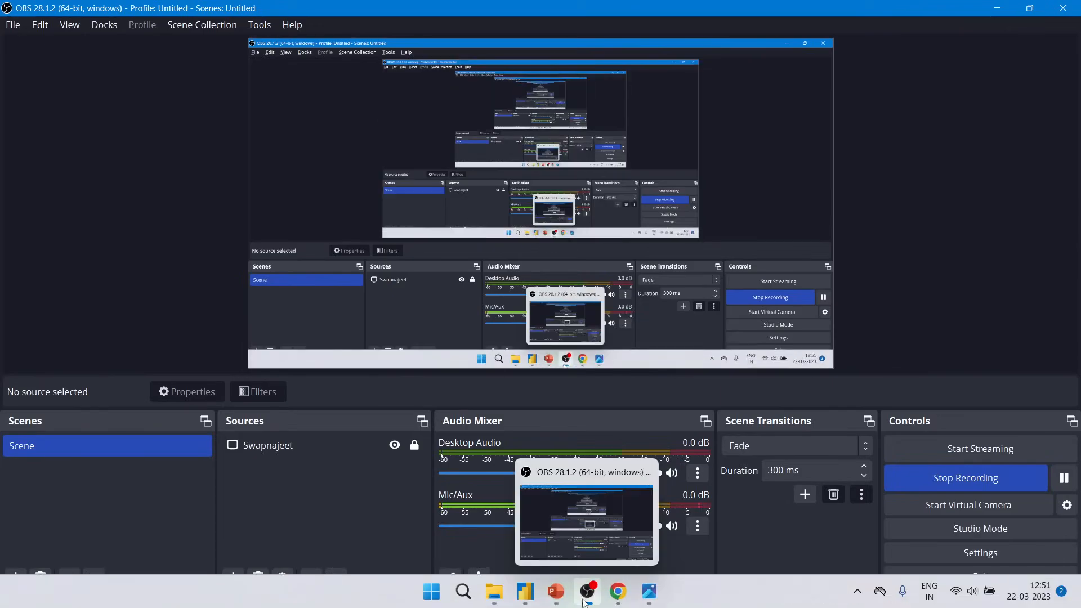
pyautogui.moveTo(562, 602)
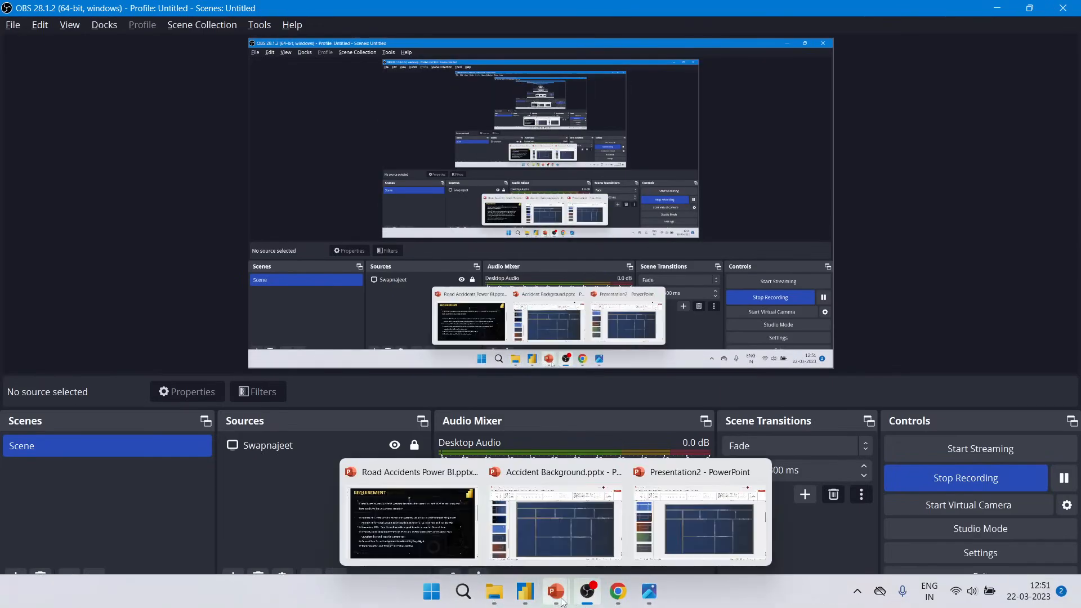
pyautogui.click(411, 512)
pyautogui.moveTo(139, 341); pyautogui.dragTo(818, 340)
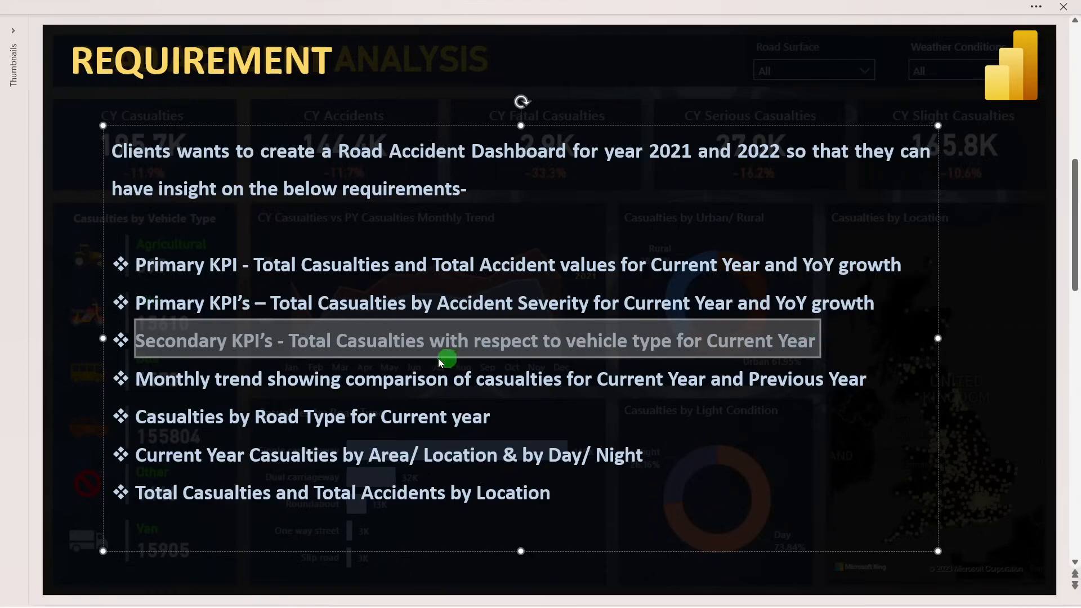
pyautogui.click(353, 368)
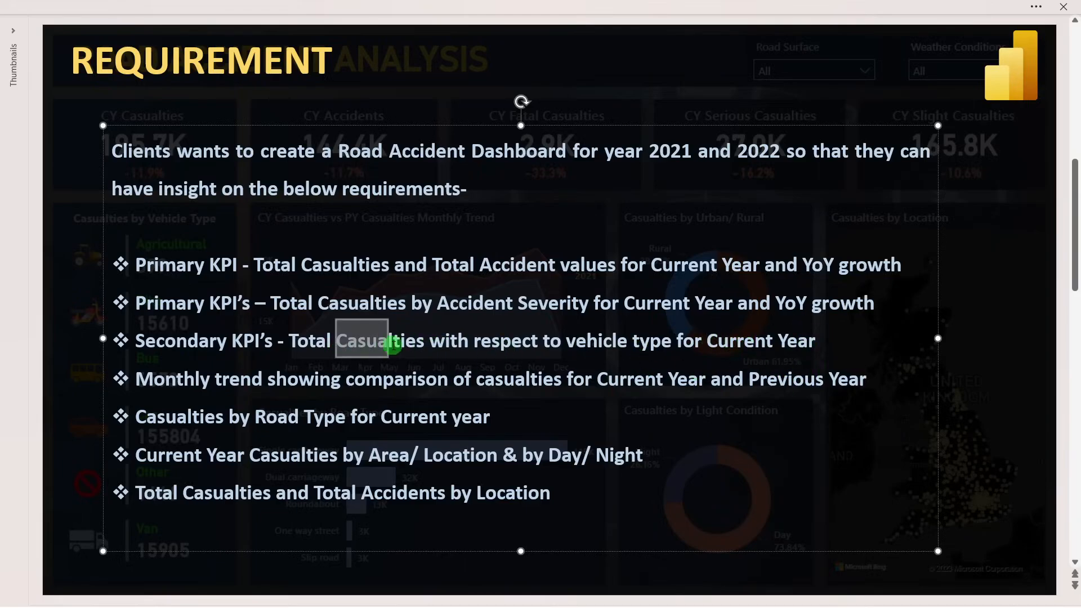
pyautogui.click(757, 341)
pyautogui.moveTo(767, 342); pyautogui.dragTo(800, 346)
# Switch back to the untitled Power BI report, add a table of Vehicle_Type to the page, and enlarge it to show every vehicle type
pyautogui.hotkey('alt', 'Tab')
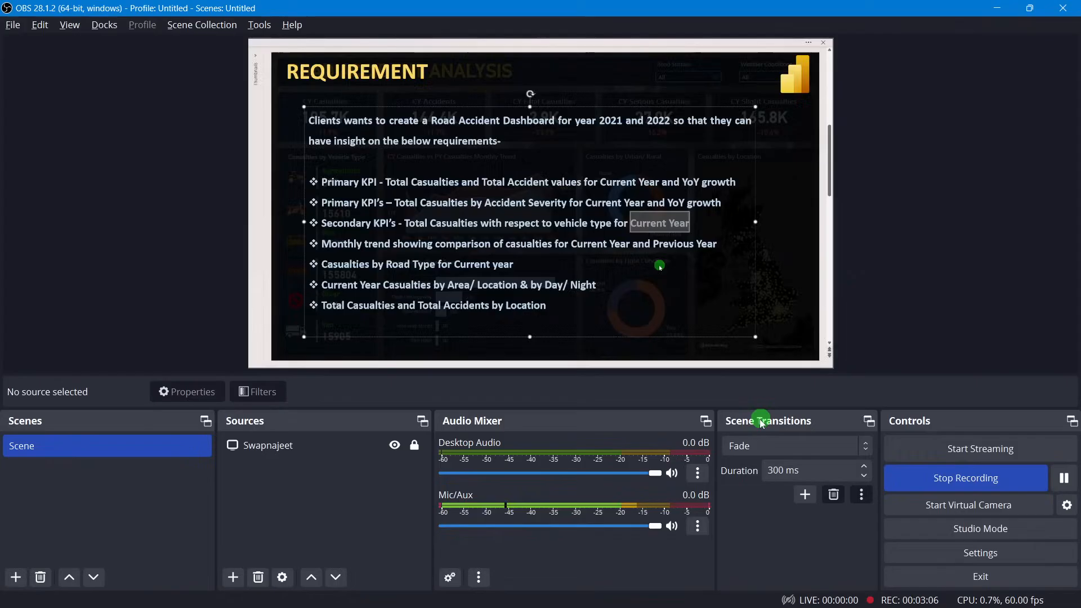
pyautogui.hotkey('alt', 'Tab')
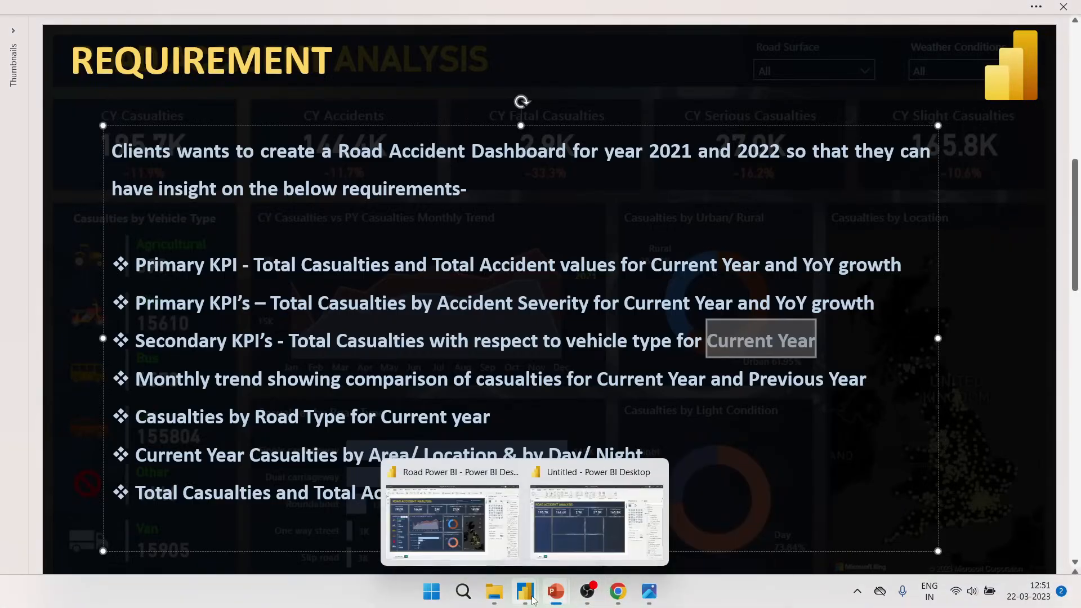
pyautogui.click(576, 533)
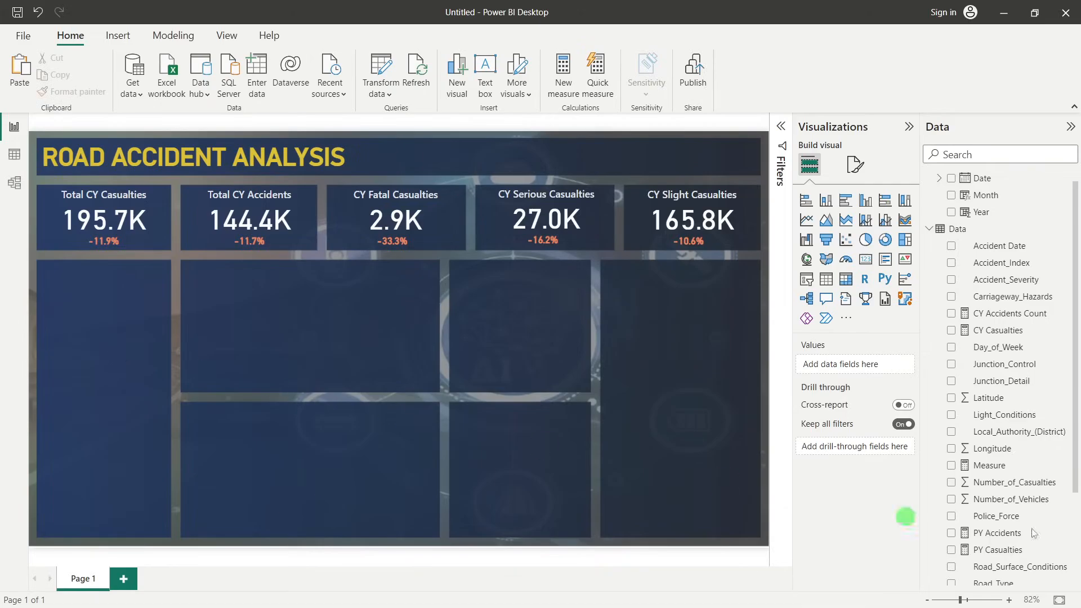
pyautogui.scroll(-3, 1050, 491)
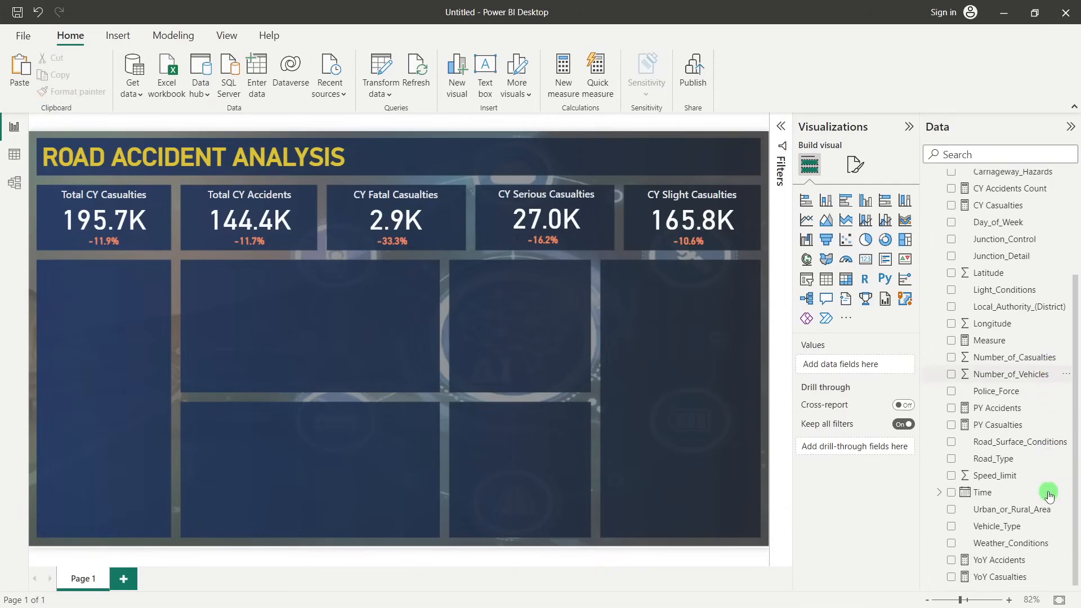
pyautogui.click(991, 533)
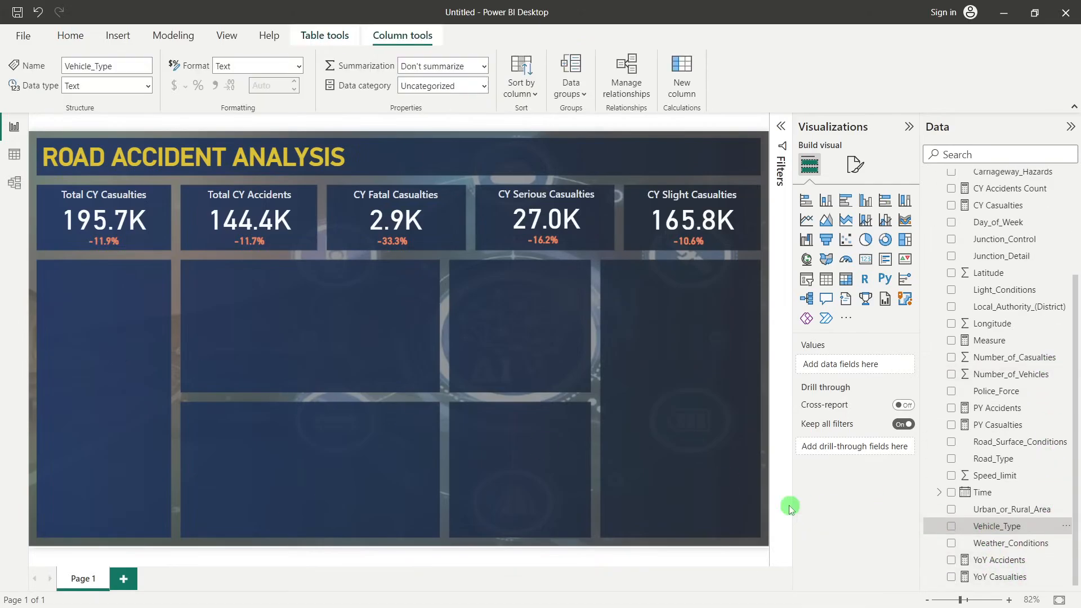
pyautogui.moveTo(1017, 530); pyautogui.dragTo(365, 328)
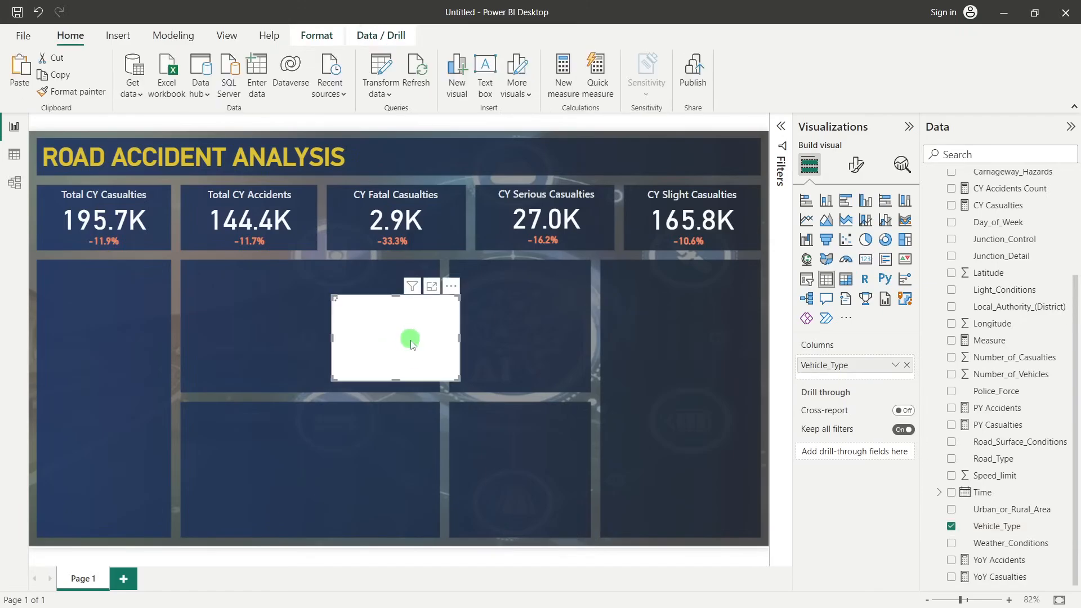
pyautogui.moveTo(402, 387); pyautogui.dragTo(426, 519)
pyautogui.moveTo(460, 404); pyautogui.dragTo(493, 389)
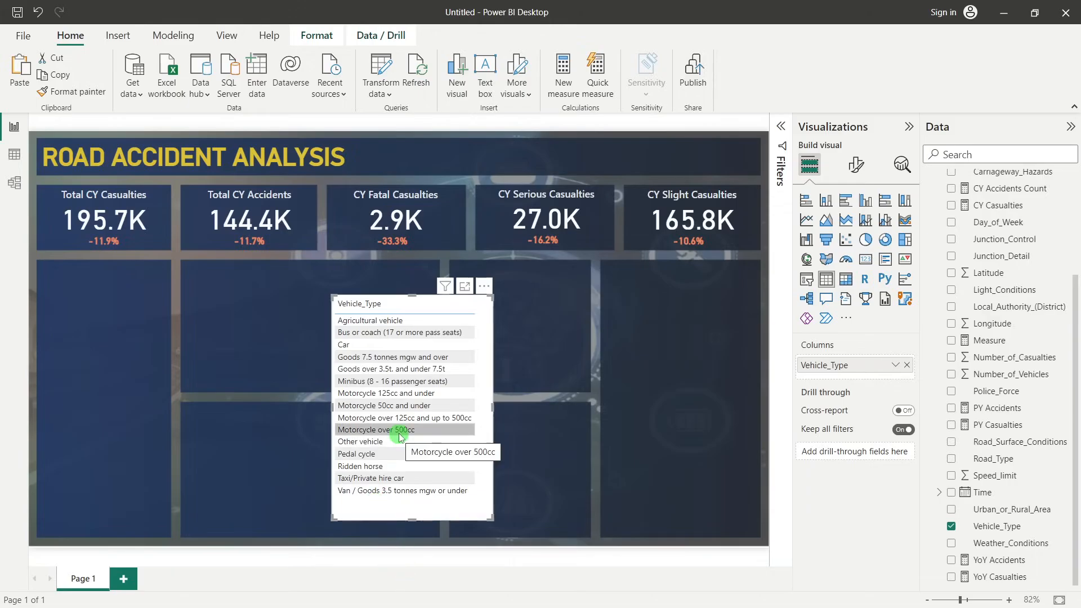
# Switch to the finished Road Power BI report and examine how its Casualties by Vehicle Type section groups the vehicles
pyautogui.hotkey('alt', 'Tab')
pyautogui.moveTo(524, 592)
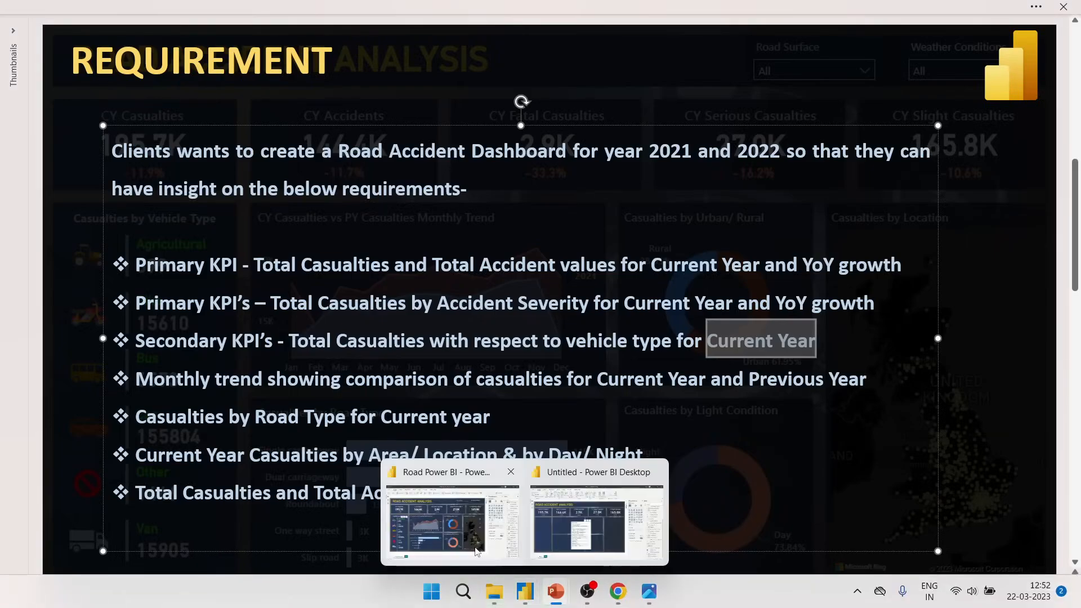
pyautogui.click(476, 550)
pyautogui.click(57, 270)
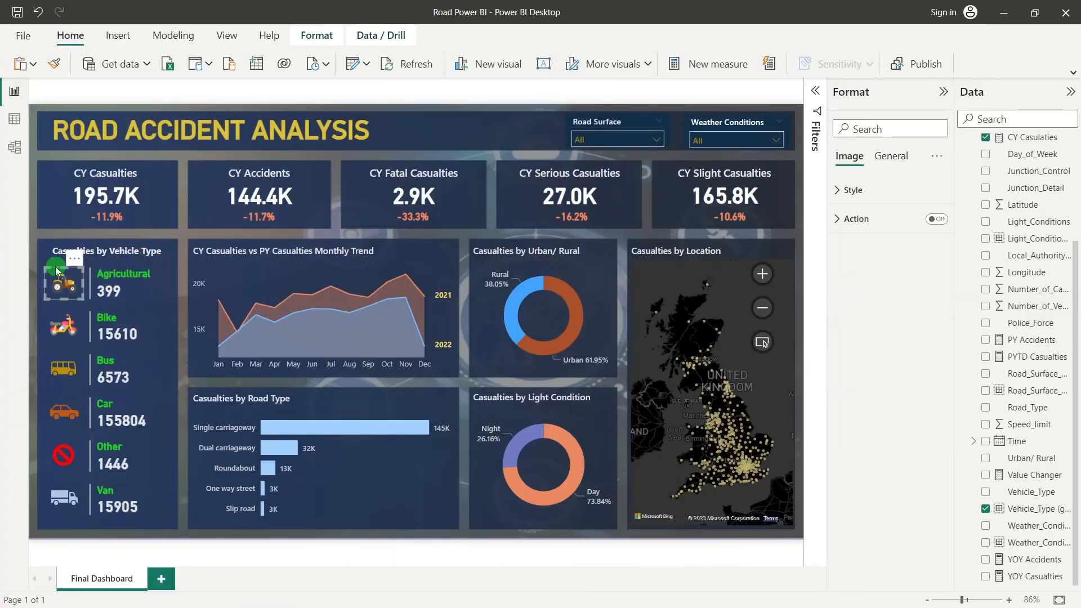
pyautogui.doubleClick(51, 250)
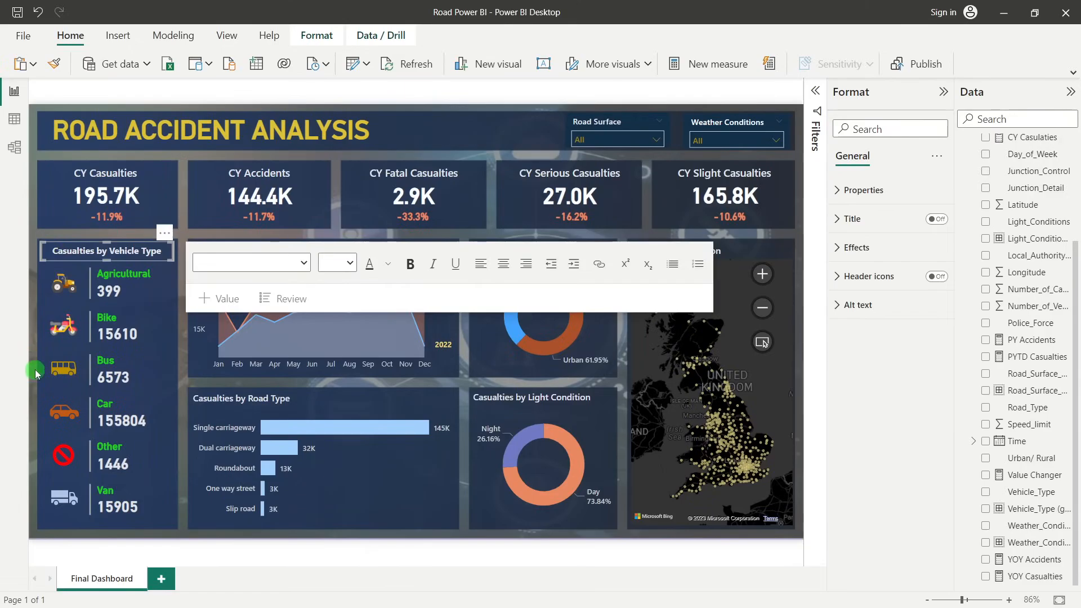
pyautogui.click(36, 374)
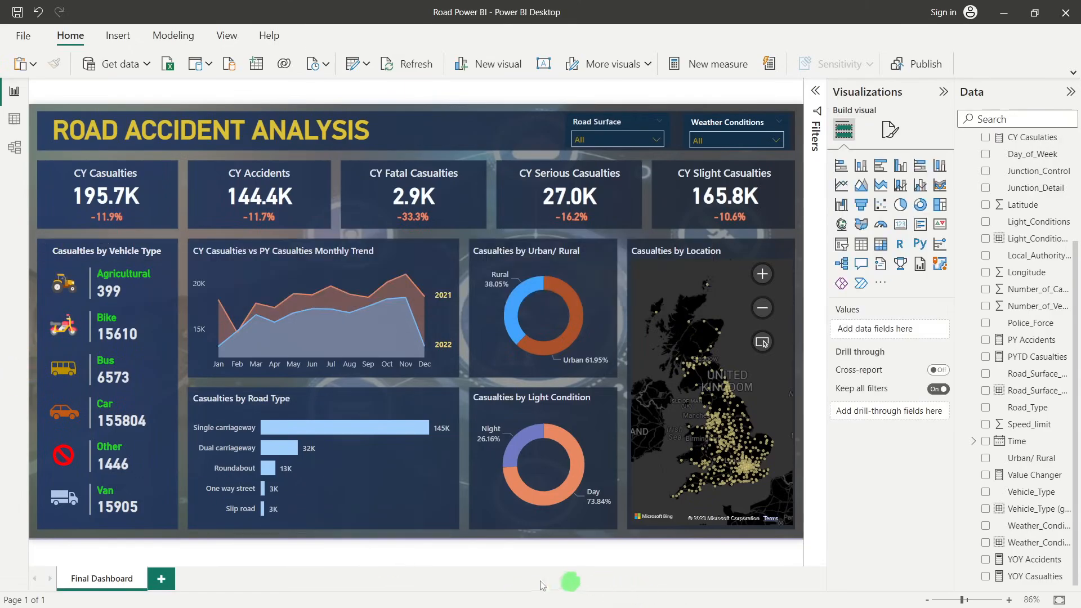
# Switch back to the untitled Power BI report and move the Vehicle_Type table up and to the left, just beneath the KPI cards
pyautogui.click(557, 590)
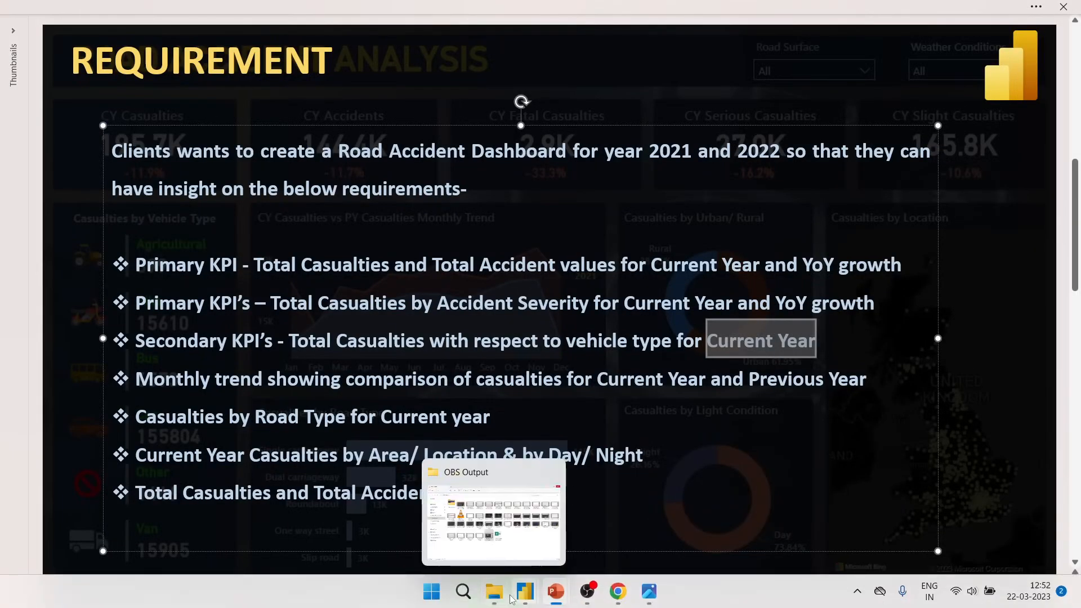
pyautogui.click(525, 591)
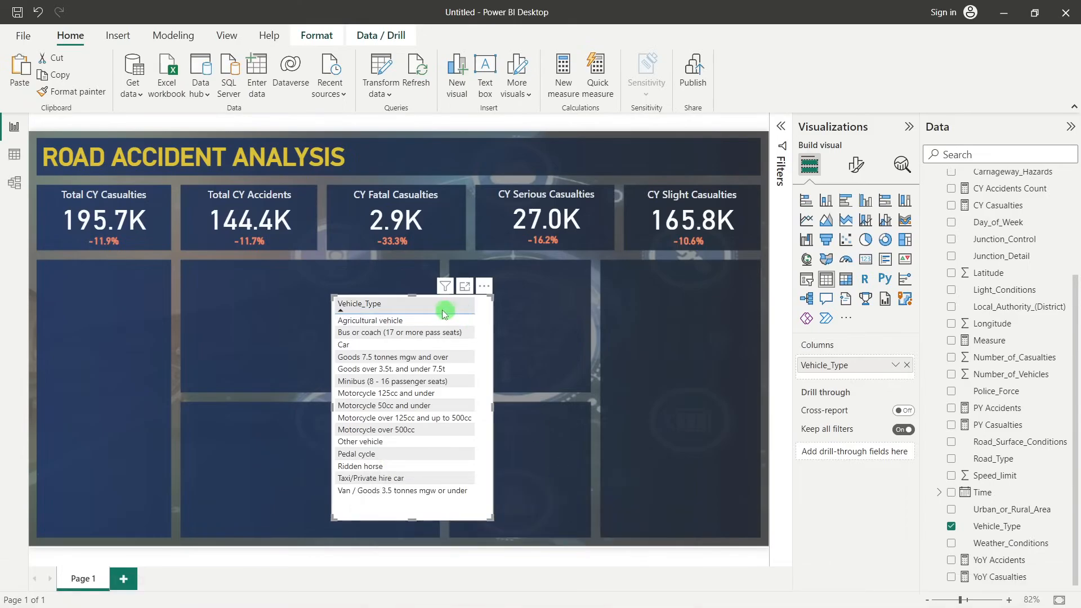
pyautogui.moveTo(390, 301); pyautogui.dragTo(331, 284)
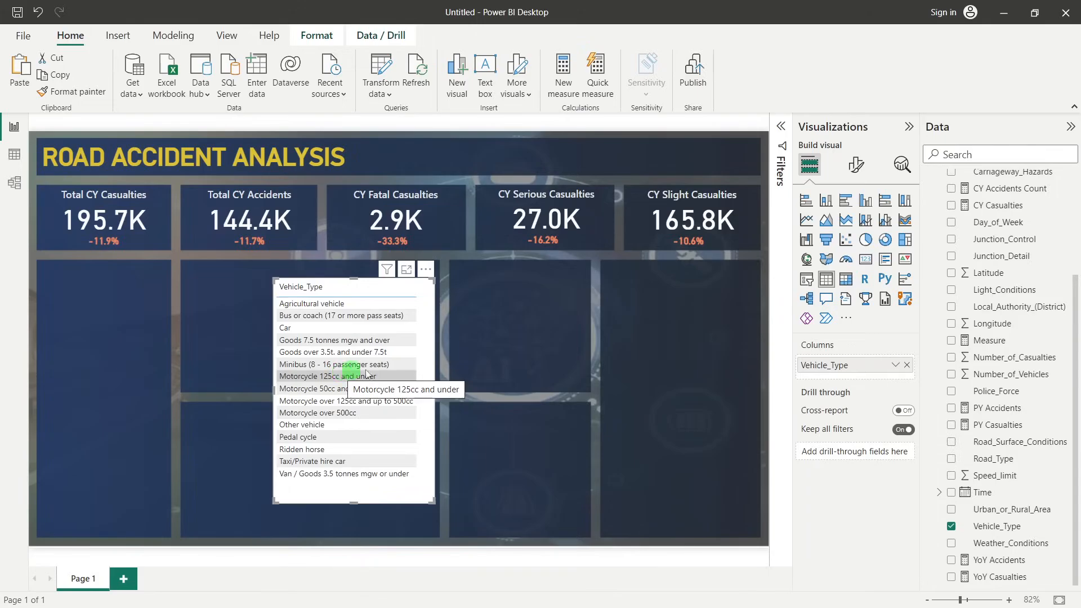
# Start a new group on the Vehicle_Type field and look through its ungrouped values
pyautogui.rightClick(997, 532)
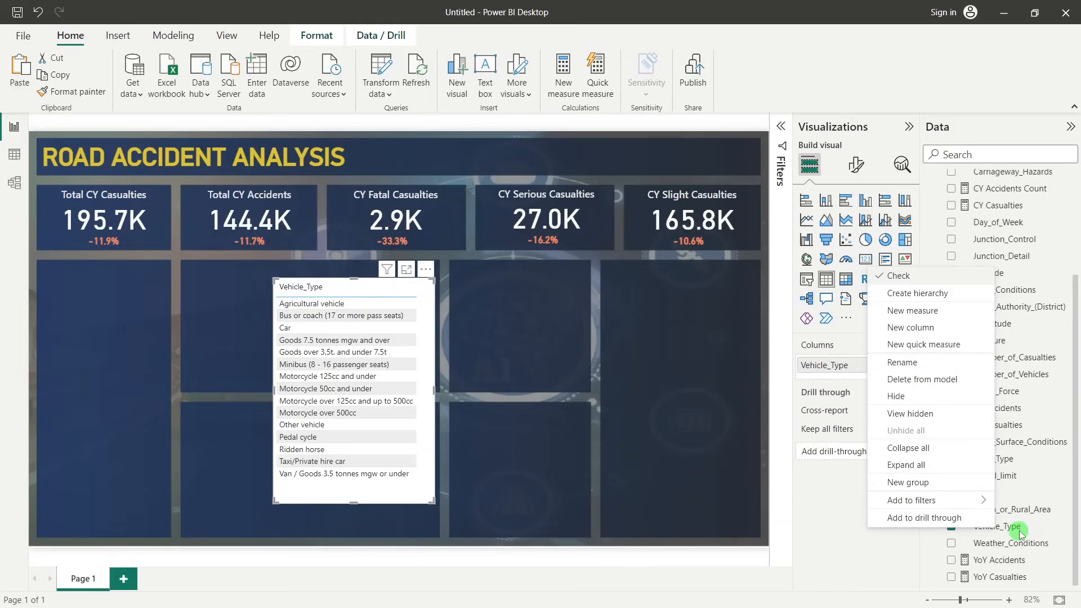
pyautogui.click(927, 484)
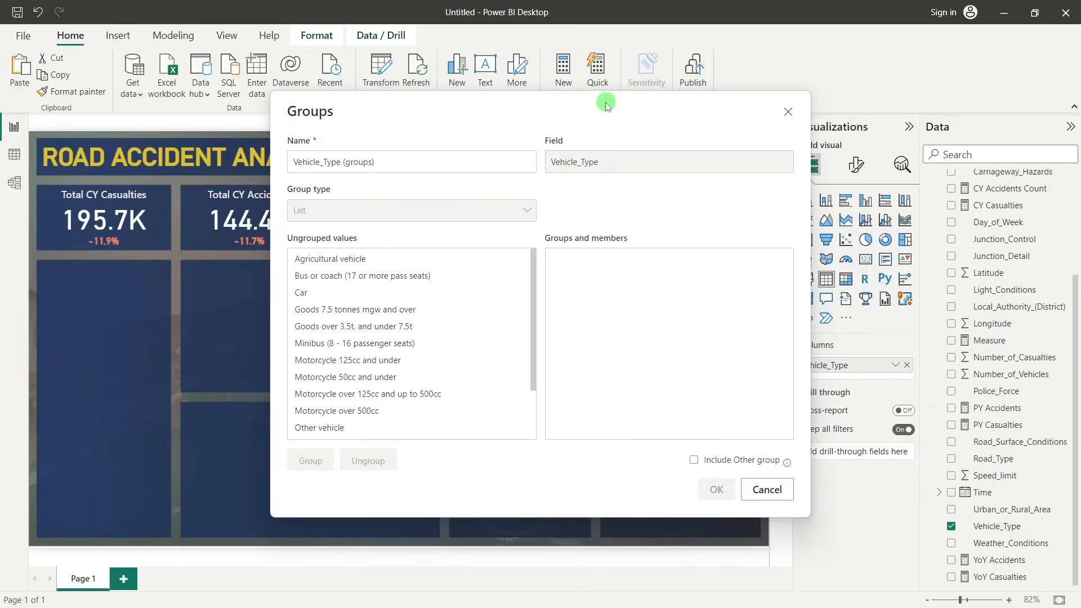
pyautogui.moveTo(606, 104); pyautogui.dragTo(560, 89)
pyautogui.scroll(-2, 386, 302)
pyautogui.scroll(2, 397, 321)
pyautogui.scroll(-2, 399, 326)
pyautogui.scroll(1, 399, 326)
pyautogui.scroll(-1, 318, 315)
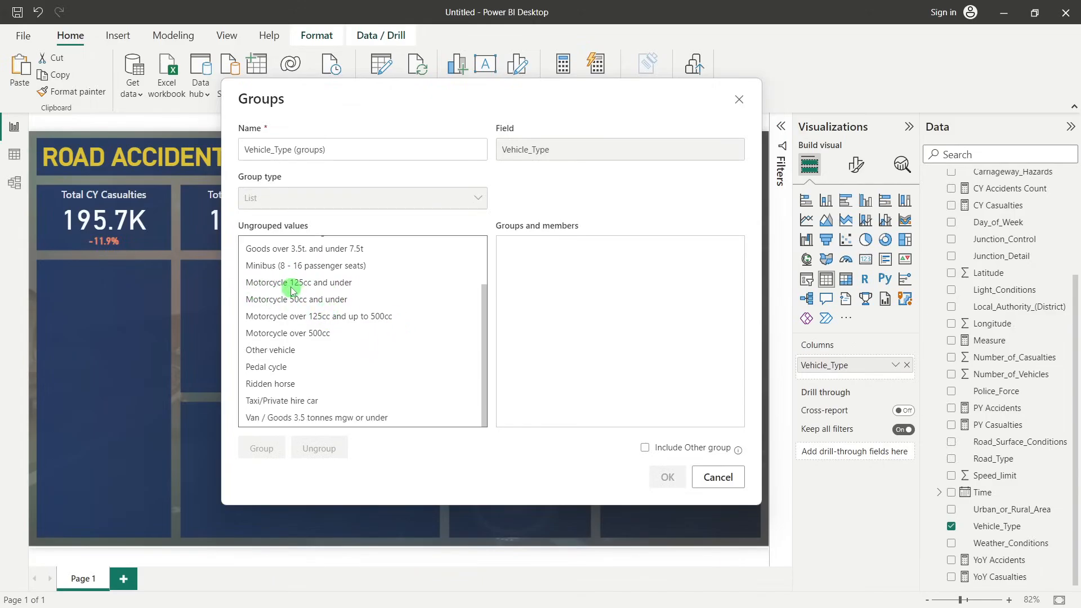
# Group the four motorcycle types together with Pedal cycle and name the group Bike
pyautogui.click(294, 287)
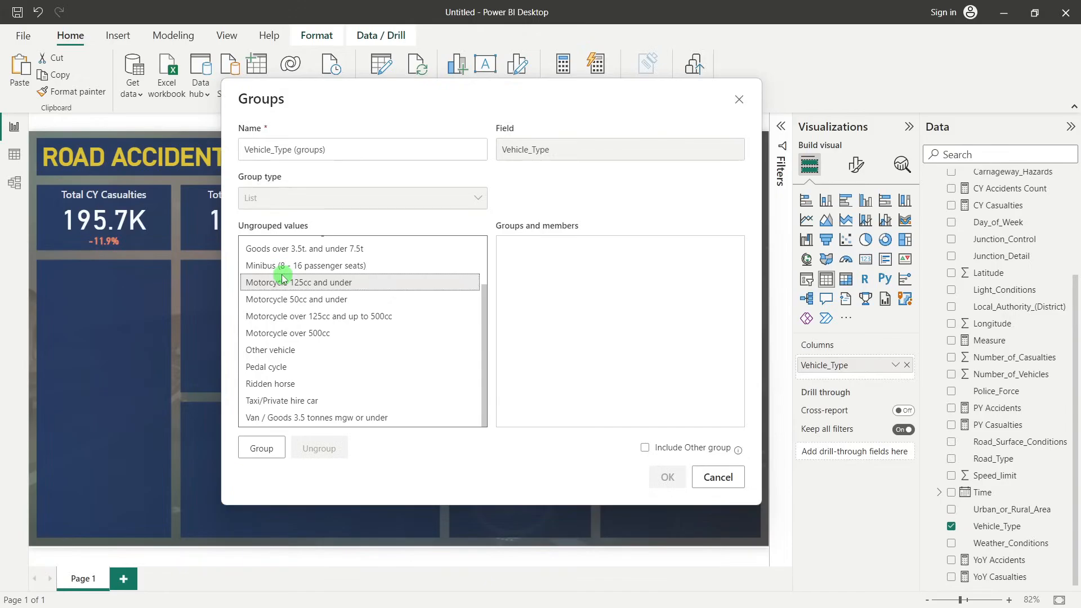
pyautogui.keyDown('ctrl'); pyautogui.click(281, 300); pyautogui.keyUp('ctrl')
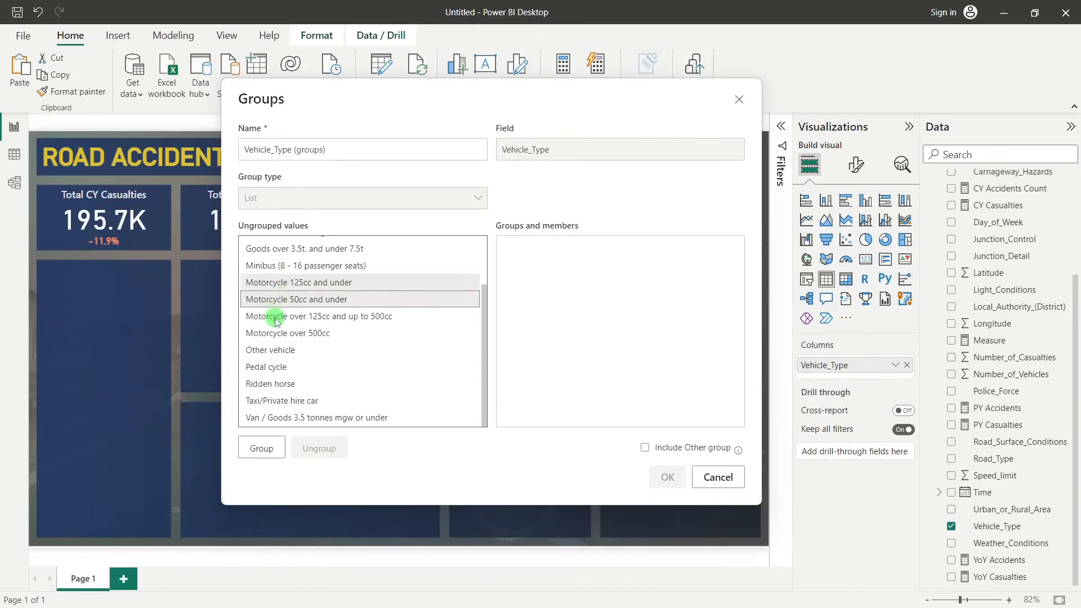
pyautogui.keyDown('ctrl'); pyautogui.click(276, 317); pyautogui.keyUp('ctrl')
pyautogui.keyDown('ctrl'); pyautogui.click(278, 333); pyautogui.keyUp('ctrl')
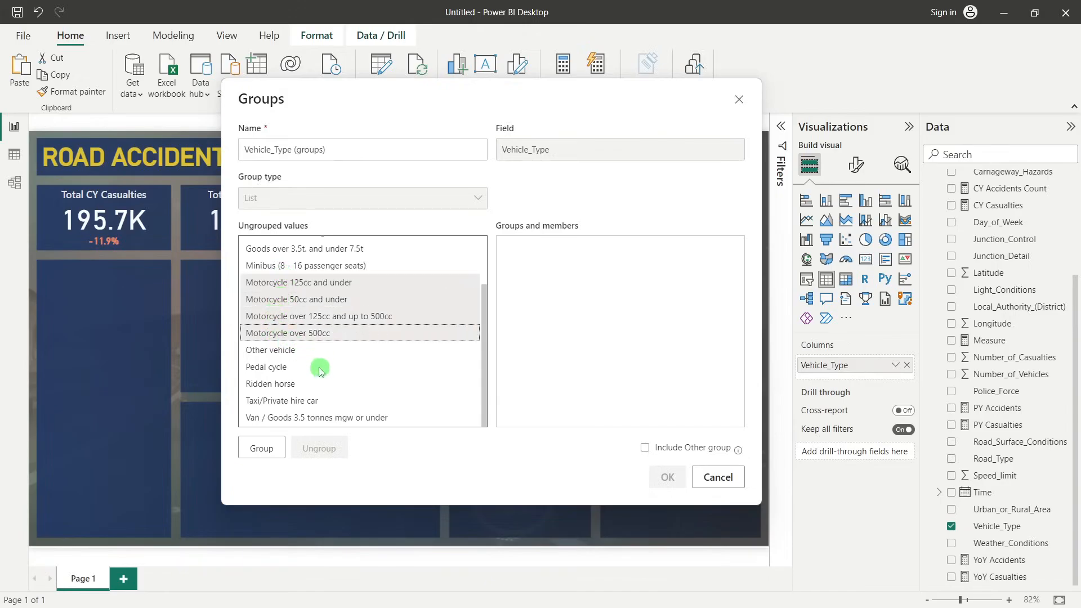
pyautogui.keyDown('ctrl'); pyautogui.click(275, 371); pyautogui.keyUp('ctrl')
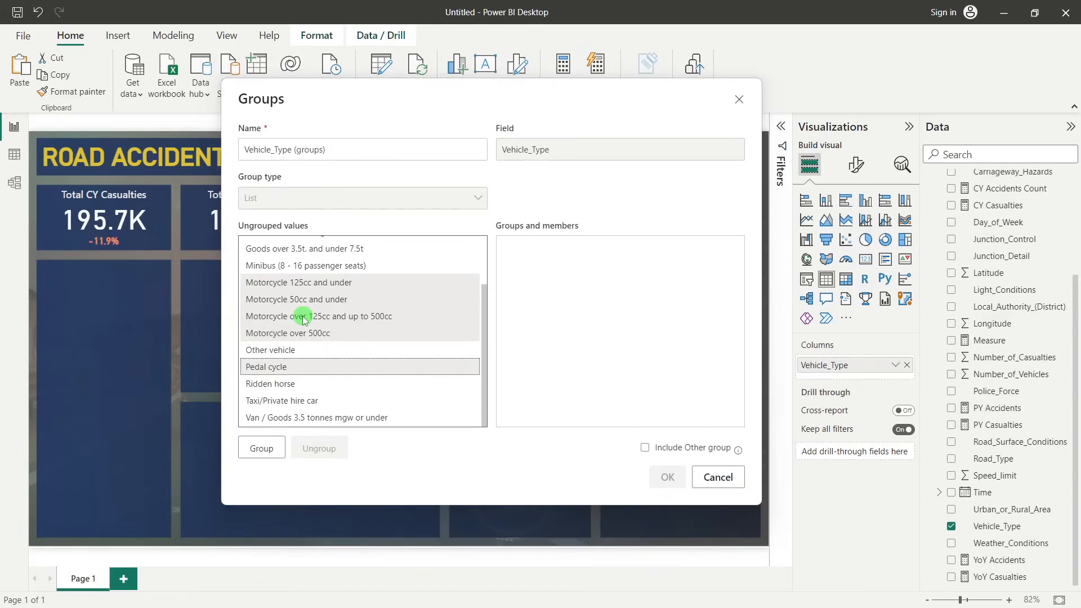
pyautogui.click(262, 448)
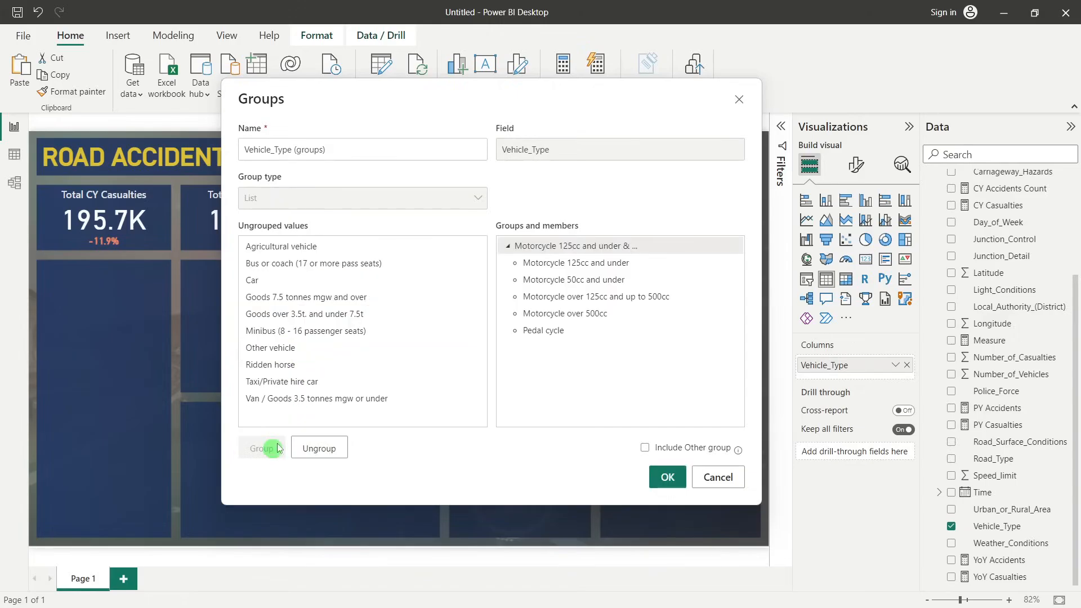
pyautogui.doubleClick(548, 248)
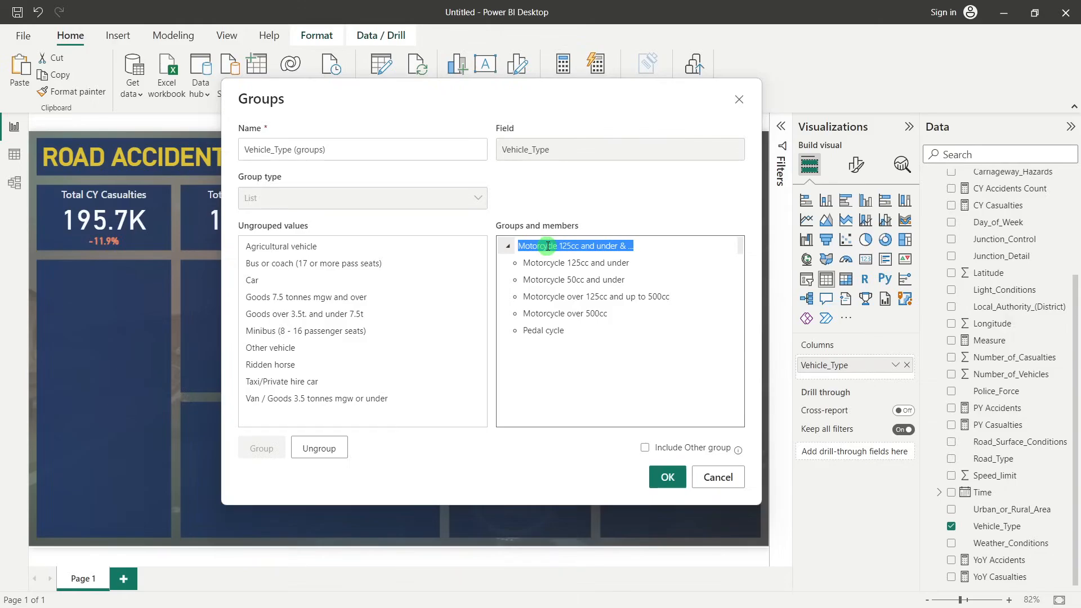
pyautogui.write('Bike')
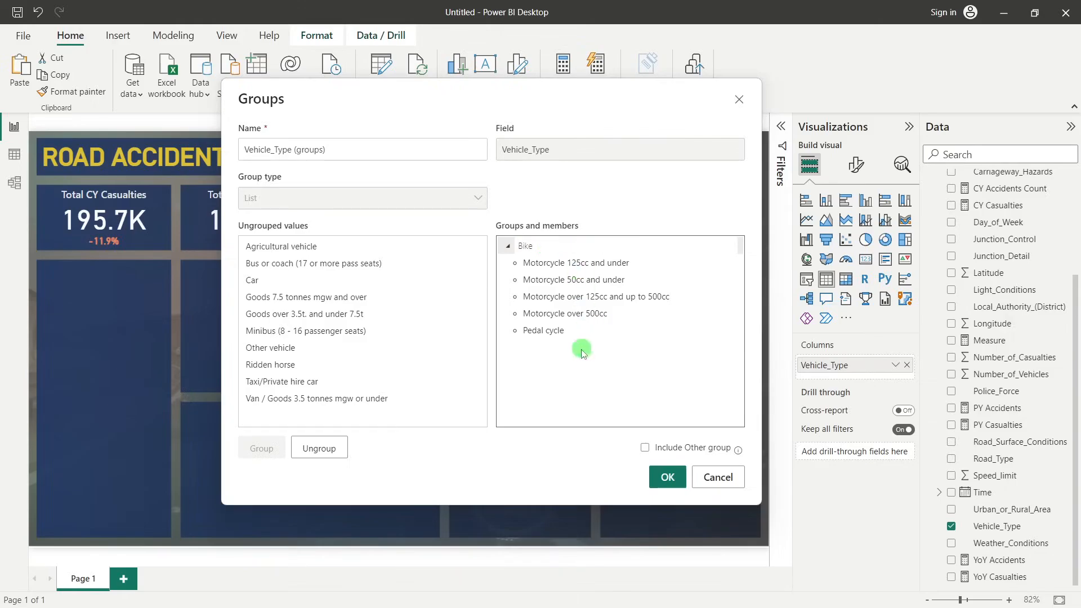
pyautogui.click(568, 376)
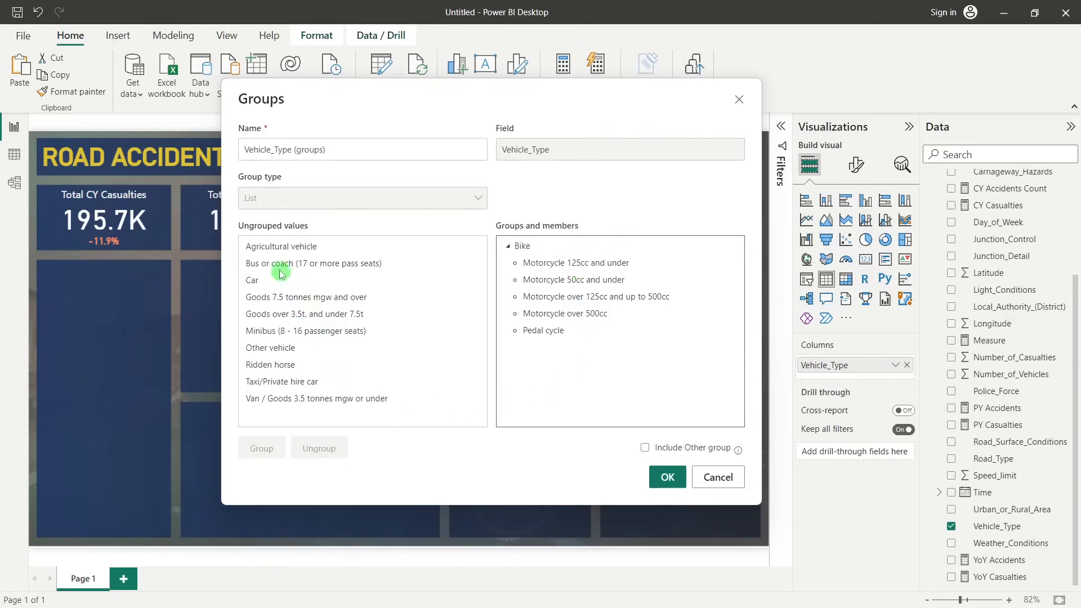
# Group Car with Taxi/Private hire car and name the group Car
pyautogui.click(257, 282)
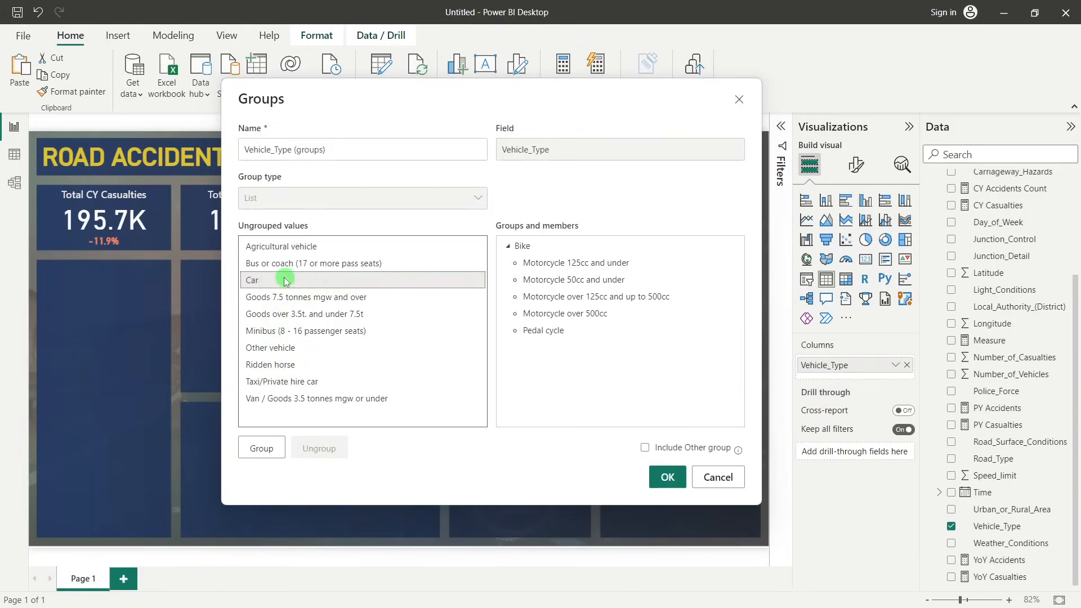
pyautogui.keyDown('ctrl'); pyautogui.click(285, 382); pyautogui.keyUp('ctrl')
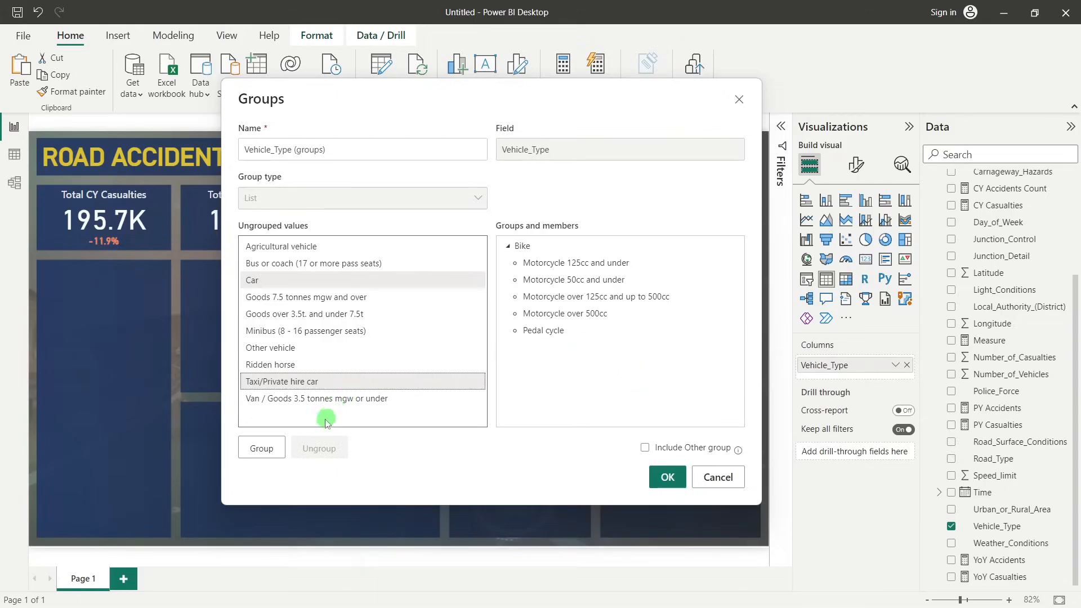
pyautogui.click(262, 448)
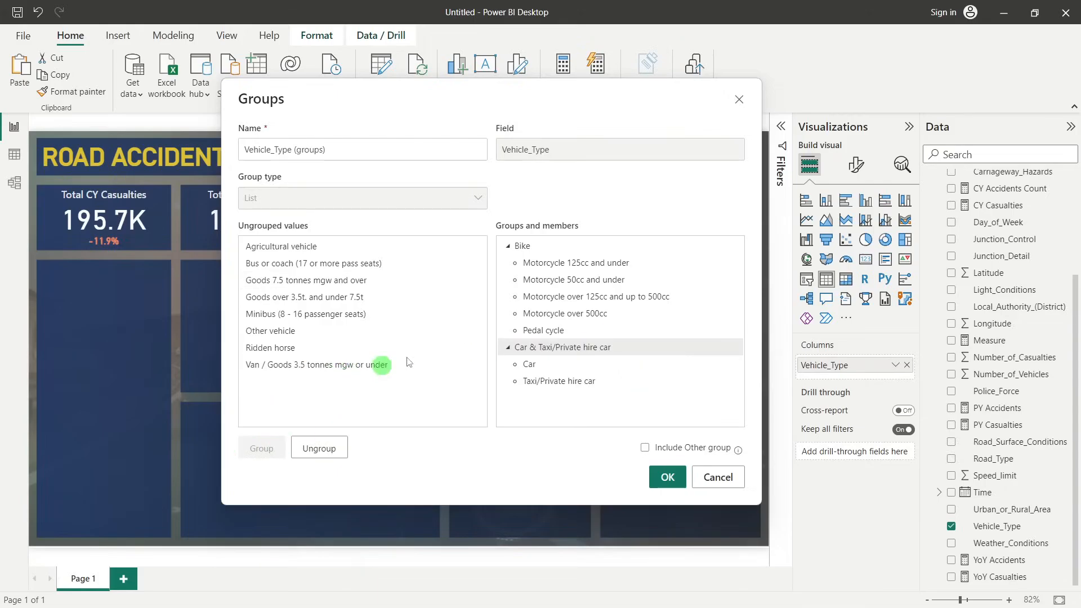
pyautogui.doubleClick(553, 347)
pyautogui.write('Car')
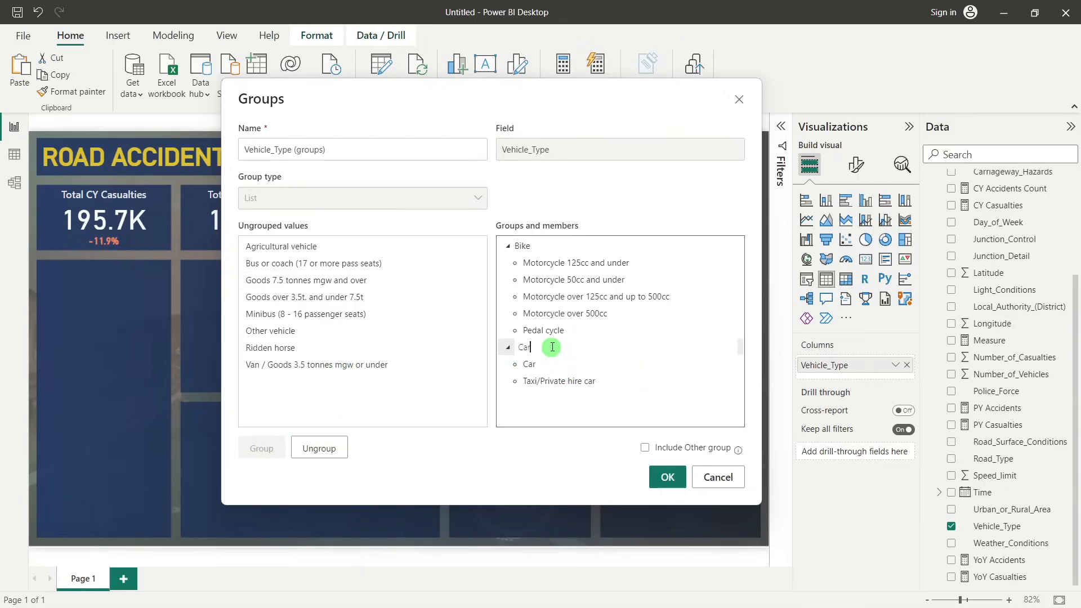
pyautogui.click(414, 398)
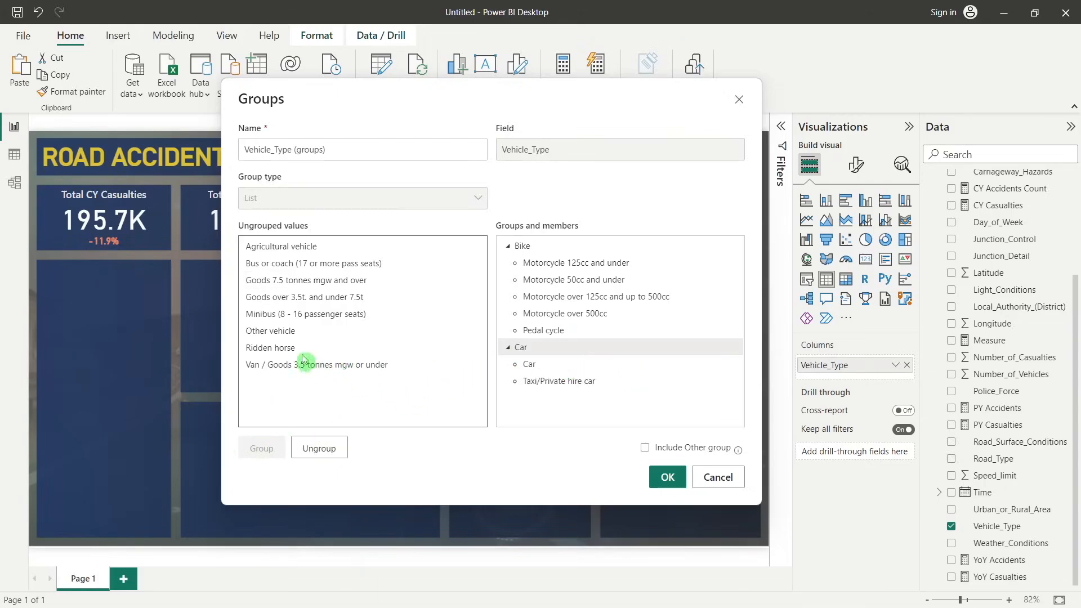
# Group Bus or coach (17 or more pass seats) with Minibus (8 - 16 passenger seats) and name the group Bus
pyautogui.click(262, 270)
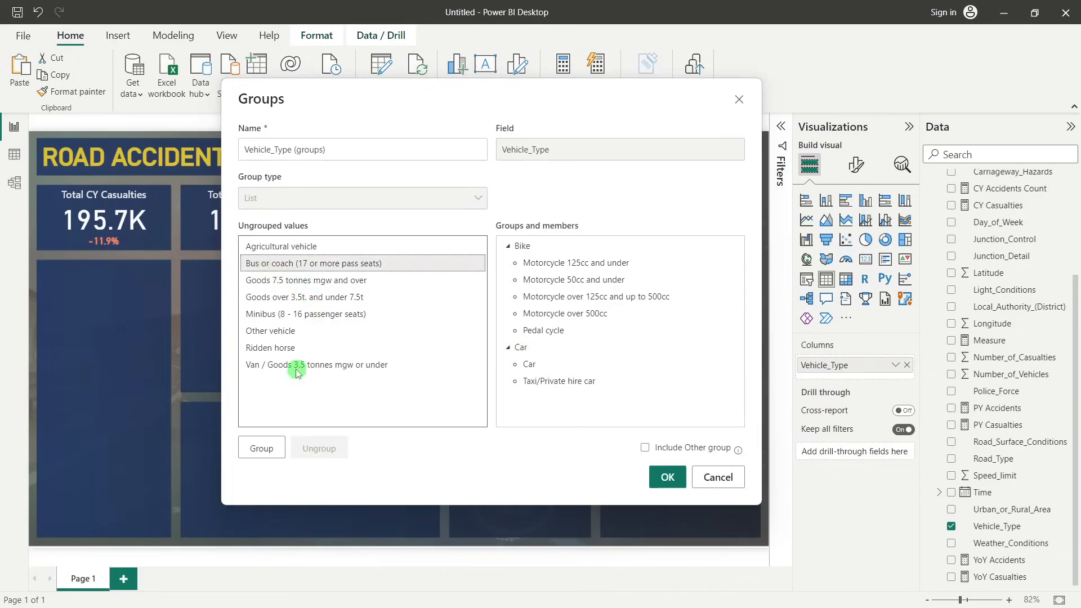
pyautogui.keyDown('ctrl'); pyautogui.click(264, 314); pyautogui.keyUp('ctrl')
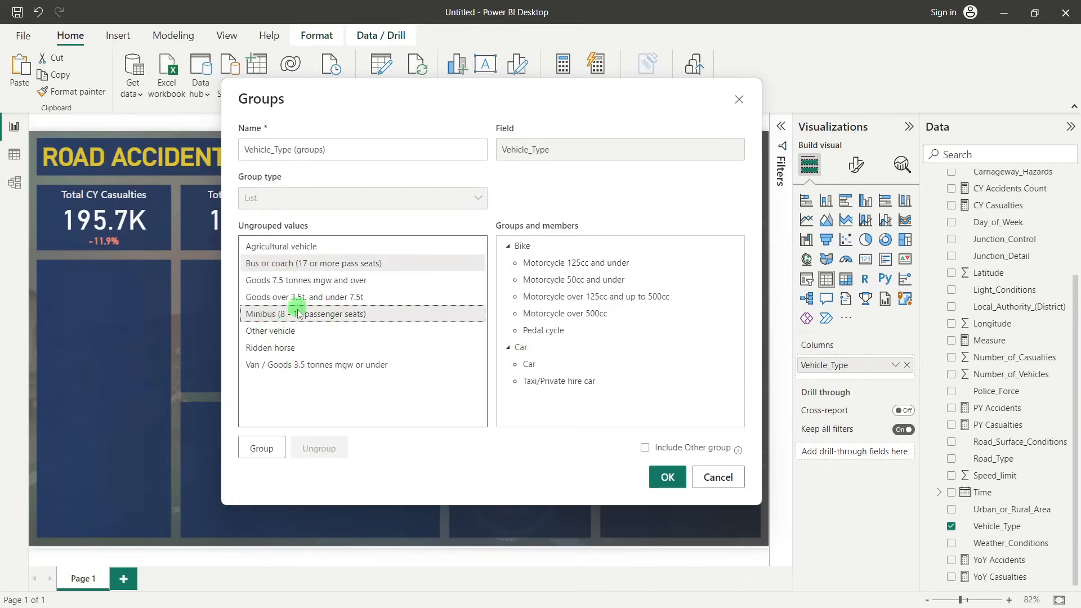
pyautogui.click(254, 450)
pyautogui.doubleClick(556, 347)
pyautogui.write('Bu')
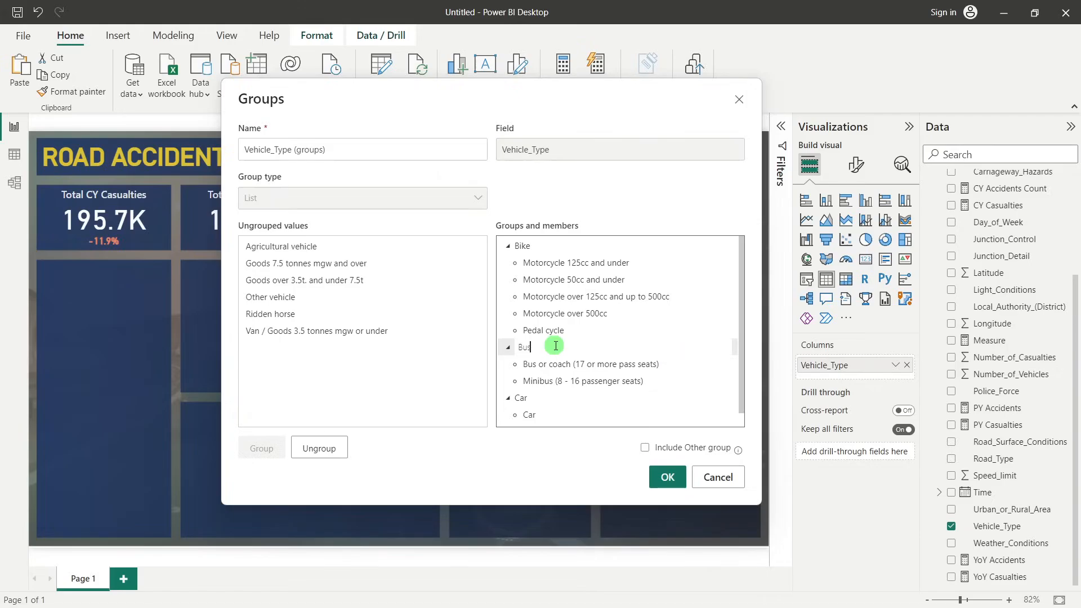
pyautogui.write('s')
pyautogui.click(333, 373)
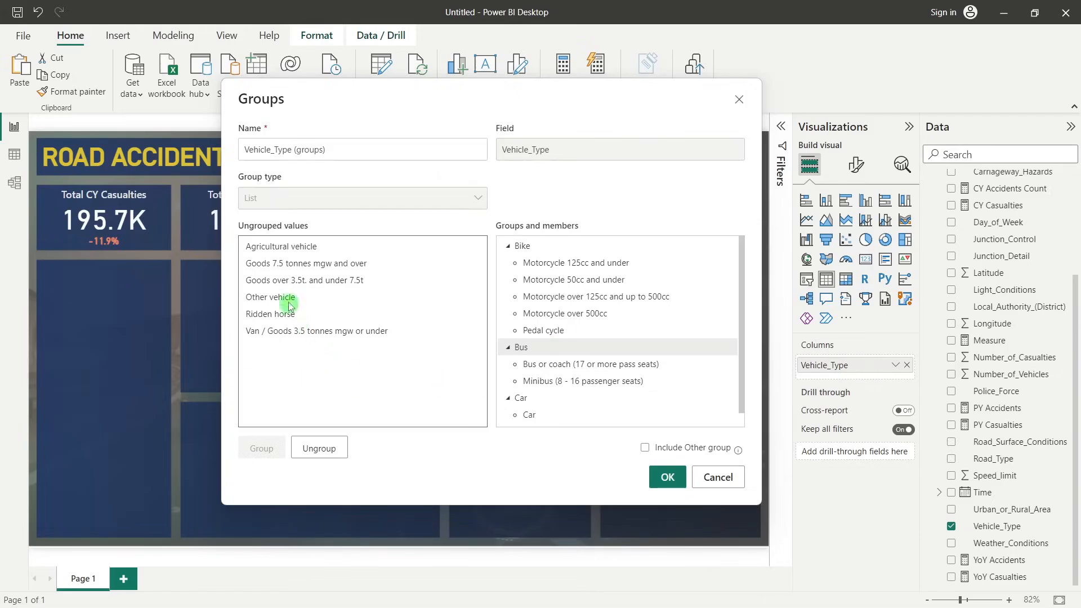
# Group Goods 7.5 tonnes mgw and over, Goods over 3.5t. and under 7.5t, and Van / Goods 3.5 tonnes mgw or under as Van
pyautogui.click(274, 265)
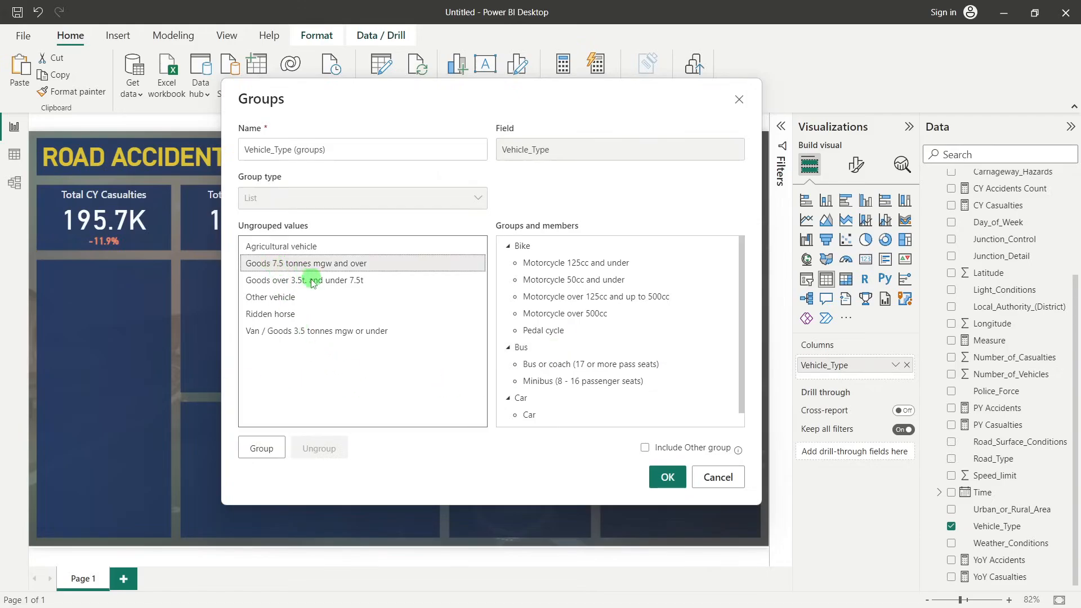
pyautogui.click(311, 280)
pyautogui.click(294, 331)
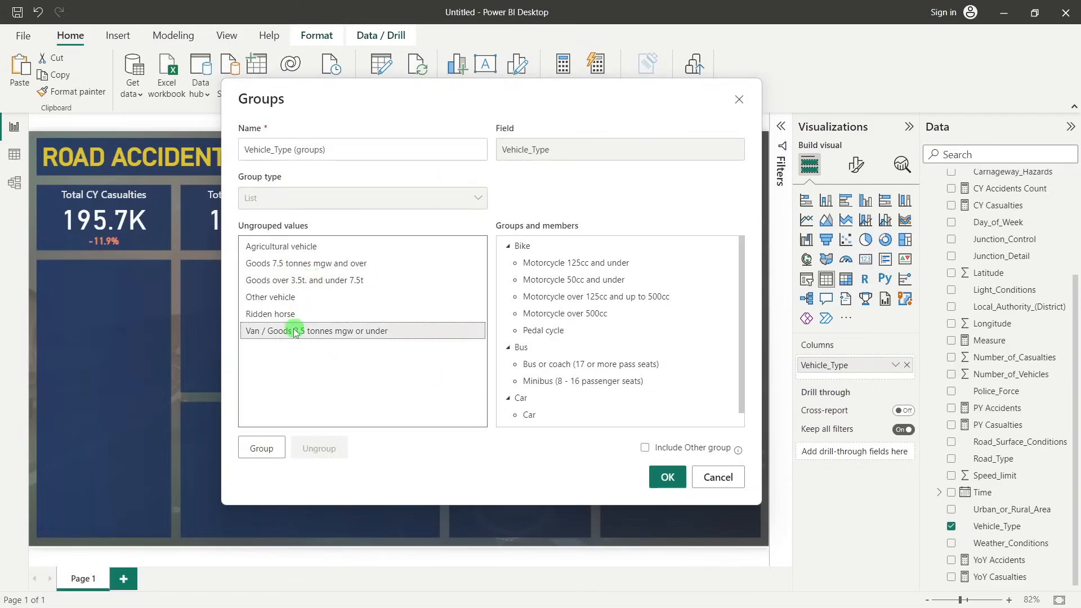
pyautogui.click(286, 267)
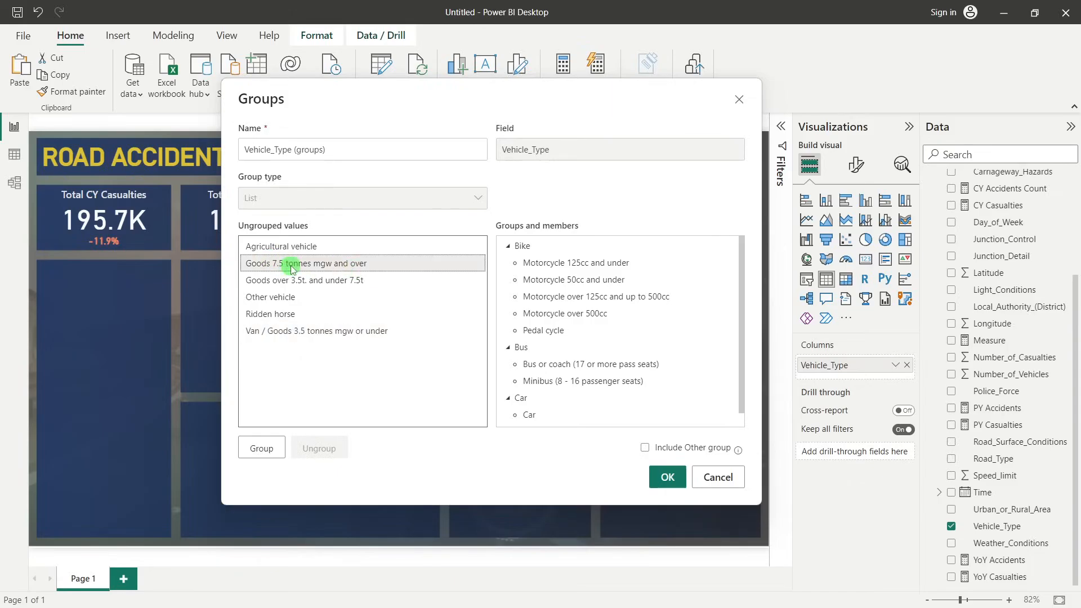
pyautogui.keyDown('ctrl'); pyautogui.click(295, 281); pyautogui.keyUp('ctrl')
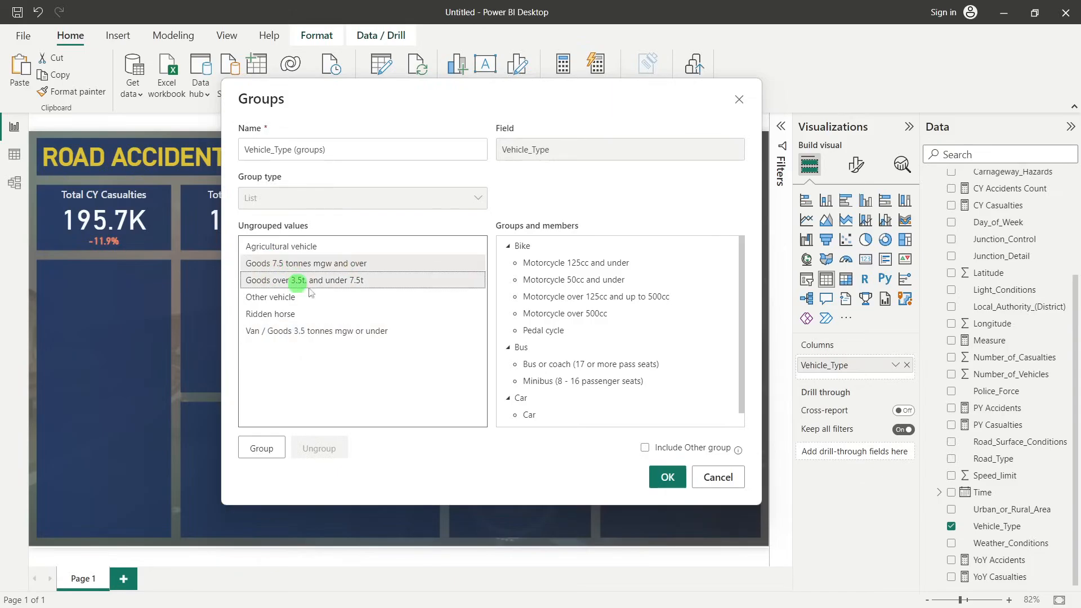
pyautogui.keyDown('ctrl'); pyautogui.click(319, 334); pyautogui.keyUp('ctrl')
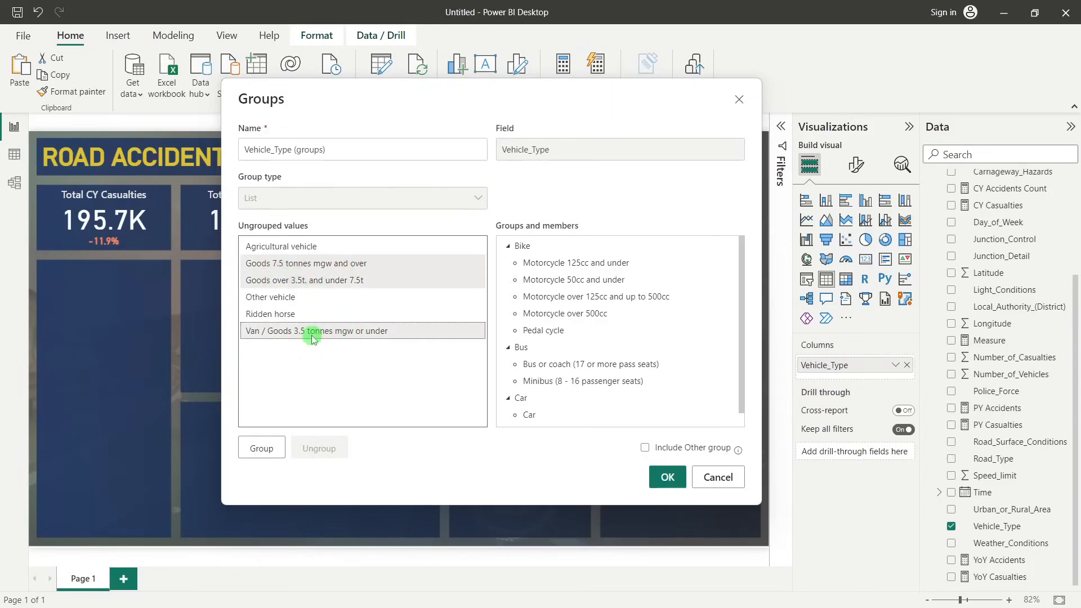
pyautogui.click(265, 447)
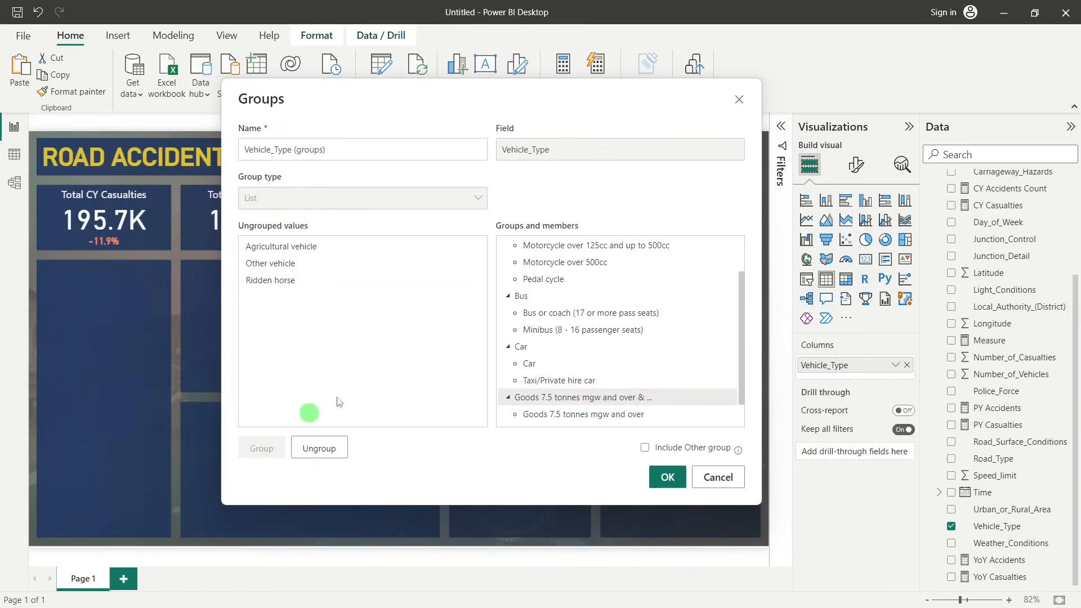
pyautogui.doubleClick(586, 398)
pyautogui.write('V')
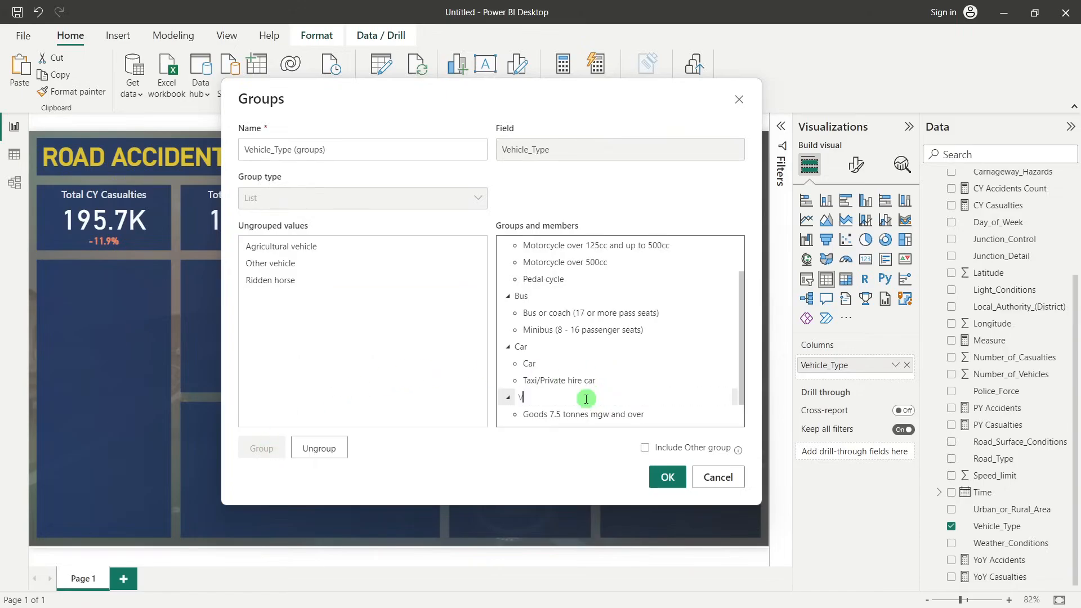
pyautogui.write('an')
pyautogui.click(473, 335)
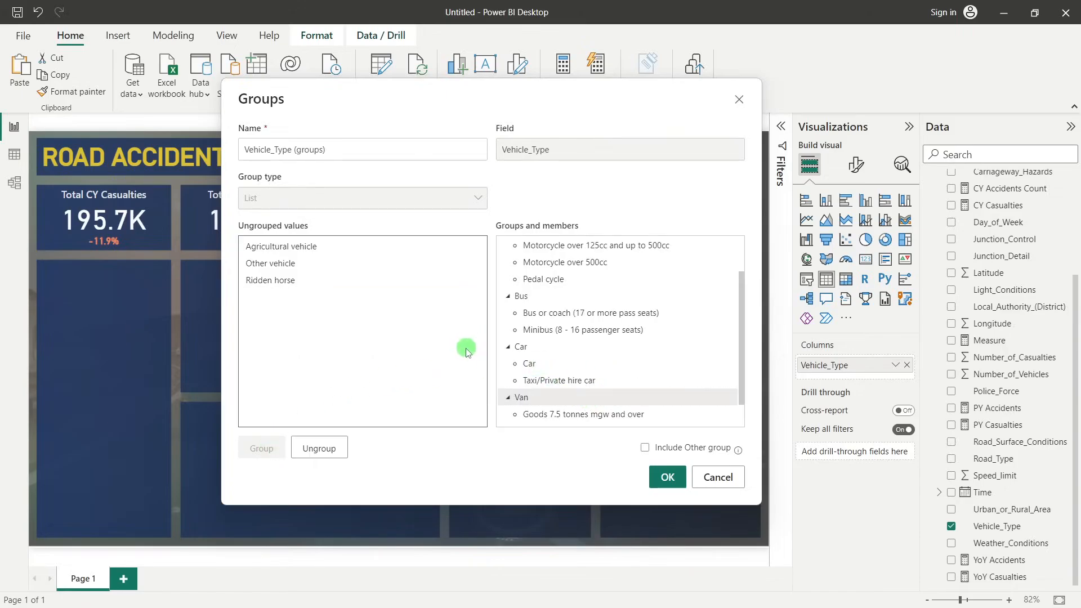
# Group Other vehicle with Ridden horse and name the group Other
pyautogui.click(283, 287)
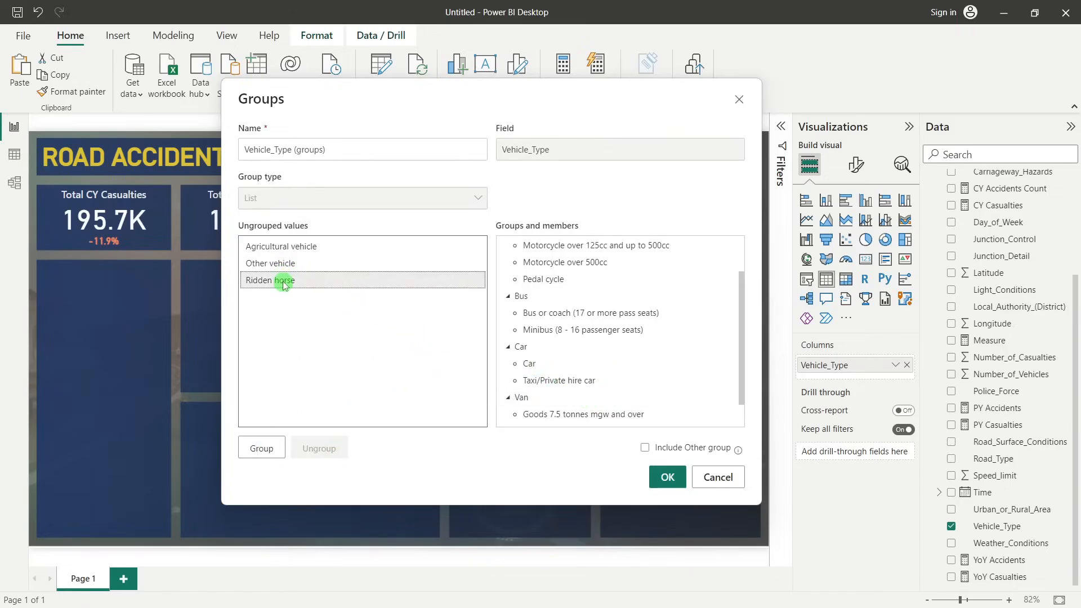
pyautogui.keyDown('ctrl'); pyautogui.click(266, 263); pyautogui.keyUp('ctrl')
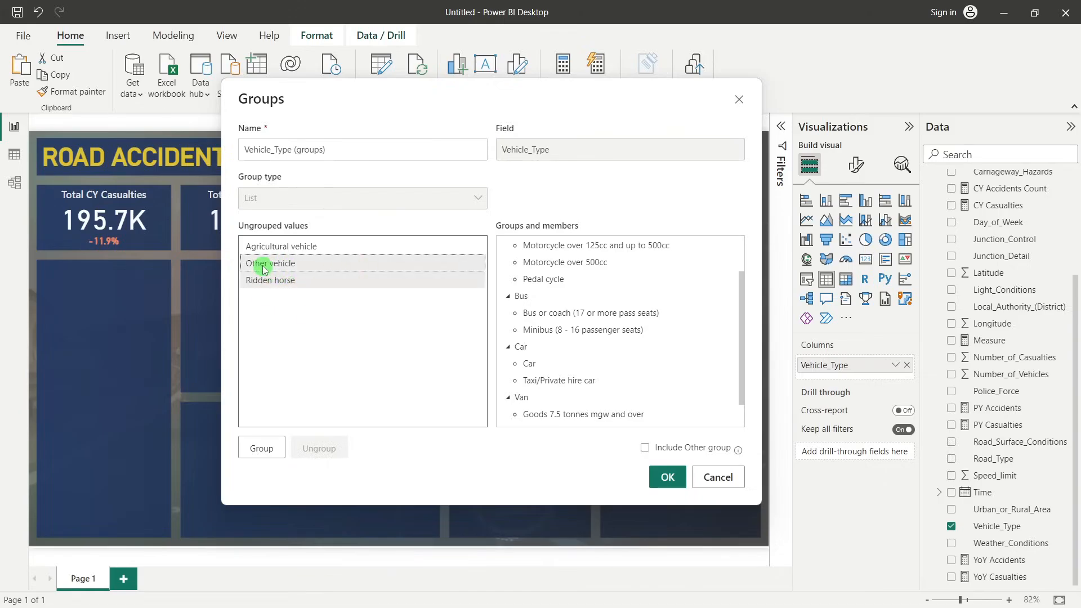
pyautogui.click(261, 448)
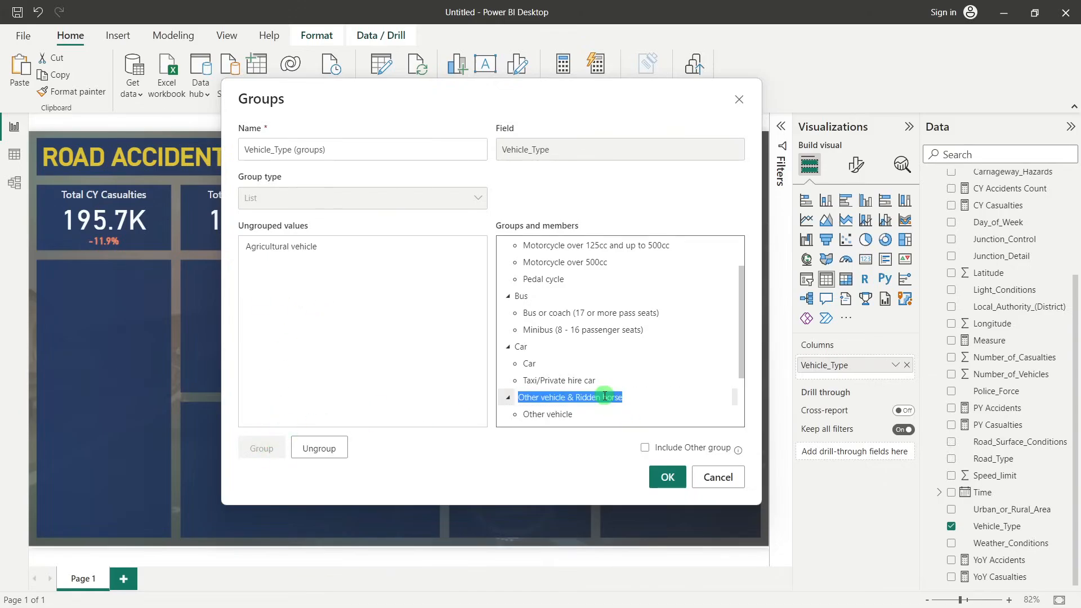
pyautogui.write('Other')
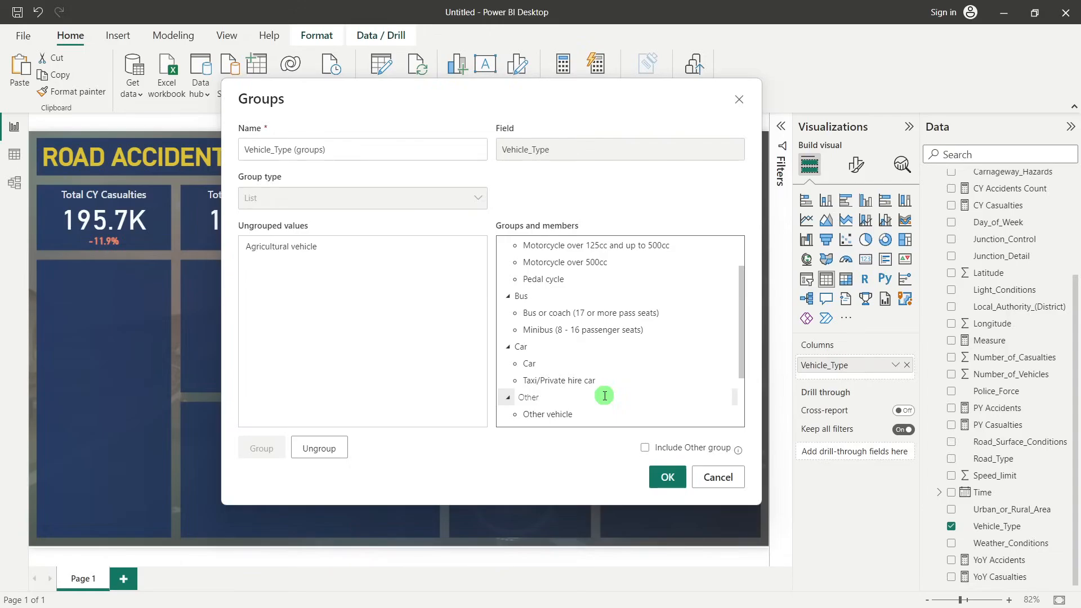
# Group Agricultural vehicle on its own, name the group Agricultural, and save the Vehicle_Type groups
pyautogui.scroll(-1, 603, 394)
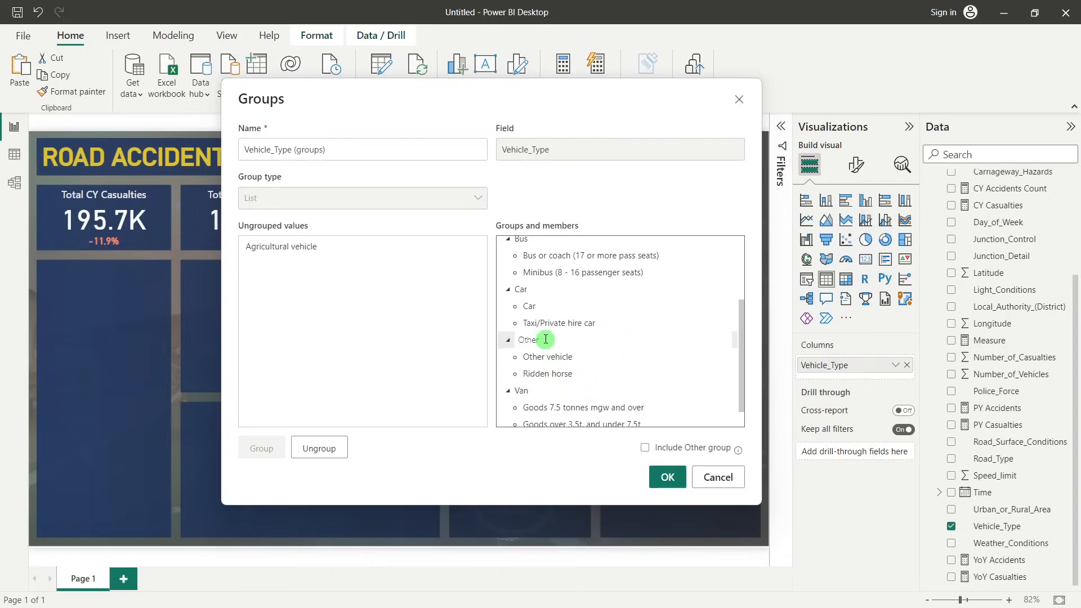
pyautogui.click(309, 252)
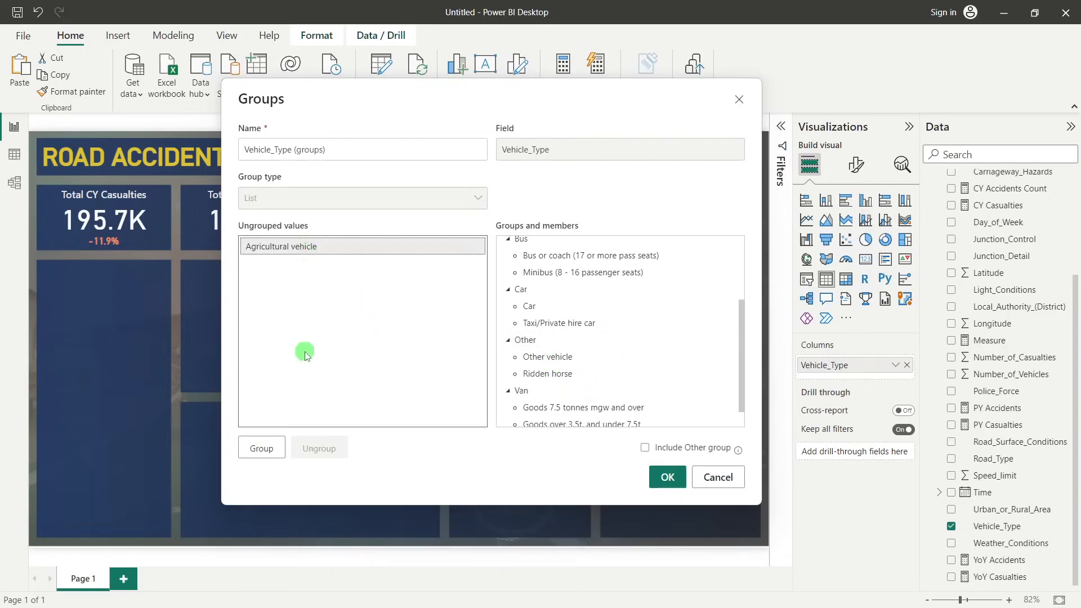
pyautogui.click(264, 448)
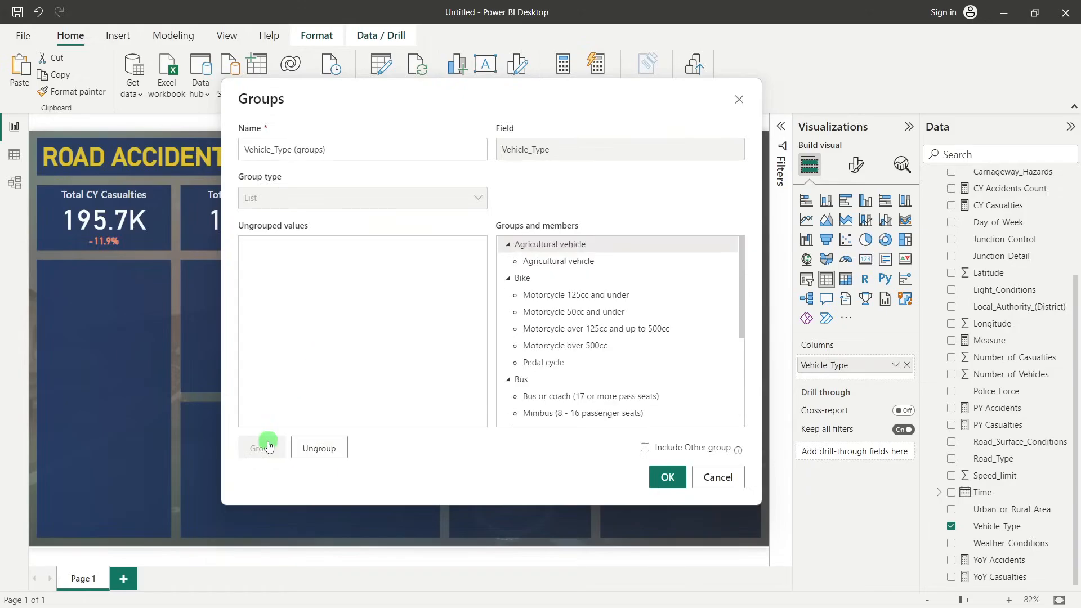
pyautogui.doubleClick(564, 244)
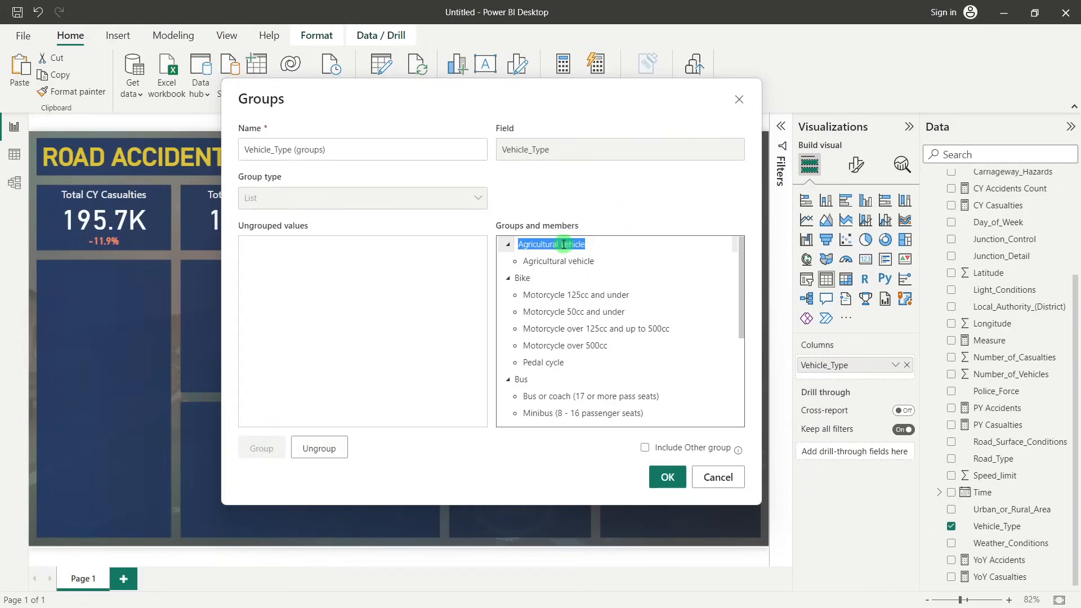
pyautogui.click(645, 278)
pyautogui.doubleClick(596, 244)
pyautogui.click(595, 244)
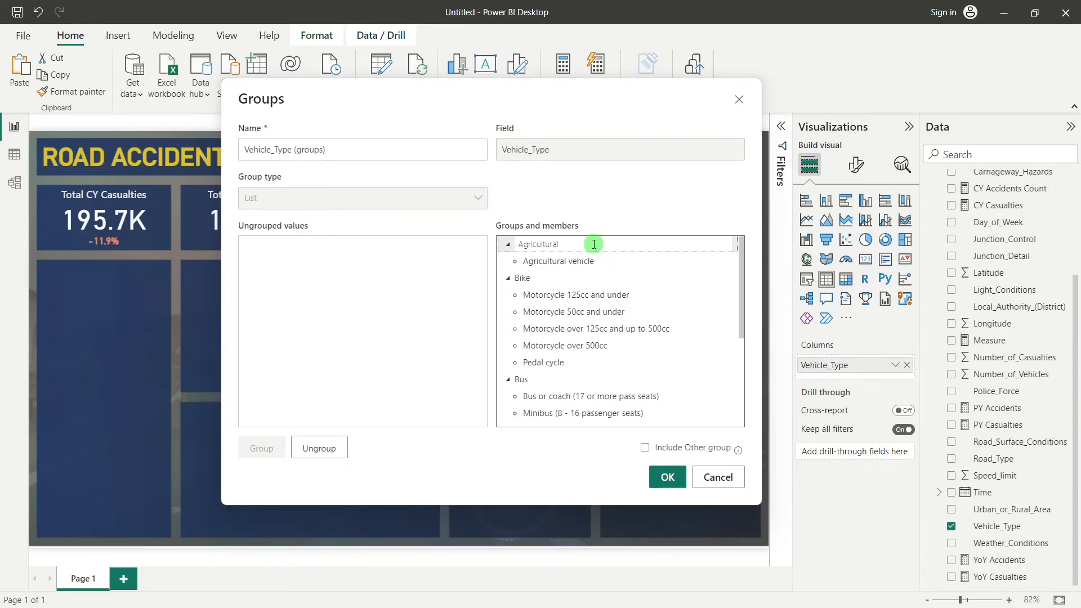
pyautogui.click(445, 341)
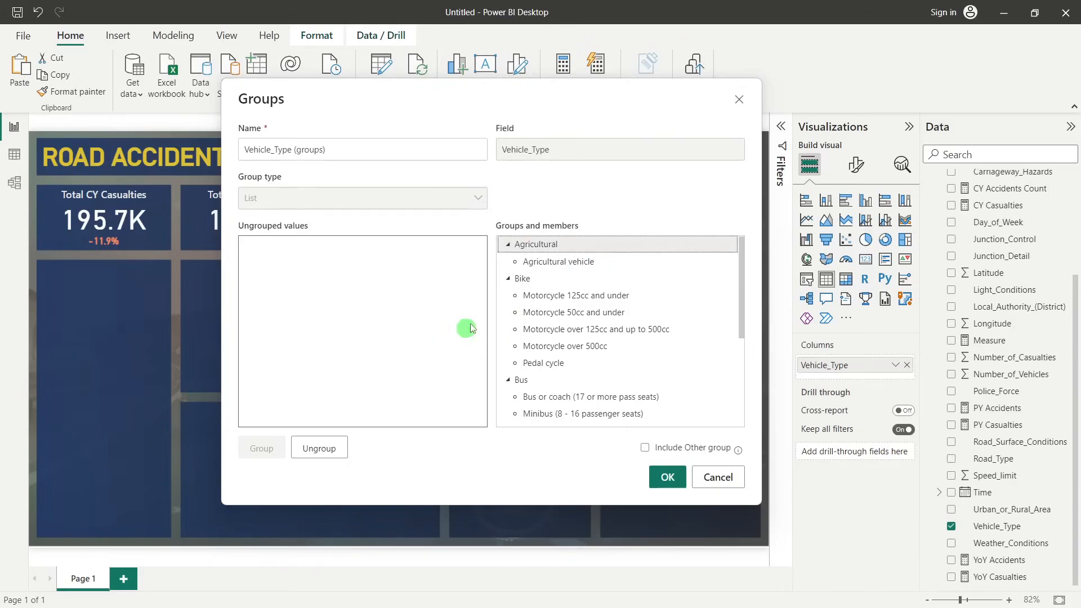
pyautogui.scroll(-2, 665, 394)
pyautogui.click(666, 475)
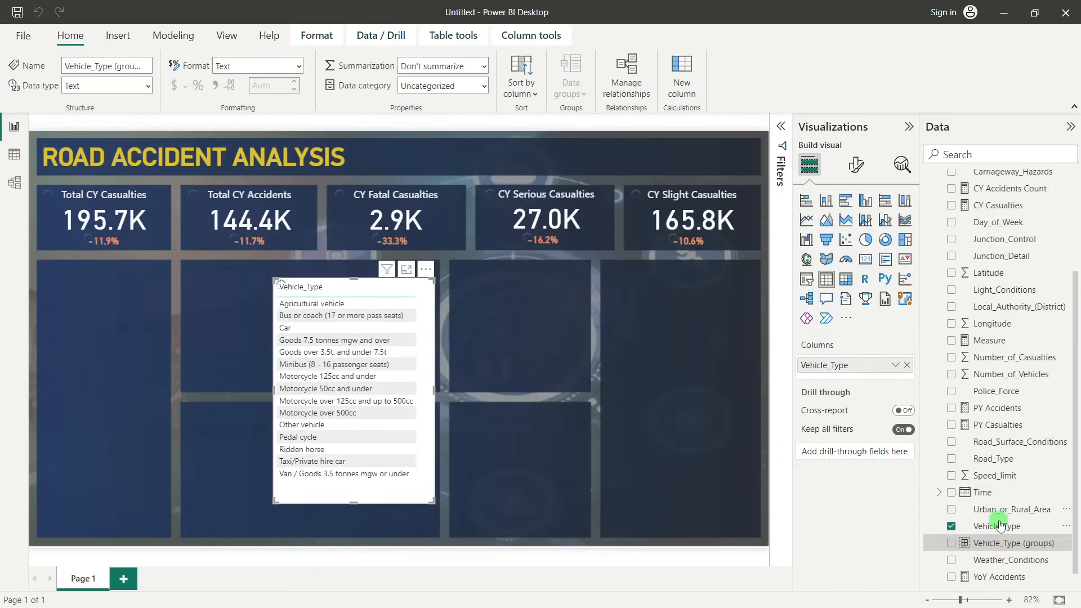
# Add Vehicle_Type (groups) to the table and place it ahead of Vehicle_Type to check the grouping
pyautogui.scroll(1, 1030, 538)
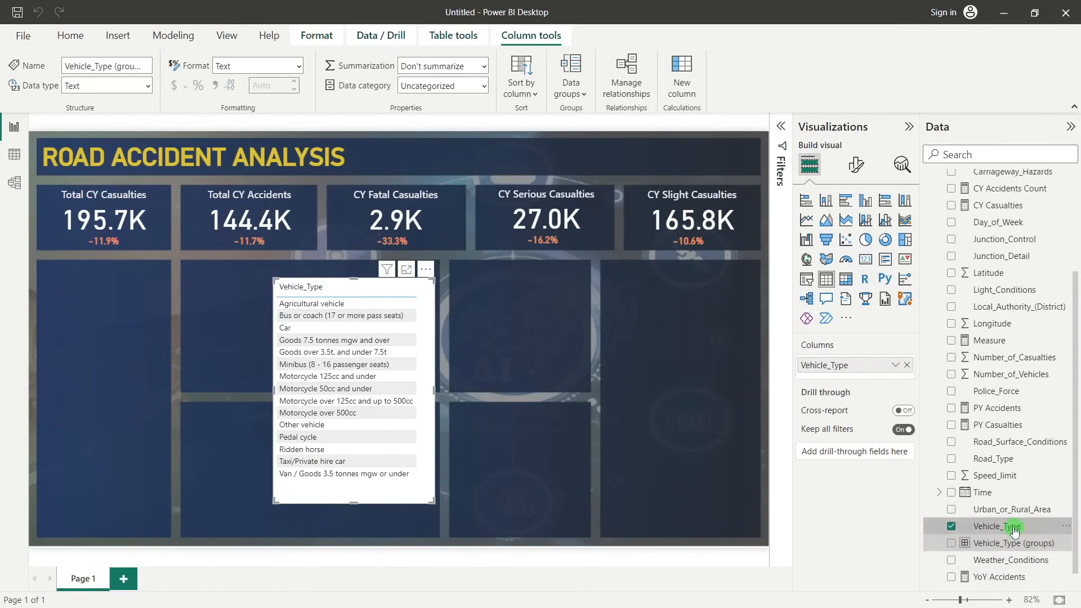
pyautogui.moveTo(1007, 545); pyautogui.dragTo(566, 390)
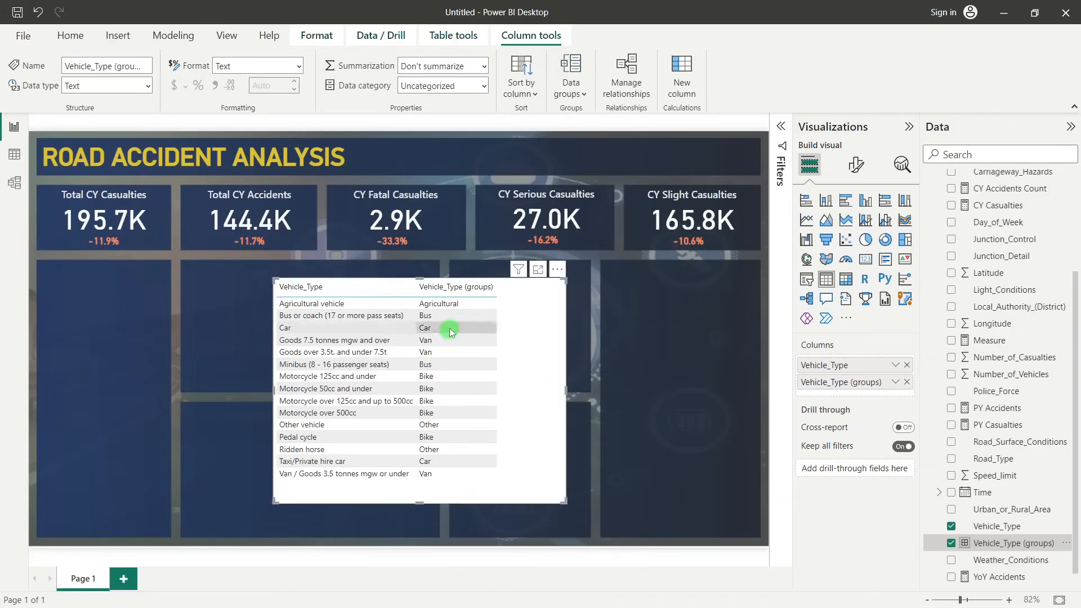
pyautogui.moveTo(846, 370); pyautogui.dragTo(847, 391)
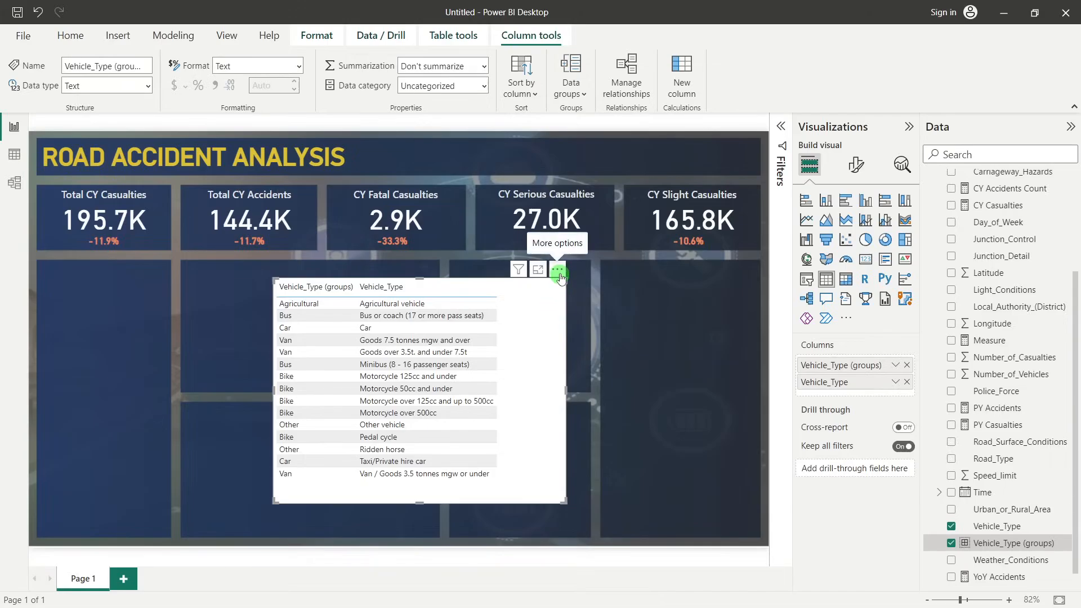
# Remove the vehicle type table and insert a multi-row card over the upper middle dashboard panel
pyautogui.click(559, 273)
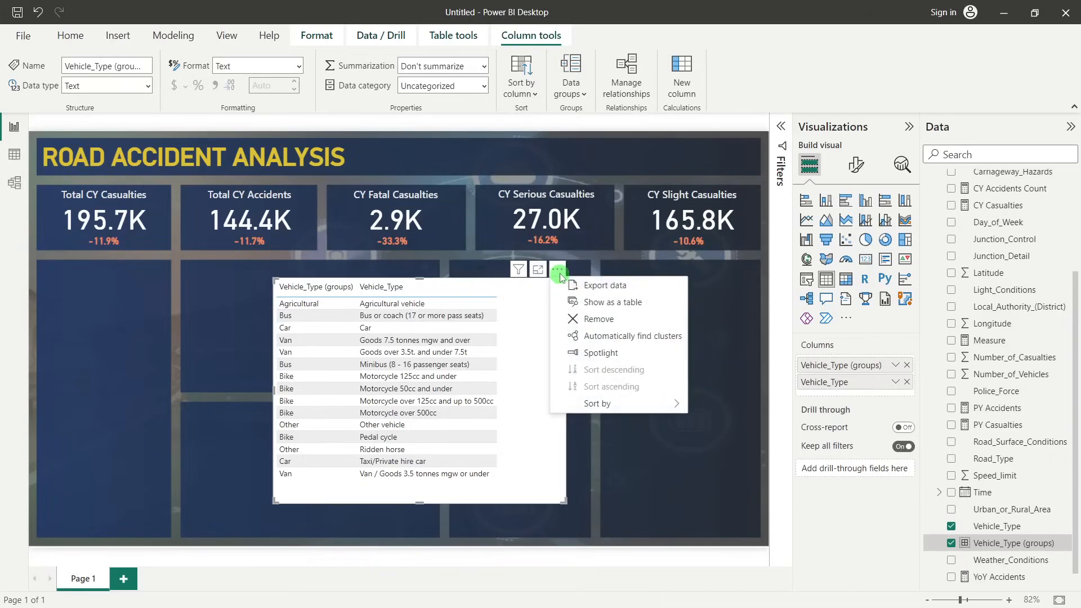
pyautogui.click(600, 316)
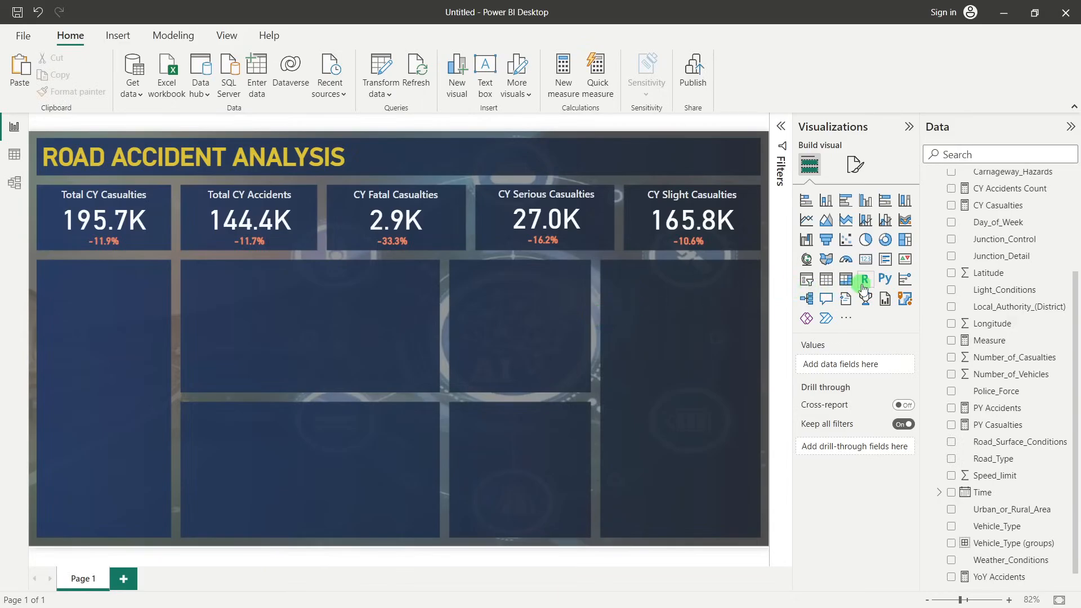
pyautogui.click(885, 262)
pyautogui.moveTo(109, 263); pyautogui.dragTo(248, 311)
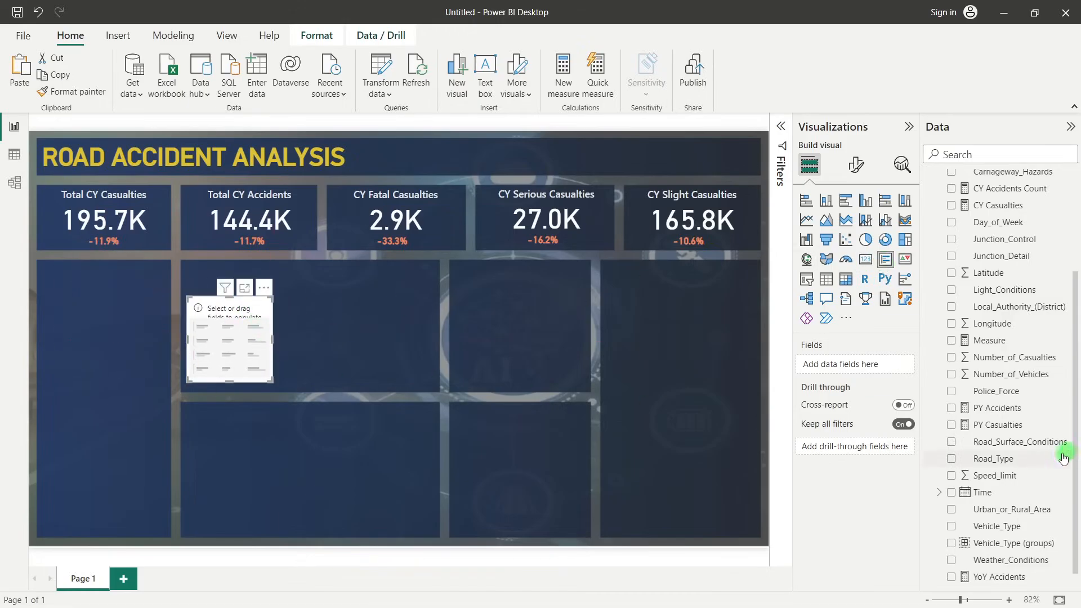
# Fill the multi-row card with Vehicle_Type (groups) and the CY Casualties measure
pyautogui.scroll(-1, 1042, 466)
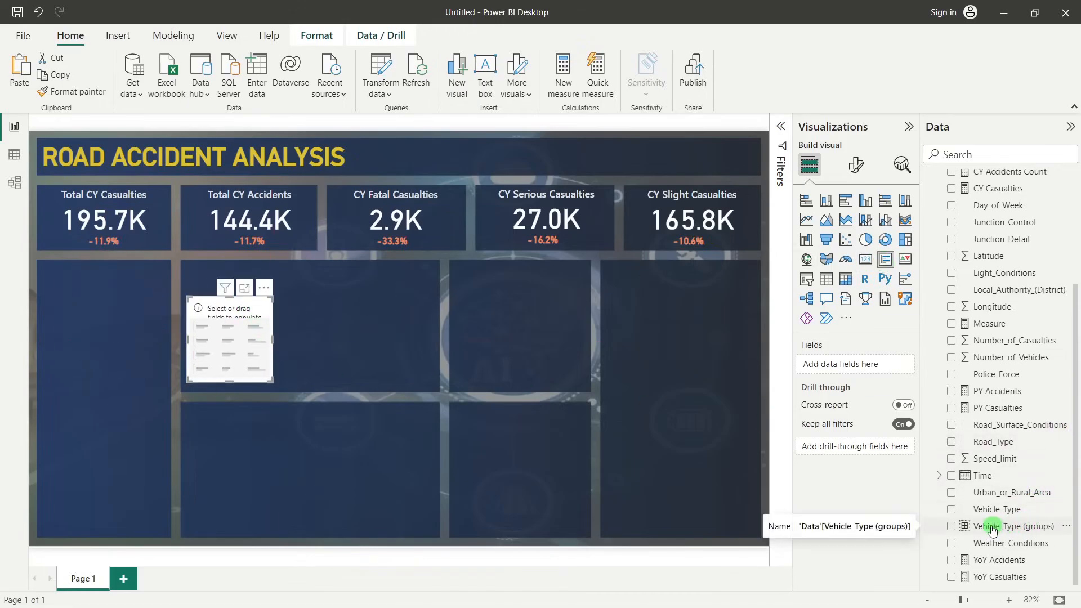
pyautogui.moveTo(996, 531); pyautogui.dragTo(852, 369)
pyautogui.moveTo(230, 382); pyautogui.dragTo(258, 445)
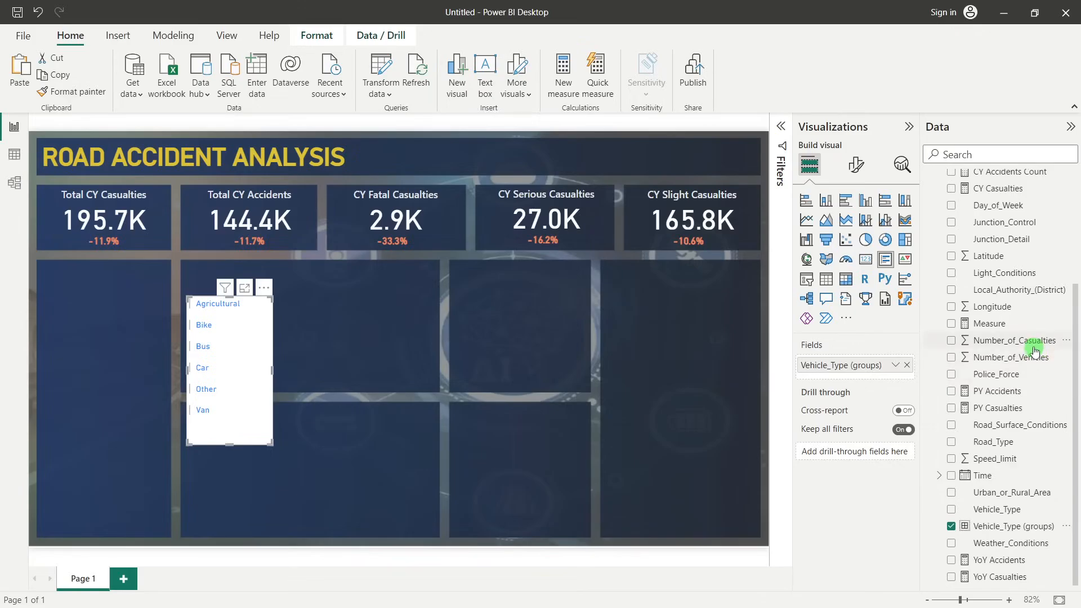
pyautogui.scroll(5, 1036, 351)
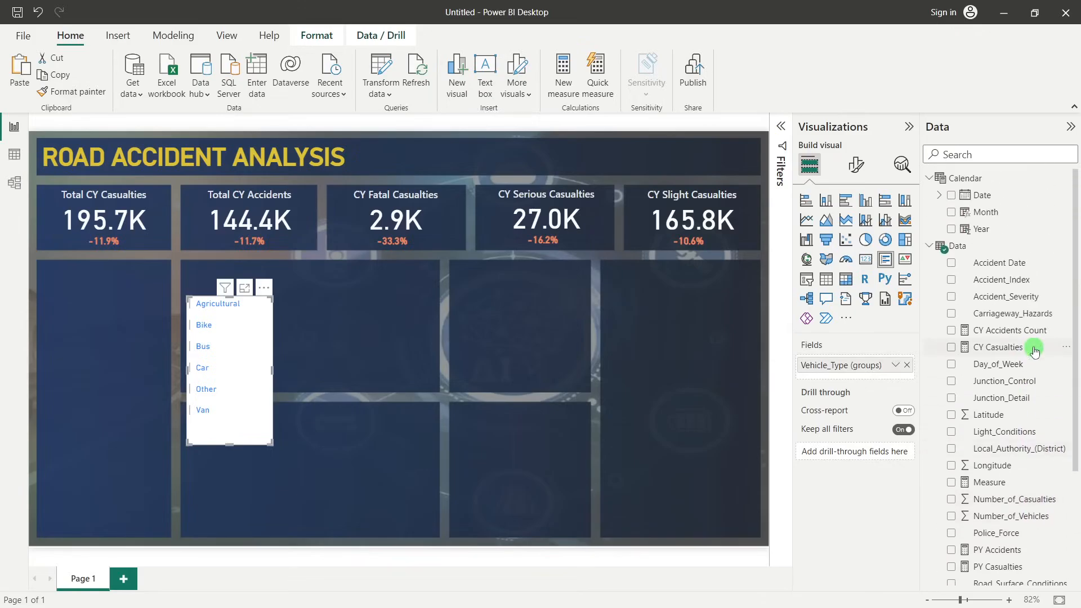
pyautogui.scroll(-2, 1035, 350)
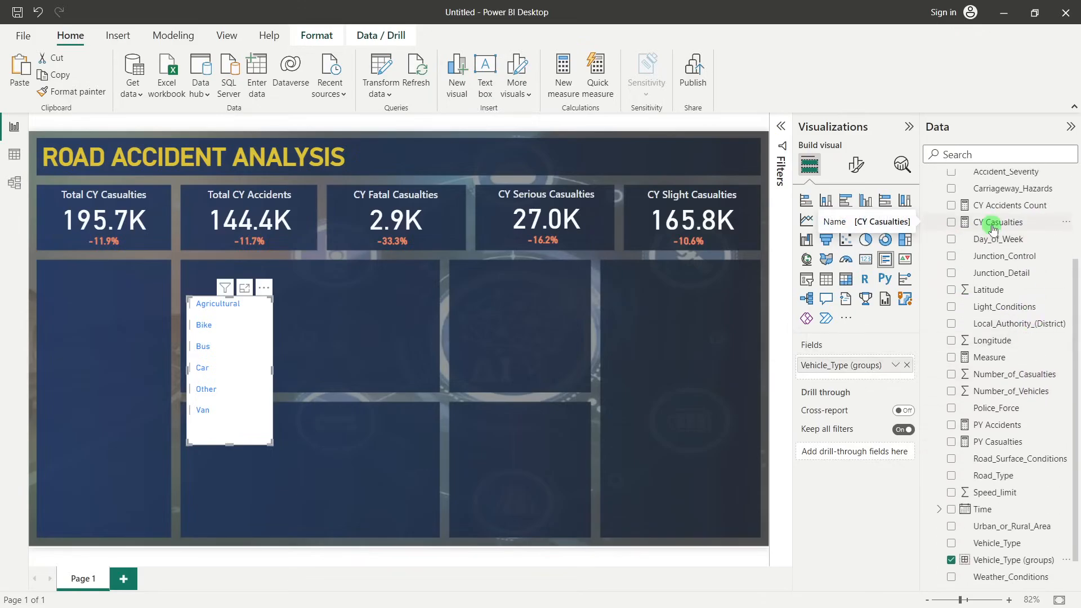
pyautogui.moveTo(1006, 228); pyautogui.dragTo(856, 381)
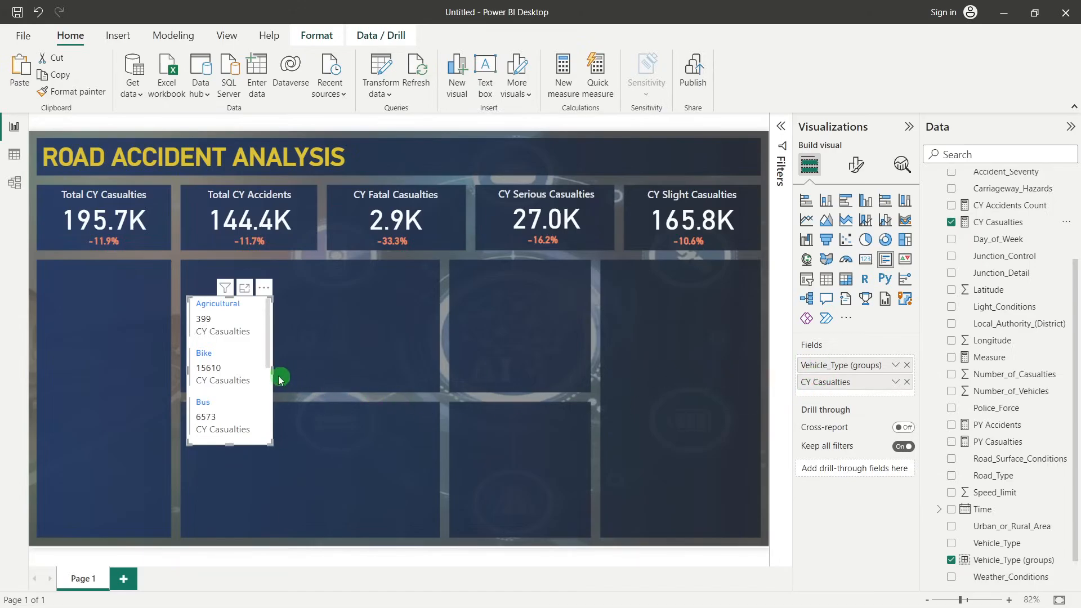
# Stretch the multi-row card vertically and look through the casualties of all vehicle groups
pyautogui.moveTo(273, 374)
pyautogui.mouseDown()
pyautogui.moveTo(310, 370)
pyautogui.moveTo(272, 369)
pyautogui.mouseUp()
pyautogui.moveTo(229, 442); pyautogui.dragTo(241, 527)
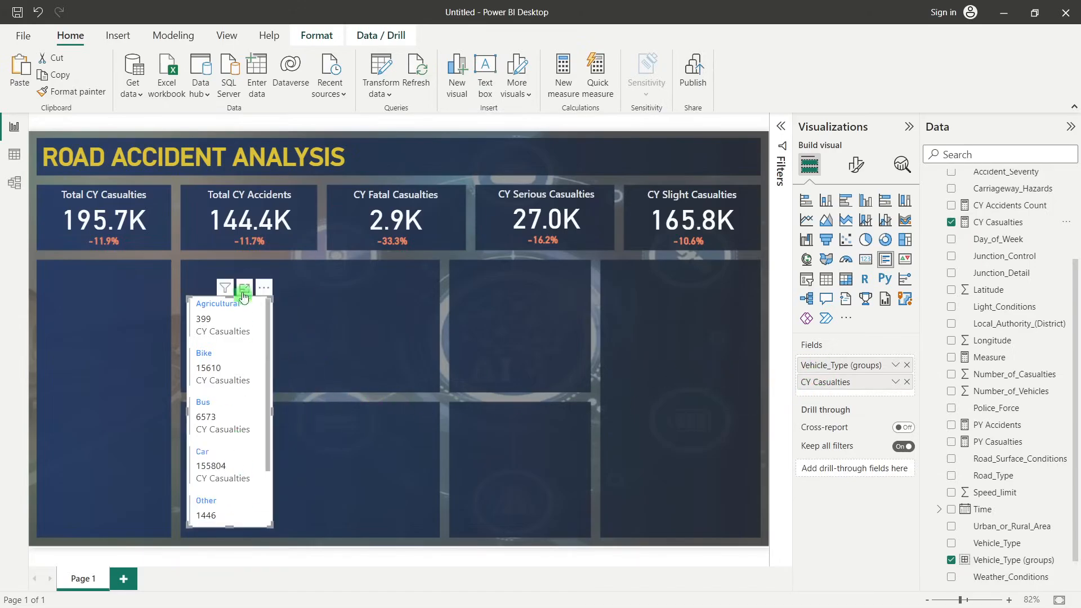
pyautogui.moveTo(230, 299); pyautogui.dragTo(231, 244)
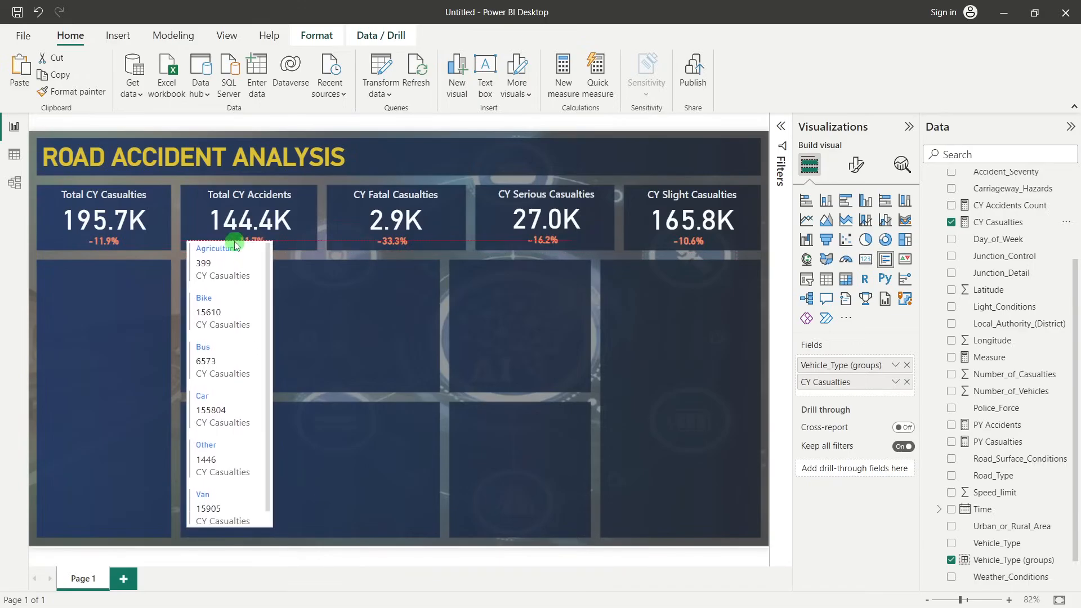
pyautogui.scroll(-1, 257, 412)
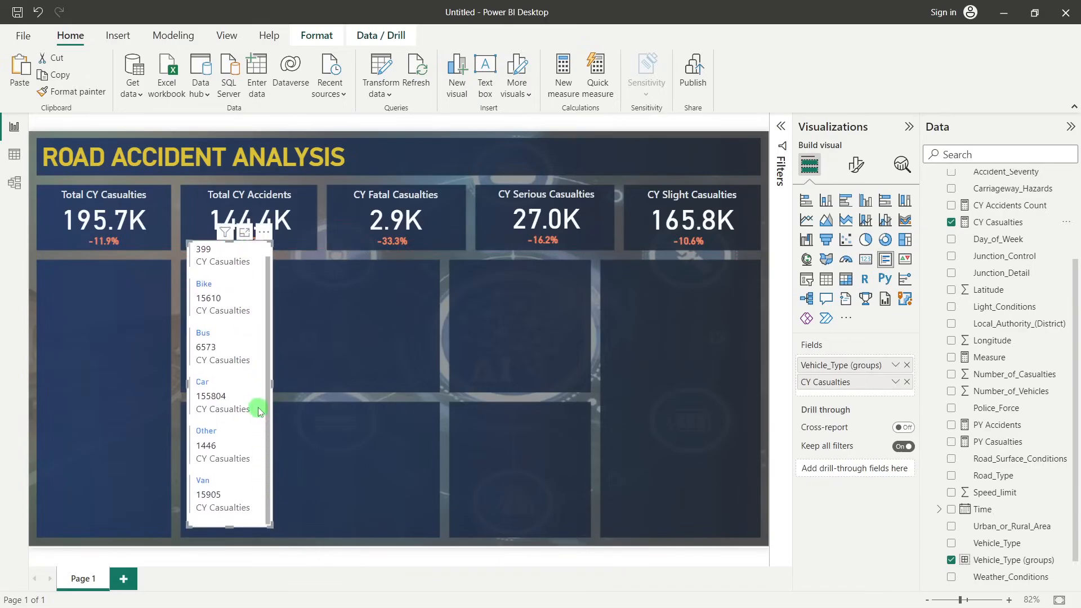
pyautogui.scroll(1, 214, 323)
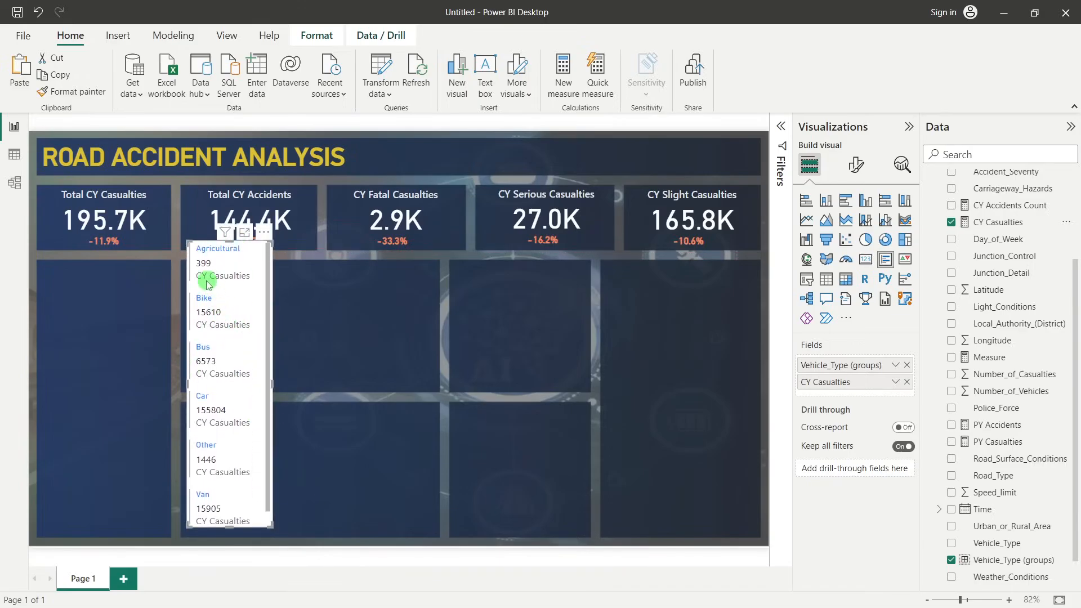
pyautogui.scroll(-1, 231, 422)
pyautogui.scroll(1, 231, 424)
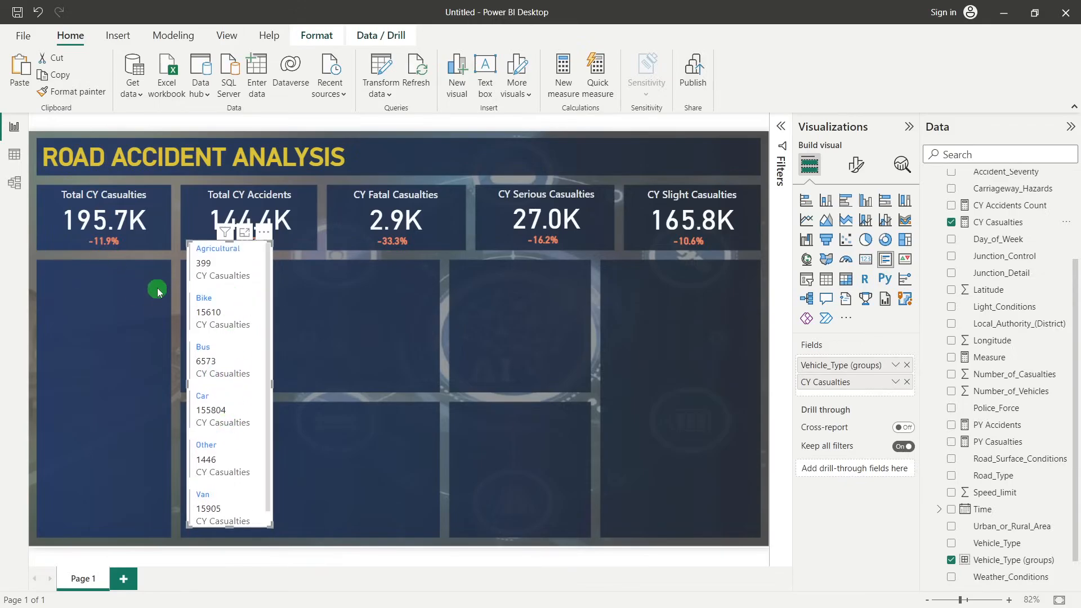
pyautogui.scroll(-1, 234, 310)
pyautogui.scroll(1, 237, 307)
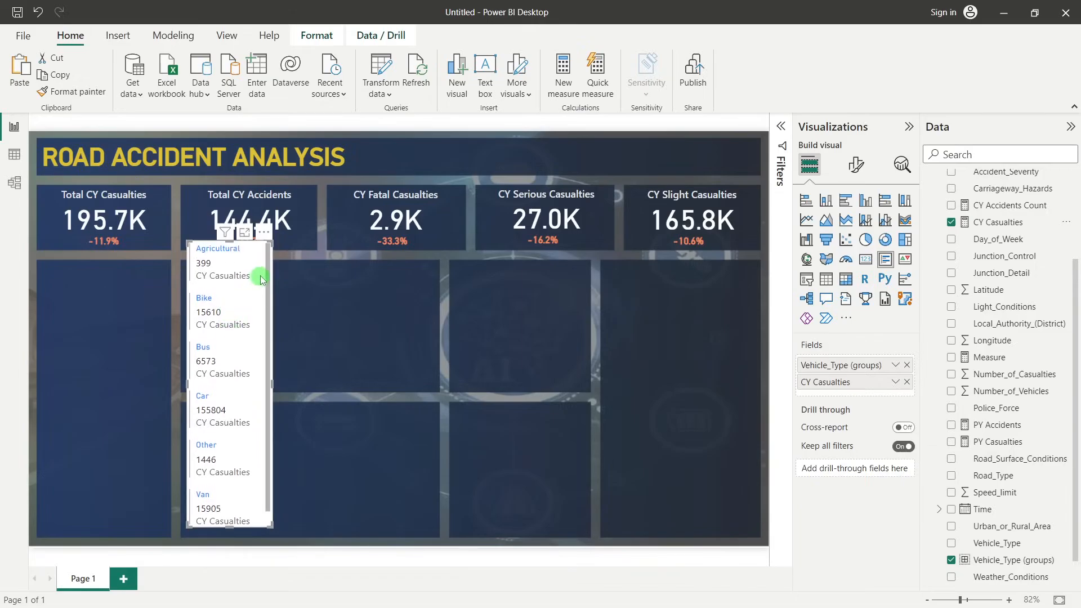
# Turn off the category labels of the multi-row card and shorten the card to fit its values
pyautogui.click(858, 170)
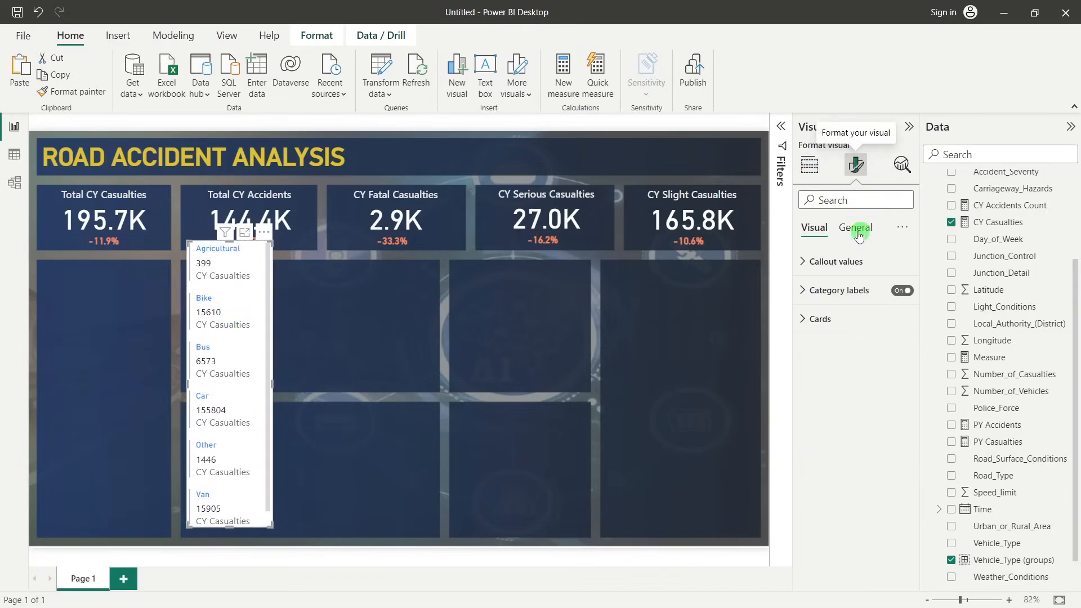
pyautogui.click(902, 290)
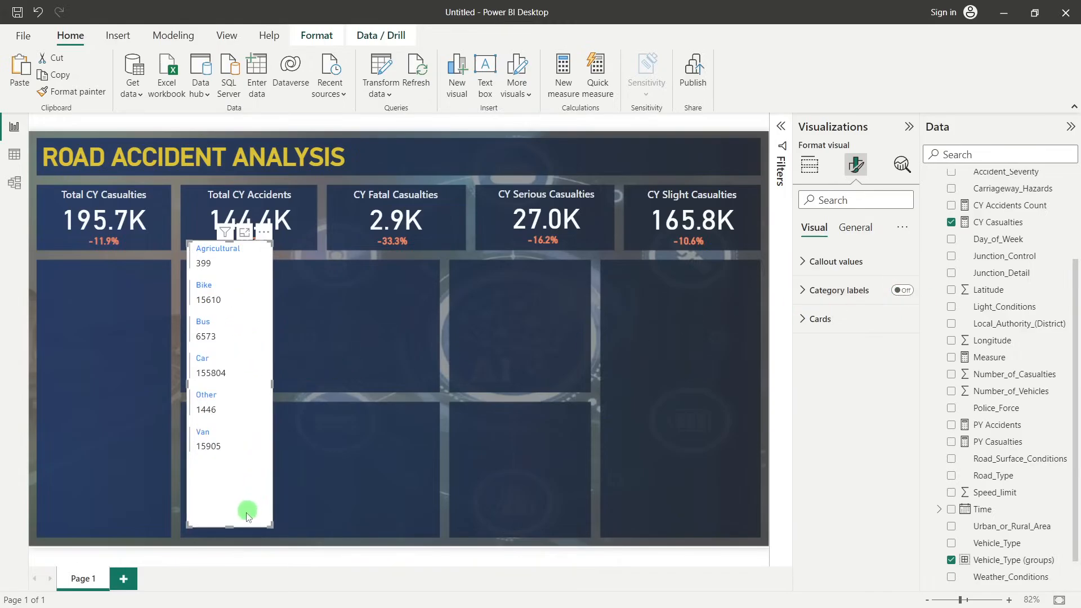
pyautogui.moveTo(230, 526); pyautogui.dragTo(231, 463)
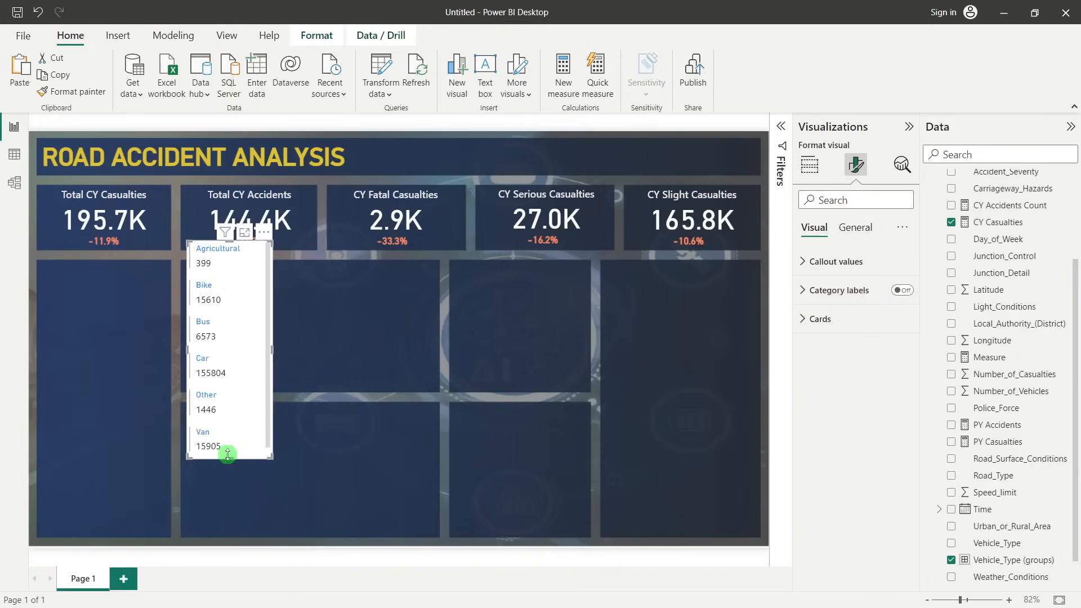
# Move the card onto the tall panel below Total CY Casualties, extend it downward, and clear the Bike selection
pyautogui.moveTo(261, 290); pyautogui.dragTo(160, 315)
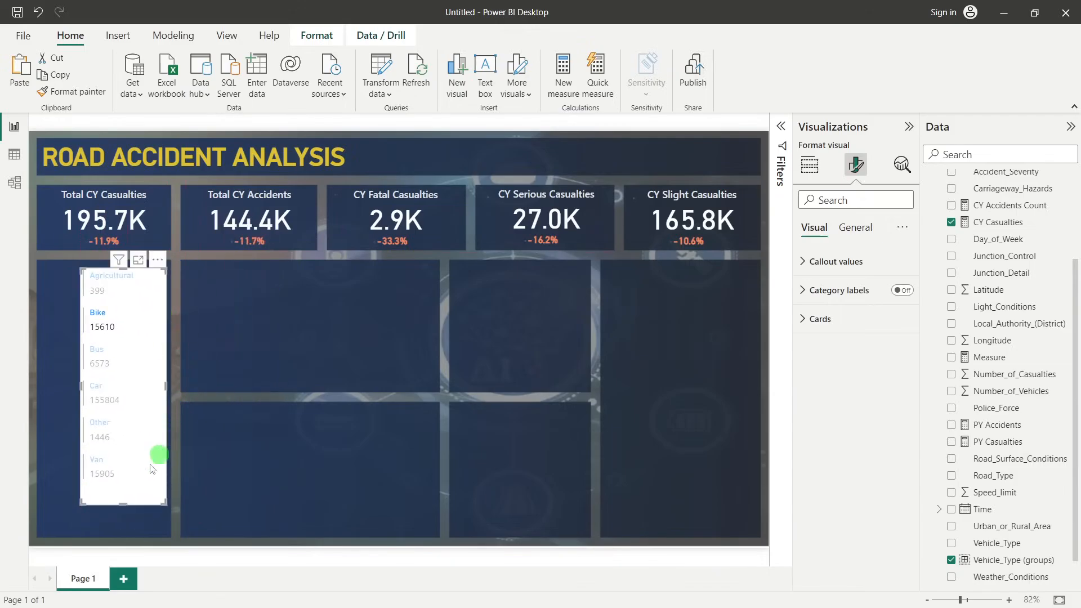
pyautogui.moveTo(122, 505); pyautogui.dragTo(129, 541)
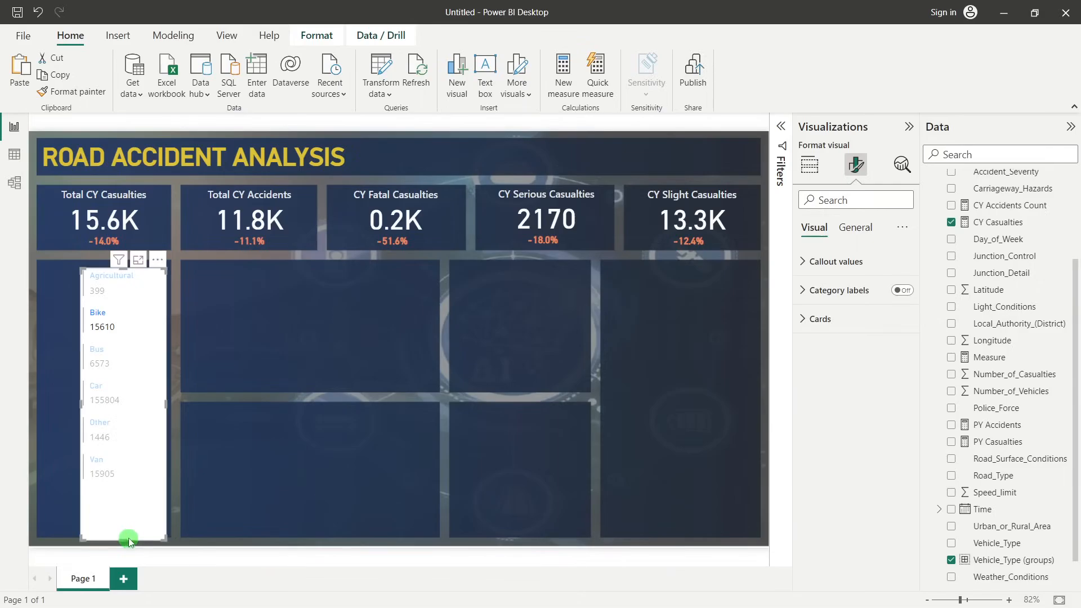
pyautogui.click(239, 358)
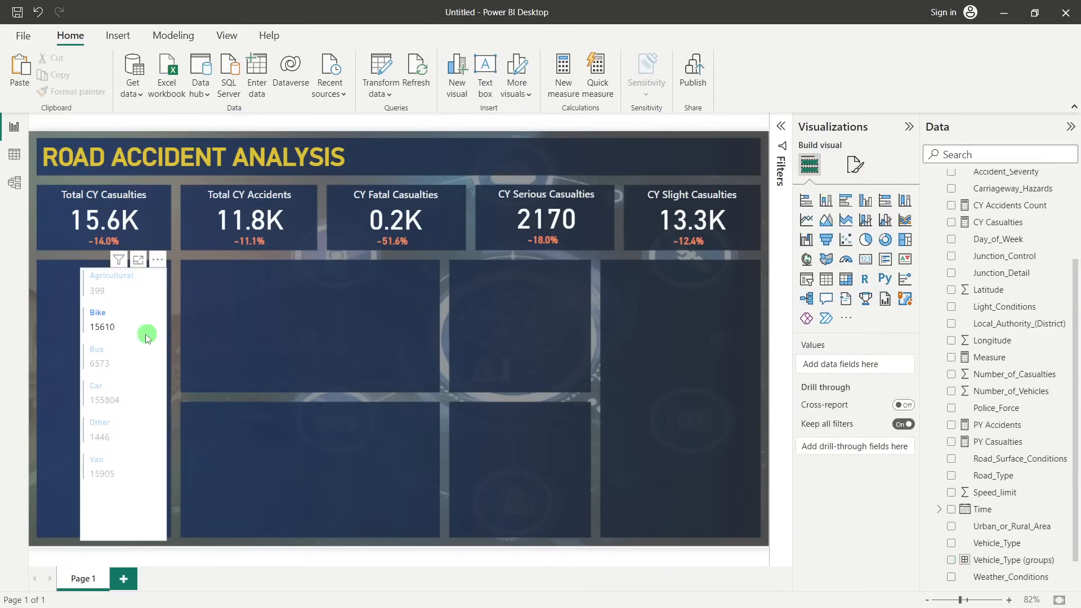
pyautogui.click(95, 329)
pyautogui.click(225, 325)
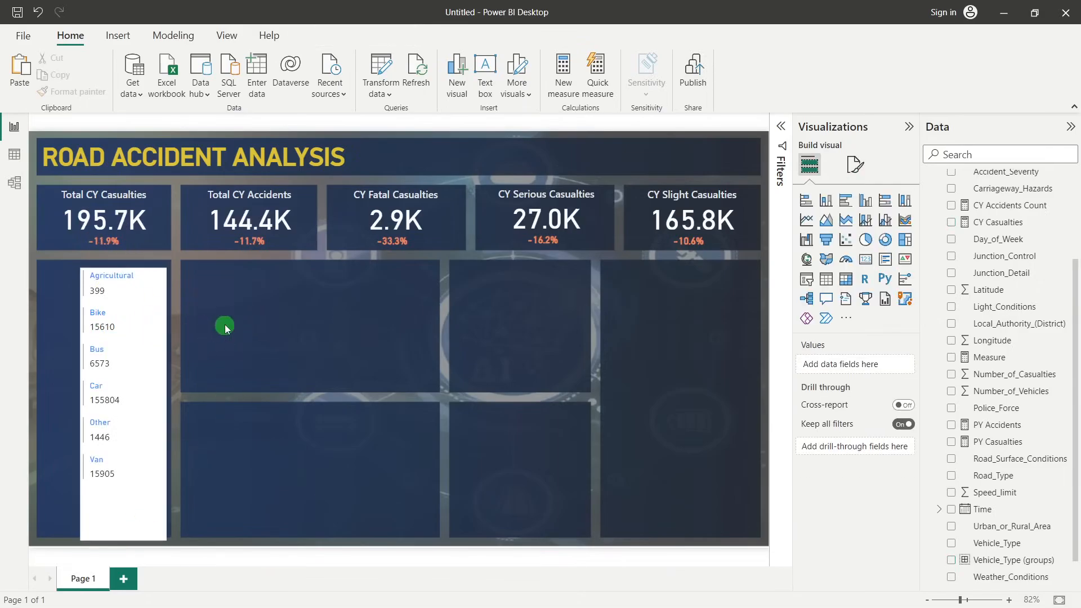
# Set the callout values of the multi-row card to the DIN font at size 20
pyautogui.click(159, 303)
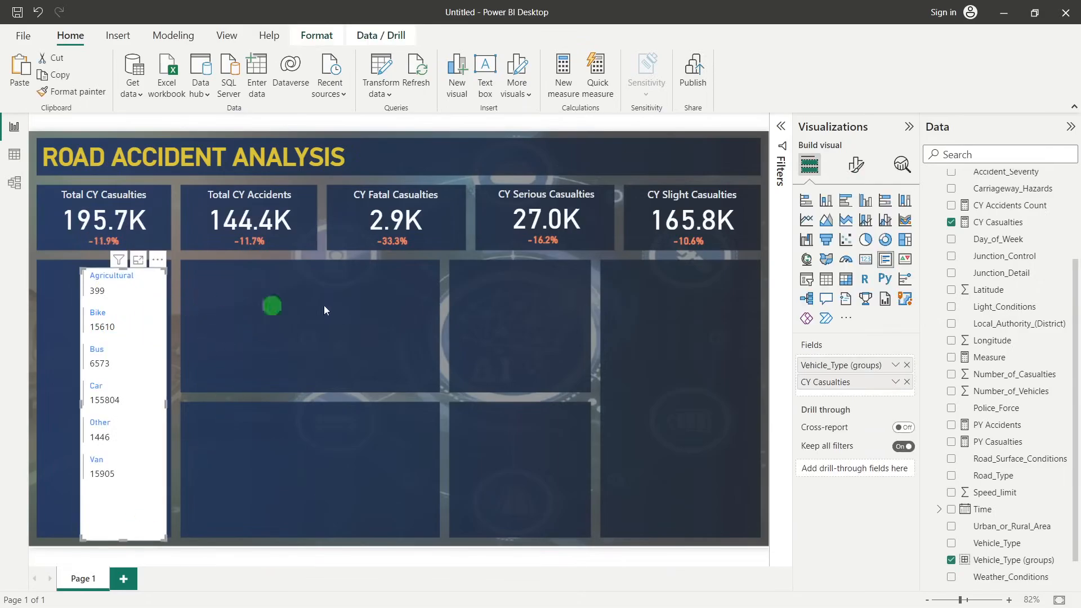
pyautogui.click(857, 167)
pyautogui.click(848, 262)
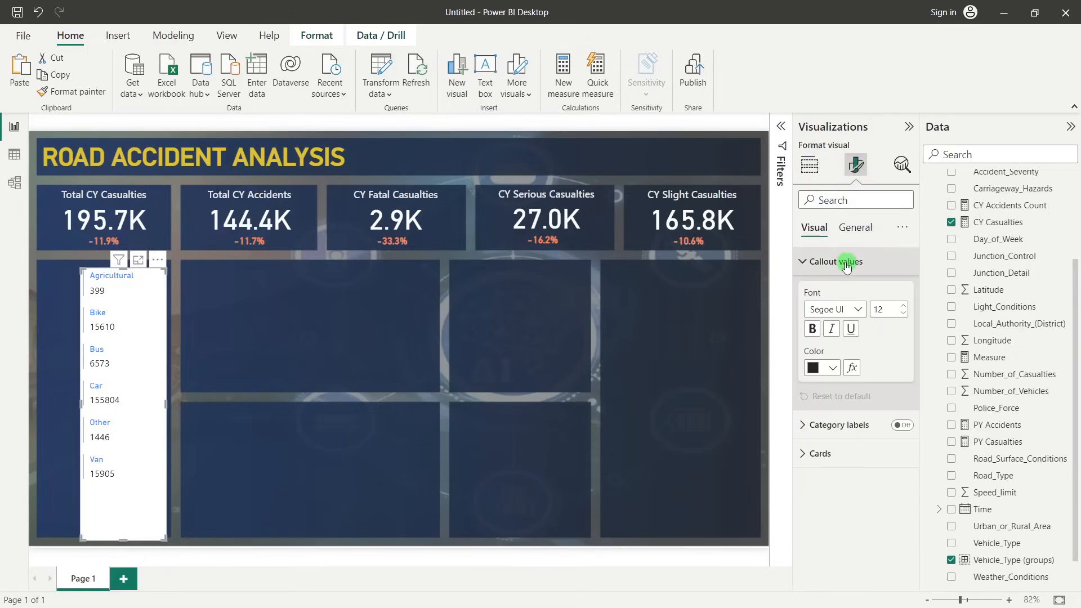
pyautogui.click(860, 311)
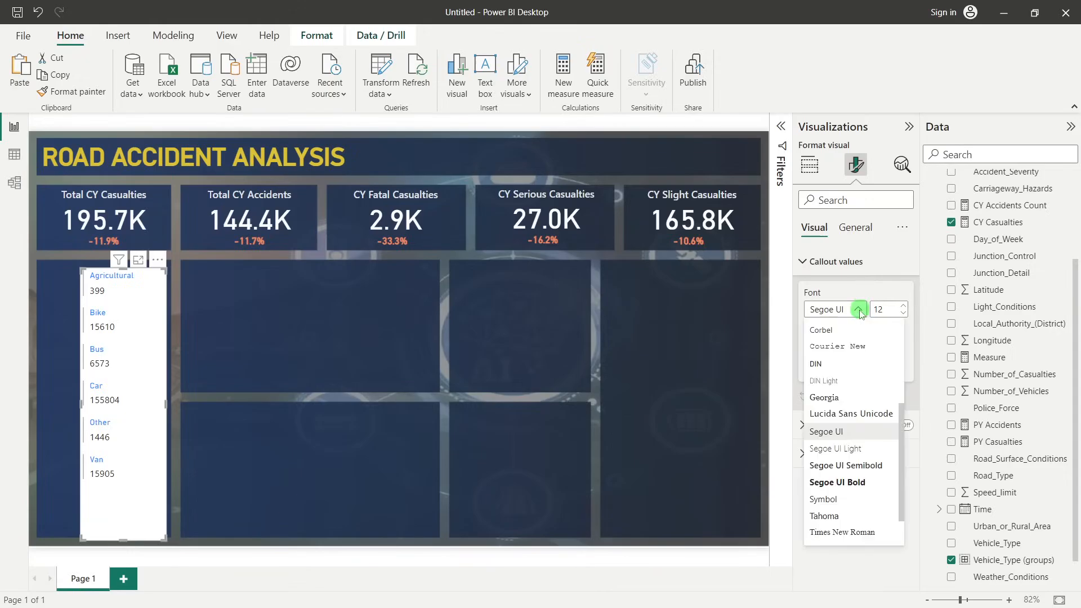
pyautogui.click(816, 364)
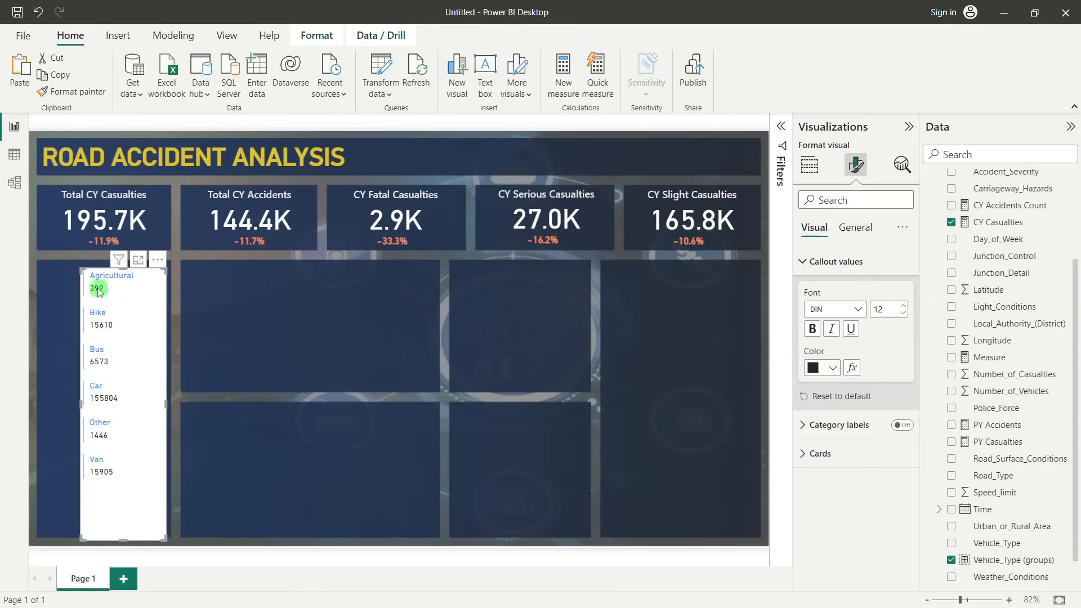
pyautogui.moveTo(890, 309); pyautogui.dragTo(869, 313)
pyautogui.write('20')
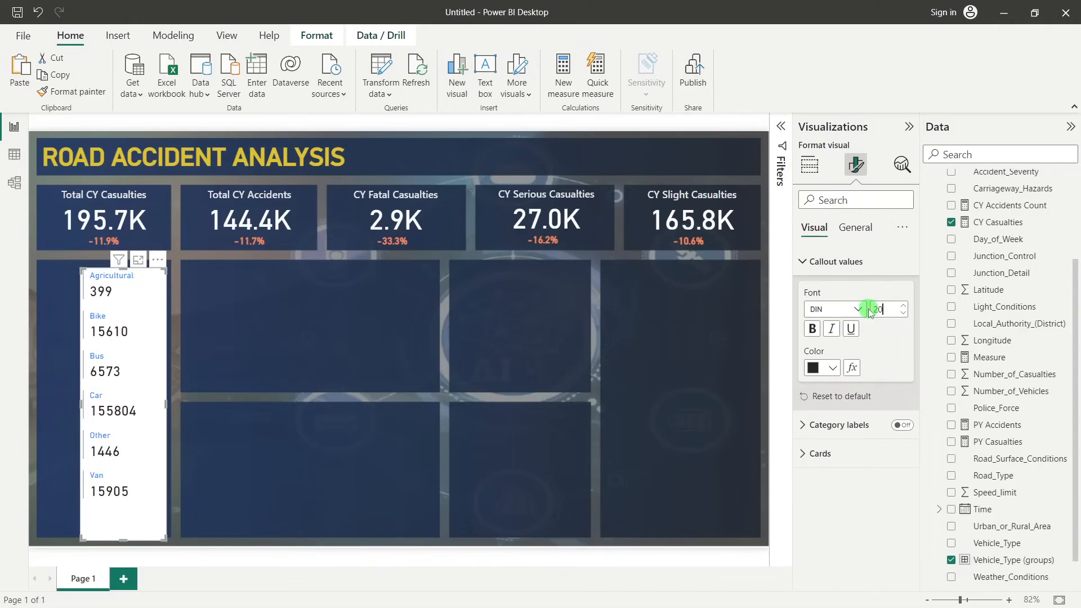
# Make the callout values bold and set the card title font of the multi-row card to Segoe UI Semibold
pyautogui.click(813, 331)
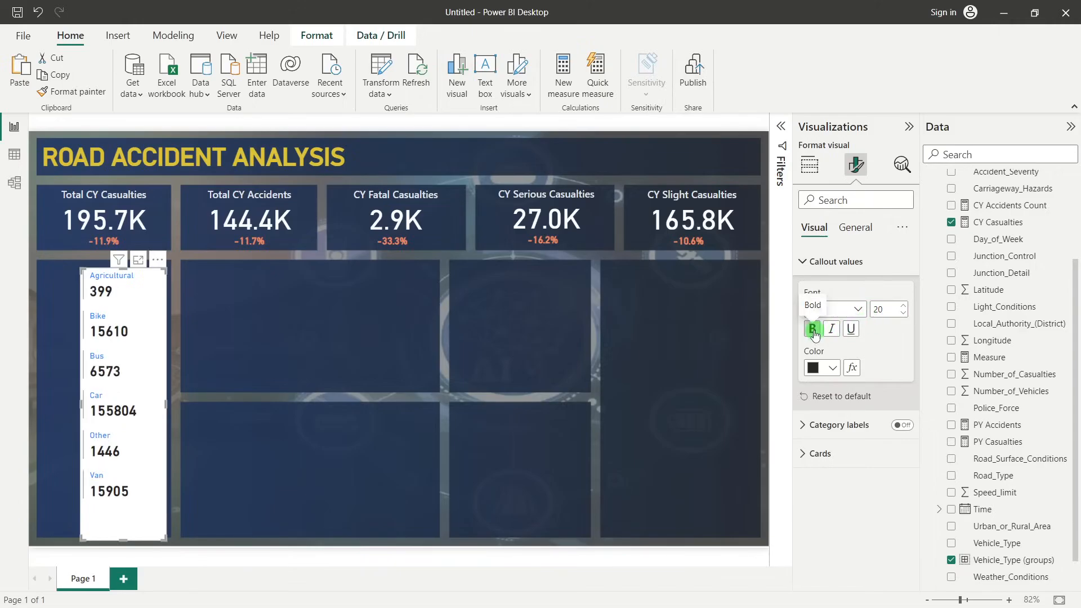
pyautogui.click(838, 465)
pyautogui.scroll(-3, 839, 456)
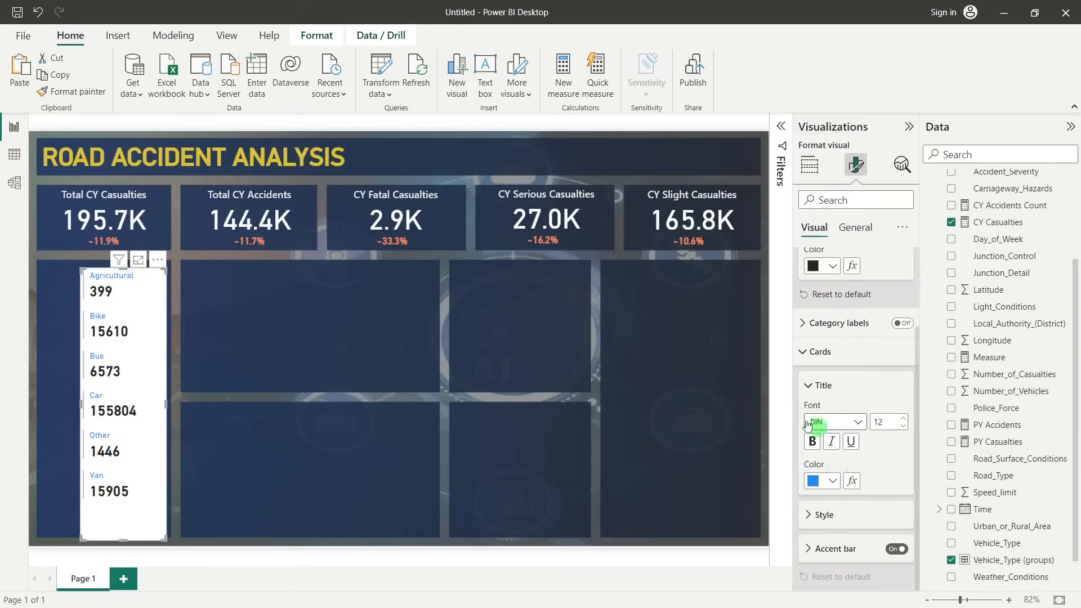
pyautogui.click(859, 422)
pyautogui.scroll(-3, 875, 367)
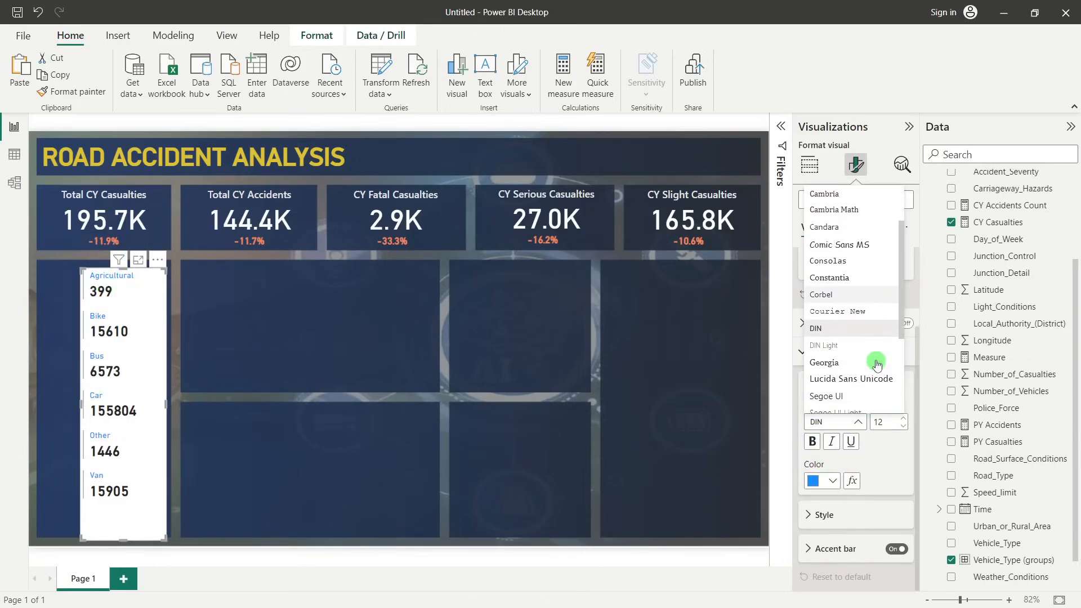
pyautogui.scroll(-2, 874, 371)
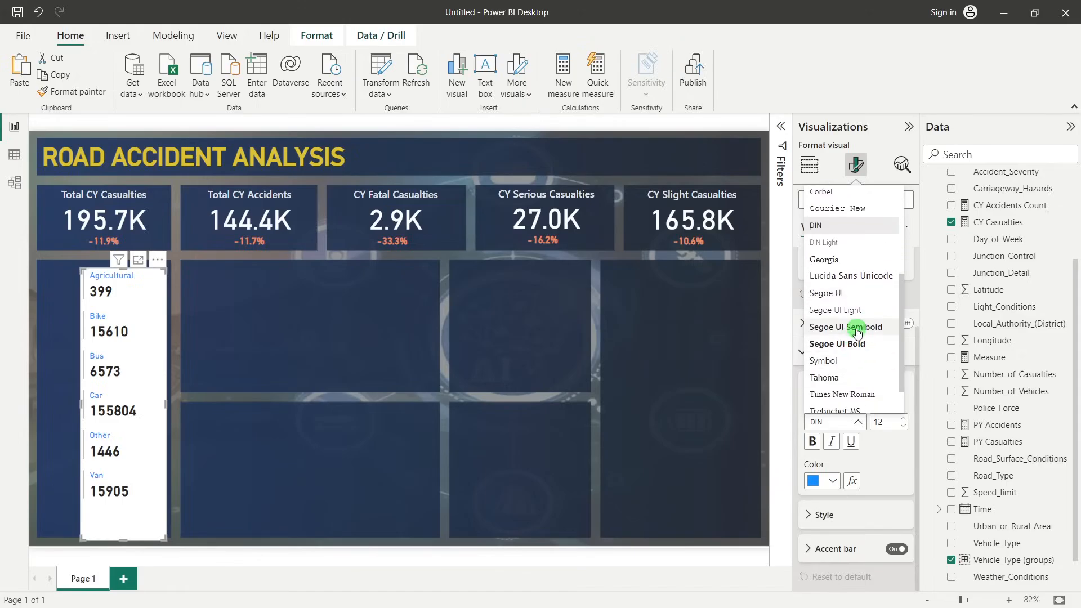
pyautogui.click(858, 328)
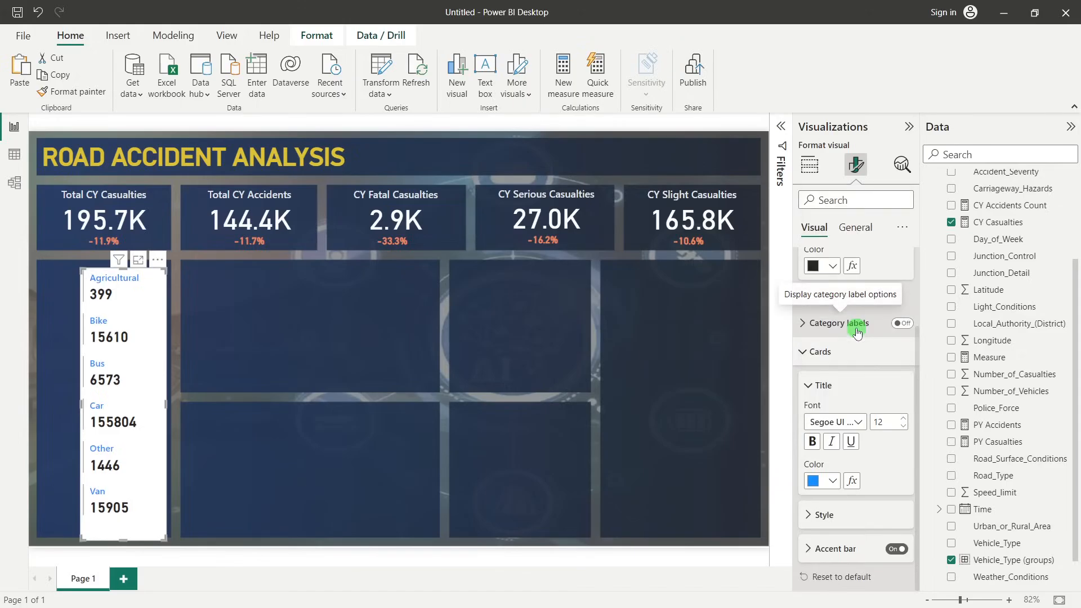
# Set the title color of the multi-row card's vehicle groups to the custom green #19D20C
pyautogui.click(832, 486)
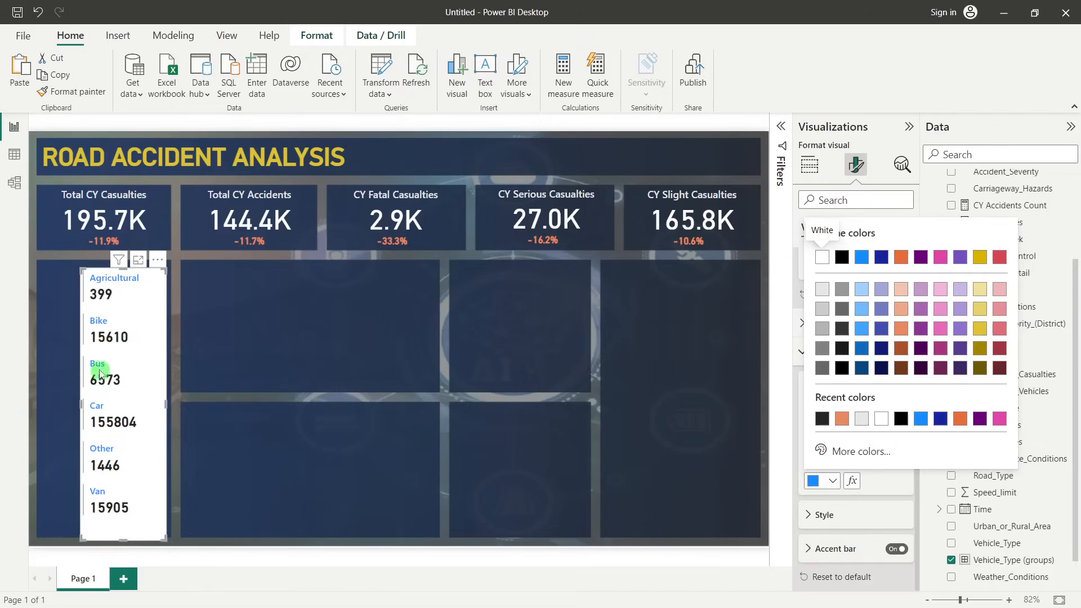
pyautogui.click(866, 451)
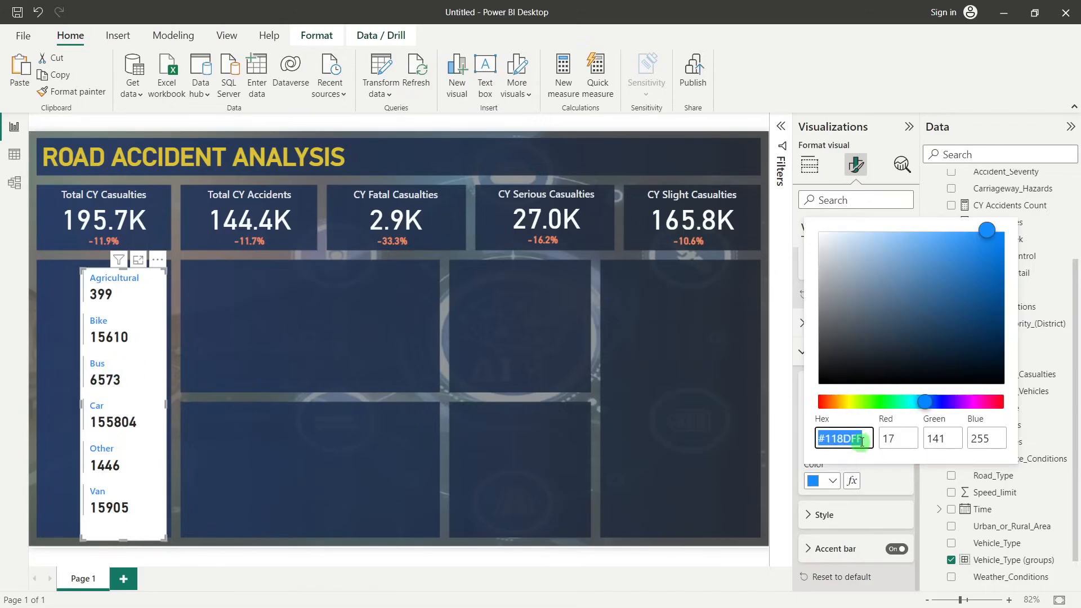
pyautogui.click(868, 442)
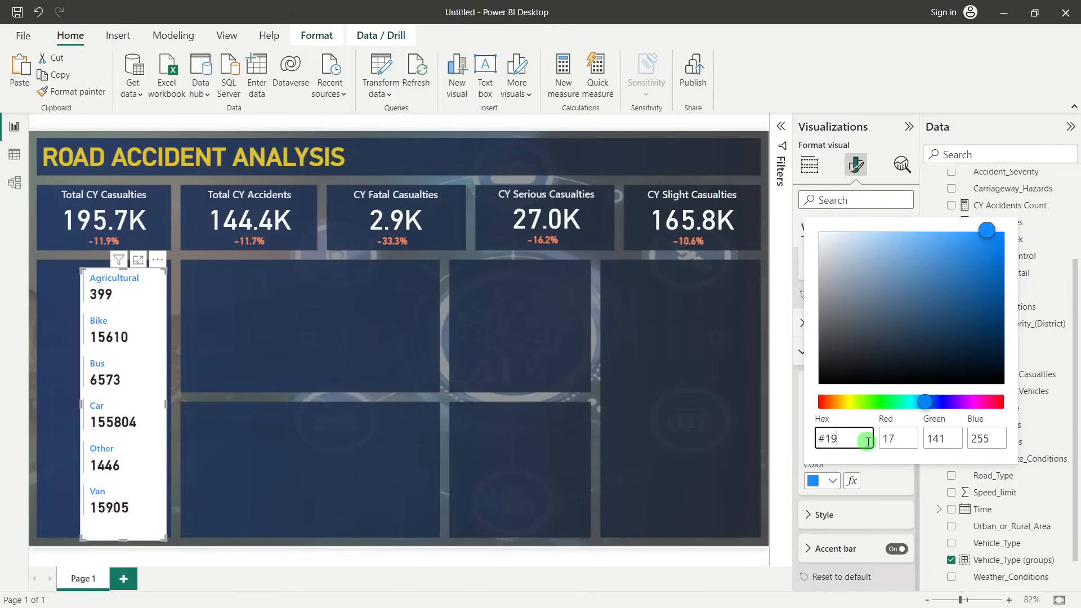
pyautogui.write('19D20C')
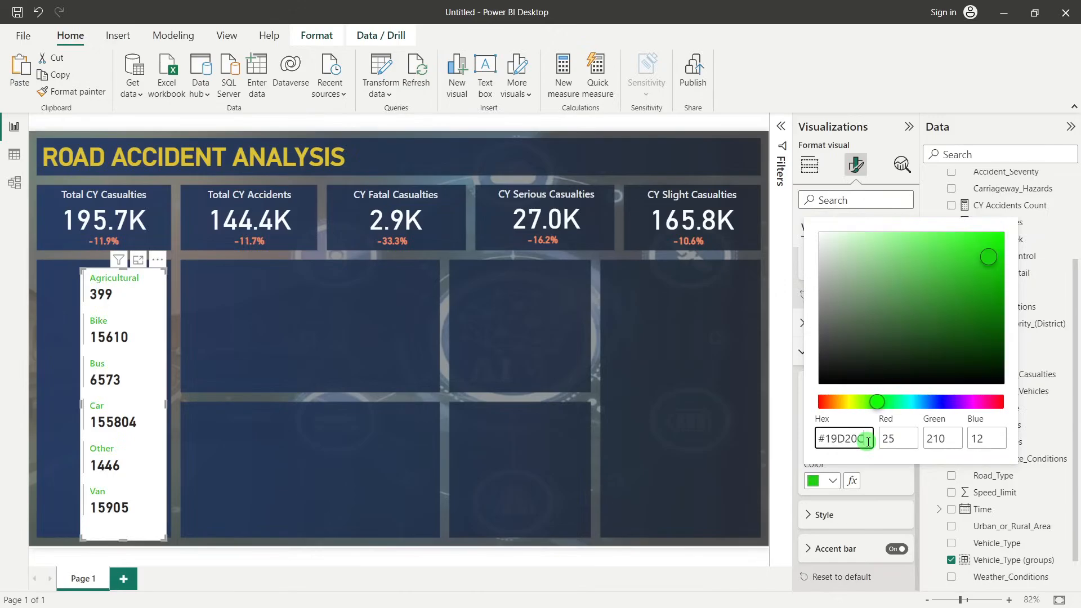
pyautogui.click(888, 483)
pyautogui.click(106, 426)
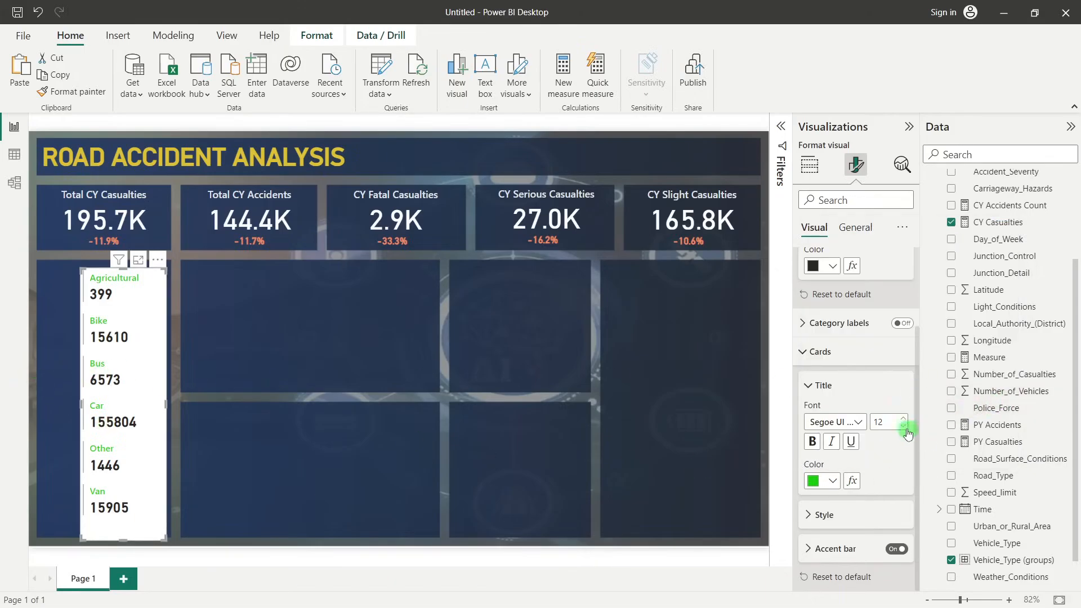
# Set the card titles of the multi-row card to bold DIN at size 14
pyautogui.moveTo(891, 421); pyautogui.dragTo(867, 427)
pyautogui.write('14')
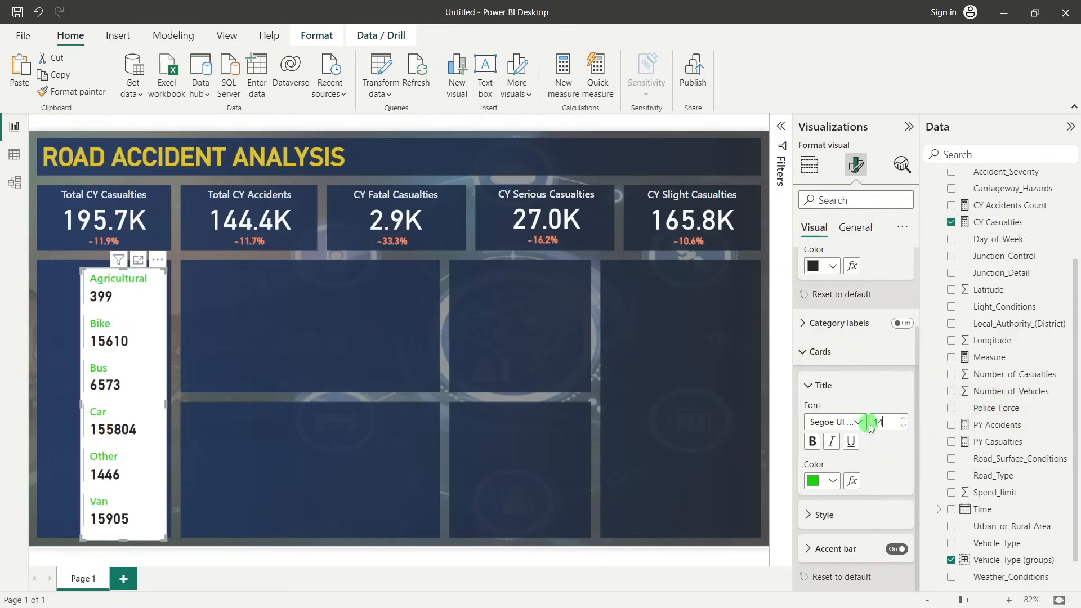
pyautogui.click(817, 442)
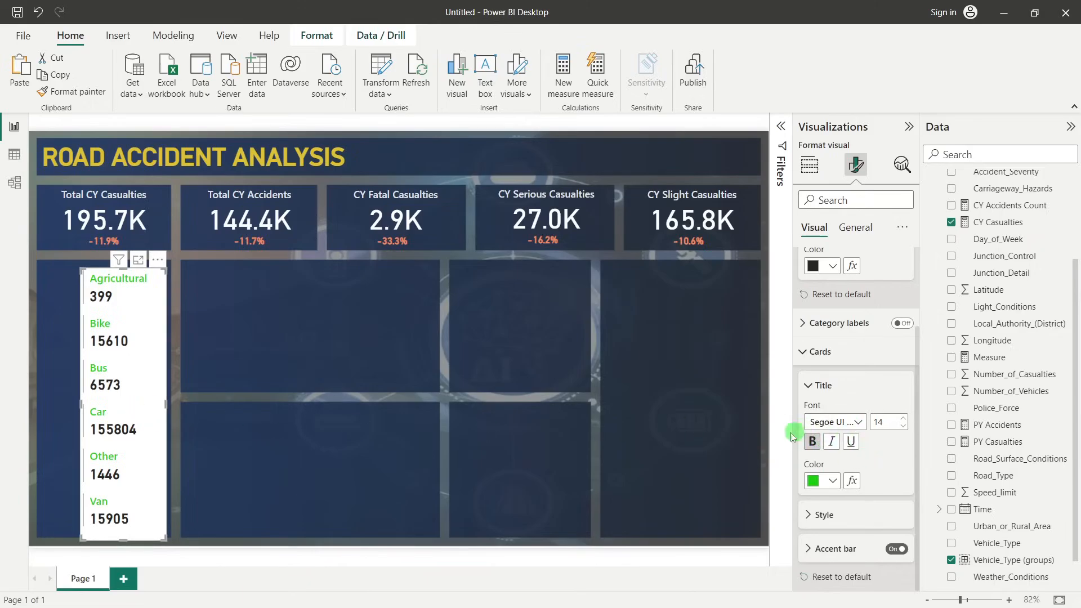
pyautogui.click(858, 422)
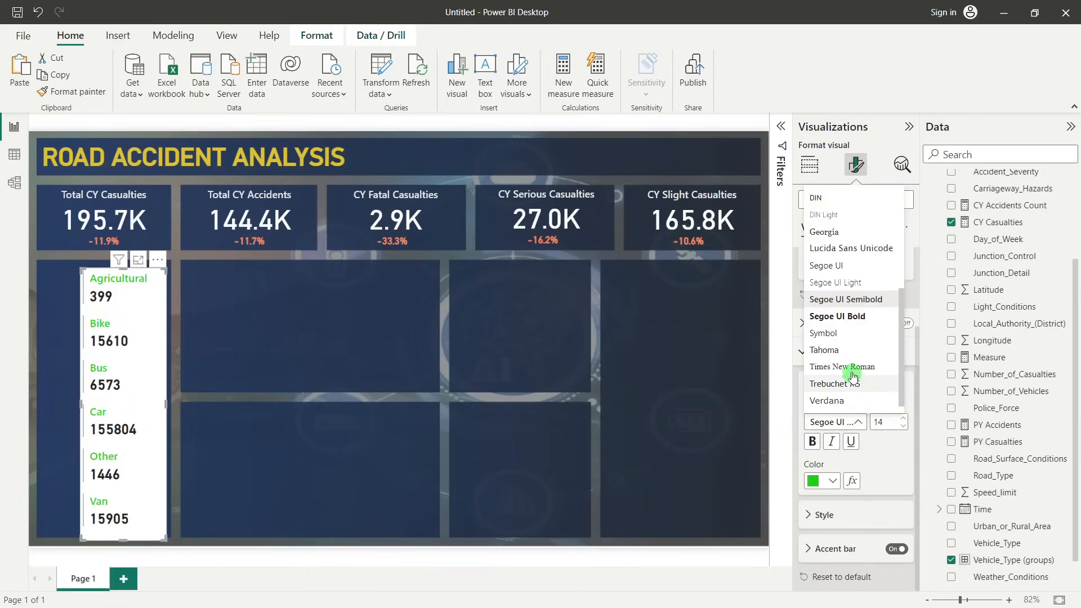
pyautogui.scroll(1, 848, 360)
pyautogui.click(839, 237)
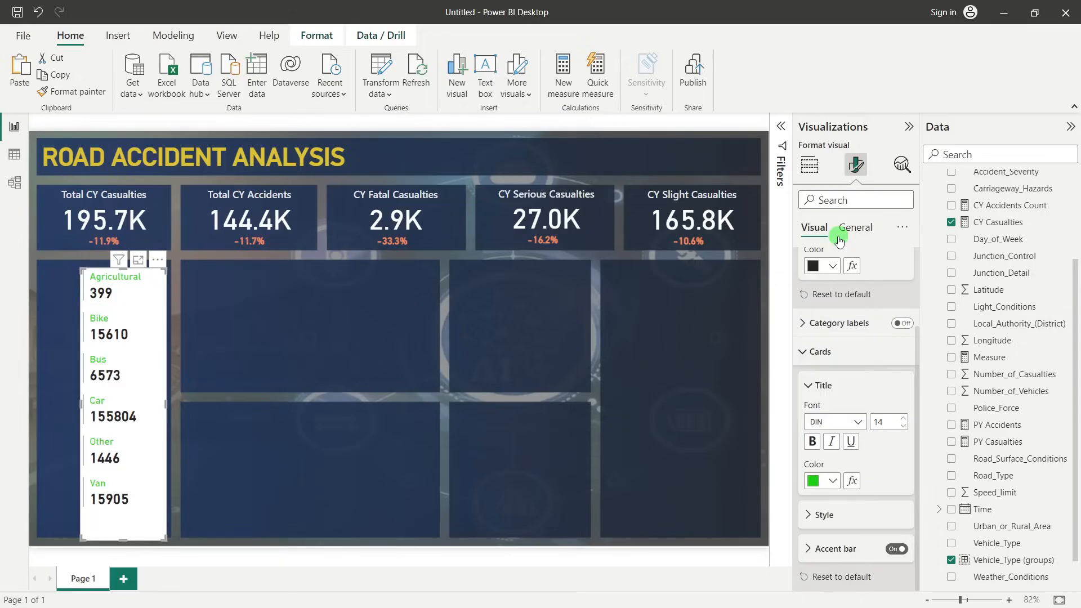
pyautogui.click(813, 442)
pyautogui.click(813, 442)
pyautogui.click(371, 401)
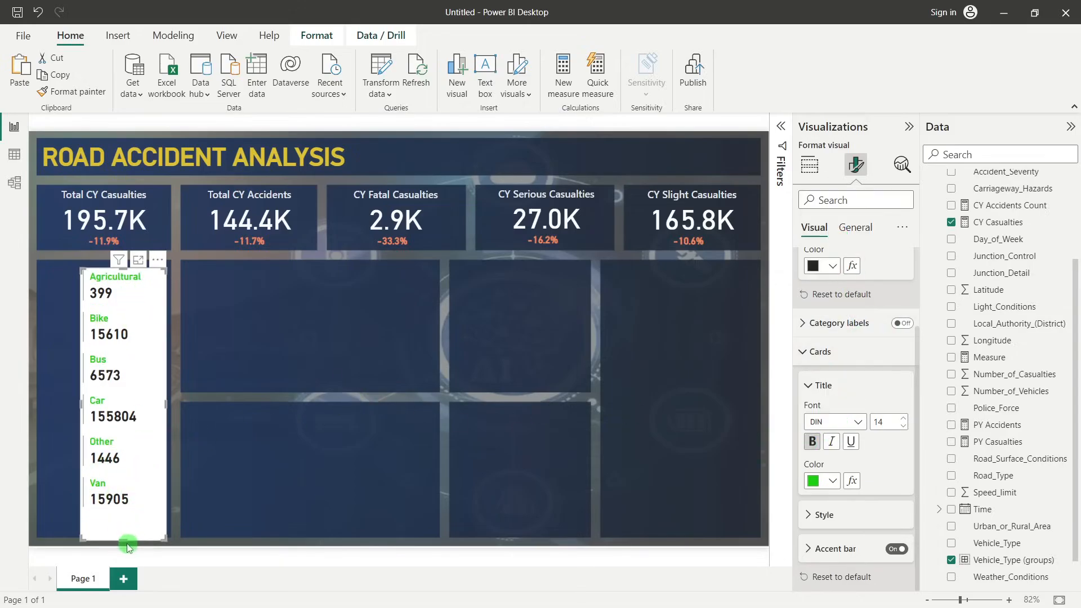
# Shorten the multi-row card from its lower edge, move it slightly down in the panel, and clear the Agricultural selection
pyautogui.moveTo(123, 540); pyautogui.dragTo(120, 525)
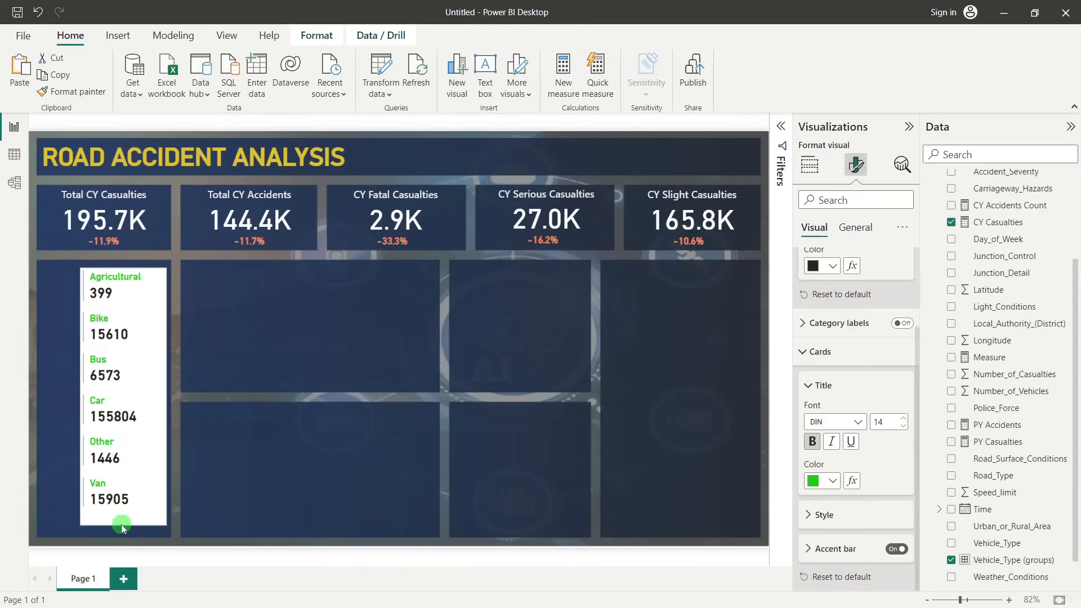
pyautogui.moveTo(125, 280); pyautogui.dragTo(122, 292)
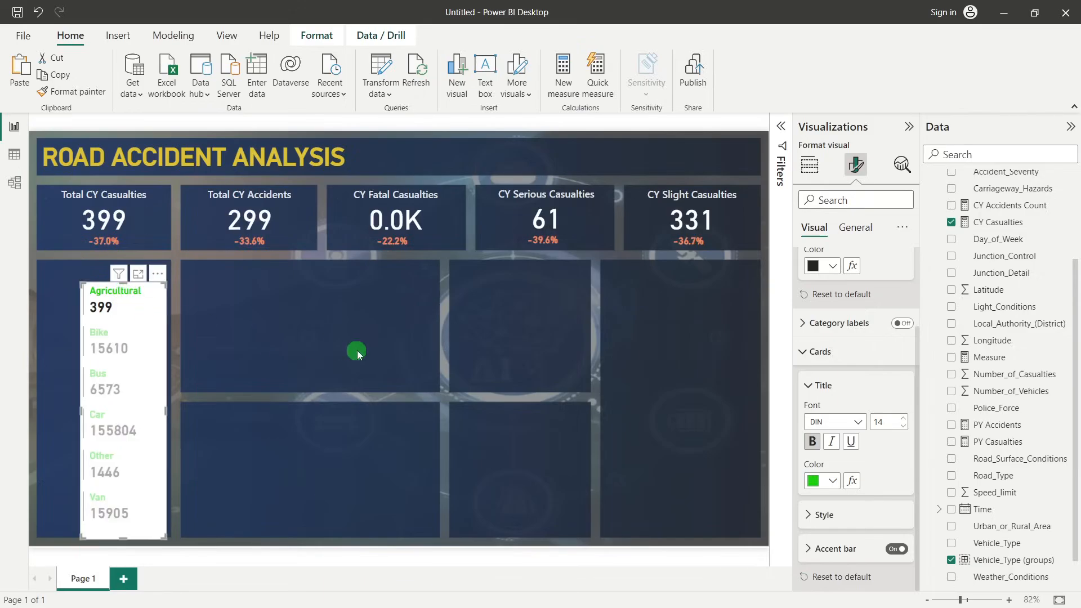
pyautogui.click(142, 304)
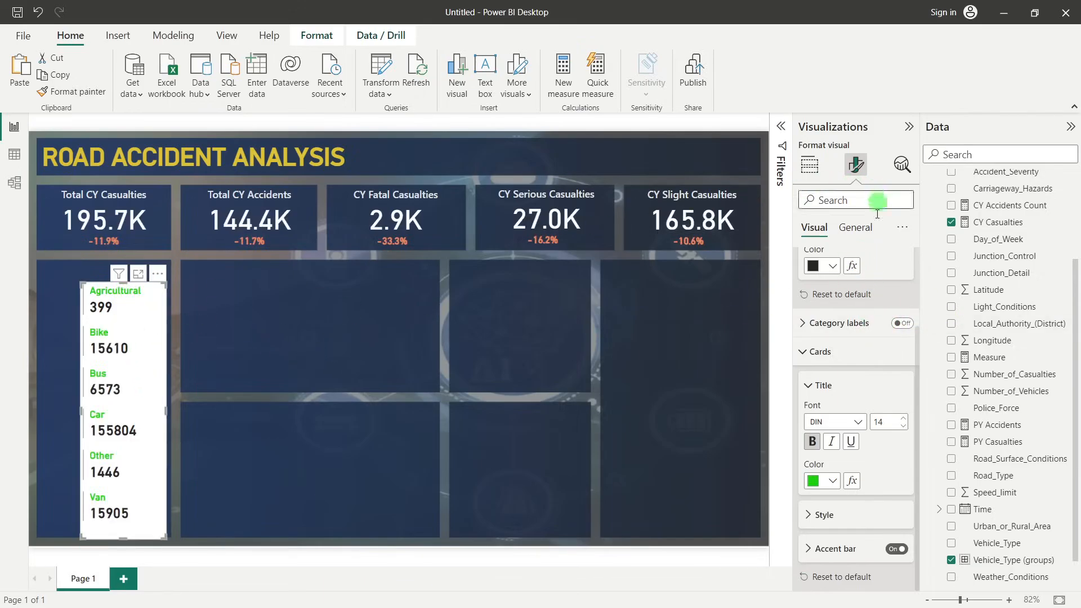
# Turn off the background of the multi-row card
pyautogui.click(856, 229)
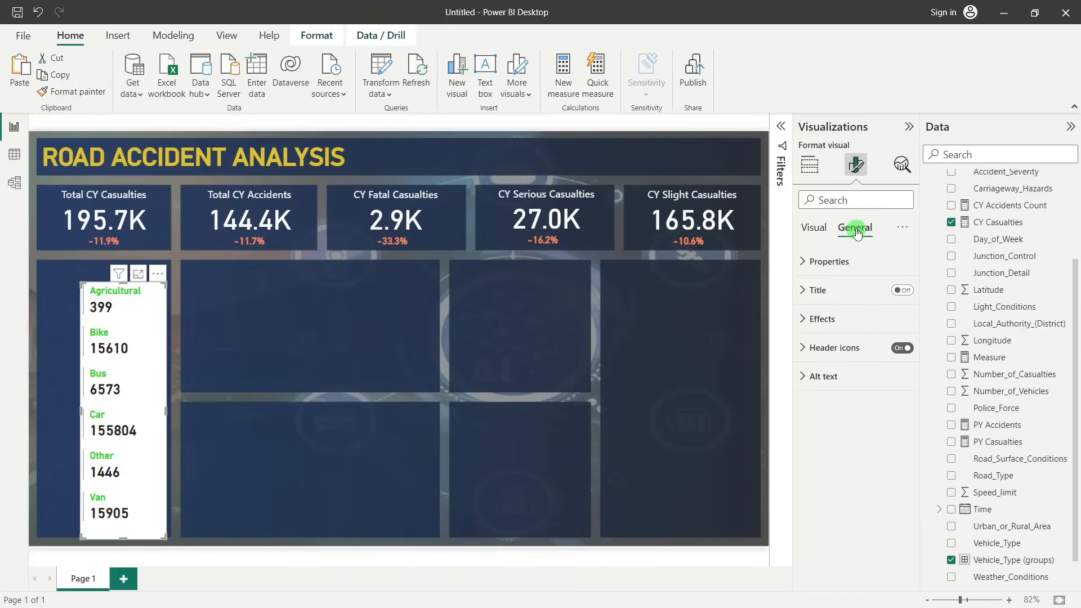
pyautogui.click(825, 318)
pyautogui.click(892, 355)
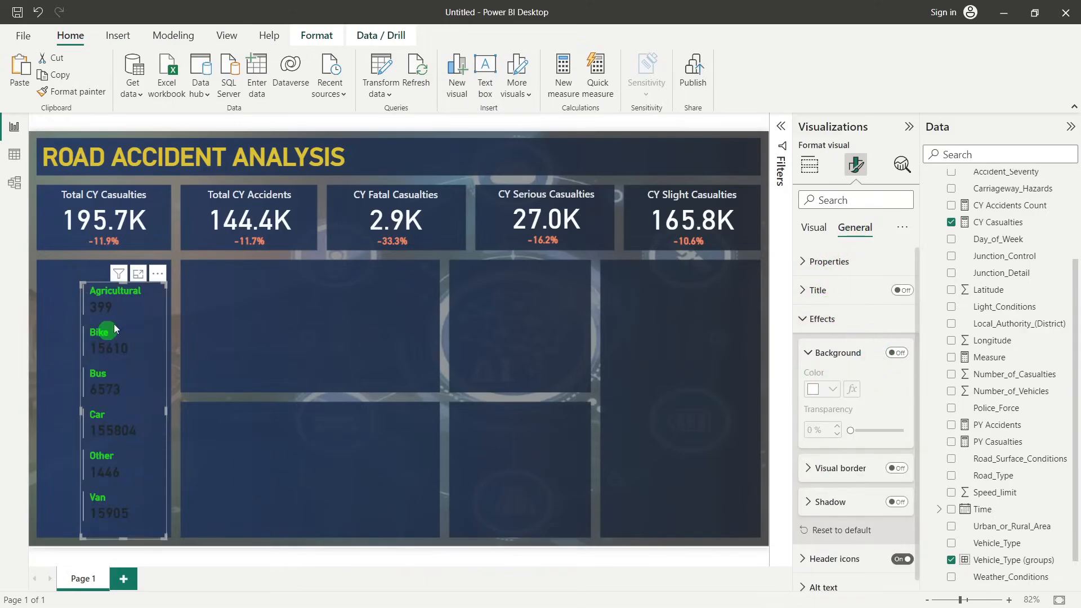
# Set the callout value color of the multi-row card to light grey, the theme shade just below White
pyautogui.click(816, 228)
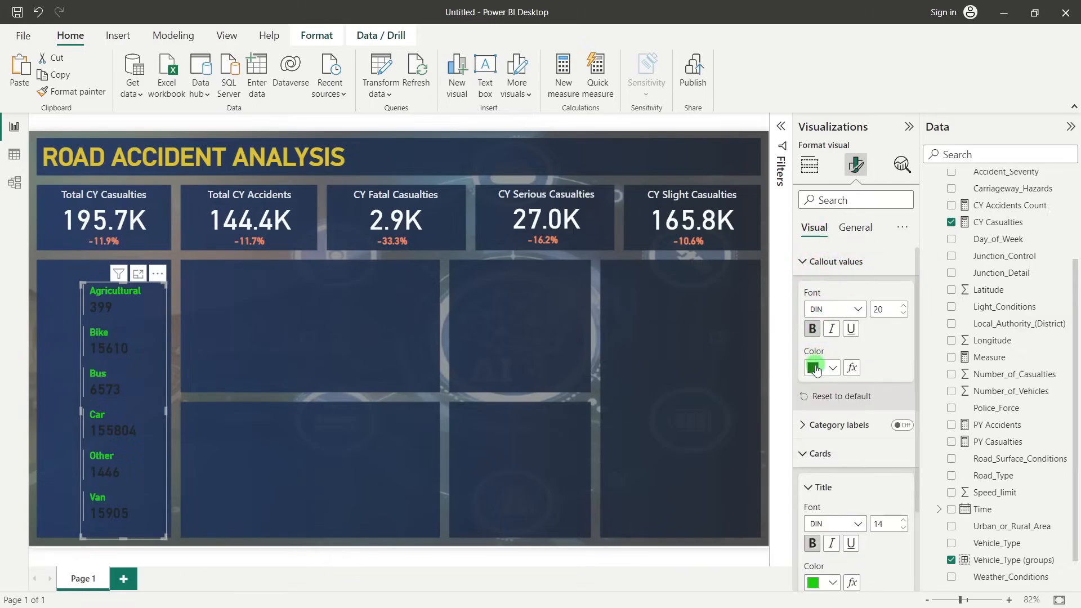
pyautogui.click(805, 262)
pyautogui.click(819, 262)
pyautogui.click(833, 367)
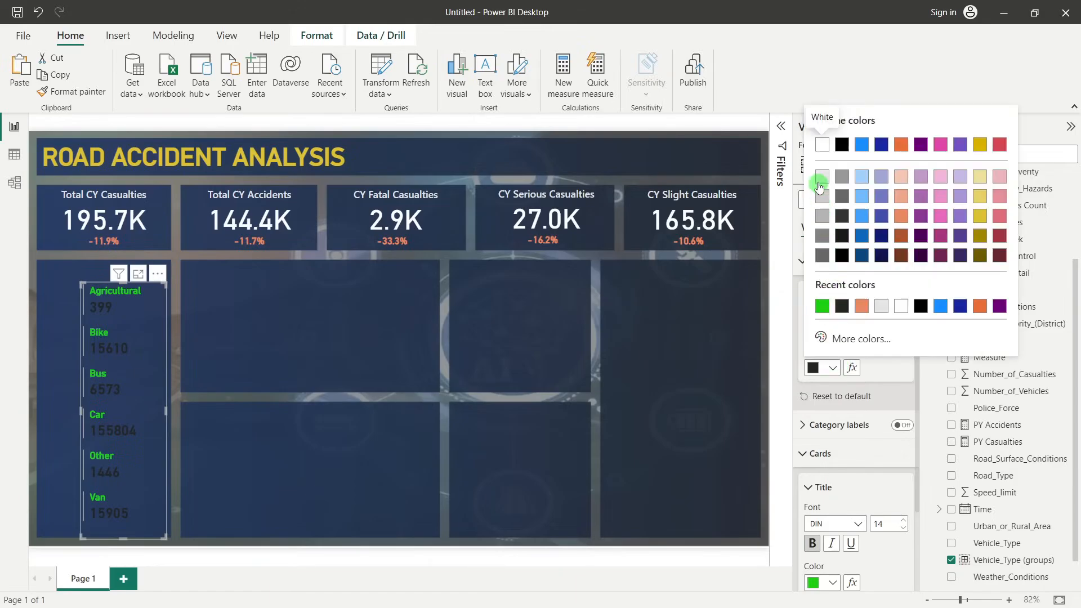
pyautogui.click(820, 183)
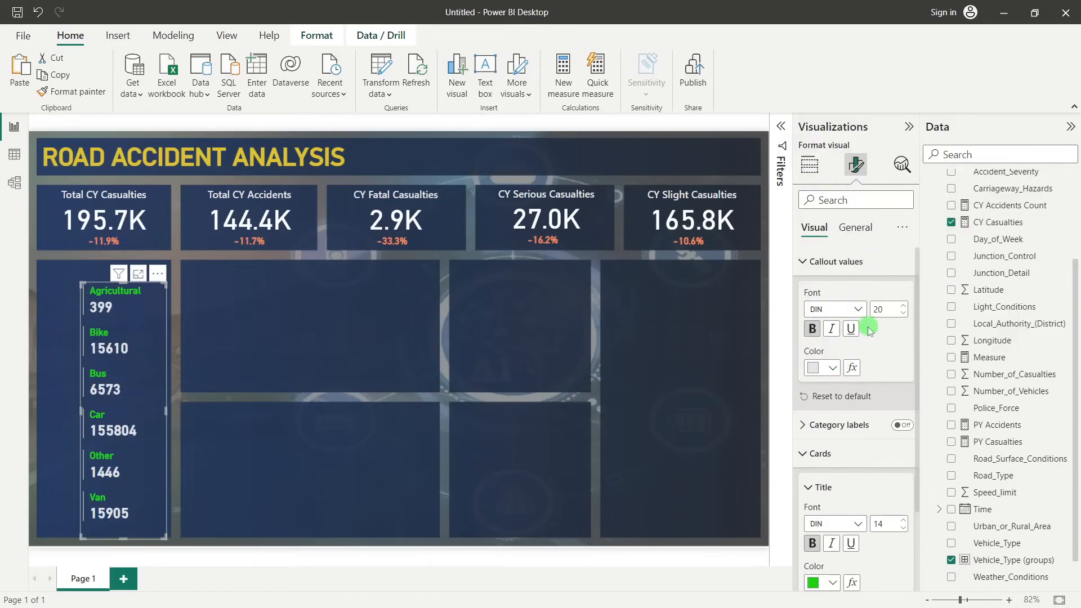
# Set the accent bar width of the multi-row card to 3
pyautogui.click(805, 262)
pyautogui.click(804, 320)
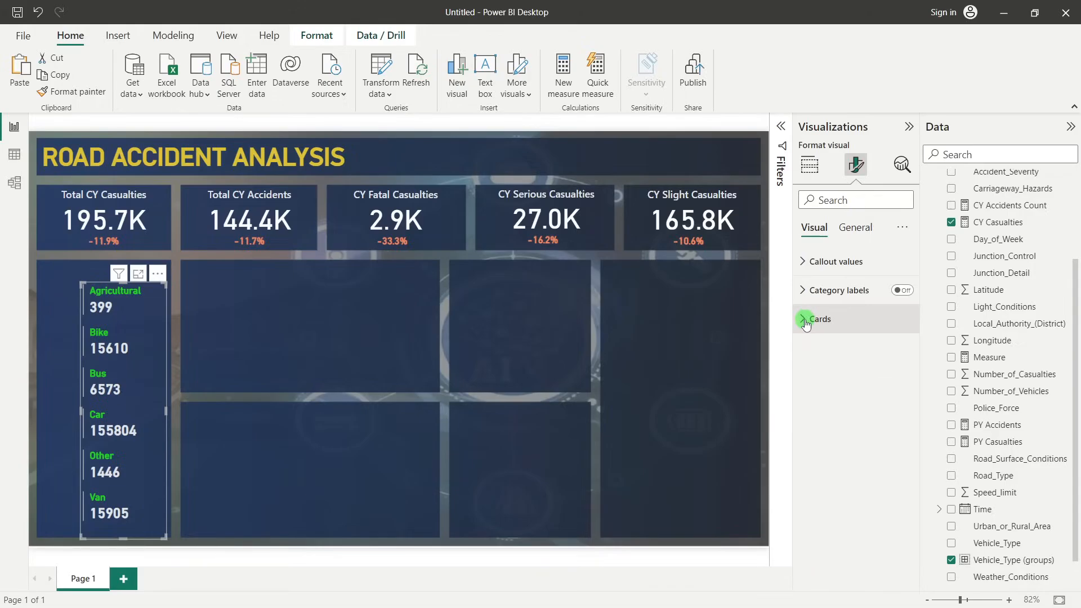
pyautogui.click(805, 320)
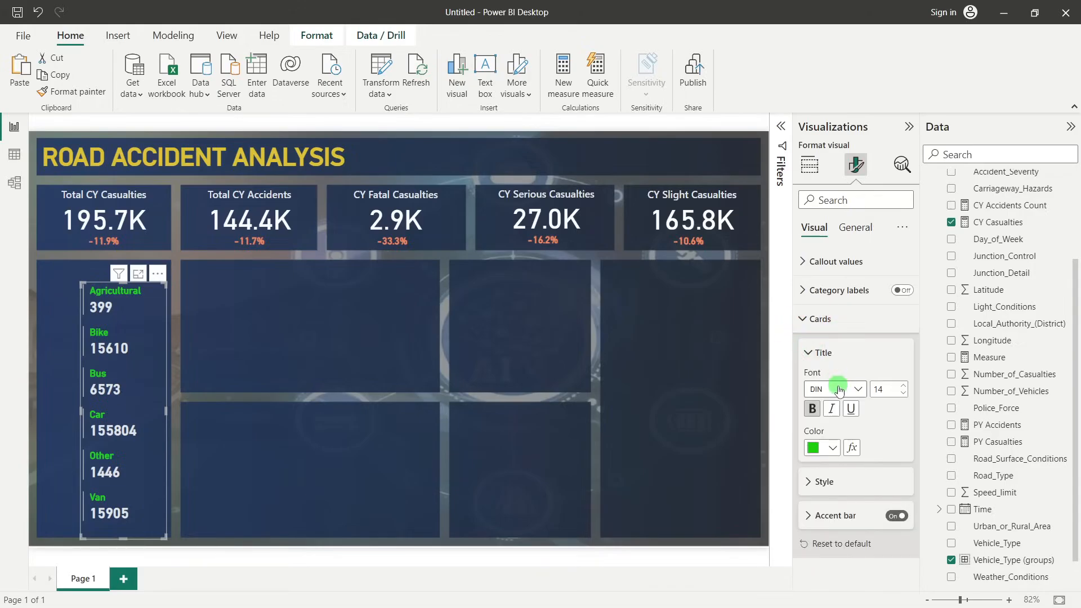
pyautogui.click(834, 514)
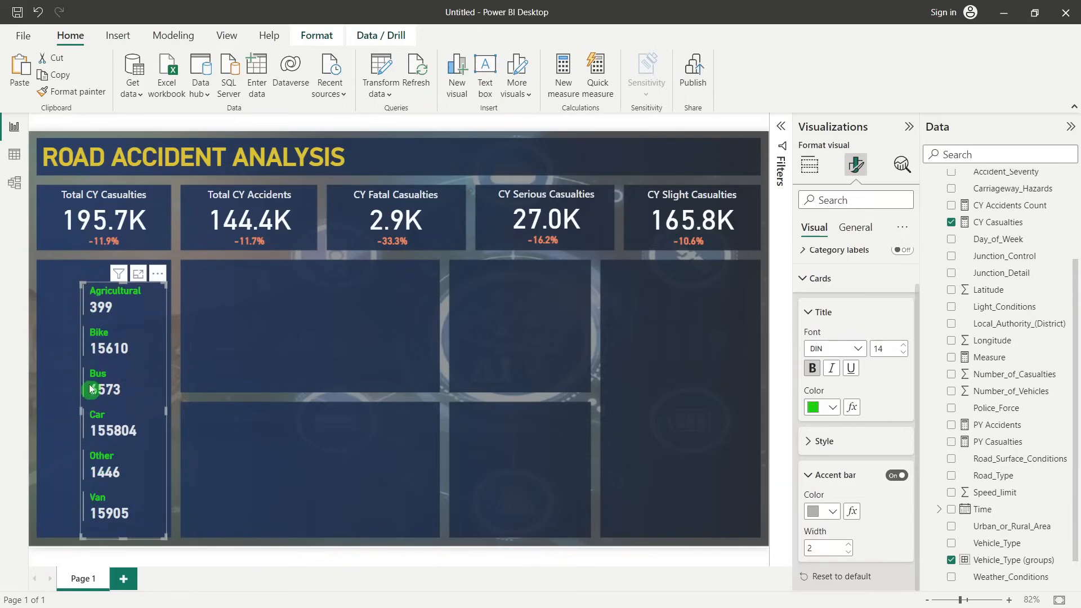
pyautogui.click(848, 544)
pyautogui.click(848, 544)
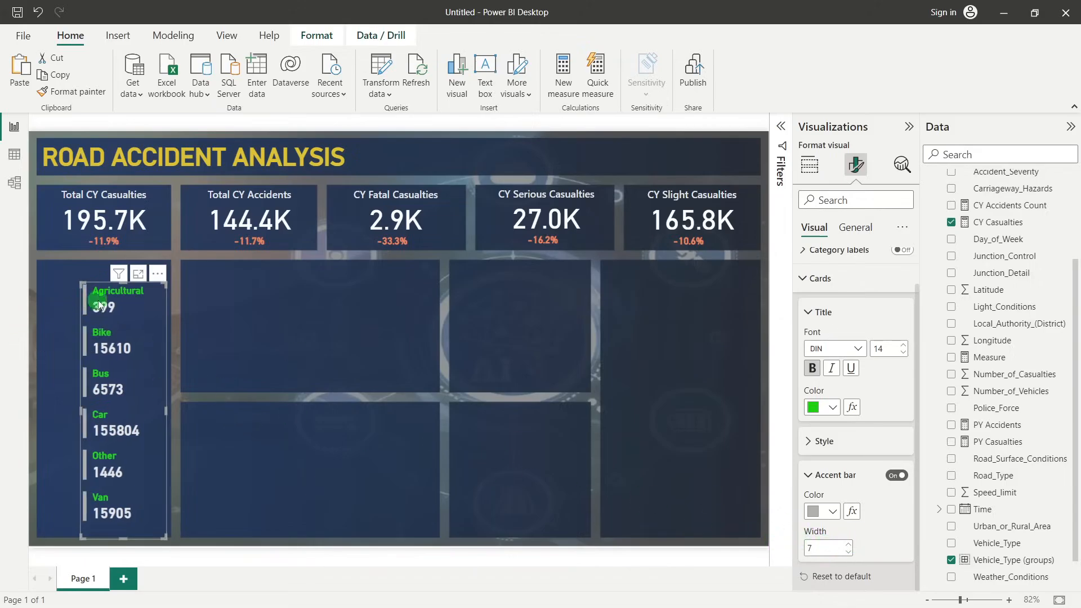
pyautogui.click(848, 553)
pyautogui.click(848, 553)
pyautogui.click(848, 553)
pyautogui.click(848, 552)
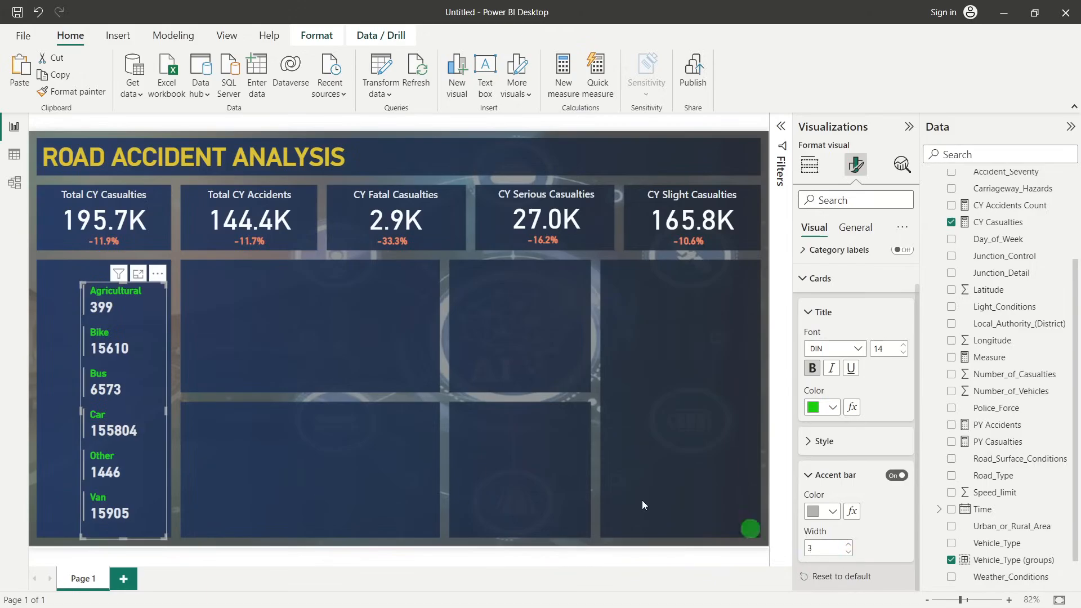
# Nudge the multi-row card slightly right and down within its tall panel, and deselect it
pyautogui.click(309, 361)
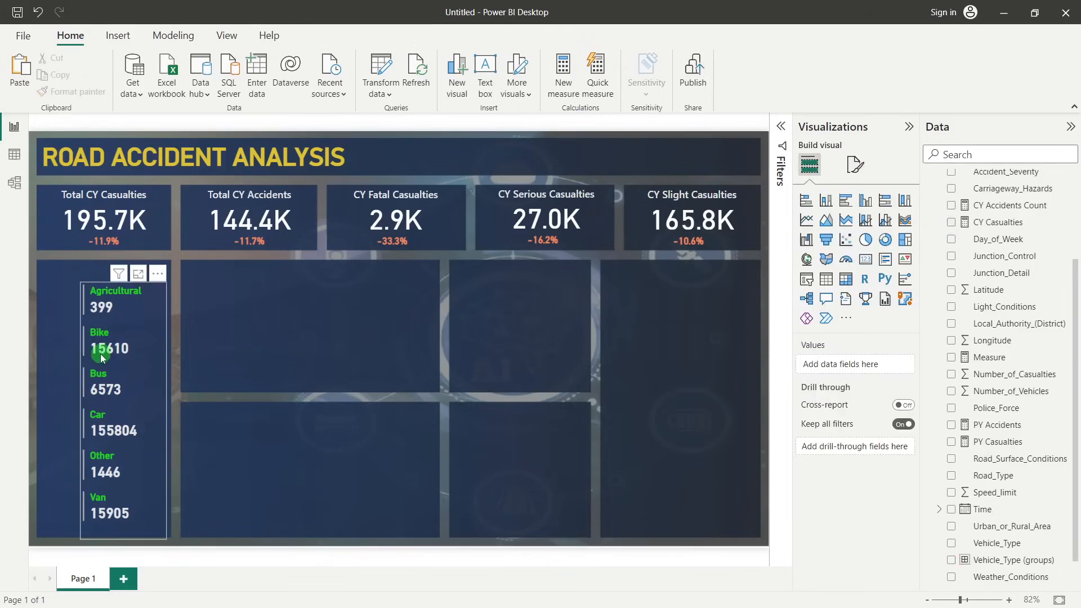
pyautogui.moveTo(144, 355); pyautogui.dragTo(149, 361)
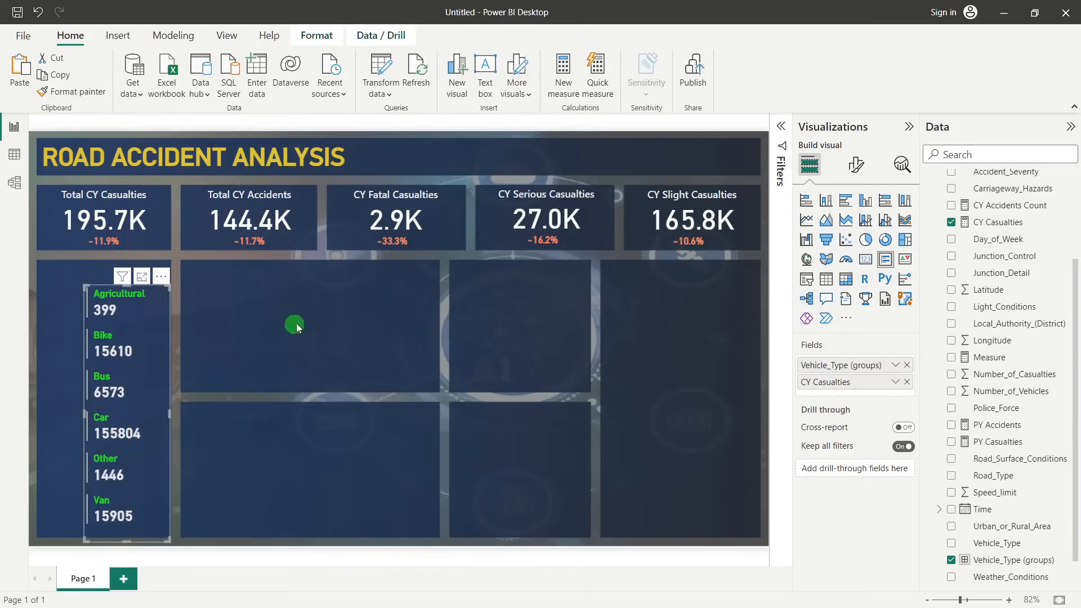
pyautogui.click(296, 323)
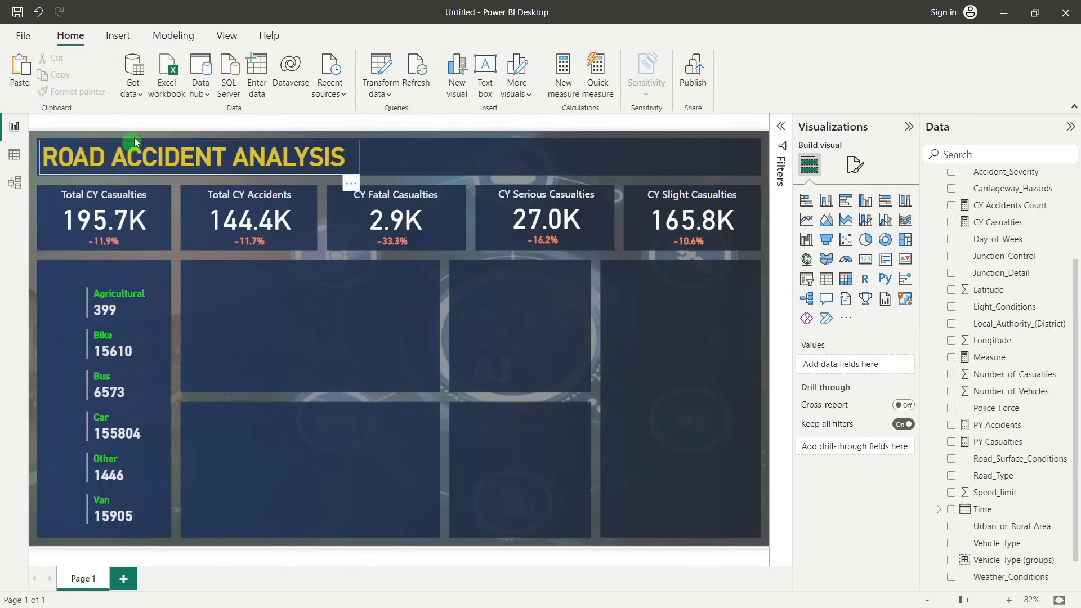
# Insert the tractor picture tractro 2.png from the Power Bi folder onto the report page
pyautogui.click(127, 36)
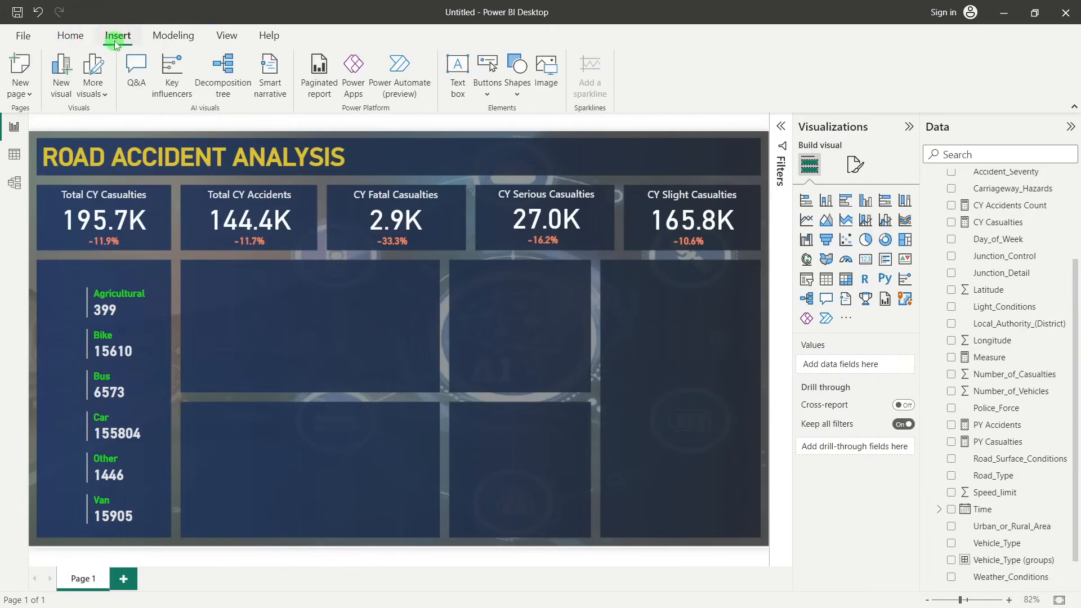
pyautogui.click(557, 76)
pyautogui.scroll(-2, 332, 135)
pyautogui.scroll(2, 338, 164)
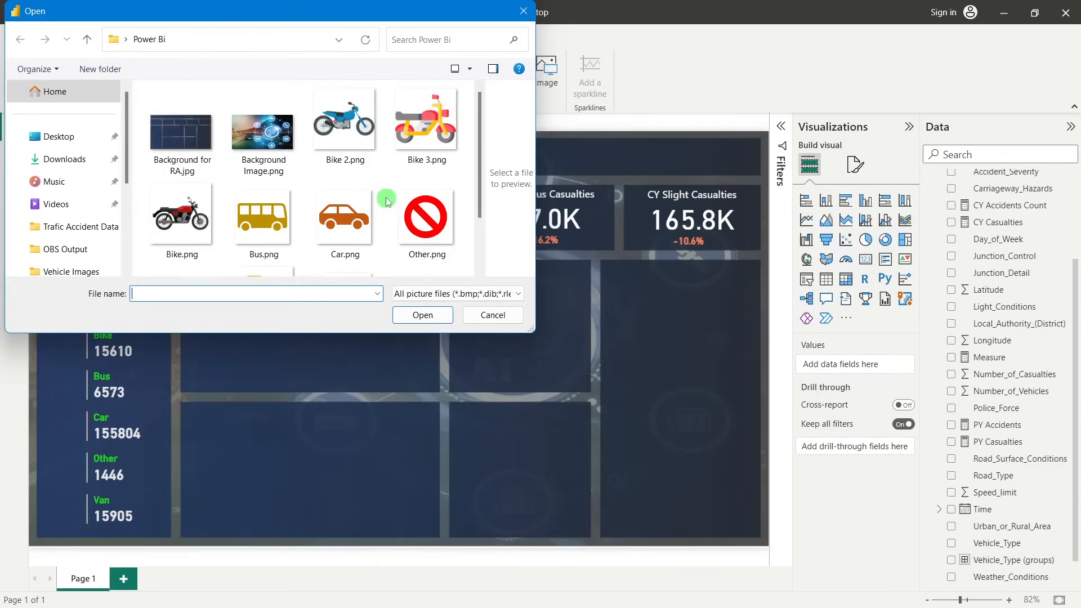
pyautogui.scroll(-1, 386, 197)
pyautogui.click(270, 236)
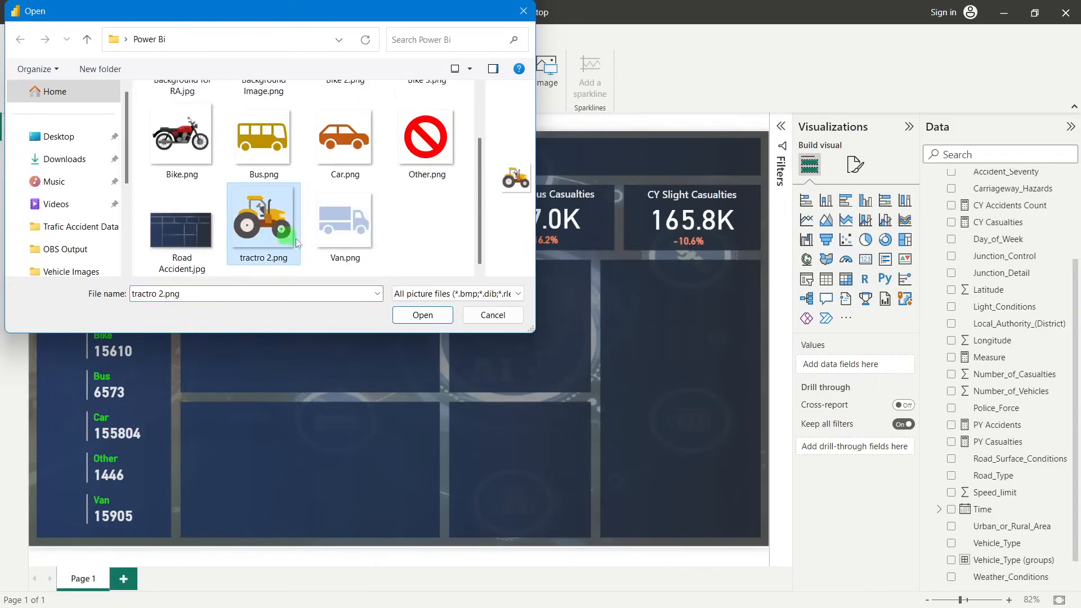
pyautogui.click(442, 316)
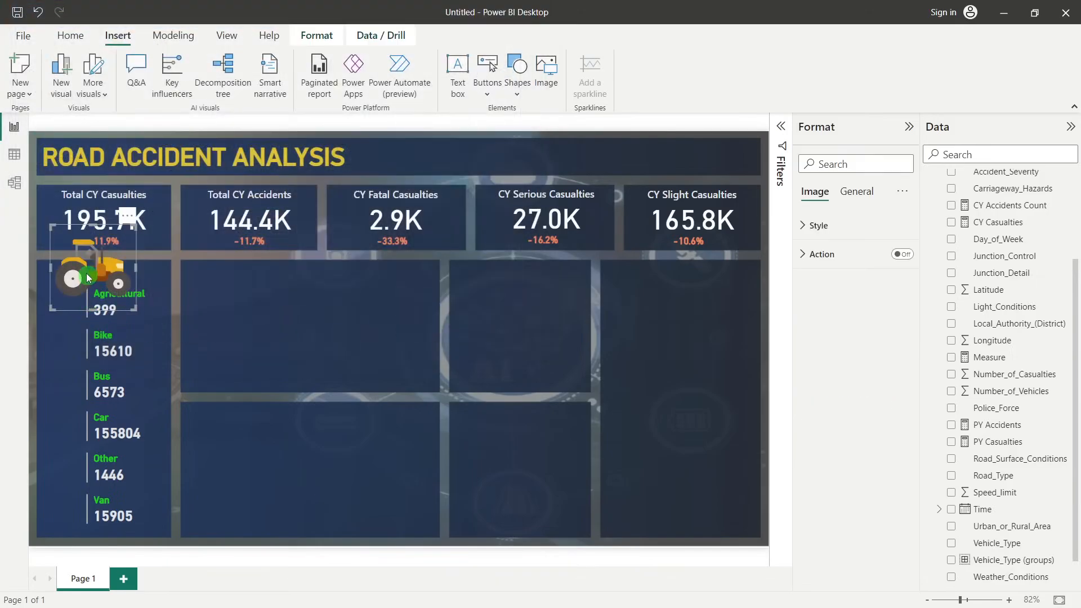
# Shrink the tractor picture to icon size, place it beside the Agricultural row of the card, and deselect it
pyautogui.moveTo(51, 225); pyautogui.dragTo(49, 291)
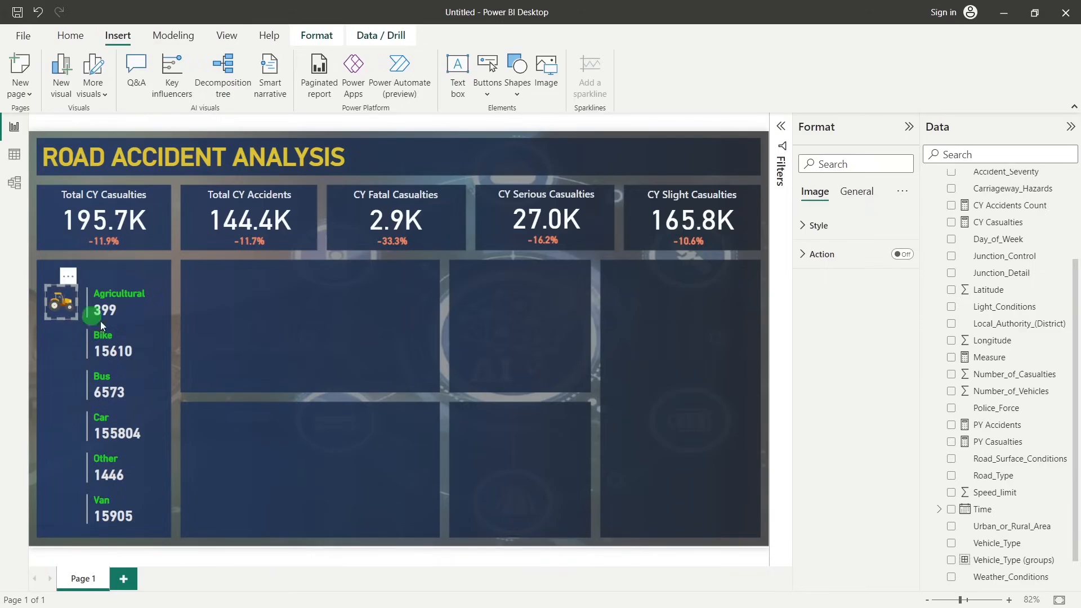
pyautogui.click(316, 353)
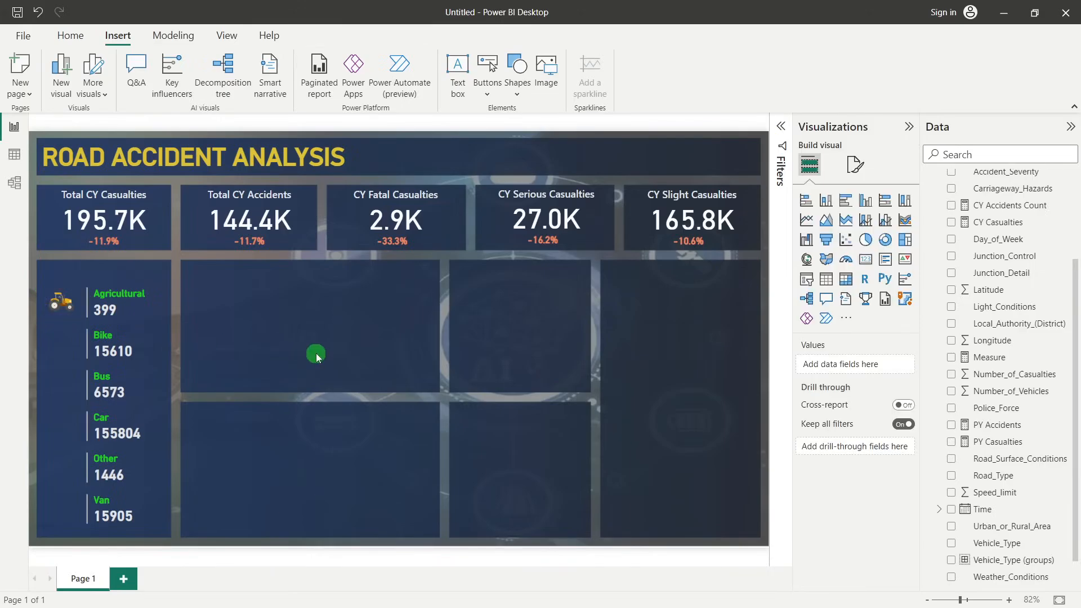
# Insert the motorbike picture and place it at icon size beside the Bike row, below the tractor icon
pyautogui.click(68, 35)
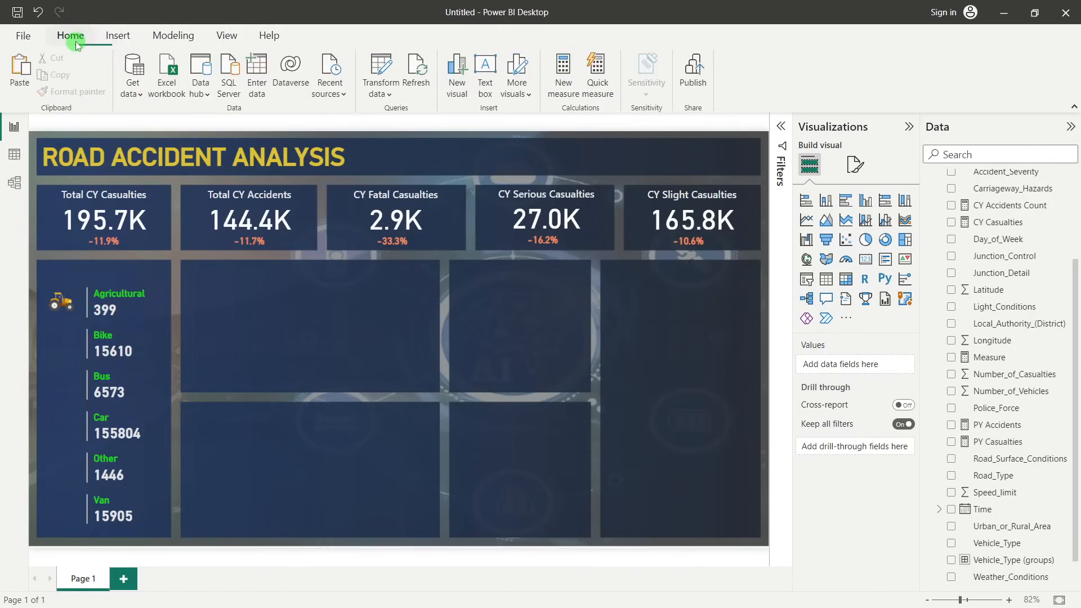
pyautogui.click(117, 35)
pyautogui.click(557, 82)
pyautogui.click(394, 169)
pyautogui.click(431, 326)
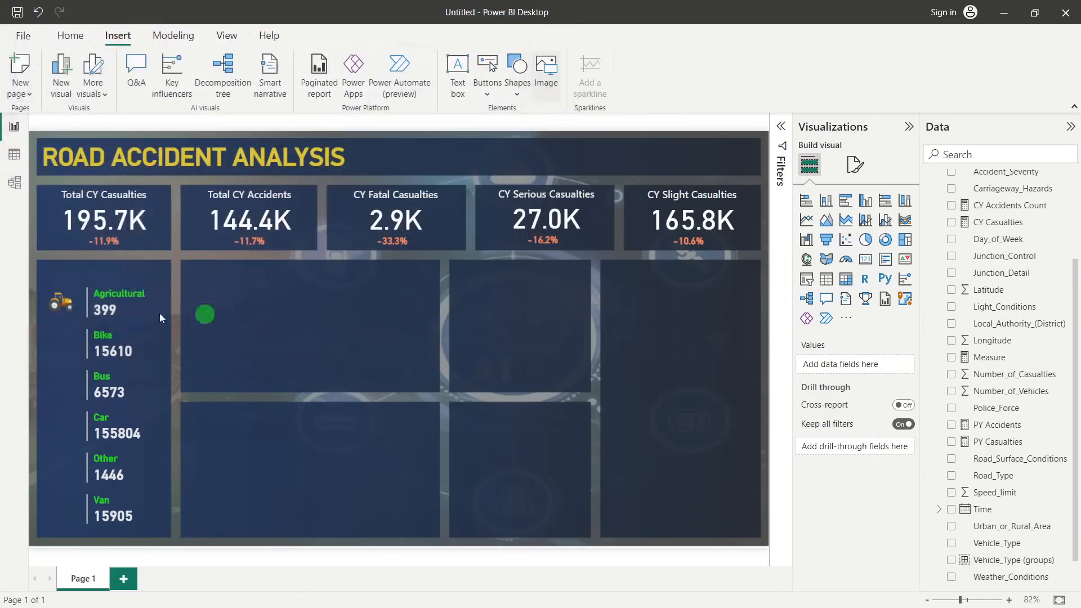
pyautogui.moveTo(53, 227); pyautogui.dragTo(63, 331)
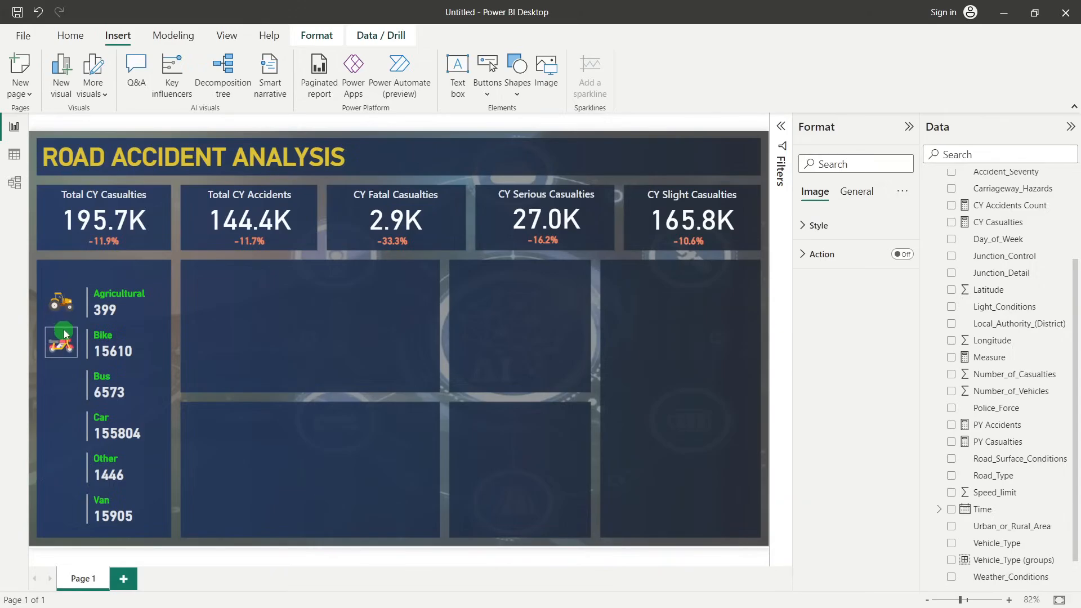
pyautogui.click(317, 325)
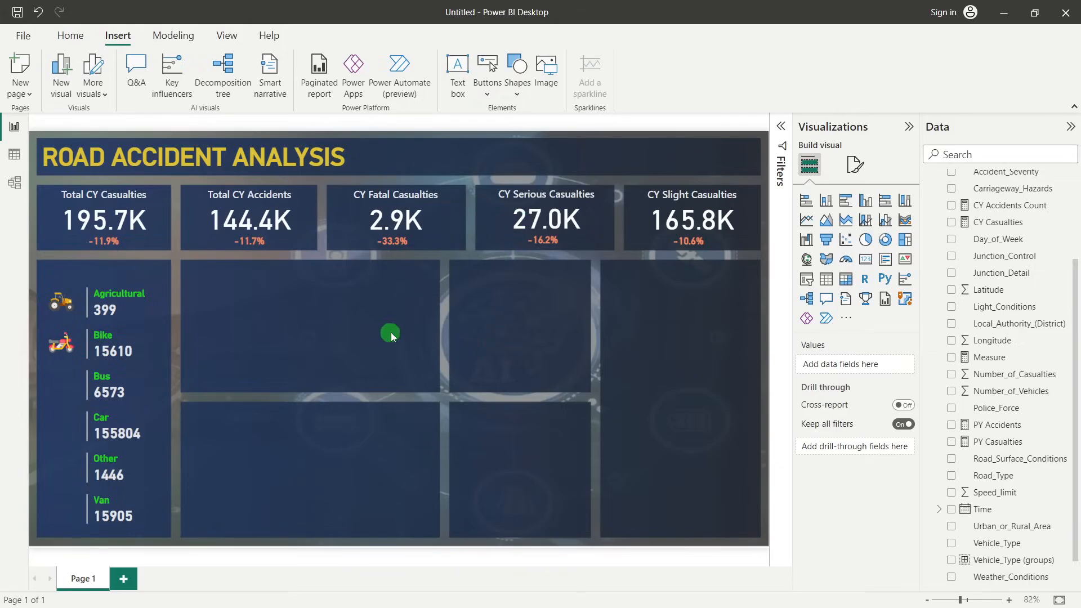
# Insert the bus picture and place it at icon size beside the Bus row, aligned with the icons above
pyautogui.click(546, 68)
pyautogui.click(263, 219)
pyautogui.click(422, 315)
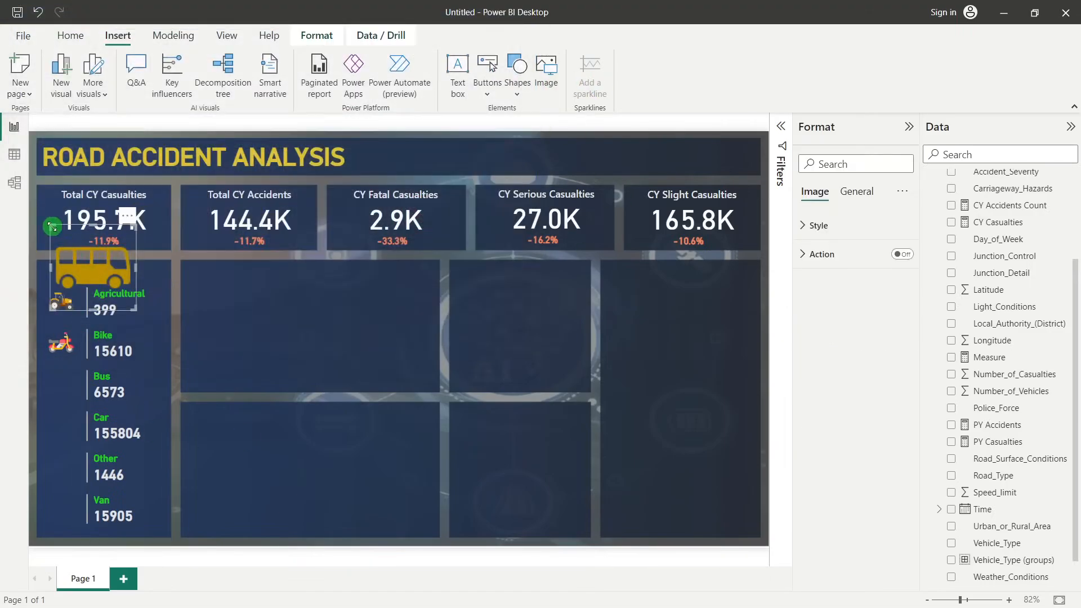
pyautogui.click(407, 347)
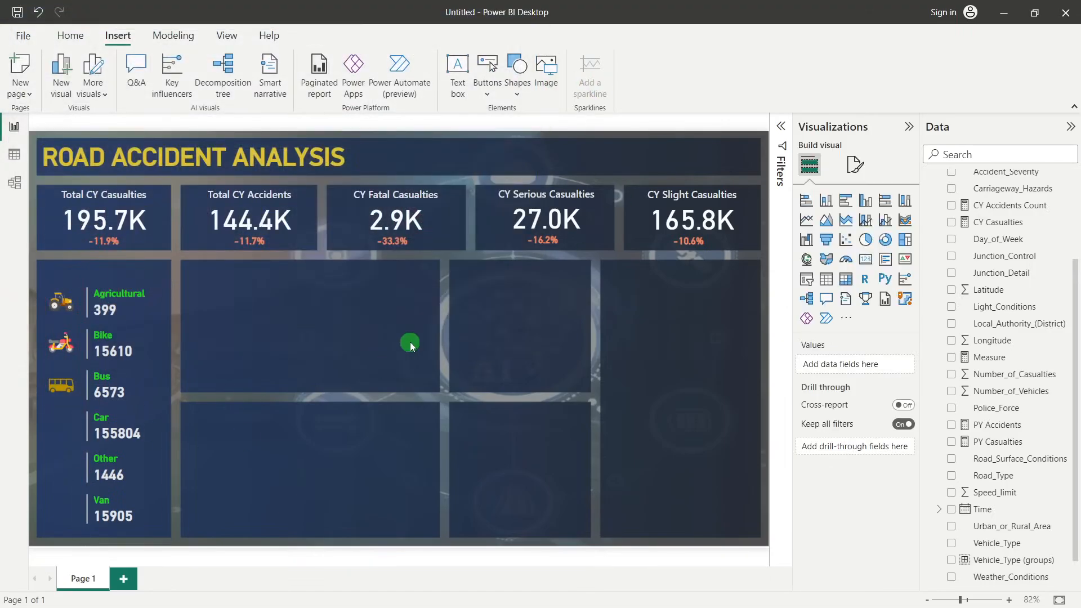
# Insert the car picture and place it at icon size beside the Car row of the card
pyautogui.click(545, 69)
pyautogui.click(340, 220)
pyautogui.click(422, 315)
pyautogui.moveTo(82, 225); pyautogui.dragTo(62, 414)
pyautogui.click(379, 421)
pyautogui.click(75, 431)
pyautogui.click(217, 459)
# Insert the red prohibition sign picture and place it at icon size beside the Other row
pyautogui.click(70, 36)
pyautogui.click(118, 37)
pyautogui.click(547, 77)
pyautogui.click(426, 222)
pyautogui.click(430, 316)
pyautogui.moveTo(50, 226); pyautogui.dragTo(64, 464)
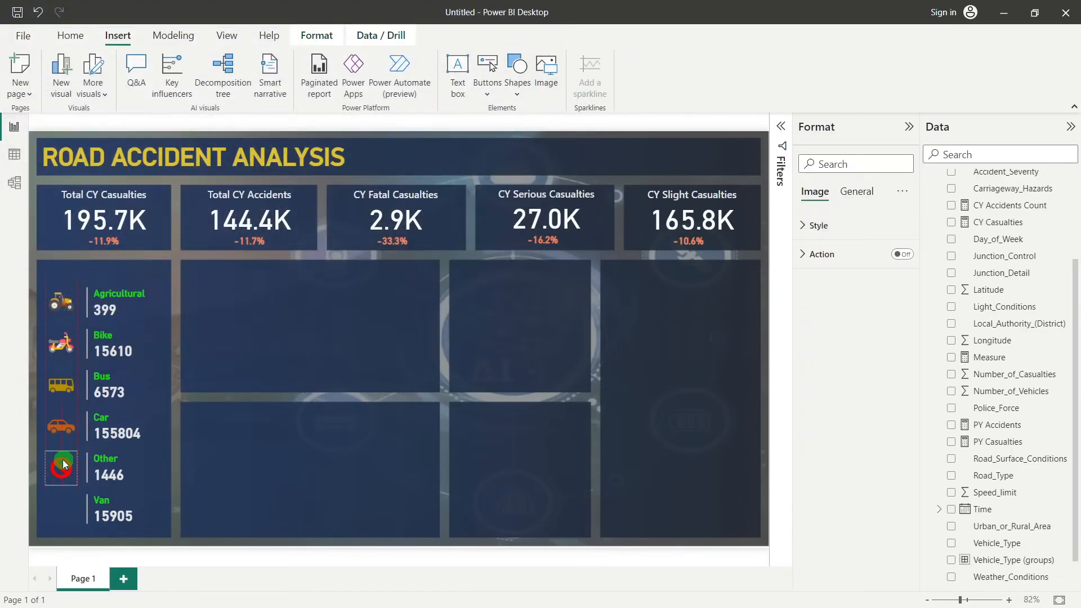
pyautogui.click(284, 422)
# Insert the truck picture and place it at icon size beside the Van row, then deselect it
pyautogui.click(547, 70)
pyautogui.doubleClick(332, 239)
pyautogui.moveTo(52, 226); pyautogui.dragTo(62, 507)
pyautogui.click(323, 442)
pyautogui.click(375, 519)
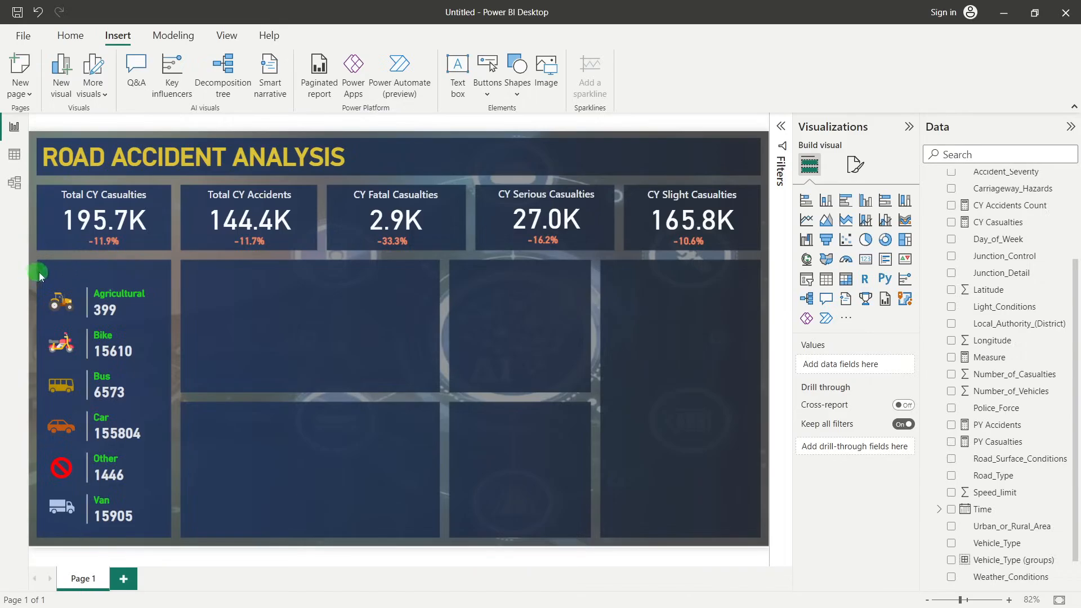
# Add a text box to the report page reading "Casualties by Vehicle Type", correcting the spelling of "Vehicle"
pyautogui.click(457, 70)
pyautogui.click(64, 250)
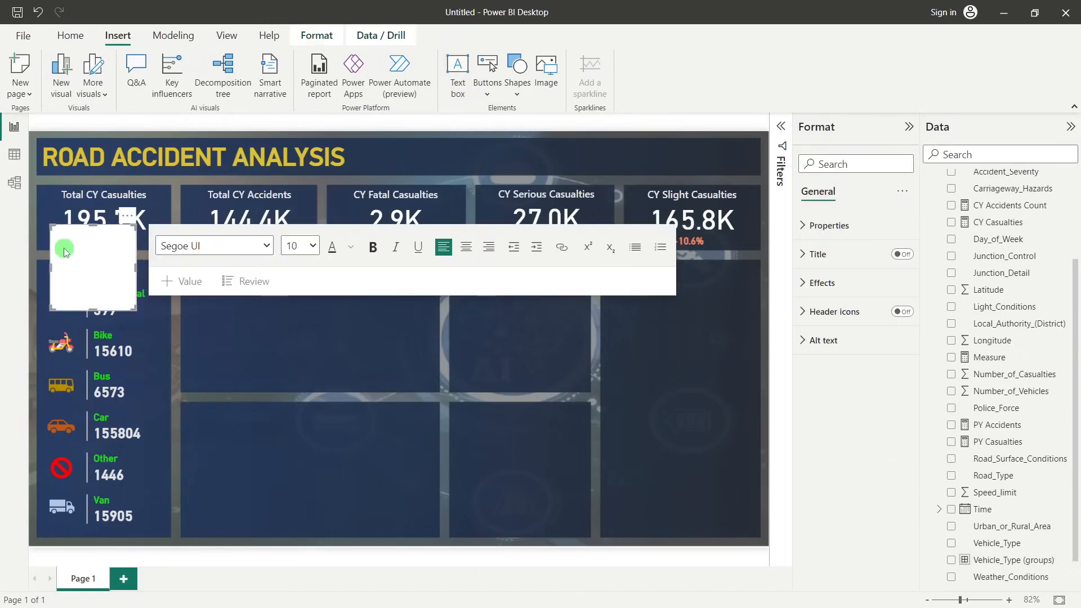
pyautogui.write('Casualties by Vehicel Type')
pyautogui.rightClick(106, 233)
pyautogui.press('Escape')
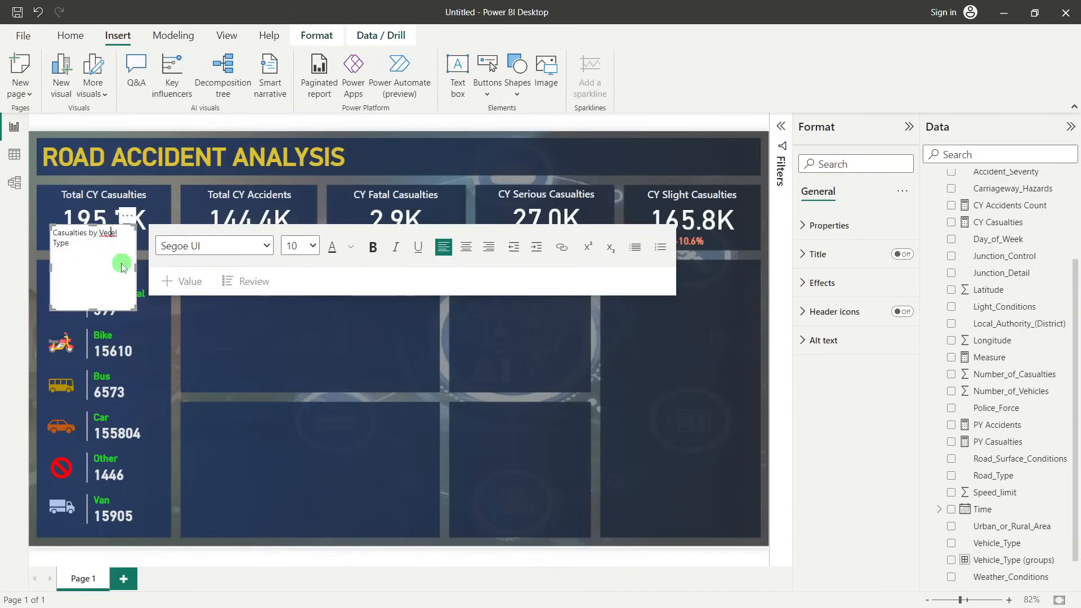
pyautogui.write('h')
# Format the "Casualties by Vehicle Type" text as Segoe UI, size 11, bold
pyautogui.moveTo(124, 267); pyautogui.dragTo(52, 224)
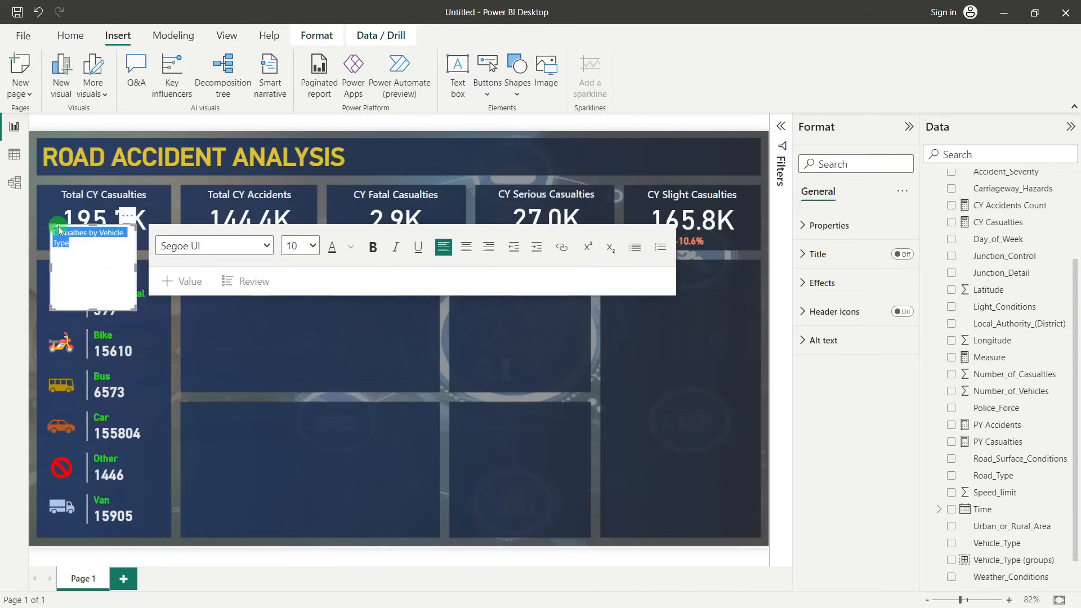
pyautogui.click(313, 251)
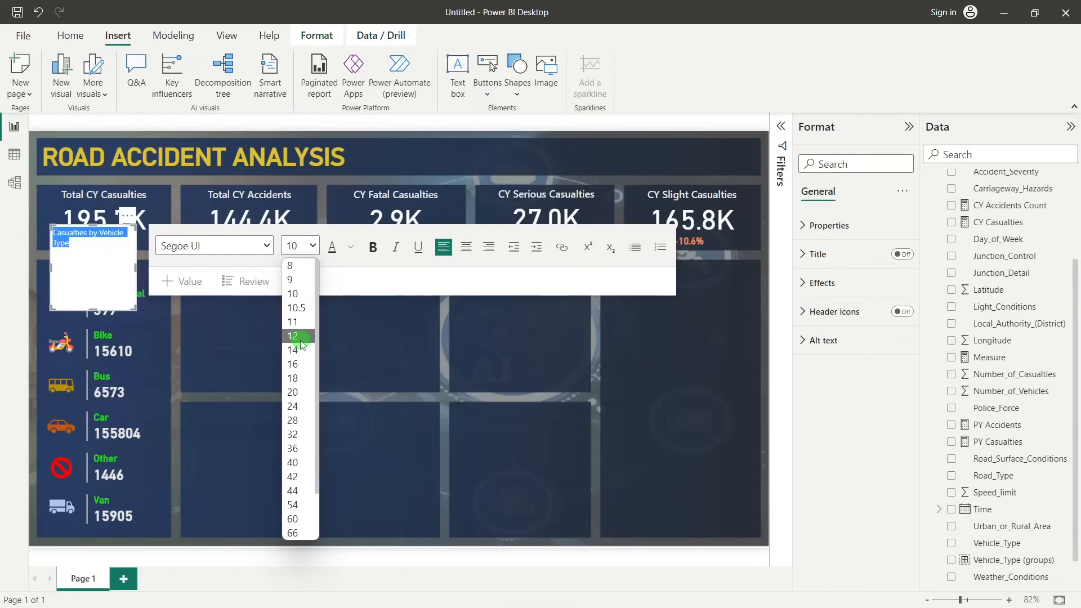
pyautogui.click(293, 323)
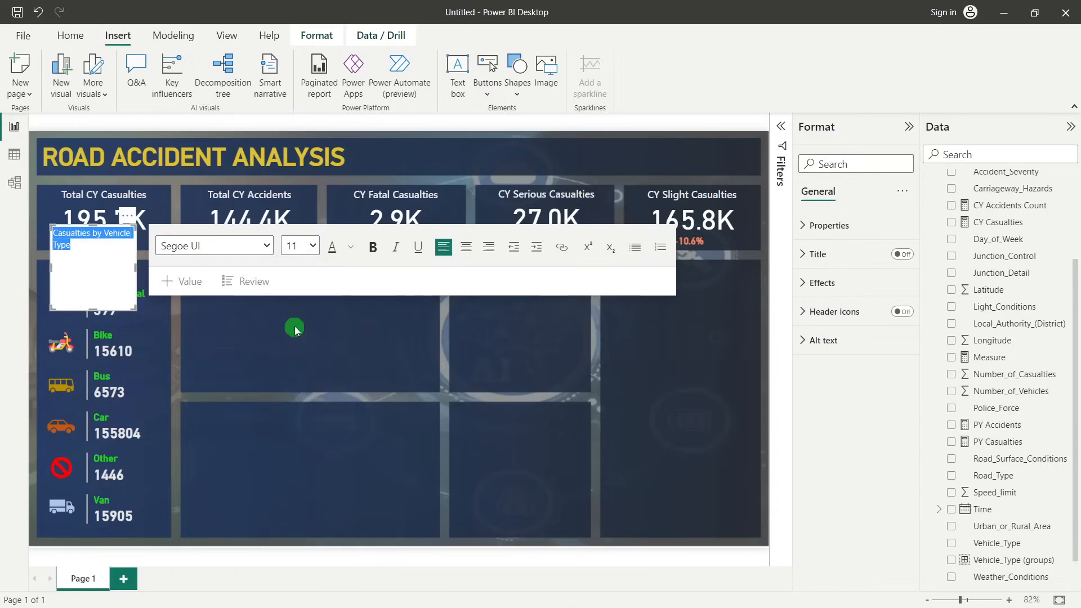
pyautogui.click(264, 249)
pyautogui.scroll(-1, 234, 420)
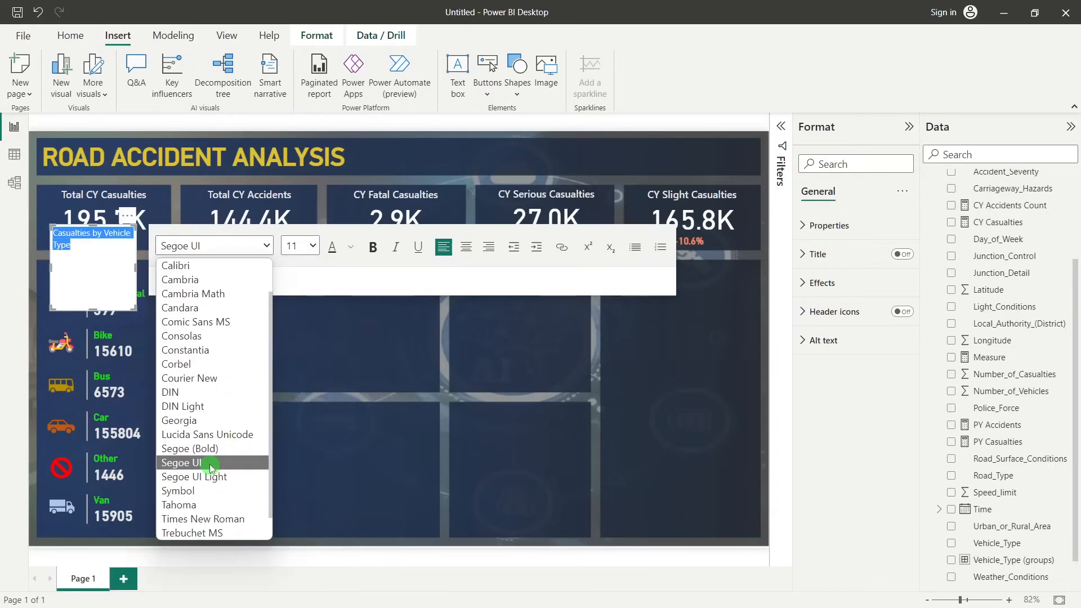
pyautogui.click(210, 466)
pyautogui.click(372, 248)
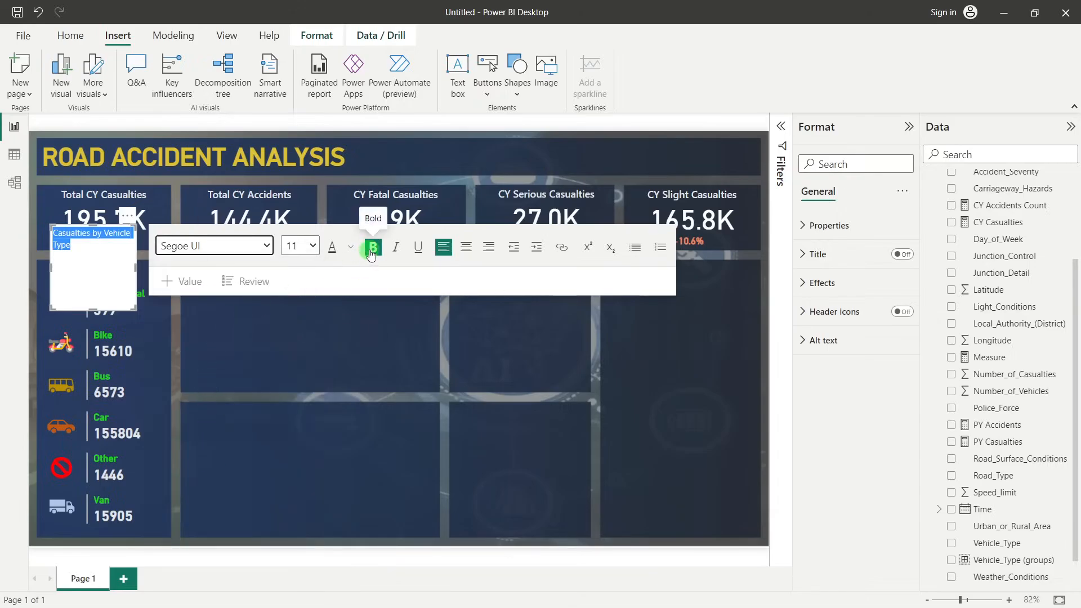
pyautogui.click(371, 248)
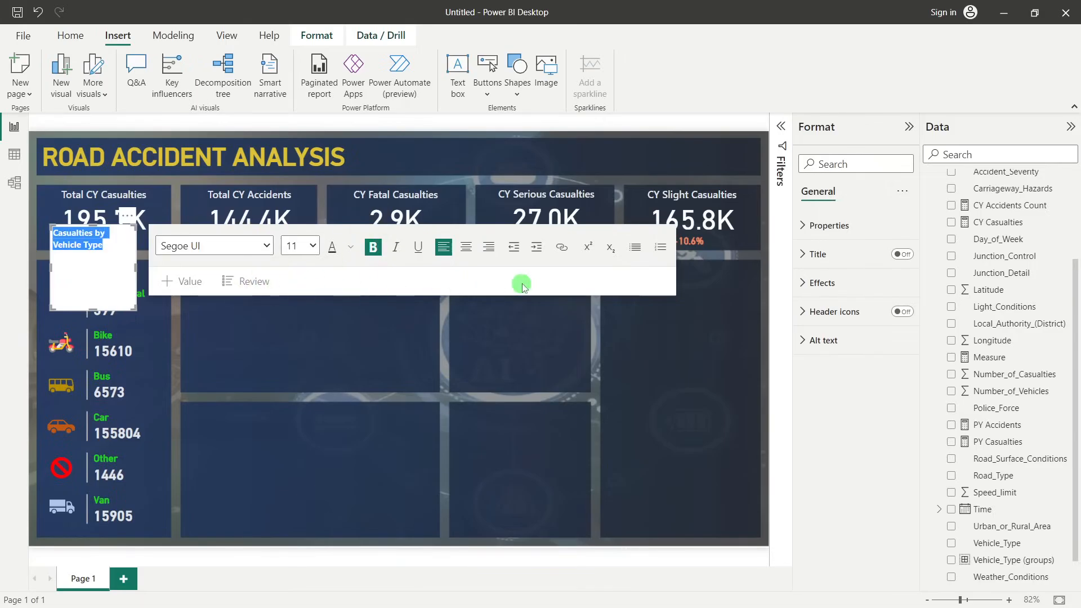
pyautogui.click(208, 358)
# Resize the "Casualties by Vehicle Type" text box to fit a single line and place it above the Agricultural row
pyautogui.click(119, 265)
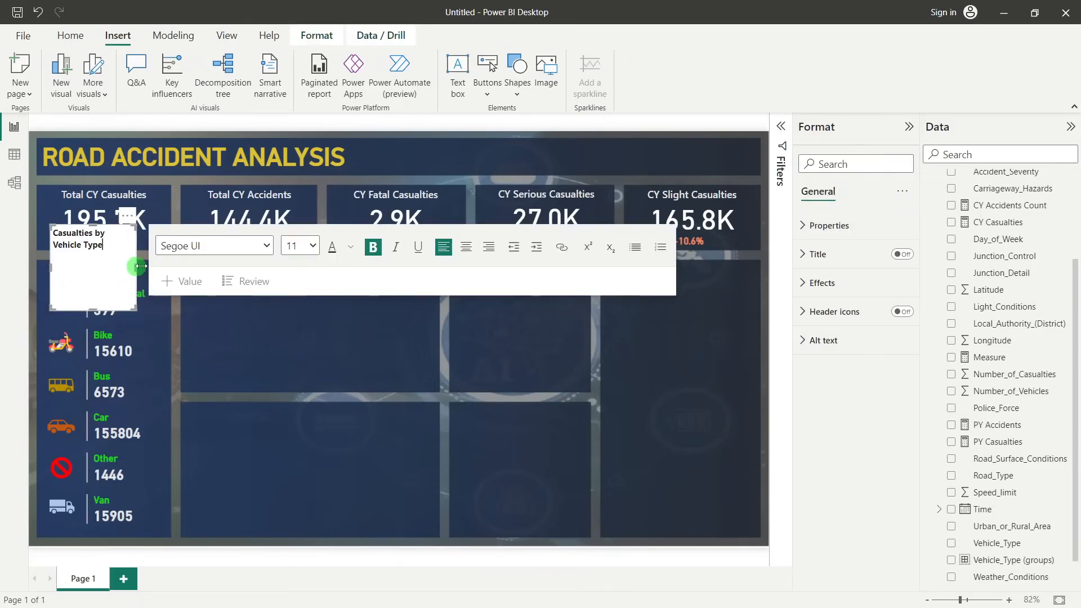
pyautogui.moveTo(136, 268); pyautogui.dragTo(173, 269)
pyautogui.click(80, 265)
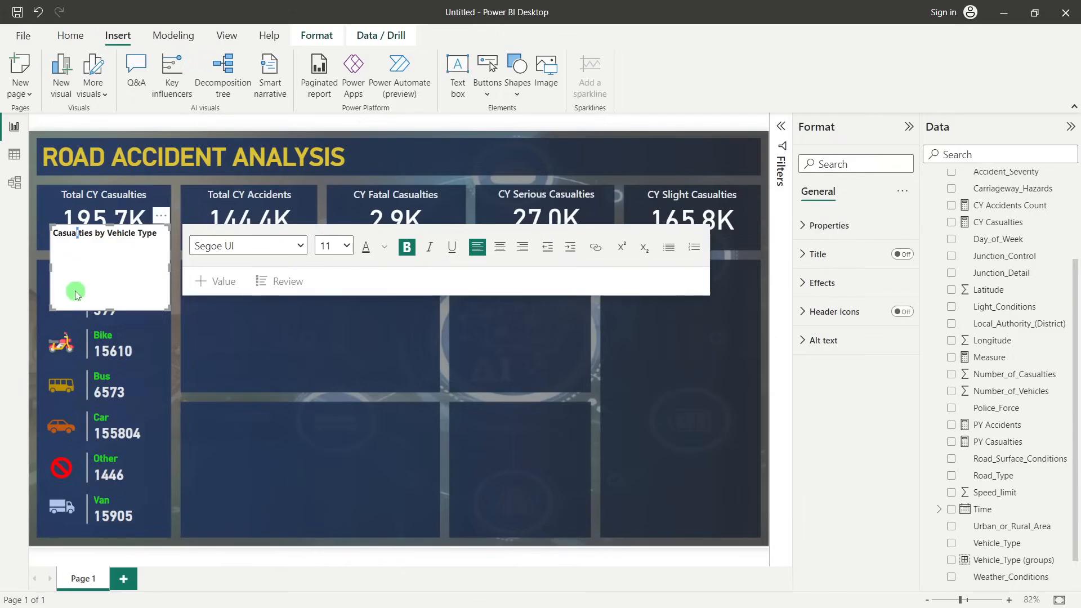
pyautogui.moveTo(106, 310); pyautogui.dragTo(110, 244)
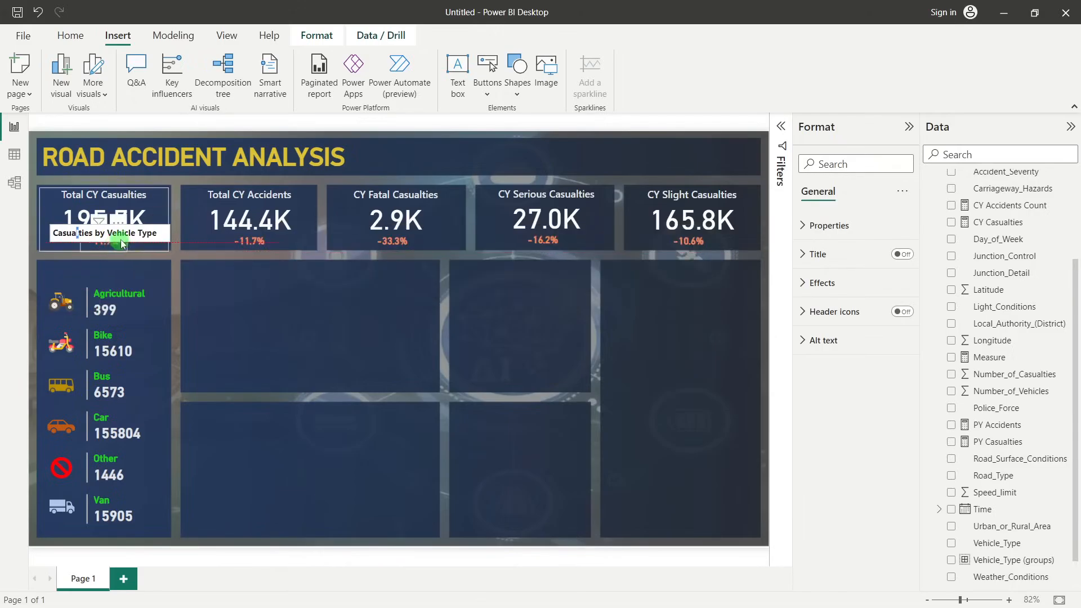
pyautogui.moveTo(161, 234); pyautogui.dragTo(145, 267)
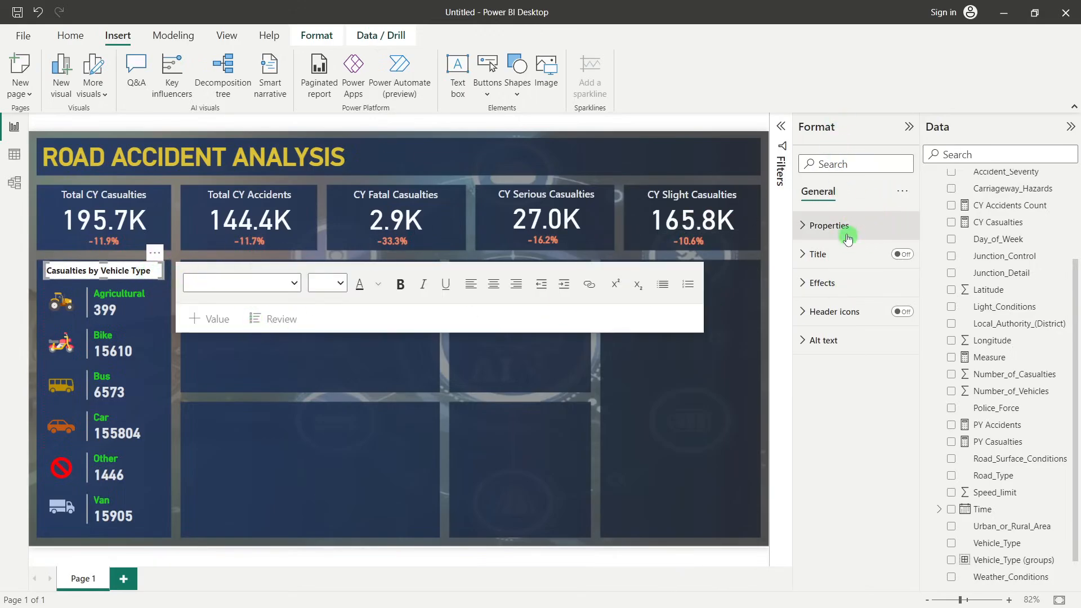
# Turn off the text box background and color its text light grey, the theme shade just below White
pyautogui.click(833, 283)
pyautogui.click(897, 317)
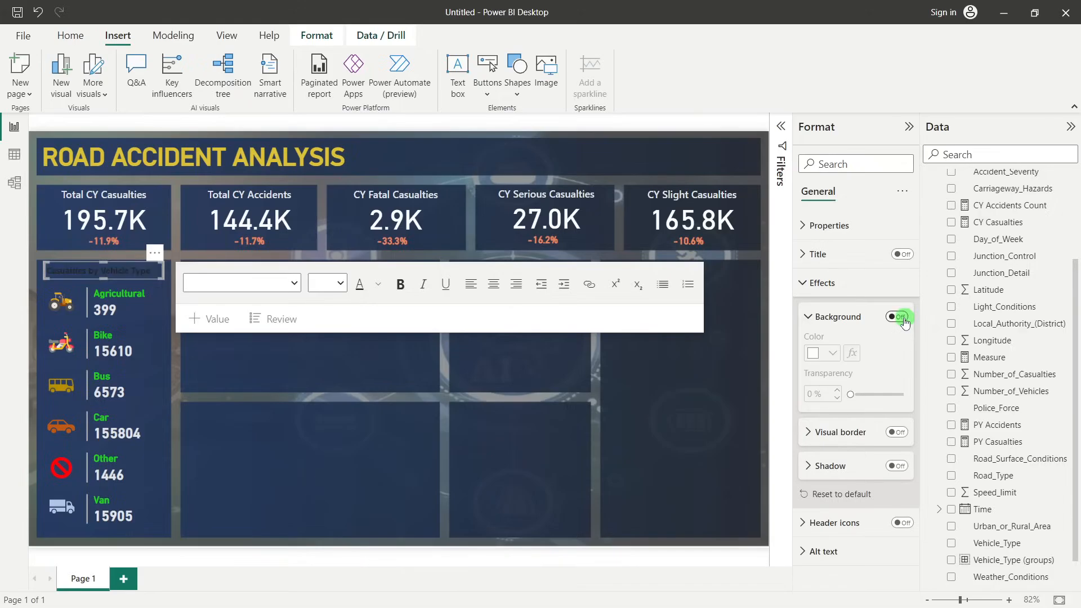
pyautogui.tripleClick(133, 274)
pyautogui.click(379, 285)
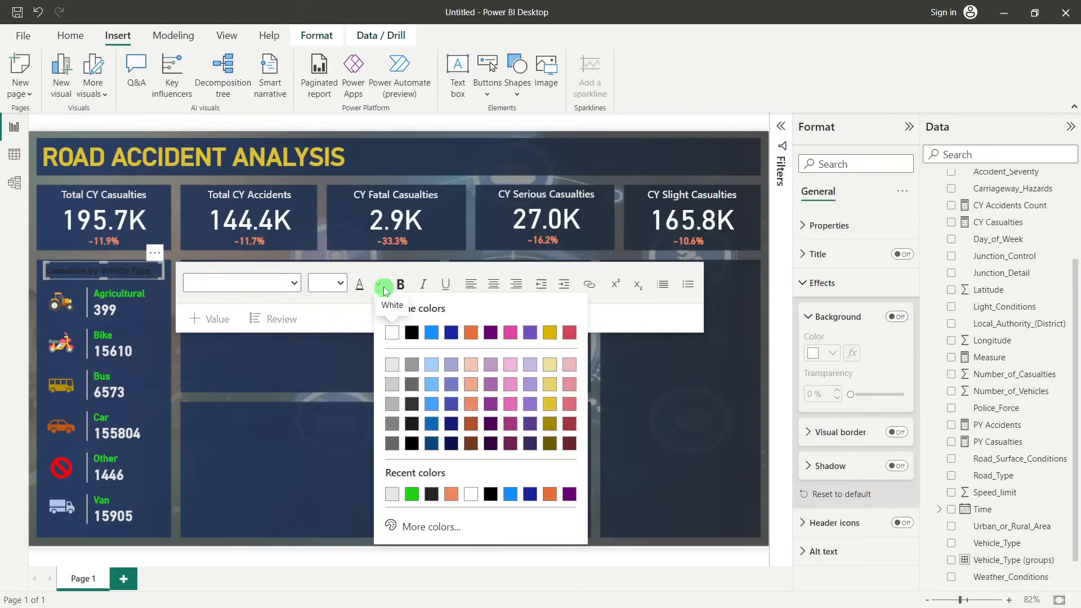
pyautogui.click(398, 364)
pyautogui.click(376, 352)
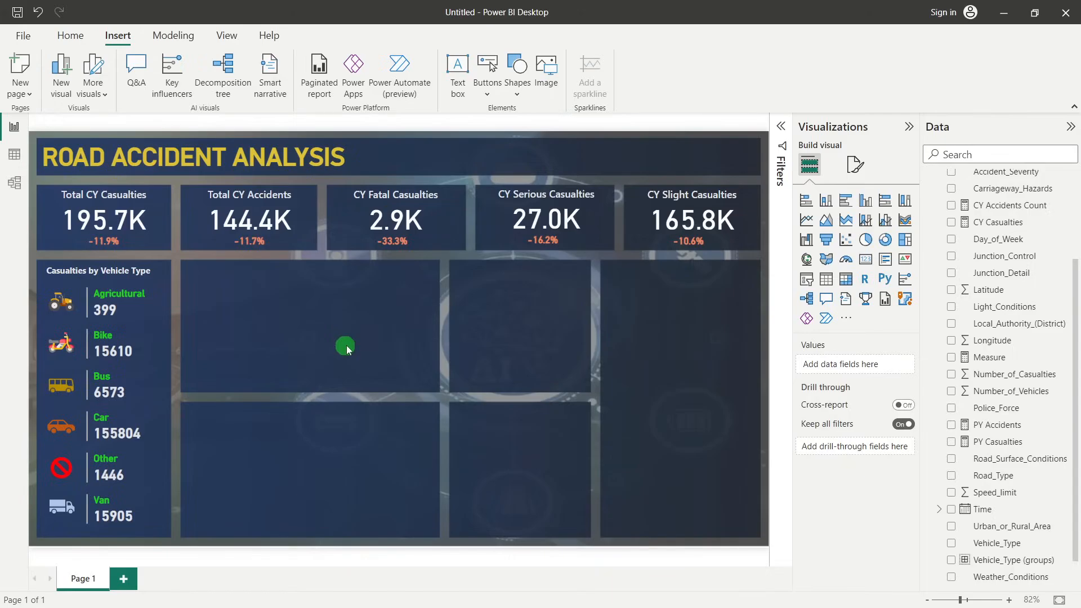
# Switch to the PowerPoint REQUIREMENT slide, check the monthly trend requirement, and return to Power BI Desktop
pyautogui.click(910, 127)
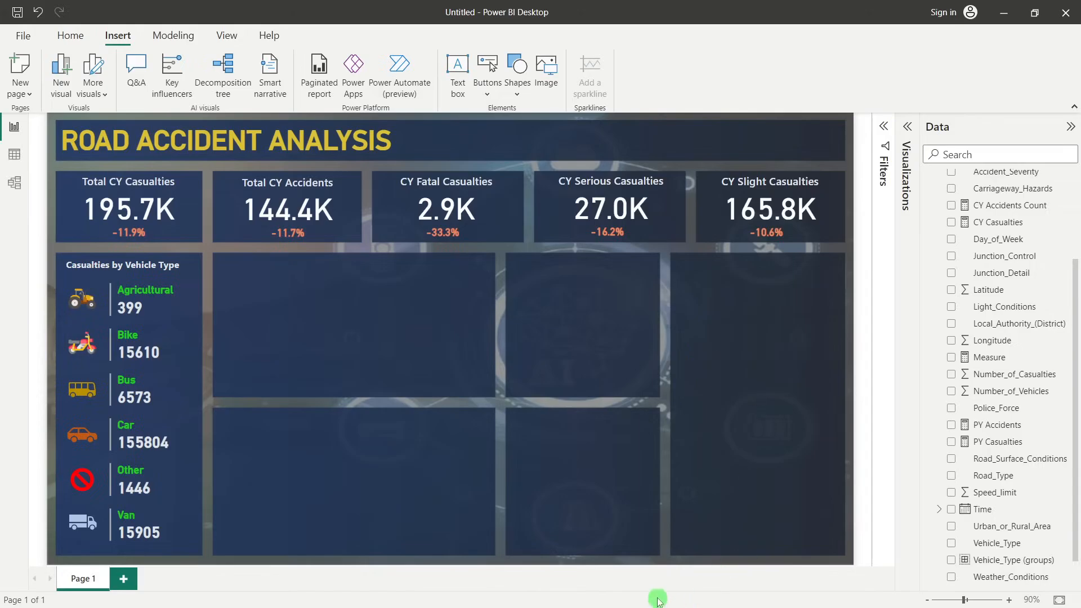
pyautogui.hotkey('alt', 'Tab')
pyautogui.moveTo(616, 601)
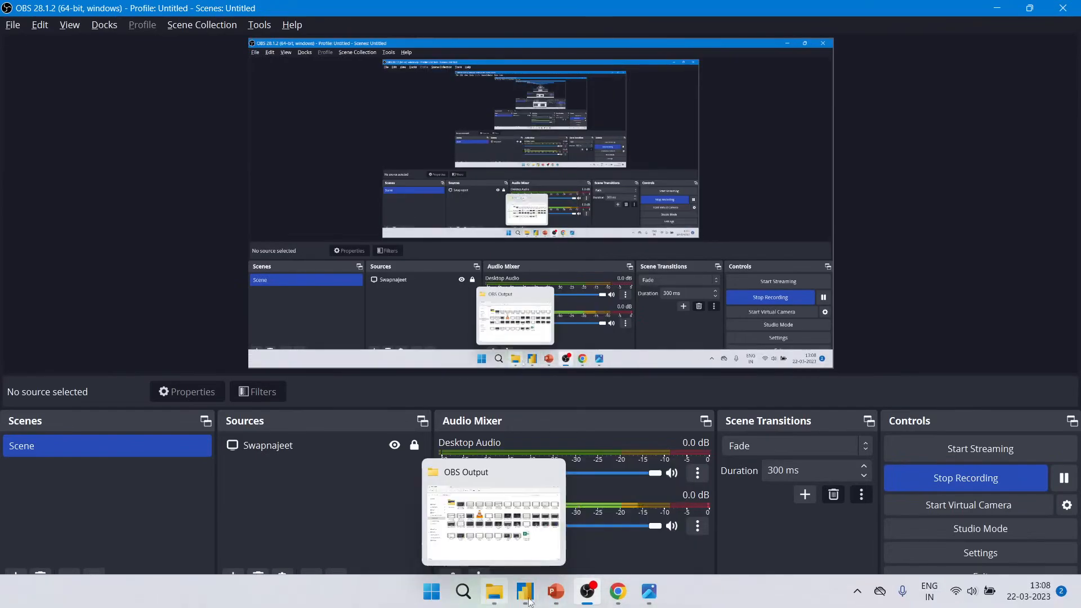
pyautogui.moveTo(555, 586)
pyautogui.click(413, 523)
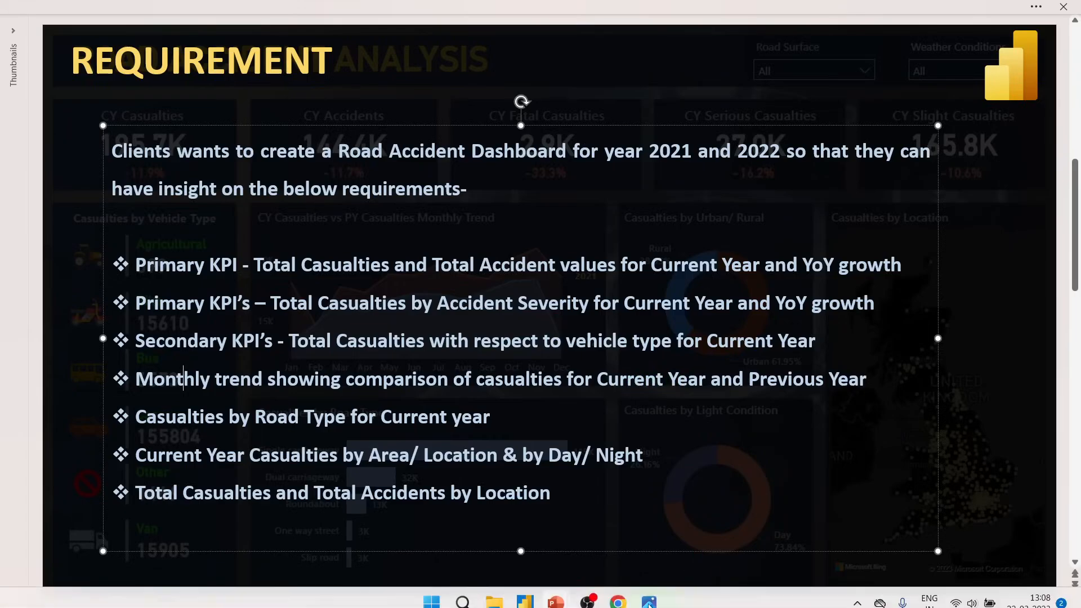
pyautogui.moveTo(545, 603)
pyautogui.click(616, 539)
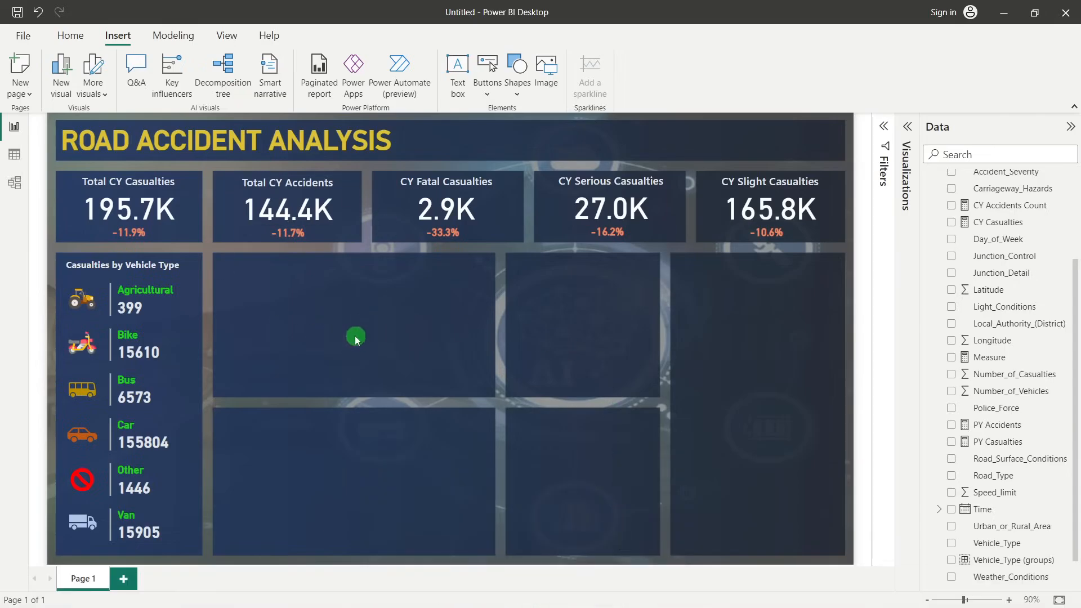
# Insert an area chart and move it onto the wide panel to the right of the vehicle type card
pyautogui.click(907, 129)
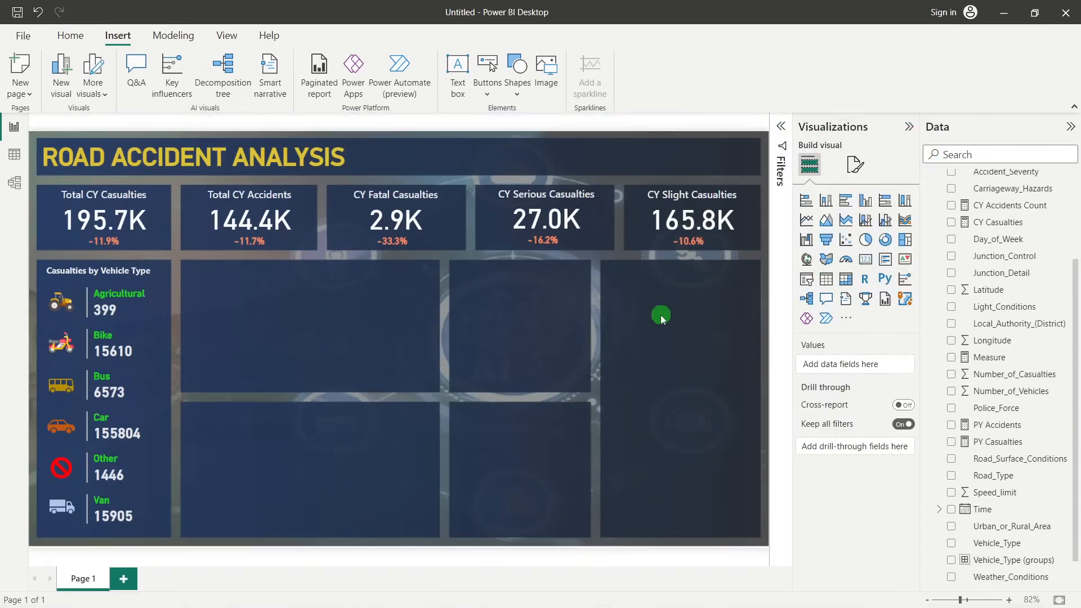
pyautogui.click(826, 220)
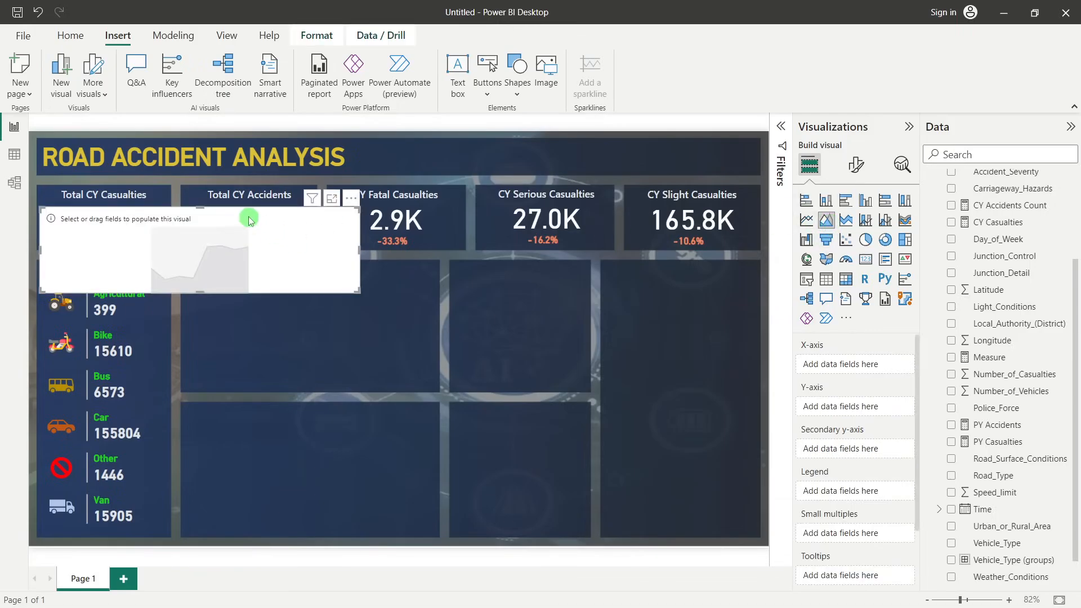
pyautogui.moveTo(249, 215); pyautogui.dragTo(401, 293)
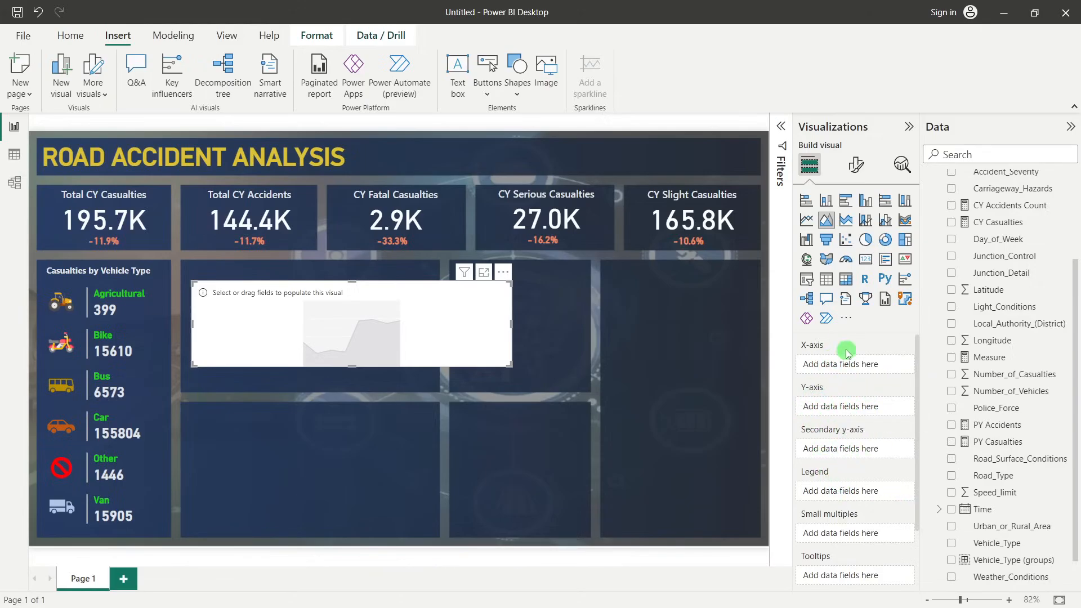
# Put the Month field from the Calendar table on the X-axis of the area chart
pyautogui.moveTo(964, 513); pyautogui.dragTo(856, 353)
pyautogui.scroll(3, 1012, 365)
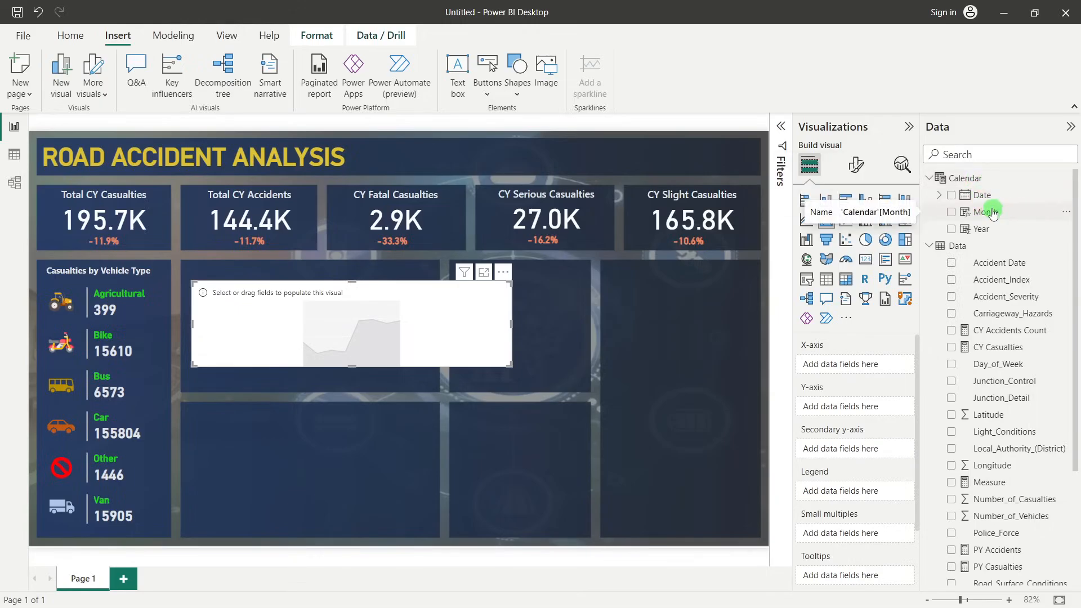
pyautogui.moveTo(992, 213); pyautogui.dragTo(856, 369)
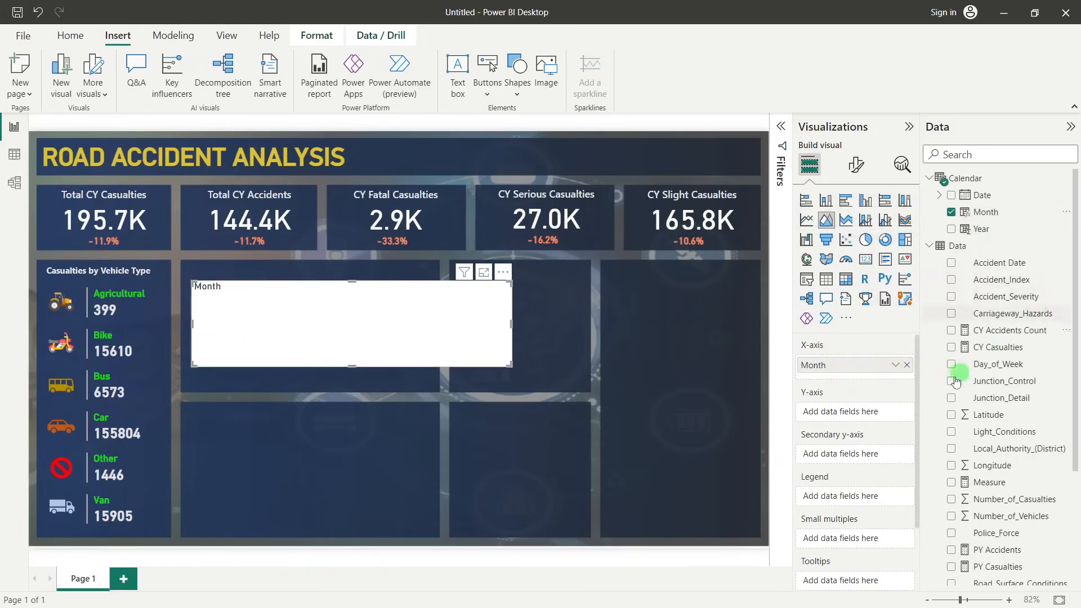
# Put the Number_of_Casualties field from the Data table on the Y-axis of the area chart
pyautogui.scroll(-3, 1008, 384)
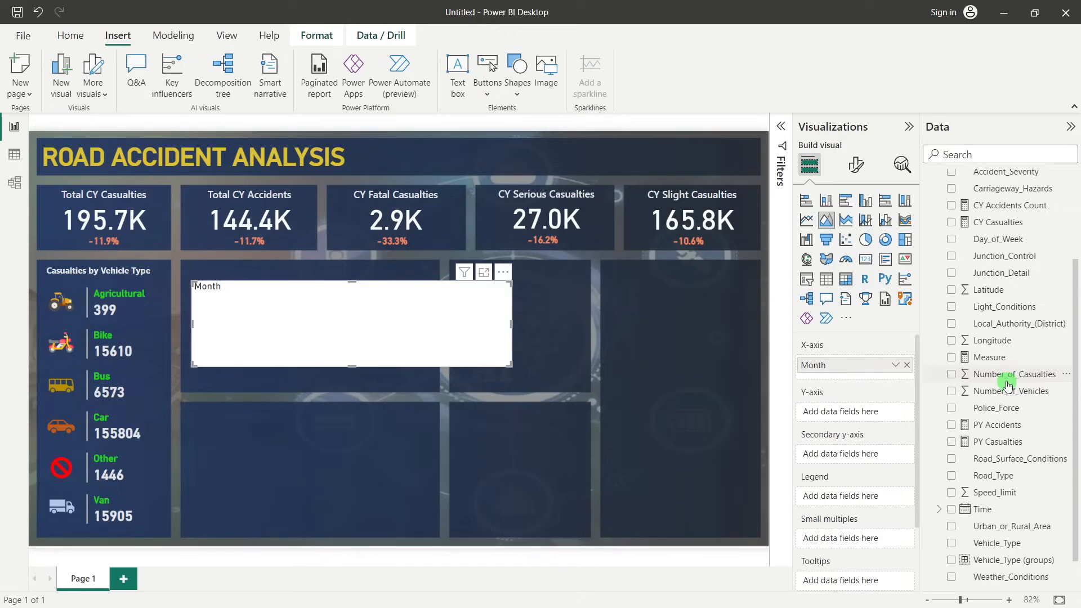
pyautogui.scroll(-1, 1005, 380)
pyautogui.scroll(2, 992, 360)
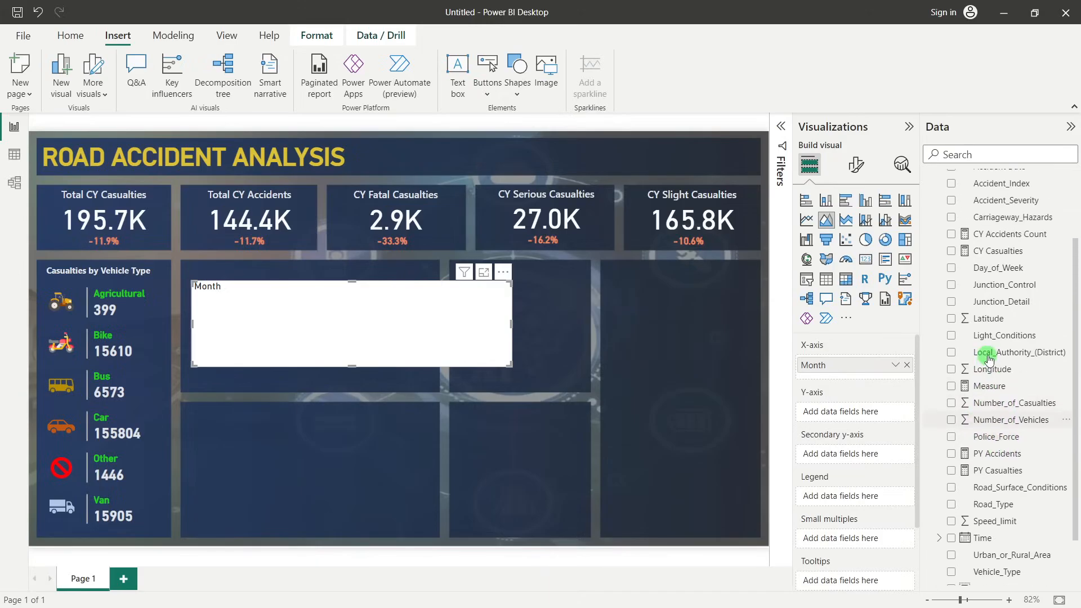
pyautogui.scroll(3, 990, 358)
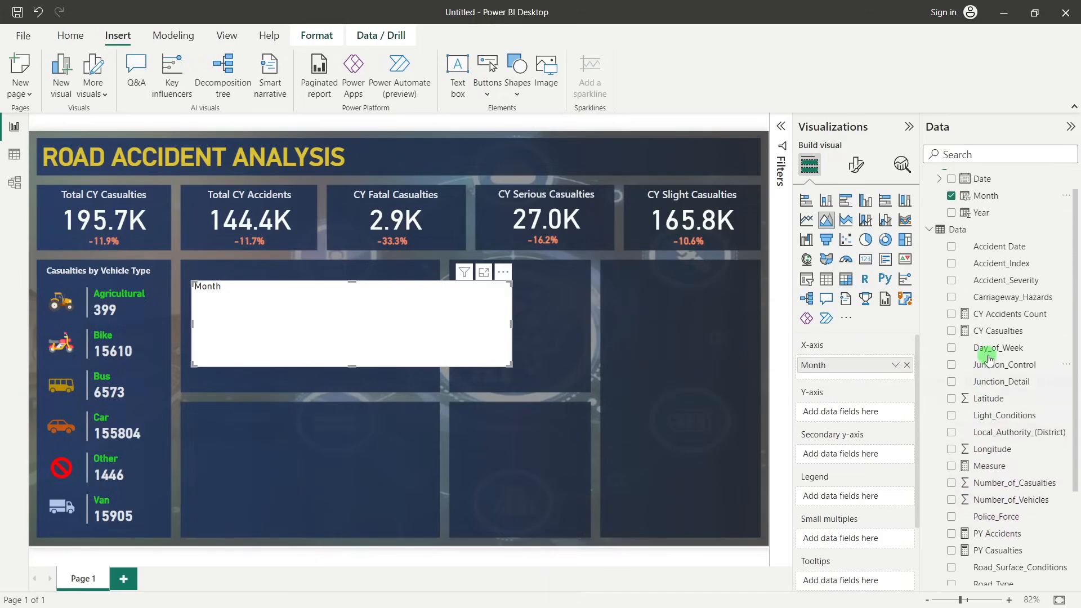
pyautogui.scroll(-4, 991, 349)
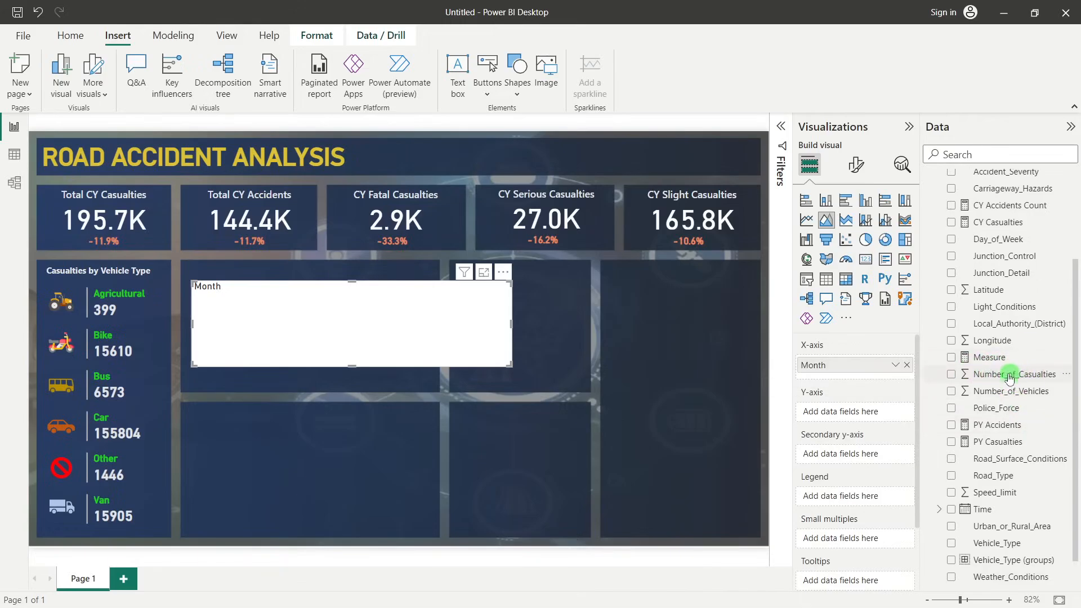
pyautogui.moveTo(1009, 375); pyautogui.dragTo(880, 413)
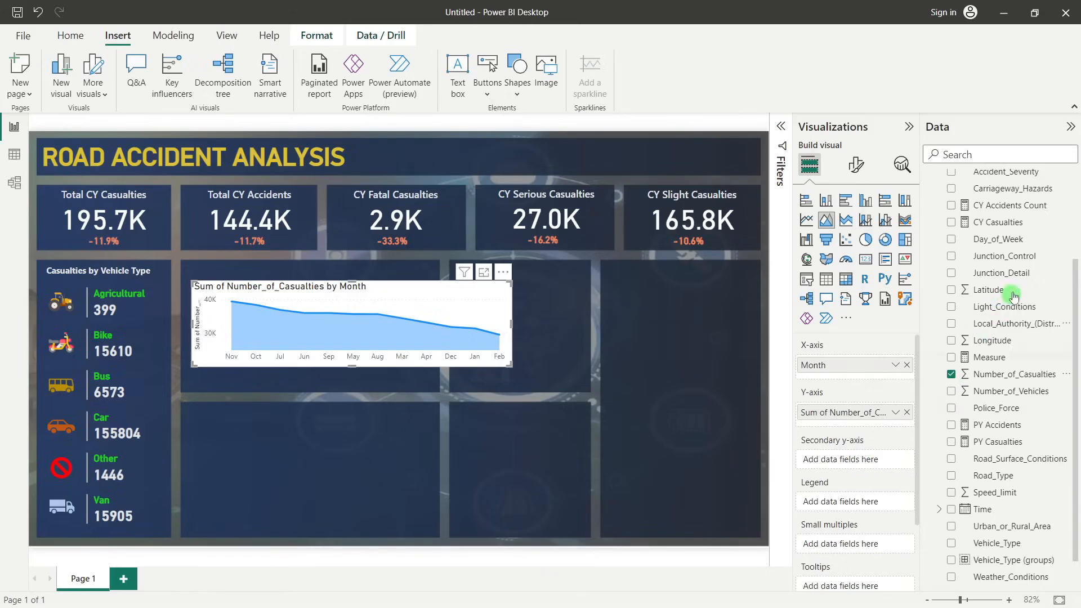
# Add the Calendar table's Date field as the area chart's legend and use its date hierarchy at Year level, making the chart slightly taller
pyautogui.scroll(2, 991, 266)
pyautogui.scroll(-1, 1023, 271)
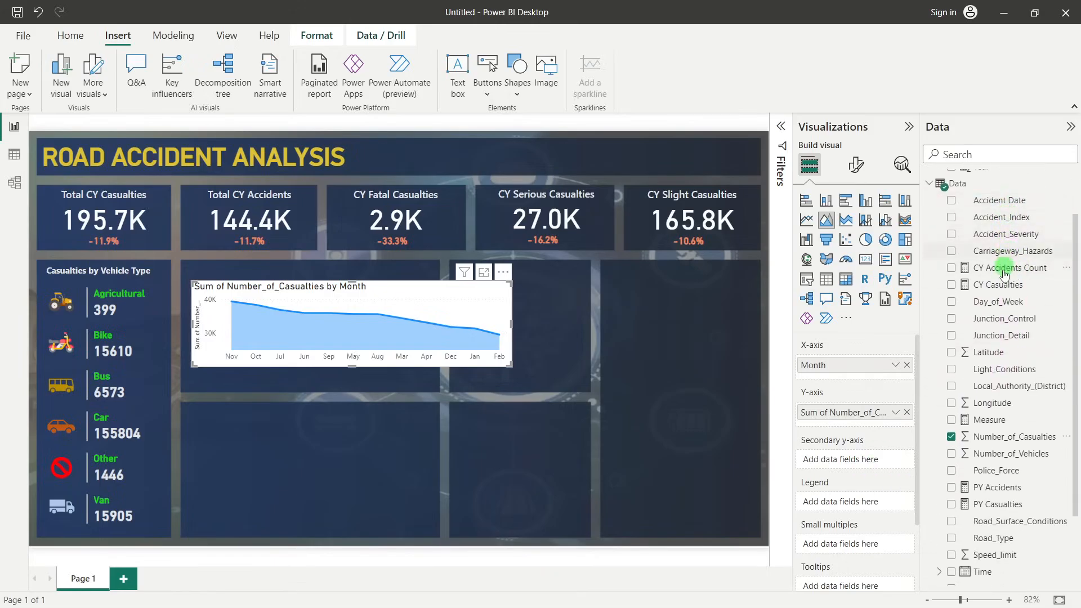
pyautogui.scroll(1, 1002, 287)
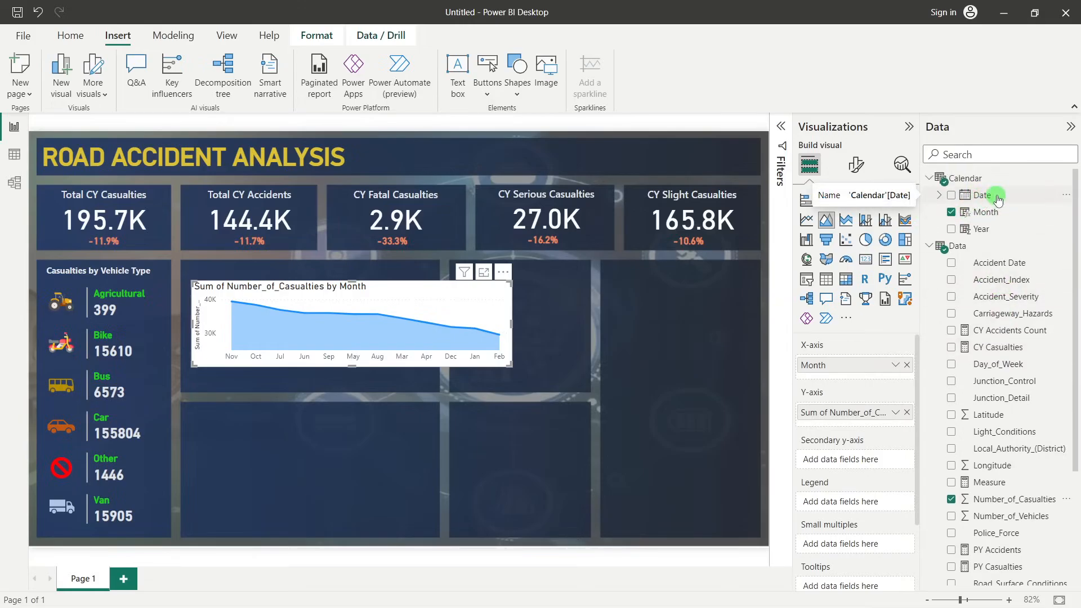
pyautogui.moveTo(999, 199); pyautogui.dragTo(859, 501)
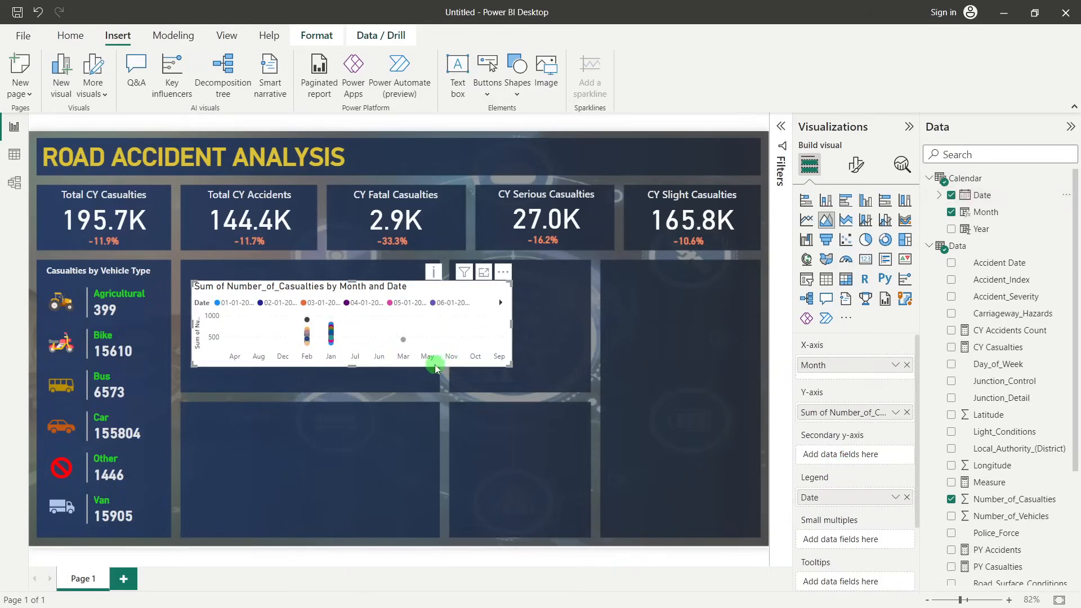
pyautogui.moveTo(353, 367); pyautogui.dragTo(358, 396)
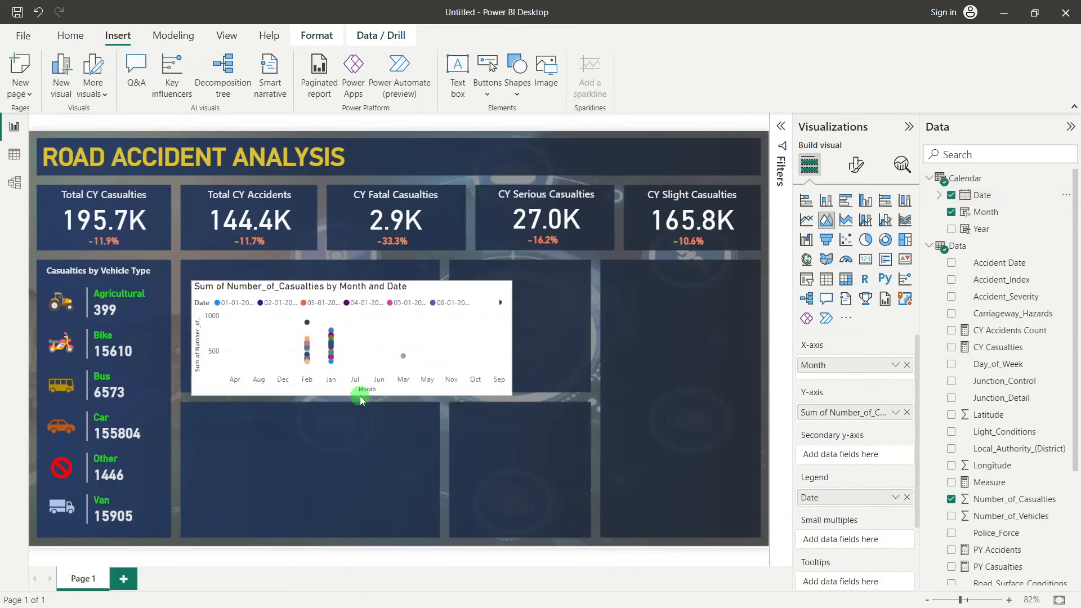
pyautogui.click(896, 498)
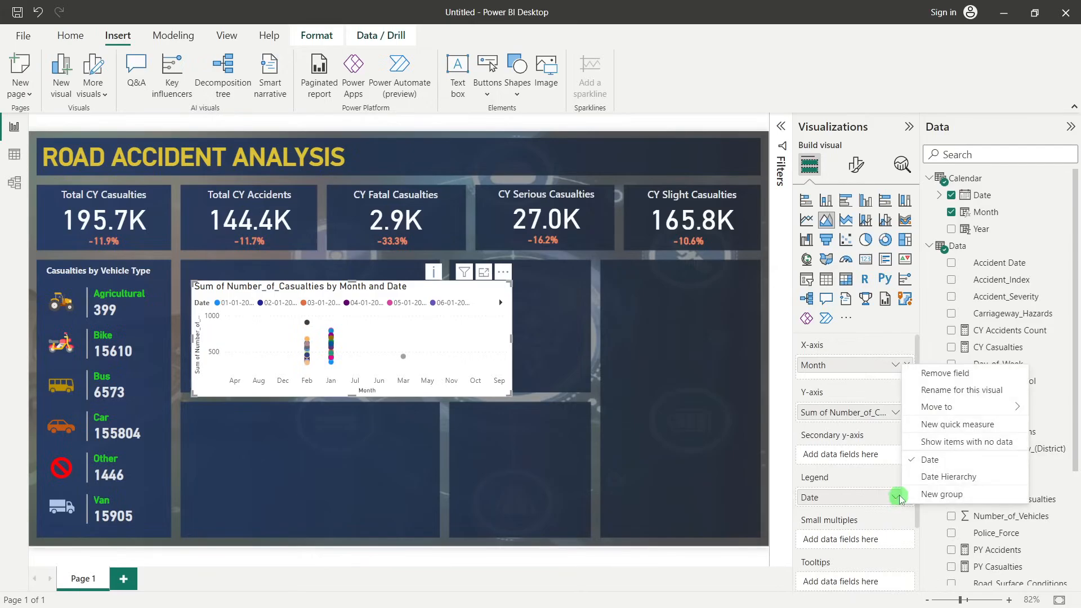
pyautogui.click(936, 479)
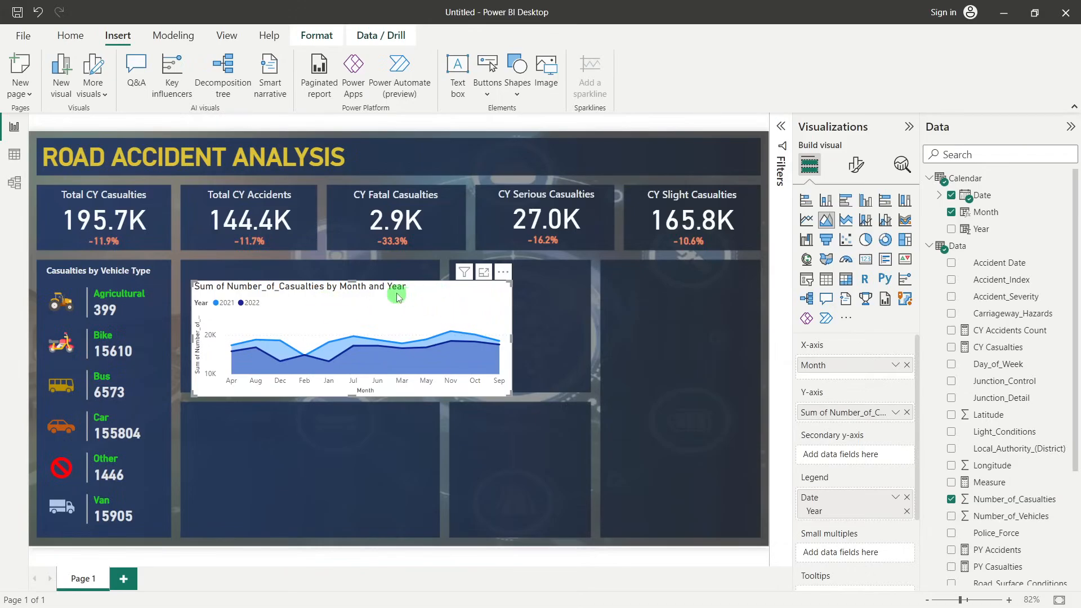
# Move and resize the area chart so it fits inside the wide panel to the right of the vehicle type card
pyautogui.moveTo(322, 314); pyautogui.dragTo(312, 299)
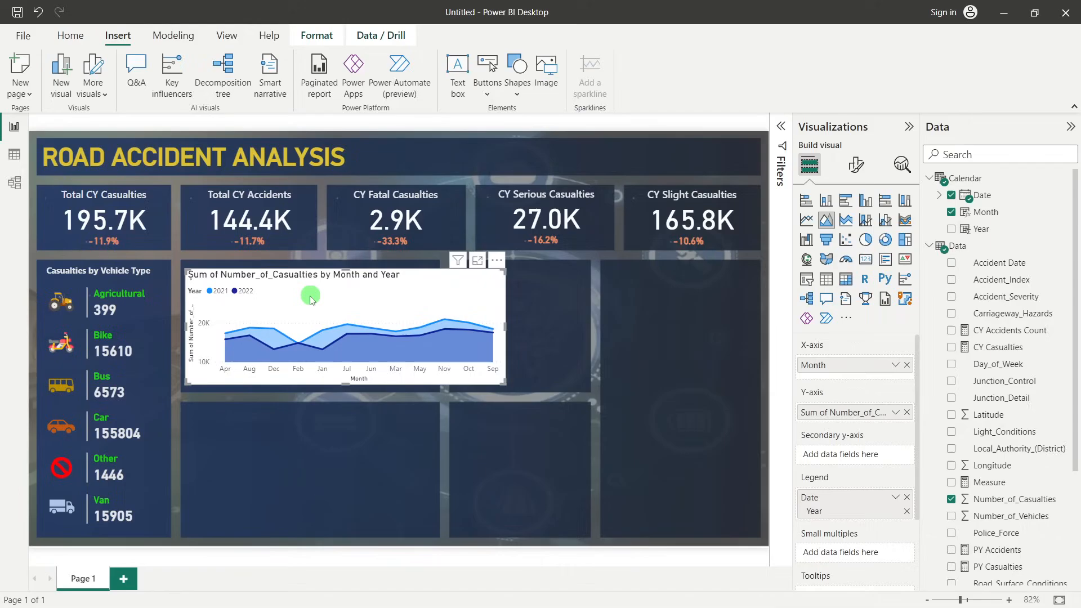
pyautogui.press('Up')
pyautogui.press('Up')
pyautogui.press('Up')
pyautogui.press('Up')
pyautogui.press('Up')
pyautogui.press('Up')
pyautogui.press('Up')
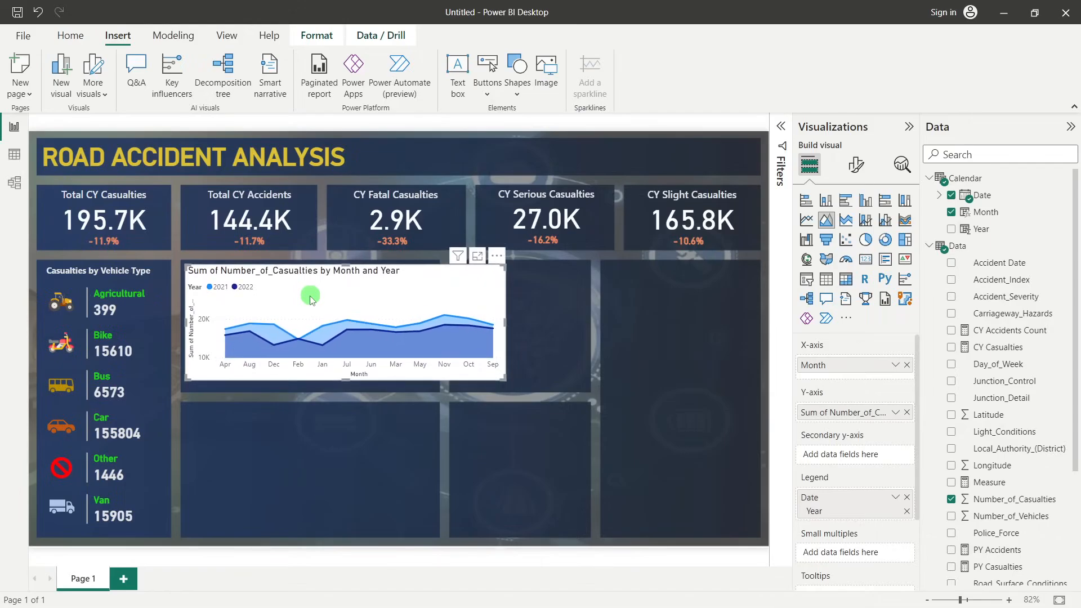
pyautogui.moveTo(346, 380); pyautogui.dragTo(348, 382)
pyautogui.moveTo(506, 325); pyautogui.dragTo(438, 329)
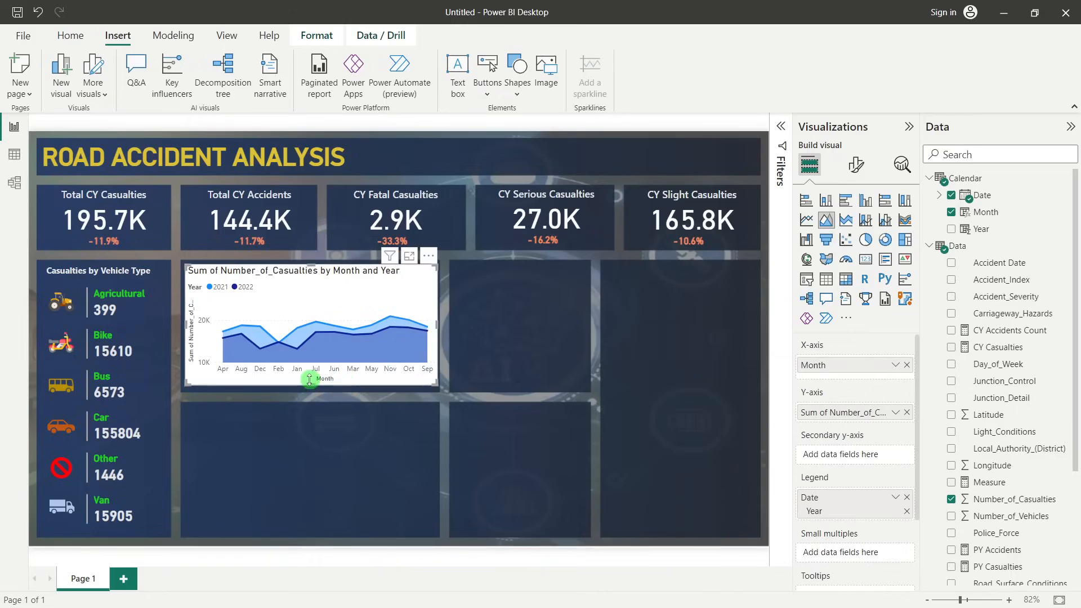
pyautogui.moveTo(311, 383); pyautogui.dragTo(312, 387)
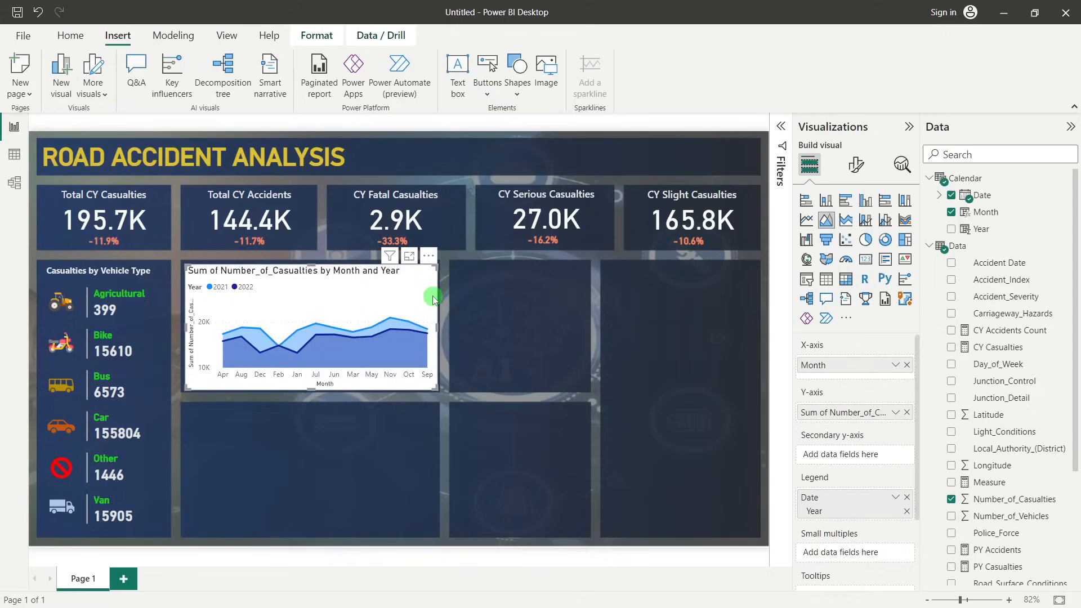
# Turn off the X-axis title and the Y-axis title of the area chart
pyautogui.click(859, 165)
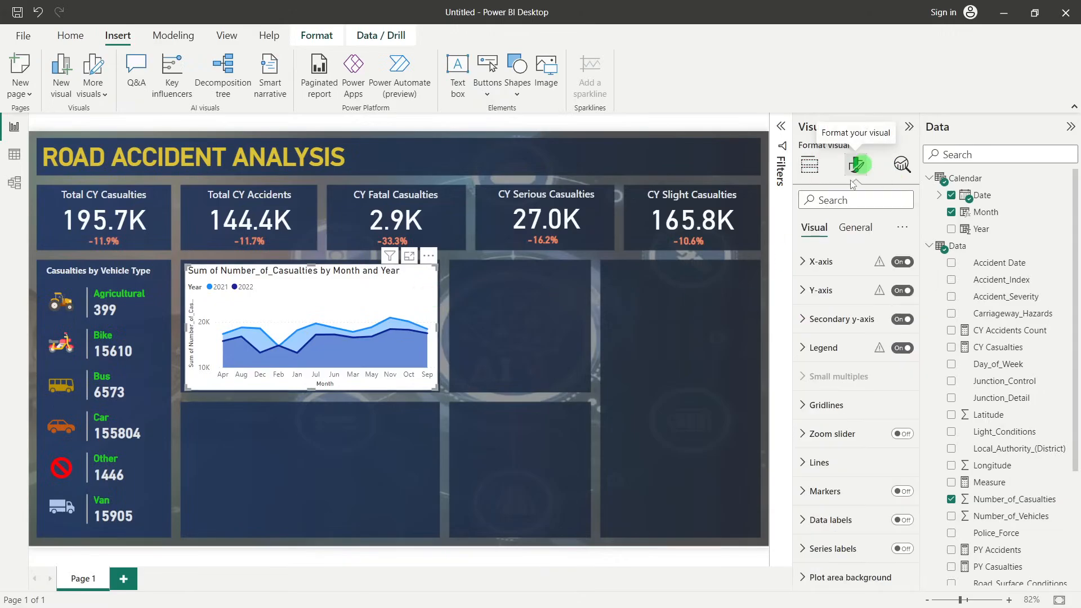
pyautogui.click(813, 245)
pyautogui.click(806, 263)
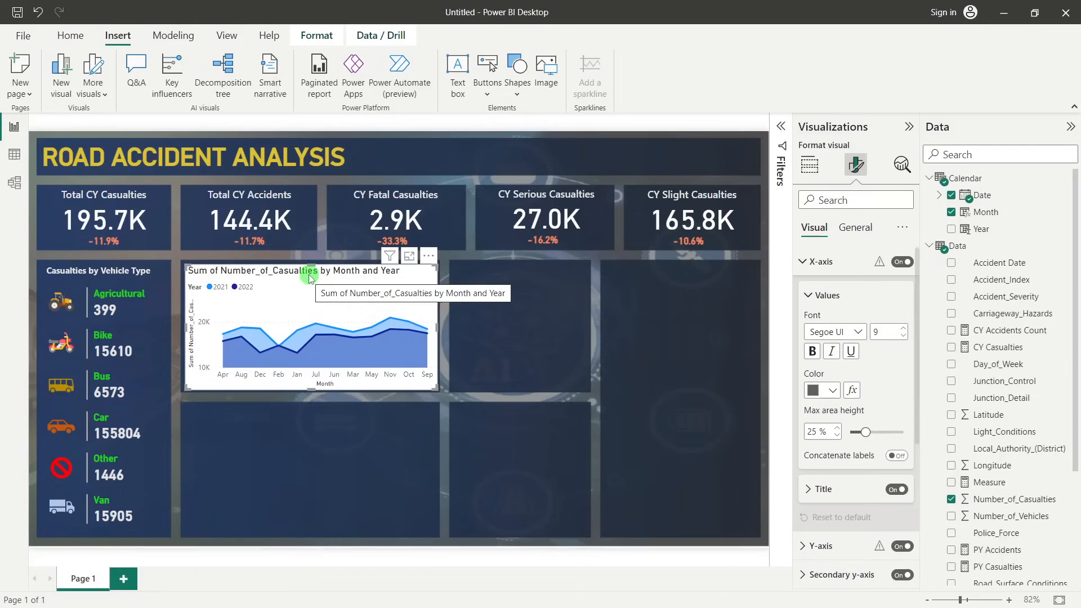
pyautogui.click(896, 490)
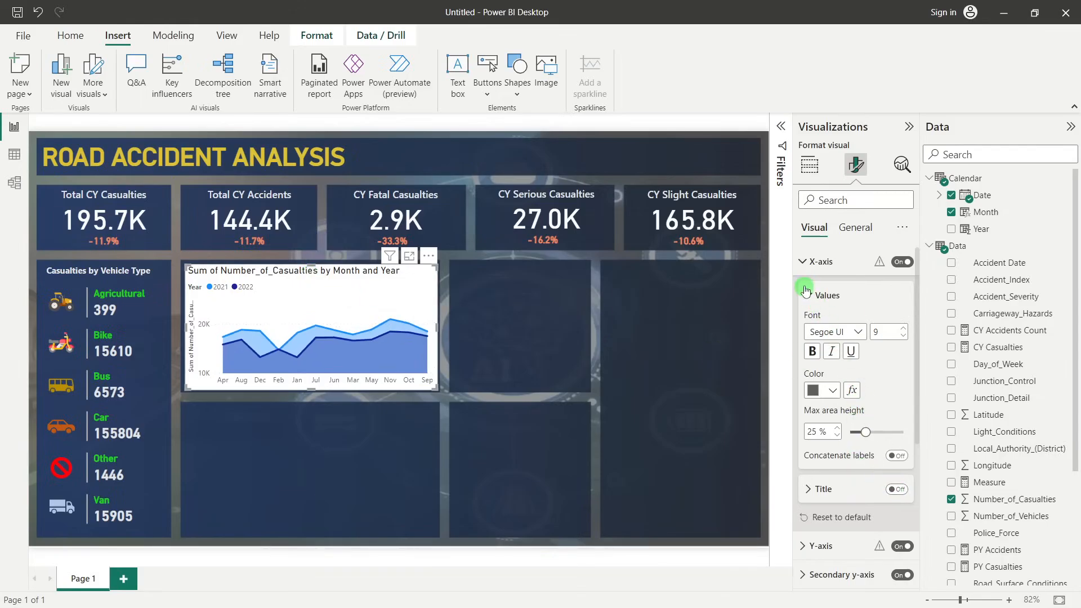
pyautogui.click(806, 270)
pyautogui.click(805, 291)
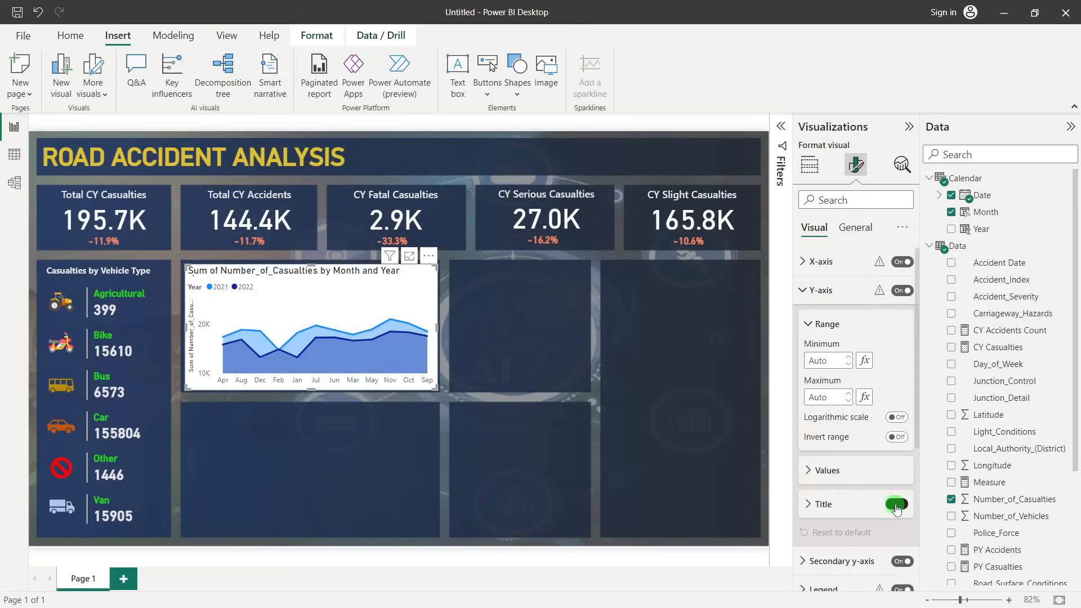
pyautogui.click(896, 505)
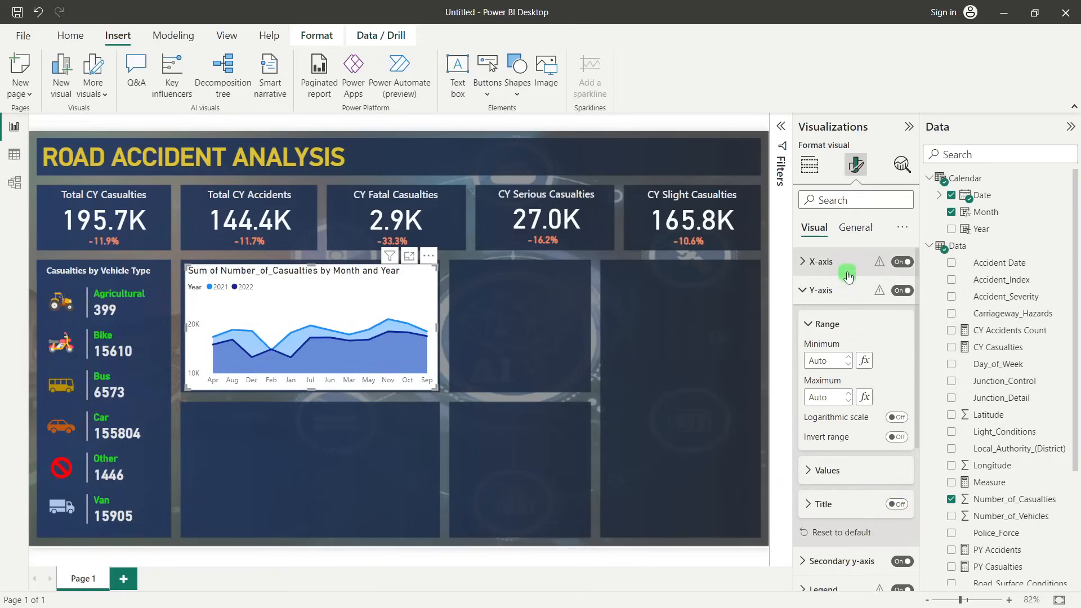
# Turn off the background of the area chart
pyautogui.click(860, 235)
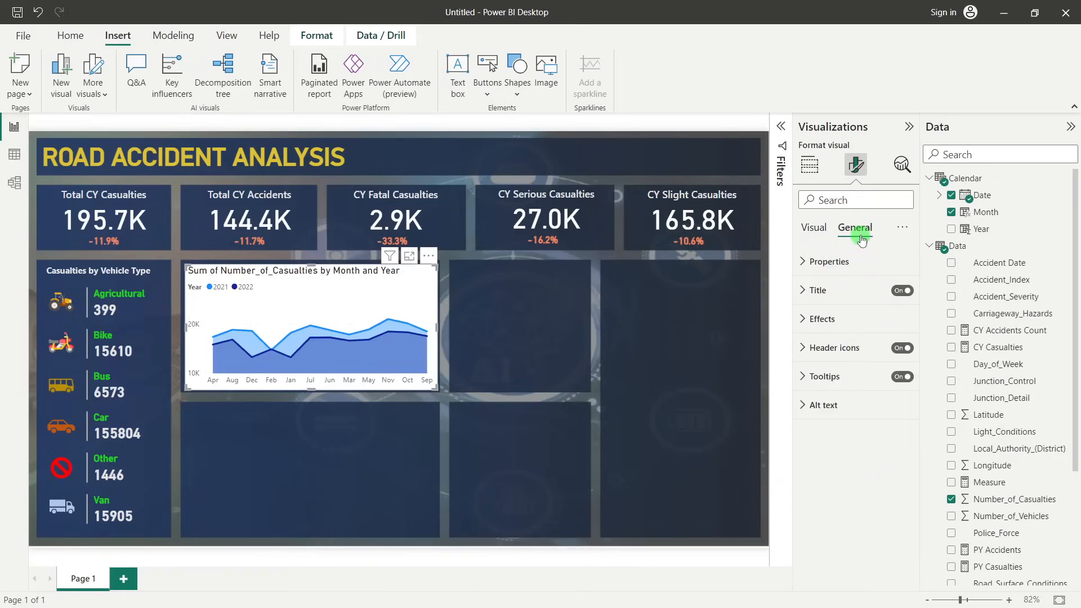
pyautogui.click(825, 318)
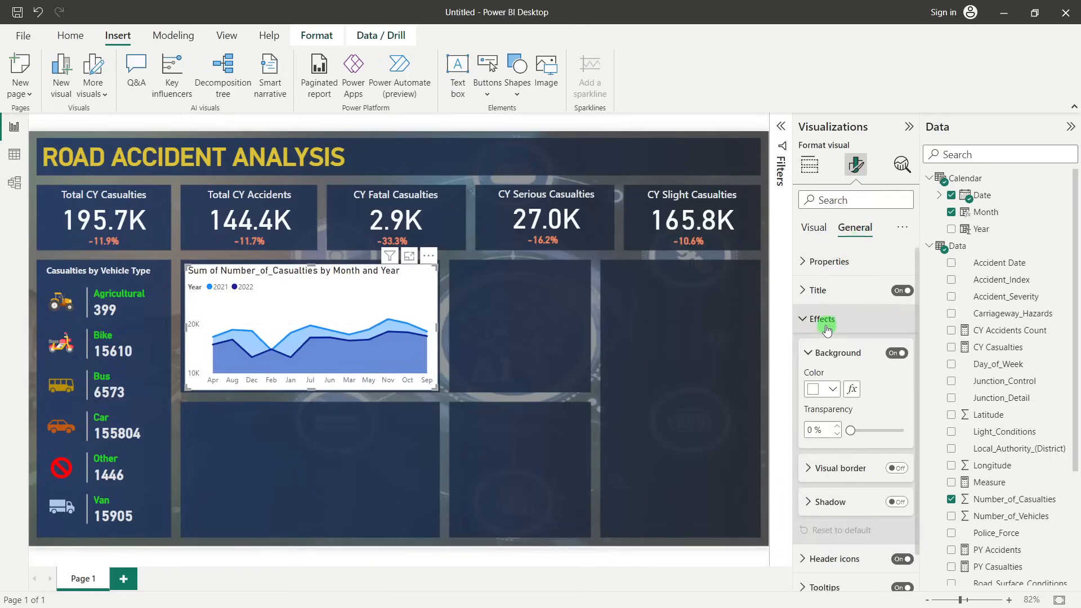
pyautogui.click(896, 353)
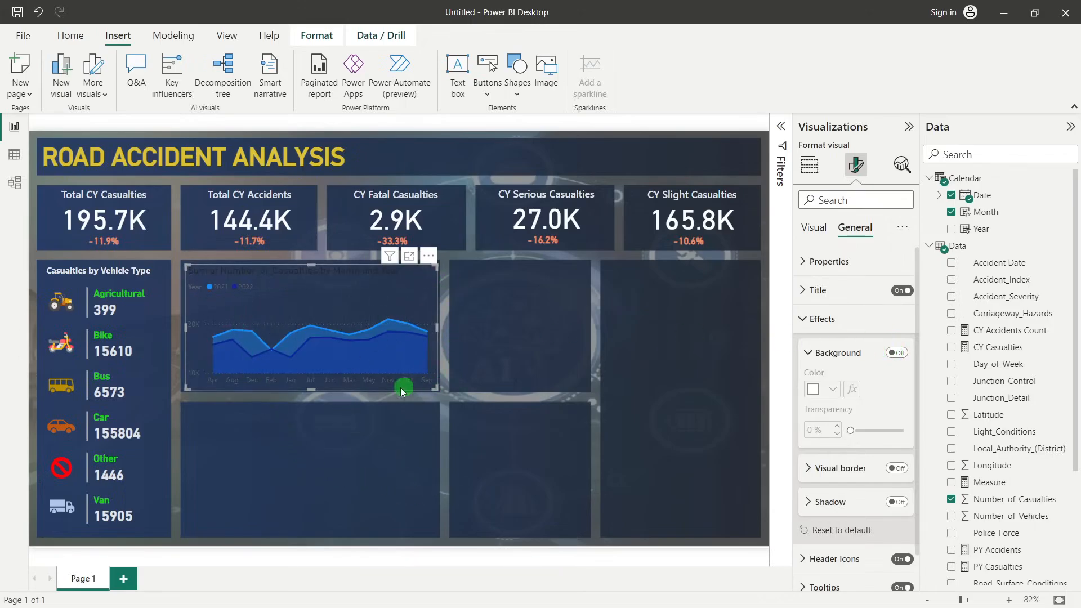
# Turn off the area chart's horizontal gridlines, legend and secondary y-axis
pyautogui.click(816, 231)
pyautogui.click(821, 289)
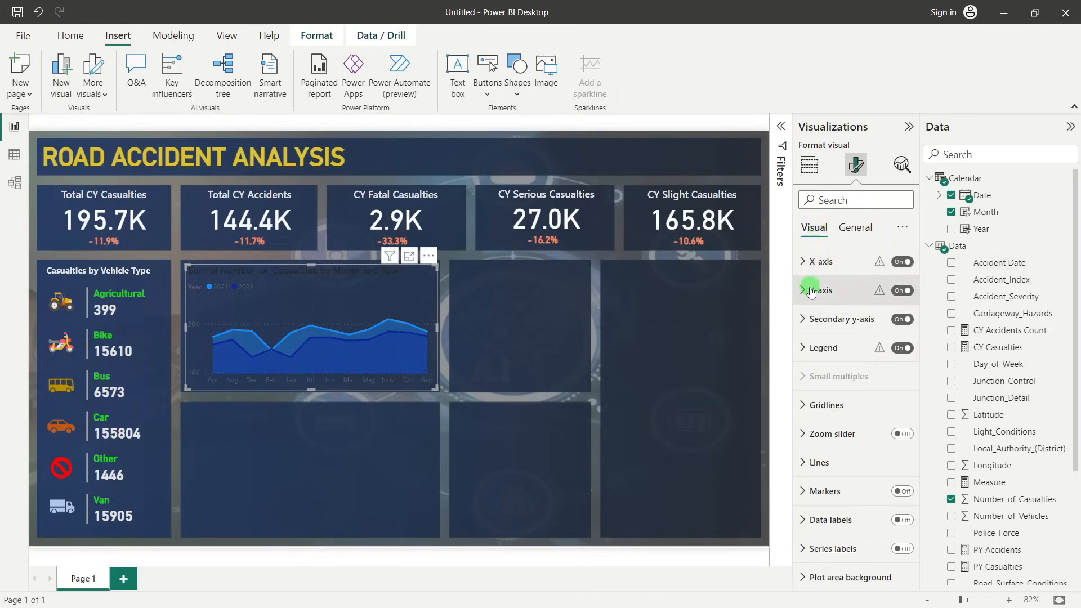
pyautogui.click(837, 341)
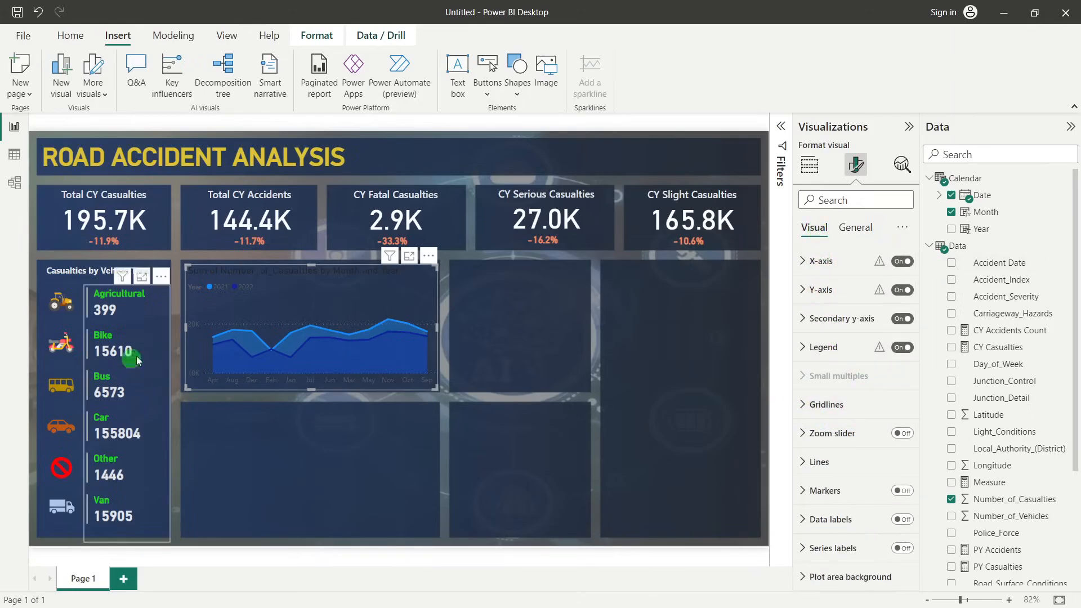
pyautogui.click(803, 410)
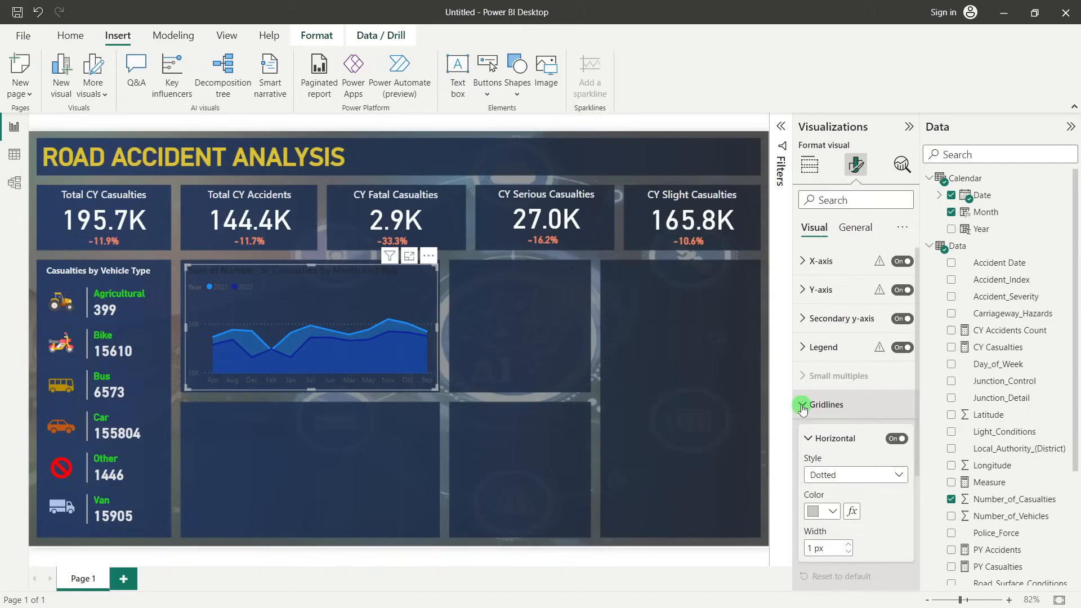
pyautogui.click(800, 409)
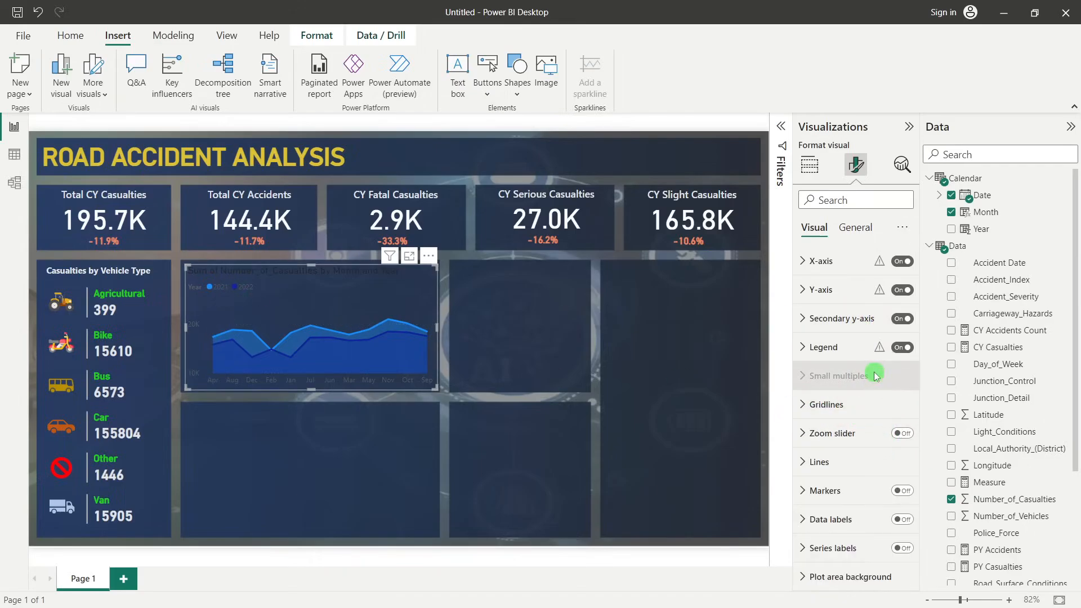
pyautogui.click(903, 348)
pyautogui.click(905, 319)
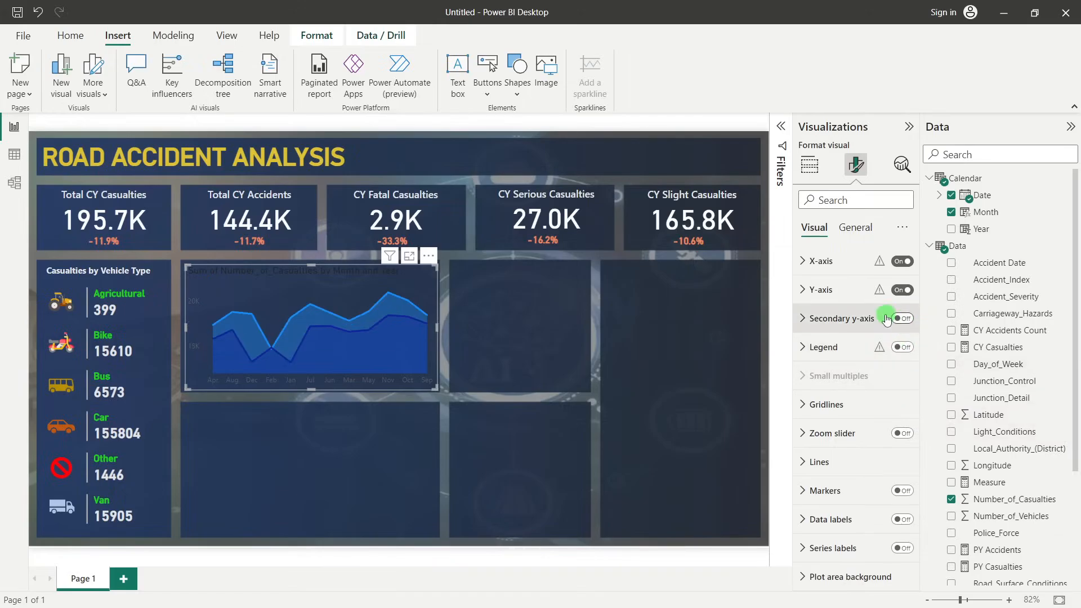
pyautogui.click(730, 376)
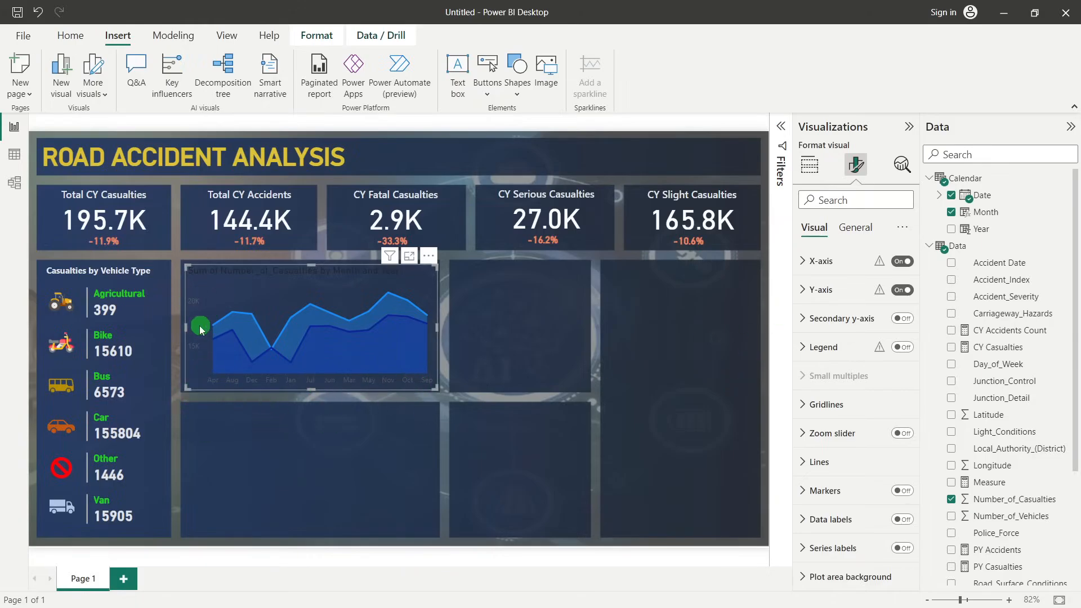
# Color the area chart's X-axis values with the theme shade White, 20% darker
pyautogui.click(804, 268)
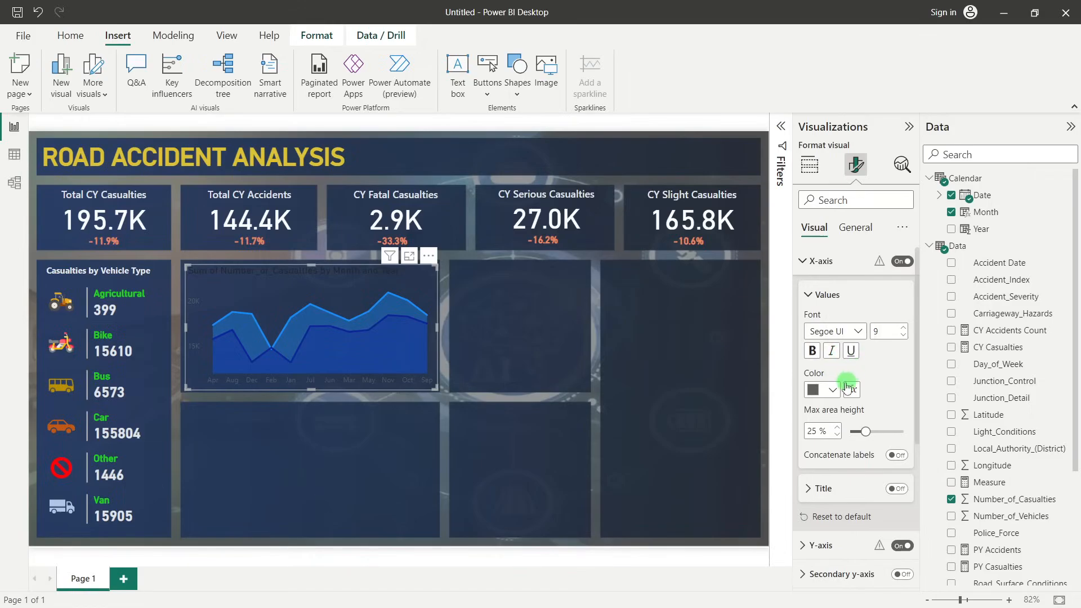
pyautogui.click(832, 390)
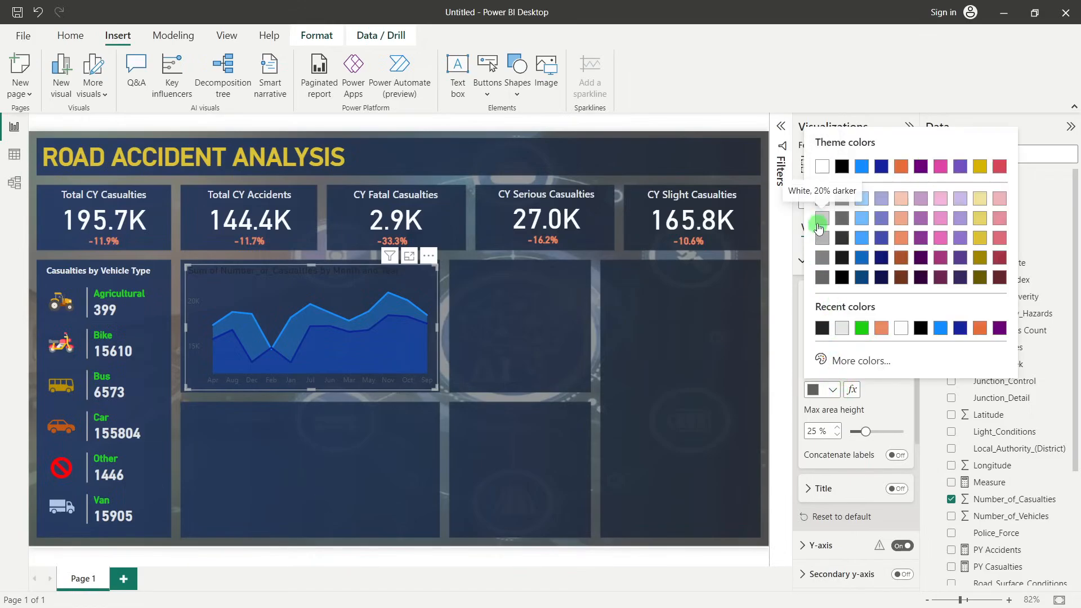
pyautogui.click(819, 226)
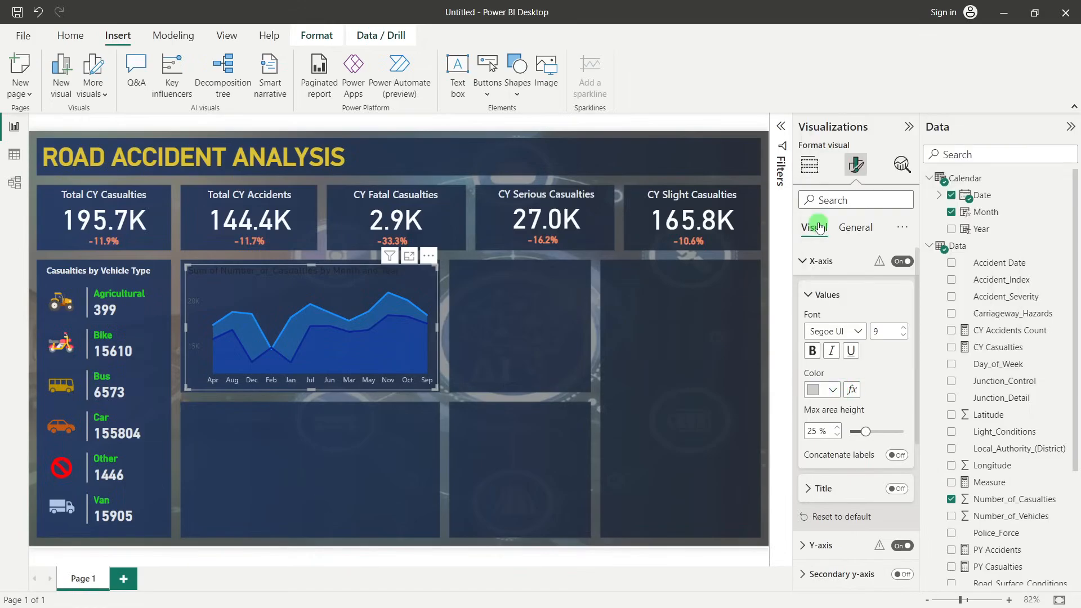
pyautogui.click(804, 261)
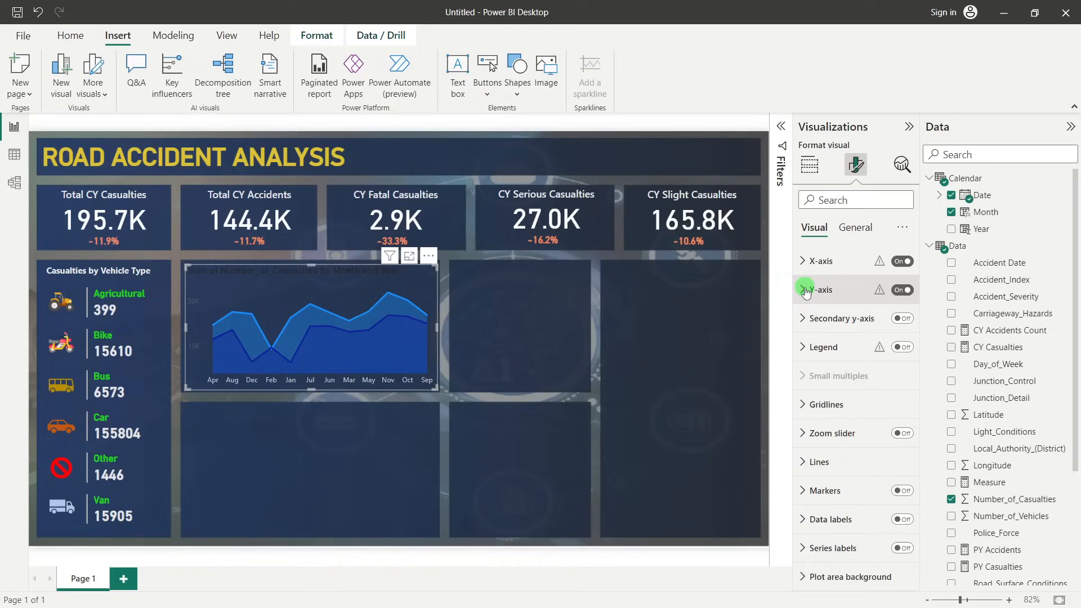
# Color the area chart's Y-axis values with the theme shade White, 20% darker
pyautogui.click(806, 291)
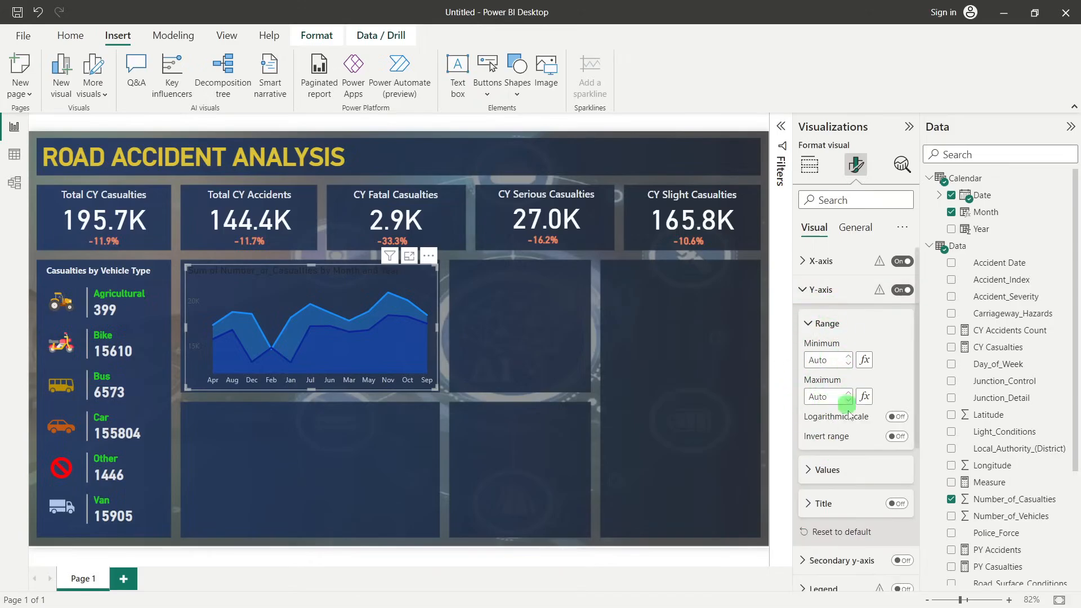
pyautogui.click(829, 472)
pyautogui.scroll(-3, 845, 394)
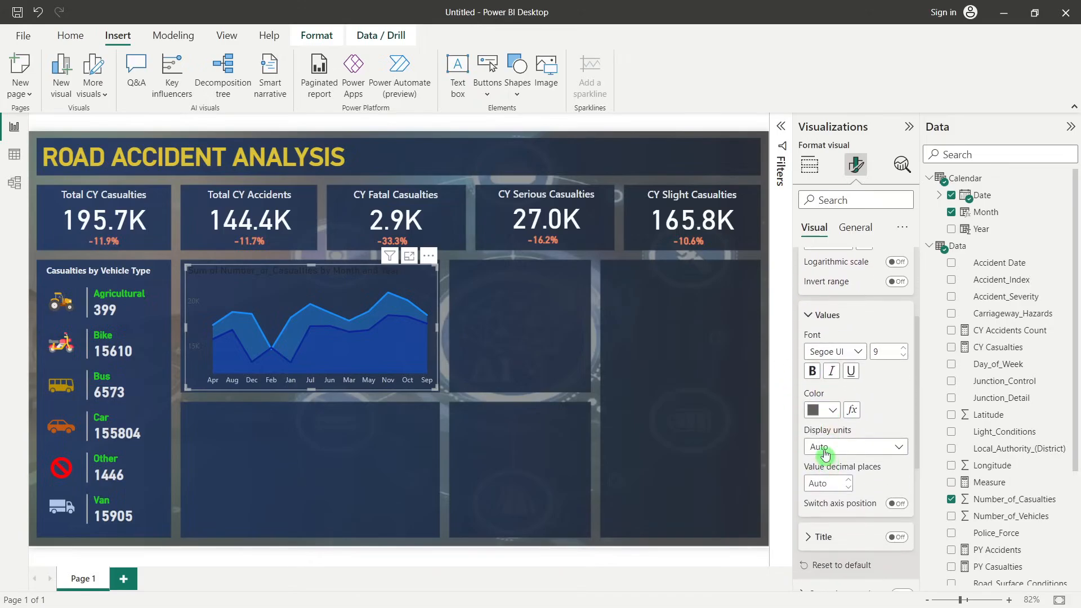
pyautogui.click(822, 410)
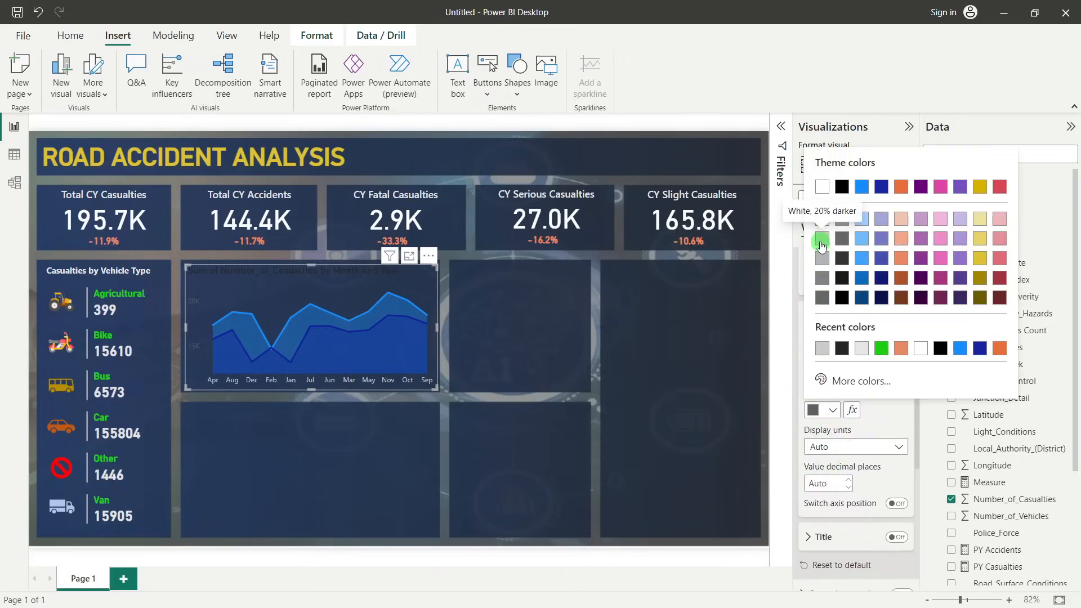
pyautogui.click(822, 238)
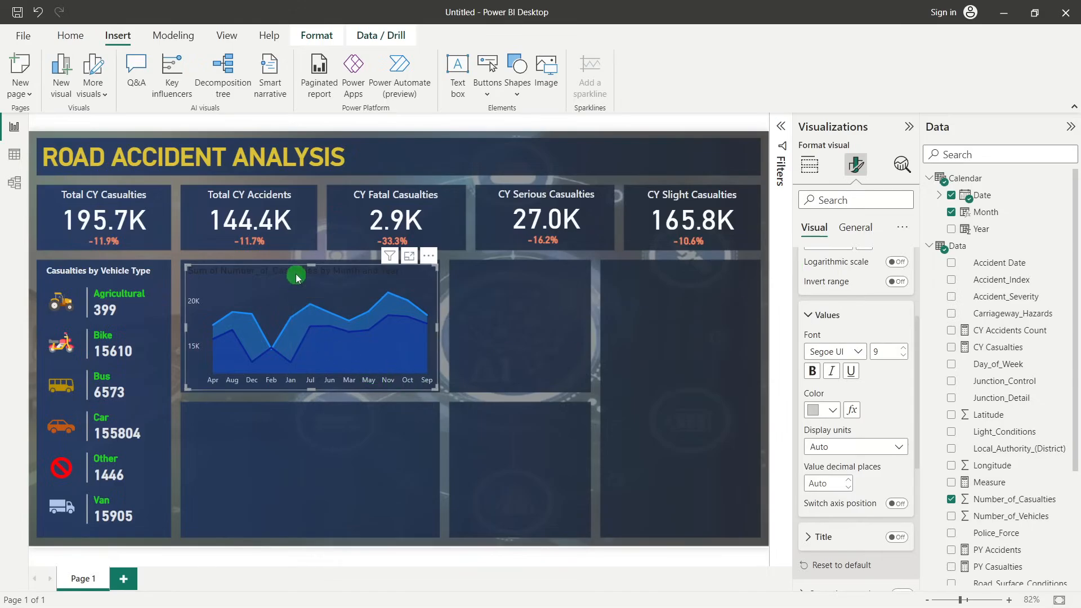
# Replace the area chart's title text with "CY Casualties vs PY Casualties Monthly Trend"
pyautogui.scroll(2, 860, 322)
pyautogui.scroll(2, 860, 322)
pyautogui.click(865, 233)
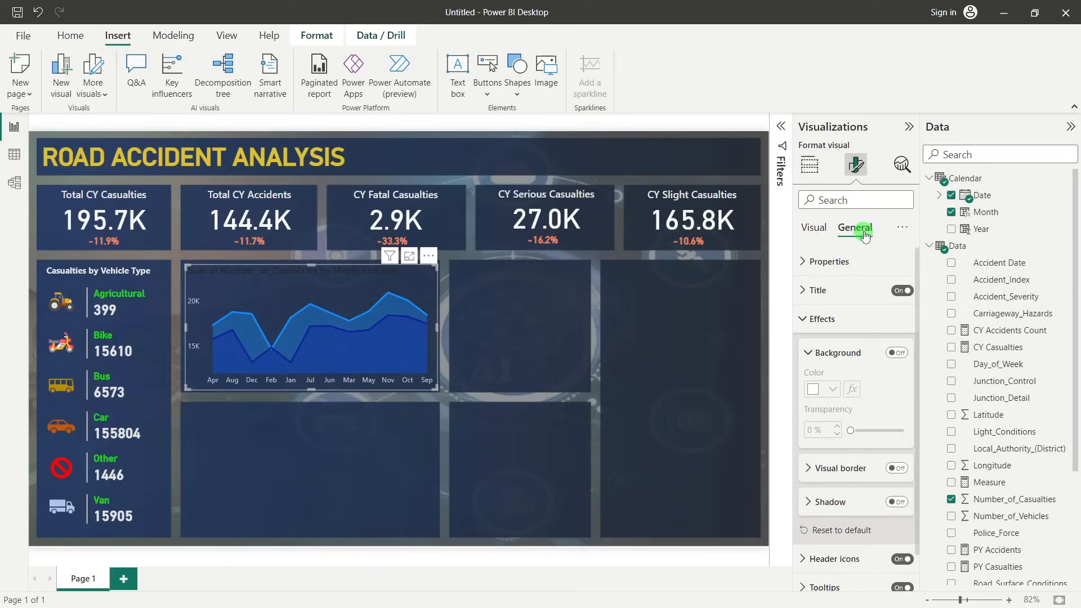
pyautogui.click(852, 317)
pyautogui.click(838, 299)
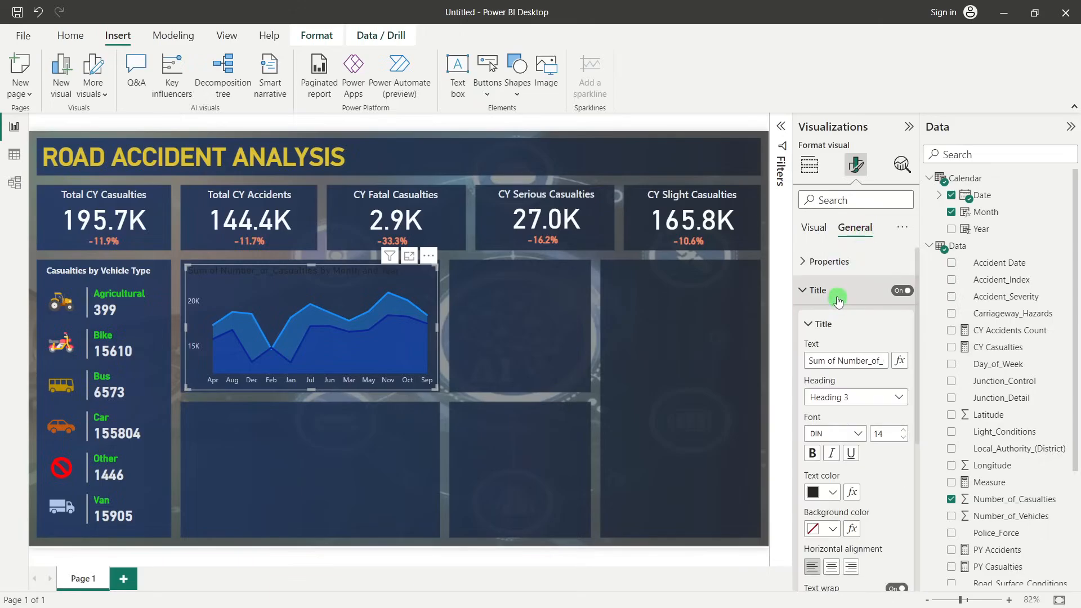
pyautogui.moveTo(838, 361); pyautogui.dragTo(872, 362)
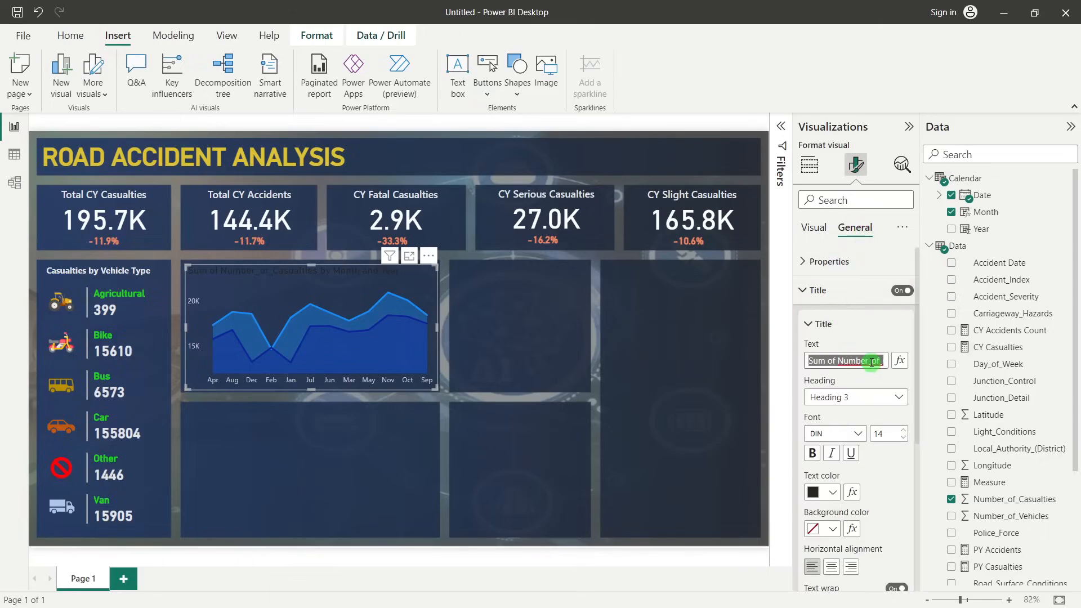
pyautogui.press('BackSpace')
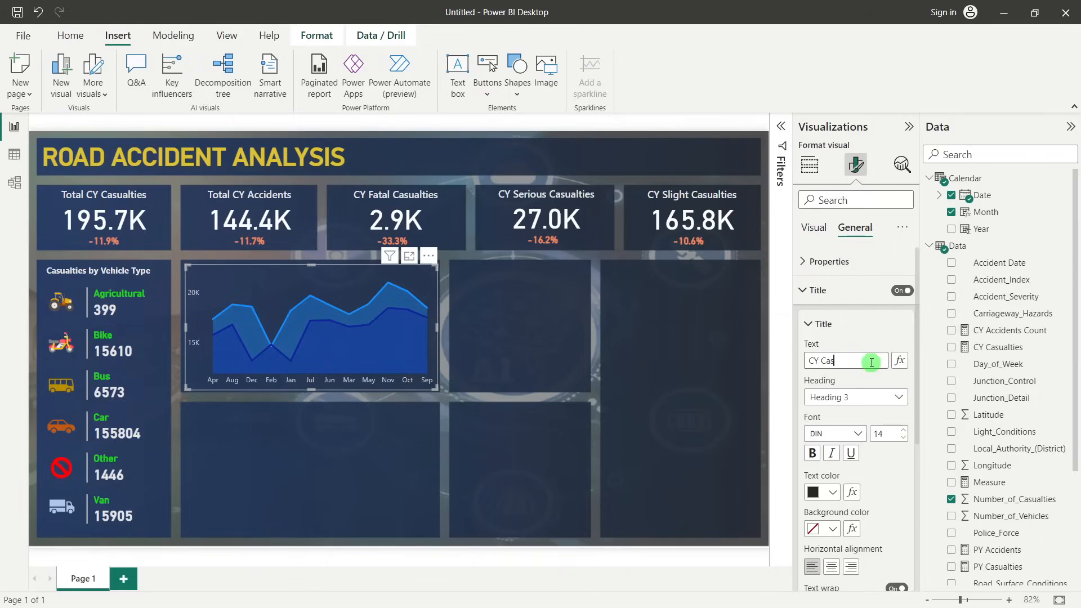
pyautogui.write('CY Casualties vs')
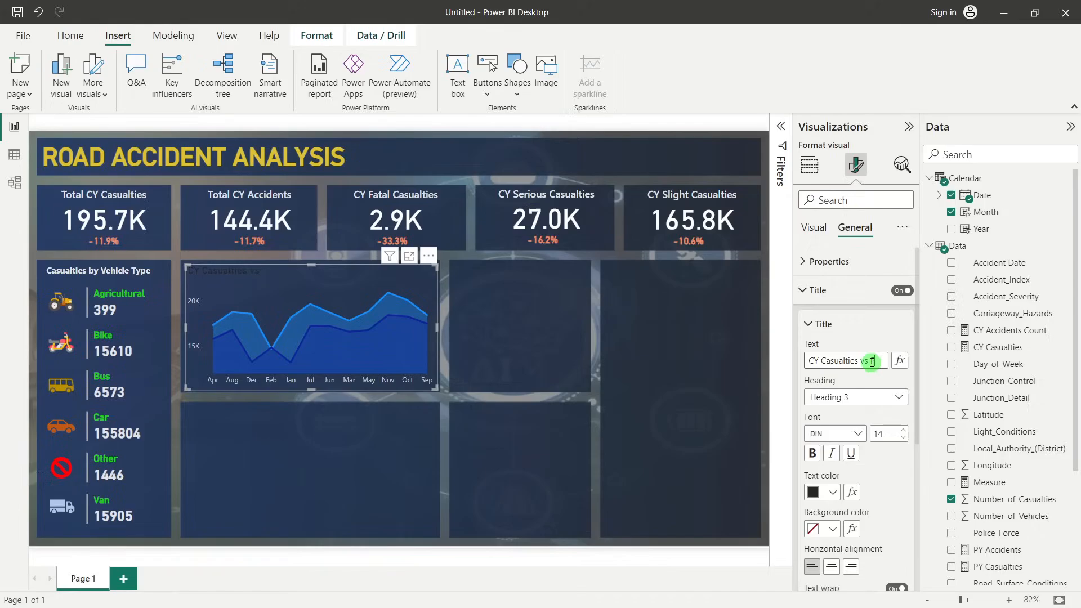
pyautogui.write(' PY Casualties Monthly Trend')
pyautogui.tripleClick(871, 362)
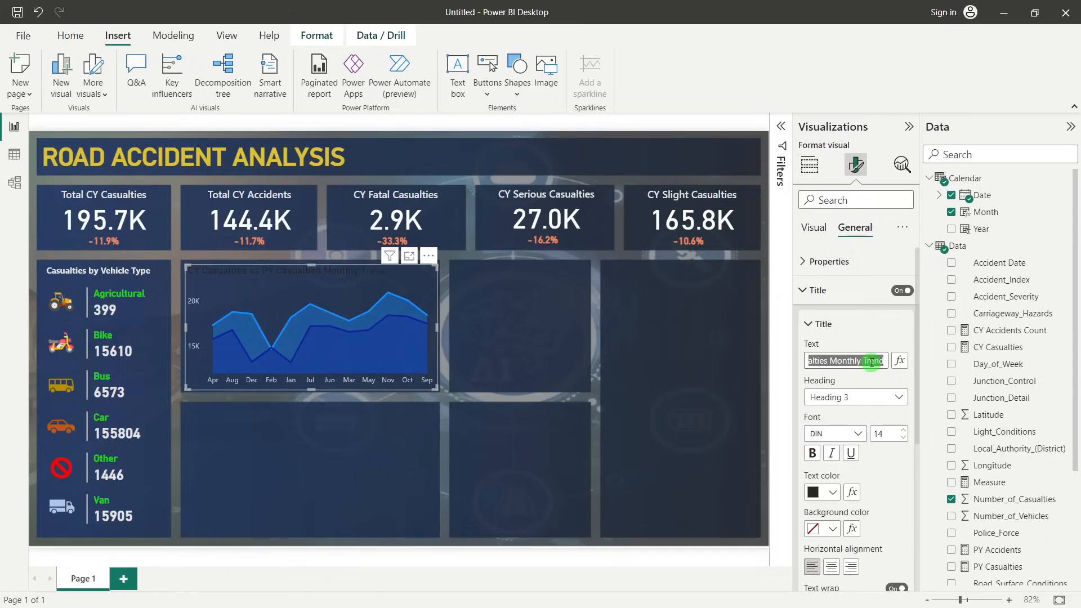
# Set the area chart title's font to Segoe UI Semibold and its size to 12
pyautogui.scroll(-2, 858, 382)
pyautogui.click(887, 362)
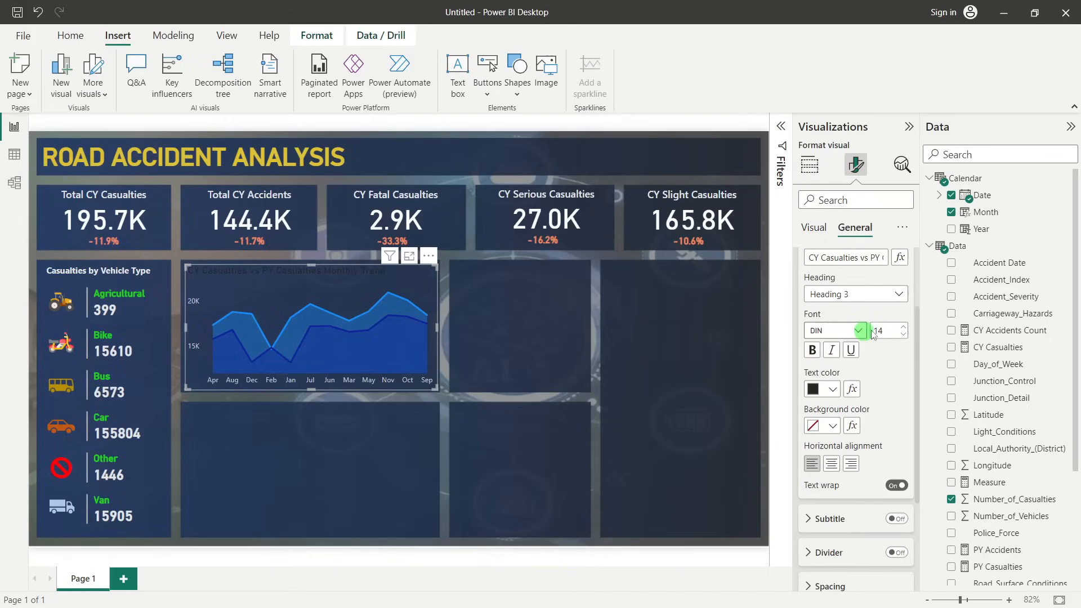
pyautogui.click(848, 333)
pyautogui.scroll(-3, 853, 448)
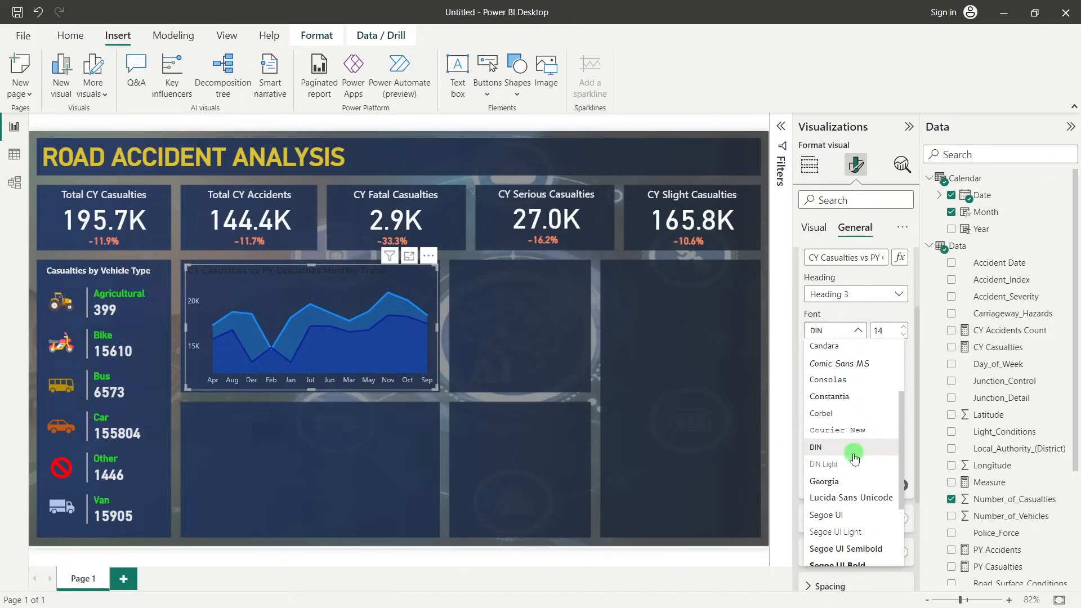
pyautogui.scroll(-1, 847, 468)
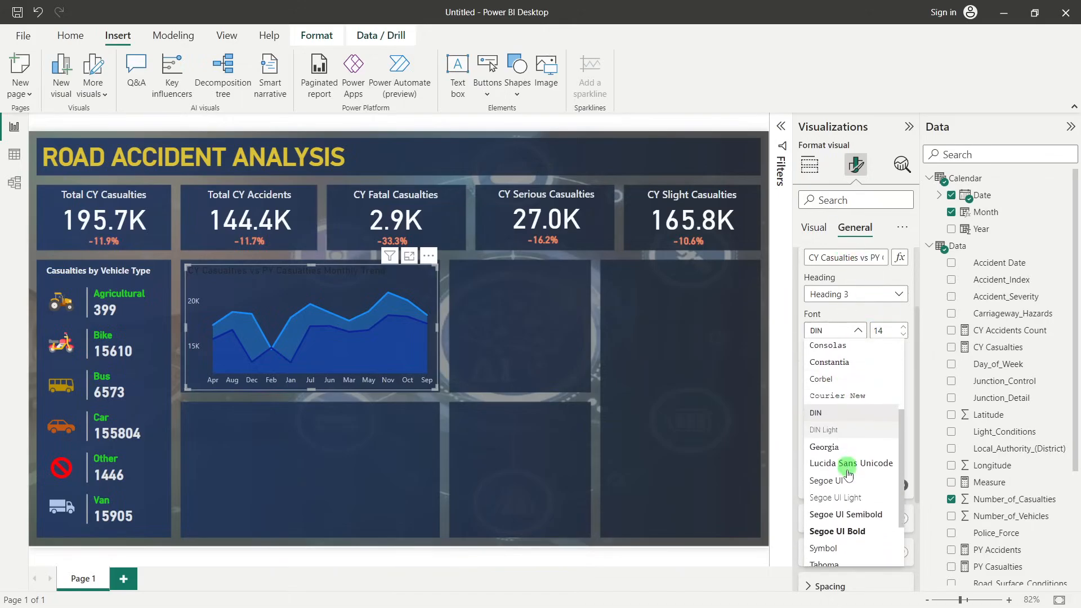
pyautogui.click(844, 515)
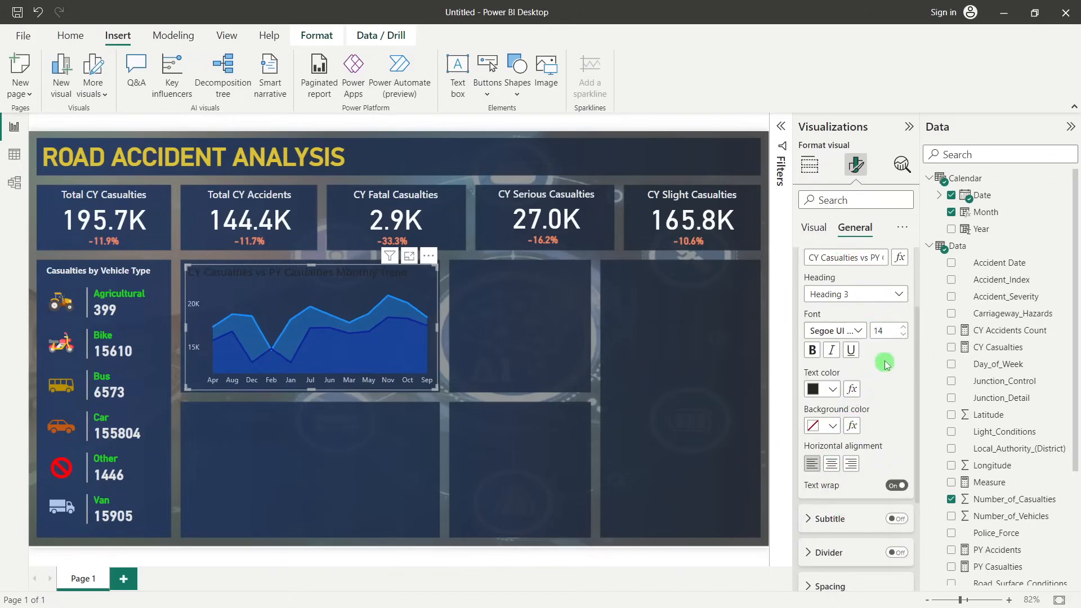
pyautogui.click(904, 335)
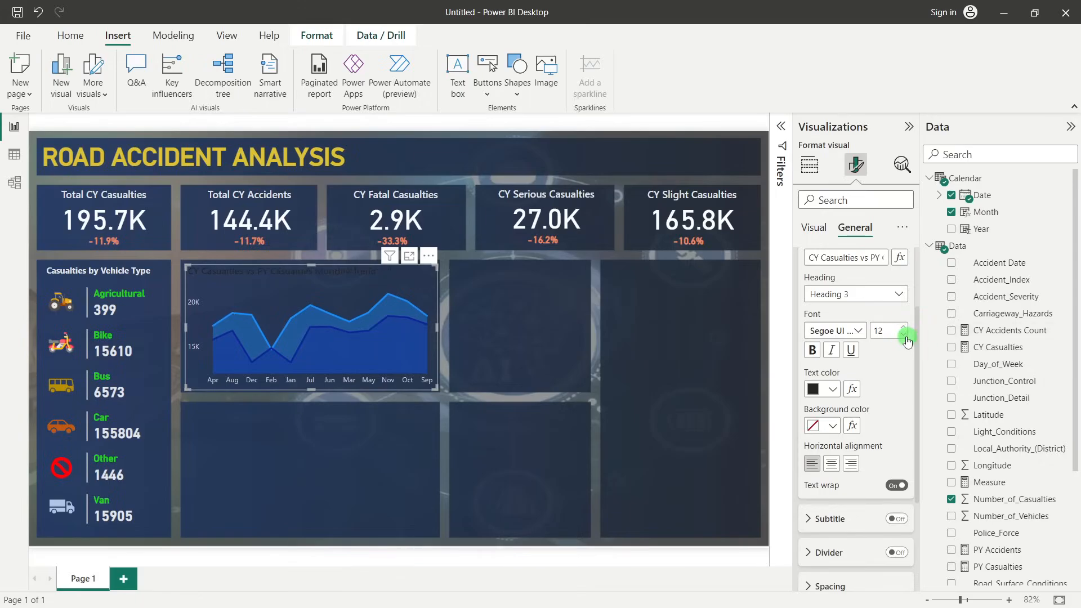
# Color the area chart's title with the theme shade White, 10% darker, and reduce its font size to 11
pyautogui.click(833, 389)
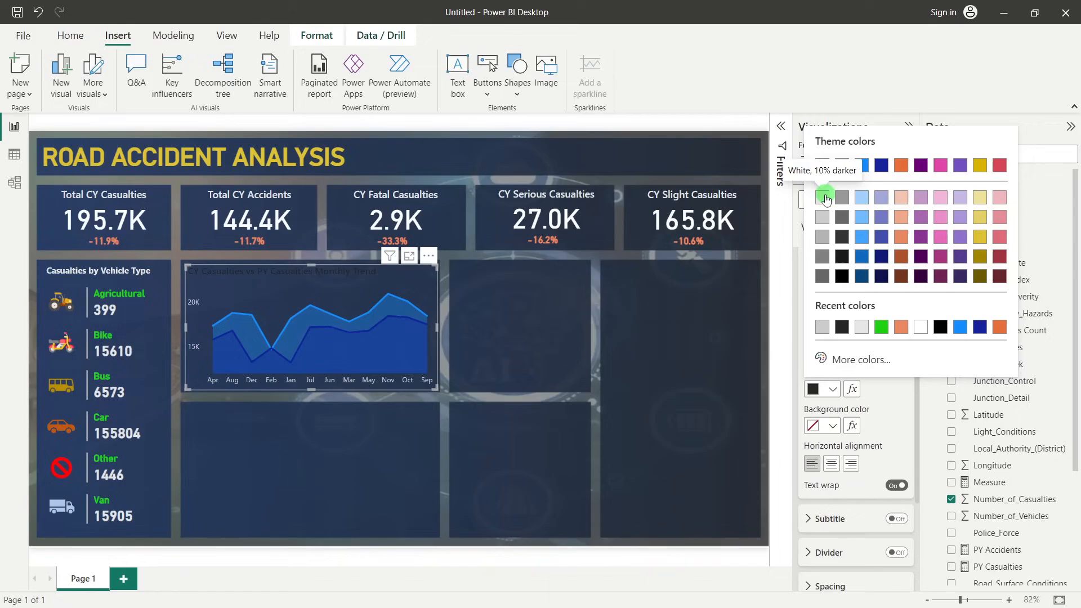
pyautogui.click(824, 198)
pyautogui.click(903, 335)
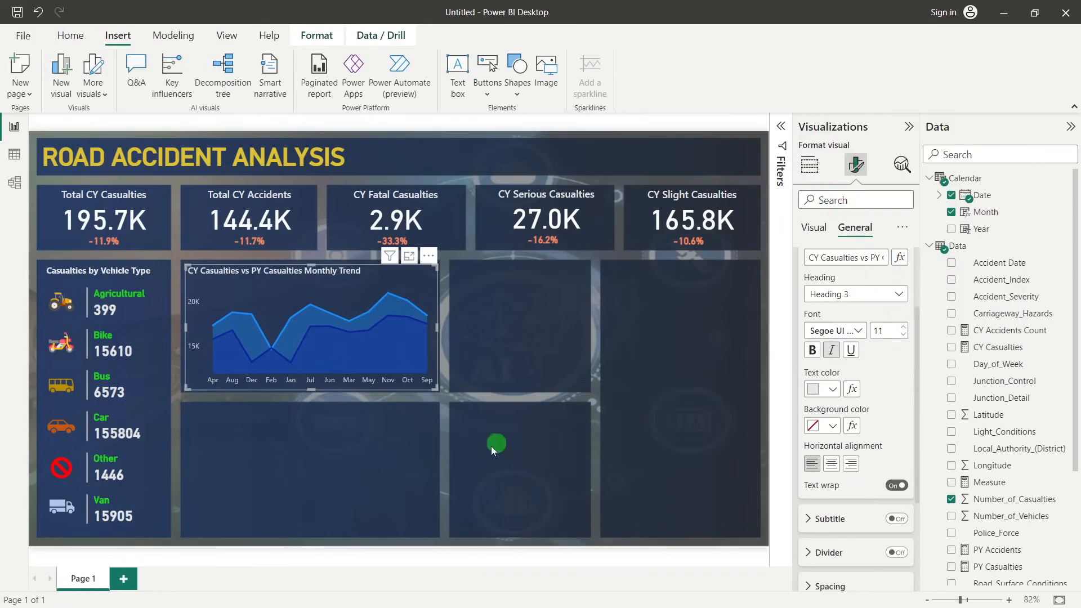
pyautogui.click(417, 440)
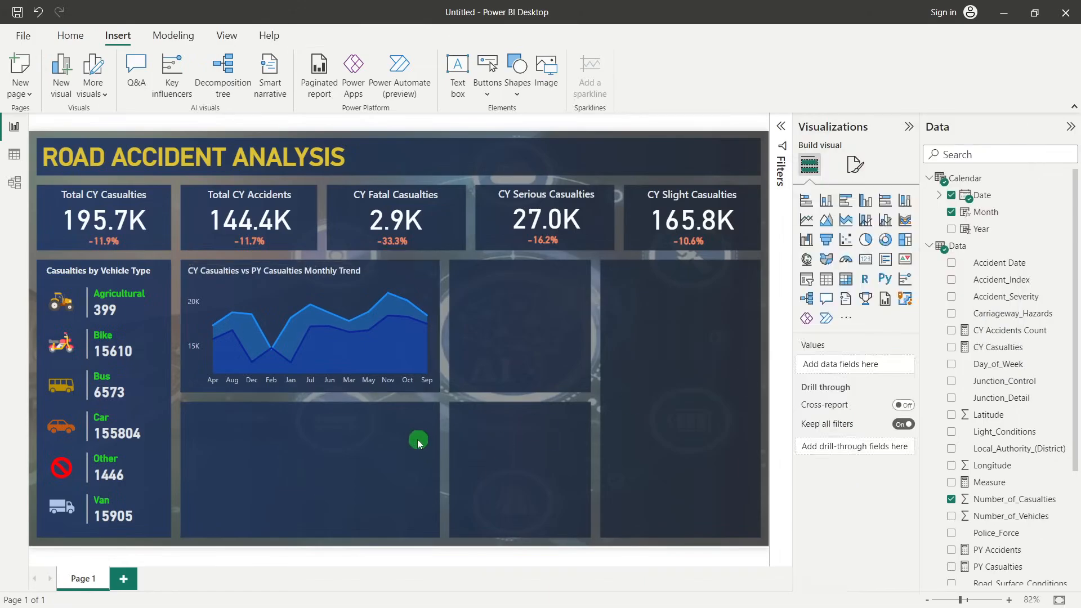
# Turn on the series labels of the area chart
pyautogui.click(319, 286)
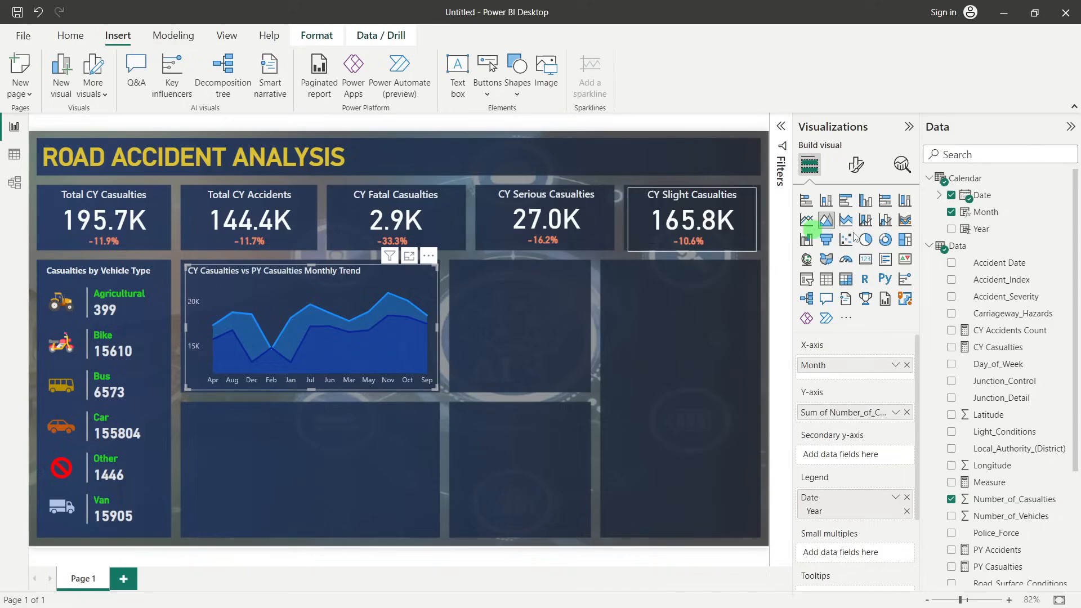
pyautogui.click(856, 165)
pyautogui.click(816, 229)
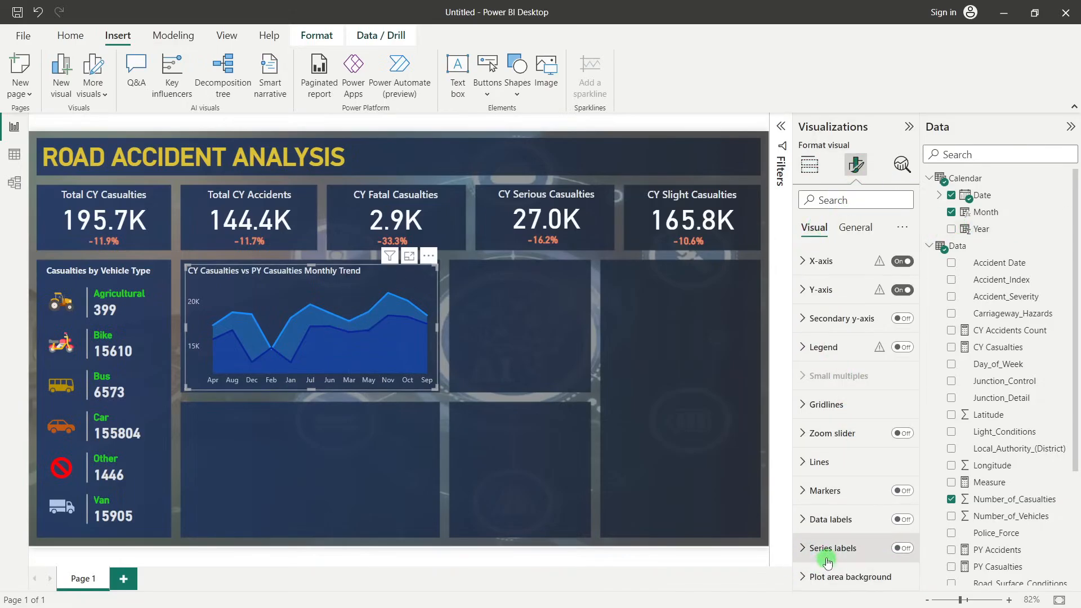
pyautogui.click(804, 548)
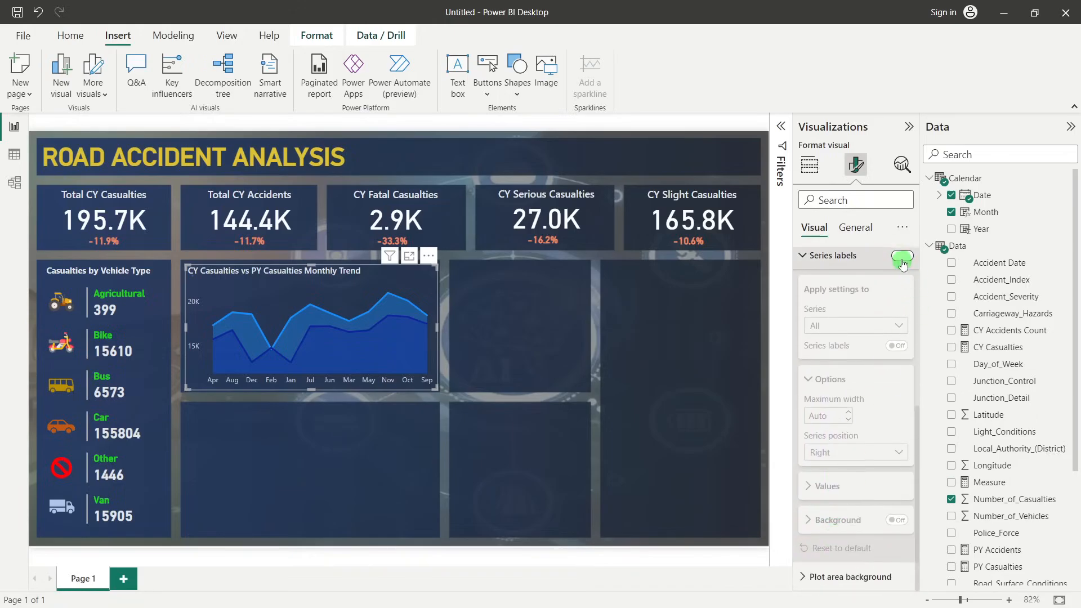
pyautogui.click(902, 258)
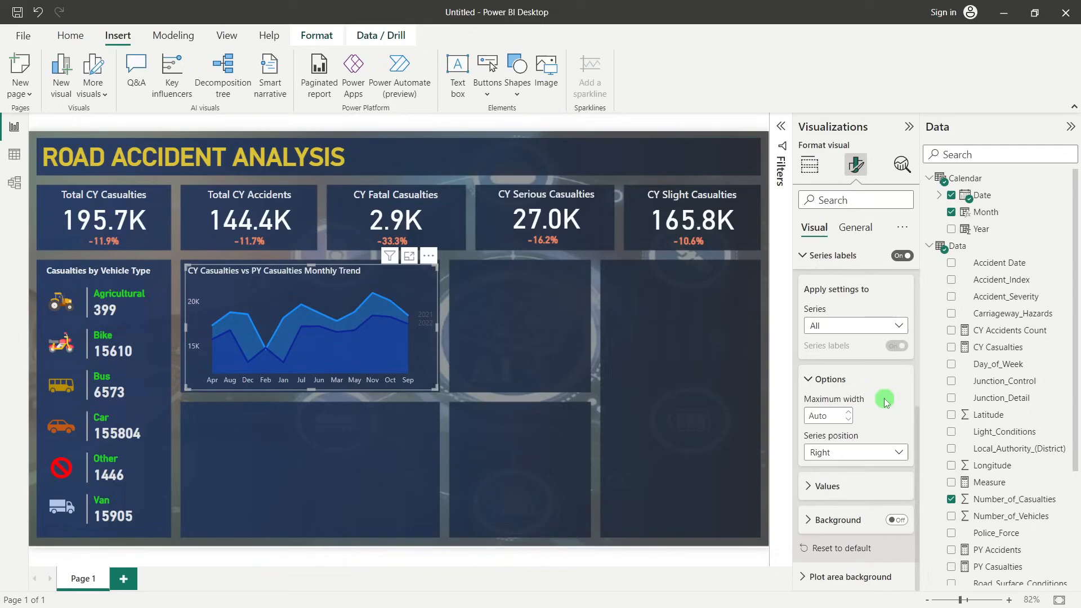
# Format the area chart's series labels in Segoe UI Semibold with a light yellow theme color
pyautogui.click(824, 487)
pyautogui.scroll(-3, 825, 485)
pyautogui.click(839, 415)
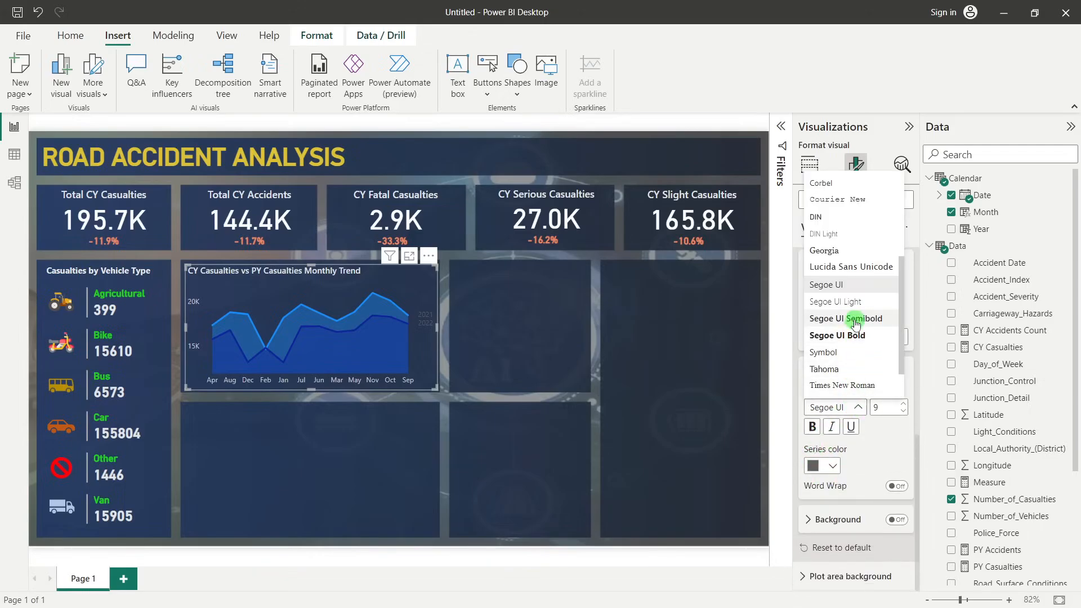
pyautogui.click(856, 319)
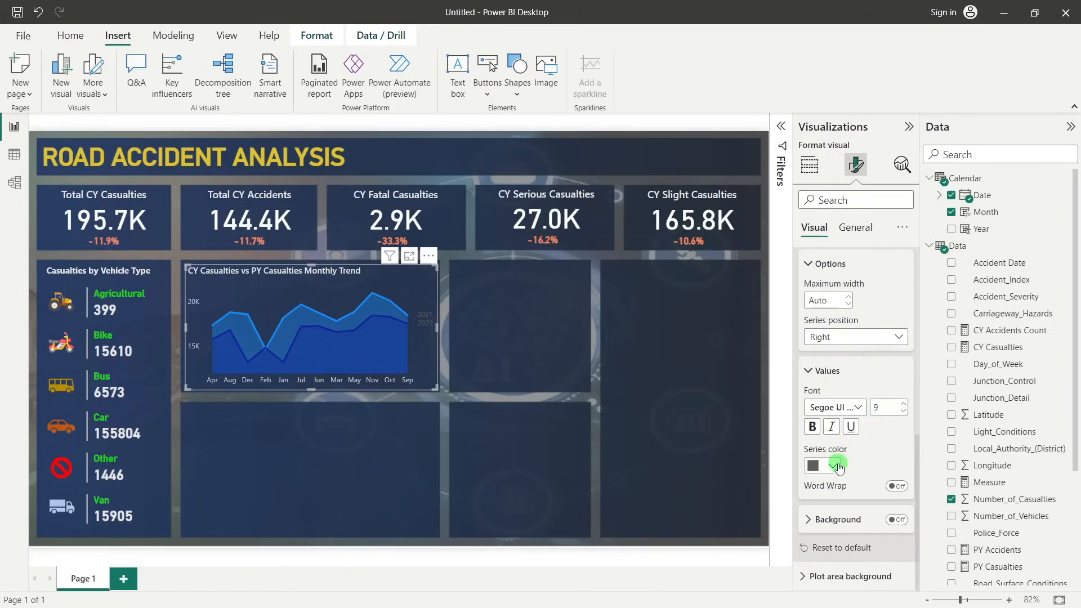
pyautogui.click(835, 465)
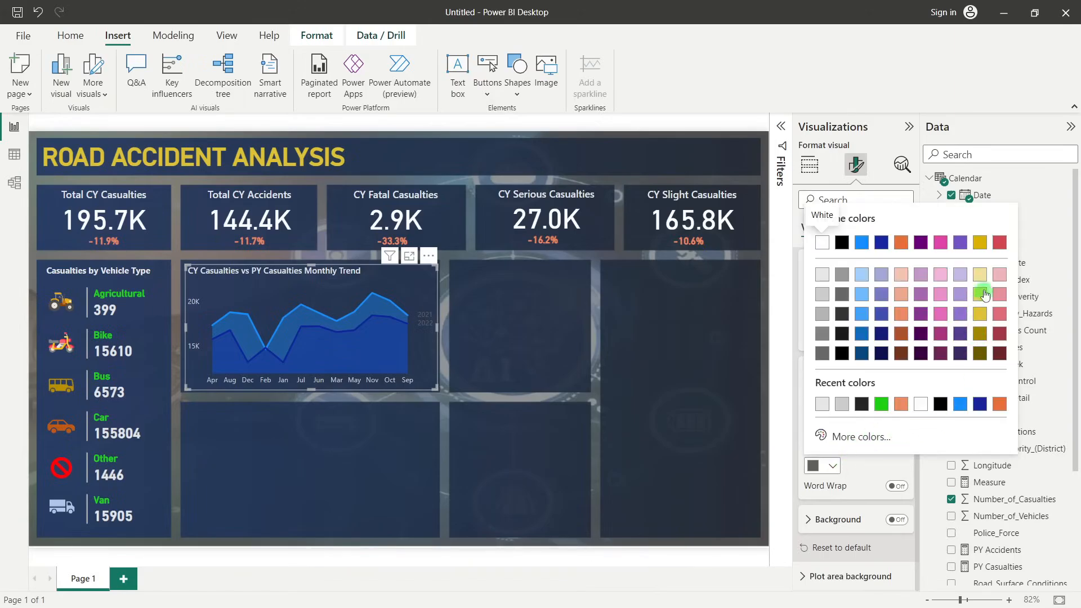
pyautogui.click(982, 297)
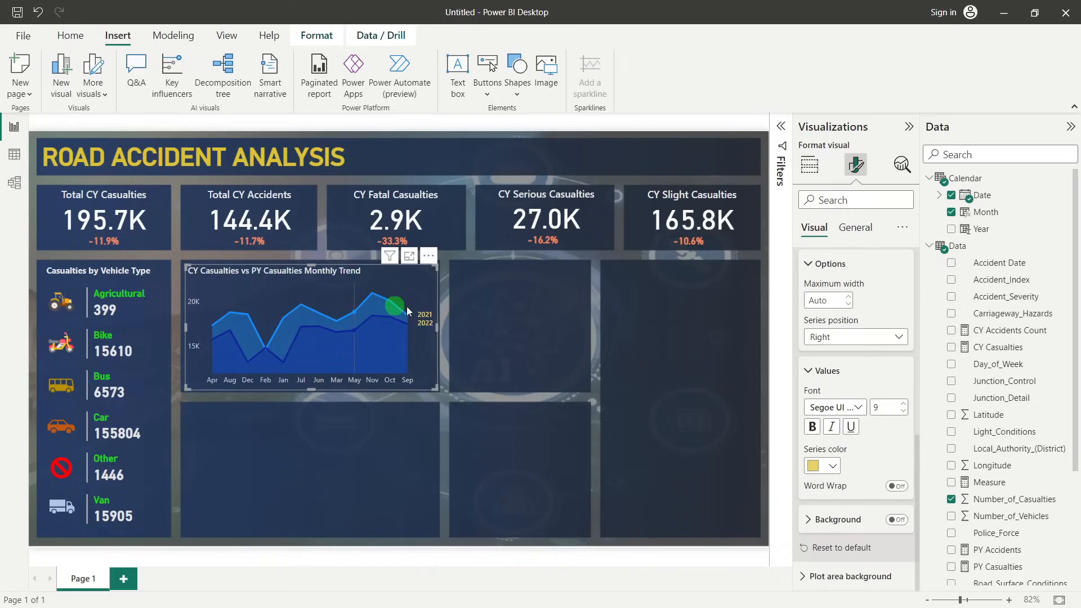
pyautogui.click(568, 345)
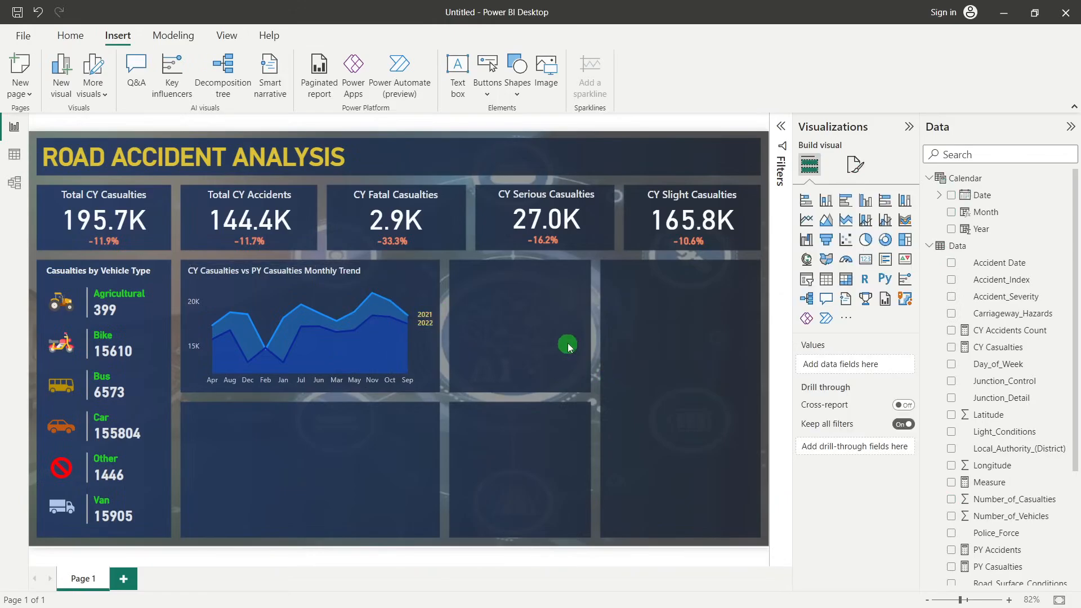
pyautogui.click(423, 326)
pyautogui.click(360, 292)
pyautogui.click(434, 283)
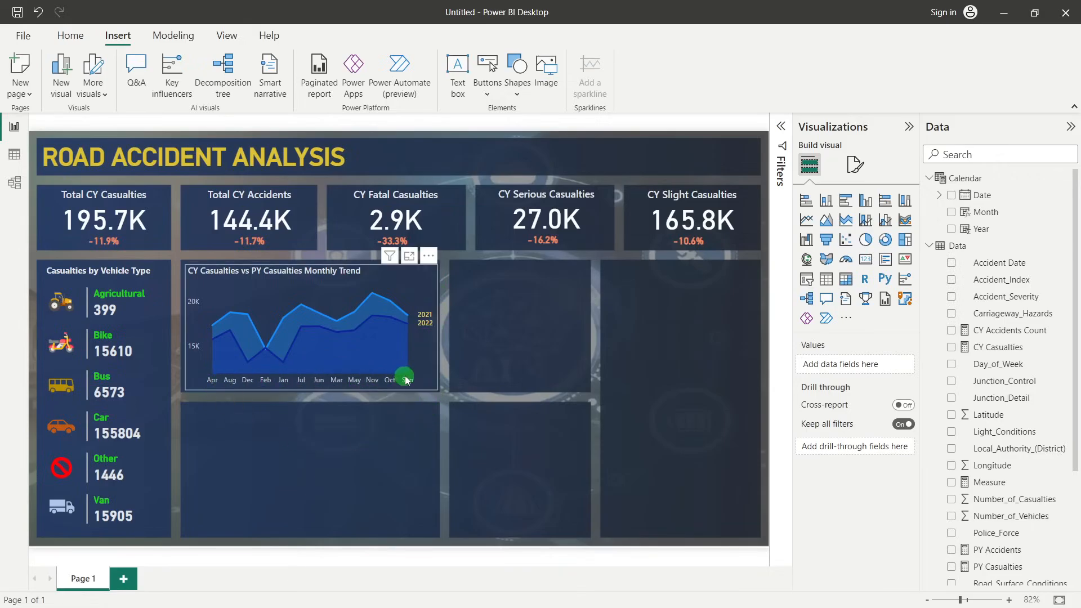
pyautogui.click(383, 438)
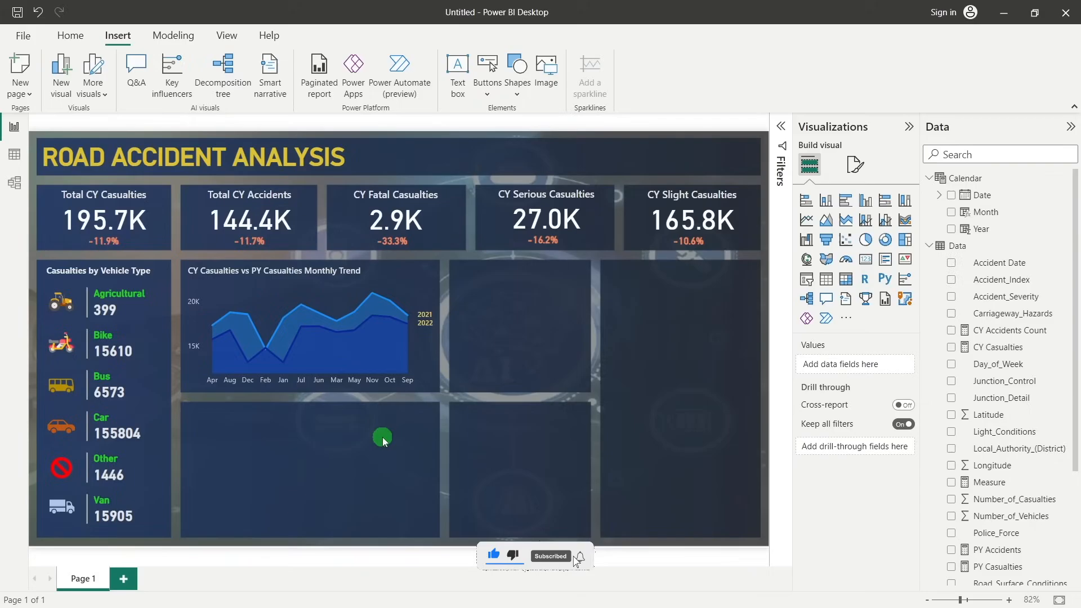
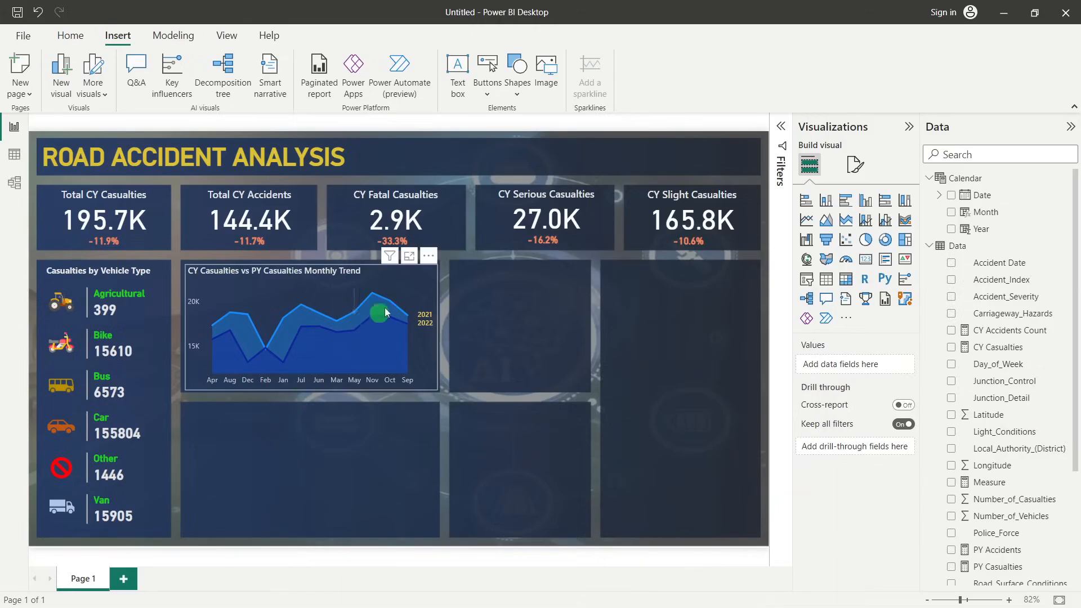
# Sort the axis of the monthly casualties area chart by Month
pyautogui.rightClick(424, 282)
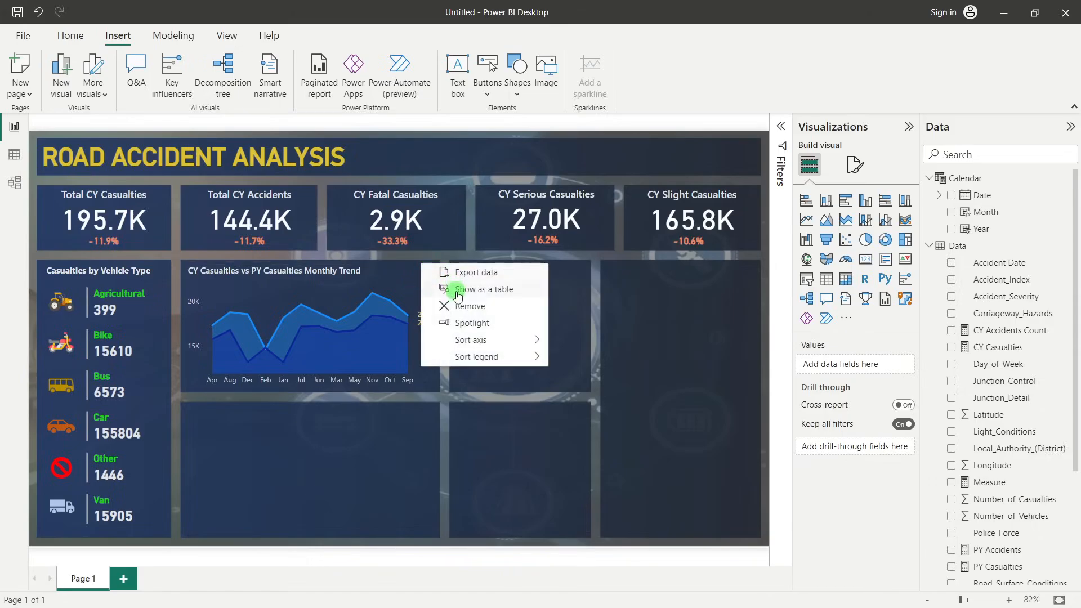
pyautogui.moveTo(471, 340)
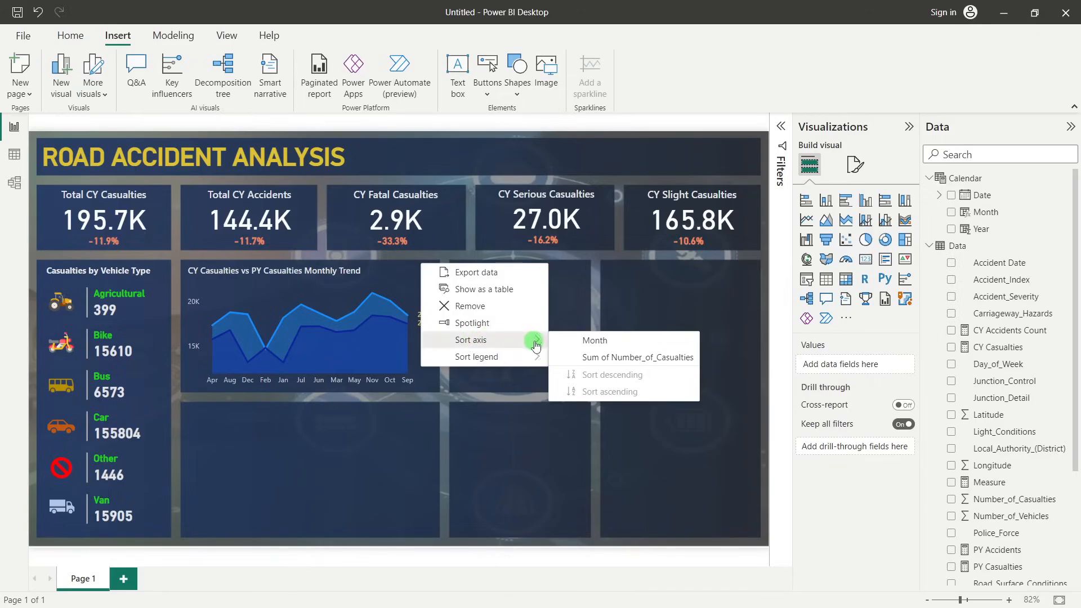
pyautogui.click(604, 342)
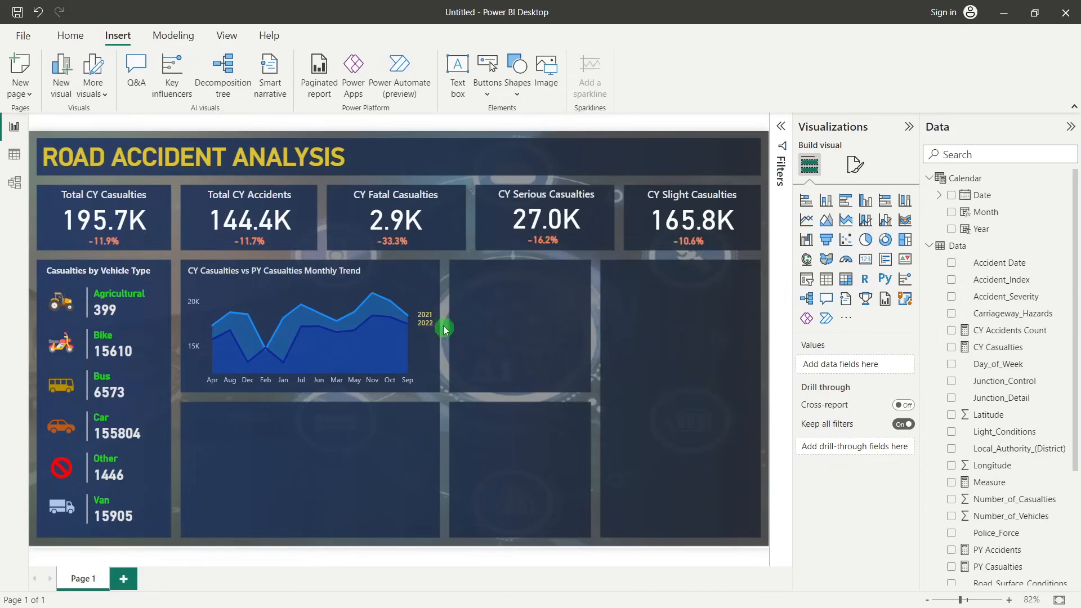
# Sort the area chart's month axis in descending order
pyautogui.rightClick(431, 276)
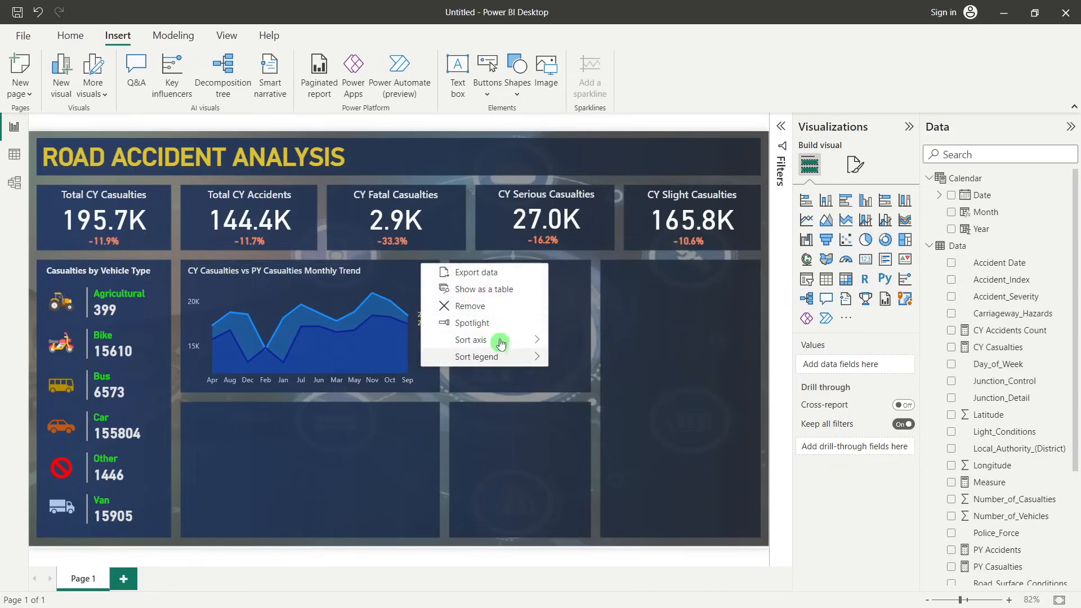
pyautogui.moveTo(496, 341)
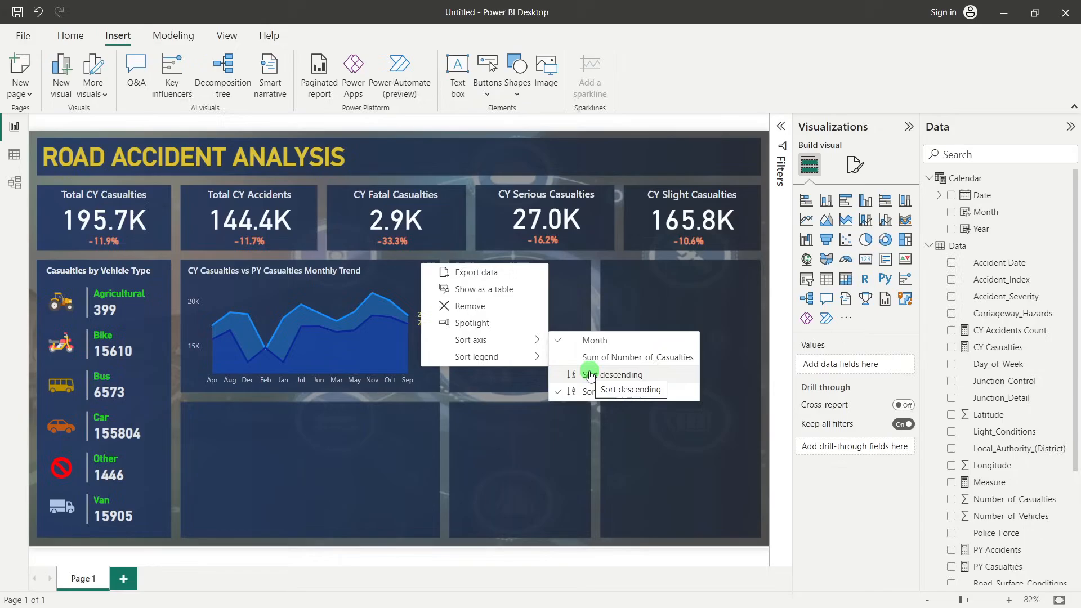
pyautogui.click(589, 371)
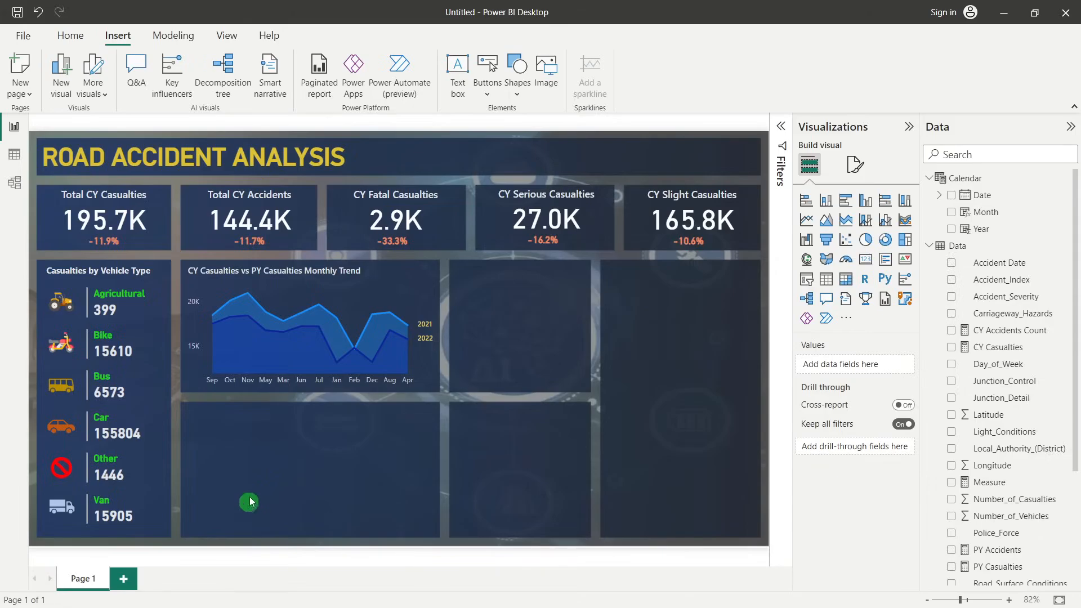
# Try sorting the area chart's Year legend in descending order and switch it back to ascending
pyautogui.click(434, 265)
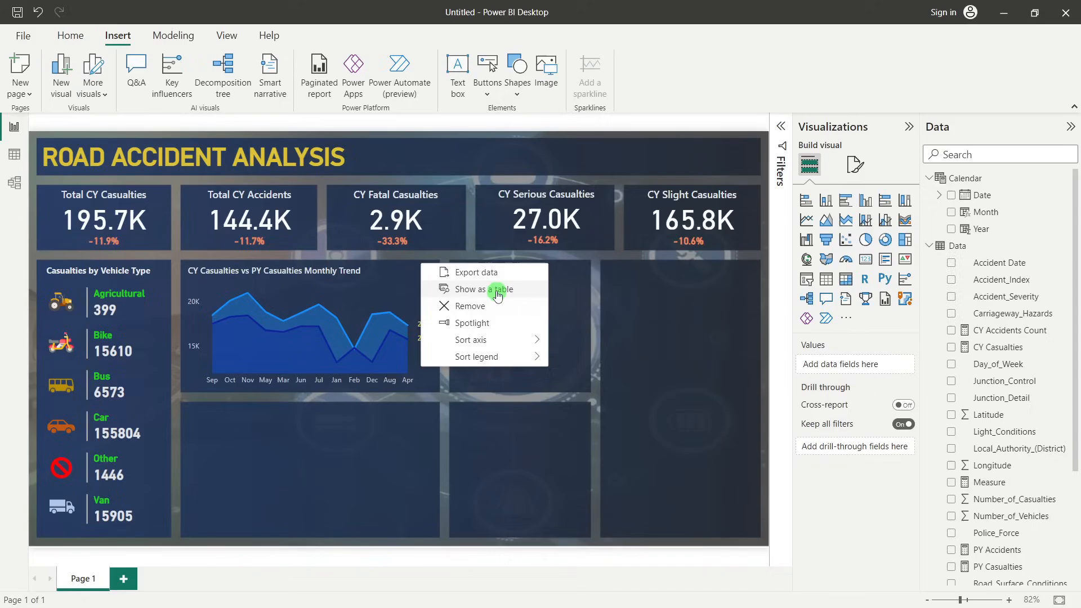
pyautogui.moveTo(495, 356)
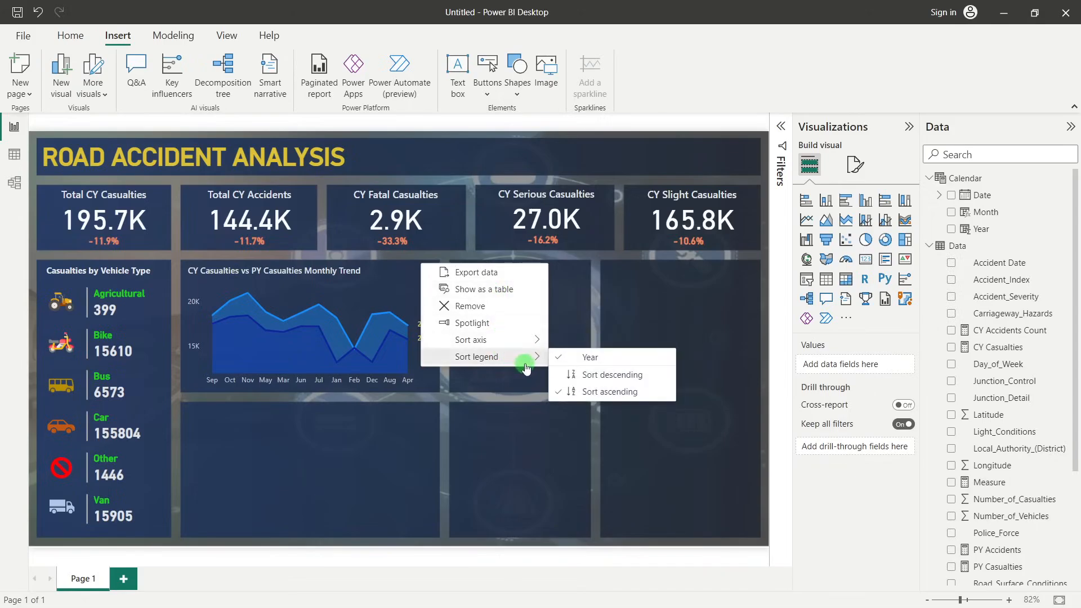
pyautogui.click(600, 374)
pyautogui.click(433, 265)
pyautogui.moveTo(490, 356)
pyautogui.click(581, 389)
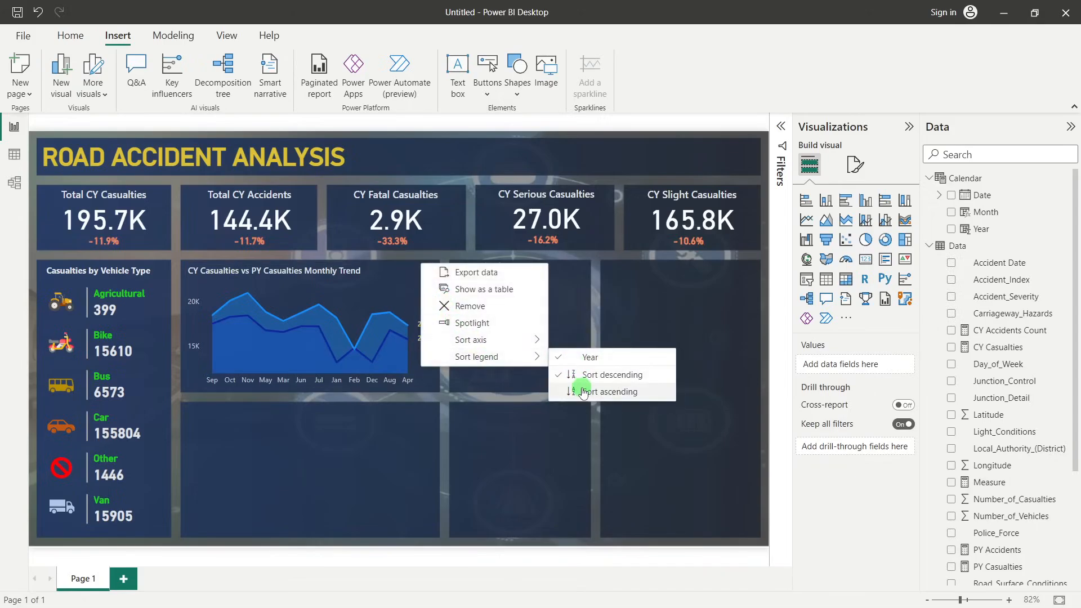
pyautogui.click(221, 390)
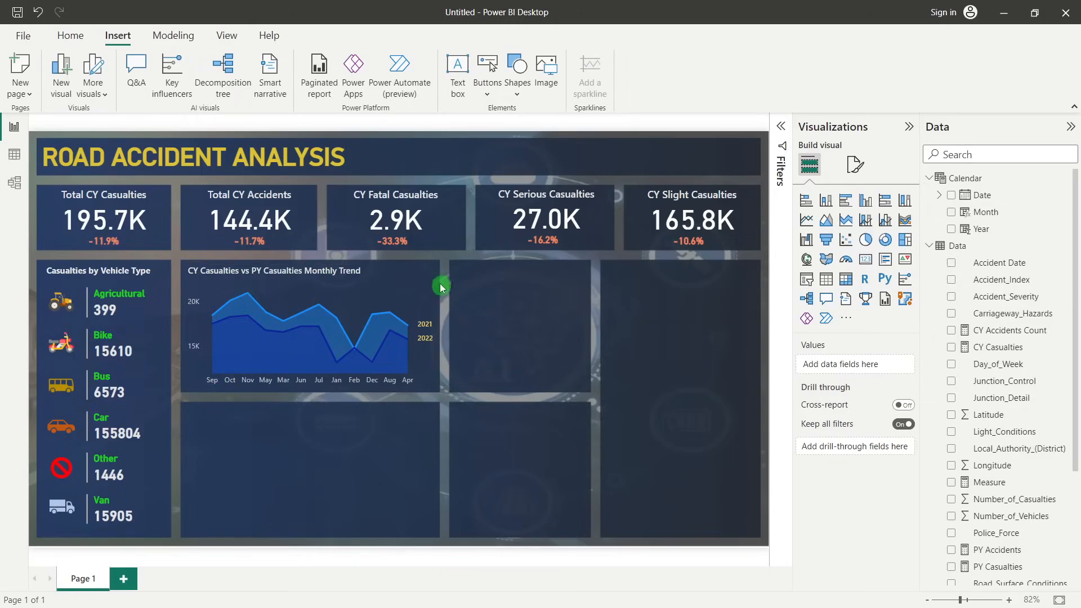
# Return the area chart's month axis to ascending order
pyautogui.click(429, 257)
pyautogui.moveTo(515, 353)
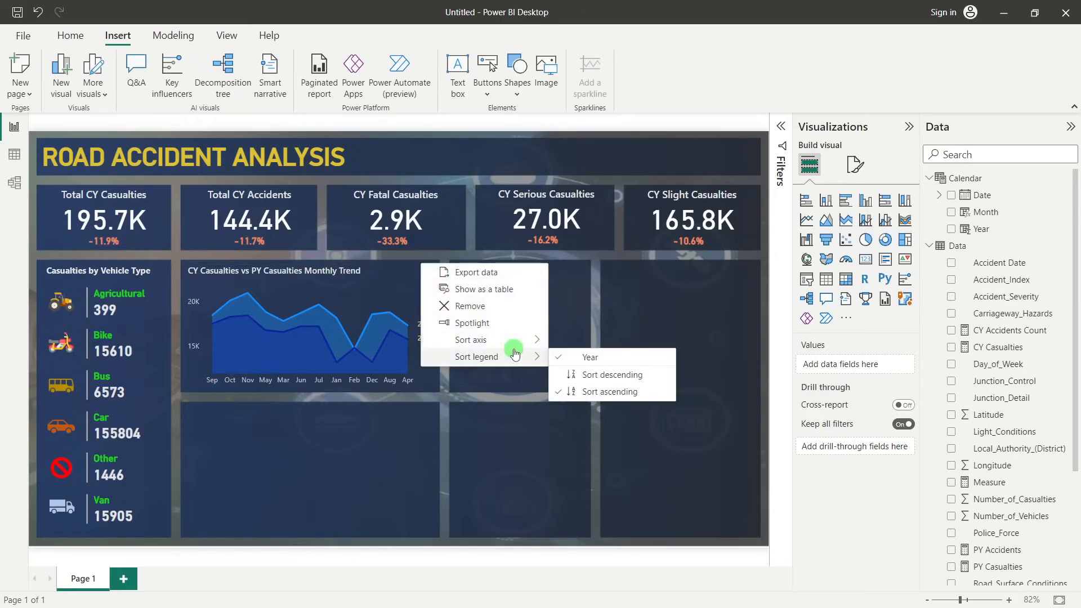
pyautogui.moveTo(541, 340)
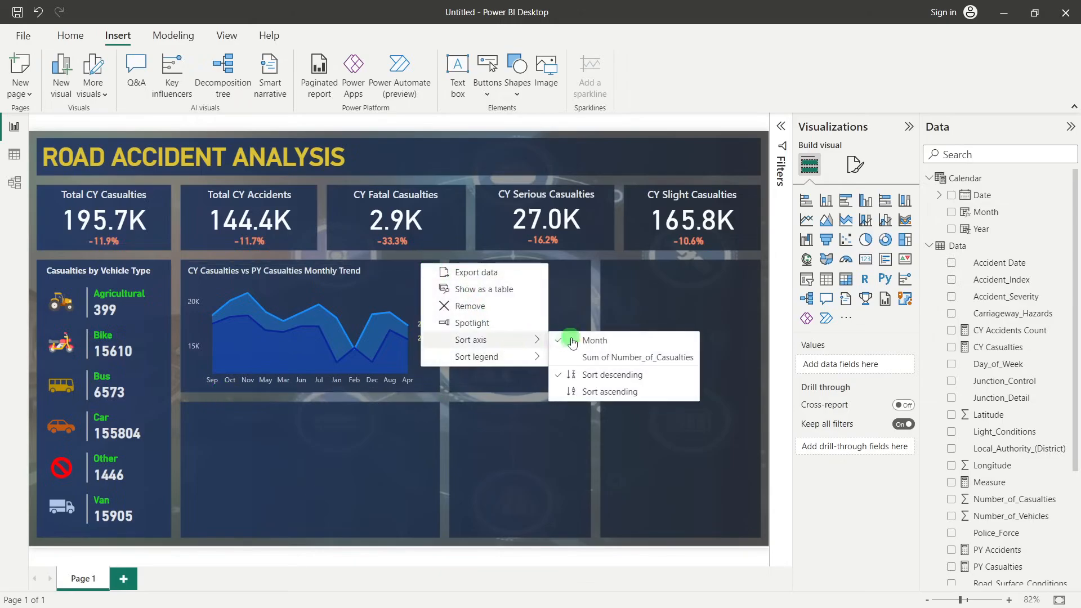
pyautogui.click(592, 391)
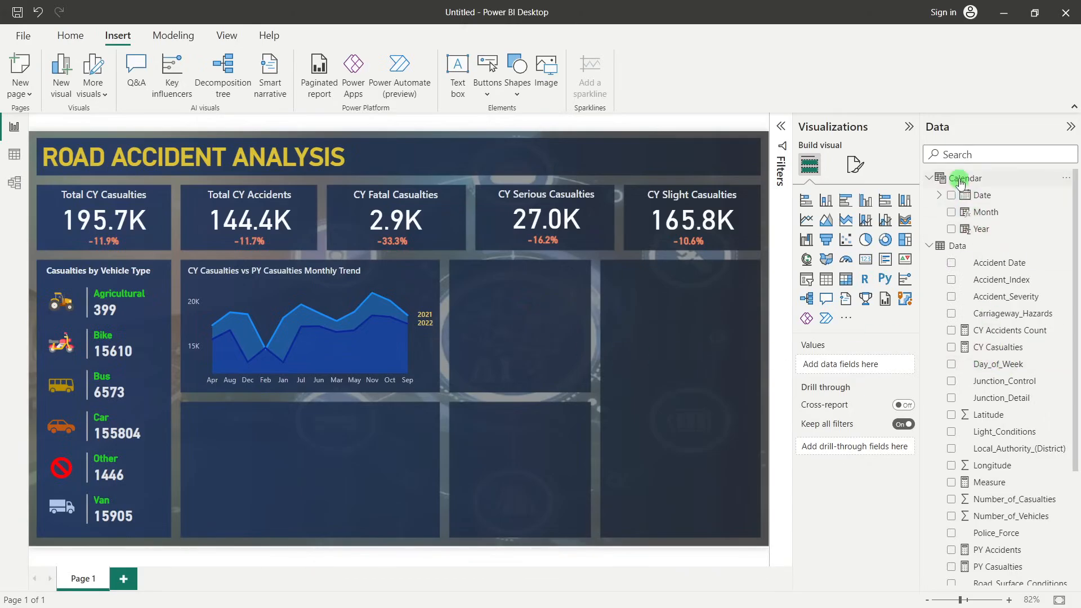
# Add a new calculated column named Month Number to the Calendar table in the data view
pyautogui.click(10, 158)
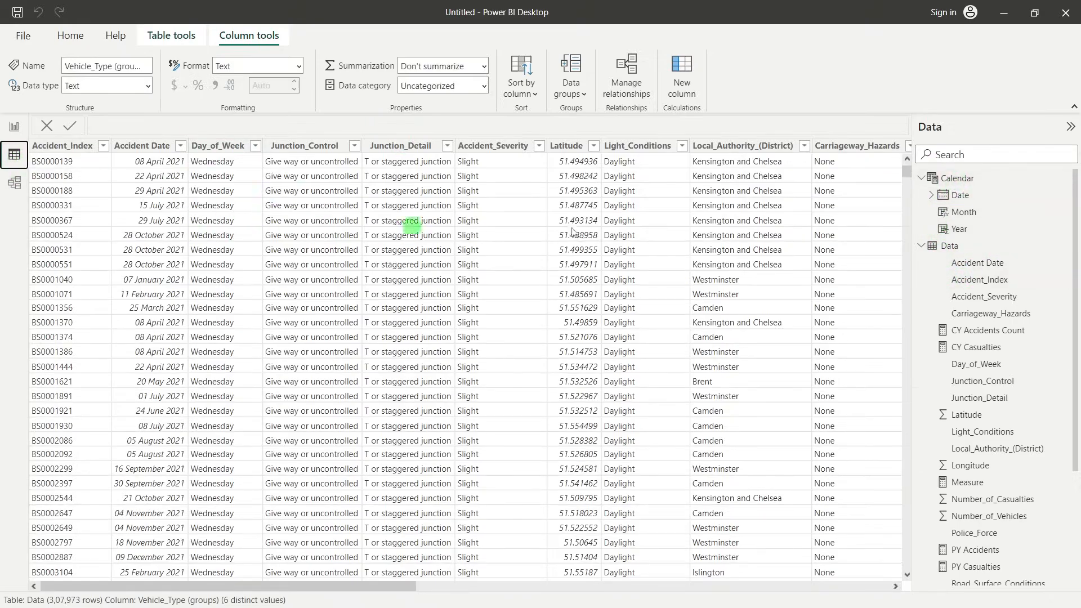
pyautogui.click(949, 178)
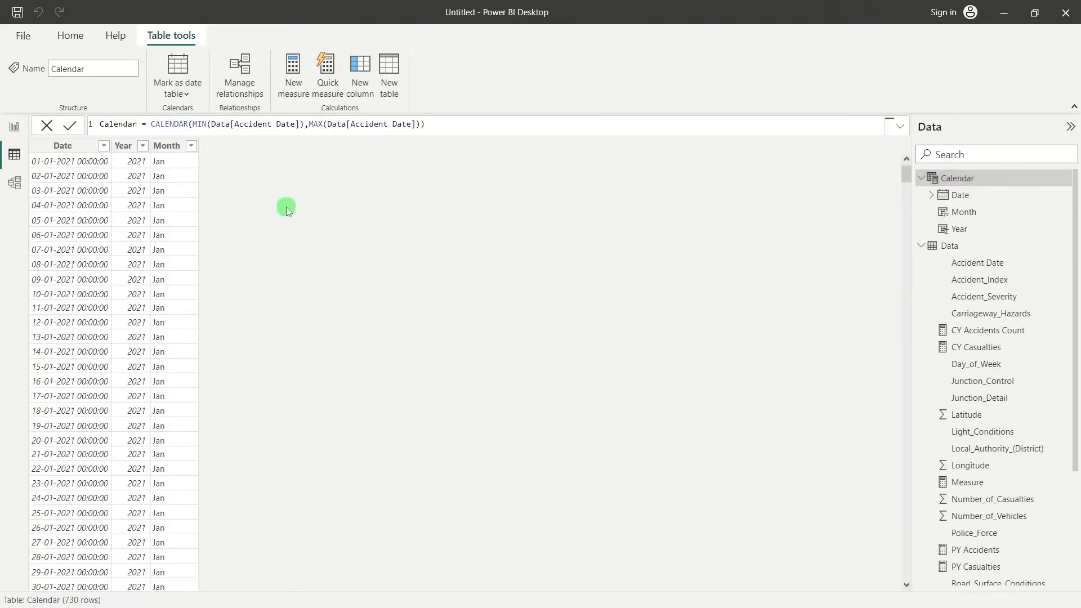
pyautogui.click(354, 82)
pyautogui.click(128, 125)
pyautogui.moveTo(127, 124); pyautogui.dragTo(89, 130)
pyautogui.write('Mo')
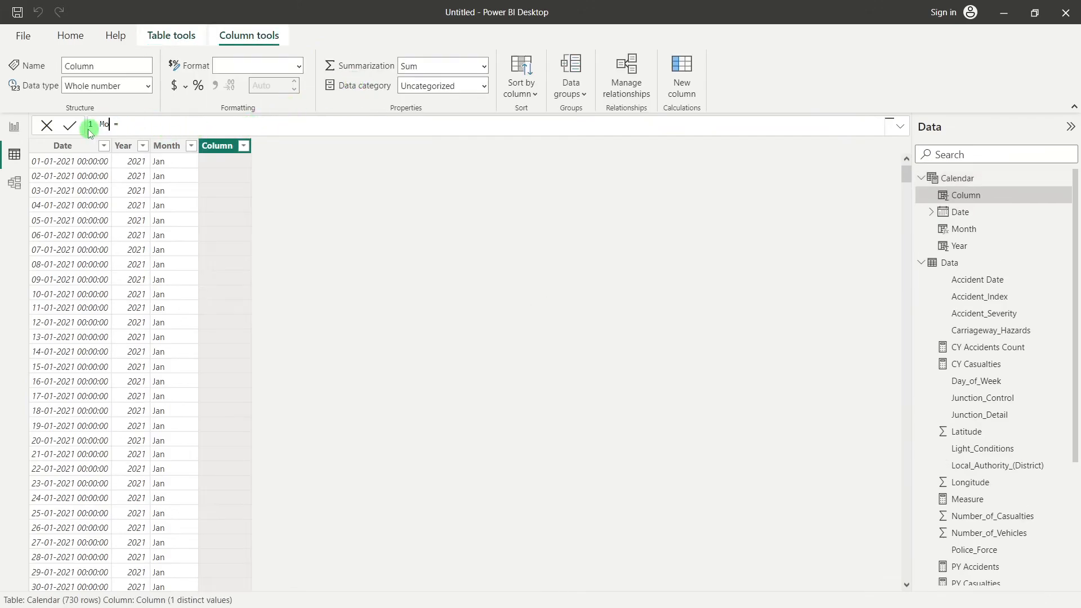
pyautogui.write('nth Number')
# Define the Month Number column with the formula MONTH('Calendar'[Date])
pyautogui.click(224, 119)
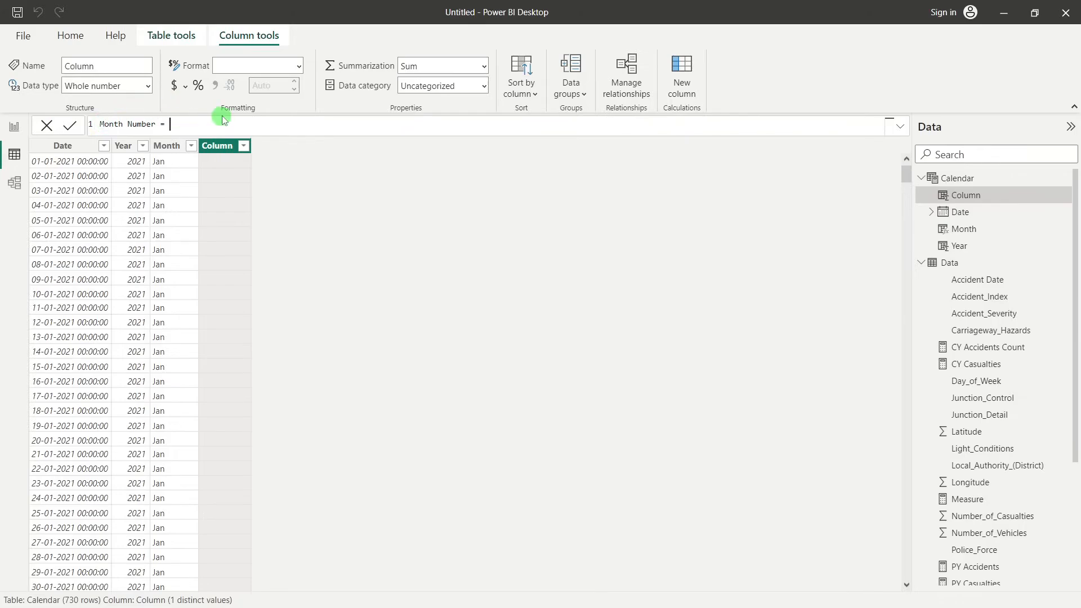
pyautogui.write('mont')
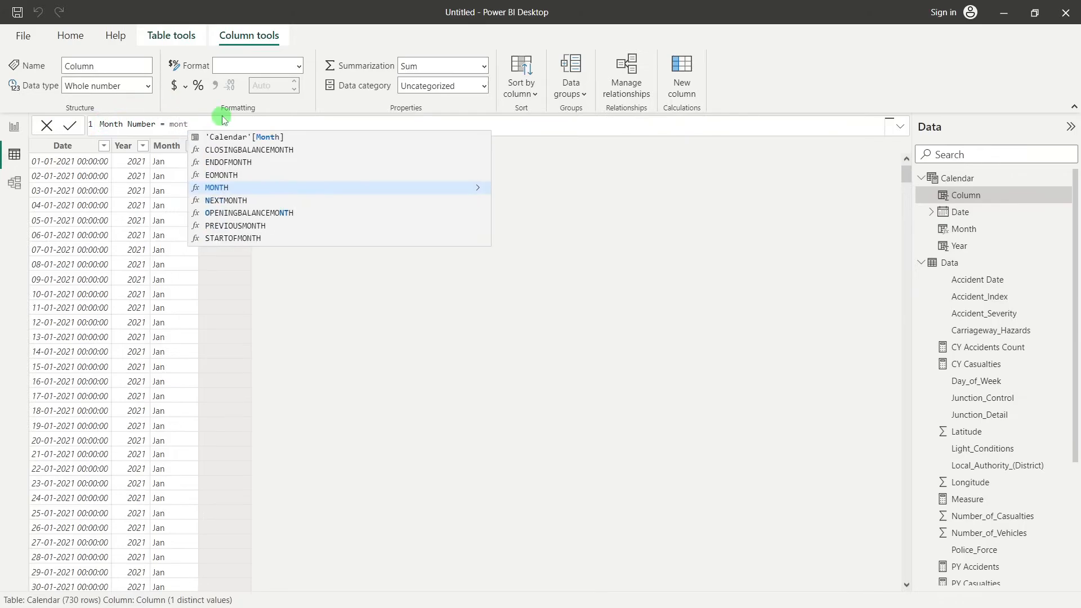
pyautogui.click(217, 188)
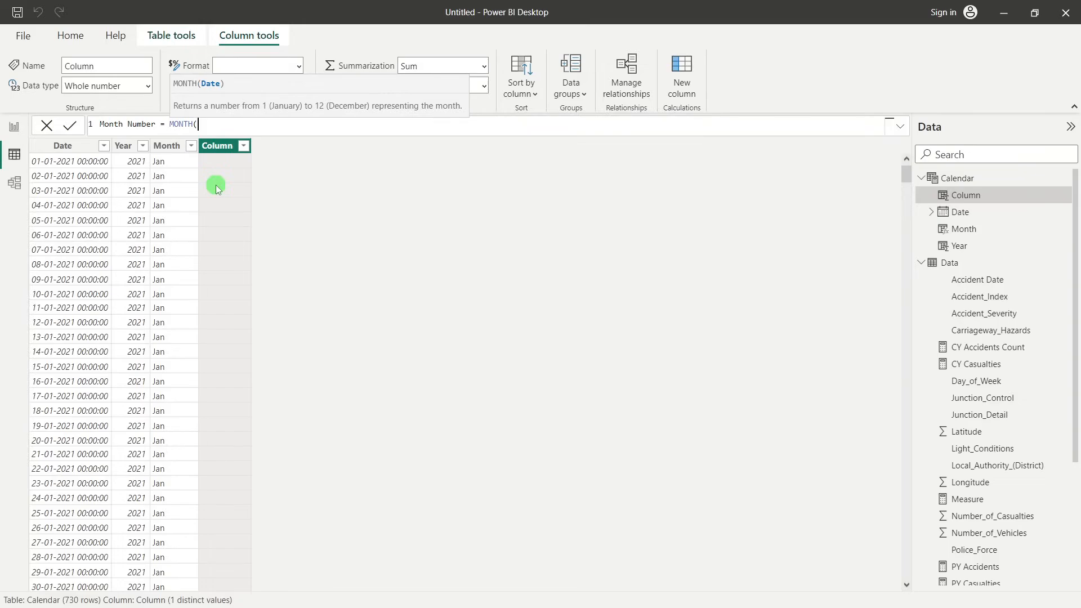
pyautogui.write('c')
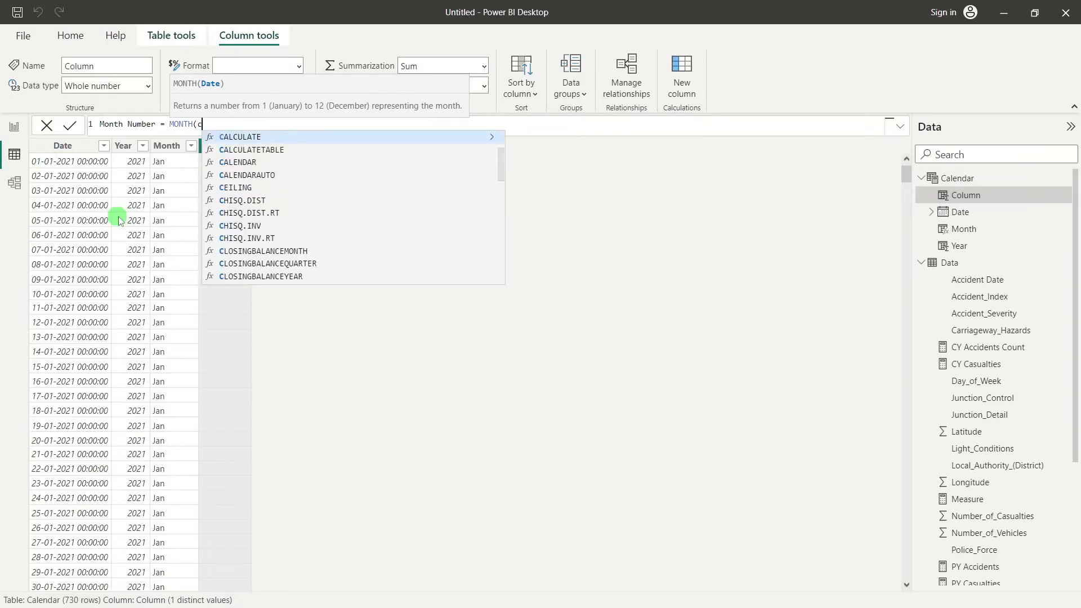
pyautogui.write('al')
pyautogui.click(273, 150)
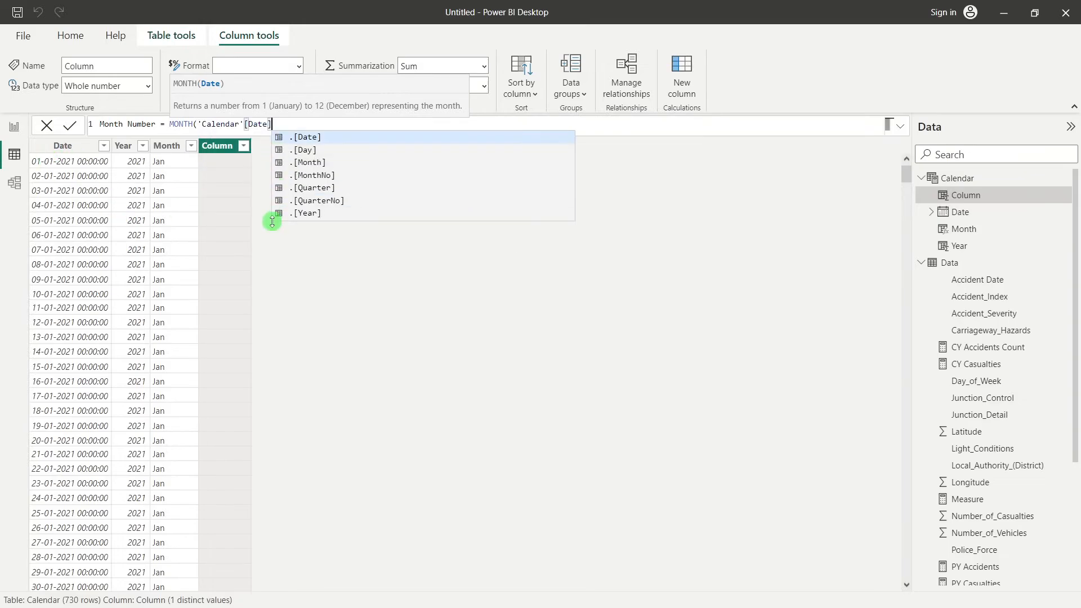
pyautogui.write(')')
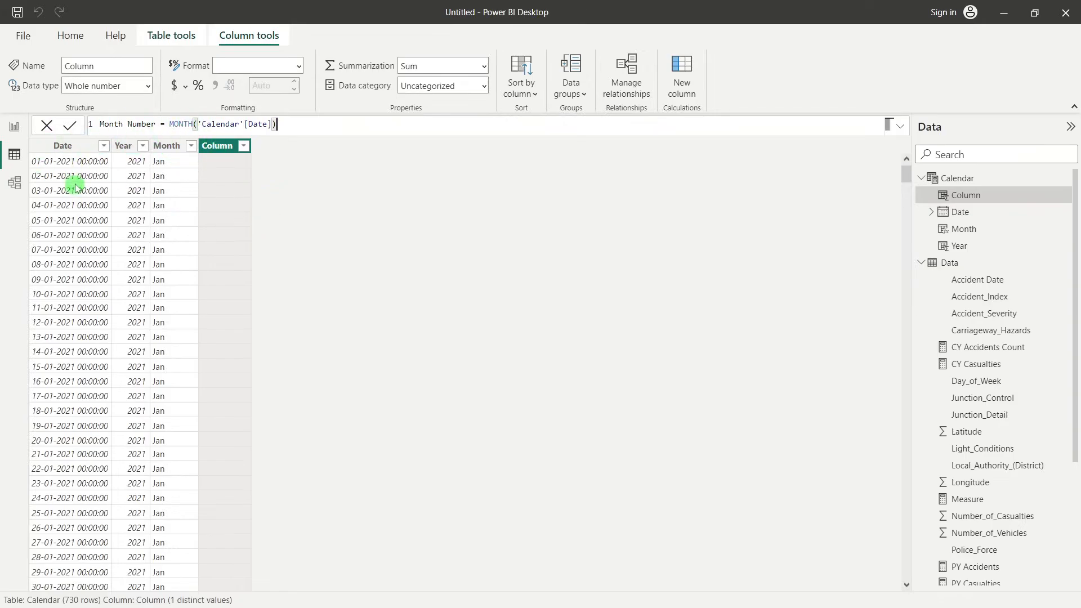
pyautogui.press('Return')
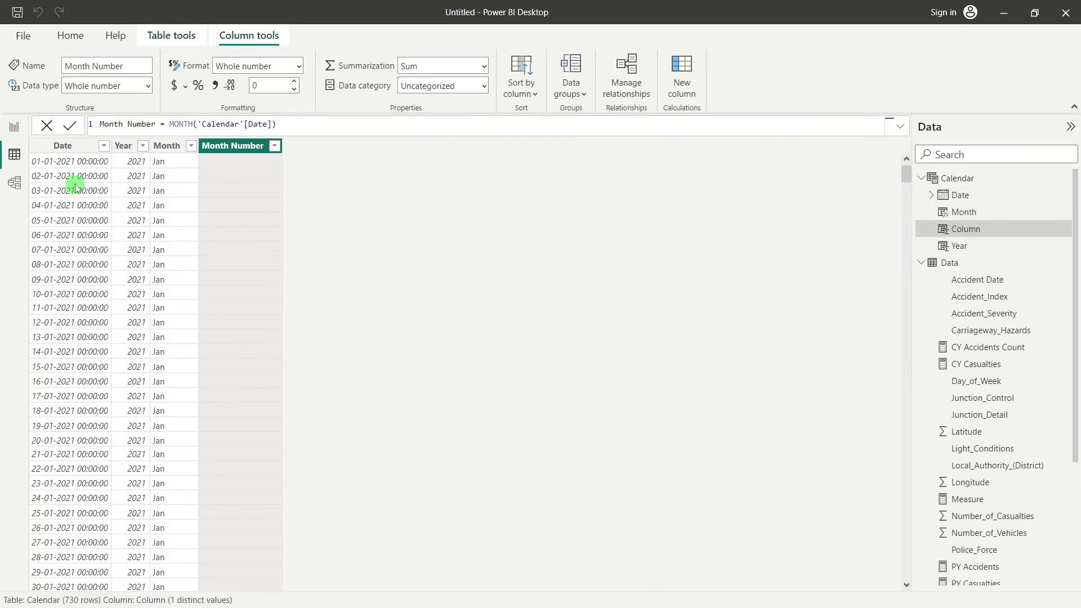
# Check the new month numbers against the month names and dates in the Calendar table
pyautogui.scroll(-5, 273, 240)
pyautogui.scroll(4, 273, 181)
pyautogui.scroll(-2, 276, 188)
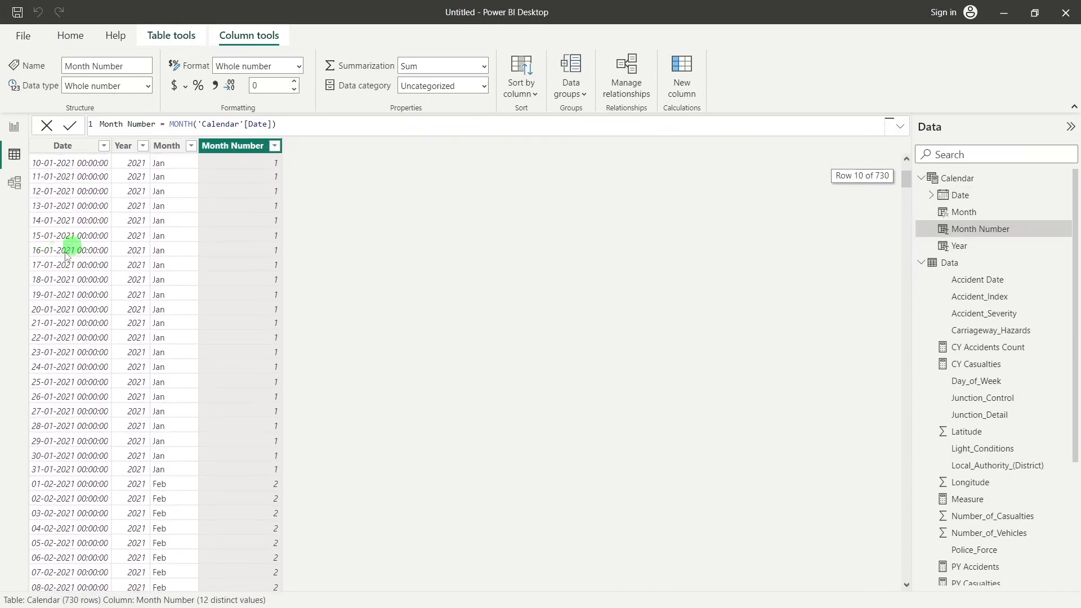
pyautogui.scroll(-12, 326, 352)
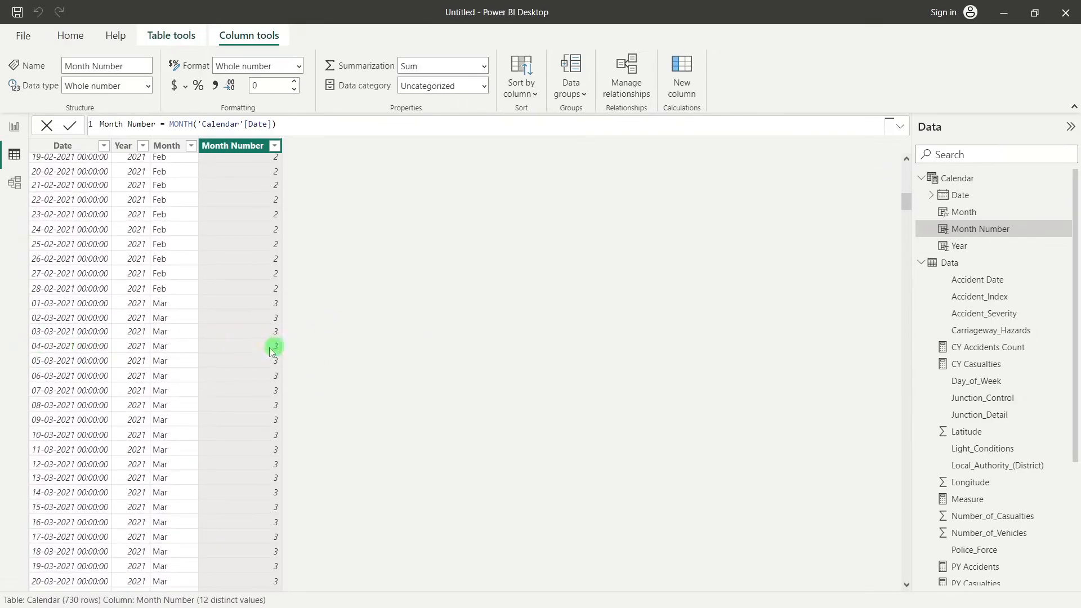
pyautogui.scroll(-20, 279, 348)
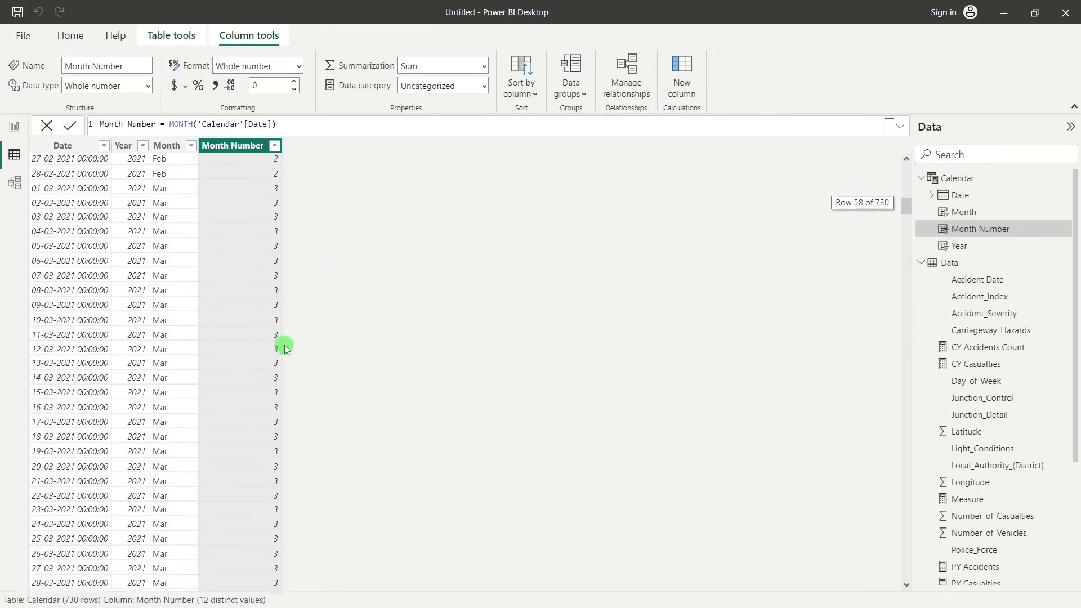
pyautogui.scroll(20, 284, 347)
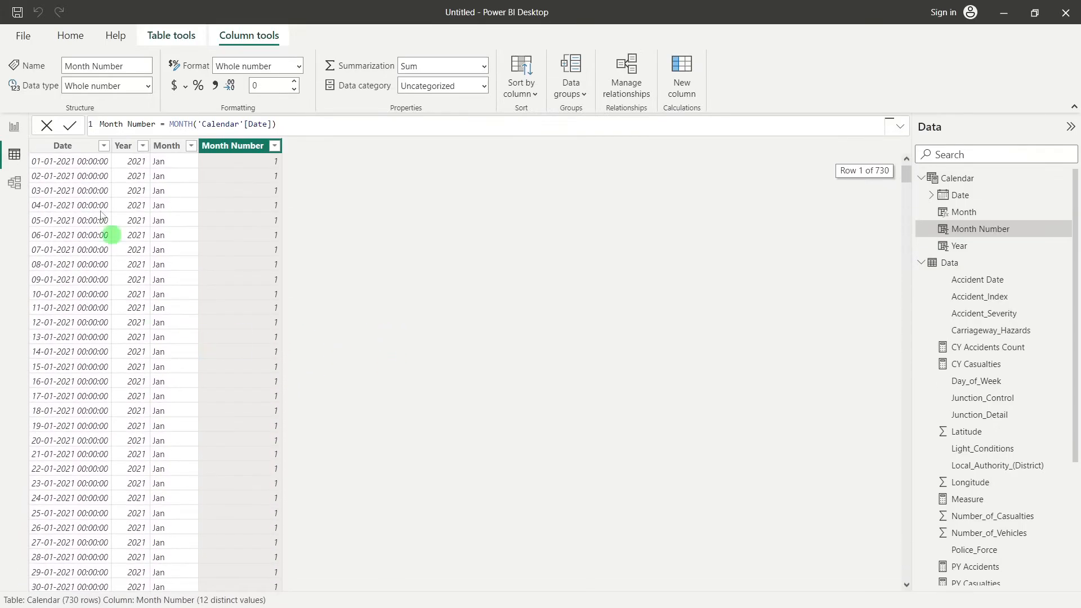
# Back in the report view, sort the Calendar table's Month column by Month Number
pyautogui.click(15, 128)
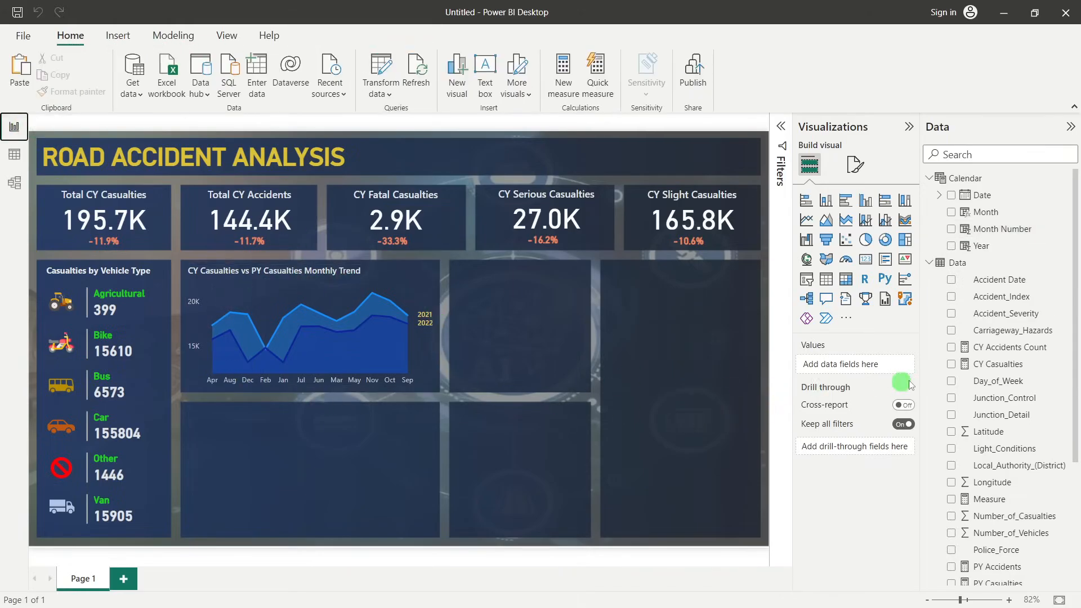
pyautogui.click(998, 214)
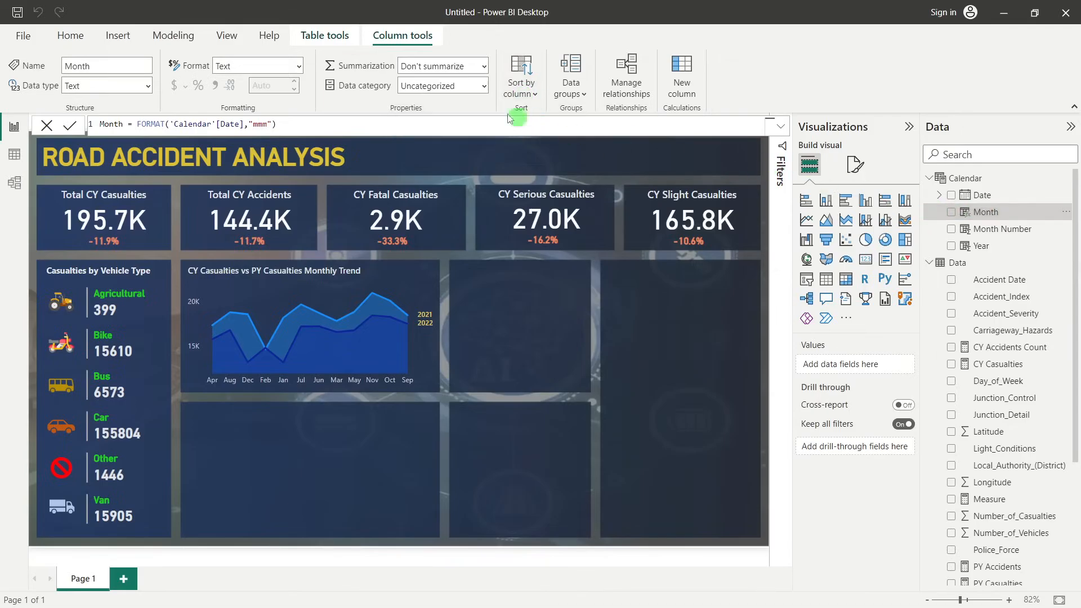
pyautogui.click(529, 95)
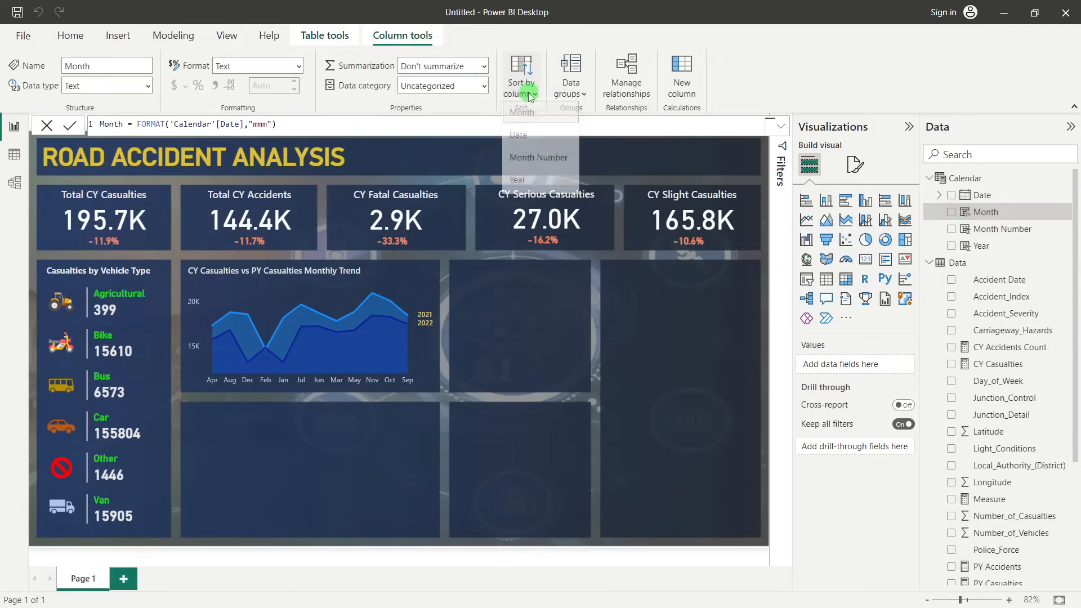
pyautogui.click(534, 159)
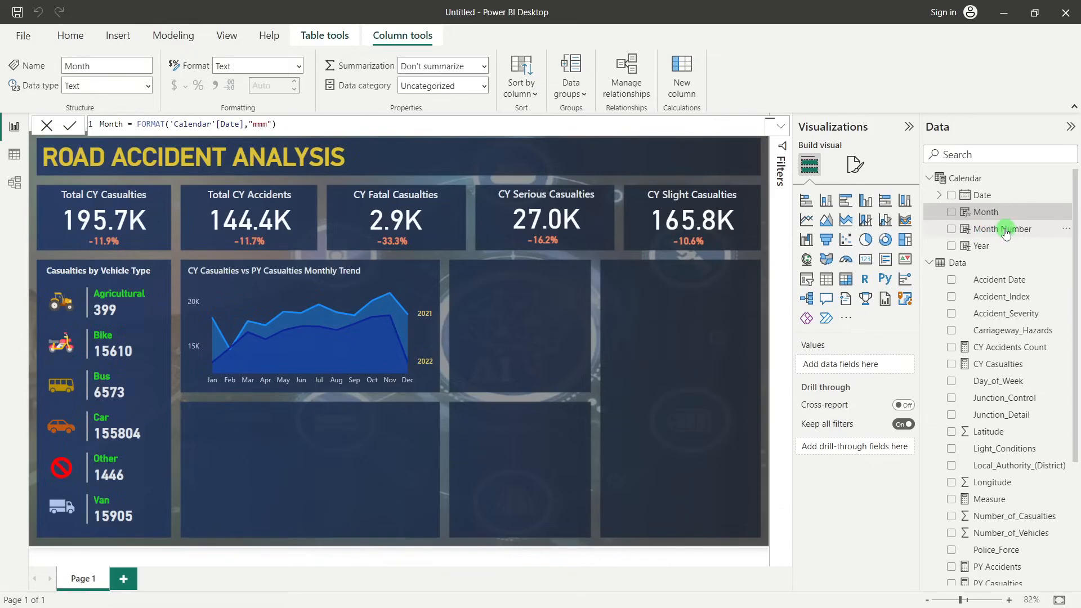
pyautogui.click(492, 451)
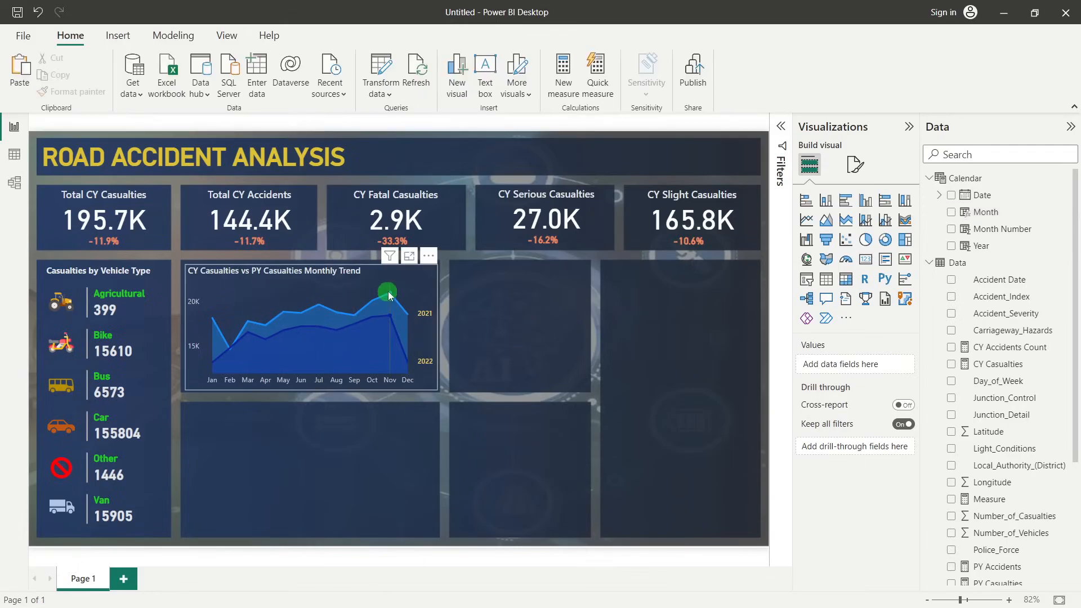
# Change the 2022 line of the monthly casualties trend area chart to a light blue theme shade
pyautogui.click(247, 286)
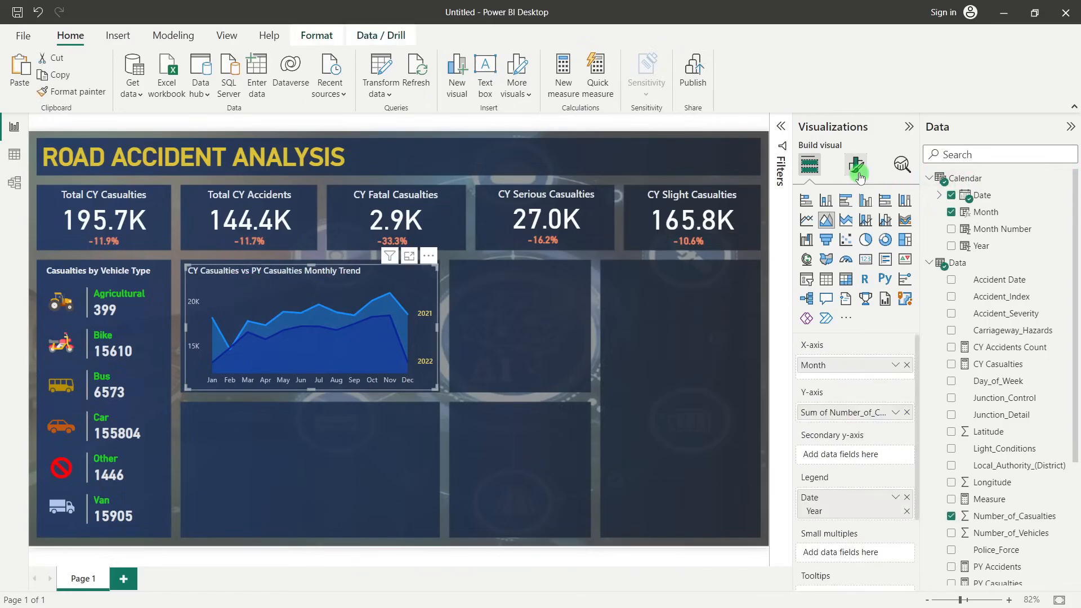
pyautogui.click(858, 174)
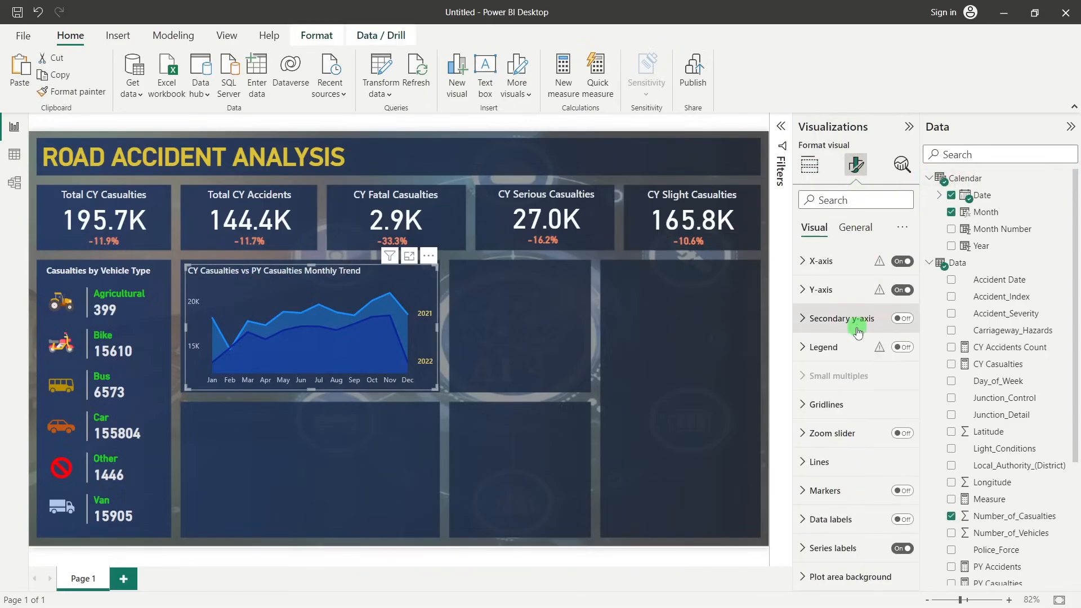
pyautogui.click(834, 463)
pyautogui.scroll(-5, 835, 462)
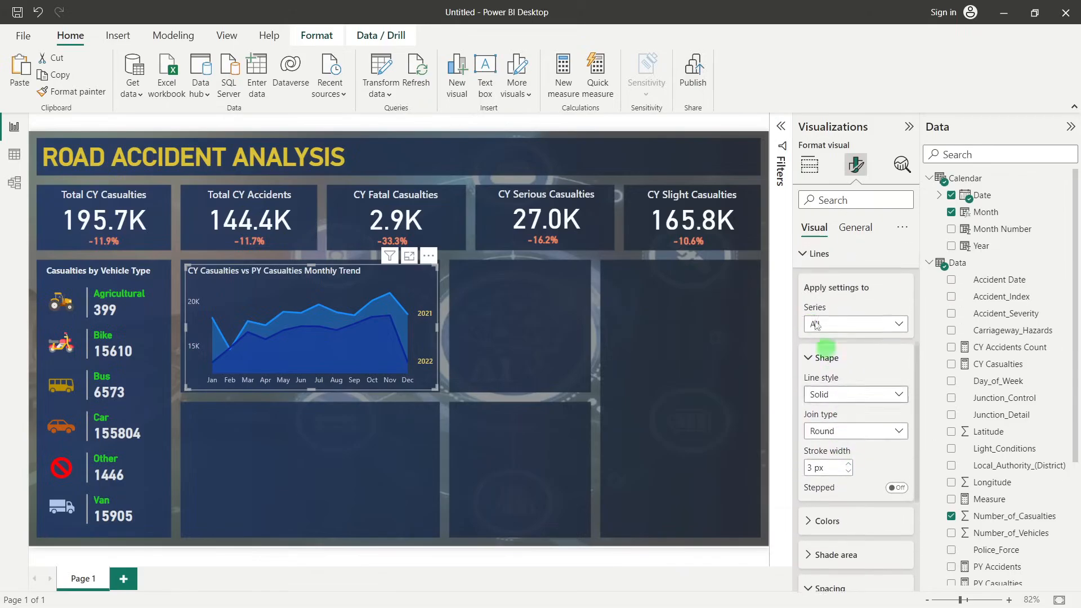
pyautogui.scroll(-2, 874, 406)
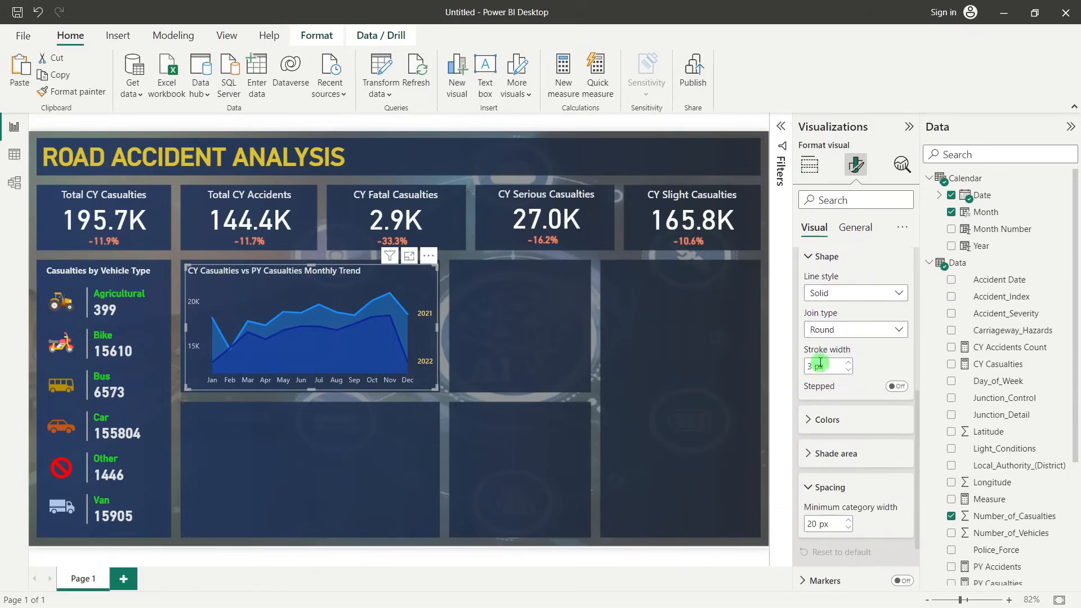
pyautogui.scroll(-2, 852, 396)
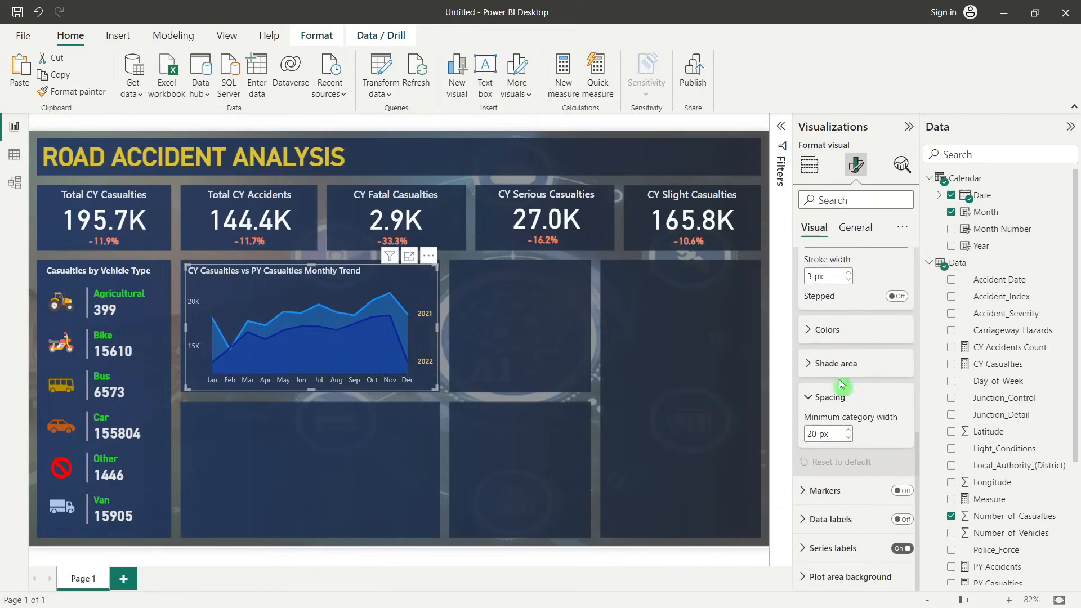
pyautogui.click(822, 329)
pyautogui.scroll(-1, 855, 345)
pyautogui.scroll(-1, 854, 345)
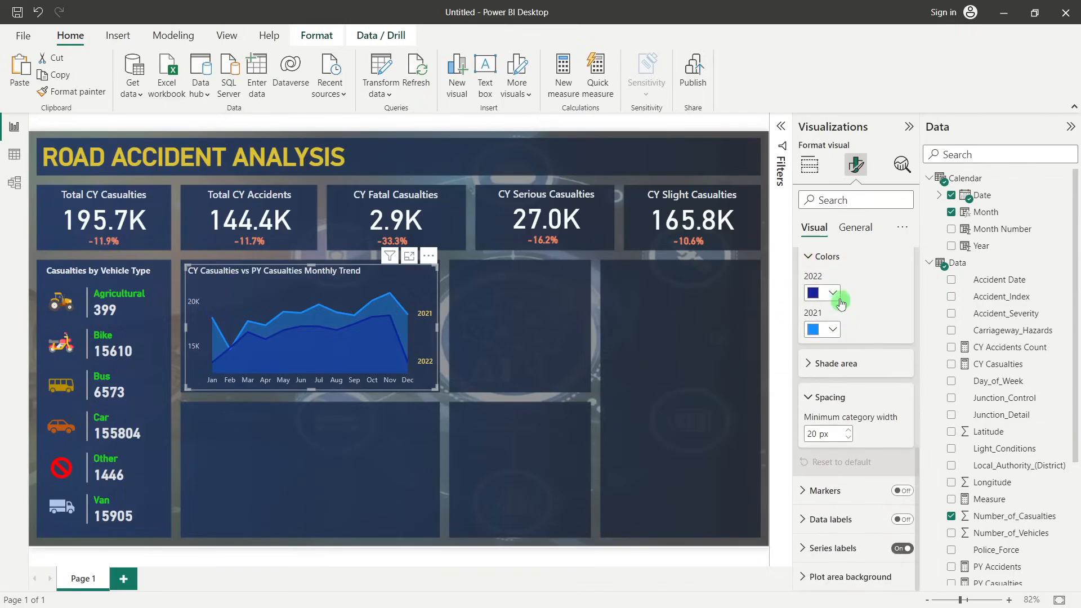
pyautogui.click(833, 291)
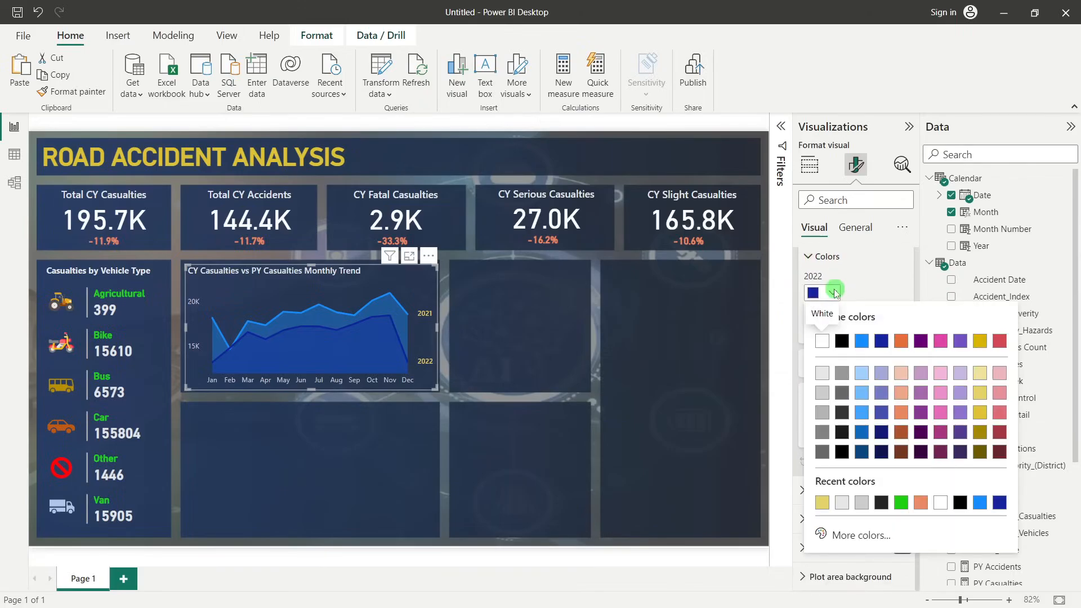
pyautogui.click(862, 412)
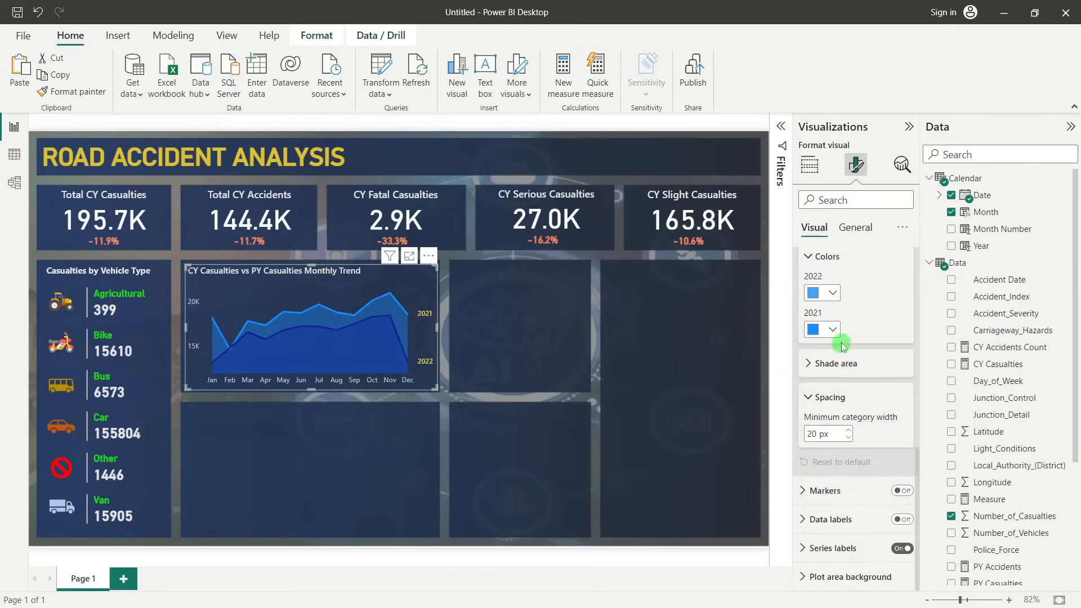
# Change the 2021 line of the monthly casualties trend chart to a light orange shade and deselect the chart
pyautogui.click(833, 330)
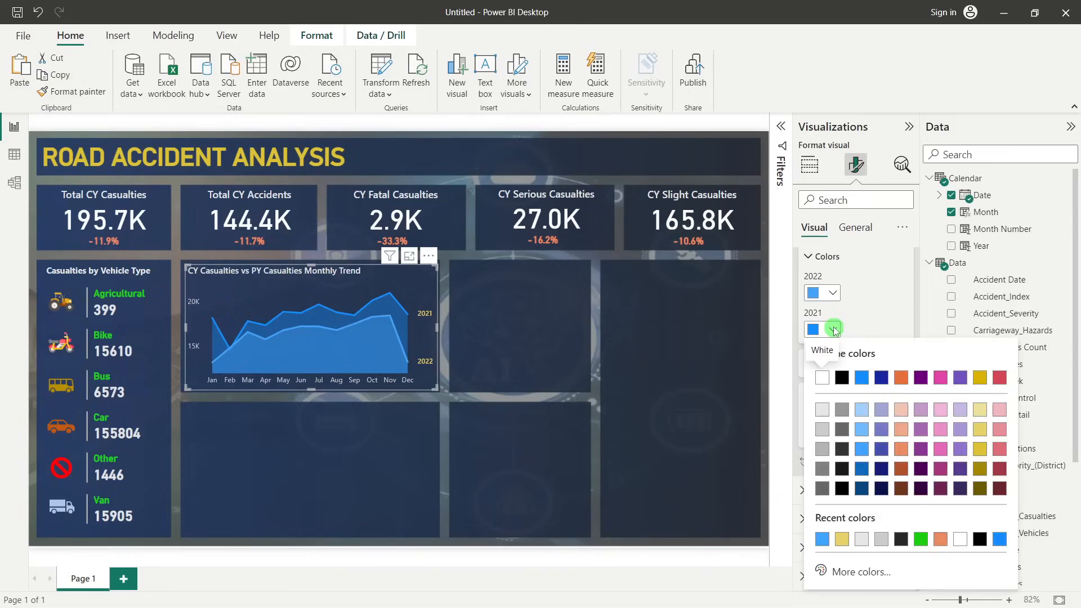
pyautogui.click(901, 454)
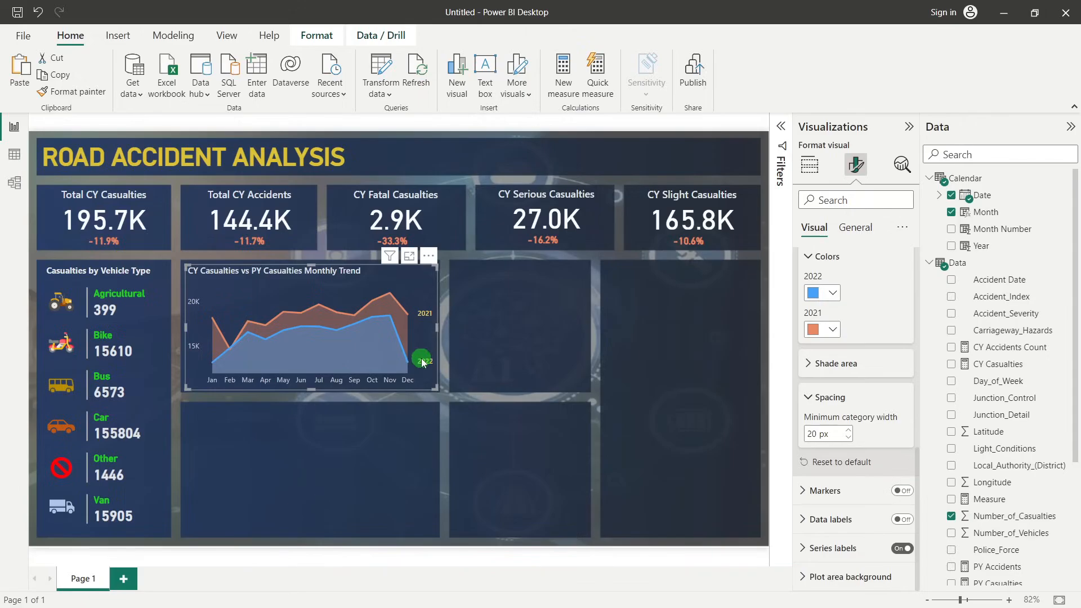
pyautogui.click(536, 352)
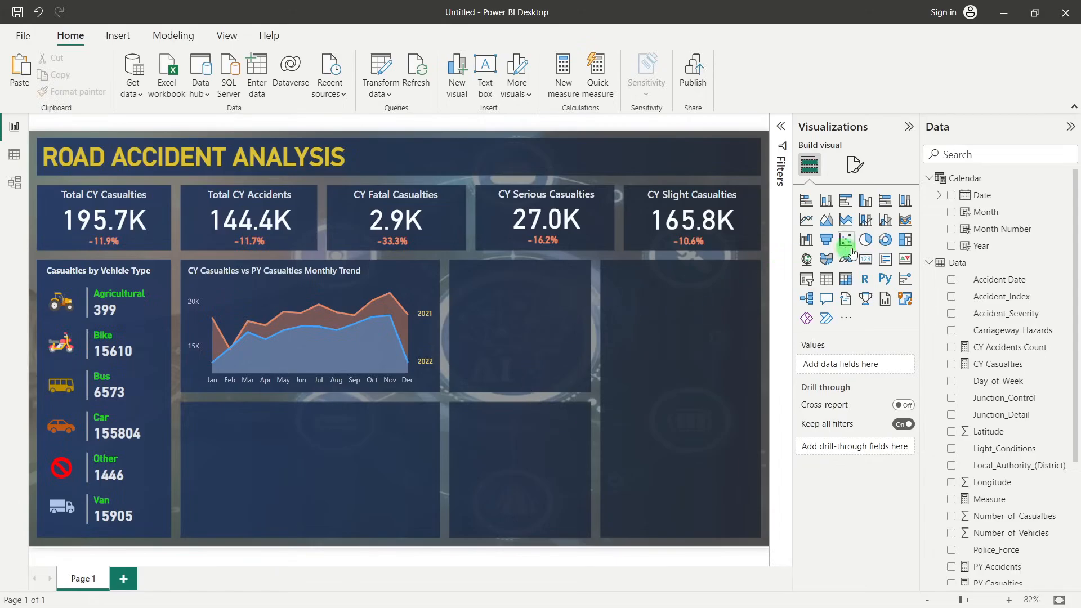
# Add a donut chart with Urban_or_Rural_Area as the legend and CY Casualties as the values
pyautogui.click(886, 241)
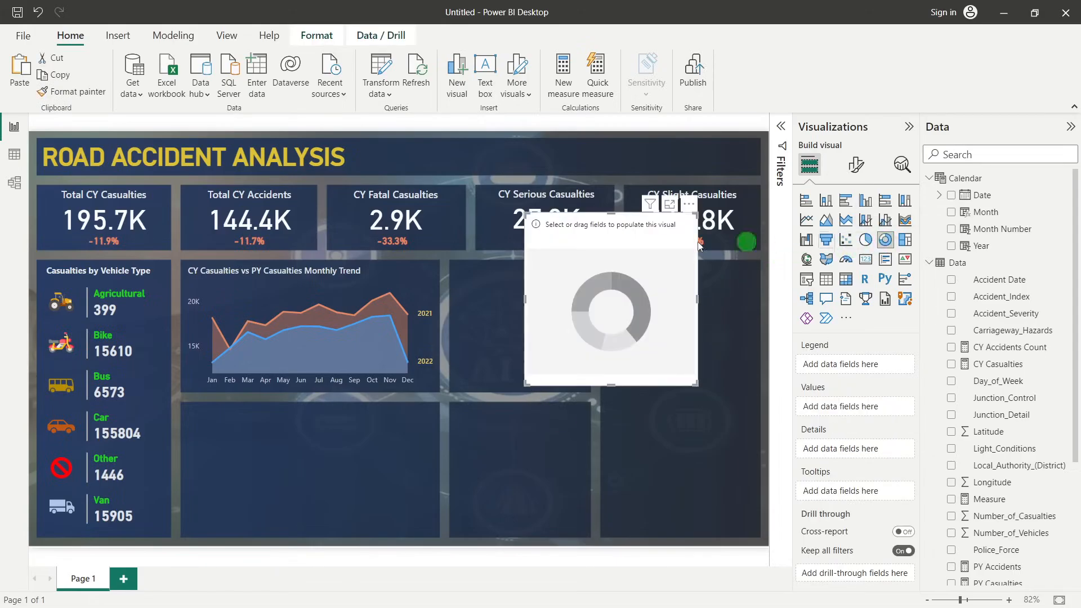
pyautogui.moveTo(635, 227); pyautogui.dragTo(569, 314)
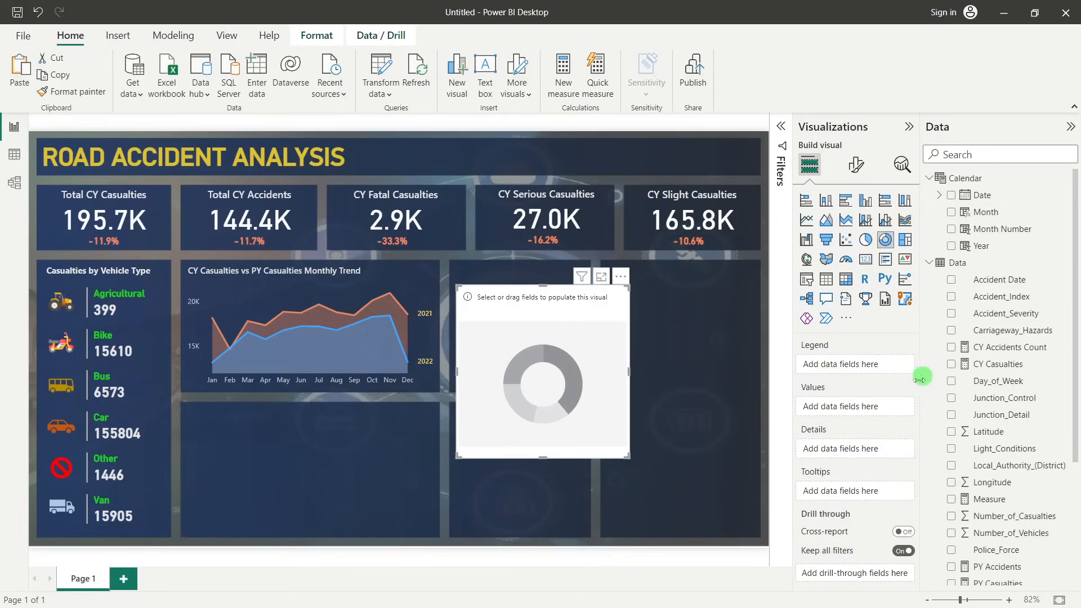
pyautogui.scroll(-3, 1022, 410)
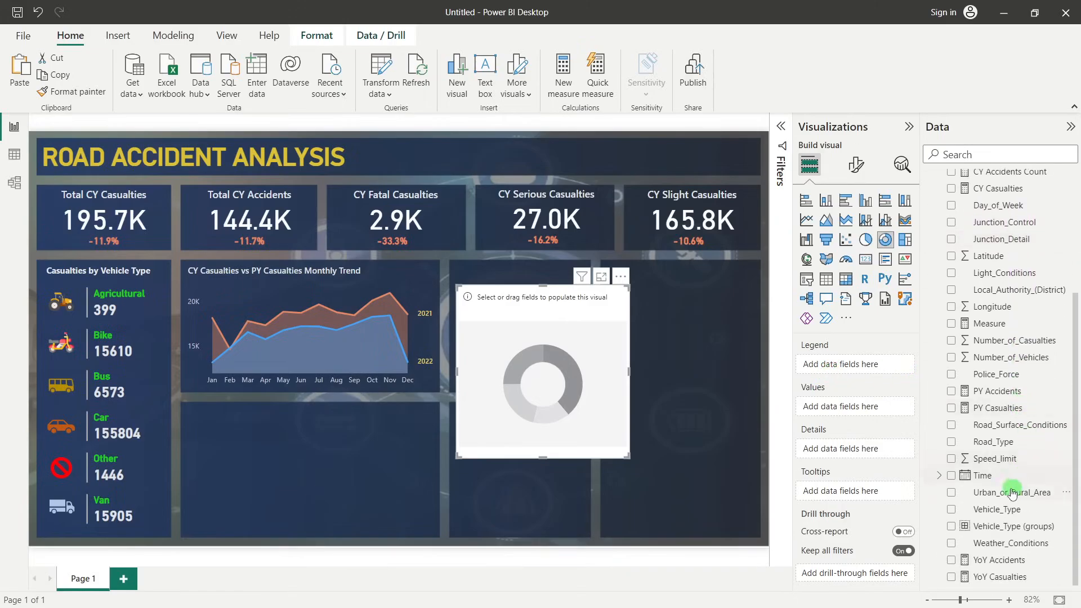
pyautogui.moveTo(1014, 493); pyautogui.dragTo(865, 369)
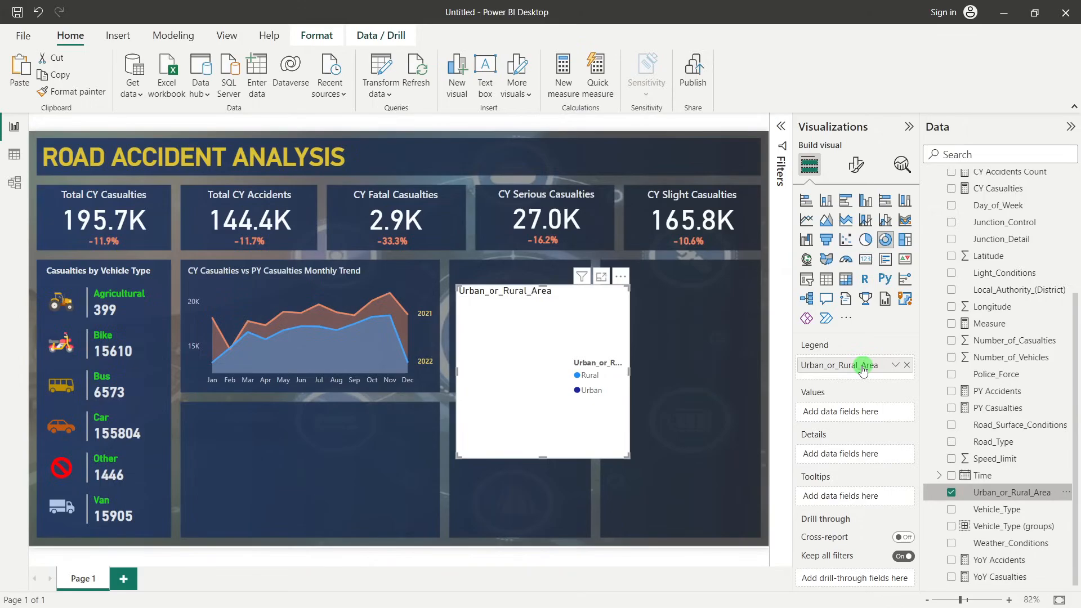
pyautogui.scroll(2, 1002, 343)
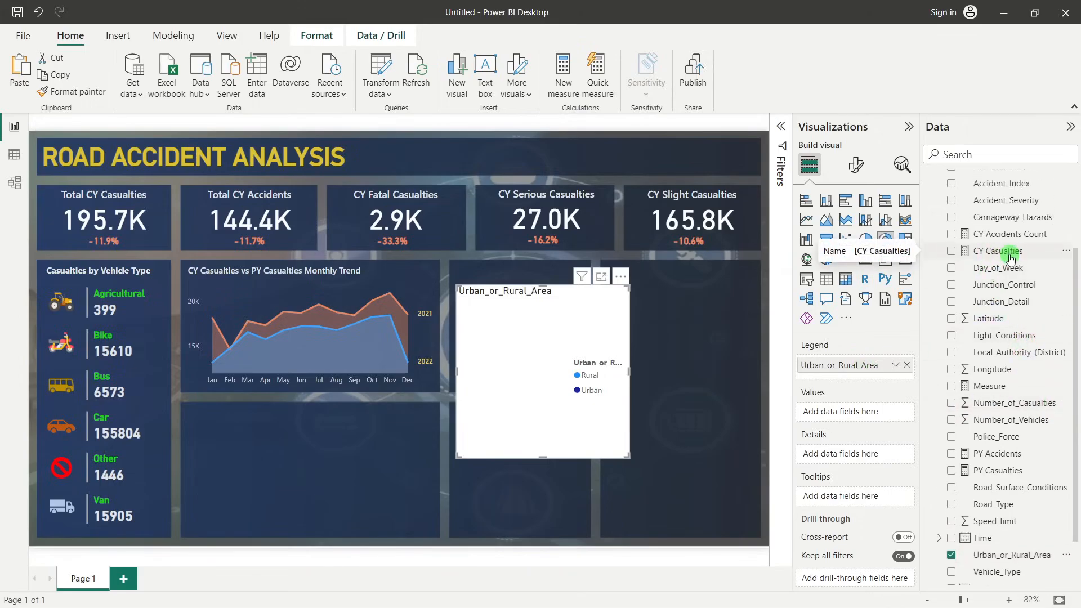
pyautogui.moveTo(1010, 258); pyautogui.dragTo(855, 412)
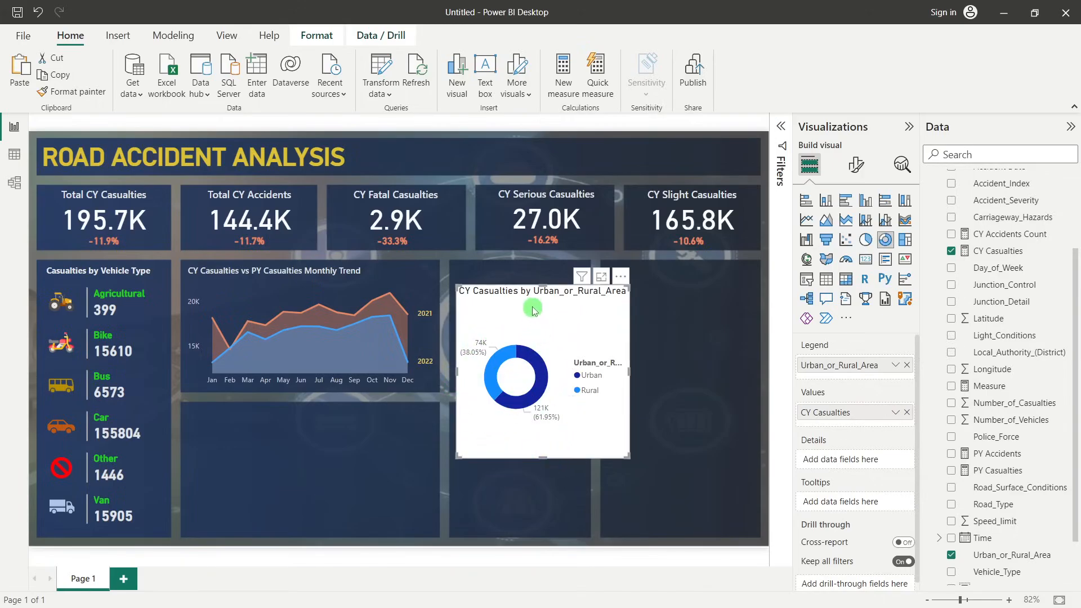
# Move and resize the donut chart to fit the empty panel beside the monthly trend chart
pyautogui.moveTo(532, 306); pyautogui.dragTo(531, 289)
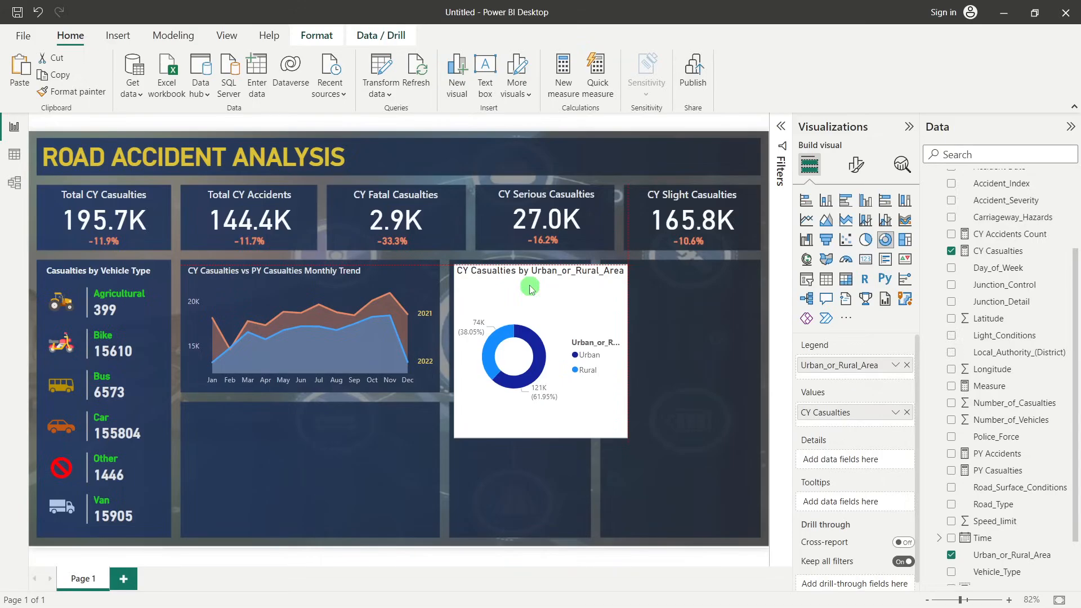
pyautogui.moveTo(628, 350); pyautogui.dragTo(586, 350)
pyautogui.moveTo(512, 438); pyautogui.dragTo(527, 385)
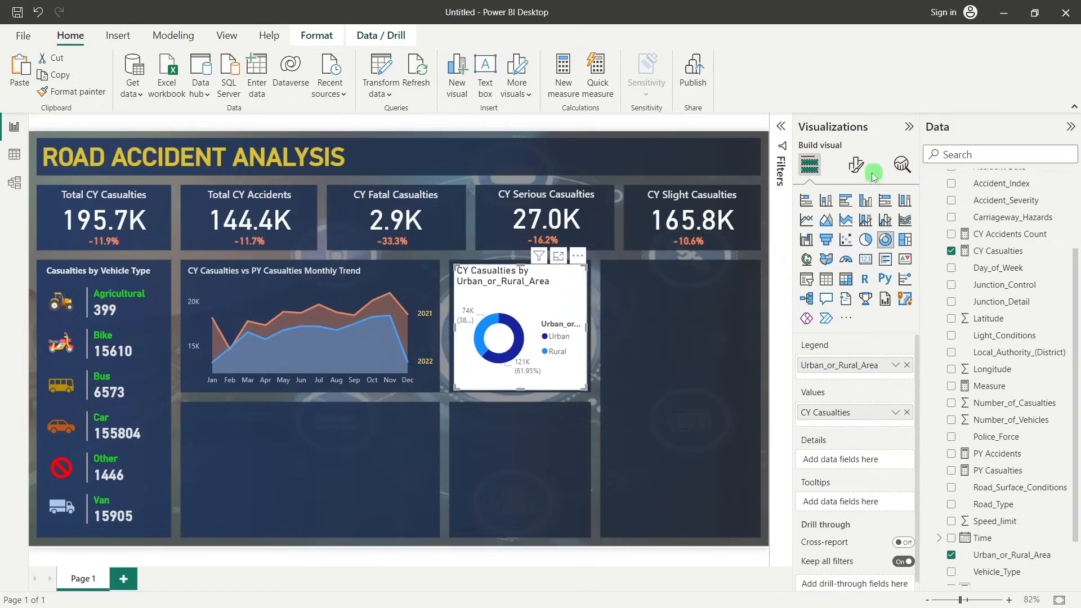
# Turn off the donut chart's legend and set its detail label contents to category and percent of total
pyautogui.click(856, 165)
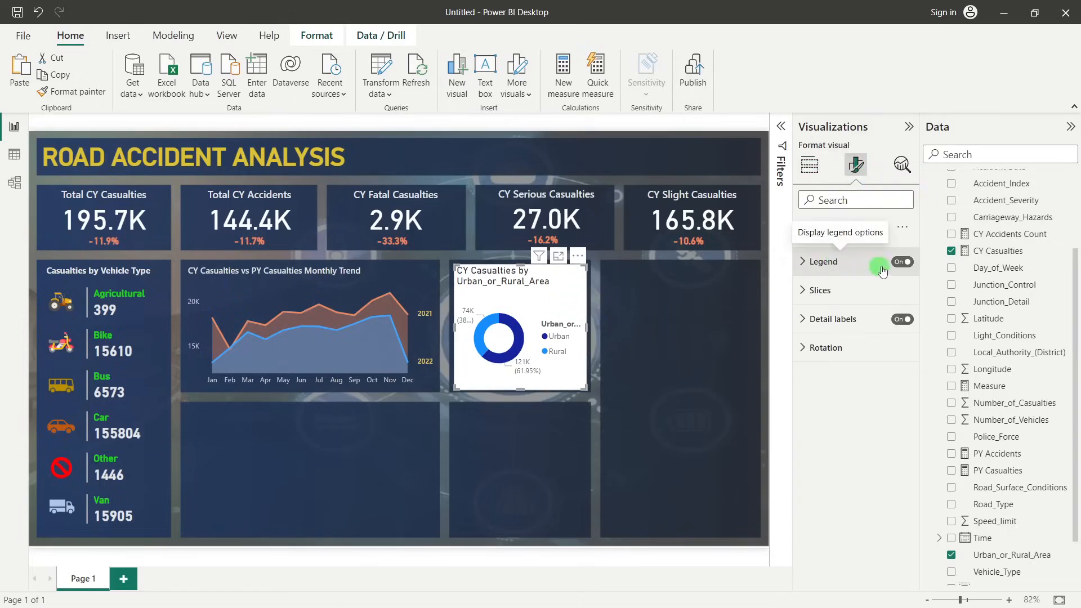
pyautogui.click(902, 262)
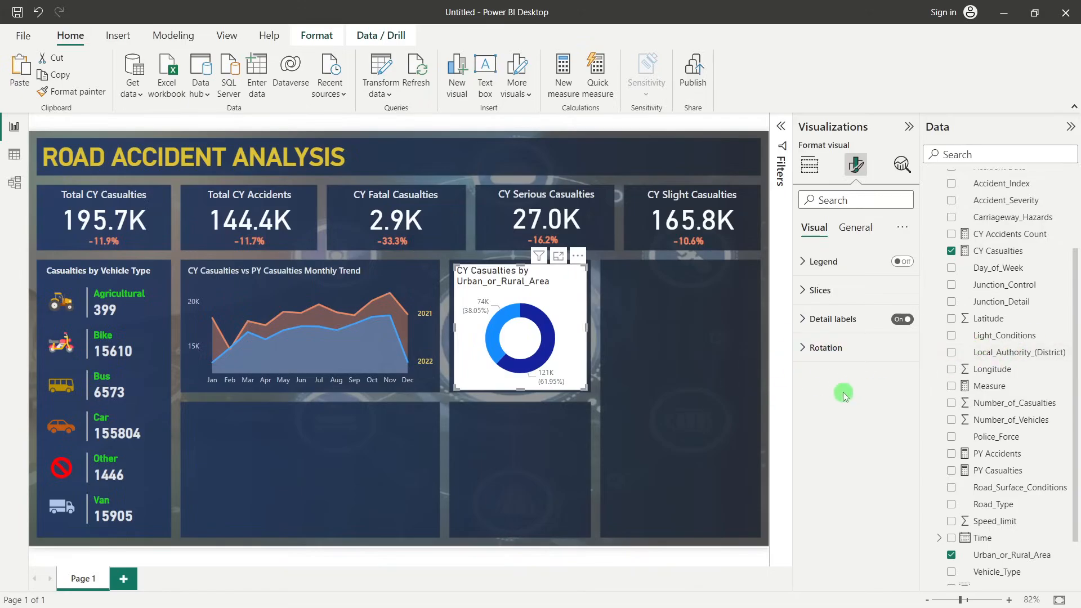
pyautogui.click(804, 320)
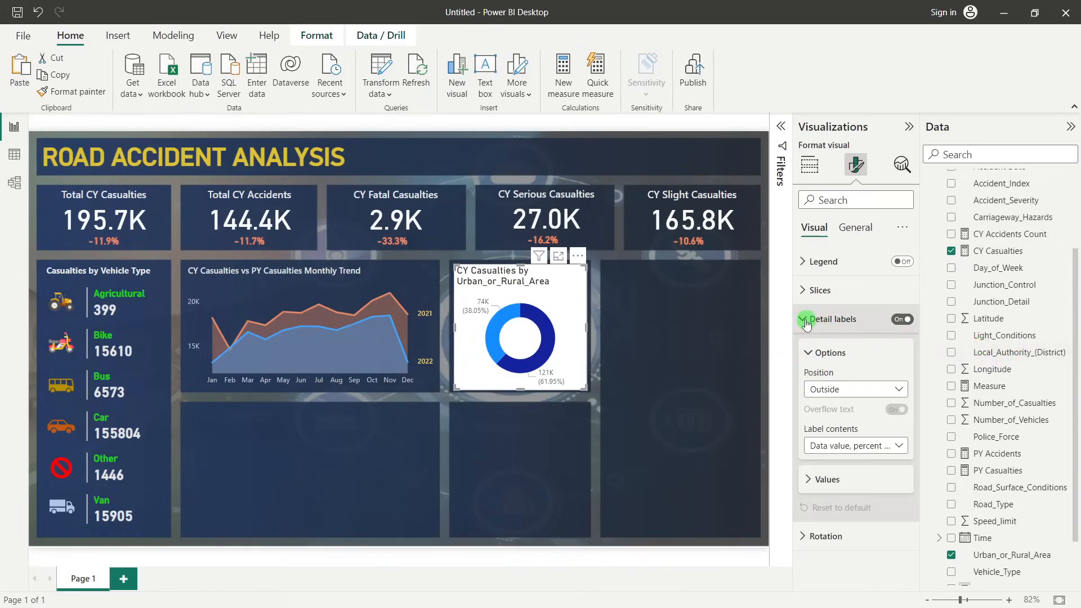
pyautogui.click(855, 446)
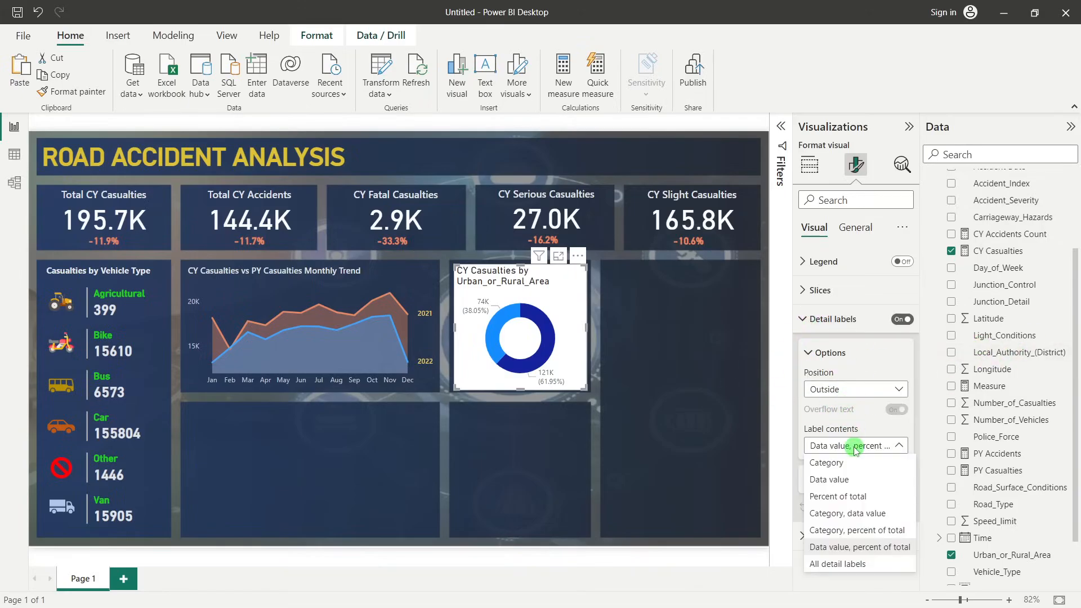
pyautogui.click(848, 531)
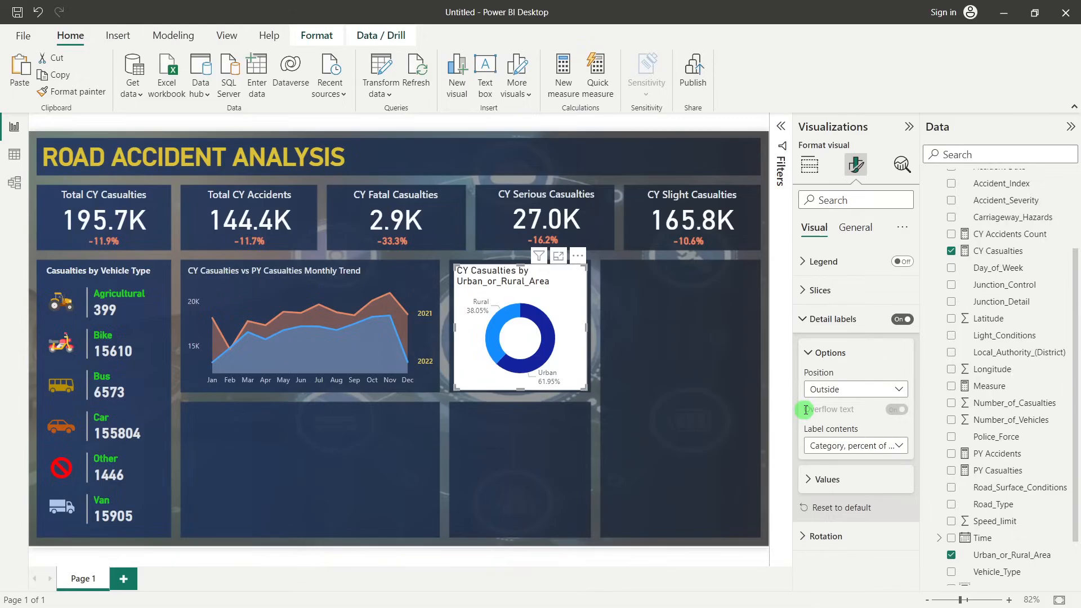
# Turn off the donut chart's background
pyautogui.click(855, 228)
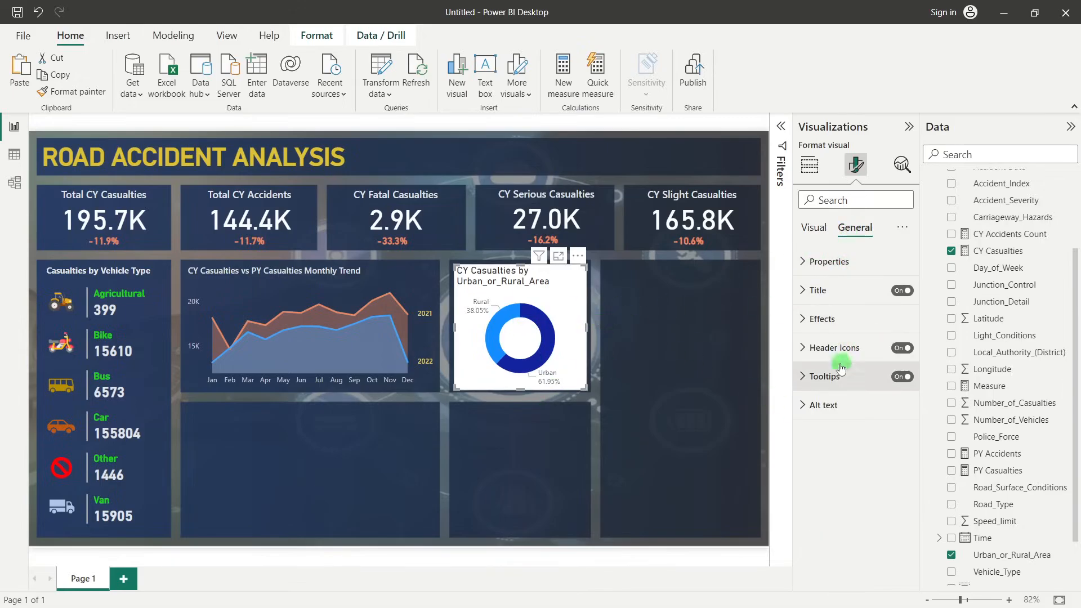
pyautogui.click(823, 319)
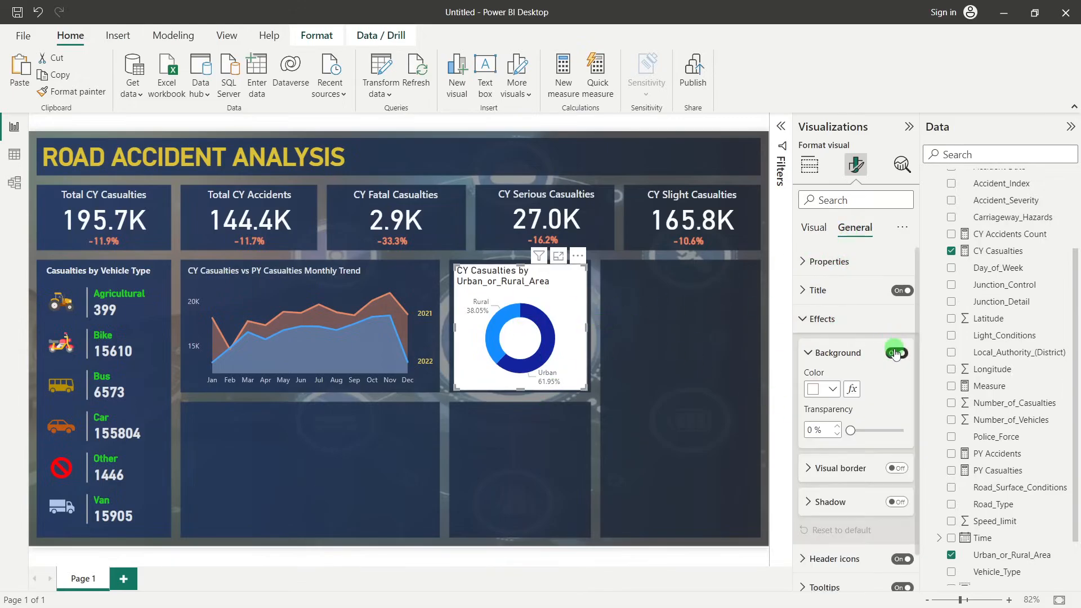
pyautogui.click(897, 353)
pyautogui.click(820, 318)
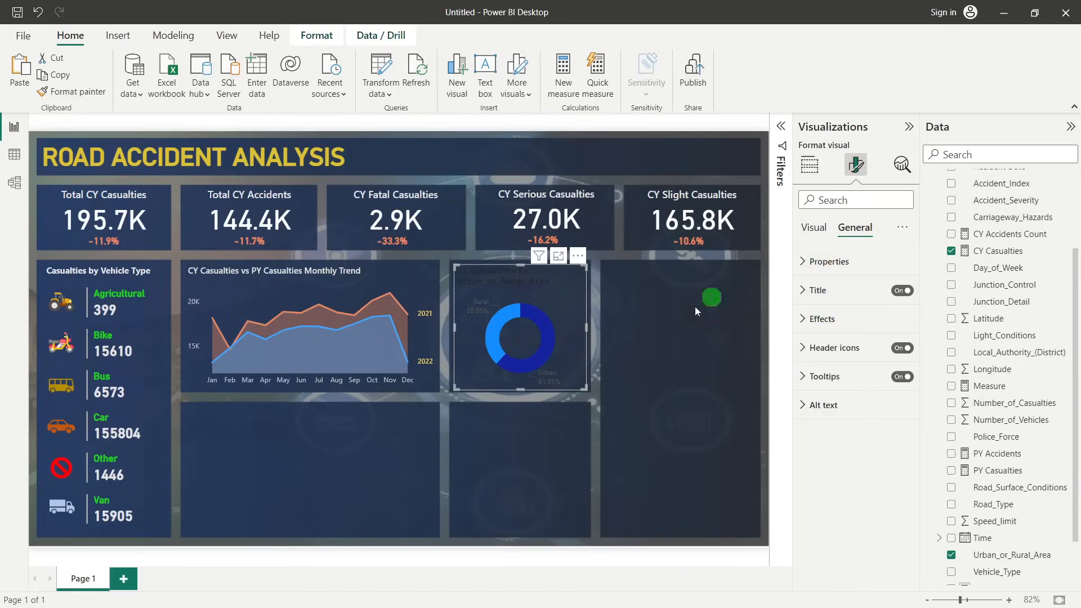
# Change the donut chart's title text to "CY Casualties by Urban/ Rural"
pyautogui.click(838, 291)
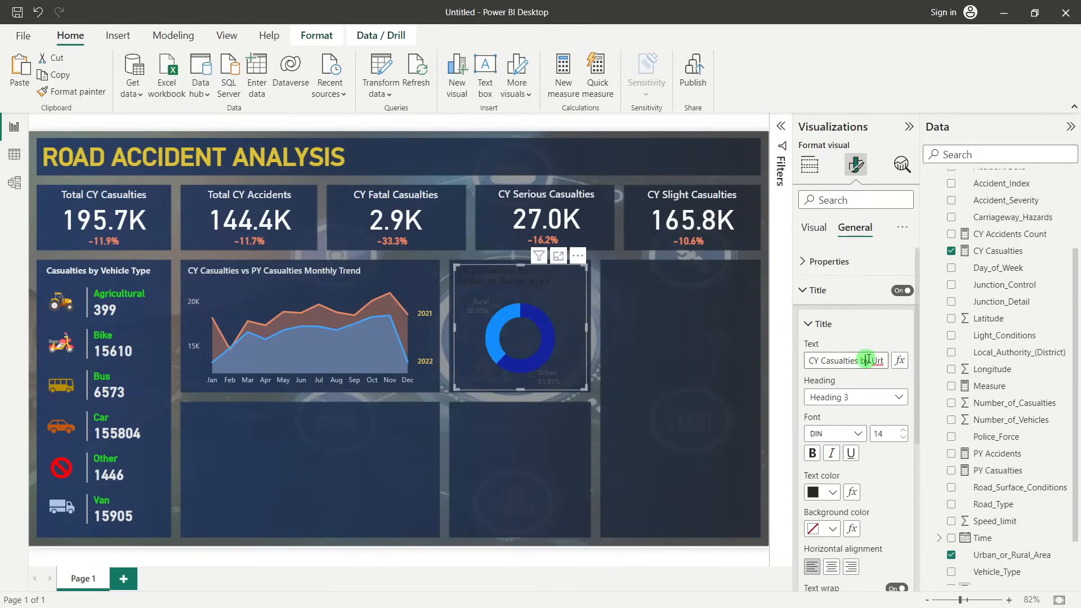
pyautogui.moveTo(871, 359); pyautogui.dragTo(905, 360)
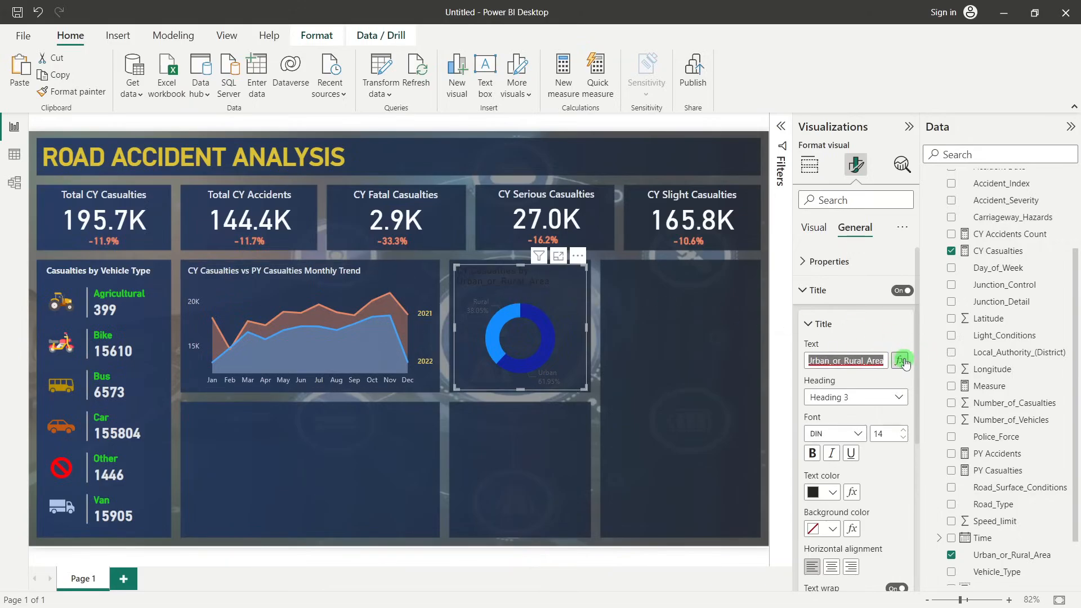
pyautogui.click(845, 361)
pyautogui.press('BackSpace')
pyautogui.press('BackSpace')
pyautogui.press('BackSpace')
pyautogui.press('BackSpace')
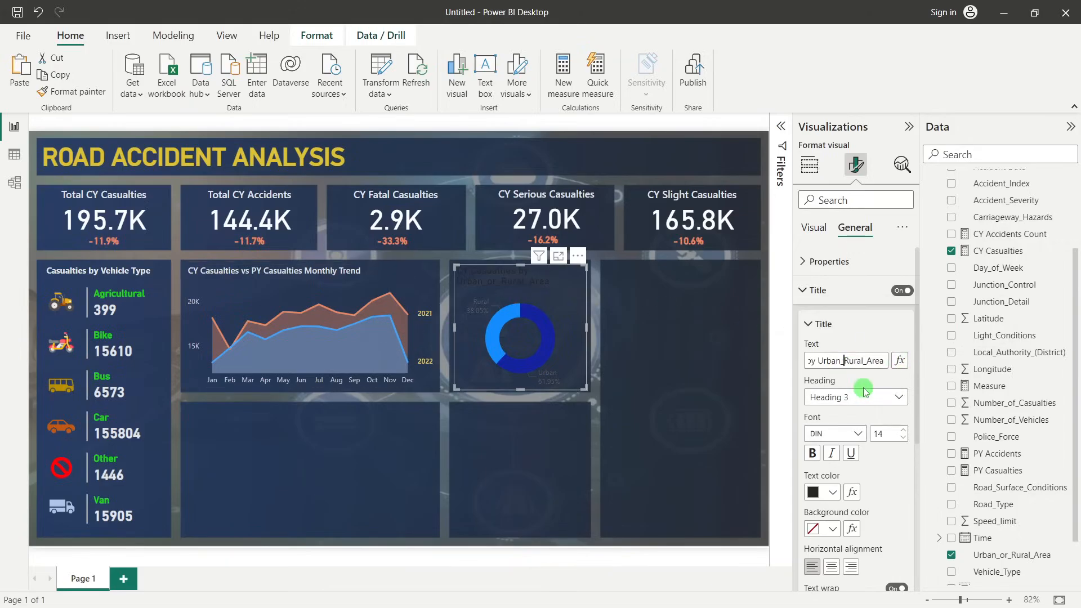
pyautogui.write('?')
pyautogui.write('/')
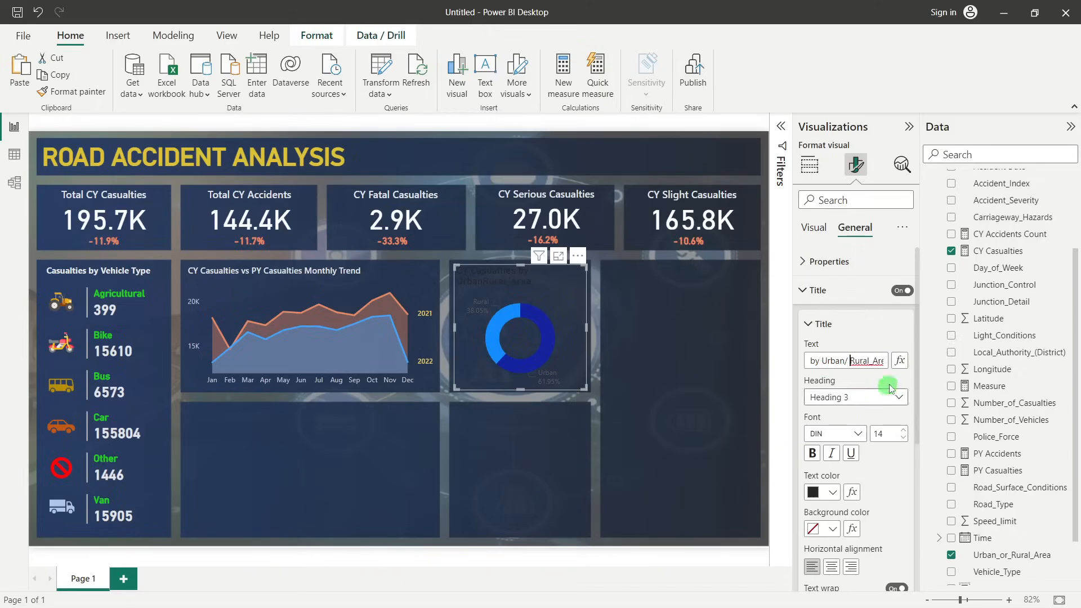
pyautogui.moveTo(871, 363); pyautogui.dragTo(898, 362)
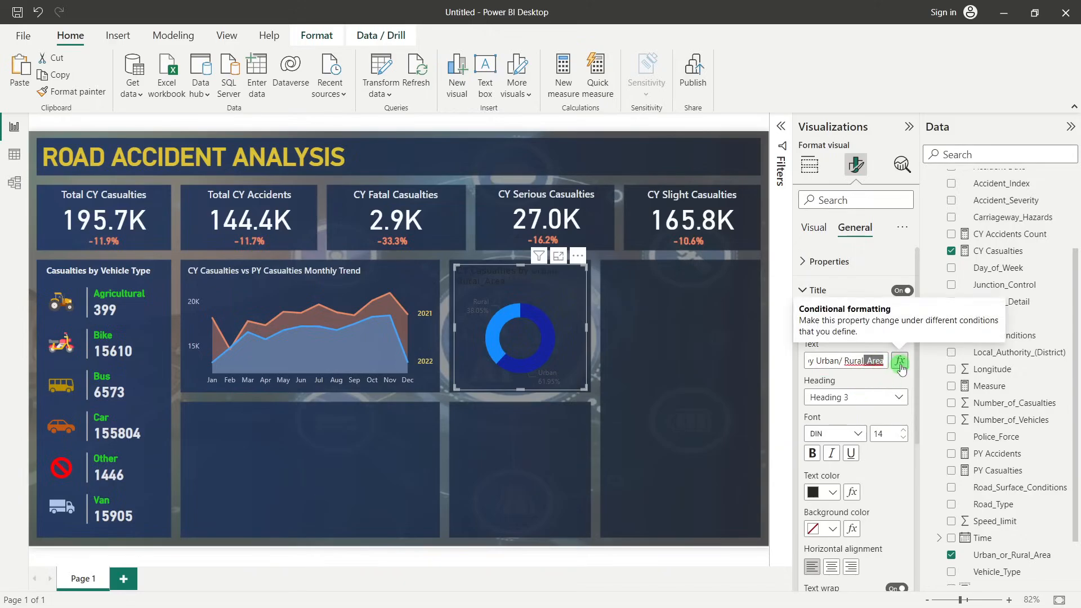
pyautogui.press('BackSpace')
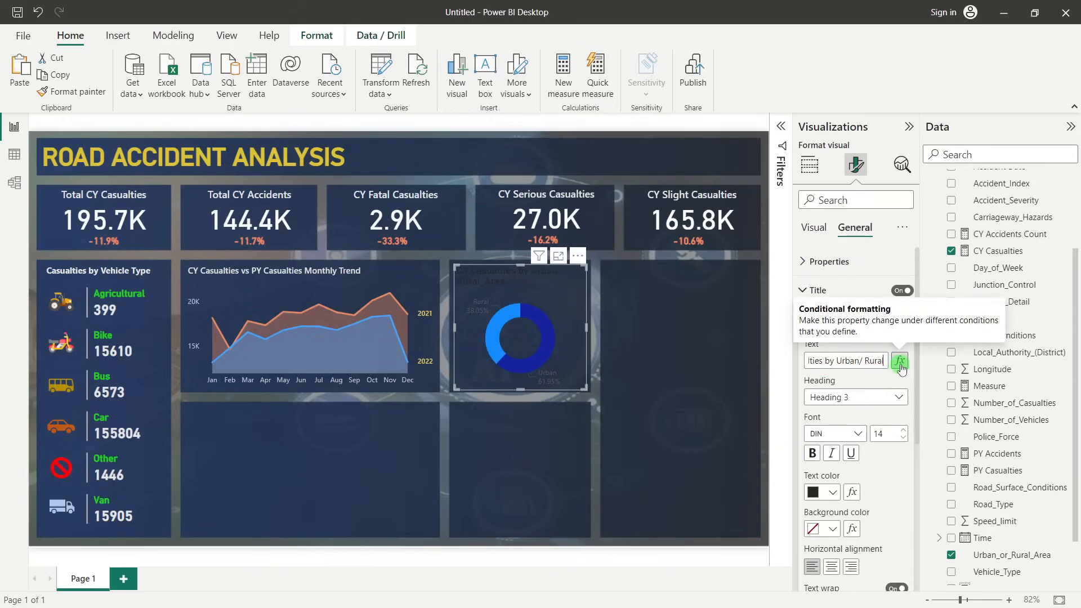
# Format the donut chart's title as Segoe UI Semibold, size 12, in the color White, 10% darker
pyautogui.click(849, 433)
pyautogui.scroll(-3, 843, 331)
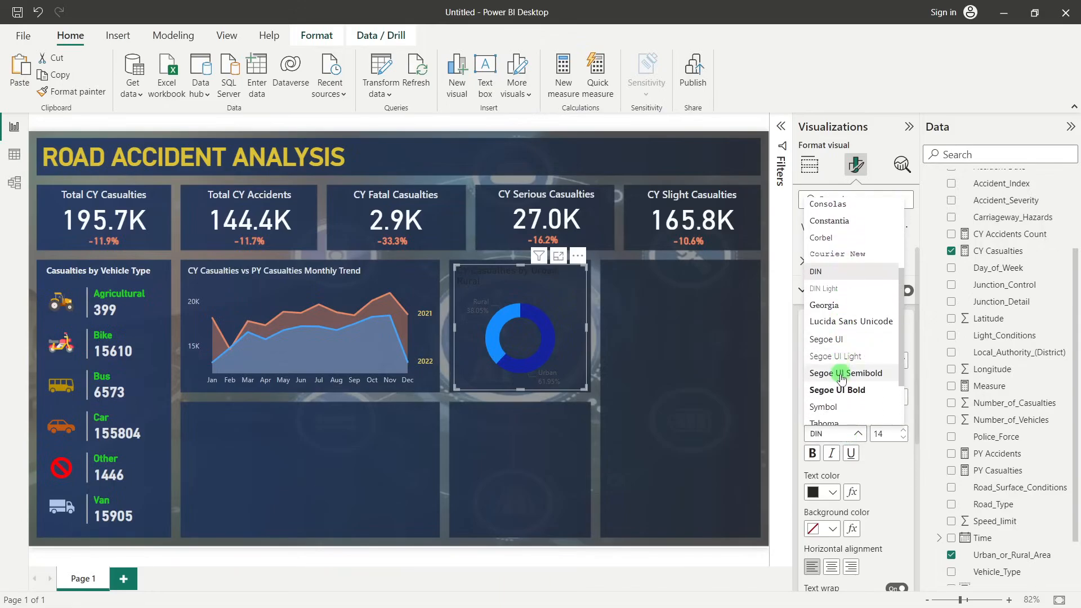
pyautogui.click(842, 376)
pyautogui.click(904, 438)
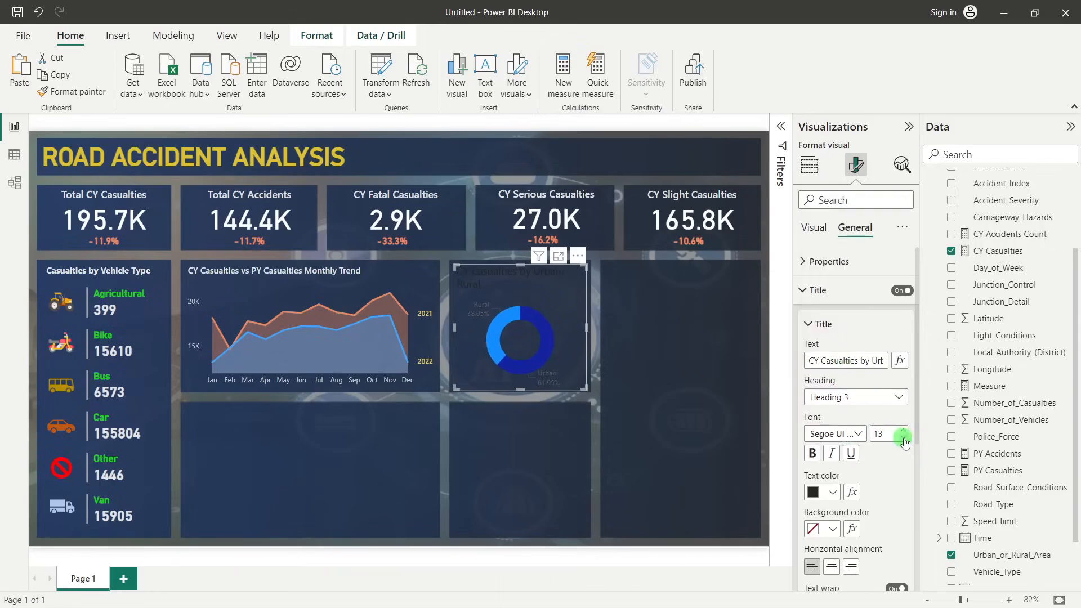
pyautogui.click(904, 438)
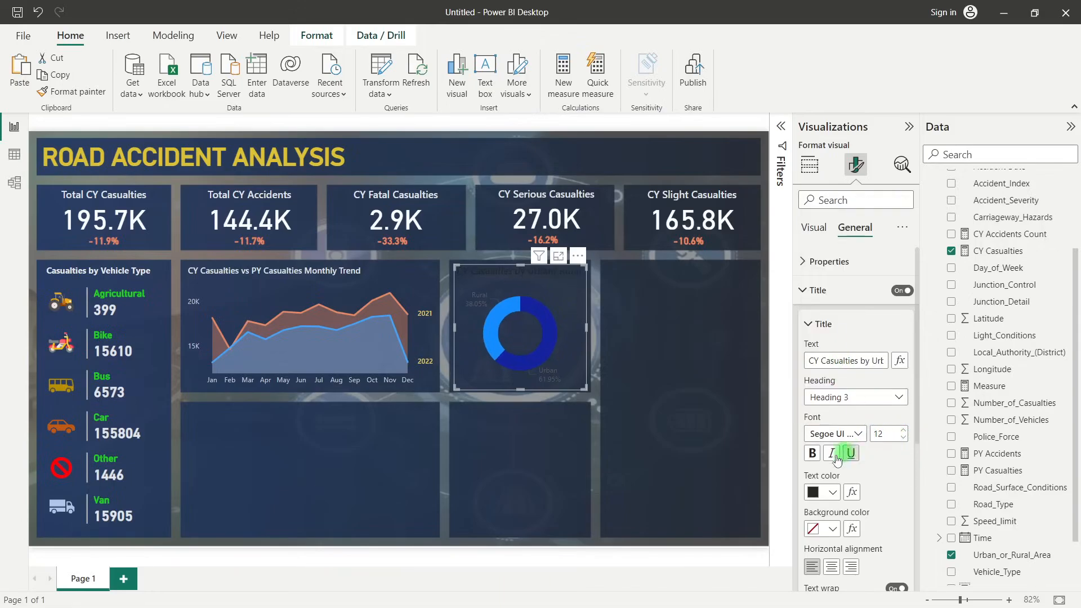
pyautogui.click(822, 492)
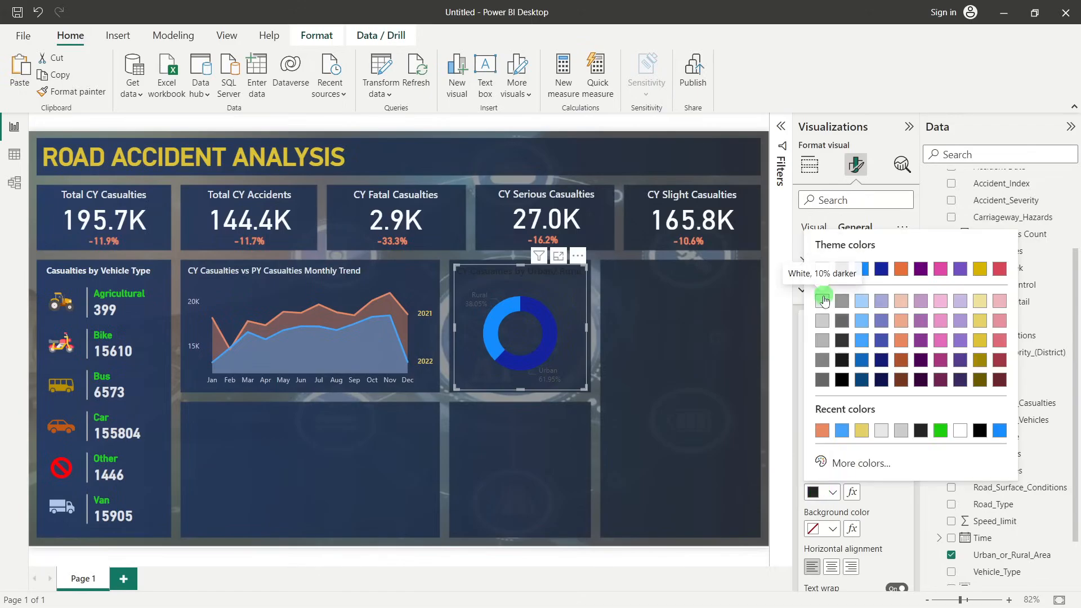
pyautogui.click(823, 301)
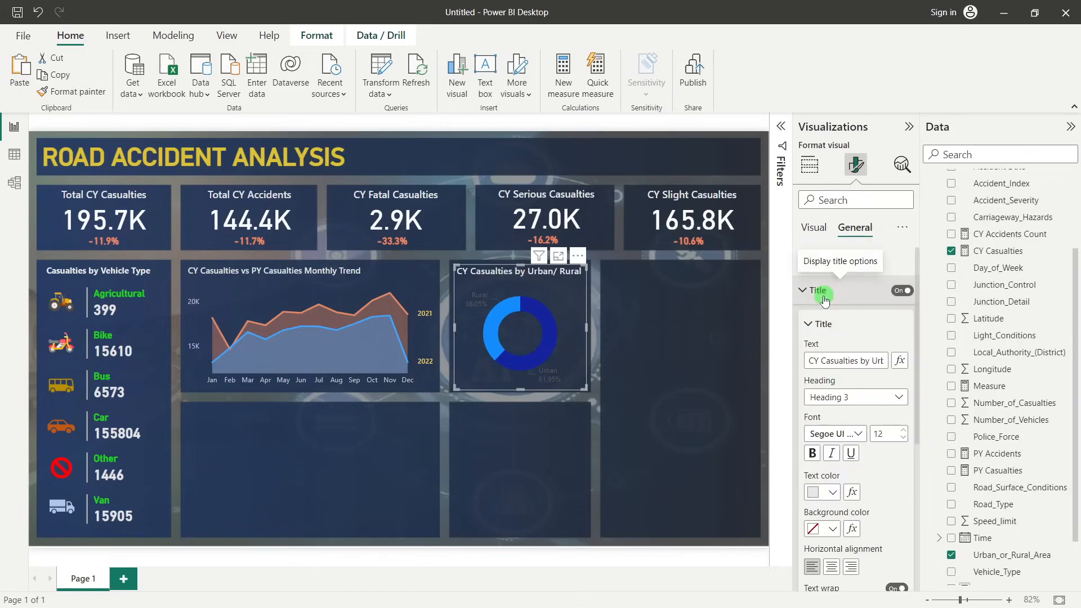
# Recolor the donut chart's detail label values to light grey
pyautogui.click(817, 229)
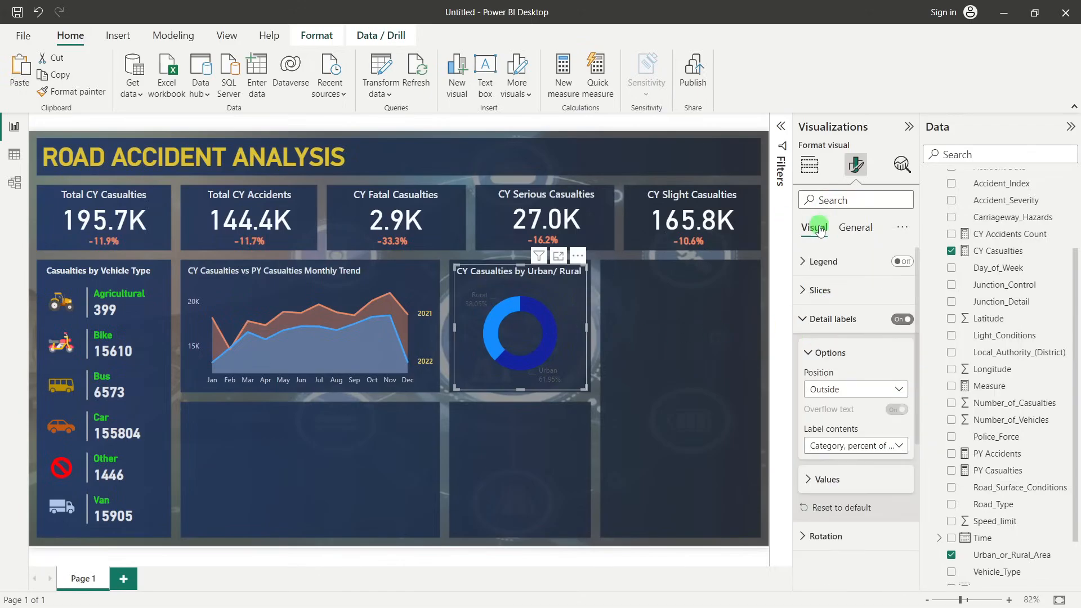
pyautogui.click(816, 318)
pyautogui.click(808, 322)
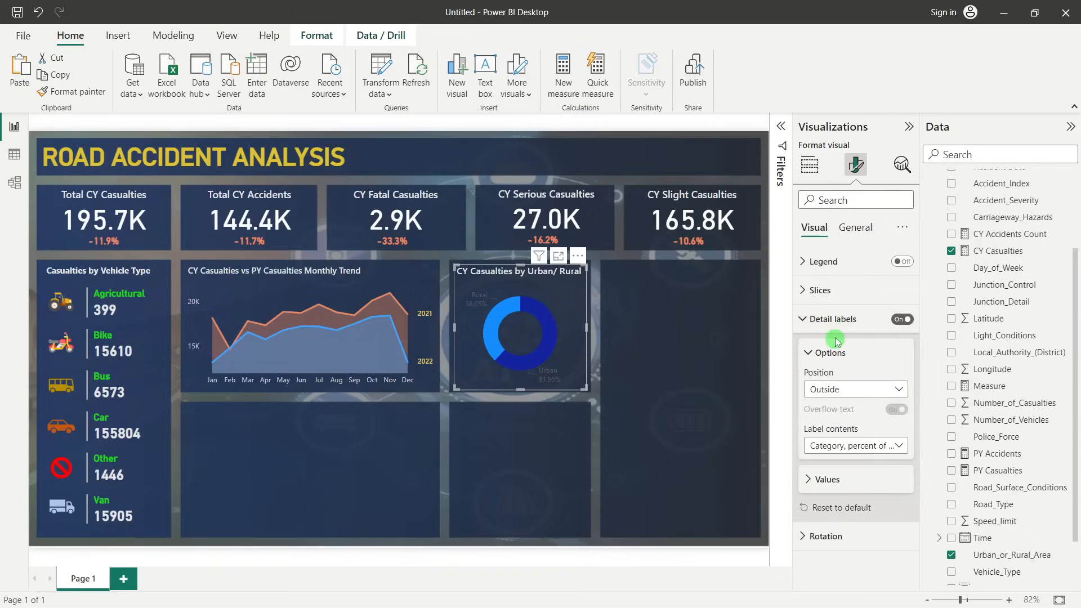
pyautogui.click(843, 482)
pyautogui.scroll(-3, 845, 478)
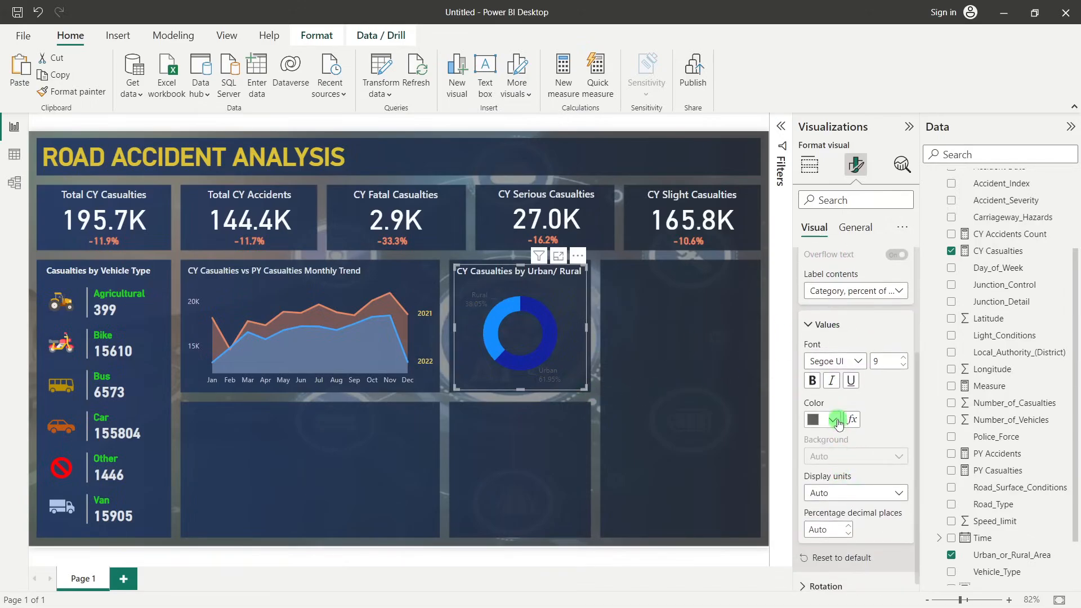
pyautogui.click(827, 421)
pyautogui.click(831, 363)
pyautogui.click(822, 235)
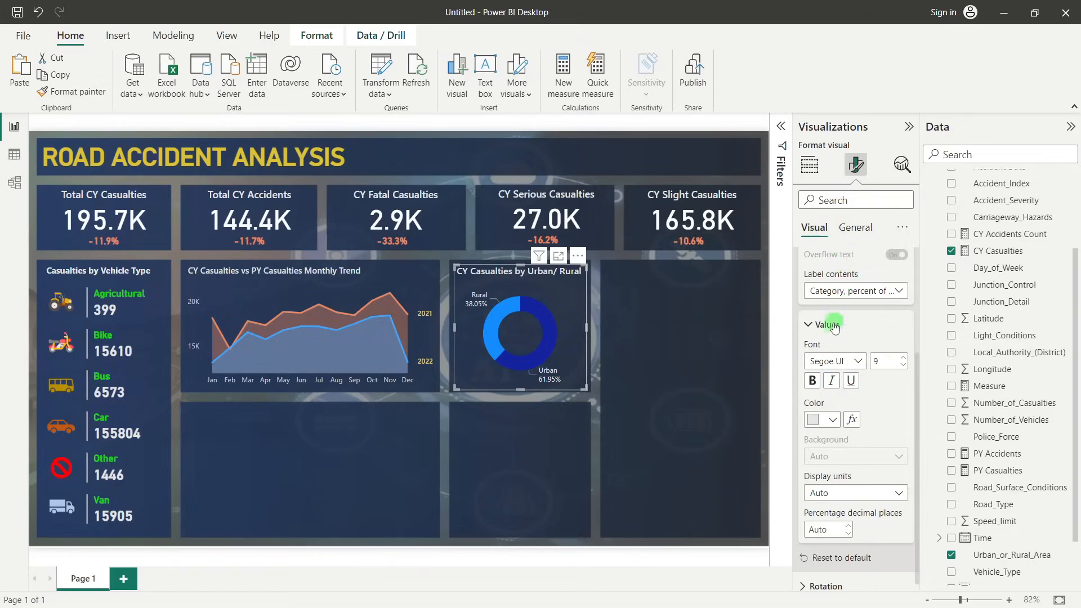
pyautogui.scroll(2, 834, 326)
pyautogui.scroll(2, 834, 326)
pyautogui.click(814, 317)
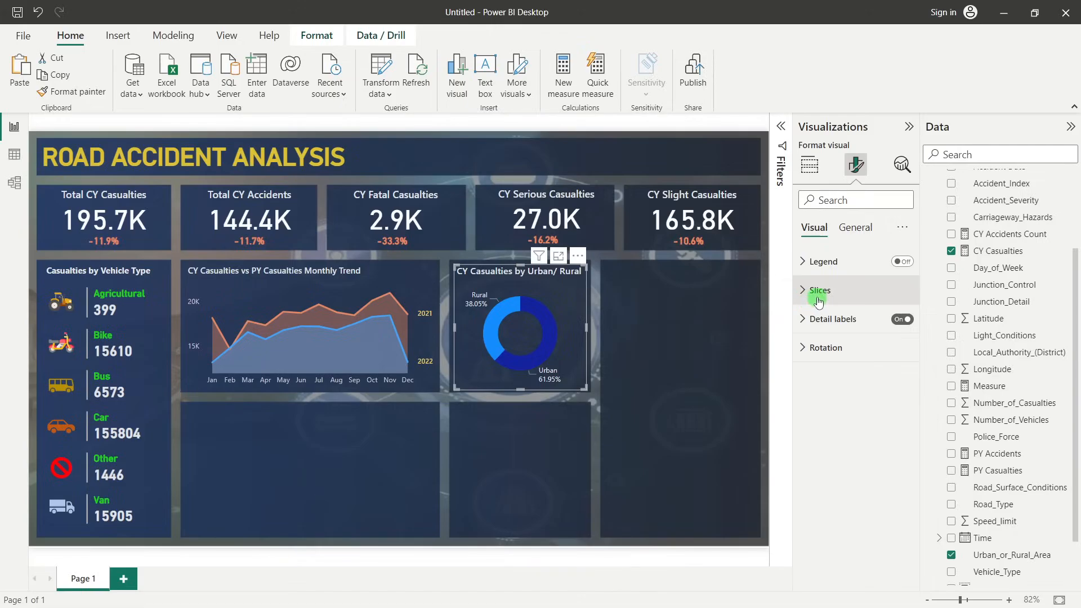
pyautogui.click(831, 348)
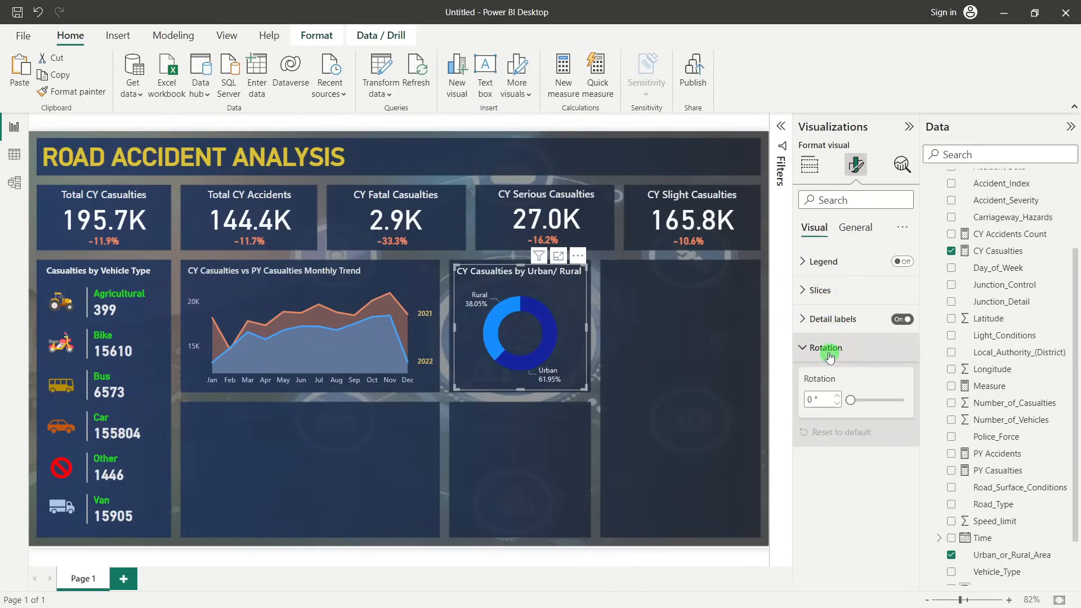
pyautogui.click(837, 397)
pyautogui.click(837, 402)
pyautogui.click(837, 402)
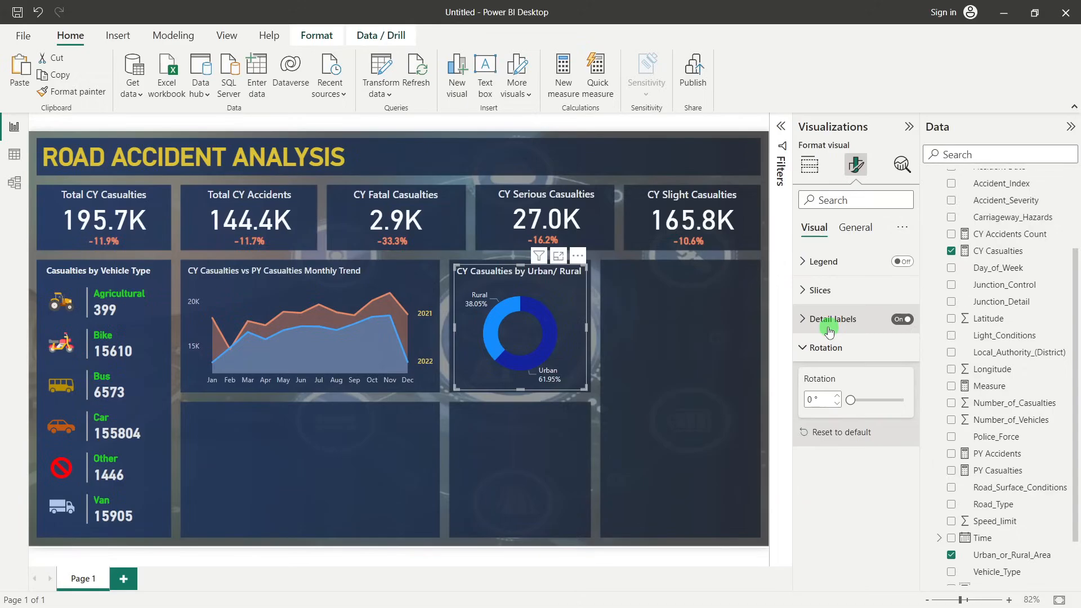
# Set the inner radius of the donut chart's slices to 65 px
pyautogui.click(818, 290)
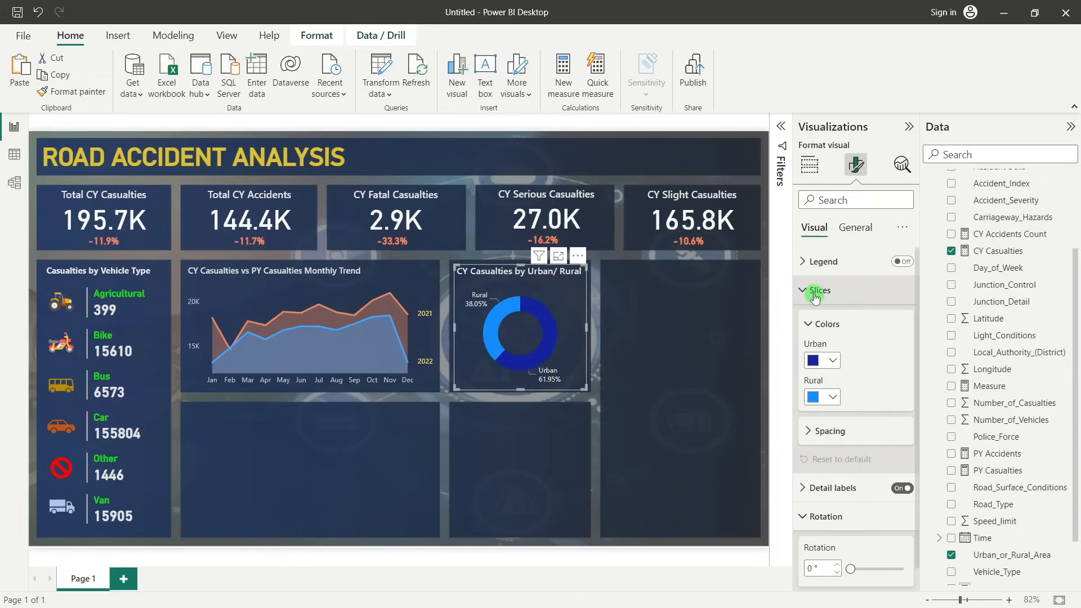
pyautogui.scroll(-1, 867, 383)
pyautogui.click(827, 406)
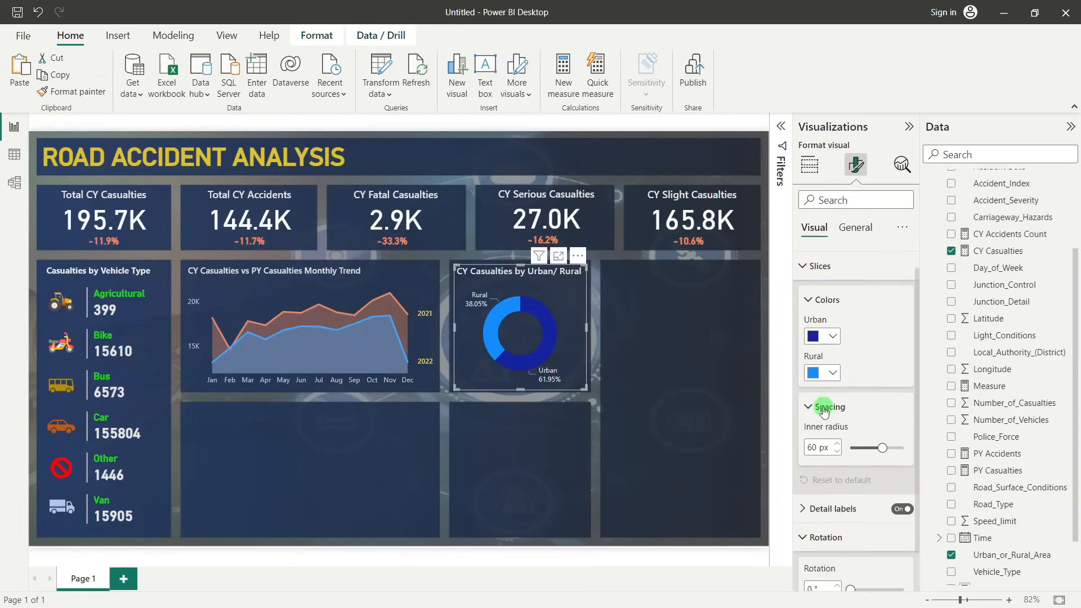
pyautogui.click(838, 452)
pyautogui.click(838, 444)
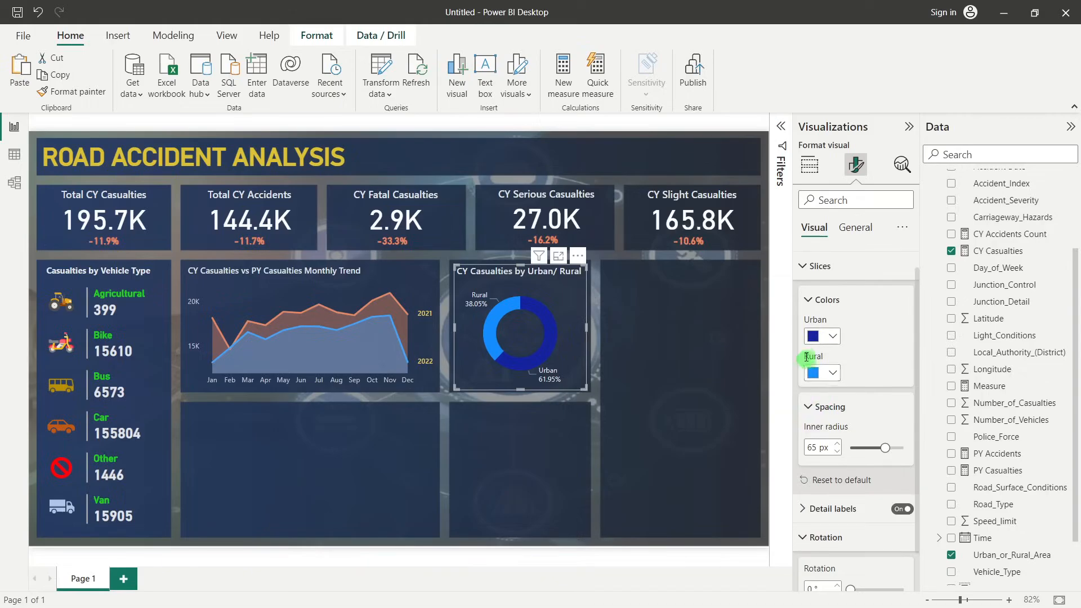
# Set the donut chart's Urban slice to the custom color #AD5129
pyautogui.click(832, 338)
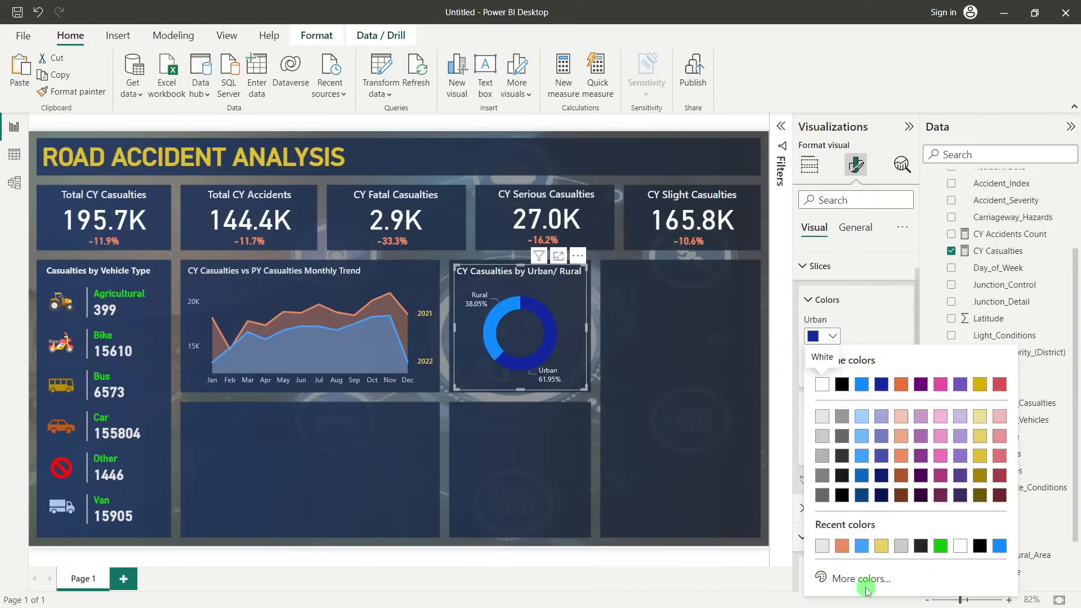
pyautogui.click(853, 579)
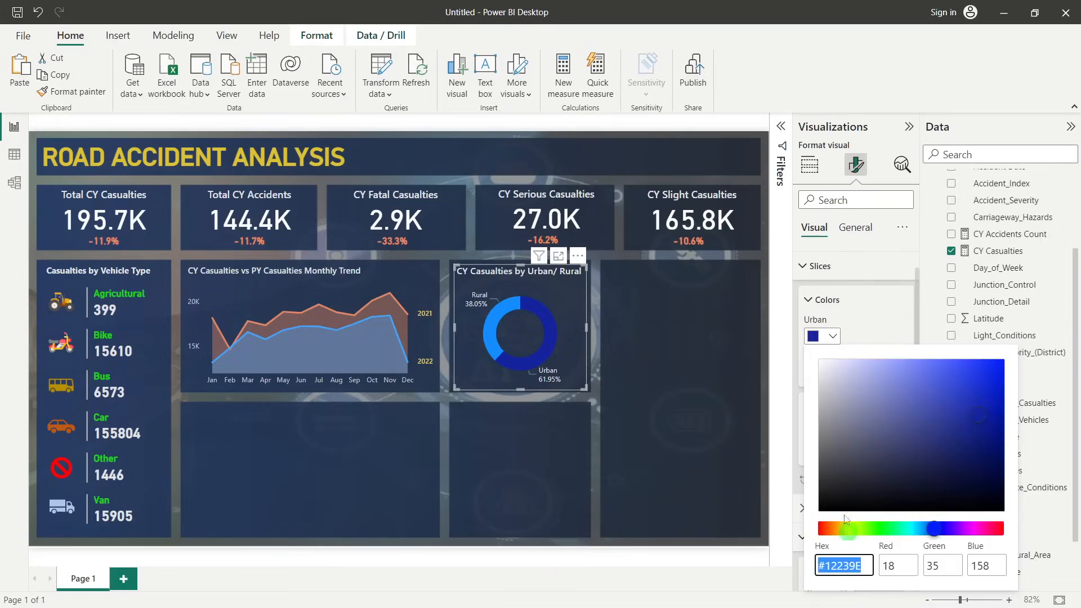
pyautogui.click(862, 566)
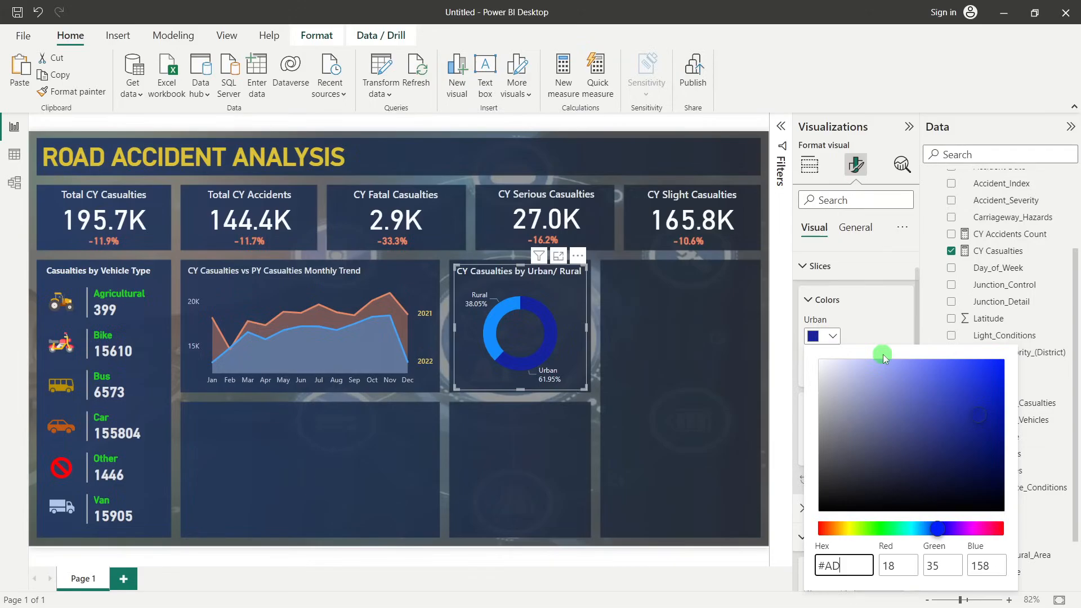
pyautogui.write('#AD5129')
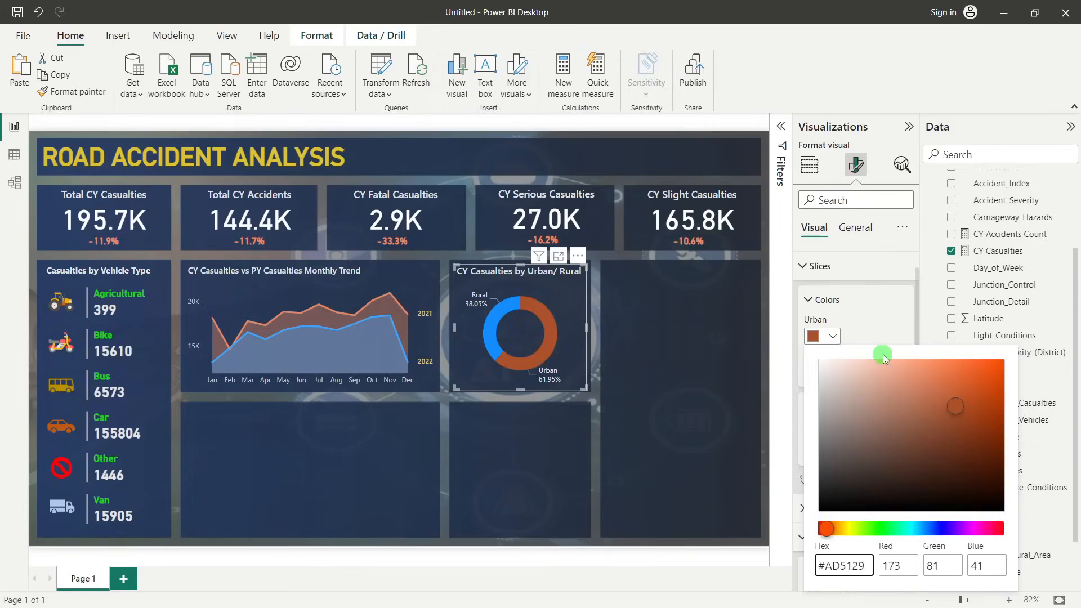
pyautogui.click(881, 319)
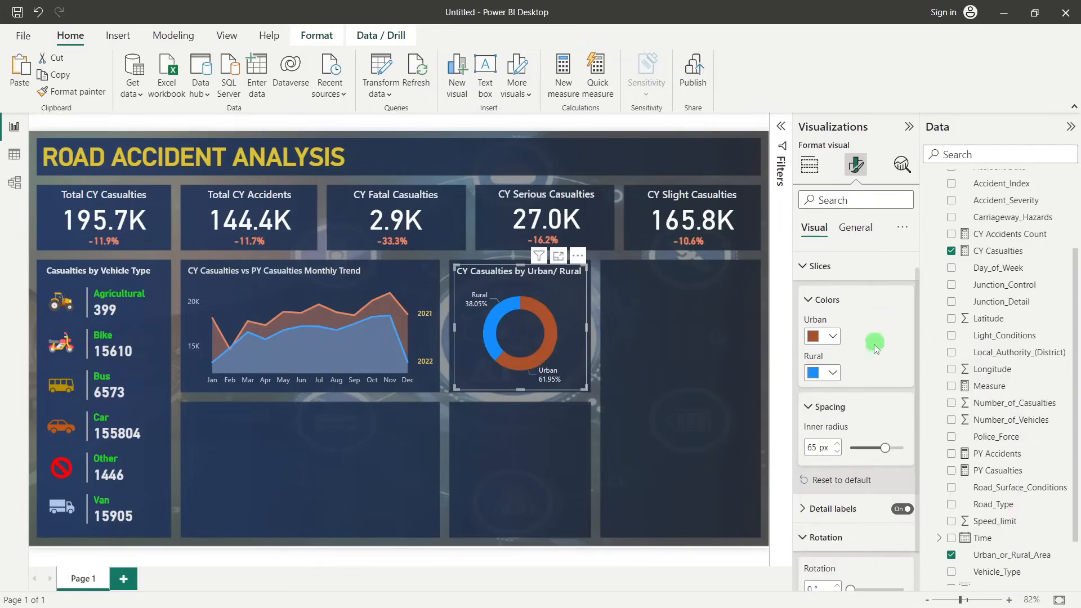
# Set the donut chart's Rural slice to #41a4ff, Theme color 1, 20% lighter
pyautogui.click(830, 383)
pyautogui.click(865, 220)
pyautogui.click(823, 372)
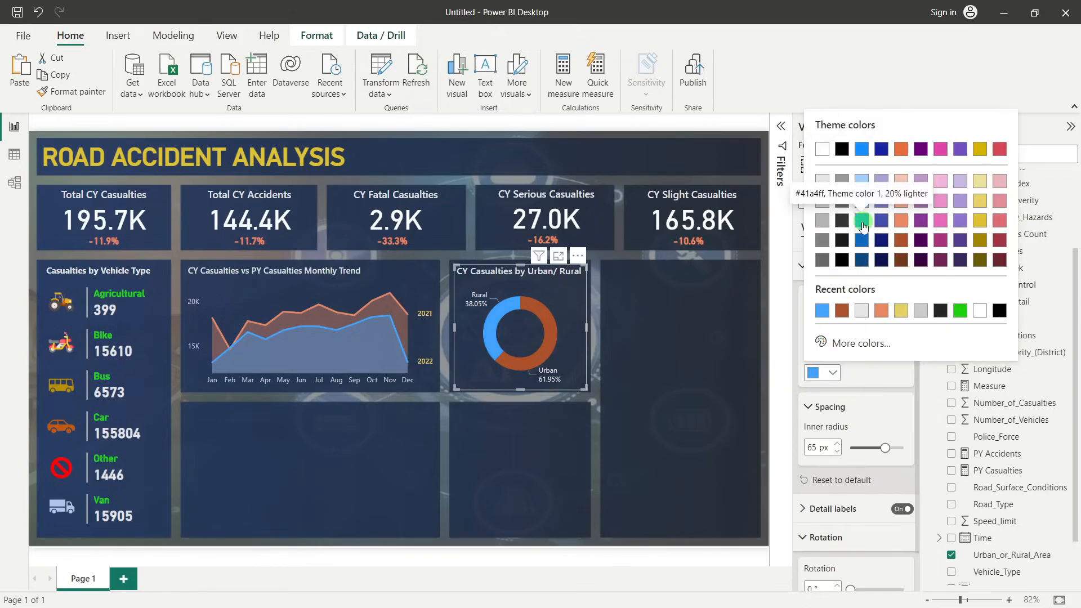
pyautogui.click(636, 333)
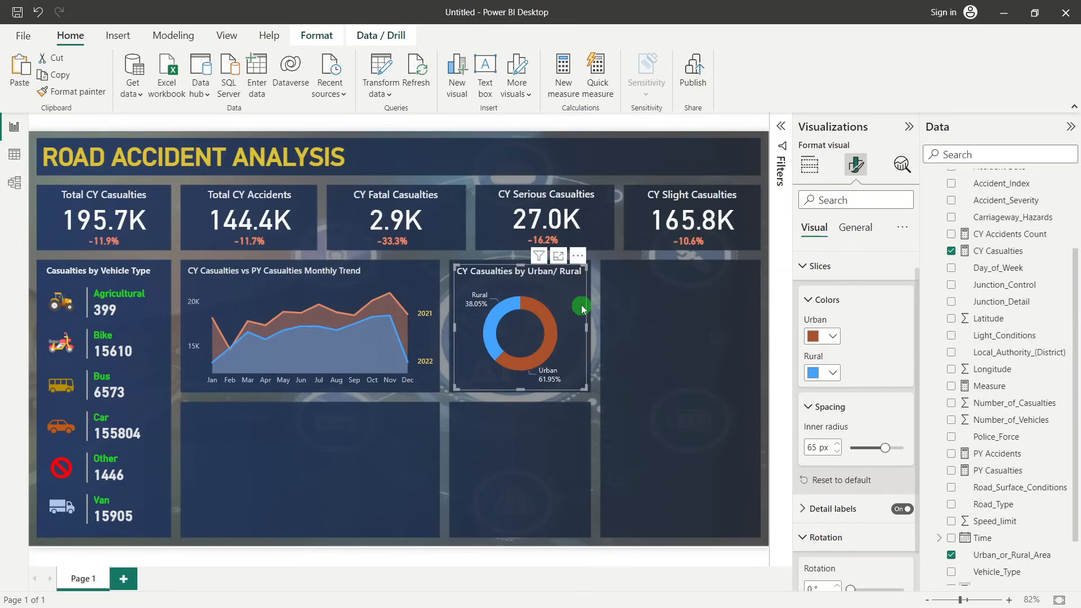
pyautogui.click(645, 338)
# Duplicate the urban/rural donut chart and fit the copy into the empty panel directly below the original
pyautogui.click(590, 314)
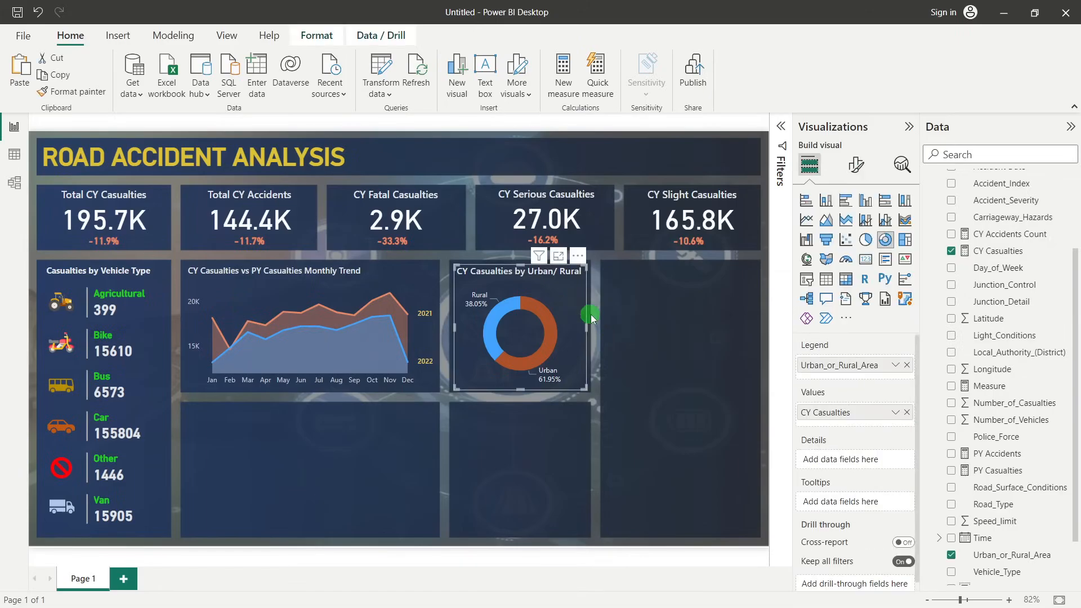
pyautogui.hotkey('ctrl', 'c')
pyautogui.hotkey('ctrl', 'v')
pyautogui.moveTo(573, 290); pyautogui.dragTo(572, 428)
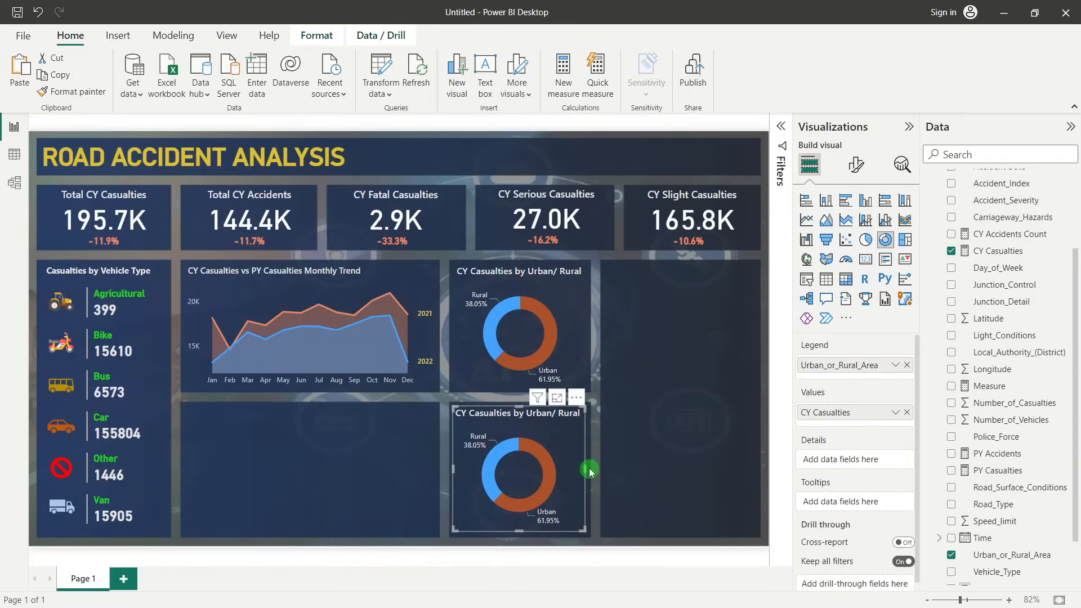
pyautogui.moveTo(518, 531); pyautogui.dragTo(522, 535)
pyautogui.click(661, 447)
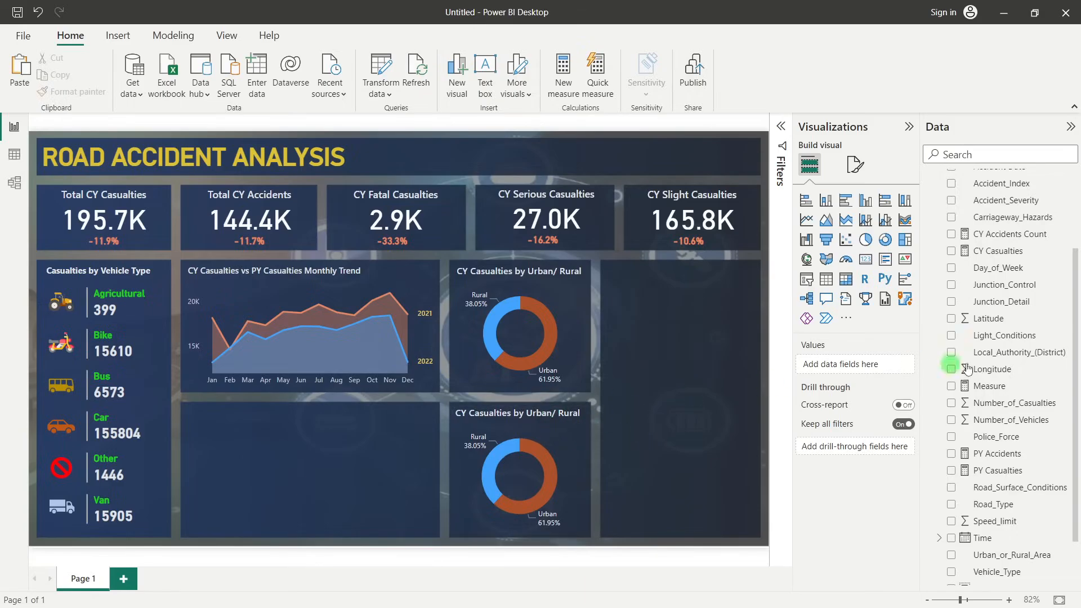
# Replace the copied donut chart's legend field Urban_or_Rural_Area with Light_Conditions
pyautogui.scroll(-2, 1030, 415)
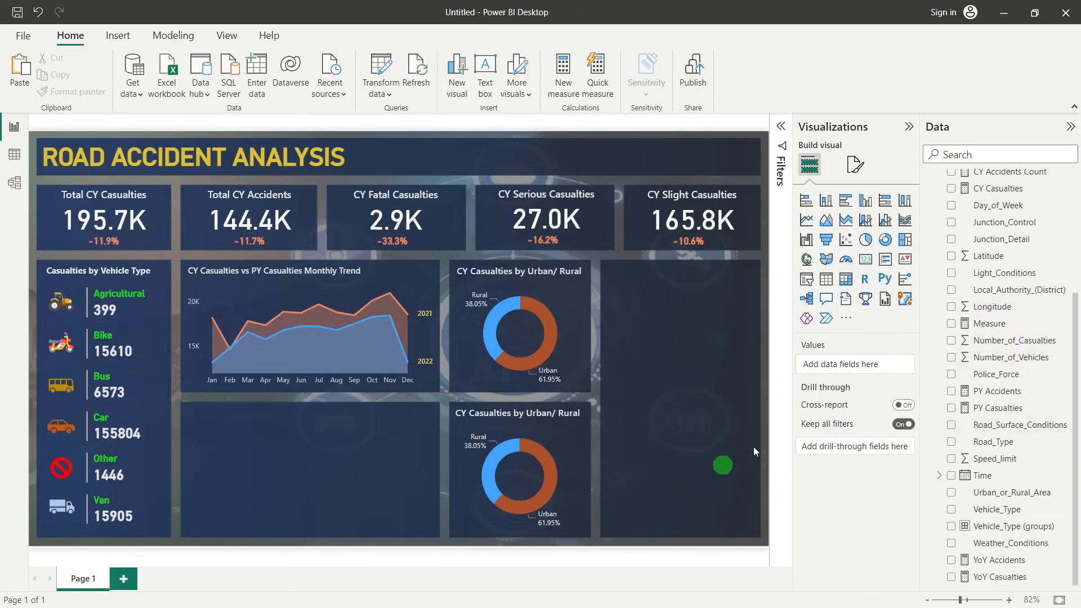
pyautogui.click(559, 455)
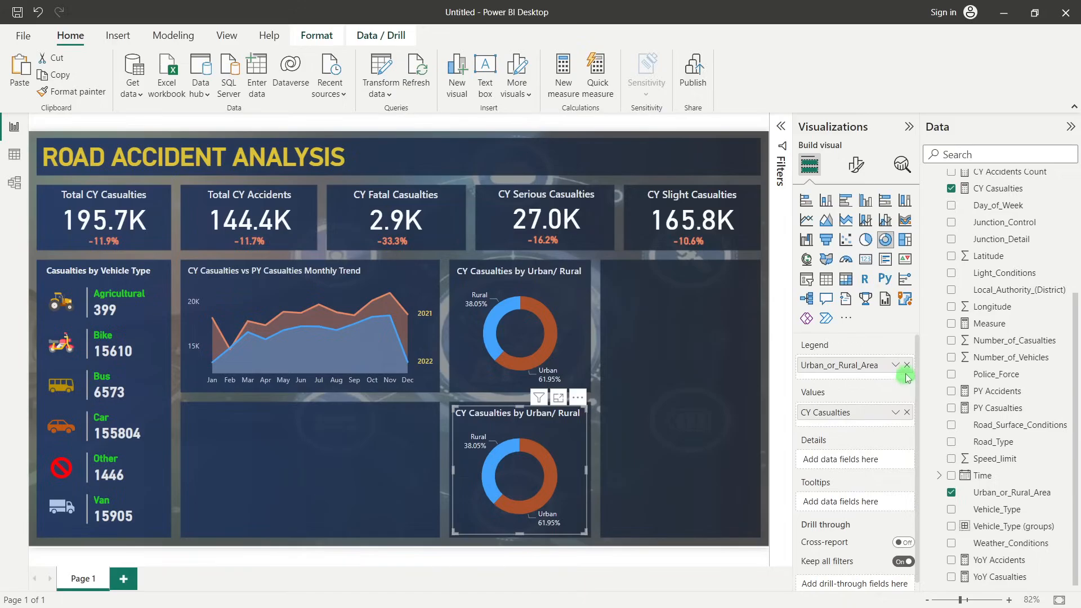
pyautogui.click(907, 365)
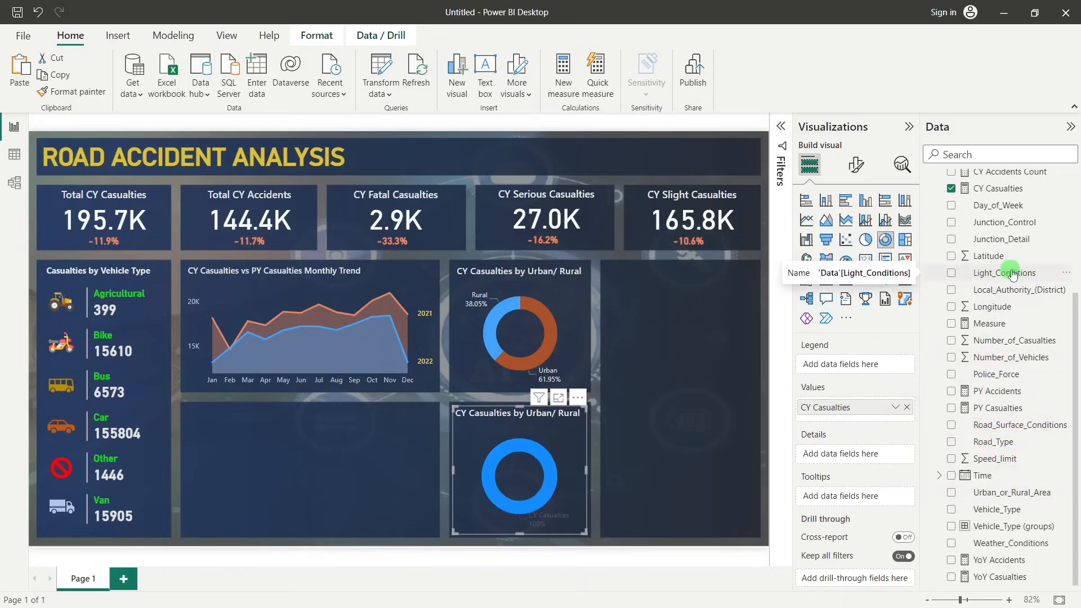
pyautogui.moveTo(1023, 273); pyautogui.dragTo(864, 366)
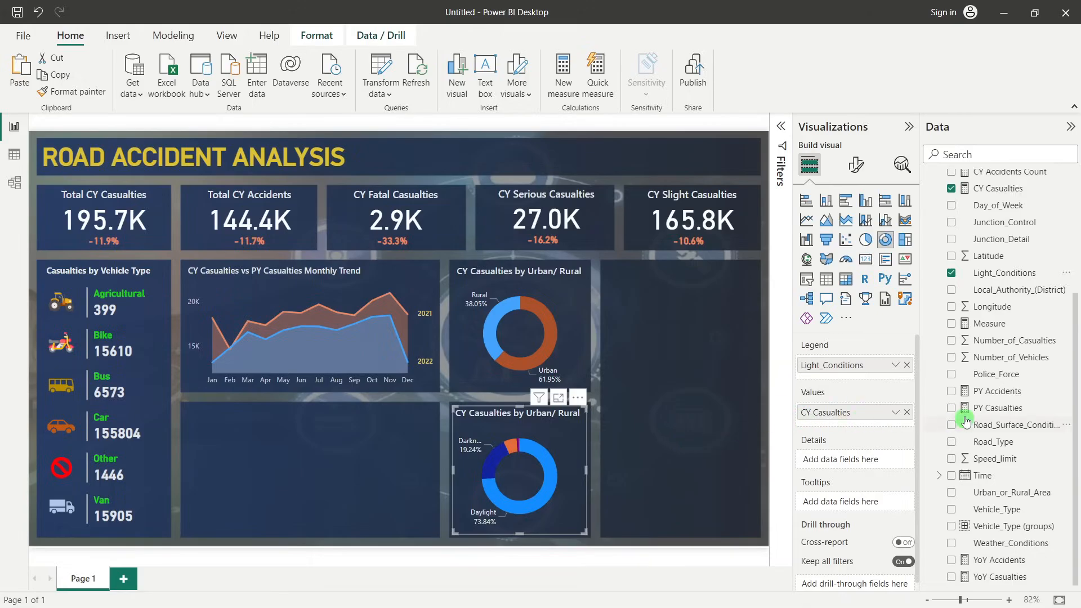
# Start a new grouping of the Light_Conditions field and combine its four Darkness values into one group
pyautogui.rightClick(991, 279)
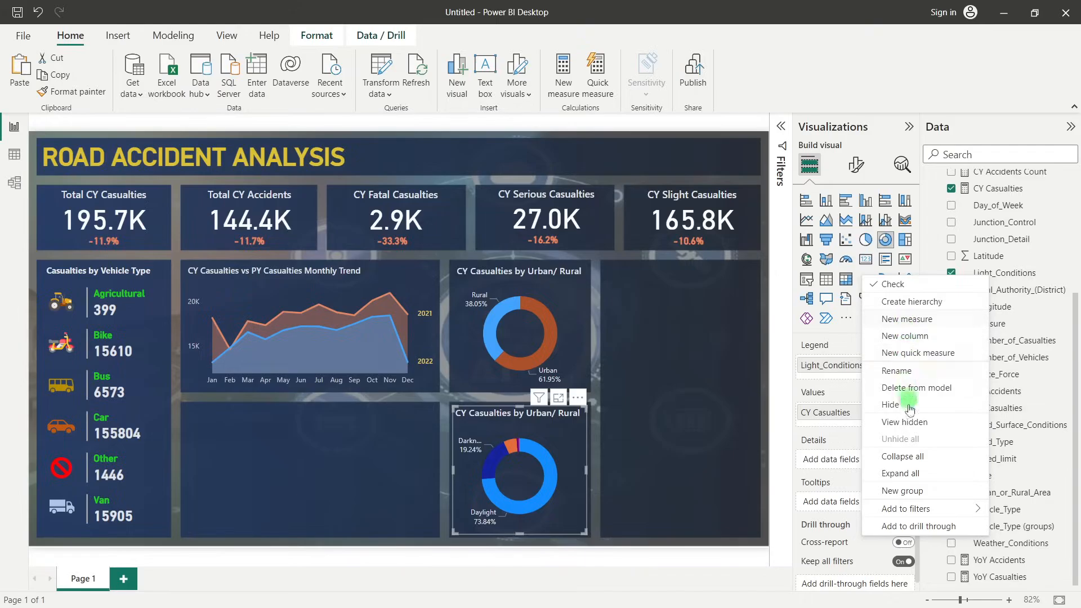
pyautogui.click(902, 491)
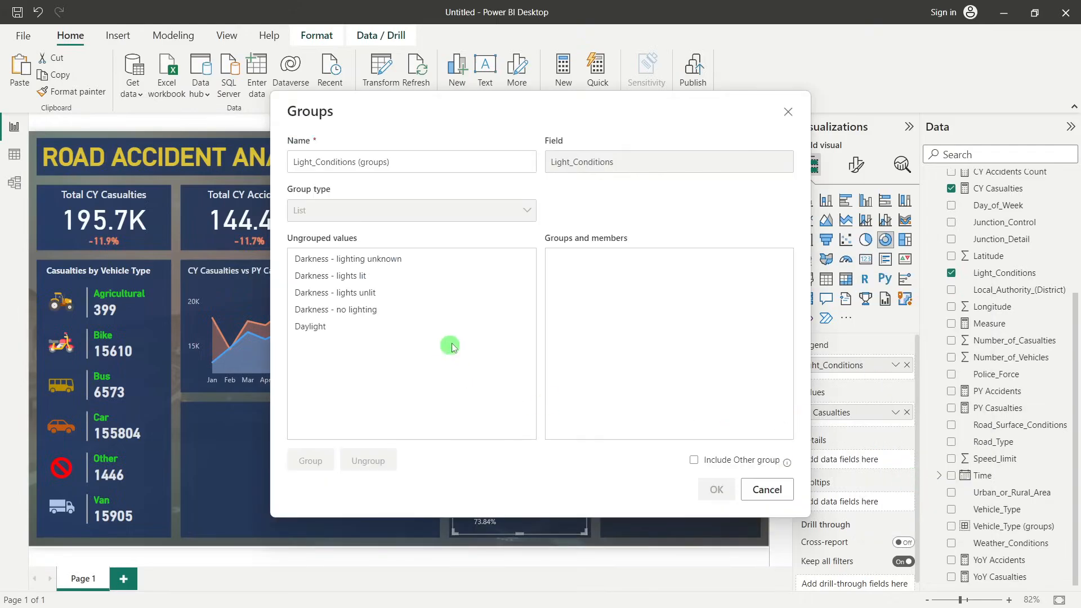
pyautogui.click(314, 260)
pyautogui.keyDown('ctrl'); pyautogui.click(316, 276); pyautogui.keyUp('ctrl')
pyautogui.keyDown('ctrl'); pyautogui.click(316, 293); pyautogui.keyUp('ctrl')
pyautogui.keyDown('ctrl'); pyautogui.click(318, 311); pyautogui.keyUp('ctrl')
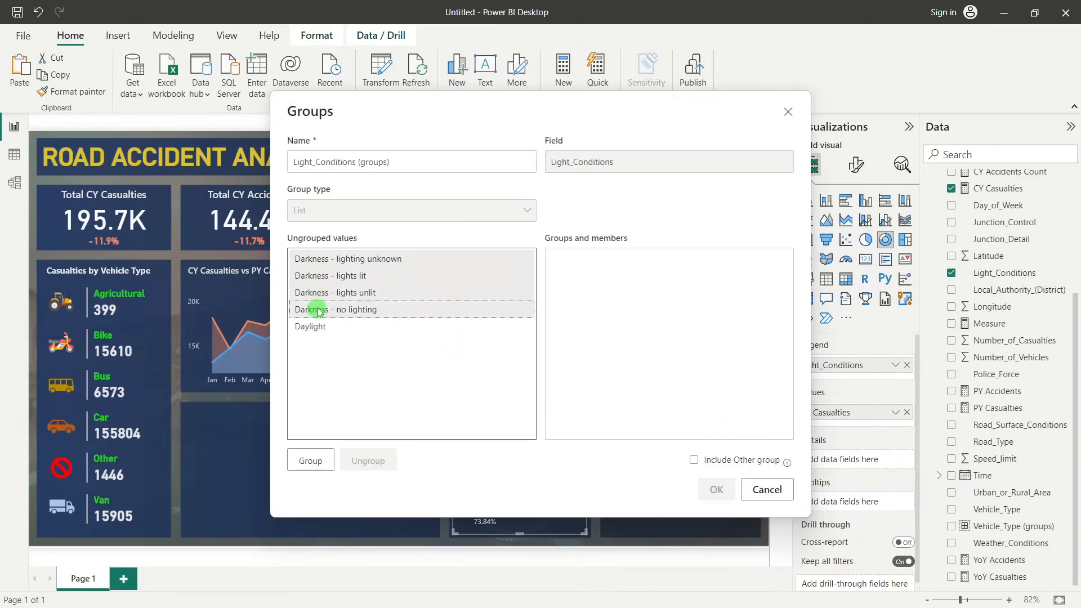
pyautogui.click(311, 460)
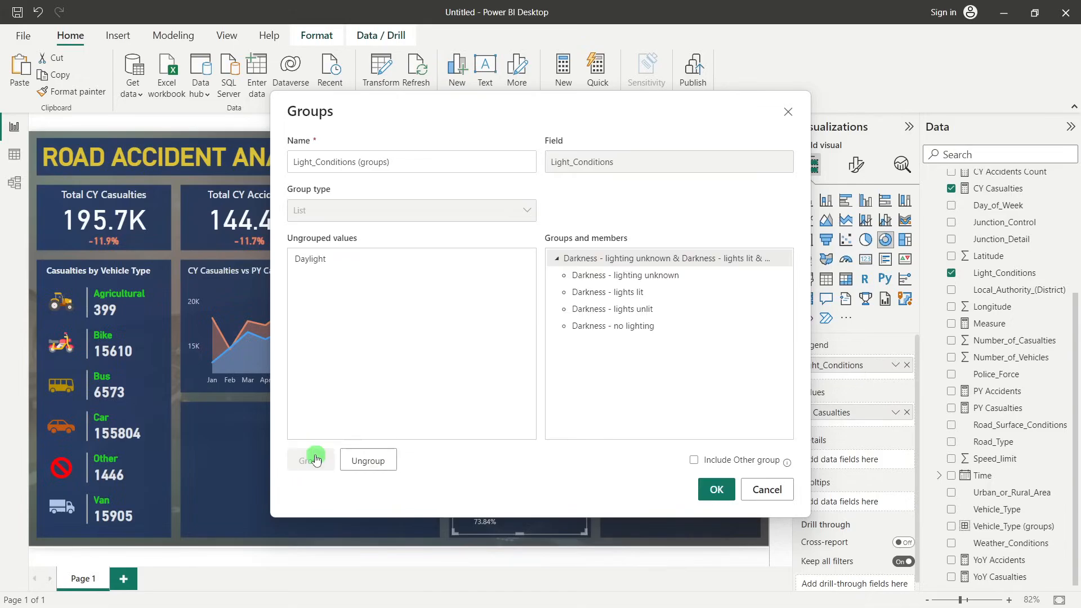
# Rename the group of Darkness values to "Dark"
pyautogui.doubleClick(645, 259)
pyautogui.write('D')
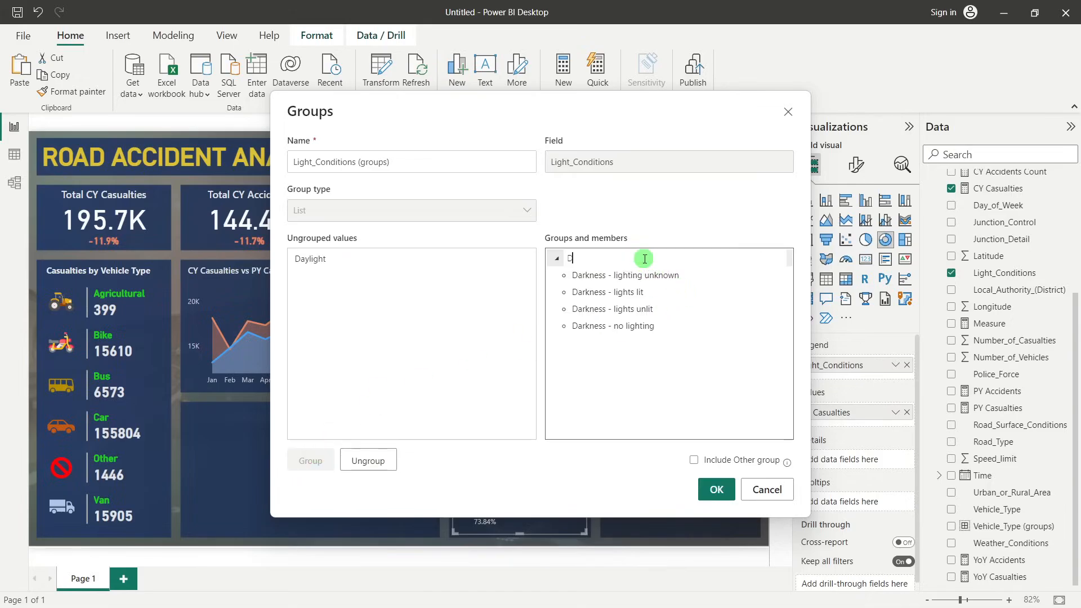
pyautogui.write('ark')
# Group the Daylight value as "Day", confirm the grouping, and replace the lower donut's legend field with Light_Conditions (groups)
pyautogui.click(299, 259)
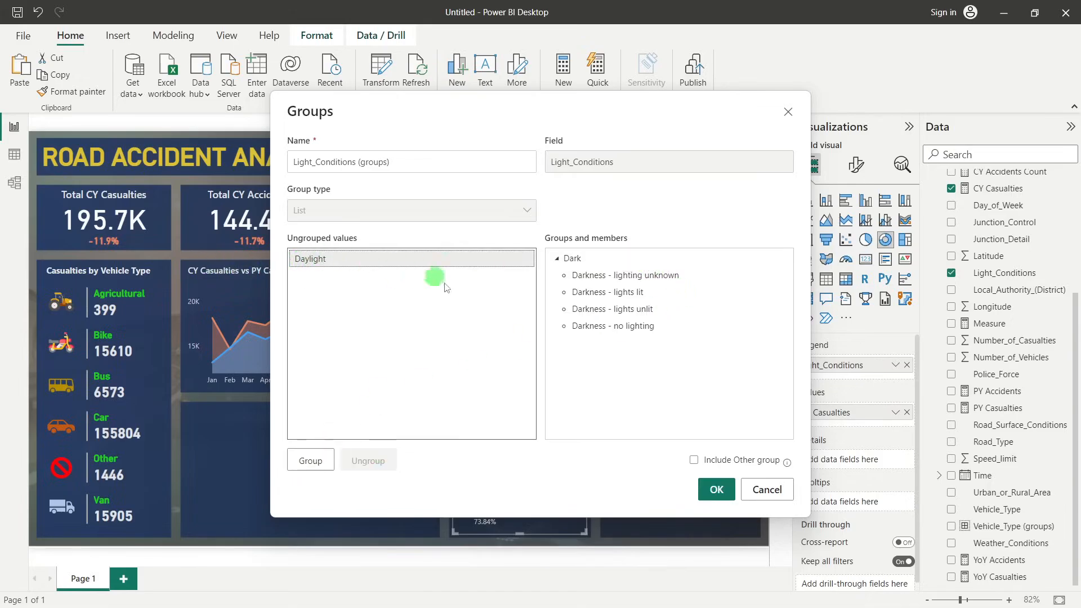
pyautogui.click(308, 462)
pyautogui.click(609, 342)
pyautogui.write('Day')
pyautogui.click(601, 414)
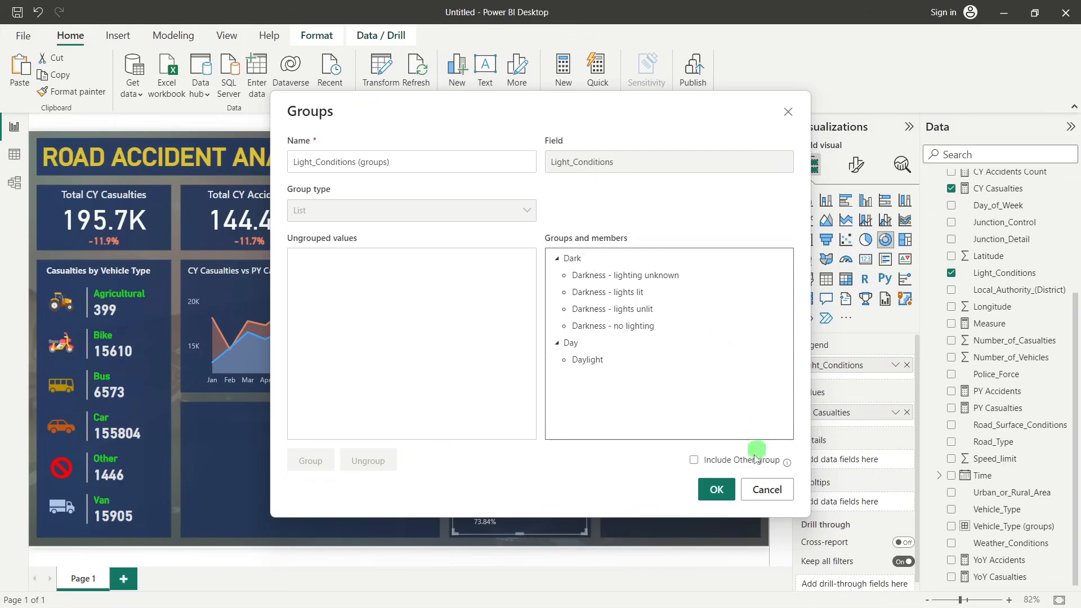
pyautogui.click(718, 489)
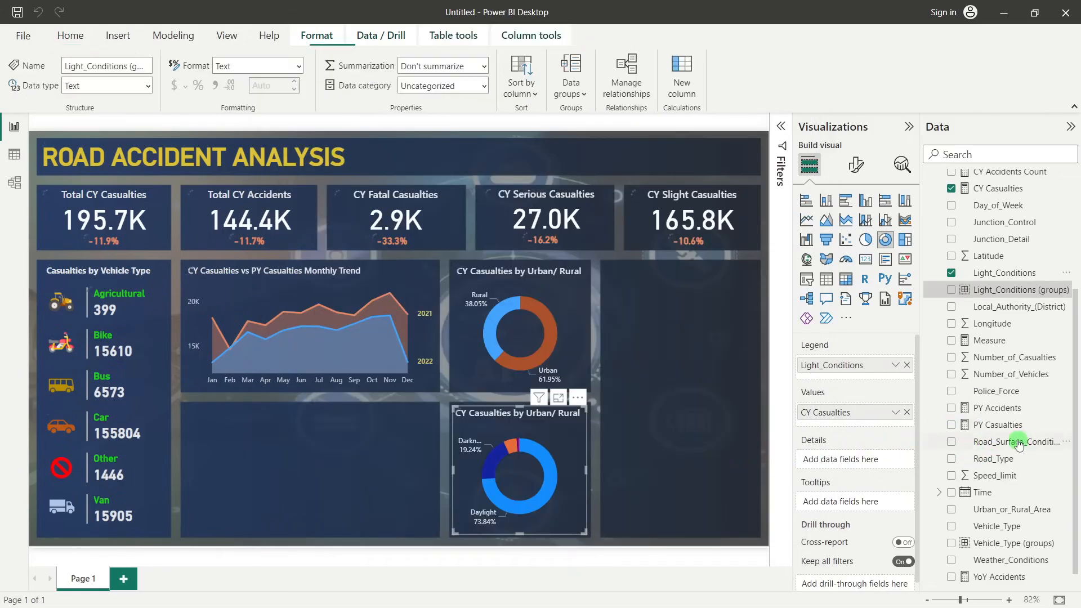
pyautogui.click(907, 365)
pyautogui.moveTo(985, 288); pyautogui.dragTo(845, 361)
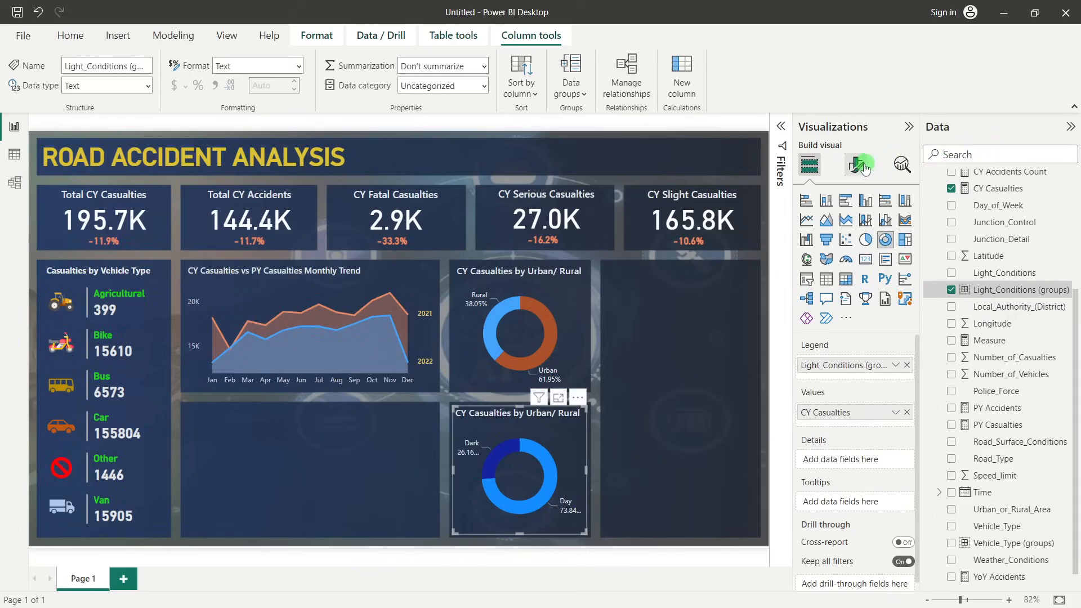
# Colour the light-conditions donut's Day slice pink and its Dark slice a medium blue
pyautogui.click(847, 167)
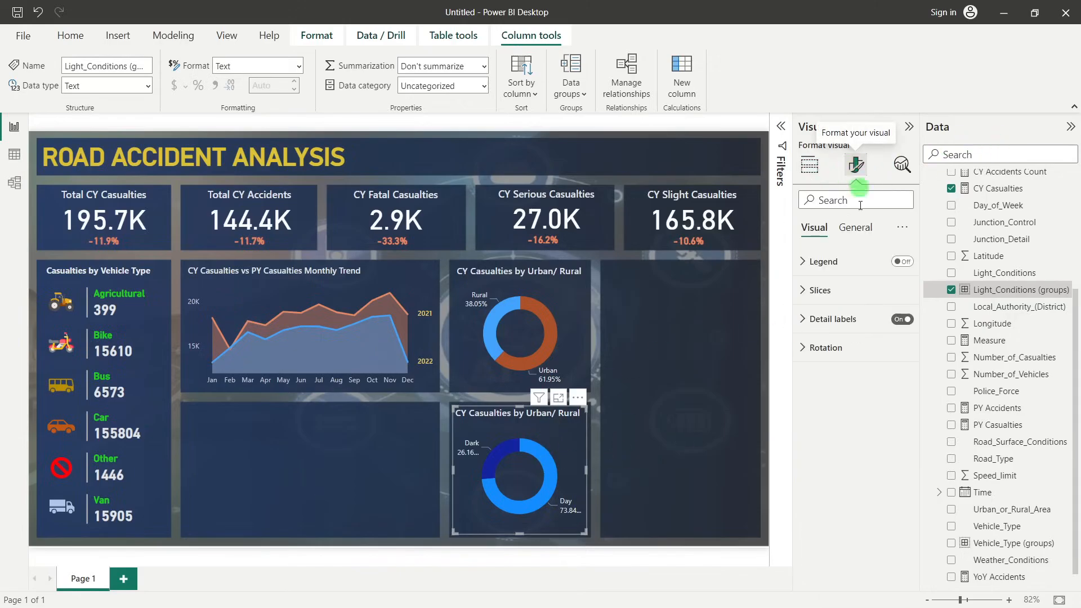
pyautogui.click(852, 291)
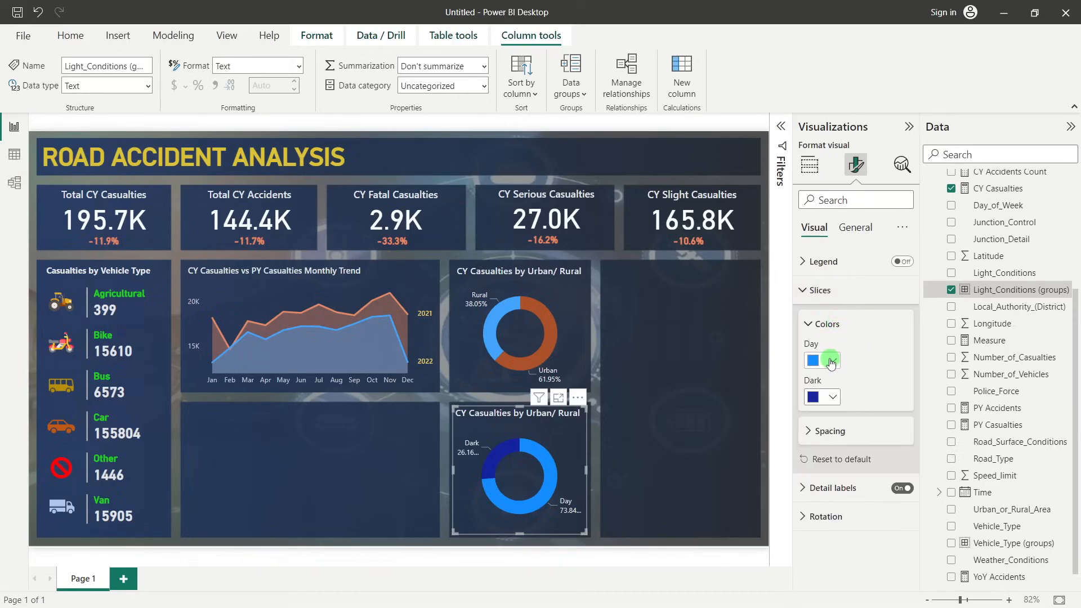
pyautogui.click(834, 361)
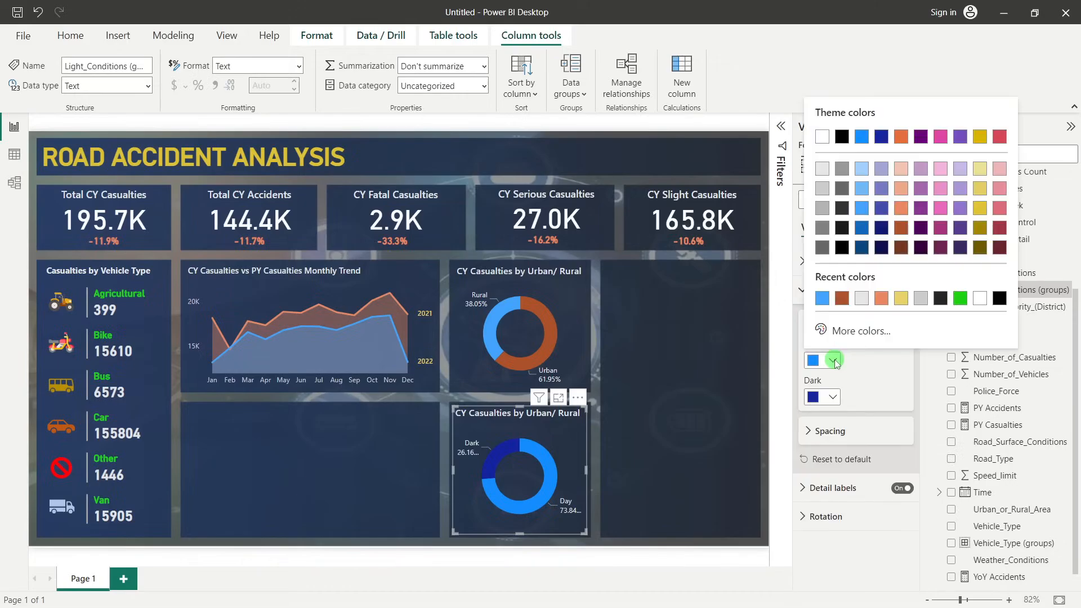
pyautogui.click(902, 213)
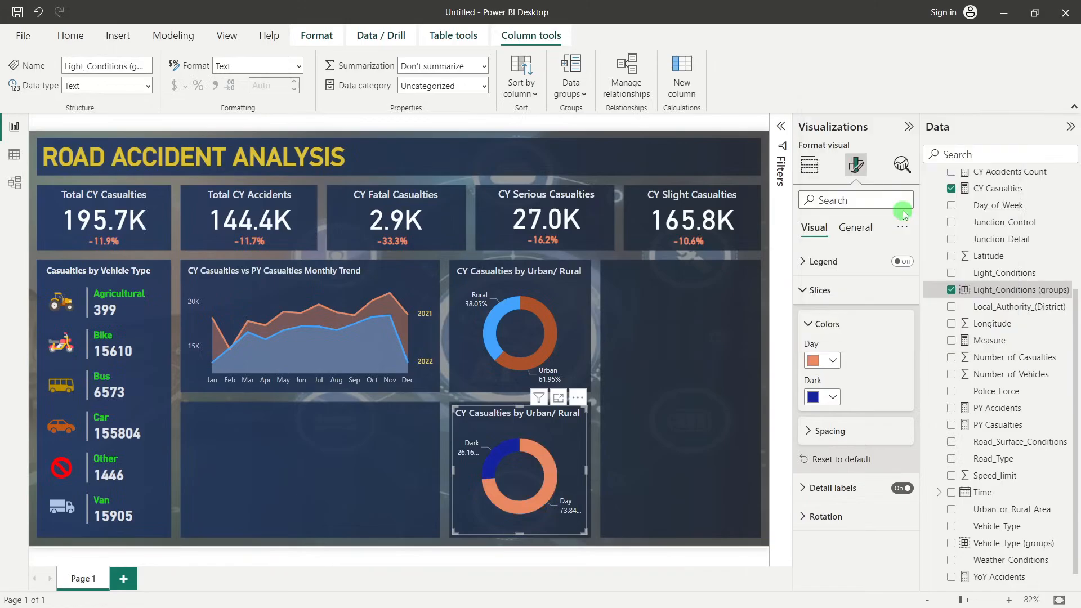
pyautogui.click(838, 356)
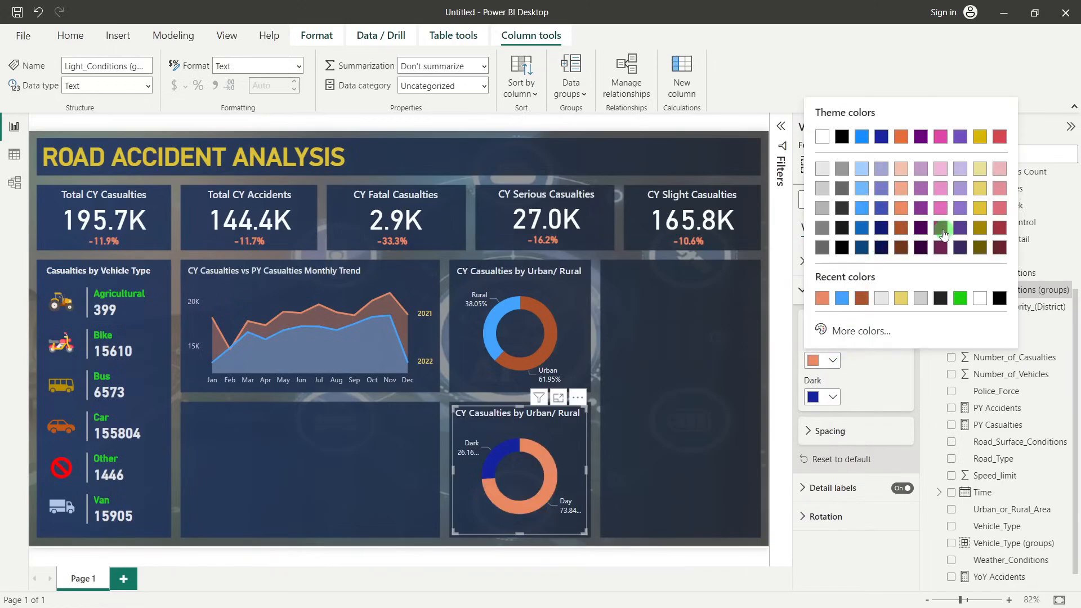
pyautogui.click(945, 223)
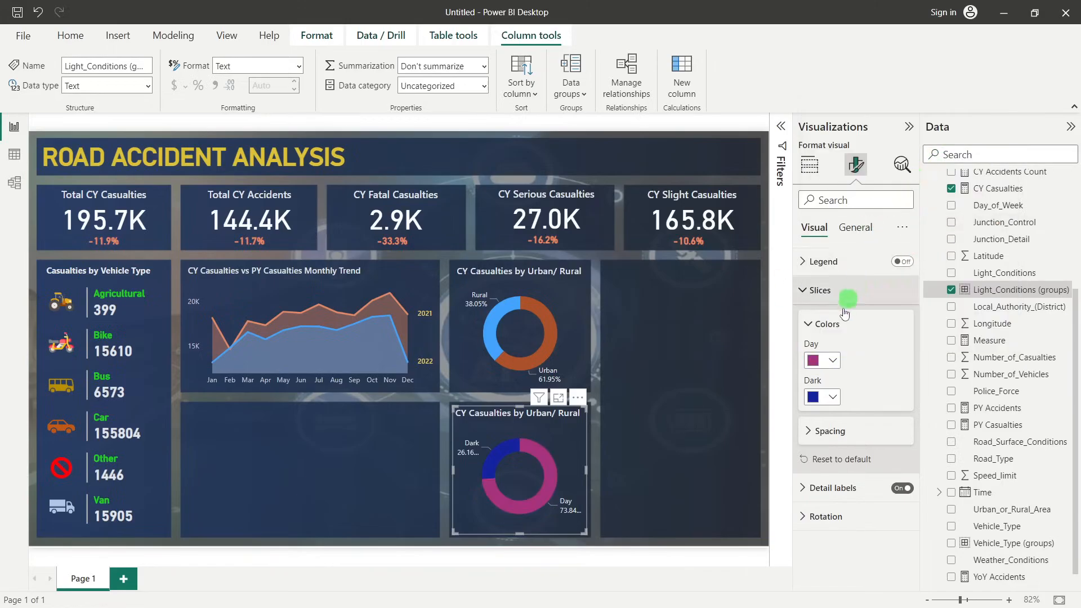
pyautogui.click(831, 359)
pyautogui.click(940, 208)
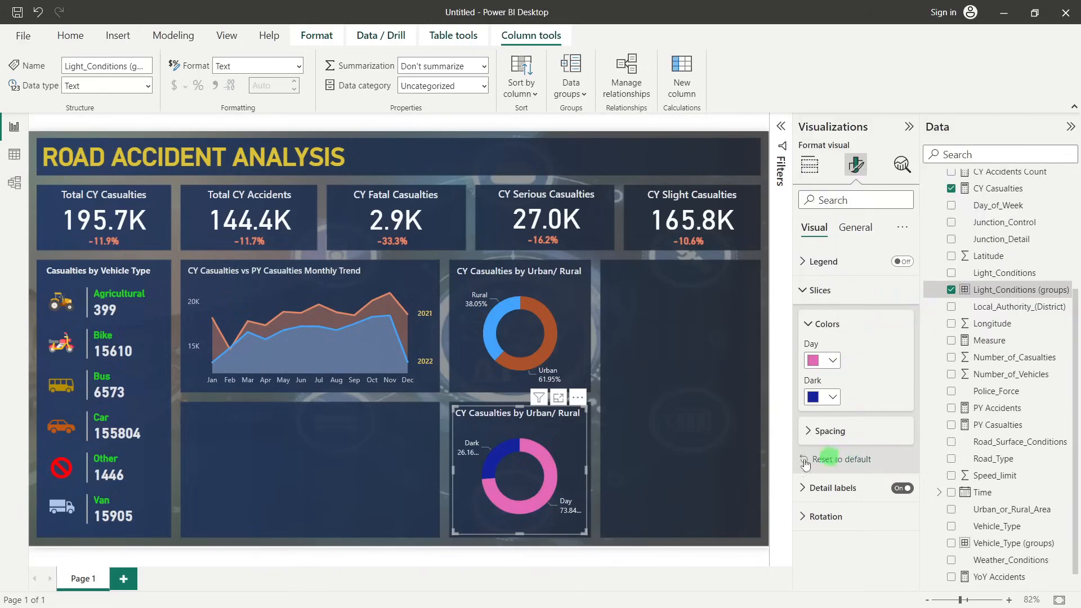
pyautogui.click(833, 397)
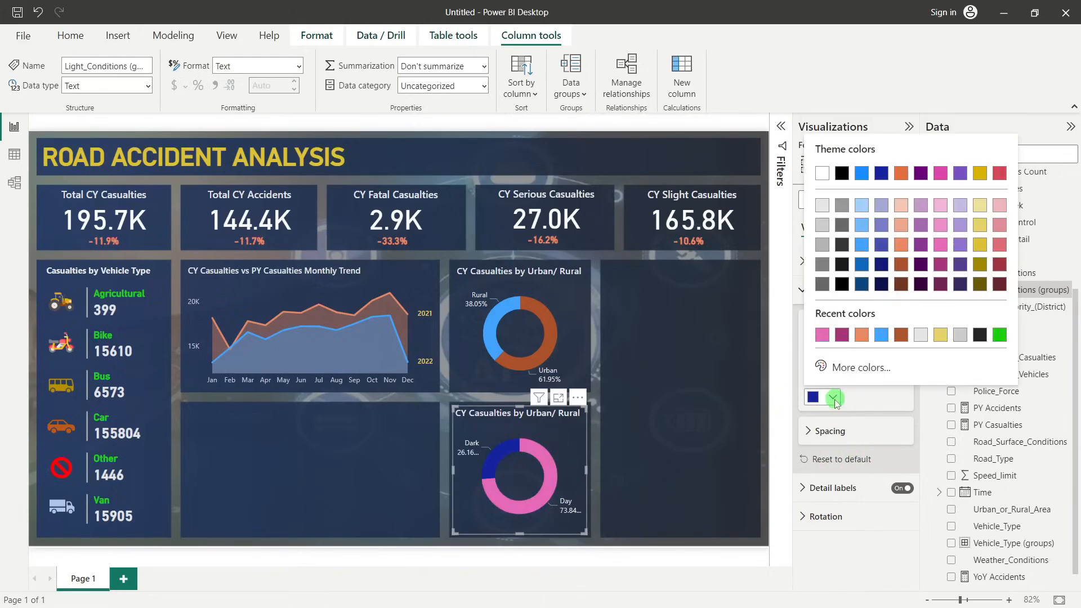
pyautogui.click(865, 264)
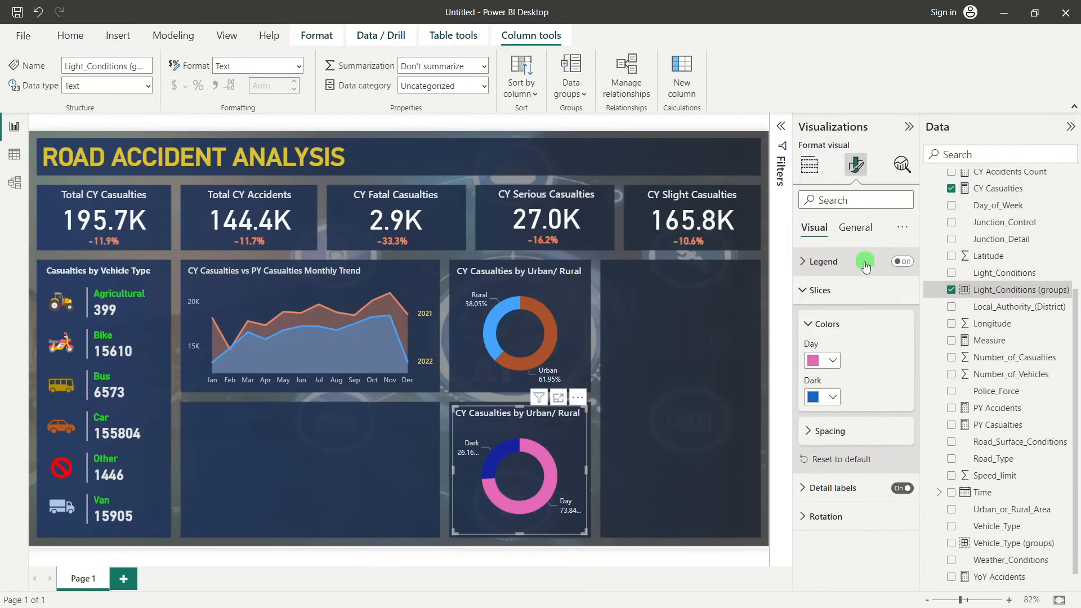
pyautogui.click(702, 394)
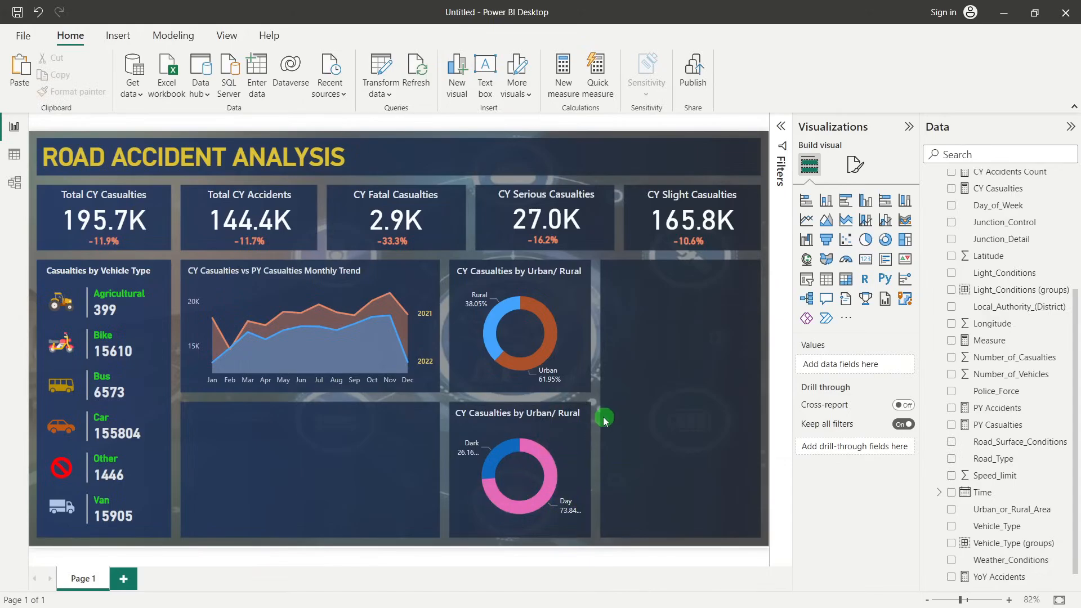
# Change the light-conditions donut's title to "Casualties by Light Cond"
pyautogui.click(573, 452)
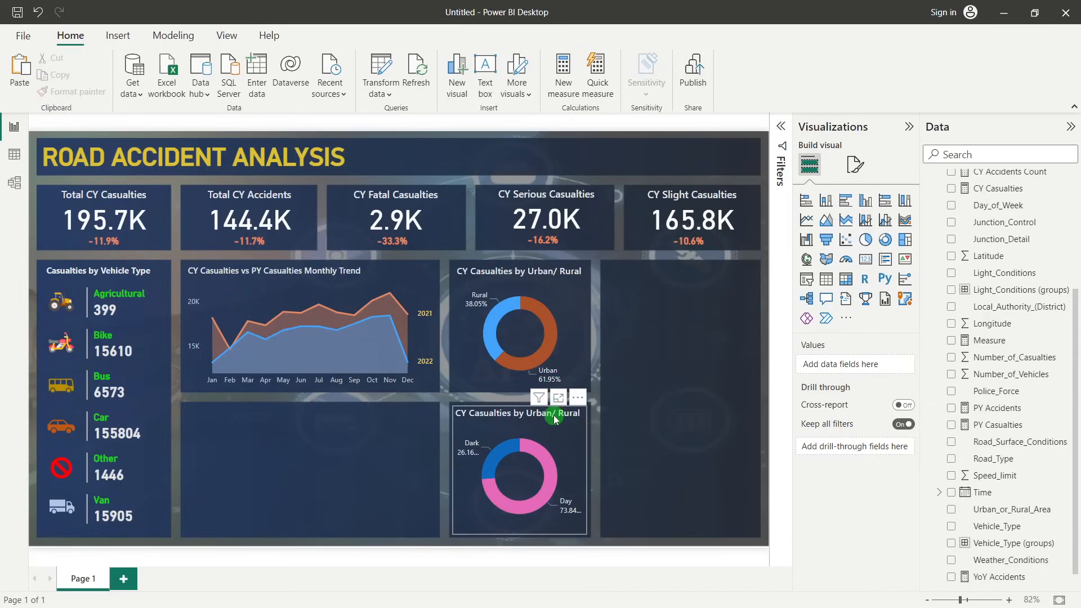
pyautogui.click(861, 165)
pyautogui.click(841, 260)
pyautogui.click(842, 258)
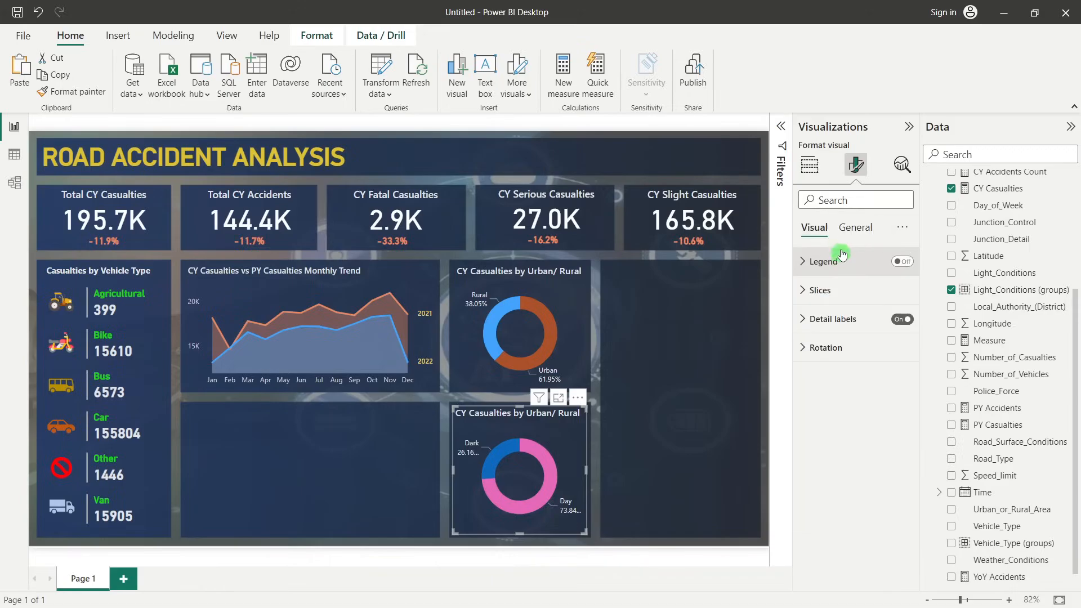
pyautogui.click(853, 227)
pyautogui.click(814, 290)
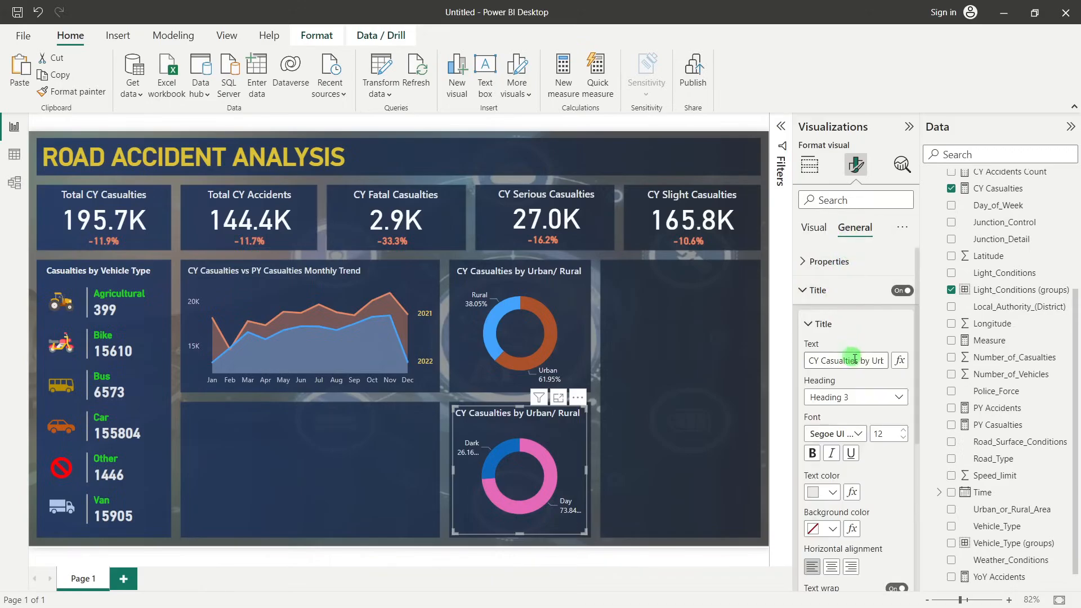
pyautogui.moveTo(873, 361); pyautogui.dragTo(904, 361)
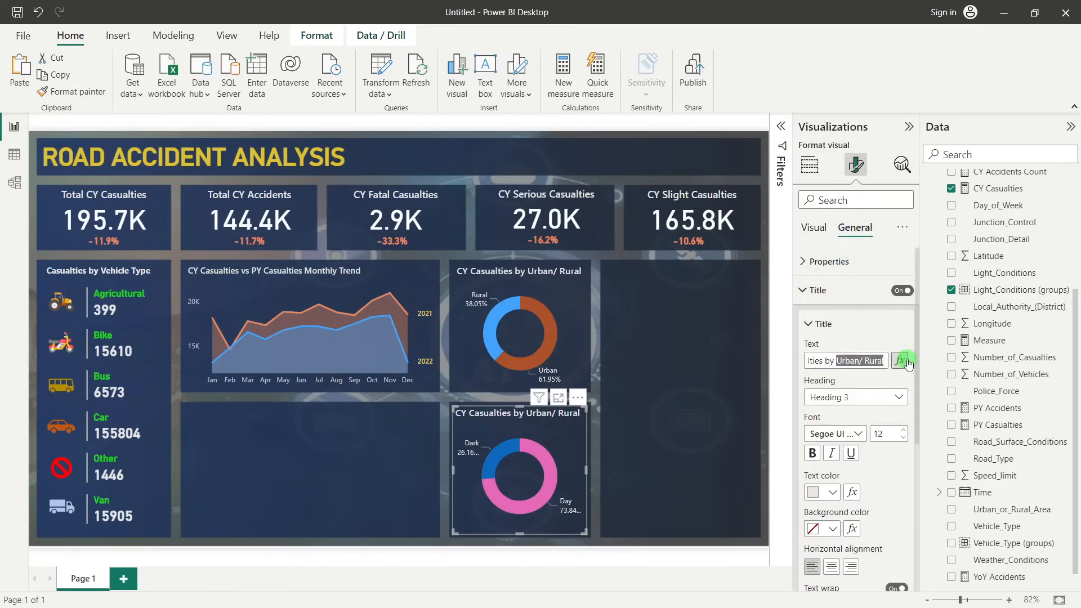
pyautogui.write('Light')
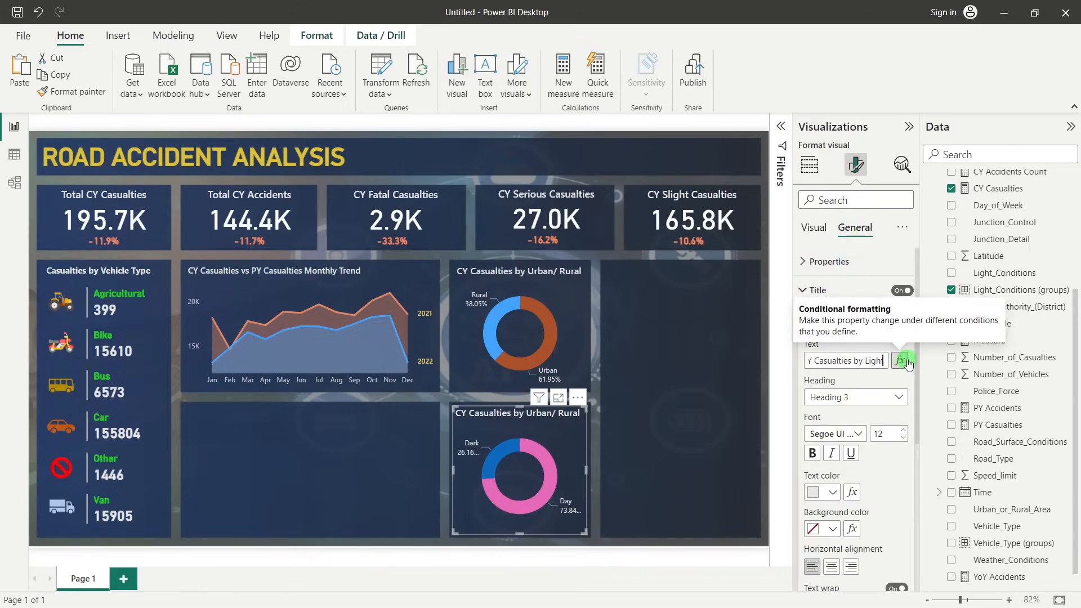
pyautogui.write(' Cond')
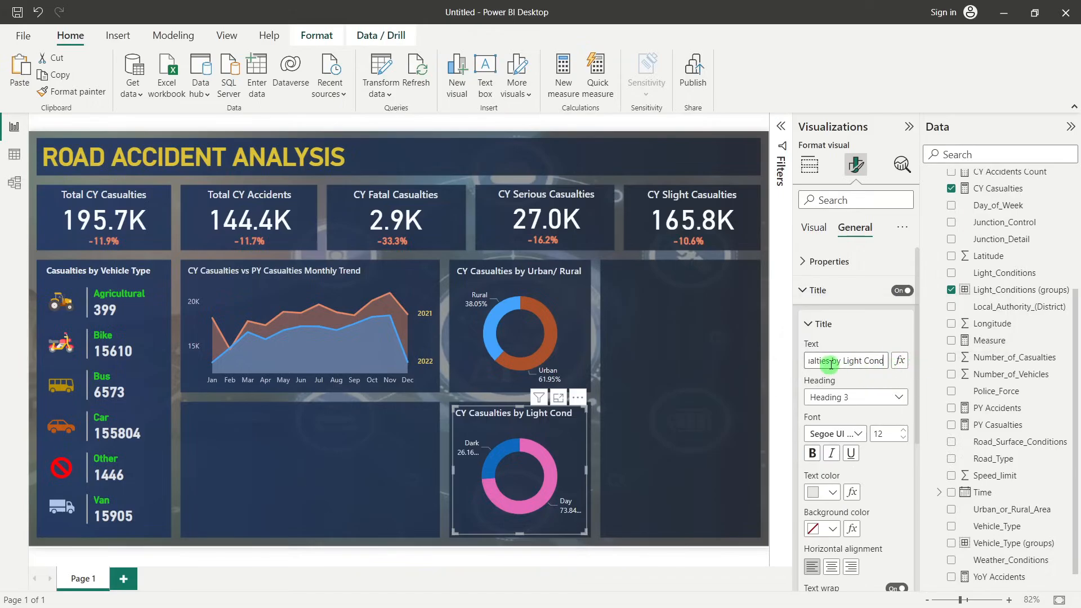
pyautogui.press('Home')
pyautogui.moveTo(823, 361); pyautogui.dragTo(798, 365)
pyautogui.press('BackSpace')
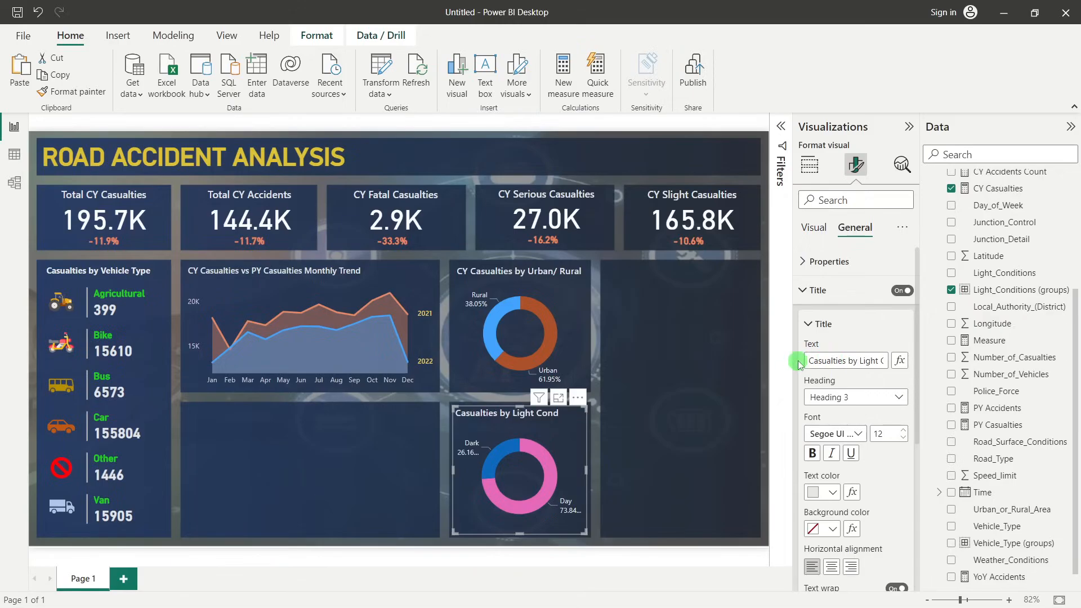
# Shorten the upper donut's title to "Casualties by Urban/ Rural" by removing the CY prefix
pyautogui.click(554, 276)
pyautogui.moveTo(823, 361); pyautogui.dragTo(795, 355)
pyautogui.press('BackSpace')
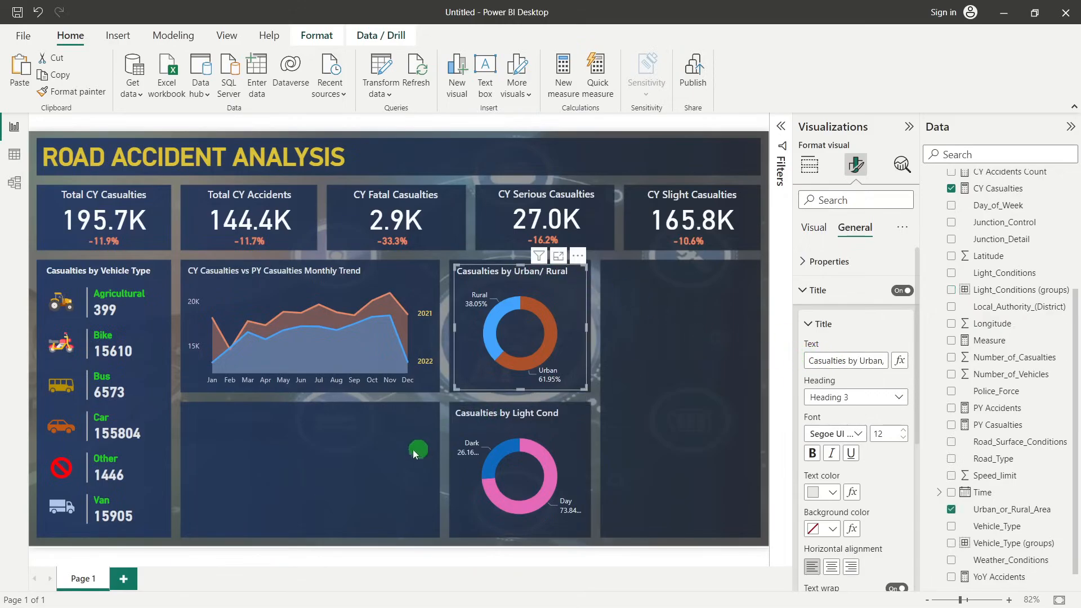
pyautogui.click(410, 443)
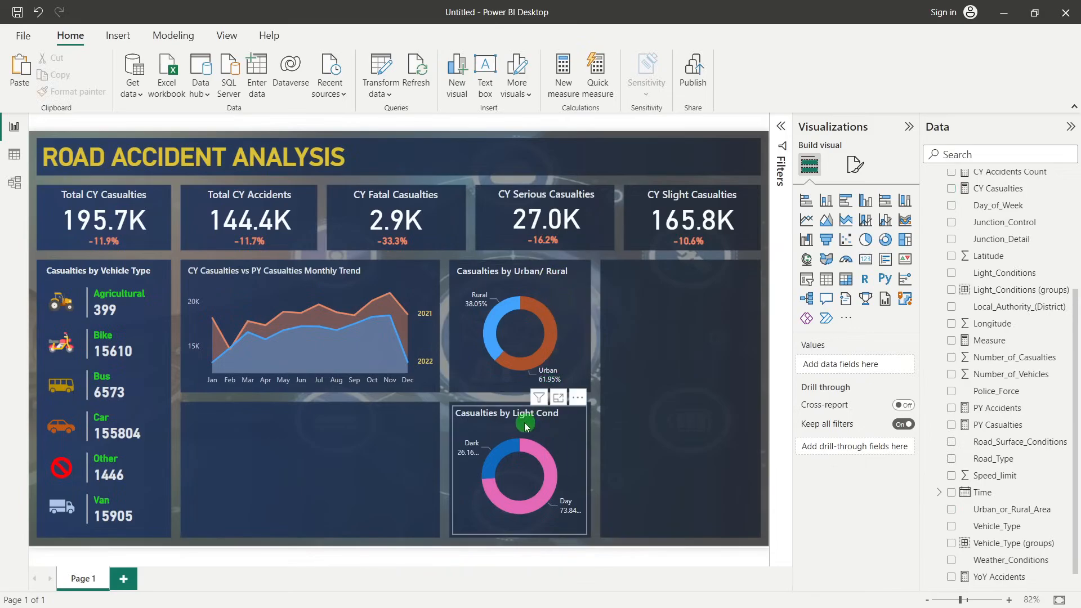
# Complete the light-conditions donut's title so that it reads "Casualties by Light Condition"
pyautogui.click(557, 419)
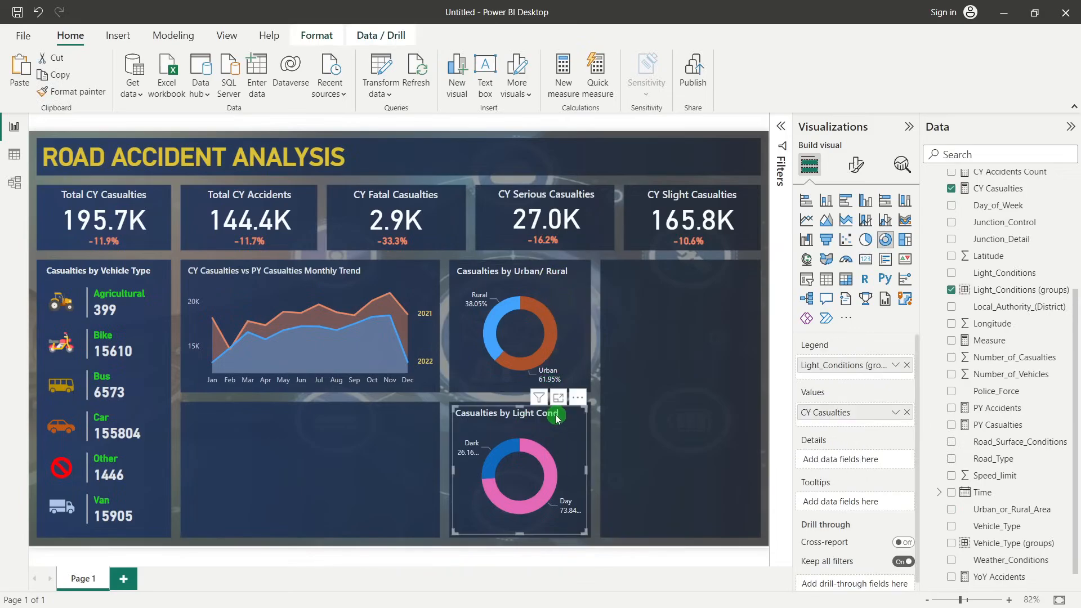
pyautogui.click(856, 164)
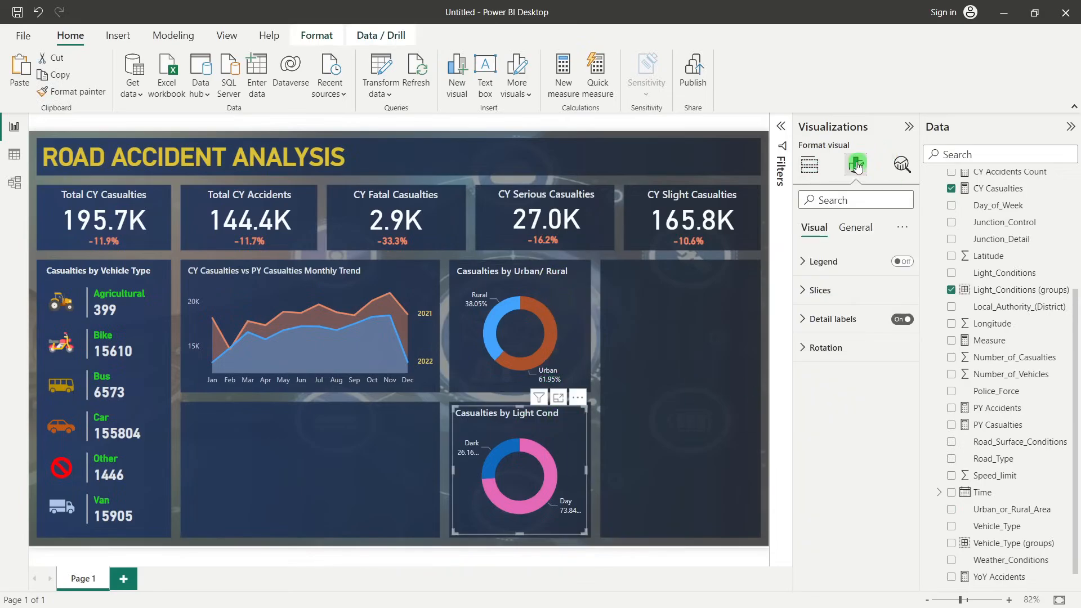
pyautogui.click(856, 228)
pyautogui.click(843, 299)
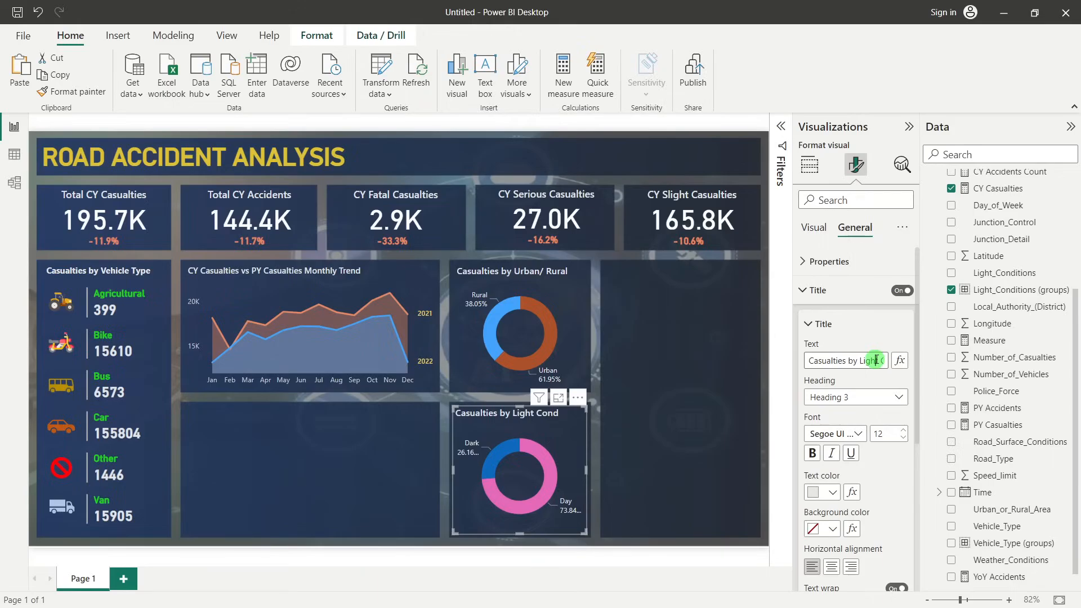
pyautogui.click(876, 361)
pyautogui.write('ition')
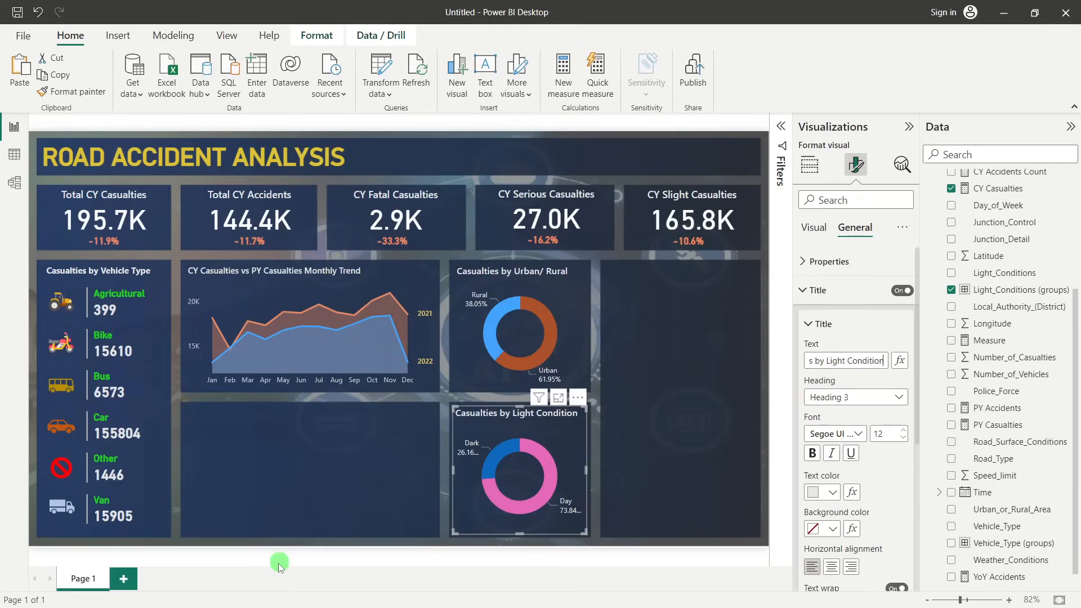
pyautogui.click(622, 341)
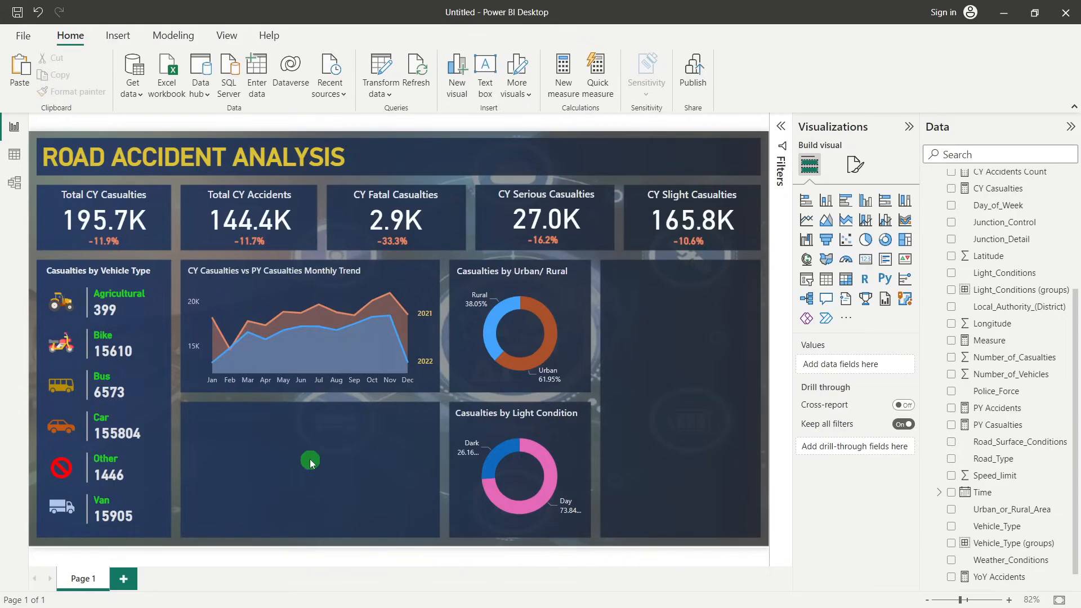
# Insert a stacked bar chart over the empty panel below the monthly trend chart, with Road_Type on its Y-axis
pyautogui.click(806, 201)
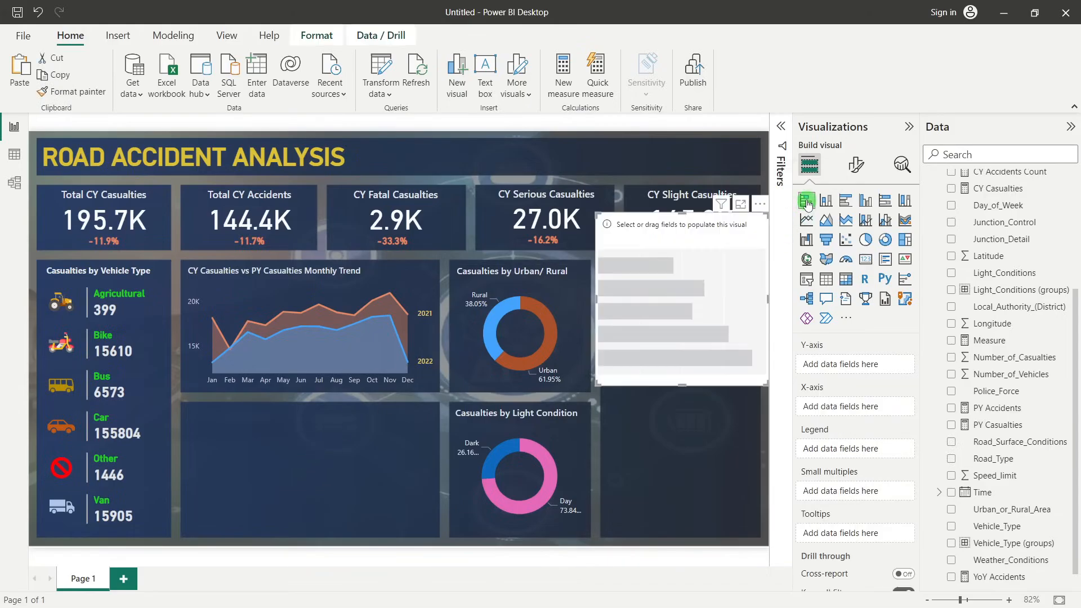
pyautogui.moveTo(647, 248); pyautogui.dragTo(298, 387)
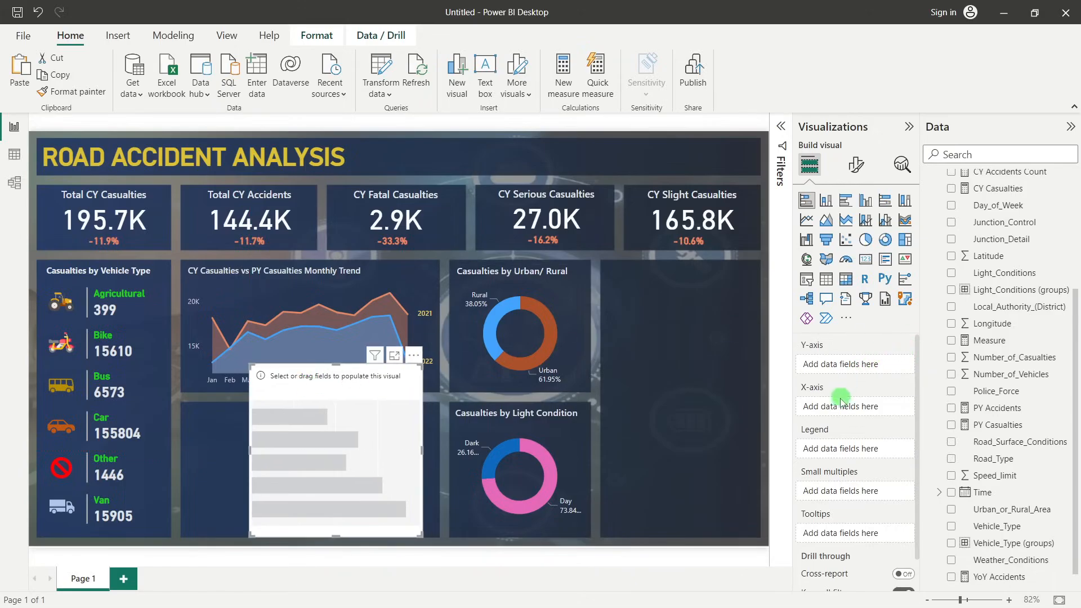
pyautogui.scroll(1, 1034, 349)
pyautogui.scroll(-1, 1034, 349)
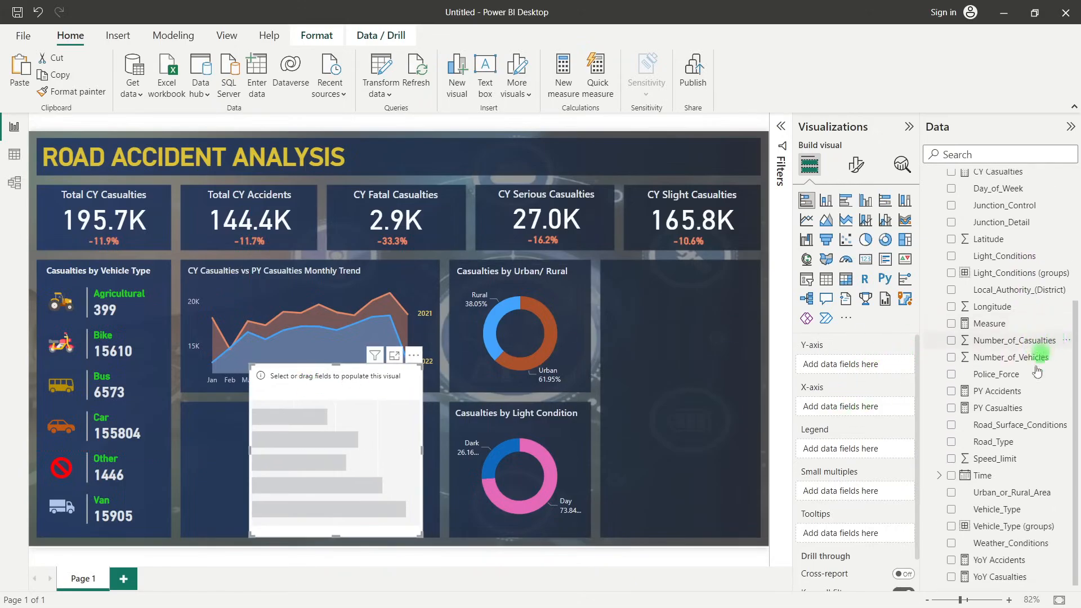
pyautogui.moveTo(1005, 442); pyautogui.dragTo(869, 411)
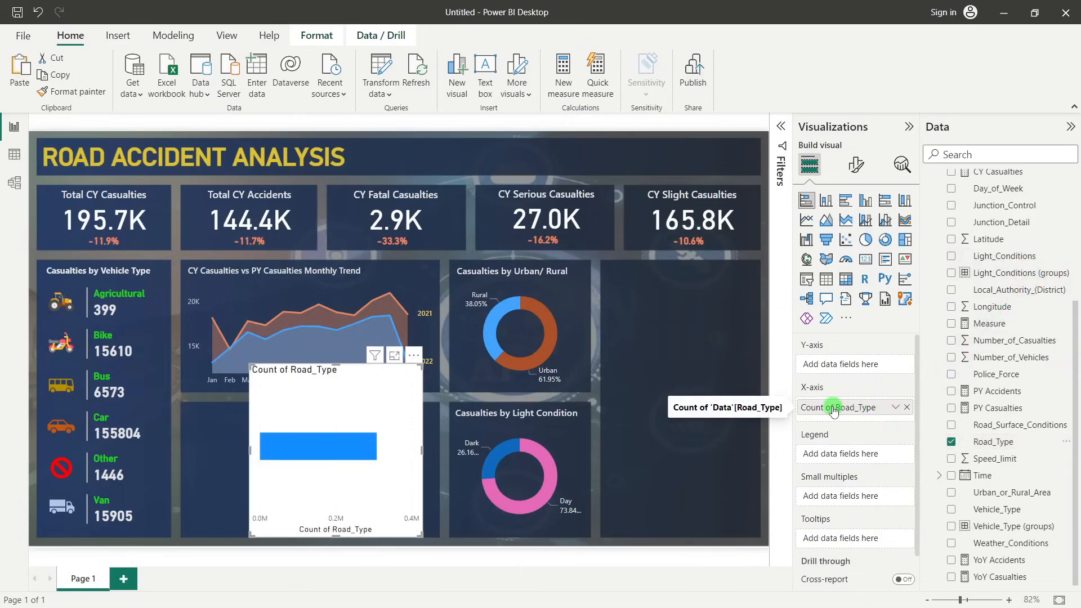
pyautogui.moveTo(834, 410); pyautogui.dragTo(837, 368)
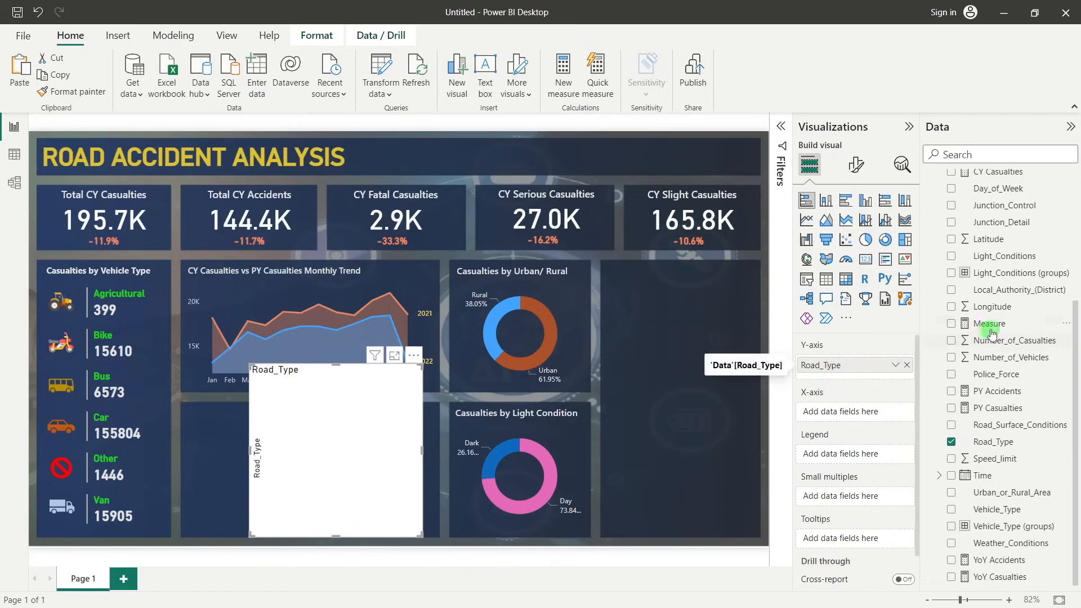
# Put CY Casualties on the bar chart's X-axis and fit the chart into the panel below the monthly trend
pyautogui.scroll(3, 1008, 319)
pyautogui.moveTo(994, 235); pyautogui.dragTo(843, 414)
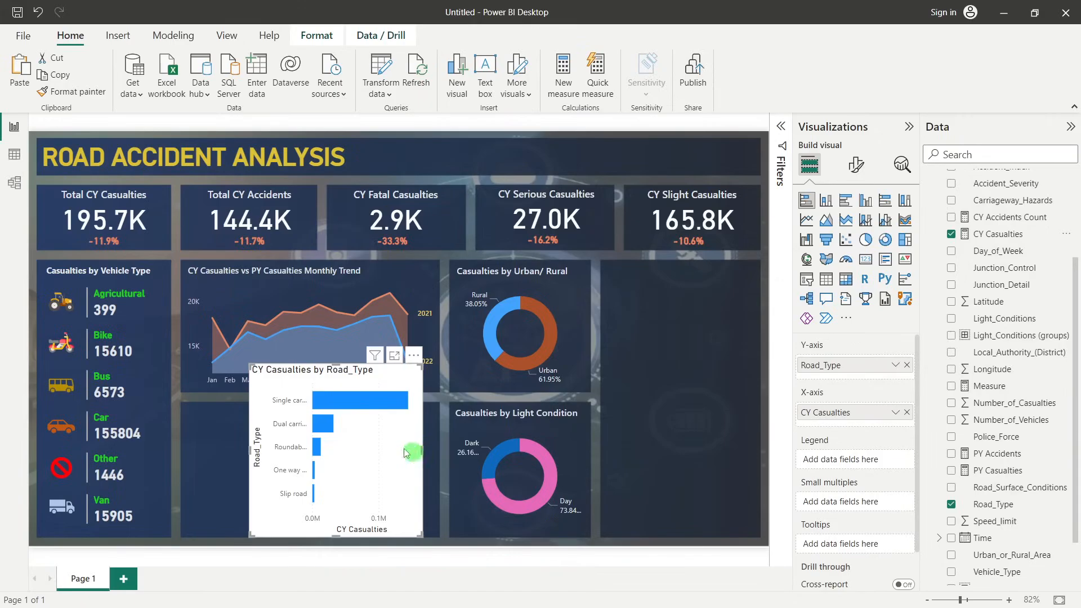
pyautogui.moveTo(298, 376); pyautogui.dragTo(276, 409)
pyautogui.moveTo(359, 466); pyautogui.dragTo(434, 470)
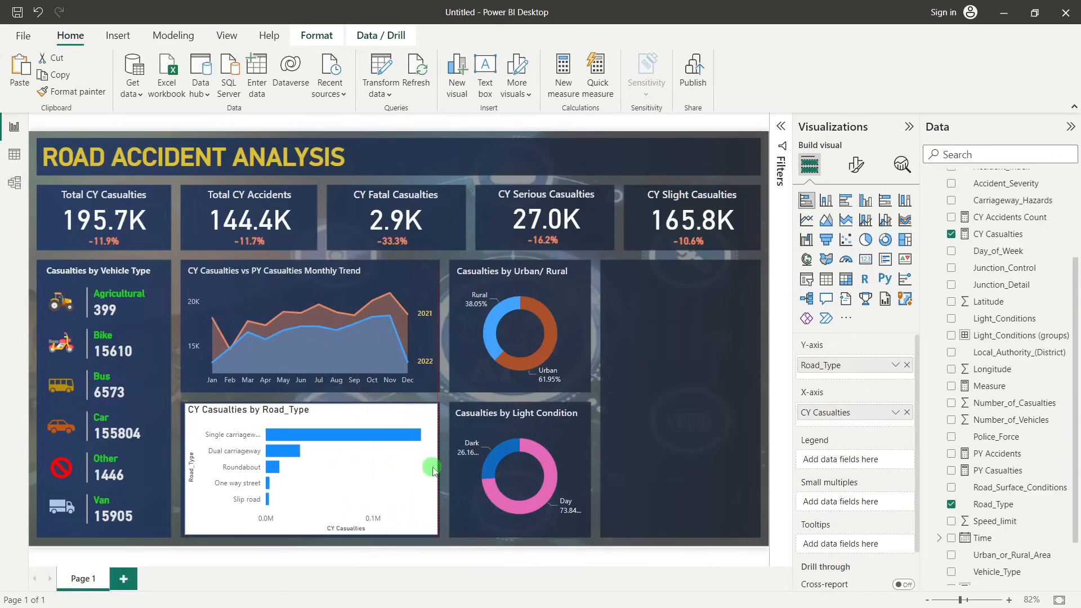
# Lower the top edge of the road type bar chart slightly so it sits inside its panel
pyautogui.click(311, 407)
pyautogui.moveTo(313, 410); pyautogui.dragTo(314, 405)
pyautogui.click(691, 407)
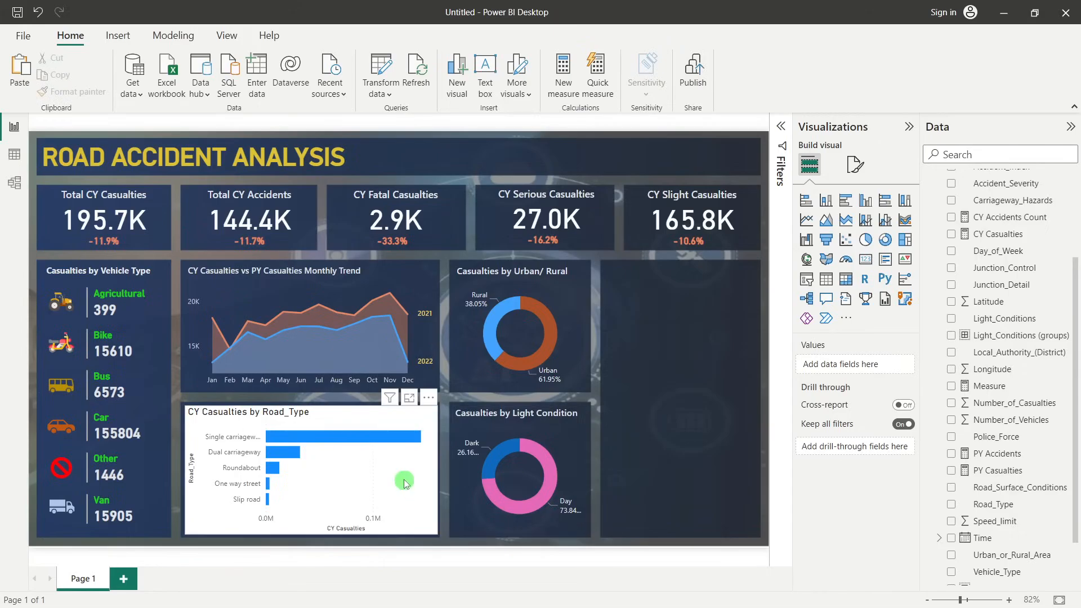
# Turn off the background of the road type bar chart
pyautogui.click(351, 484)
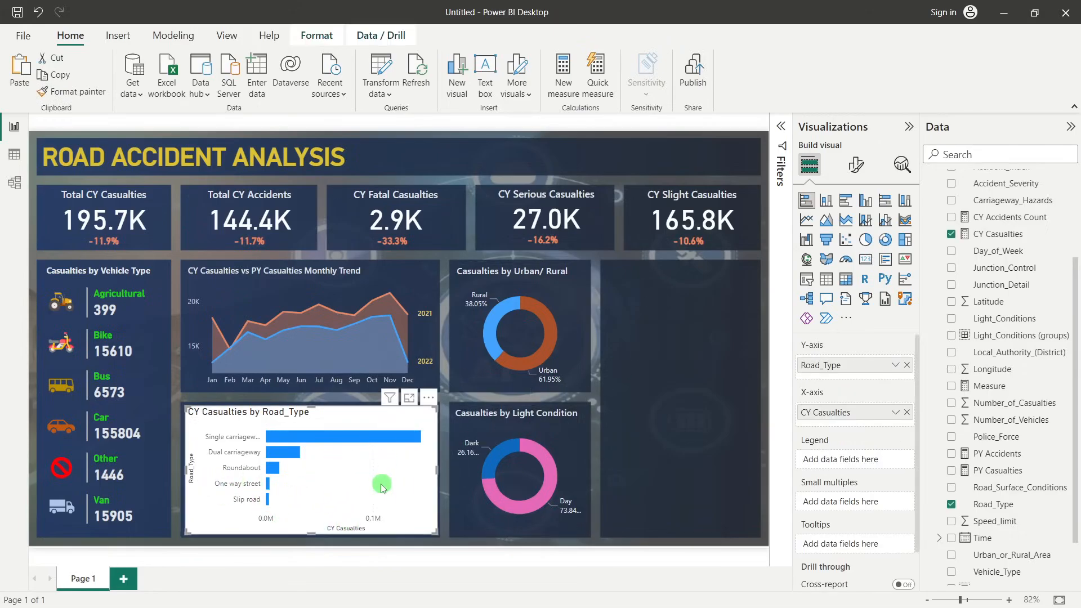
pyautogui.click(854, 171)
pyautogui.click(855, 228)
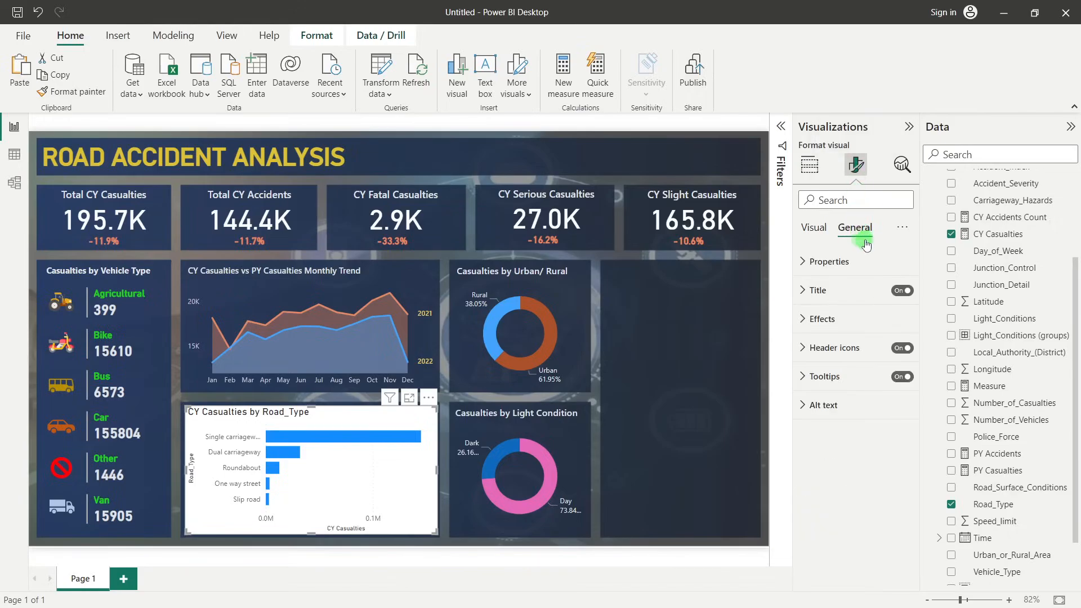
pyautogui.click(849, 320)
pyautogui.click(899, 354)
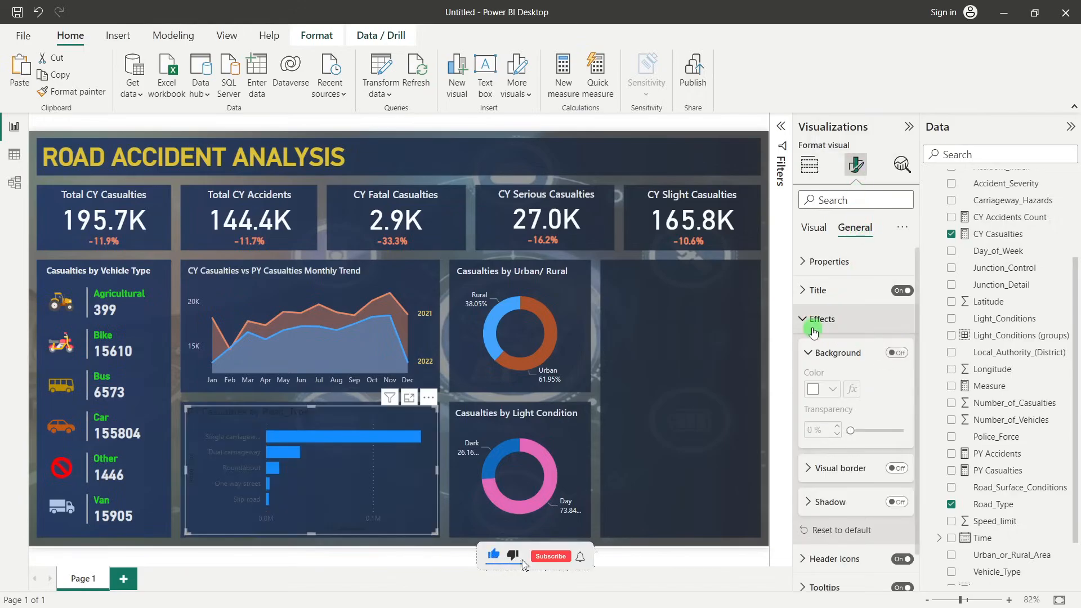
pyautogui.click(816, 313)
# Hide the Y-axis and the X-axis of the road type bar chart
pyautogui.click(816, 228)
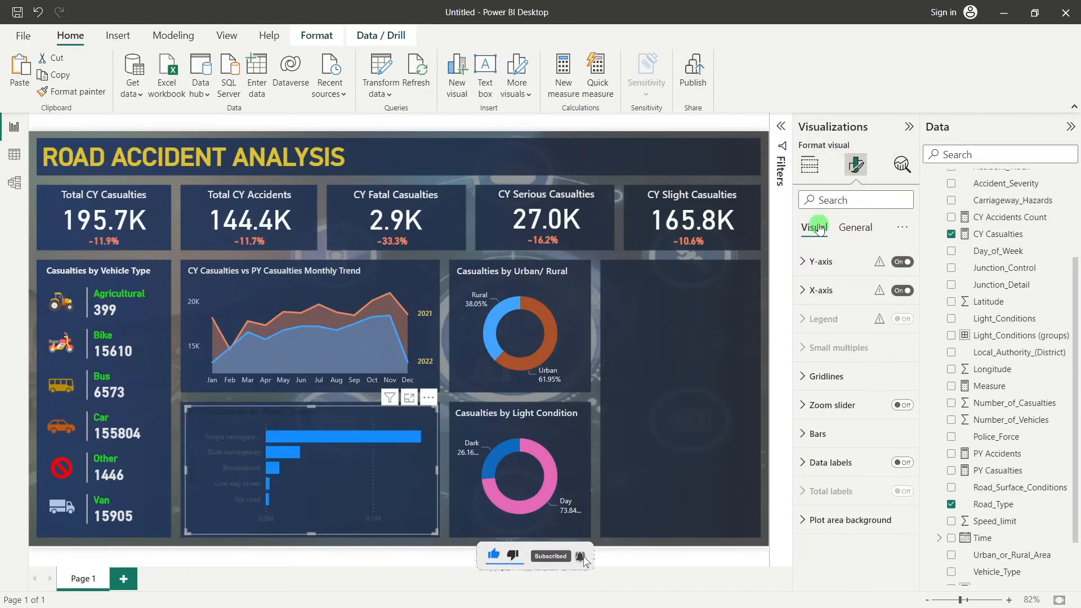
pyautogui.click(836, 261)
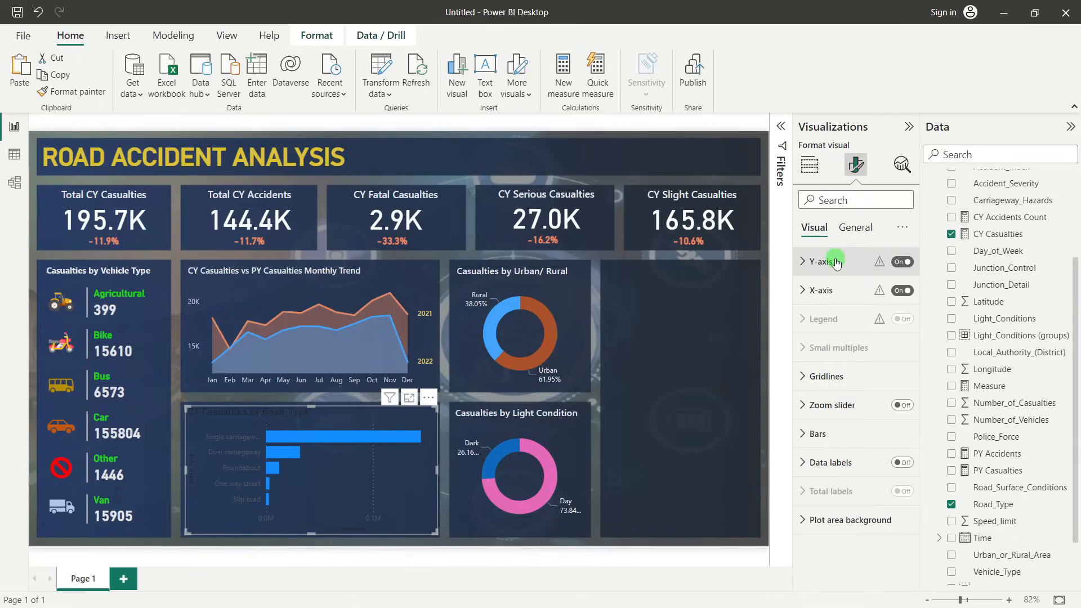
pyautogui.click(902, 262)
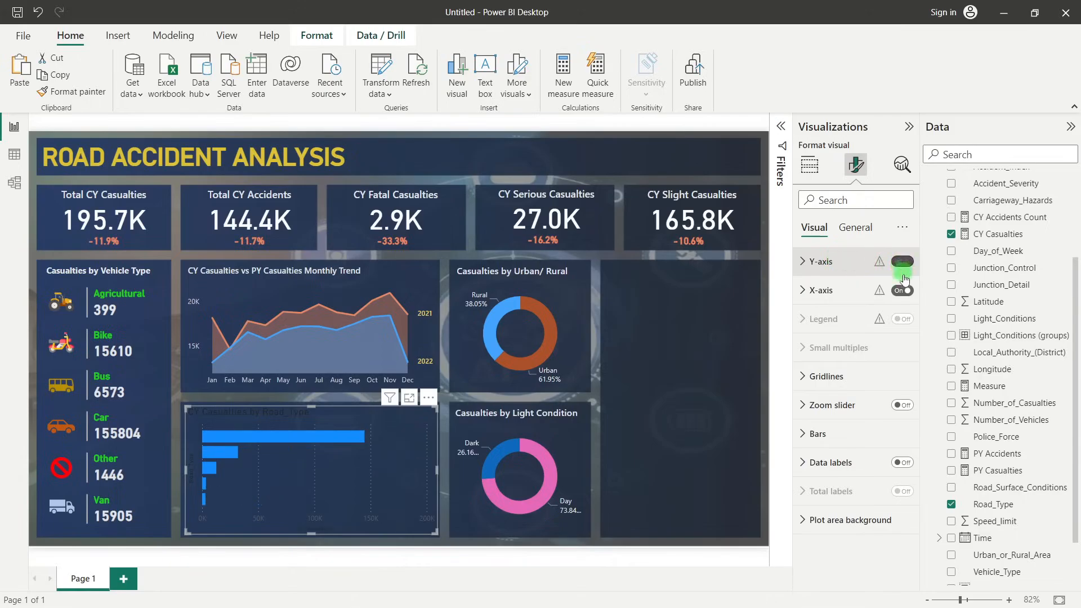
pyautogui.click(903, 290)
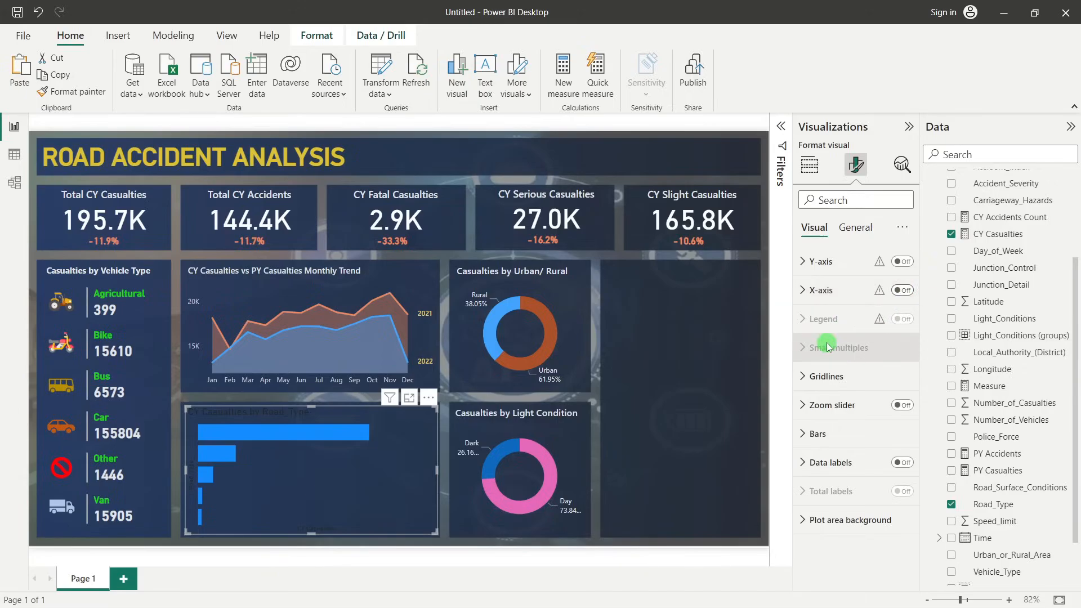
pyautogui.click(833, 376)
pyautogui.click(839, 379)
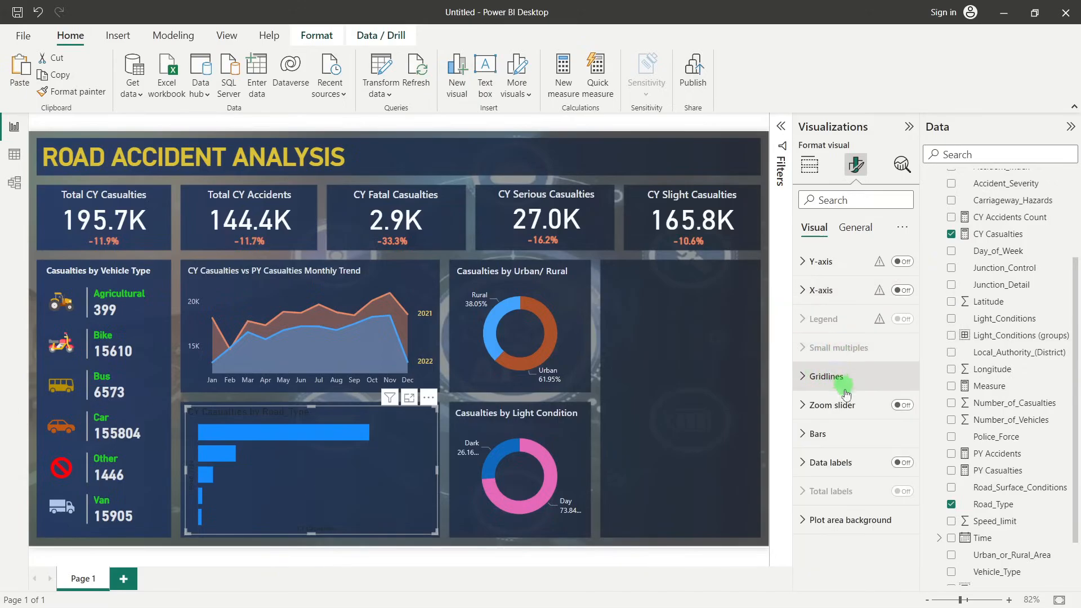
# Turn on data labels for the road type bars and color their values light grey
pyautogui.click(898, 463)
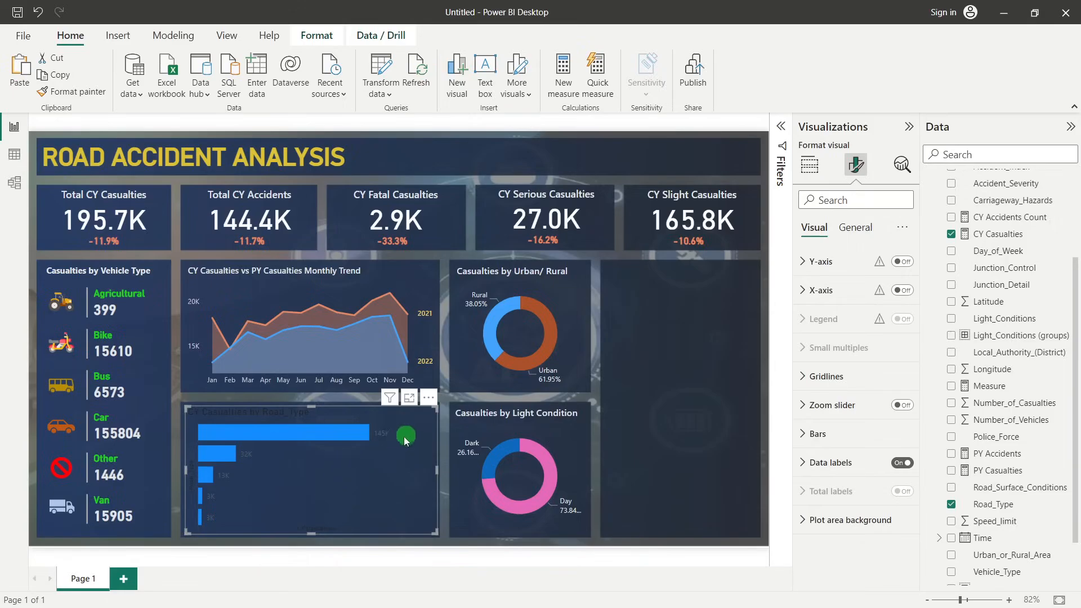
pyautogui.click(828, 466)
pyautogui.click(805, 465)
pyautogui.scroll(-3, 840, 453)
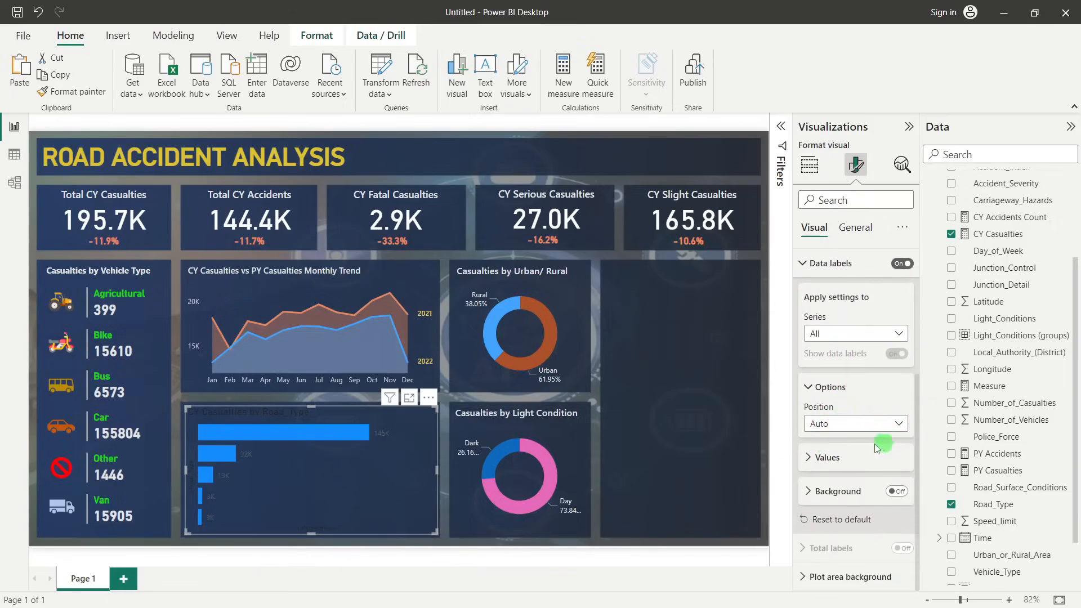
pyautogui.click(827, 466)
pyautogui.click(833, 552)
pyautogui.click(818, 366)
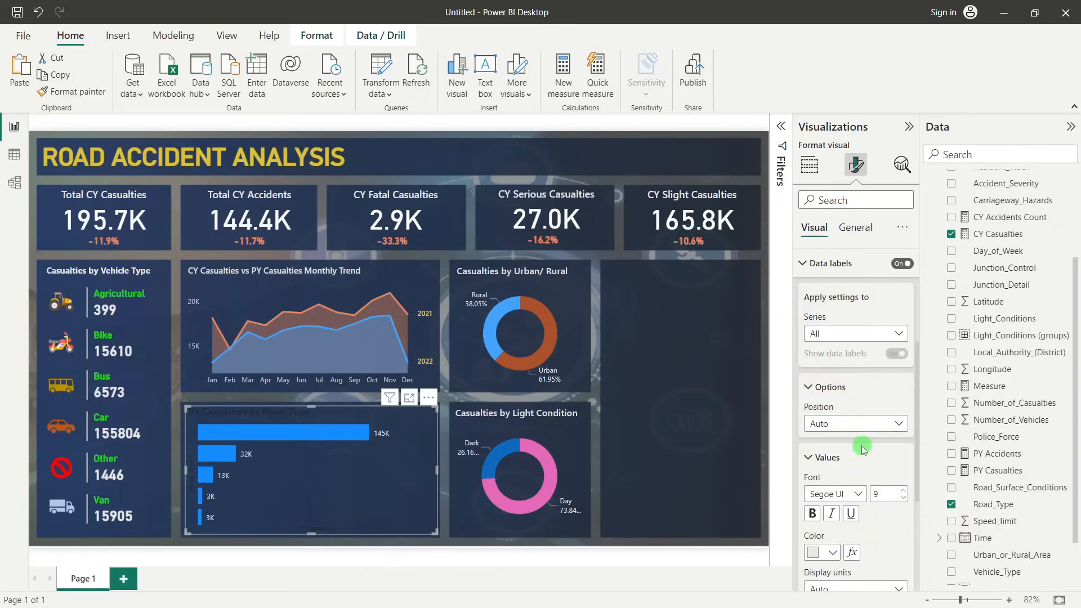
# Turn the bar chart's Y-axis back on with its axis title off, leaving the X-axis hidden
pyautogui.scroll(5, 856, 388)
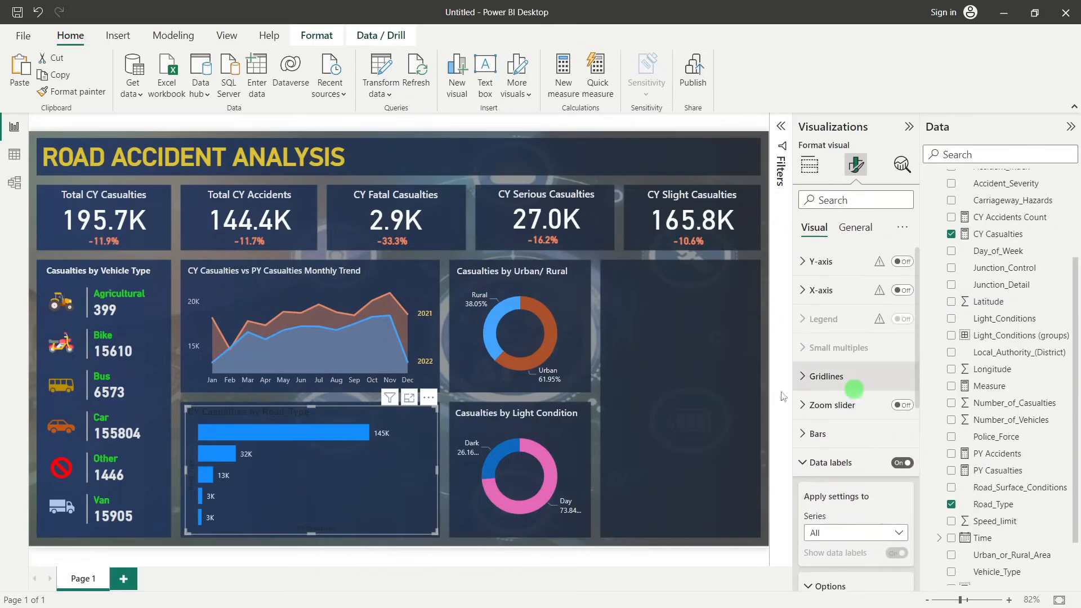
pyautogui.click(903, 291)
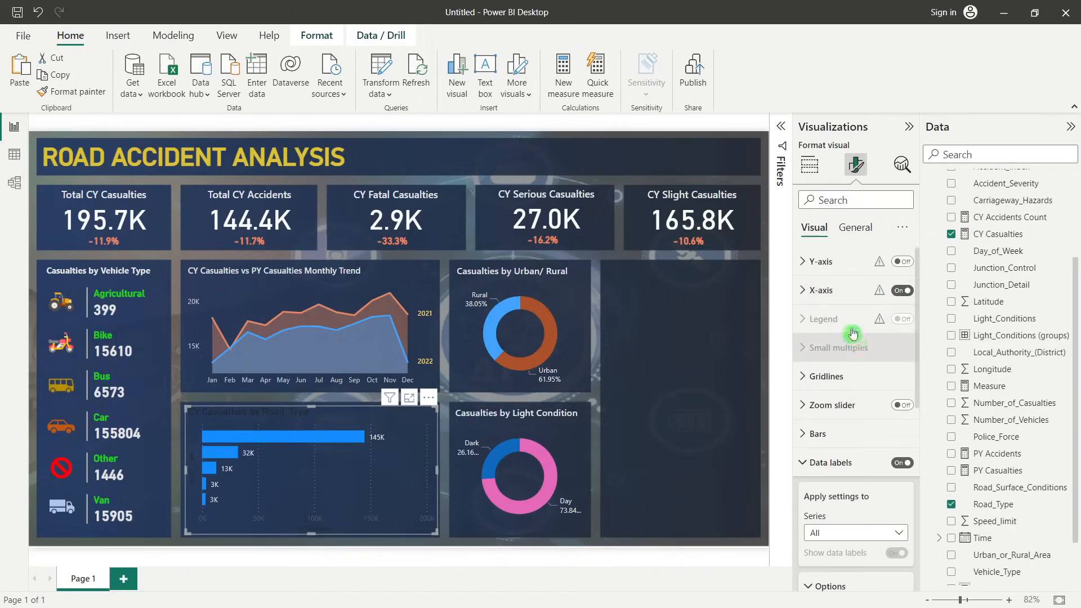
pyautogui.click(903, 290)
pyautogui.click(903, 262)
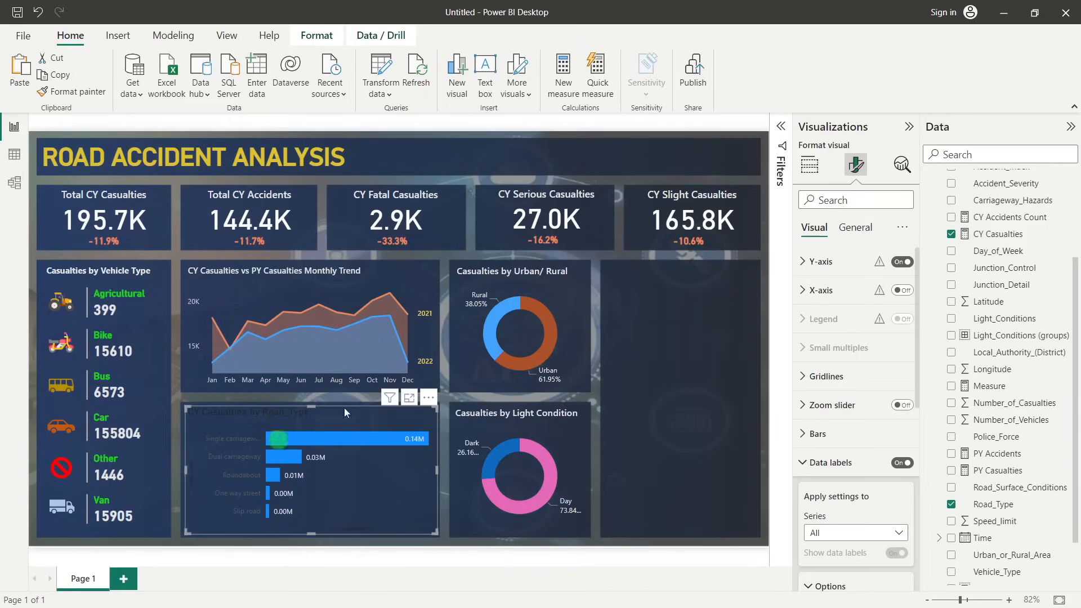
pyautogui.click(803, 263)
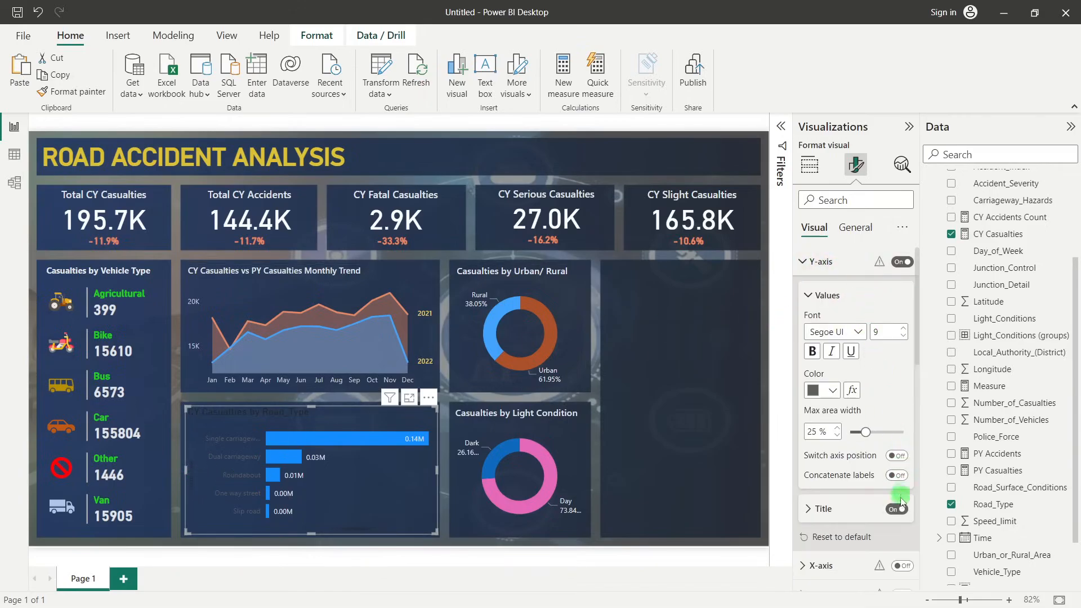
pyautogui.click(887, 509)
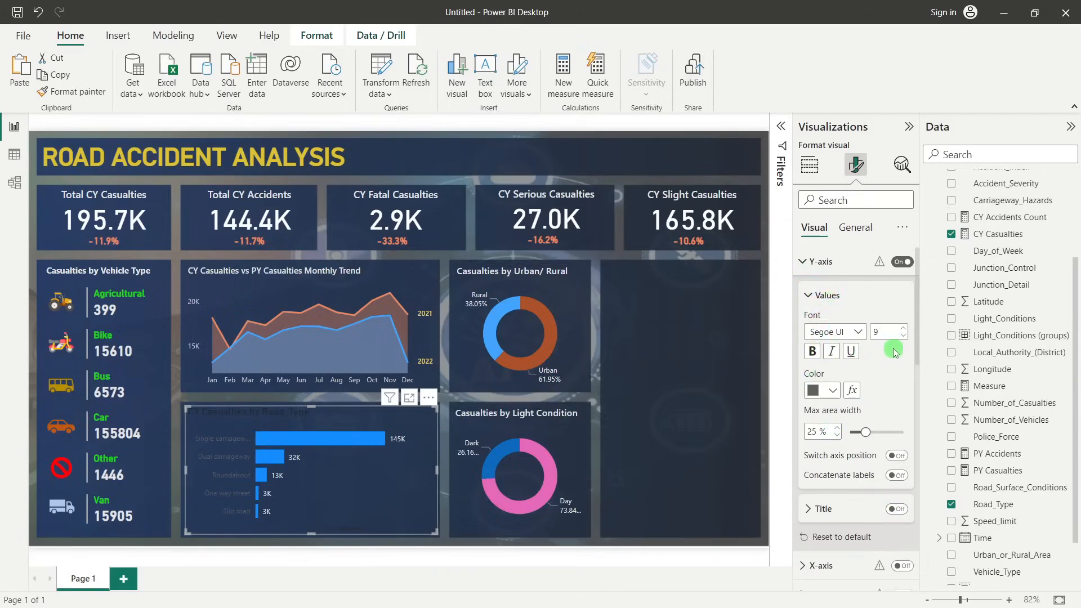
# Color the bar chart's Y-axis category labels light grey
pyautogui.click(833, 390)
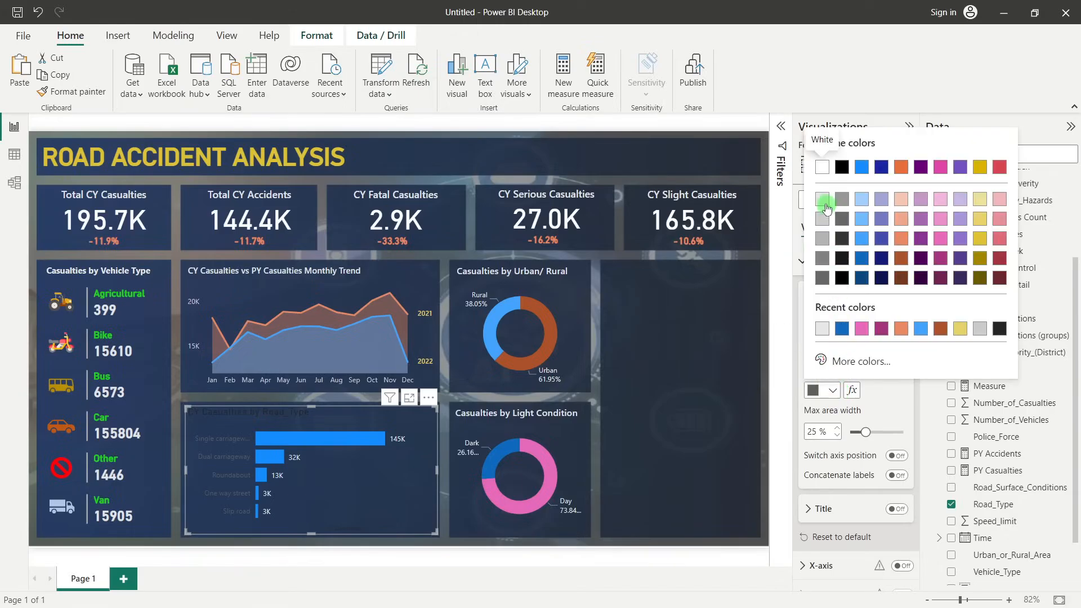
pyautogui.click(824, 201)
pyautogui.click(227, 529)
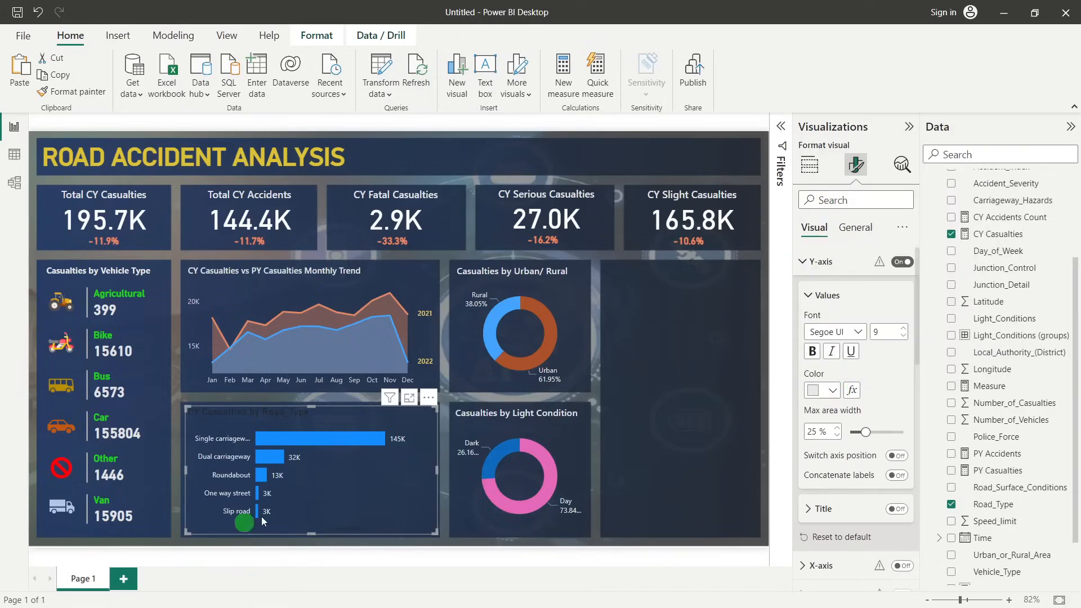
# Change the bar chart's title text to "Casualties by Road Type"
pyautogui.click(857, 231)
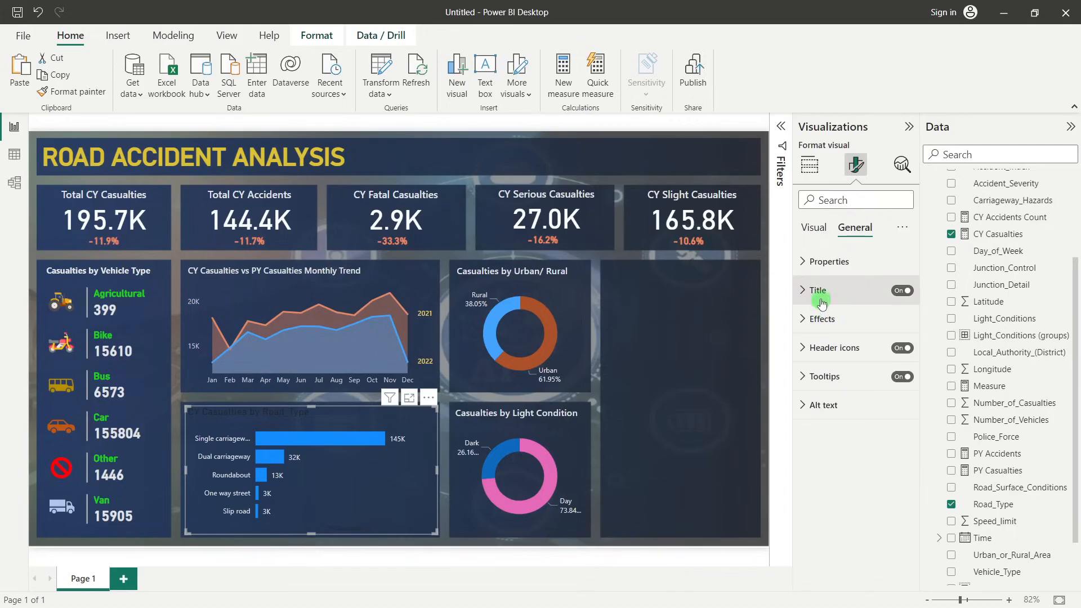
pyautogui.click(821, 300)
pyautogui.moveTo(822, 361); pyautogui.dragTo(803, 366)
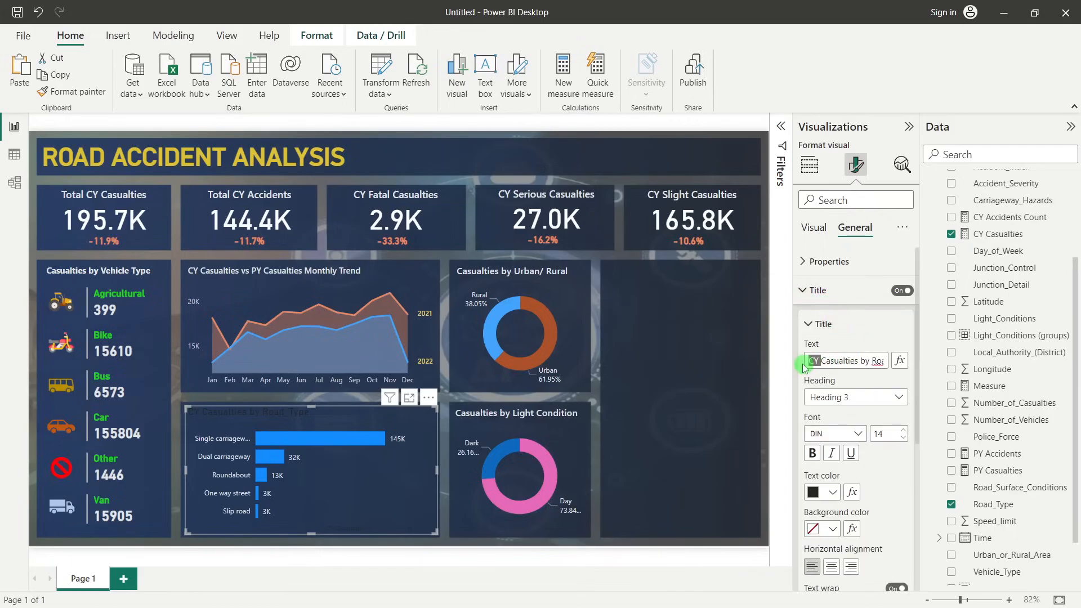
pyautogui.press('BackSpace')
pyautogui.press('Delete')
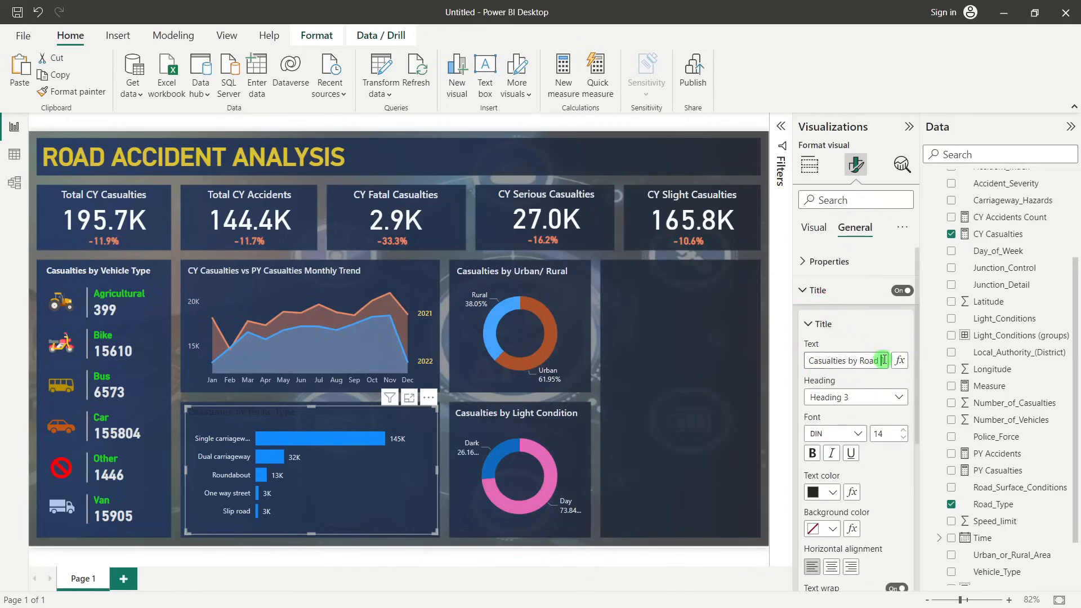
# Set the bar chart title's font to Segoe UI Semibold, size 11
pyautogui.click(856, 435)
pyautogui.scroll(-2, 842, 375)
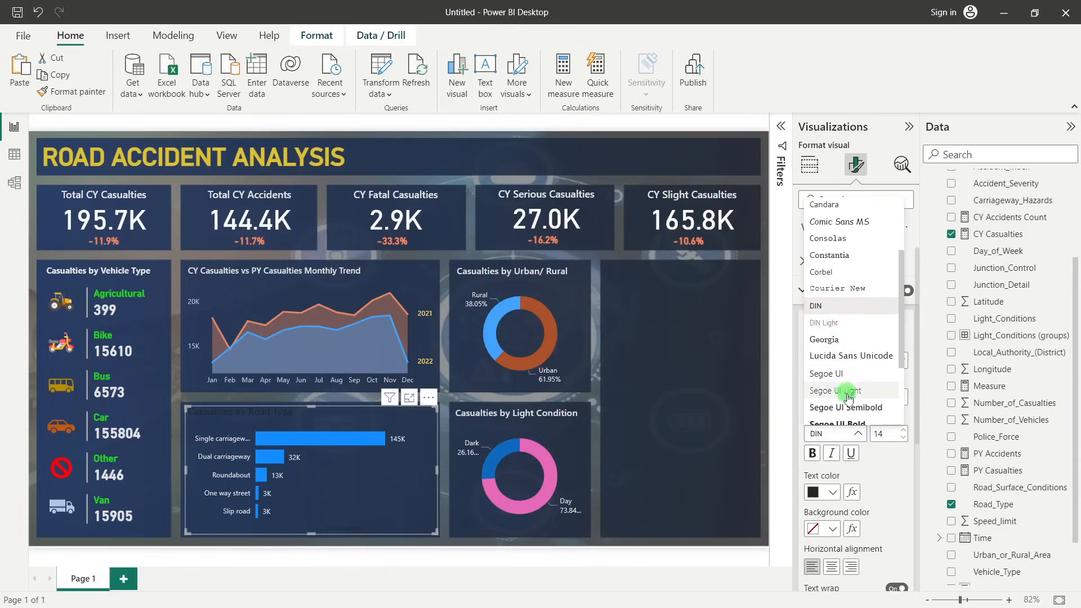
pyautogui.click(853, 408)
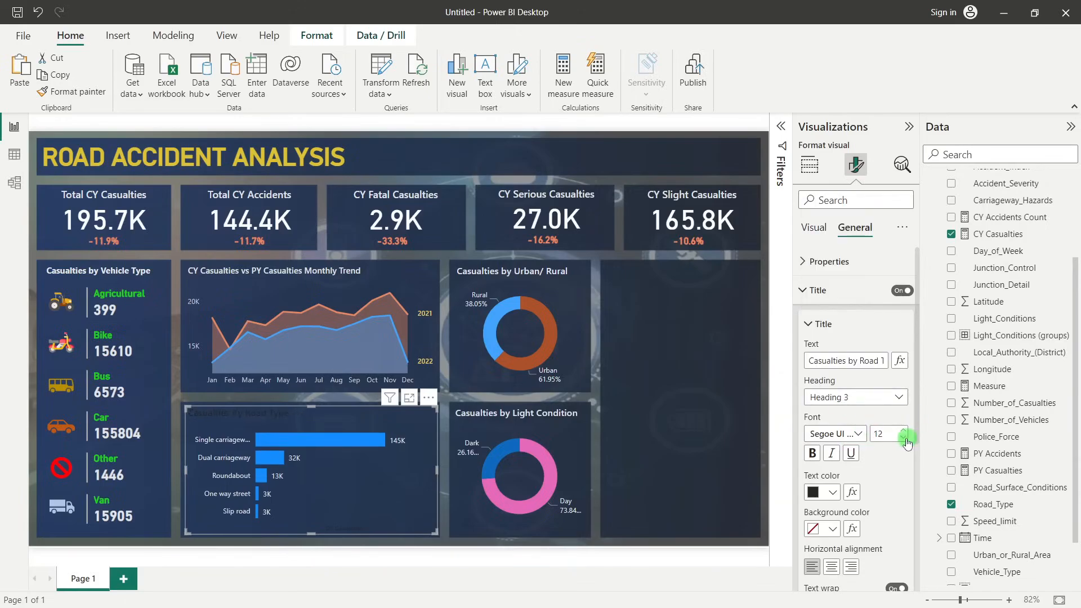
# Color the bar chart's title text light grey and deselect the chart
pyautogui.click(828, 493)
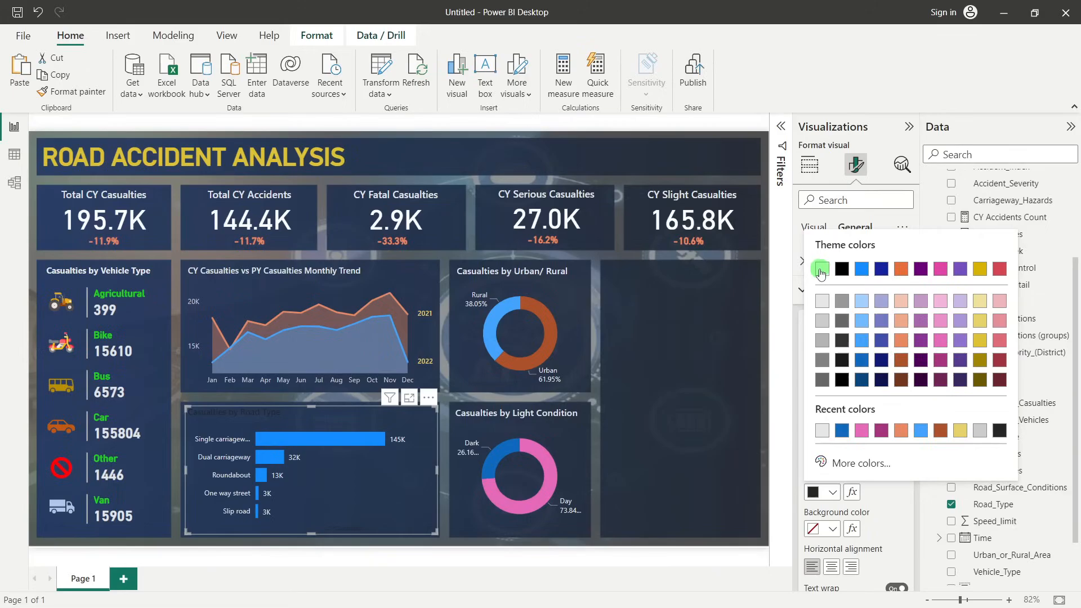
pyautogui.click(823, 269)
pyautogui.click(828, 492)
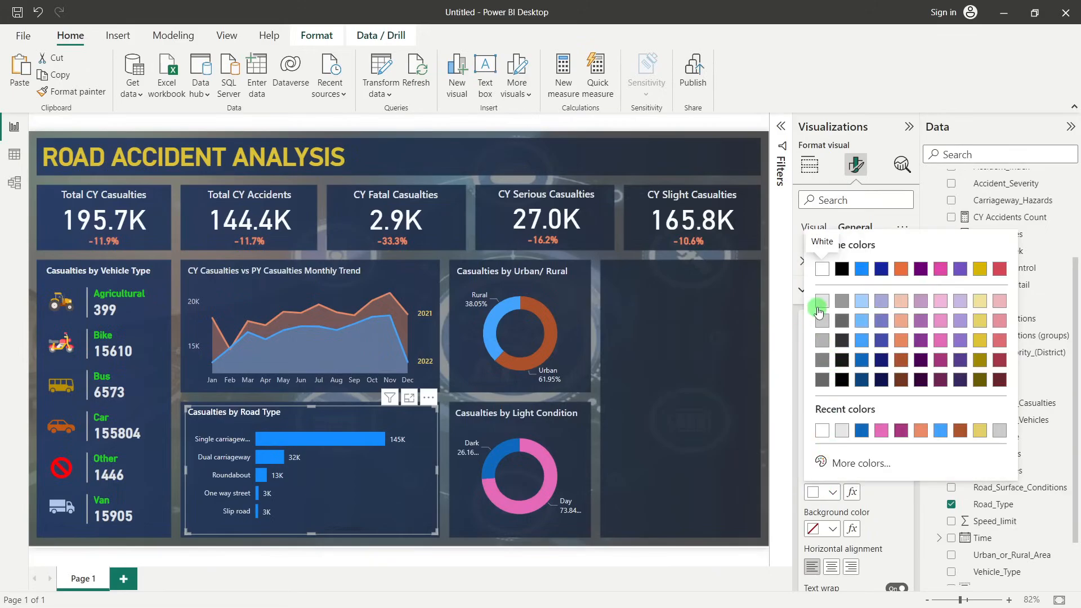
pyautogui.click(822, 303)
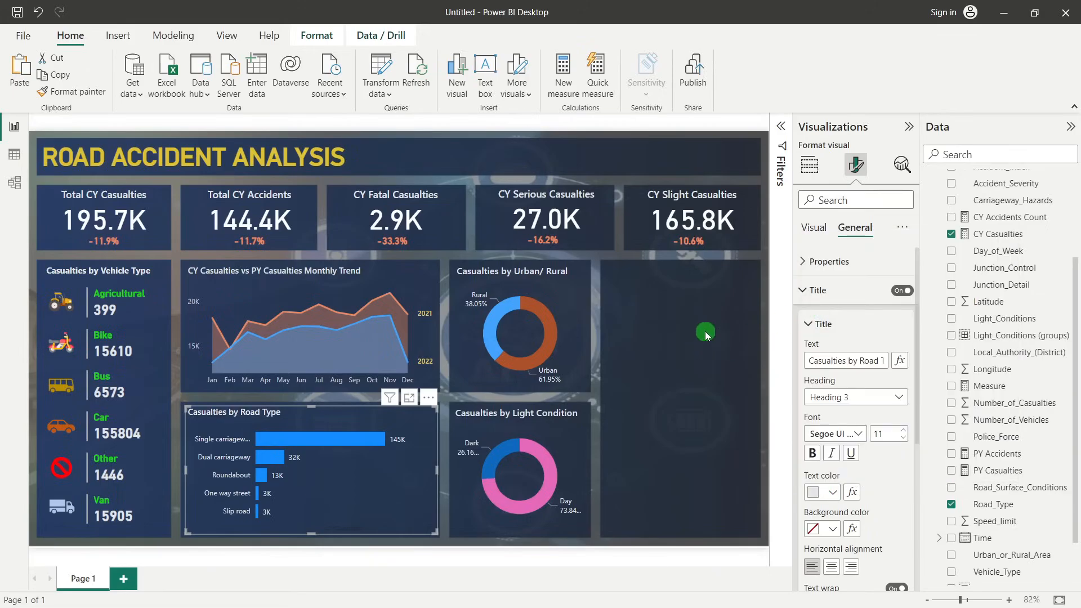
pyautogui.click(710, 339)
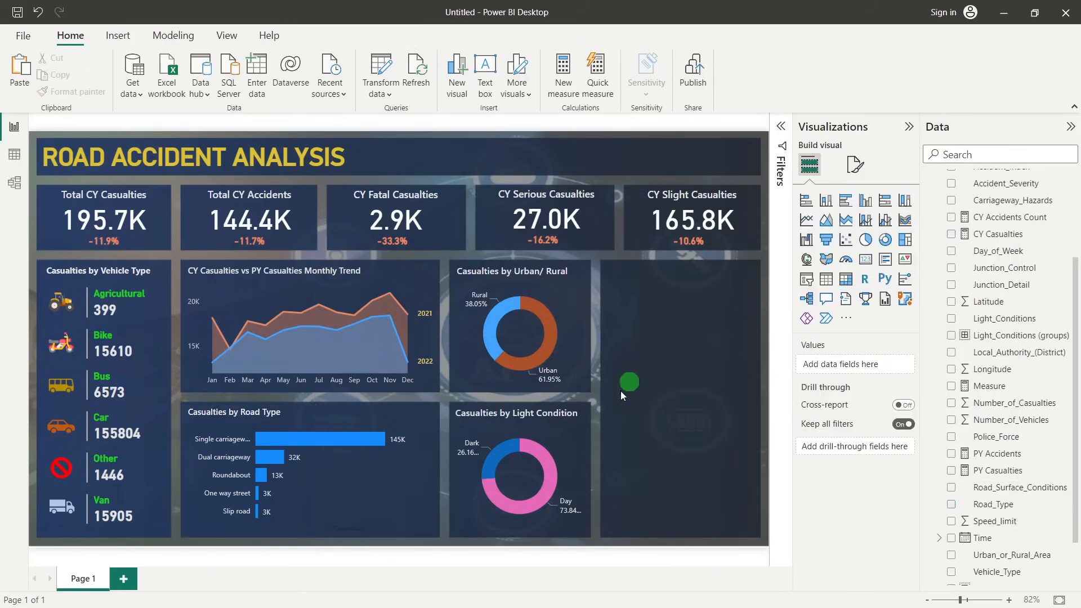
# Set the title font size to 11 on both the light-condition donut and the urban/rural donut
pyautogui.click(525, 414)
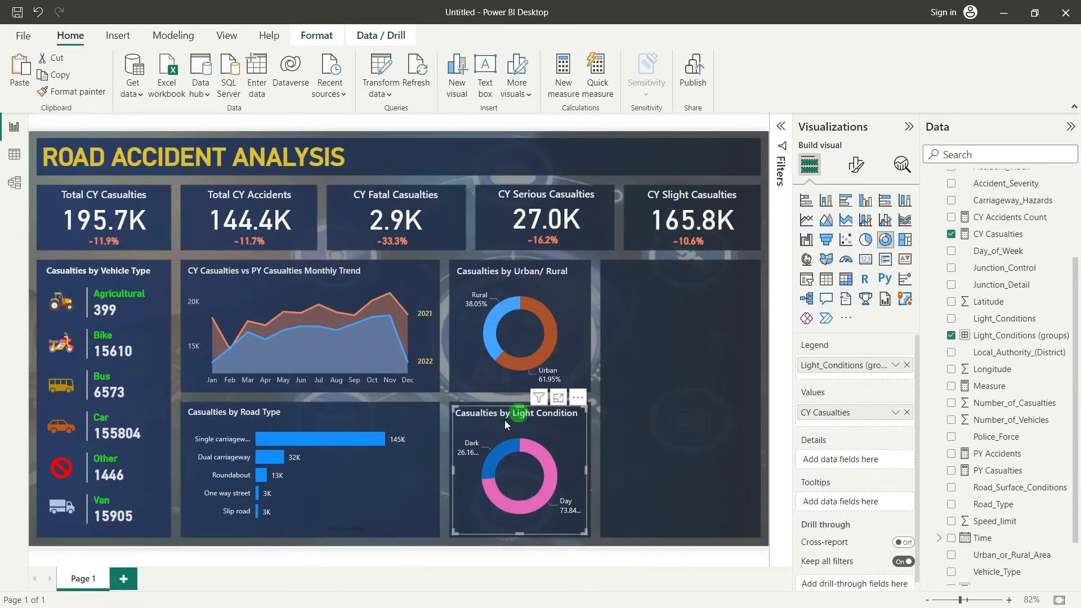
pyautogui.click(856, 165)
pyautogui.click(857, 228)
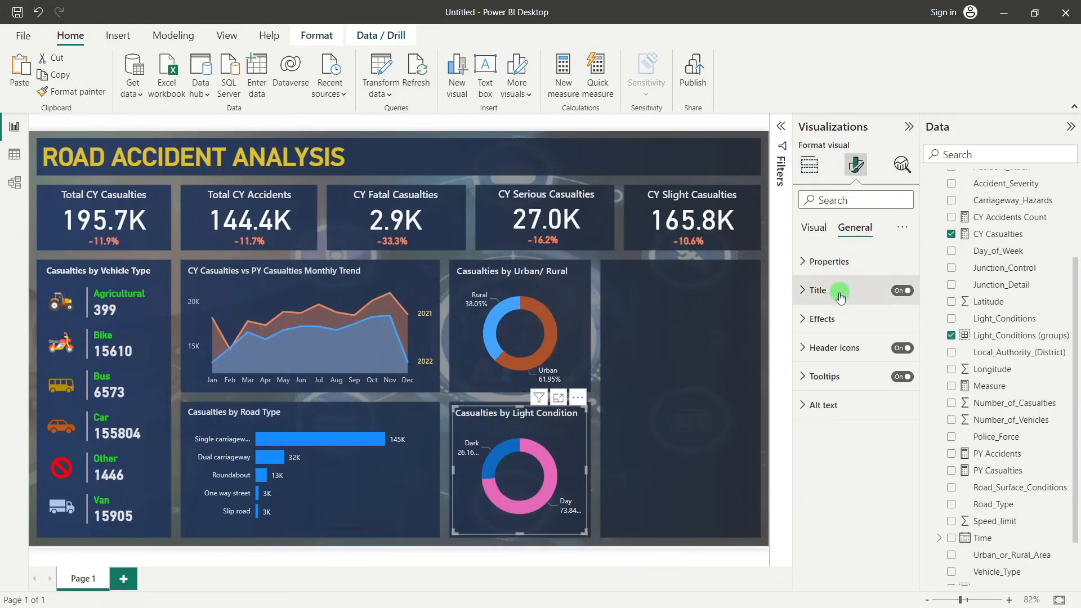
pyautogui.click(884, 290)
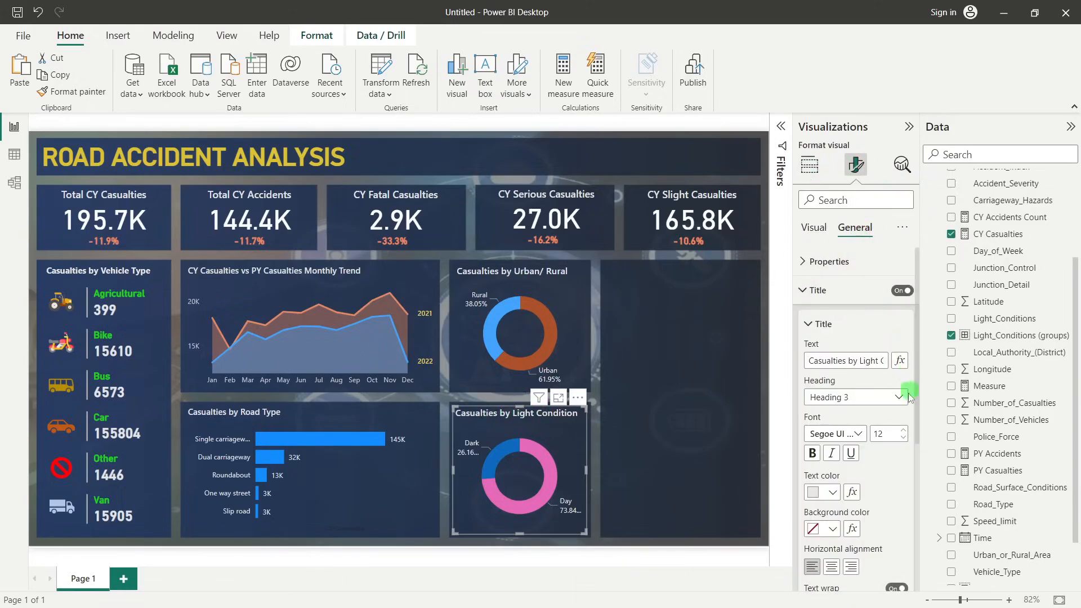
pyautogui.click(511, 289)
pyautogui.click(906, 440)
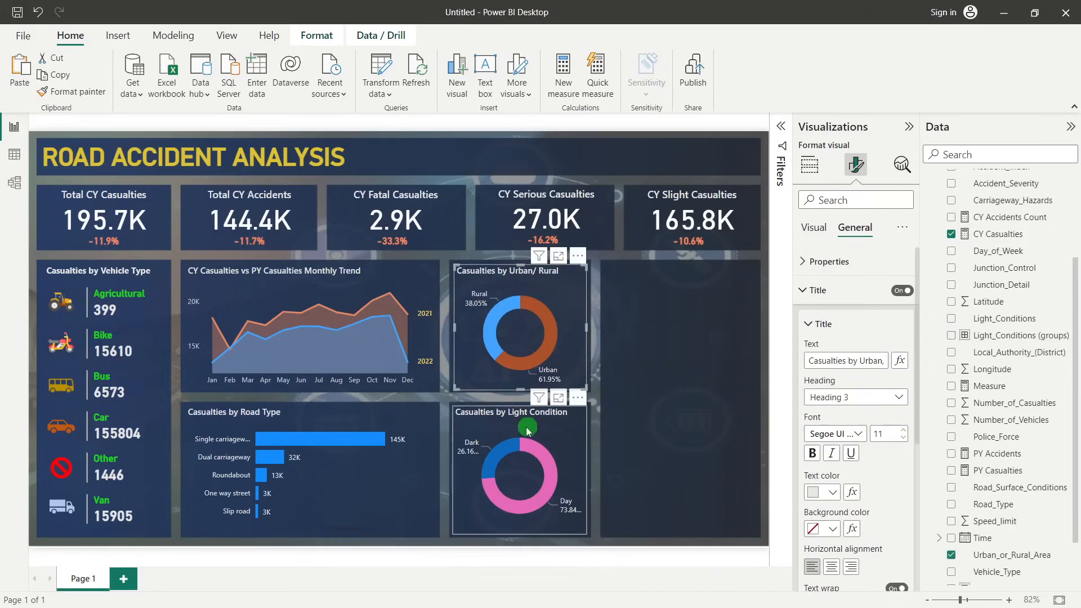
# Raise the top edge of the light-condition donut chart slightly within its panel
pyautogui.click(517, 407)
pyautogui.click(517, 405)
pyautogui.click(522, 408)
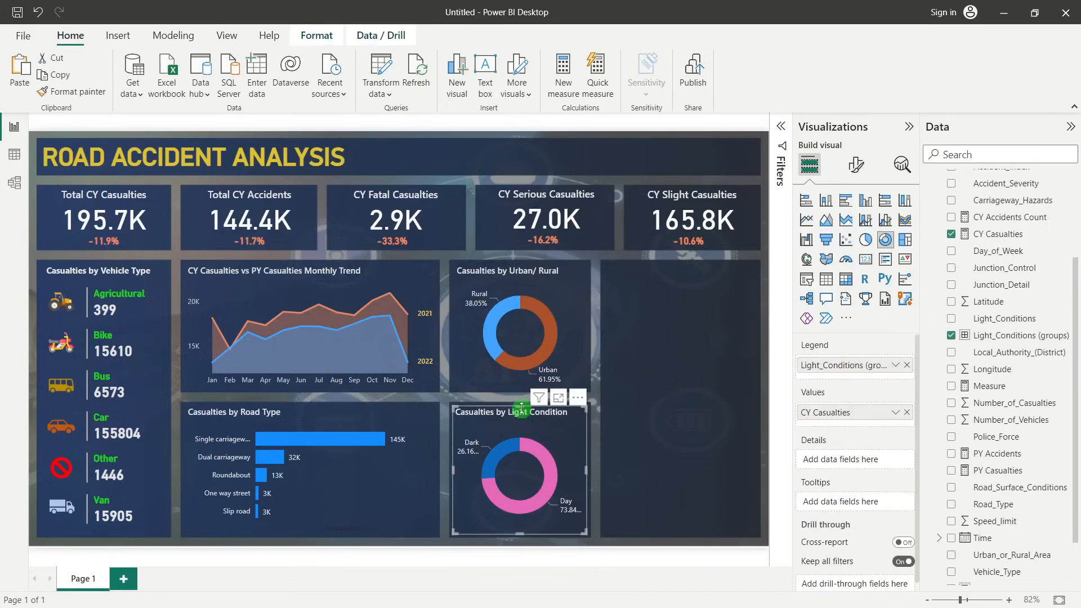
pyautogui.click(681, 374)
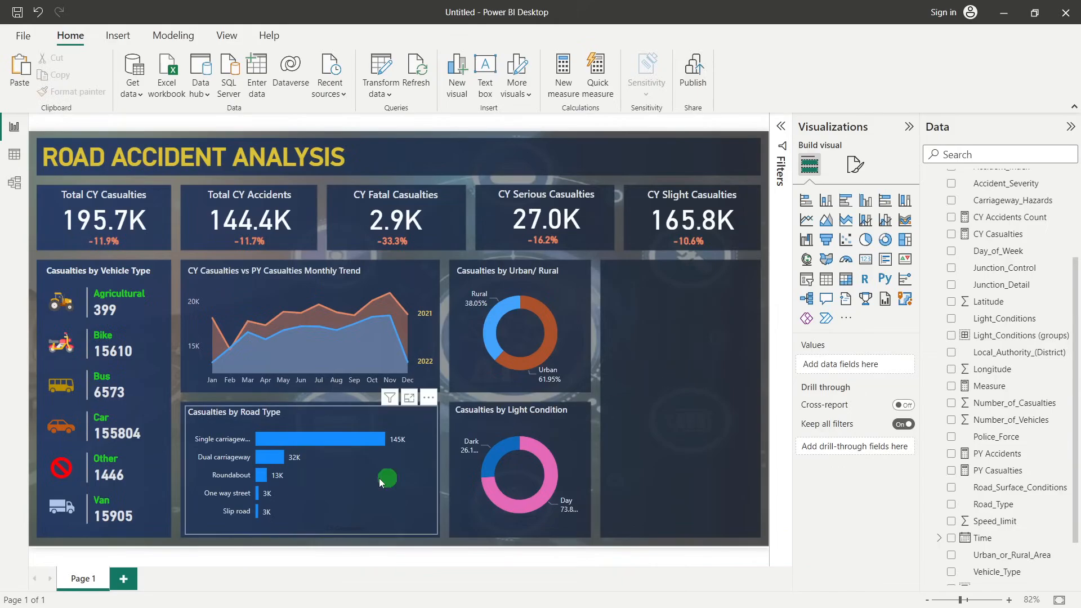
# Change the bar color of the casualties by road type chart to light blue and deselect the chart
pyautogui.click(350, 470)
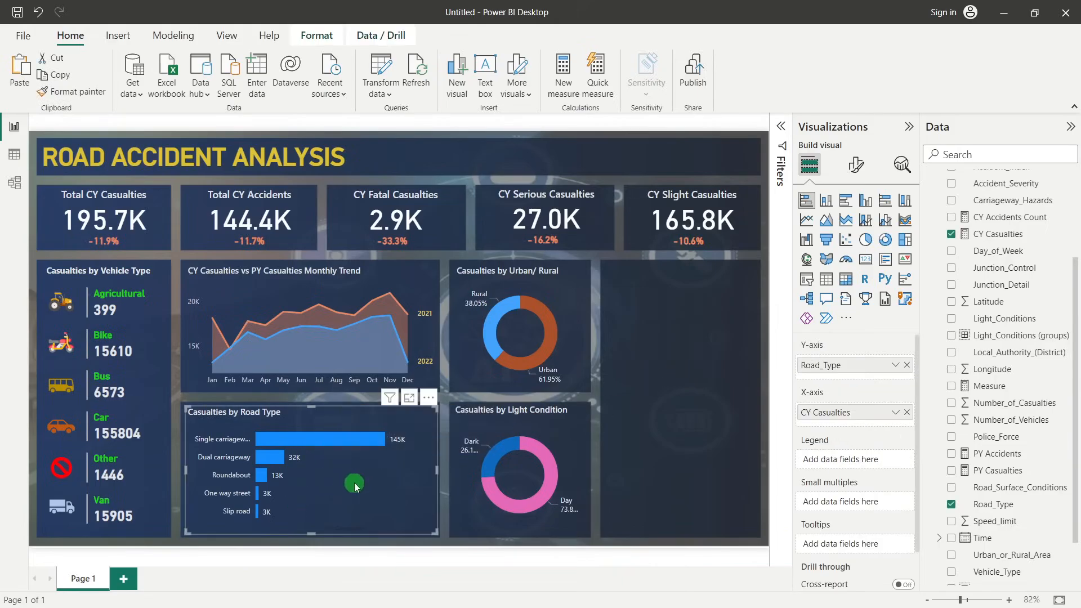
pyautogui.click(856, 165)
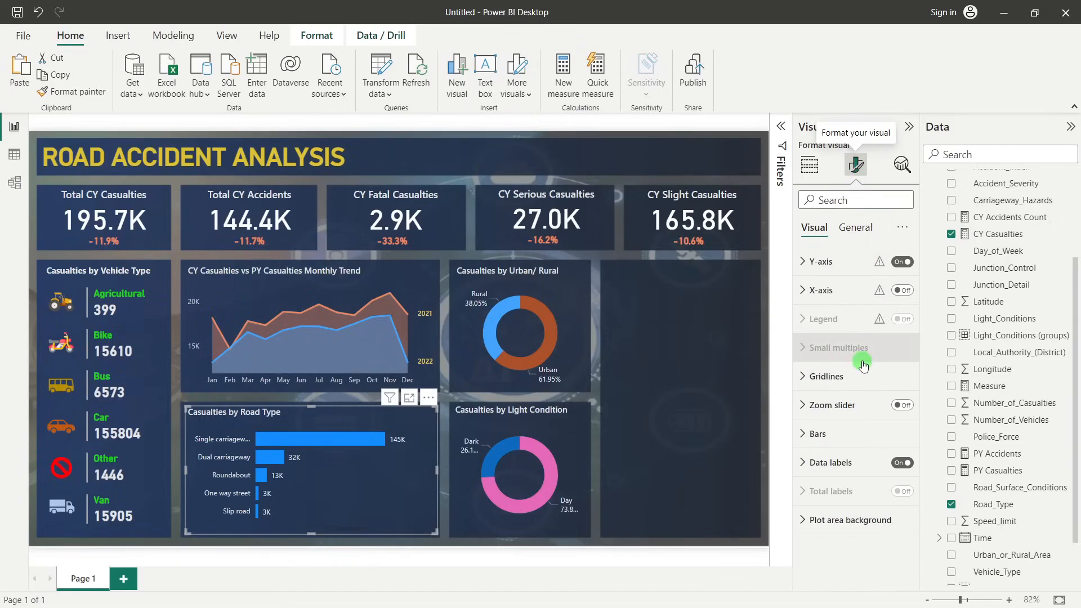
pyautogui.click(843, 434)
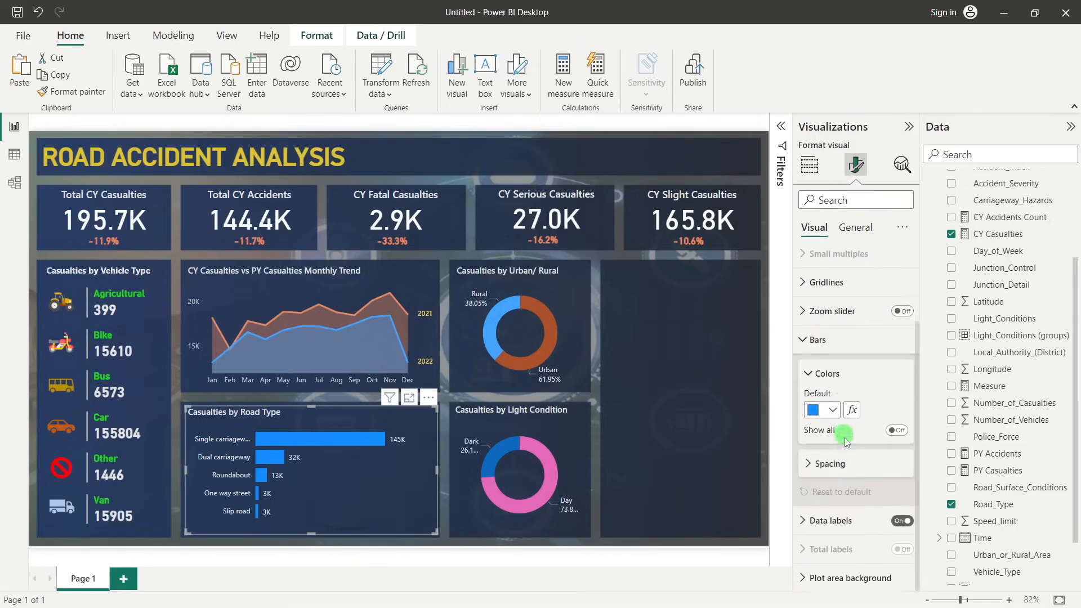
pyautogui.click(833, 411)
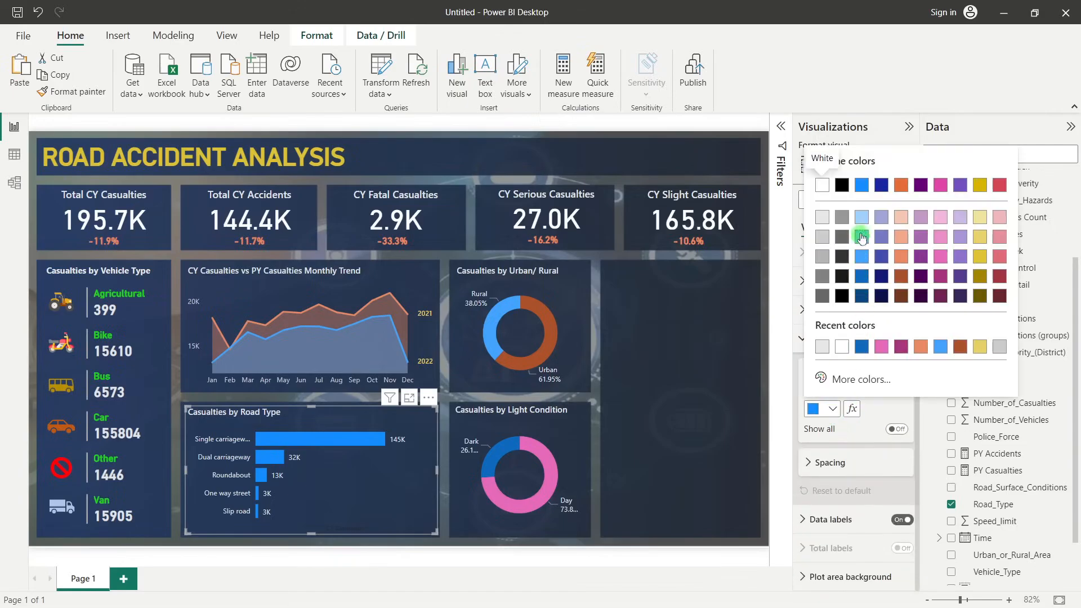
pyautogui.click(862, 238)
pyautogui.click(647, 384)
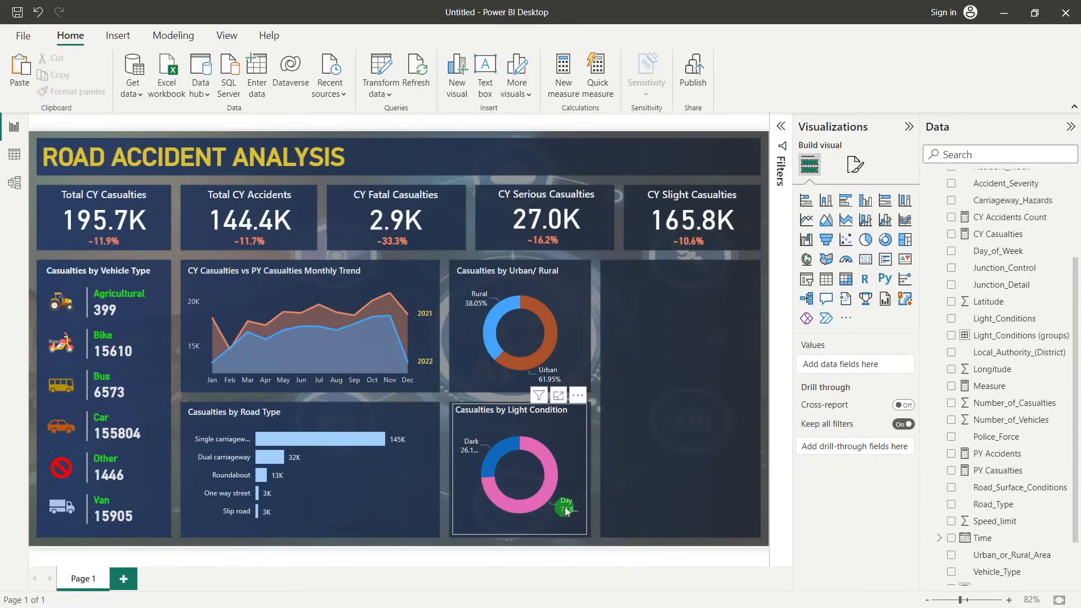
# Insert a map visual over the empty panel beside the donut charts and assign the Latitude and Longitude fields to it
pyautogui.moveTo(567, 511)
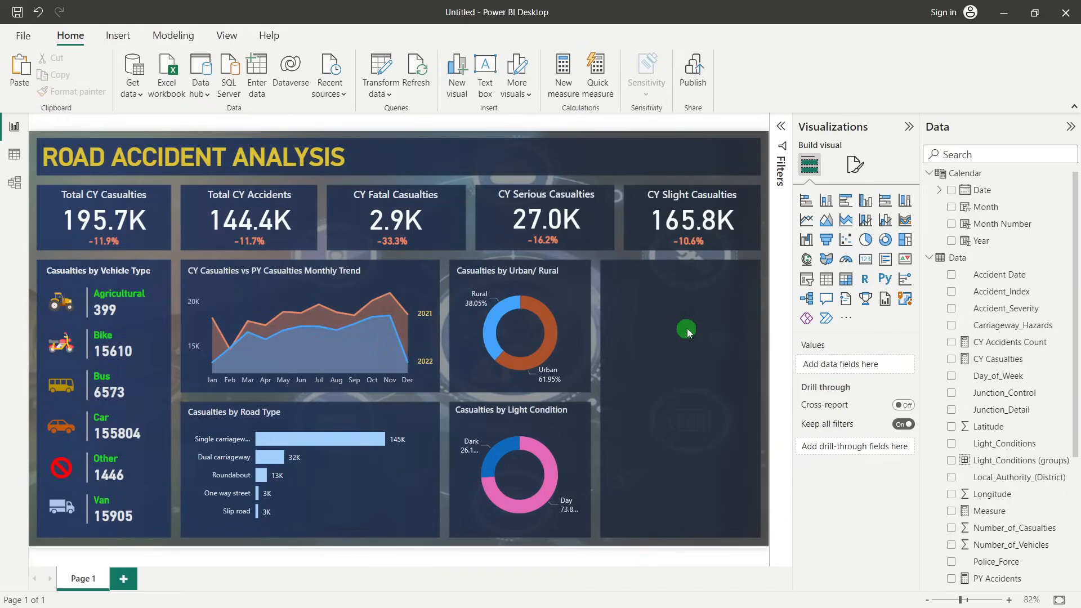
pyautogui.click(808, 263)
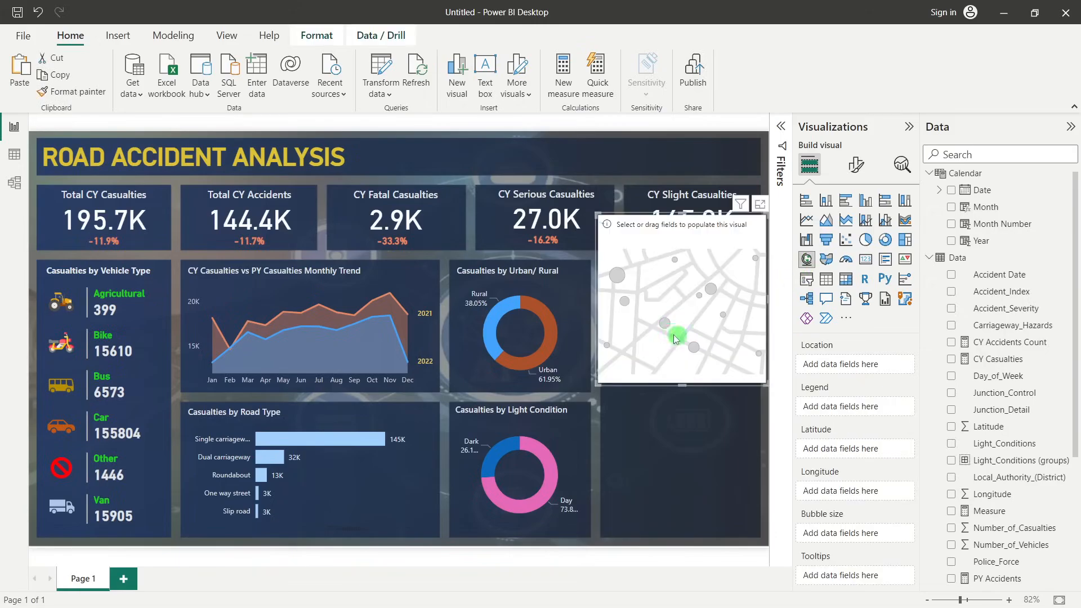
pyautogui.moveTo(665, 300); pyautogui.dragTo(655, 385)
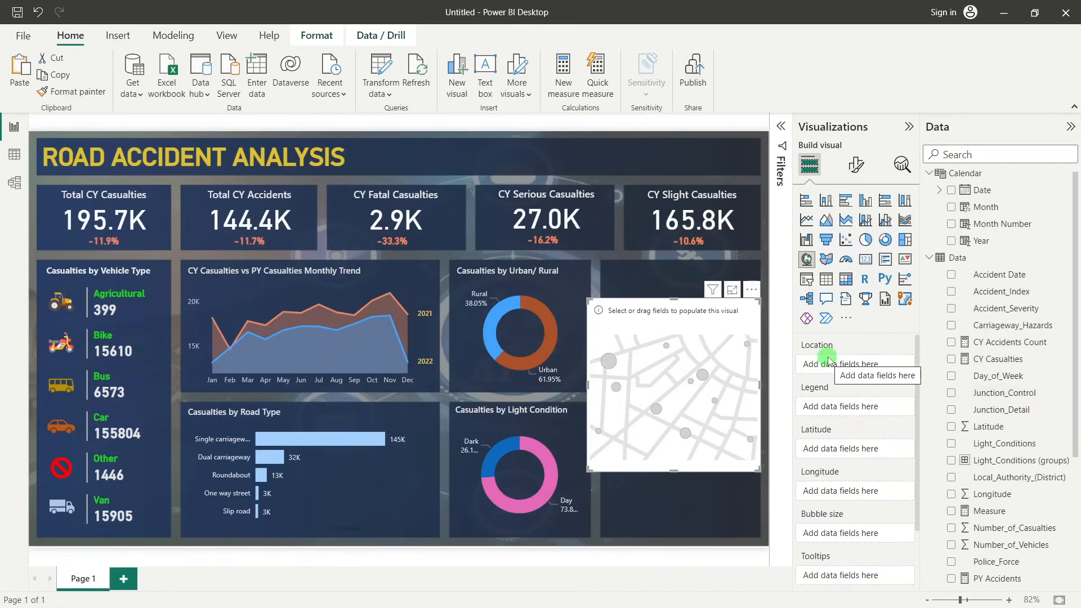
pyautogui.moveTo(994, 427); pyautogui.dragTo(873, 454)
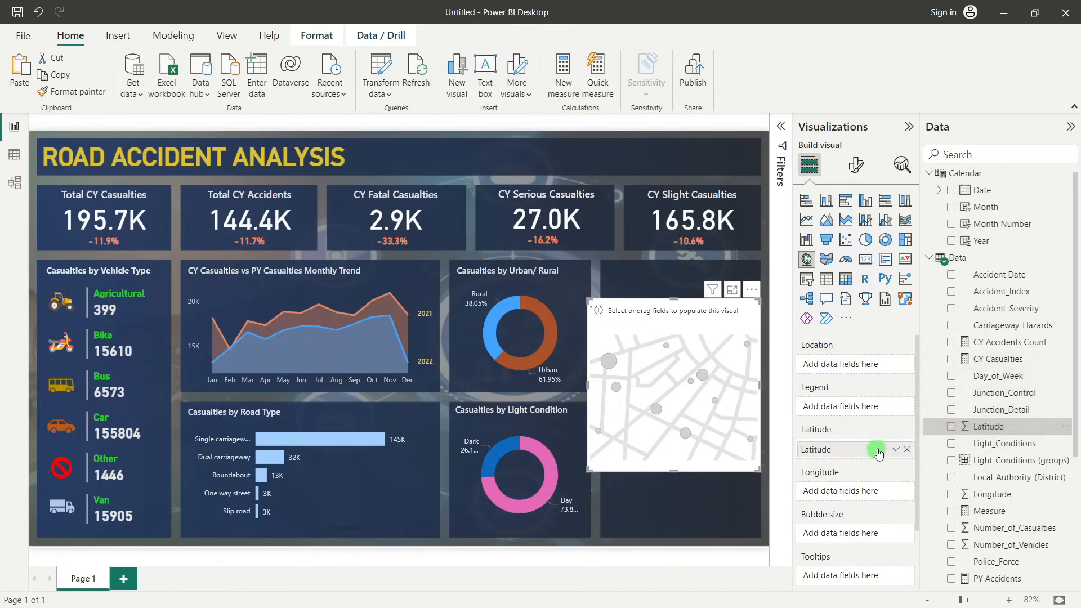
pyautogui.moveTo(1001, 489); pyautogui.dragTo(842, 492)
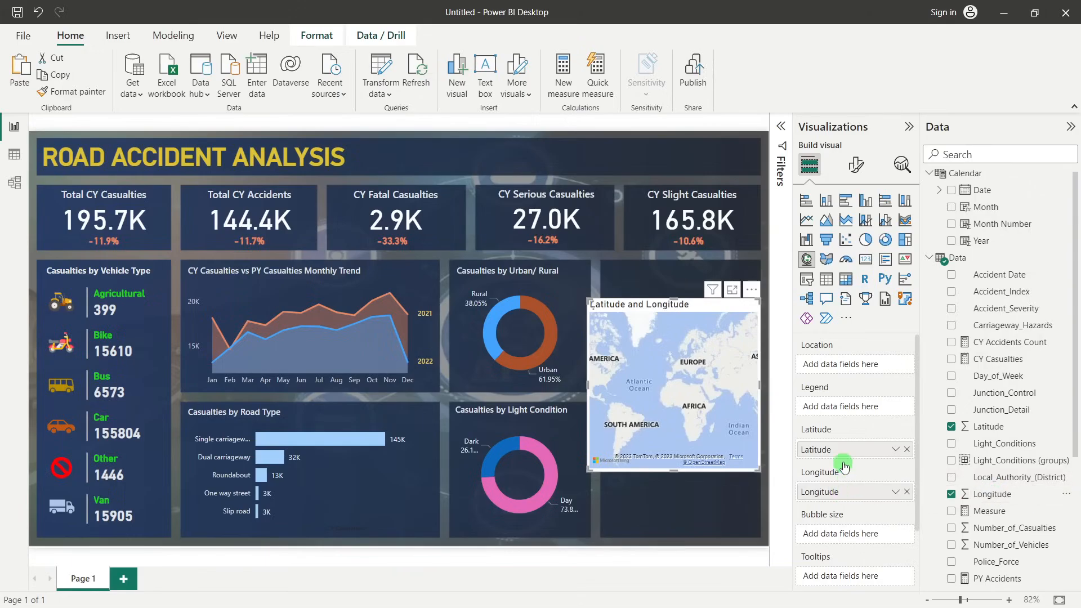
# Summarize the map's Latitude and Longitude by Average and use Local_Authority_(District) as its location
pyautogui.click(897, 450)
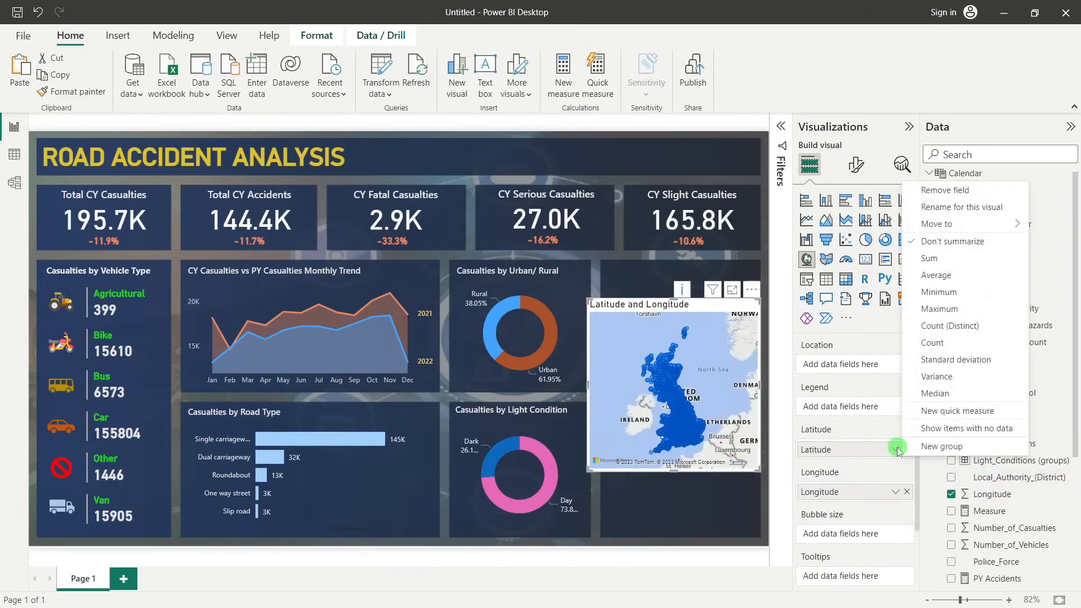
pyautogui.click(928, 276)
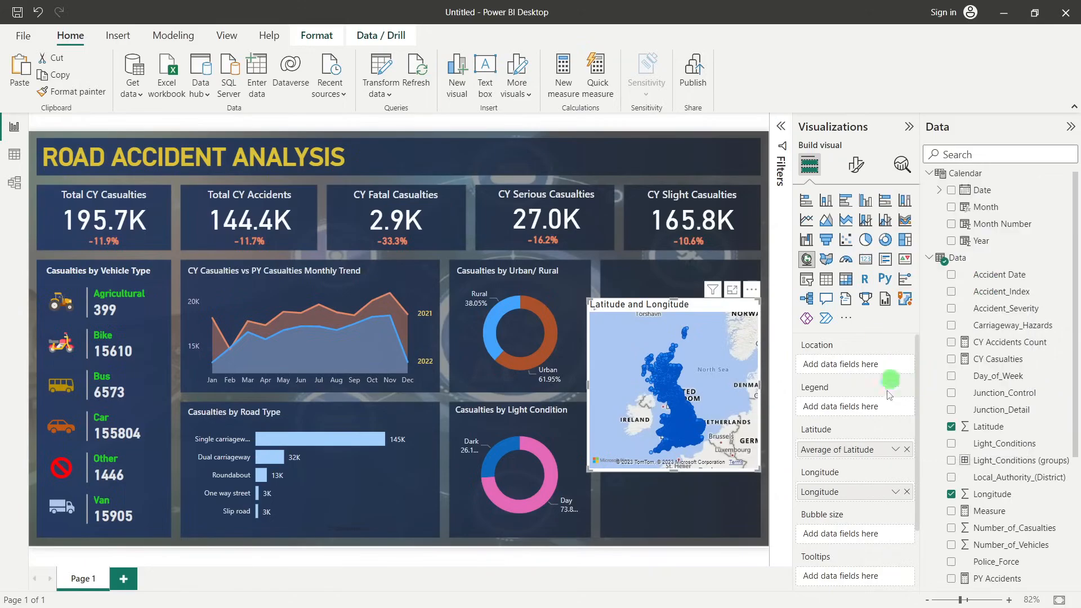
pyautogui.click(896, 493)
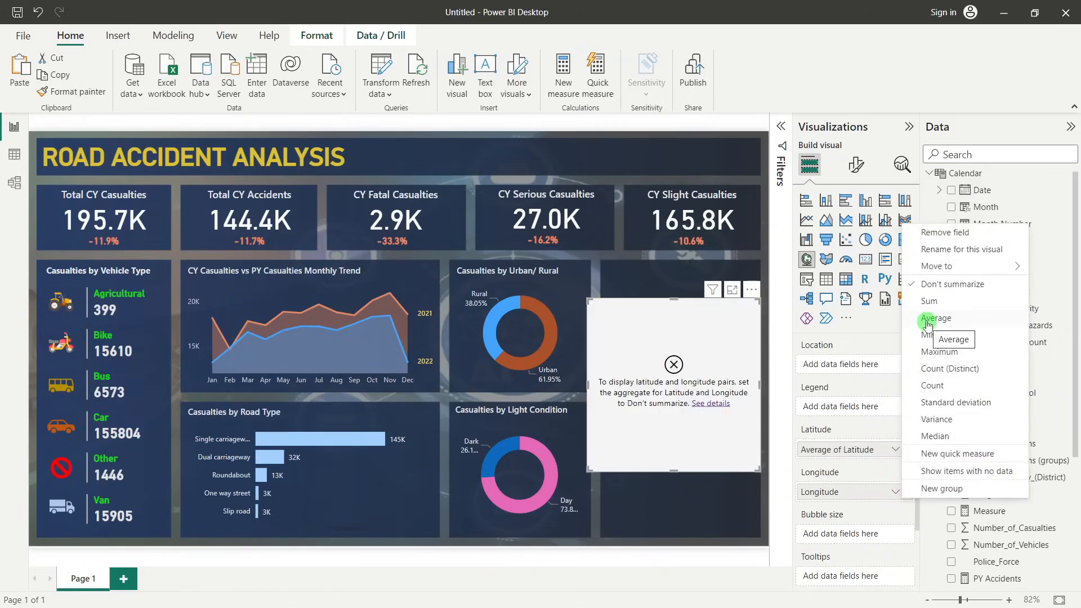
pyautogui.click(927, 319)
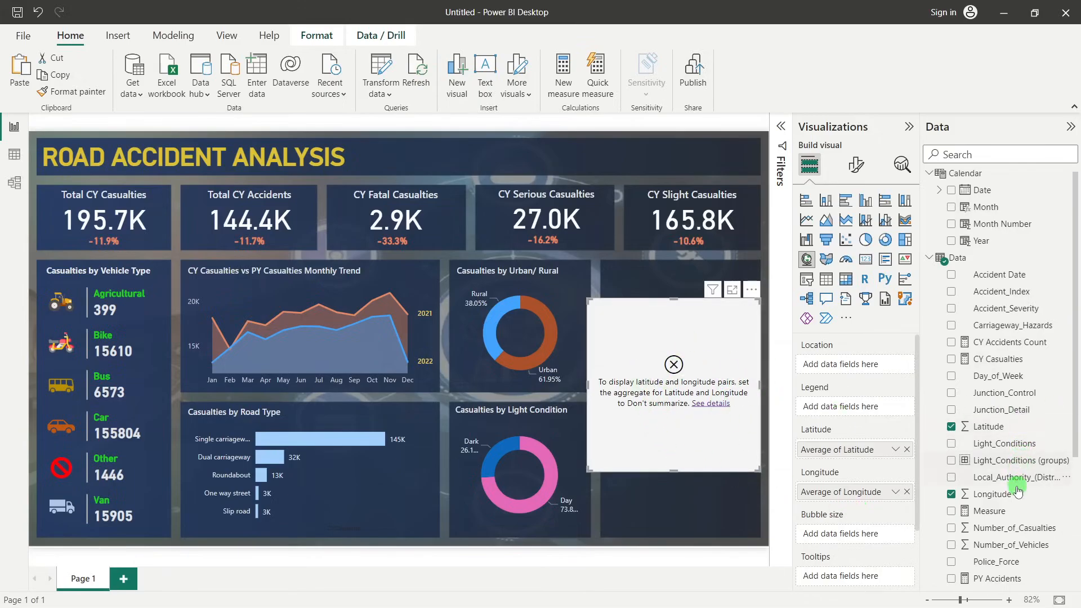
pyautogui.moveTo(991, 484); pyautogui.dragTo(859, 366)
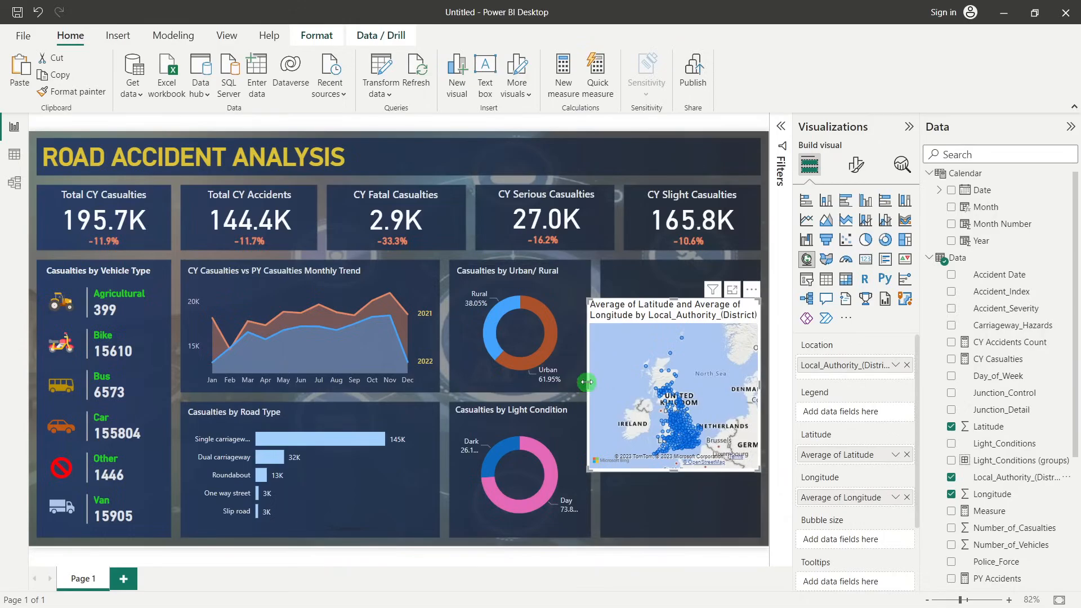
# Resize the map to fill the tall empty panel beside the donut charts and nudge it into alignment
pyautogui.moveTo(595, 381); pyautogui.dragTo(606, 380)
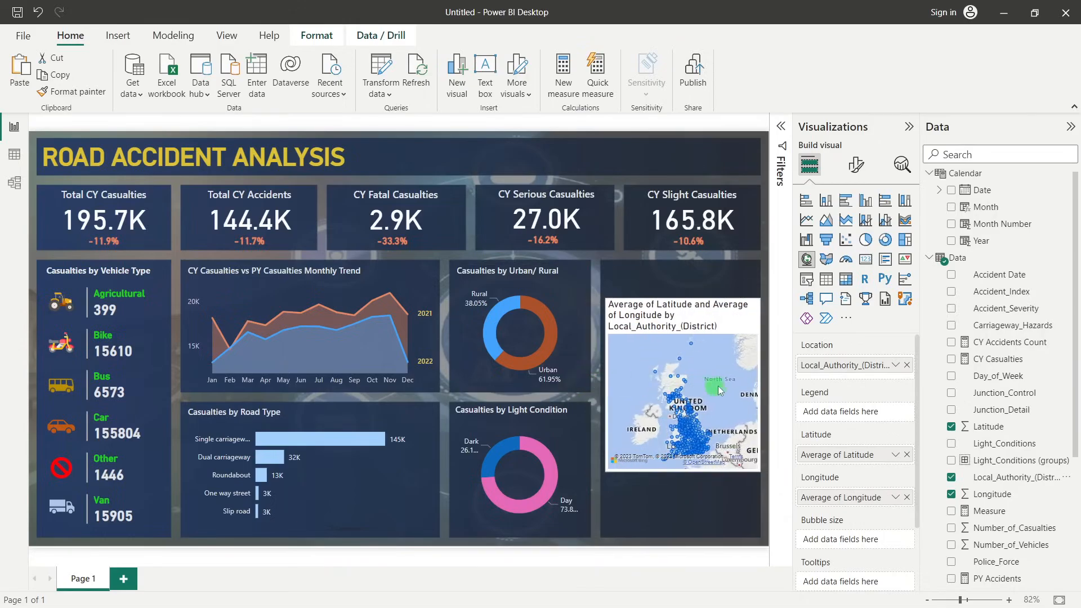
pyautogui.moveTo(757, 393); pyautogui.dragTo(755, 389)
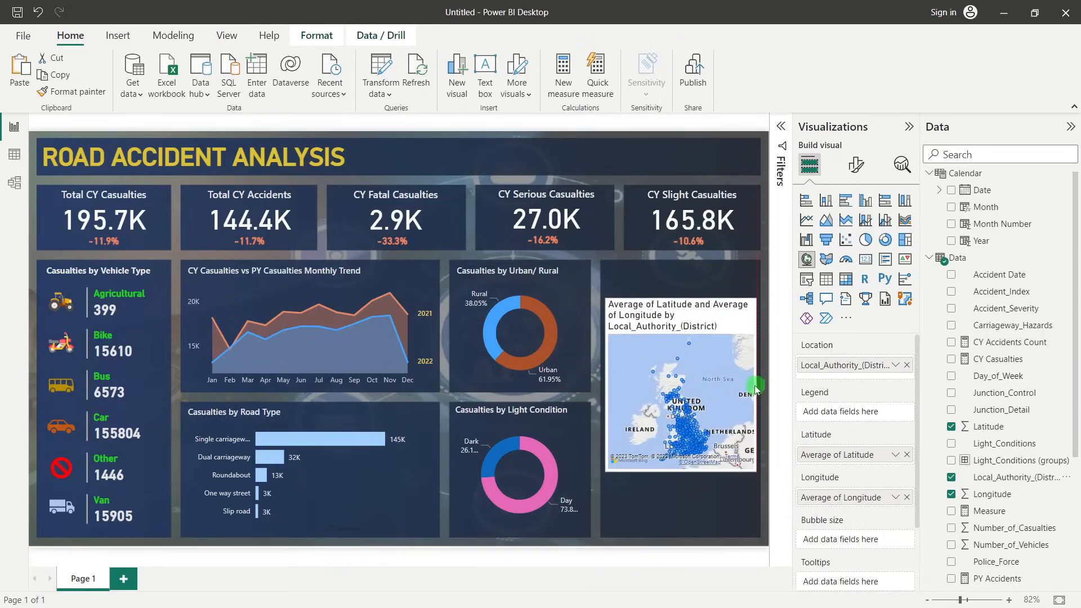
pyautogui.moveTo(681, 298); pyautogui.dragTo(681, 266)
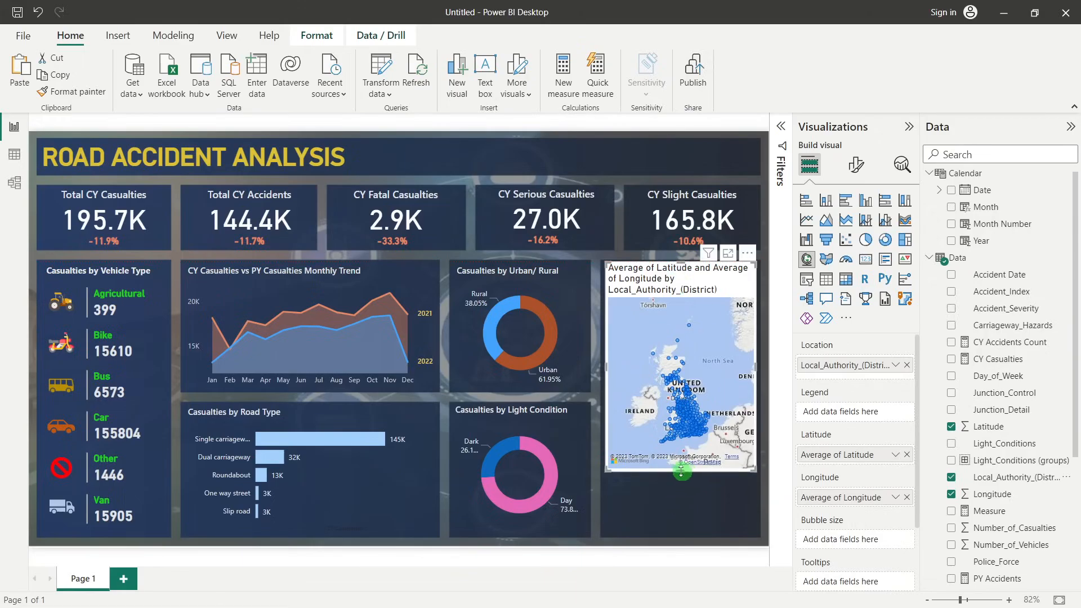
pyautogui.moveTo(681, 471); pyautogui.dragTo(681, 532)
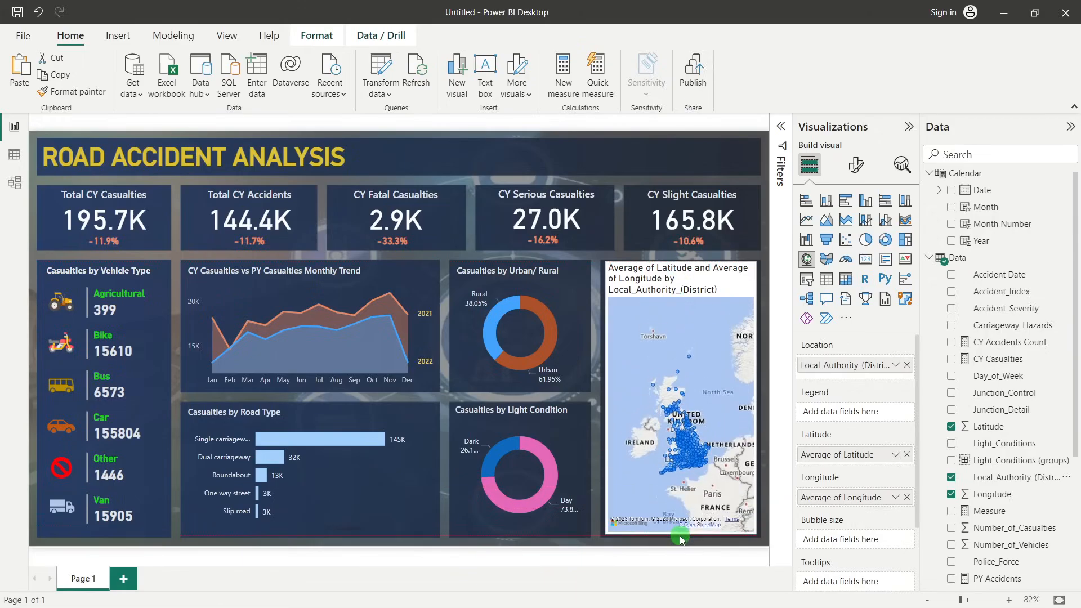
pyautogui.moveTo(606, 398); pyautogui.dragTo(601, 400)
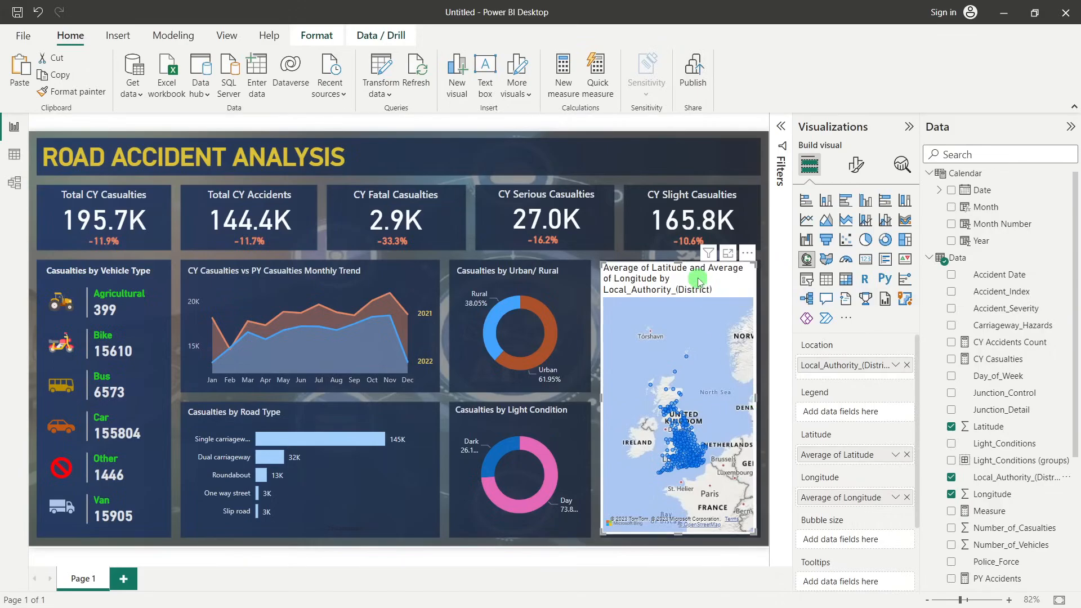
pyautogui.press('Right')
pyautogui.press('Right')
pyautogui.press('Right')
pyautogui.press('Right')
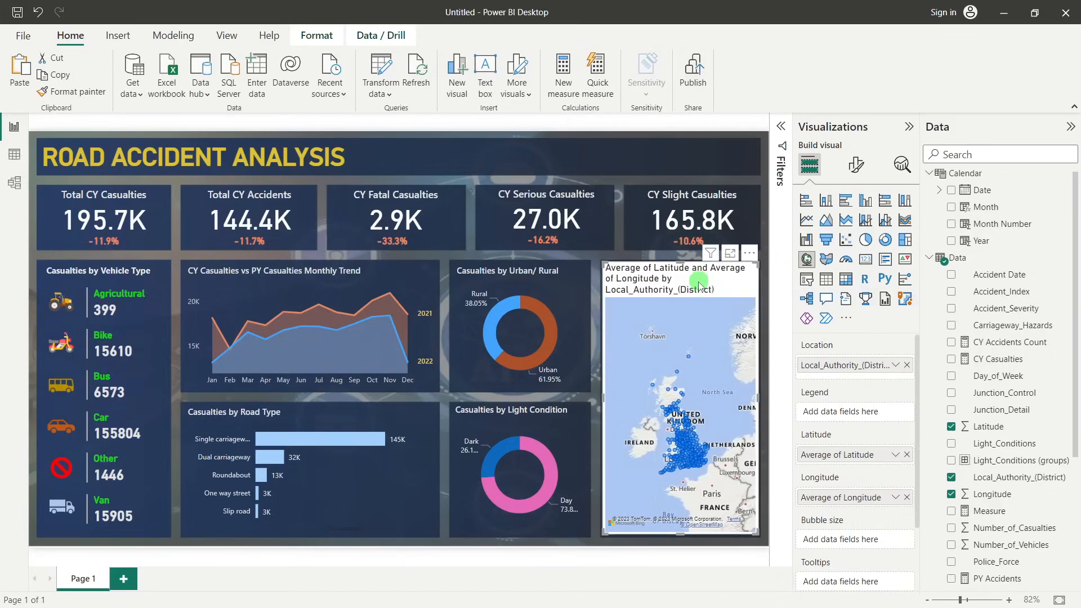
# Turn off the map visual's background
pyautogui.click(861, 164)
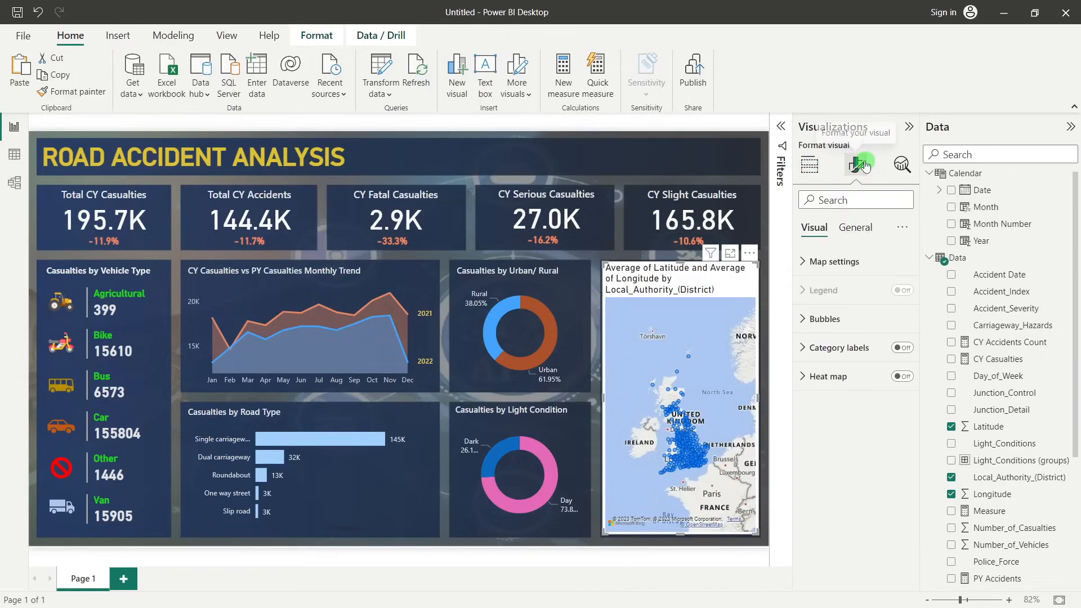
pyautogui.click(860, 230)
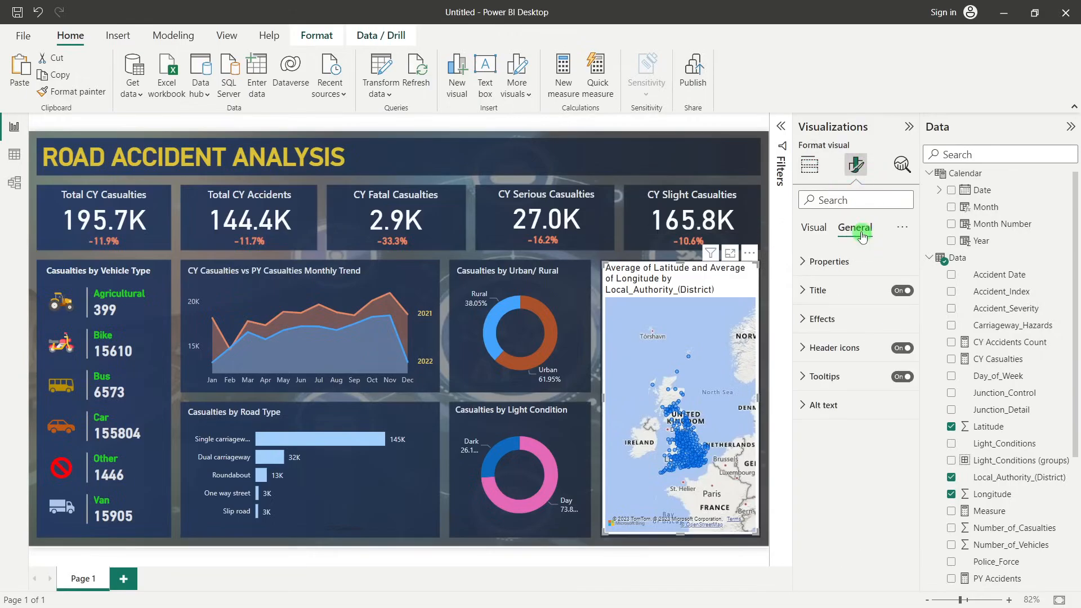
pyautogui.click(844, 319)
pyautogui.click(896, 355)
pyautogui.click(895, 354)
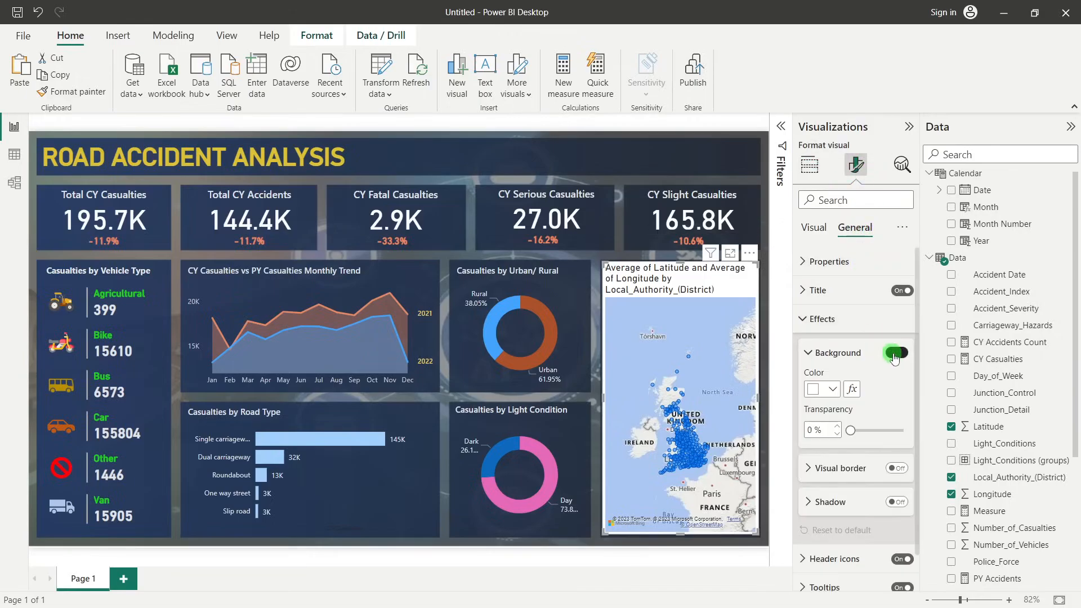
# Replace the map's title text with "Casualties by Location"
pyautogui.click(834, 292)
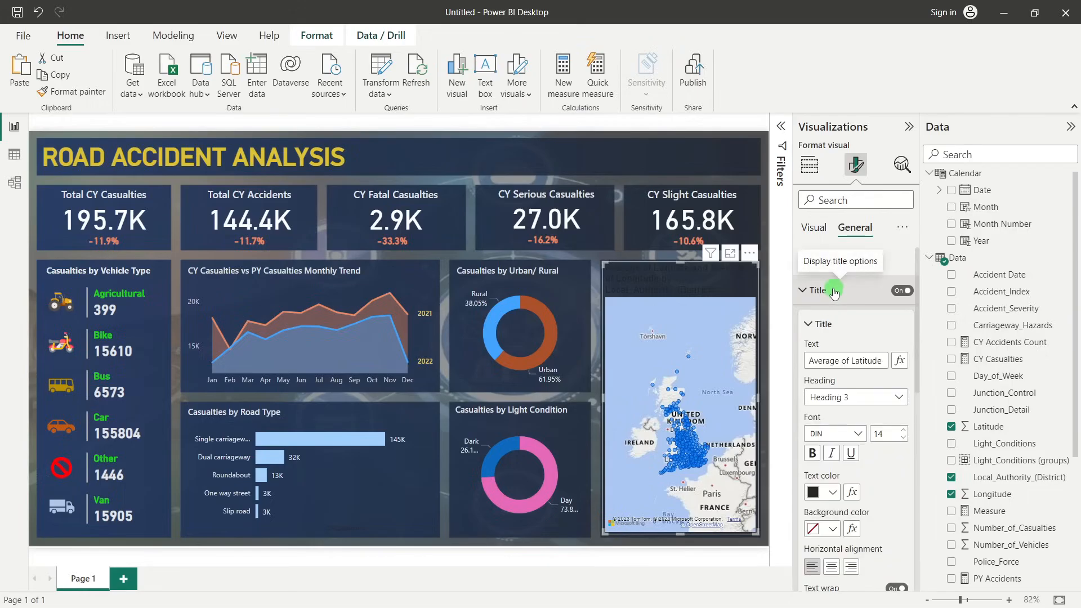
pyautogui.click(839, 361)
pyautogui.tripleClick(838, 361)
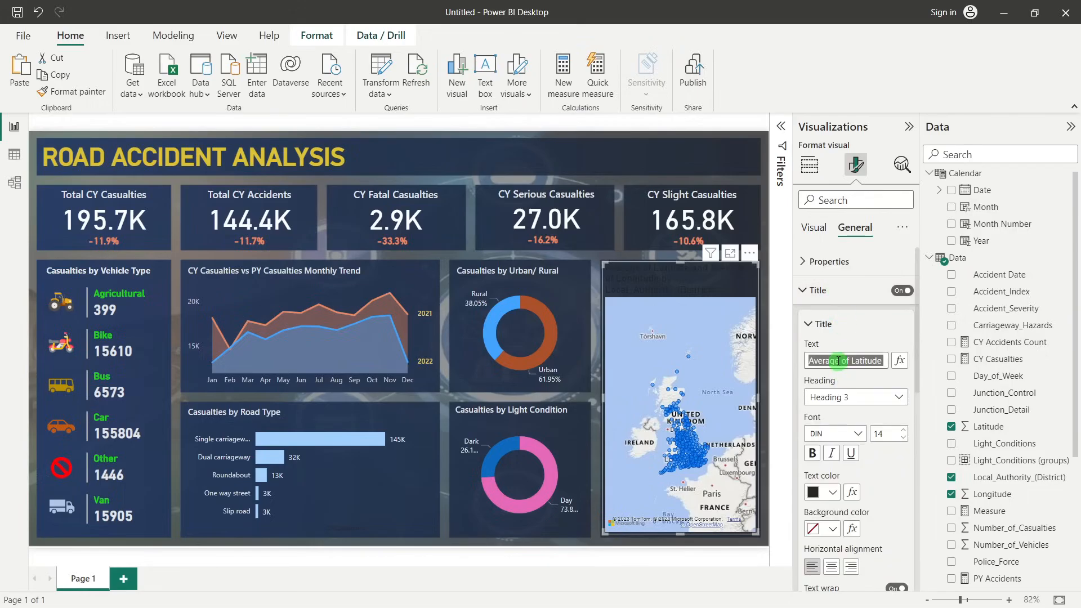
pyautogui.write('Cas')
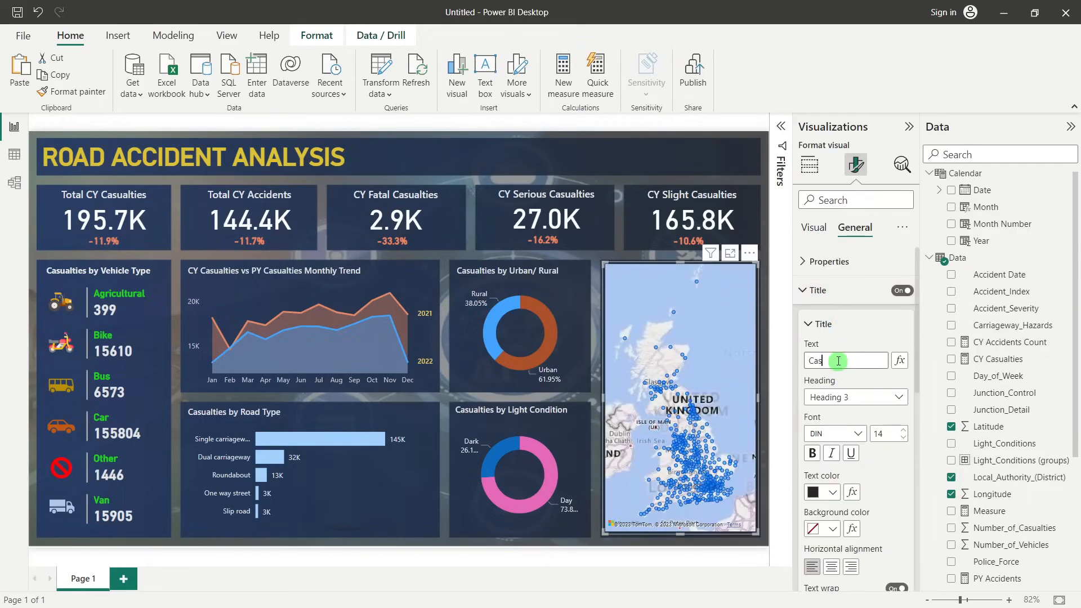
pyautogui.write('ualties by Location')
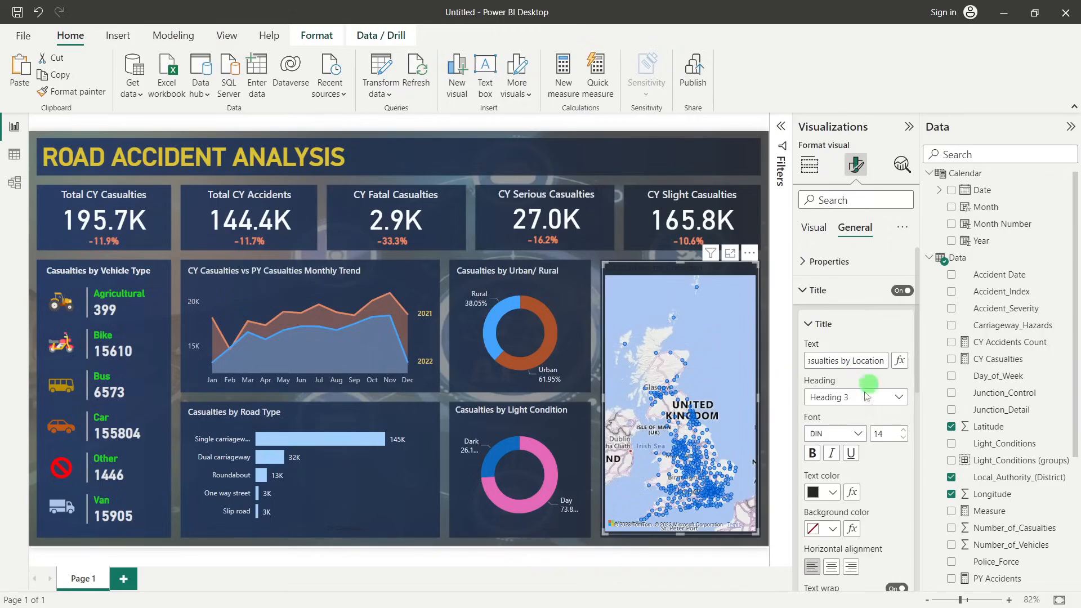
# Format the map title in Segoe UI Semibold, size 11, with light grey text
pyautogui.click(854, 443)
pyautogui.scroll(-3, 851, 394)
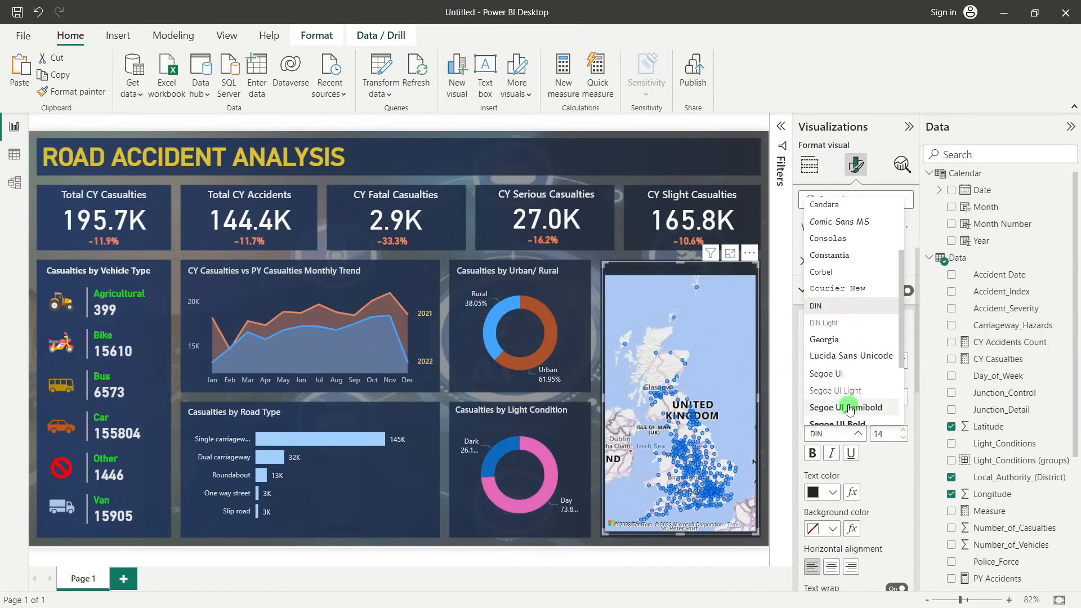
pyautogui.click(850, 407)
pyautogui.doubleClick(902, 440)
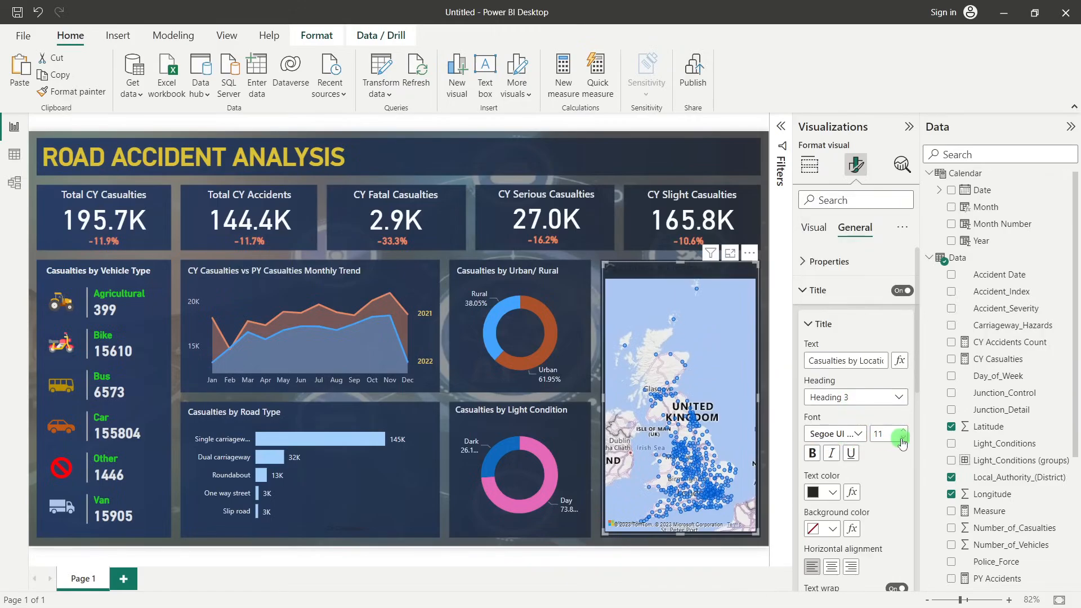
pyautogui.click(828, 491)
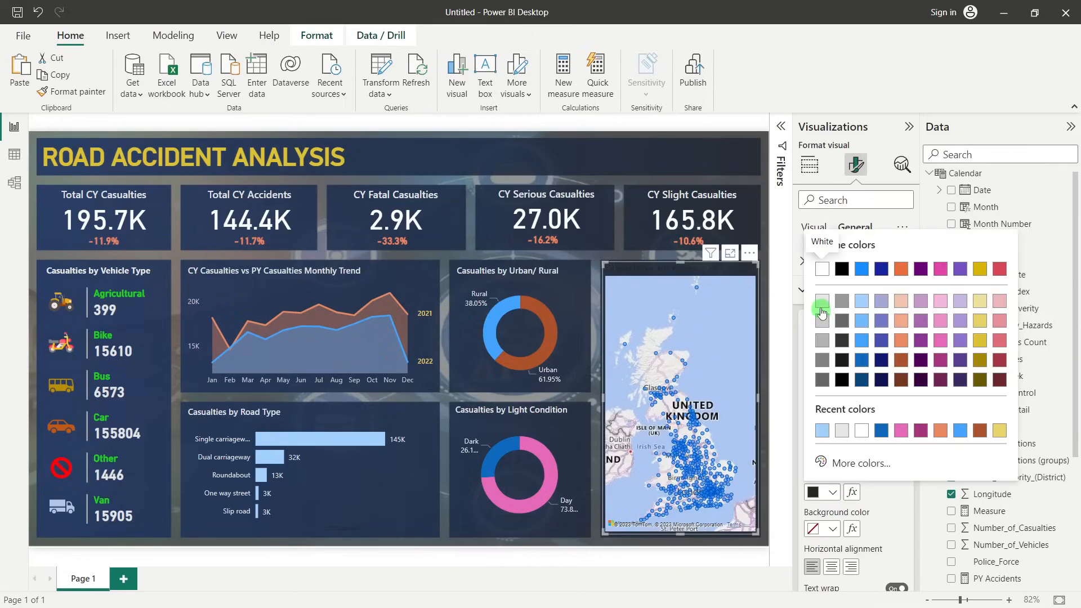
pyautogui.click(822, 312)
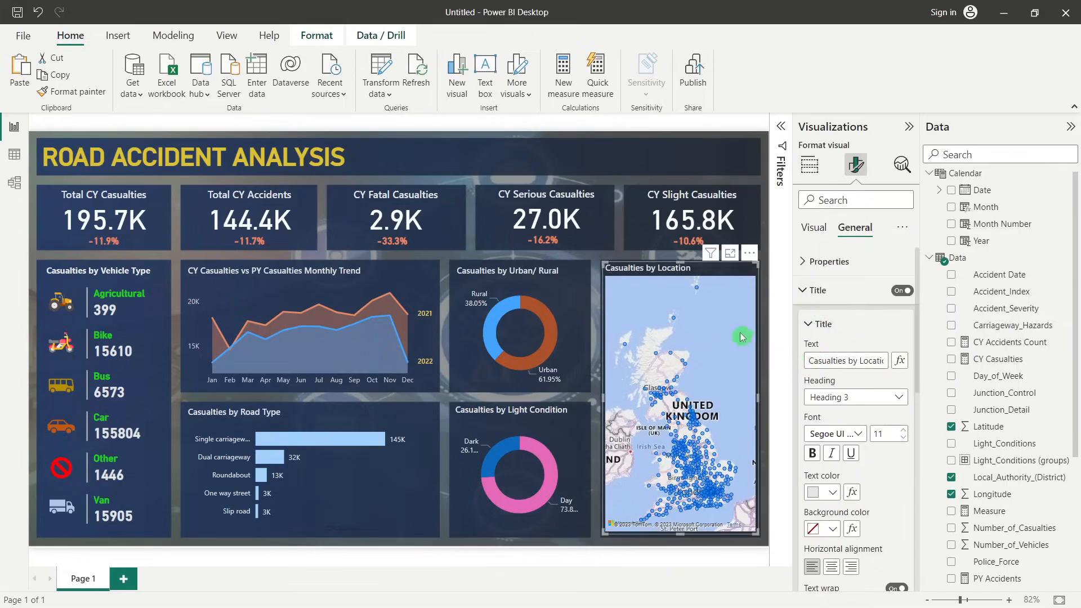
# Reduce the map's bubble size to -15 px
pyautogui.click(815, 227)
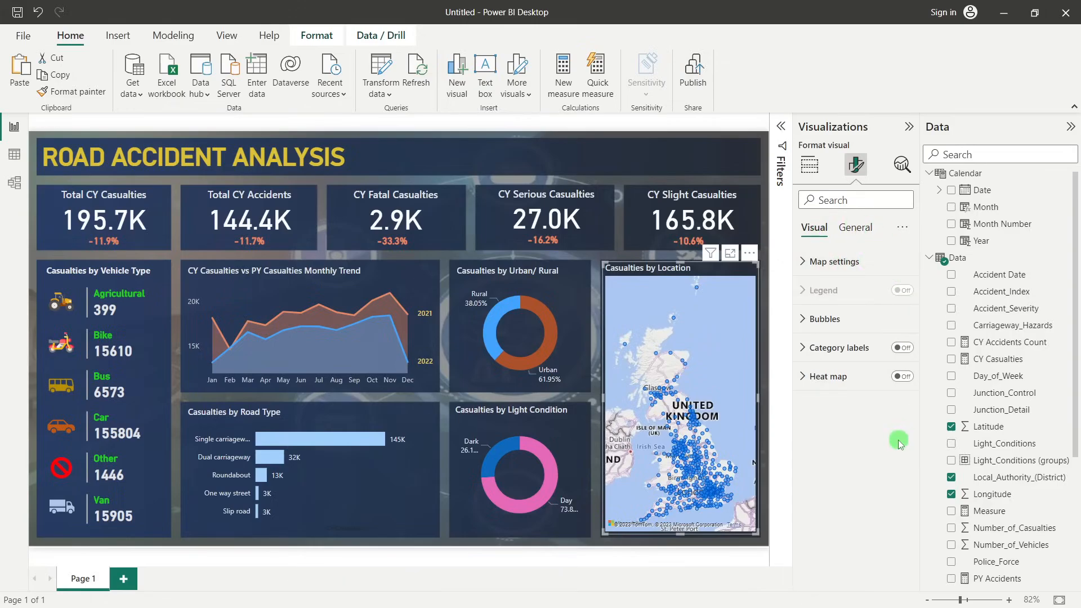
pyautogui.click(830, 318)
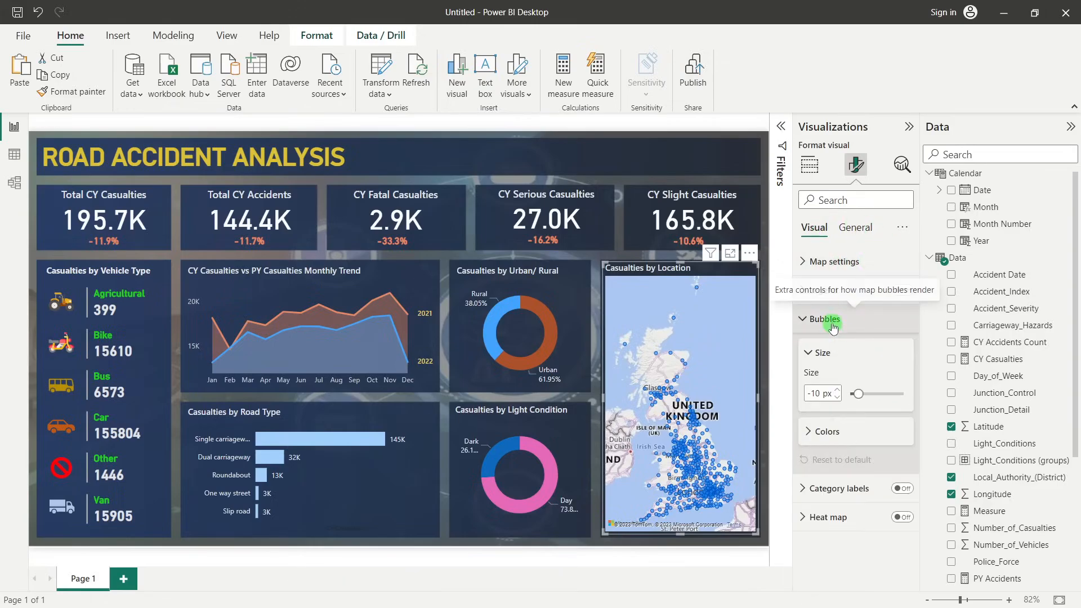
pyautogui.click(838, 397)
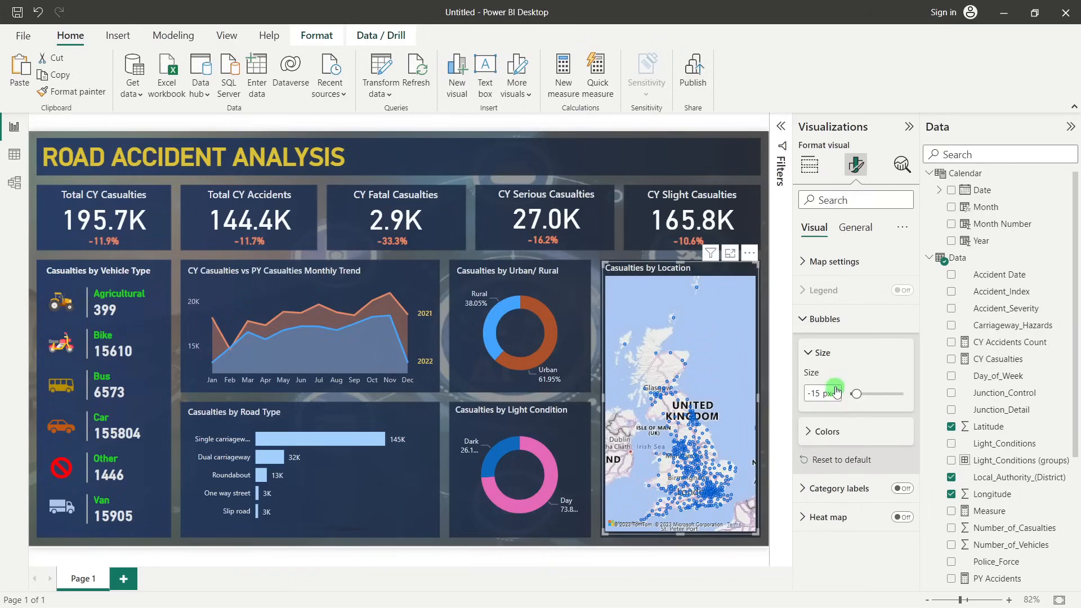
# Change the map bubbles' default colour to dark yellow
pyautogui.click(826, 432)
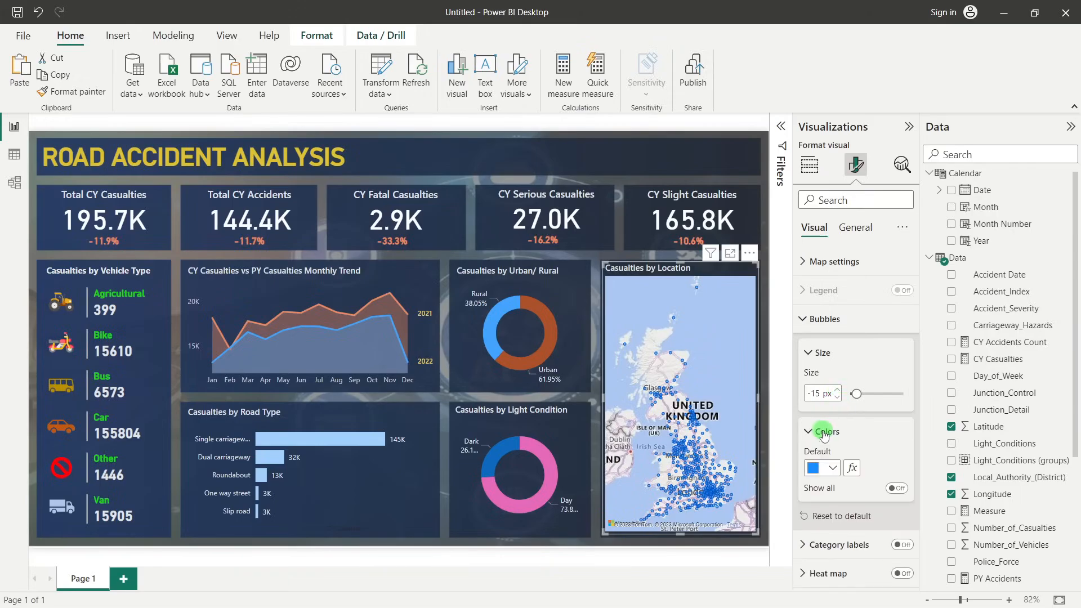
pyautogui.click(835, 467)
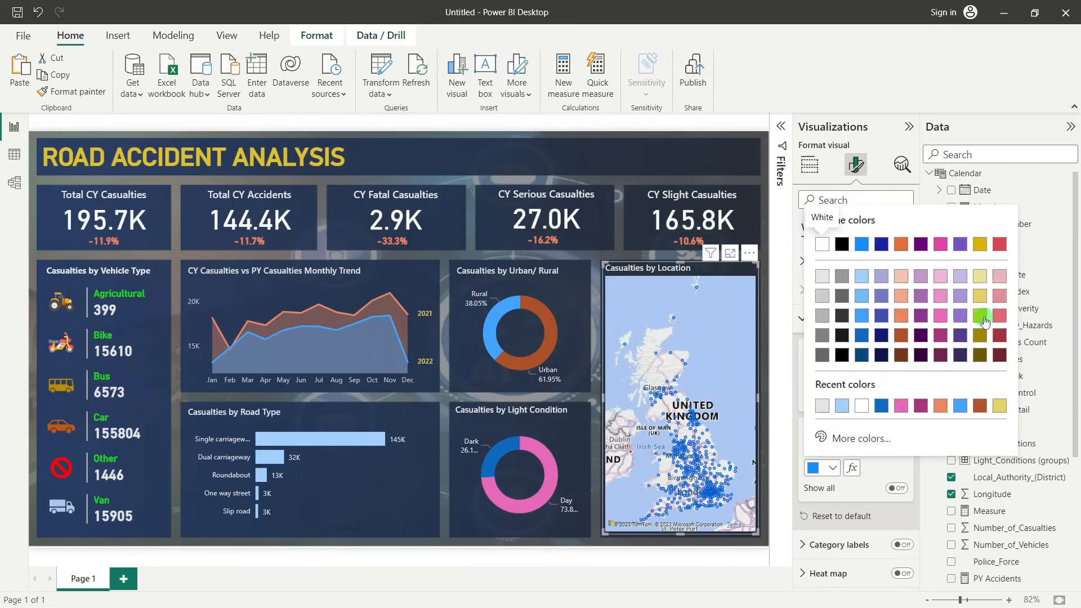
pyautogui.click(985, 321)
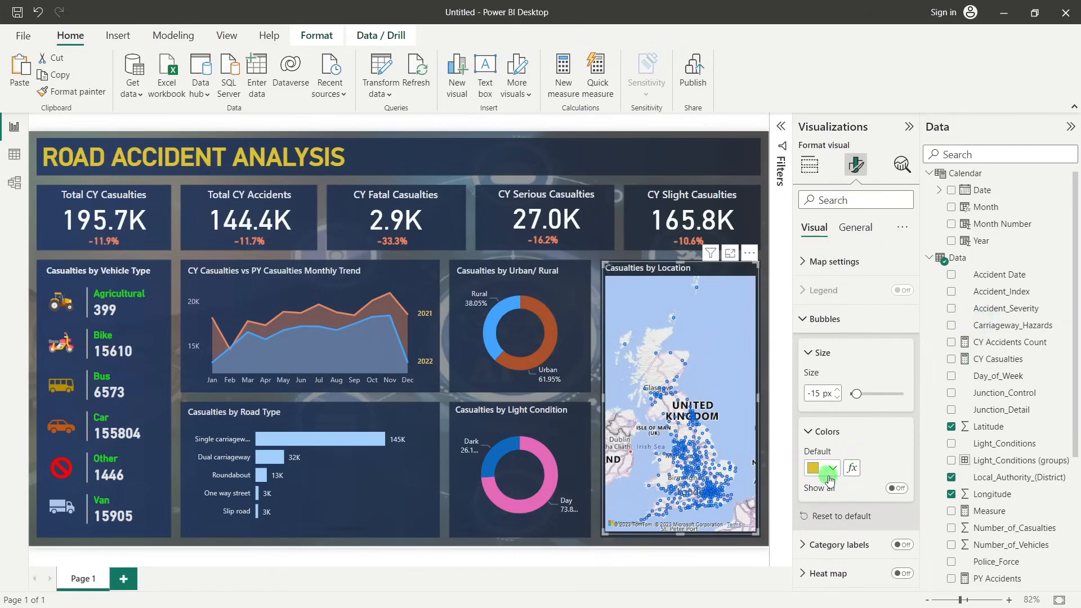
# Try the Light, Grayscale and Aerial map styles, and set the map's style to Dark
pyautogui.click(833, 262)
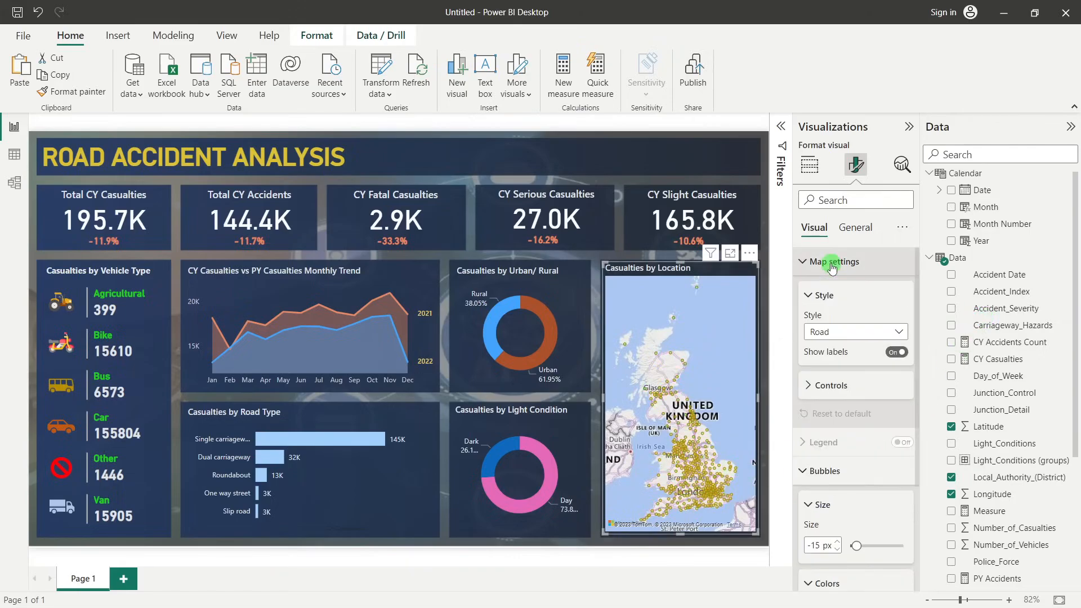
pyautogui.click(829, 332)
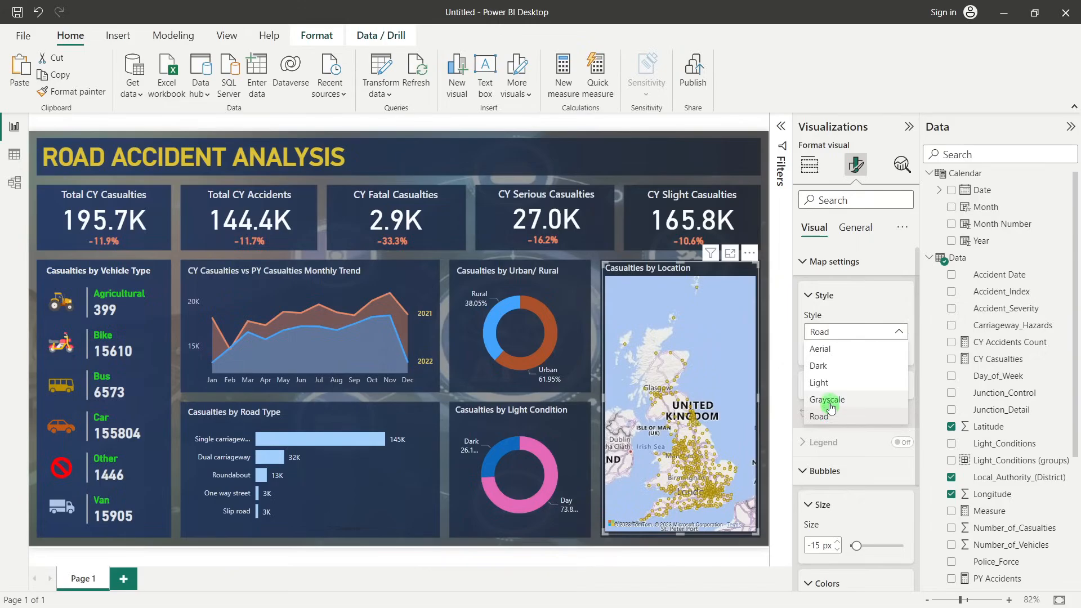
pyautogui.click(824, 384)
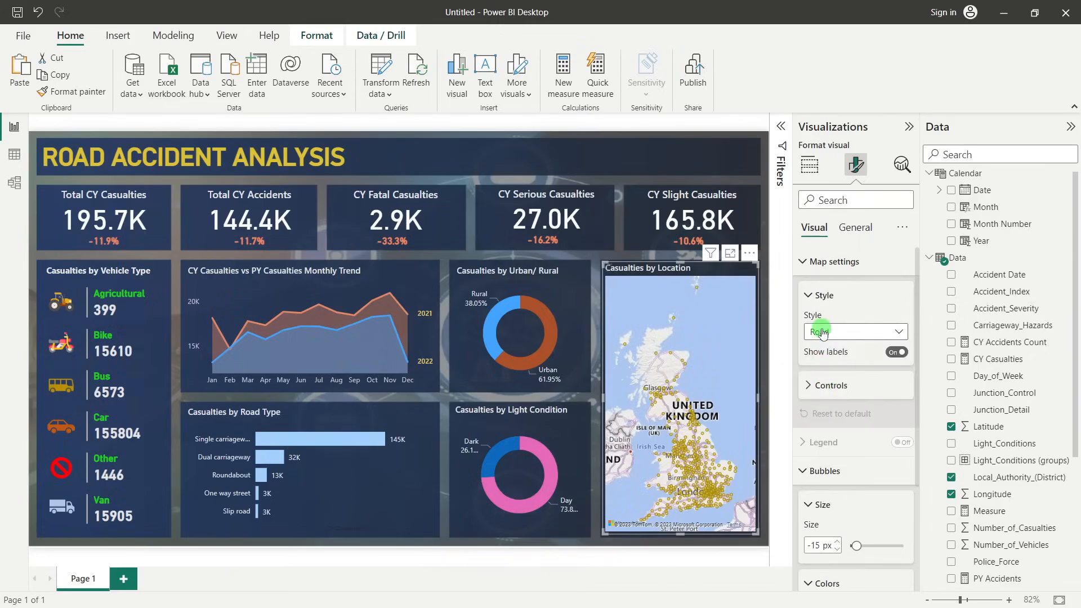
pyautogui.click(824, 332)
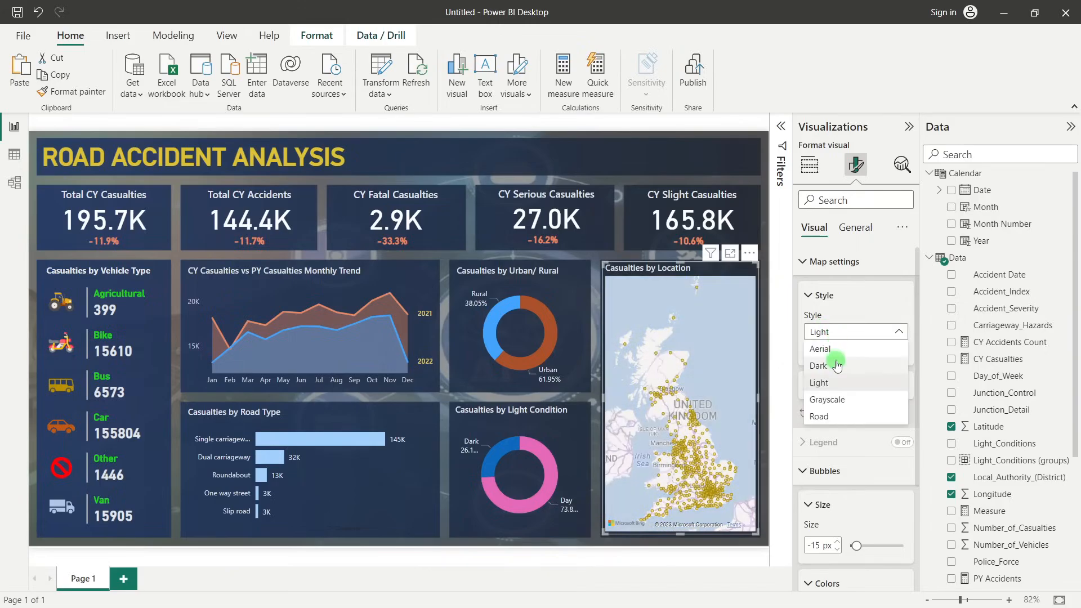
pyautogui.click(828, 384)
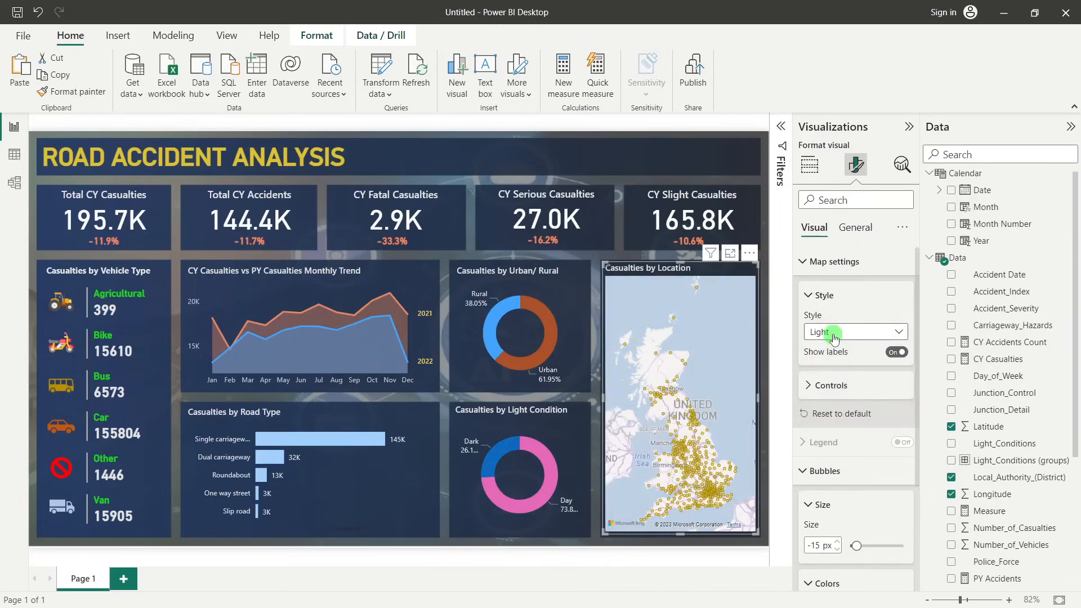
pyautogui.click(832, 333)
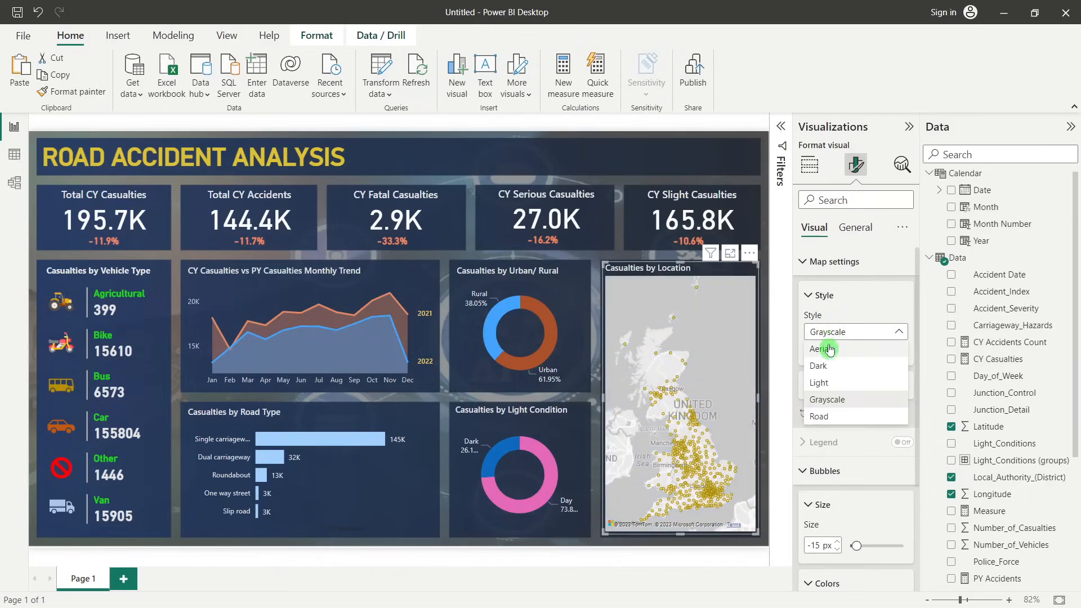
pyautogui.click(832, 343)
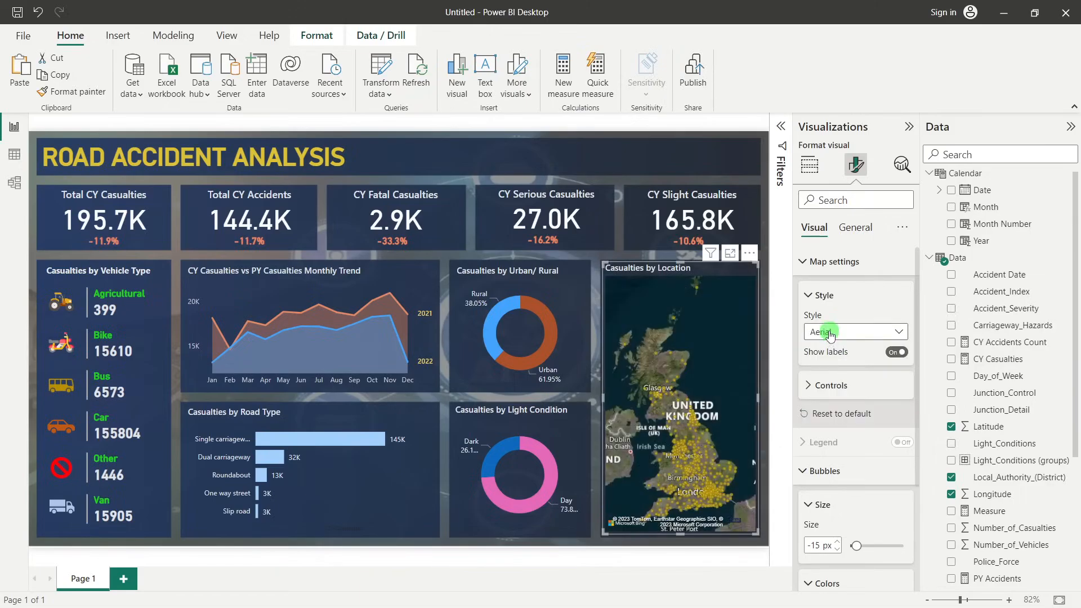
pyautogui.click(830, 333)
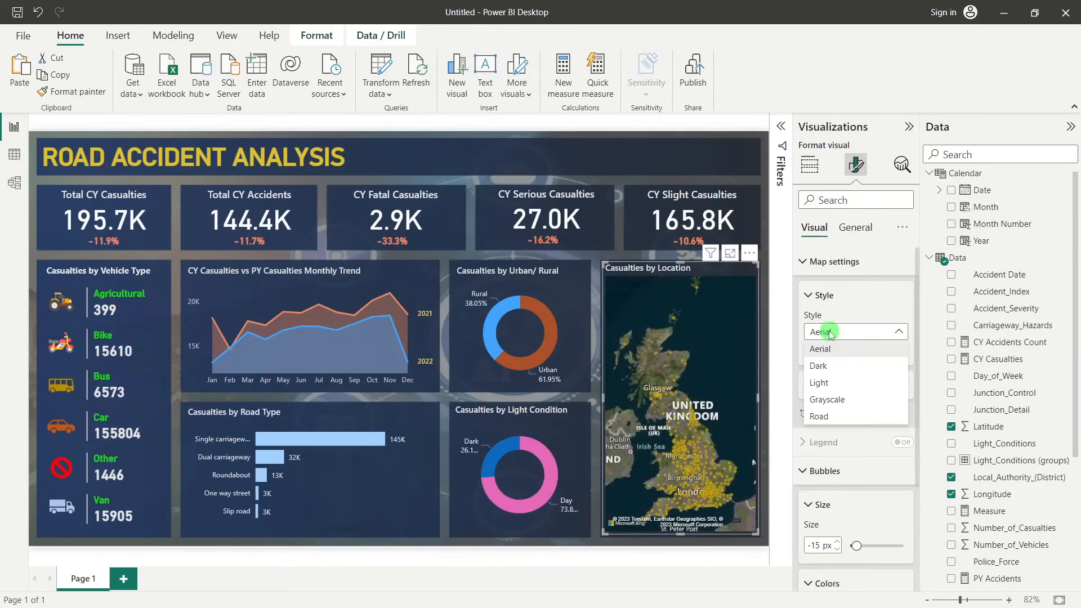
pyautogui.click(830, 369)
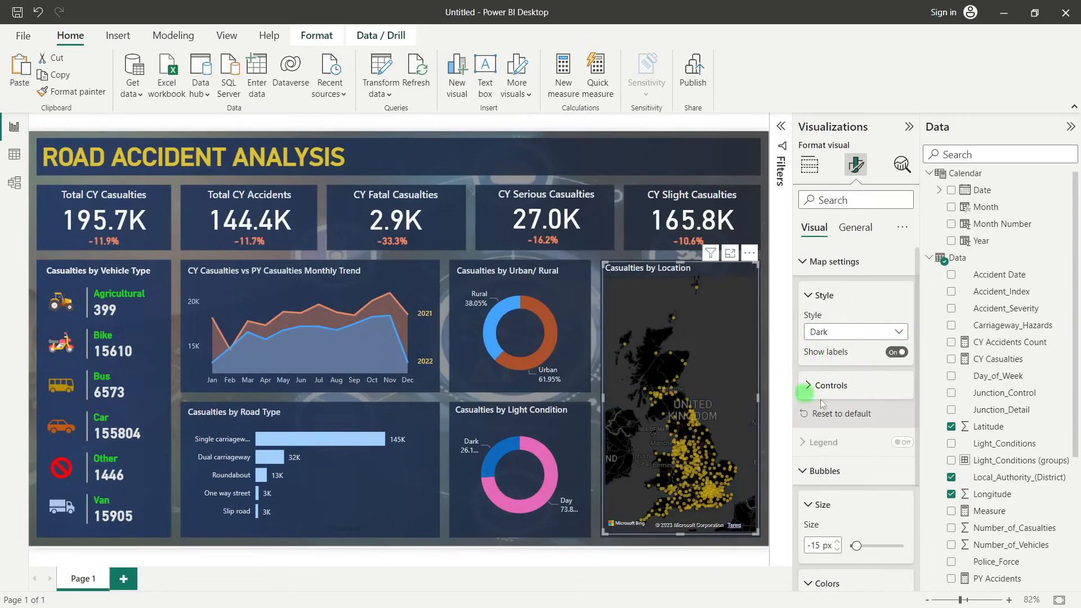
# Turn off the map's auto zoom and turn on its zoom buttons
pyautogui.scroll(-2, 851, 469)
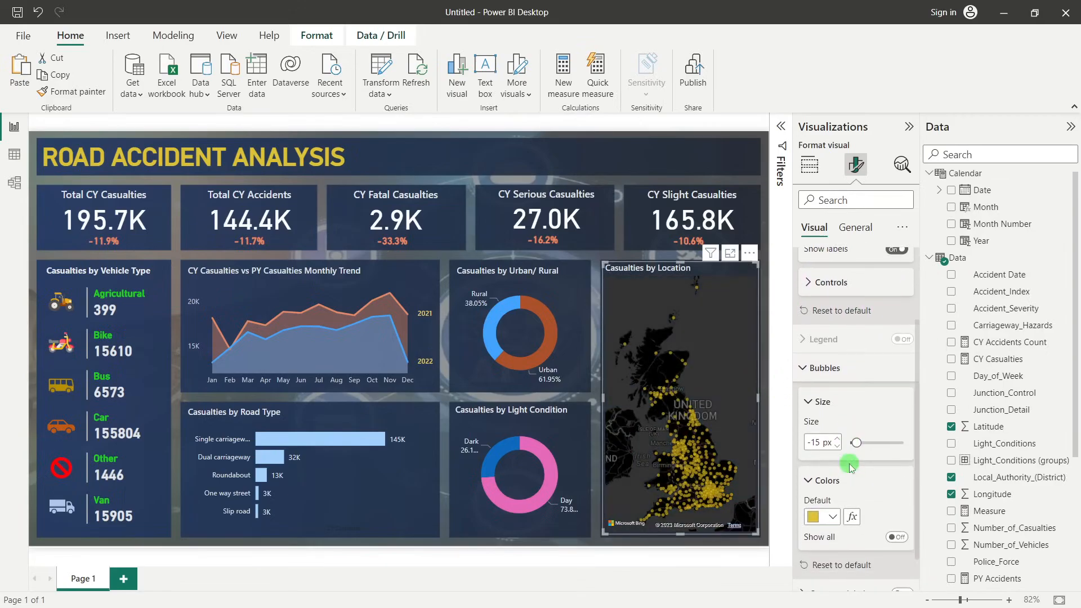
pyautogui.click(834, 292)
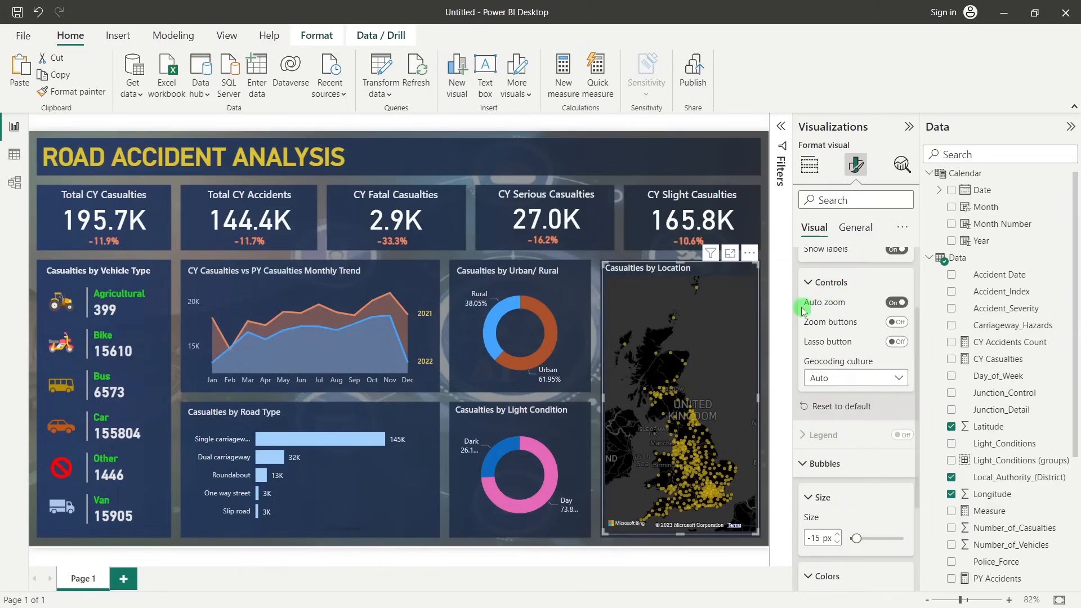
pyautogui.click(896, 304)
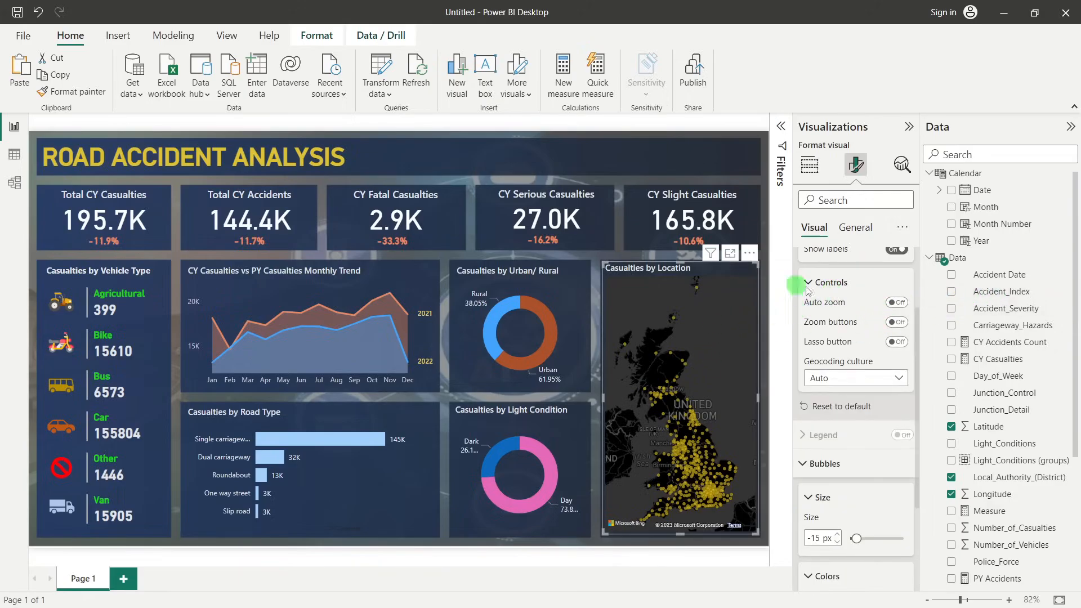
pyautogui.click(897, 323)
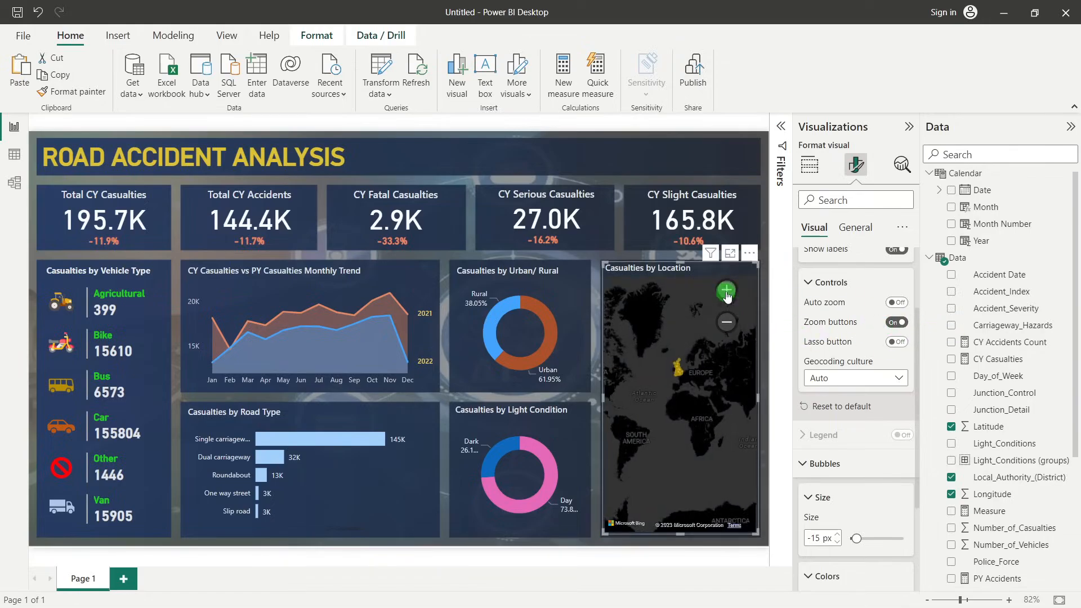
# Zoom and pan the map so that the United Kingdom fills the visual
pyautogui.click(727, 291)
pyautogui.click(727, 292)
pyautogui.moveTo(696, 352); pyautogui.dragTo(698, 431)
pyautogui.click(727, 290)
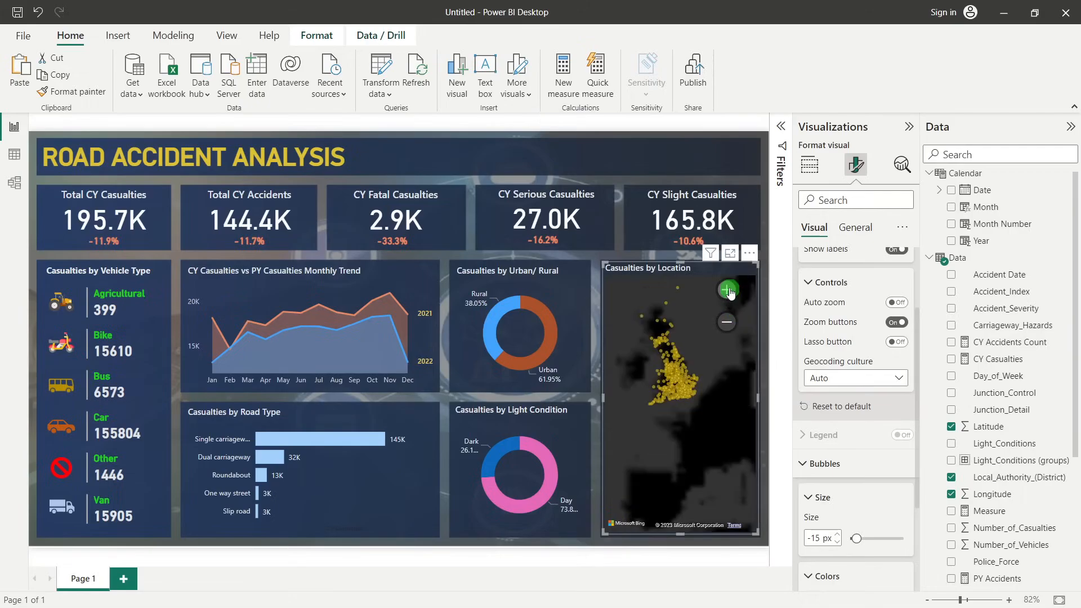
pyautogui.click(729, 291)
pyautogui.moveTo(697, 350); pyautogui.dragTo(702, 403)
pyautogui.moveTo(706, 332); pyautogui.dragTo(711, 337)
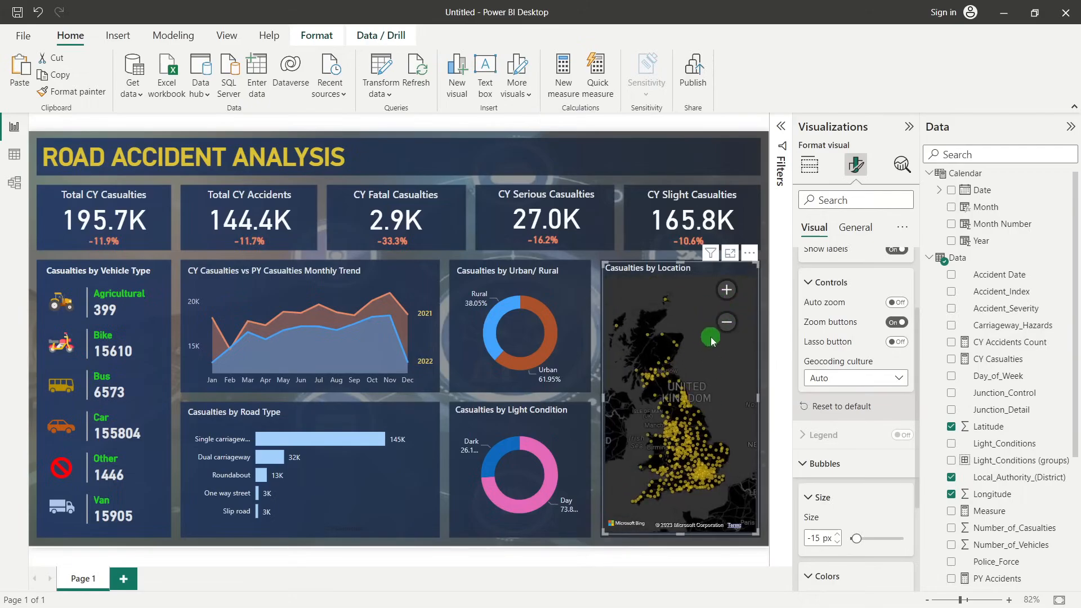
pyautogui.click(727, 290)
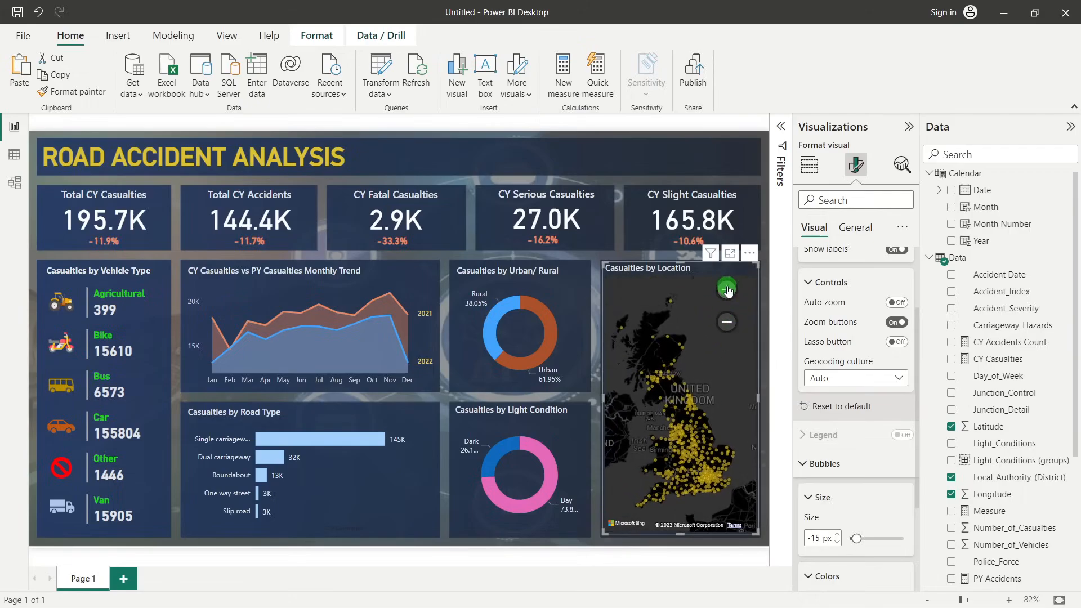
pyautogui.click(728, 316)
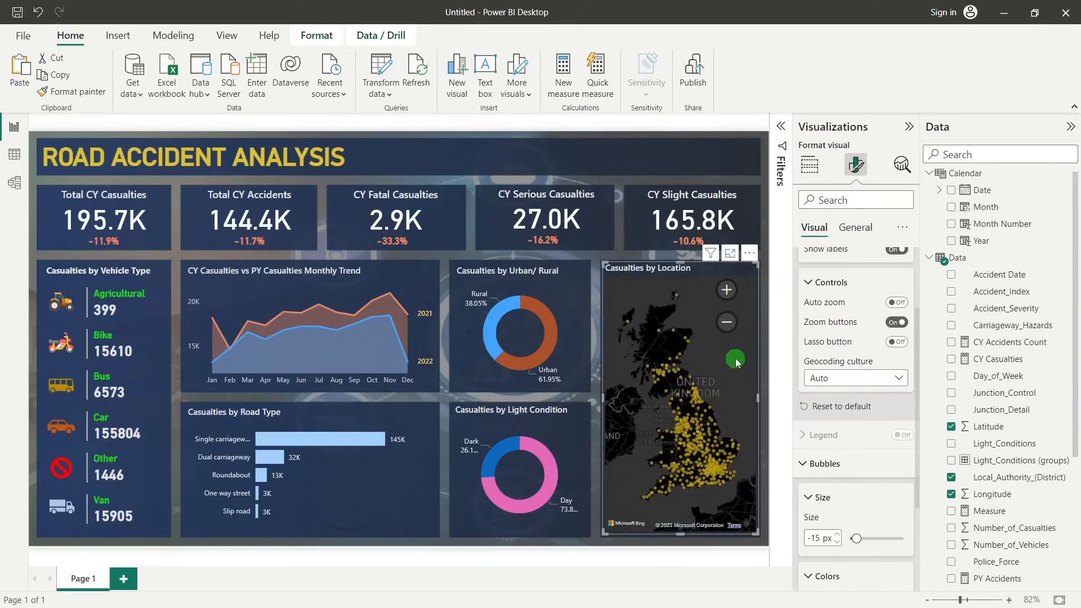
# Reduce the map's bubble size to -18 px
pyautogui.click(843, 463)
pyautogui.scroll(1, 834, 333)
pyautogui.scroll(-1, 834, 327)
pyautogui.scroll(1, 847, 363)
pyautogui.click(807, 296)
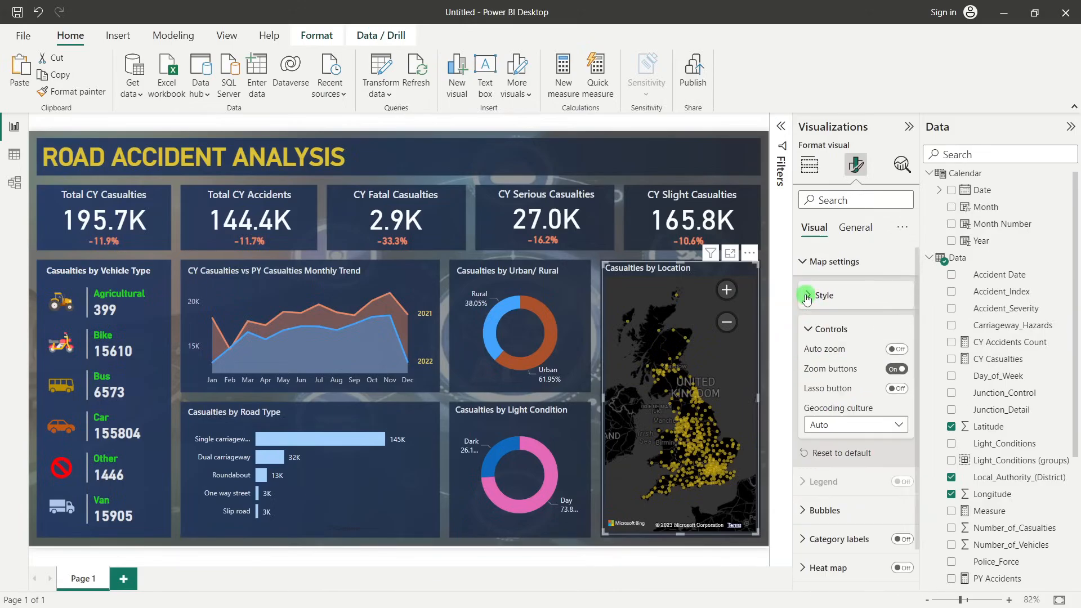
pyautogui.click(809, 331)
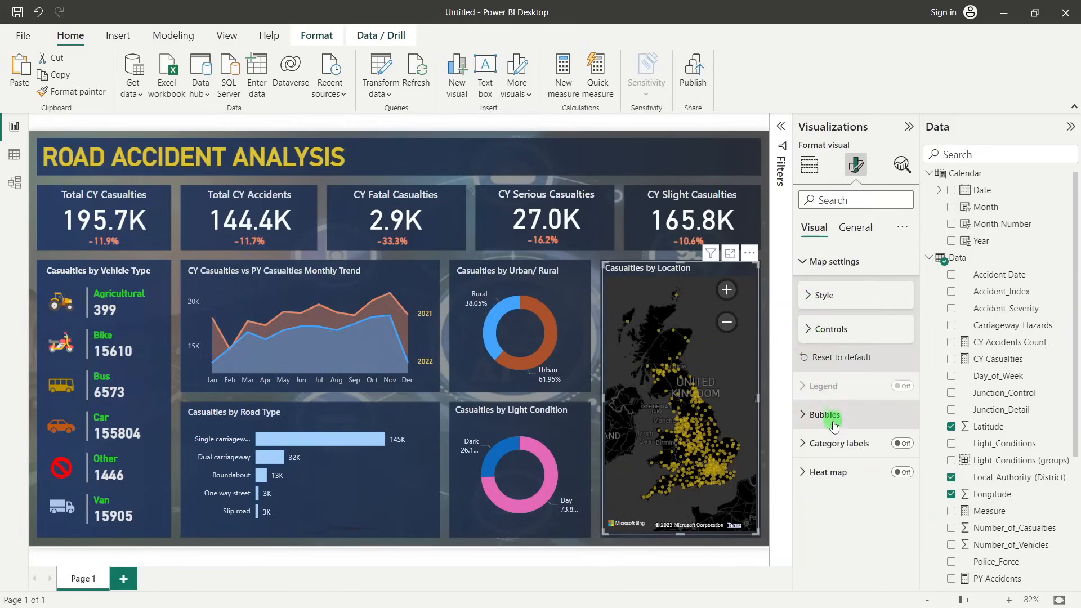
pyautogui.click(812, 415)
pyautogui.scroll(-2, 845, 417)
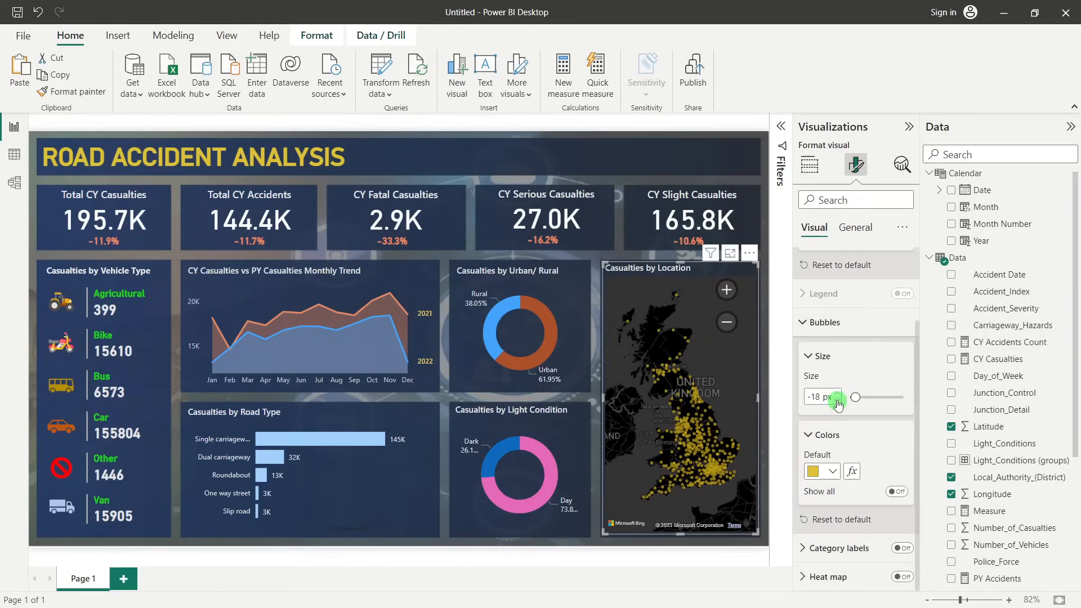
pyautogui.click(803, 326)
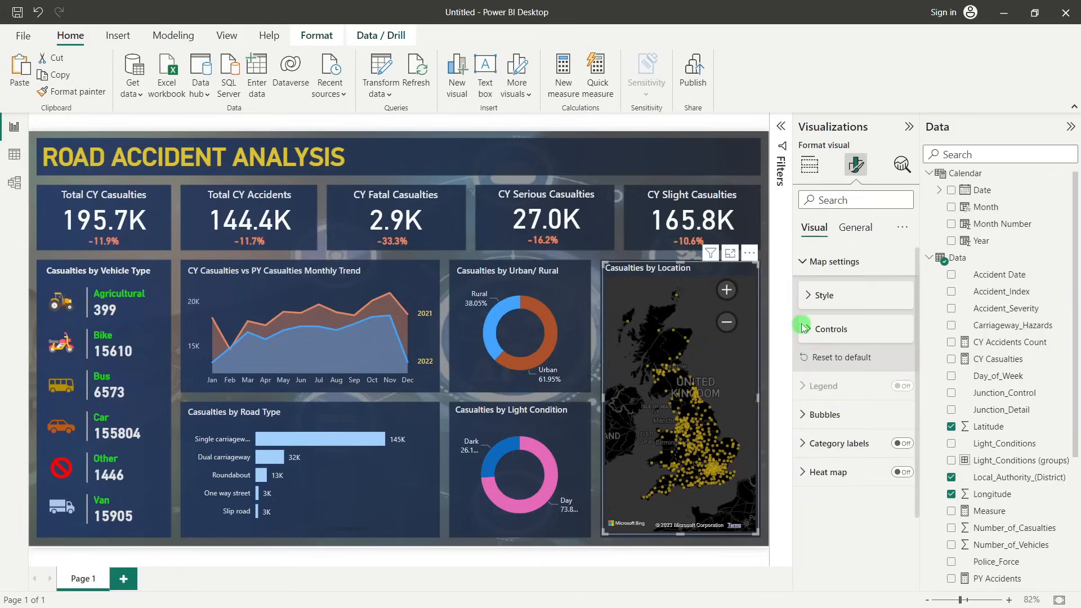
# Turn on the lasso button in the map's controls
pyautogui.click(816, 297)
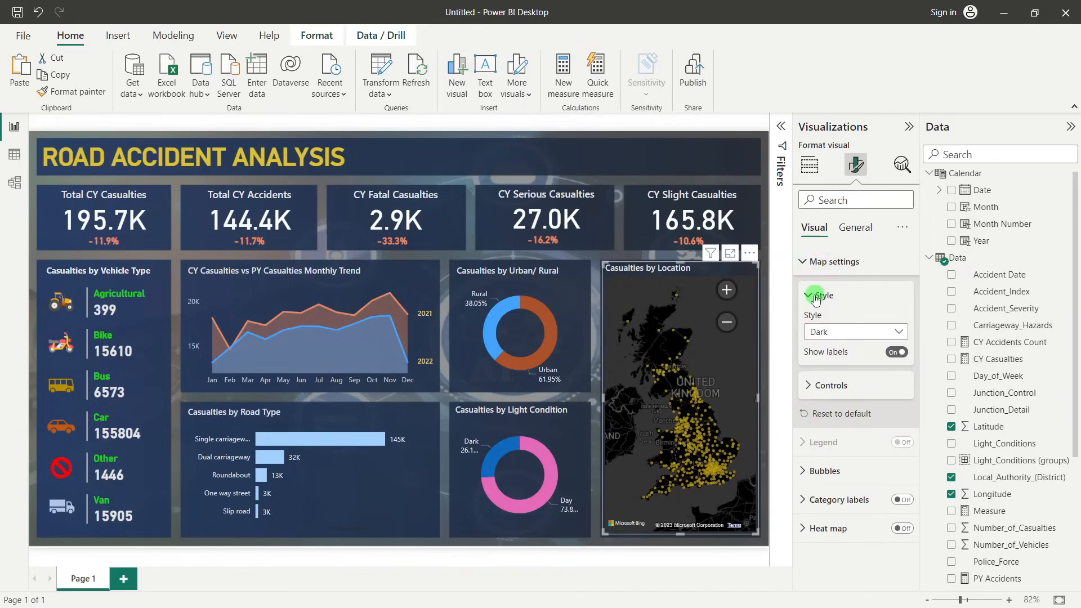
pyautogui.click(824, 394)
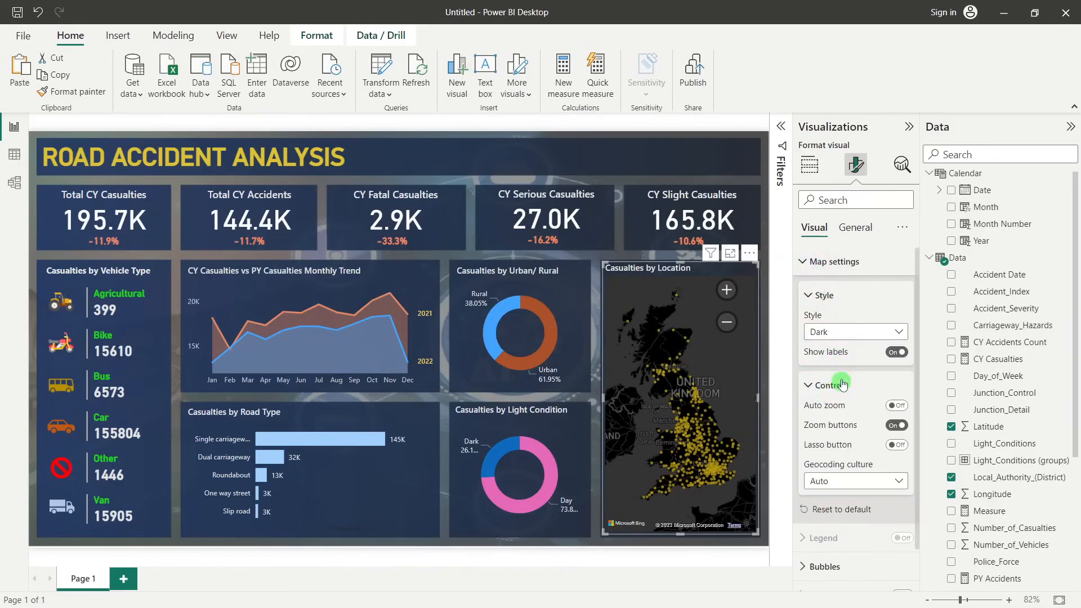
pyautogui.click(896, 446)
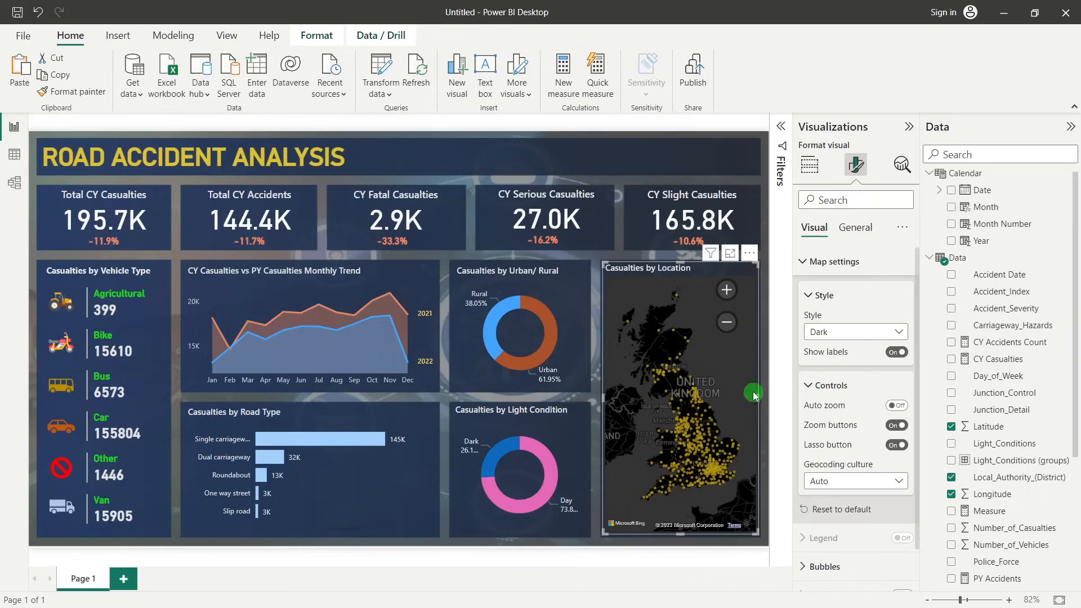
# Test the lasso on a group of bubbles in the northern part of the map, and clear the selection
pyautogui.click(726, 356)
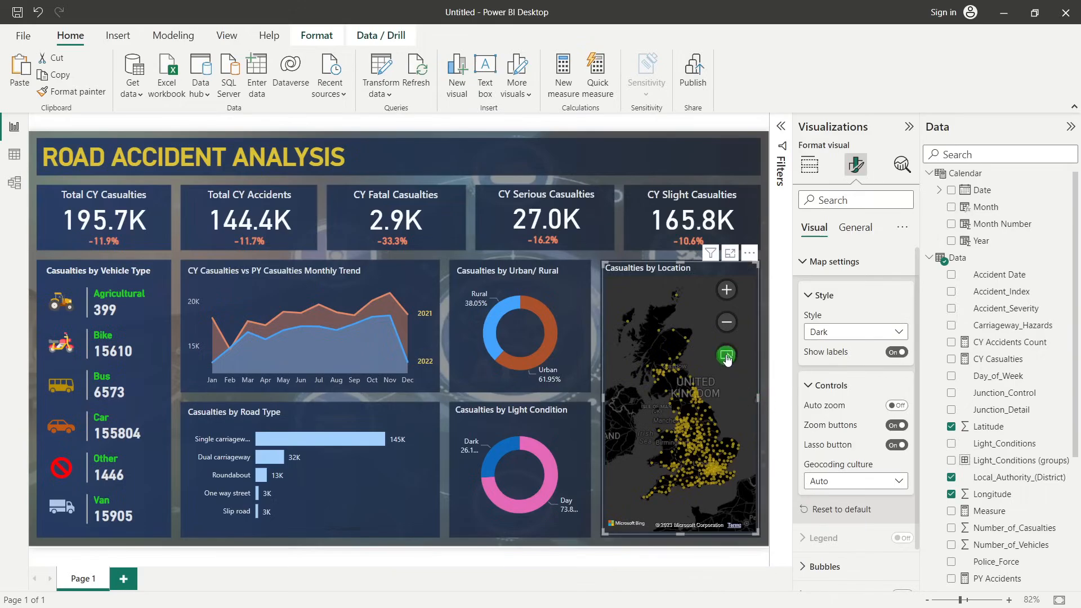
pyautogui.moveTo(641, 361); pyautogui.dragTo(676, 394)
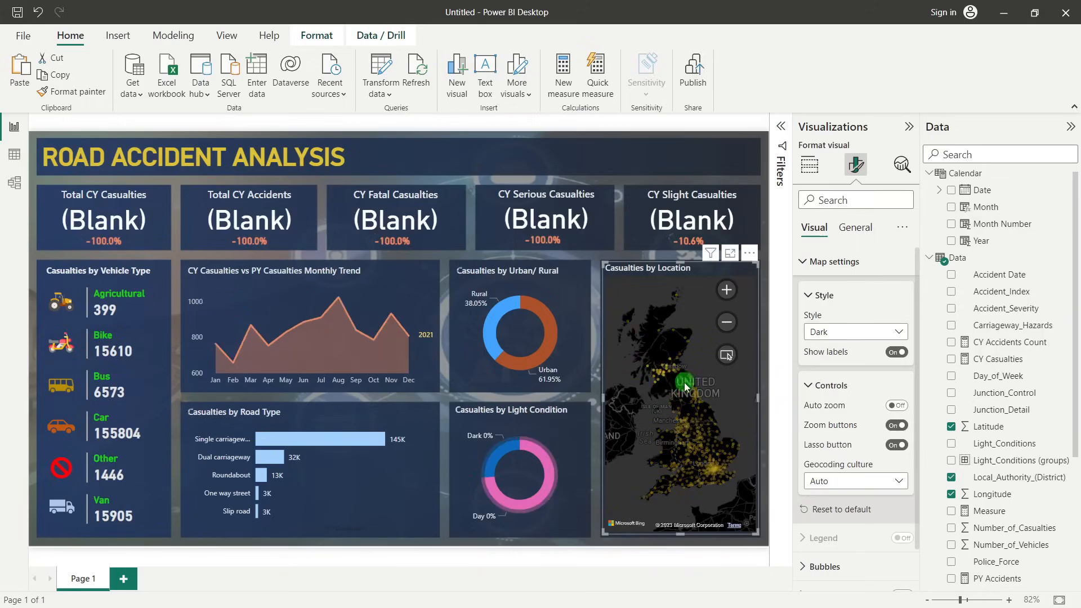
pyautogui.click(709, 367)
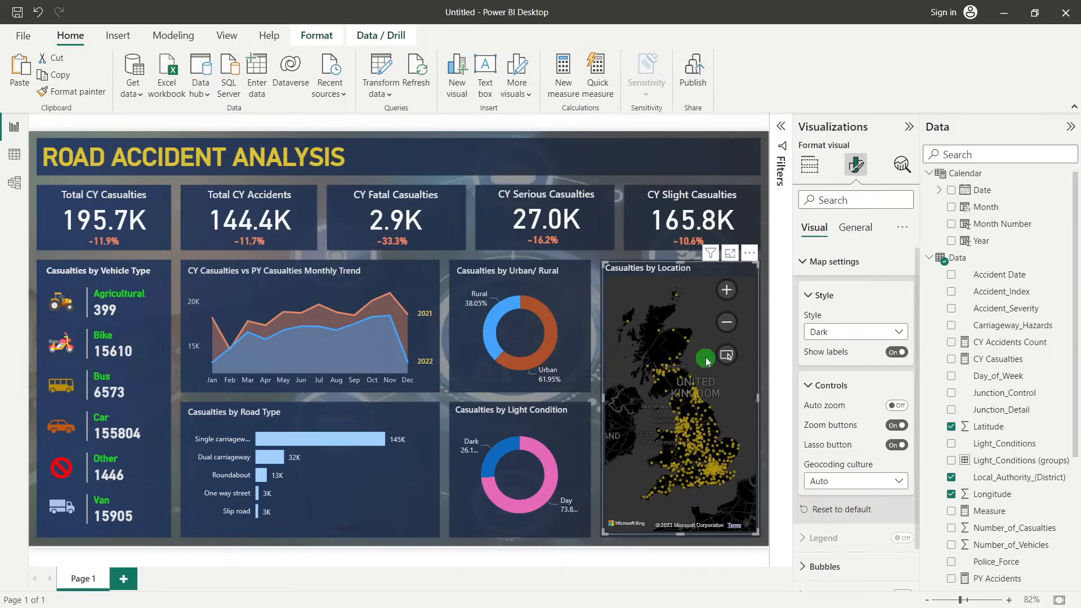
pyautogui.click(765, 284)
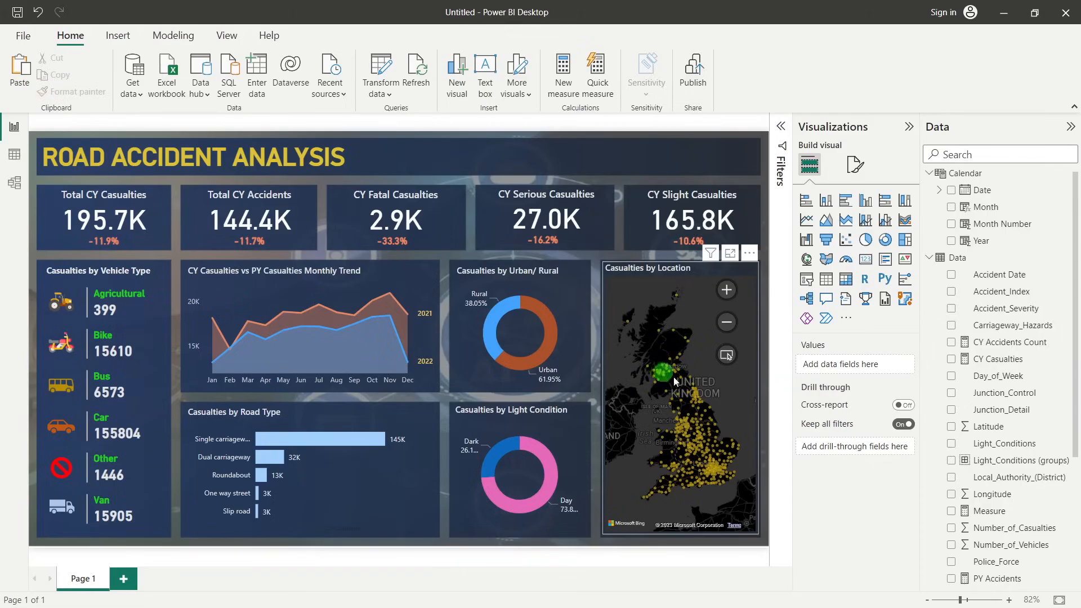
# Add Number_of_Casualties and Number_of_Vehicles to the location map's tooltips
pyautogui.moveTo(688, 431)
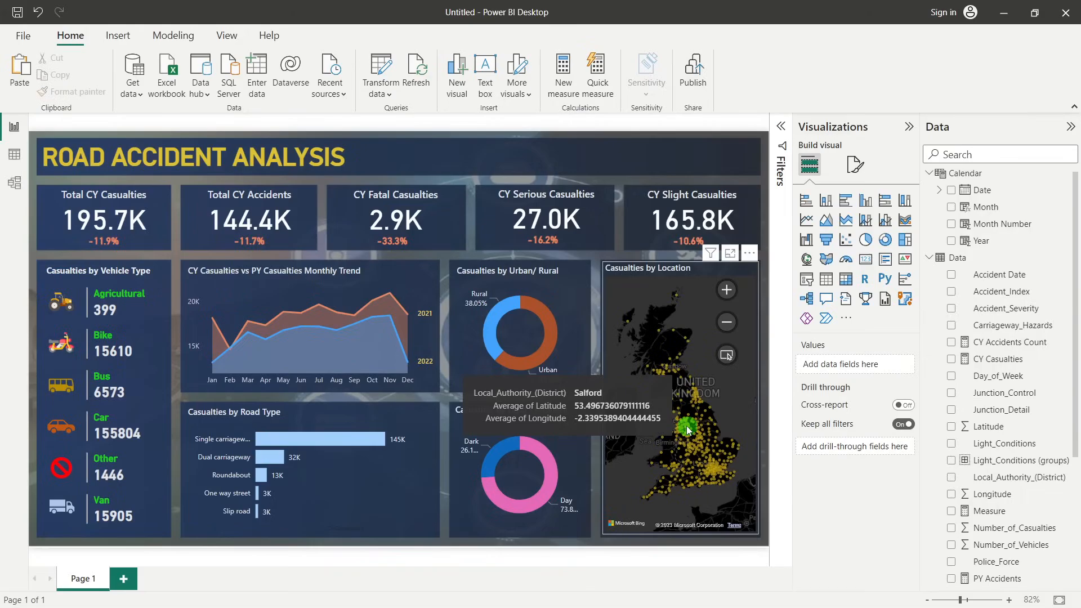
pyautogui.click(697, 289)
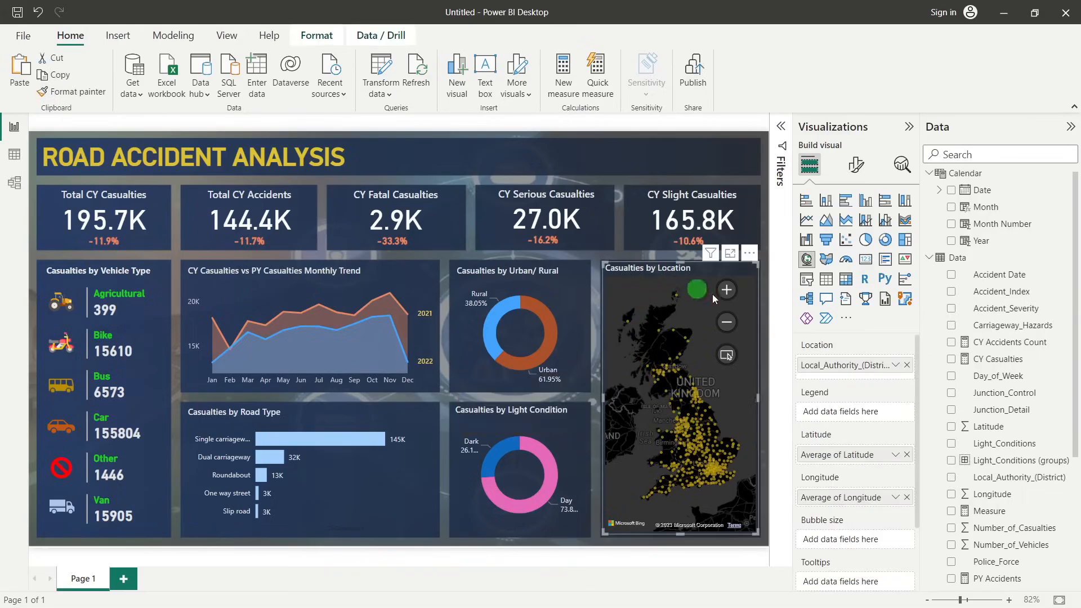
pyautogui.scroll(-3, 864, 428)
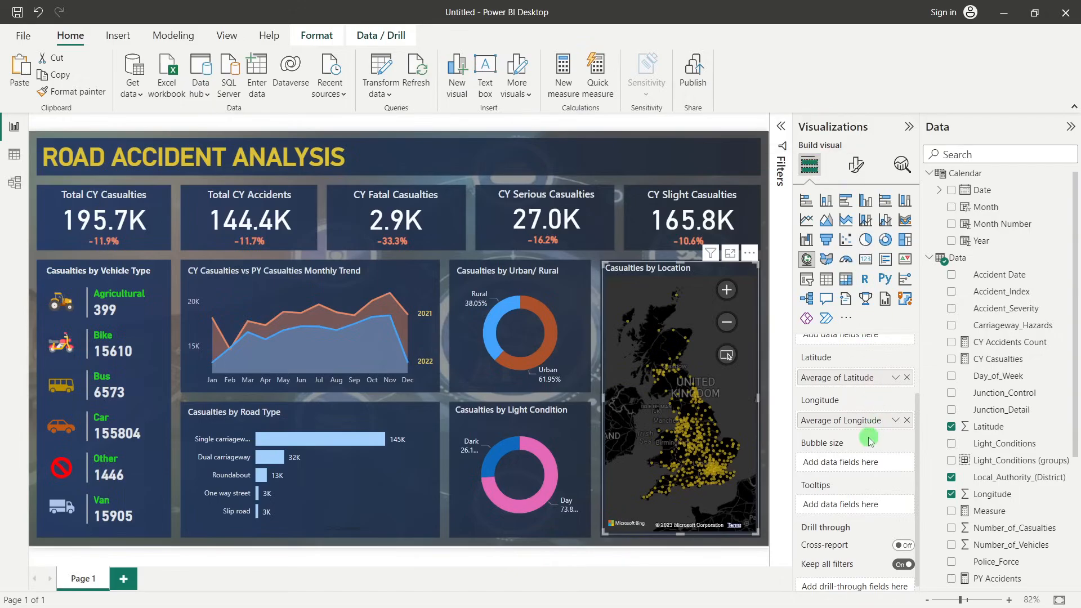
pyautogui.scroll(-1, 867, 438)
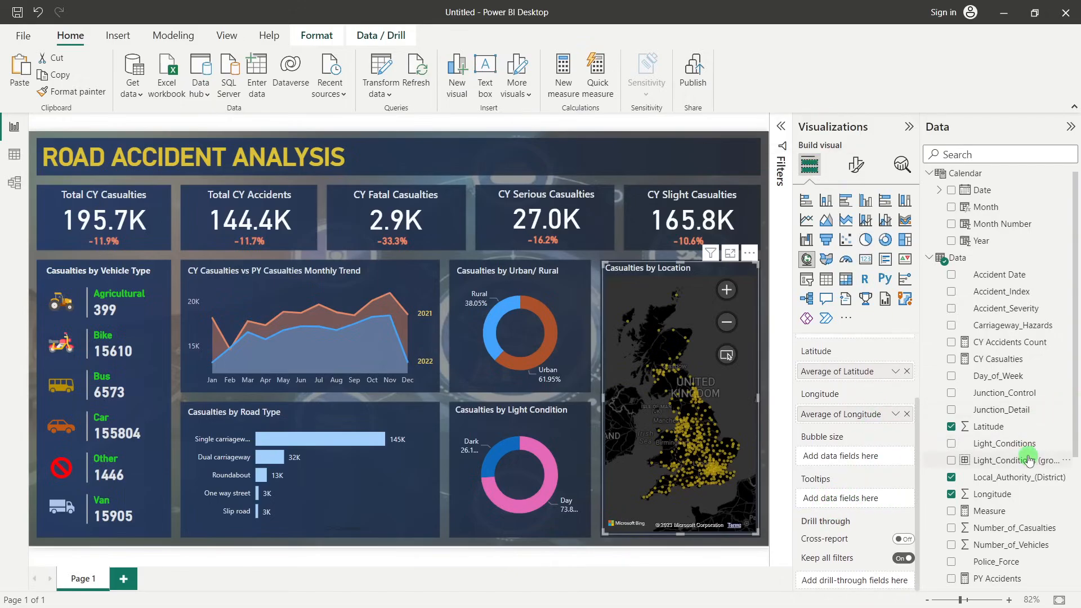
pyautogui.scroll(-1, 1020, 496)
pyautogui.moveTo(1023, 475); pyautogui.dragTo(870, 507)
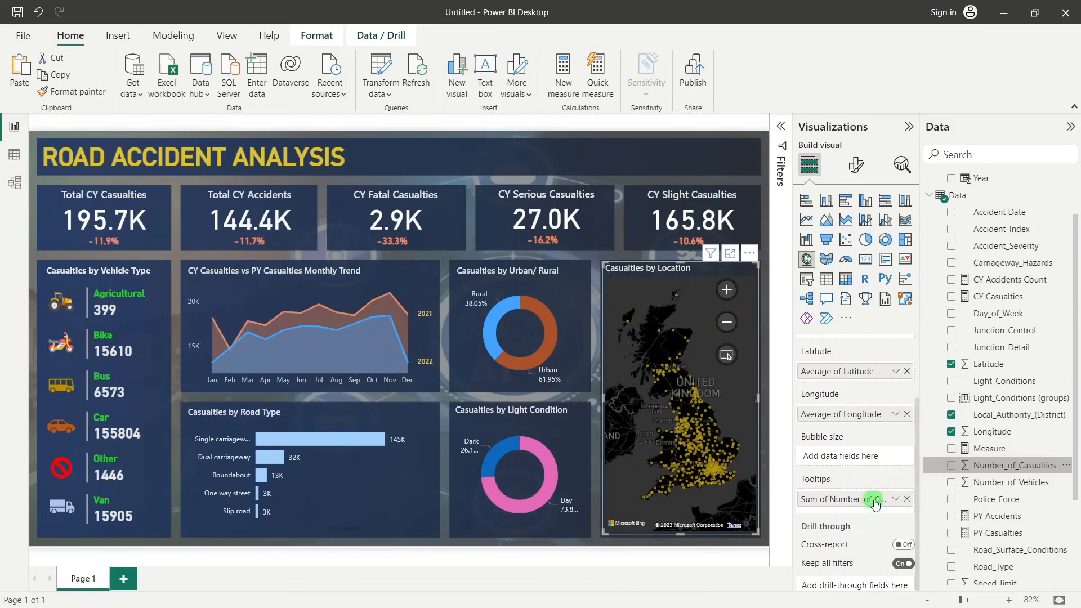
pyautogui.moveTo(974, 483); pyautogui.dragTo(857, 509)
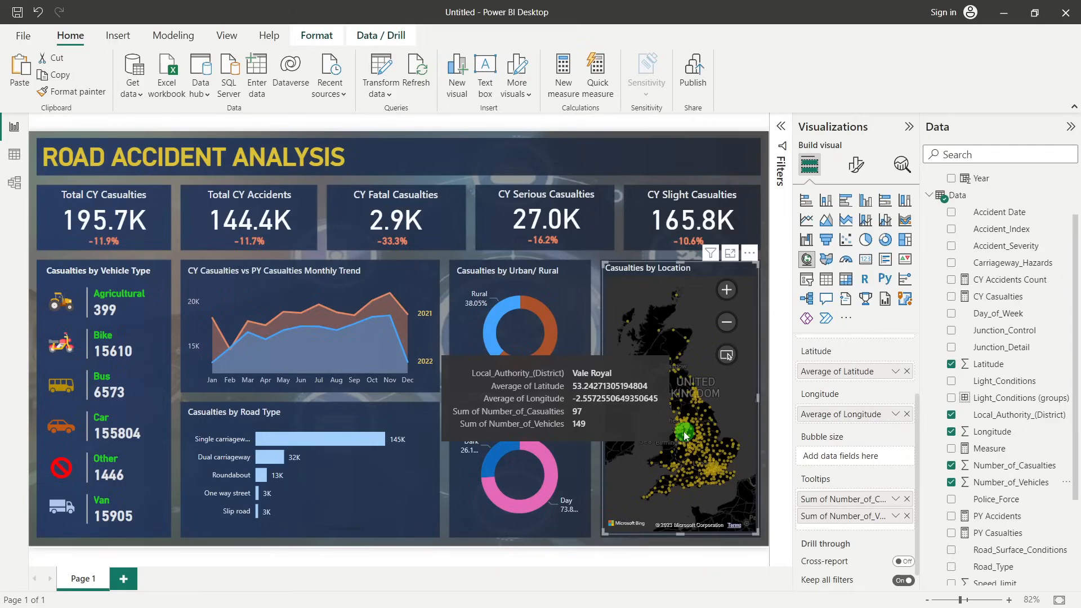
pyautogui.click(639, 550)
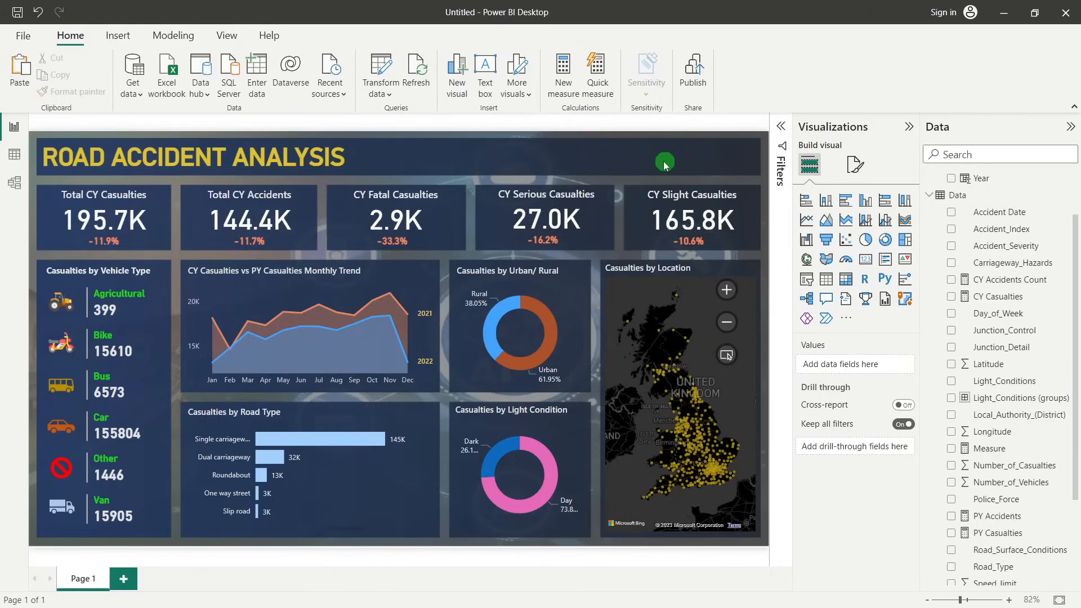
# Test how selecting the Urban and Rural slices affects the other visuals, and clear the selection
pyautogui.click(543, 307)
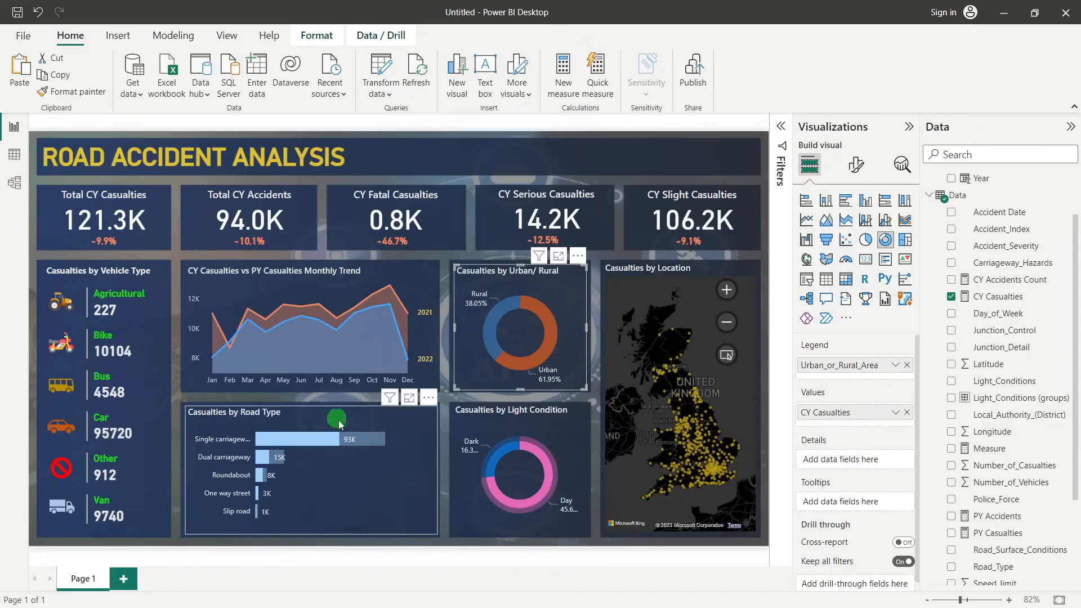
pyautogui.click(489, 329)
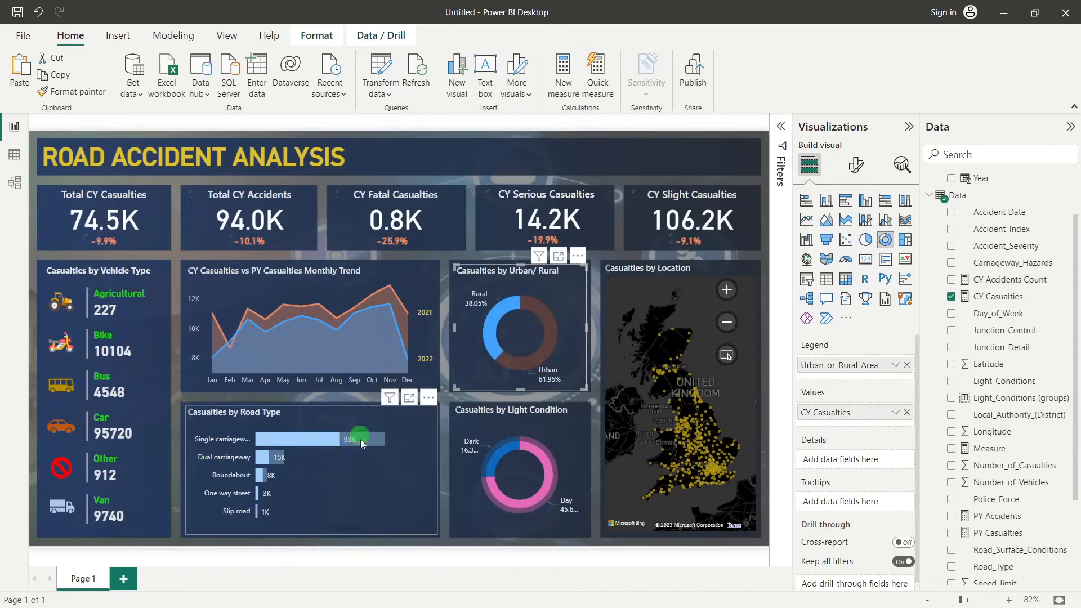
pyautogui.click(507, 325)
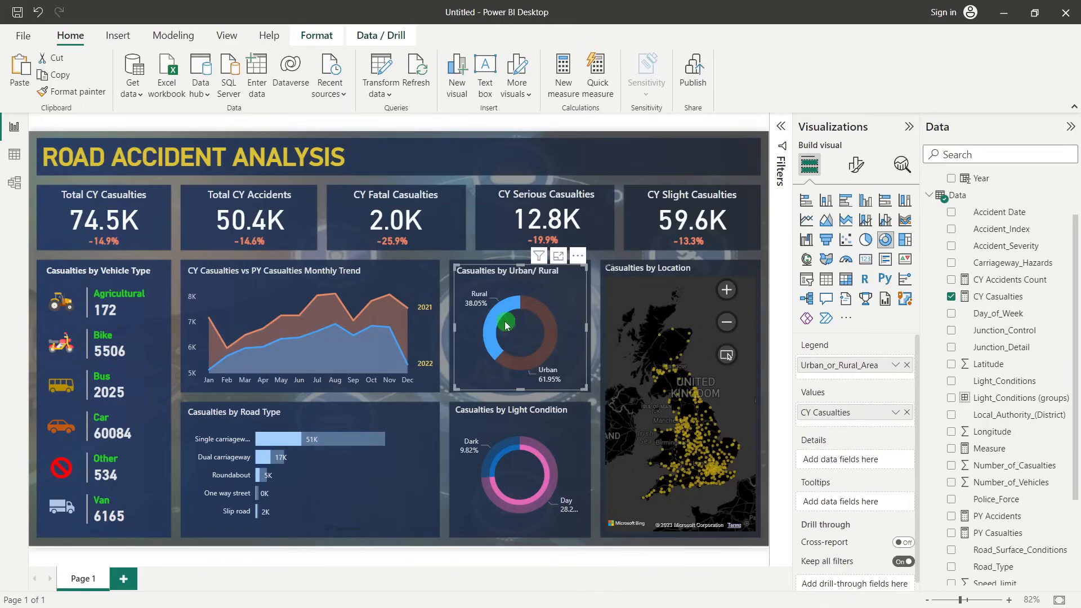
pyautogui.click(493, 325)
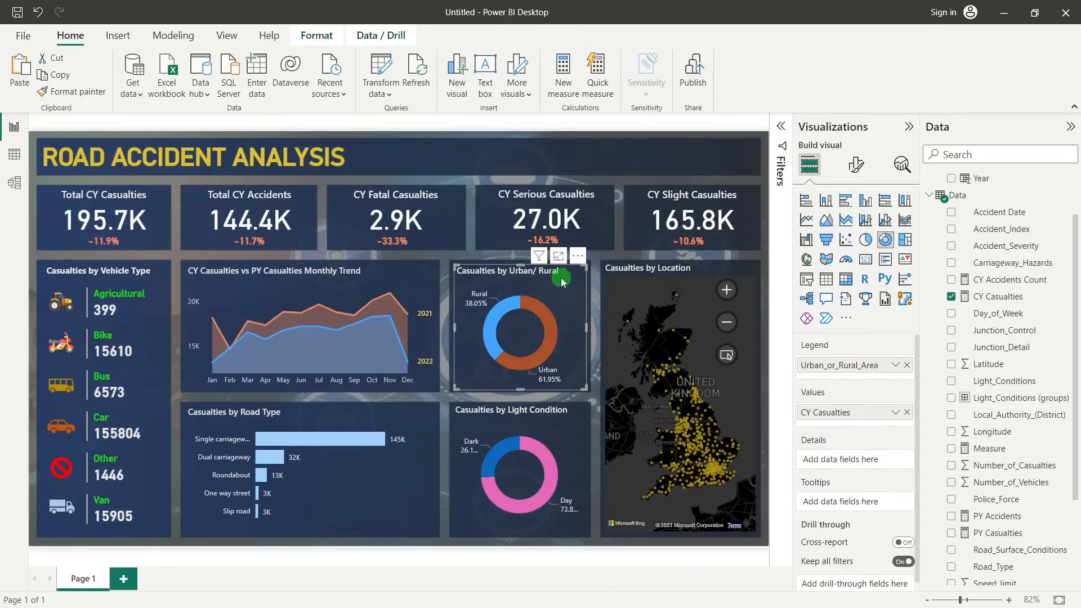
# Start editing the Urban/Rural donut's interactions and make it filter the Casualties by Light Condition donut instead of highlighting it
pyautogui.click(307, 33)
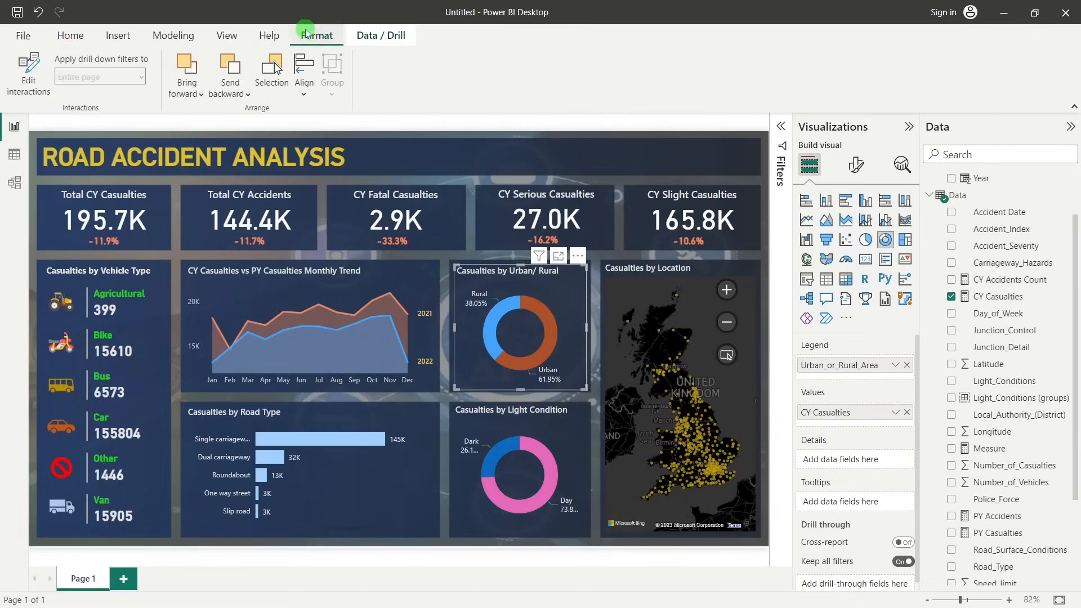
pyautogui.click(26, 77)
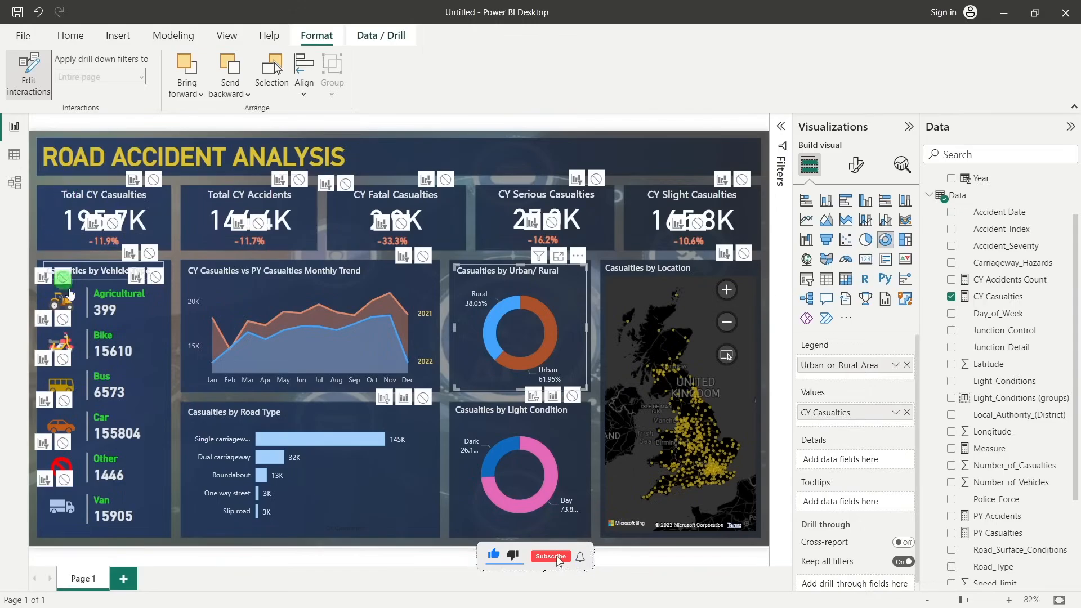
pyautogui.click(66, 287)
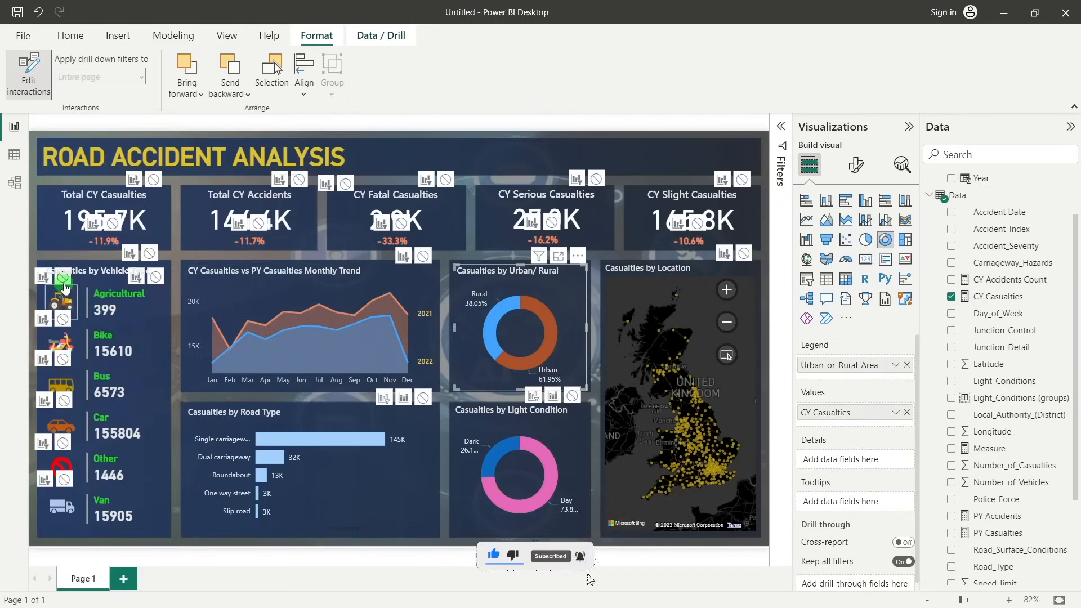
pyautogui.click(595, 279)
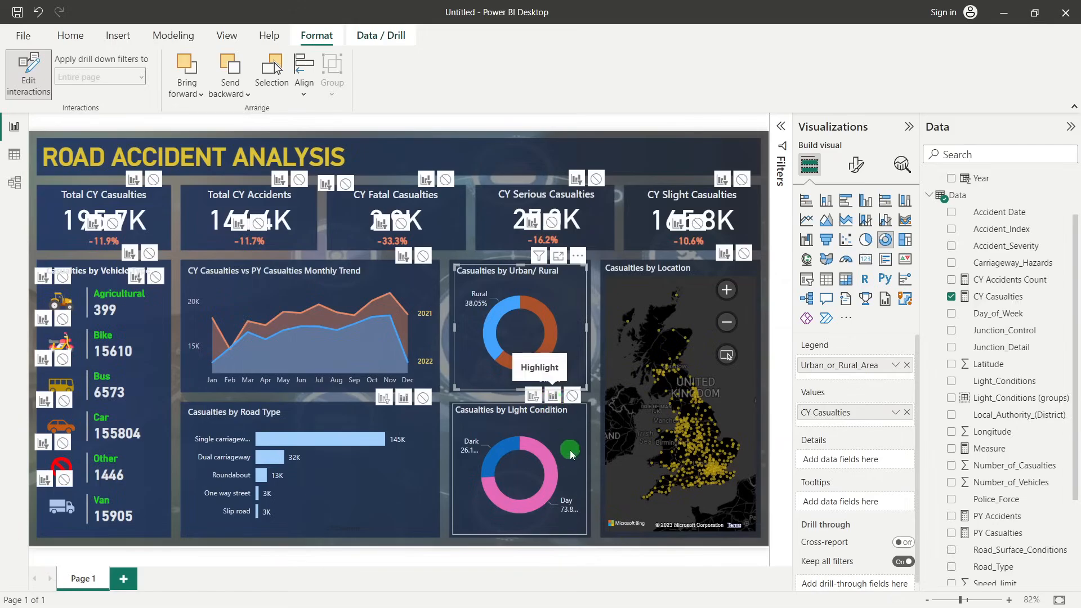
pyautogui.click(535, 398)
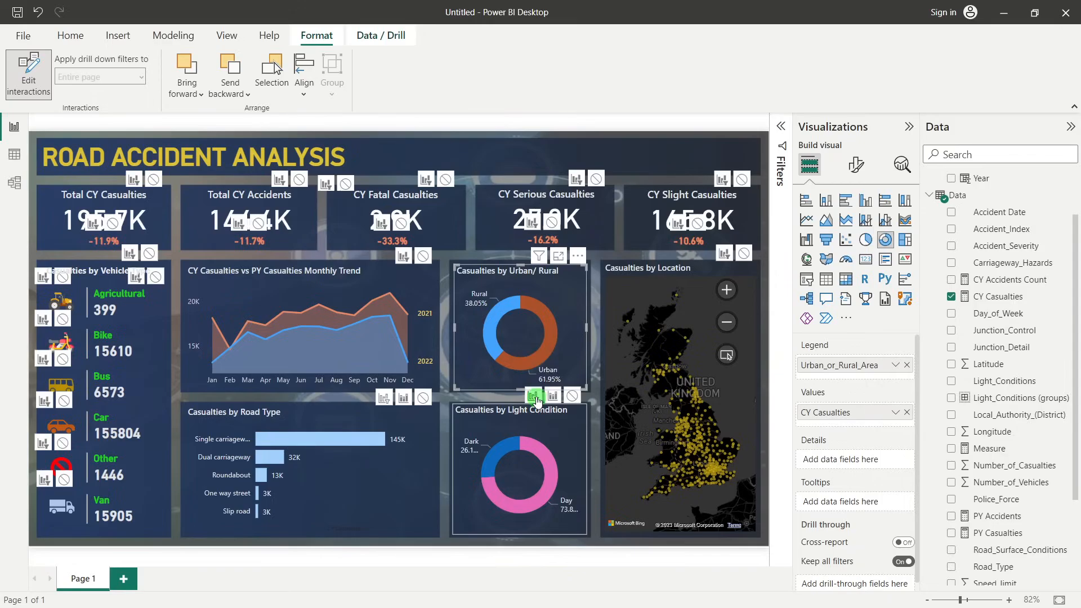
pyautogui.click(533, 398)
pyautogui.click(537, 402)
# Test the Light Condition donut's response by selecting the Urban and Rural slices in turn, ending on Urban
pyautogui.click(550, 331)
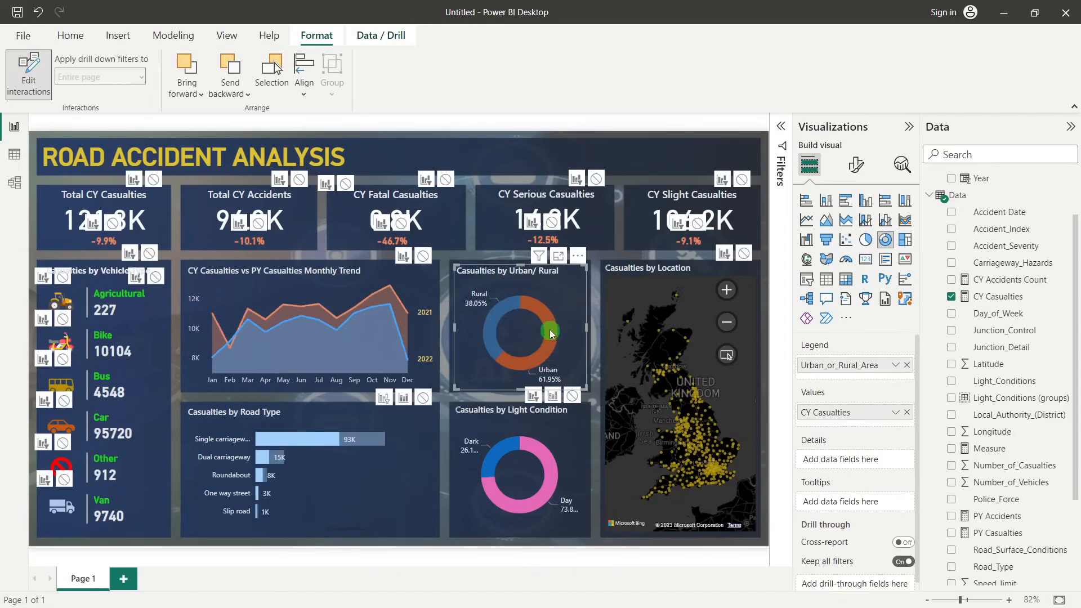
pyautogui.click(564, 474)
pyautogui.click(500, 312)
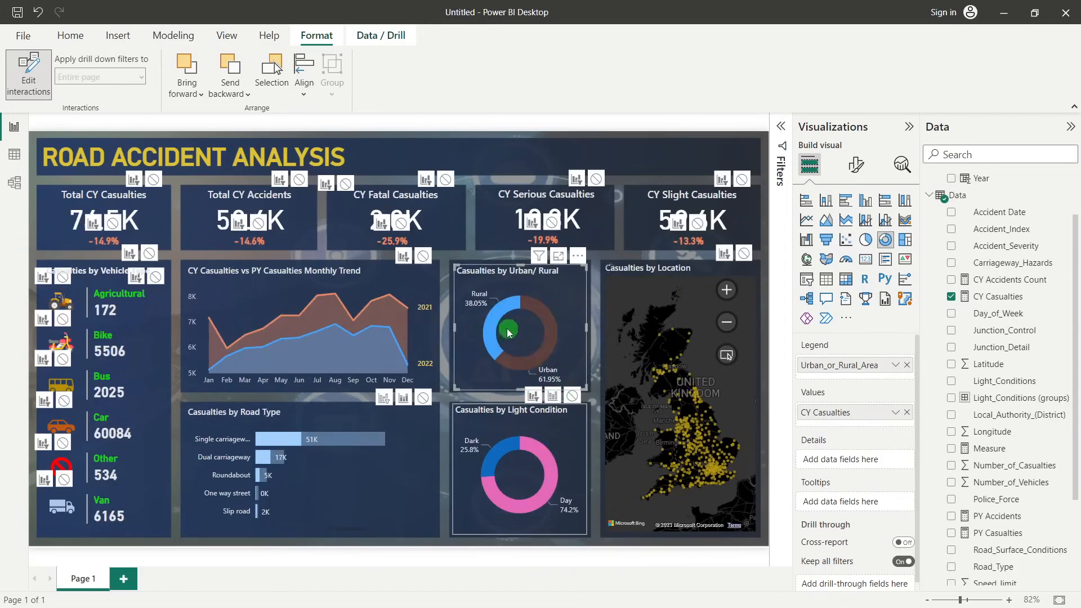
pyautogui.click(491, 330)
pyautogui.click(552, 324)
# Make the Urban/Rural donut filter the Casualties by Road Type chart instead of highlighting it
pyautogui.click(353, 431)
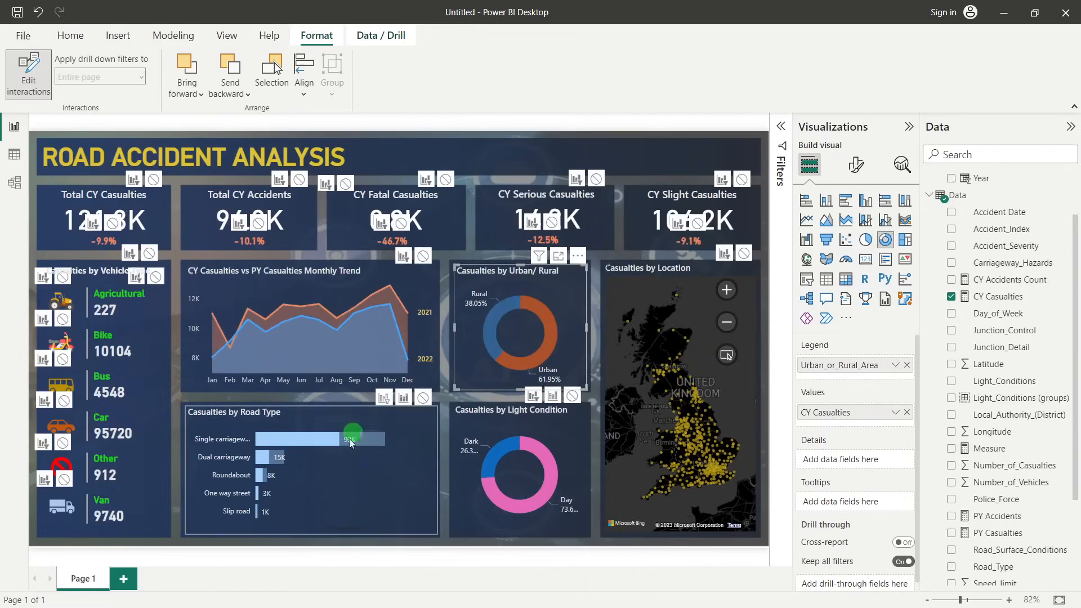
pyautogui.click(396, 417)
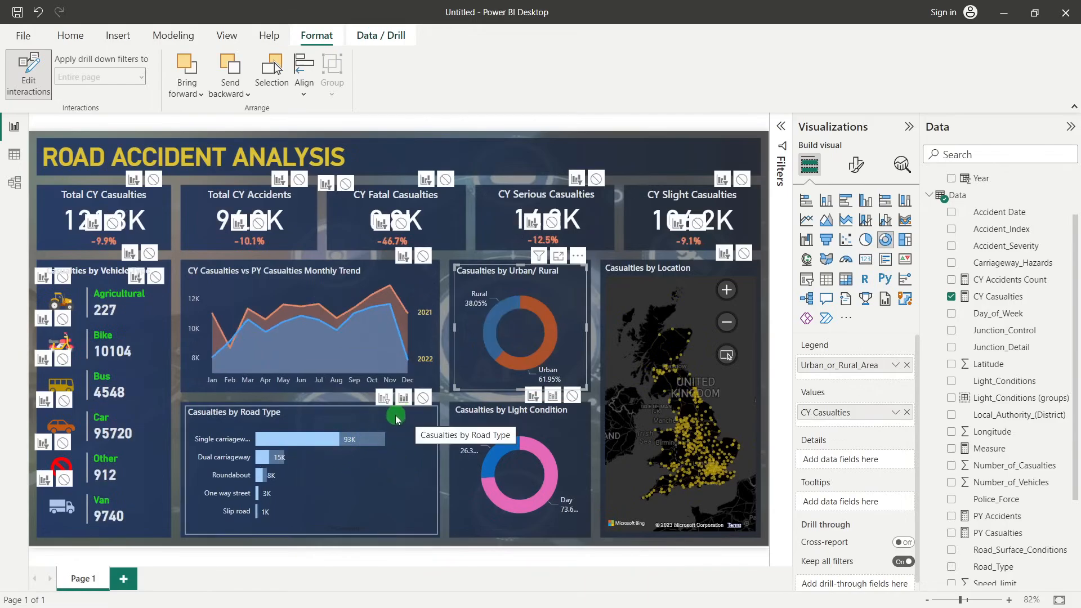
pyautogui.click(385, 400)
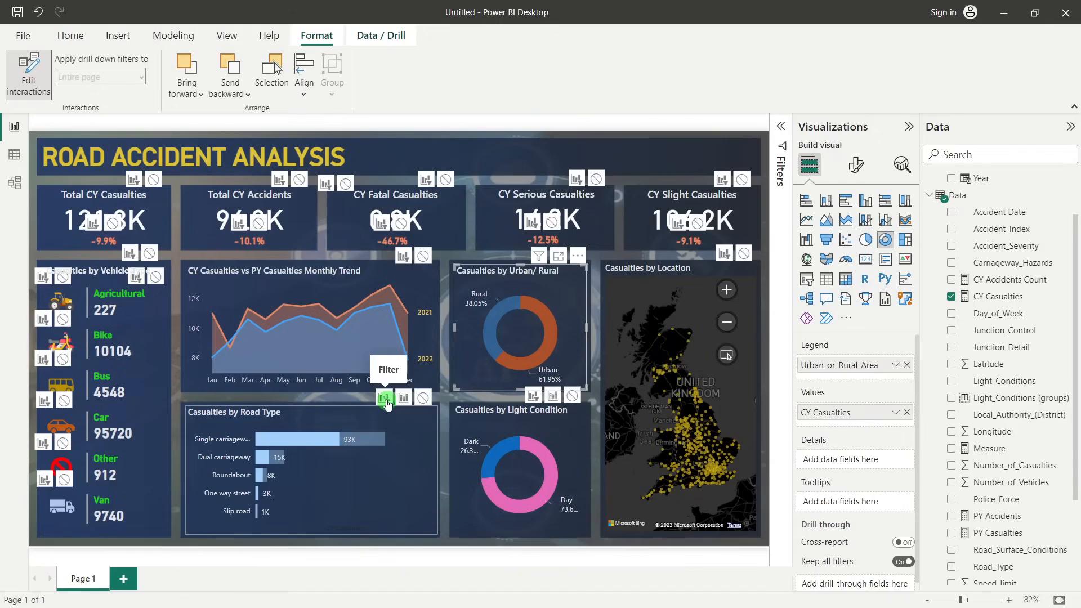
pyautogui.click(404, 445)
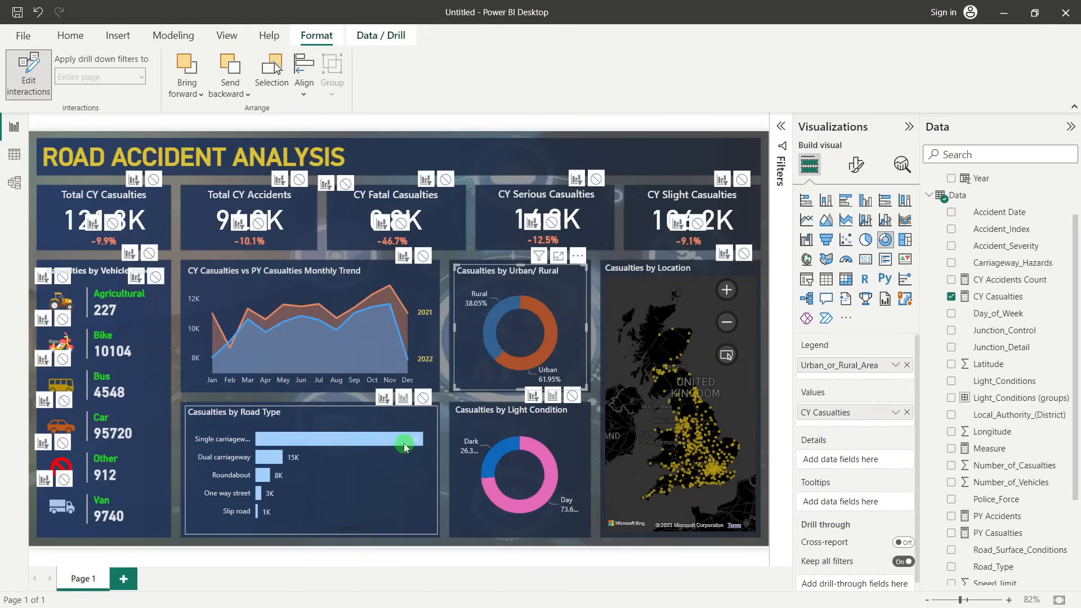
# Test the Road Type chart's filtering with the Urban/Rural slices, and clear the selection
pyautogui.click(555, 337)
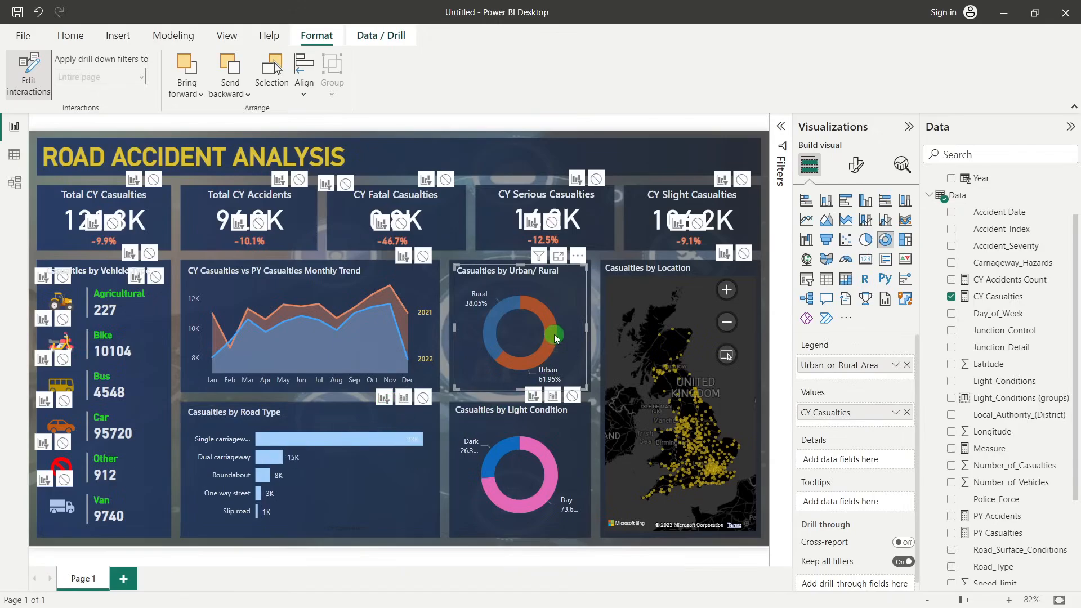
pyautogui.click(497, 317)
pyautogui.click(496, 316)
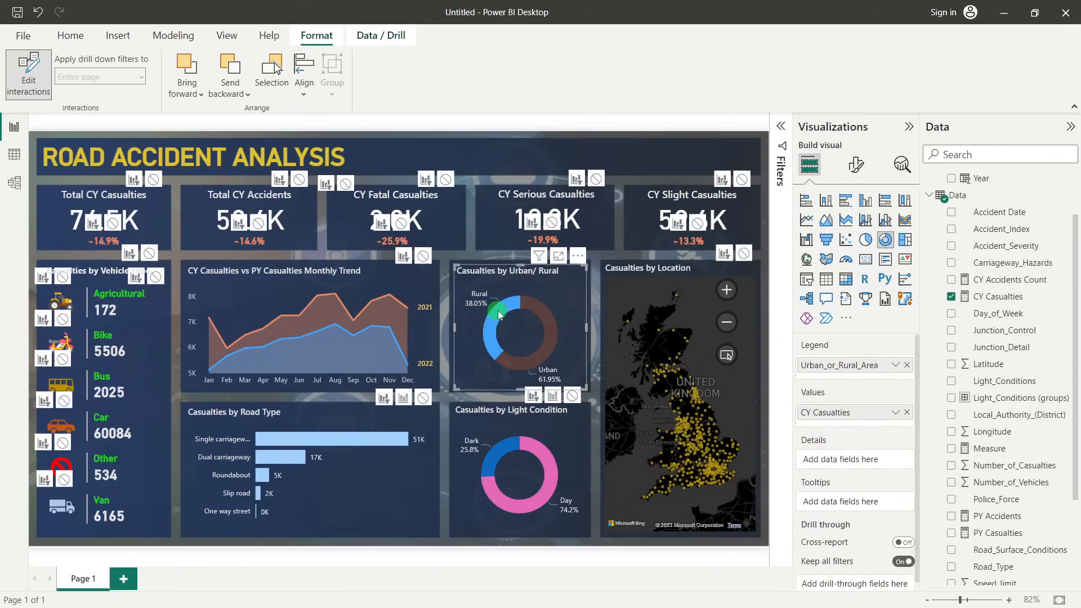
pyautogui.click(498, 309)
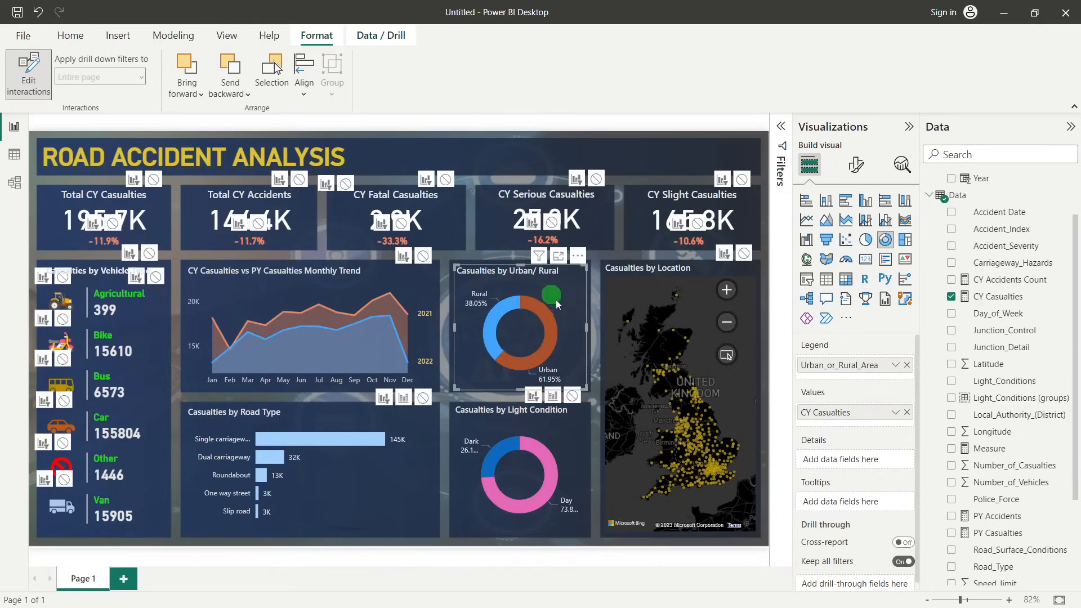
# Test how selecting a yearly series in the CY vs PY monthly trend chart affects the other visuals, and clear the selection
pyautogui.click(375, 269)
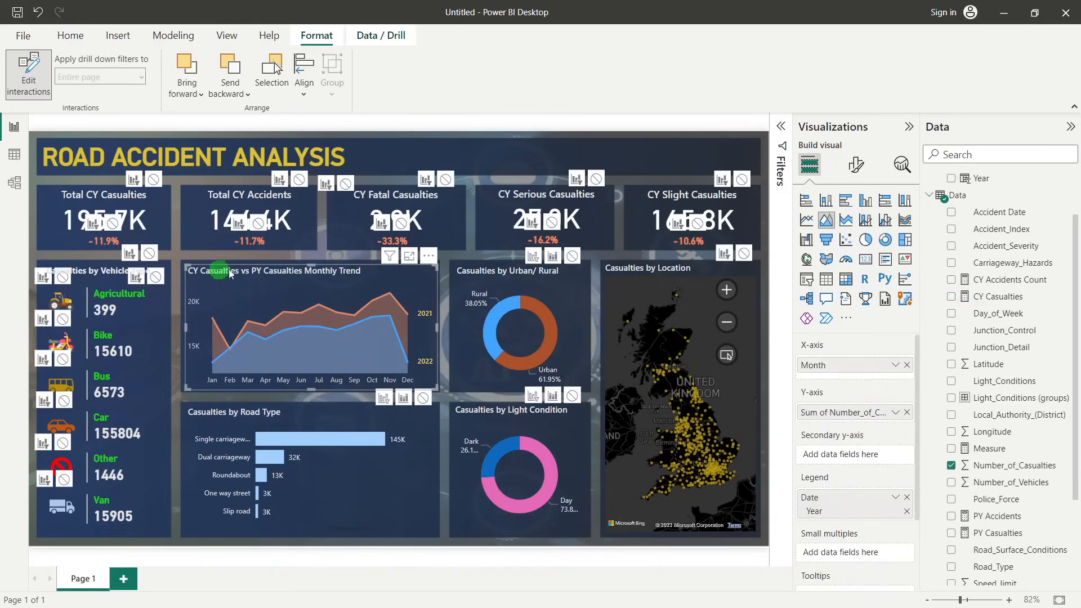
pyautogui.click(285, 319)
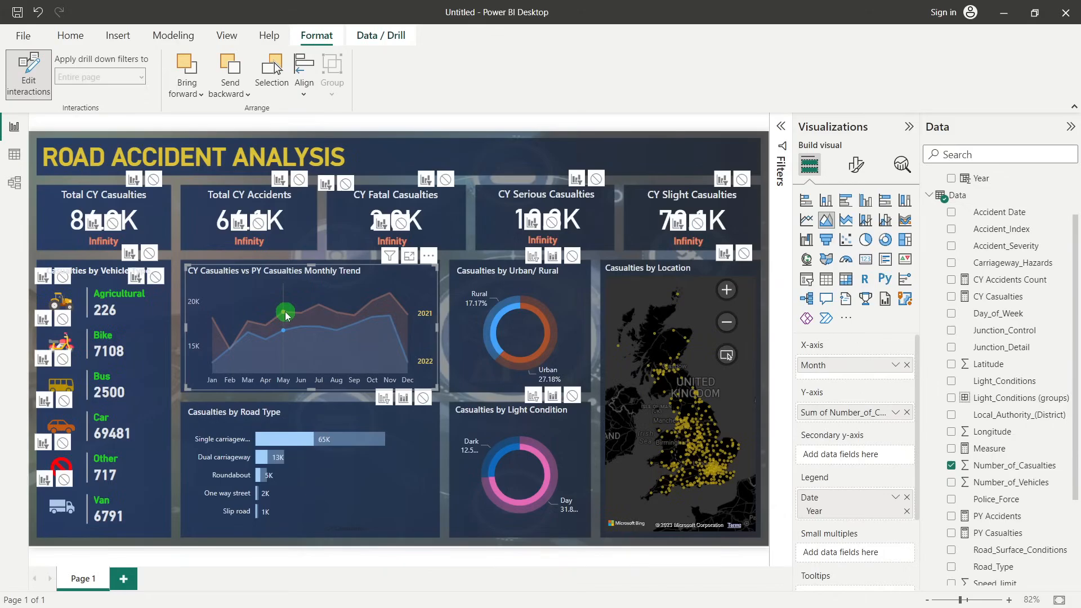
pyautogui.click(313, 283)
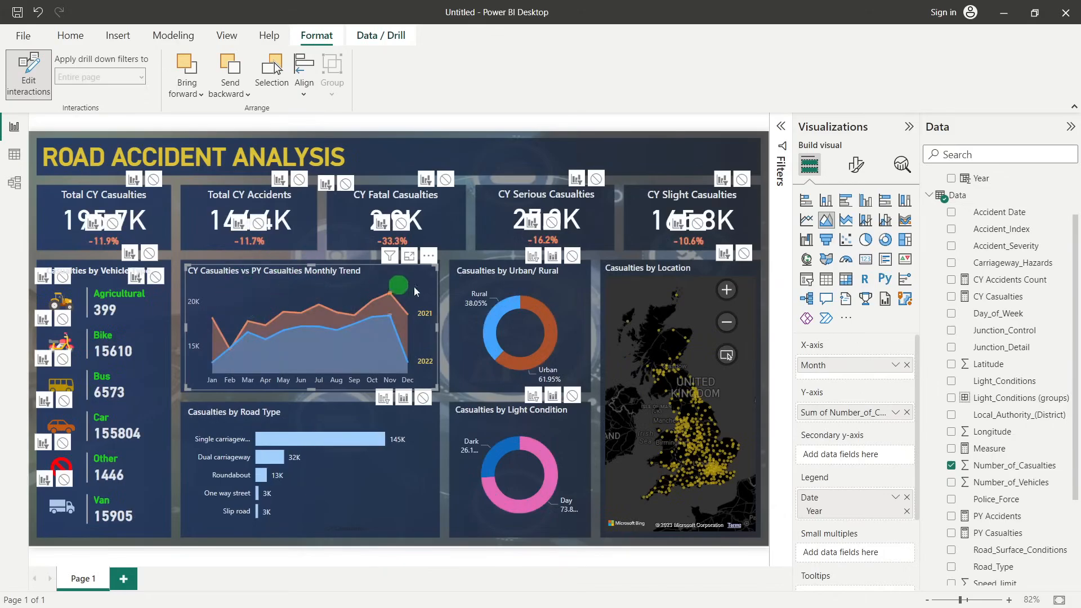
pyautogui.moveTo(251, 289)
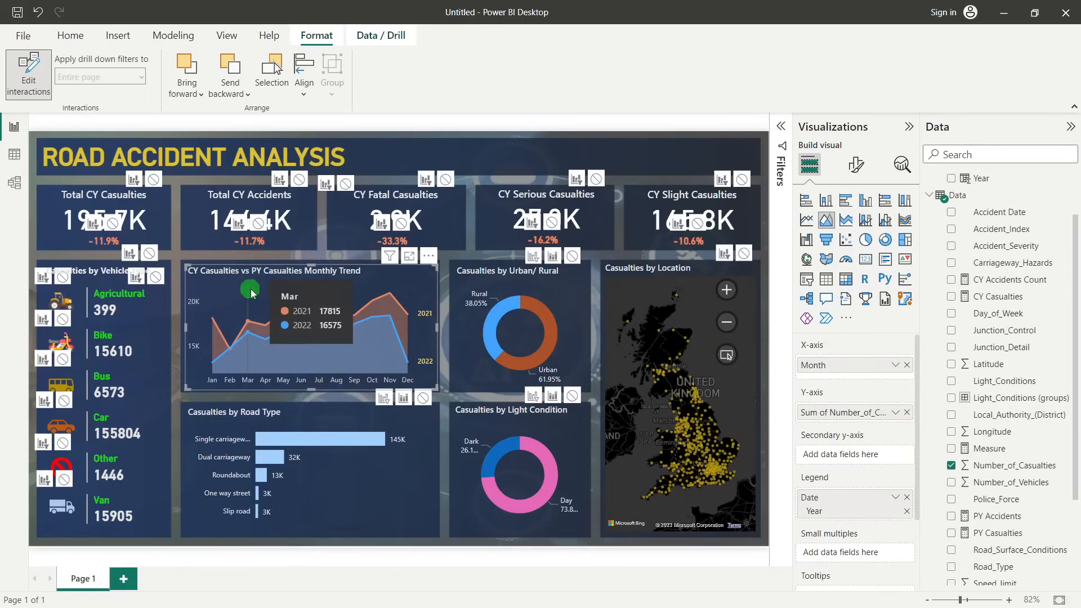
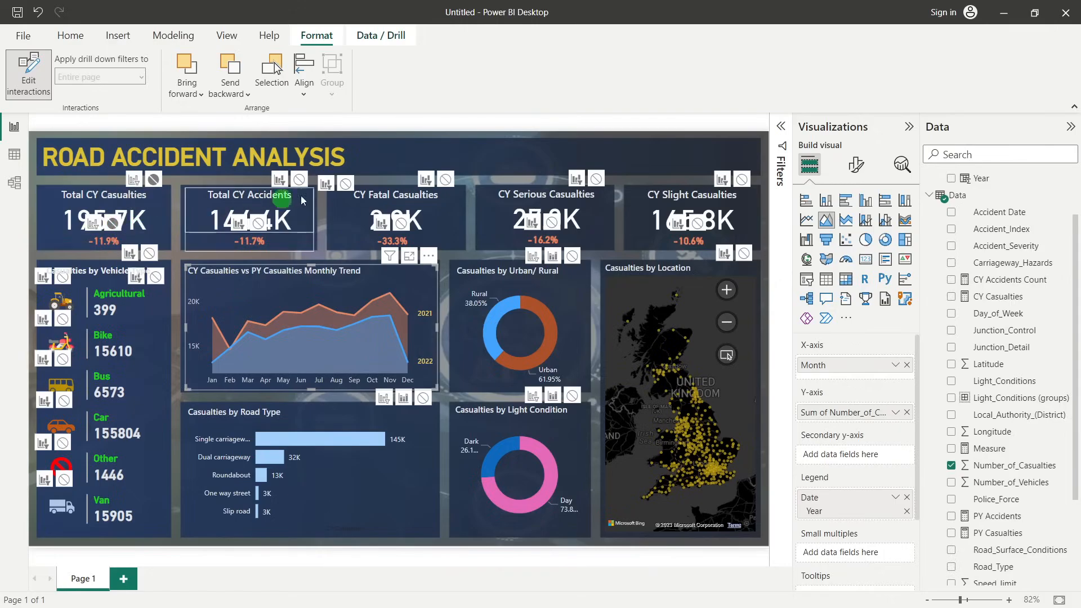
# Stop the monthly trend chart from filtering the KPI cards, the urban/rural and light condition donuts, and the location map
pyautogui.click(346, 184)
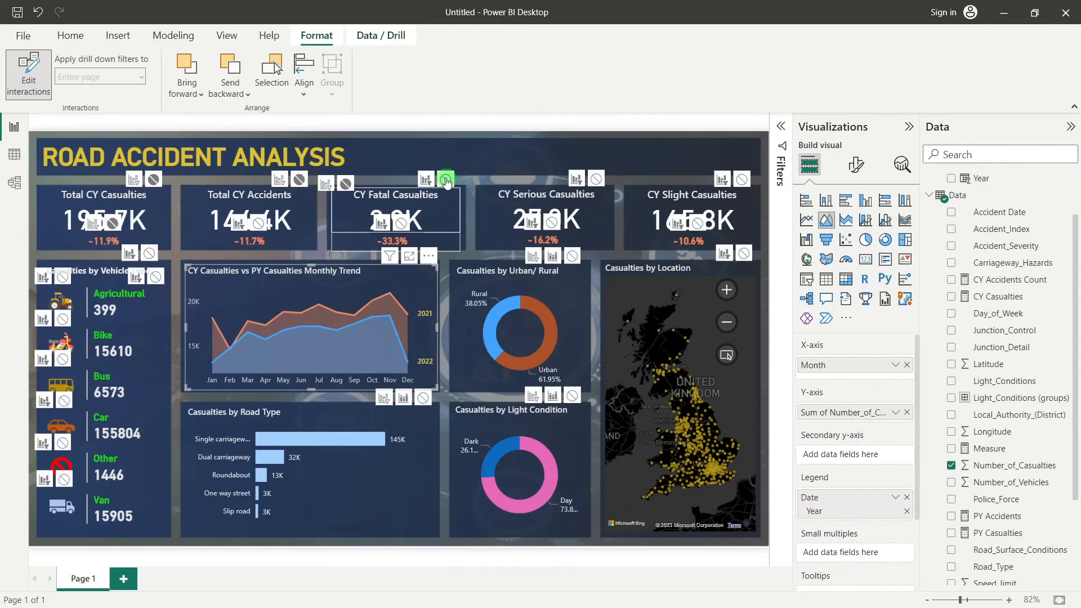
pyautogui.click(281, 222)
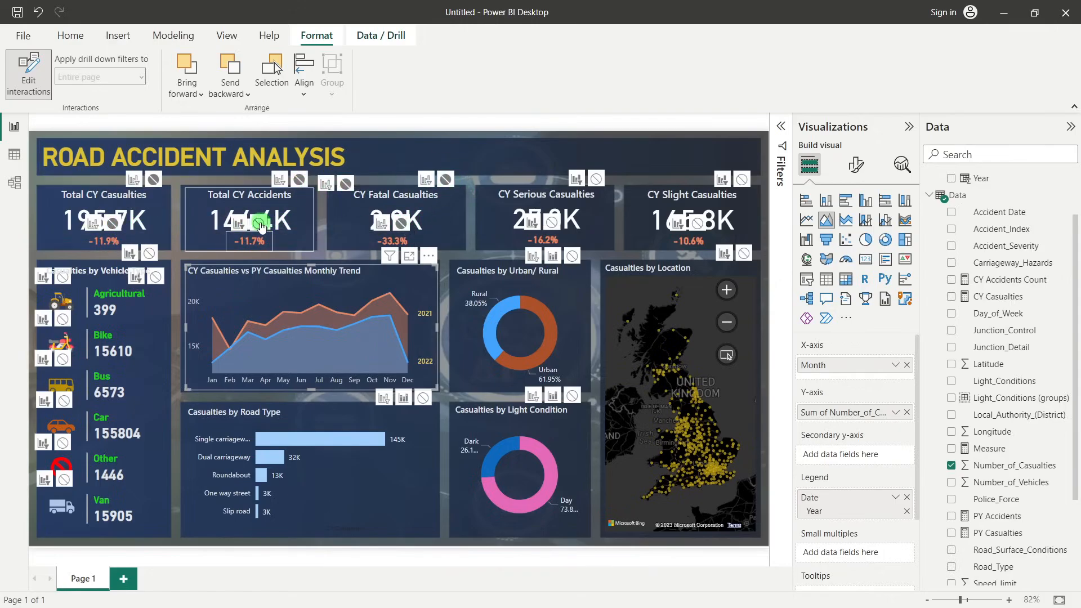
pyautogui.click(596, 178)
pyautogui.click(572, 256)
pyautogui.click(742, 180)
pyautogui.click(698, 224)
pyautogui.click(744, 252)
pyautogui.click(572, 396)
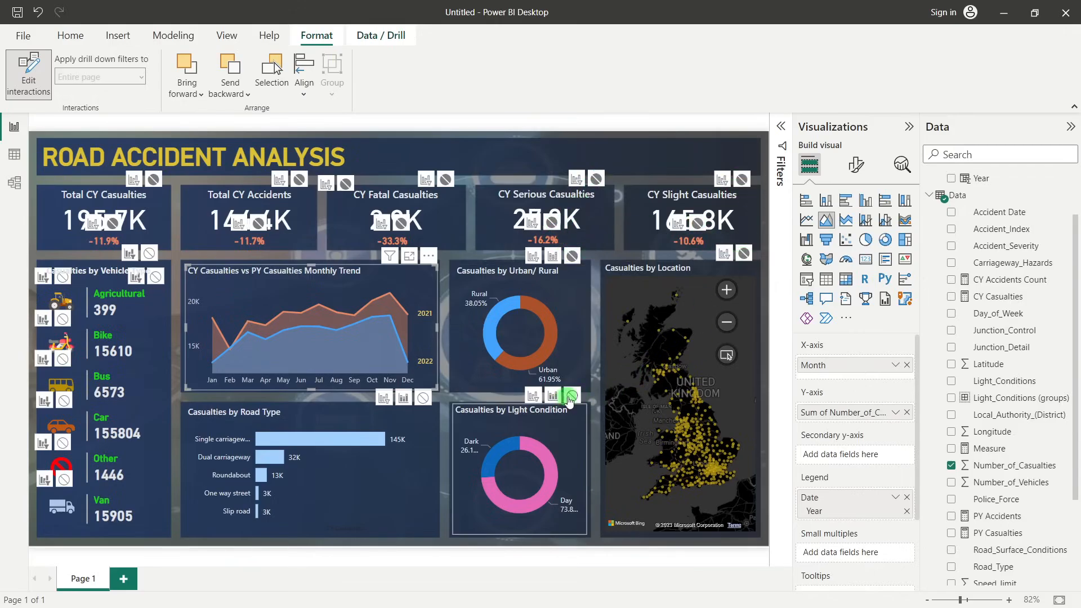
# Set the monthly trend chart's interaction with the Casualties by Vehicle Type heading to none
pyautogui.click(158, 278)
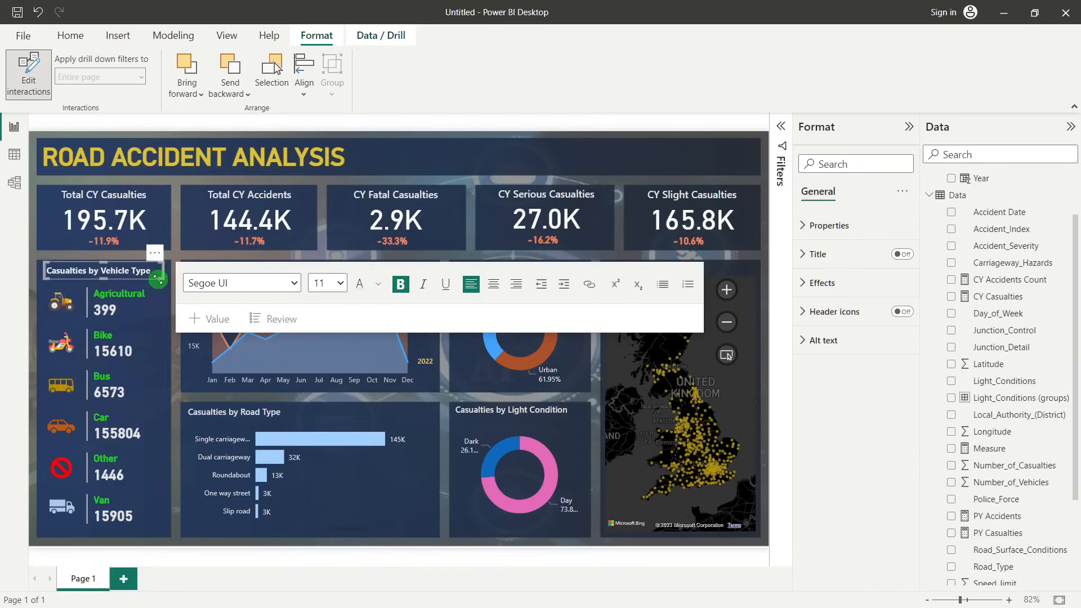
pyautogui.click(428, 341)
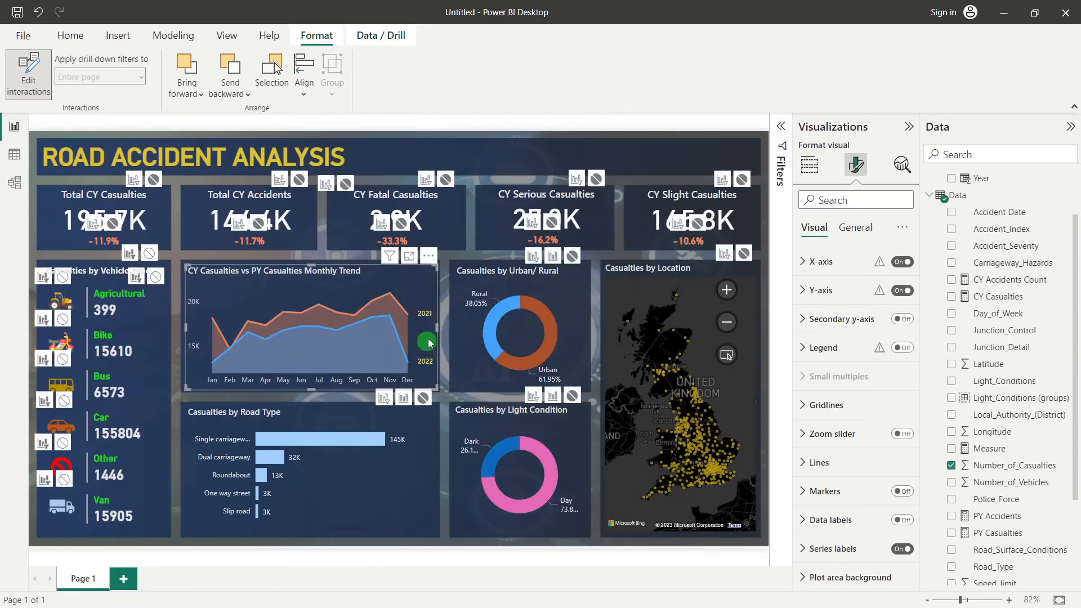
pyautogui.click(149, 254)
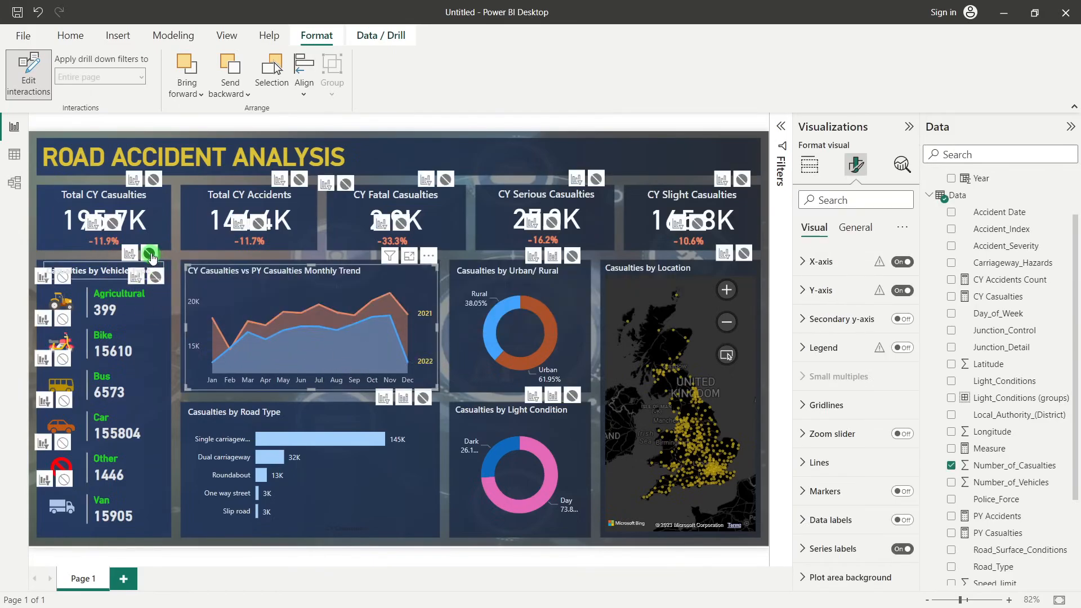
pyautogui.click(67, 292)
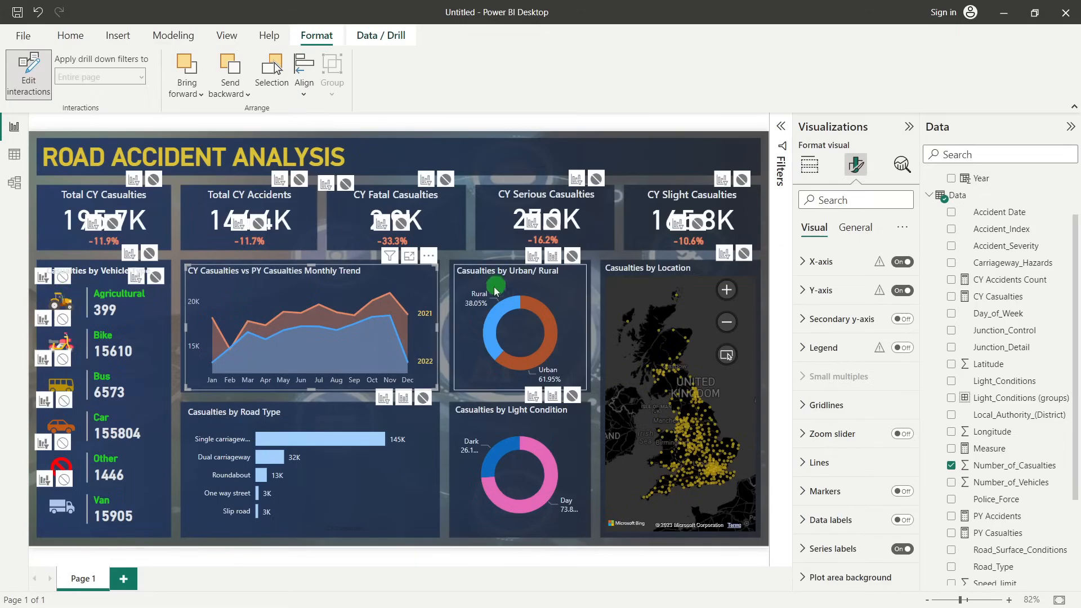
# Test the monthly trend chart's interactions by selecting data points and clearing the selection
pyautogui.click(436, 300)
pyautogui.click(385, 300)
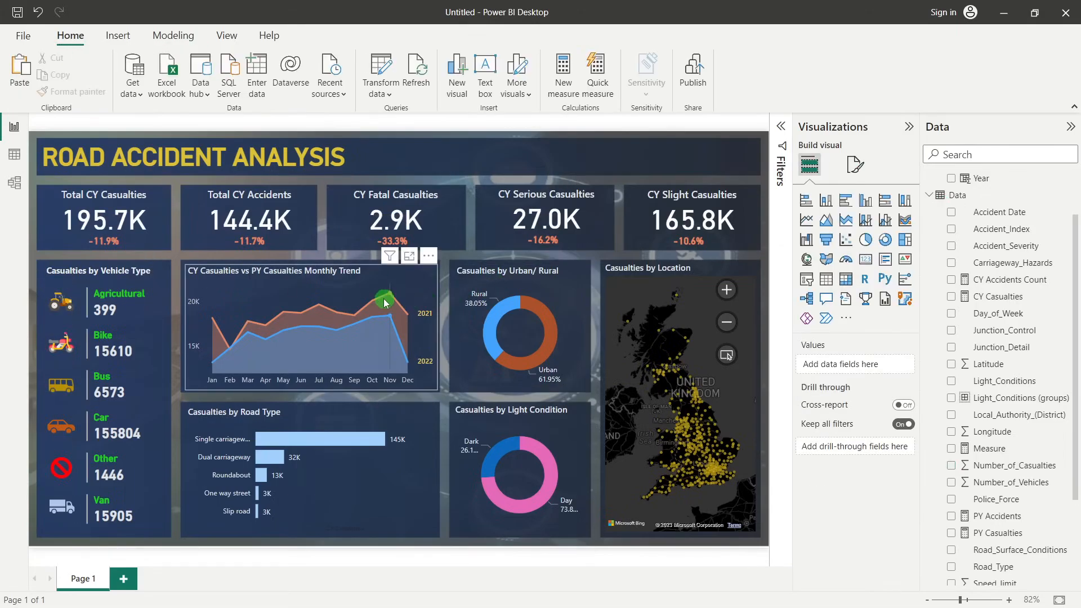
pyautogui.click(353, 314)
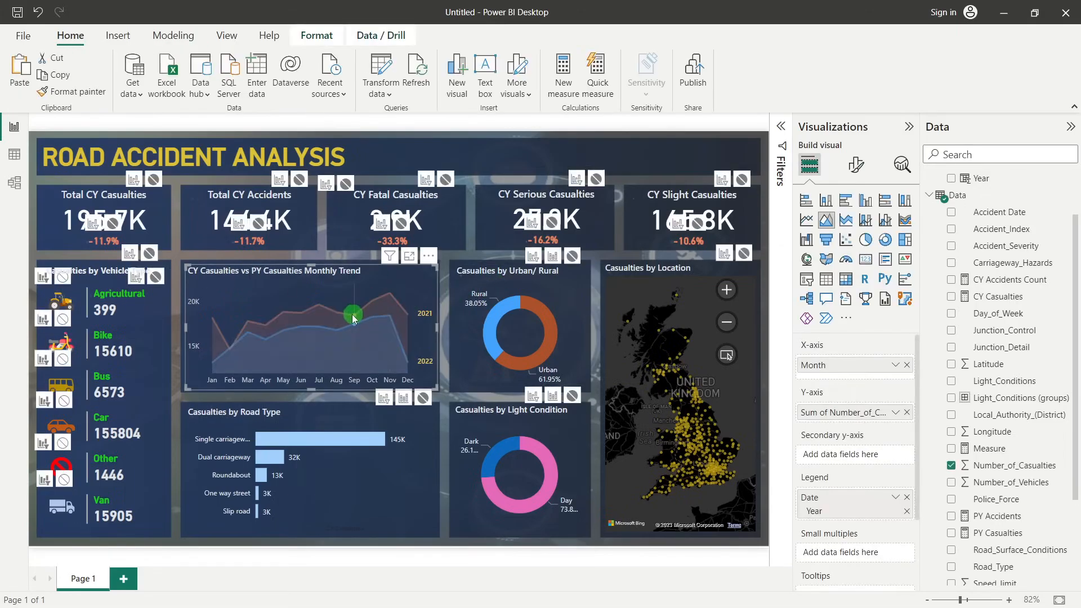
pyautogui.click(349, 300)
pyautogui.click(415, 280)
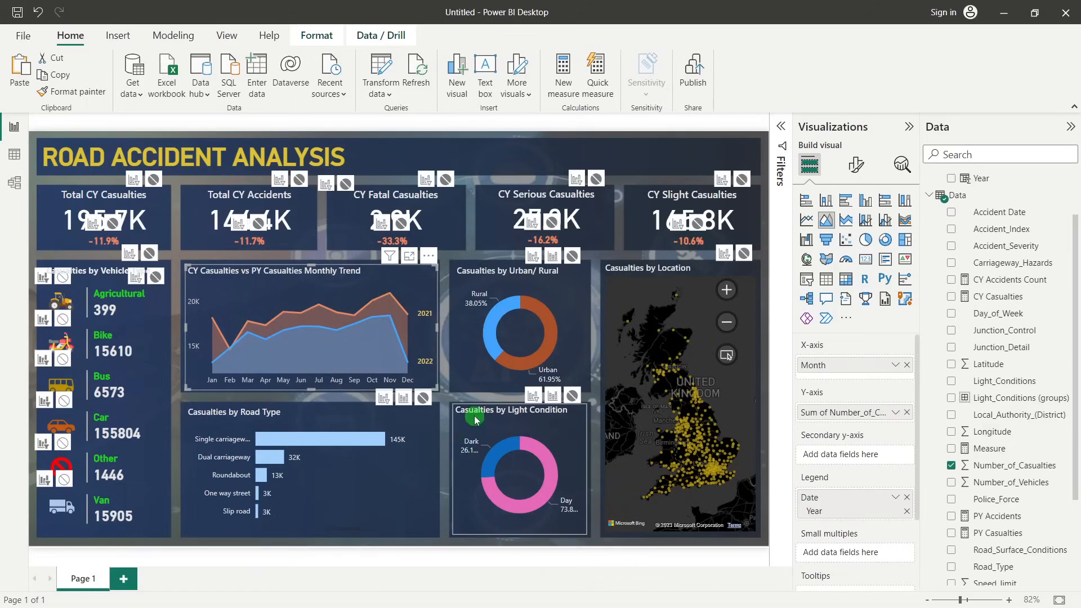
# Make the Single carriageway selection in the road type chart filter the urban/rural and light condition donuts instead of highlighting them
pyautogui.click(331, 418)
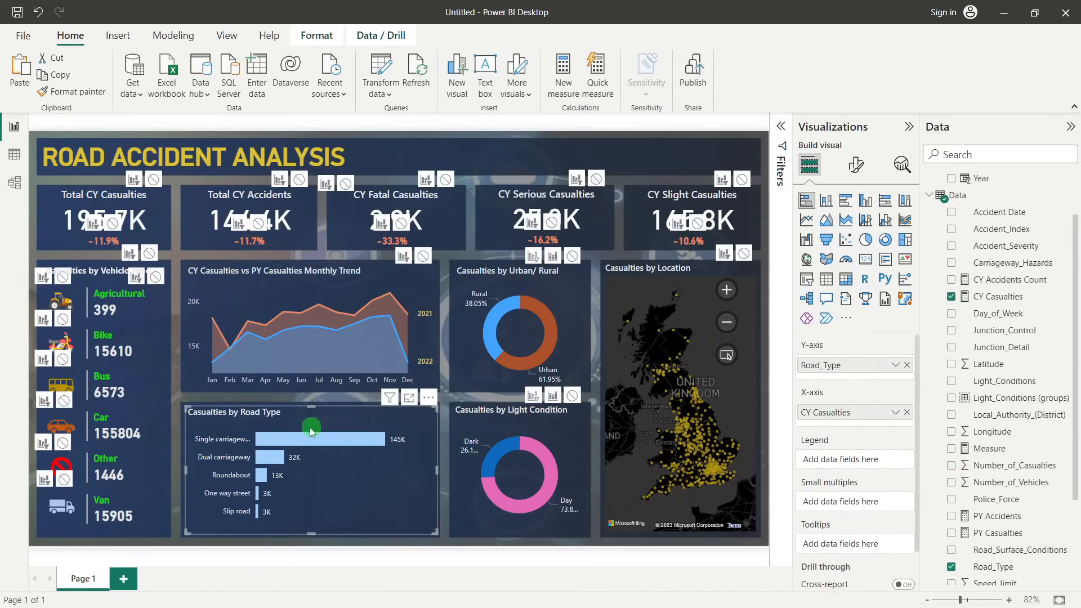
pyautogui.click(283, 439)
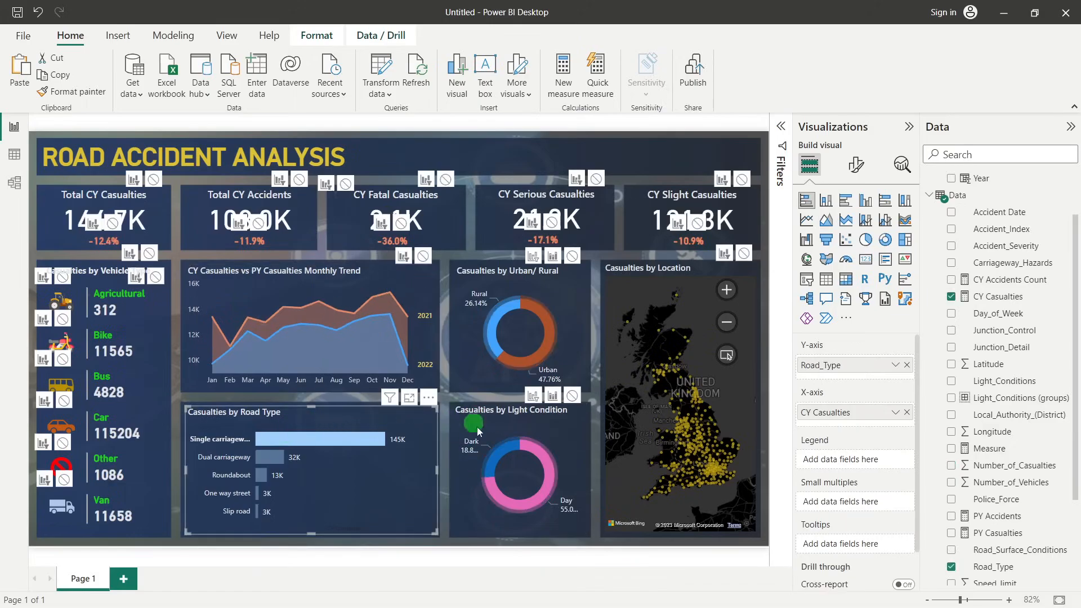
pyautogui.click(513, 497)
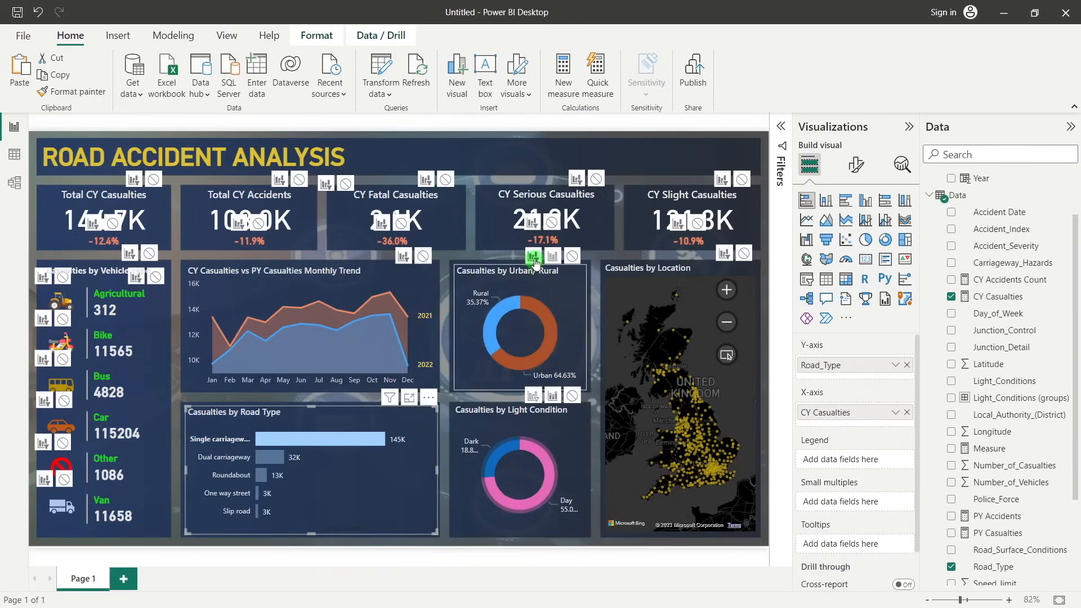
pyautogui.click(522, 430)
pyautogui.click(534, 396)
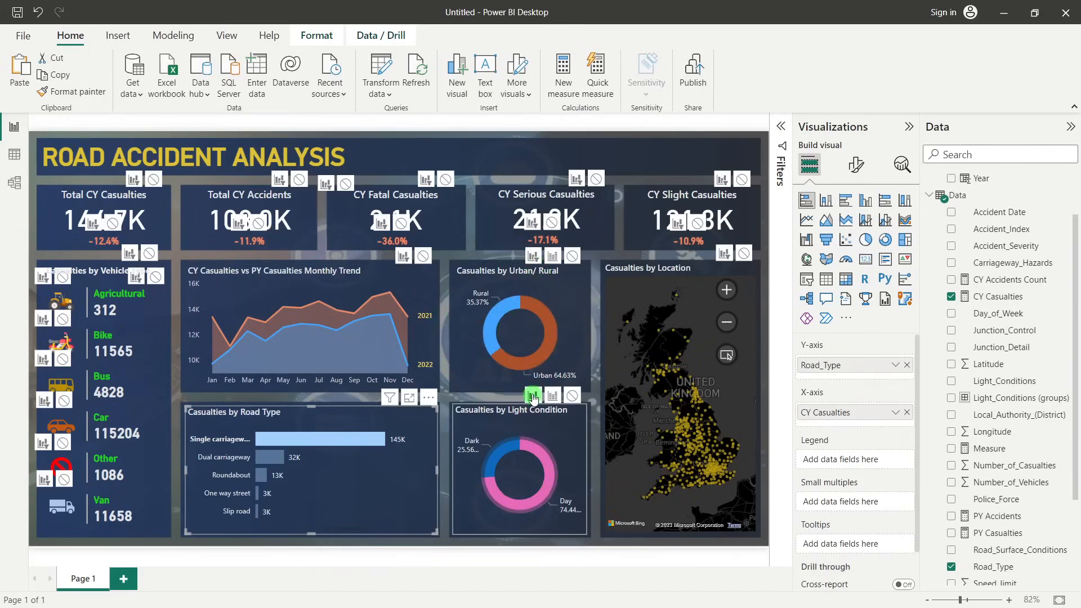
# Make the light condition donut filter the road type and urban/rural charts, using the Dark segment as a test selection and clearing it
pyautogui.click(560, 435)
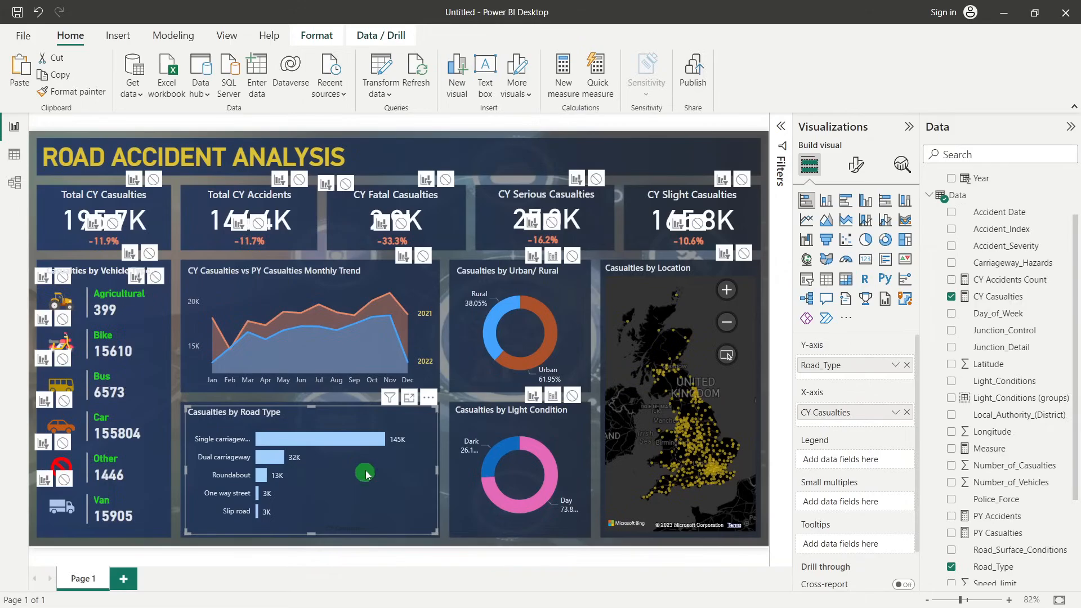
pyautogui.click(572, 396)
pyautogui.click(566, 431)
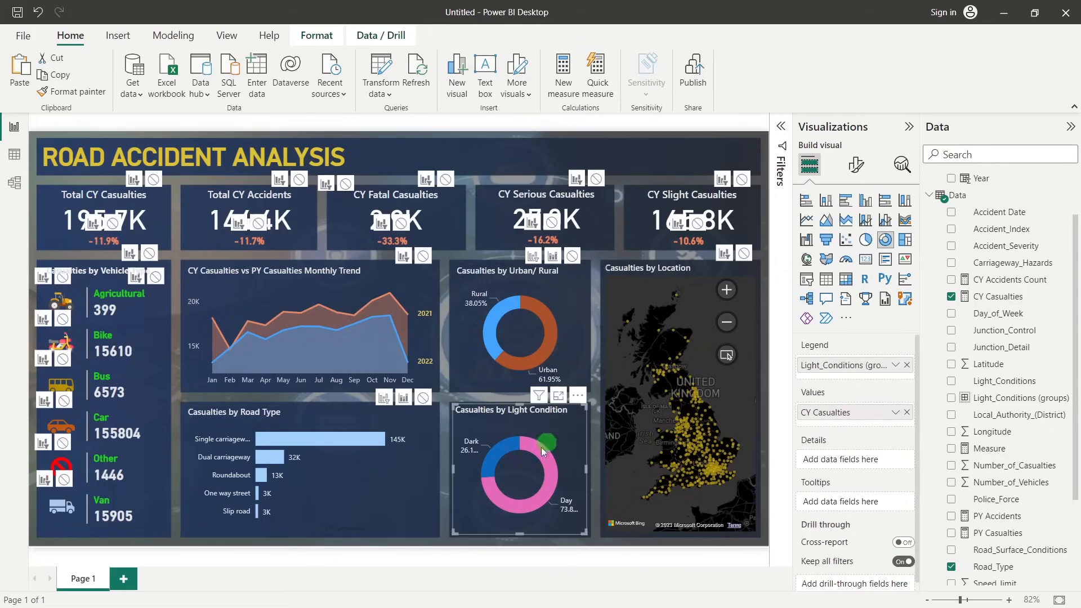
pyautogui.click(488, 463)
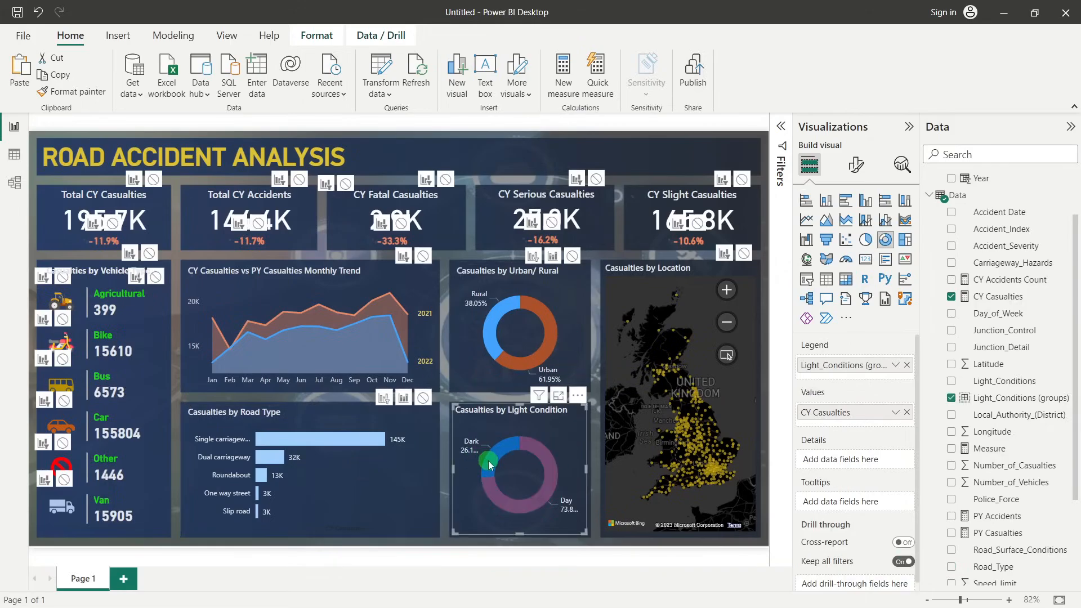
pyautogui.click(384, 398)
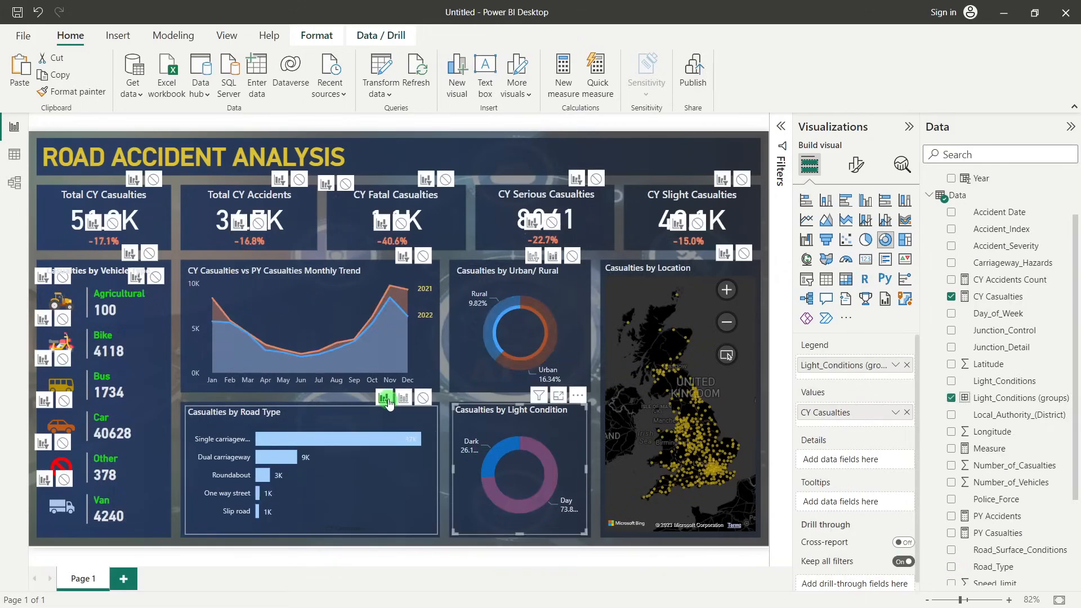
pyautogui.click(533, 256)
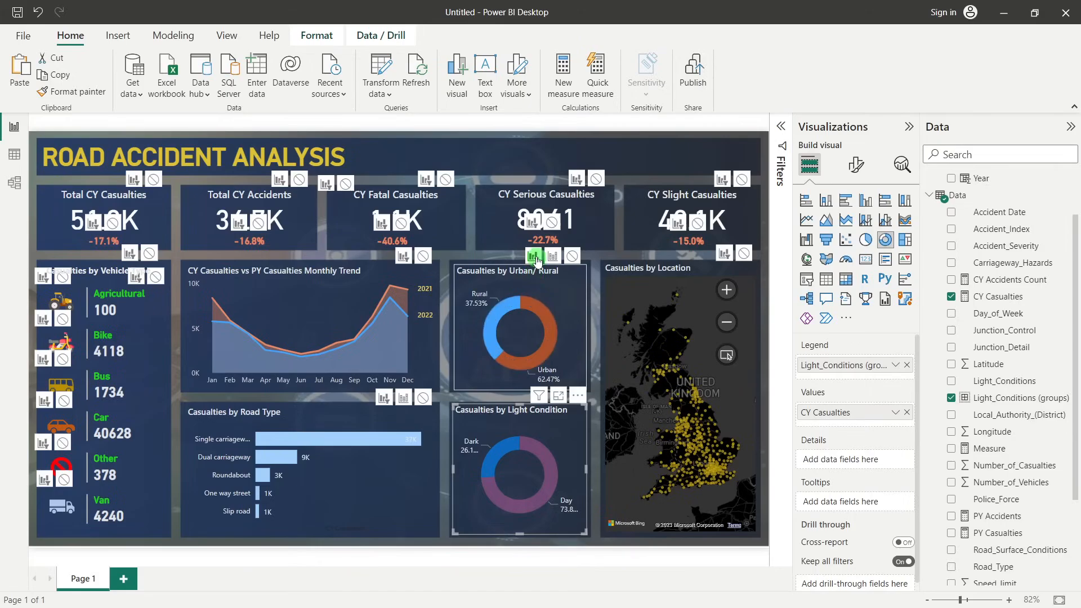
pyautogui.click(560, 422)
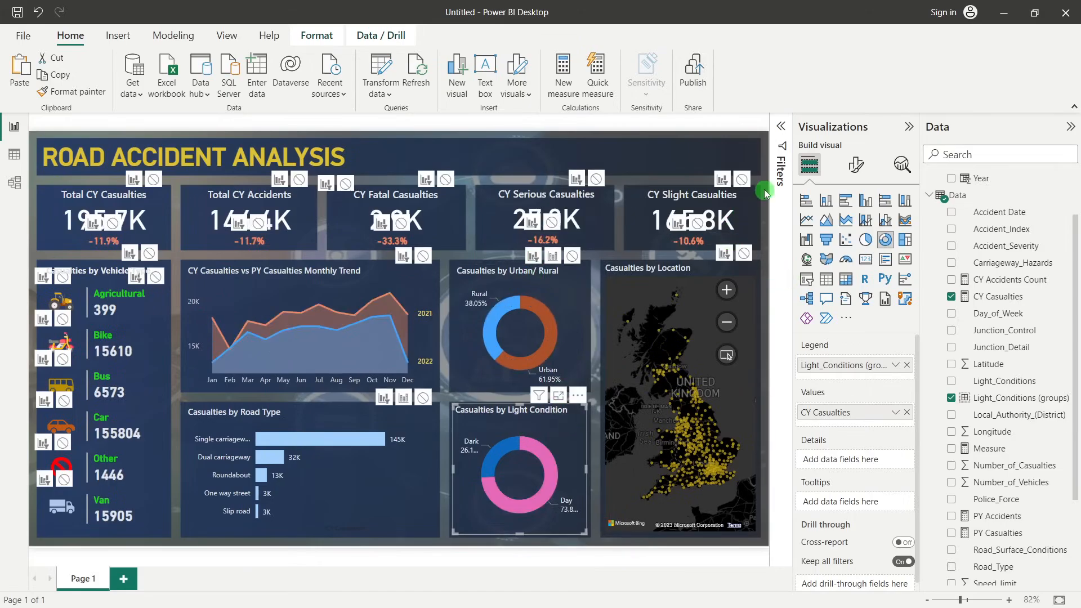
# Stop the location map from filtering the urban/rural donut and the serious and fatal casualties cards, and deselect the map
pyautogui.click(686, 270)
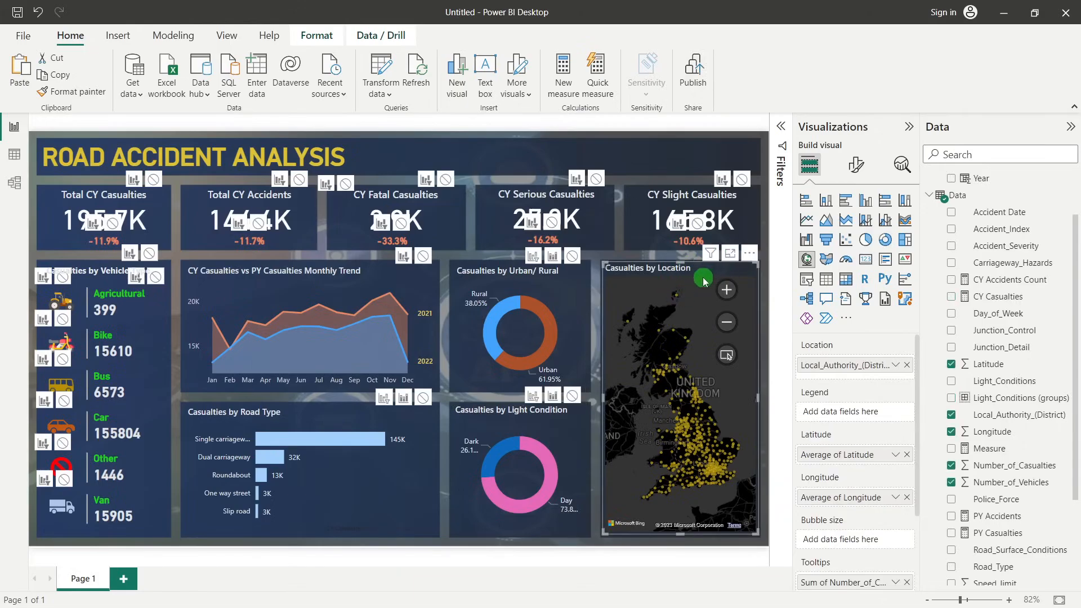
pyautogui.click(572, 256)
pyautogui.click(596, 178)
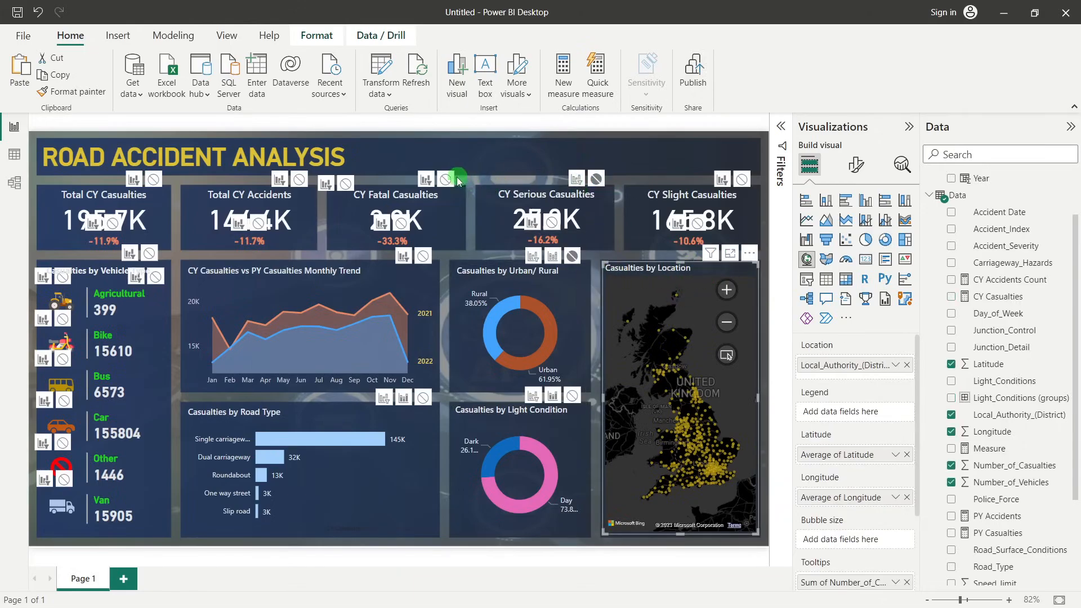
pyautogui.click(457, 181)
pyautogui.click(671, 268)
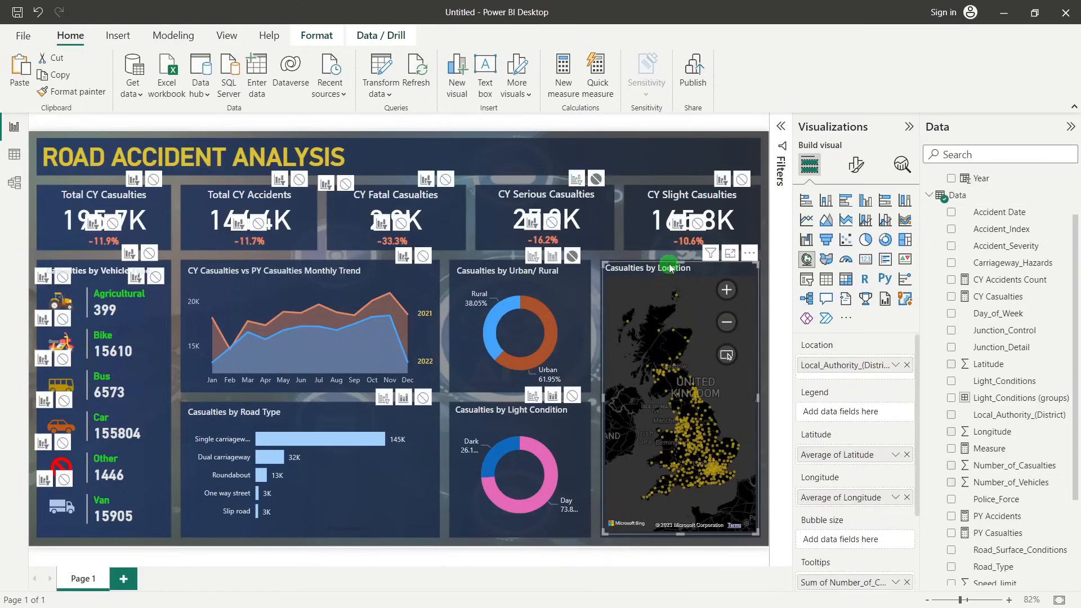
pyautogui.click(346, 183)
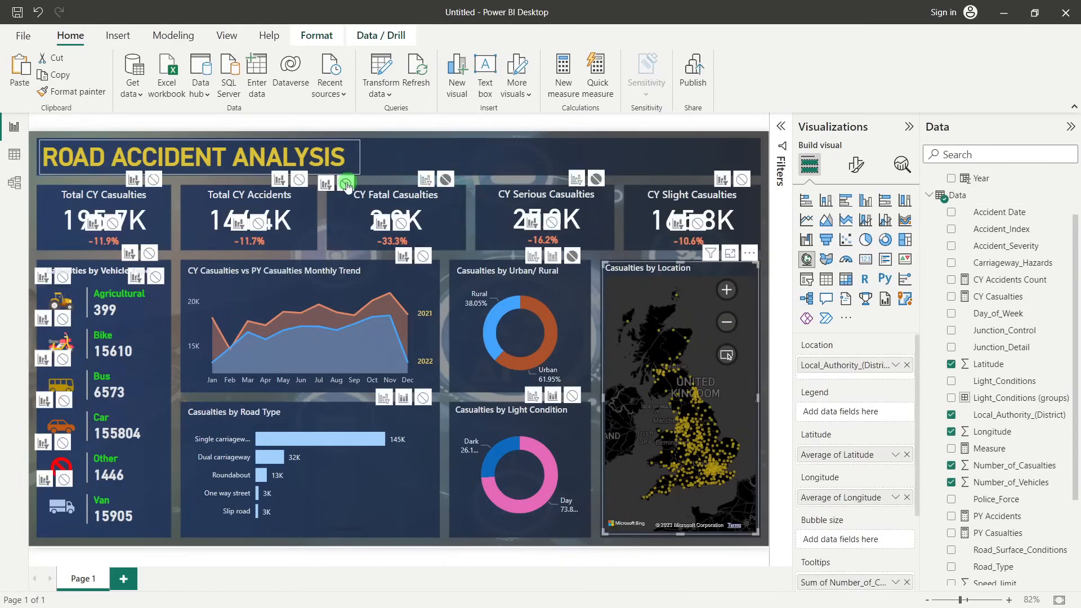
pyautogui.click(425, 157)
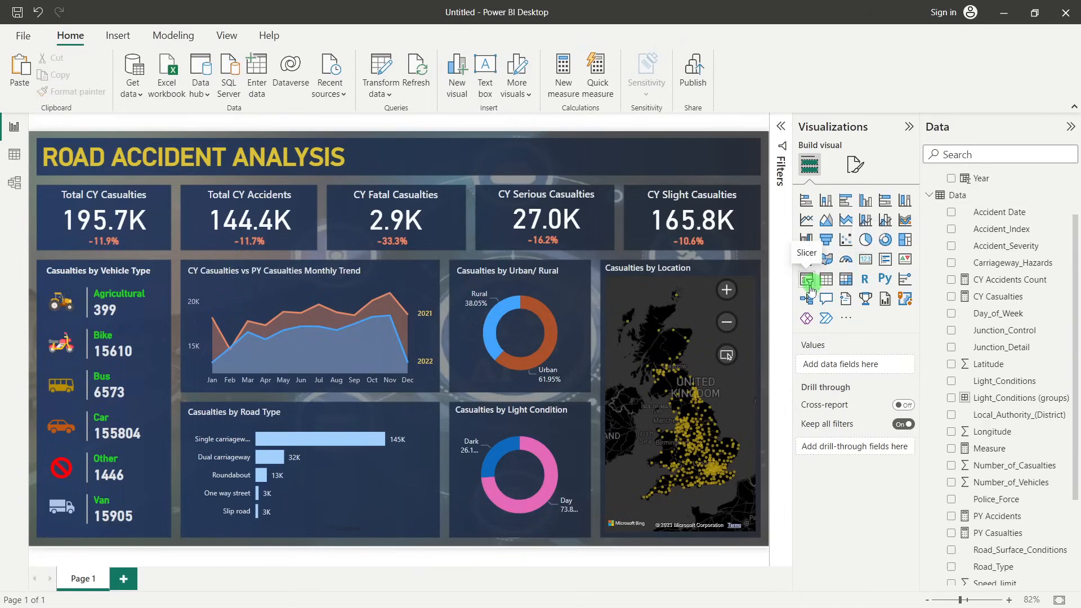
# Add a slicer over the empty area of the title banner and populate it with the Weather_Conditions field
pyautogui.hotkey('alt', 'Tab')
pyautogui.hotkey('alt', 'Tab')
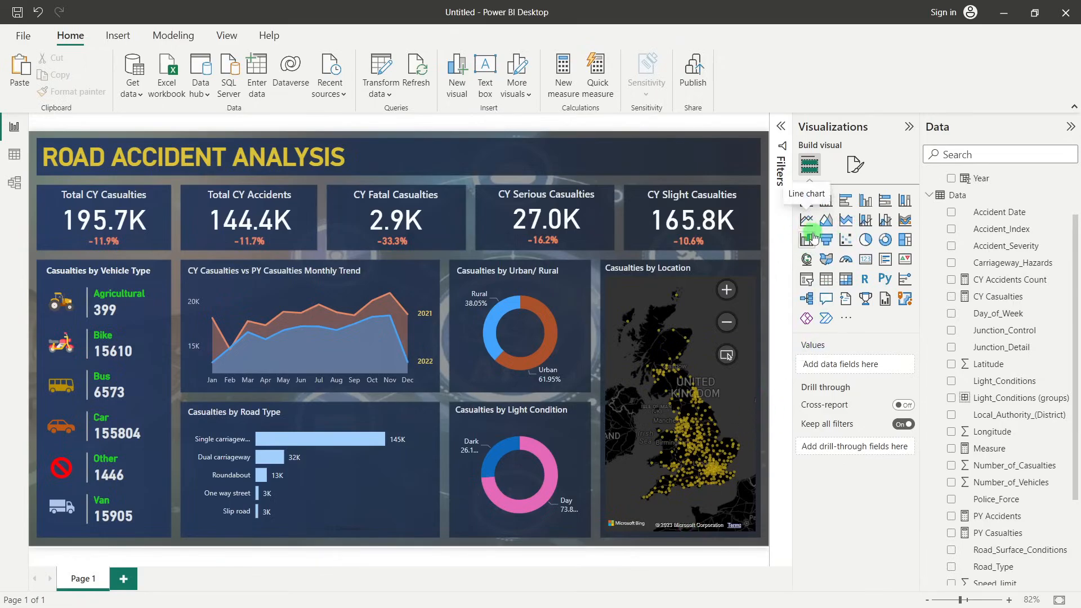
pyautogui.click(812, 286)
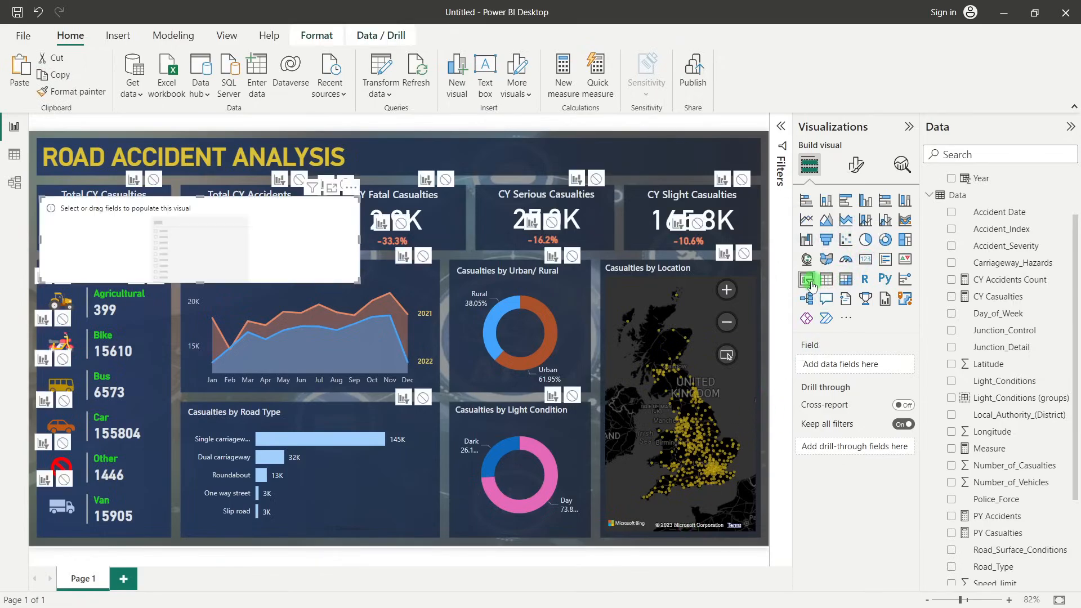
pyautogui.moveTo(225, 212); pyautogui.dragTo(584, 157)
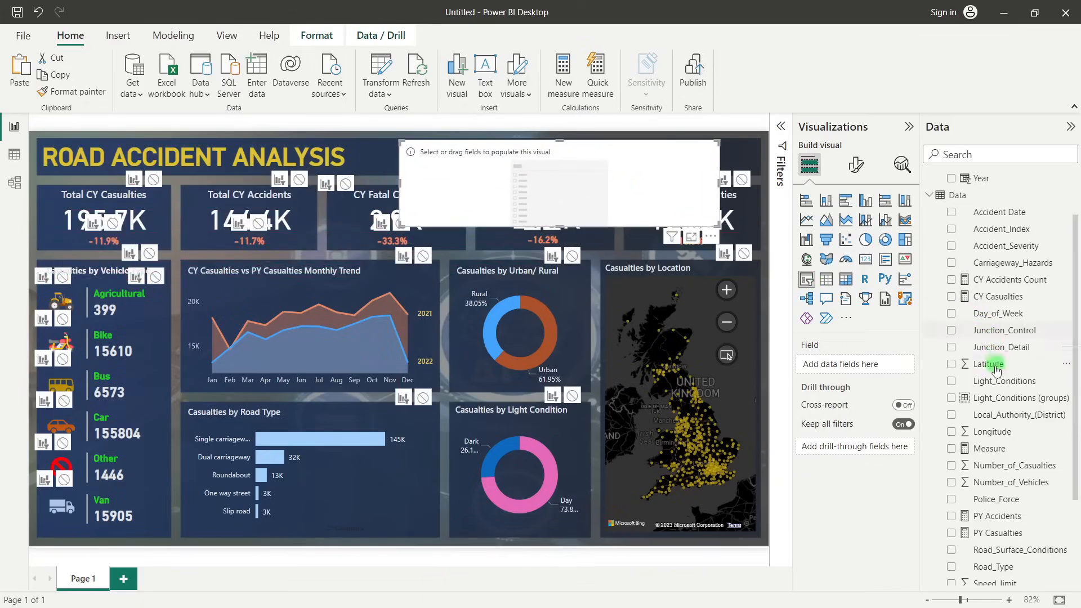
pyautogui.scroll(-3, 994, 366)
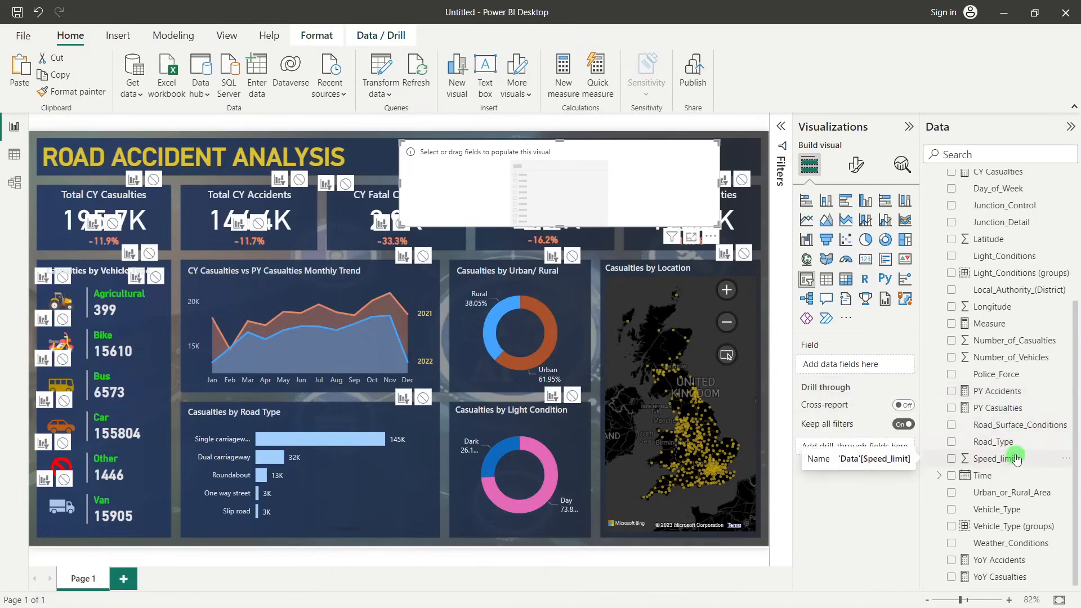
pyautogui.scroll(1, 1017, 459)
pyautogui.scroll(1, 1016, 459)
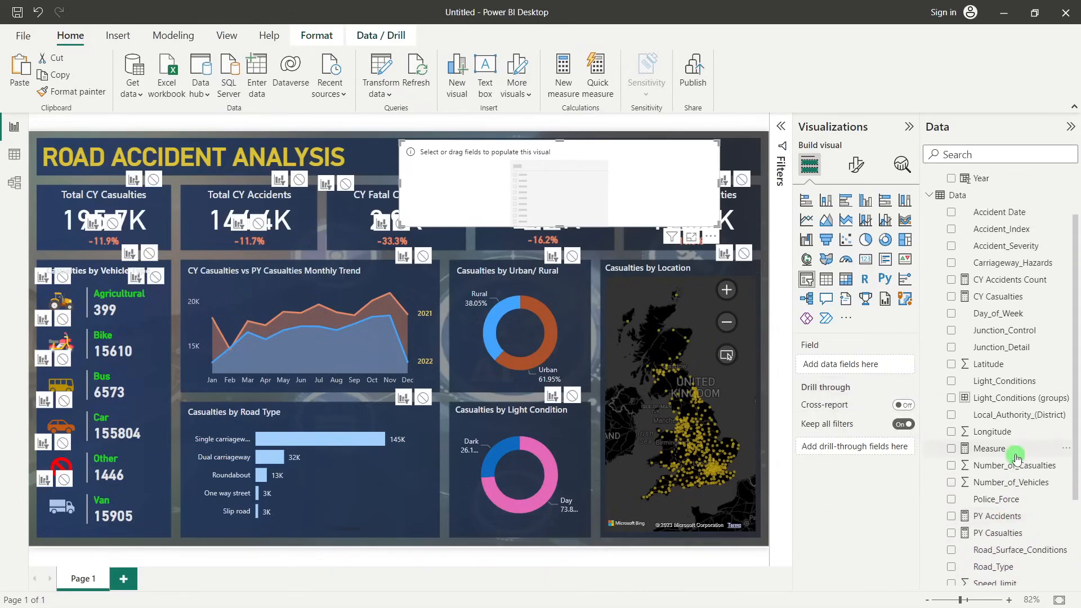
pyautogui.scroll(-2, 1017, 459)
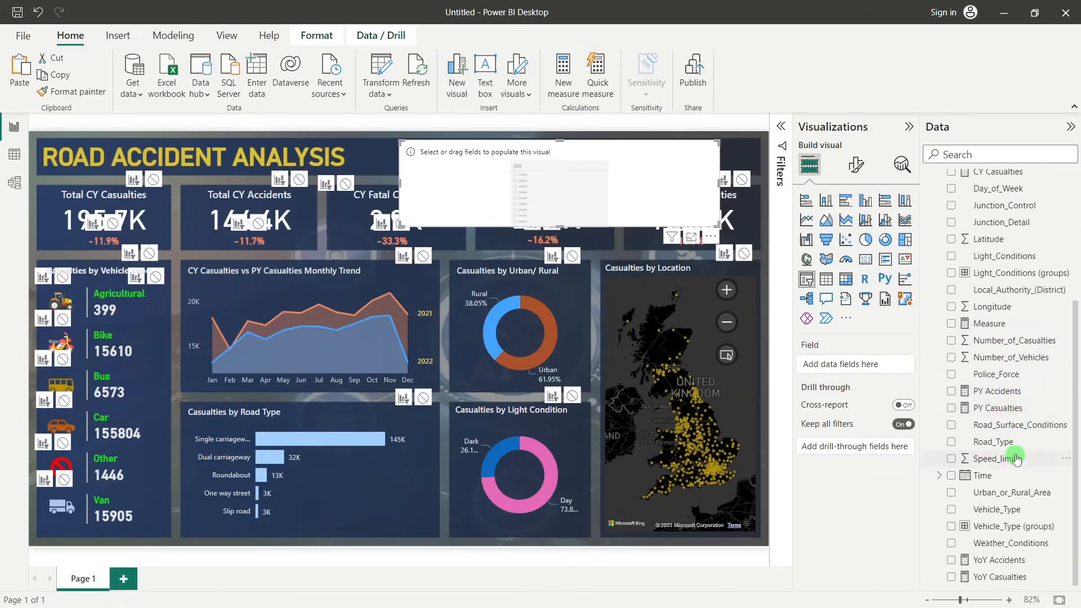
pyautogui.moveTo(1002, 543); pyautogui.dragTo(862, 366)
# Look through the weather options in the slicer and delete the slicer
pyautogui.scroll(-2, 543, 205)
pyautogui.scroll(-2, 543, 207)
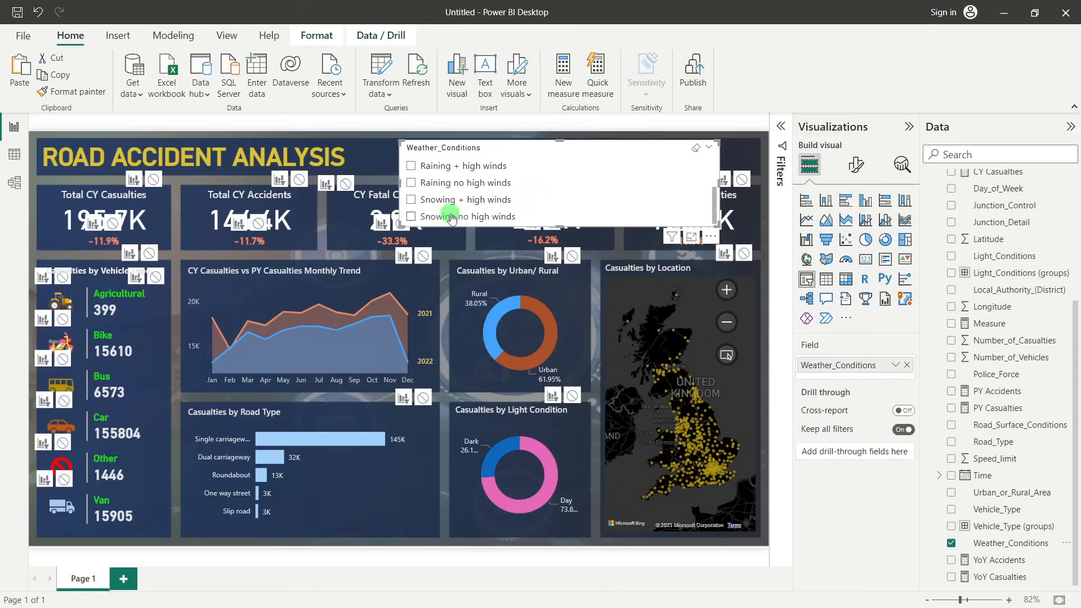
pyautogui.scroll(4, 450, 214)
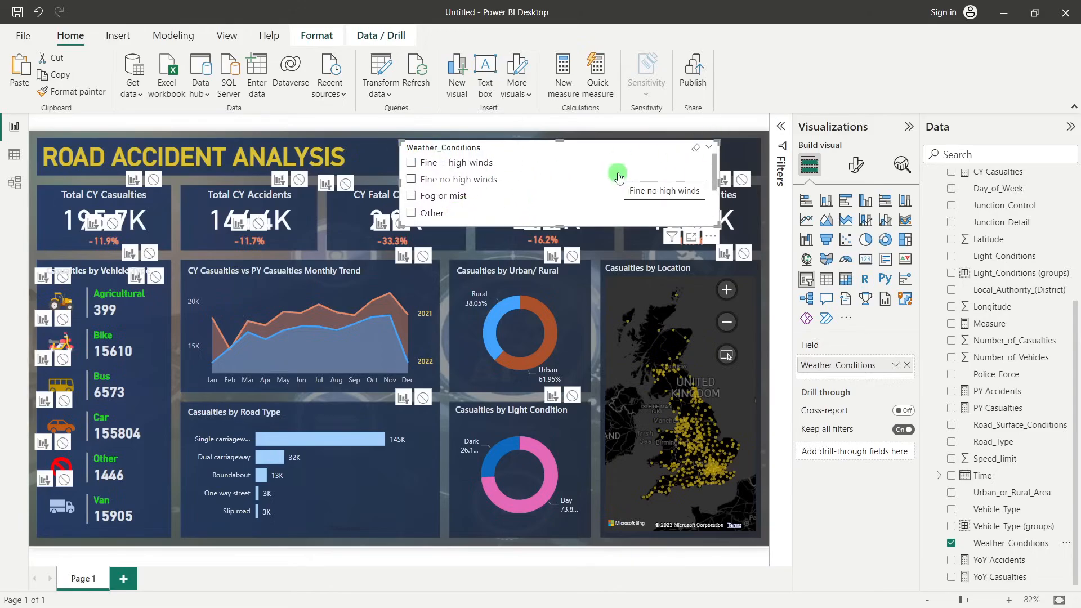
pyautogui.press('Delete')
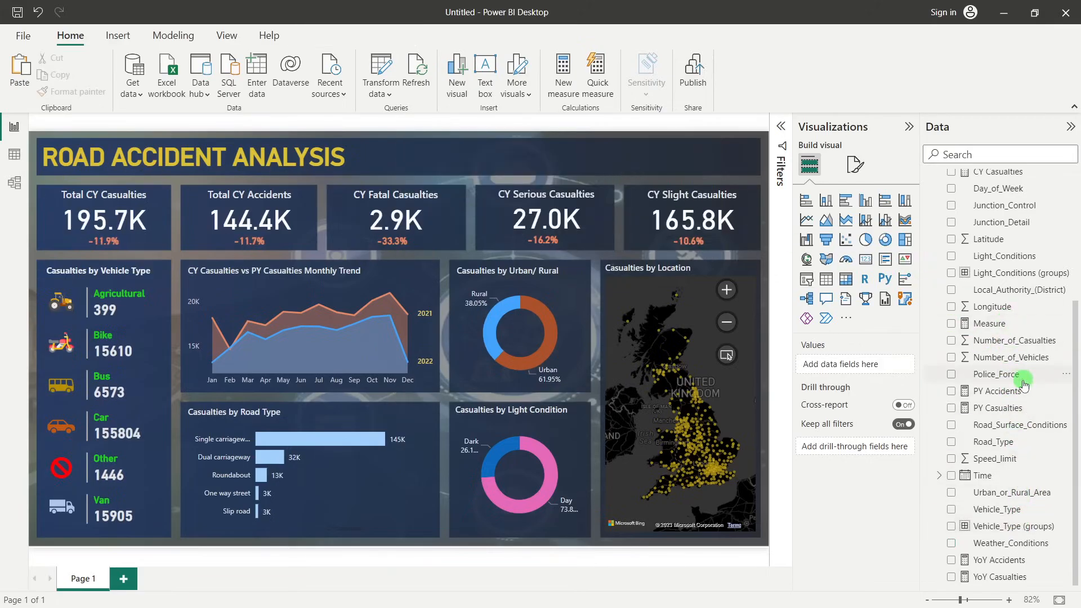
# Start grouping the Weather_Conditions field and combine Raining + high winds and Raining no high winds into a group named Rain
pyautogui.scroll(4, 1012, 372)
pyautogui.scroll(-4, 1014, 387)
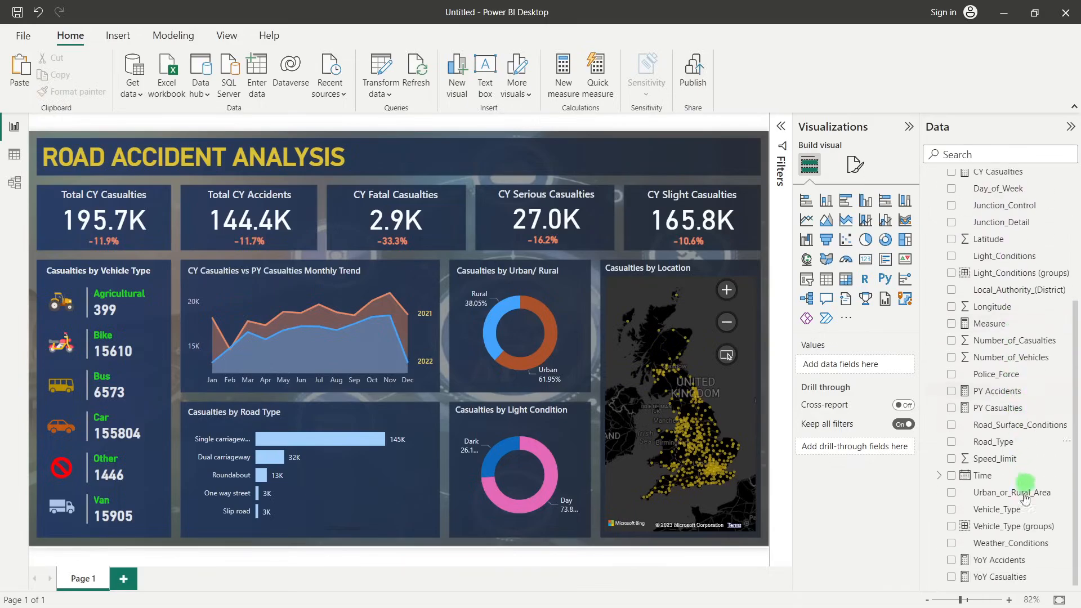
pyautogui.rightClick(998, 544)
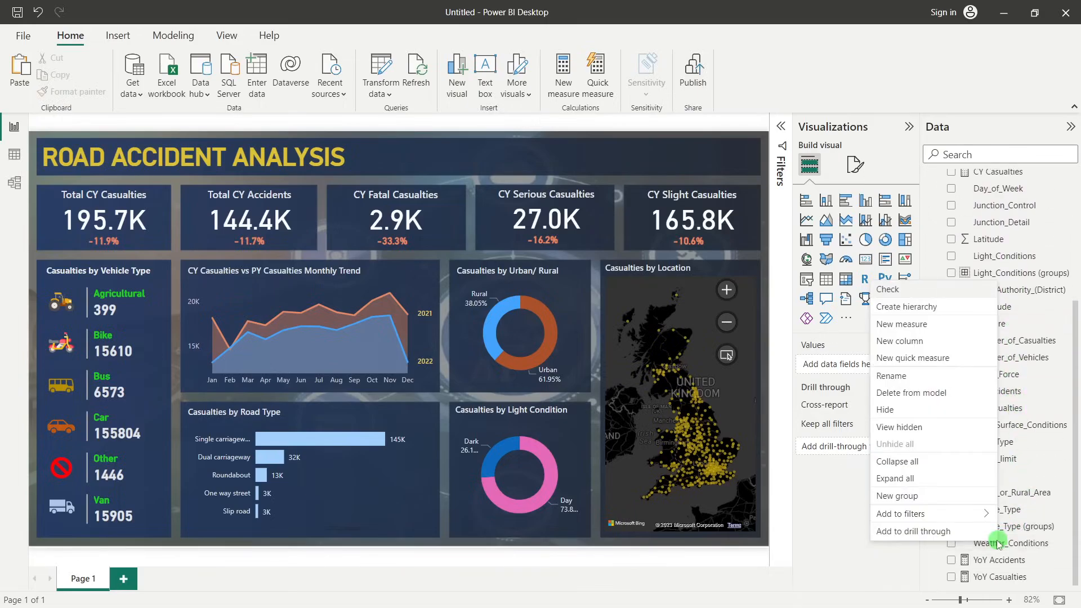
pyautogui.click(904, 497)
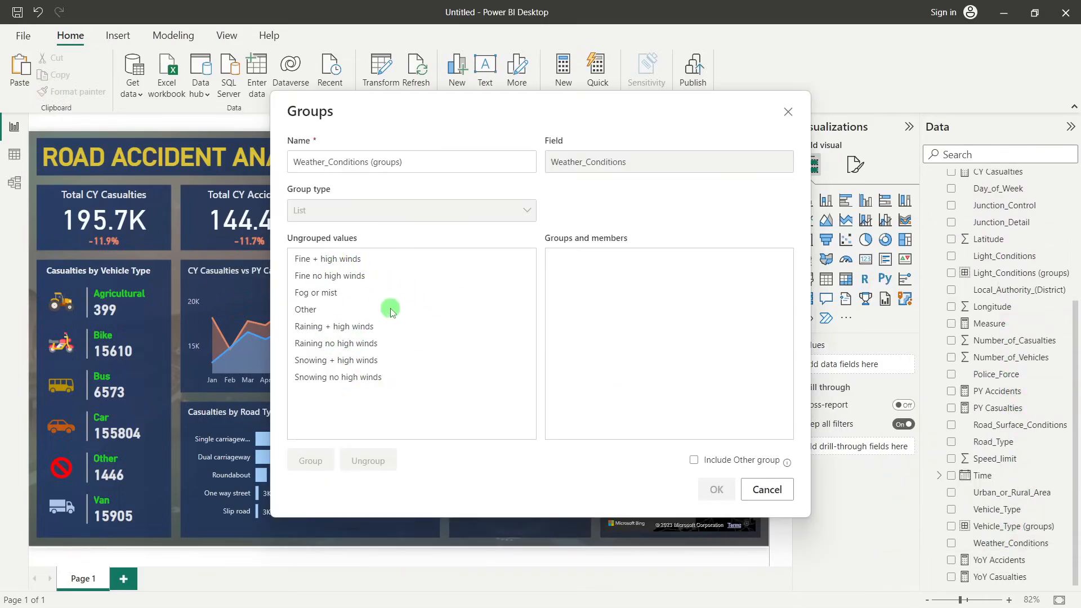
pyautogui.click(344, 327)
pyautogui.keyDown('ctrl'); pyautogui.click(331, 345); pyautogui.keyUp('ctrl')
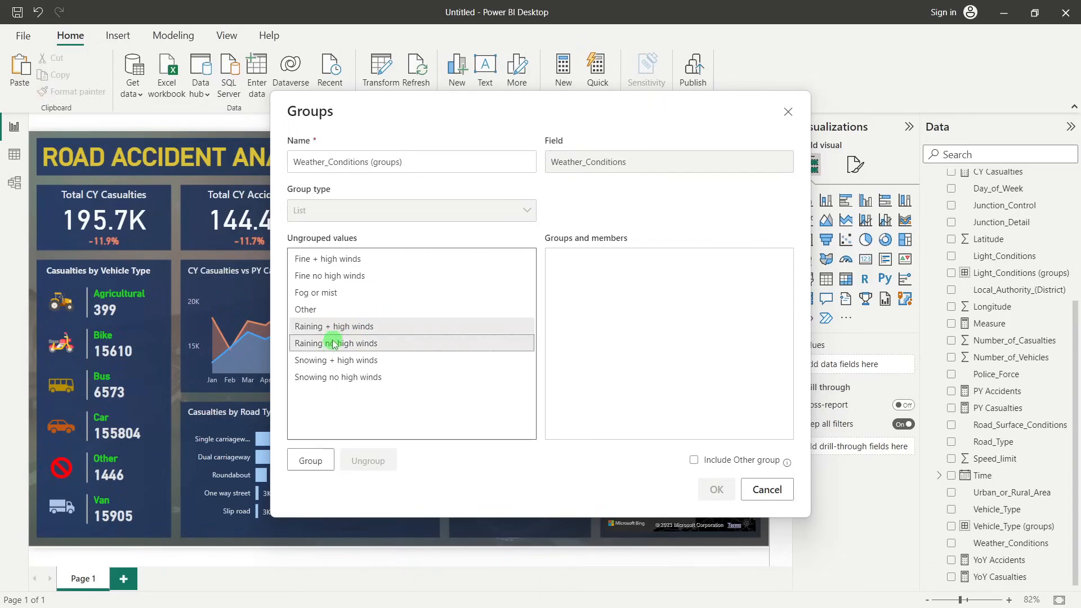
pyautogui.click(317, 463)
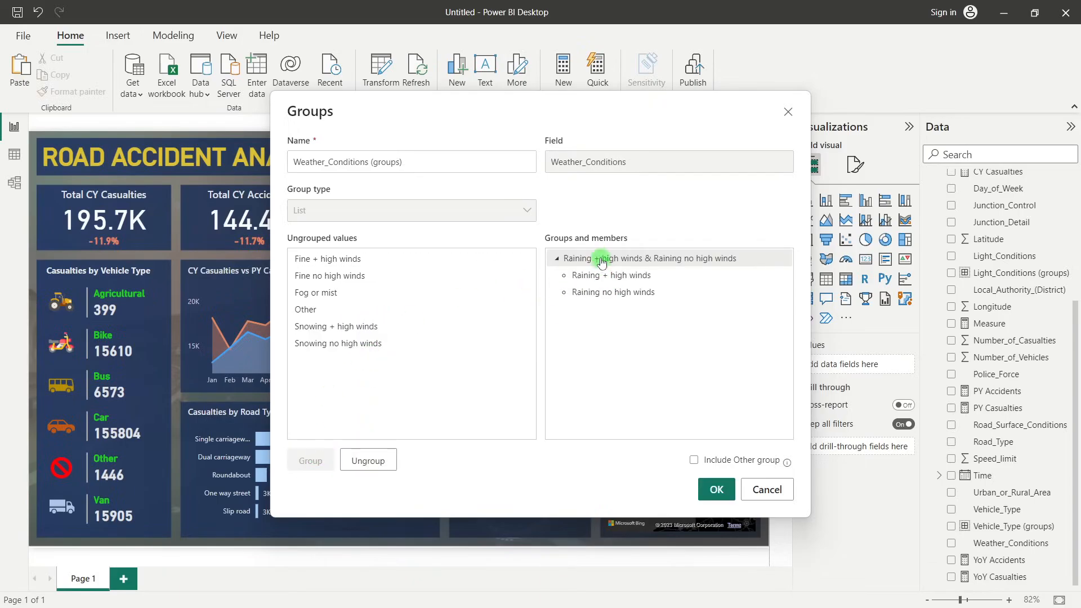
pyautogui.doubleClick(601, 258)
pyautogui.write('Rain')
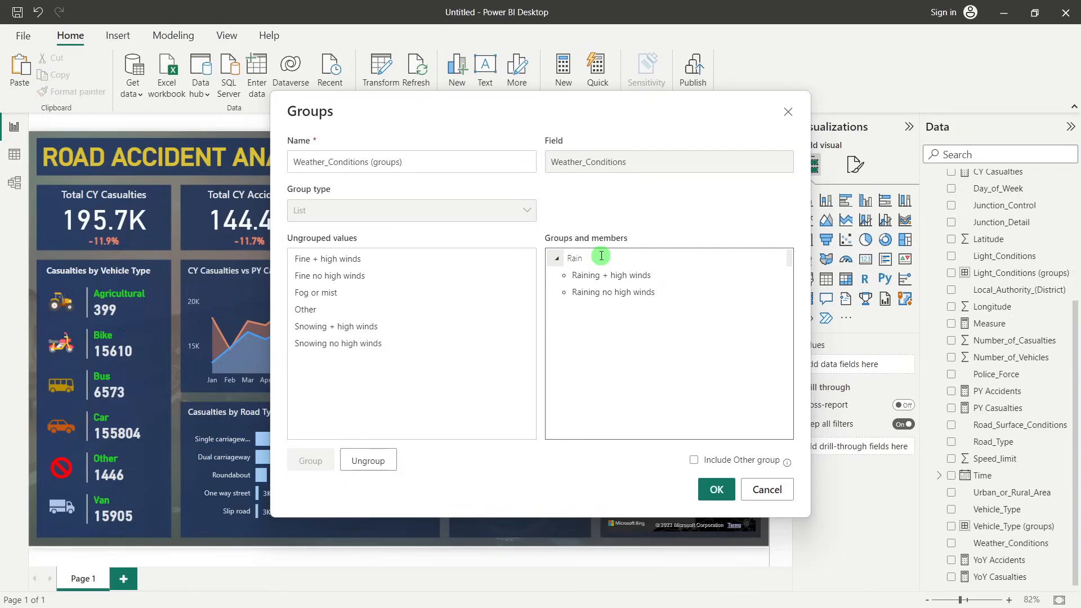
pyautogui.click(451, 401)
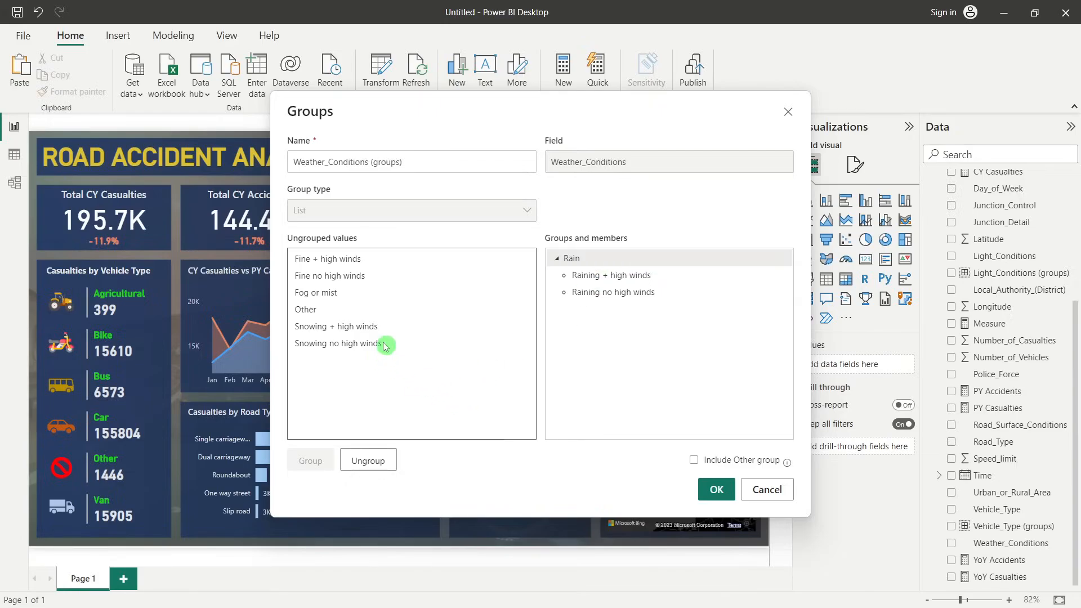
# Combine Fine + high winds and Fine no high winds into a weather group named Fine
pyautogui.click(319, 260)
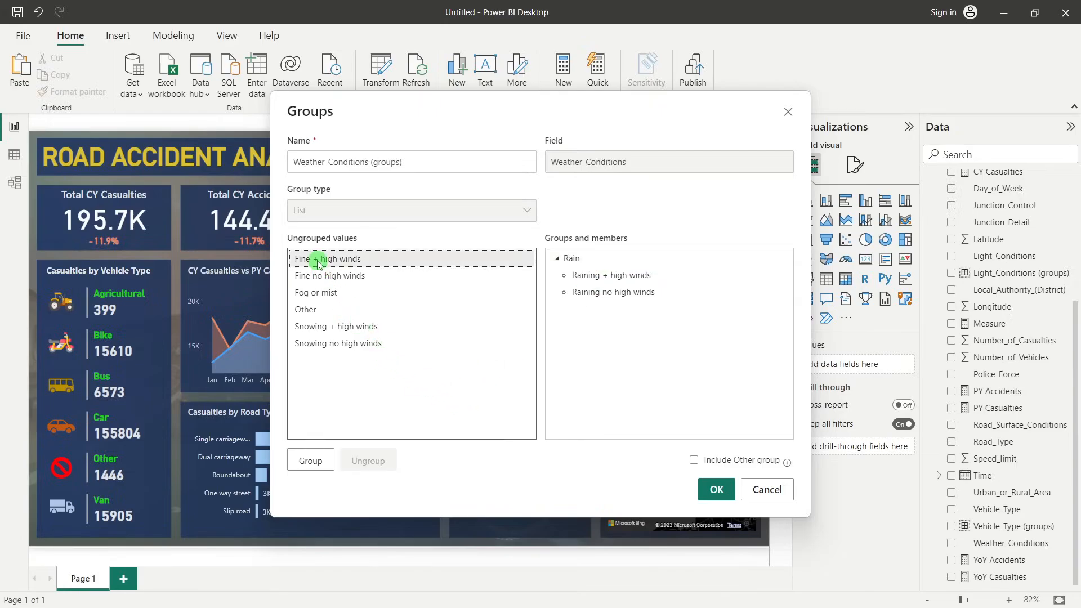
pyautogui.keyDown('ctrl'); pyautogui.click(315, 276); pyautogui.keyUp('ctrl')
pyautogui.click(311, 460)
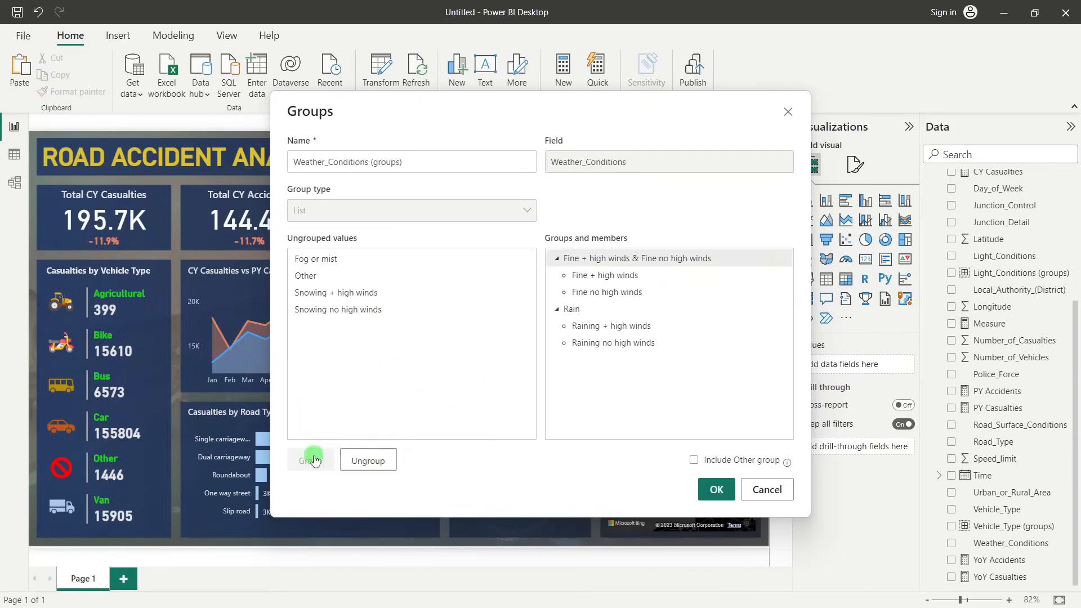
pyautogui.click(576, 260)
pyautogui.write('Fine')
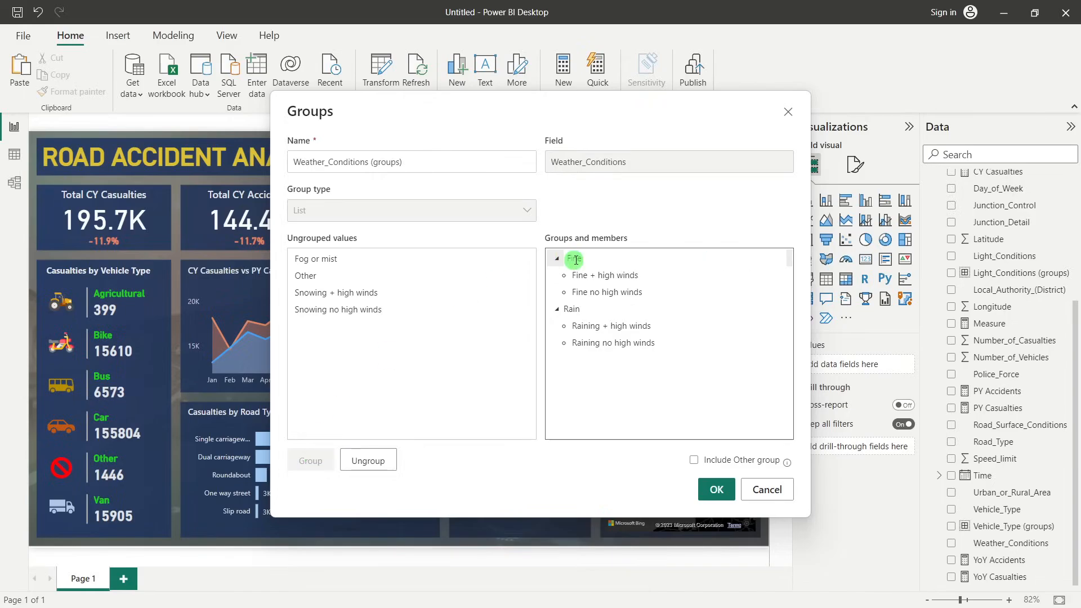
pyautogui.click(442, 371)
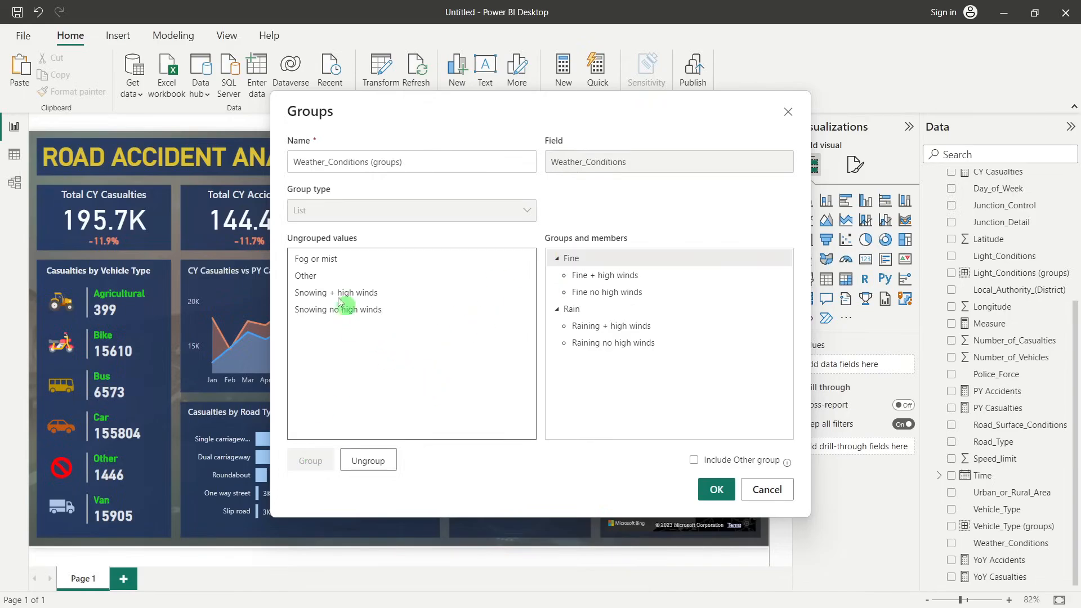
# Combine Fog or mist, Snowing + high winds and Snowing no high winds into a group named Snow/ Fog
pyautogui.click(316, 262)
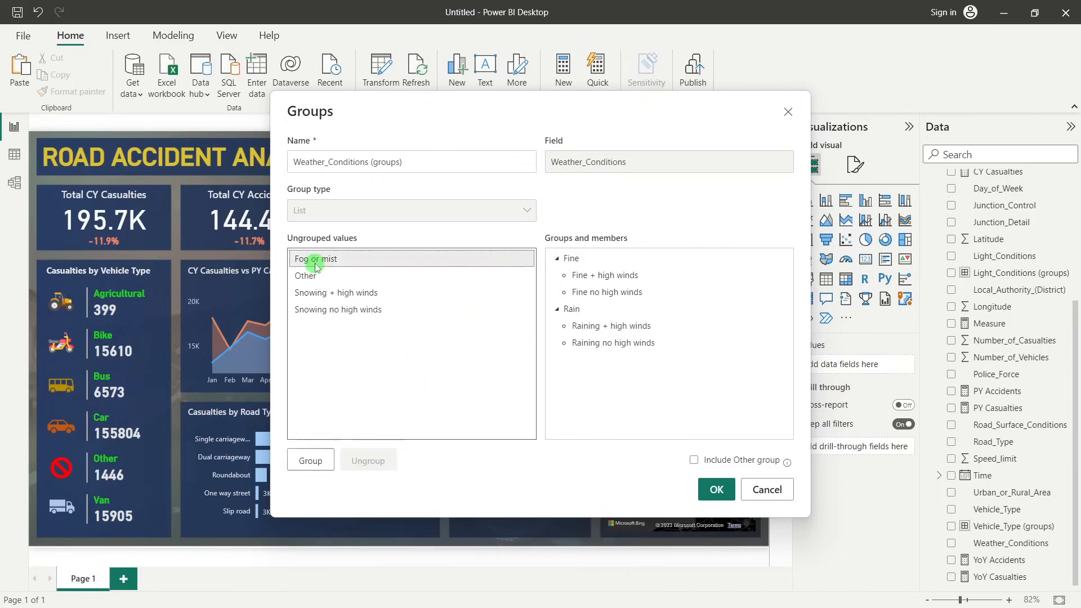
pyautogui.keyDown('ctrl'); pyautogui.click(325, 293); pyautogui.keyUp('ctrl')
pyautogui.keyDown('ctrl'); pyautogui.click(330, 309); pyautogui.keyUp('ctrl')
pyautogui.click(311, 459)
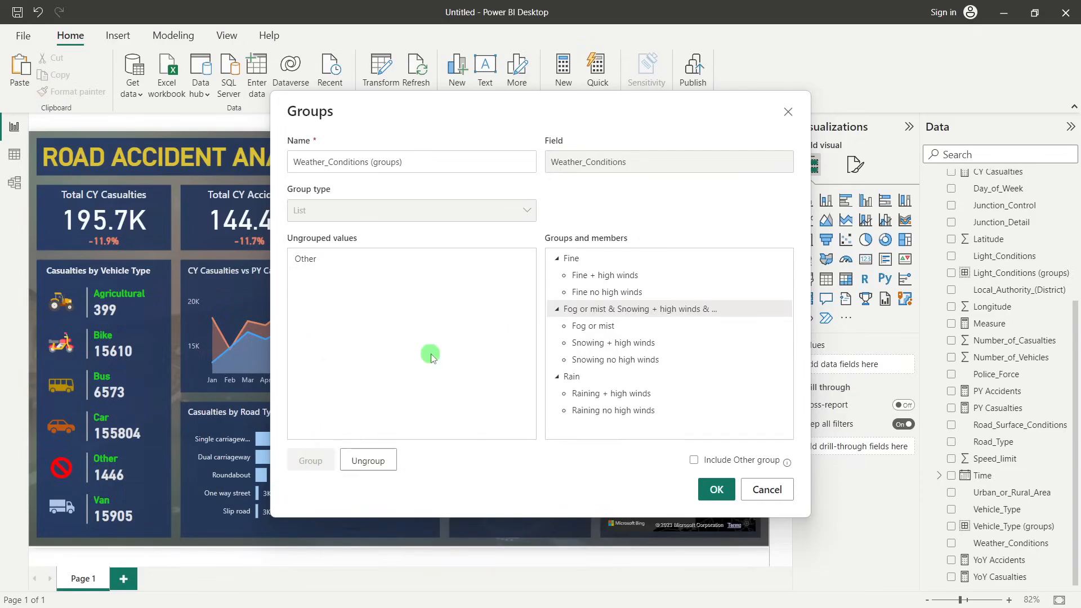
pyautogui.doubleClick(591, 310)
pyautogui.write('Snow')
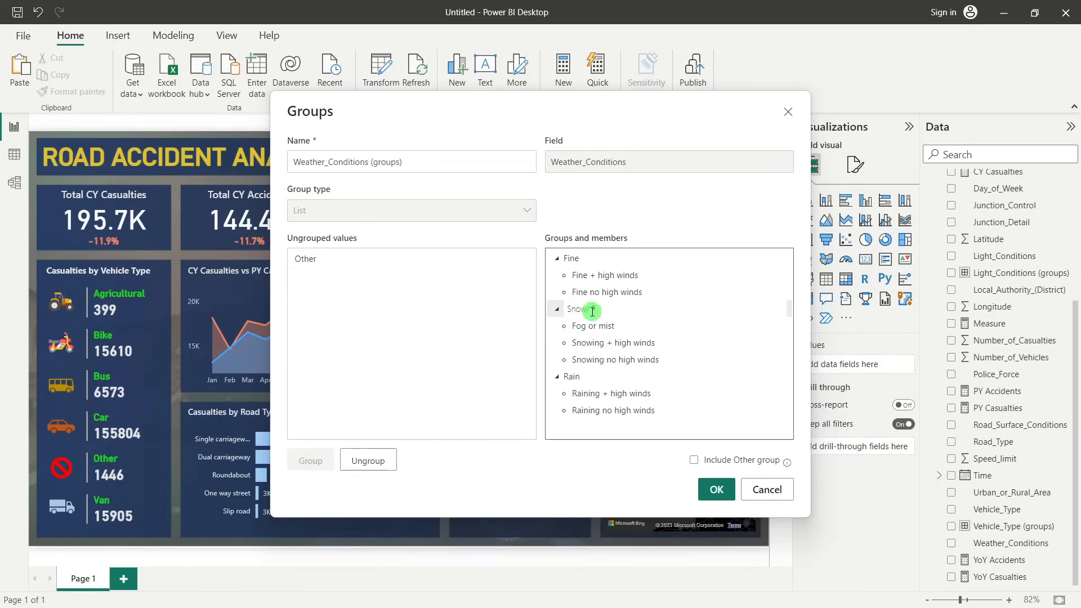
# Put the remaining Other value into its own group and save the Weather_Conditions (groups) field
pyautogui.click(324, 263)
pyautogui.click(310, 460)
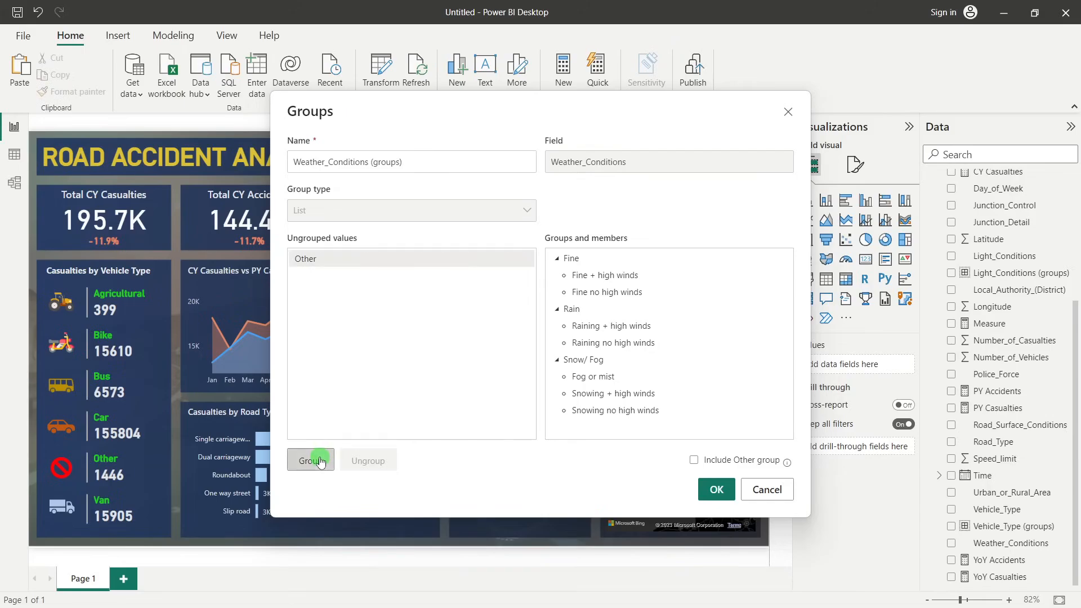
pyautogui.click(715, 490)
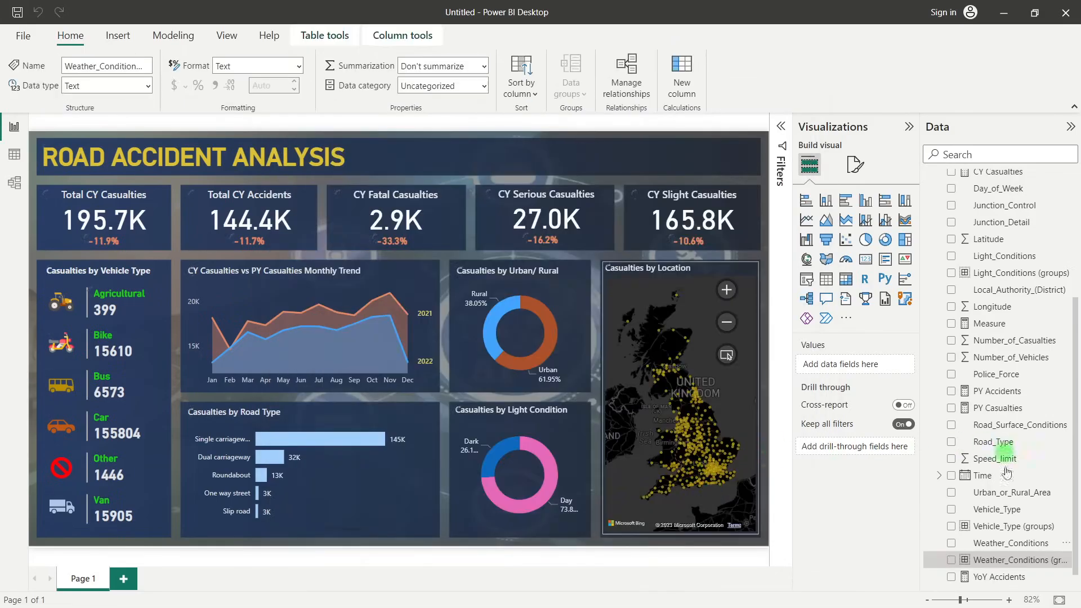
# Add a slicer for the Weather_Conditions field and place it over the empty area of the title banner
pyautogui.click(807, 279)
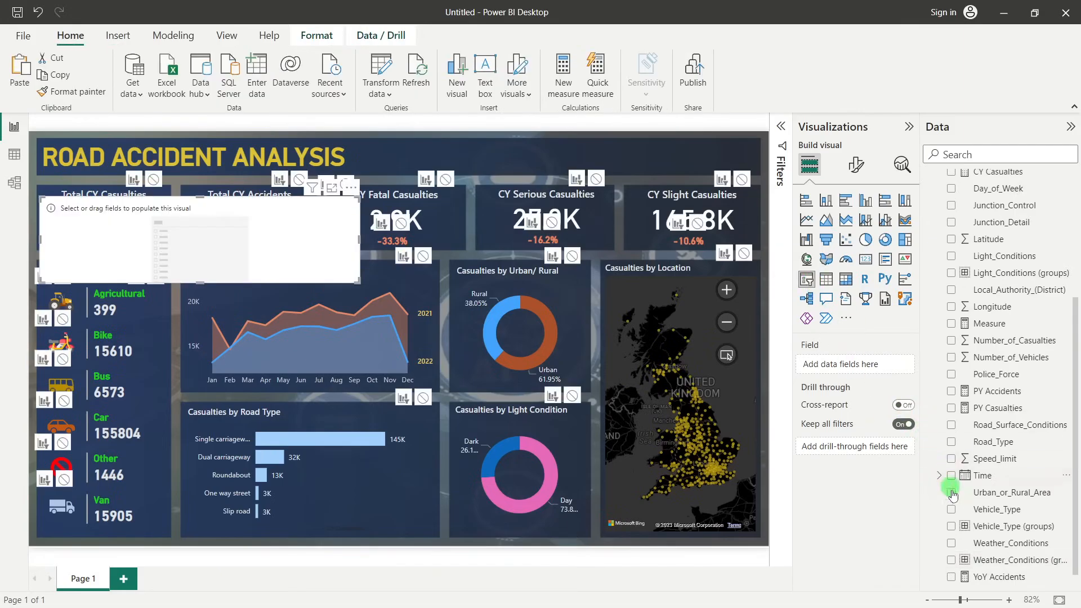
pyautogui.moveTo(1018, 547); pyautogui.dragTo(680, 162)
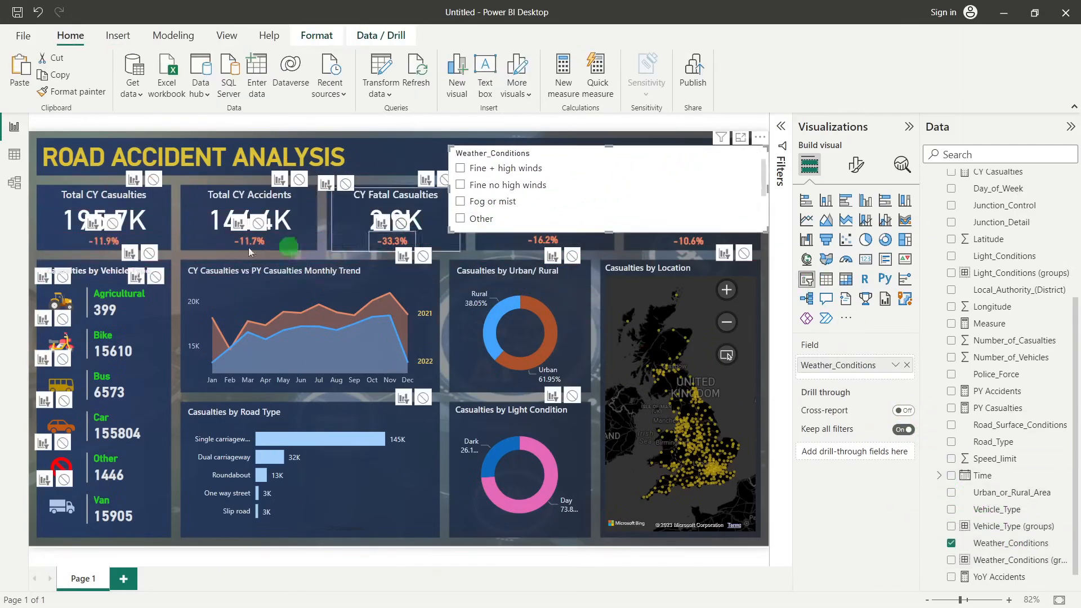
pyautogui.click(522, 319)
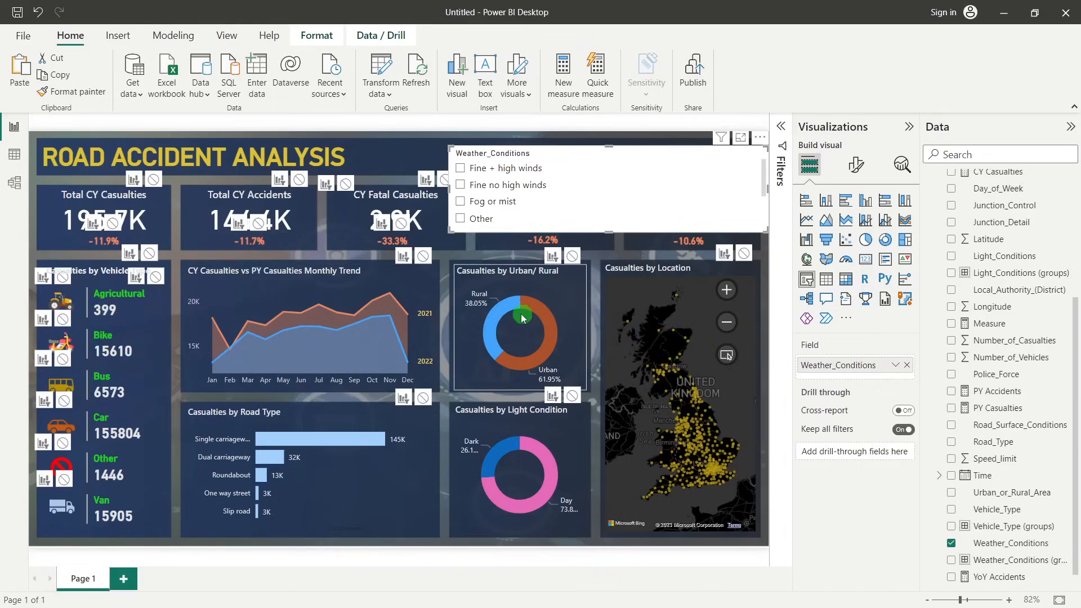
# Turn off interaction editing for the page and deselect the monthly trend chart
pyautogui.click(149, 254)
pyautogui.click(294, 286)
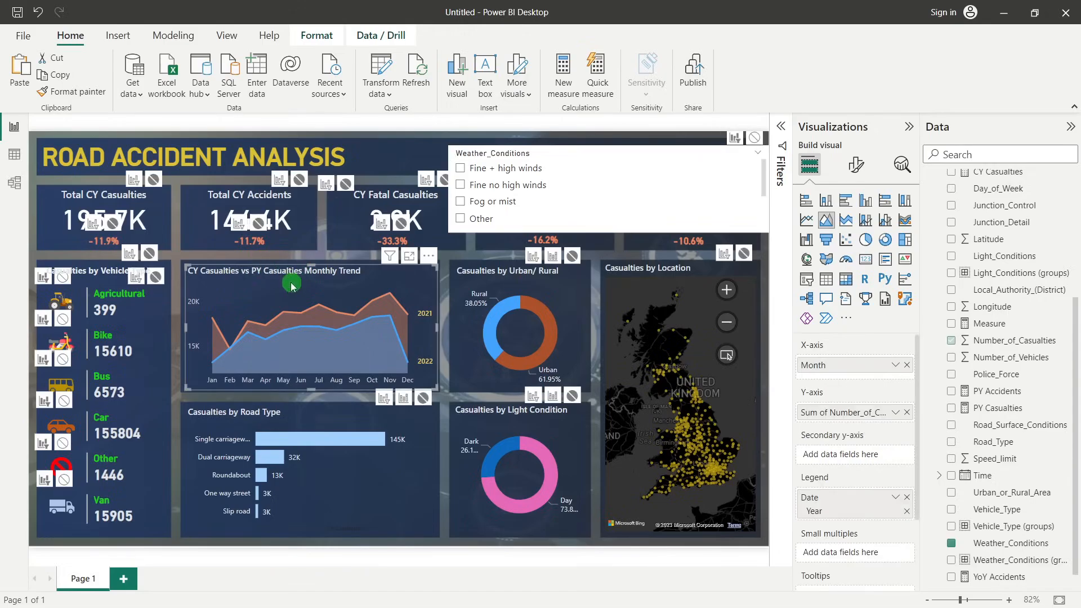
pyautogui.click(315, 38)
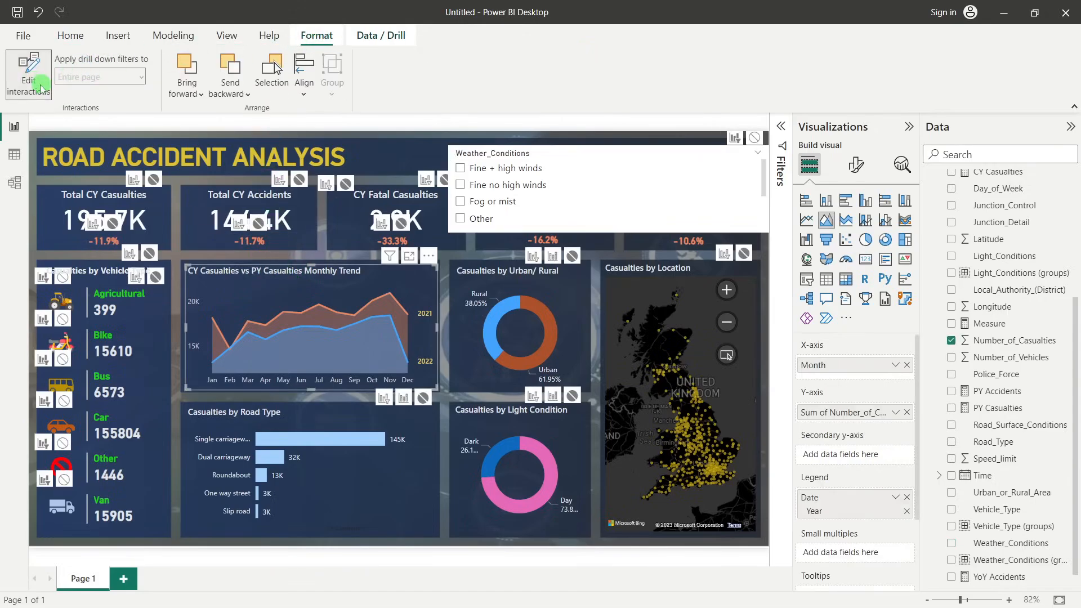
pyautogui.click(28, 72)
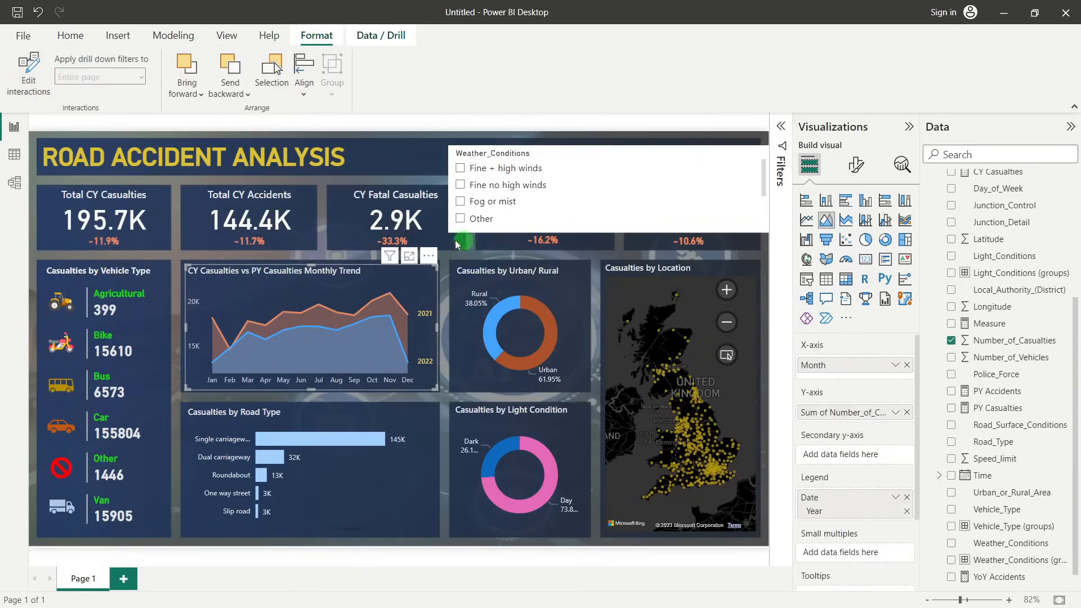
pyautogui.click(387, 163)
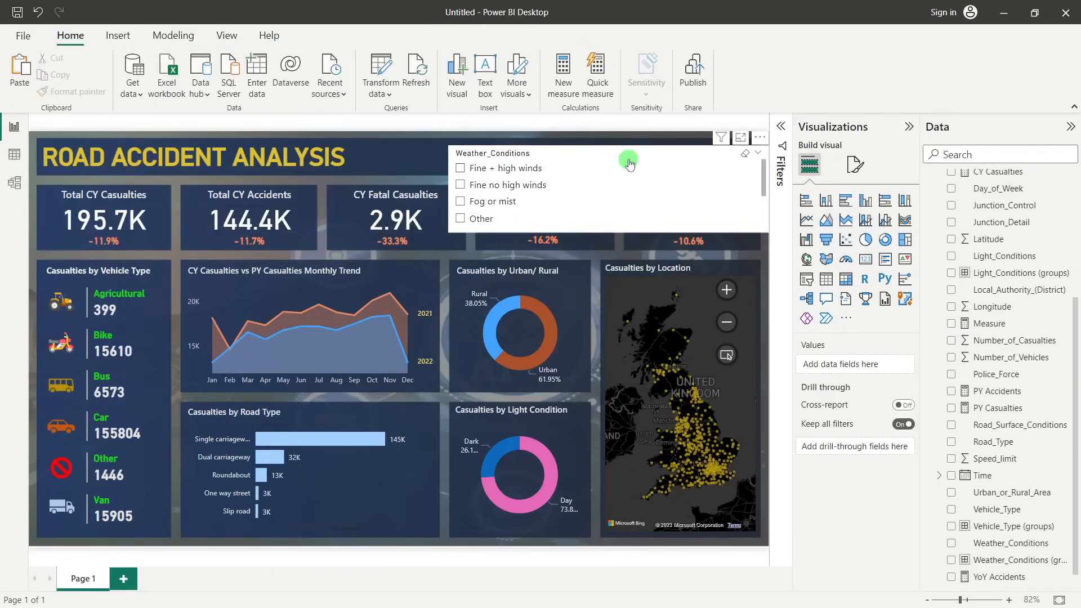
# Test the weather slicer with Fine + high winds, clear it, and shift the slicer slightly toward the dashboard title
pyautogui.click(461, 168)
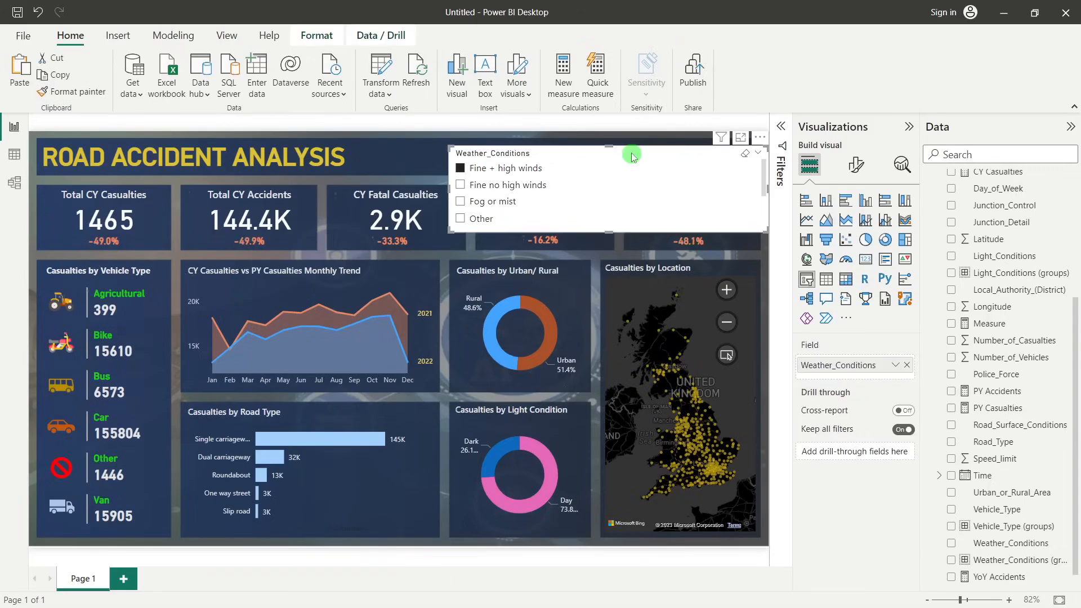
pyautogui.click(461, 168)
pyautogui.moveTo(599, 156); pyautogui.dragTo(558, 156)
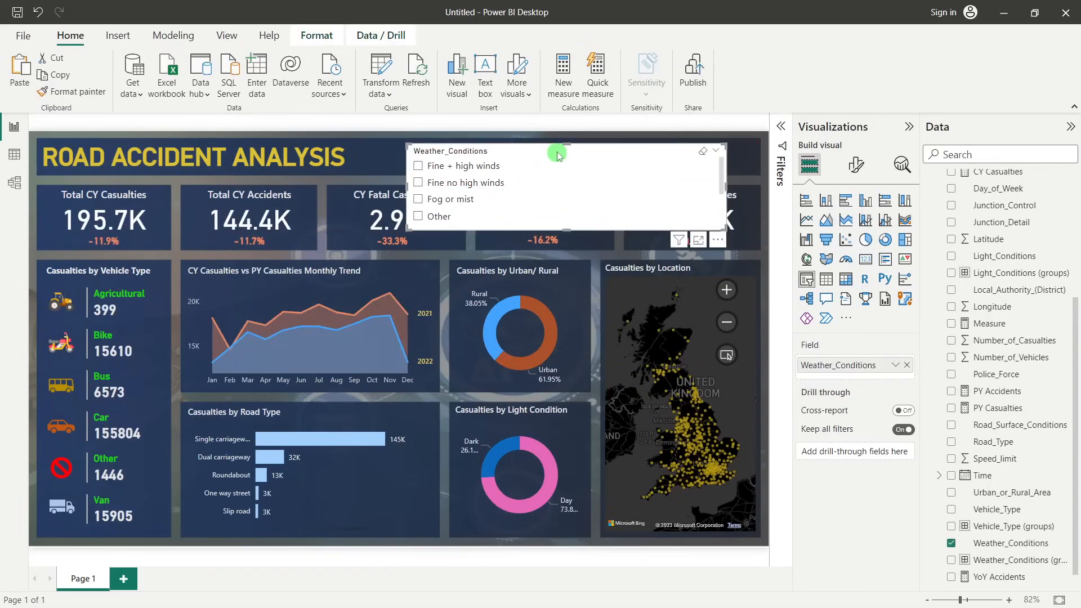
# Change the weather slicer to the Dropdown style with the "Select all" option enabled, and check its list of conditions
pyautogui.click(853, 166)
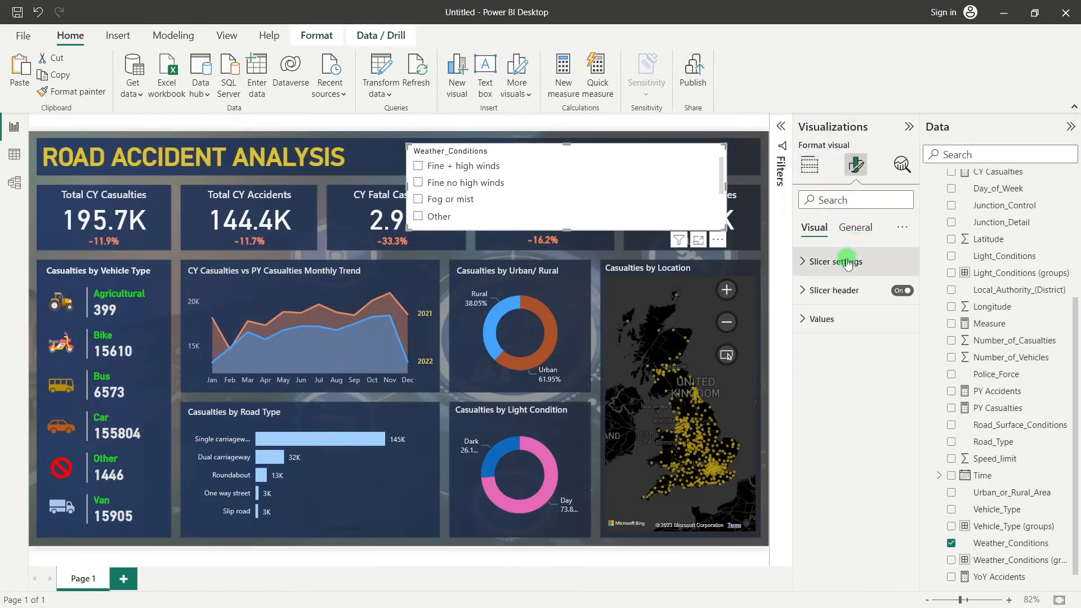
pyautogui.click(848, 262)
pyautogui.click(835, 332)
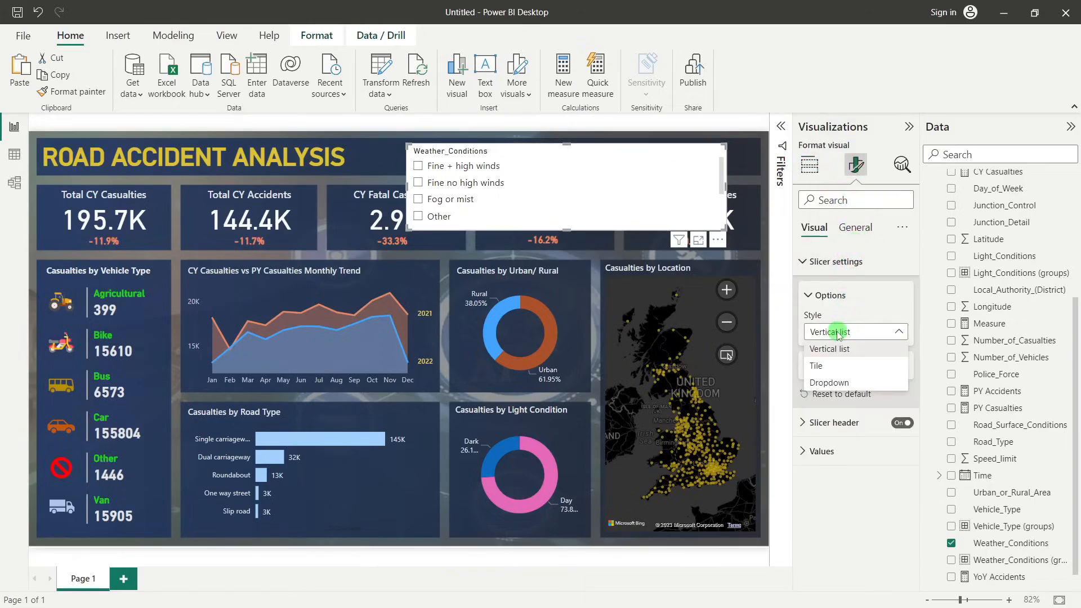
pyautogui.click(831, 382)
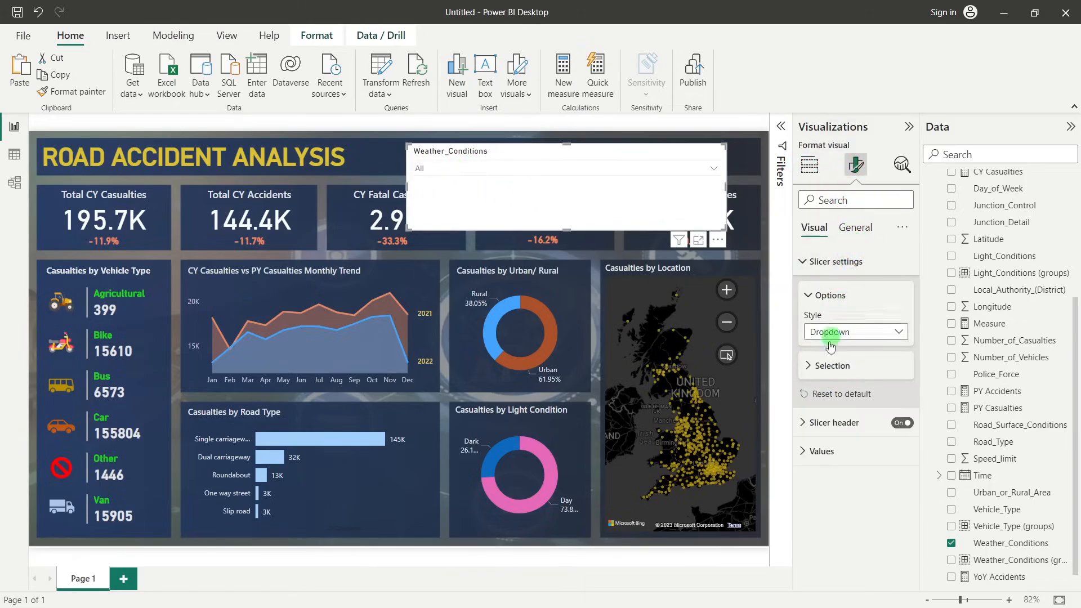
pyautogui.click(824, 367)
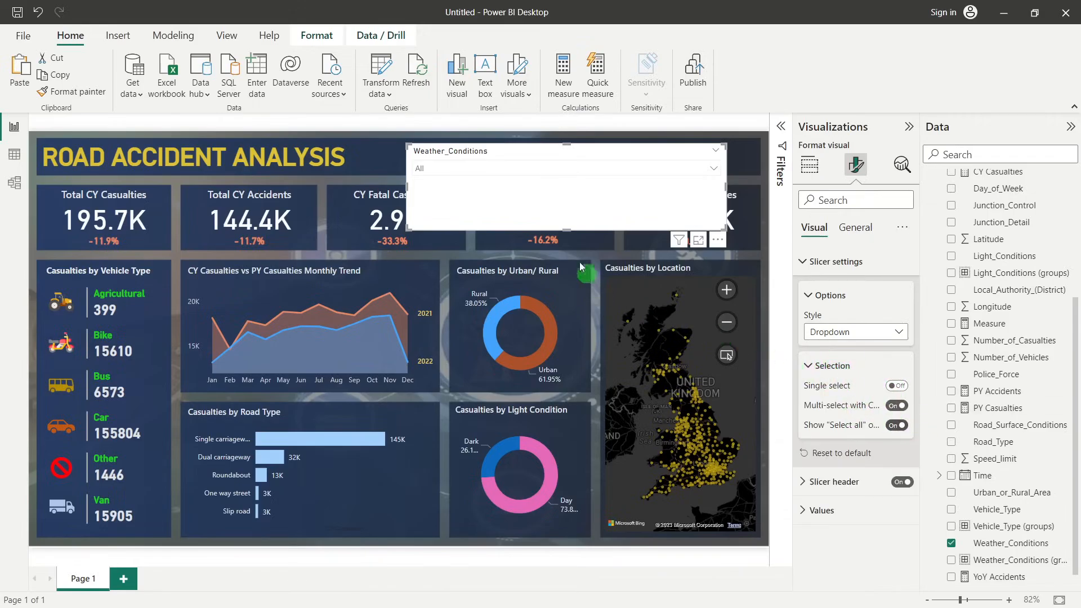
pyautogui.click(492, 169)
pyautogui.click(443, 187)
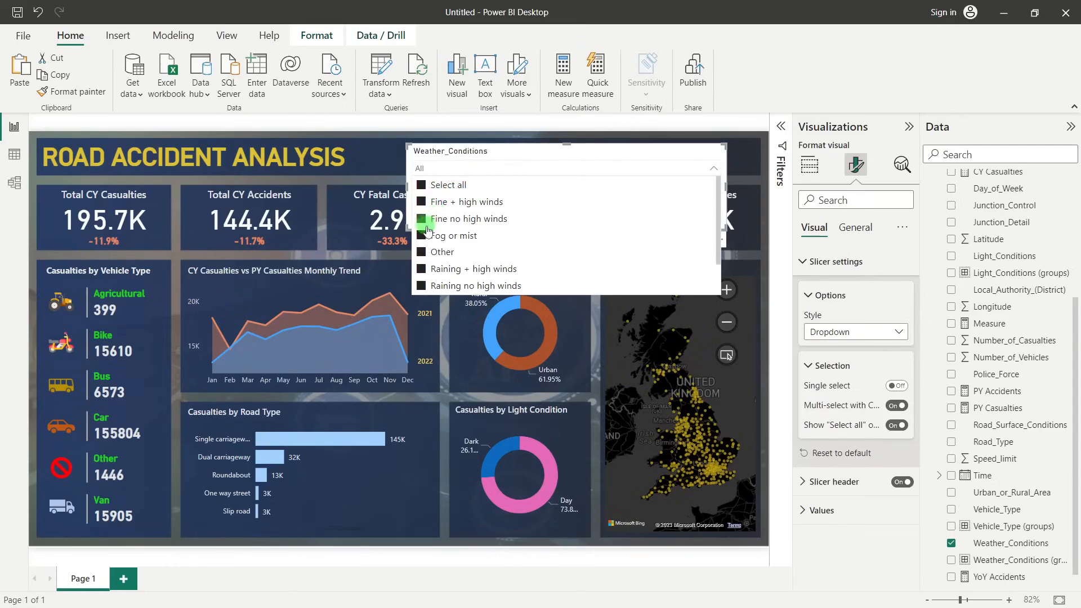
pyautogui.click(433, 169)
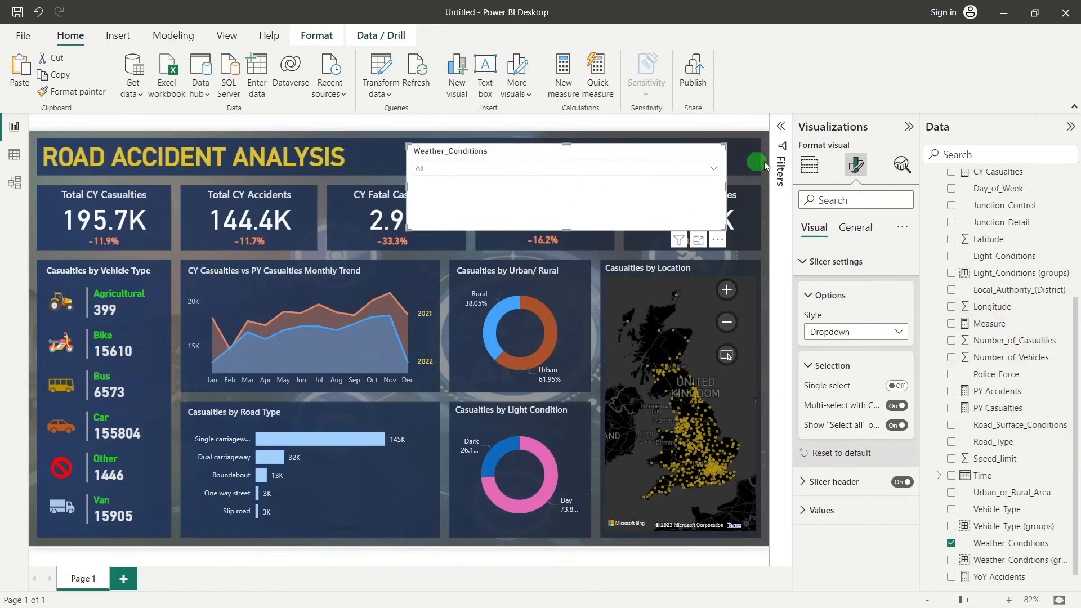
# Replace the slicer's Weather_Conditions field with Weather_Conditions (groups) and open its list of grouped options
pyautogui.click(810, 165)
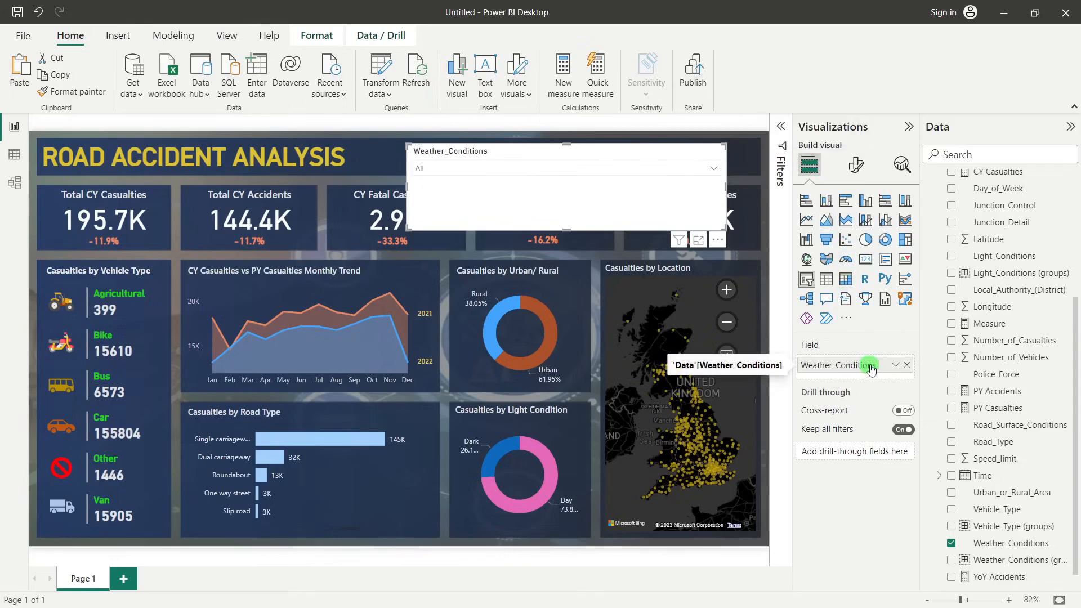
pyautogui.scroll(-1, 1035, 547)
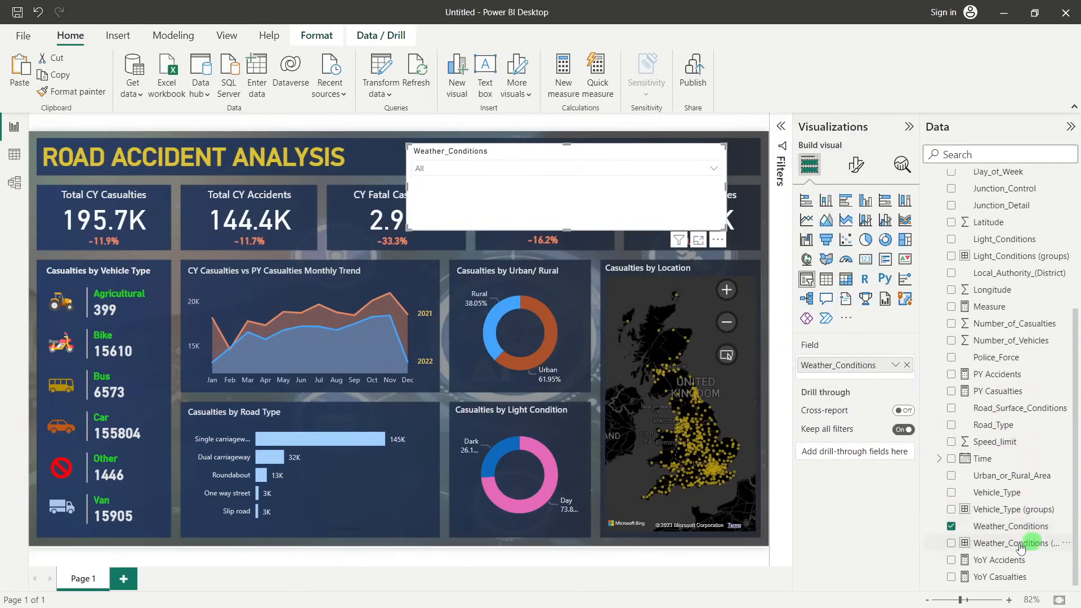
pyautogui.moveTo(994, 545); pyautogui.dragTo(858, 369)
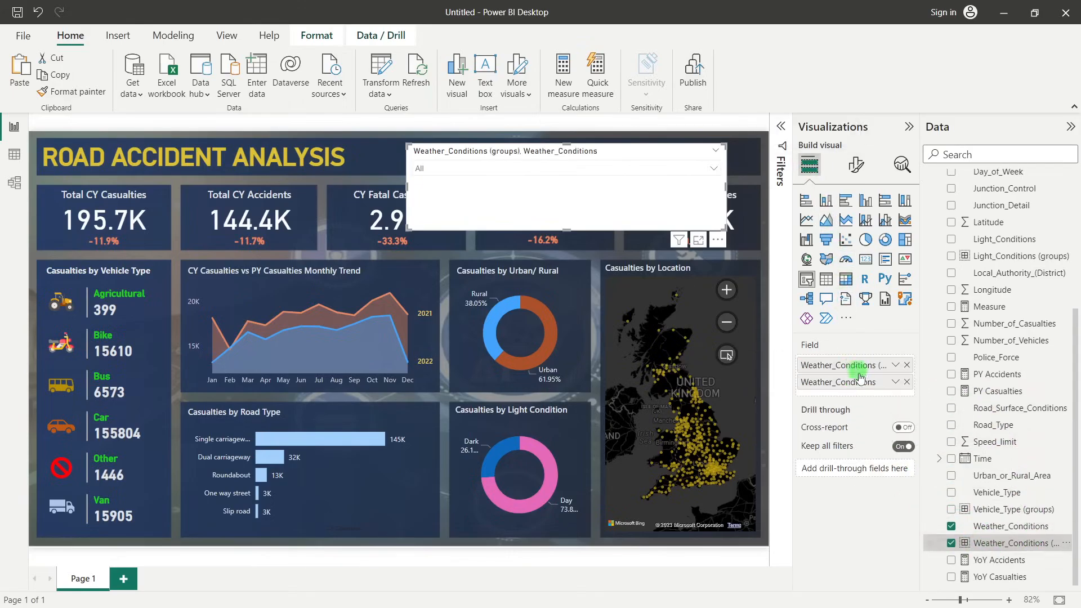
pyautogui.click(907, 383)
pyautogui.click(467, 168)
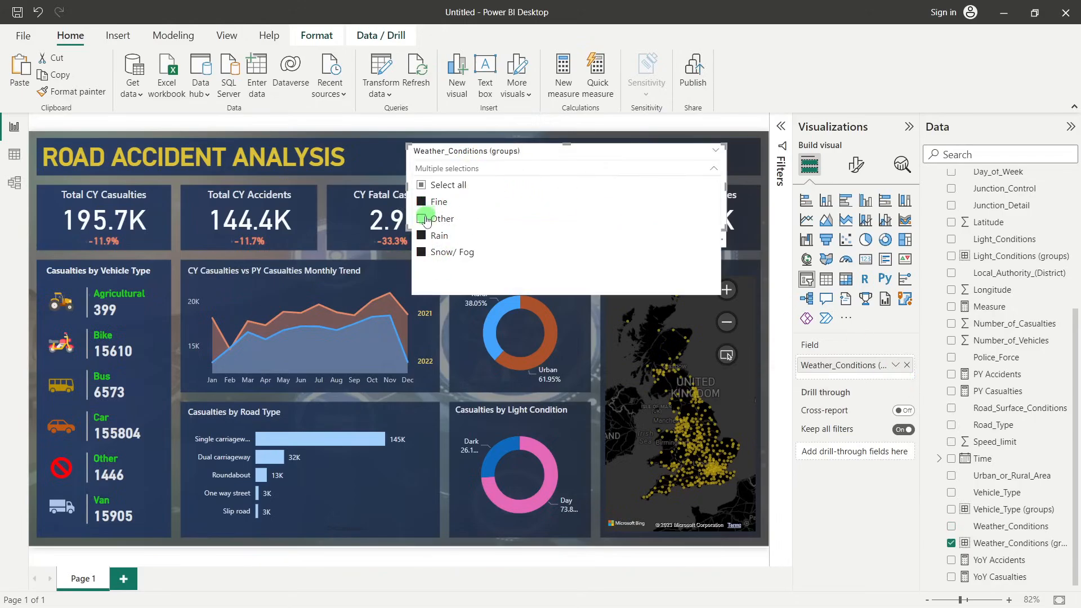
# Test the grouped weather slicer by toggling individual conditions such as Other, restore it with "Select all", and close its list
pyautogui.click(426, 236)
pyautogui.click(430, 253)
pyautogui.click(426, 236)
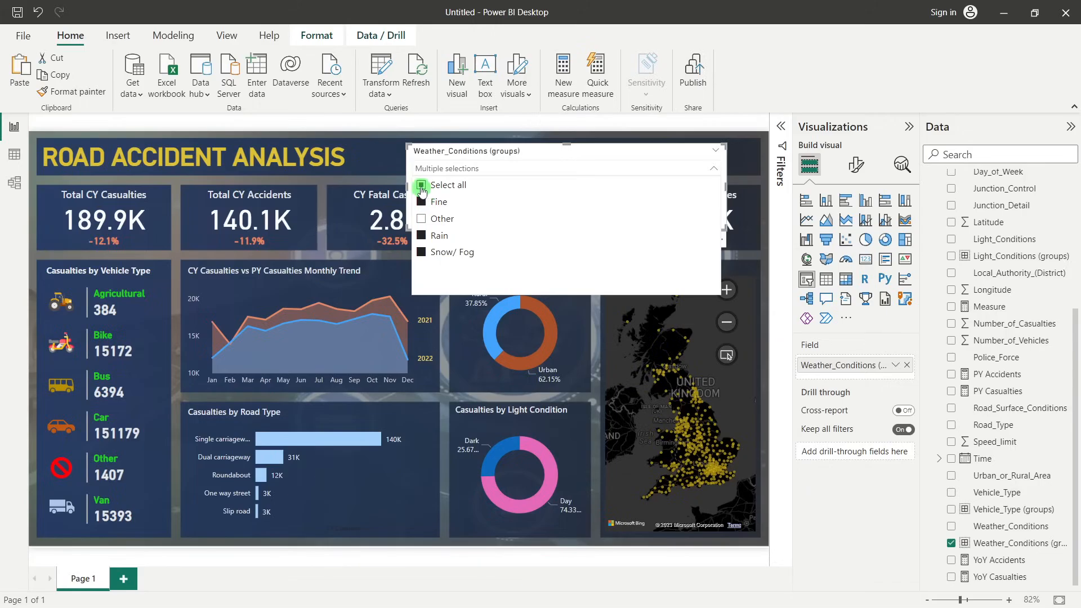
pyautogui.click(422, 187)
pyautogui.click(462, 152)
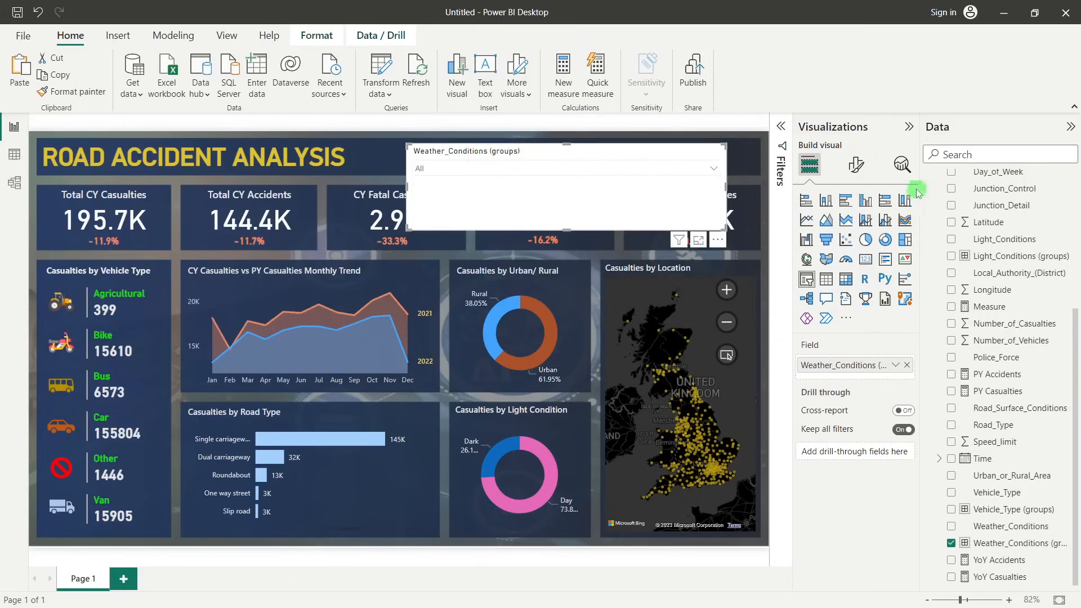
# Change the weather slicer's header title text to "Weather Conditions"
pyautogui.click(857, 165)
pyautogui.click(853, 227)
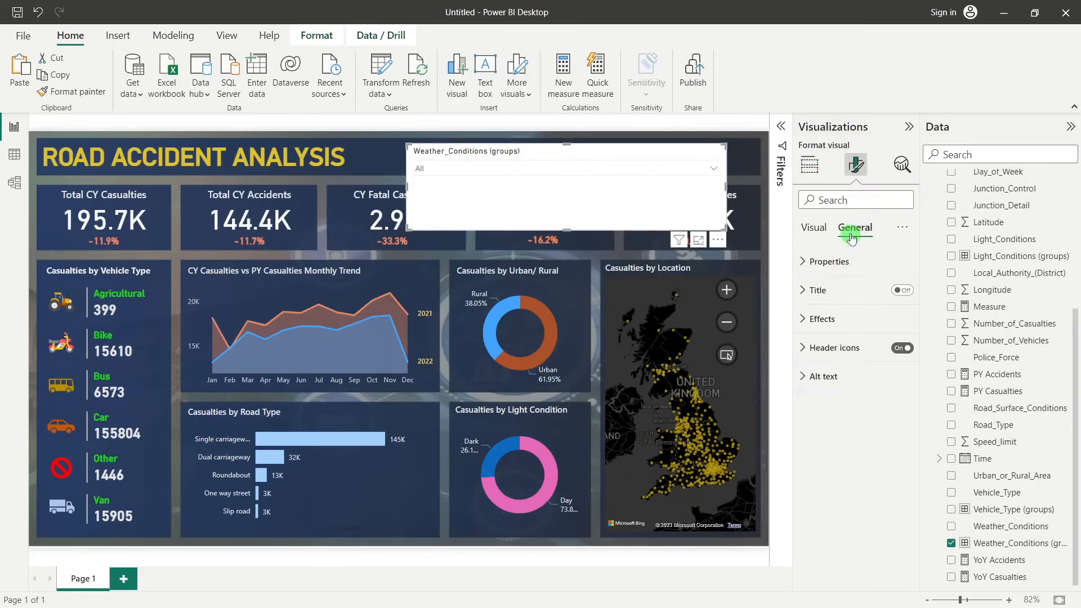
pyautogui.click(841, 289)
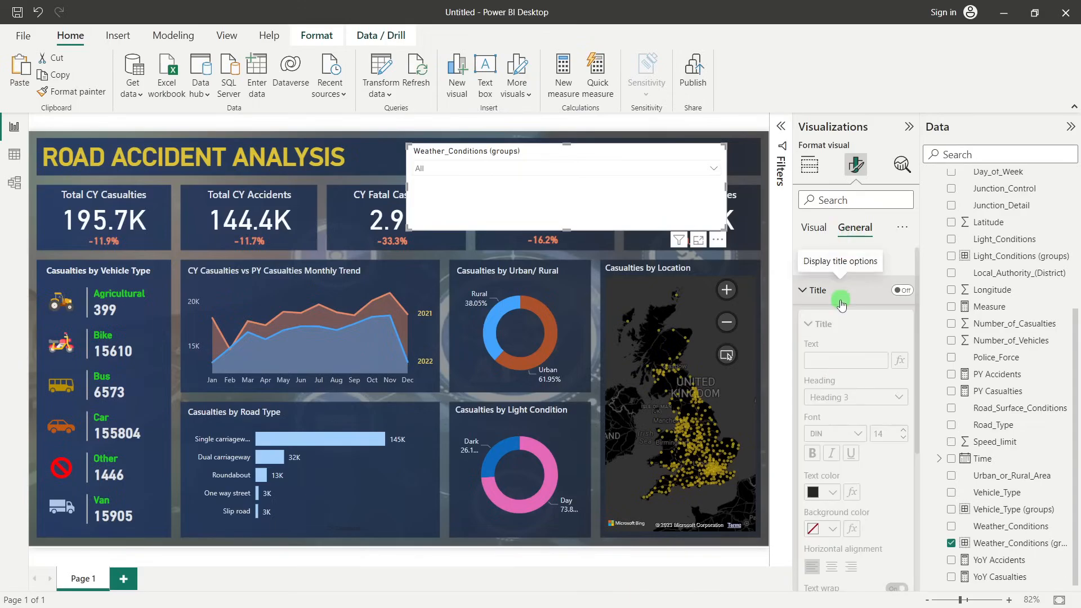
pyautogui.click(830, 292)
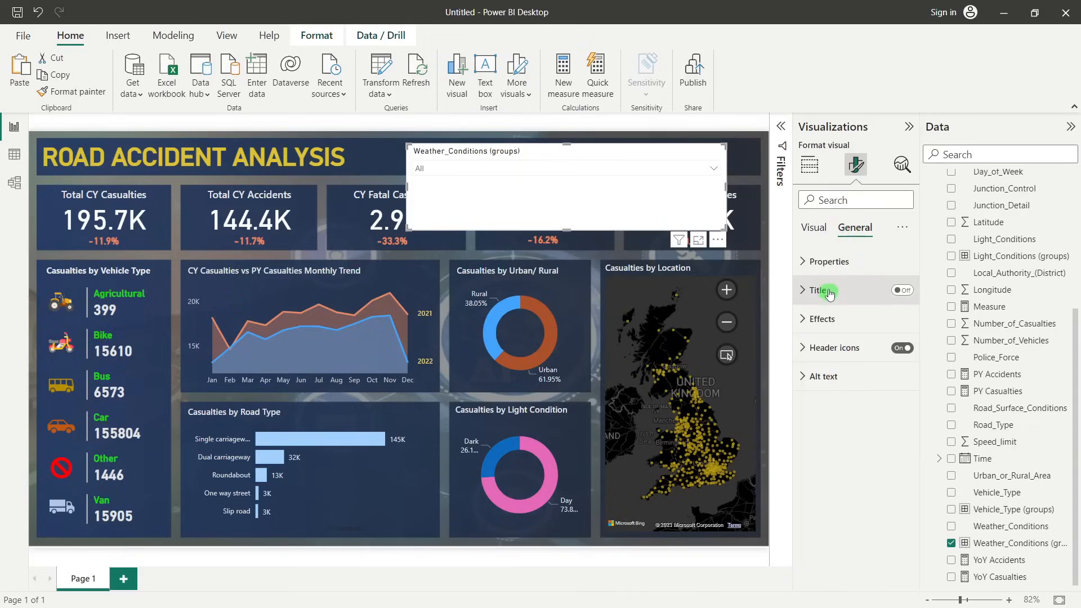
pyautogui.click(816, 227)
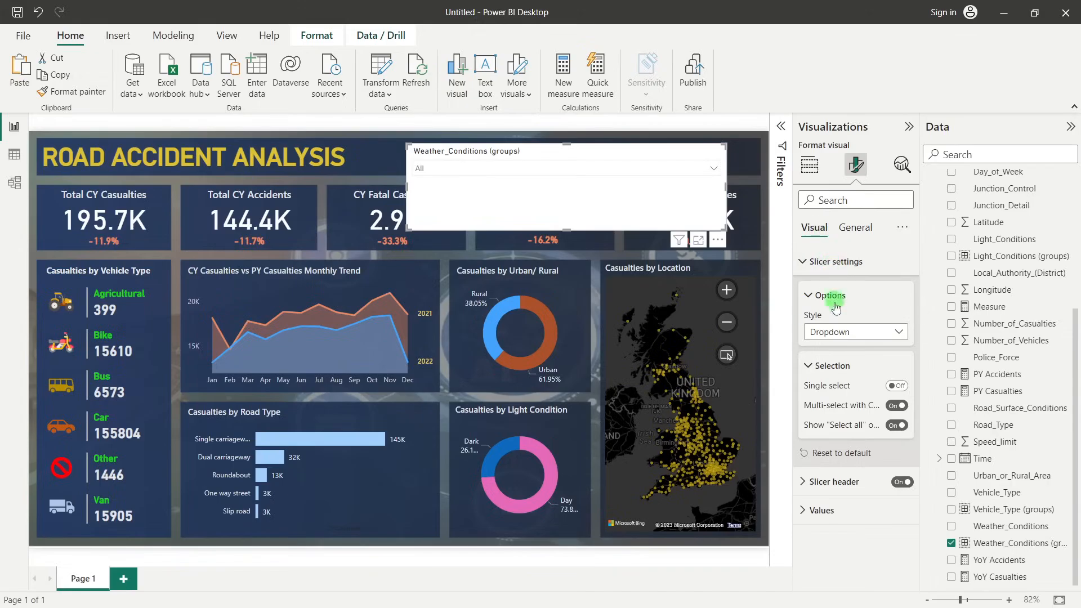
pyautogui.click(835, 482)
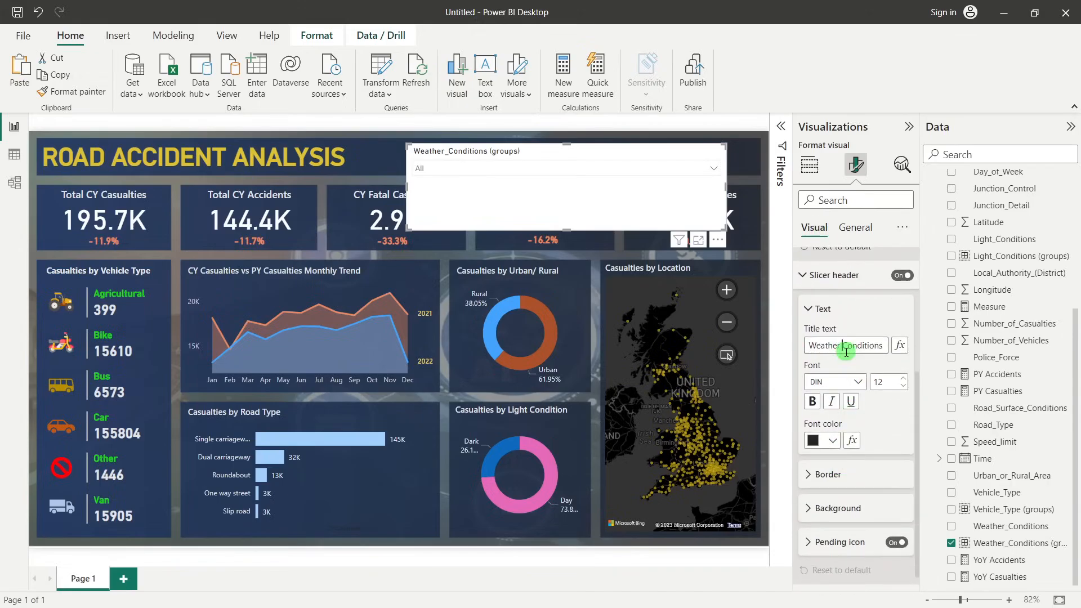
pyautogui.moveTo(884, 345); pyautogui.dragTo(910, 346)
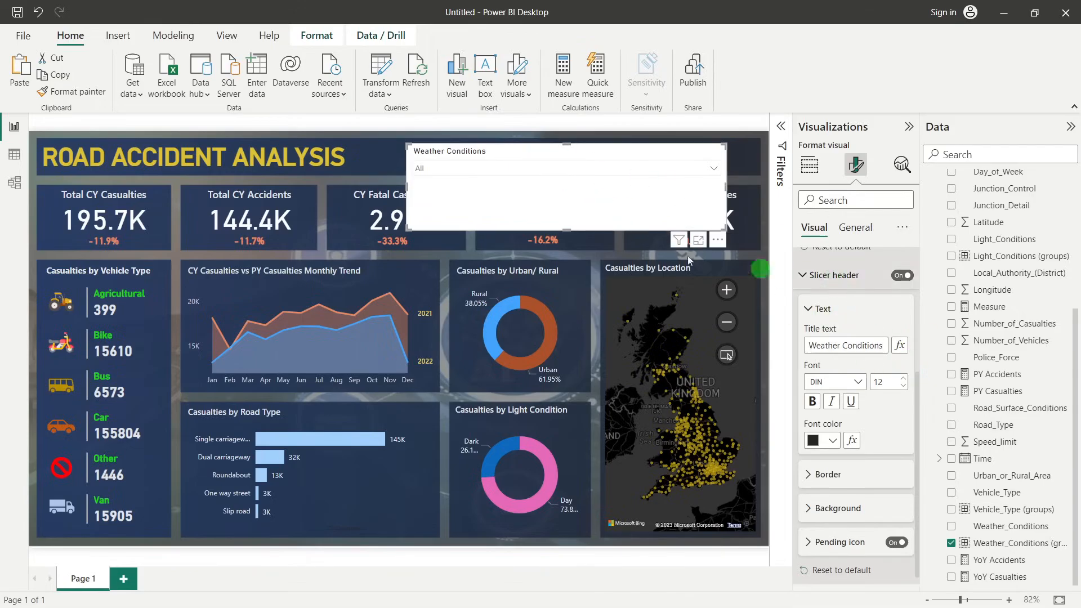
# Shrink the weather slicer to a compact box and fit it into the title banner above the CY Slight Casualties card
pyautogui.moveTo(566, 230); pyautogui.dragTo(584, 151)
pyautogui.moveTo(436, 154); pyautogui.dragTo(648, 159)
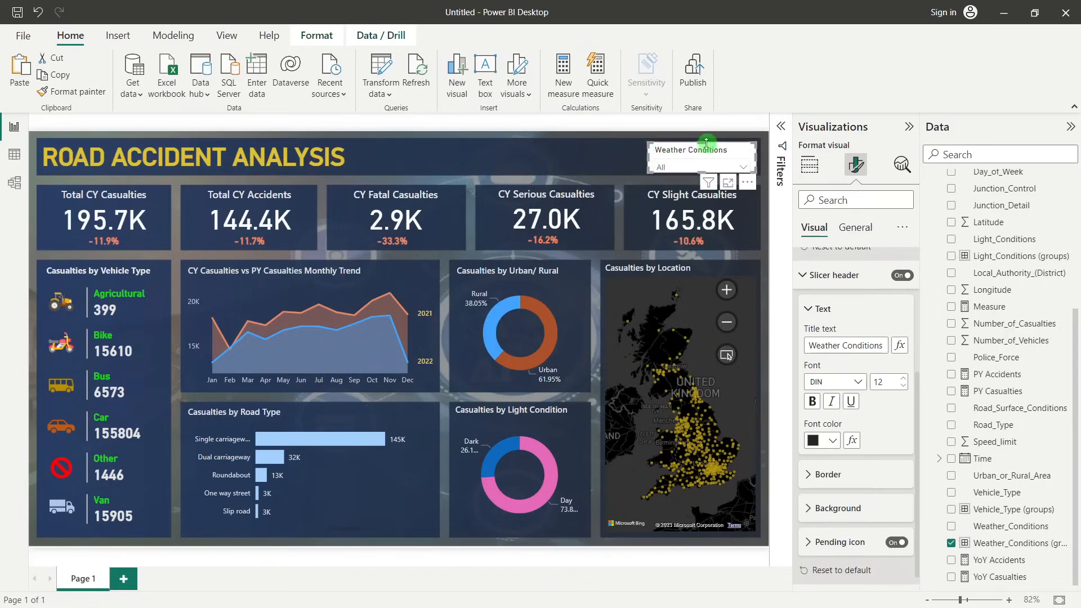
pyautogui.moveTo(702, 140); pyautogui.dragTo(702, 138)
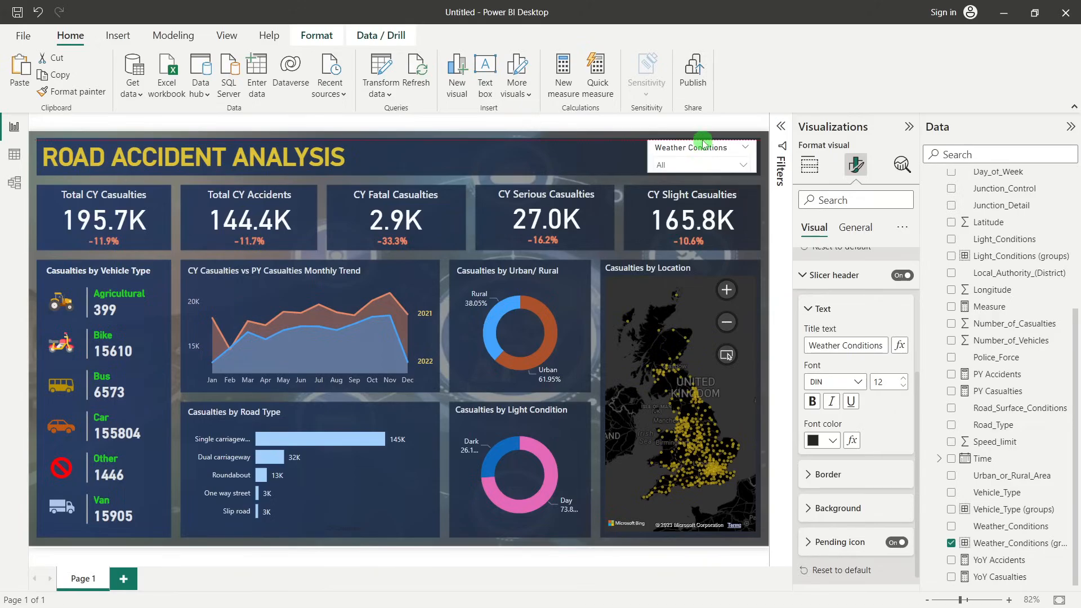
# Turn off the weather slicer's background in its effects settings
pyautogui.click(848, 228)
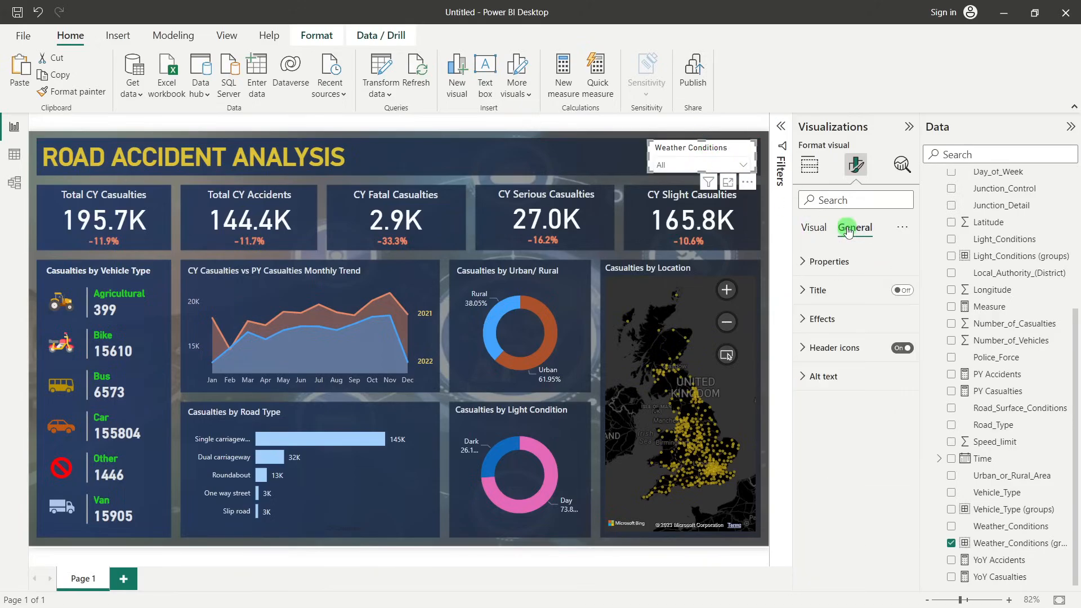
pyautogui.click(898, 319)
pyautogui.click(902, 353)
pyautogui.click(902, 353)
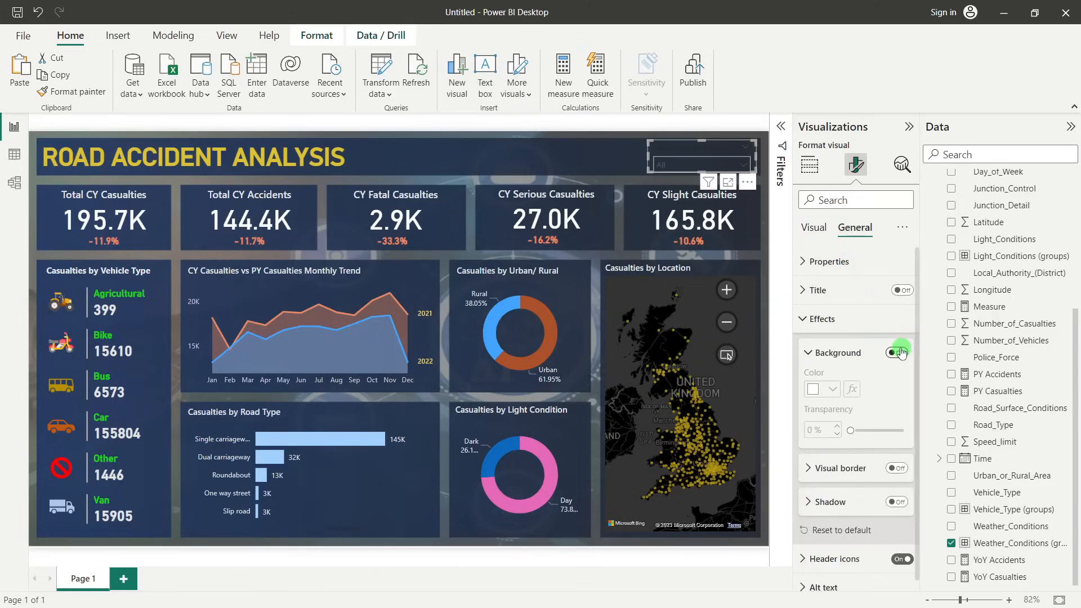
# Set the font color of the weather slicer's values to a light orange theme color
pyautogui.click(801, 225)
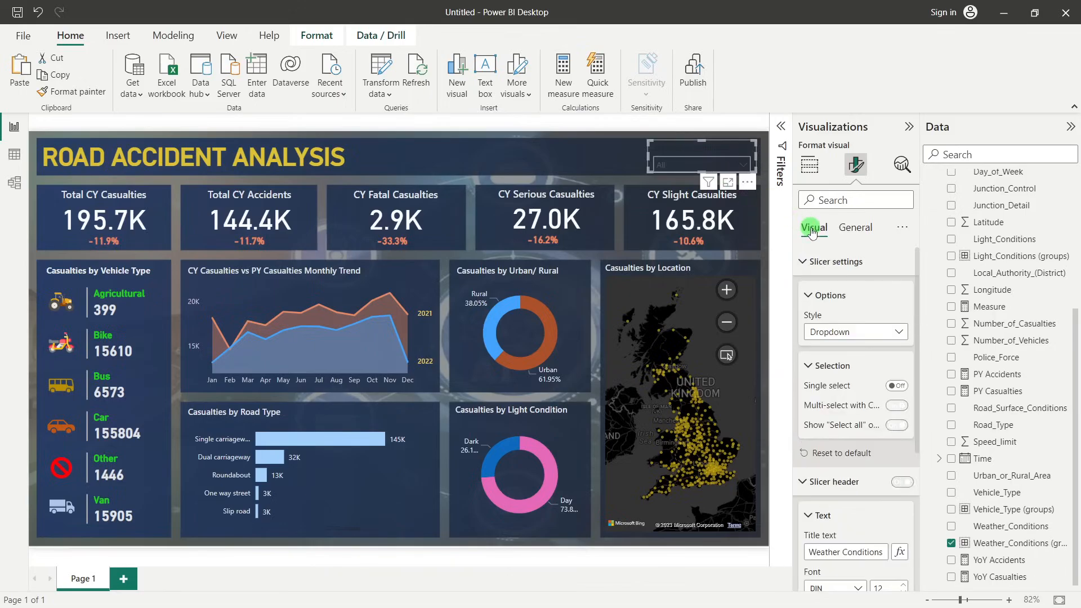
pyautogui.scroll(-5, 837, 438)
pyautogui.scroll(5, 833, 366)
pyautogui.click(809, 295)
pyautogui.click(808, 266)
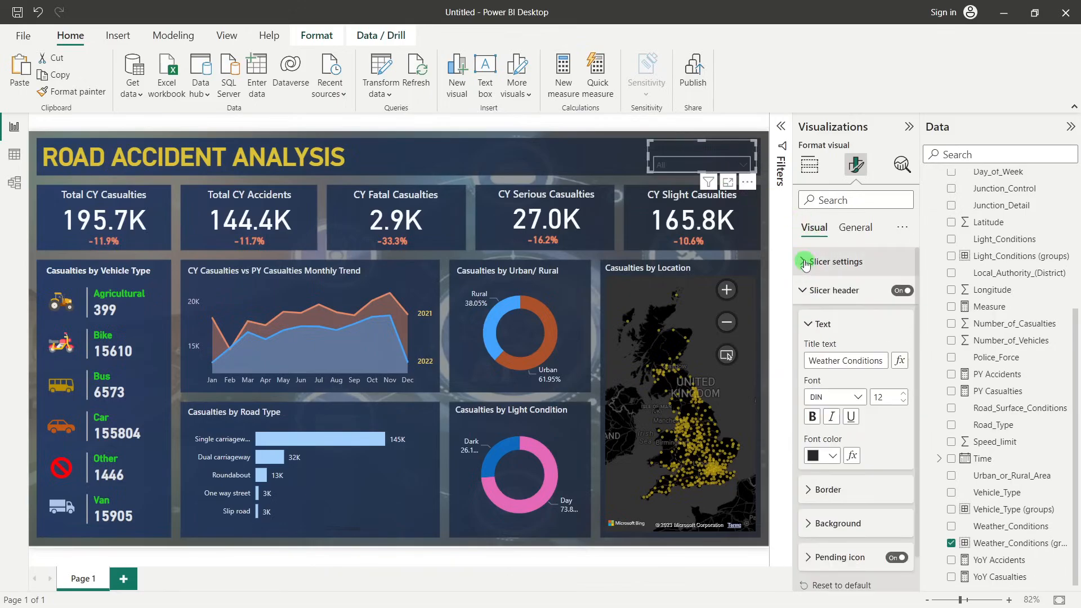
pyautogui.click(803, 291)
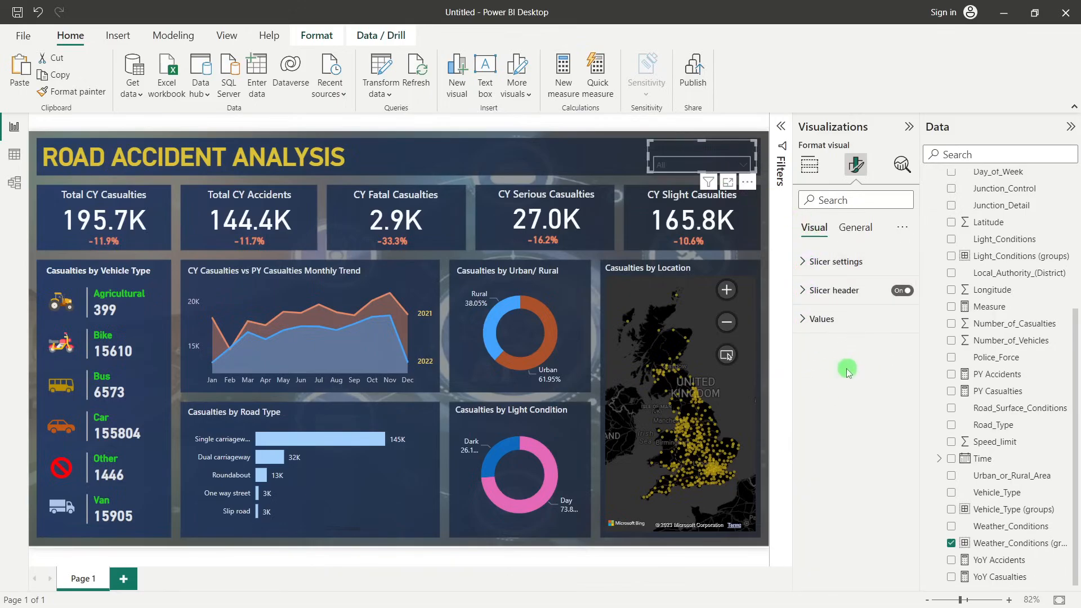
pyautogui.click(817, 327)
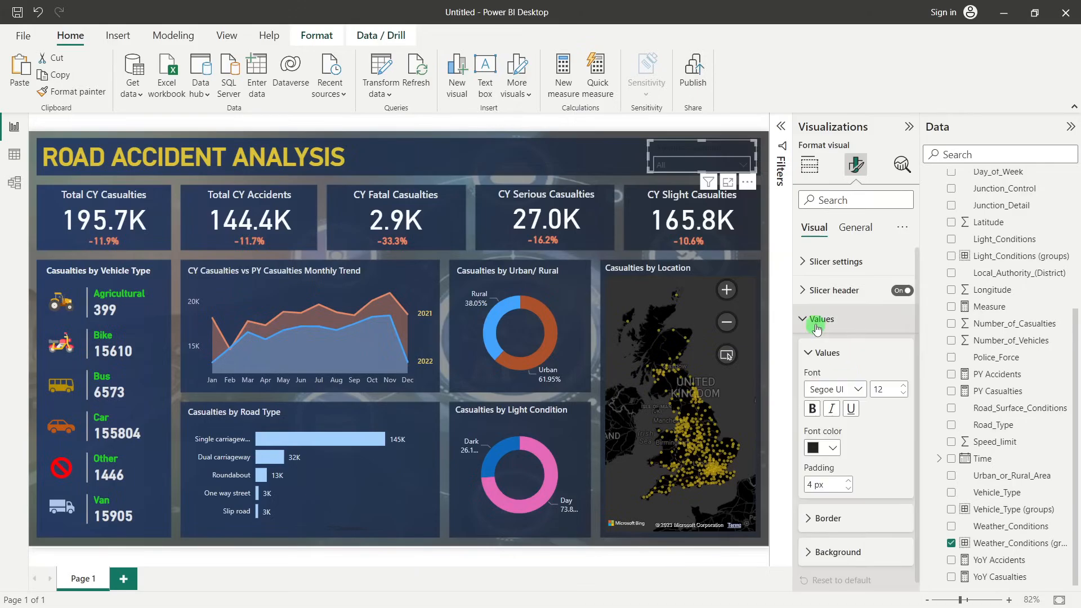
pyautogui.click(833, 445)
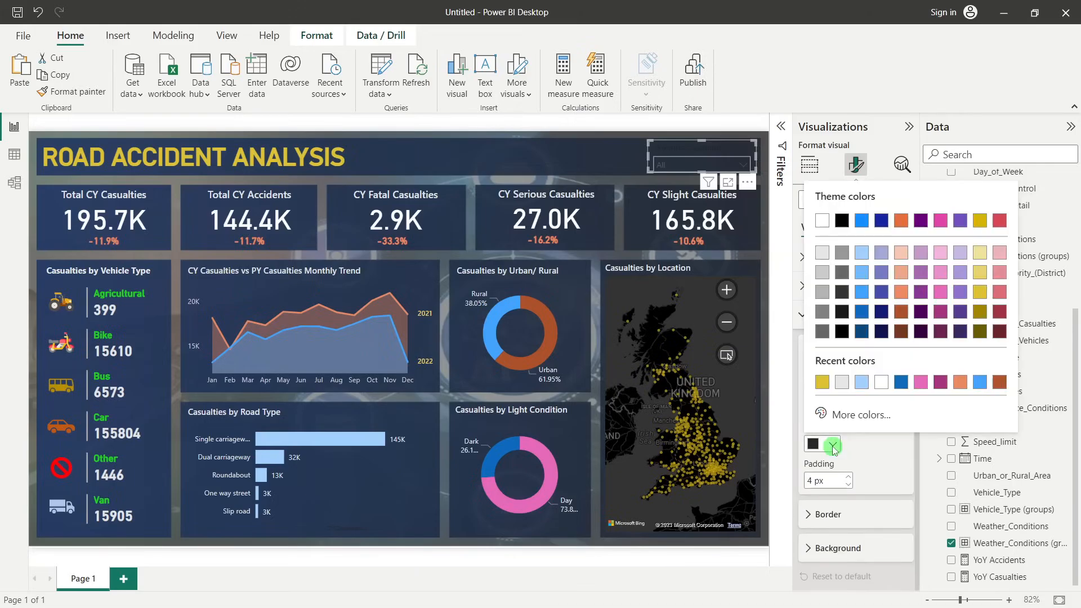
pyautogui.click(901, 292)
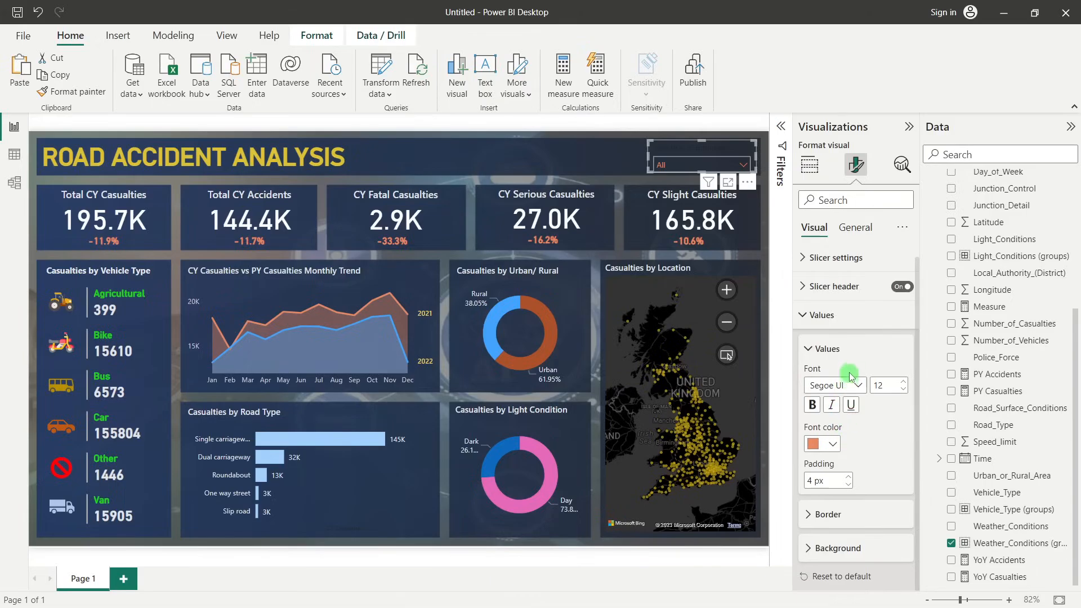
# Set the weather slicer header's font color to light grey and deselect the slicer
pyautogui.click(822, 314)
pyautogui.click(816, 290)
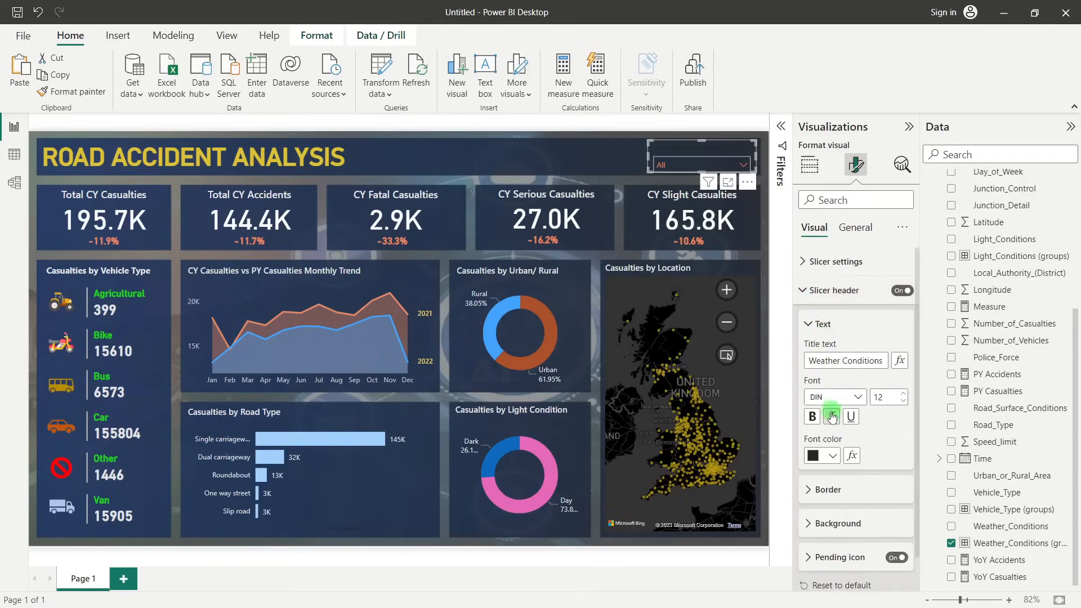
pyautogui.click(832, 453)
pyautogui.click(822, 273)
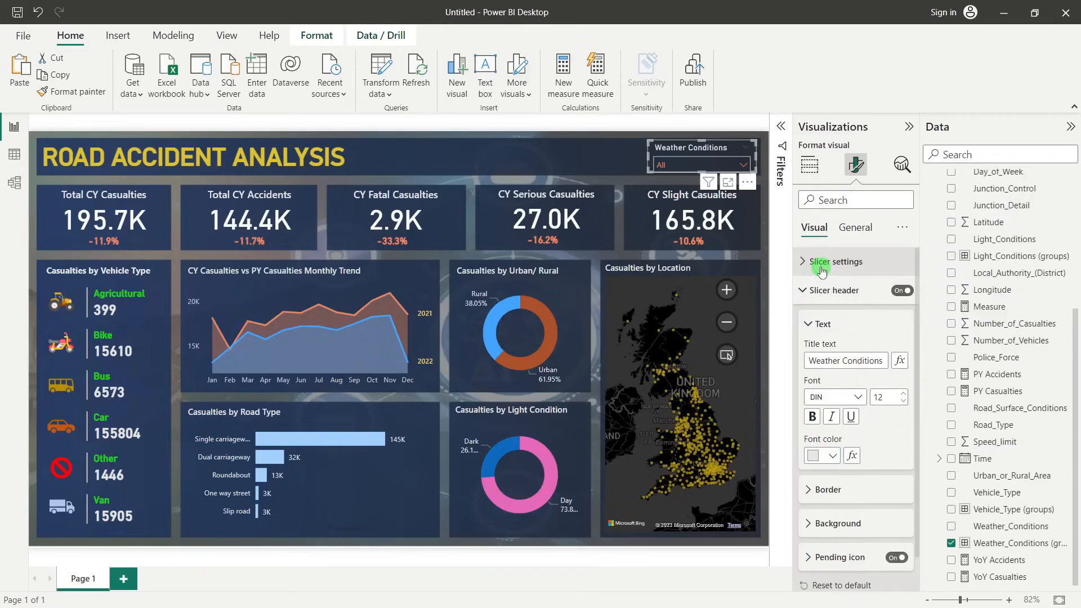
pyautogui.click(621, 156)
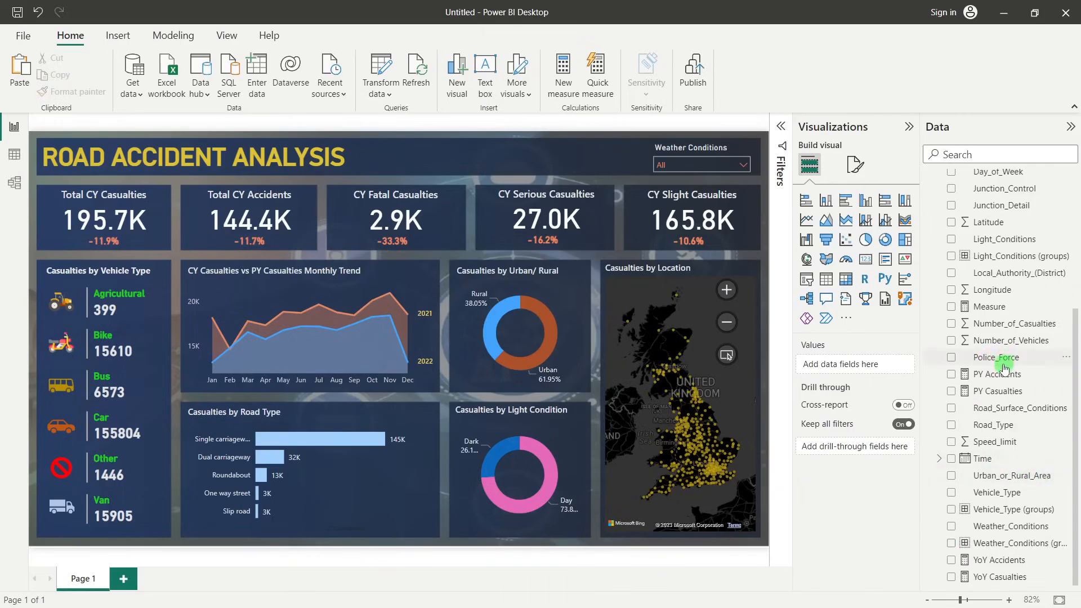
pyautogui.scroll(4, 1004, 369)
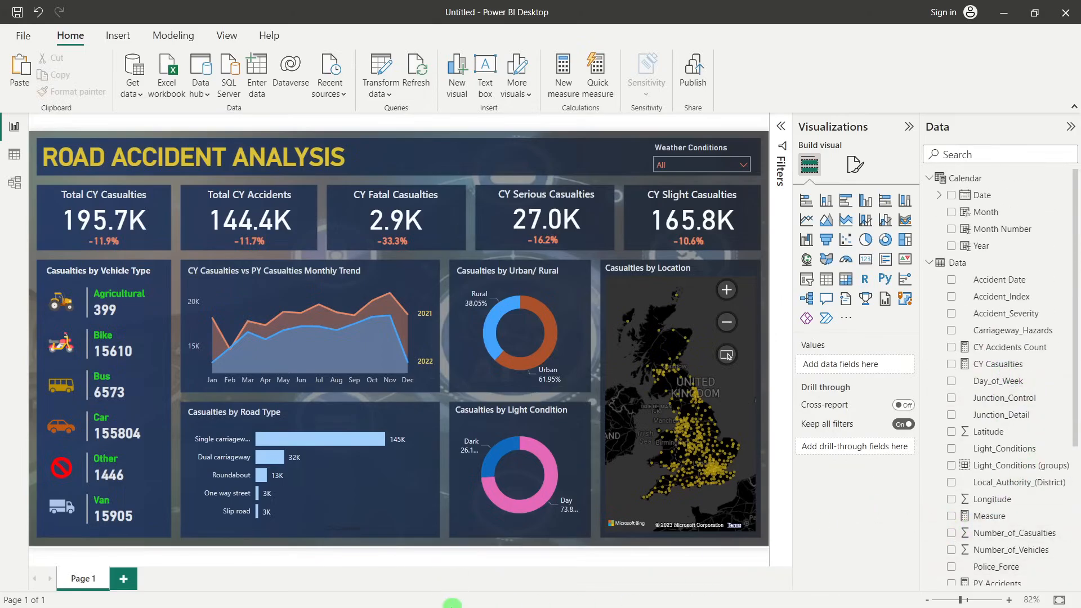
pyautogui.hotkey('alt', 'Tab')
pyautogui.moveTo(526, 595)
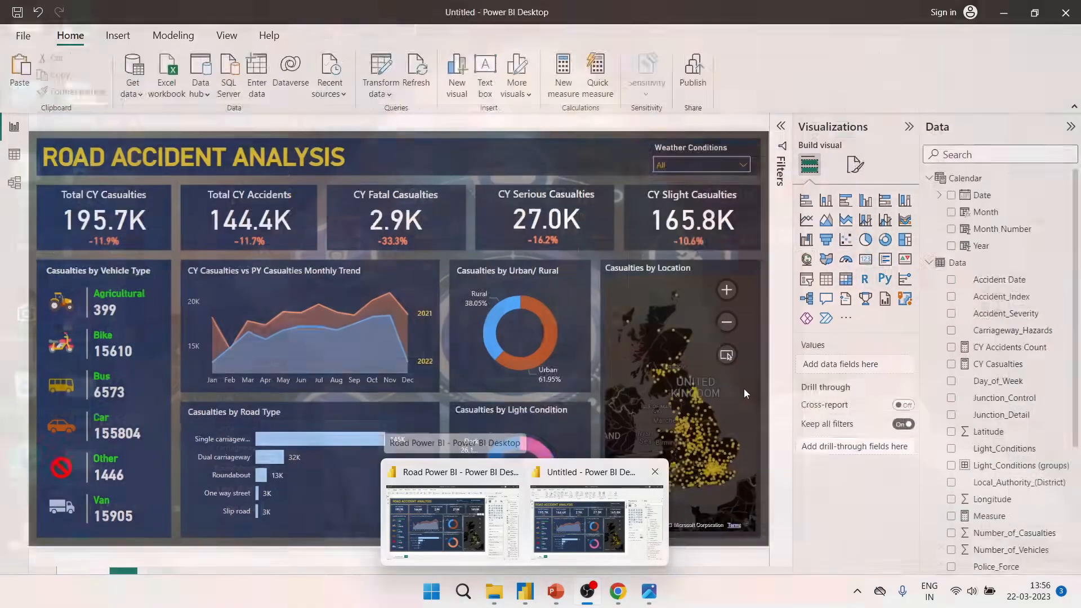
pyautogui.click(597, 518)
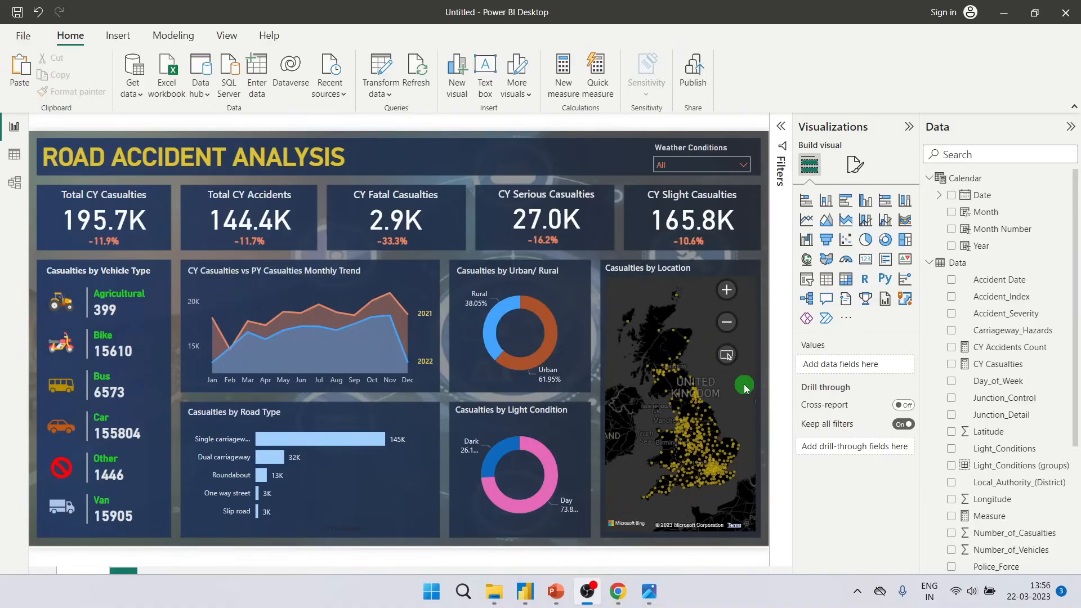
pyautogui.scroll(-4, 1029, 458)
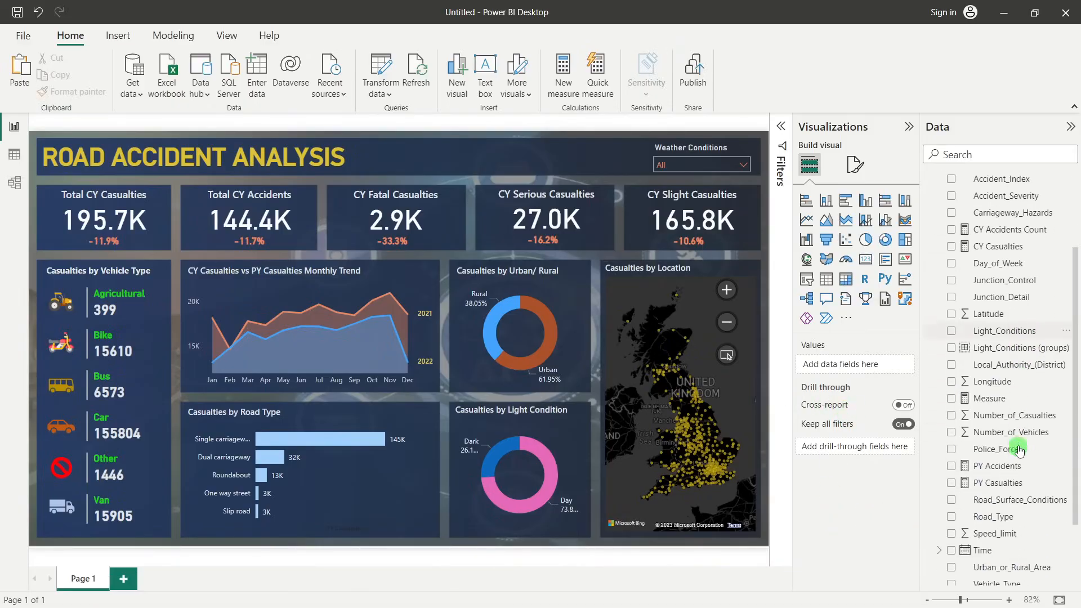
pyautogui.rightClick(1006, 408)
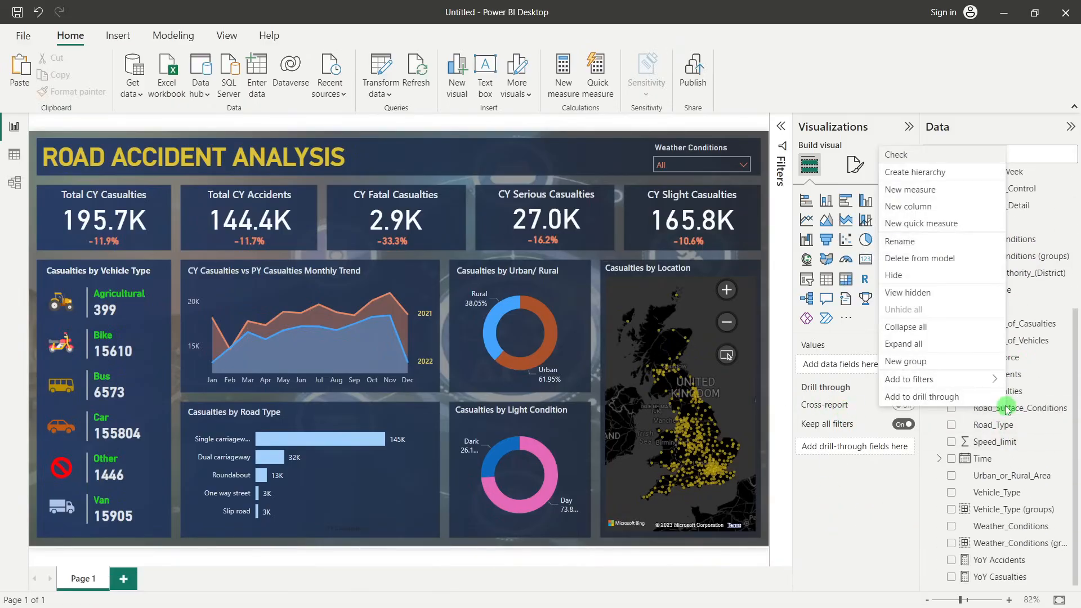
pyautogui.click(924, 366)
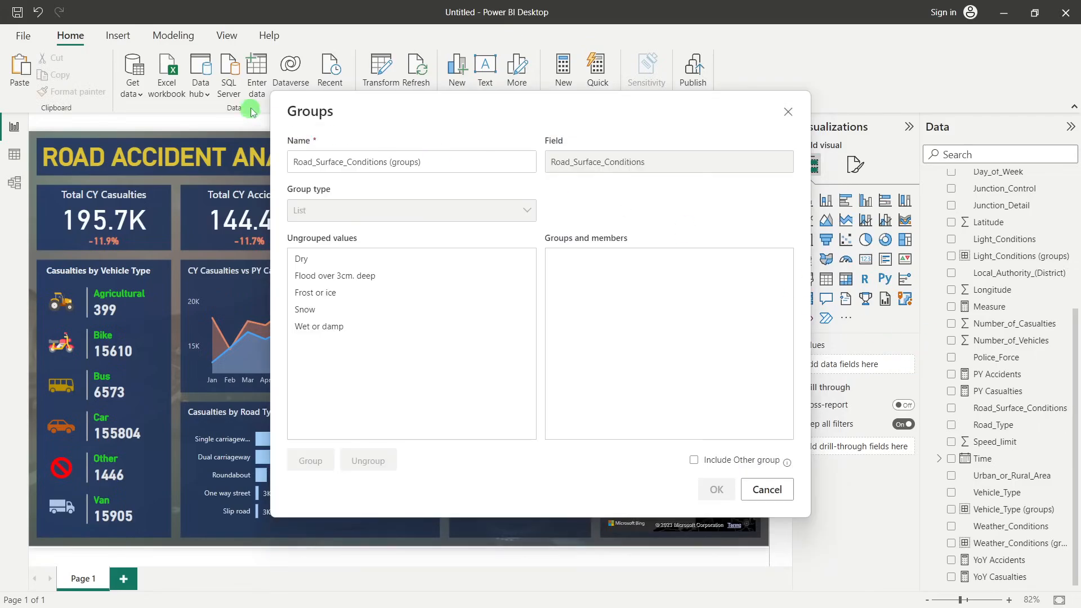
pyautogui.click(788, 111)
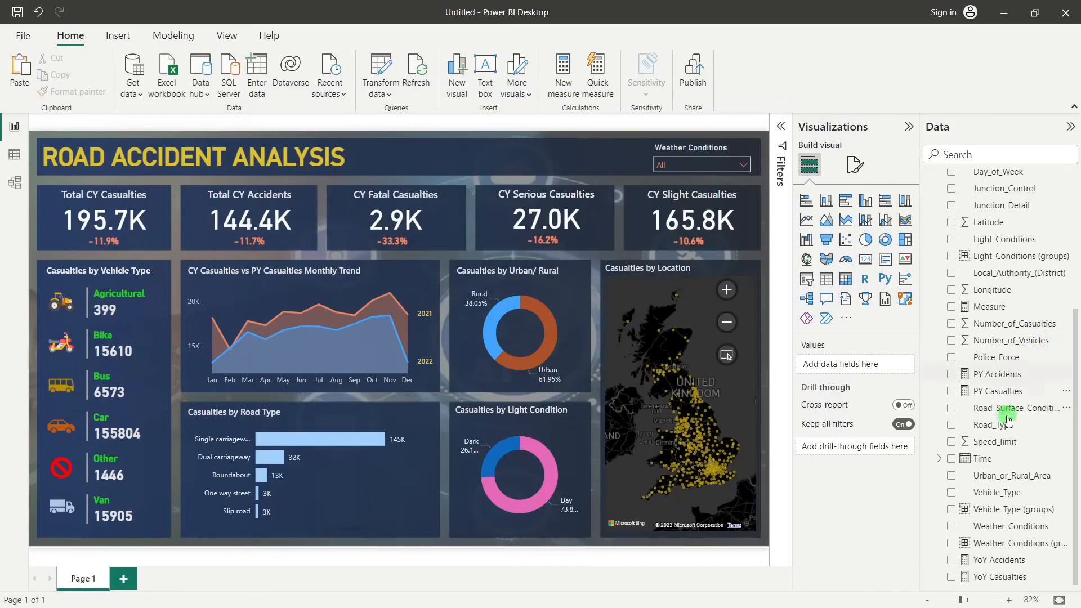
# Create a new group on Road_Surface_Conditions, combining "Flood over 3cm. deep" and "Wet or damp" into a group named "Wet"
pyautogui.rightClick(985, 414)
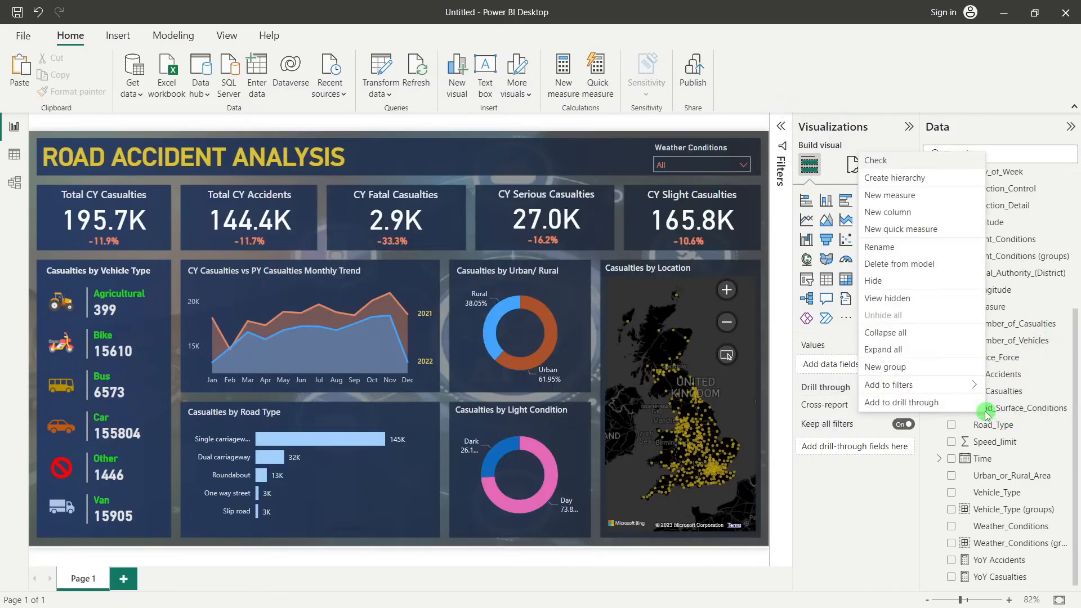
pyautogui.click(892, 368)
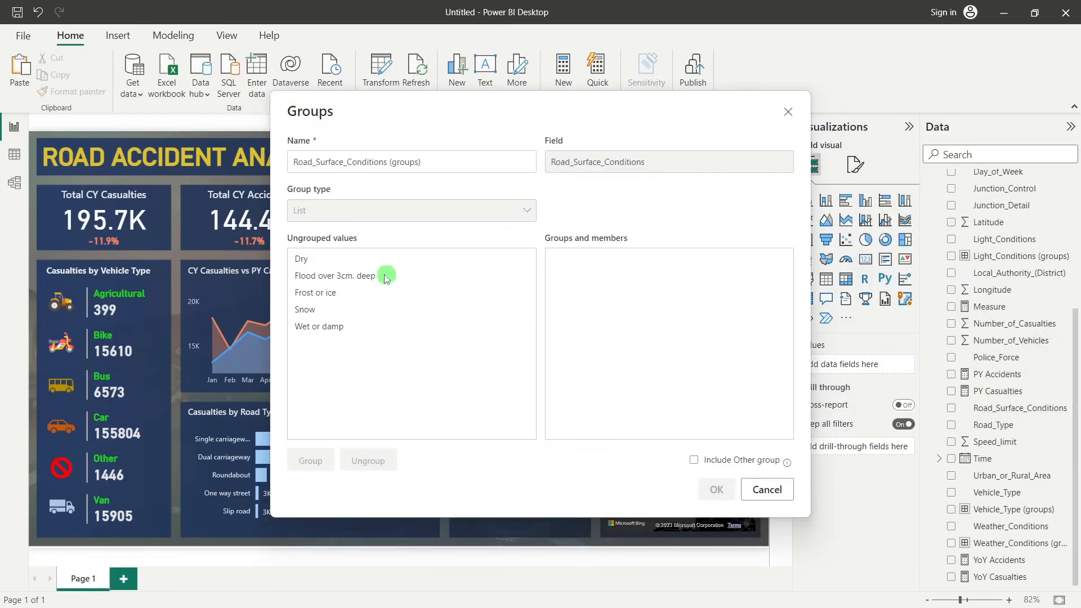
pyautogui.click(335, 275)
pyautogui.keyDown('ctrl'); pyautogui.click(335, 326); pyautogui.keyUp('ctrl')
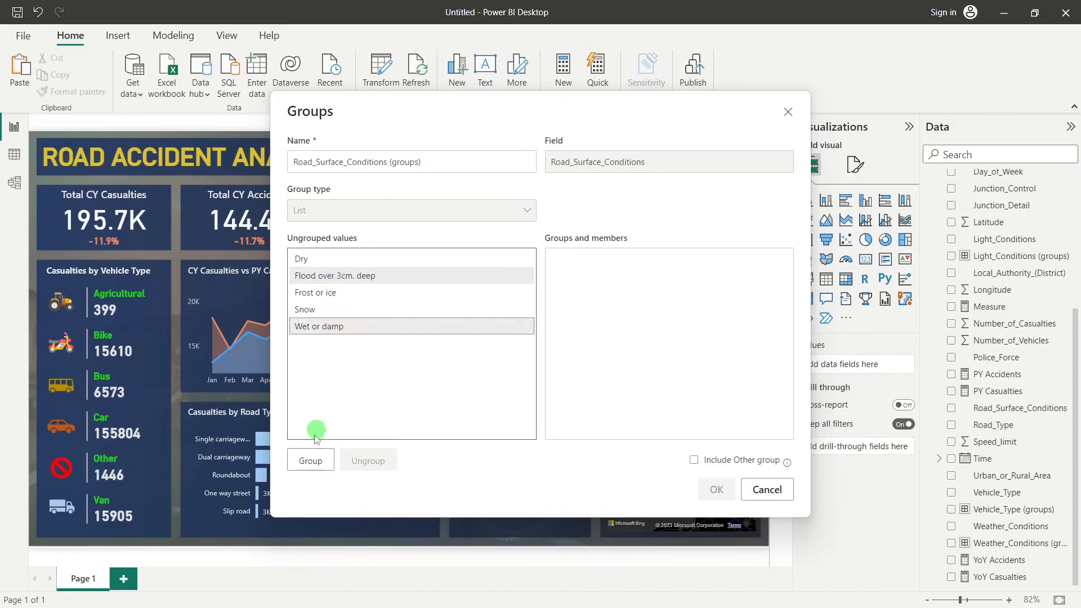
pyautogui.click(310, 461)
pyautogui.doubleClick(582, 259)
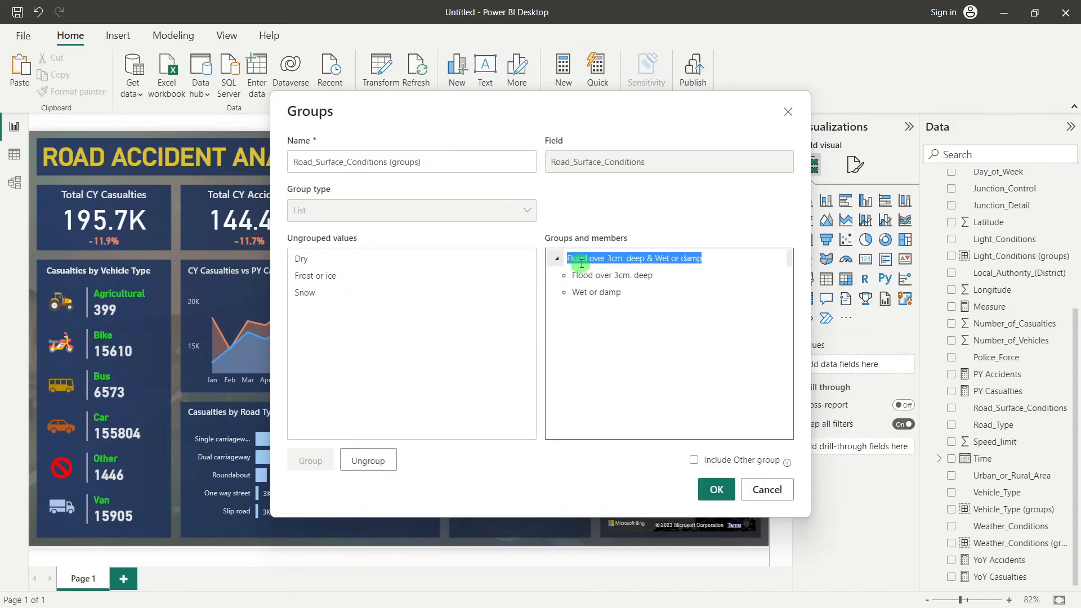
pyautogui.write('Wet')
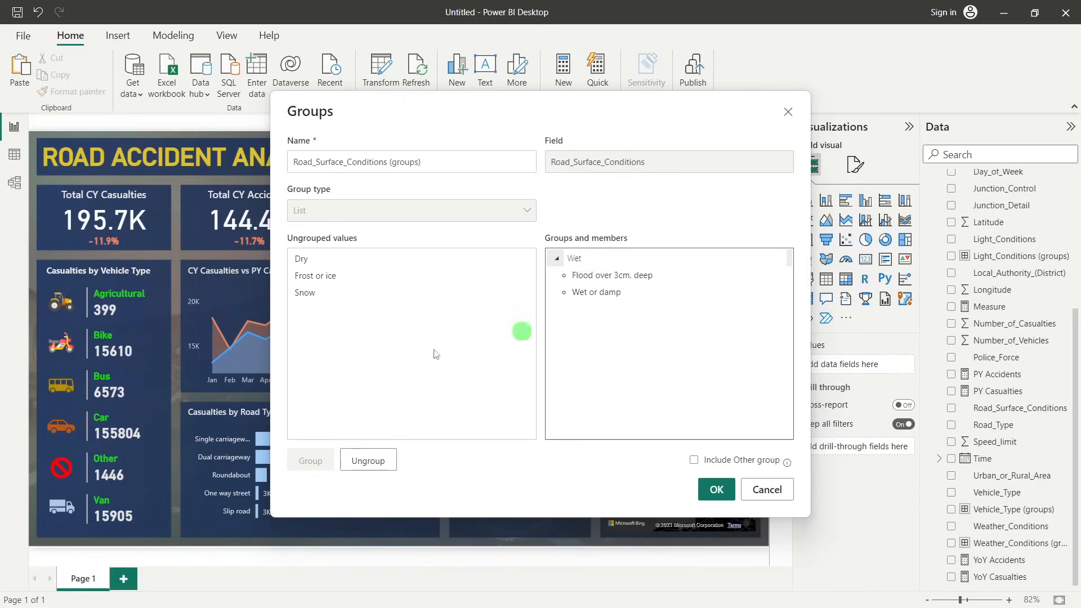
pyautogui.click(395, 348)
# Put "Dry" in its own group, combine "Frost or ice" and "Snow" into a group named "Snow/ Ice", and confirm the groups
pyautogui.click(304, 259)
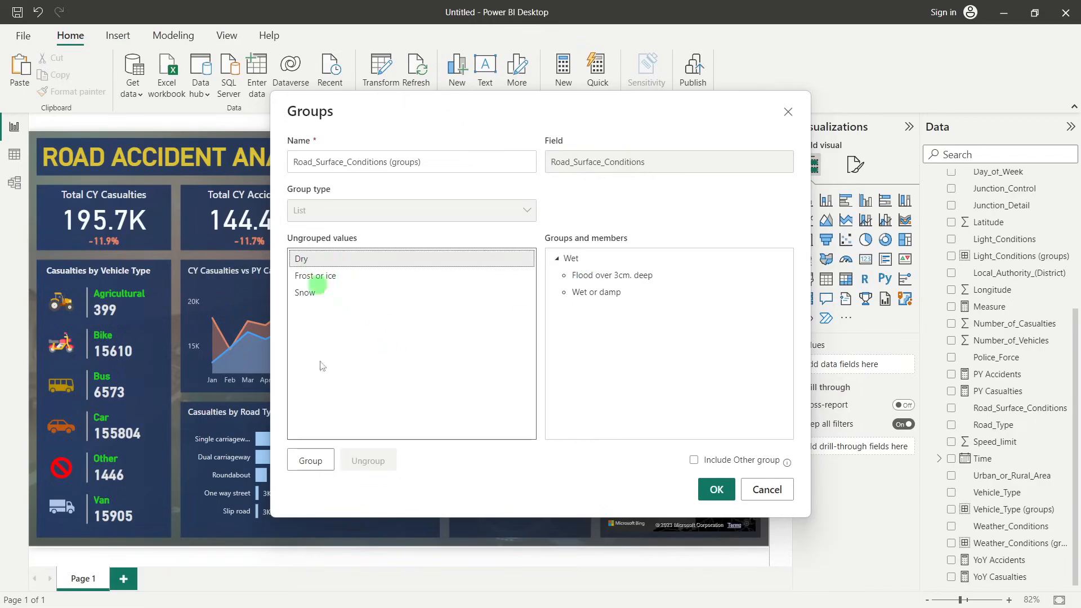
pyautogui.click(317, 461)
pyautogui.click(314, 277)
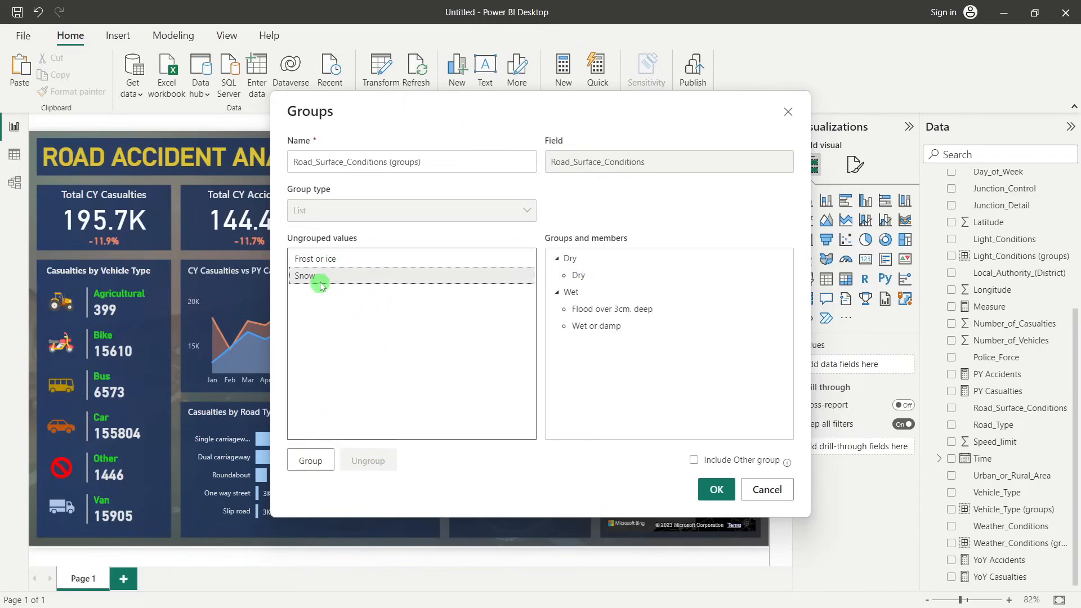
pyautogui.keyDown('shift'); pyautogui.click(317, 260); pyautogui.keyUp('shift')
pyautogui.click(311, 460)
pyautogui.click(582, 298)
pyautogui.click(582, 296)
pyautogui.write('Snow/')
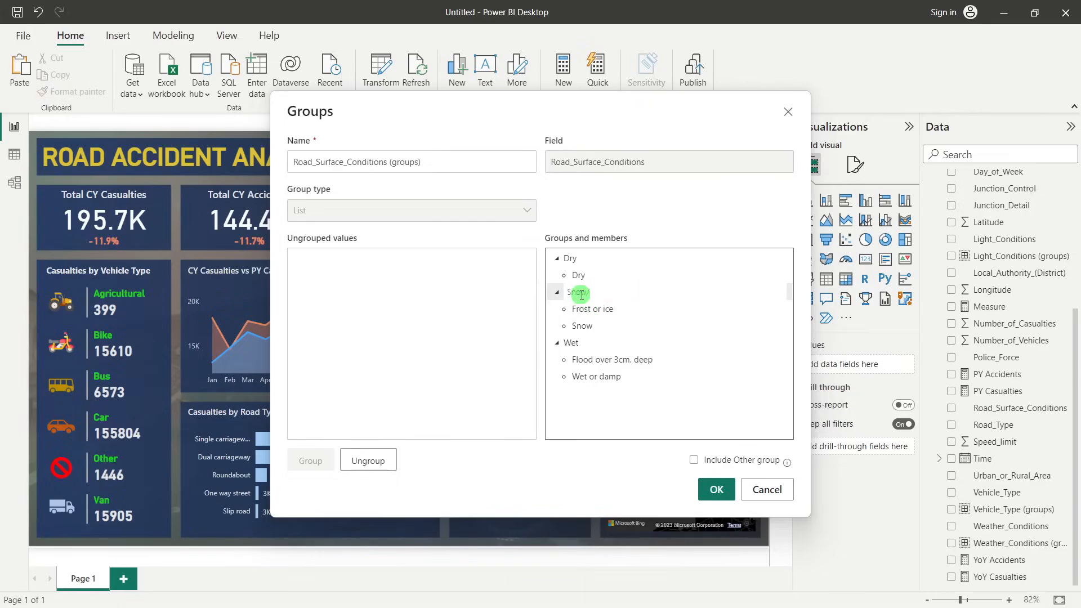
pyautogui.write(' Ice')
pyautogui.click(718, 488)
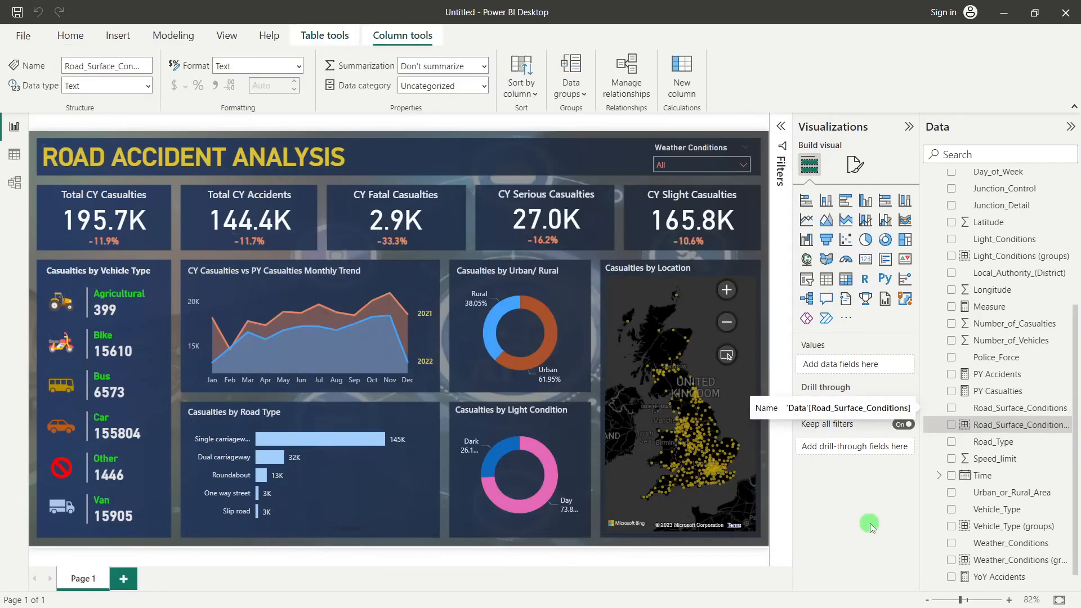
# Place a copy of the Weather Conditions slicer to the left of the original and replace its field with Road_Surface_Conditions (groups)
pyautogui.click(808, 280)
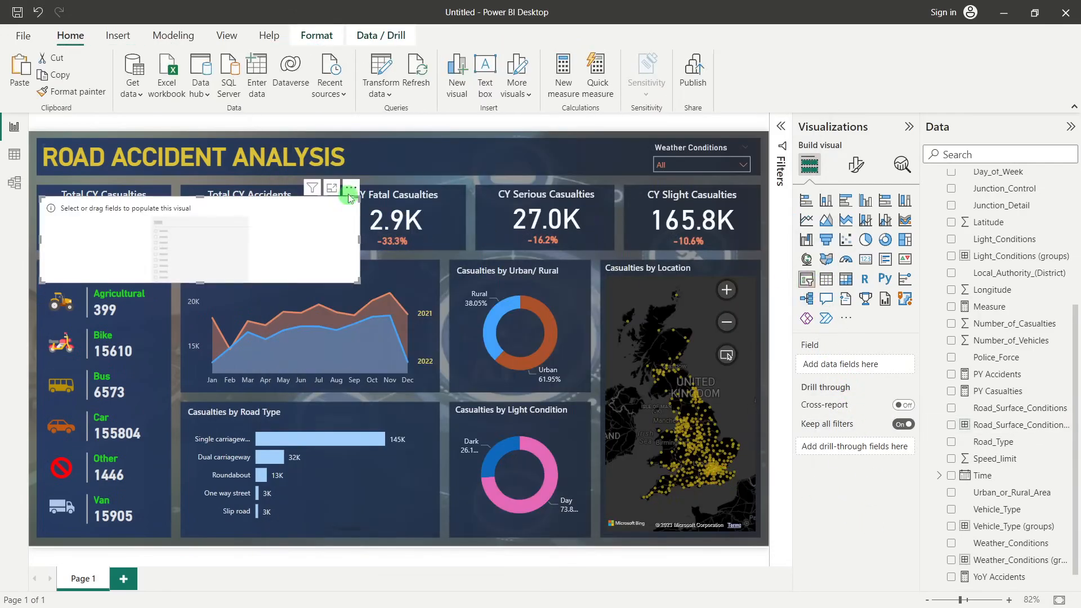
pyautogui.click(351, 188)
pyautogui.click(649, 140)
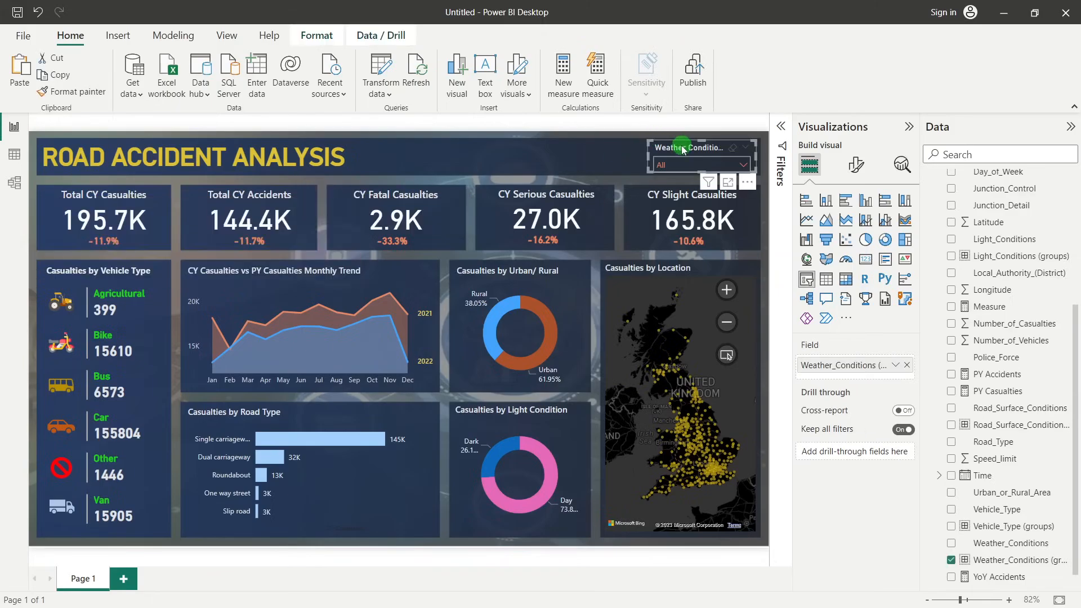
pyautogui.hotkey('ctrl', 'v')
pyautogui.moveTo(695, 149); pyautogui.dragTo(582, 148)
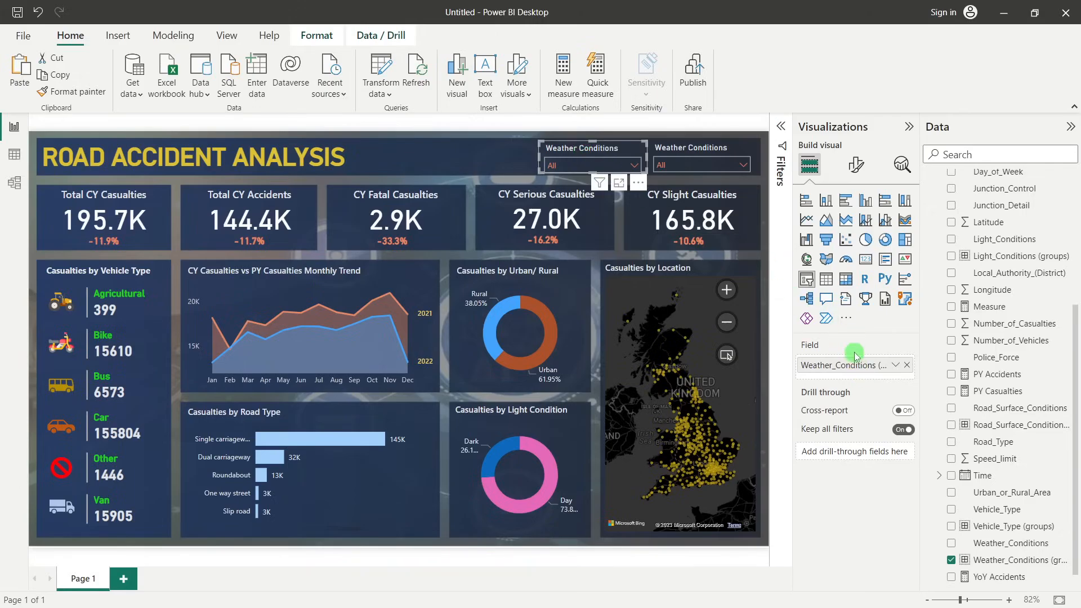
pyautogui.click(906, 365)
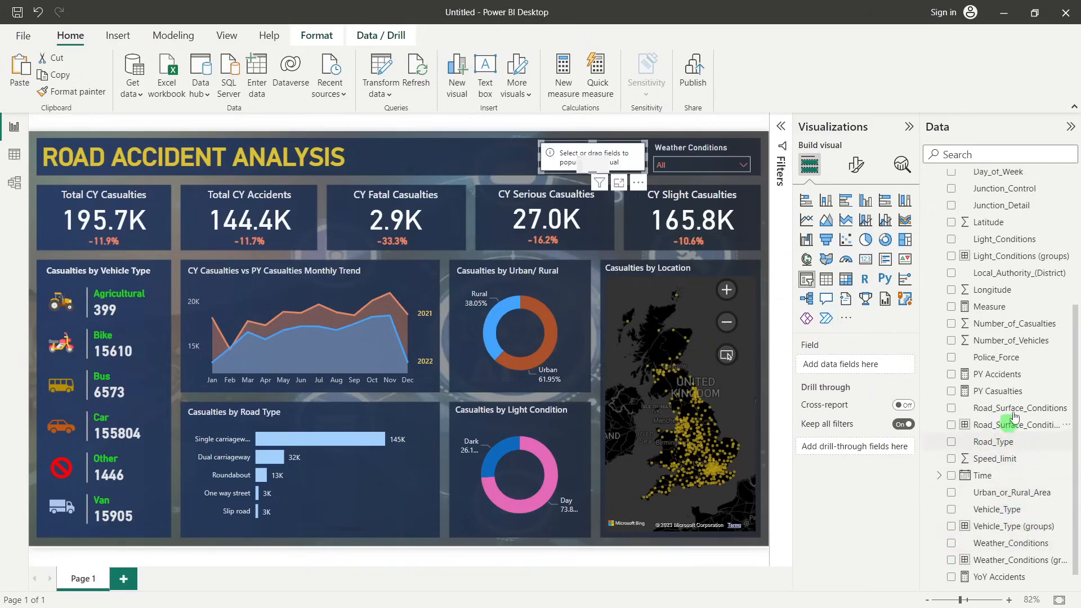
pyautogui.moveTo(1008, 423); pyautogui.dragTo(870, 365)
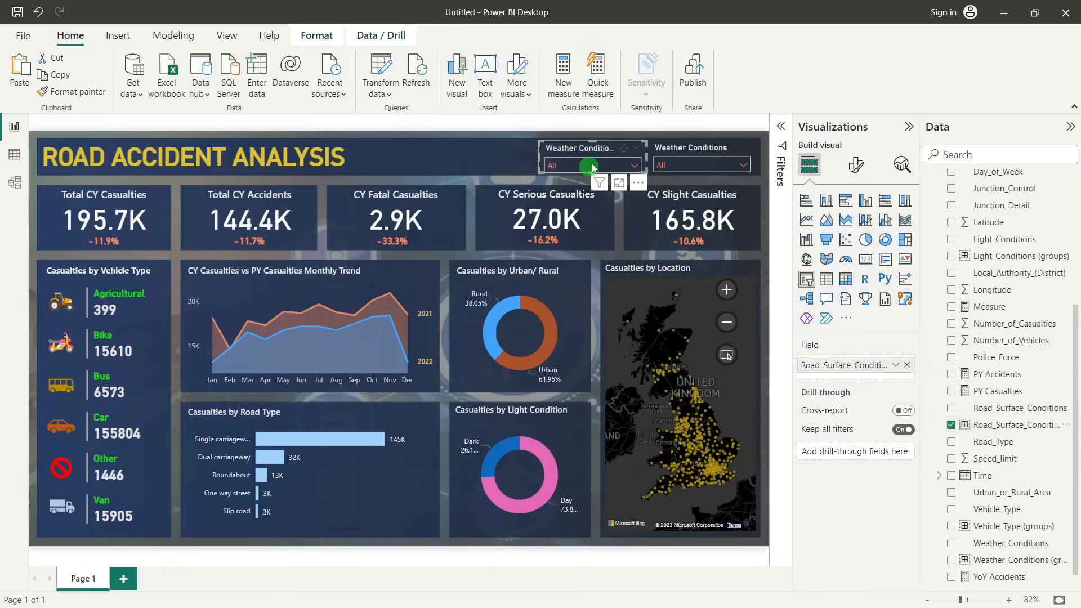
# Test the copied slicer by excluding Dry and Snow/ Ice from the full selection, and reset it to all conditions
pyautogui.click(573, 165)
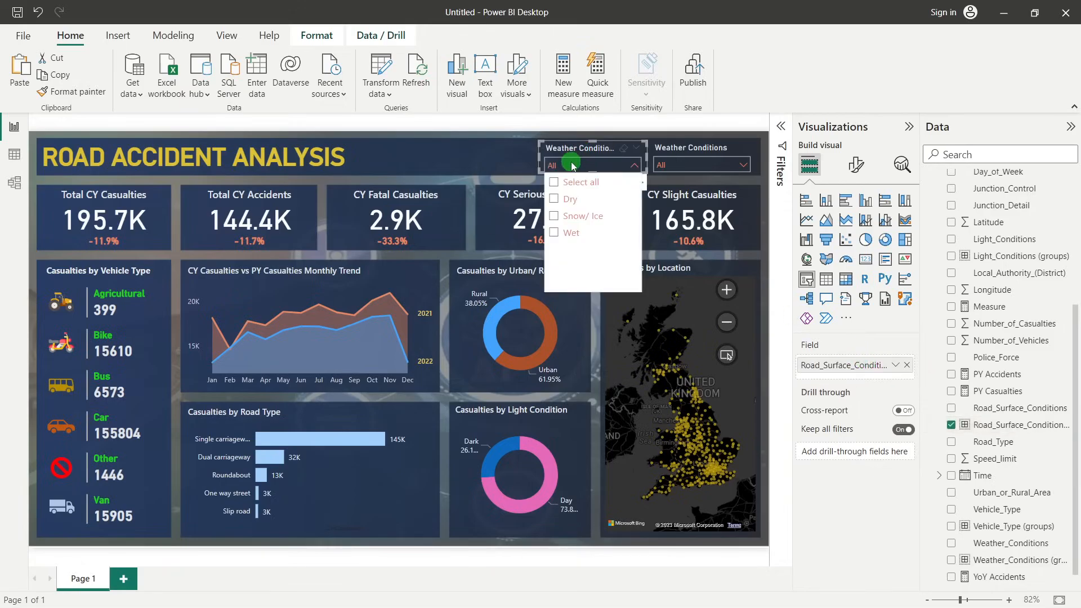
pyautogui.click(555, 182)
pyautogui.click(556, 203)
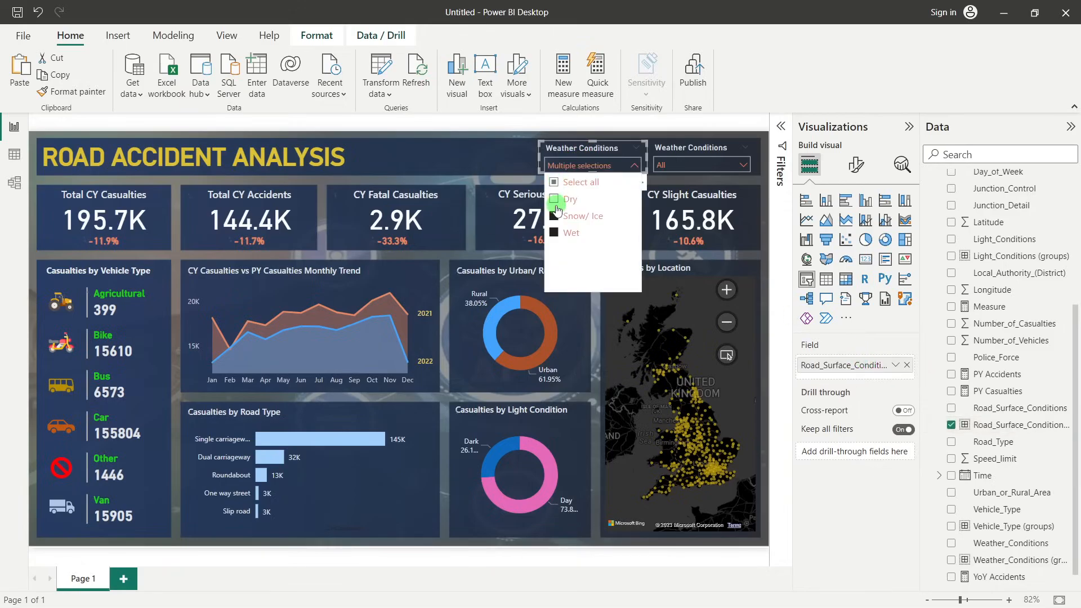
pyautogui.click(555, 215)
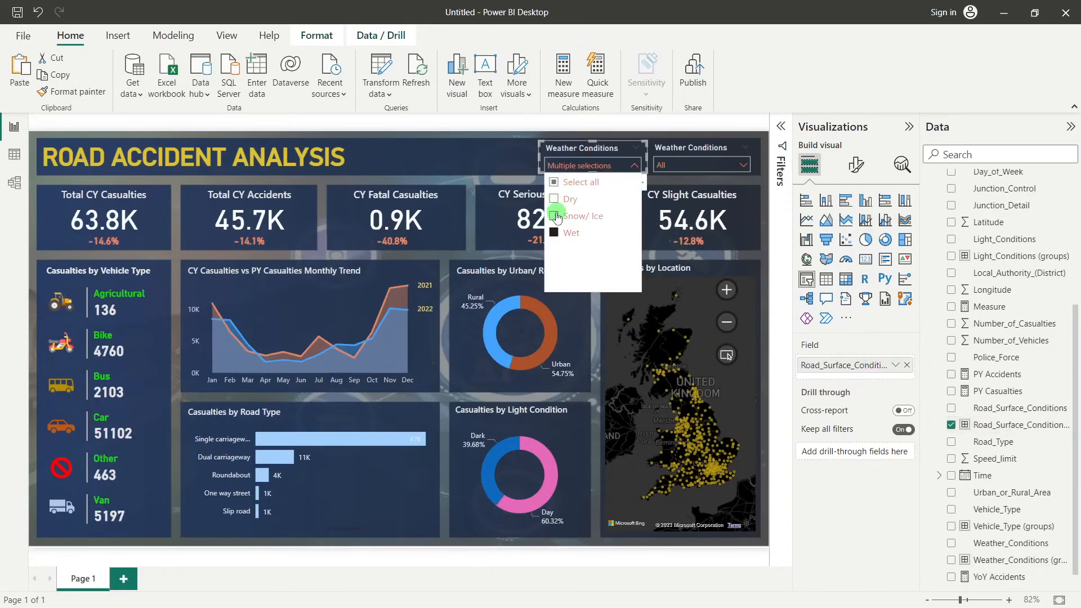
pyautogui.click(554, 182)
pyautogui.click(555, 168)
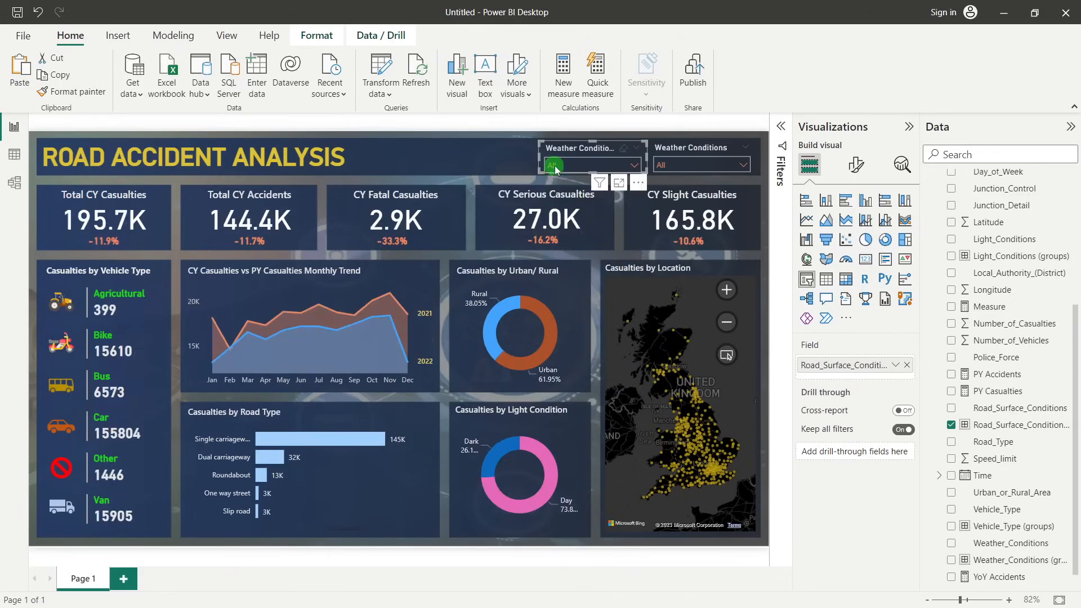
# Change the copied slicer's header title text to "Road Surface" and deselect the slicer
pyautogui.click(856, 165)
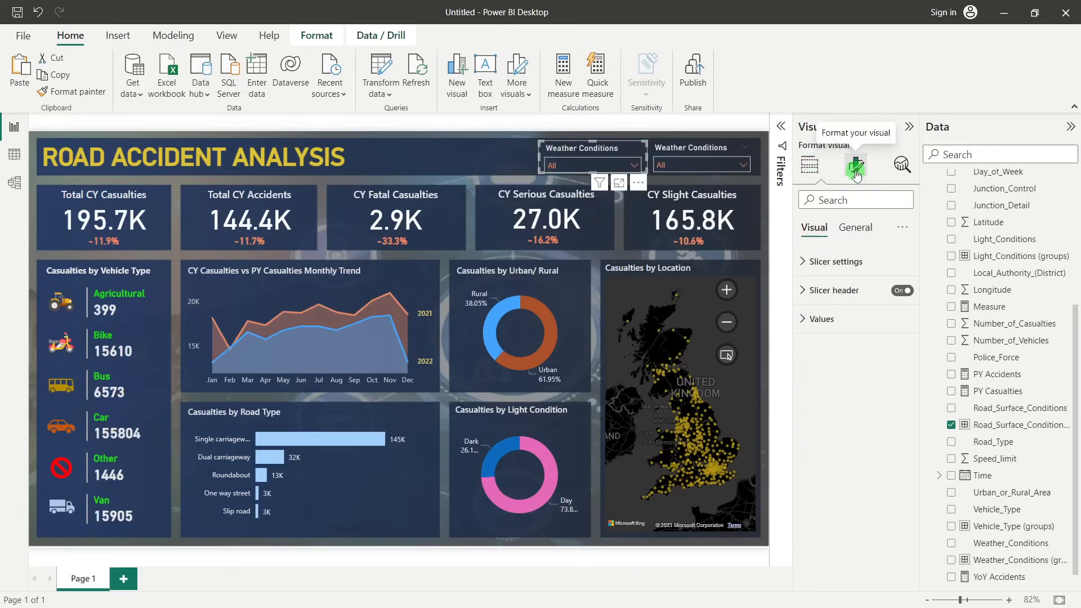
pyautogui.click(844, 292)
pyautogui.tripleClick(861, 360)
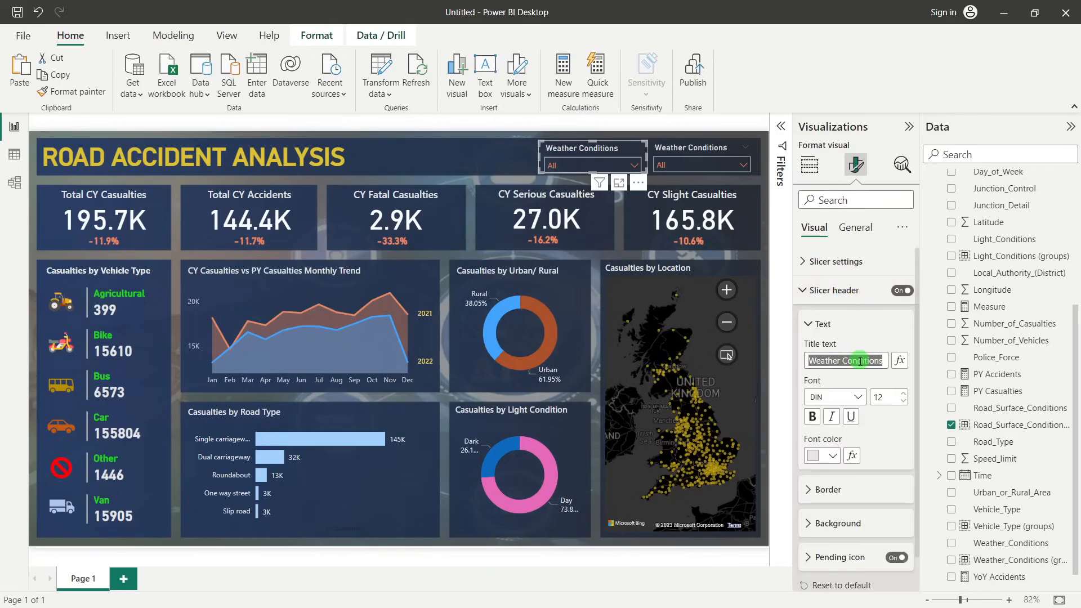
pyautogui.write('Road')
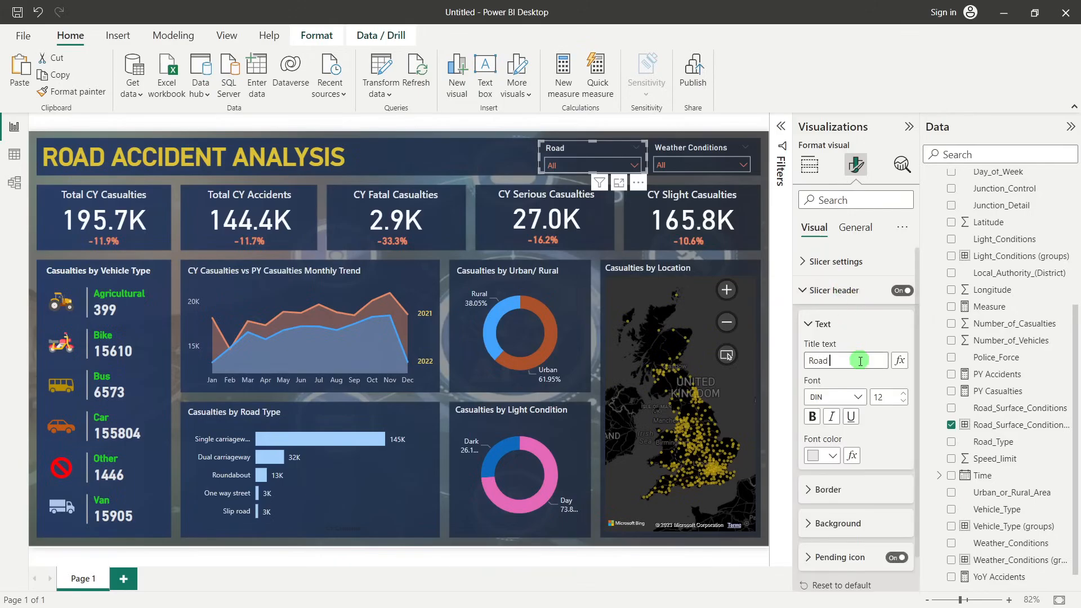
pyautogui.write(' Surface')
pyautogui.click(478, 160)
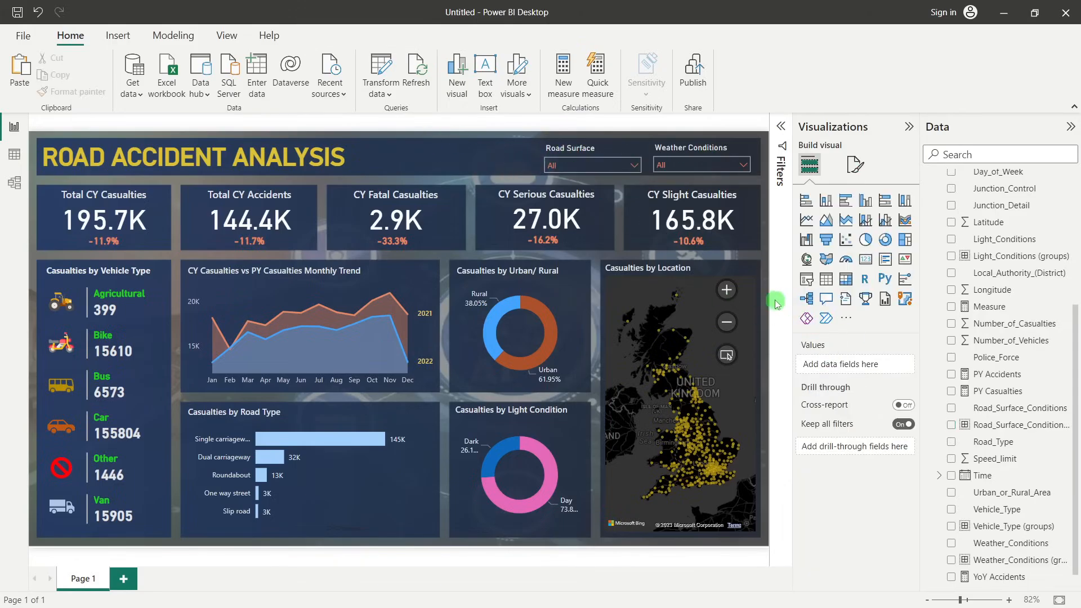
# Collapse the Visualizations and Data panes to give the report canvas more room
pyautogui.click(909, 126)
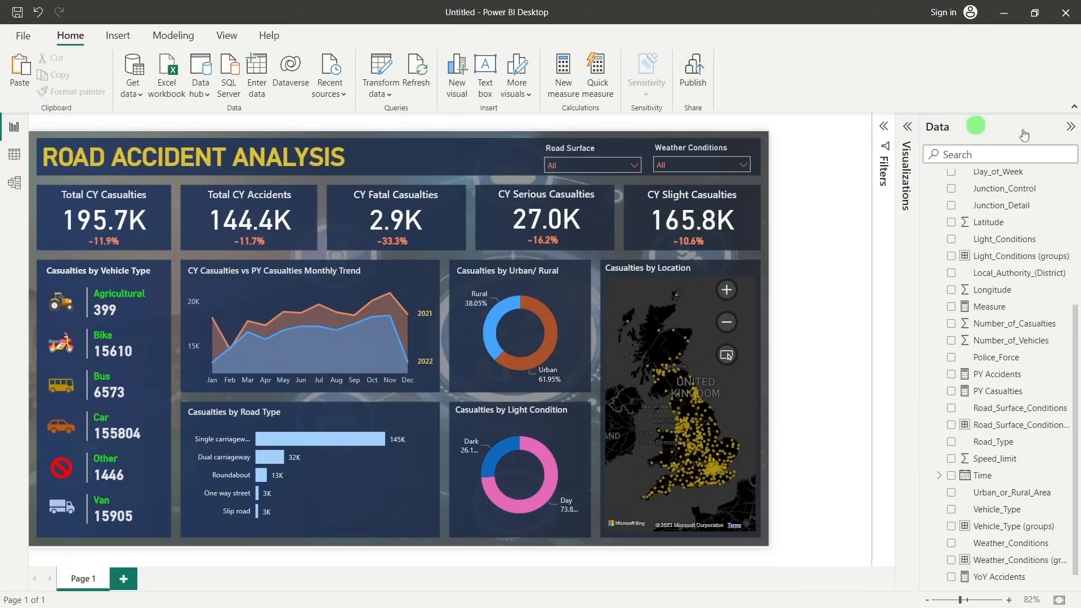
pyautogui.click(1071, 126)
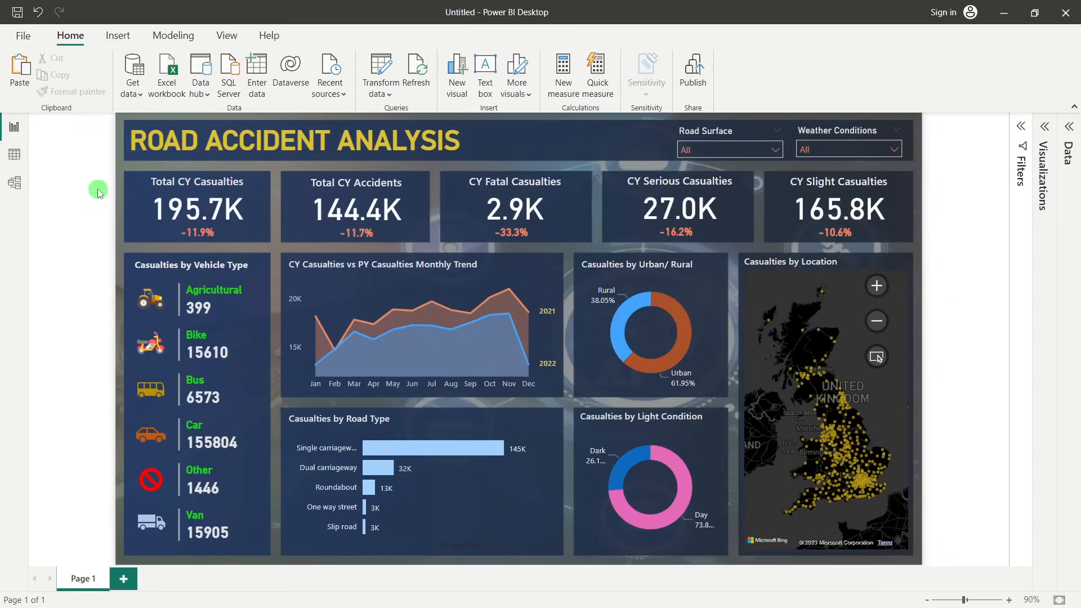
# Export the finished dashboard to PDF and close the exported file in Adobe Acrobat Reader
pyautogui.click(25, 37)
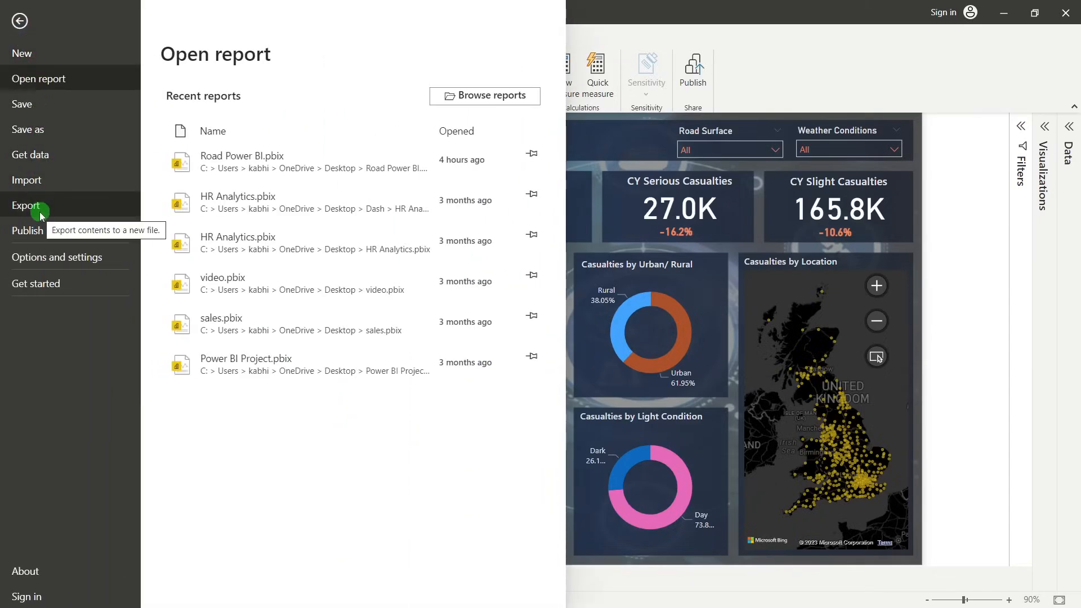
pyautogui.click(40, 230)
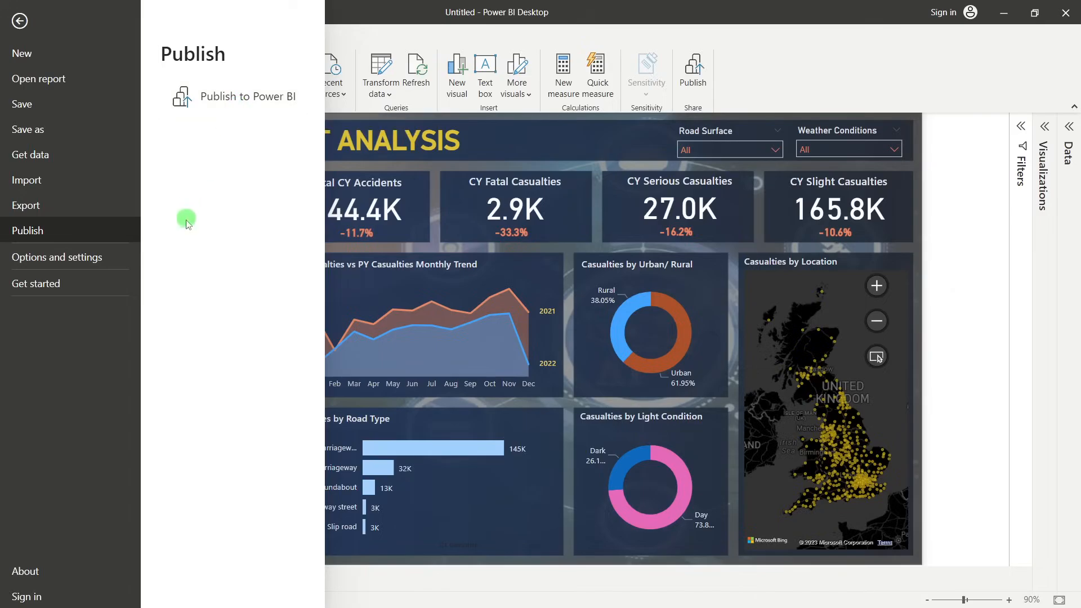
pyautogui.click(58, 213)
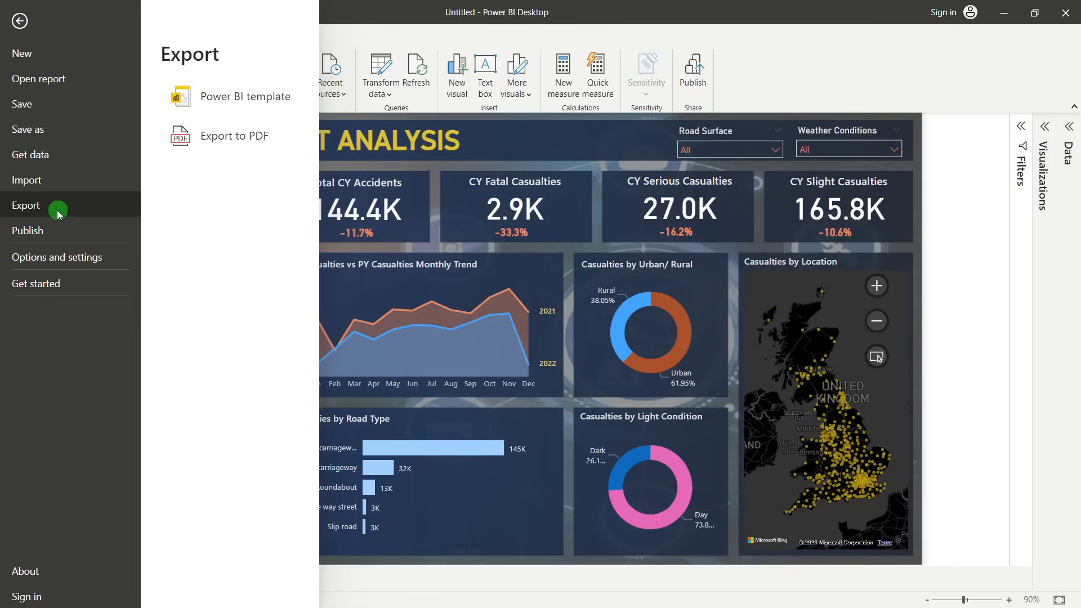
pyautogui.click(217, 139)
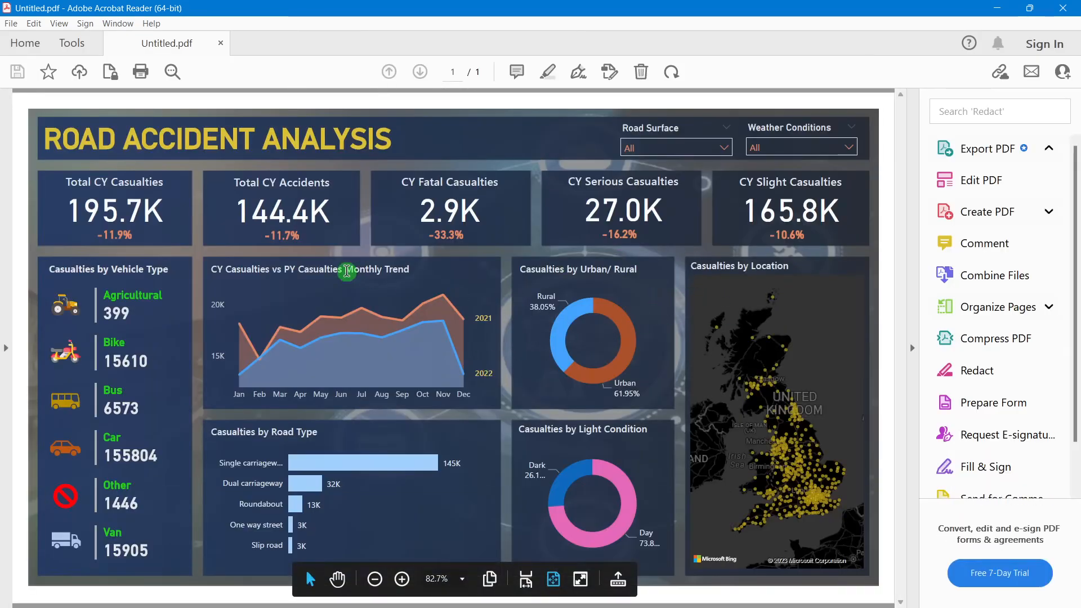
pyautogui.click(1066, 7)
pyautogui.click(58, 252)
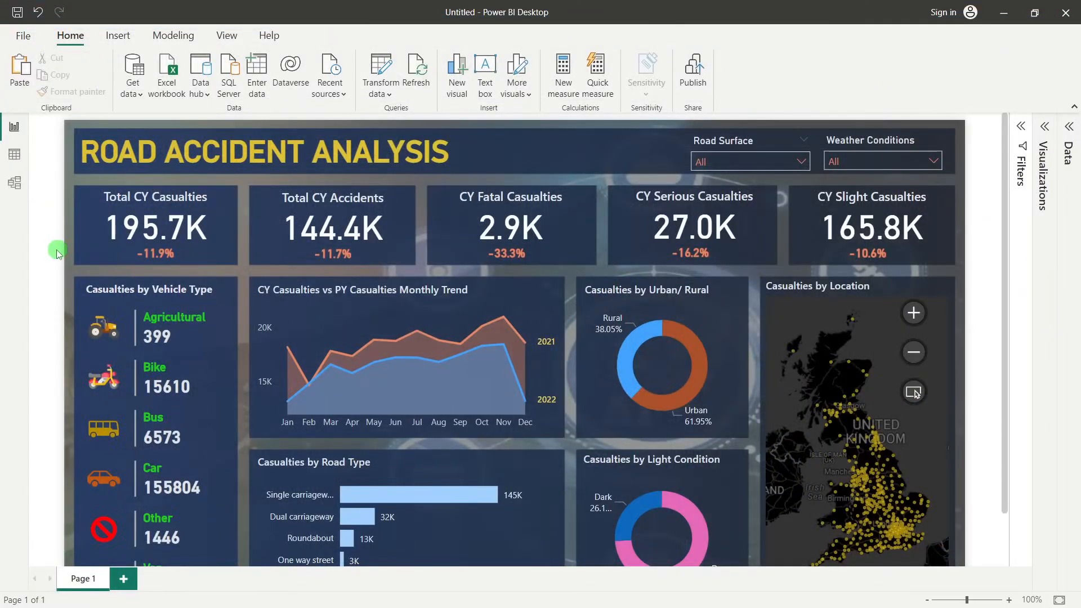
pyautogui.scroll(-3, 995, 189)
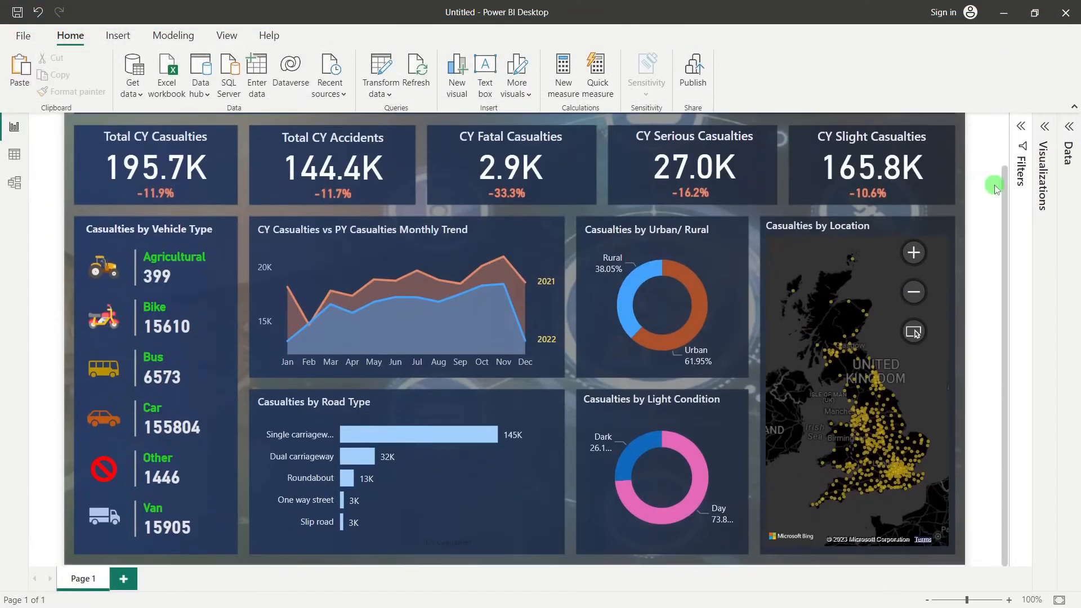
pyautogui.scroll(3, 995, 189)
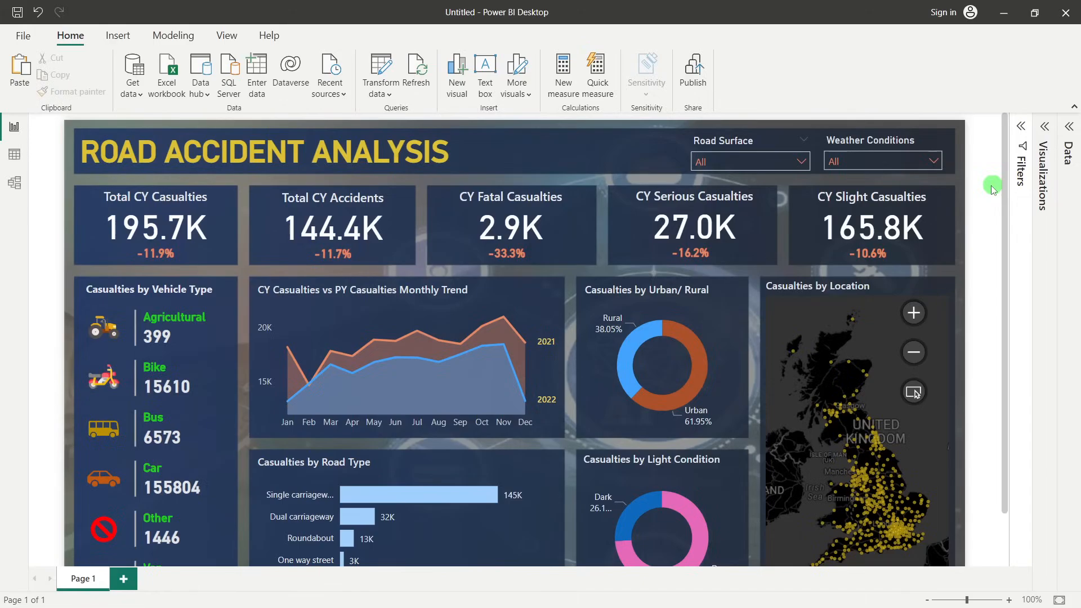